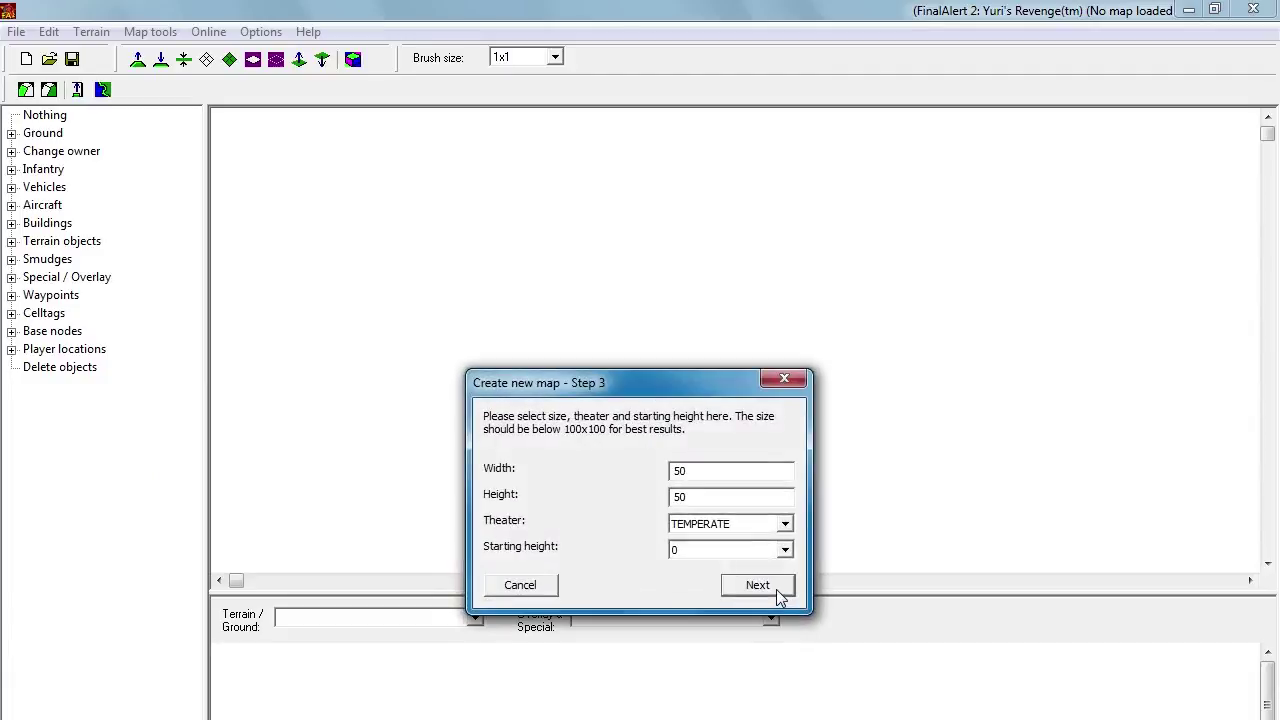
Step: Cancel the current new-map setup and restart it as a completely new multiplayer map
left_click(529, 586)
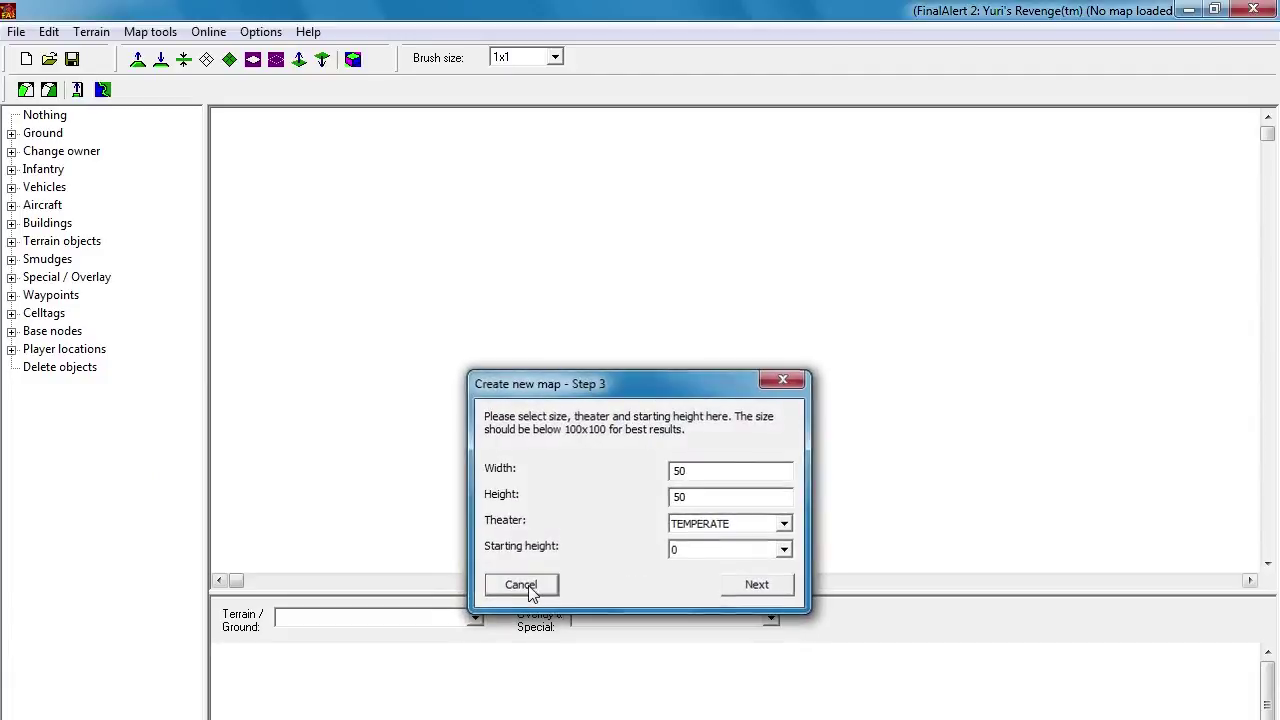
left_click(24, 60)
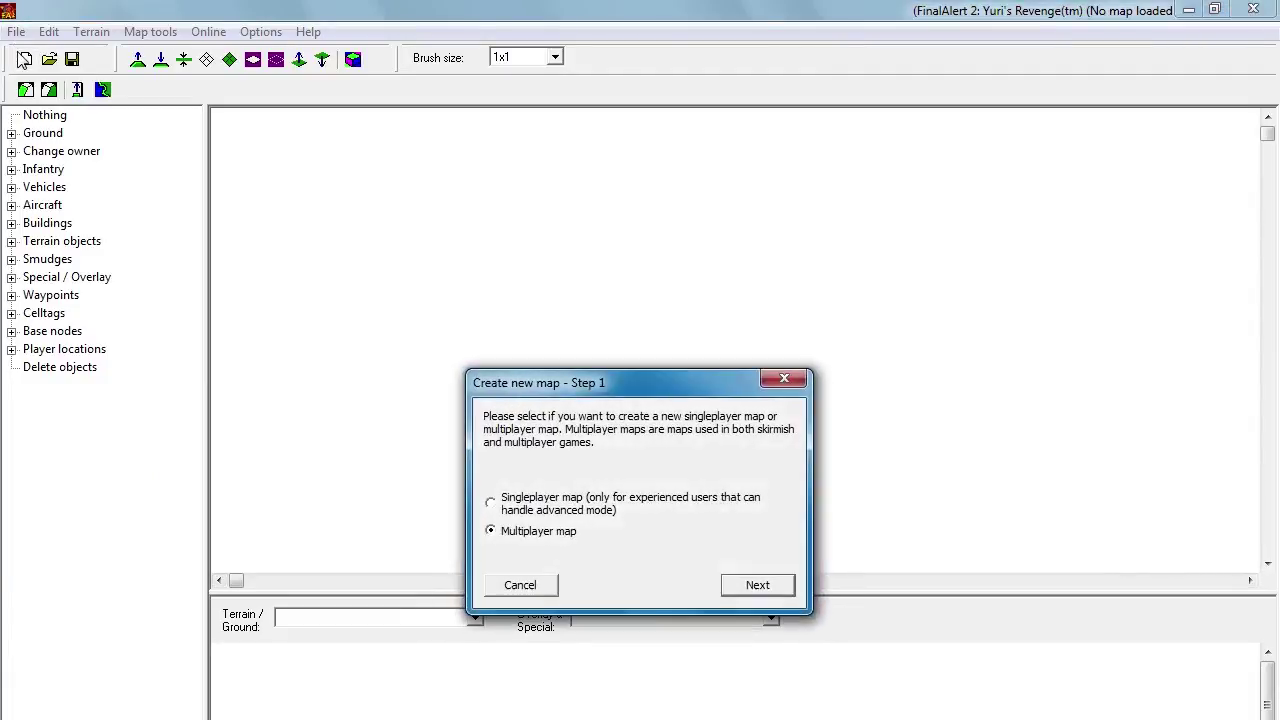
left_click(771, 587)
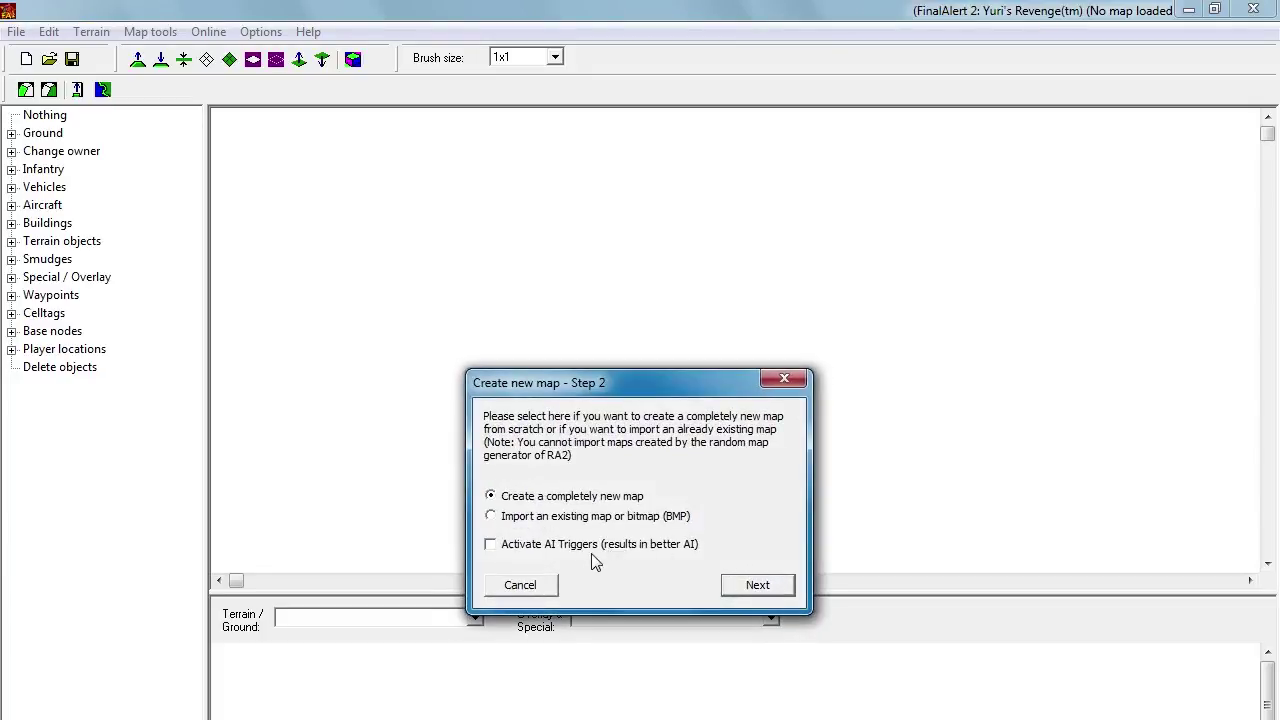
left_click(758, 587)
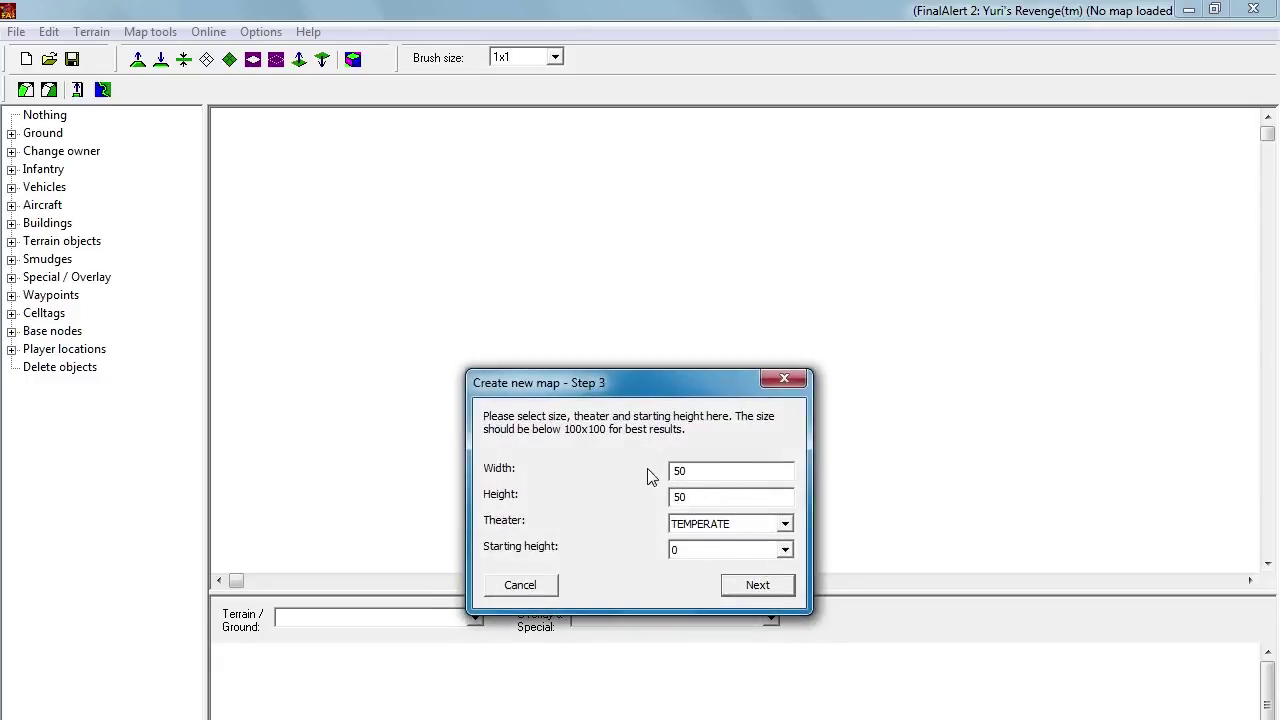
Step: Create the map with width 60, height 120 and the DESERT theater, keeping America as the player house
left_click_drag(724, 471, 654, 463)
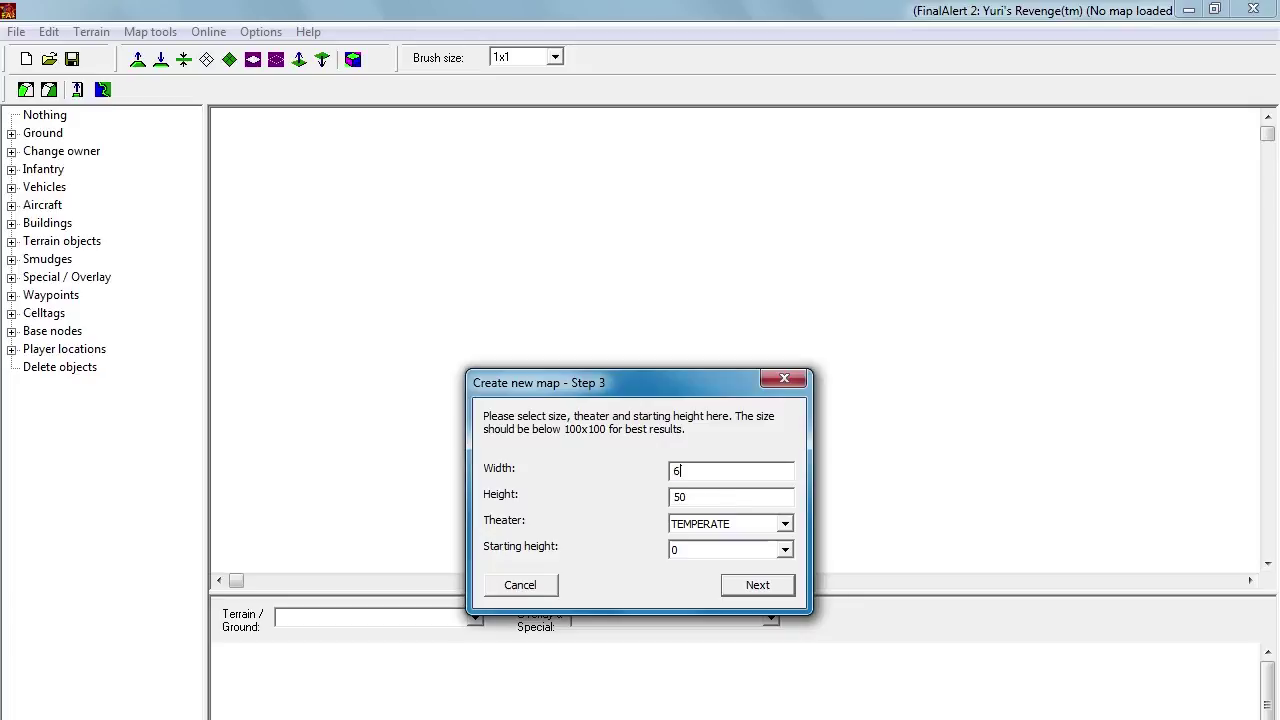
left_click_drag(715, 497, 561, 485)
type("120")
left_click(786, 525)
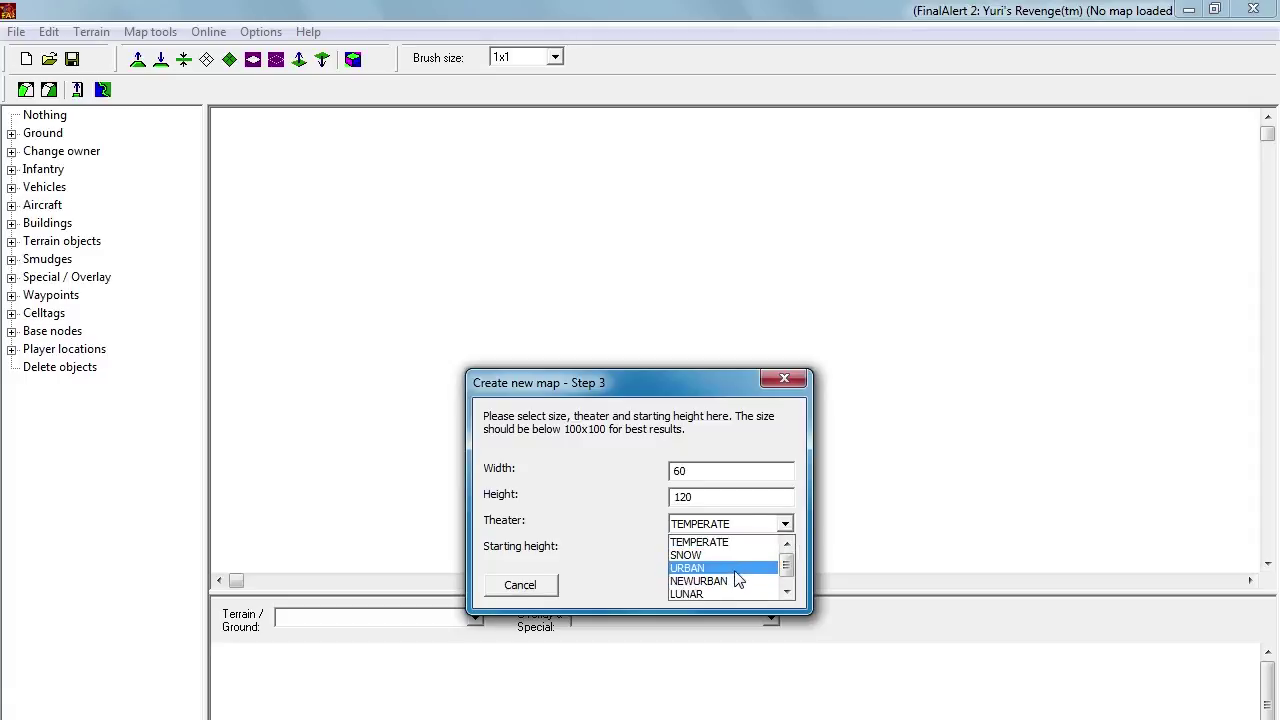
scroll(735, 580, "down", 1)
left_click(718, 593)
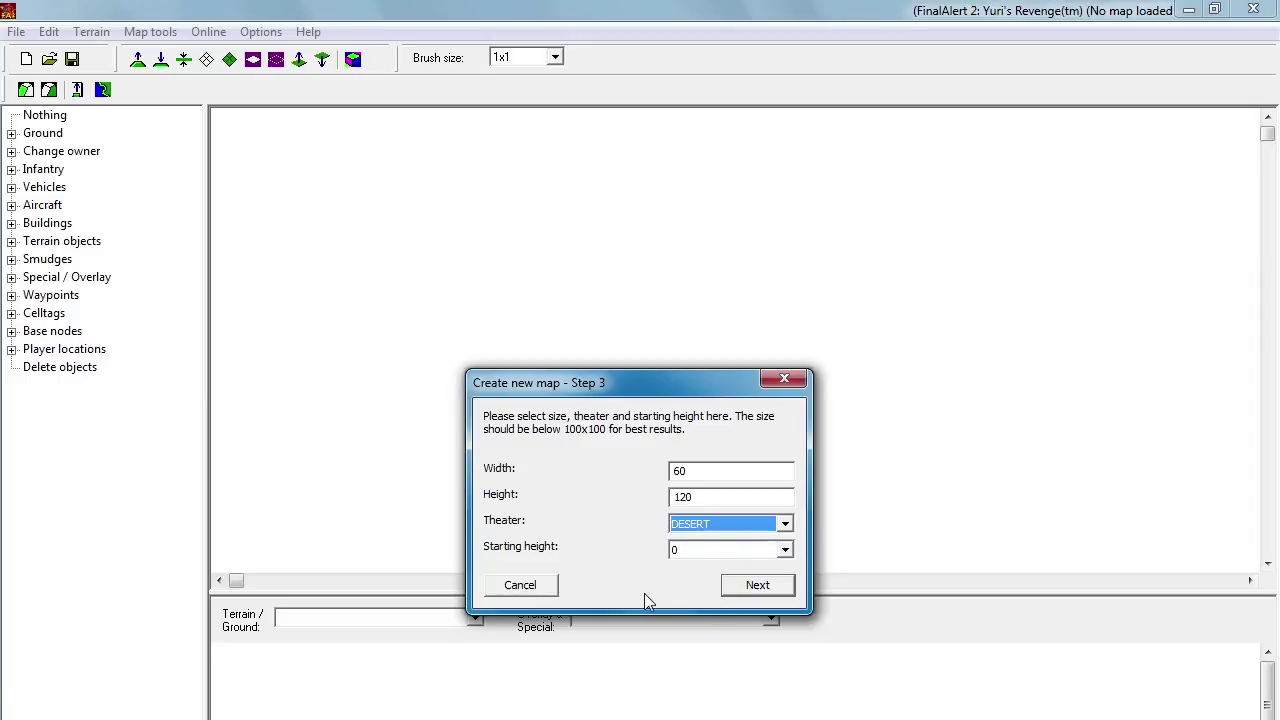
left_click(760, 588)
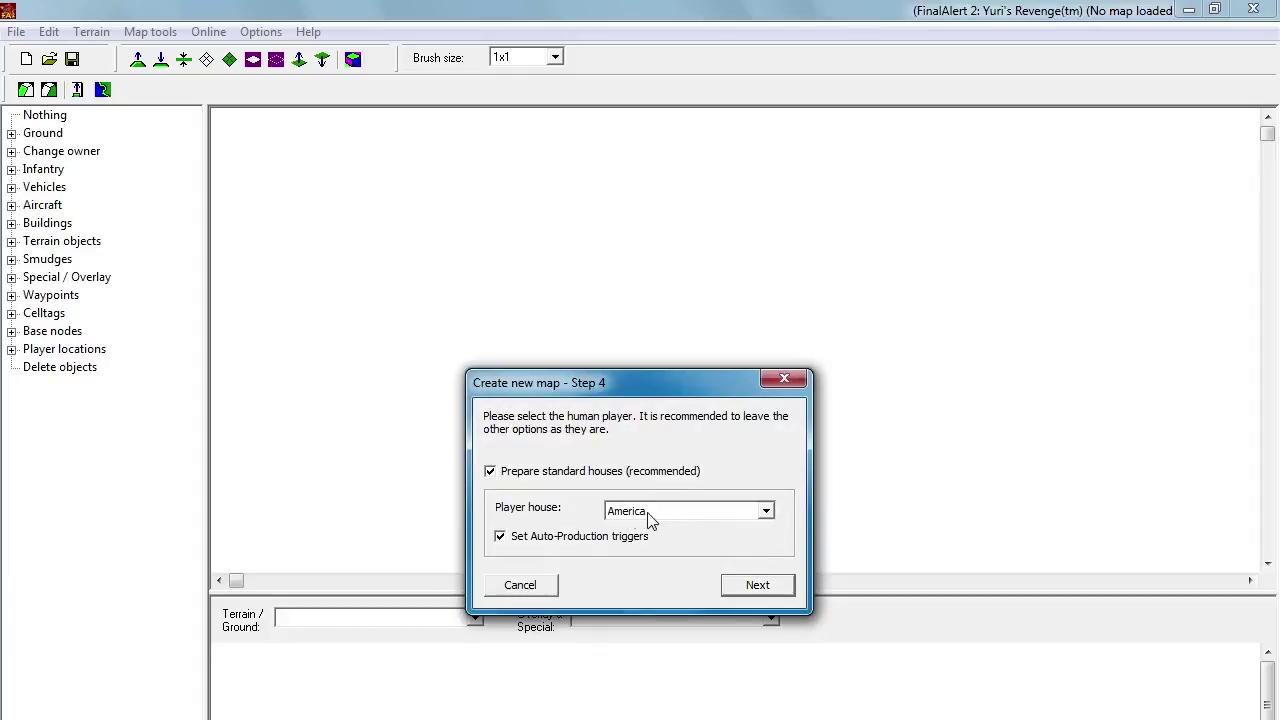
left_click(770, 591)
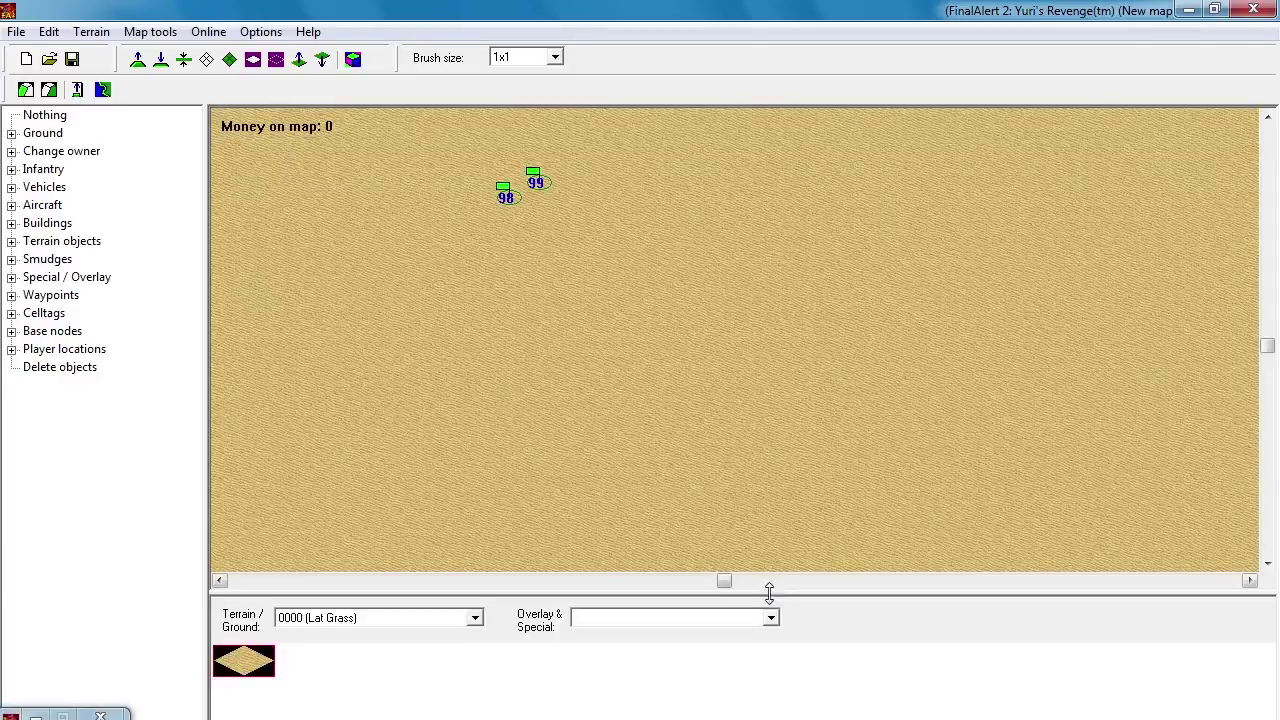
mouse_move(769, 591)
left_mouse_down()
mouse_move(754, 689)
mouse_move(764, 600)
left_mouse_up()
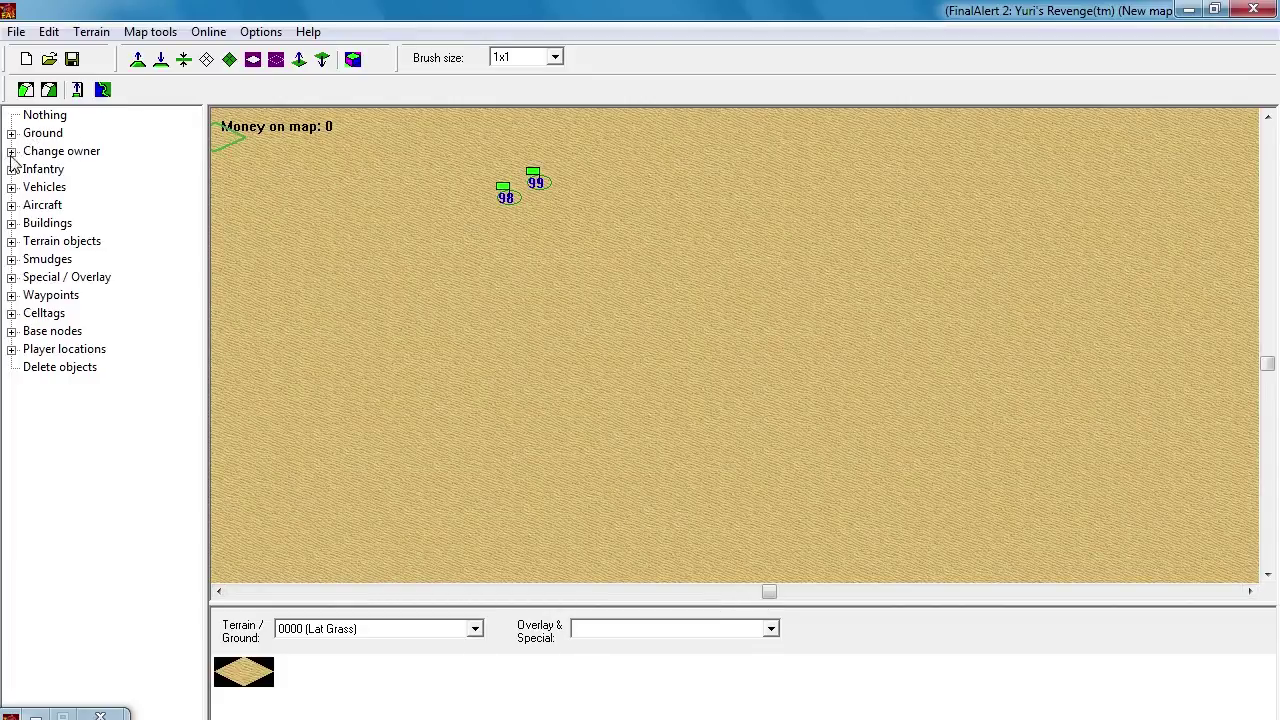
left_click(49, 32)
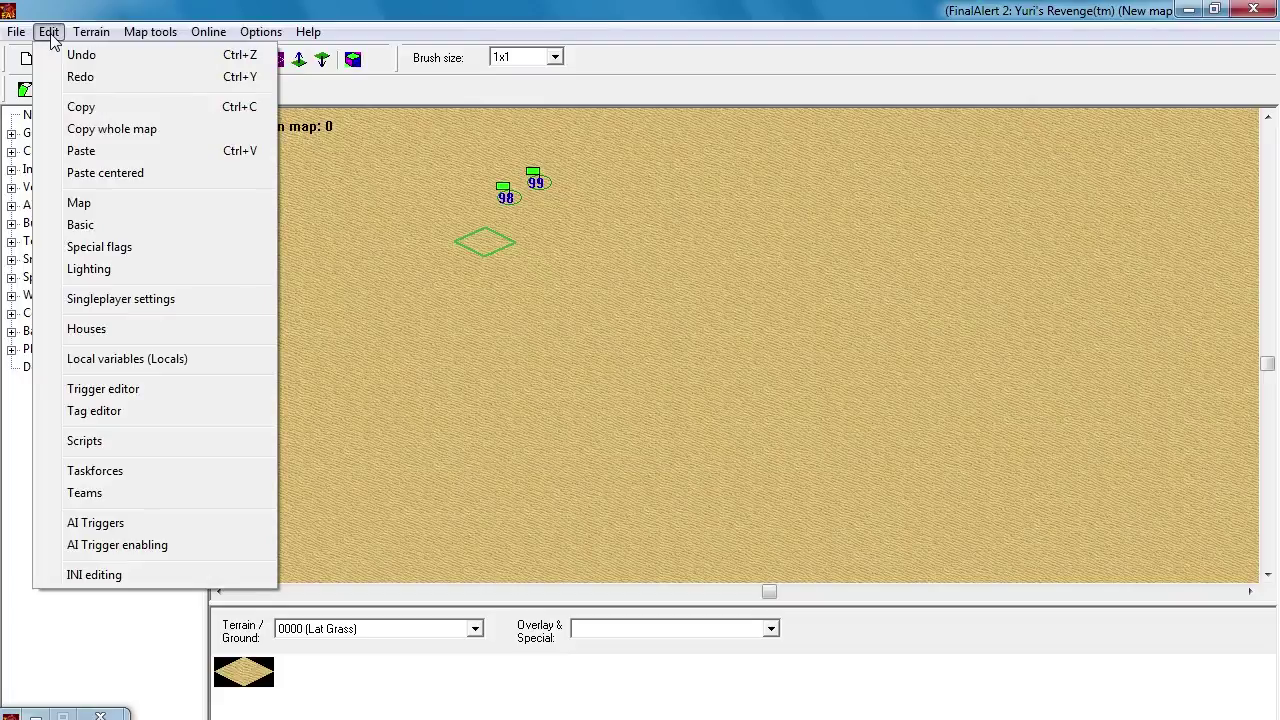
mouse_move(87, 37)
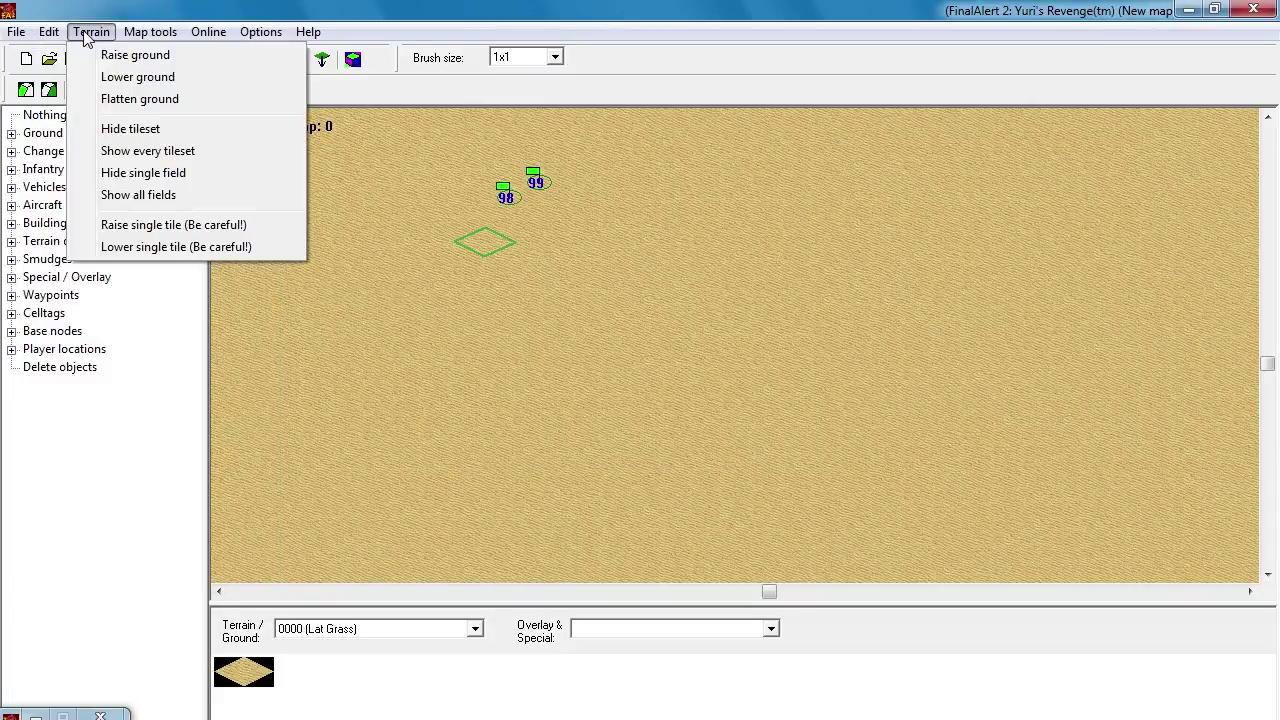
mouse_move(17, 37)
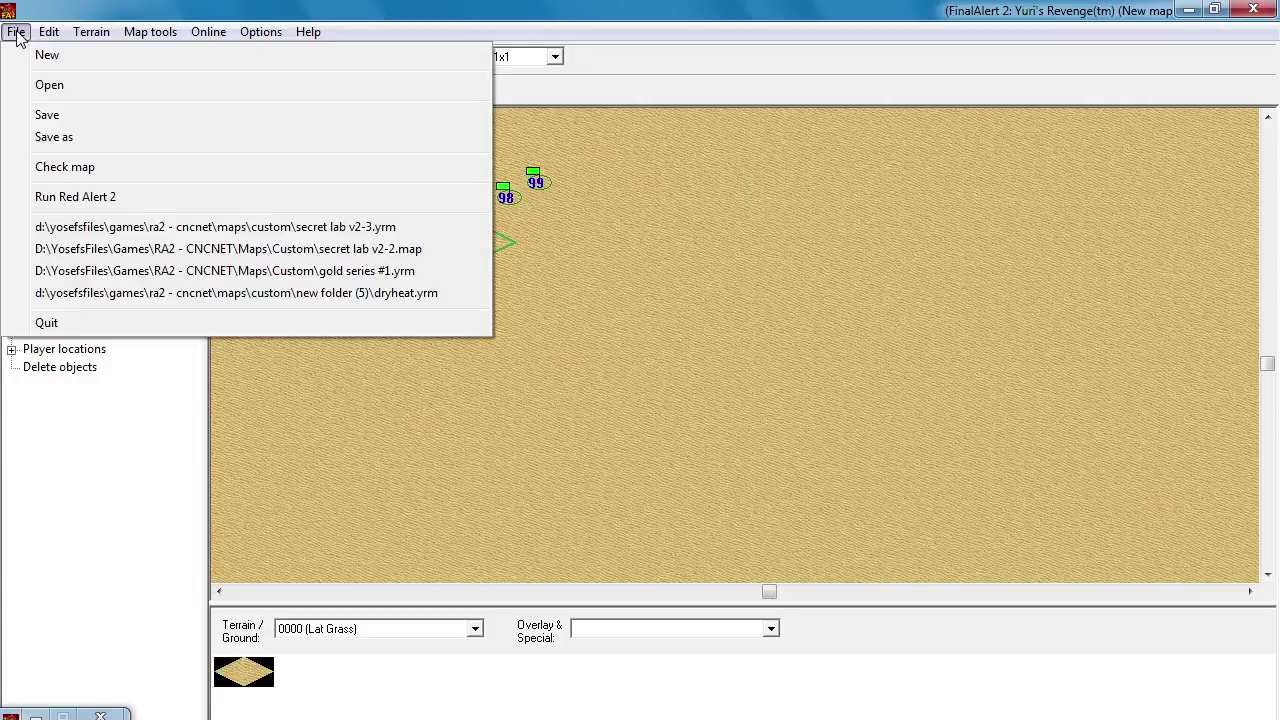
left_click(140, 20)
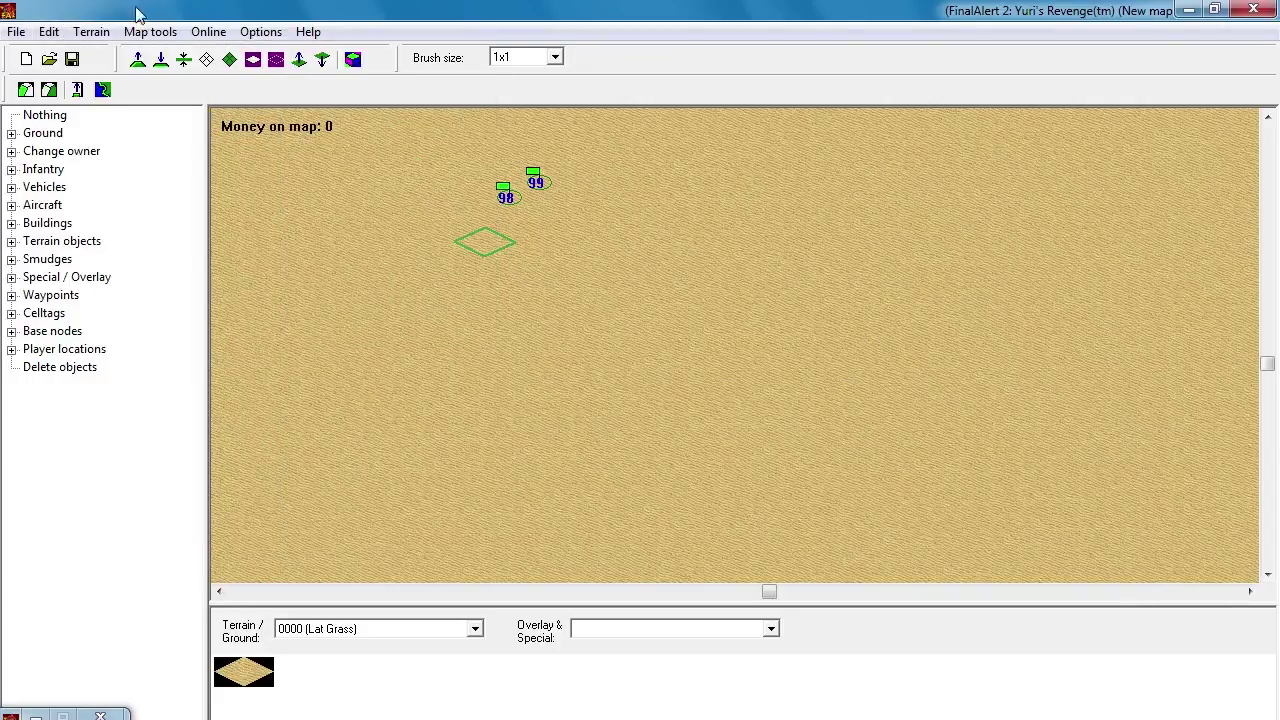
Step: Set the color of America House to DarkBlue in the Houses settings
left_click(11, 151)
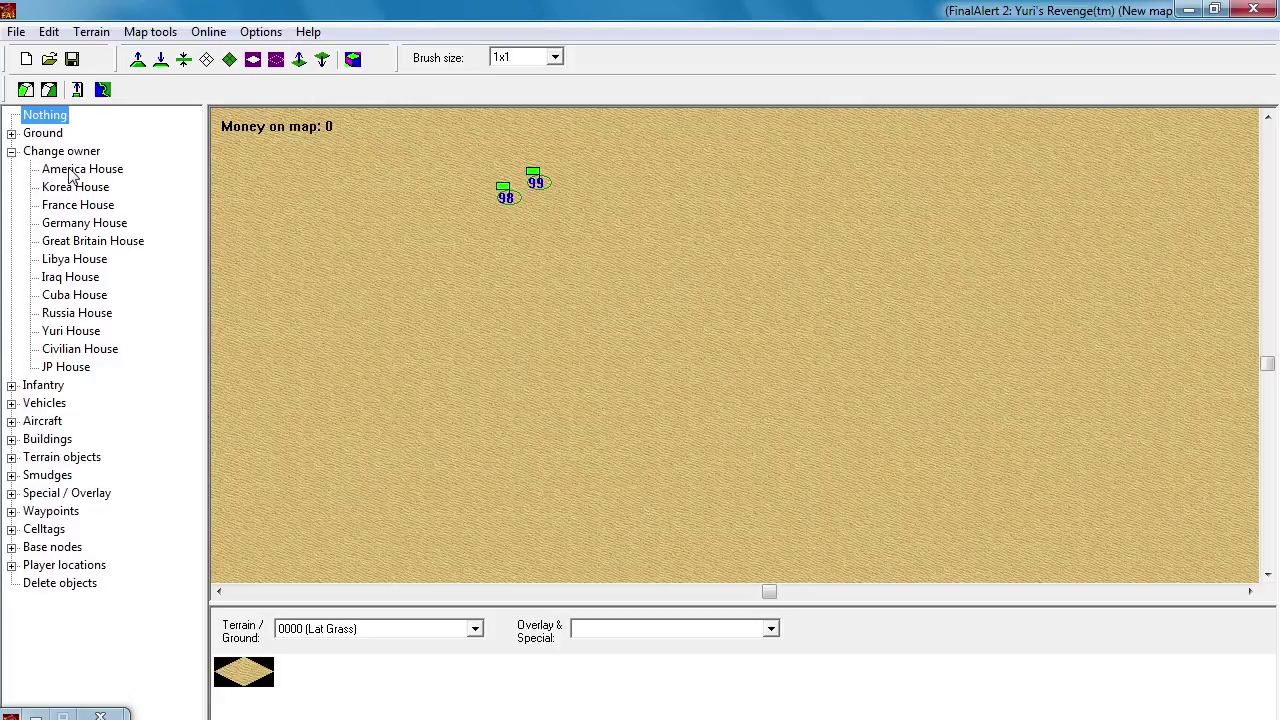
left_click(56, 33)
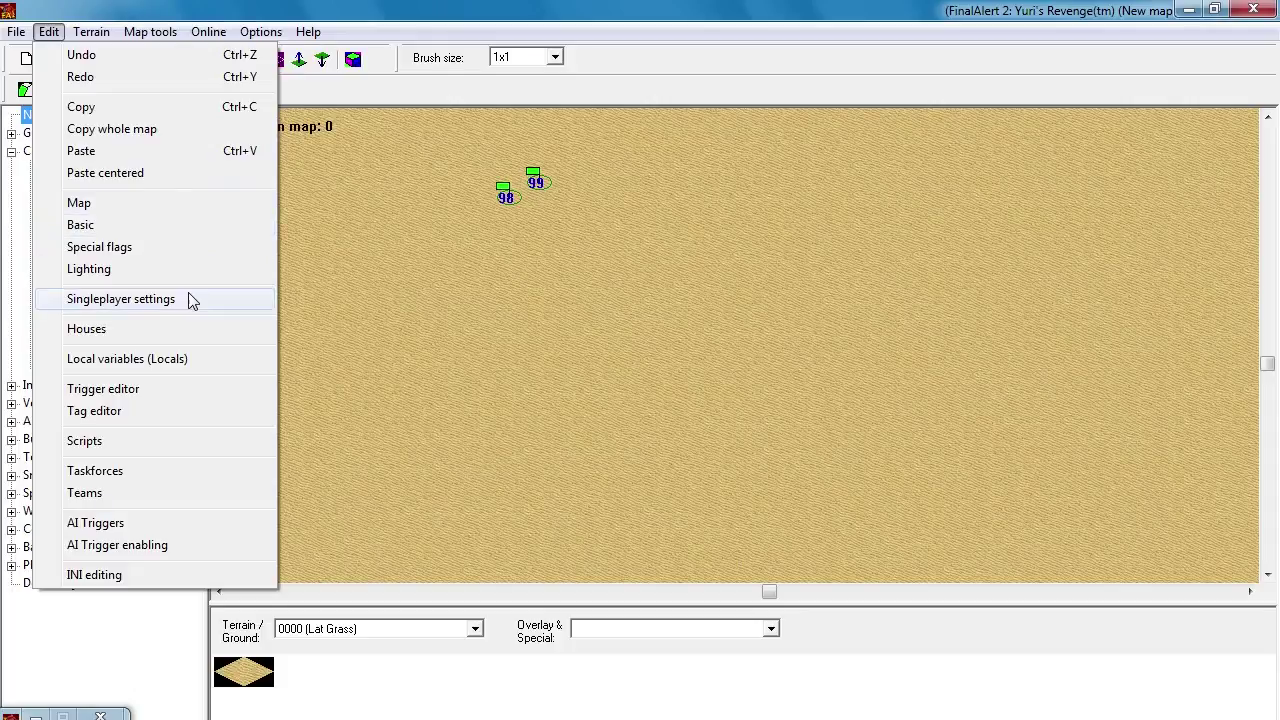
left_click(166, 330)
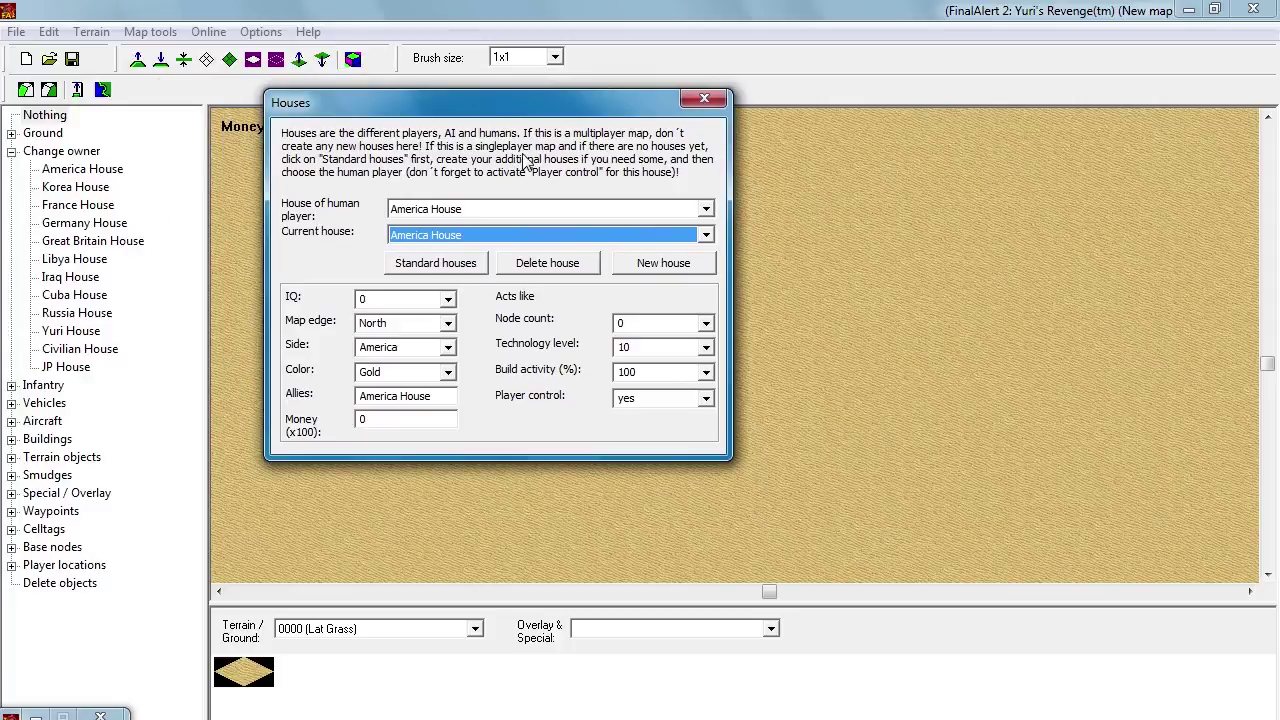
left_click(448, 372)
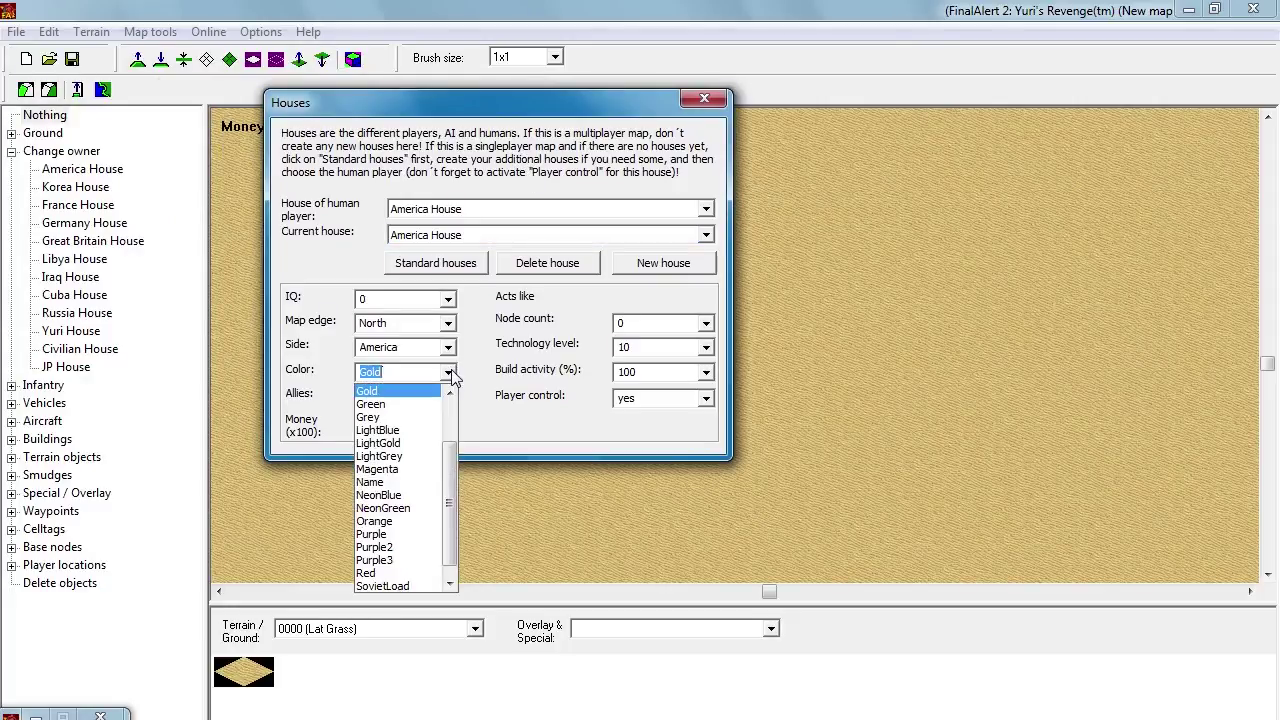
left_click(441, 435)
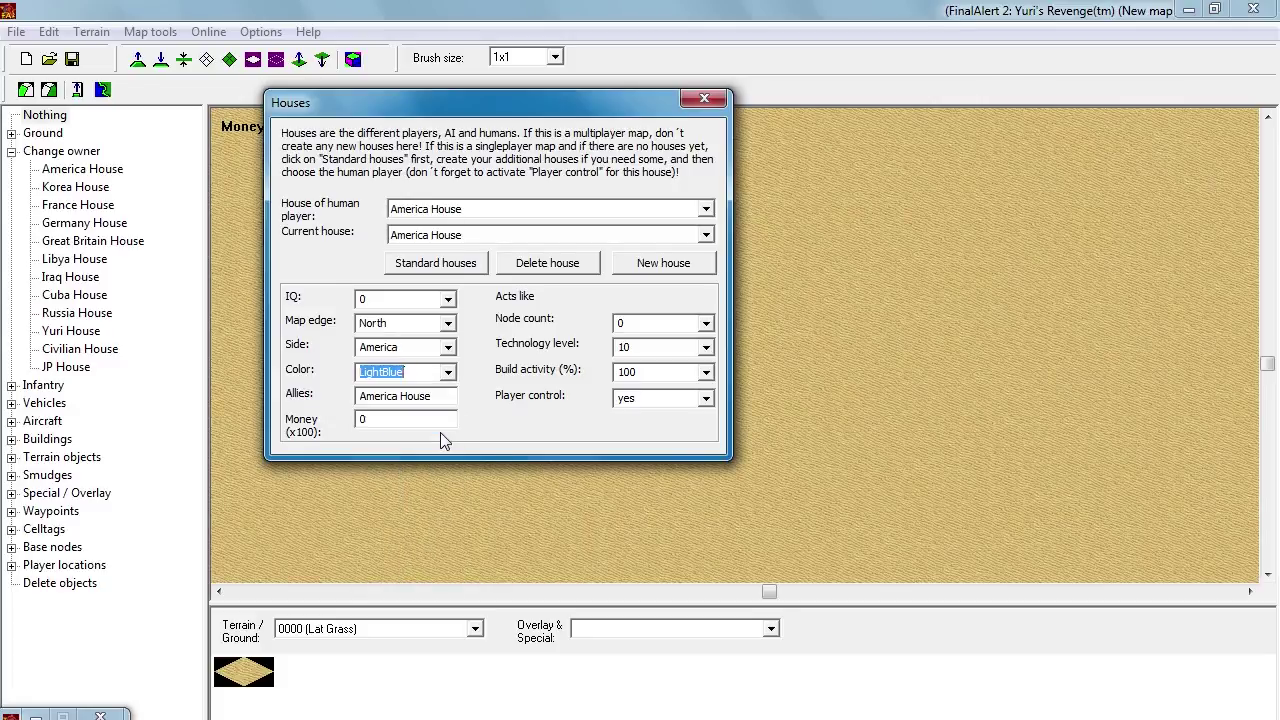
left_click(448, 372)
scroll(452, 432, "up", 2)
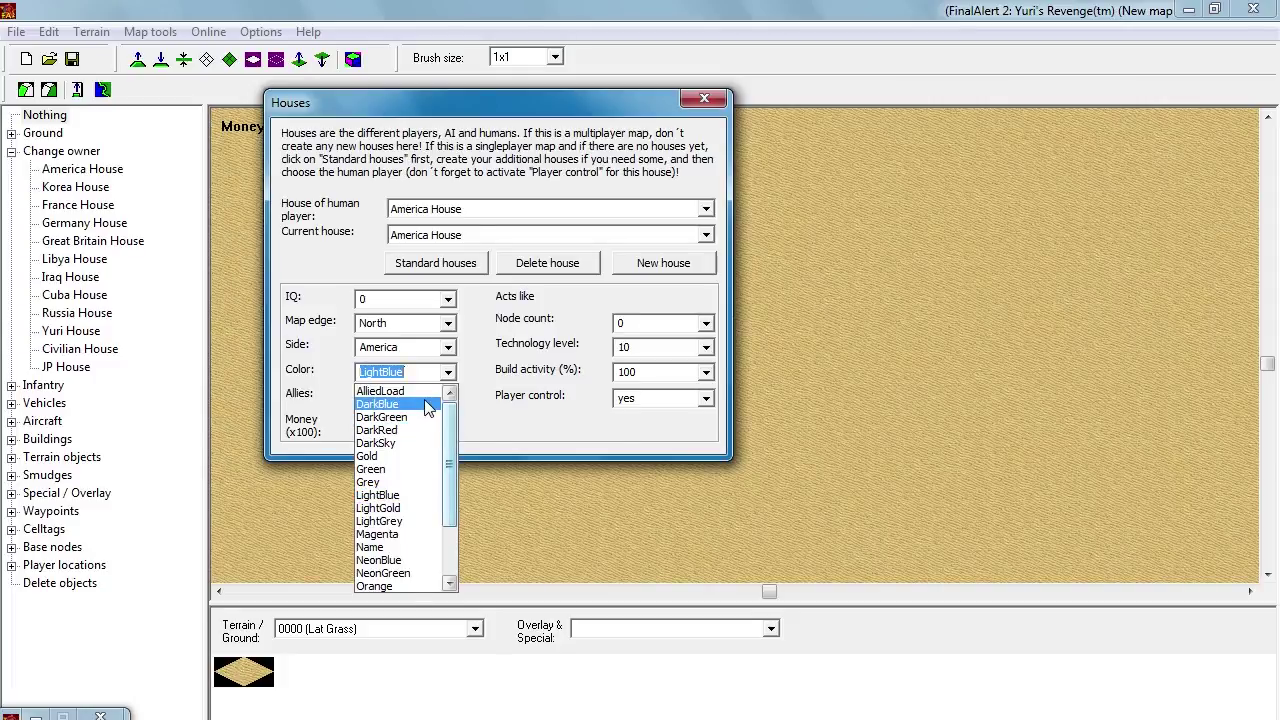
left_click(420, 404)
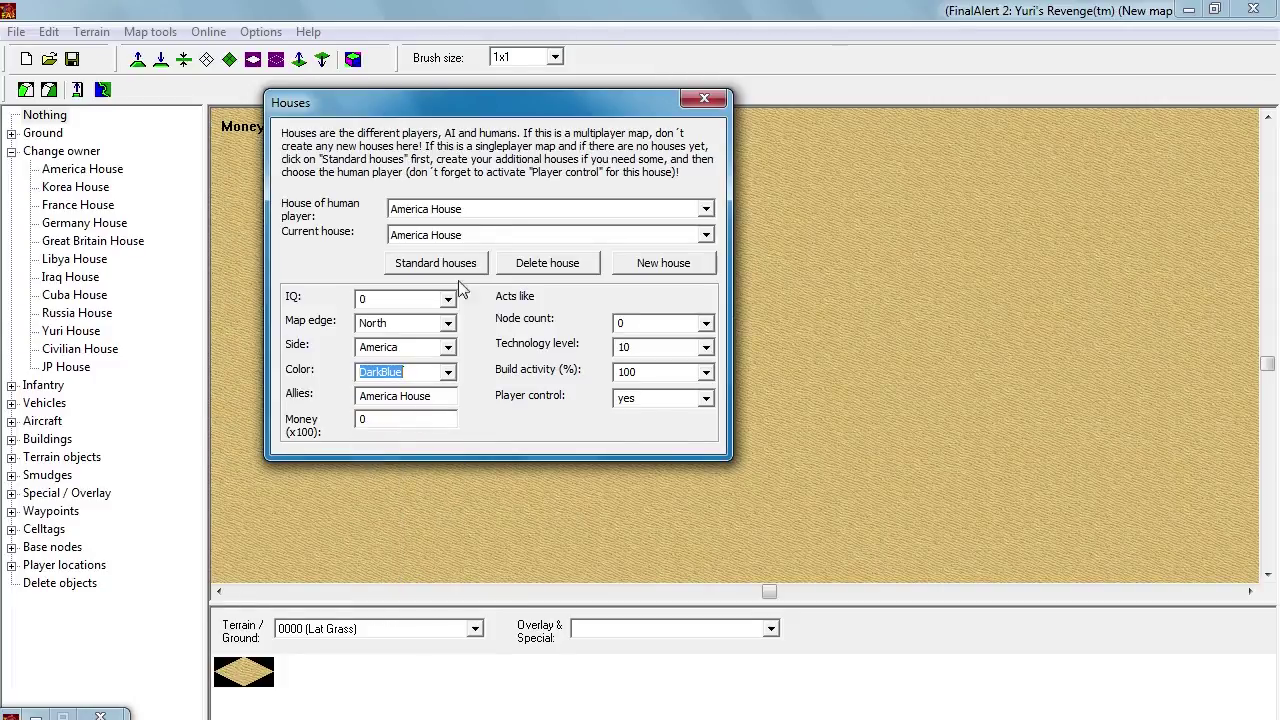
left_click(704, 98)
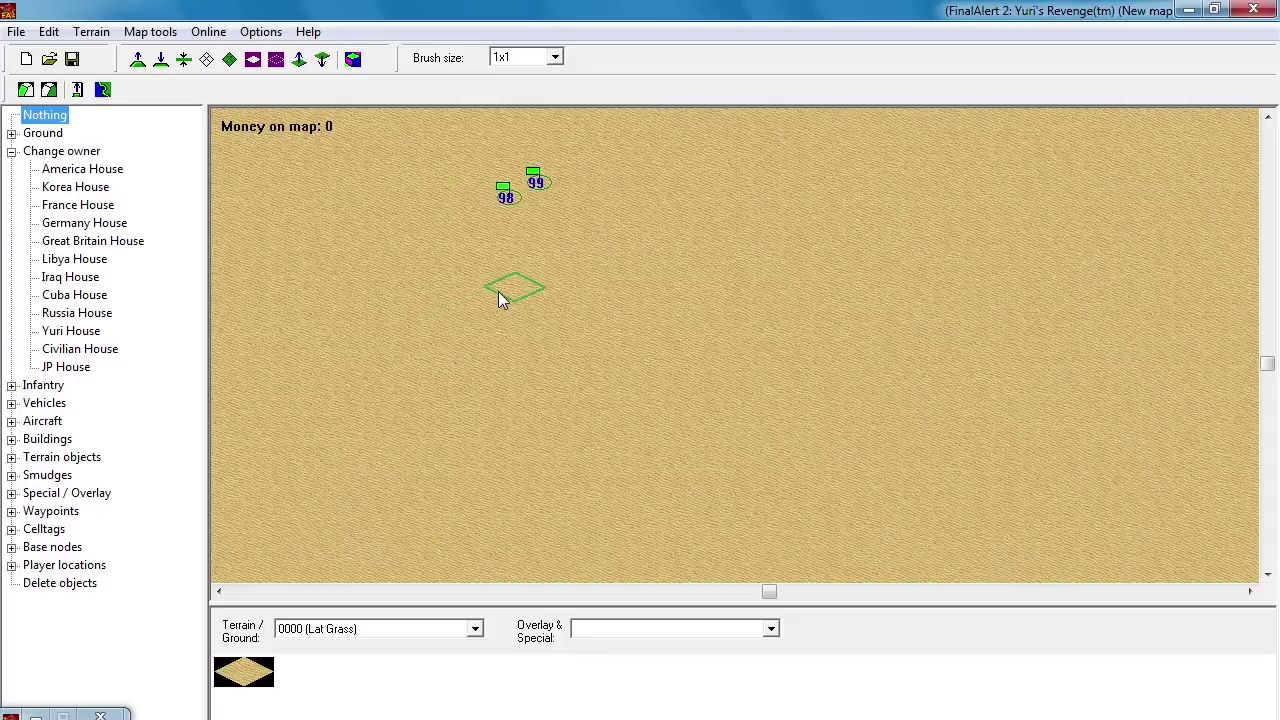
Step: Place a Soviet Battle Lab near the map's upper edge and change its owner to Russia House
left_click_drag(654, 349, 626, 300)
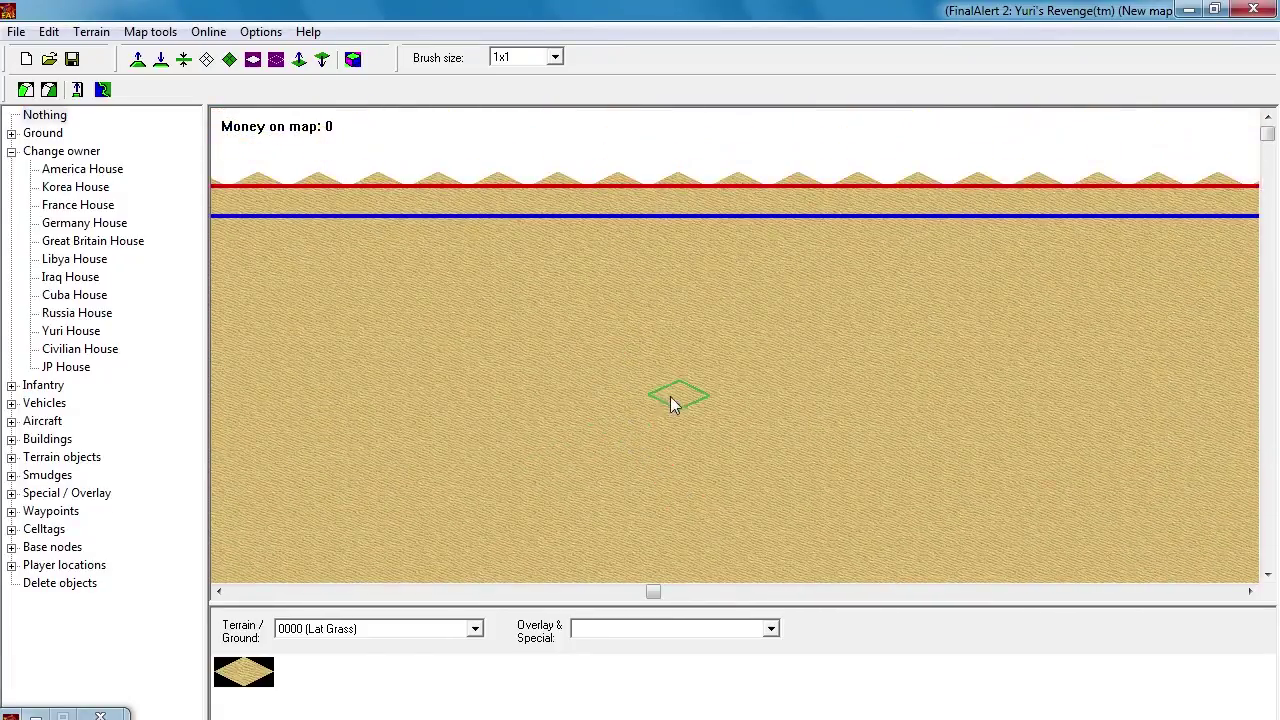
left_click_drag(670, 396, 667, 416)
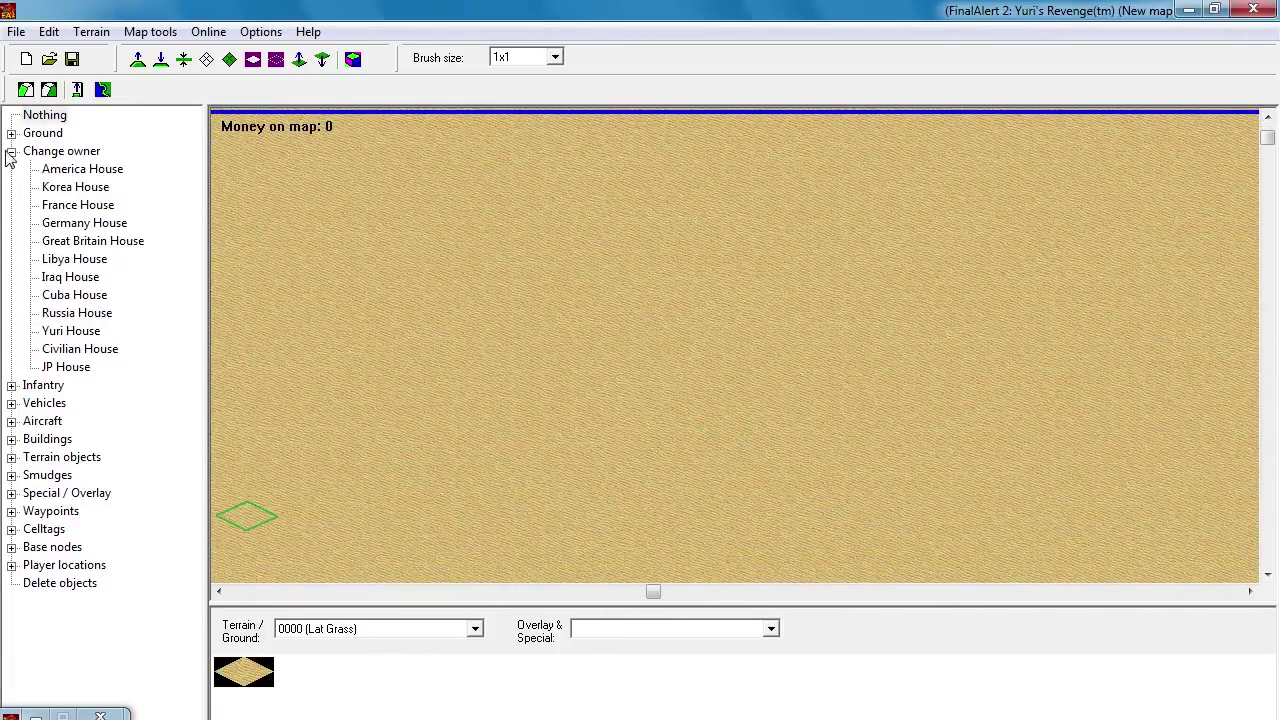
left_click(11, 439)
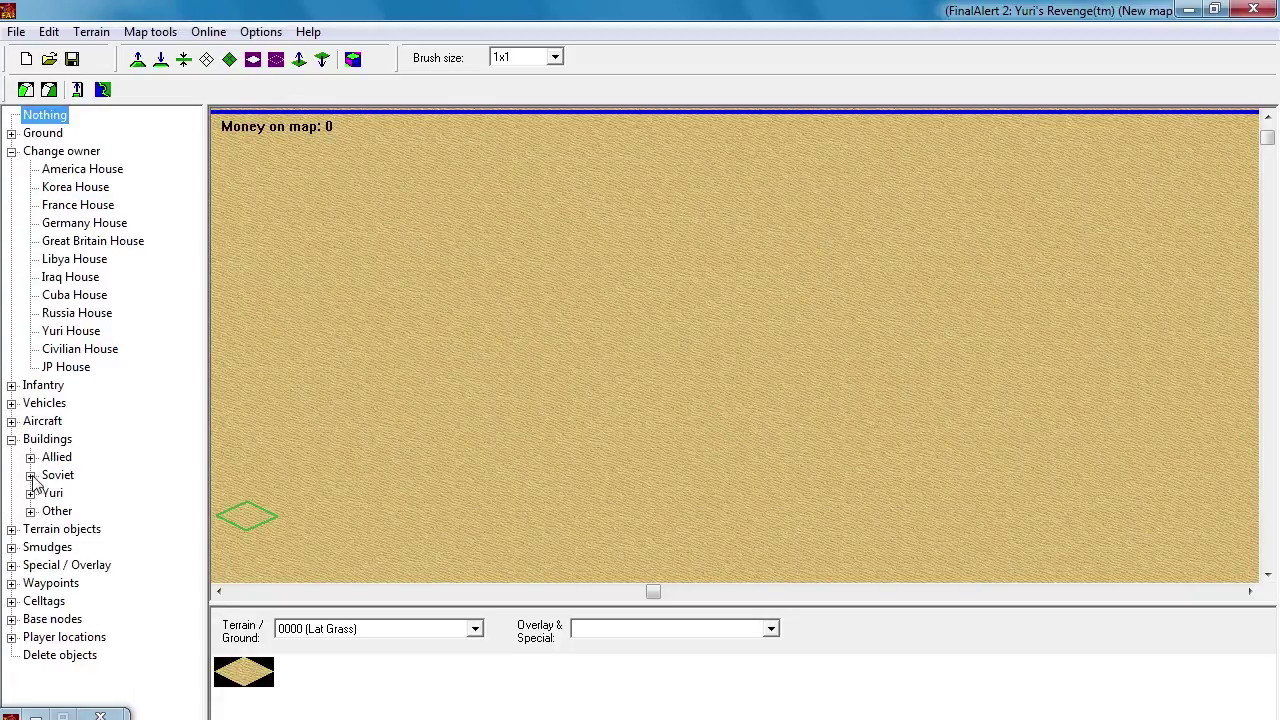
left_click(31, 476)
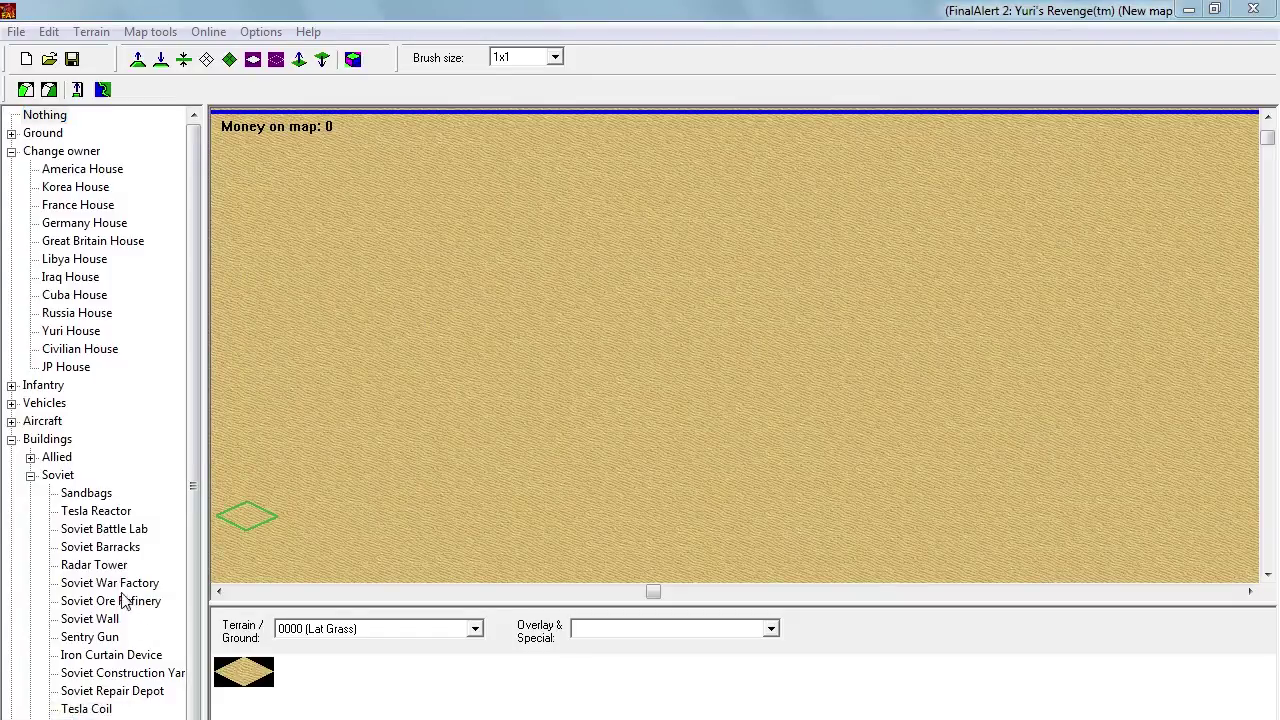
left_click(117, 532)
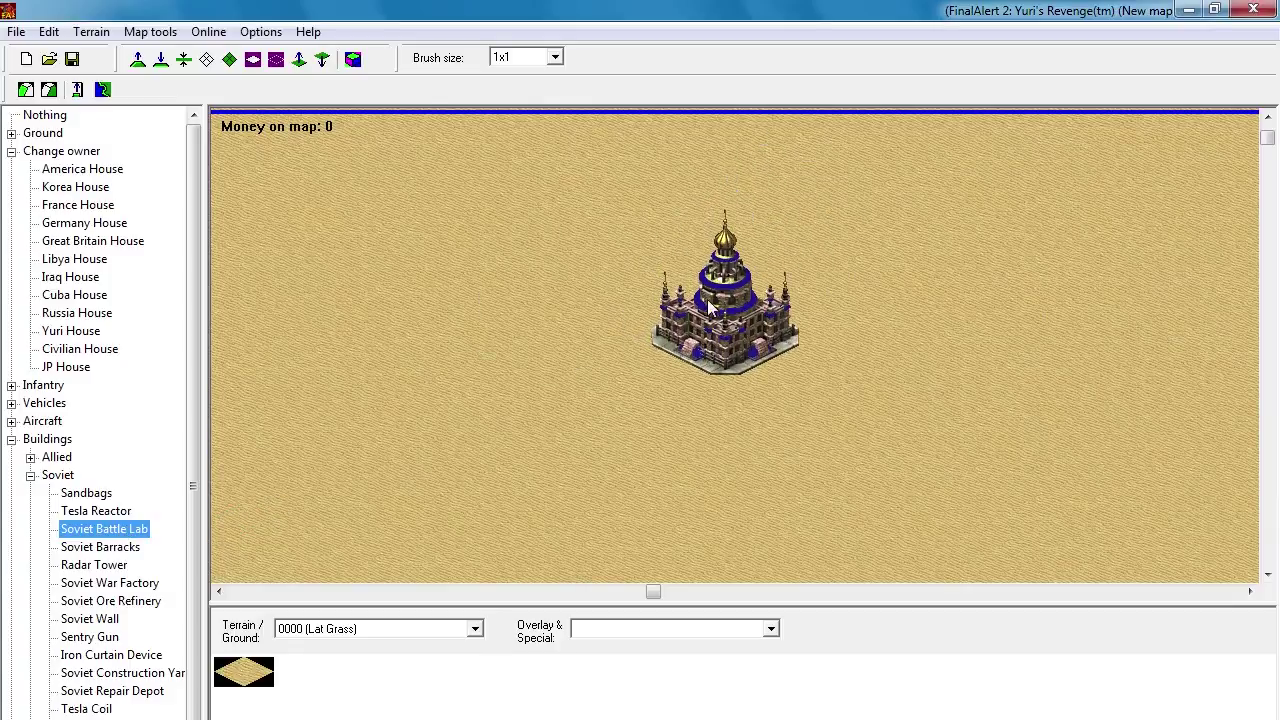
left_click(742, 362)
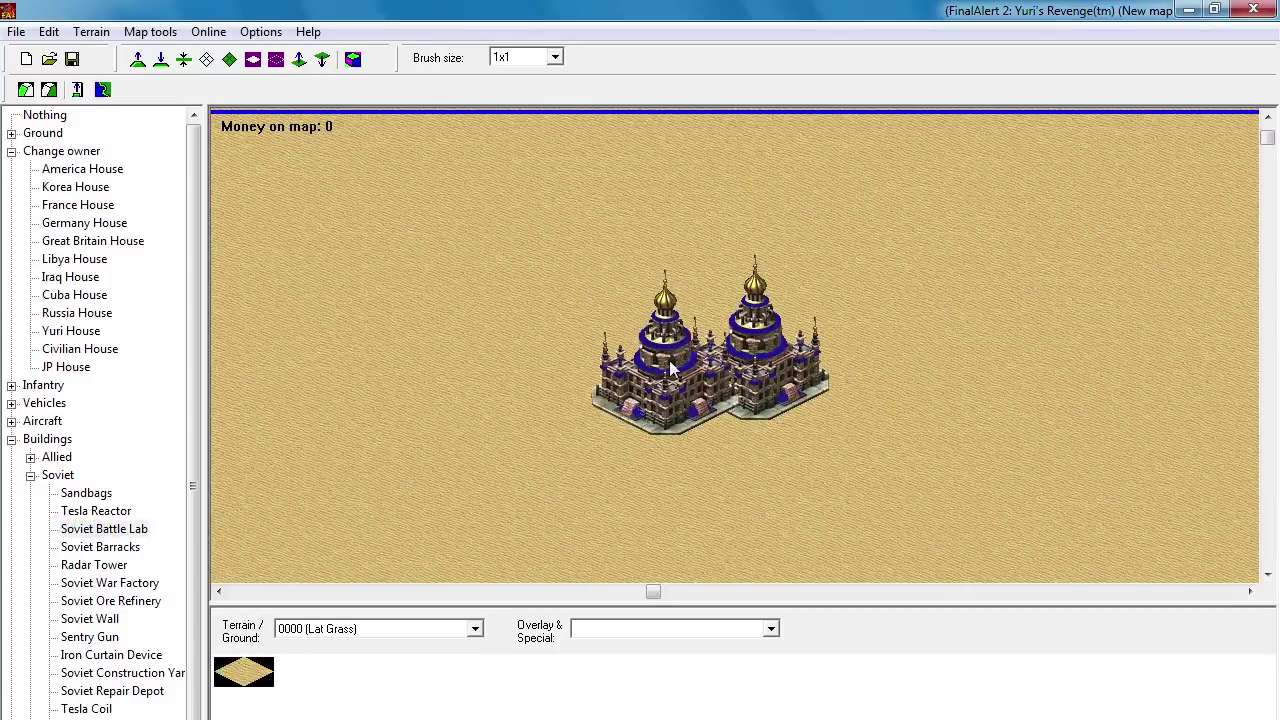
right_click(560, 340)
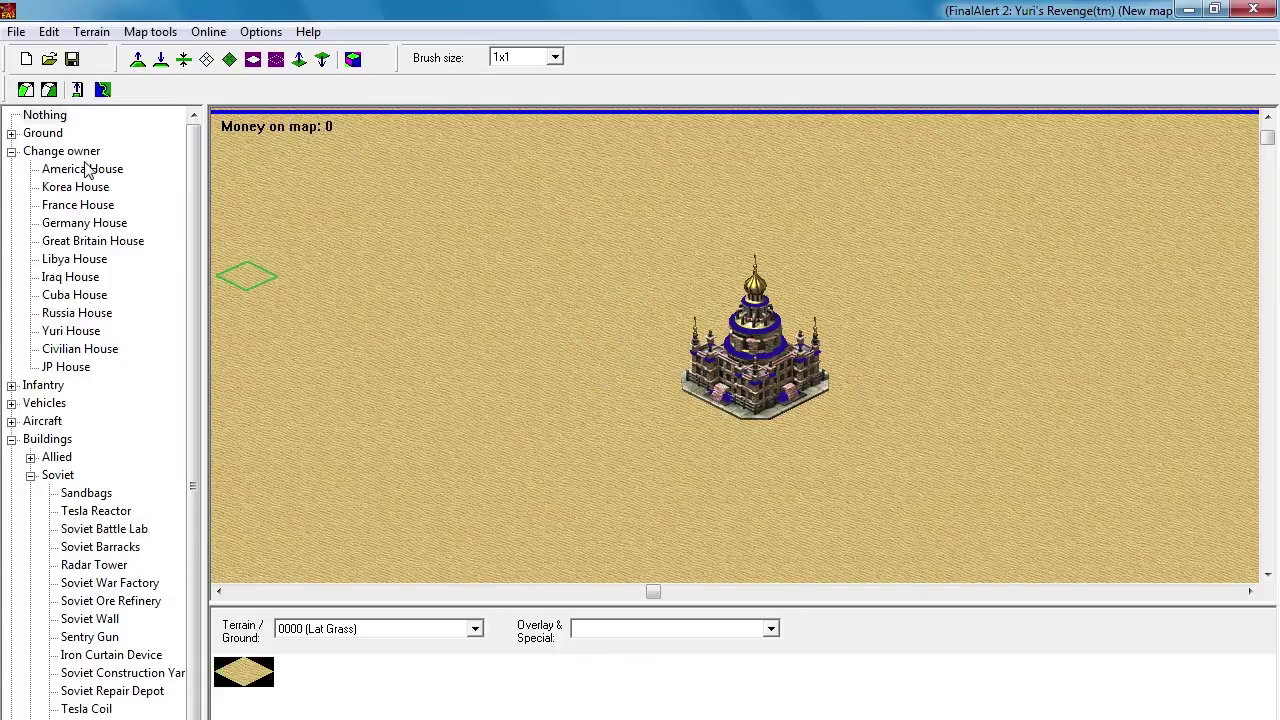
left_click(78, 313)
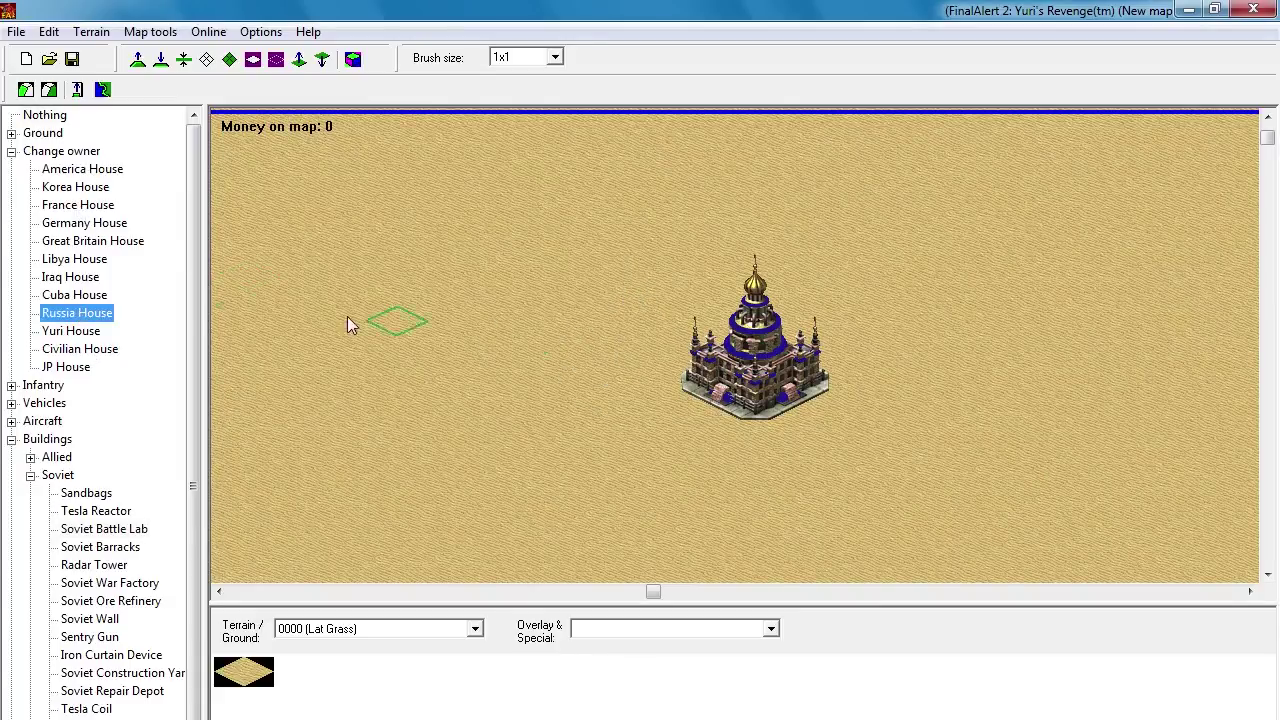
left_click(751, 397)
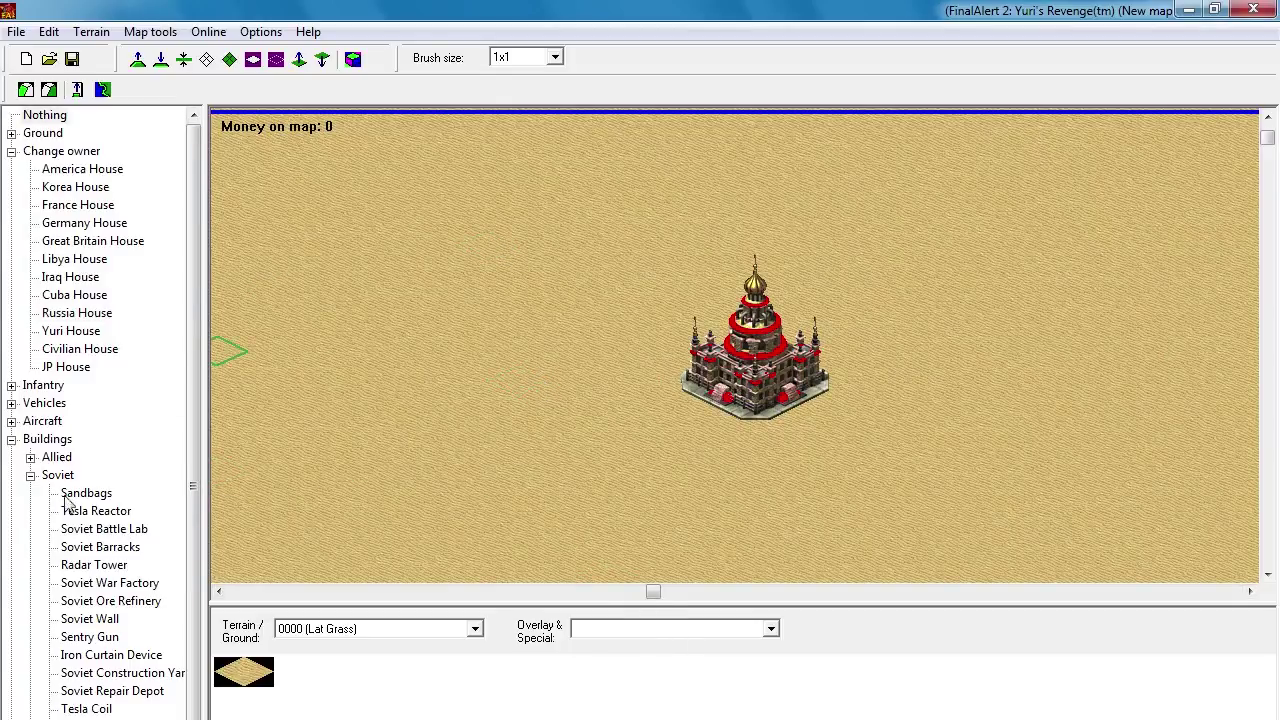
Step: Place three Tesla Reactors in a diagonal row to the lower left of the Soviet Battle Lab
left_click(116, 515)
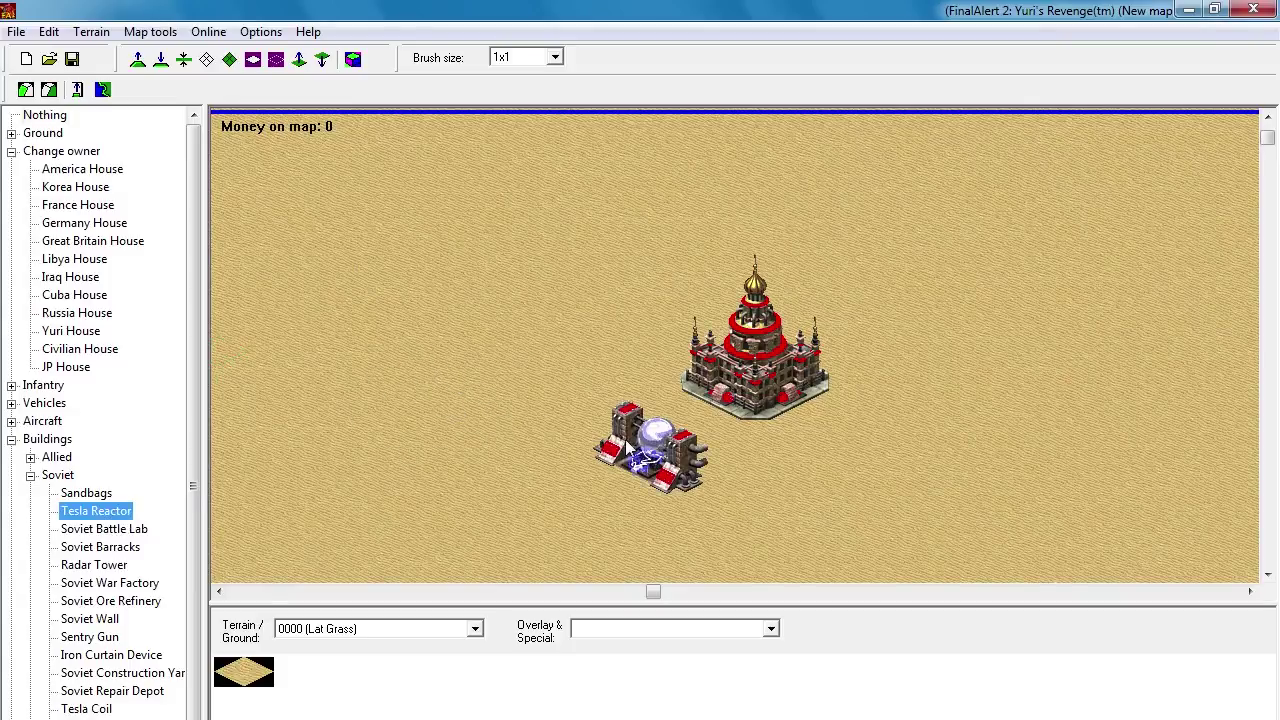
middle_click(631, 354)
left_click(558, 311)
right_click(549, 328)
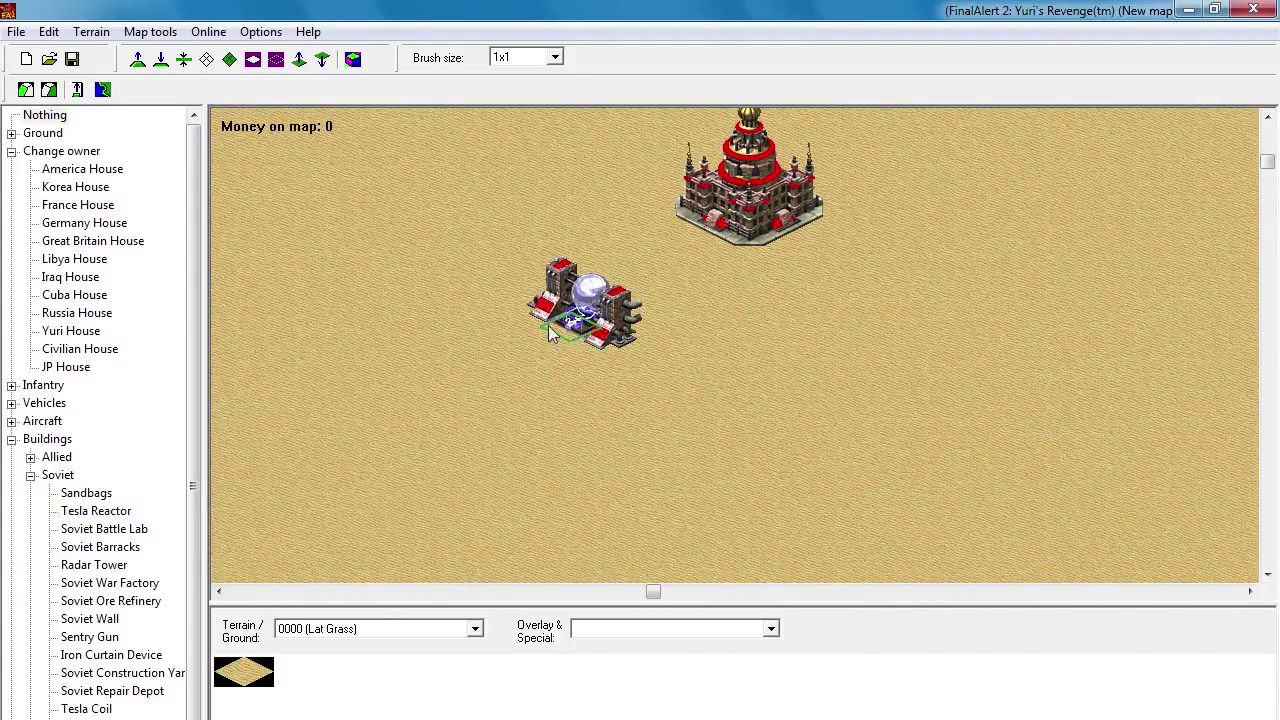
left_click(490, 340)
left_click(430, 363)
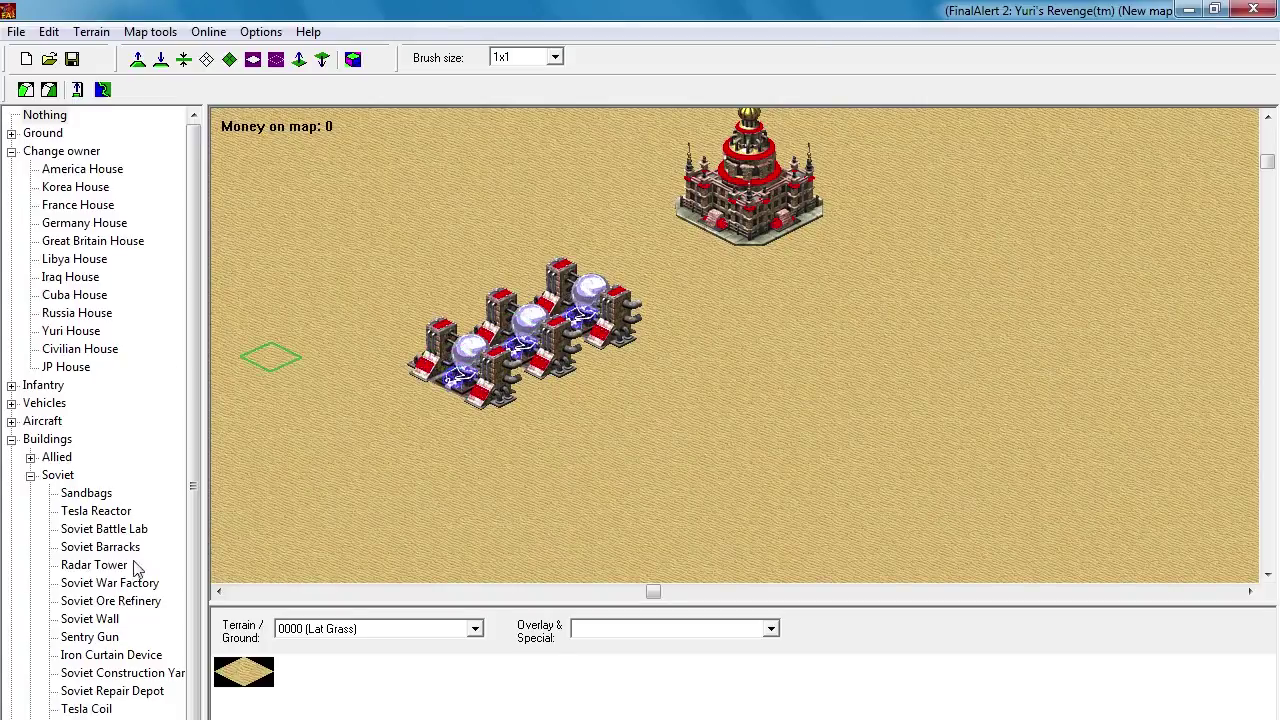
Step: Place a Soviet Barracks to the lower right of the Soviet Battle Lab
left_click(100, 547)
left_click(977, 350)
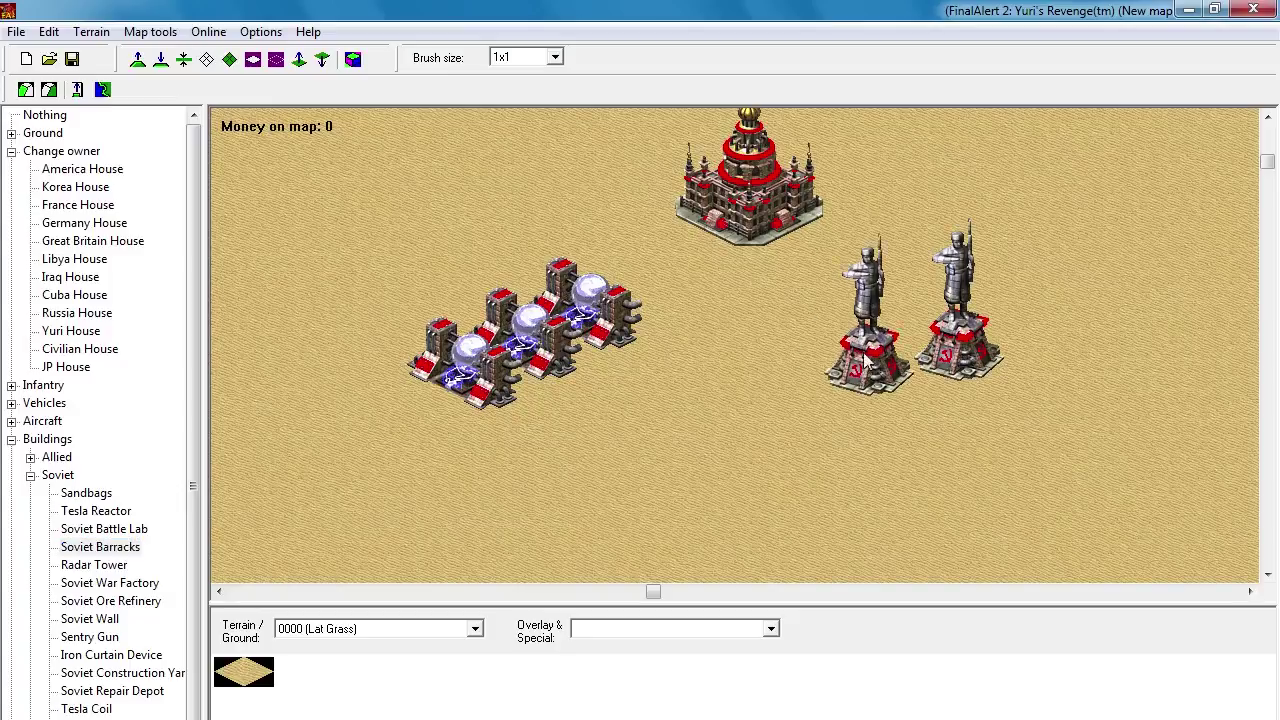
Step: Place a second Soviet Barracks beside the first and two Soviet War Factories to the lower right of the Tesla Reactors
left_click(1160, 339)
right_click(1109, 346)
left_click(106, 580)
left_click_drag(566, 408, 607, 355)
left_click(643, 357)
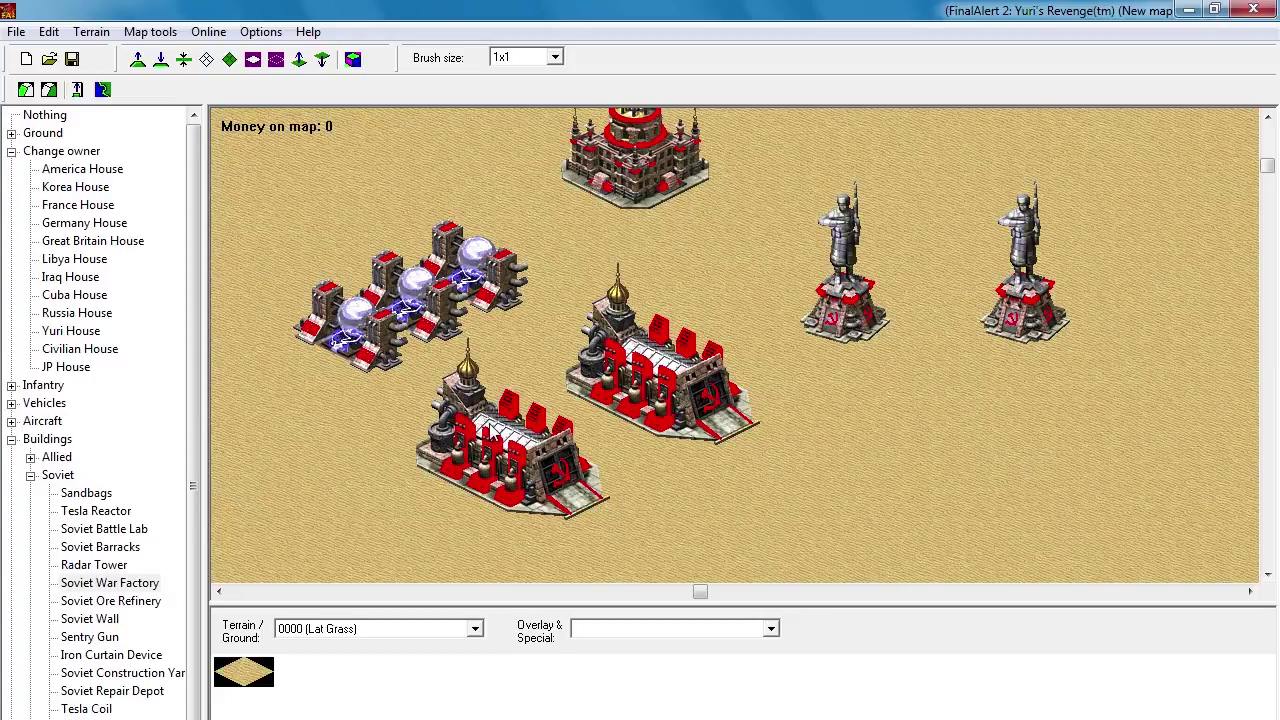
left_click(491, 432)
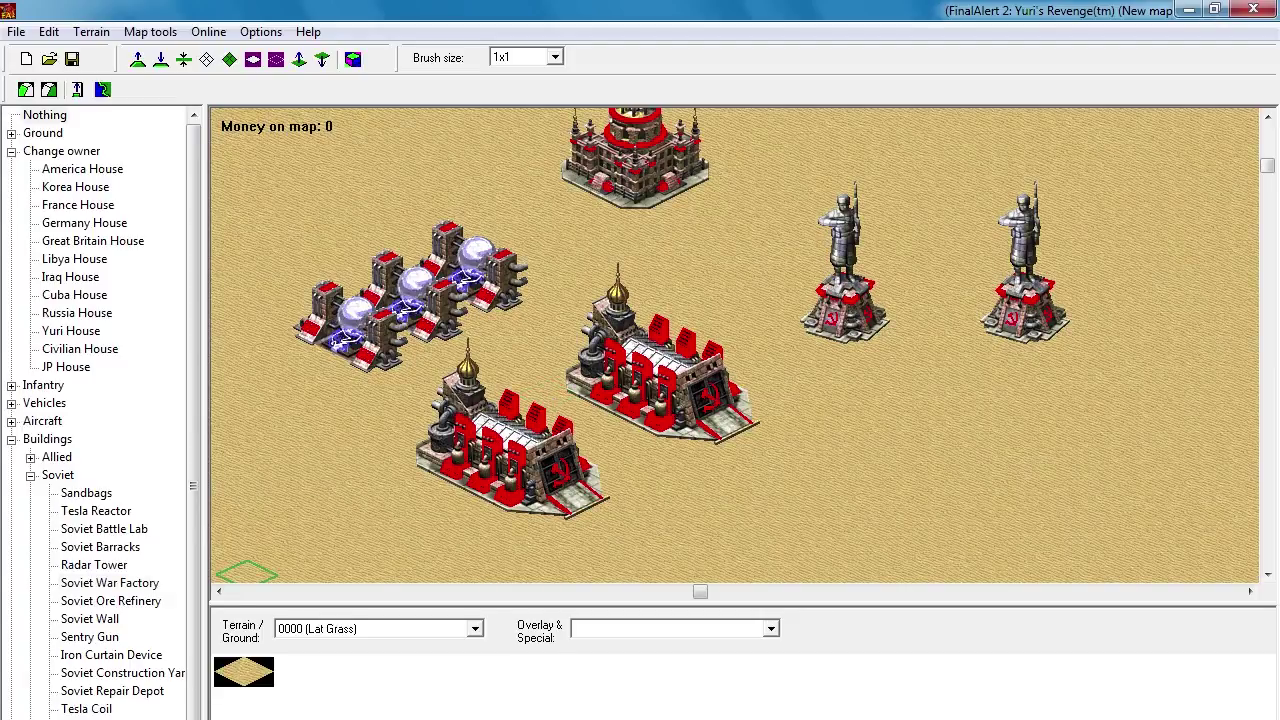
Step: Place several Sentry Guns spread around the outside of the Soviet base and between its buildings
left_click(98, 636)
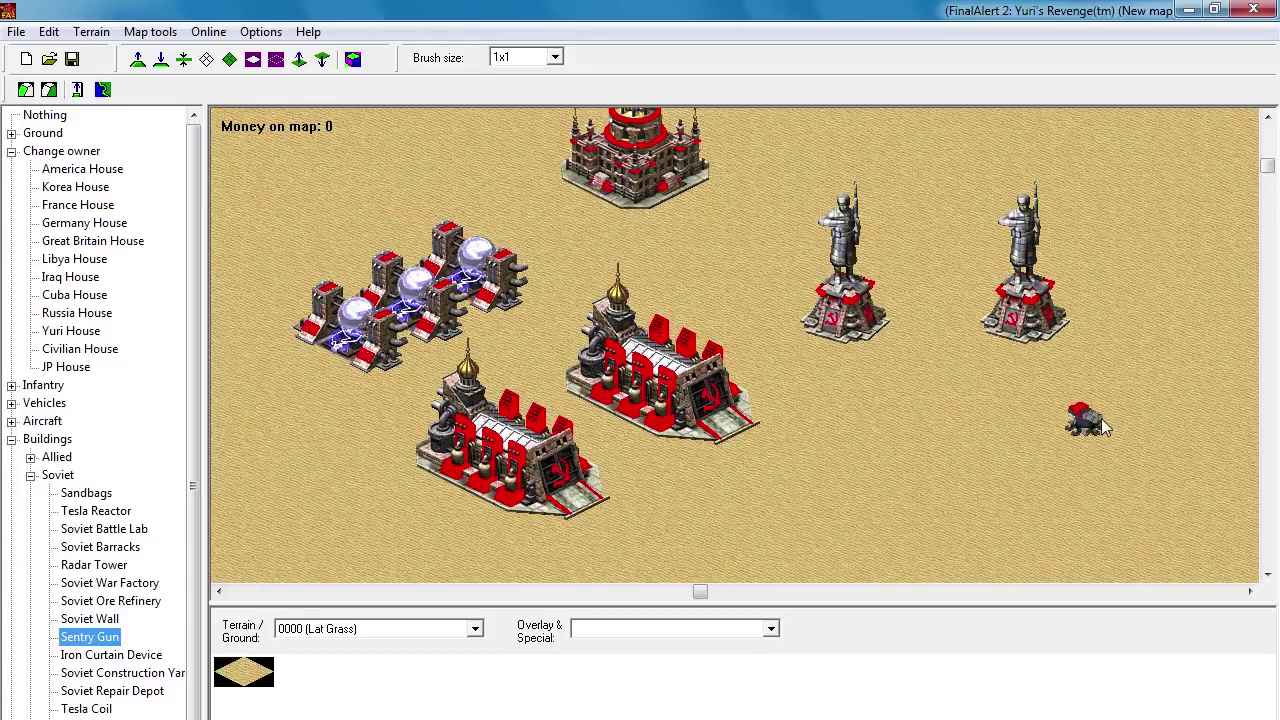
left_click(1050, 402)
left_click_drag(997, 400, 562, 308)
left_click(496, 312)
left_click_drag(800, 286, 760, 294)
left_click(568, 256)
left_click(1020, 273)
left_click(780, 361)
scroll(907, 340, "down", 2)
scroll(907, 340, "down", 5)
left_click(810, 477)
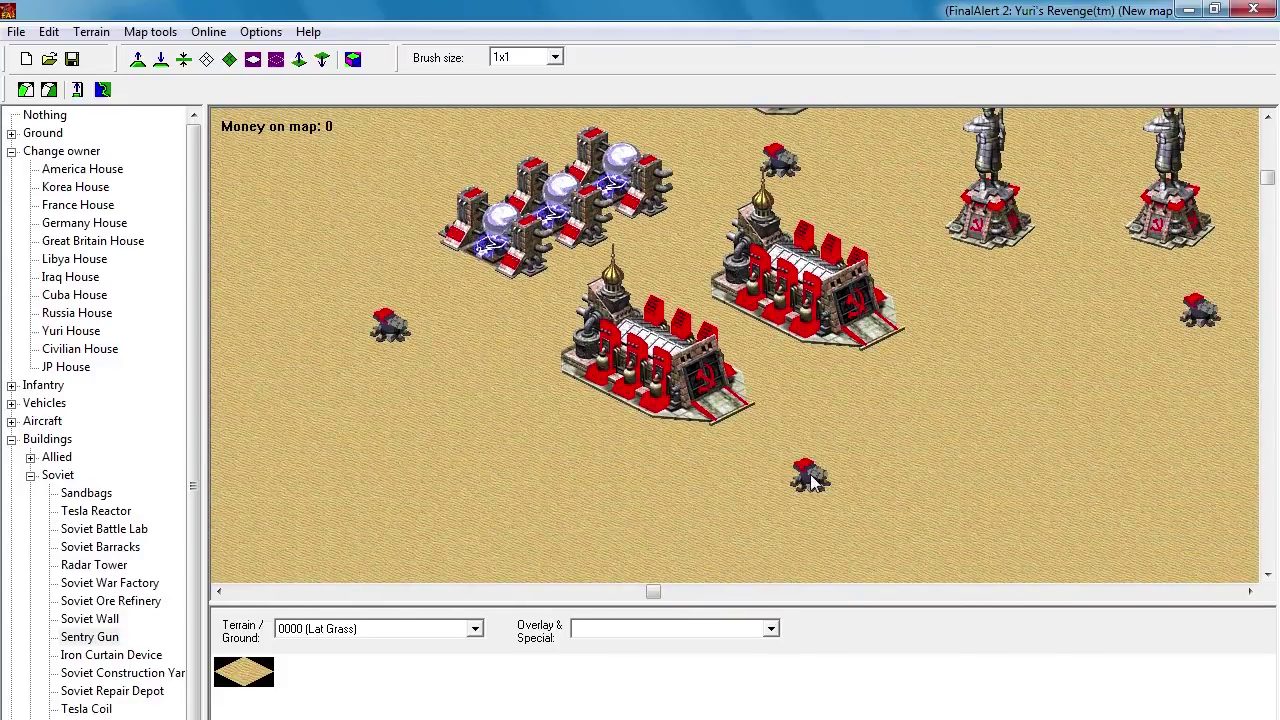
right_click(987, 388)
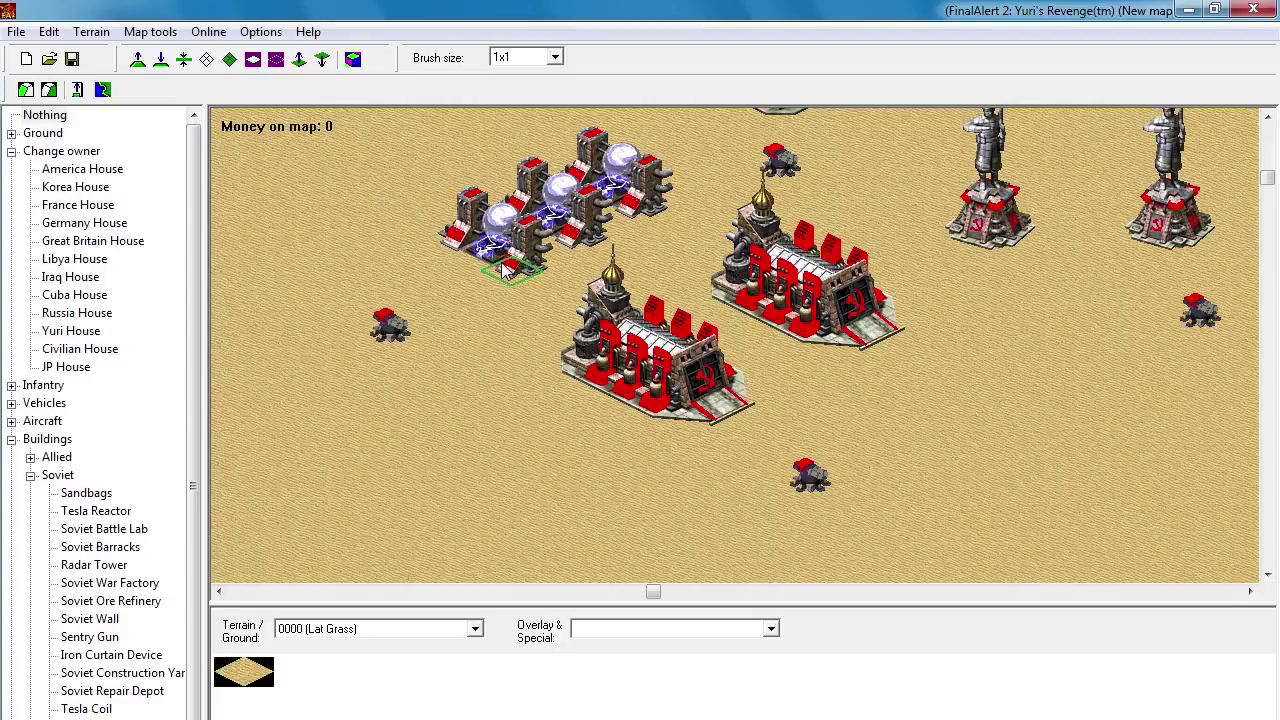
Step: Place an Allied Power Plant near the map's eastern border and change its owner to America House
mouse_move(991, 406)
left_mouse_down()
mouse_move(994, 376)
mouse_move(944, 384)
mouse_move(945, 277)
mouse_move(915, 318)
mouse_move(774, 195)
left_mouse_up()
middle_click(775, 203)
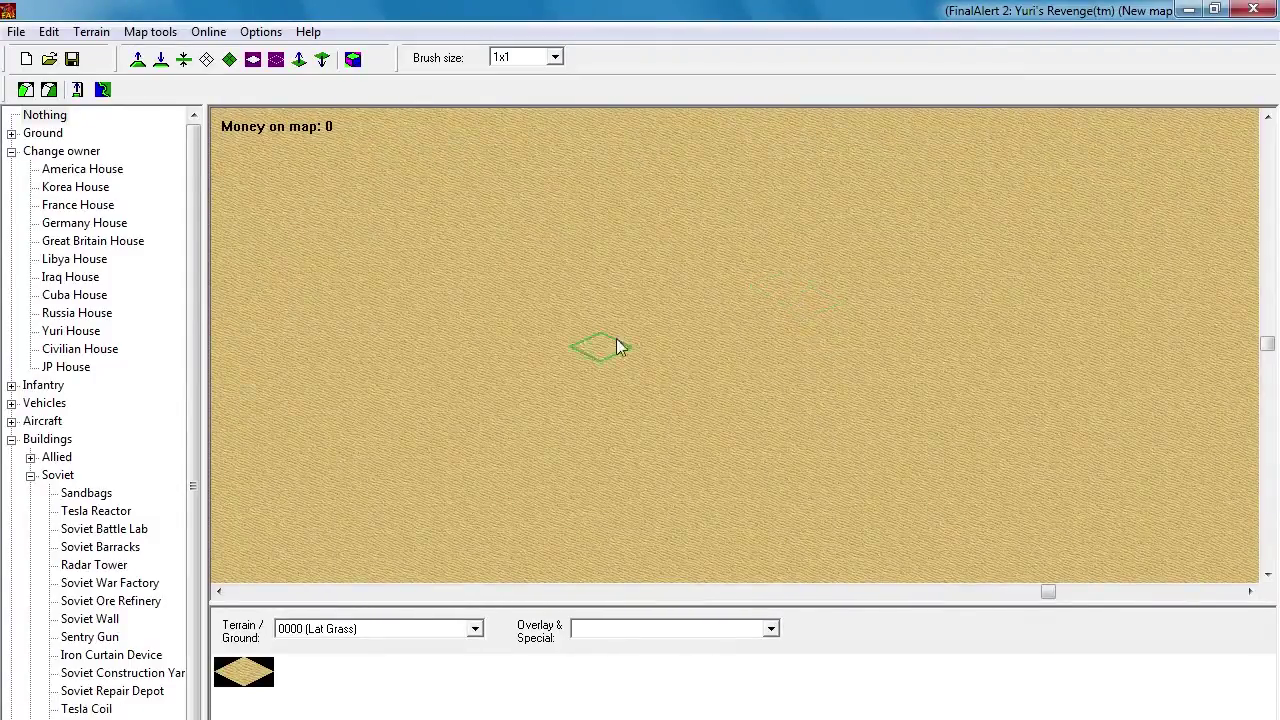
left_click(31, 475)
left_click(31, 457)
middle_click(777, 397)
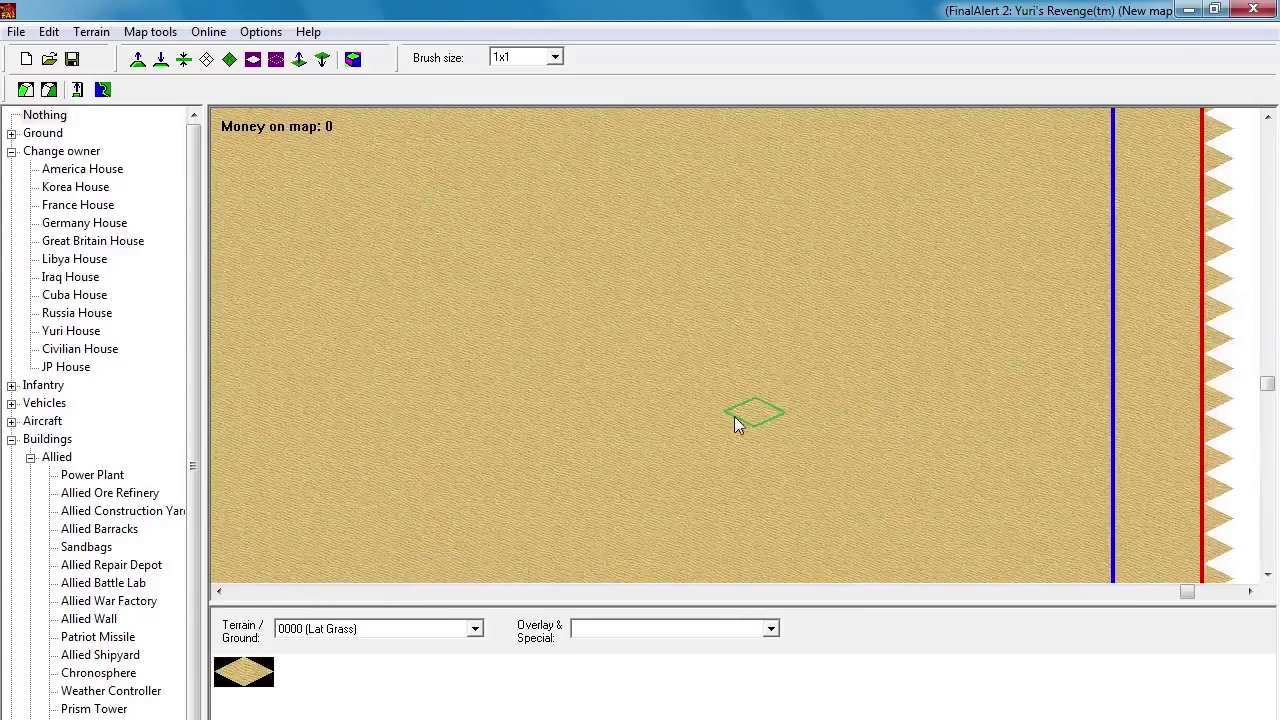
left_click(92, 475)
left_click(898, 299)
left_click(82, 169)
left_click(894, 334)
right_click(902, 306)
Step: Add three more America-owned Power Plants to form a widely spaced two-by-two grid
left_click_drag(905, 305, 510, 300)
middle_click(849, 295)
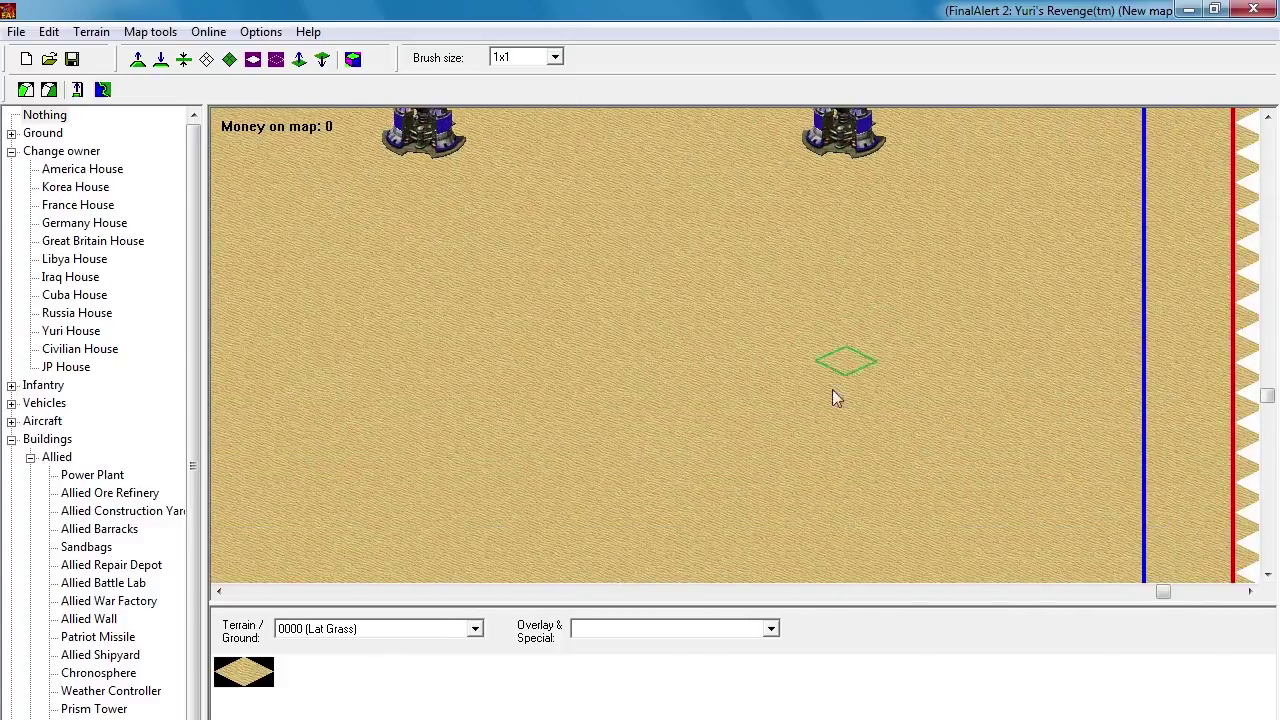
left_click_drag(832, 389, 419, 460)
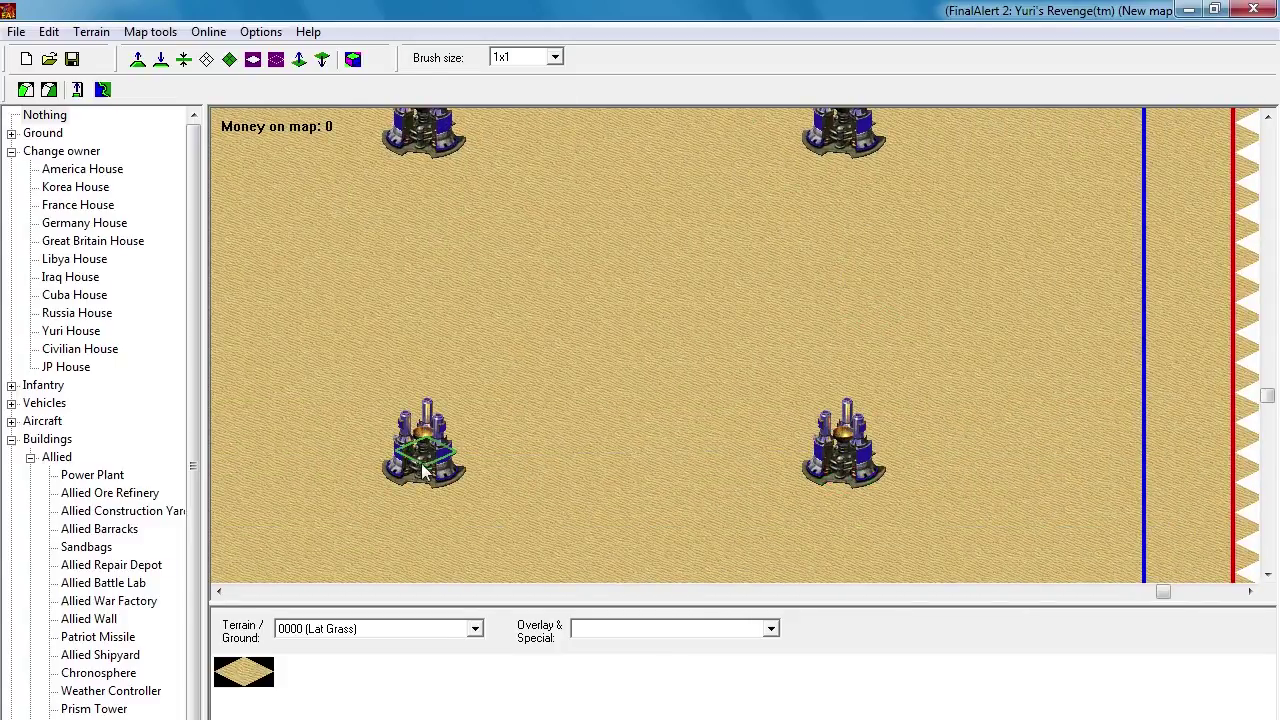
Step: Change the owner of the four Allied Power Plants to Civilian House
left_click(80, 349)
left_click(422, 450)
left_click(843, 145)
left_click(421, 162)
right_click(479, 206)
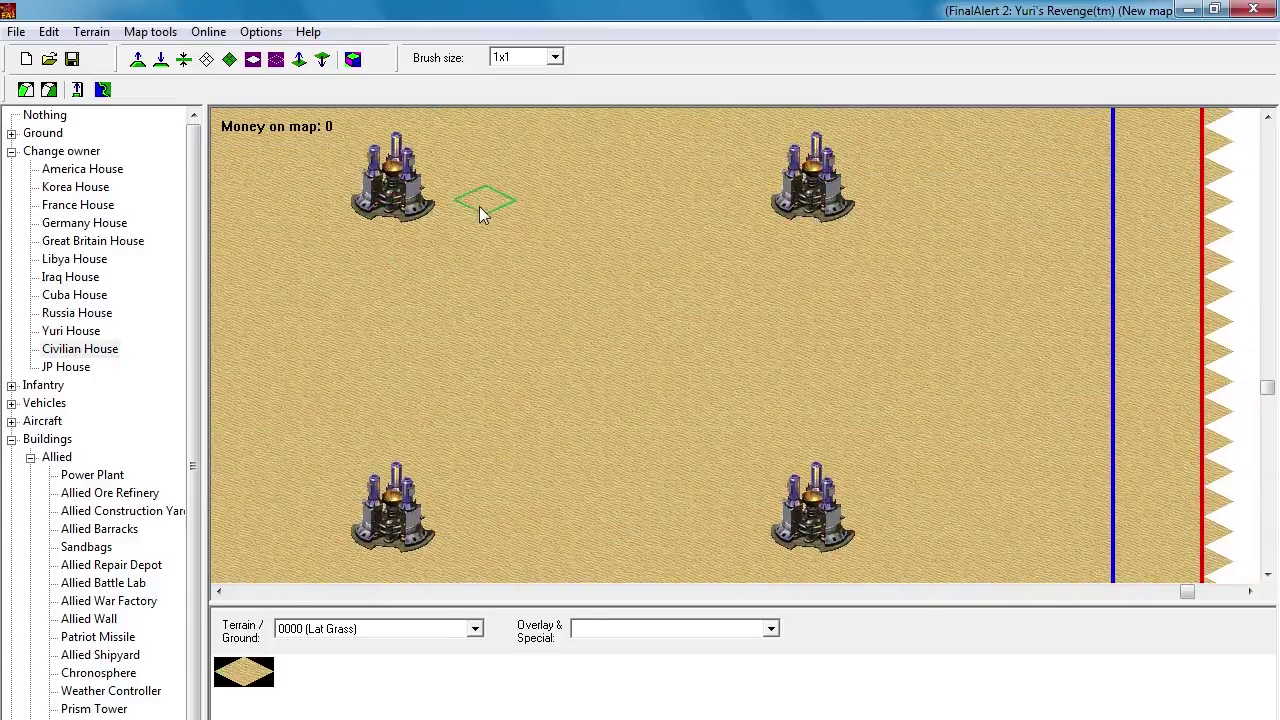
Step: Place two Allied Ore Refineries, one between the two eastern Power Plants and one below the lower plant
left_click(100, 495)
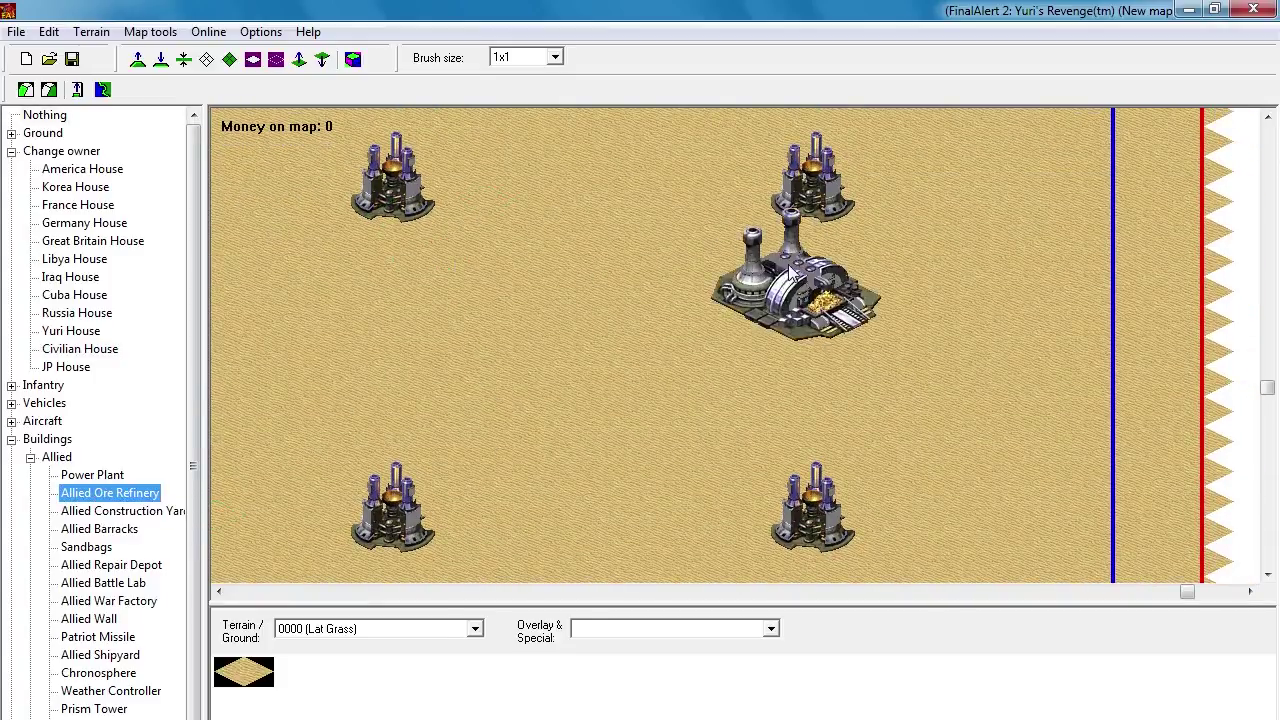
left_click(793, 326)
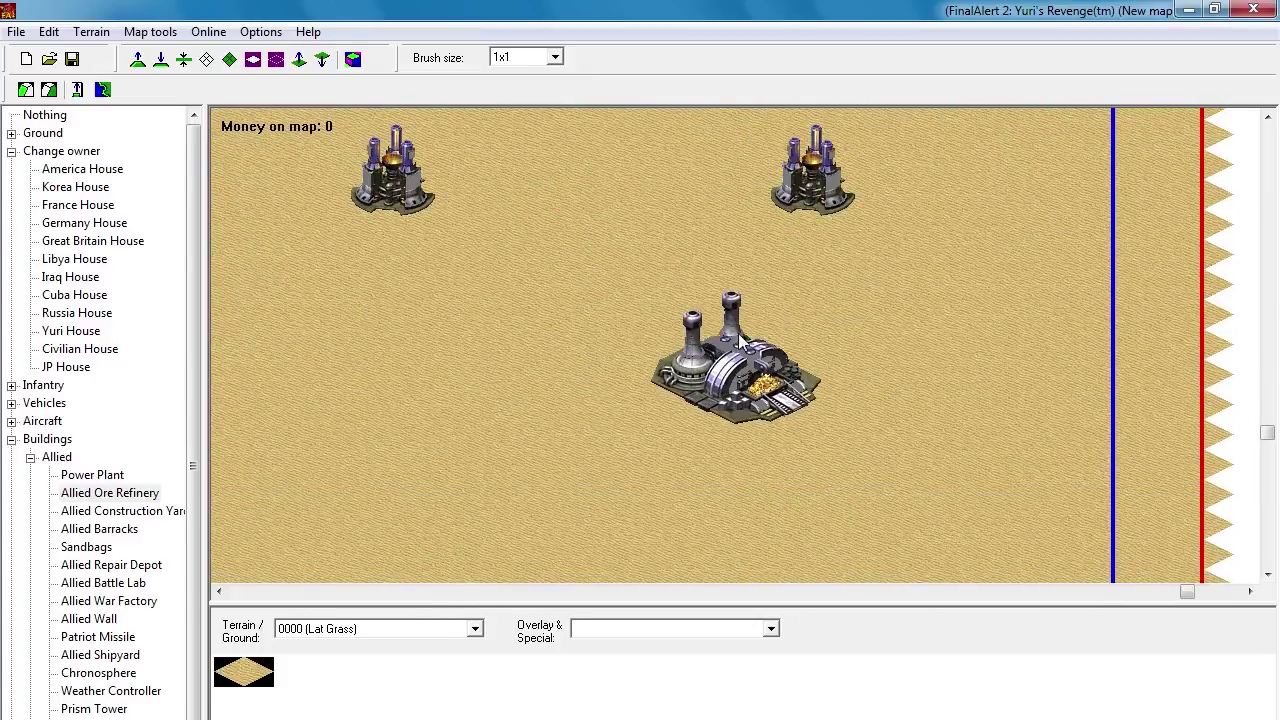
left_click(748, 312)
Step: Place two Patriot Missiles, one between the upper Power Plants and one beside the upper Ore Refinery
left_click(97, 637)
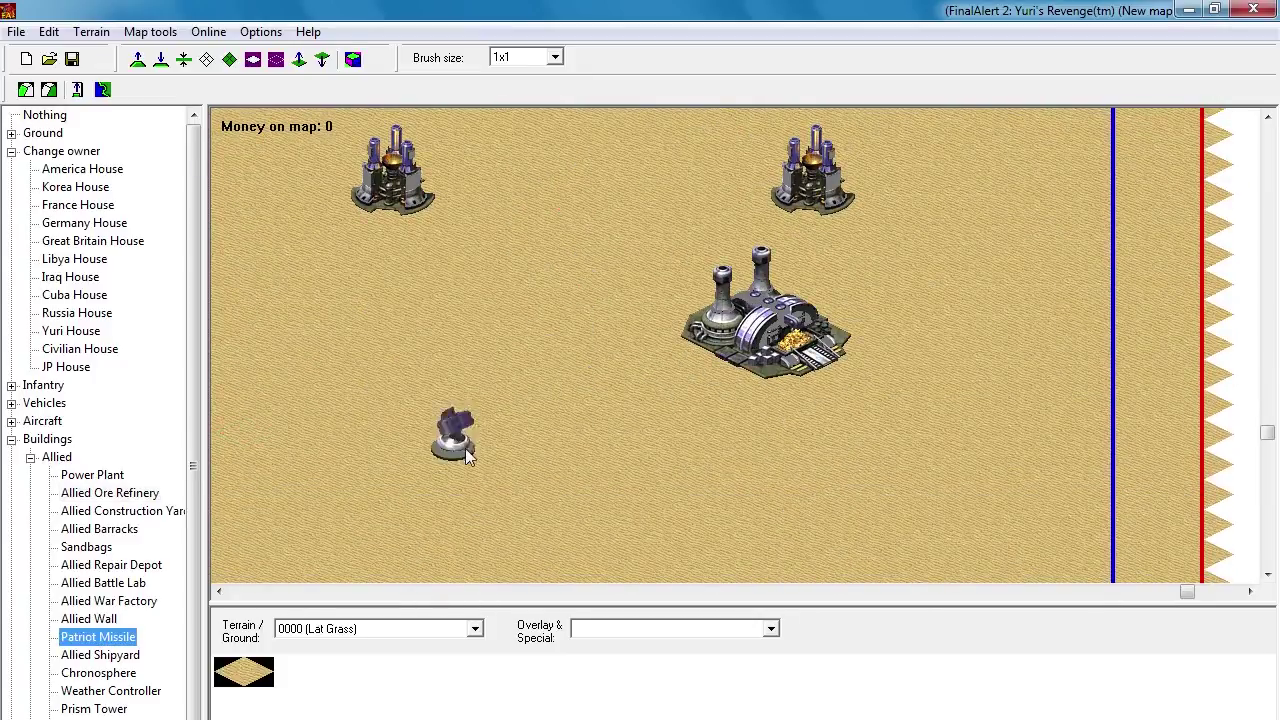
scroll(486, 429, "up", 2)
left_click(603, 285)
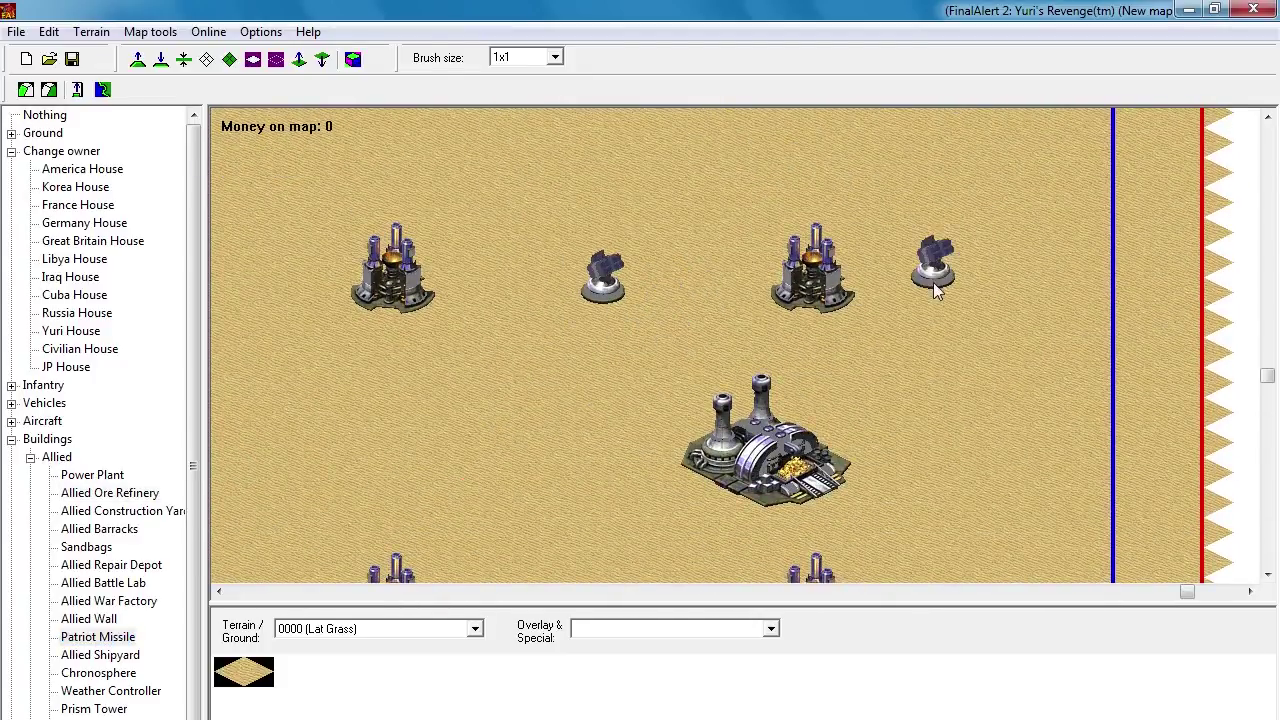
scroll(661, 360, "down", 4)
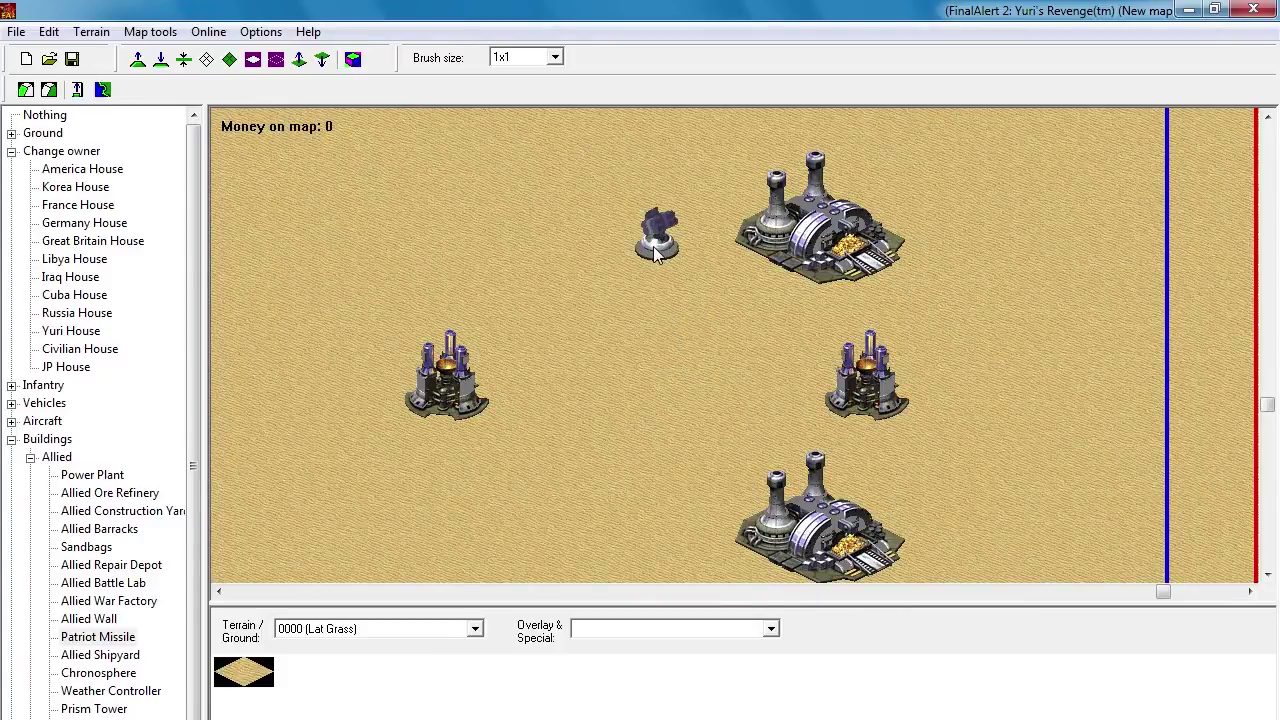
Step: Place an Allied War Factory to the lower left of the lower Ore Refinery
left_click(103, 582)
left_click(109, 600)
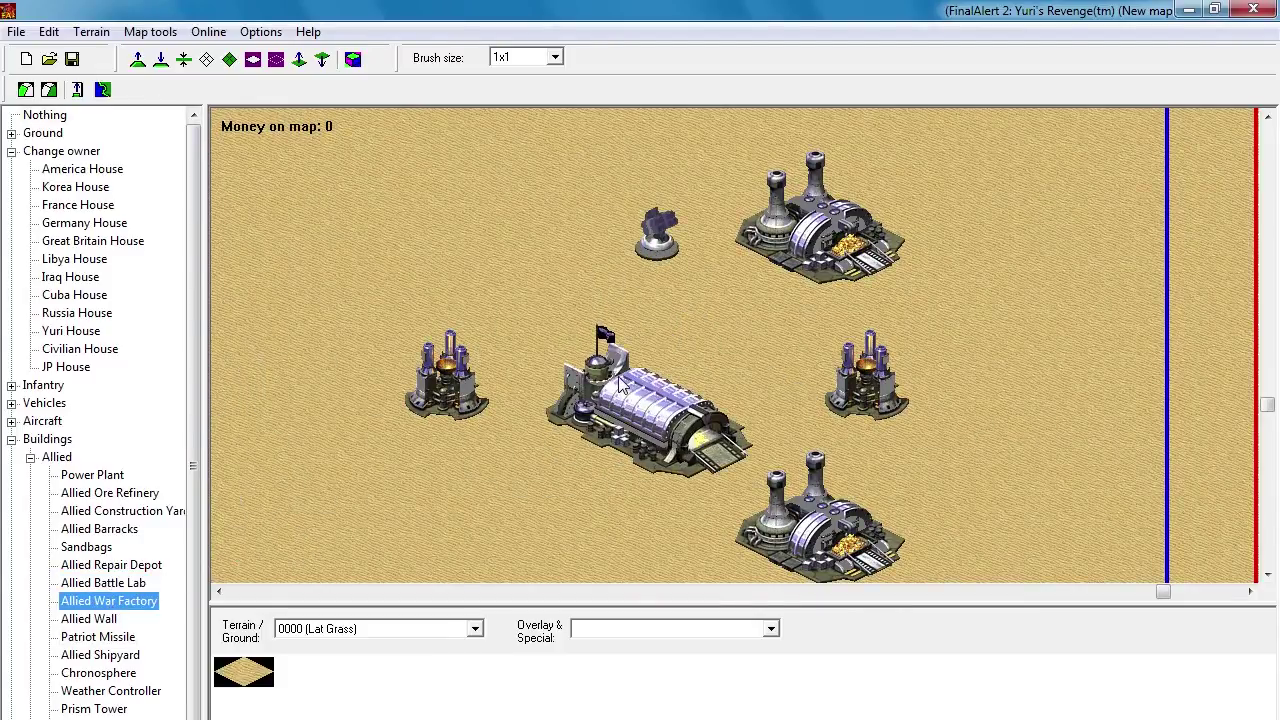
scroll(620, 380, "down", 4)
right_click(706, 368)
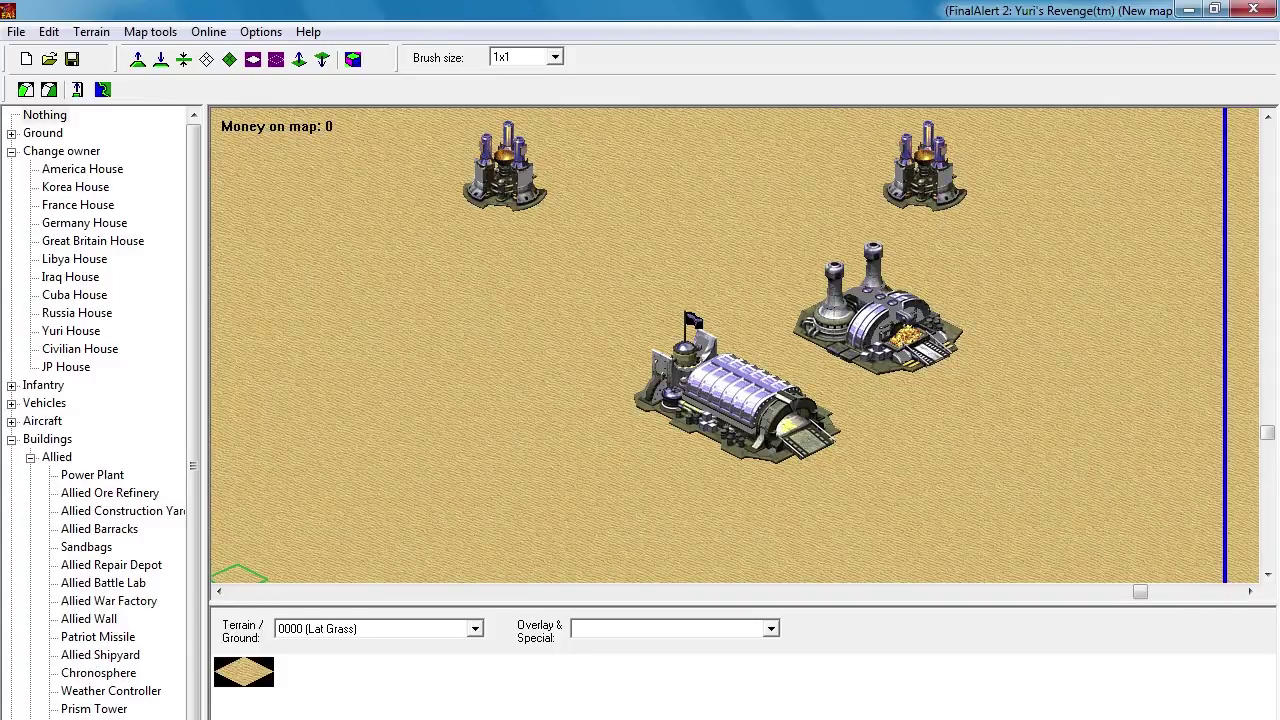
Step: Place the Allied airforce headquarters between the upper eastern Power Plant and the upper Ore Refinery, toward the map border
left_click(555, 318)
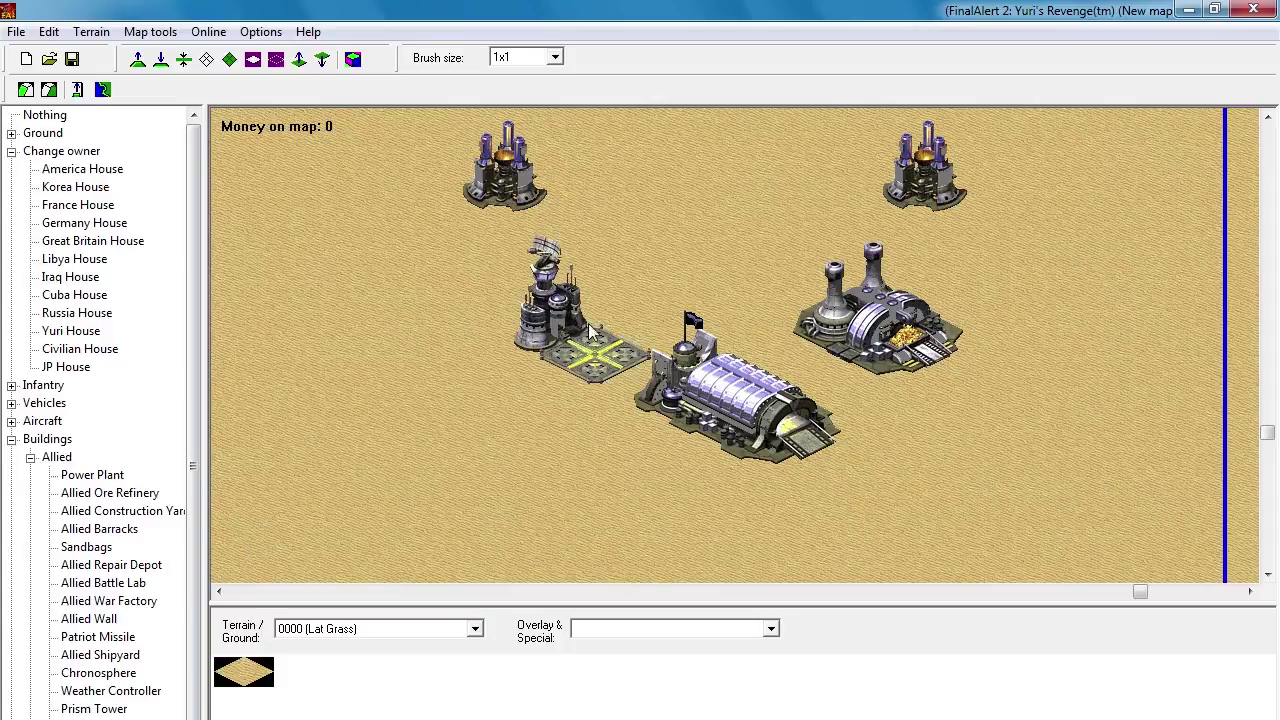
right_click(381, 323)
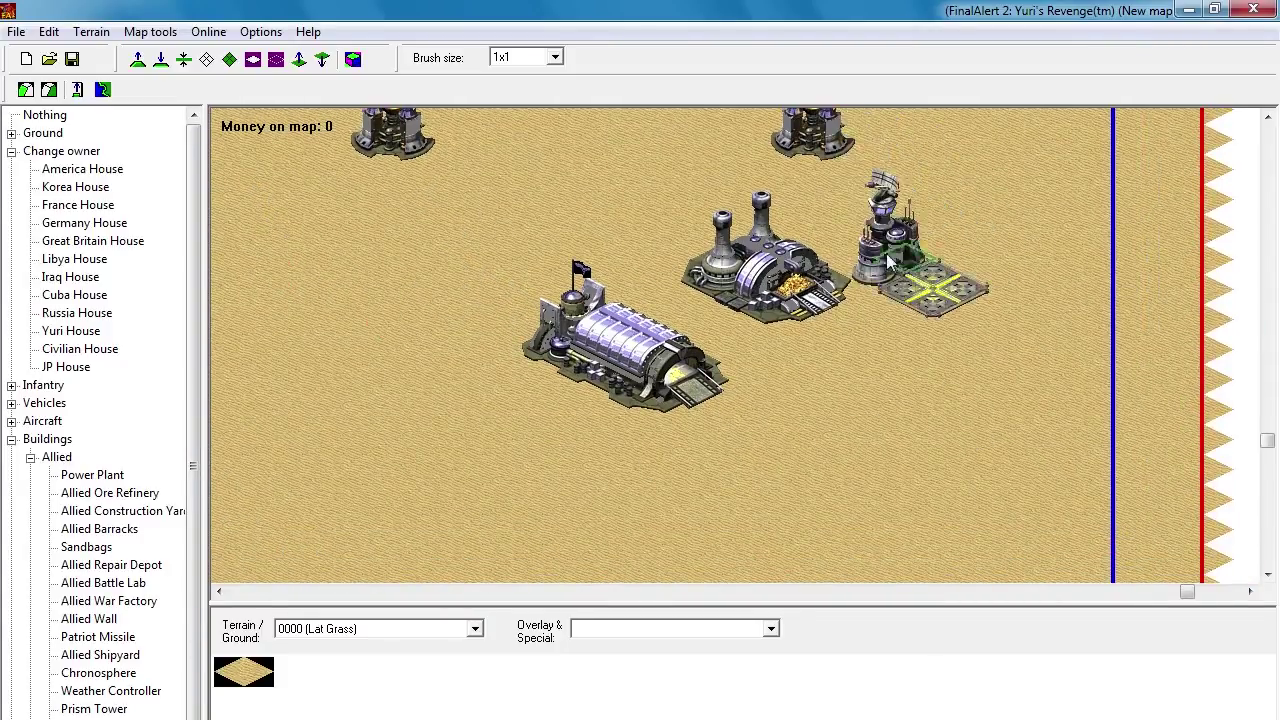
scroll(903, 262, "up", 3)
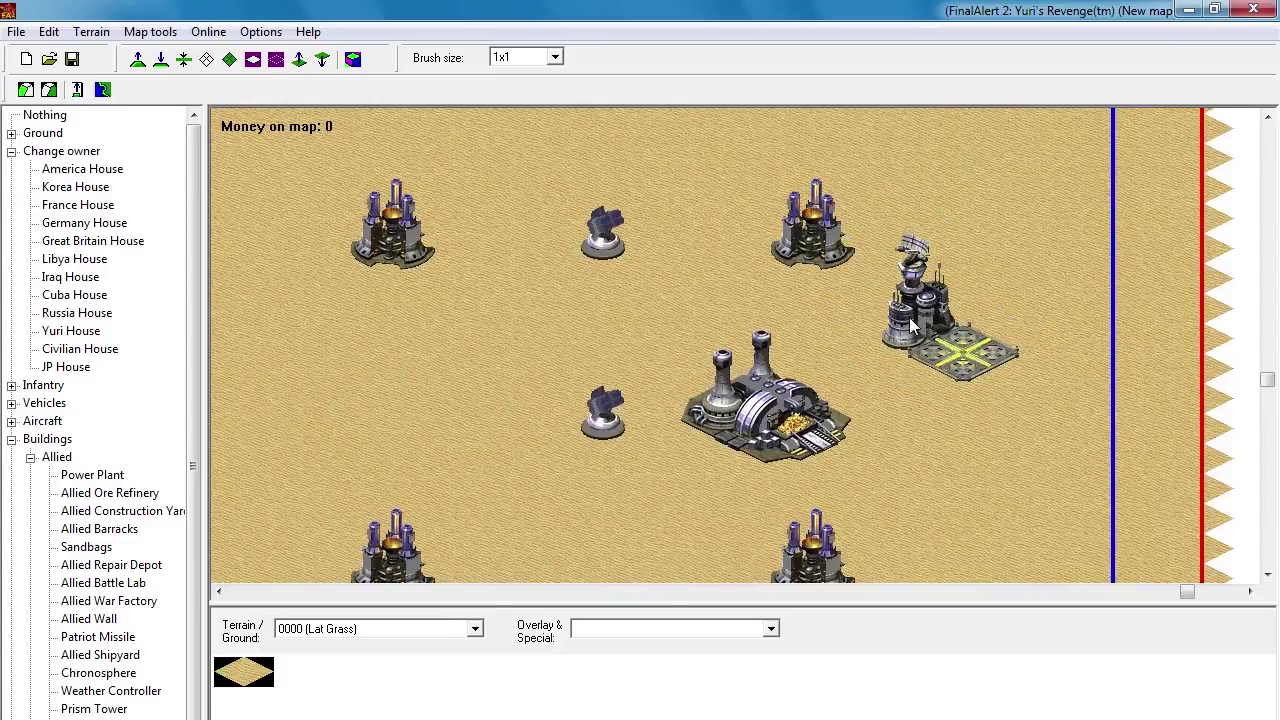
left_click(888, 318)
left_click_drag(967, 210, 1060, 168)
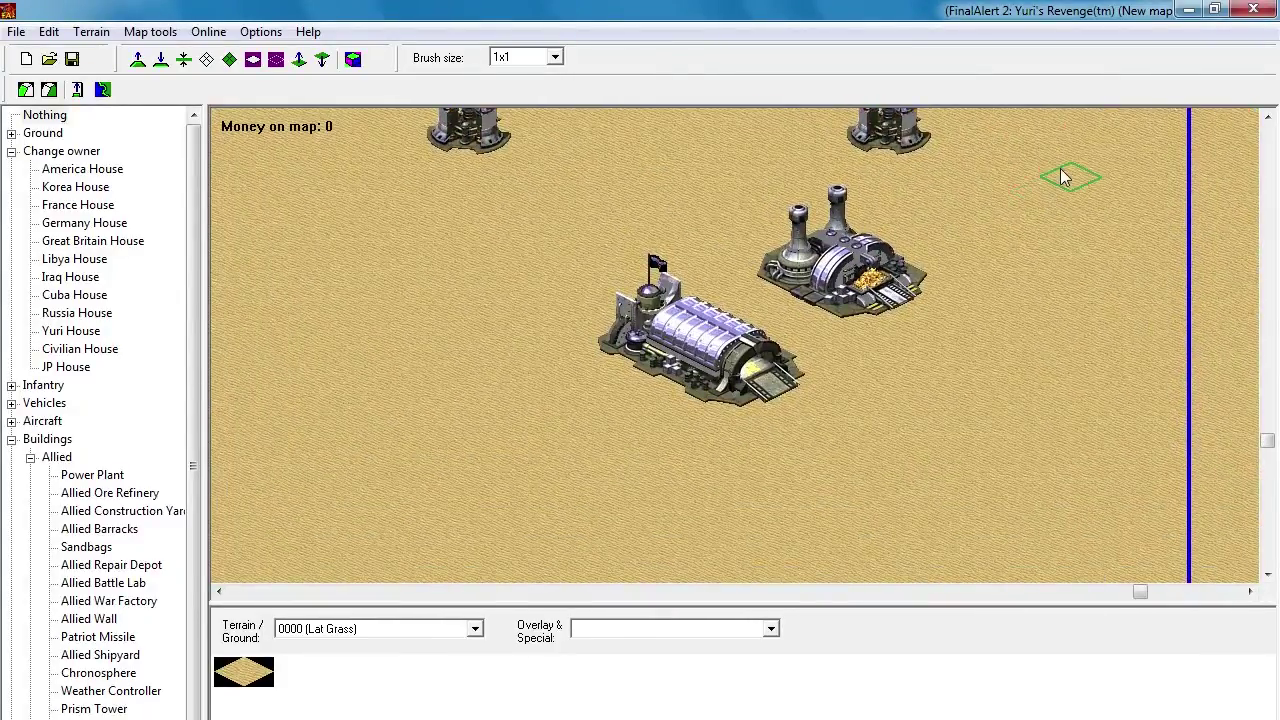
Step: Draw Allied Wall sections around the lower side of the Allied base, below the War Factory and Ore Refinery
left_click(11, 439)
left_click(11, 151)
left_click(11, 278)
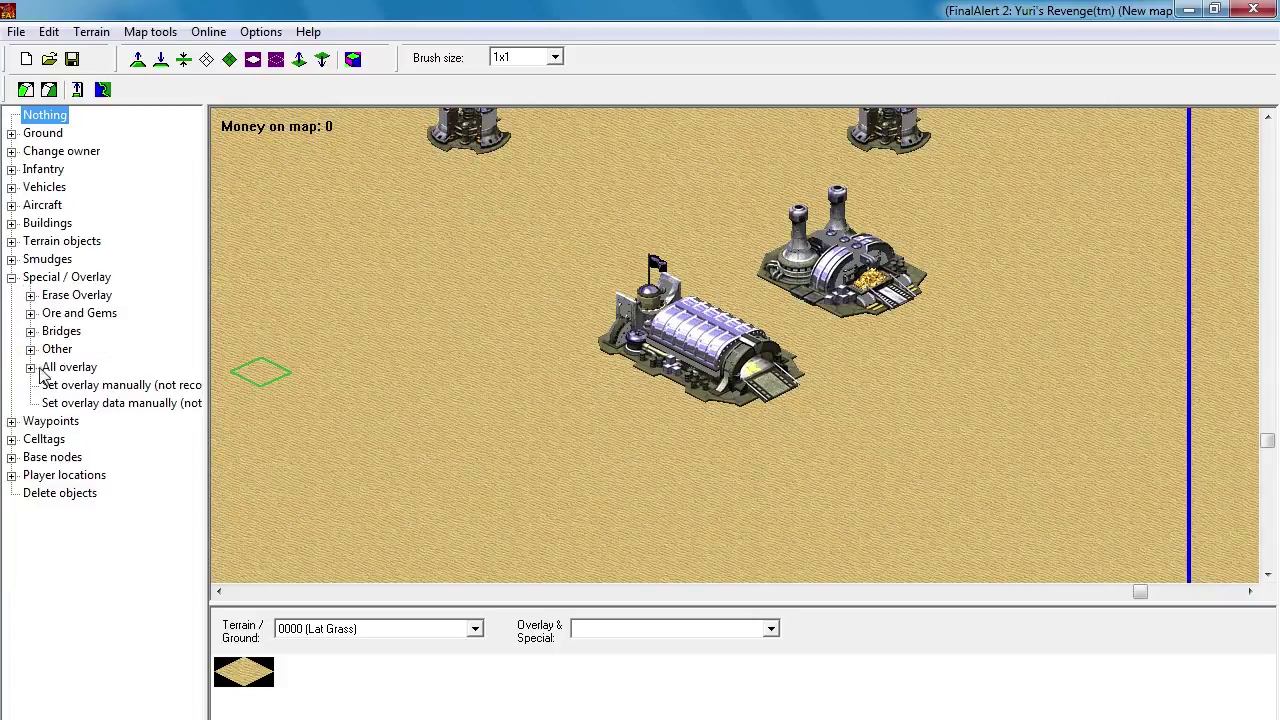
left_click(30, 349)
left_click(88, 385)
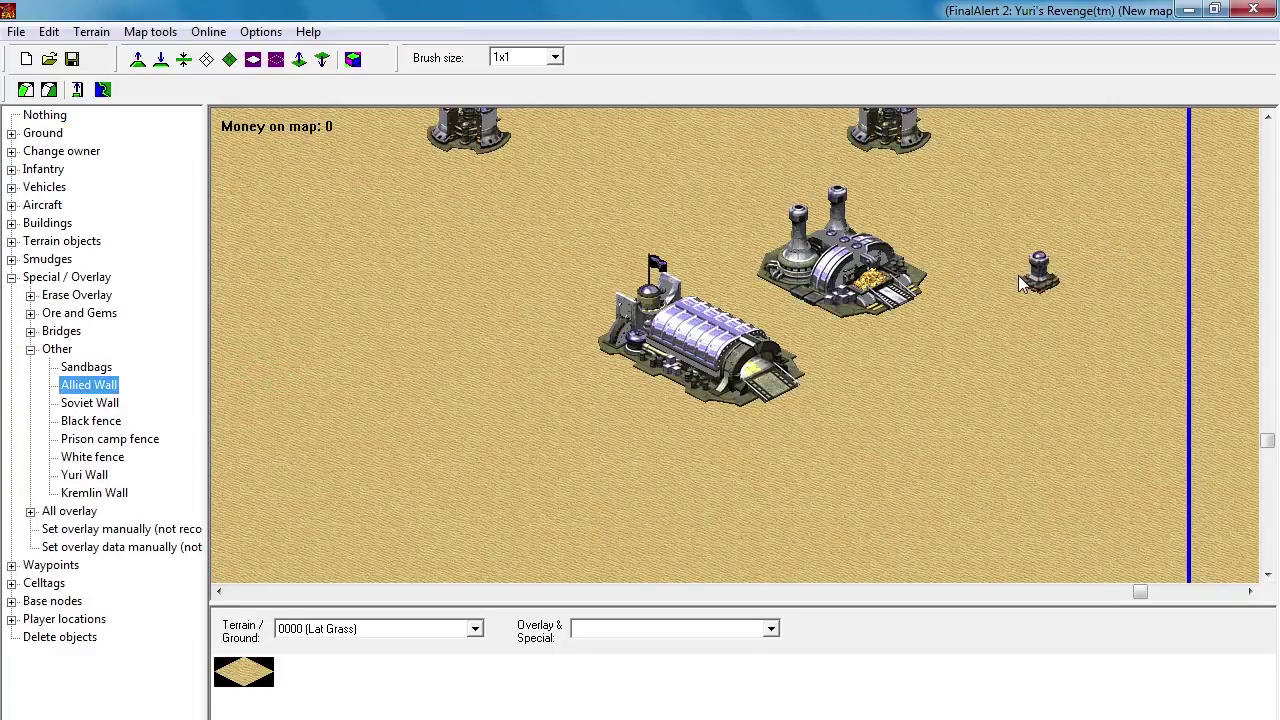
mouse_move(967, 344)
left_mouse_down()
mouse_move(918, 356)
mouse_move(982, 420)
mouse_move(862, 483)
left_mouse_up()
mouse_move(788, 530)
left_mouse_down()
mouse_move(768, 543)
mouse_move(560, 447)
left_mouse_up()
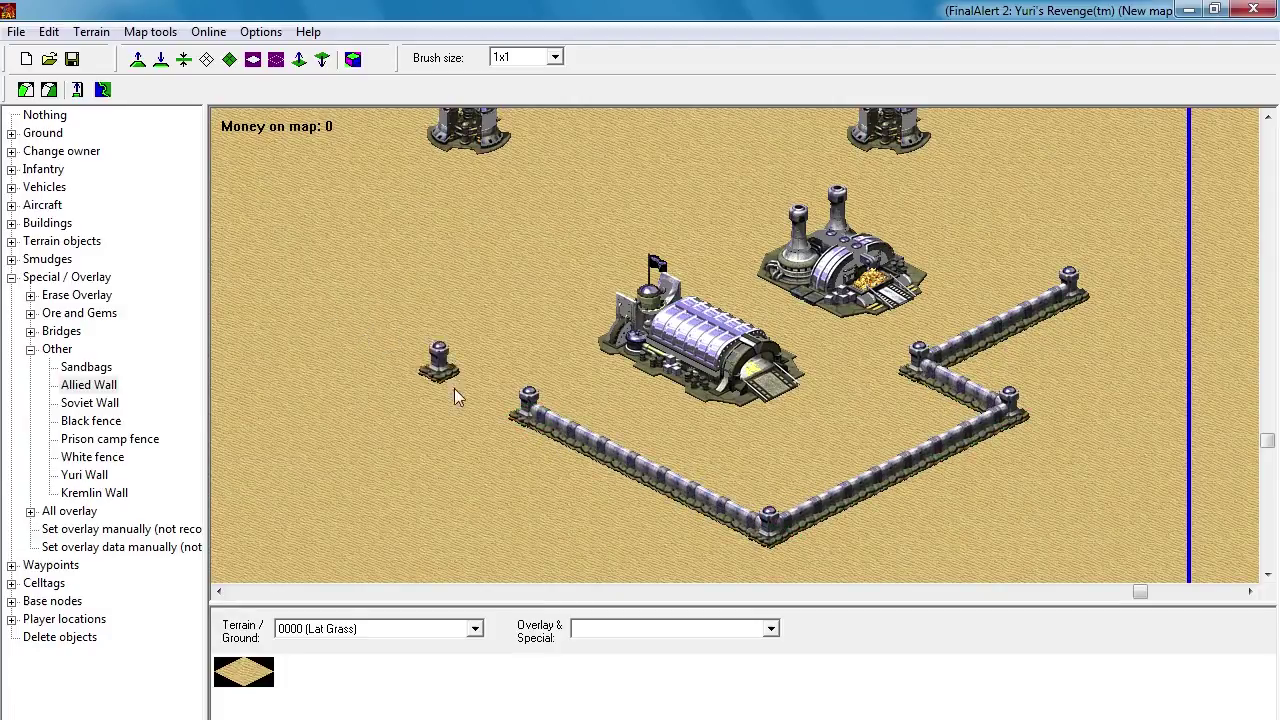
Step: Continue the Allied Wall along the western side of the Allied base, leaving a gap after the lower section
scroll(493, 399, "left", 3)
left_click_drag(508, 388, 274, 264)
scroll(331, 297, "up", 3)
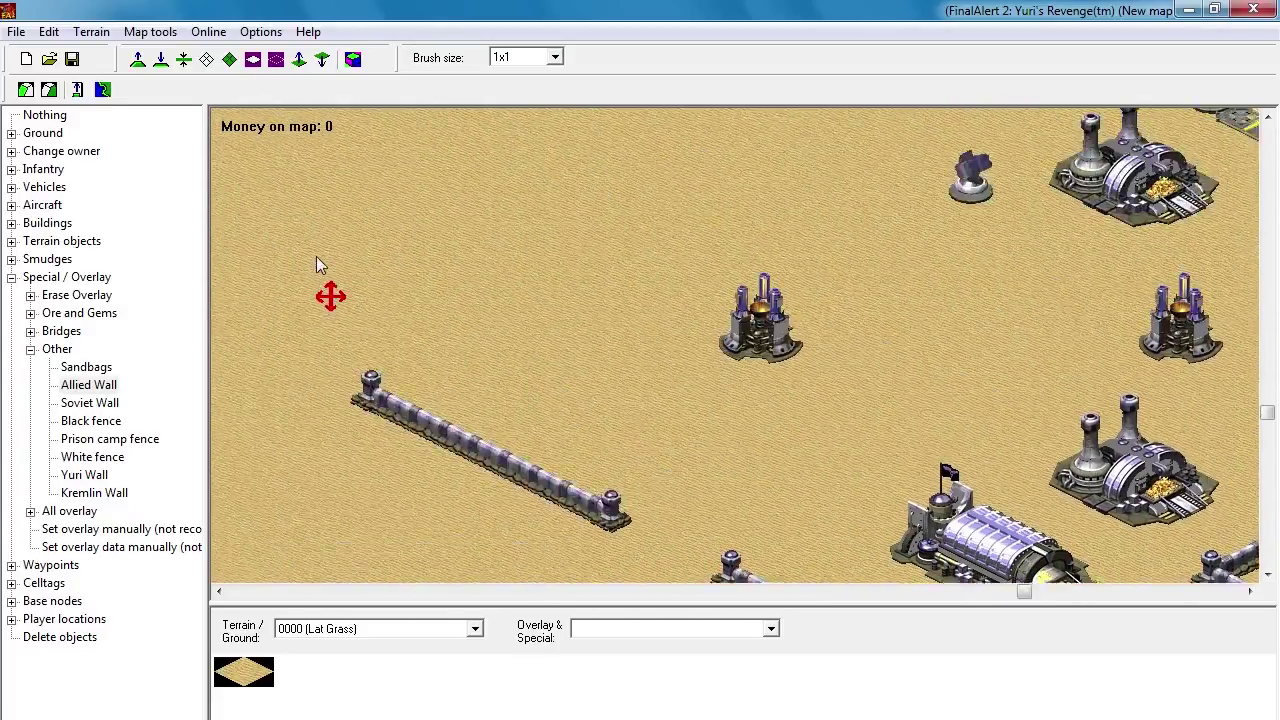
mouse_move(474, 437)
left_mouse_down()
mouse_move(615, 300)
mouse_move(733, 235)
left_mouse_up()
scroll(733, 229, "up", 3)
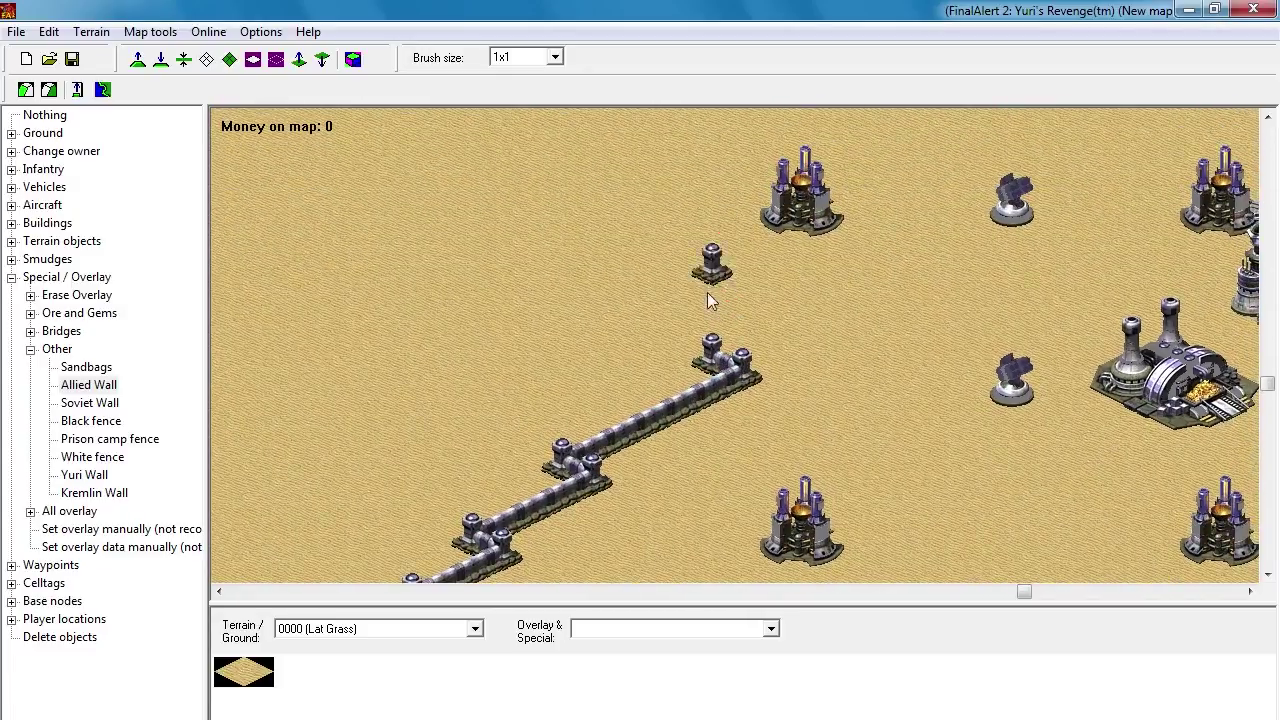
Step: Extend the Allied Wall along the northwestern side, past the upper western Power Plant
left_click_drag(705, 357, 649, 336)
mouse_move(556, 288)
left_mouse_down()
mouse_move(577, 229)
mouse_move(832, 122)
left_mouse_up()
scroll(776, 193, "right", 3)
scroll(776, 193, "right", 1)
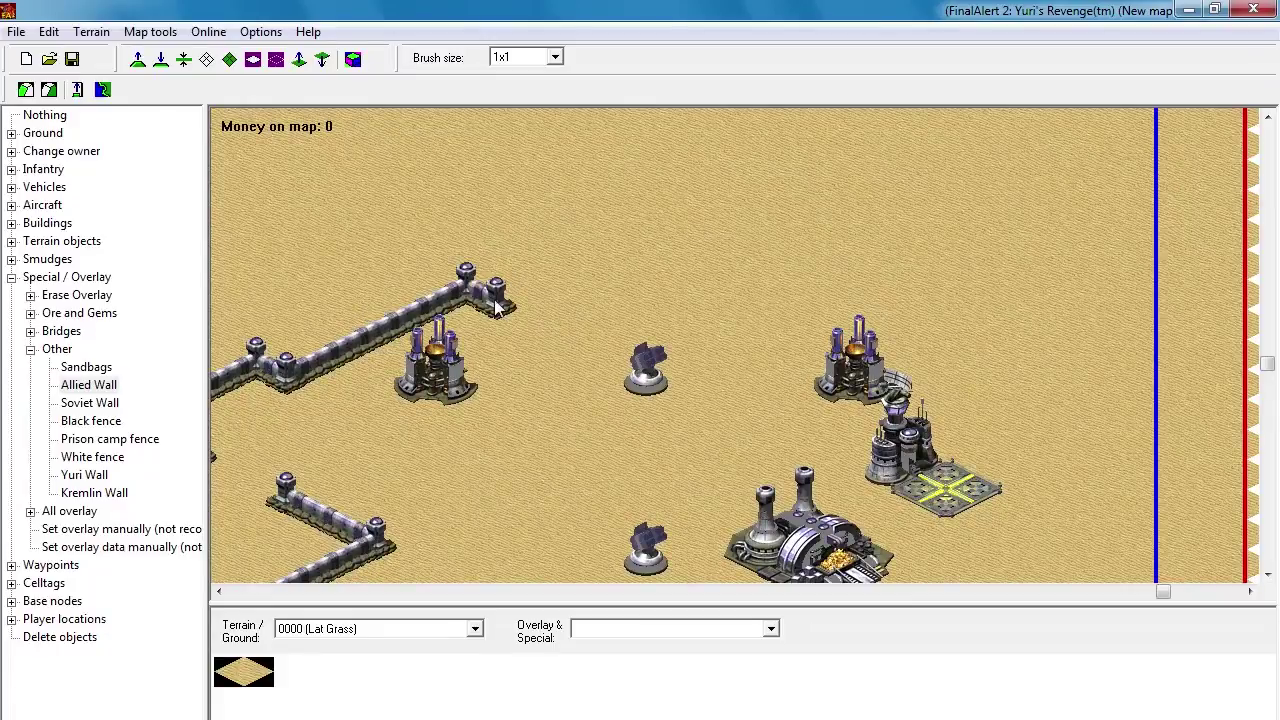
Step: Draw the Allied Wall along the northeastern side and down the eastern side until it meets the lower section
mouse_move(512, 279)
left_mouse_down()
mouse_move(480, 275)
mouse_move(726, 177)
mouse_move(943, 286)
mouse_move(1078, 386)
mouse_move(1171, 409)
mouse_move(1237, 449)
mouse_move(1078, 540)
mouse_move(1096, 505)
left_mouse_up()
scroll(1051, 400, "down", 4)
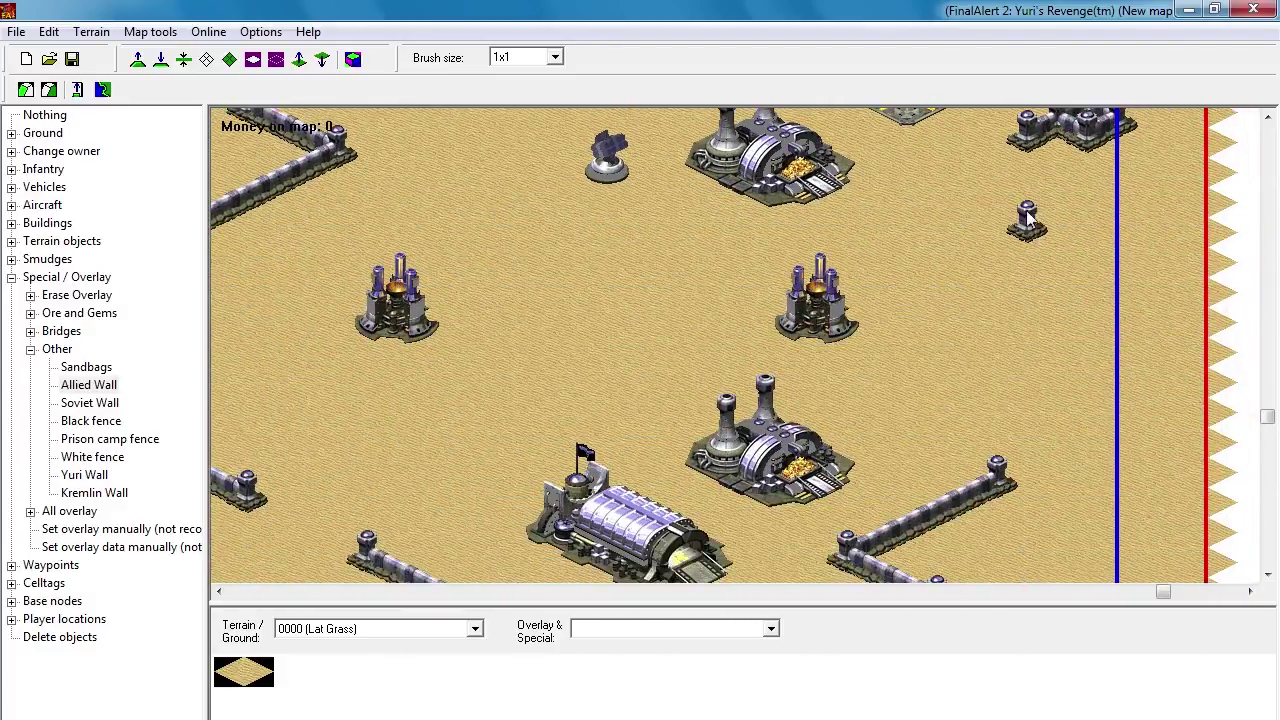
mouse_move(1027, 157)
left_mouse_down()
mouse_move(990, 140)
mouse_move(1000, 170)
mouse_move(1060, 175)
mouse_move(1015, 200)
mouse_move(1035, 262)
mouse_move(1068, 286)
mouse_move(962, 378)
mouse_move(1064, 437)
mouse_move(1092, 428)
mouse_move(1073, 447)
mouse_move(1023, 443)
mouse_move(1045, 495)
left_mouse_up()
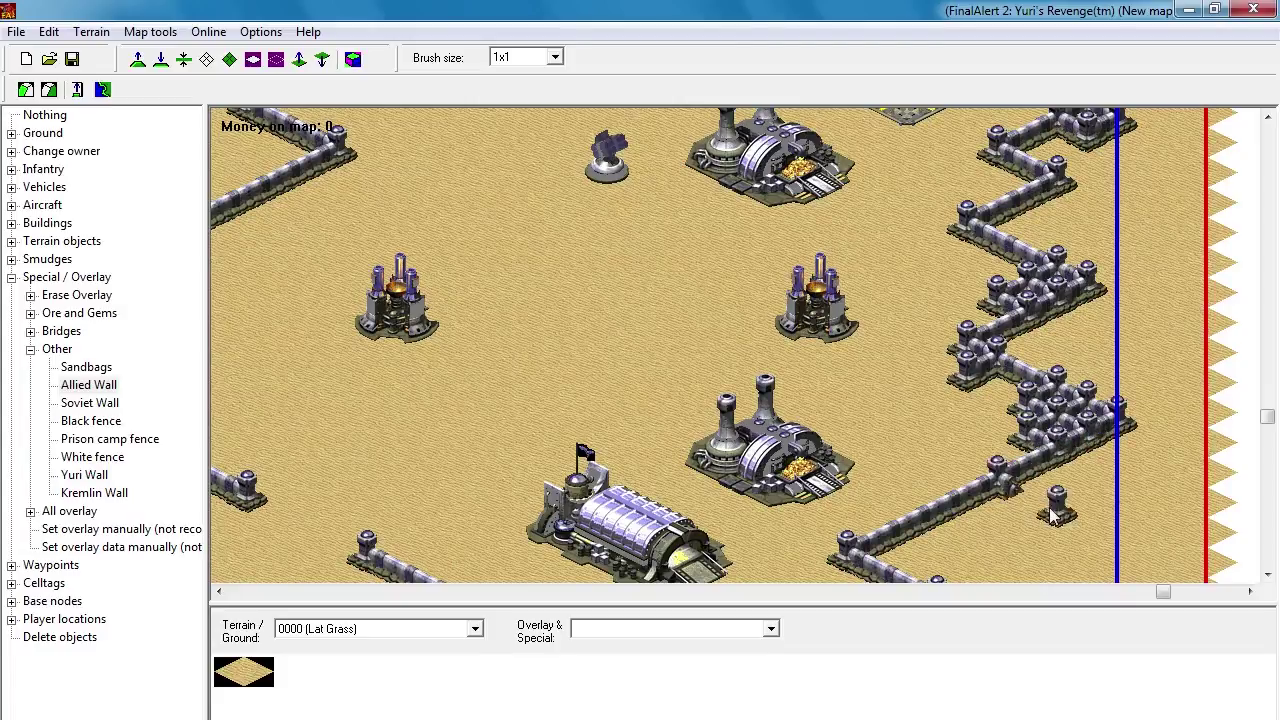
Step: Erase the surplus Allied Wall pieces clumped along the eastern, northeastern and northwestern sides using single-field erasing
left_click(31, 295)
left_click(104, 313)
mouse_move(1059, 483)
left_mouse_down()
mouse_move(1075, 440)
mouse_move(1012, 413)
left_mouse_up()
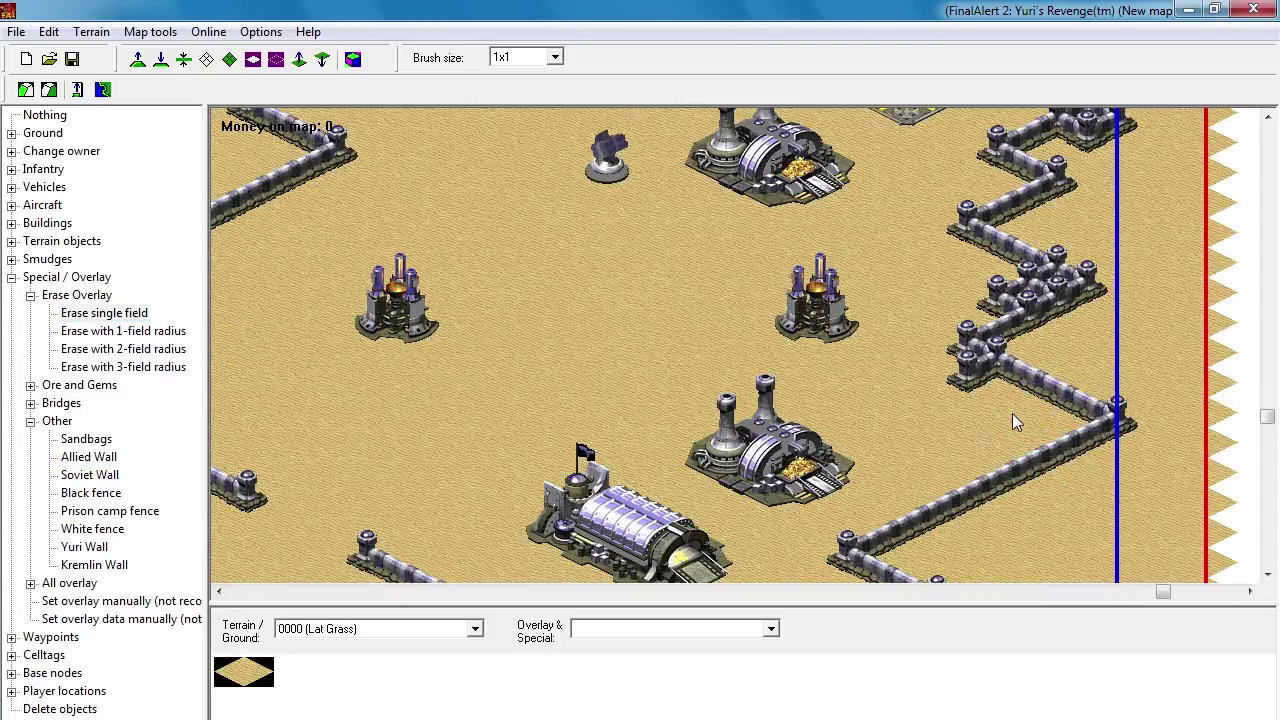
left_click_drag(975, 308, 1030, 298)
scroll(1030, 298, "up", 3)
left_click(1083, 325)
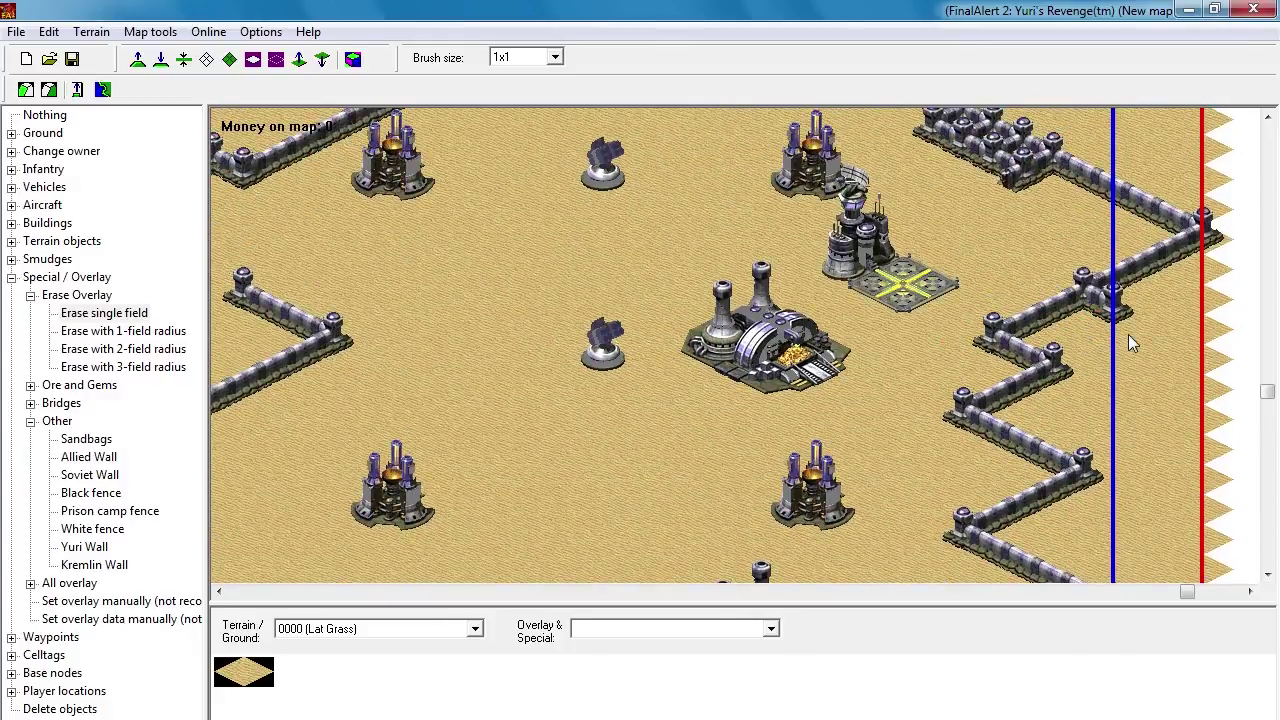
scroll(1113, 318, "up", 2)
mouse_move(994, 337)
left_mouse_down()
mouse_move(920, 277)
mouse_move(1000, 322)
left_mouse_up()
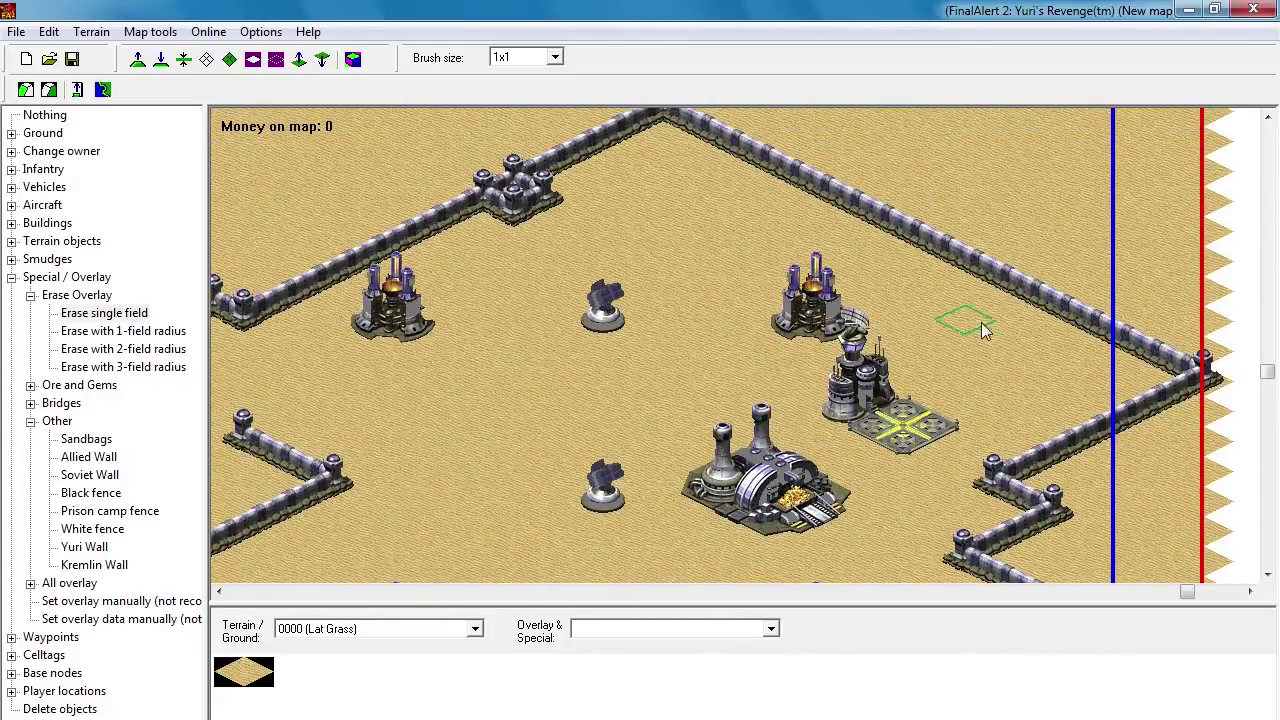
left_click_drag(505, 200, 540, 185)
Step: Move the upper two Power Plants into the wall's northern corner and position Patriot Missiles beside them and along the northwestern wall
mouse_move(566, 283)
left_mouse_down()
mouse_move(557, 240)
mouse_move(850, 252)
mouse_move(799, 253)
mouse_move(840, 255)
mouse_move(863, 397)
mouse_move(1014, 388)
left_mouse_up()
left_click_drag(950, 313, 948, 310)
left_click_drag(816, 258, 862, 268)
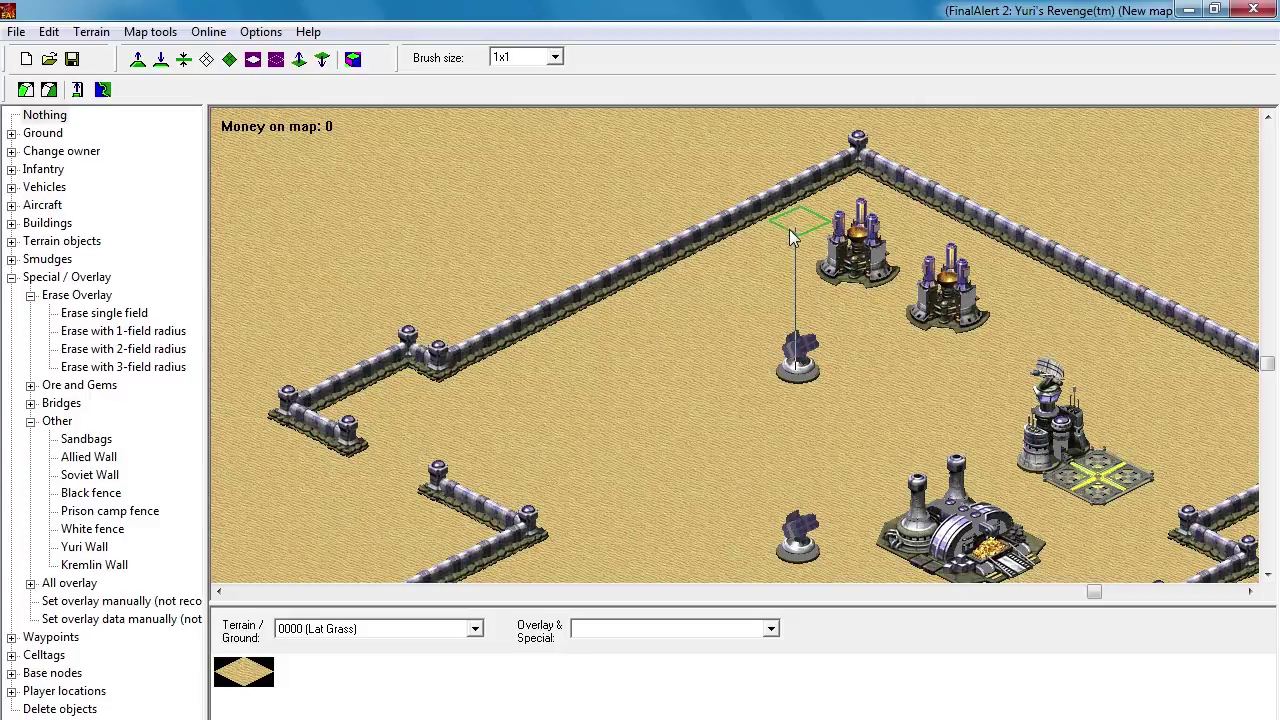
left_click_drag(789, 229, 799, 223)
left_click_drag(585, 353, 590, 355)
Step: Move the upper Ore Refinery next to the northwestern wall and a lower Power Plant to the eastern side, beyond the airforce headquarters
left_click_drag(676, 252, 686, 277)
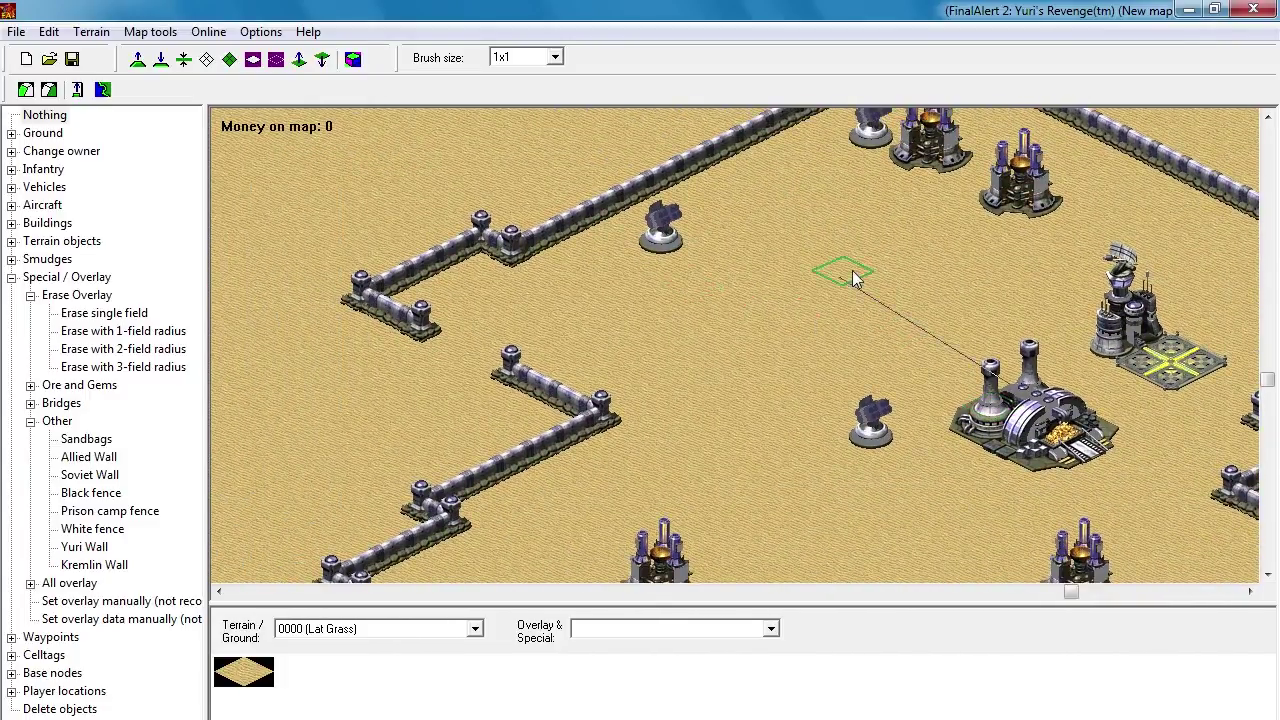
left_click_drag(853, 271, 800, 188)
left_click_drag(980, 308, 956, 468)
left_click_drag(857, 362, 859, 364)
left_click_drag(859, 364, 933, 508)
scroll(865, 364, "up", 3)
scroll(865, 364, "left", 2)
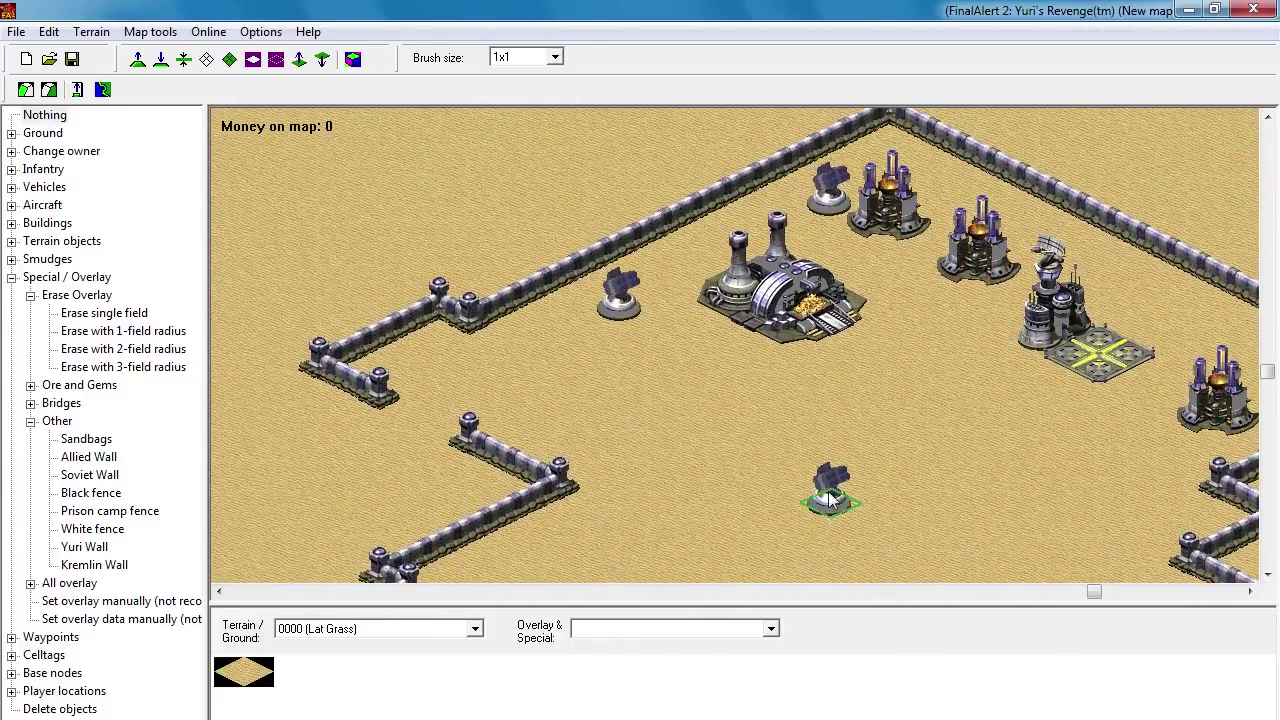
Step: Move the lone southern Patriot Missile beside the gap at the wall's western end and close that gap with Allied Wall
left_click(452, 400)
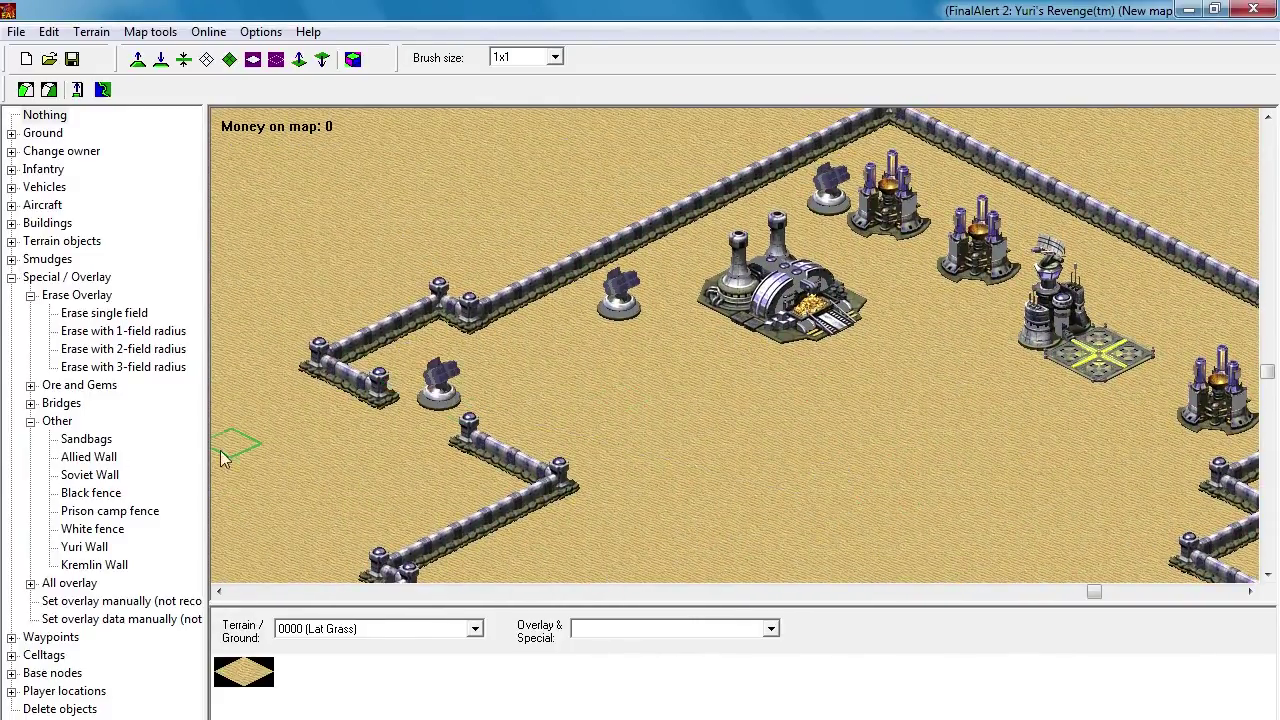
left_click(84, 458)
left_click_drag(436, 432, 389, 414)
left_click_drag(680, 421, 646, 470)
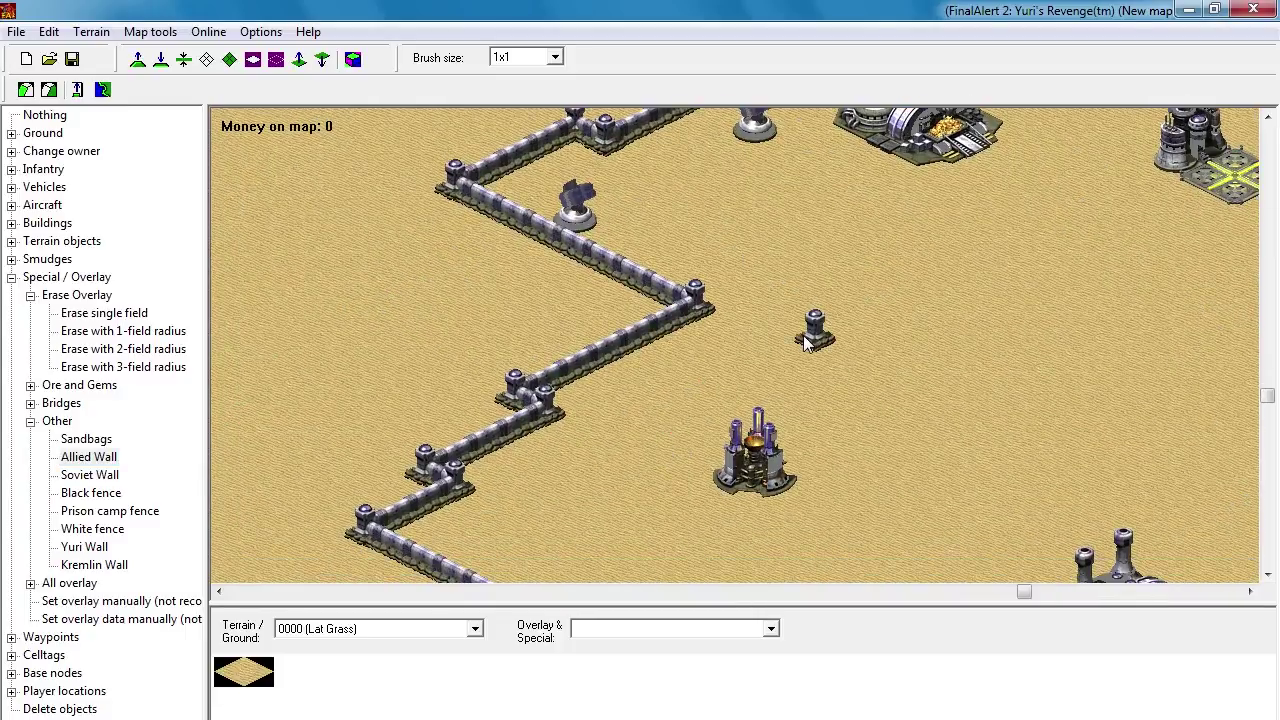
Step: Erase the stepped Allied Wall section at the western side, including the leftover post, using single-field erasing
left_click_drag(656, 340, 600, 440)
mouse_move(566, 253)
left_mouse_down()
mouse_move(434, 314)
mouse_move(418, 350)
mouse_move(443, 360)
left_mouse_up()
right_click(443, 360)
left_click_drag(730, 276, 781, 280)
left_click_drag(808, 223, 814, 240)
left_click(103, 313)
left_click_drag(540, 410, 471, 484)
left_click(408, 500)
mouse_move(615, 443)
left_mouse_down()
mouse_move(695, 346)
mouse_move(752, 432)
mouse_move(757, 382)
mouse_move(575, 303)
mouse_move(673, 395)
left_mouse_up()
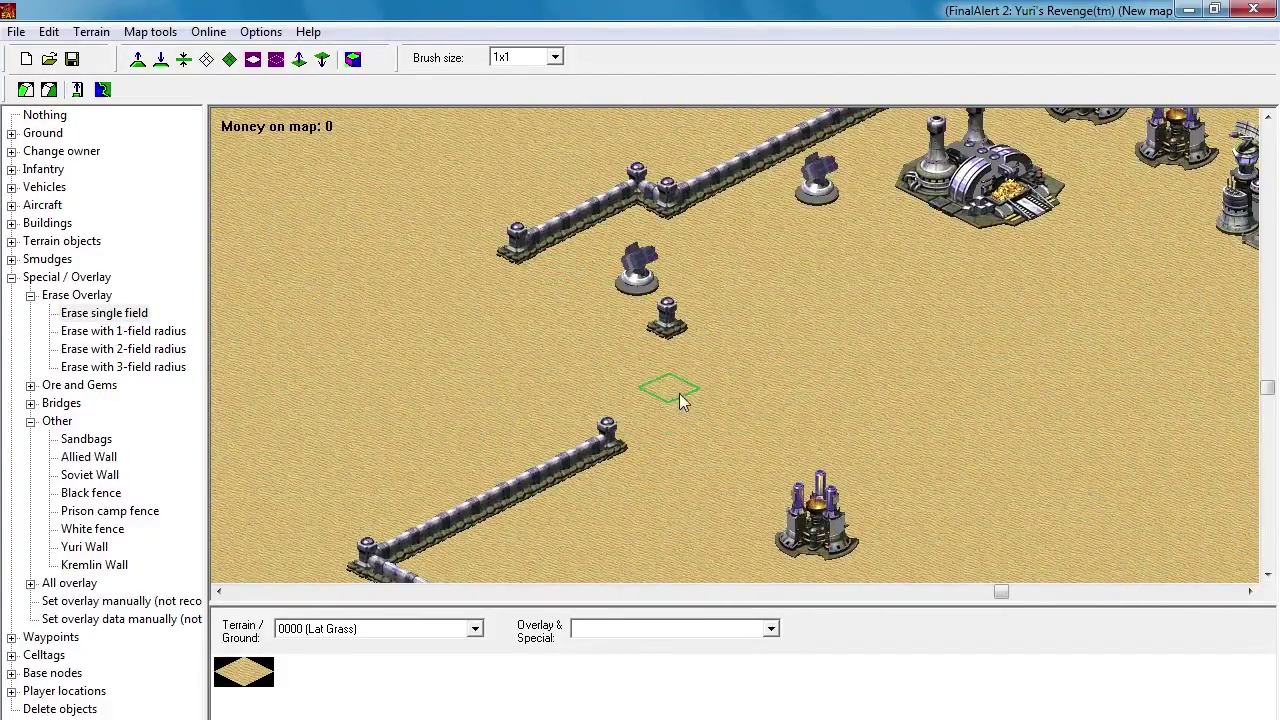
left_click_drag(597, 457, 536, 484)
mouse_move(536, 484)
left_mouse_down()
mouse_move(681, 479)
mouse_move(703, 340)
mouse_move(731, 306)
mouse_move(700, 280)
left_mouse_up()
mouse_move(700, 278)
left_mouse_down()
mouse_move(745, 272)
mouse_move(588, 318)
left_mouse_up()
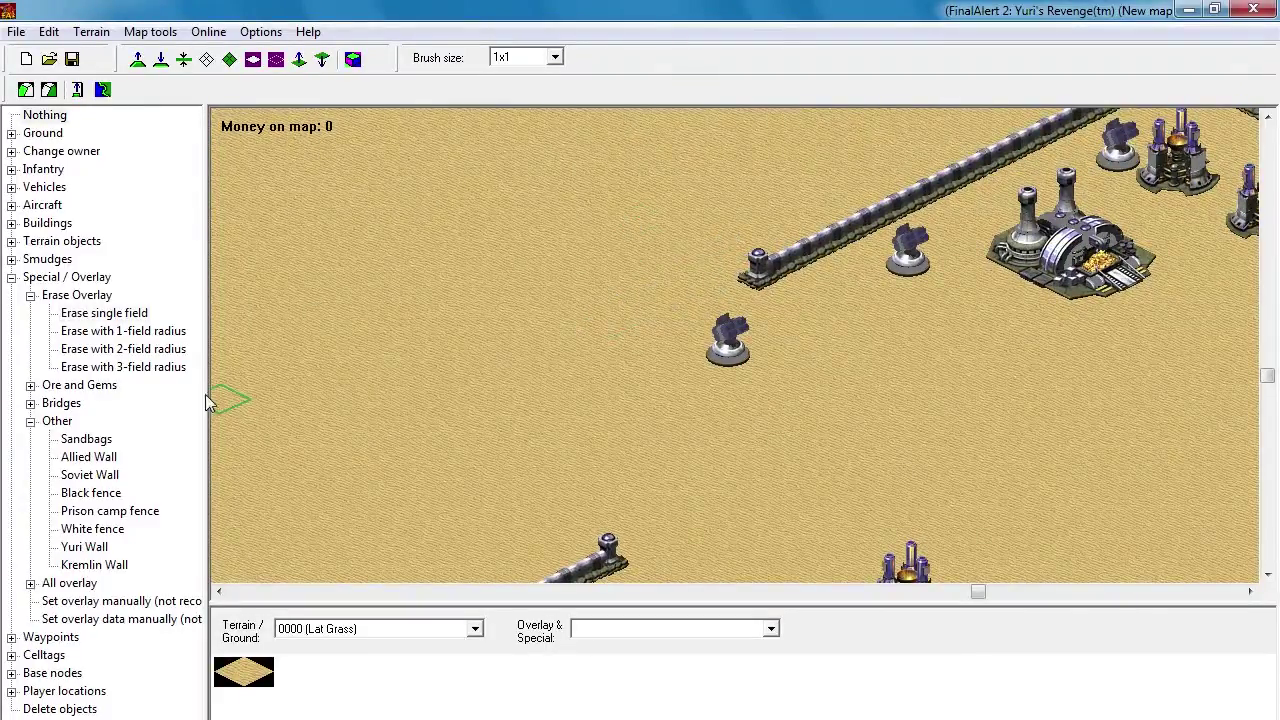
Step: Extend the northwestern Allied Wall straight to a new western corner with a short return, and add wall pieces at the lower section's end
left_click(88, 457)
mouse_move(745, 268)
left_mouse_down()
mouse_move(434, 443)
mouse_move(506, 475)
left_mouse_up()
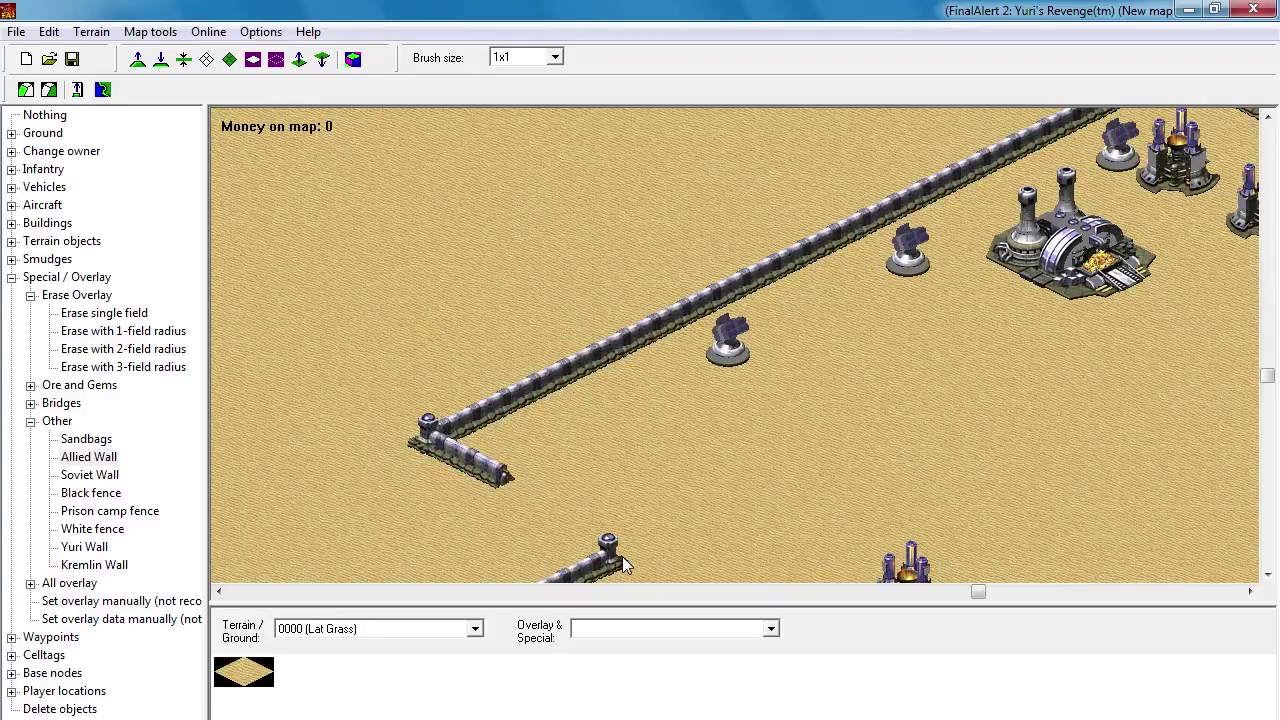
left_click(588, 541)
left_click(636, 543)
left_click(606, 527)
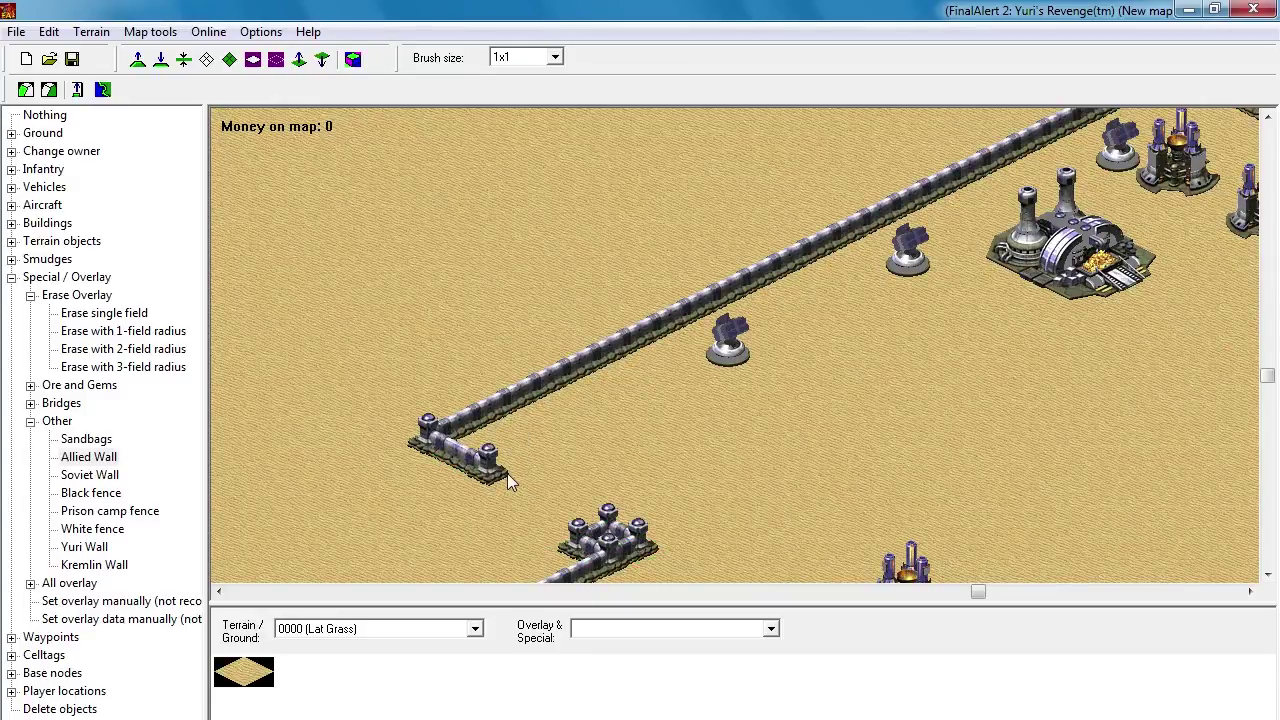
Step: Place an Allied Gate in the opening of the western wall and erase a surplus wall piece beside it
left_click(11, 223)
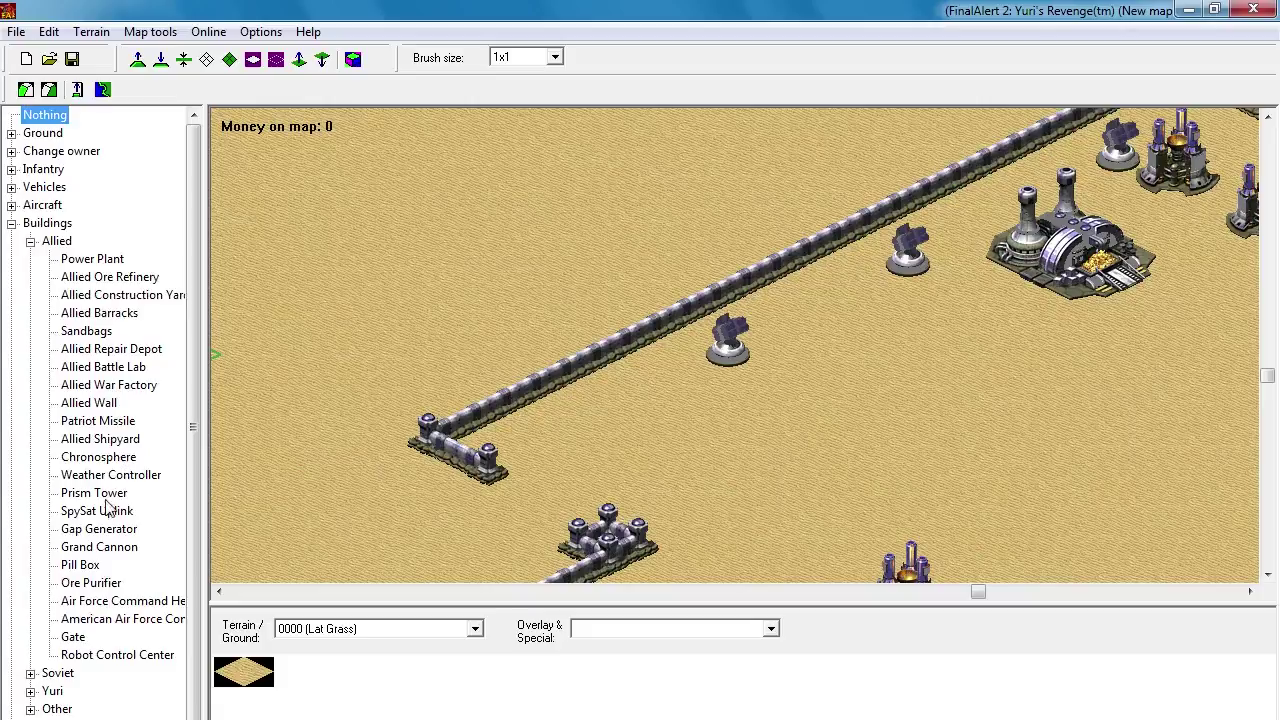
left_click(78, 637)
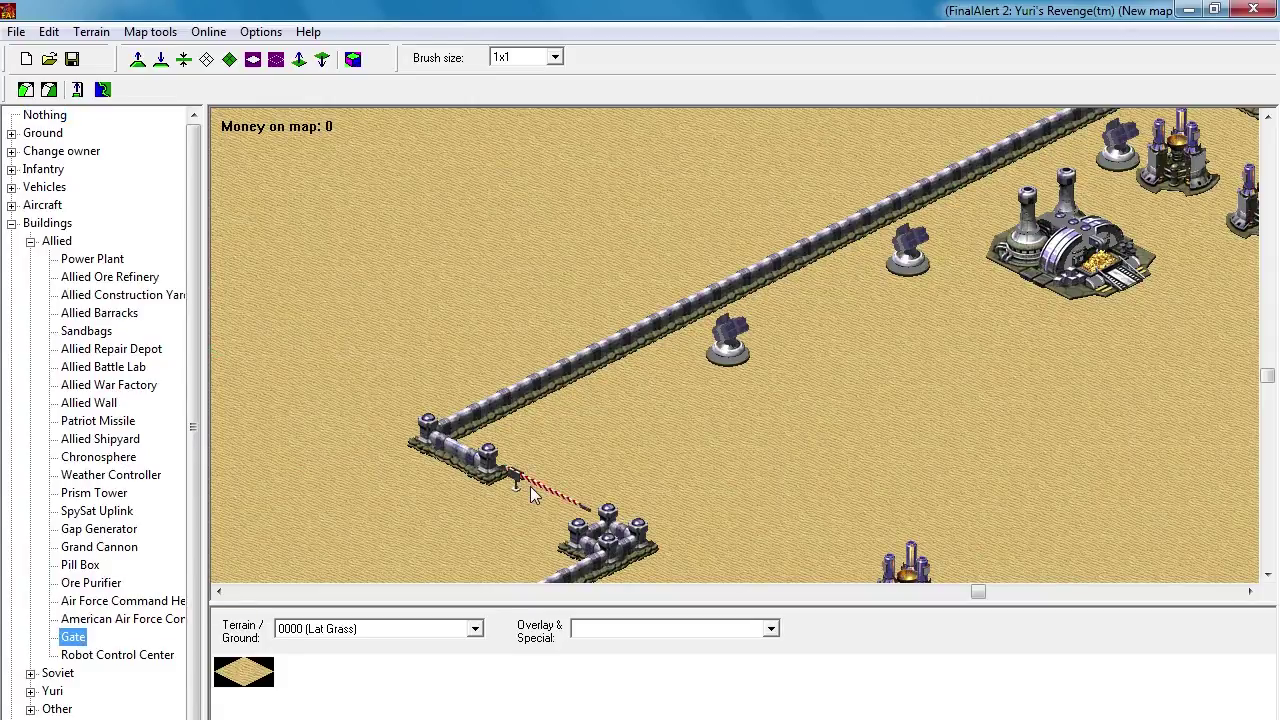
left_click(530, 486)
right_click(675, 247)
left_click(847, 404)
right_click(771, 314)
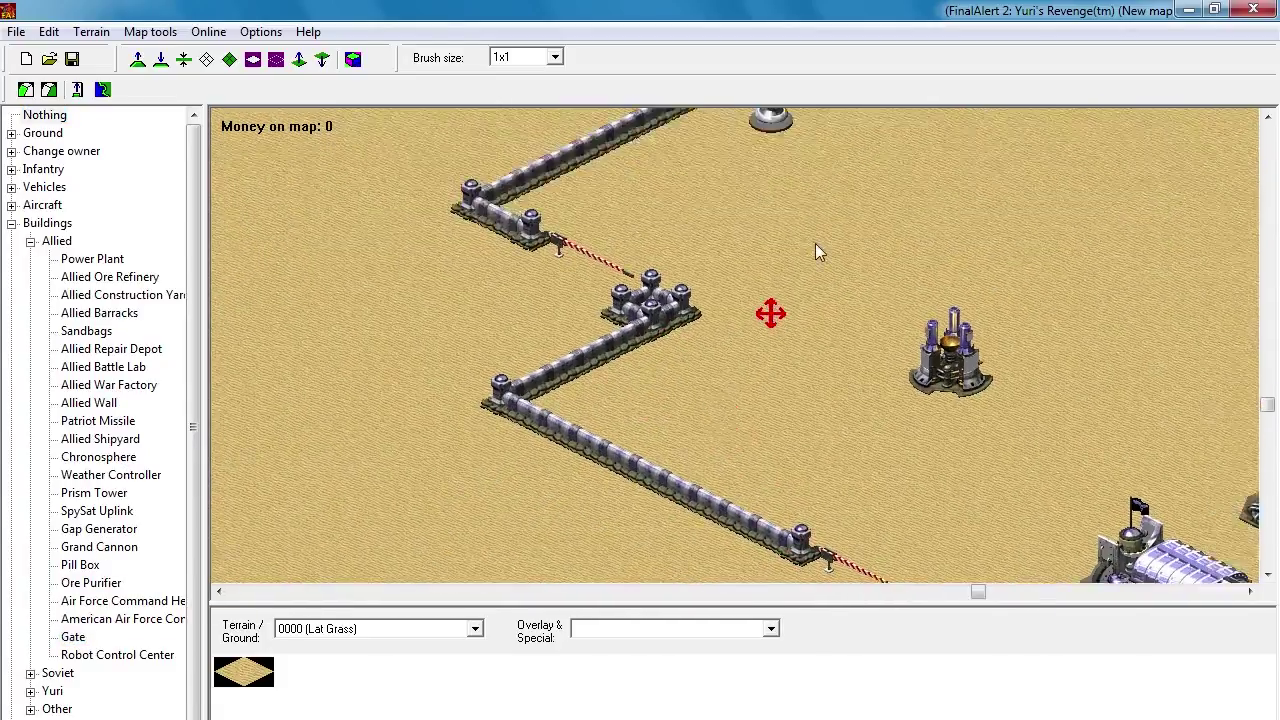
left_click(11, 223)
left_click(80, 319)
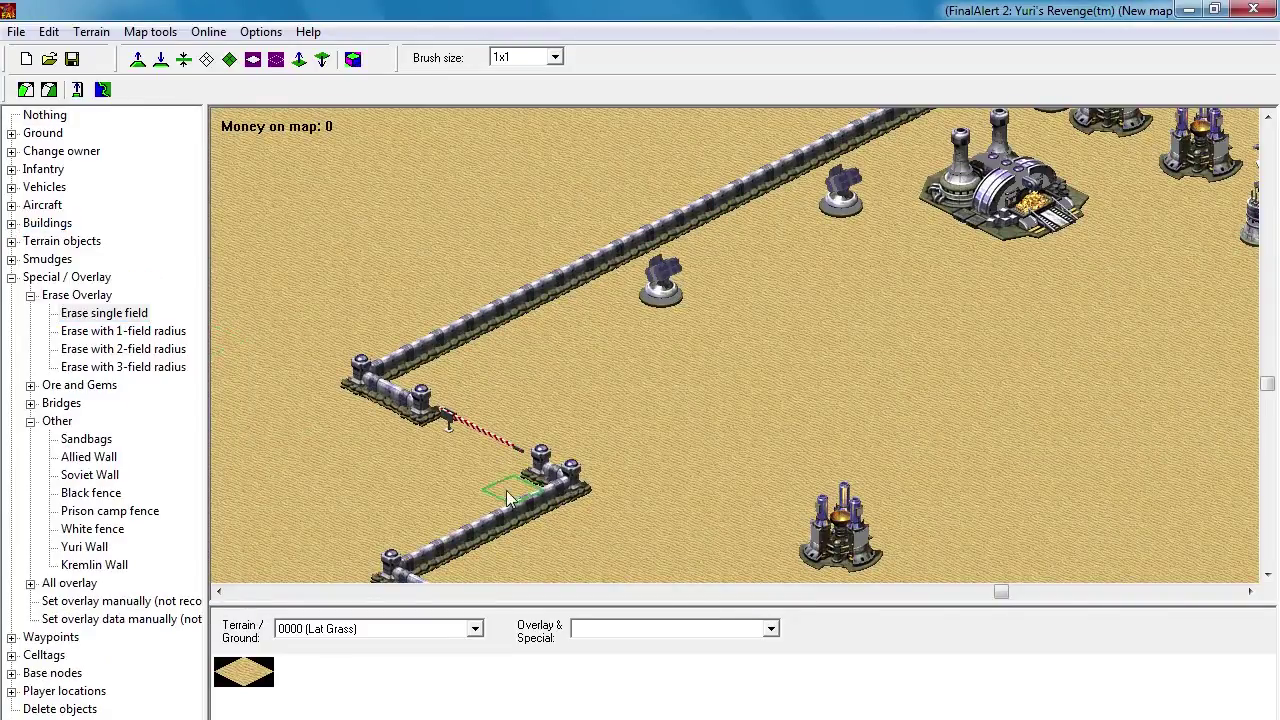
Step: Move the lower Ore Refinery up beside the airforce headquarters and the nearby War Factory up below it
right_click(614, 466)
right_click(734, 369)
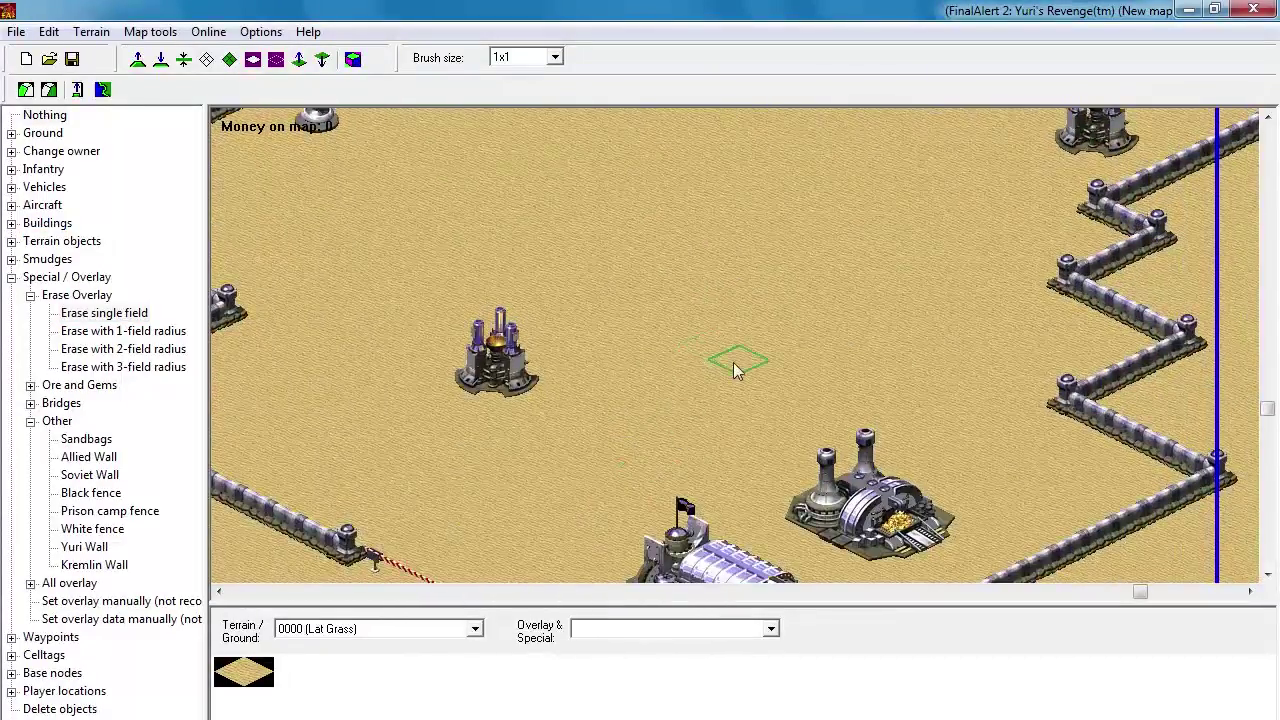
left_click_drag(872, 350, 902, 208)
right_click(718, 245)
left_click_drag(700, 467, 708, 260)
right_click(706, 496)
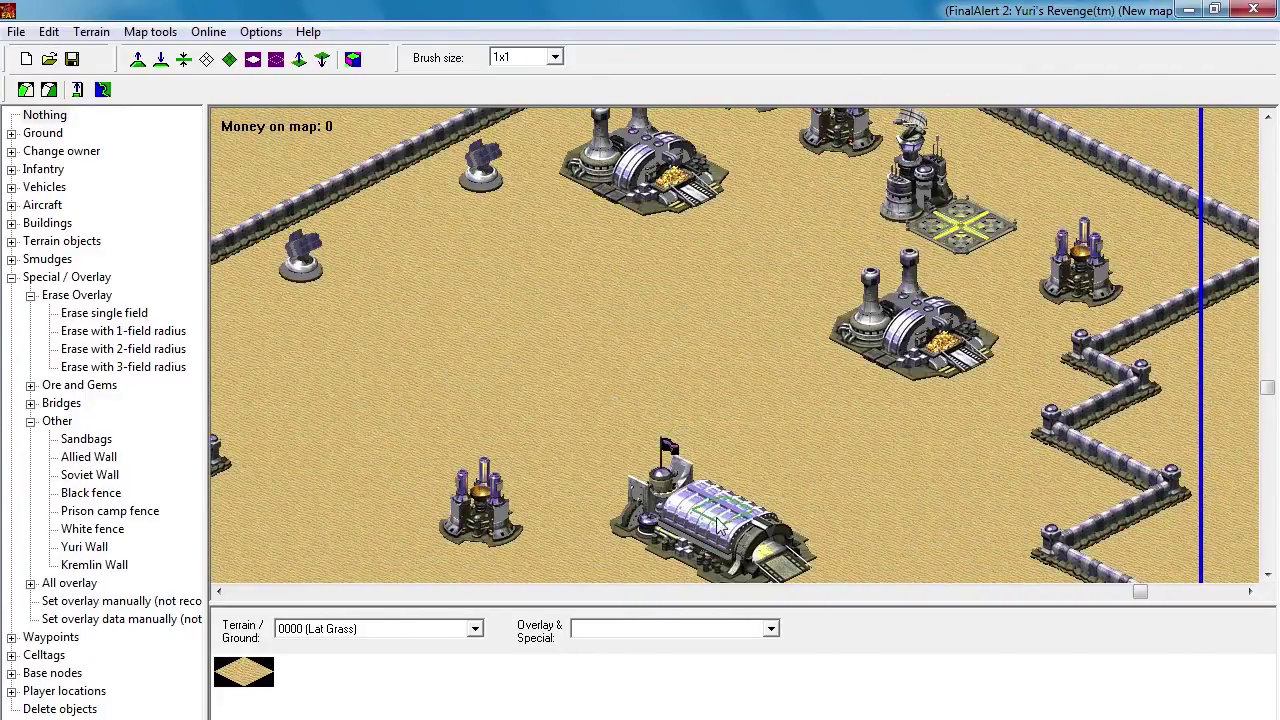
Step: Move the second War Factory beside the northwestern wall's Patriot Missiles and group two Power Plants next to the other War Factory
left_click_drag(731, 385, 726, 372)
left_click_drag(517, 234, 440, 236)
mouse_move(670, 395)
left_mouse_down()
mouse_move(676, 378)
mouse_move(726, 360)
mouse_move(670, 336)
mouse_move(817, 378)
mouse_move(760, 390)
left_mouse_up()
left_click_drag(411, 276, 516, 414)
left_click_drag(463, 474, 778, 320)
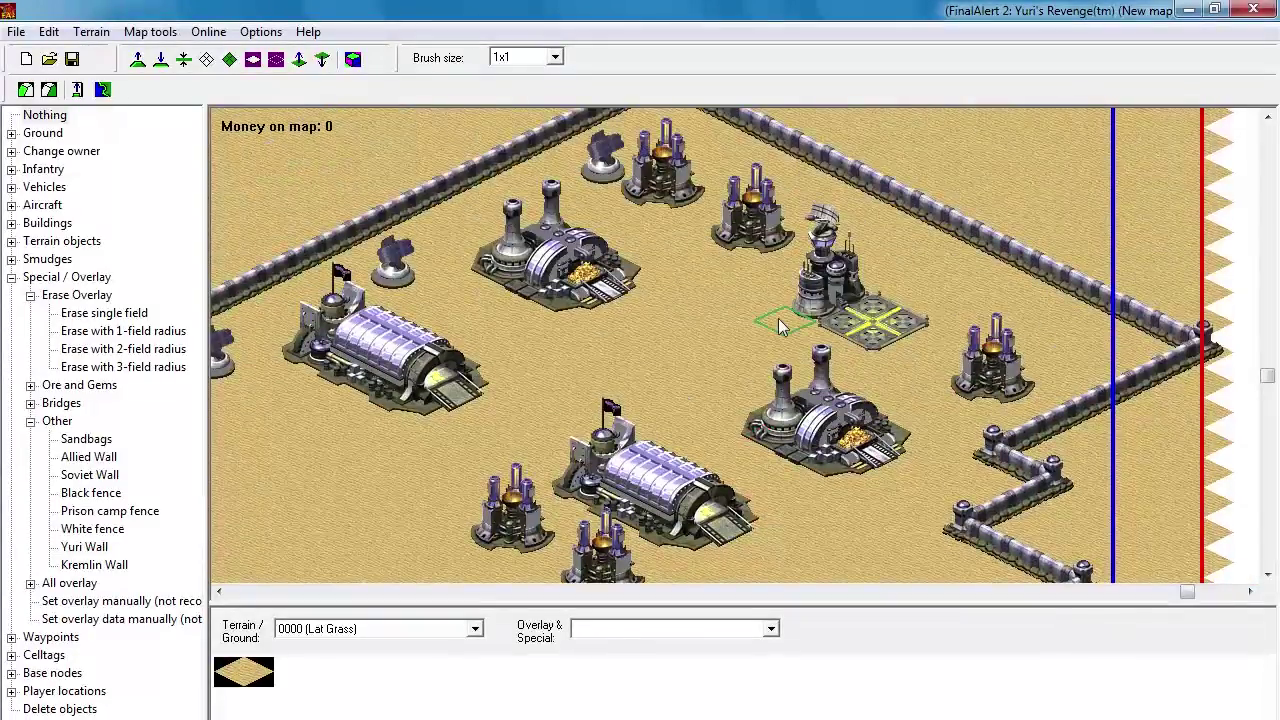
Step: Shift the lower Ore Refinery, the lower War Factory and its two Power Plants into a tighter layout
left_click_drag(829, 437, 799, 393)
left_click_drag(728, 371, 728, 378)
left_click_drag(730, 378, 749, 360)
left_click_drag(642, 466, 681, 470)
left_click_drag(789, 527, 759, 502)
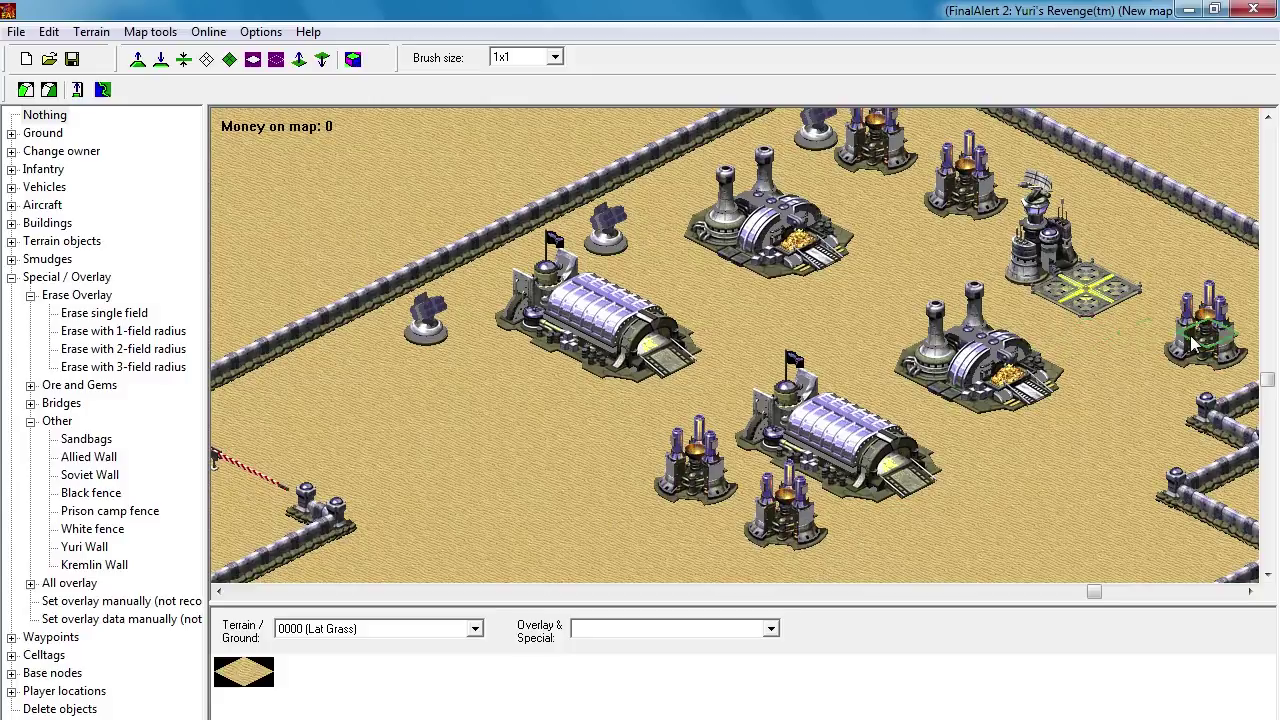
Step: Move the eastern Power Plant and another spare one beside the War Factory at the northwestern wall
left_click(510, 385)
left_click_drag(536, 399, 546, 396)
mouse_move(546, 288)
left_mouse_down()
mouse_move(557, 311)
mouse_move(535, 306)
left_mouse_up()
left_click_drag(586, 246, 638, 239)
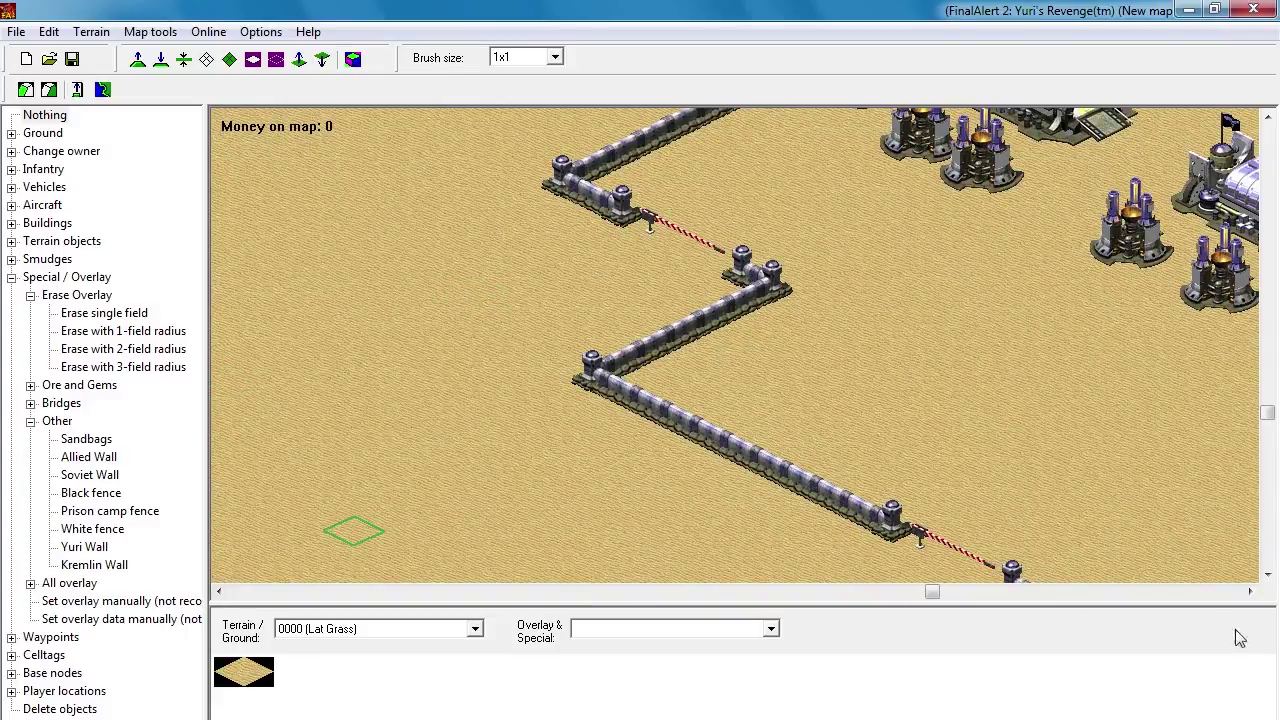
Step: Erase Allied Wall pieces on the southwestern side near the upper gate using single-field erasing
left_click(104, 313)
left_click(765, 280)
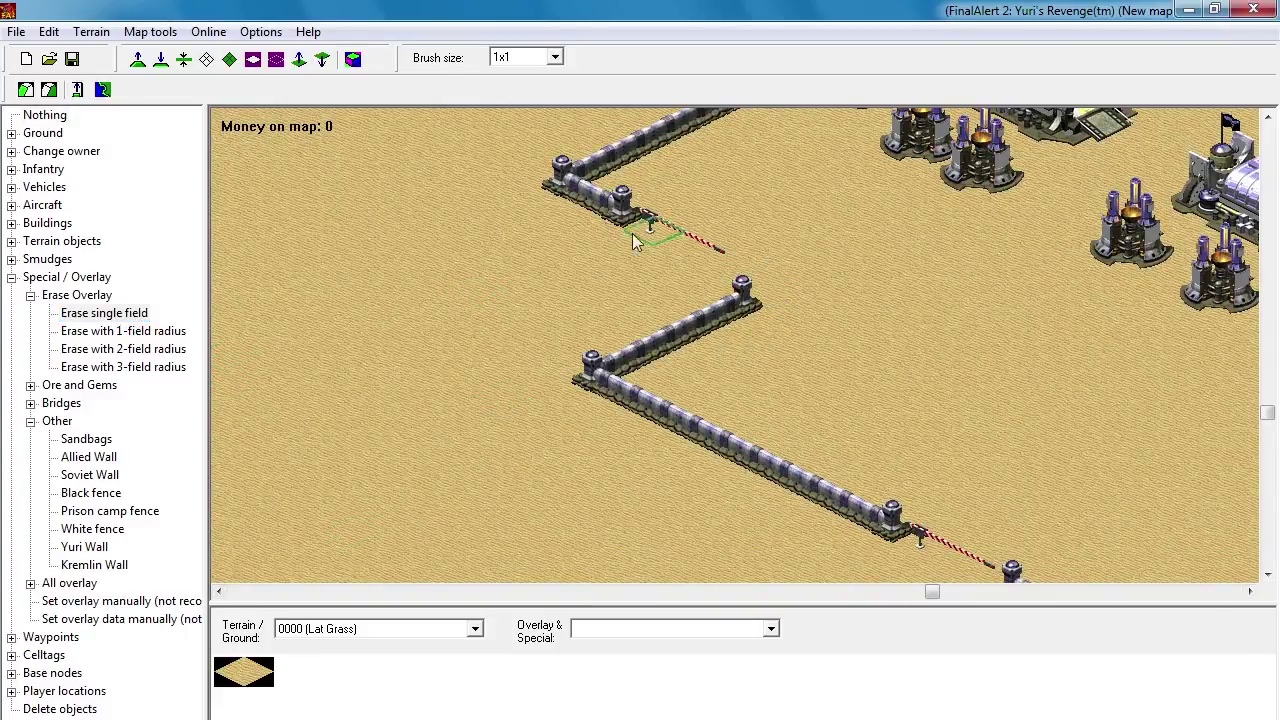
left_click_drag(735, 305, 667, 347)
left_click(104, 316)
mouse_move(540, 340)
left_mouse_down()
mouse_move(611, 374)
mouse_move(615, 330)
mouse_move(640, 312)
left_mouse_up()
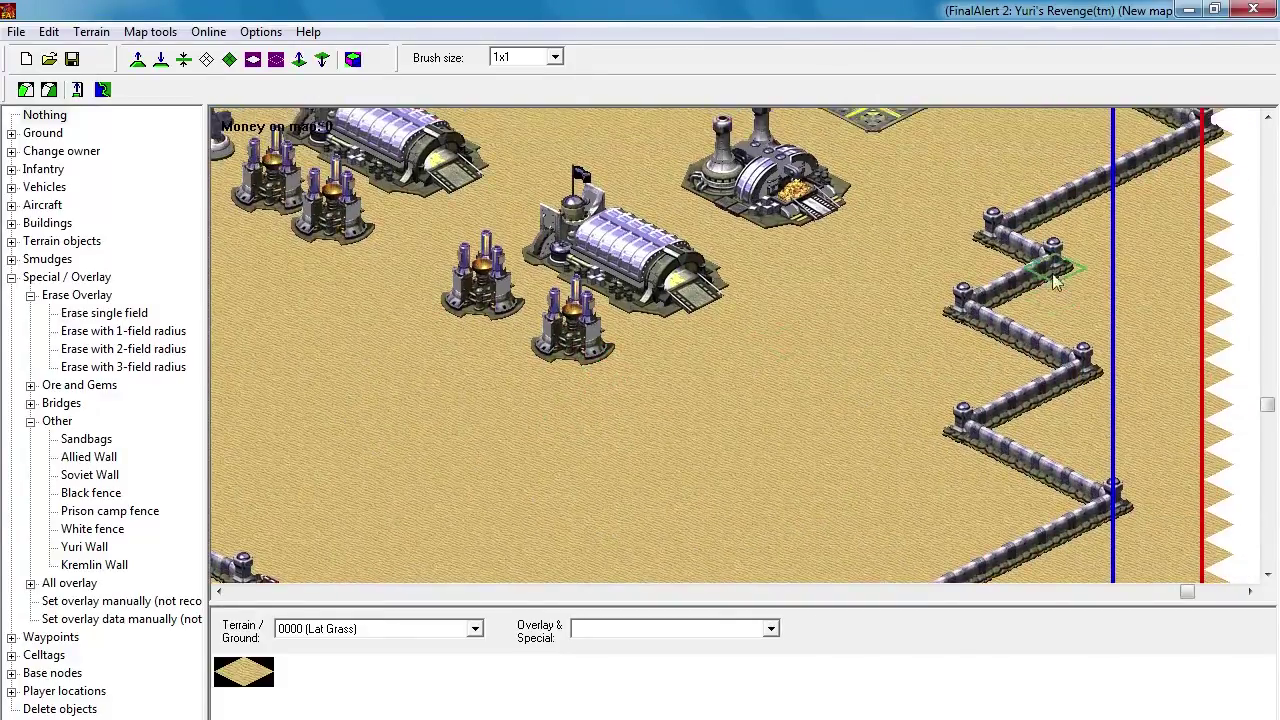
Step: Erase the zigzag Allied Wall along the eastern and southern sides, including the leftover pieces around both gates
left_click(67, 312)
mouse_move(1058, 289)
left_mouse_down()
mouse_move(1031, 259)
mouse_move(1004, 294)
mouse_move(1081, 389)
mouse_move(1000, 430)
mouse_move(1080, 500)
mouse_move(1025, 554)
mouse_move(1097, 520)
mouse_move(1081, 344)
left_mouse_up()
mouse_move(1053, 288)
left_mouse_down()
mouse_move(955, 352)
mouse_move(915, 340)
mouse_move(830, 455)
mouse_move(867, 460)
left_mouse_up()
mouse_move(645, 452)
left_mouse_down()
mouse_move(726, 506)
mouse_move(530, 400)
left_mouse_up()
left_click_drag(637, 394, 652, 350)
left_click_drag(430, 490, 365, 455)
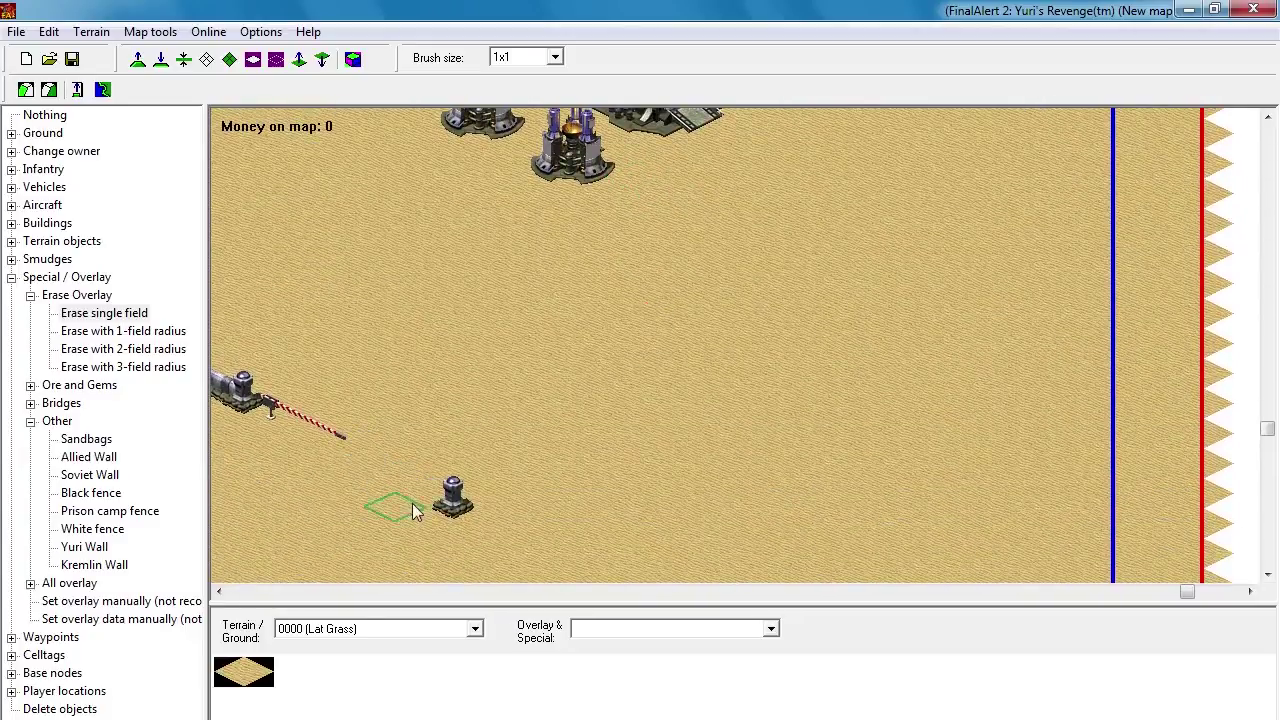
left_click(452, 500)
left_click_drag(540, 490, 546, 434)
mouse_move(820, 484)
left_mouse_down()
mouse_move(795, 424)
mouse_move(786, 477)
mouse_move(740, 465)
left_mouse_up()
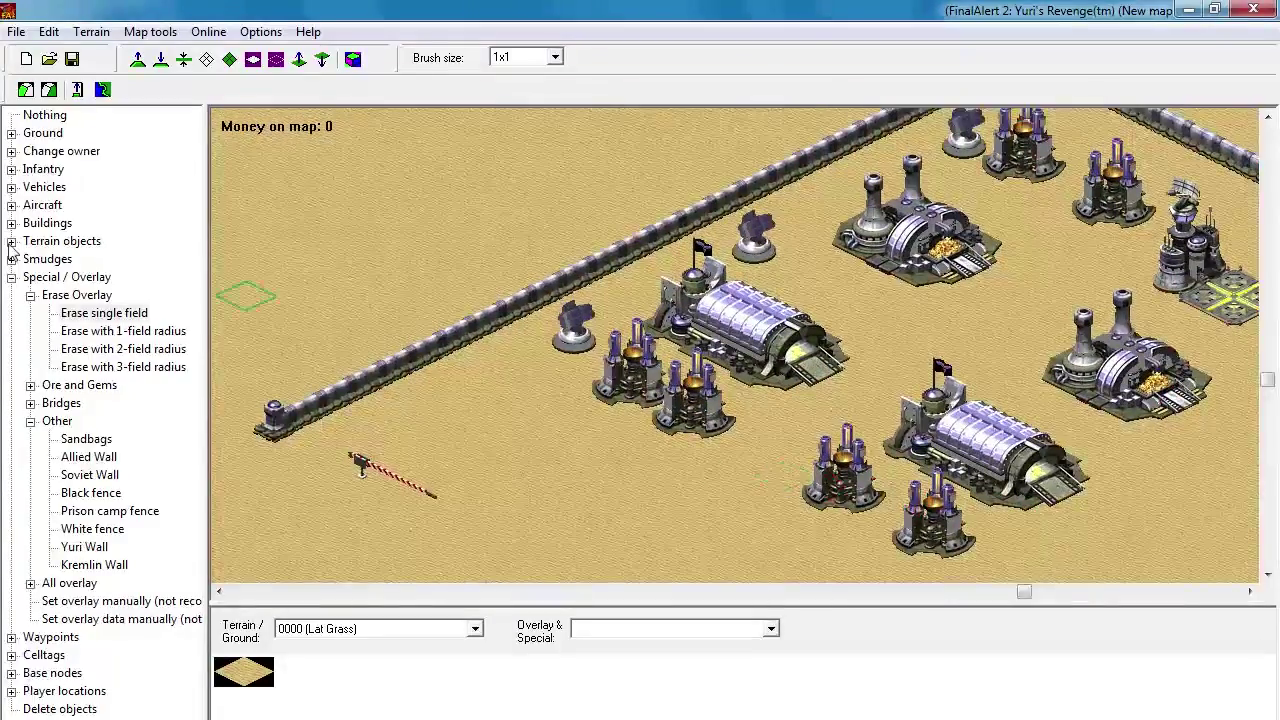
Step: Draw straight Allied Wall along the southeastern side to a southern corner at the lower gate and up the southwestern side
left_click(88, 460)
left_click_drag(449, 343, 755, 369)
mouse_move(985, 357)
left_mouse_down()
mouse_move(614, 548)
mouse_move(891, 451)
left_mouse_up()
left_click_drag(1020, 397, 707, 548)
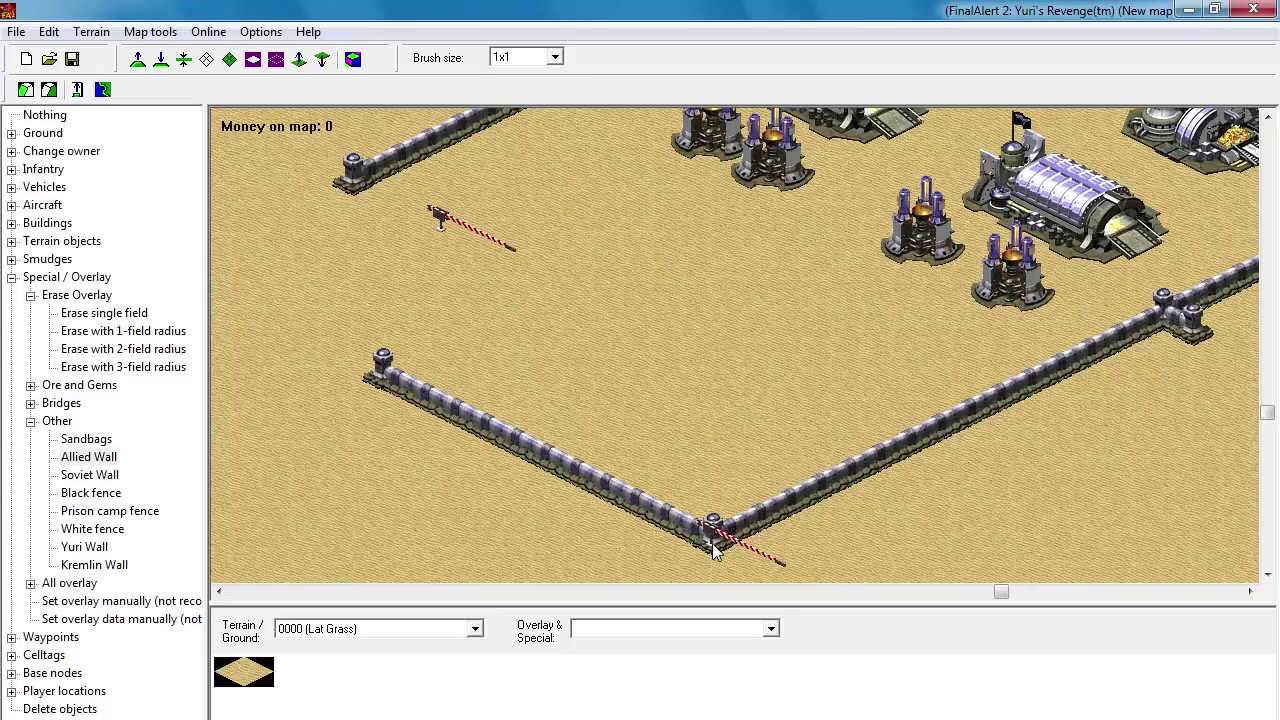
Step: Redraw the southwestern Allied Wall closer to the buildings and erase the old outer wall beyond the new southern corner
right_click(697, 470)
middle_click(806, 277)
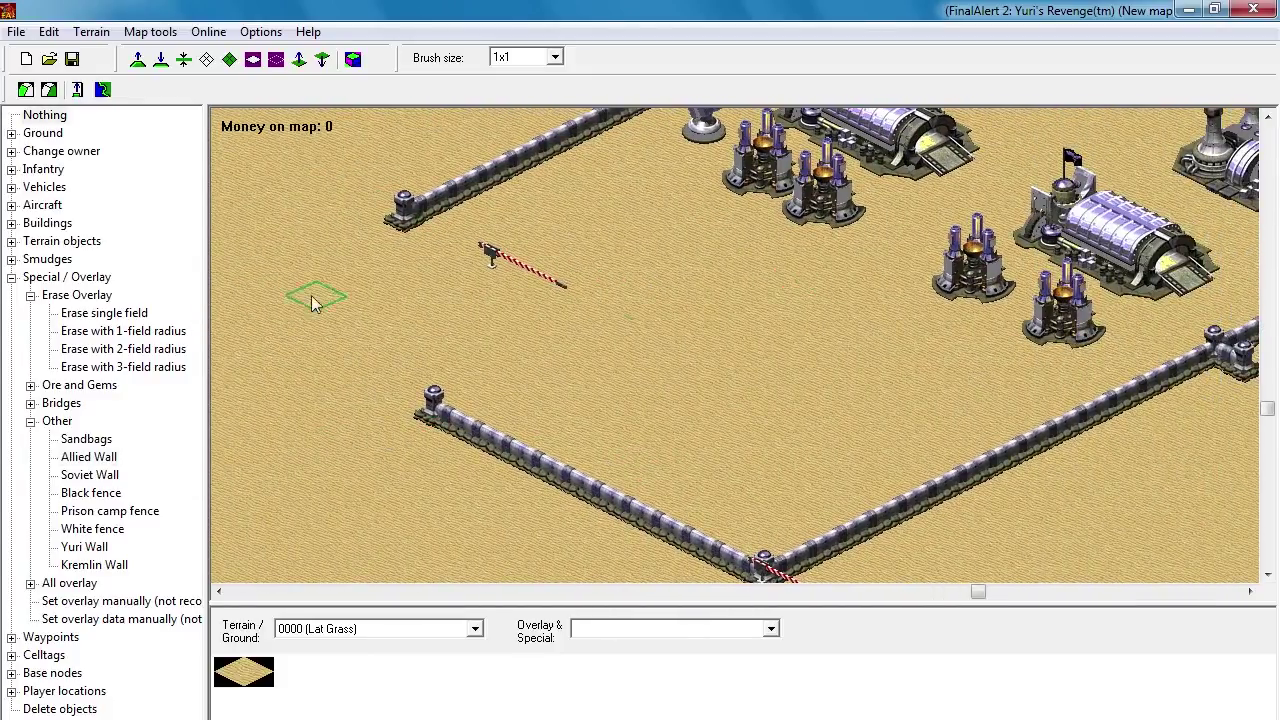
left_click(100, 457)
mouse_move(978, 465)
left_mouse_down()
mouse_move(830, 425)
mouse_move(643, 312)
mouse_move(490, 245)
mouse_move(432, 195)
mouse_move(569, 500)
mouse_move(800, 565)
left_mouse_up()
left_click(104, 313)
left_click_drag(738, 388, 686, 368)
left_click(586, 243)
Step: Erase the stub on the southeastern wall and move the upper gate into the gap in the southwestern wall
scroll(591, 251, "right", 5)
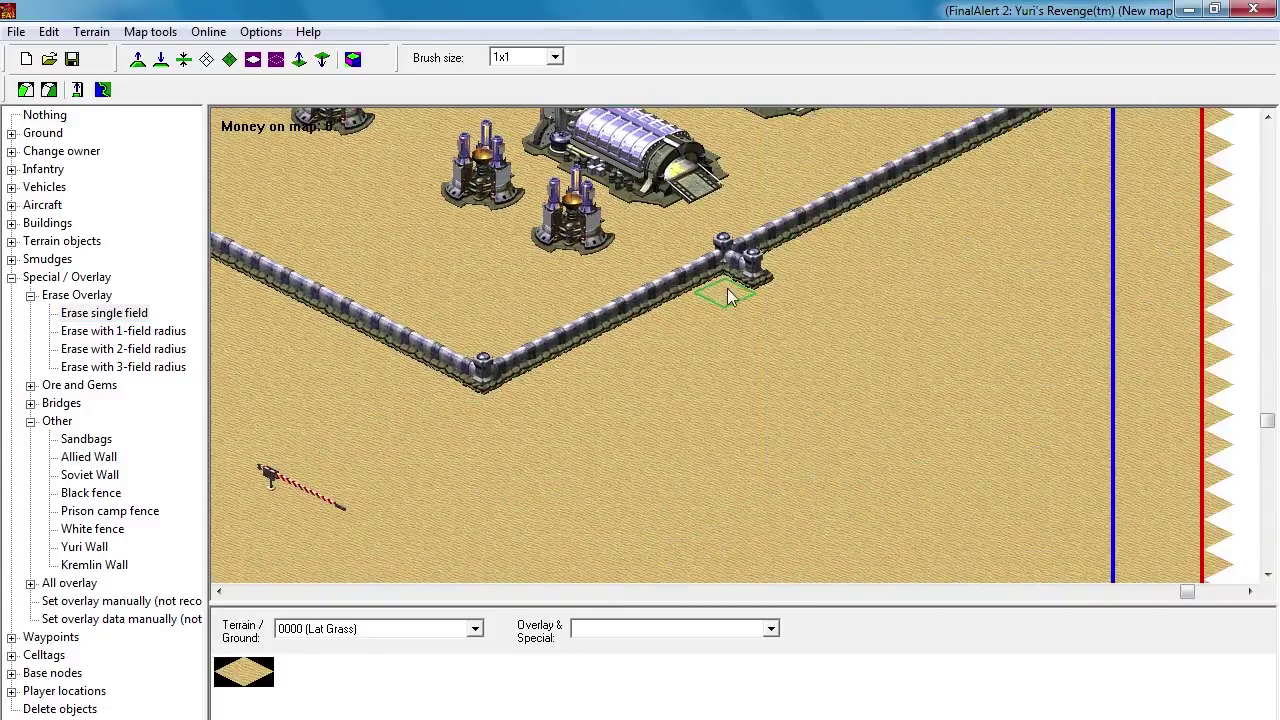
scroll(761, 322, "left", 3)
scroll(761, 322, "up", 3)
scroll(314, 425, "down", 2)
left_click_drag(322, 335, 390, 366)
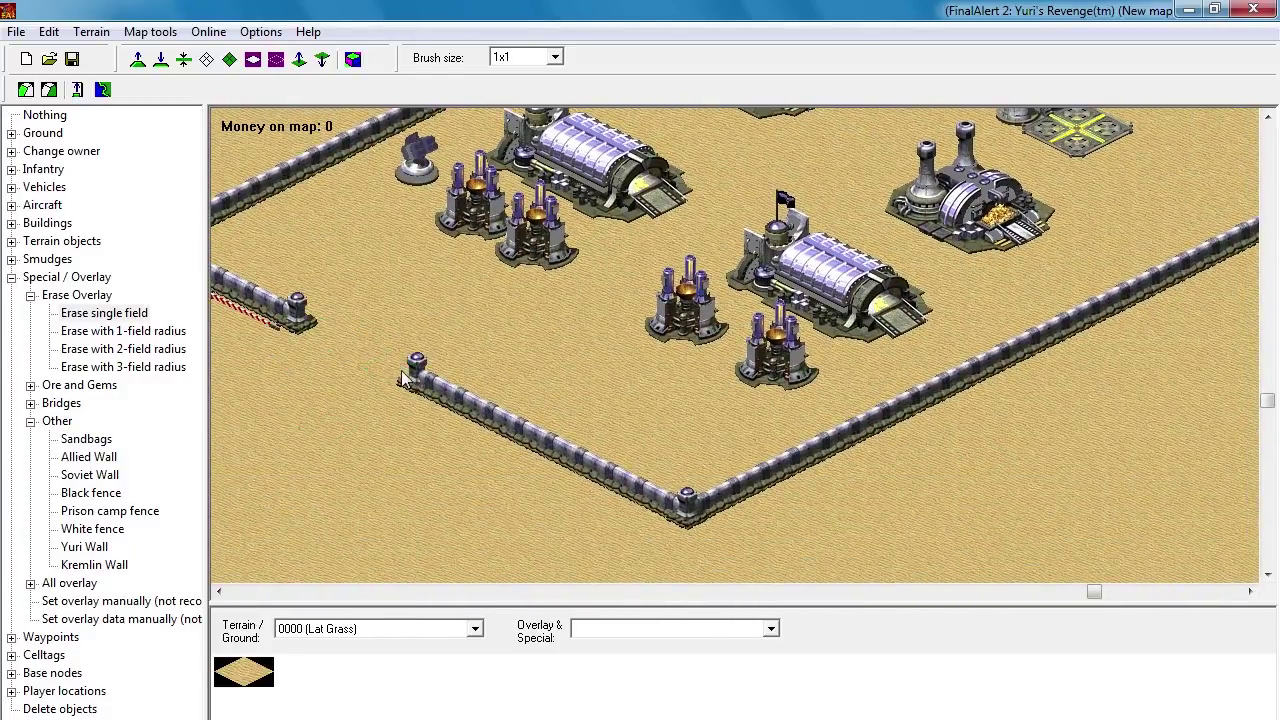
Step: Delete the stray gate left outside the wall south of the base
scroll(368, 385, "left", 2)
scroll(343, 382, "left", 1)
scroll(447, 397, "down", 5)
scroll(447, 397, "right", 3)
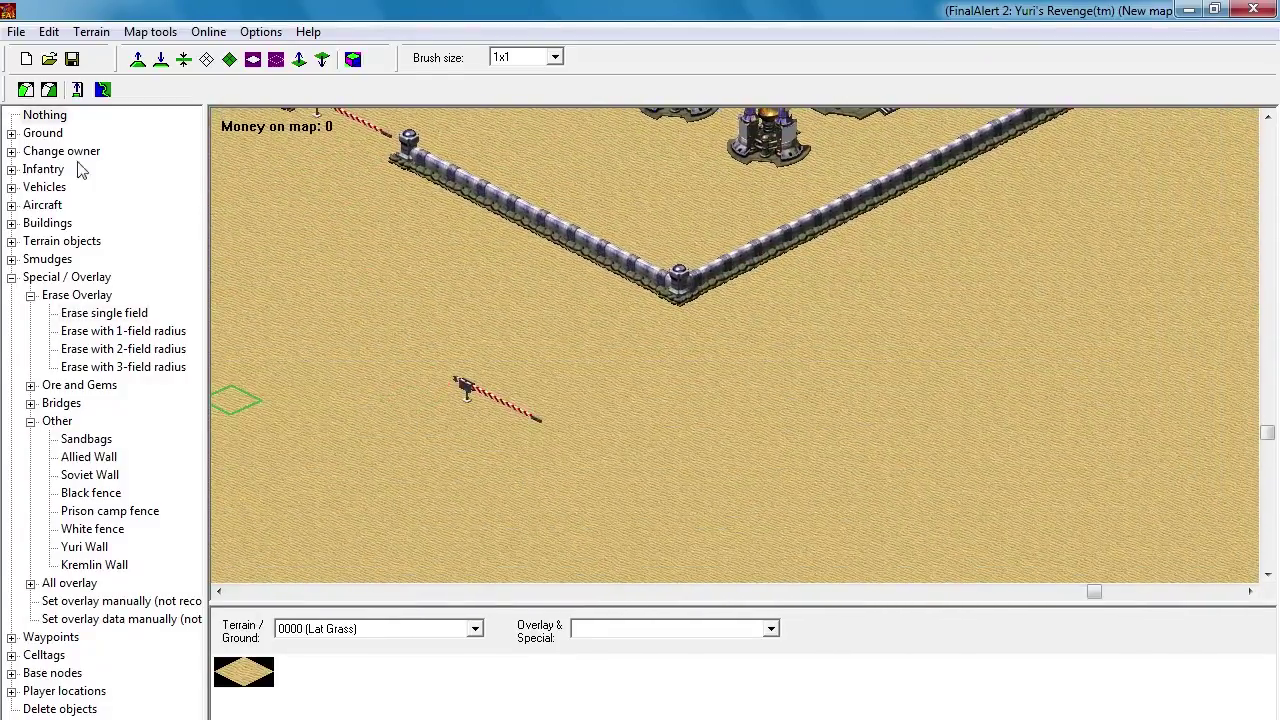
left_click(62, 711)
left_click(478, 392)
Step: Examine the layout of the Allied base and its surrounding wall
scroll(469, 400, "up", 3)
scroll(469, 400, "right", 2)
scroll(647, 280, "up", 4)
scroll(639, 296, "down", 4)
scroll(639, 296, "left", 5)
scroll(654, 254, "up", 2)
scroll(654, 254, "right", 1)
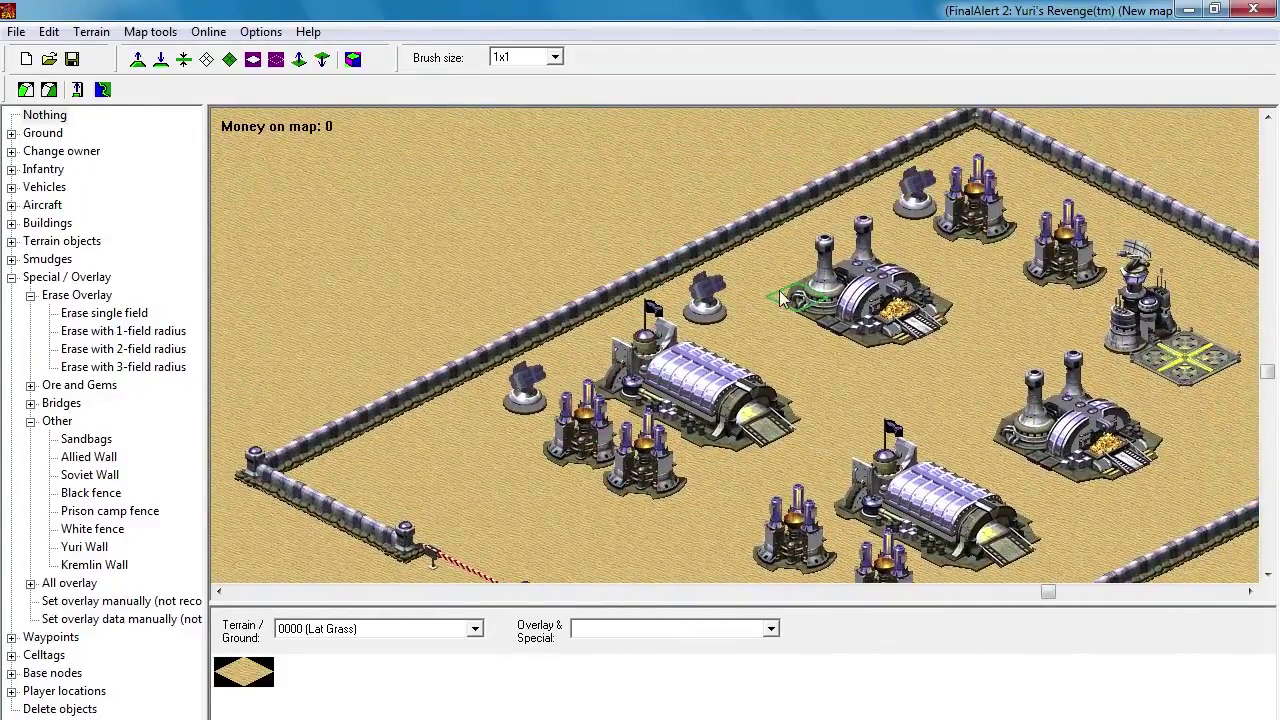
scroll(865, 341, "down", 3)
scroll(865, 341, "left", 1)
Step: Place two Allied Barracks, one below the southern Power Plants and one in the wall's eastern corner
left_click(11, 224)
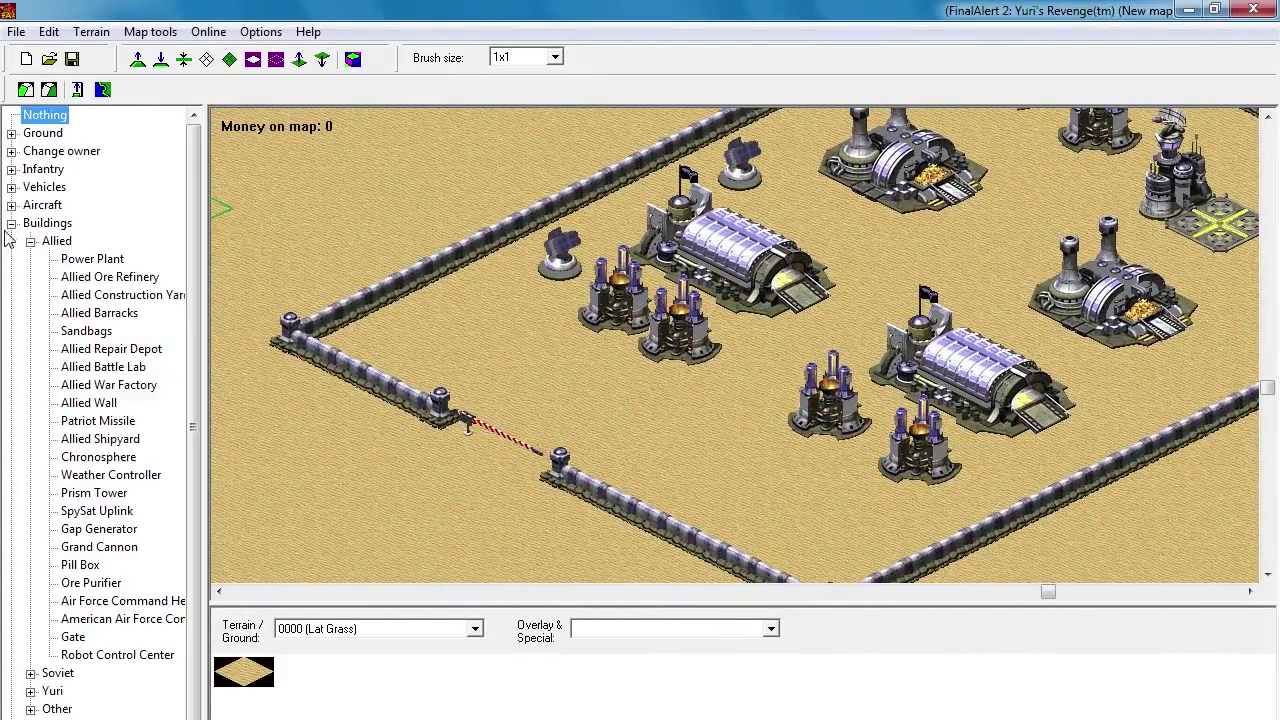
left_click(100, 313)
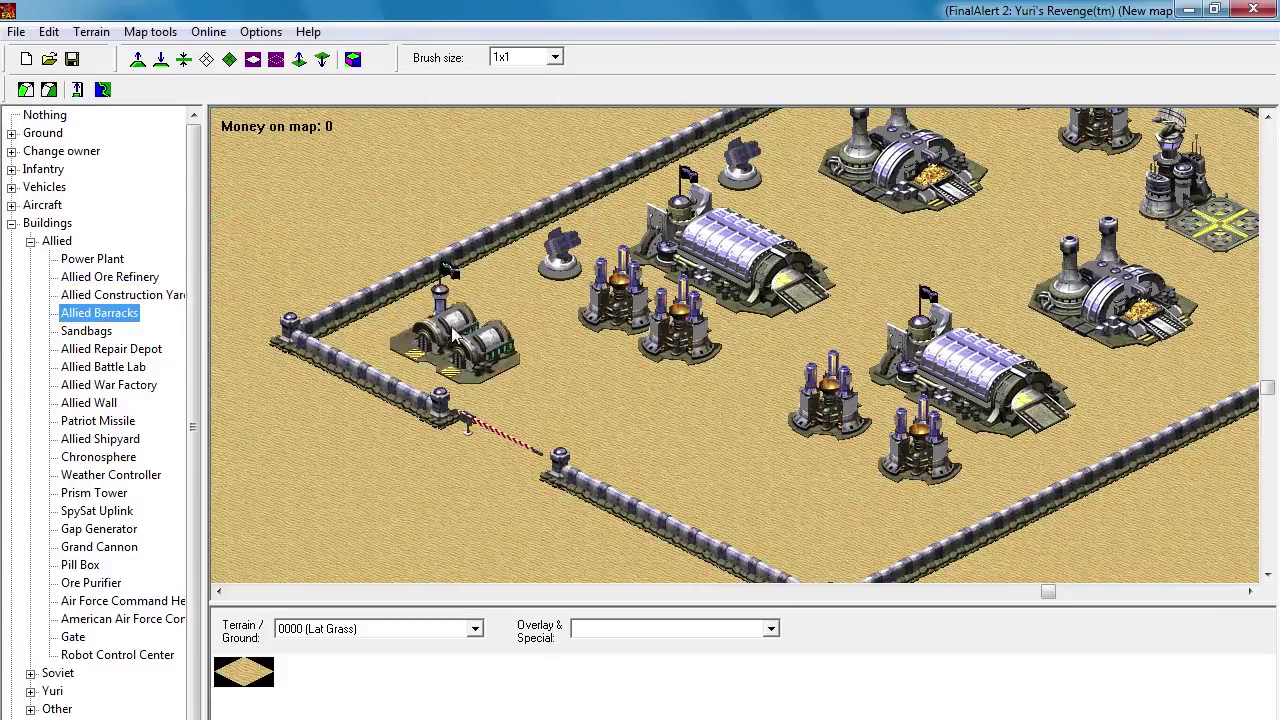
middle_click(692, 401)
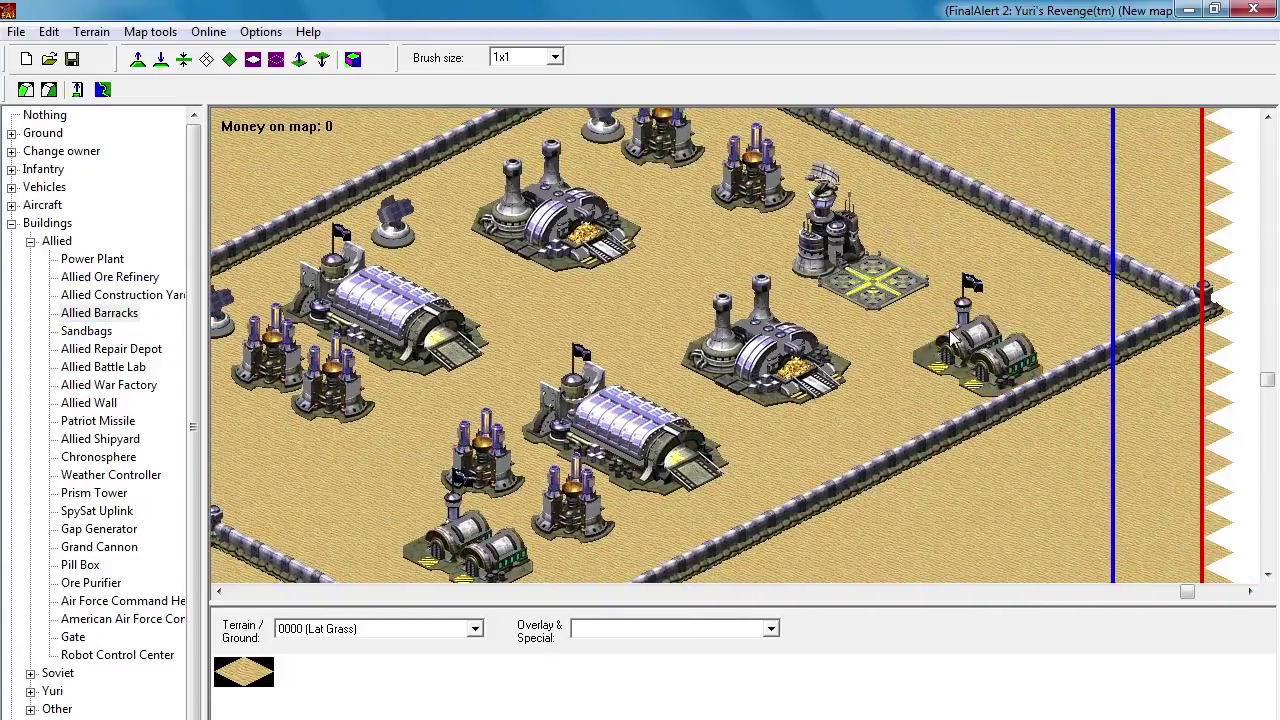
left_click(946, 316)
right_click(944, 318)
left_click_drag(835, 328, 809, 340)
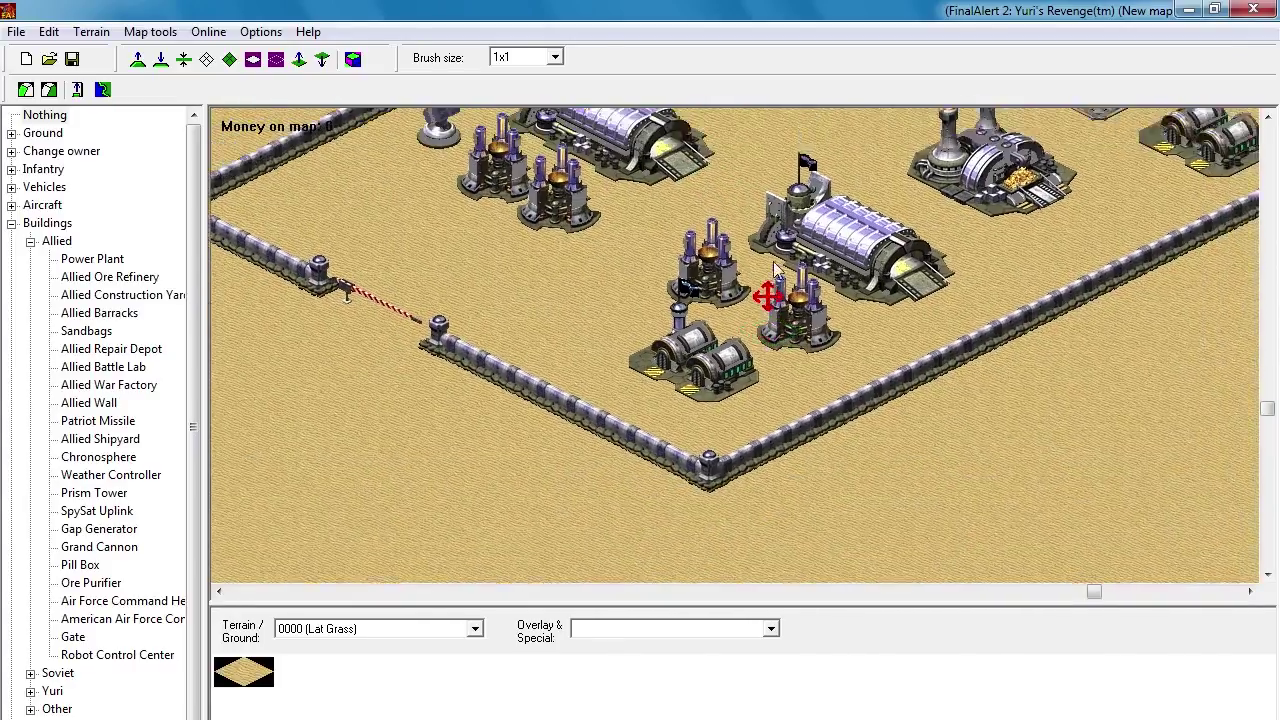
Step: Place two Chrono Miners near the wall's western corner, beside the westernmost Patriot Missile
left_click(11, 223)
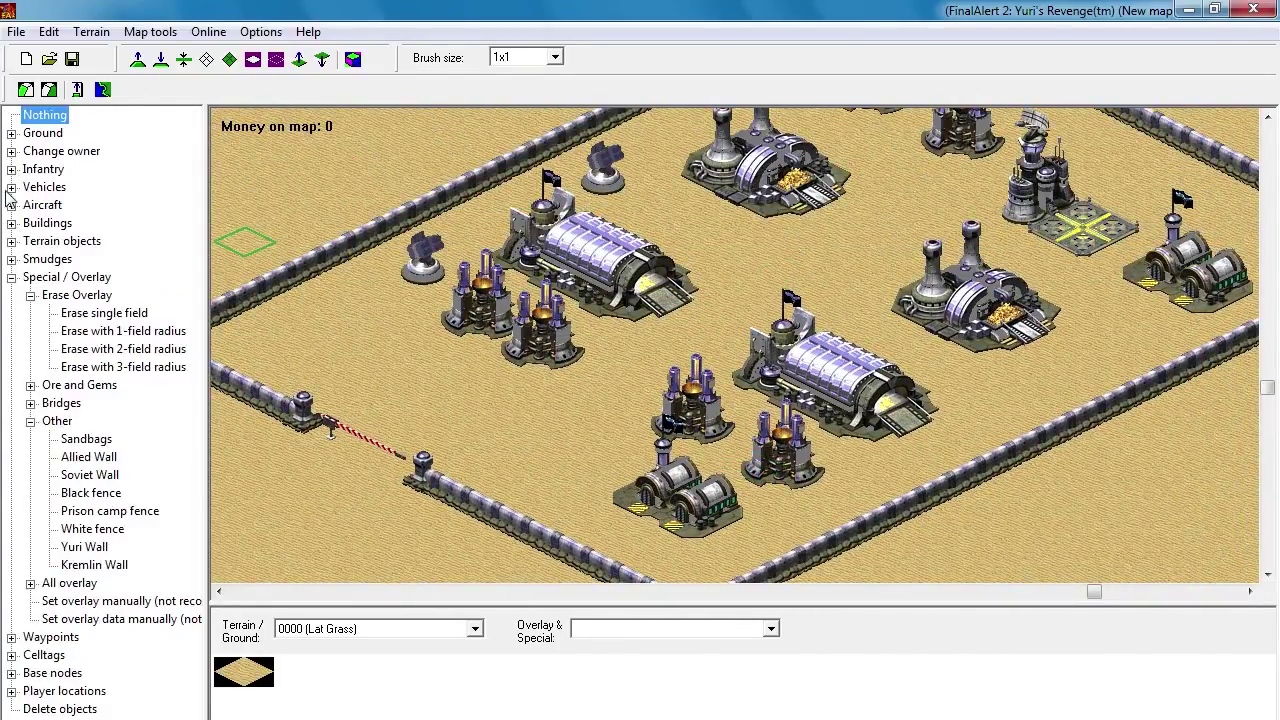
left_click(11, 187)
left_click(70, 311)
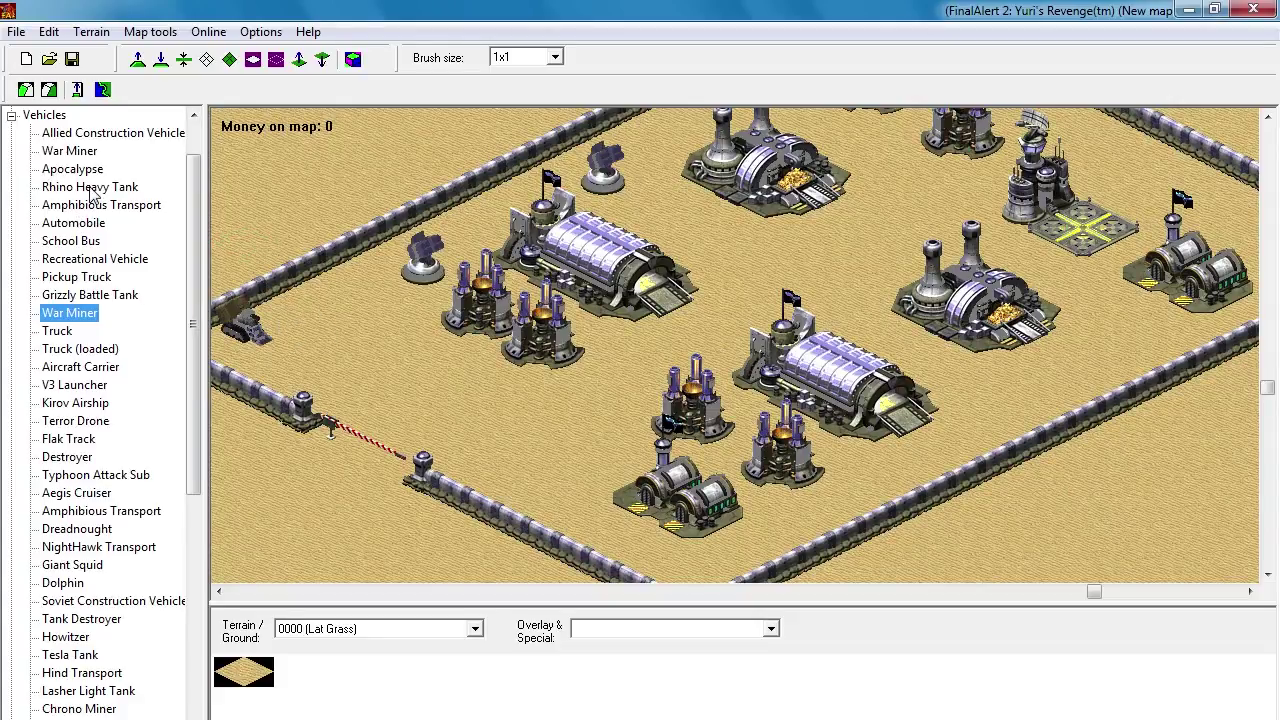
left_click(79, 708)
left_click(345, 310)
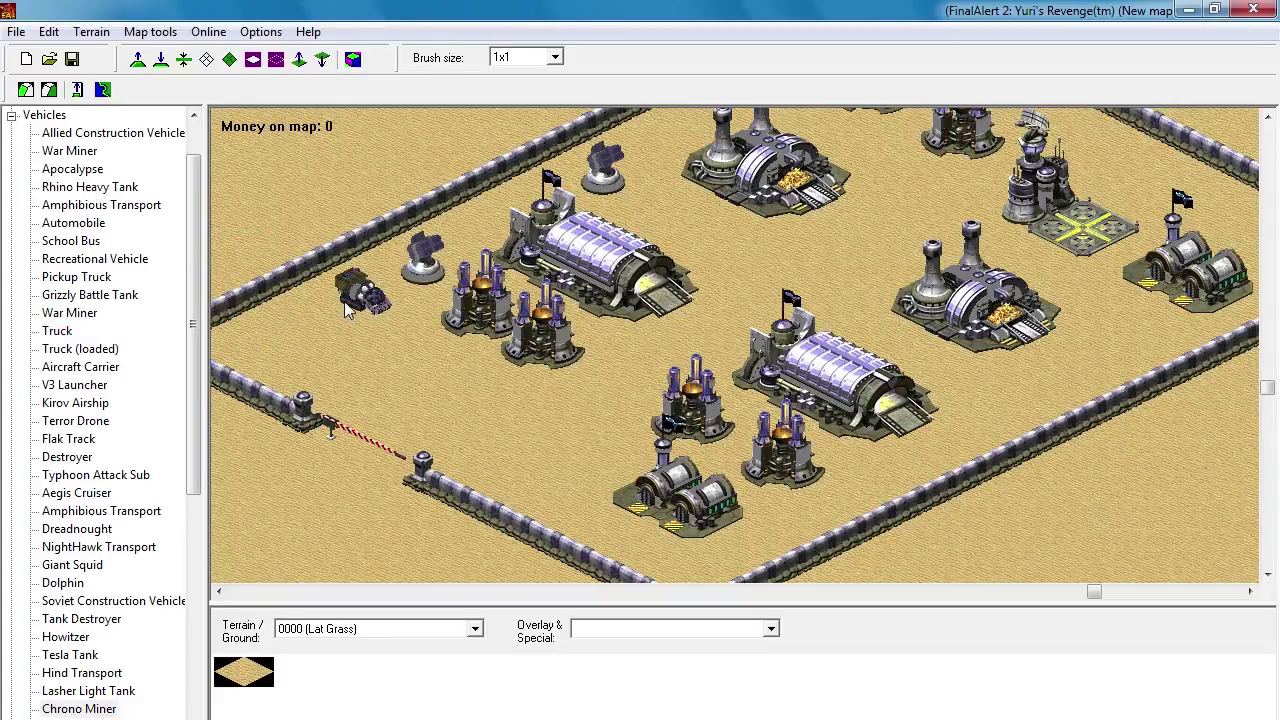
mouse_move(871, 308)
left_mouse_down()
mouse_move(800, 377)
mouse_move(832, 327)
left_mouse_up()
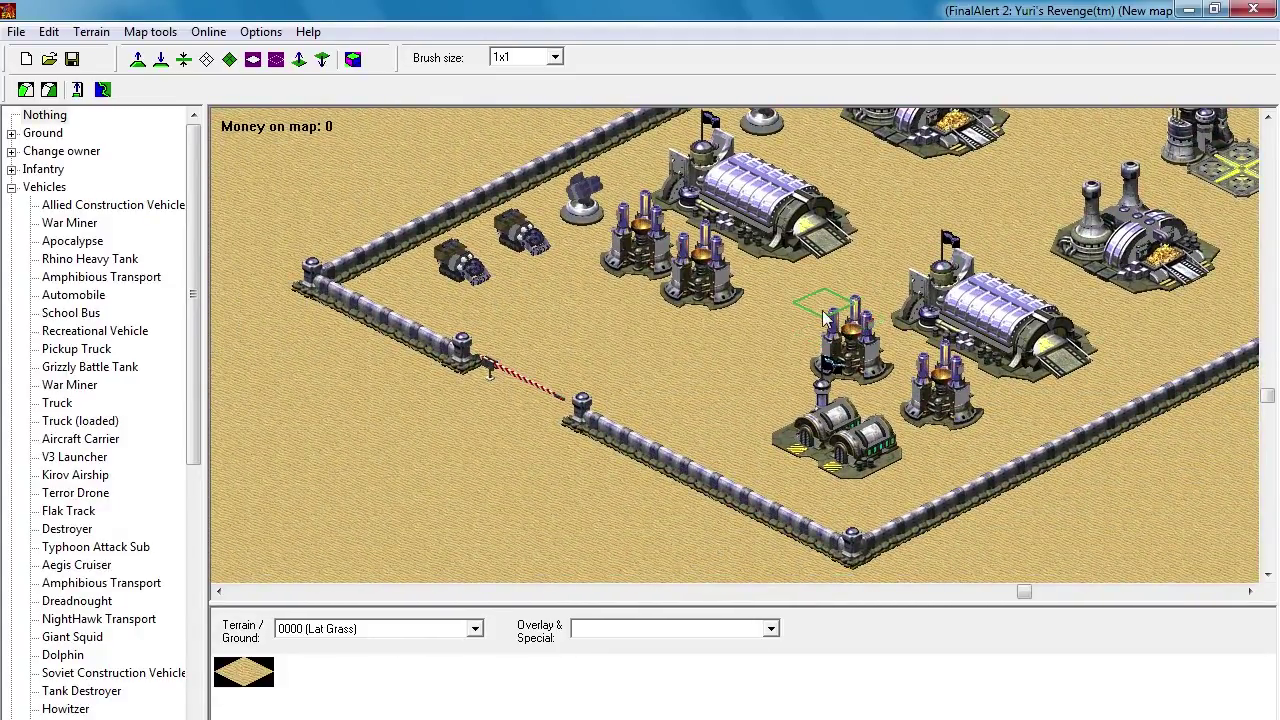
left_click_drag(894, 364, 875, 311)
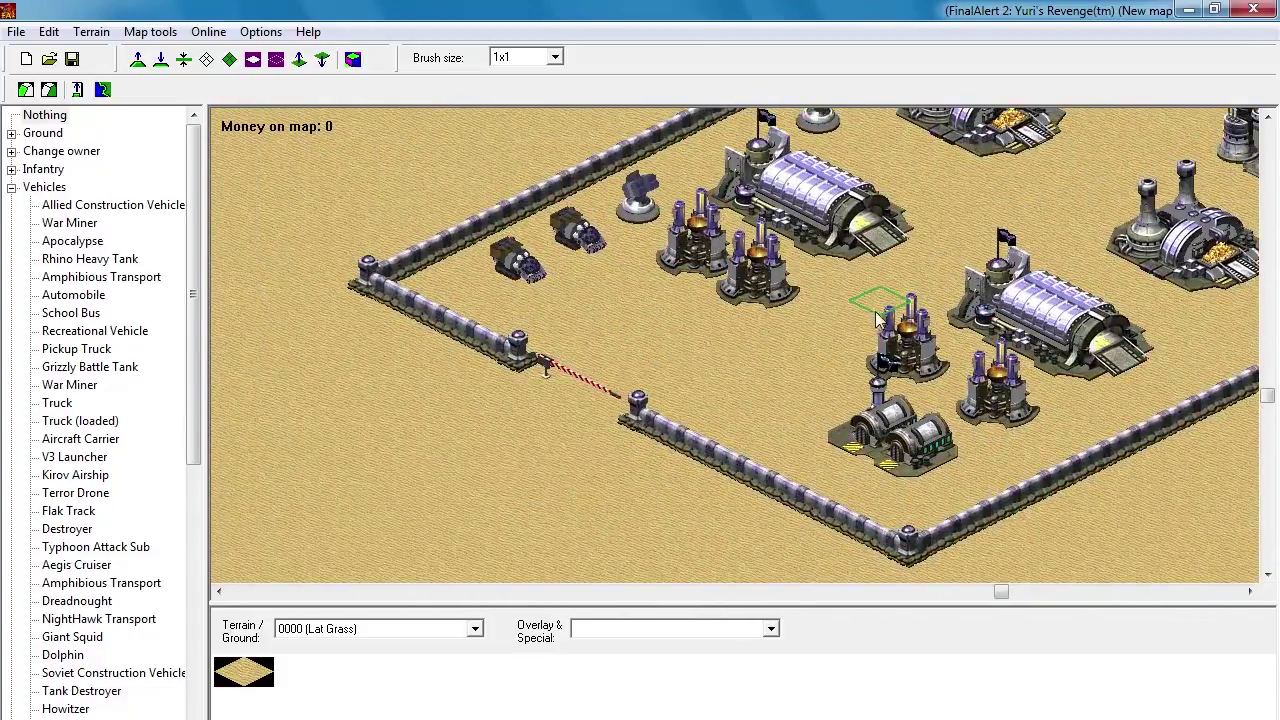
middle_click(800, 349)
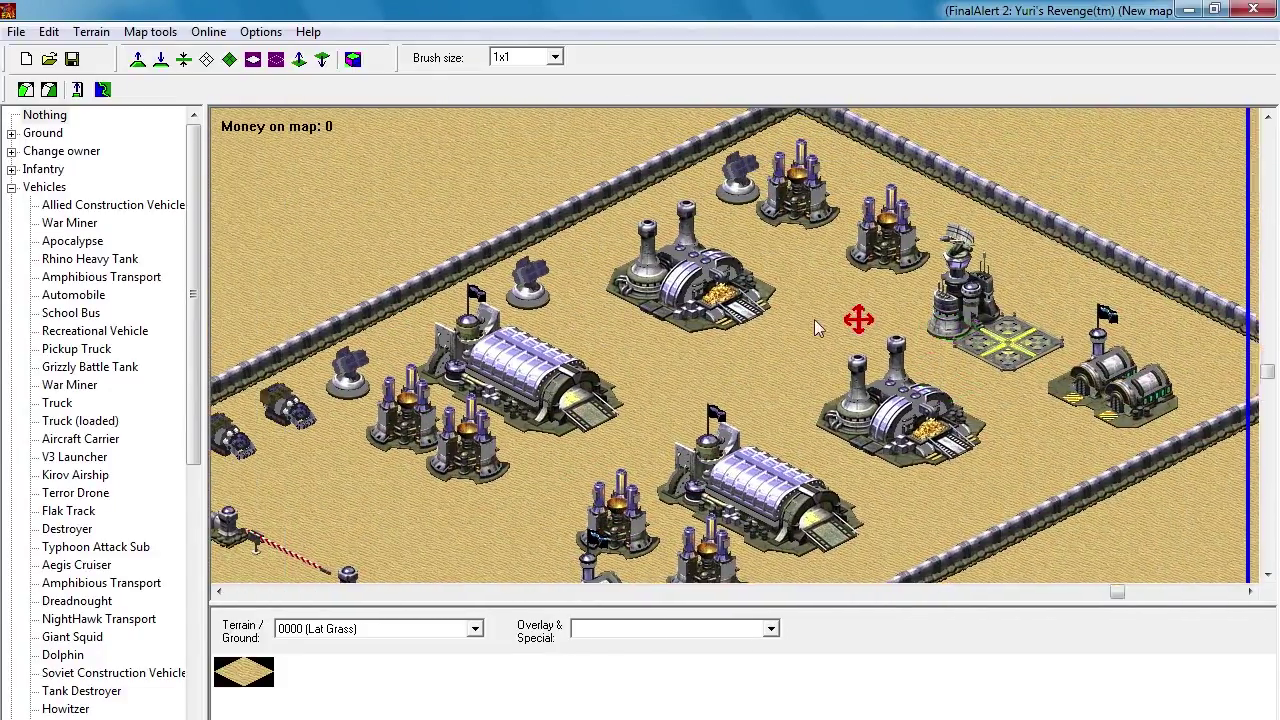
Step: Draw Soviet Wall along the northwestern and northeastern sides of the Soviet base, meeting at a northern corner
middle_click(560, 437)
right_click(680, 251)
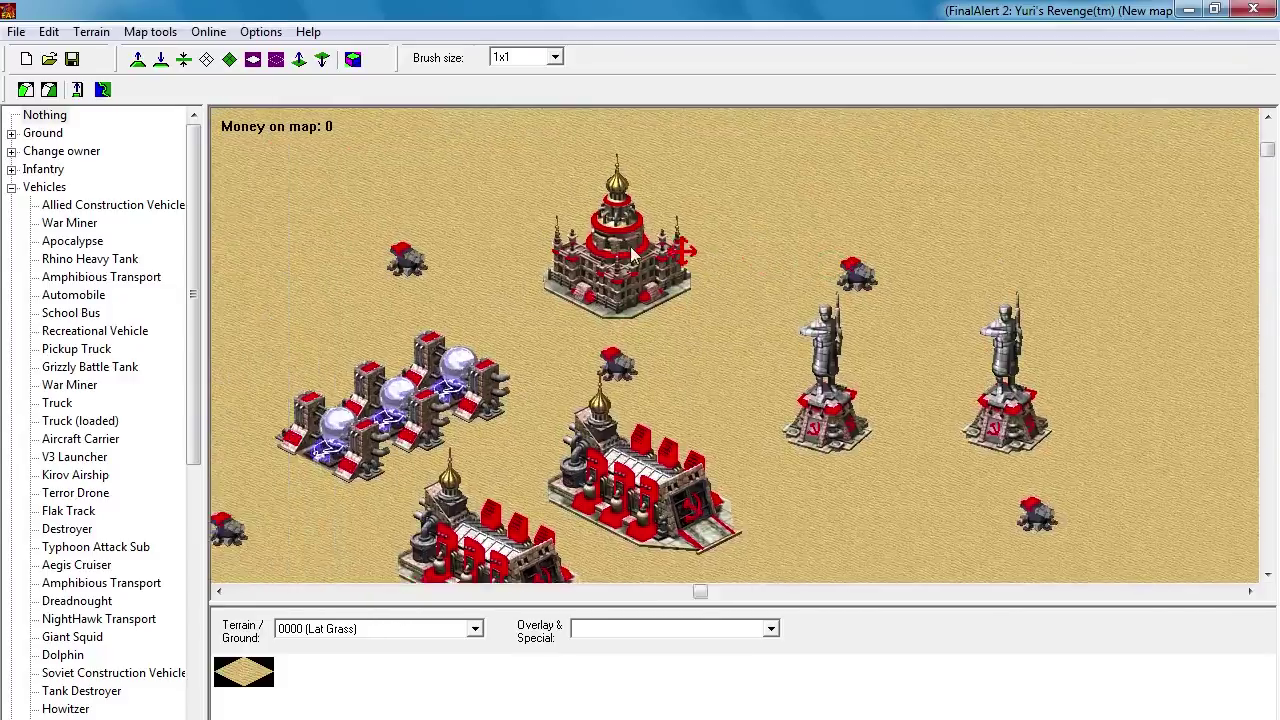
left_click(11, 187)
left_click(82, 475)
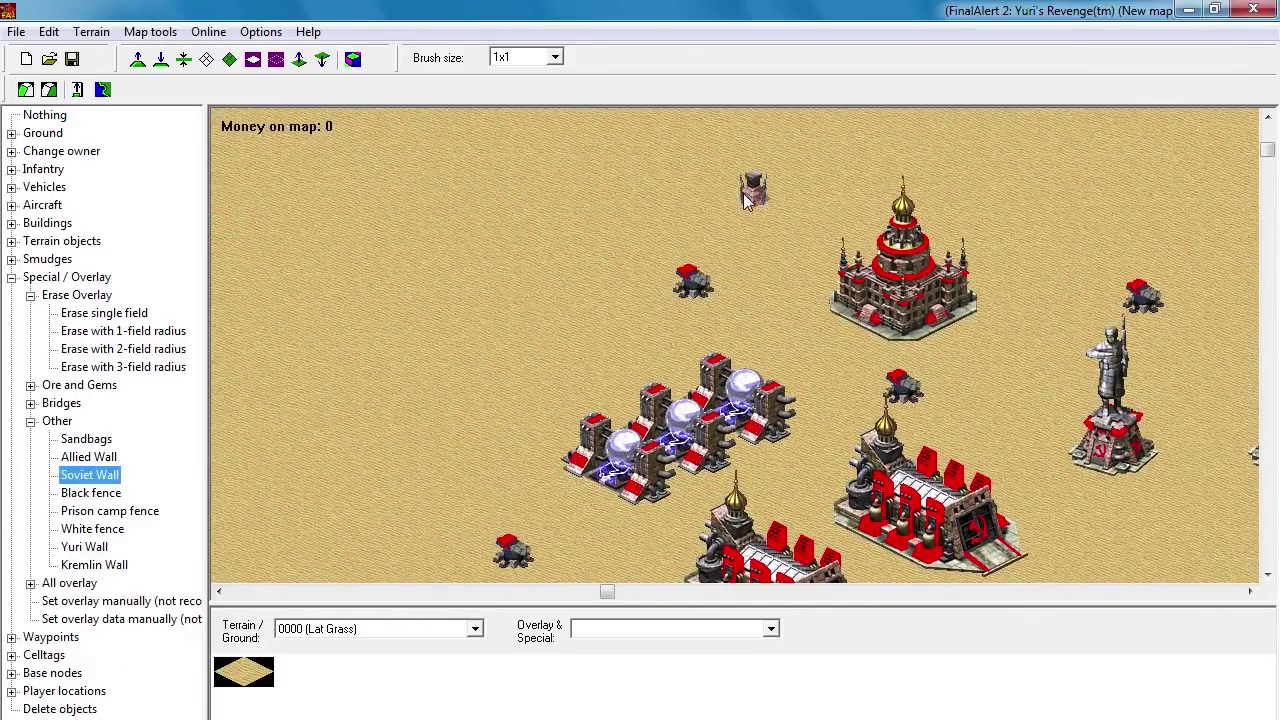
right_click(845, 150)
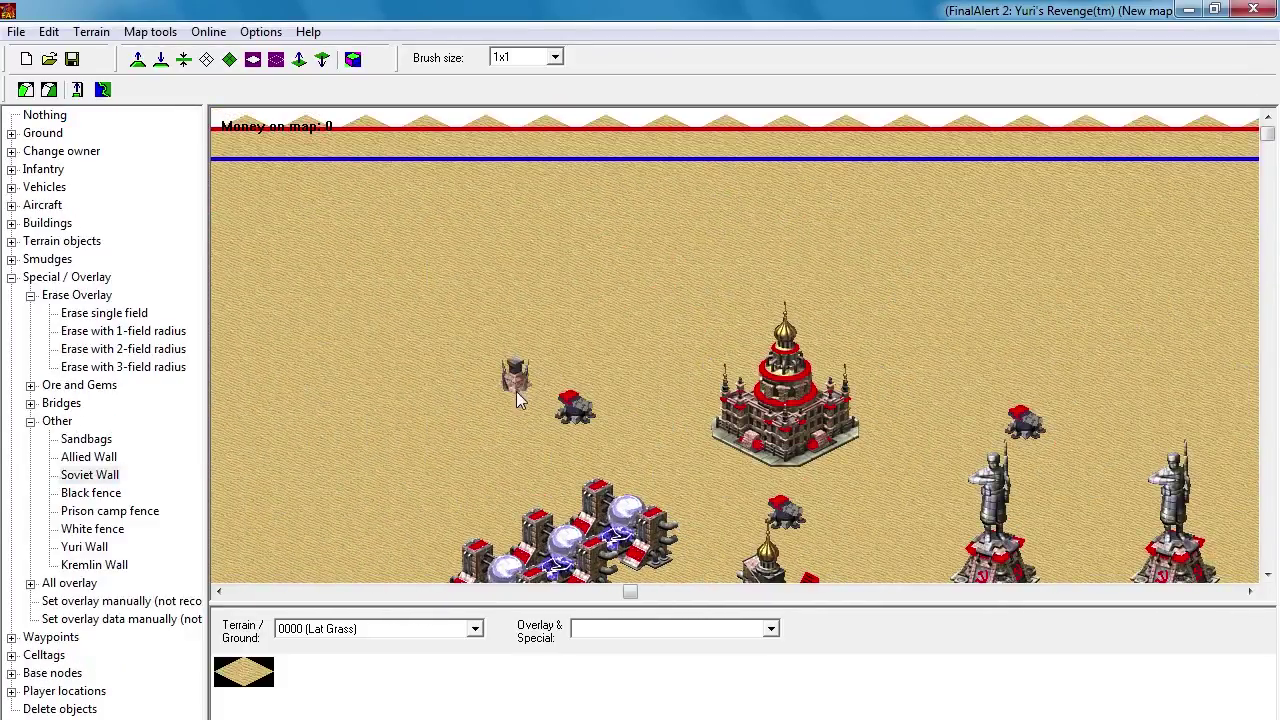
mouse_move(548, 378)
left_mouse_down()
mouse_move(658, 298)
mouse_move(775, 258)
mouse_move(918, 320)
mouse_move(1118, 440)
left_mouse_up()
left_click(1115, 434)
right_click(1052, 408)
left_click_drag(600, 214, 1025, 450)
right_click(1028, 335)
Step: Continue the Soviet Wall around the western corner and down the base's southwestern side, beyond the western turret
mouse_move(766, 172)
left_mouse_down()
mouse_move(436, 358)
mouse_move(622, 468)
left_mouse_up()
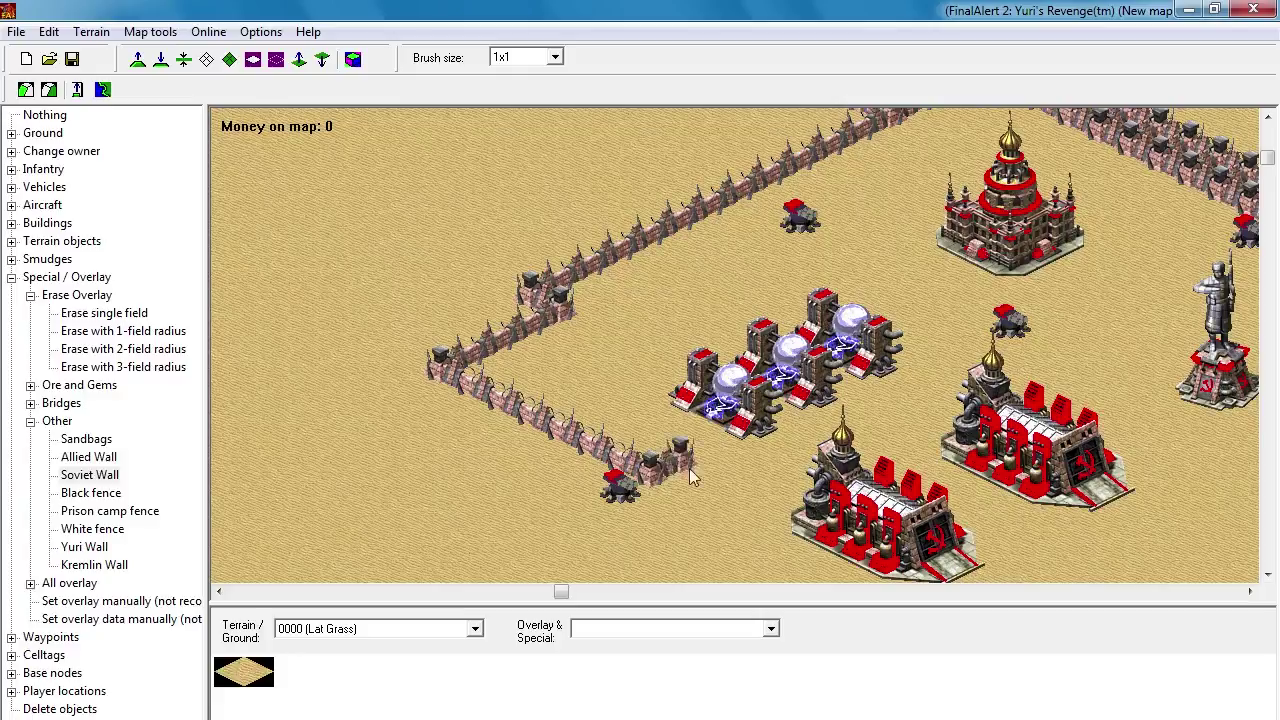
right_click(679, 432)
right_click(518, 302)
mouse_move(422, 268)
left_mouse_down()
mouse_move(560, 185)
mouse_move(375, 277)
mouse_move(421, 344)
mouse_move(549, 418)
mouse_move(722, 503)
mouse_move(788, 512)
left_mouse_up()
right_click(811, 429)
left_click(682, 362)
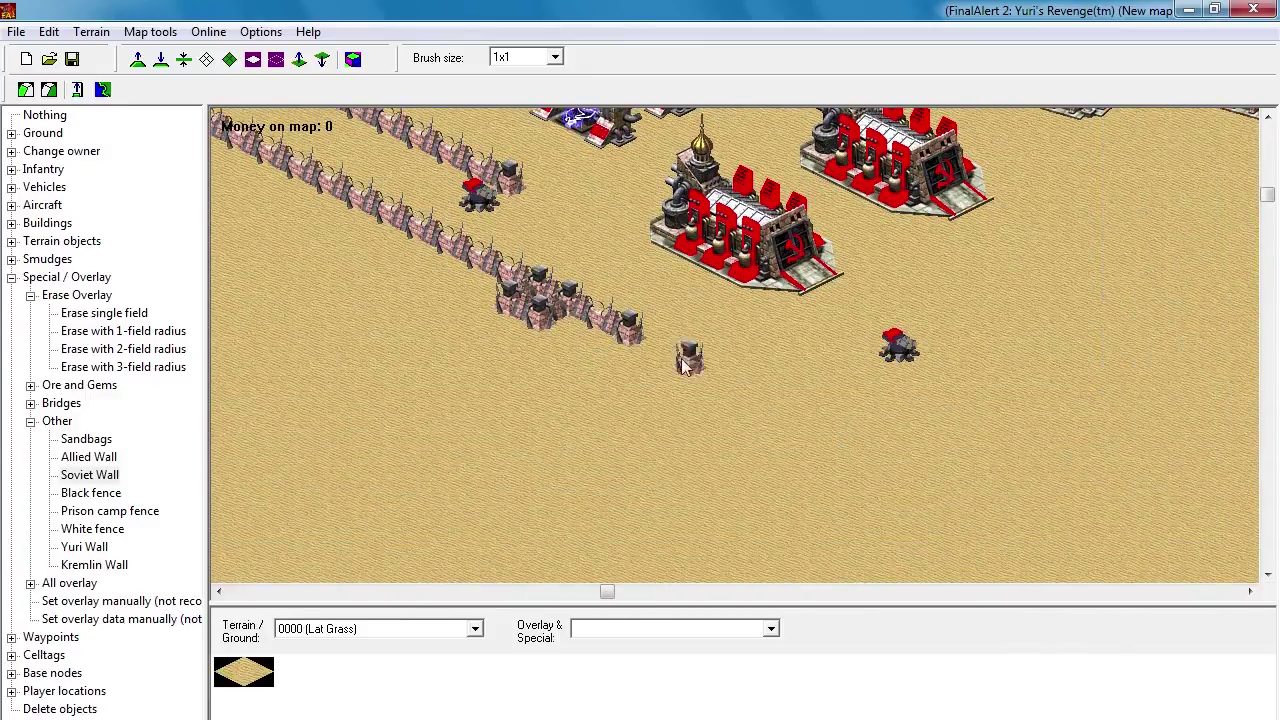
Step: Draw Soviet Wall around the southern corner and up the southeastern side to the eastern corner, leaving a gate opening in the southwestern side
right_click(673, 356)
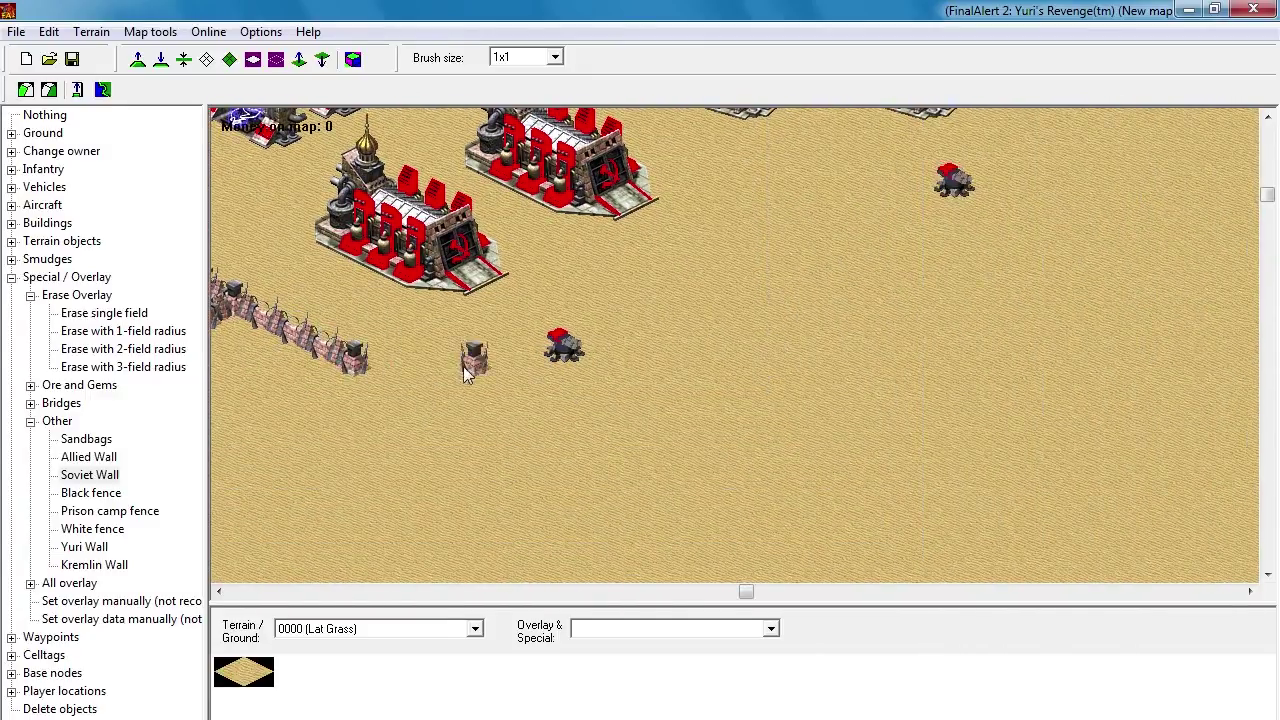
mouse_move(471, 420)
left_mouse_down()
mouse_move(563, 468)
mouse_move(689, 435)
mouse_move(829, 367)
mouse_move(1000, 255)
left_mouse_up()
middle_click(968, 277)
mouse_move(676, 486)
left_mouse_down()
mouse_move(766, 463)
mouse_move(894, 388)
left_mouse_up()
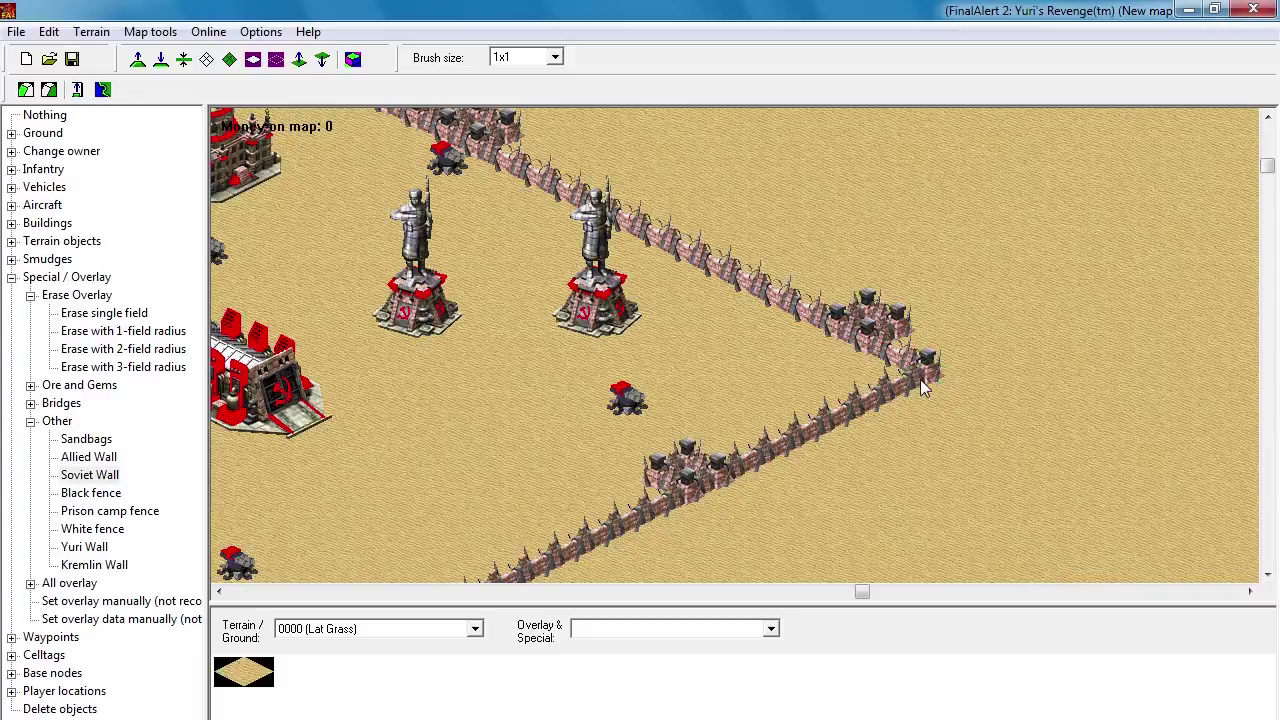
Step: Erase the stray Soviet Wall fields protruding from the southwestern and southeastern sides one field at a time
middle_click(1006, 337)
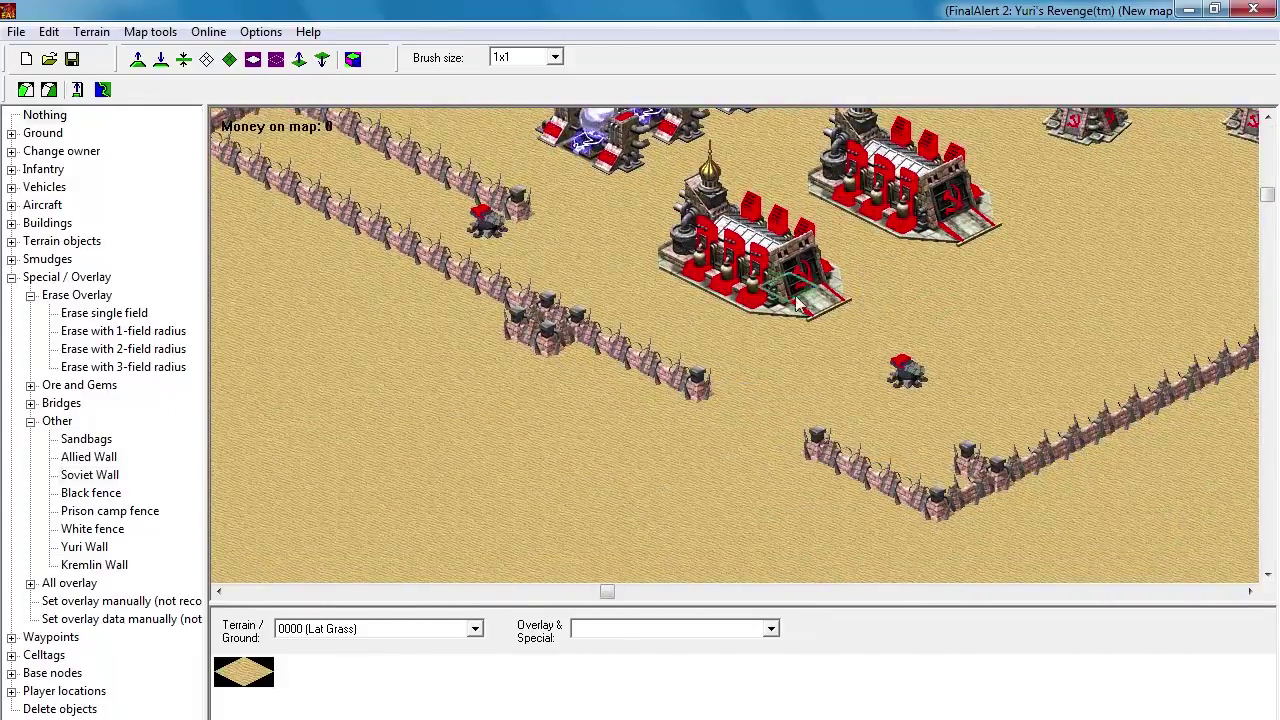
left_click(84, 439)
left_click(126, 316)
right_click(499, 499)
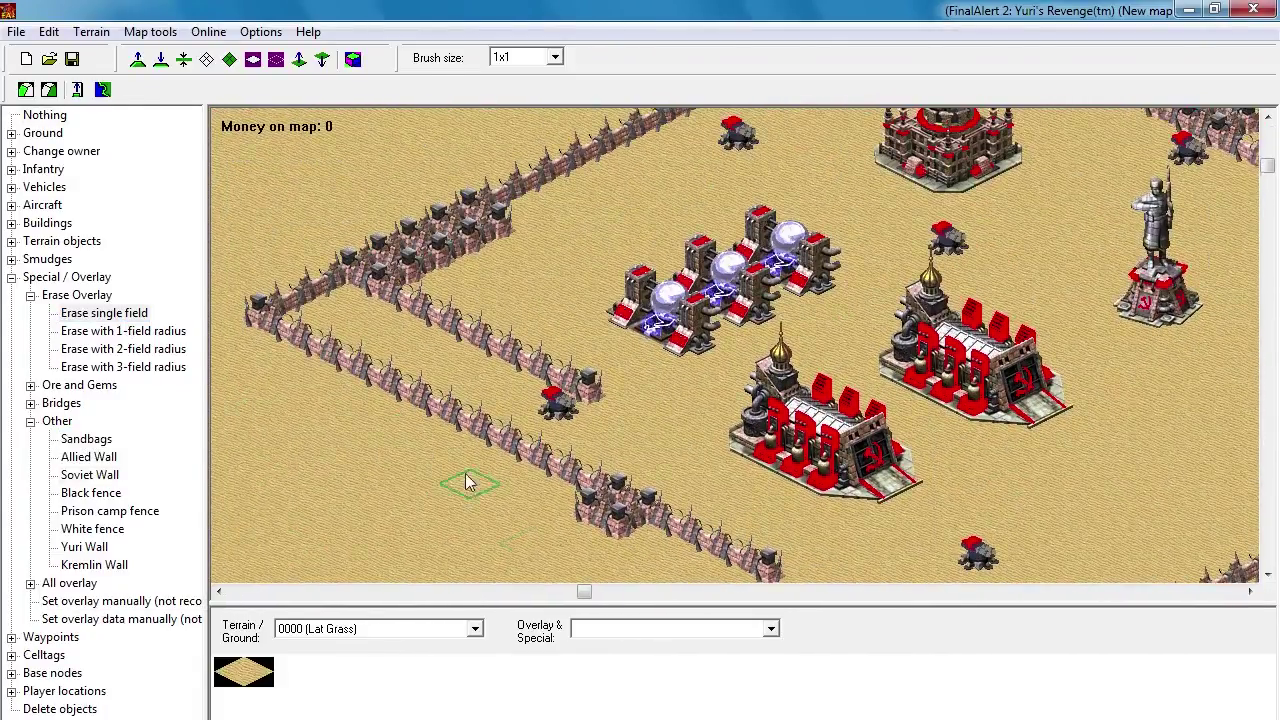
right_click(499, 499)
left_click(884, 426)
right_click(771, 391)
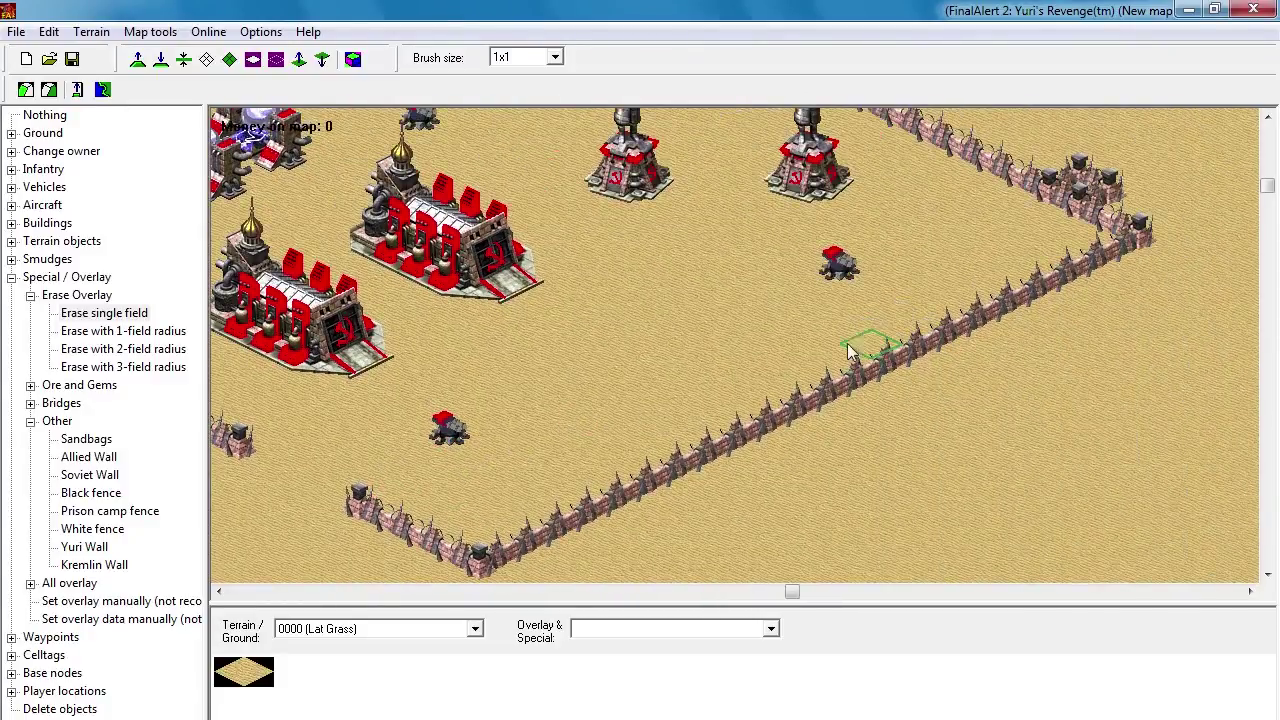
Step: Erase the doubled wall fields near the eastern, northern and western corners, including the inner wall run by the western turret
left_click_drag(1117, 212, 1066, 184)
right_click(917, 211)
left_click_drag(1036, 398, 808, 281)
middle_click(580, 223)
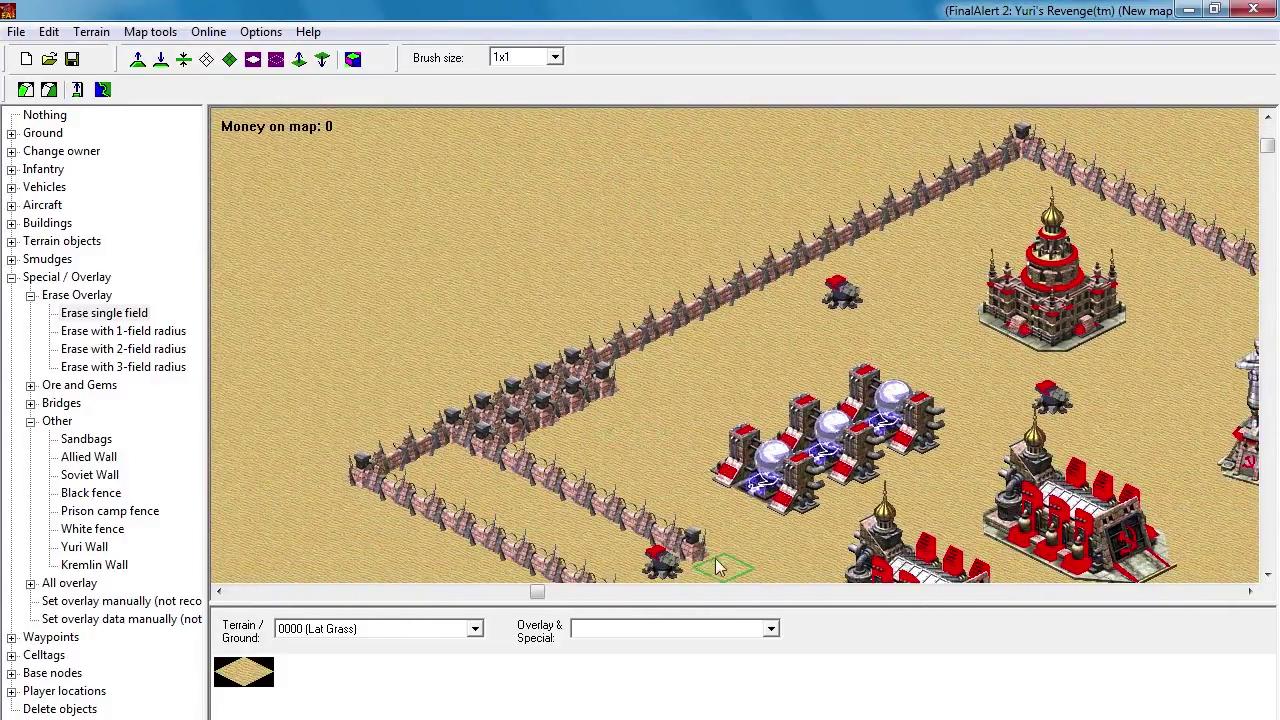
left_click_drag(485, 440, 595, 378)
right_click(610, 362)
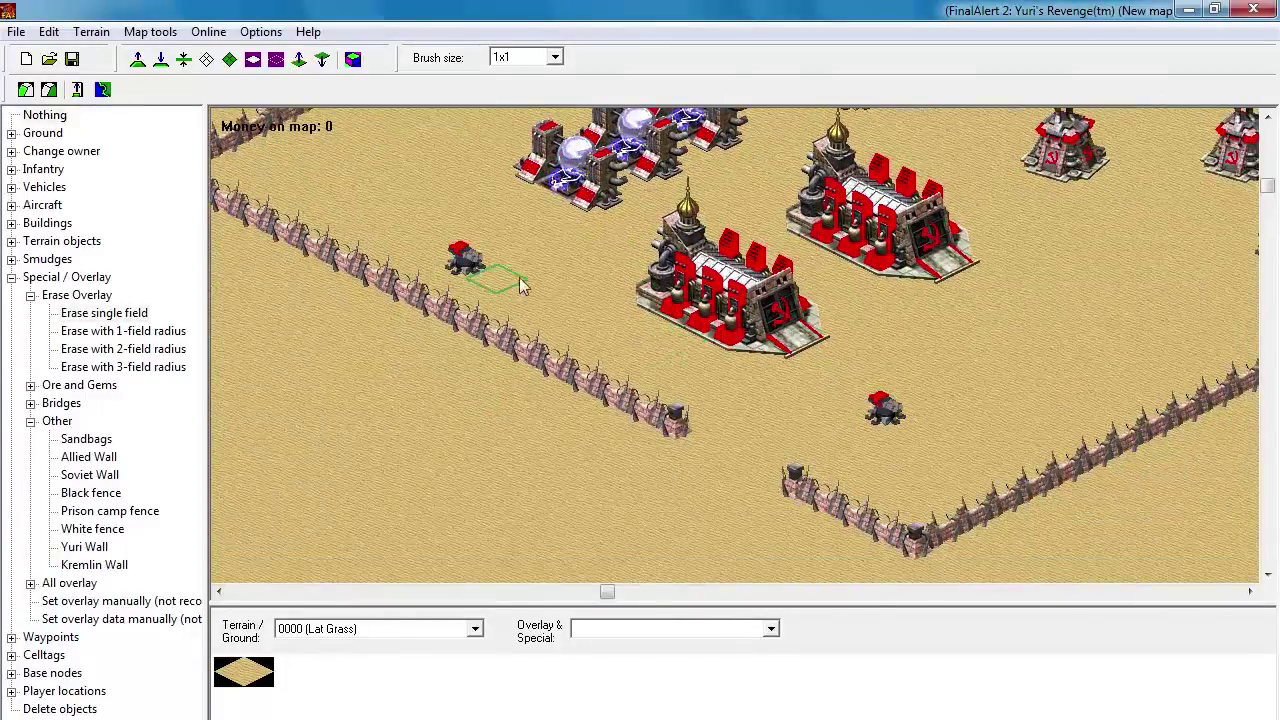
Step: Set gun turrets outside the wall on both sides of the southwestern opening and close the opening with a gate
right_click(518, 210)
right_click(668, 249)
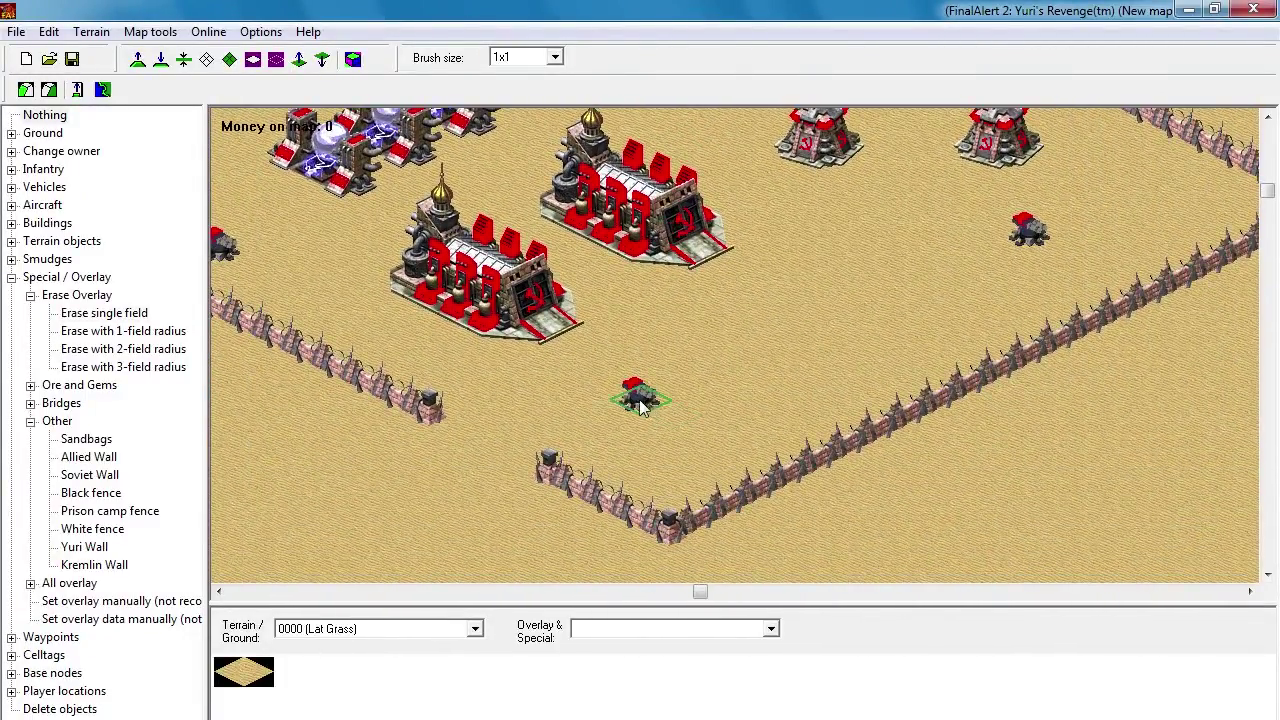
left_click_drag(646, 406, 516, 484)
right_click(609, 310)
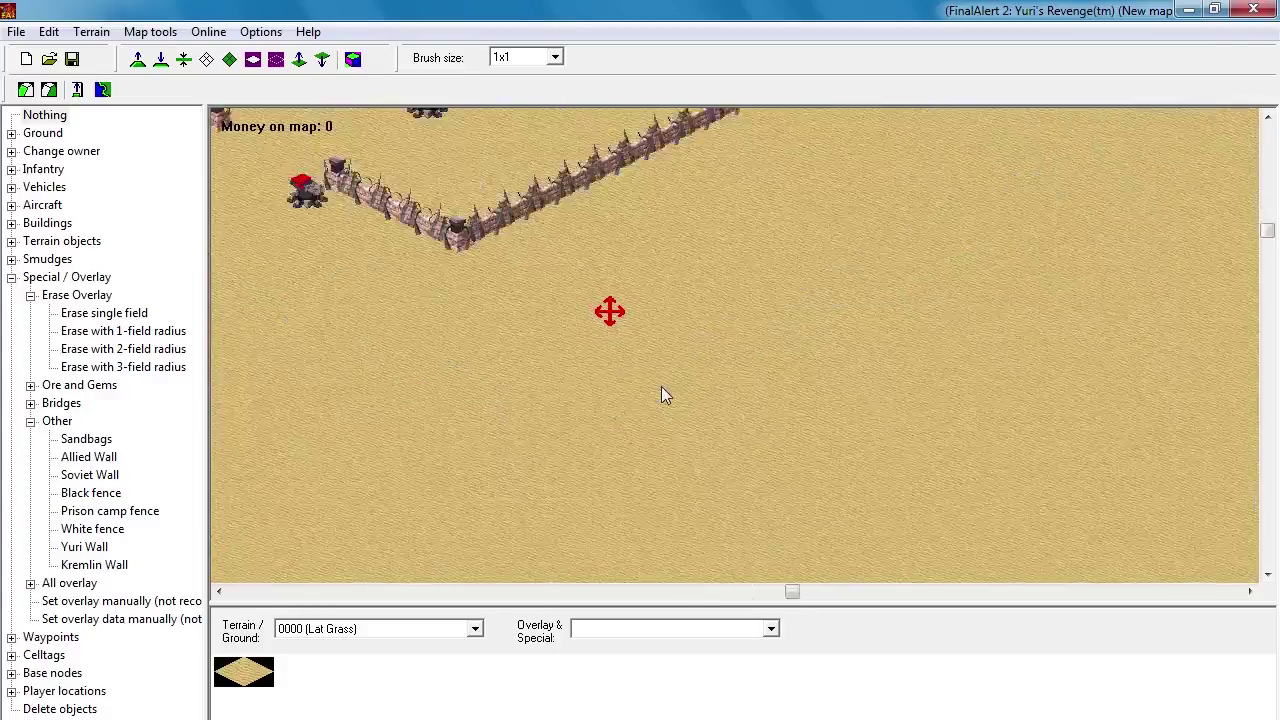
right_click(634, 394)
right_click(580, 411)
left_click_drag(496, 375, 423, 259)
Step: Change the owner of the new gate in the Soviet base's southwestern wall to Russia House
left_click(11, 151)
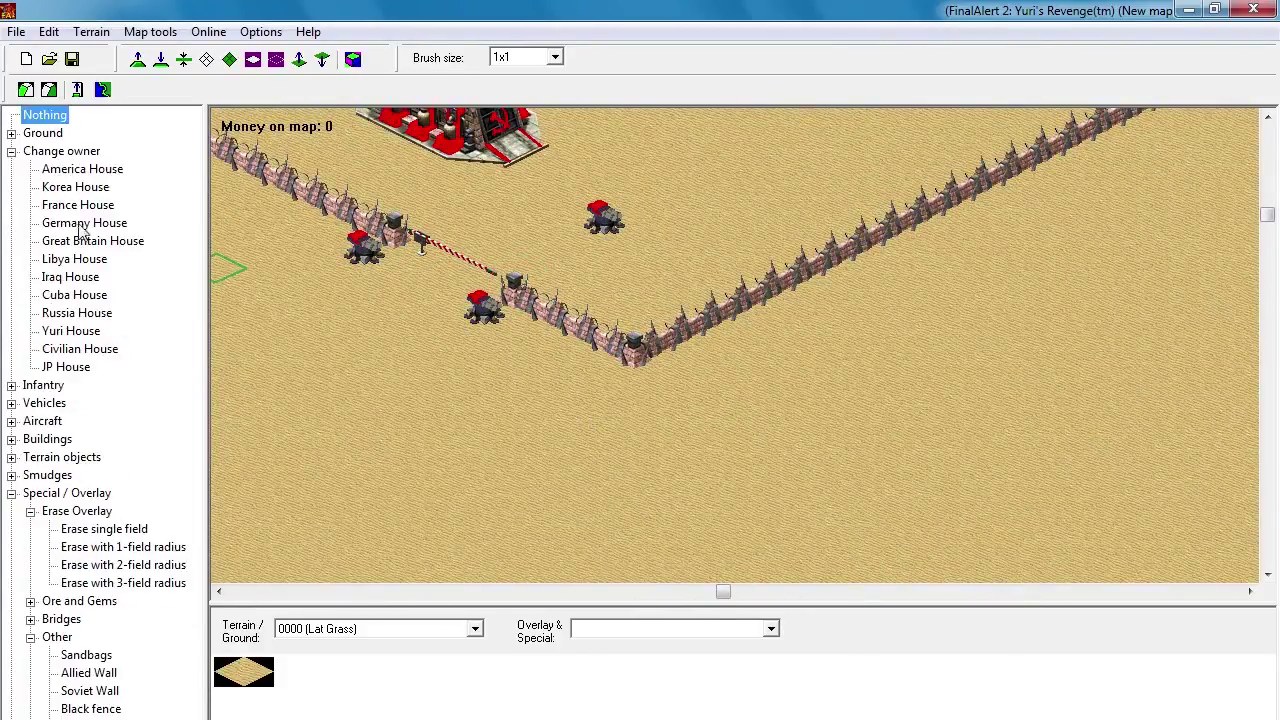
left_click(73, 308)
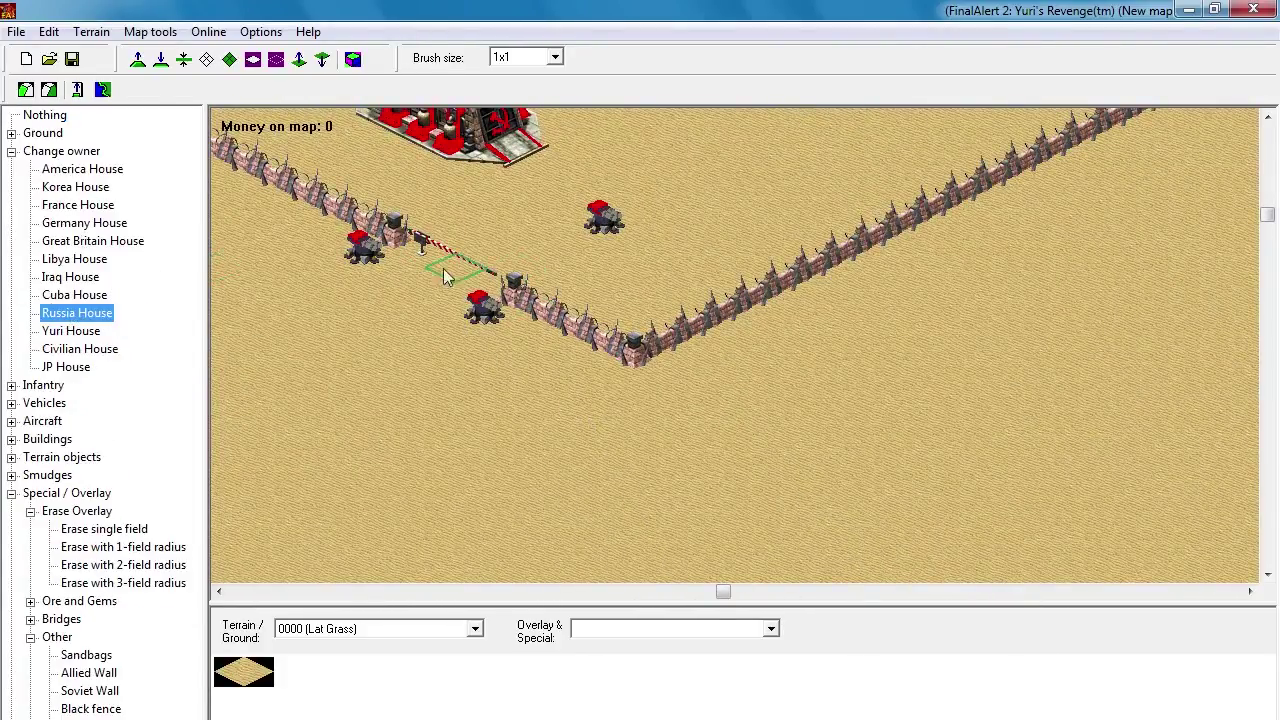
middle_click(426, 351)
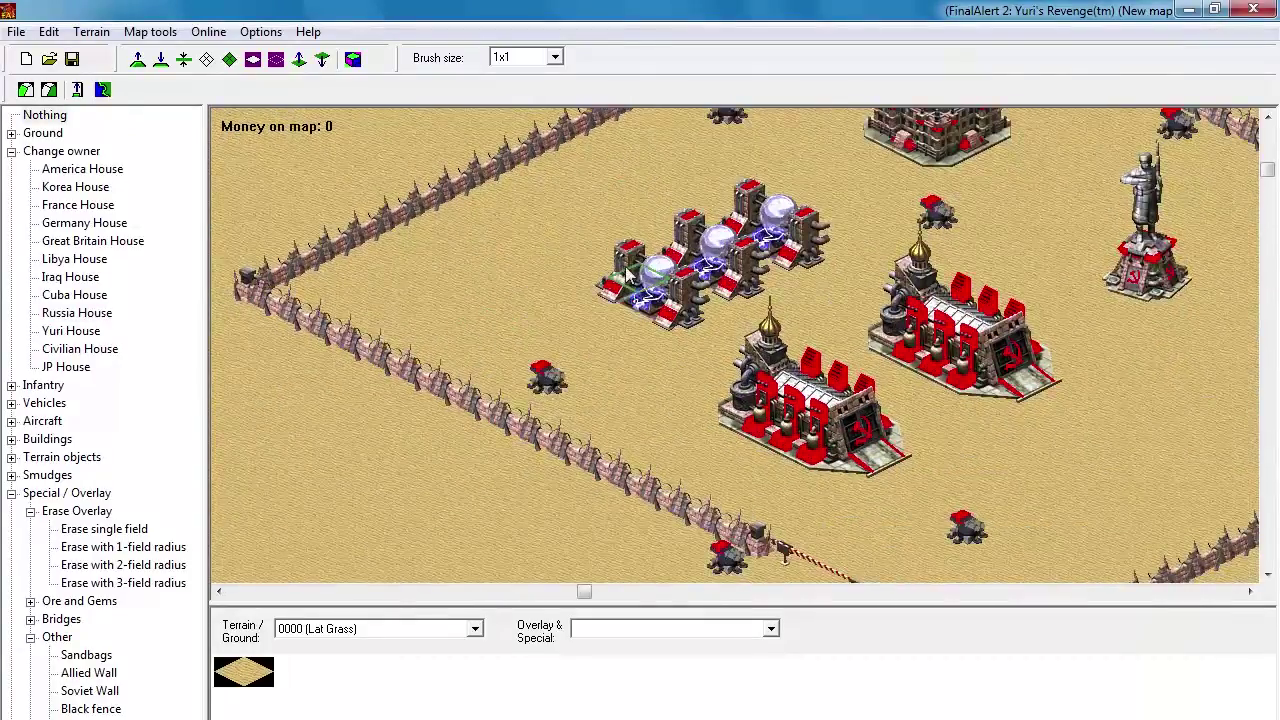
middle_click(557, 485)
left_click_drag(546, 462, 490, 338)
right_click(566, 336)
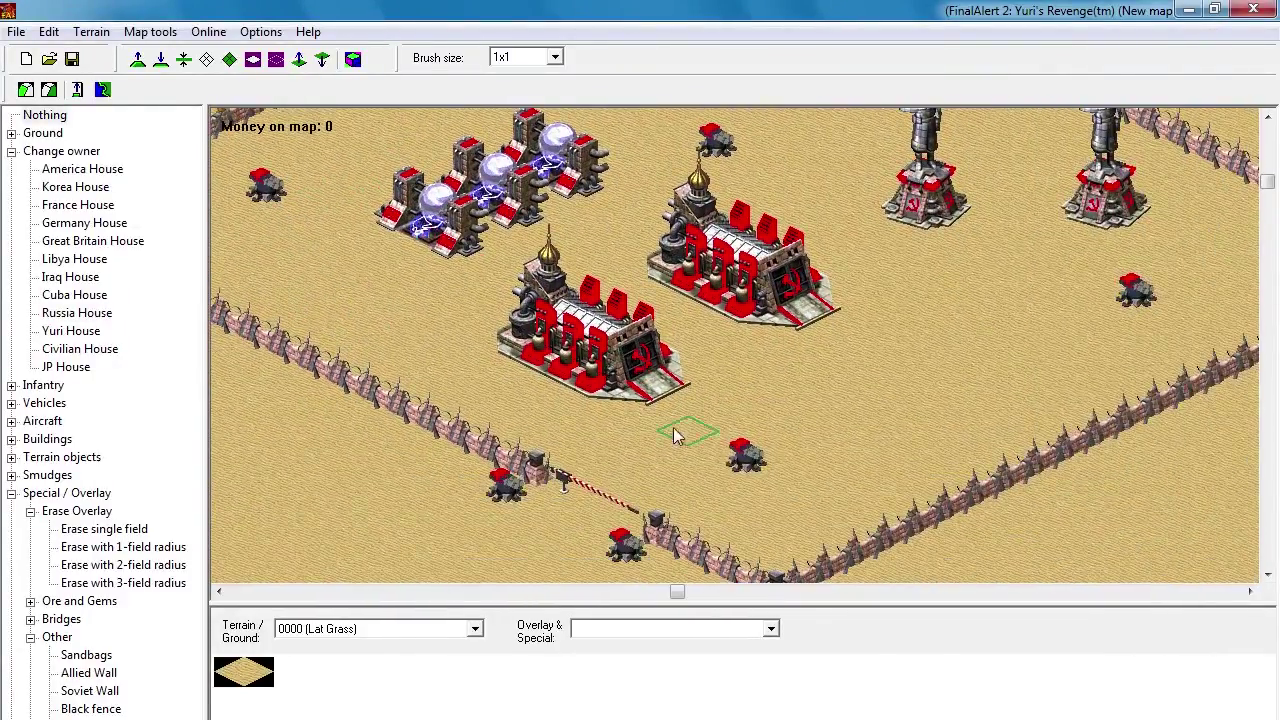
Step: Delete the gun turret standing inside the wall near the Soviet gate
left_click(11, 151)
left_click(11, 277)
left_click(60, 367)
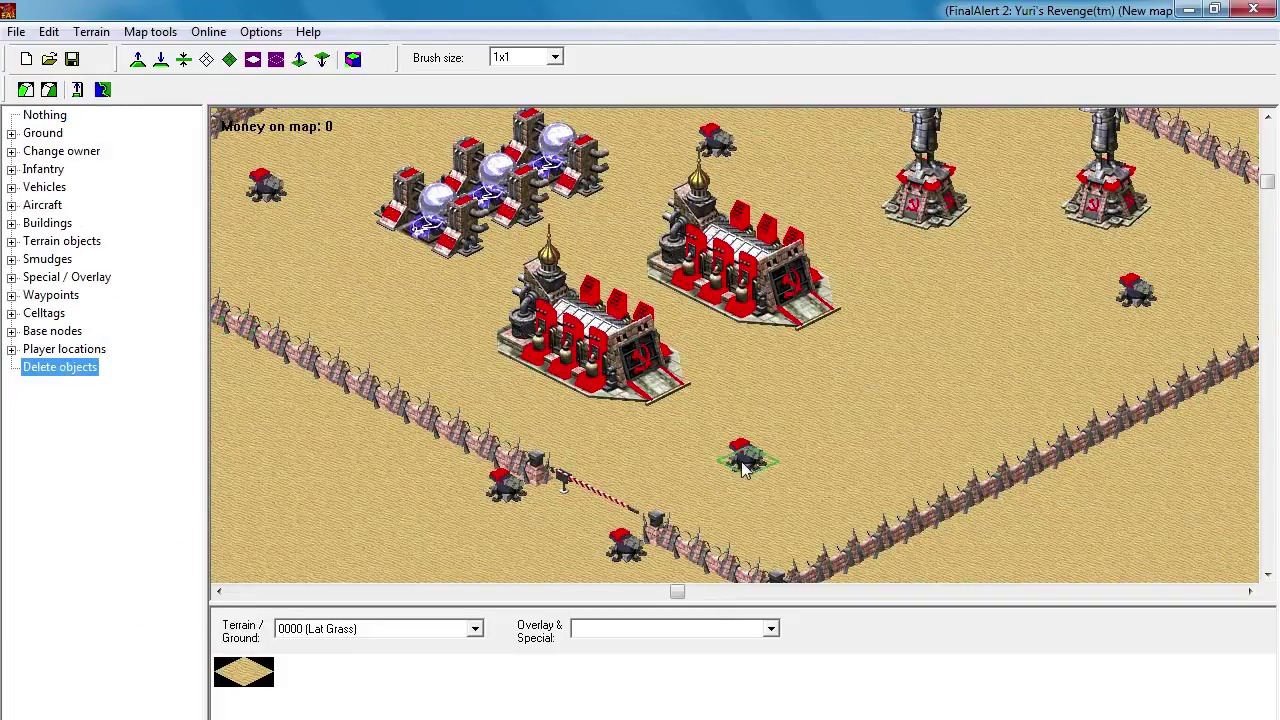
middle_click(733, 404)
Step: Place Barrels beside the two gun turrets outside the Soviet gate
middle_click(674, 374)
right_click(674, 374)
left_click(11, 223)
left_click(30, 241)
double_click(52, 296)
left_click(66, 295)
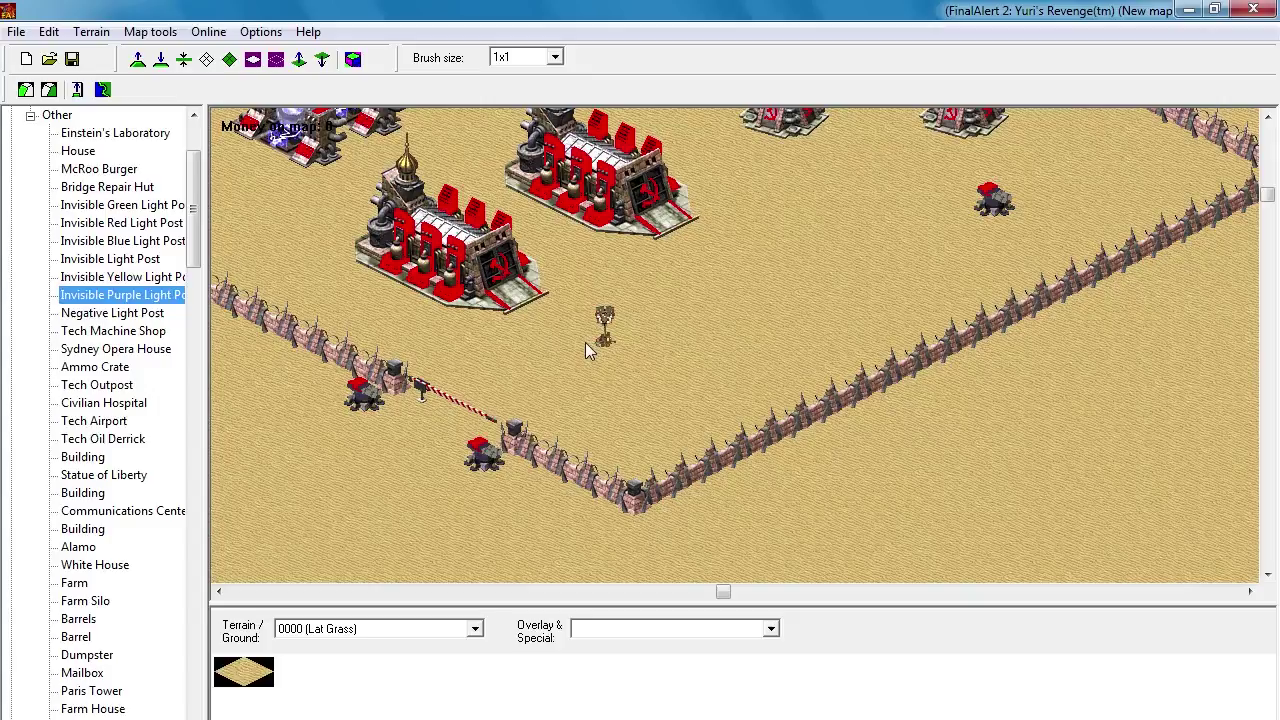
key("Down")
key("Down")
key("Down")
key("Down")
key("Down")
key("Down")
key("Down")
key("Down")
key("Down")
key("Down")
key("Down")
key("Down")
key("Down")
key("Down")
key("Down")
key("Down")
key("Down")
key("Down")
key("Down")
key("Down")
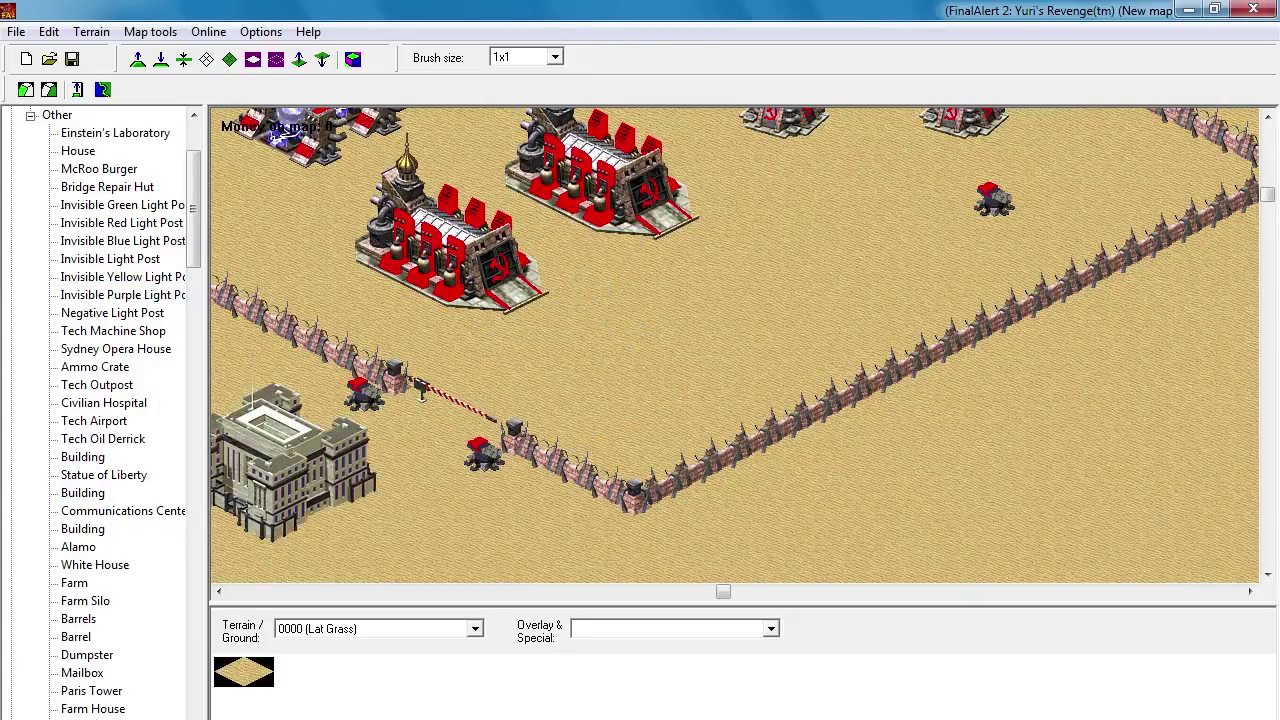
left_click(106, 620)
left_click(514, 476)
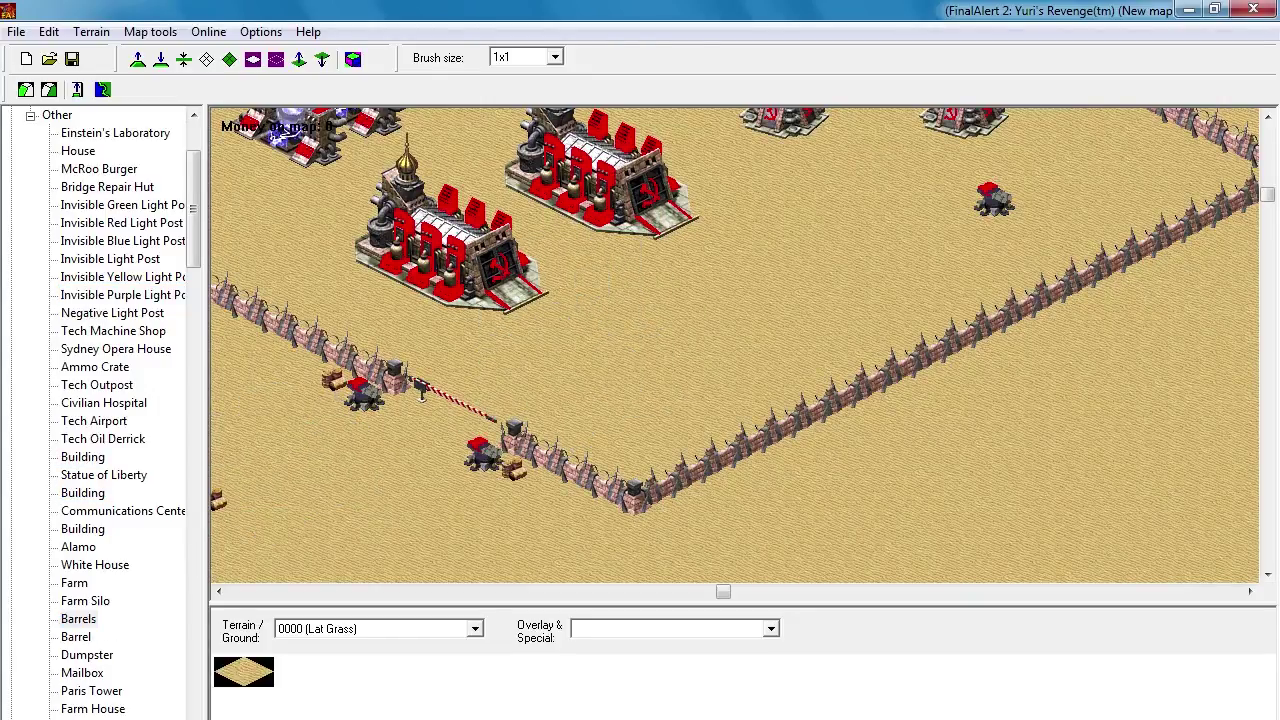
left_click(334, 560)
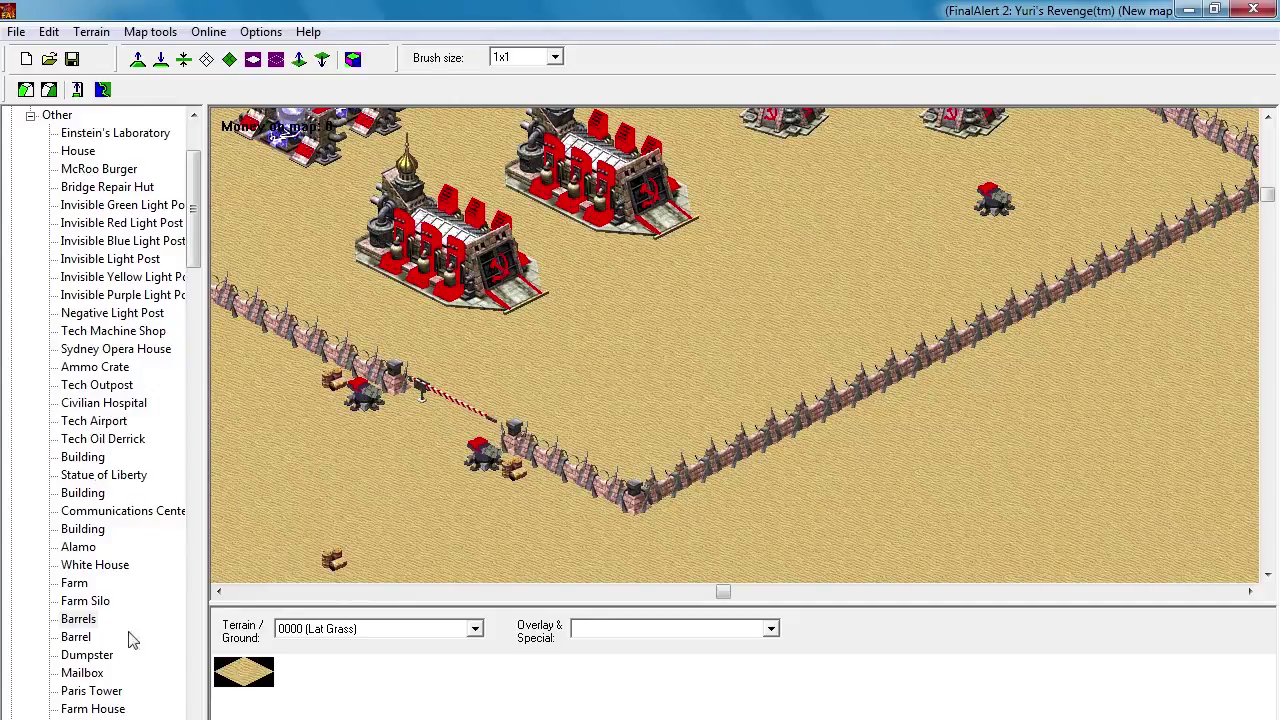
Step: Place single Barrel objects next to the gun turrets at the gate and throughout the Soviet base
left_click_drag(190, 254, 194, 276)
left_click(85, 492)
left_click(486, 480)
left_click_drag(920, 258, 753, 393)
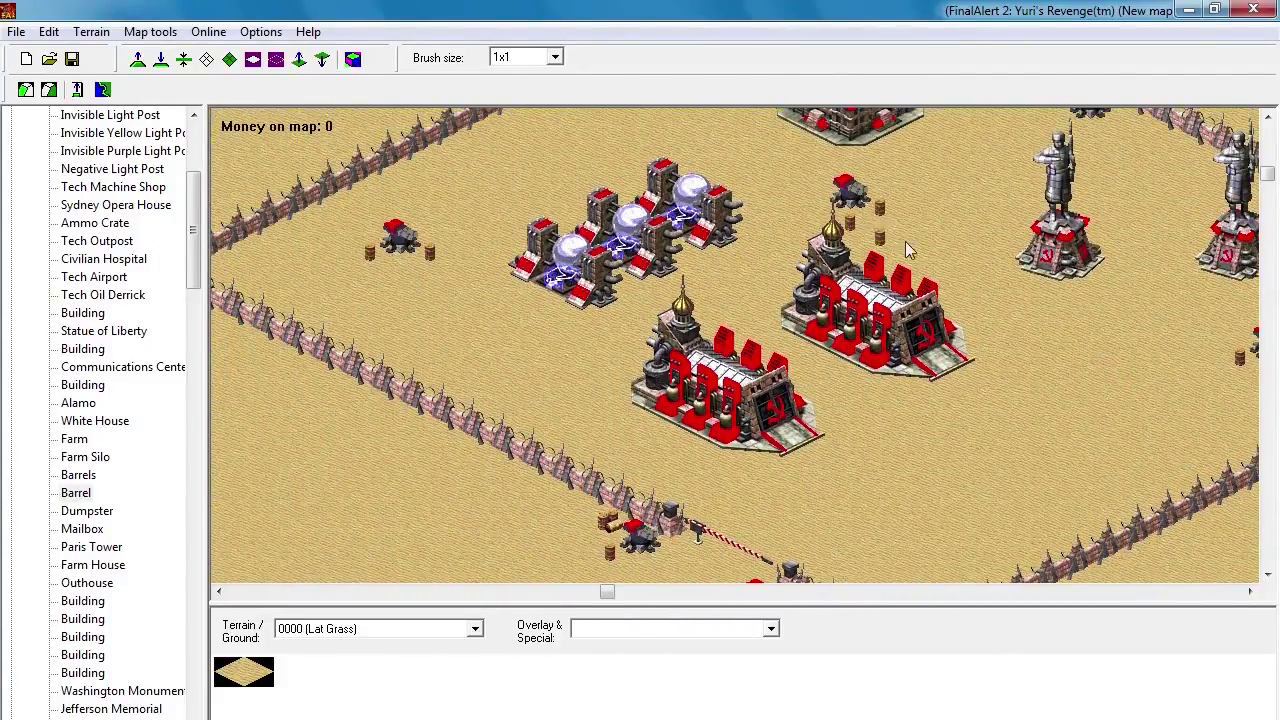
left_click_drag(904, 249, 764, 232)
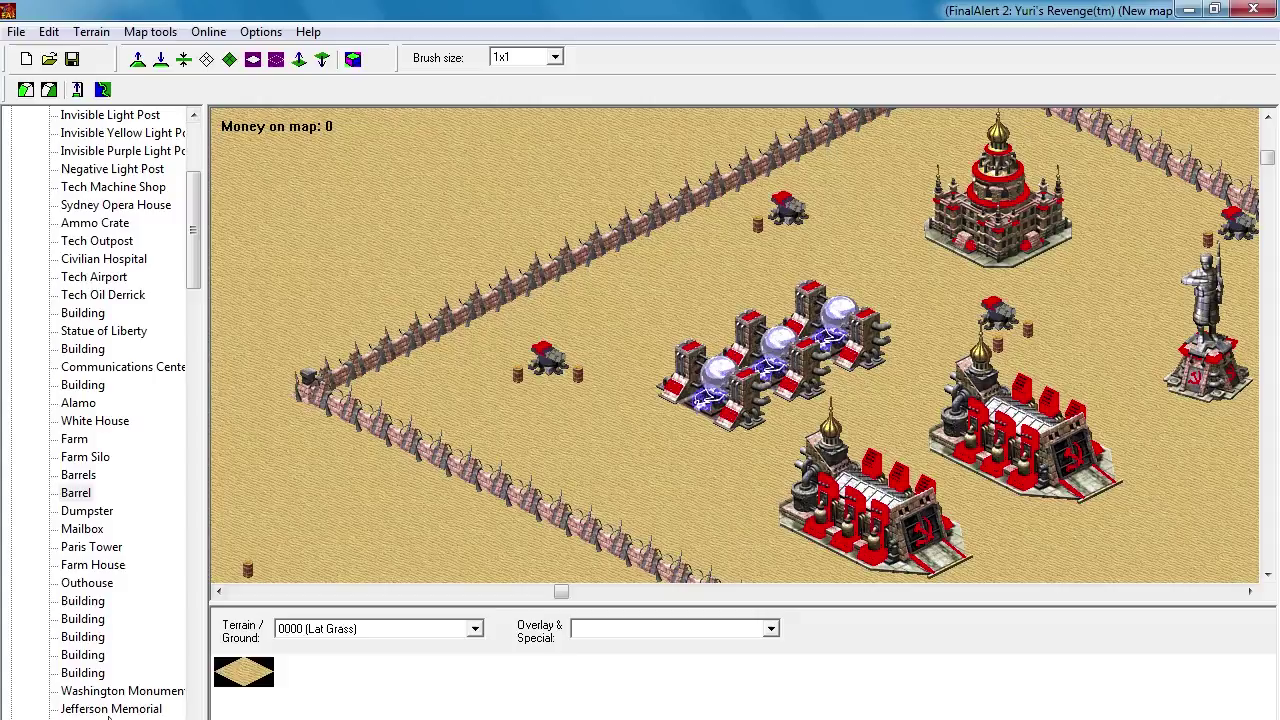
Step: Place Invisible Green Light Posts beside the western turret and the turret along the northwestern wall
scroll(198, 682, "down", 8)
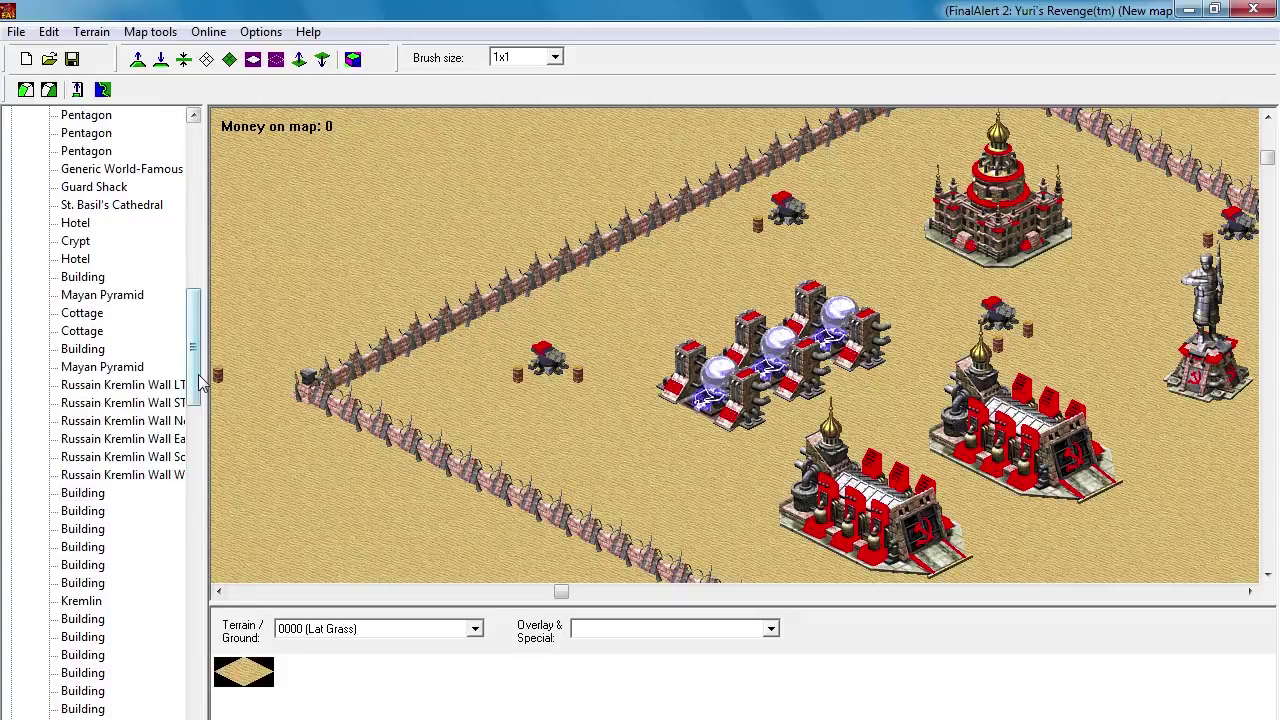
scroll(198, 383, "up", 10)
left_click(123, 384)
left_click(538, 393)
left_click(786, 240)
Step: Examine the Allied base and the empty desert down to the map's southwestern corner
right_click(880, 246)
right_click(994, 229)
right_click(1018, 262)
right_click(983, 241)
right_click(1037, 227)
right_click(1052, 259)
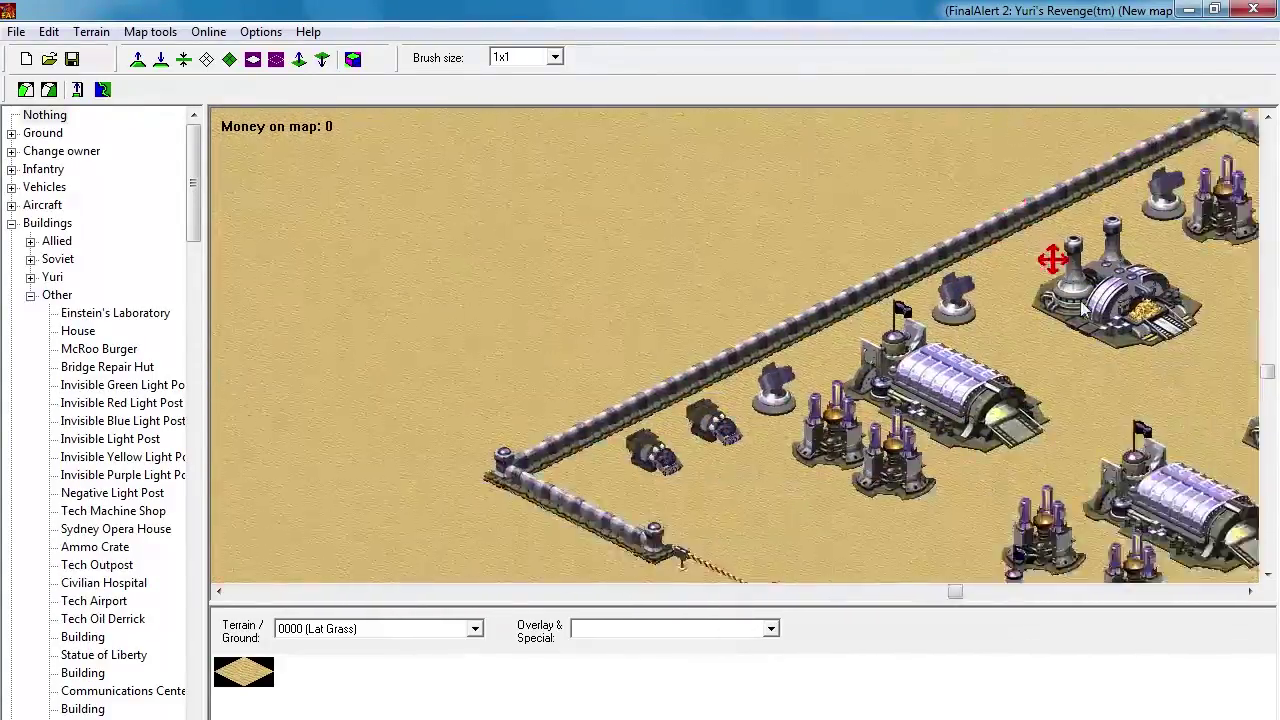
right_click(1034, 249)
right_click(1052, 234)
right_click(909, 251)
right_click(925, 263)
right_click(924, 243)
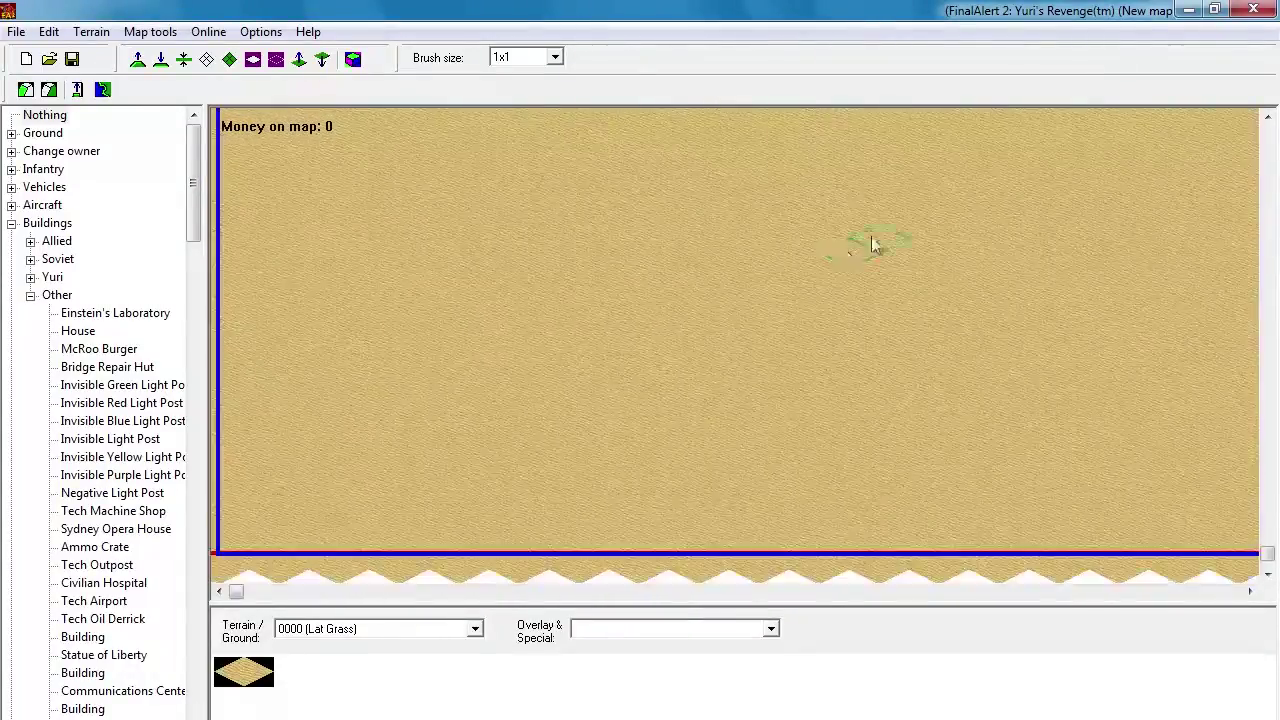
Step: Place a Tanya and a Spy on the empty desert near the map's southwestern corner
left_click(31, 295)
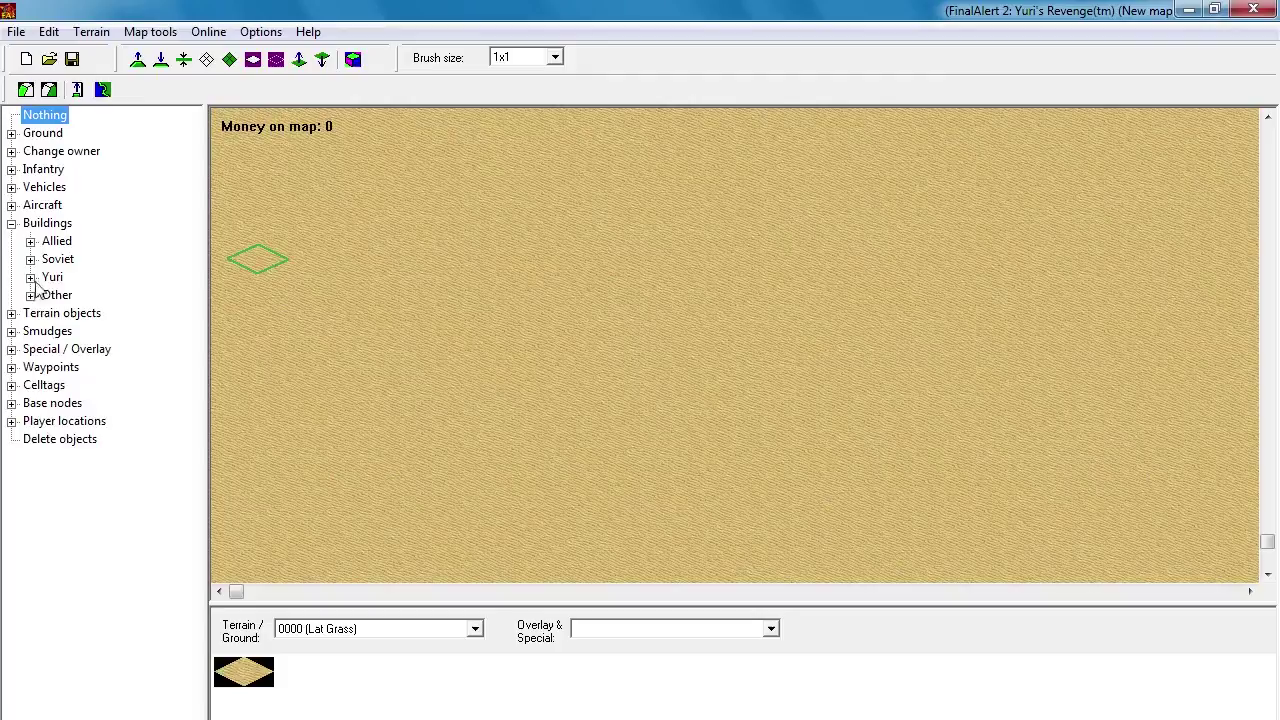
left_click(9, 223)
left_click(9, 170)
left_click(54, 244)
key("t")
key("t")
left_click(536, 364)
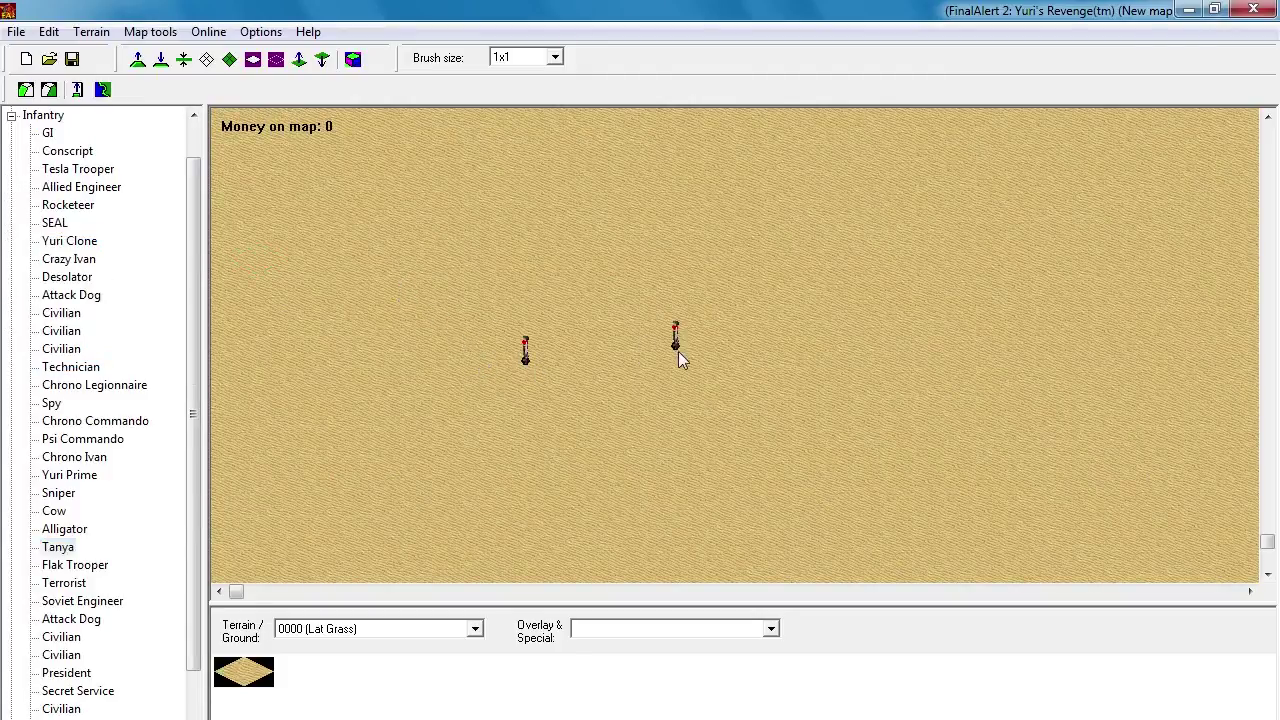
right_click(680, 357)
left_click(52, 457)
left_click(568, 339)
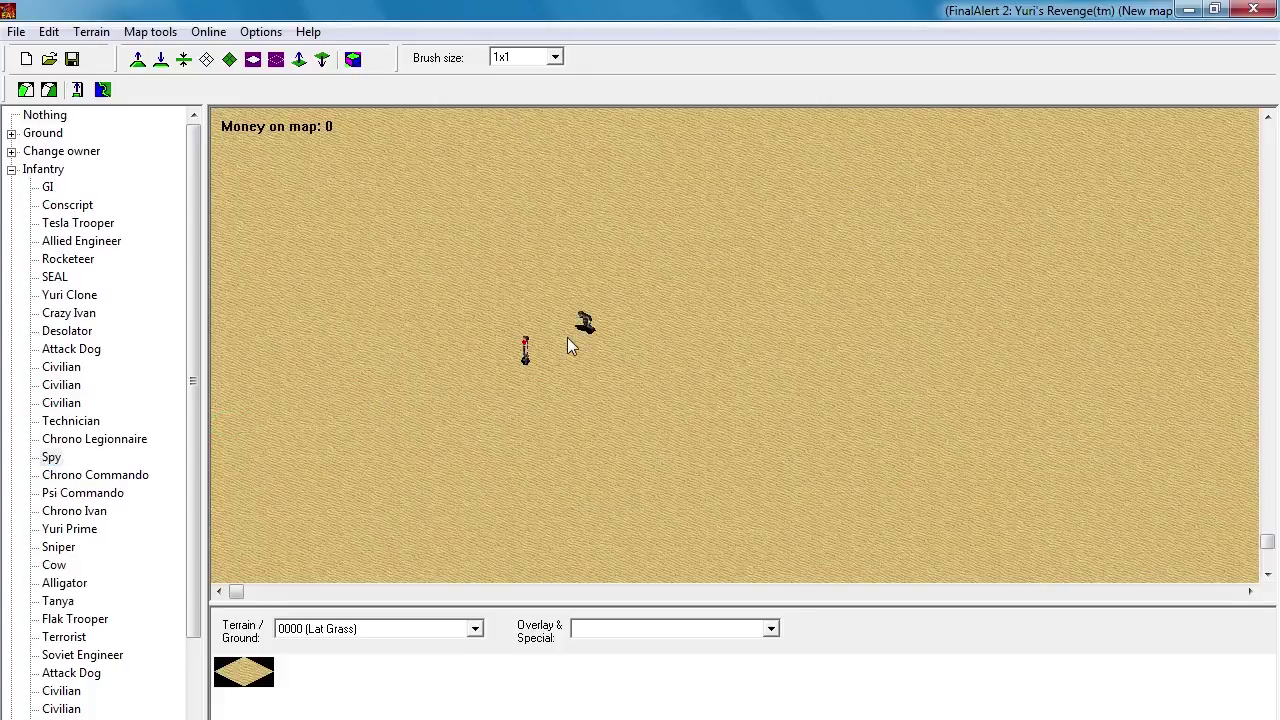
Step: Place three GIs grouped just west of Tanya
left_click(47, 187)
left_click(440, 390)
right_click(438, 392)
Step: Change the owner of the GIs, Tanya and the Spy to America House
left_click(11, 170)
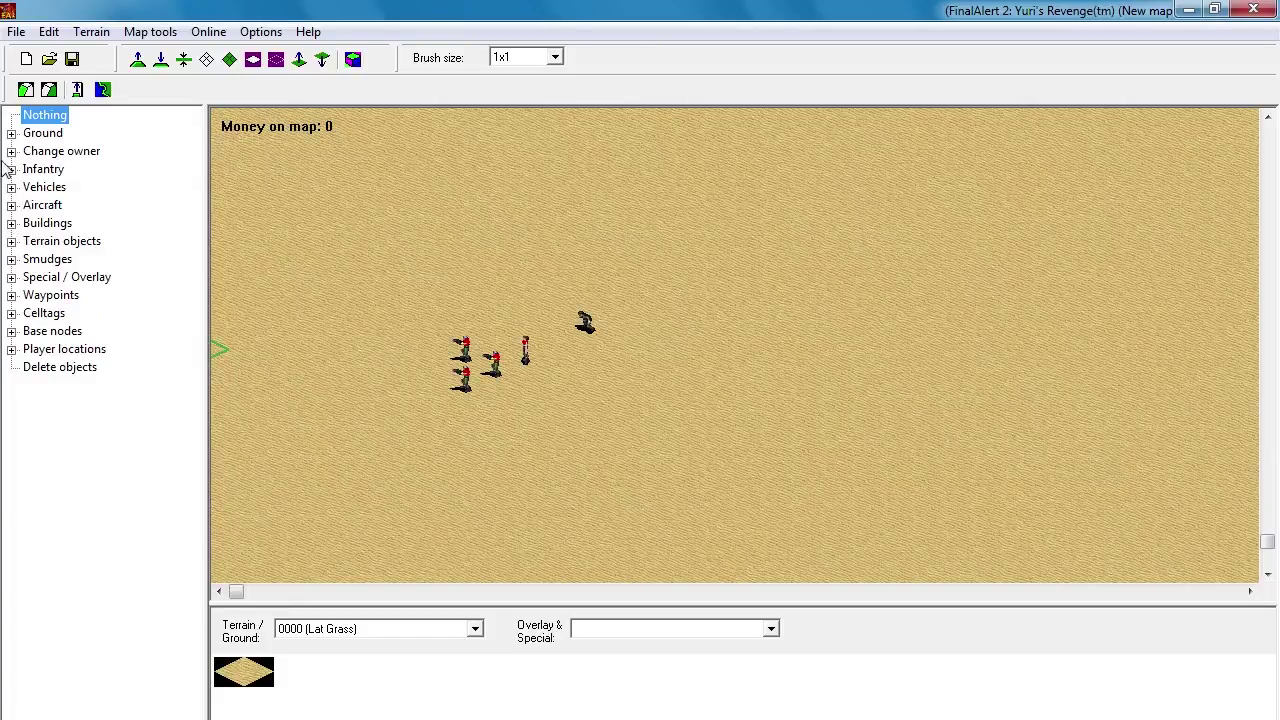
left_click(11, 151)
left_click(82, 169)
left_click_drag(410, 362, 528, 368)
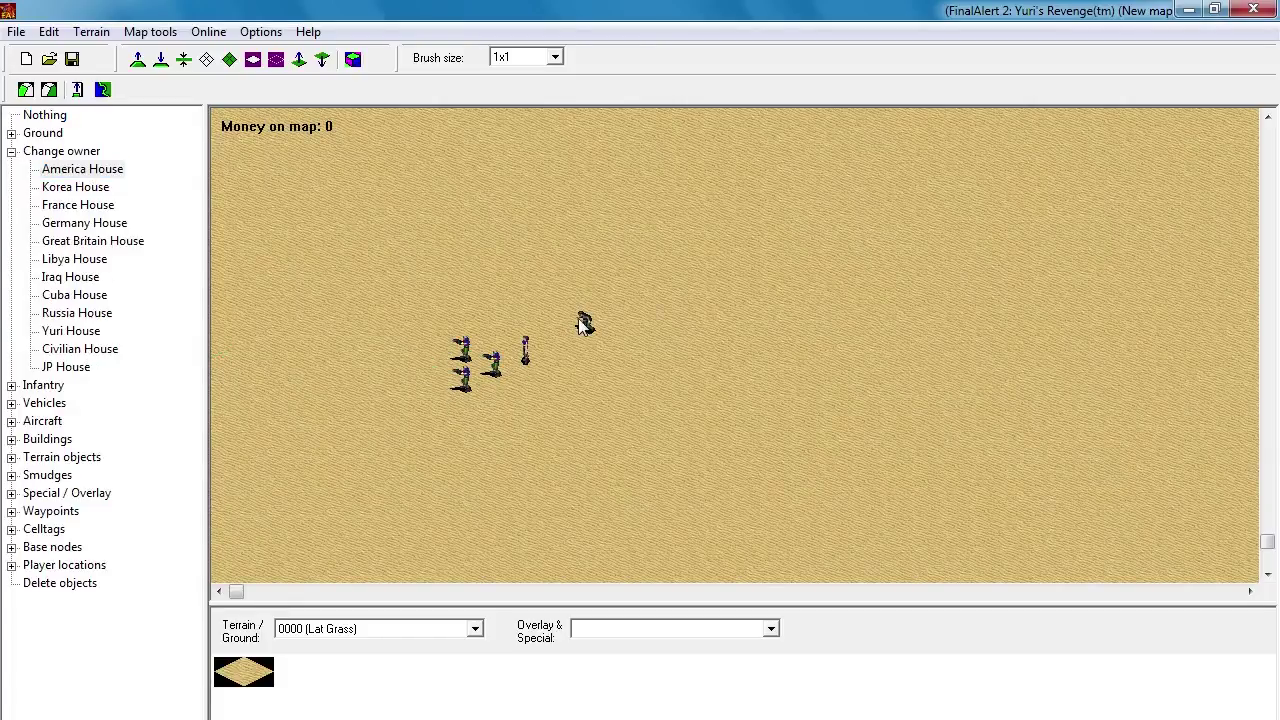
left_click(11, 151)
left_click(44, 115)
left_click_drag(686, 281, 858, 258)
left_click_drag(849, 291, 847, 232)
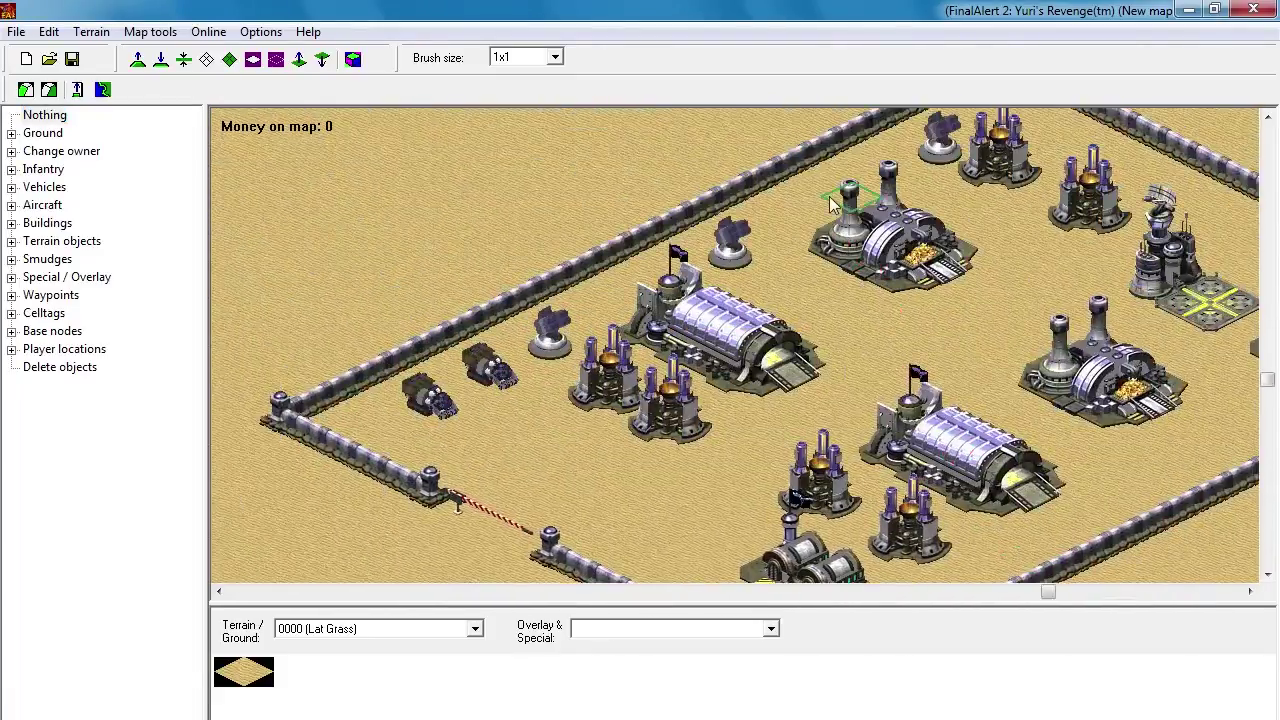
left_click(260, 32)
mouse_move(306, 31)
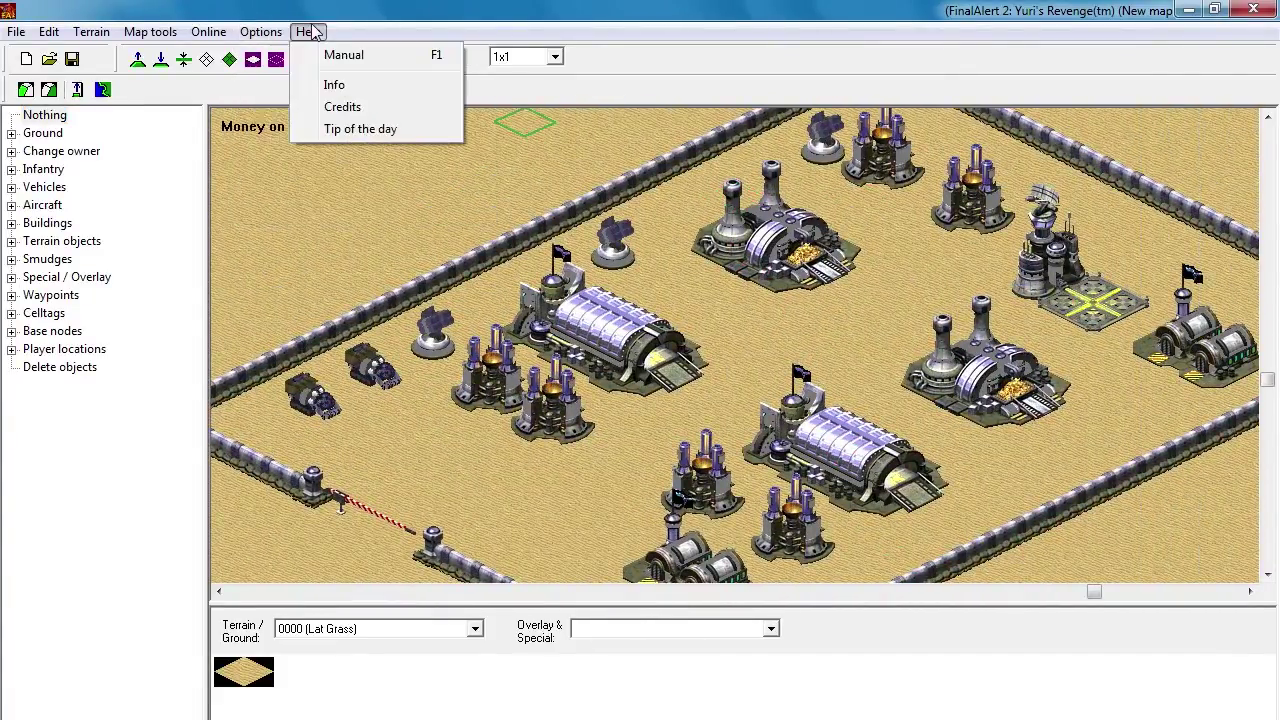
Step: Look up the Singleplayer Map Tutorial in the editor's manual, copy the file name ALL01UMD.MAP, and return to the map editor
left_click(360, 55)
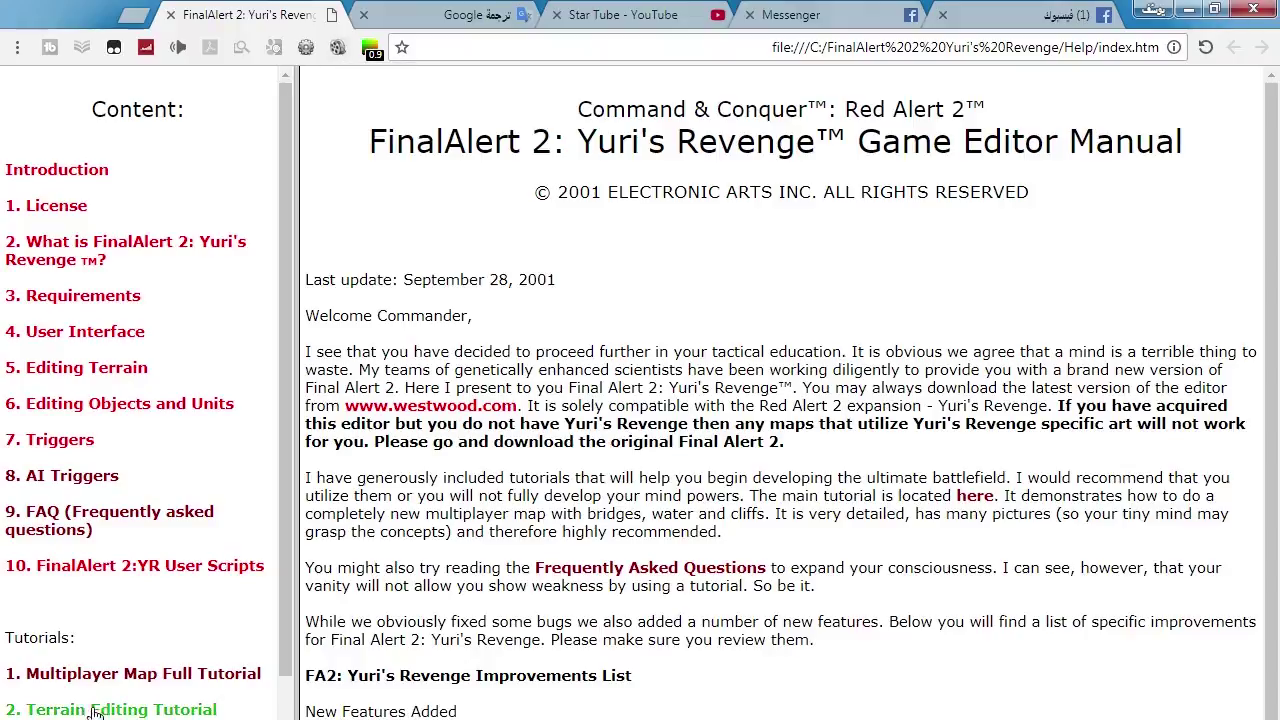
scroll(195, 680, "down", 4)
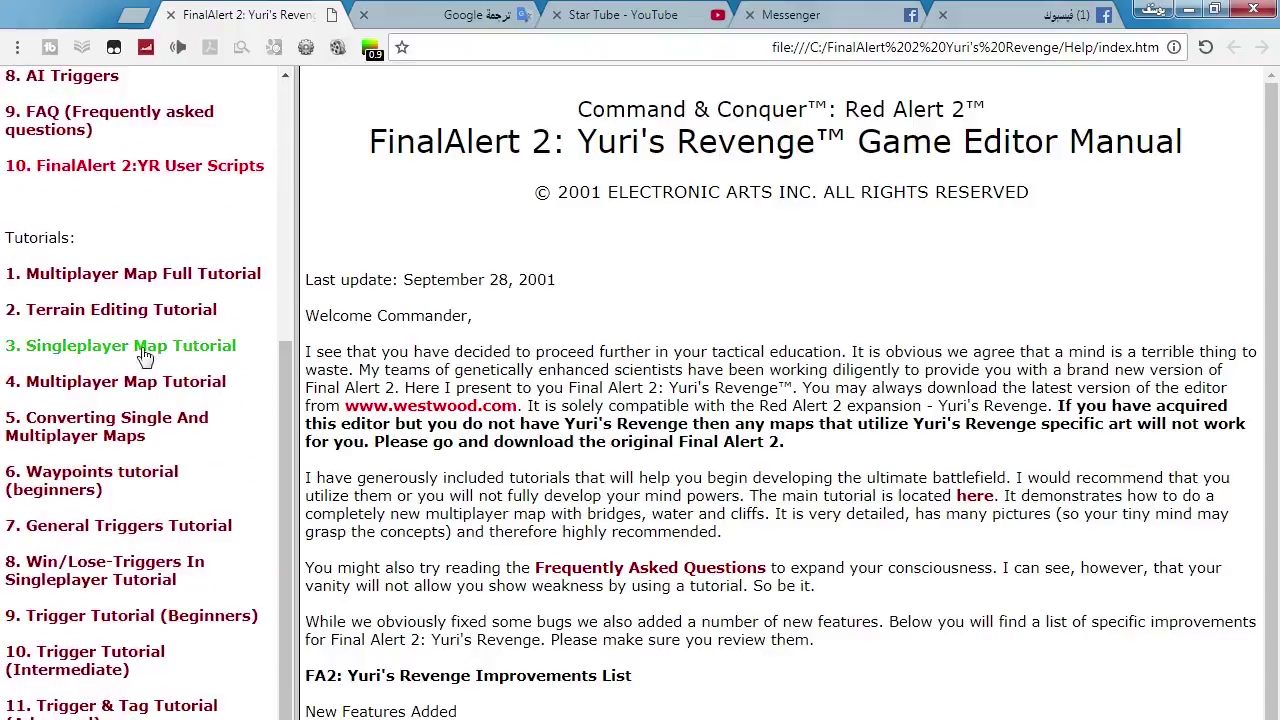
left_click(145, 350)
left_click_drag(888, 441, 811, 443)
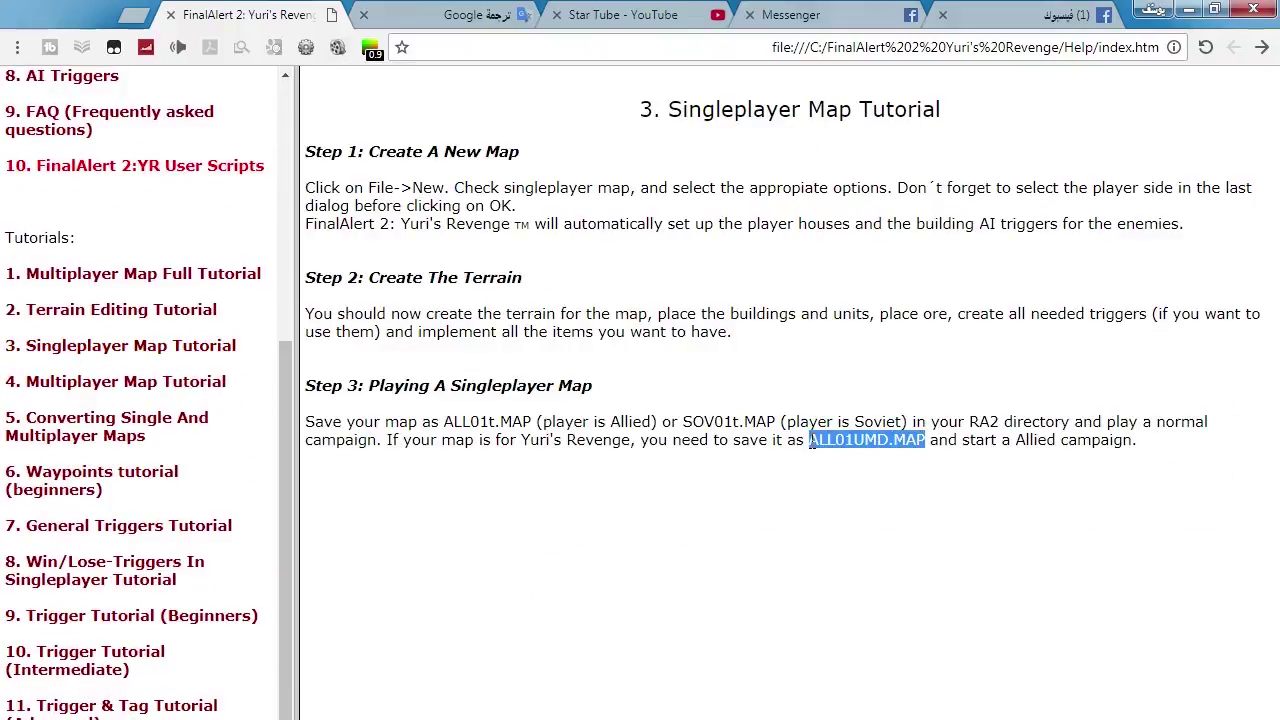
right_click(889, 447)
left_click(840, 463)
left_click(1186, 10)
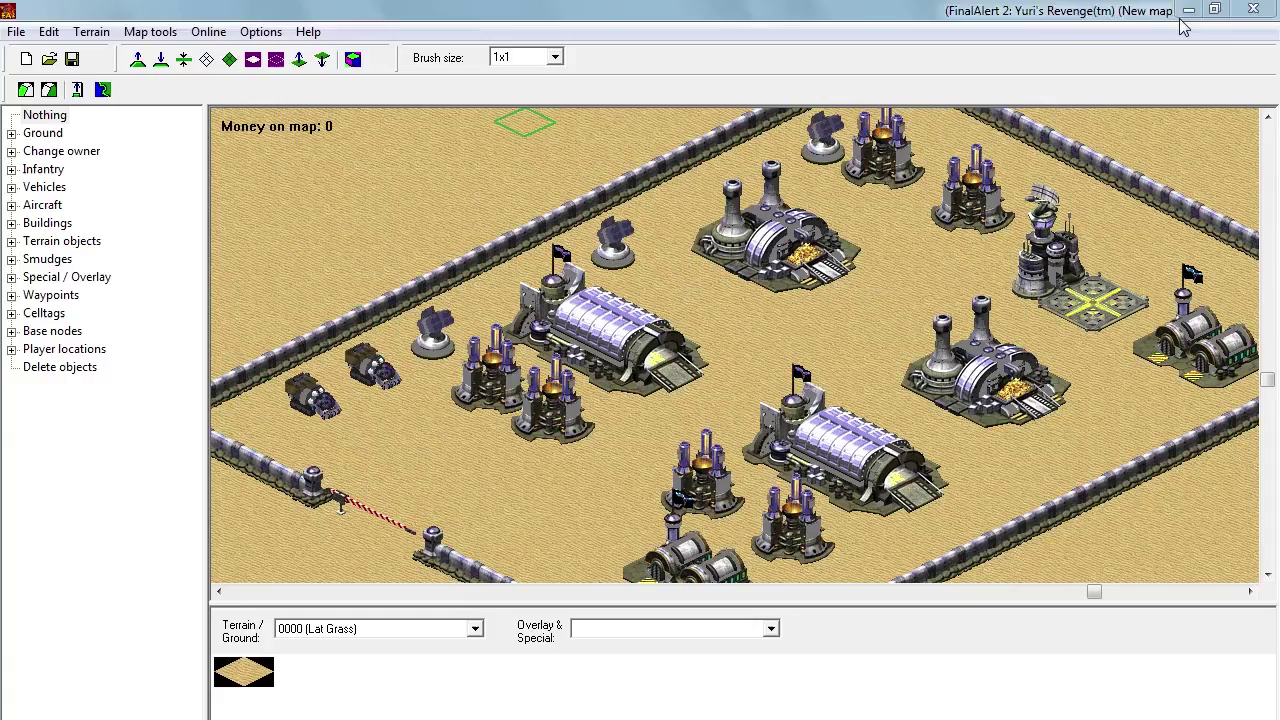
Step: Start saving the map and enter ALL01UMD.MAP as its file name
left_click(71, 58)
left_click(782, 588)
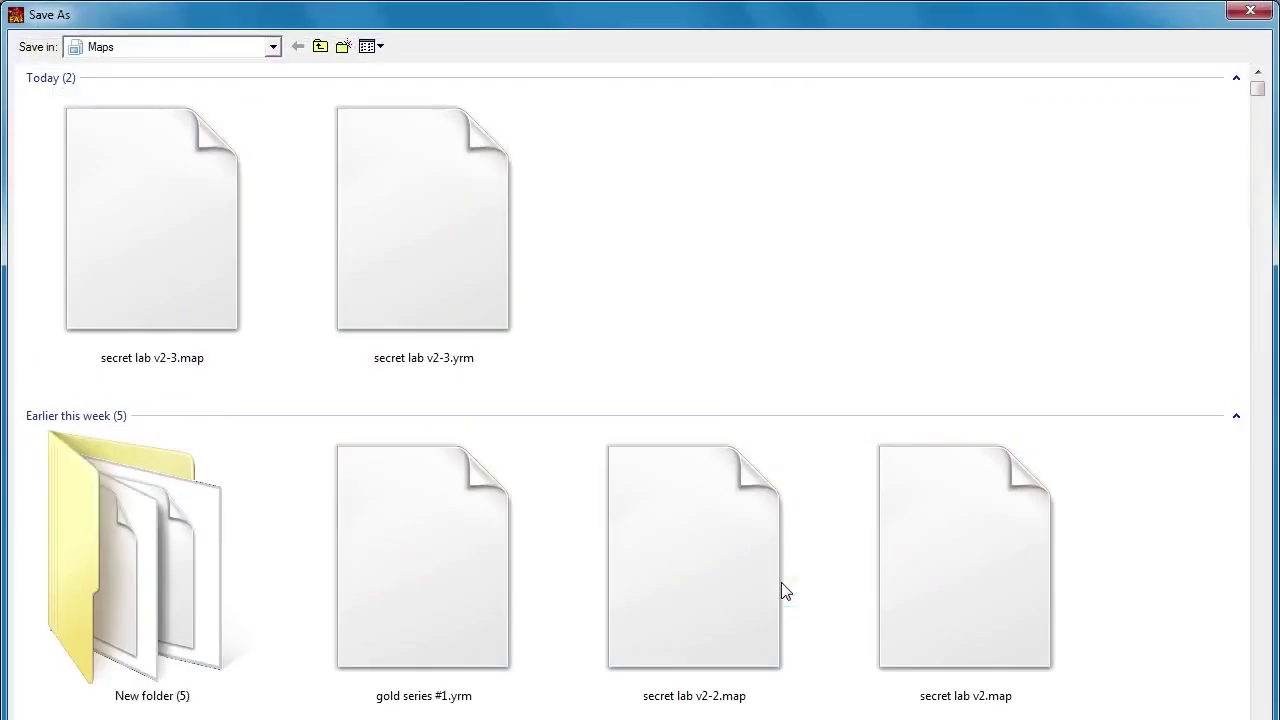
double_click(732, 21)
key("ctrl+v")
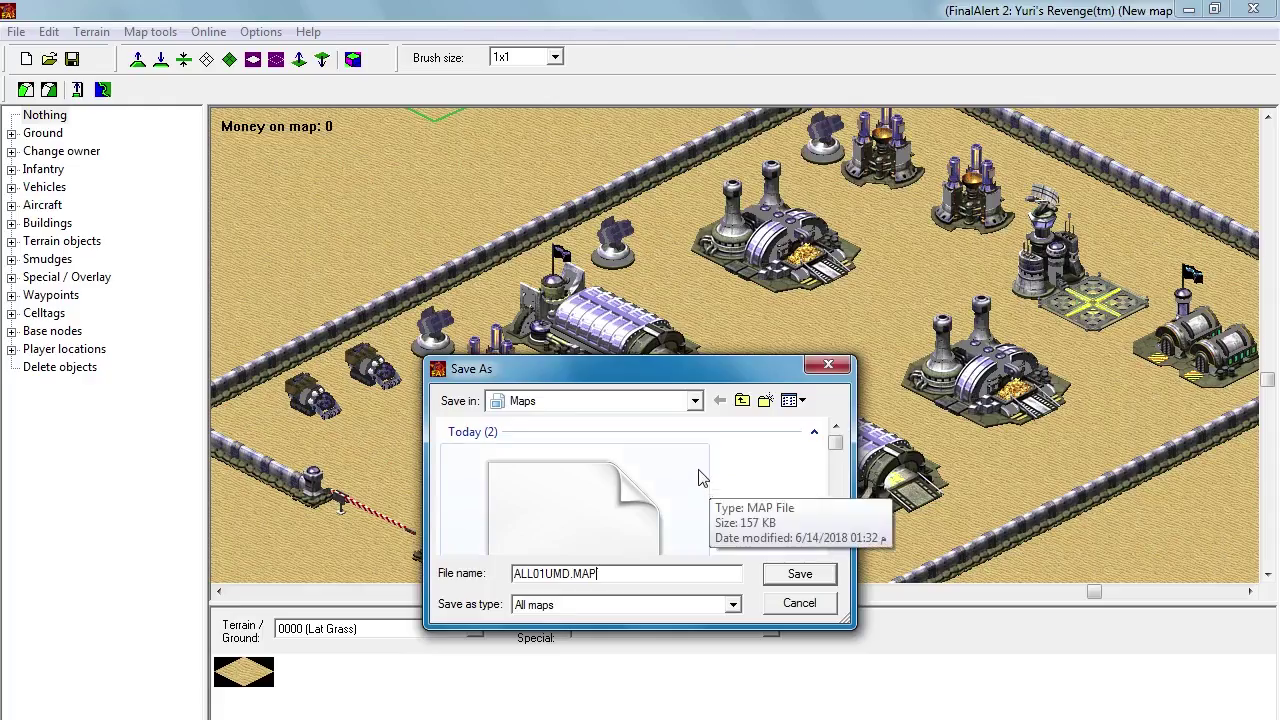
Step: Create a folder named "Mission map tutorial" inside the Maps folder and save the map in it
left_click(765, 400)
left_click(776, 459)
left_click_drag(847, 621, 925, 719)
left_click(585, 688)
type("Miss")
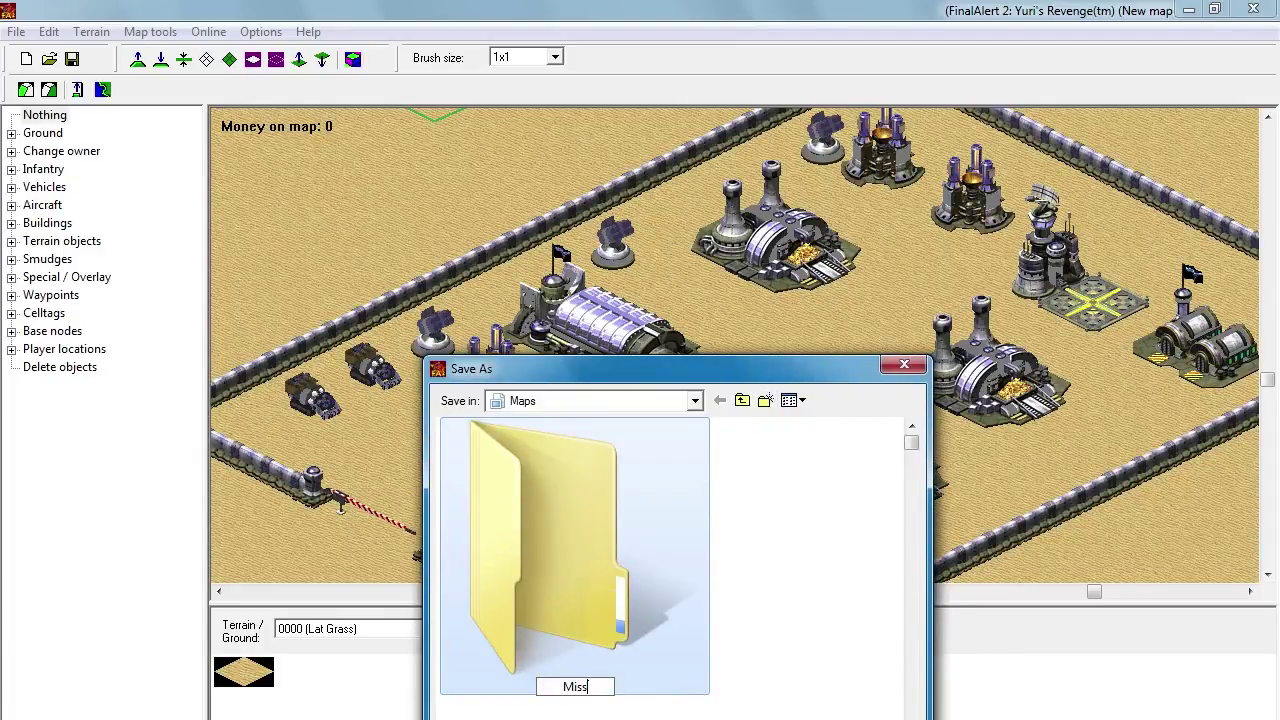
type("ion map")
key("Return")
type("tutorial")
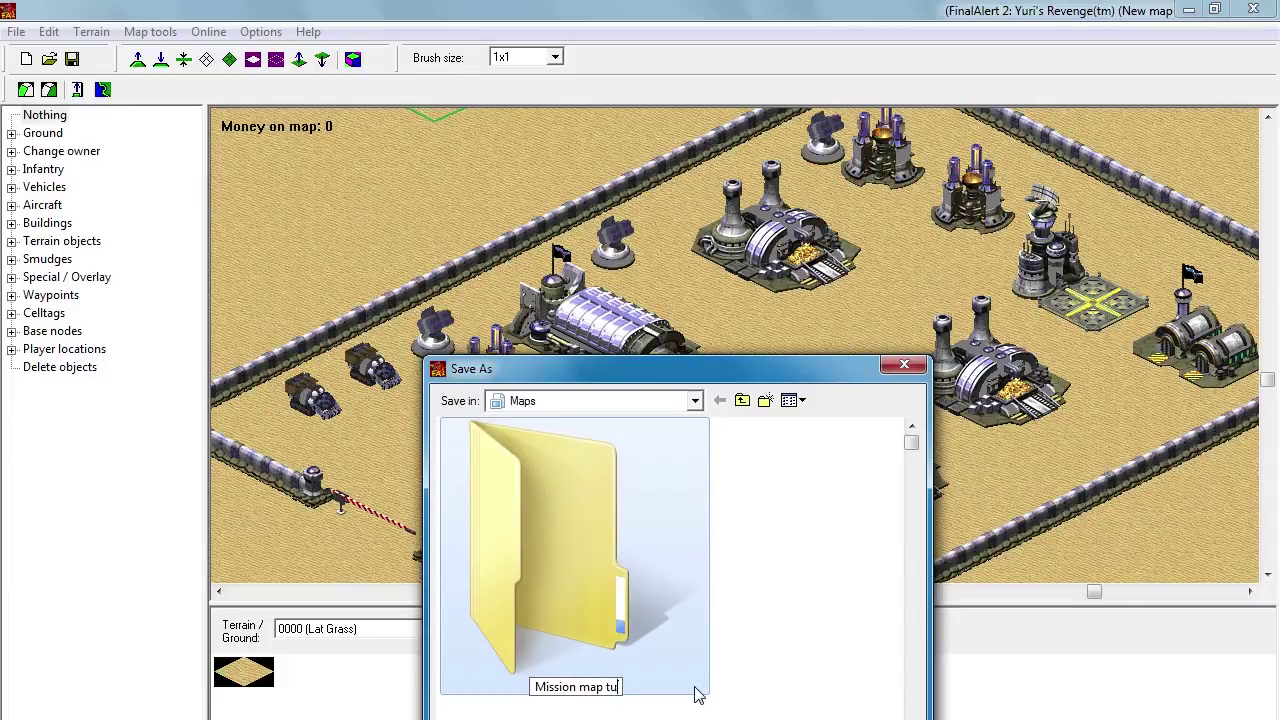
key("Return")
double_click(696, 689)
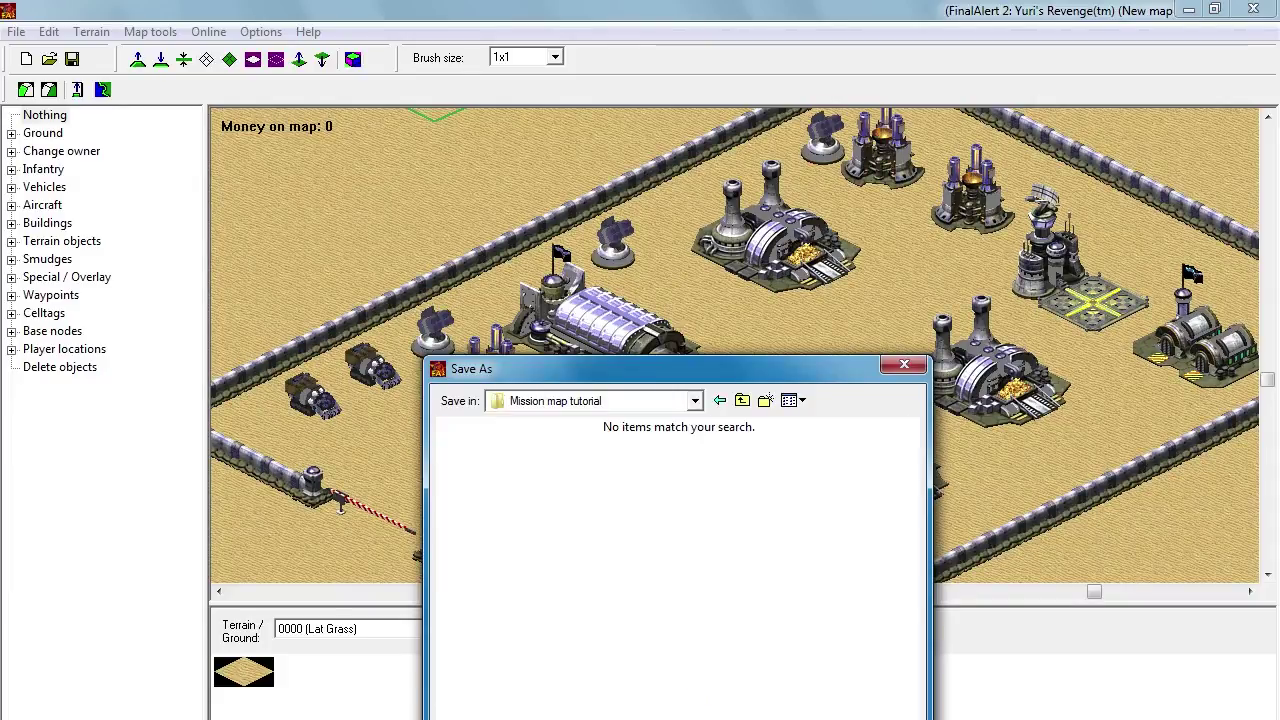
key("Return")
left_click(676, 631)
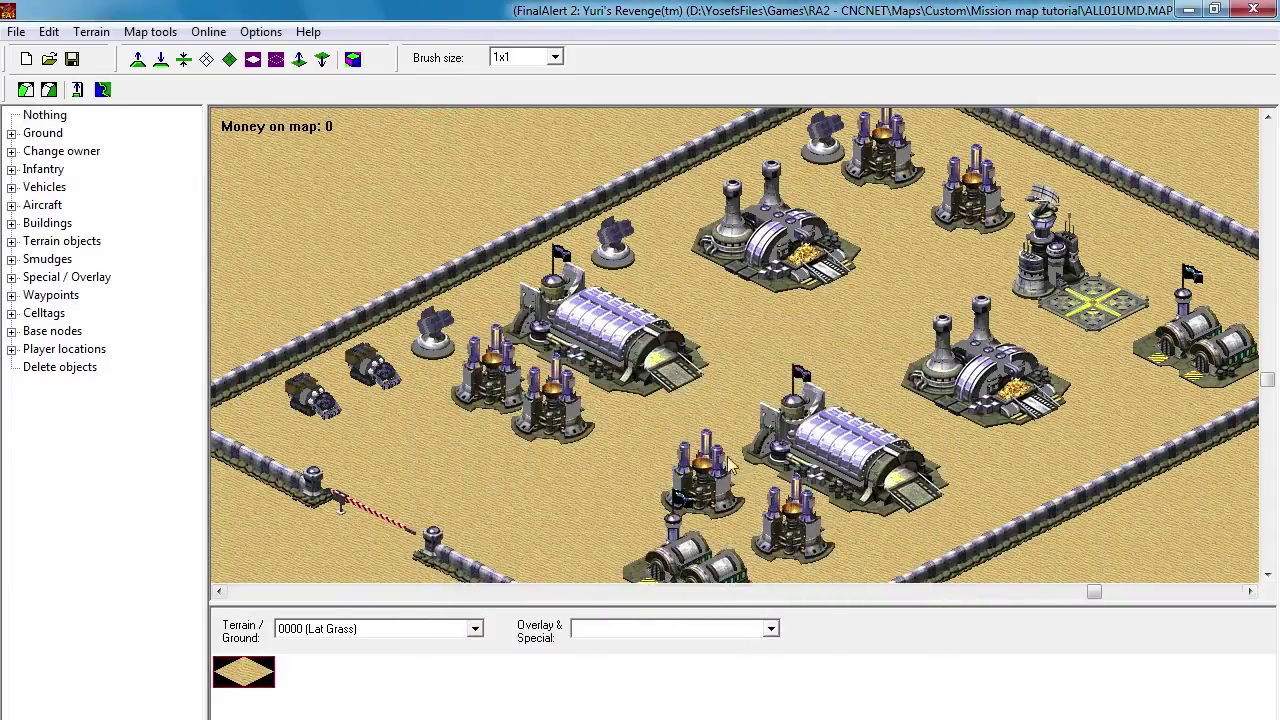
Step: Check the mission plan in the Notepad notes, highlighting the "Make Patrol" item, and return to the map editor
left_click_drag(663, 411, 613, 356)
left_click_drag(603, 446, 662, 321)
key("alt+Tab")
left_click_drag(306, 424, 154, 425)
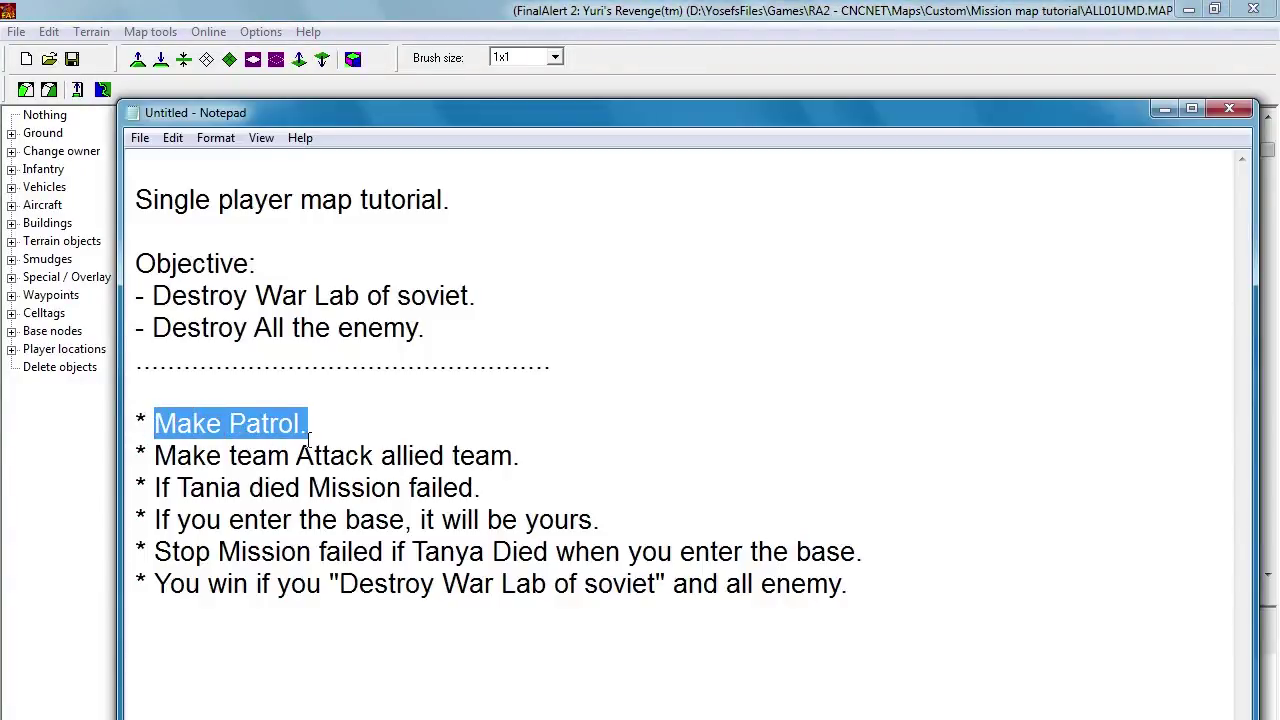
left_click(1165, 108)
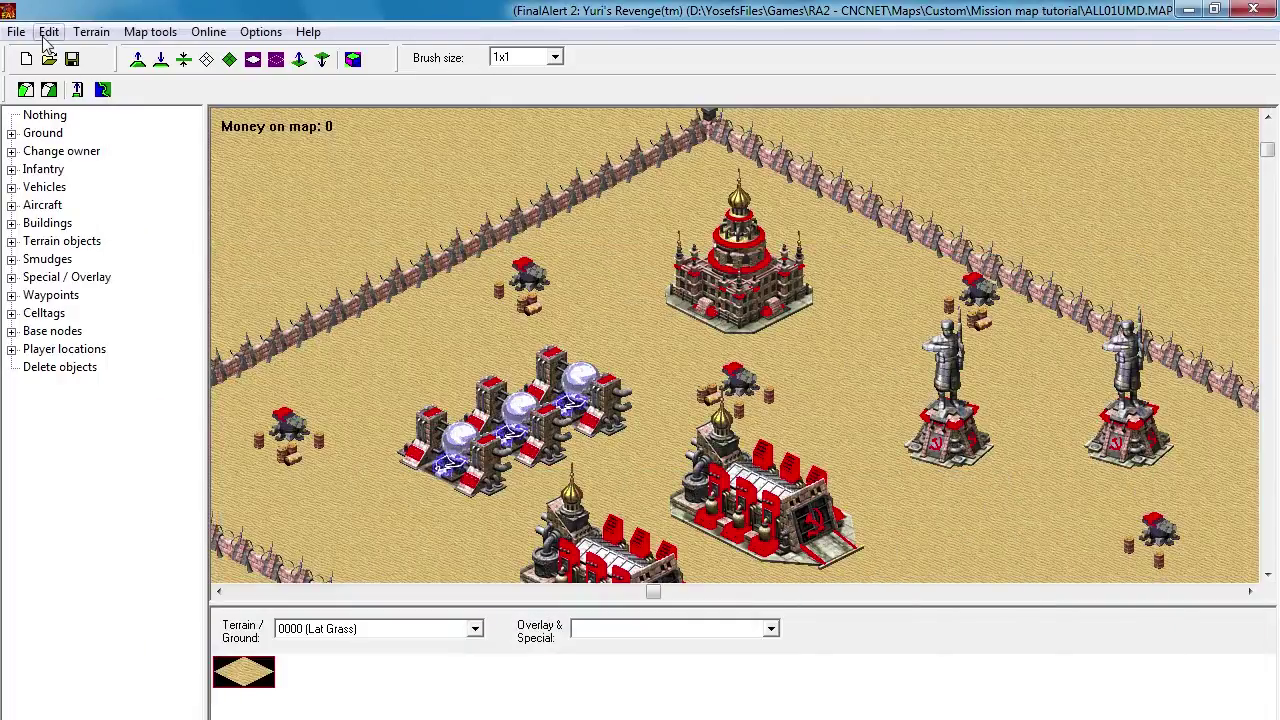
Step: Create a new task force and add 6 Conscripts to it
left_click(48, 31)
left_click(95, 470)
left_click_drag(290, 24, 688, 163)
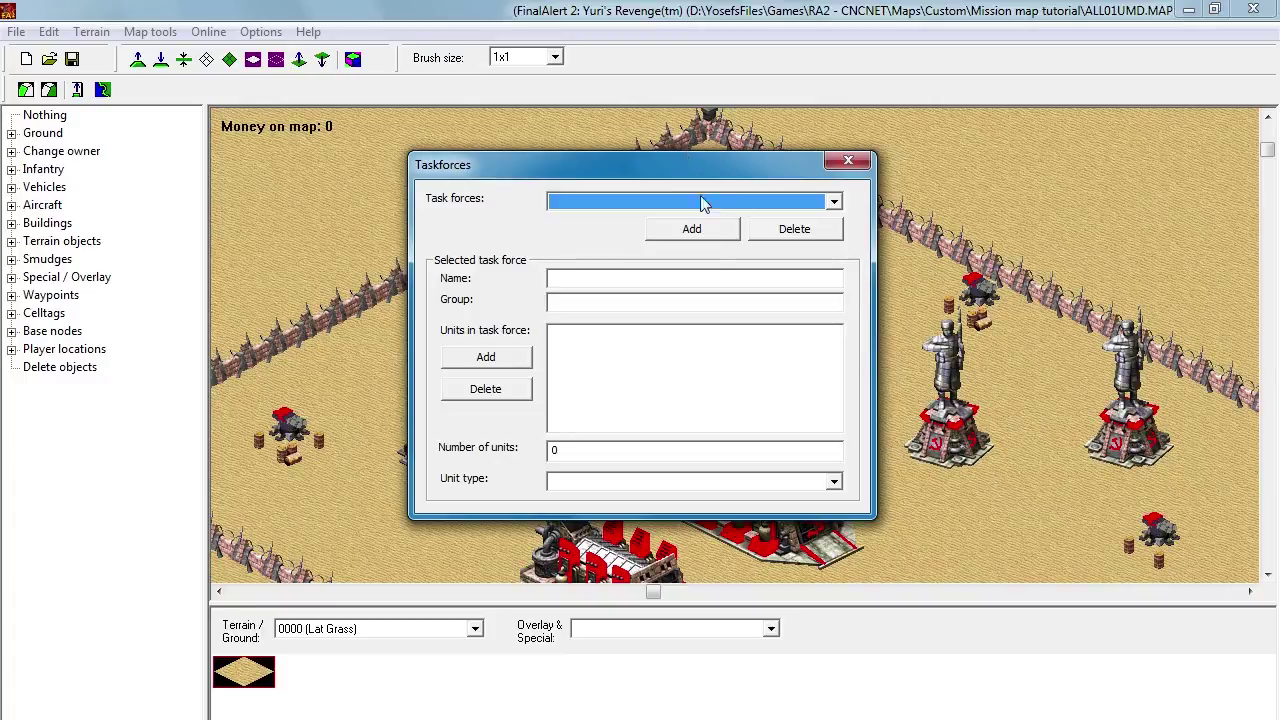
left_click(711, 235)
left_click(486, 357)
left_click(630, 480)
left_click(630, 476)
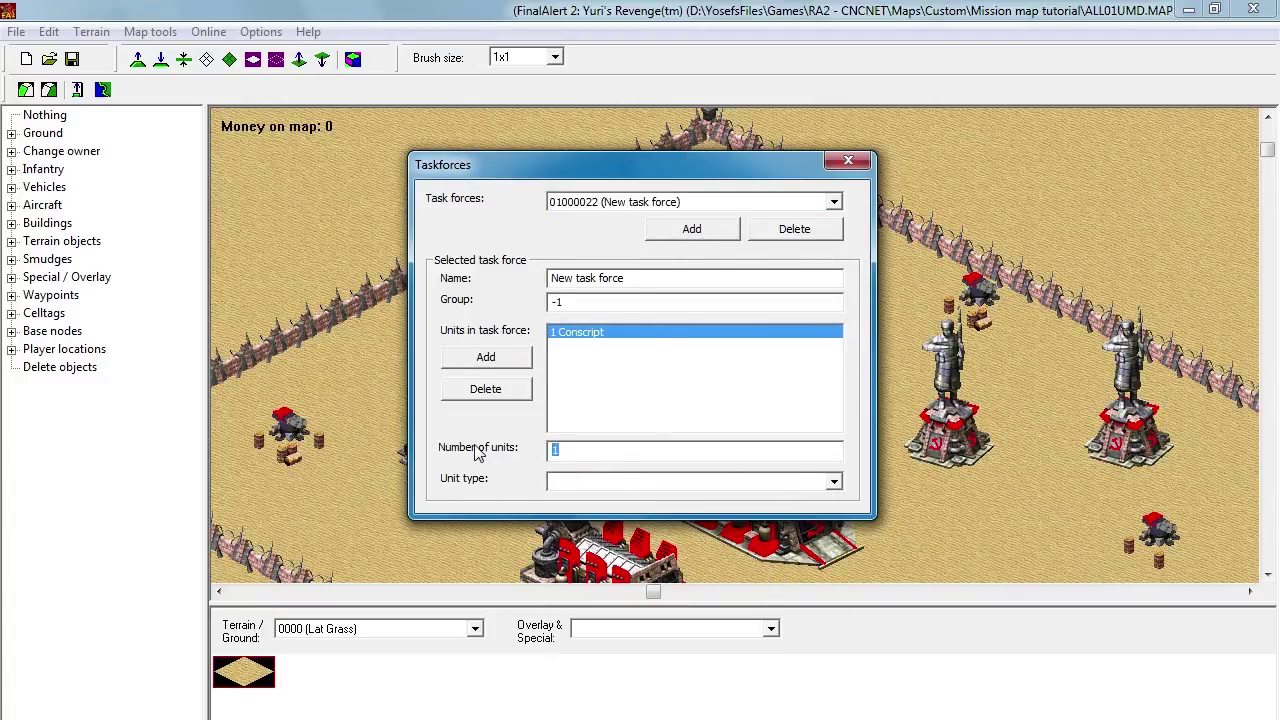
Step: Add 2 Flak Troopers to the new task force
left_click(486, 362)
left_click(836, 481)
type("T")
left_click(836, 482)
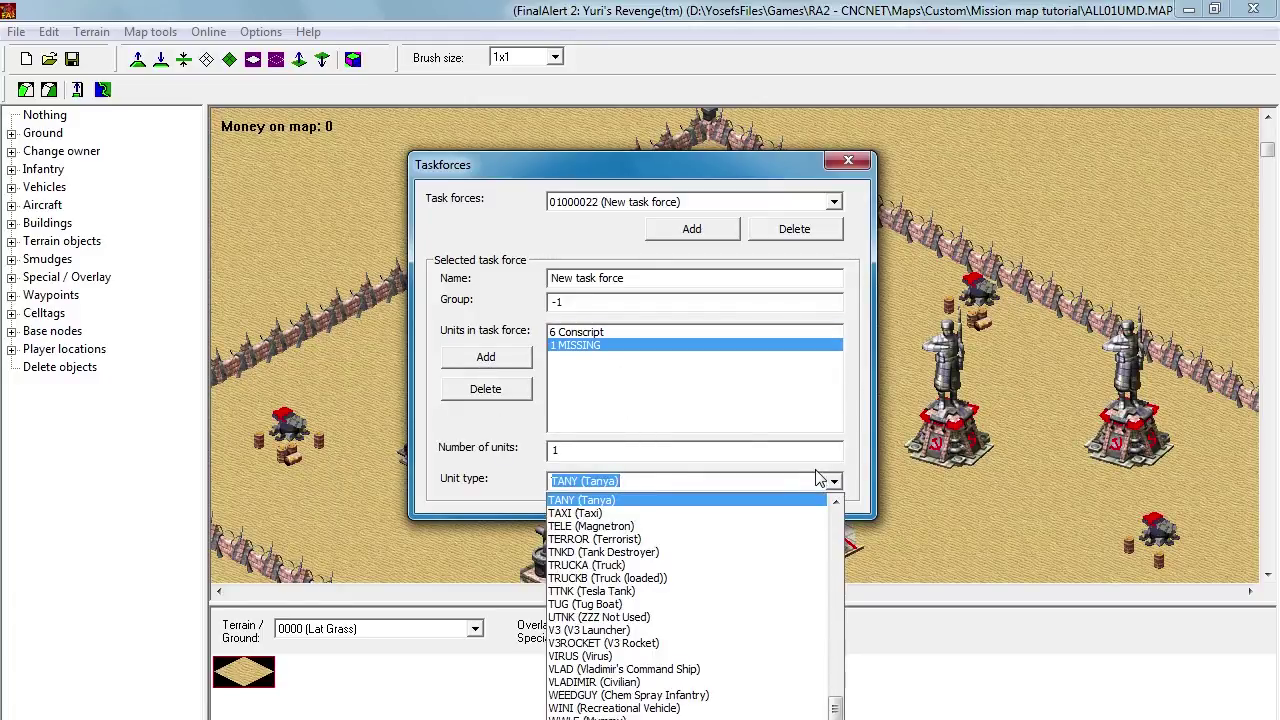
scroll(736, 550, "up", 15)
left_click(736, 493)
type("2")
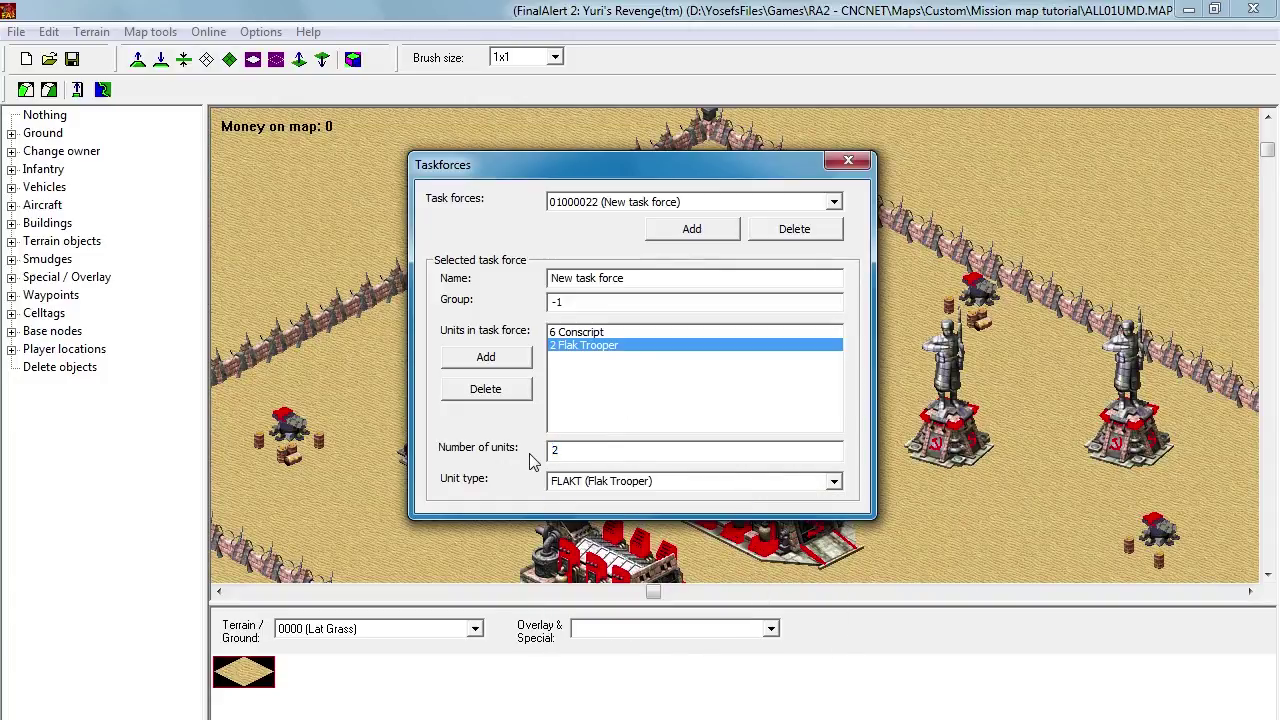
Step: Add 1 Attack Dog to the new task force
left_click(515, 360)
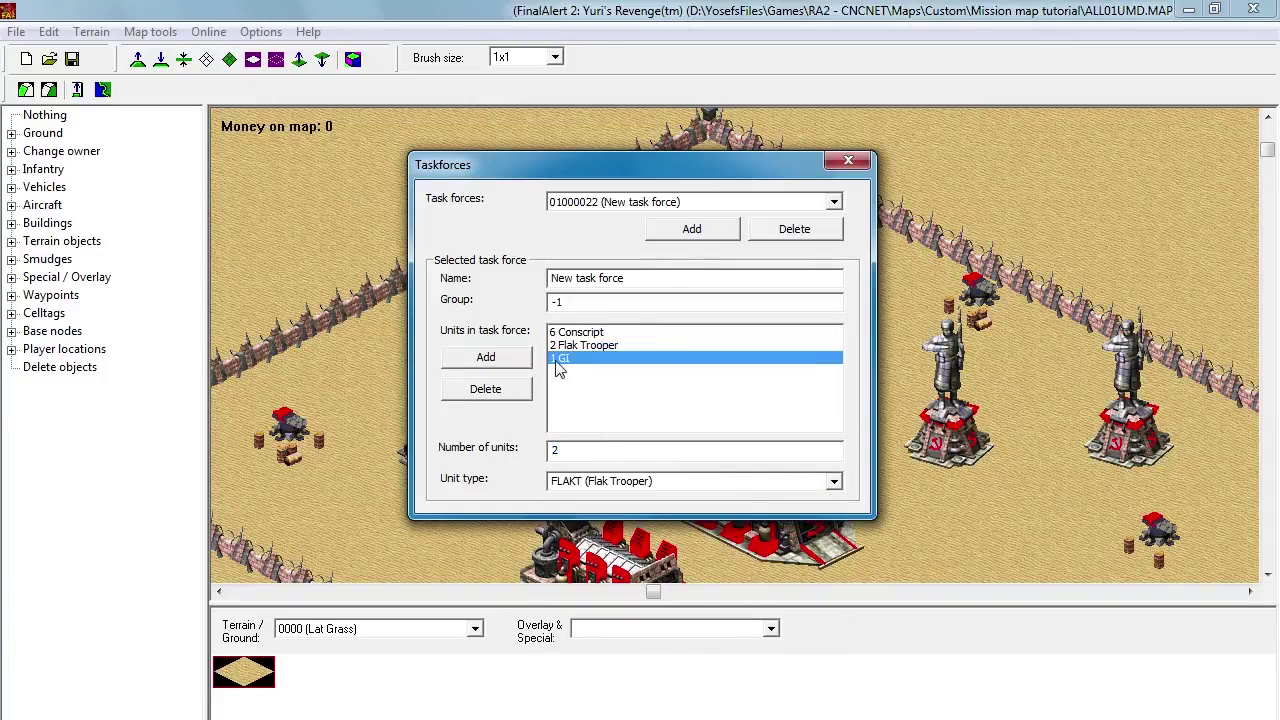
type("D")
left_click(833, 482)
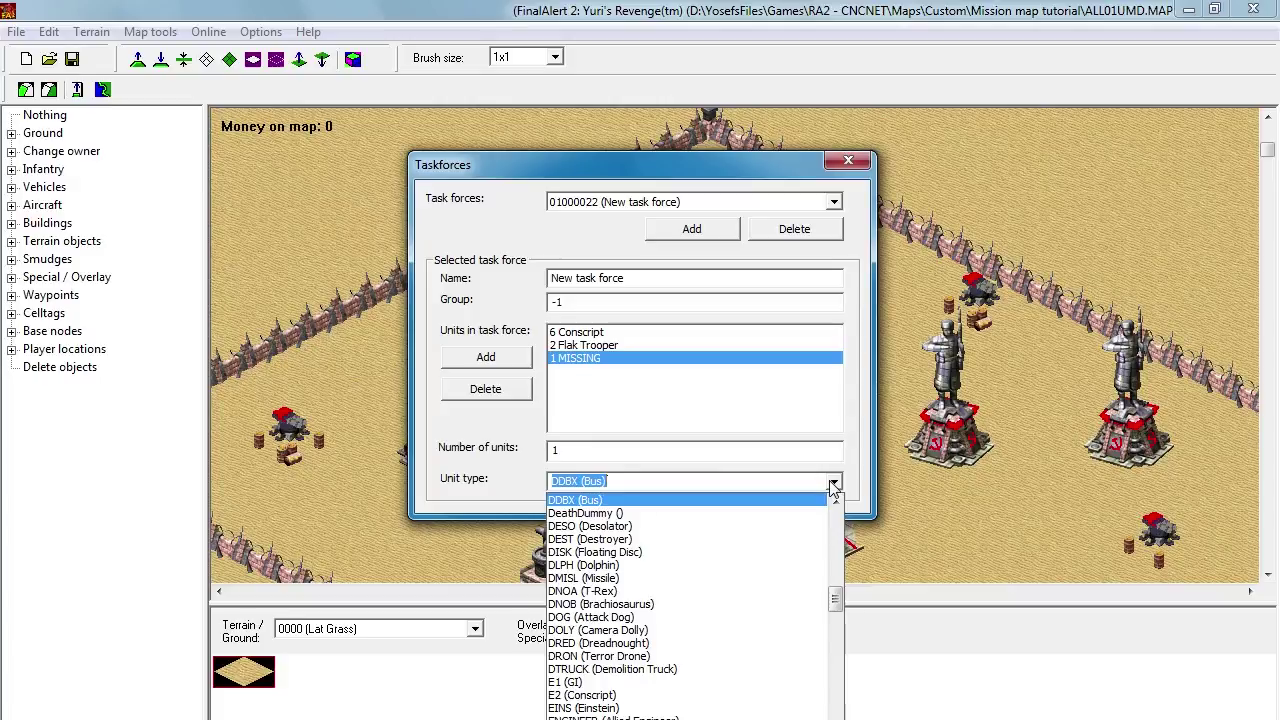
left_click(706, 619)
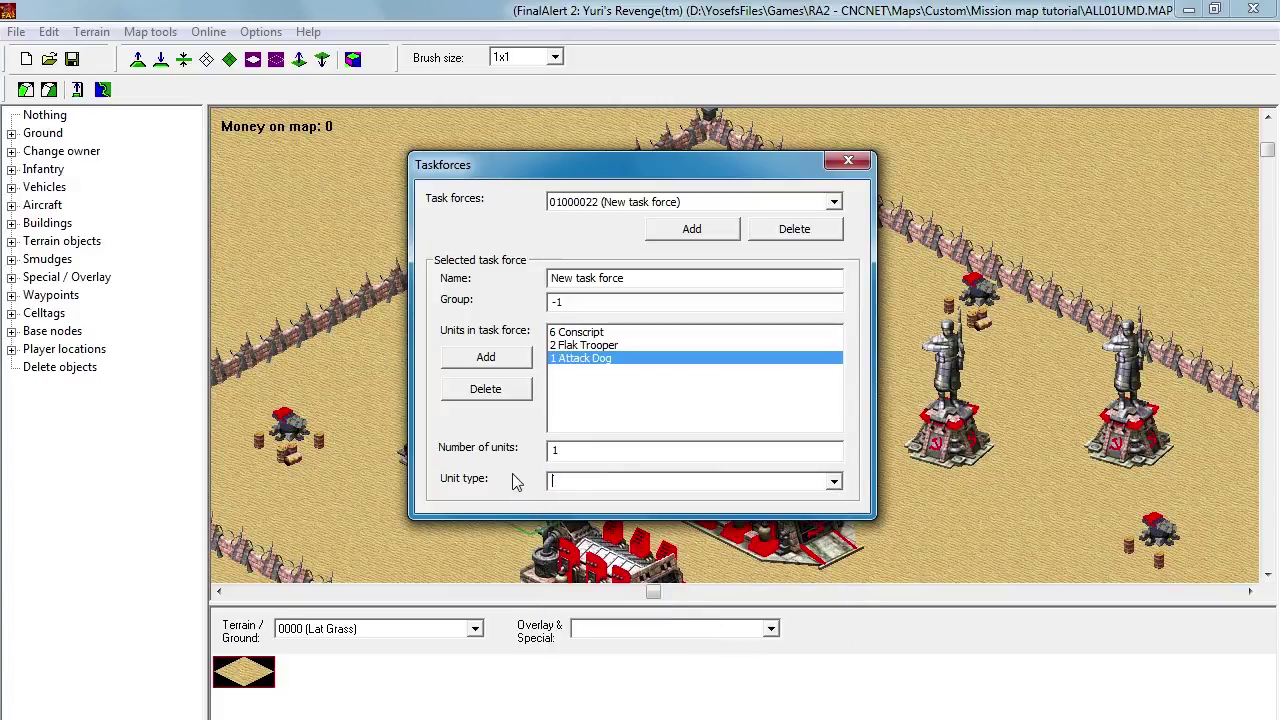
Step: Rename the task force as "Patrol team" and close the task force editor
left_click_drag(636, 278, 477, 283)
type("Patrol team")
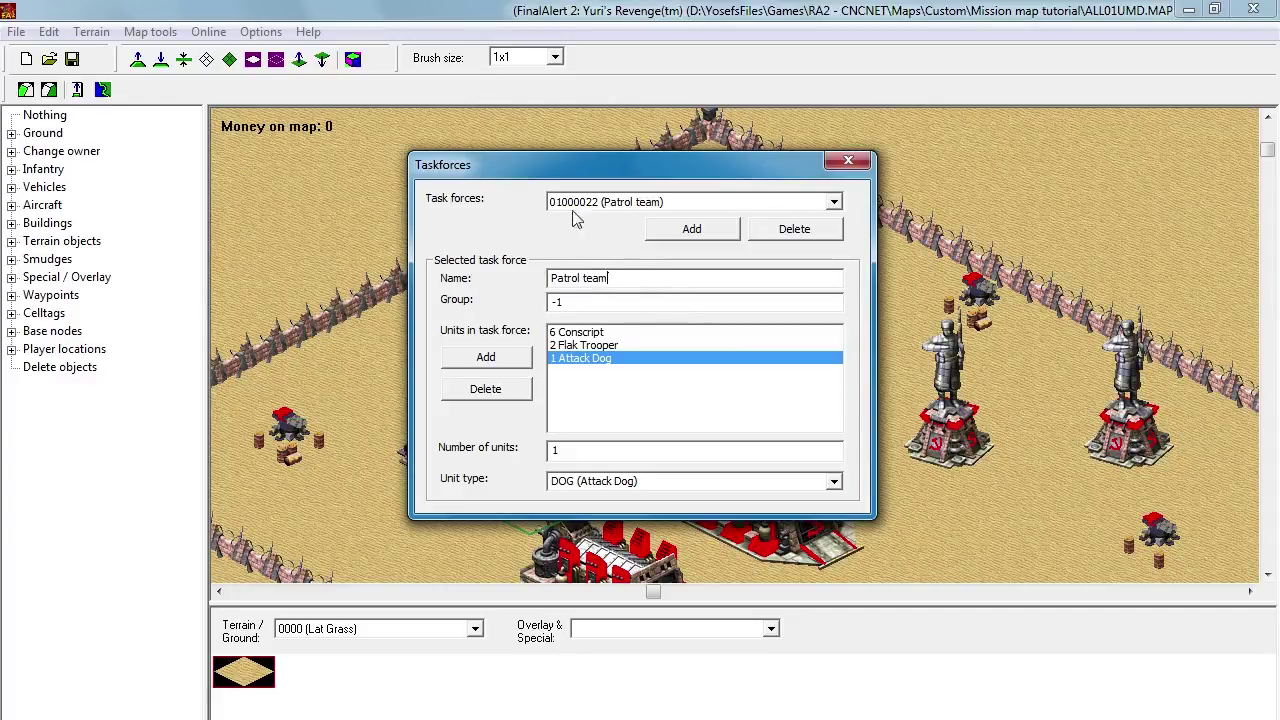
left_click(858, 162)
Step: Place waypoints 0 and 1 on the desert outside the Soviet gate, and waypoints 2 and 3 inside the base along its southeastern wall
left_click_drag(857, 203, 839, 362)
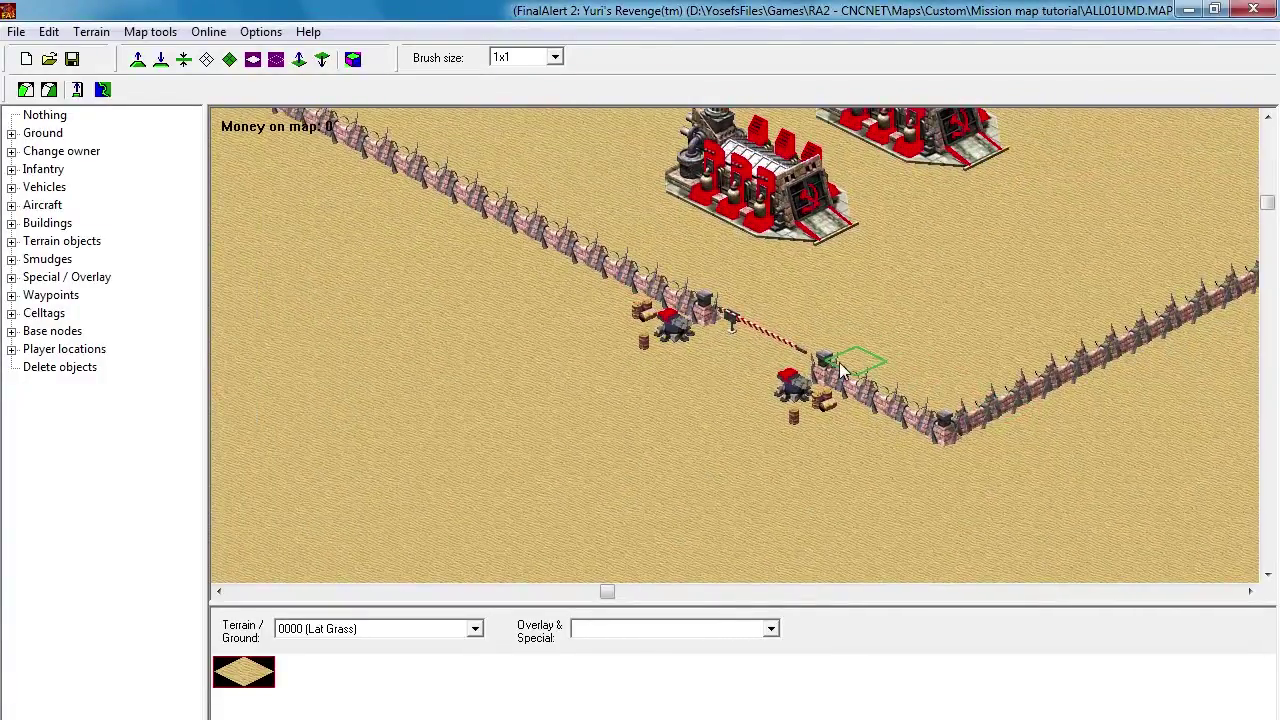
left_click(11, 295)
left_click(85, 313)
left_click(790, 510)
left_click(470, 378)
scroll(514, 386, "up", 5)
left_click(1066, 405)
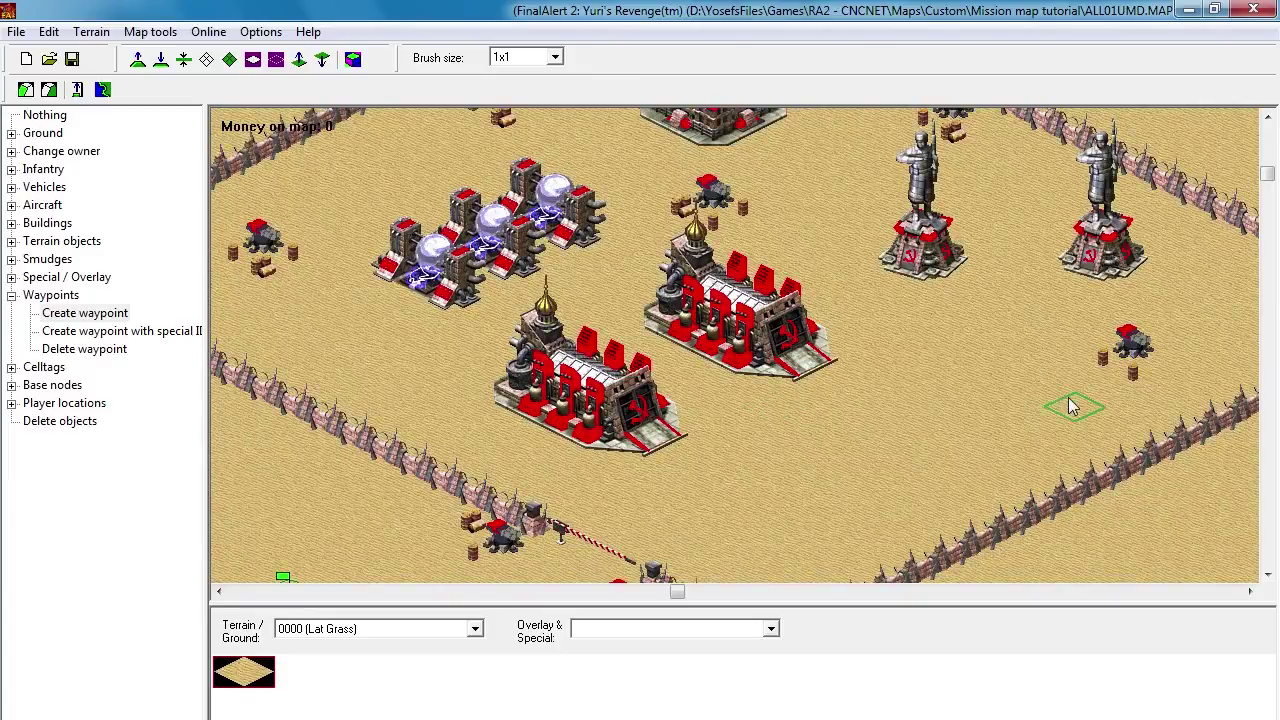
scroll(902, 440, "down", 3)
scroll(906, 457, "up", 2)
scroll(894, 434, "down", 3)
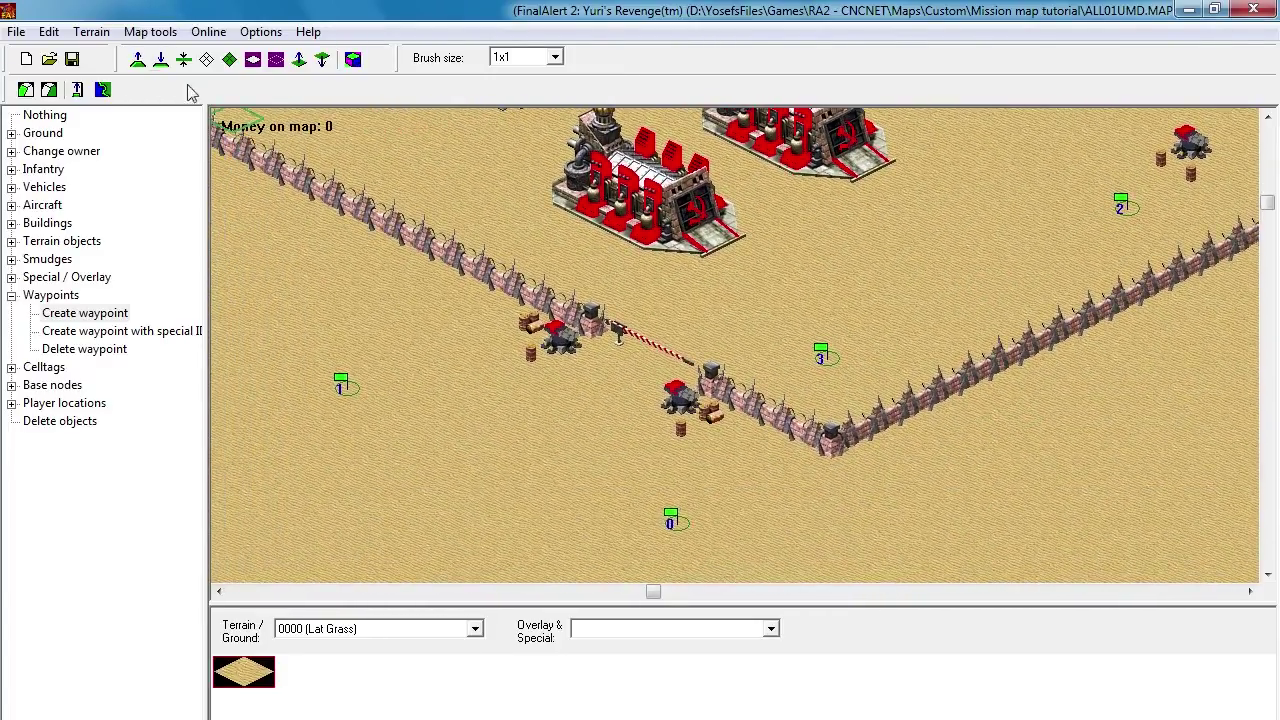
Step: Create a new script named "Patrol team 01"
left_click(48, 31)
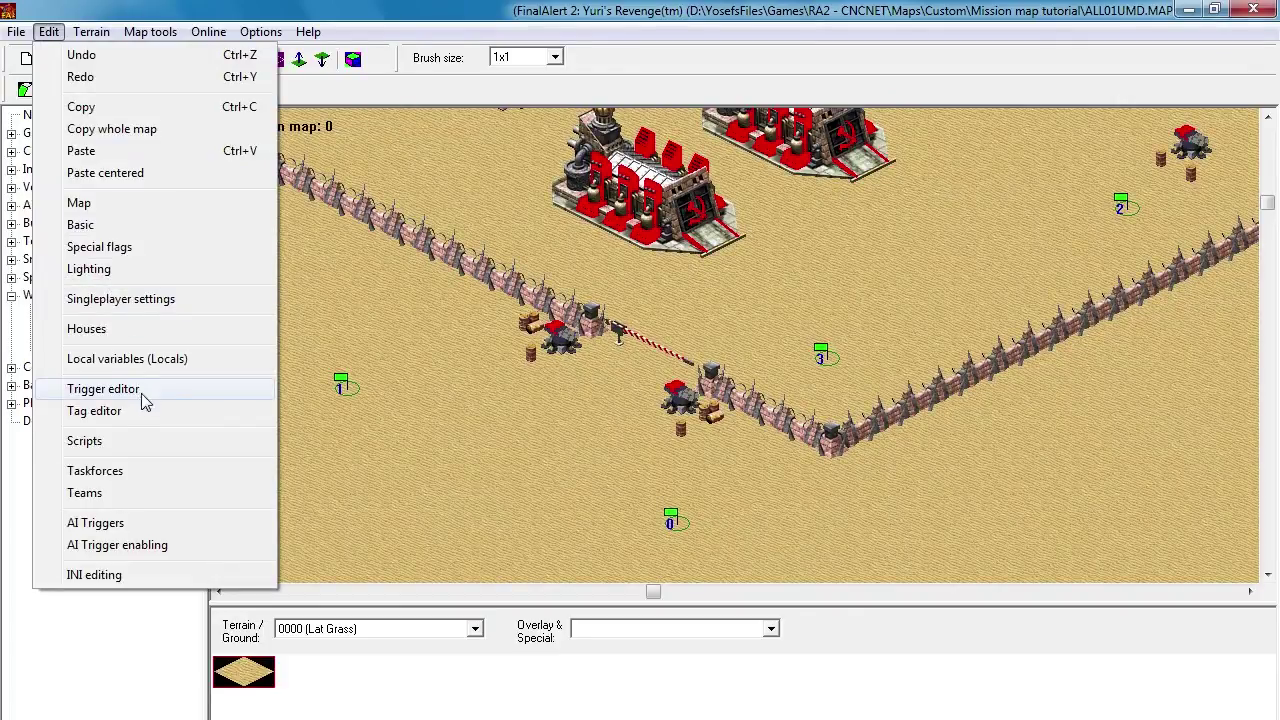
left_click(95, 440)
left_click(290, 158)
type("Patrol team")
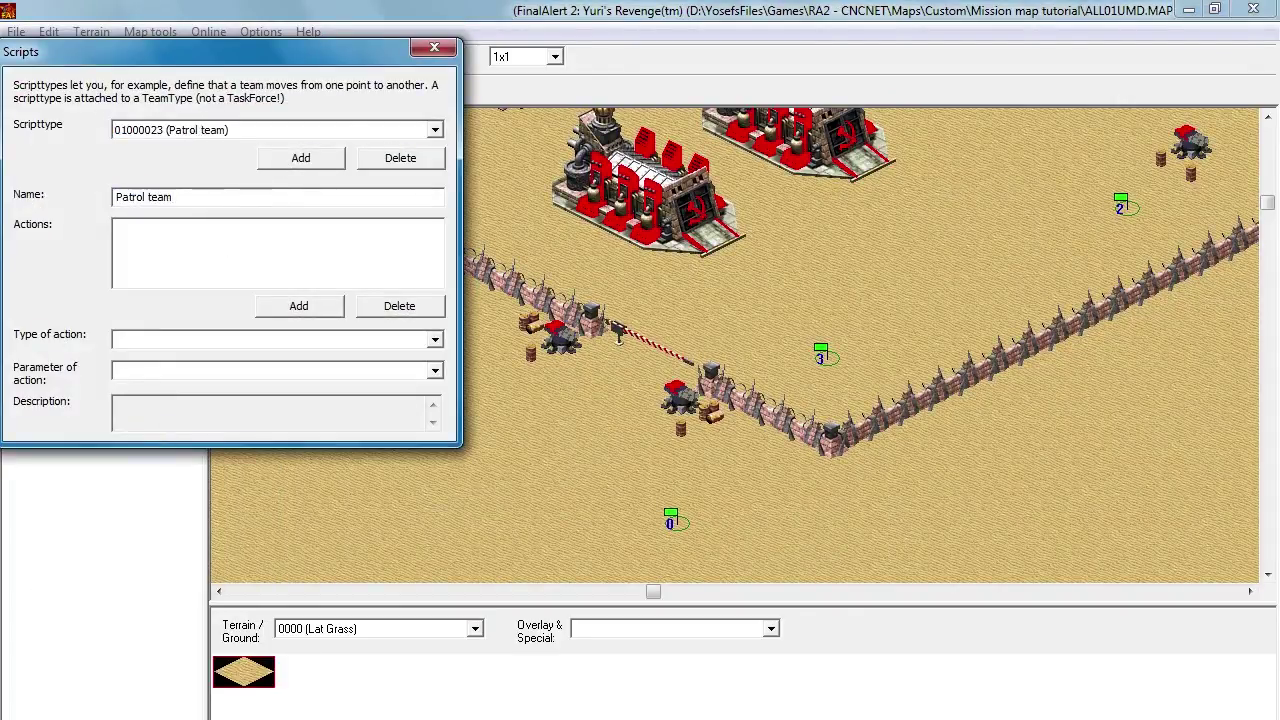
left_click_drag(237, 60, 774, 76)
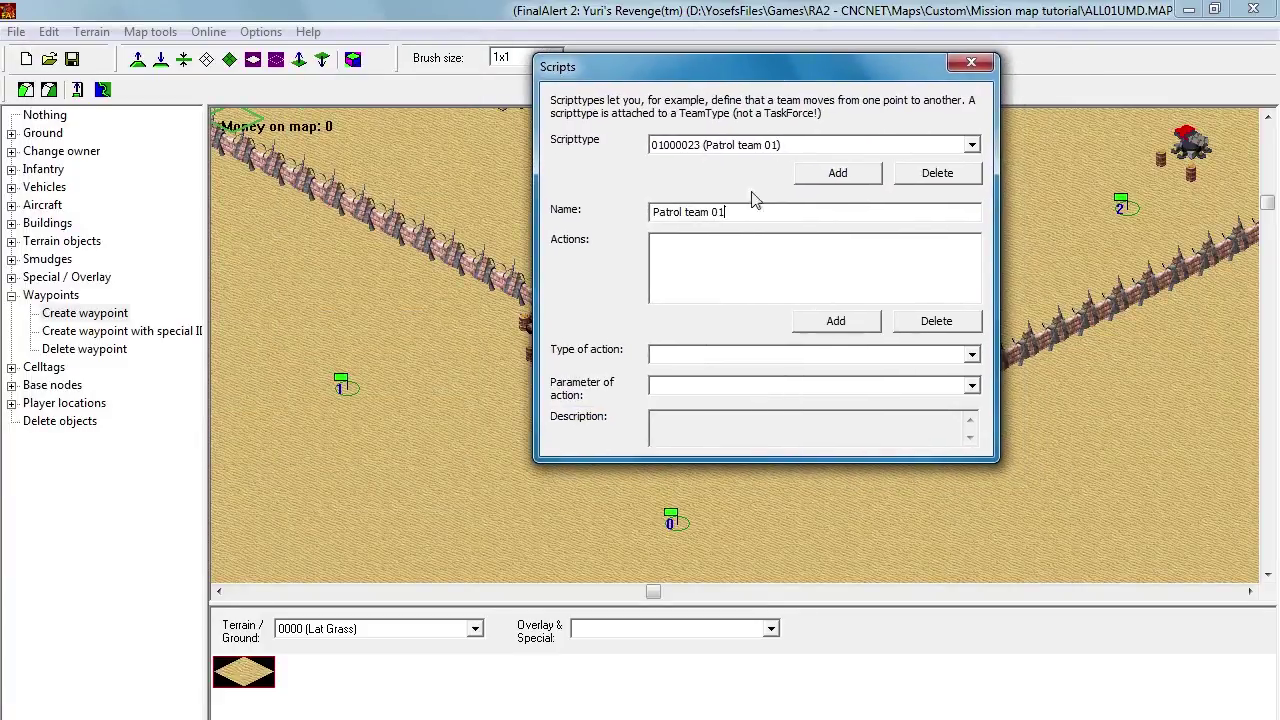
Step: Add a first action to the Patrol team 01 script: Move to waypoint 0
left_click(835, 322)
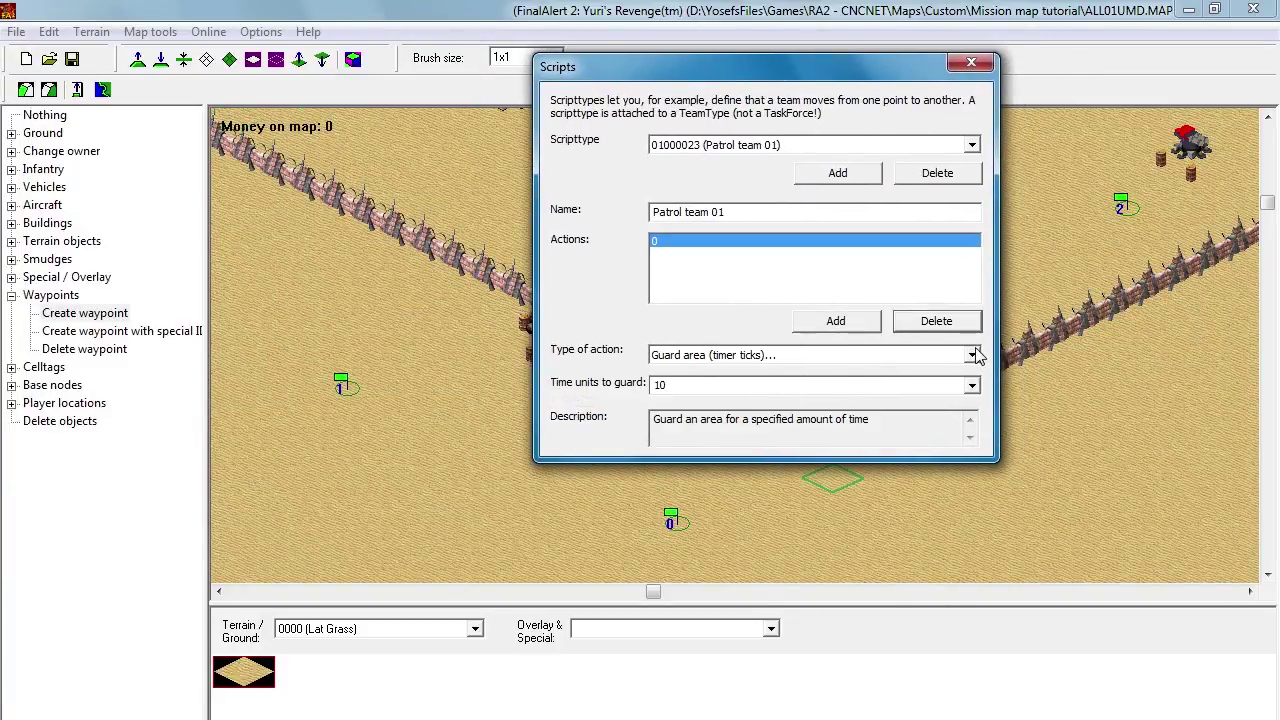
left_click(972, 355)
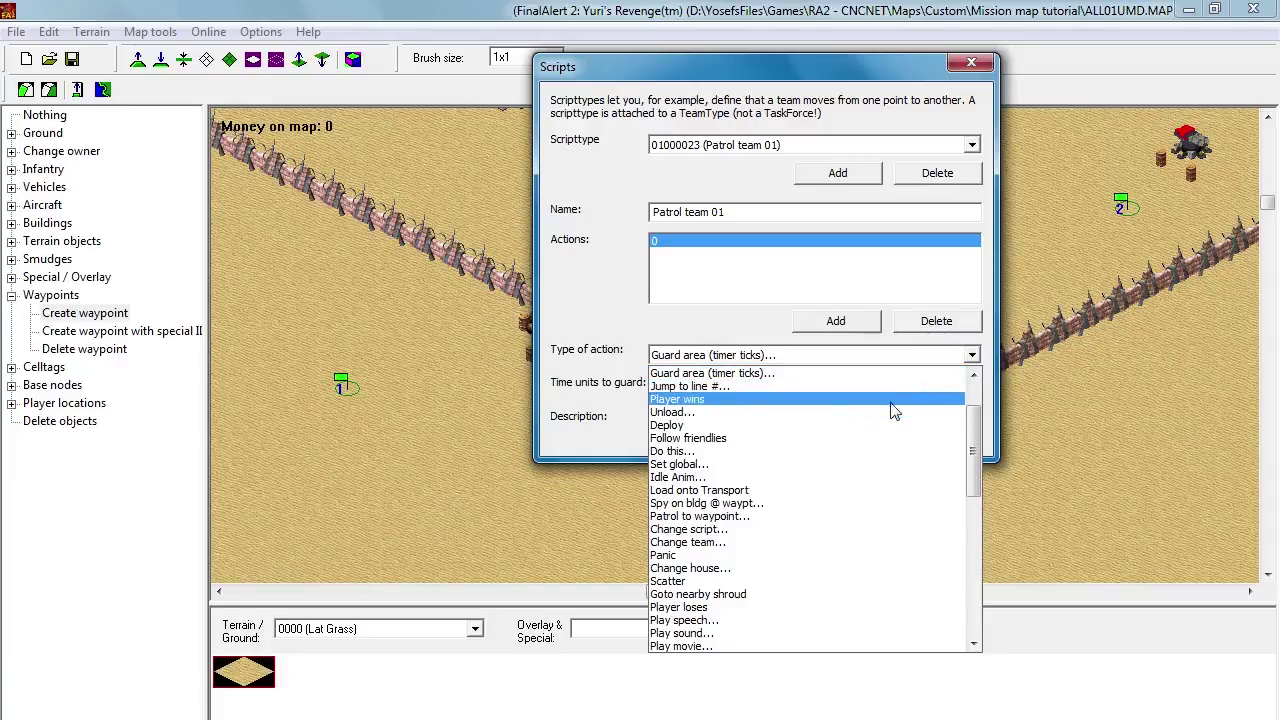
scroll(895, 425, "up", 1)
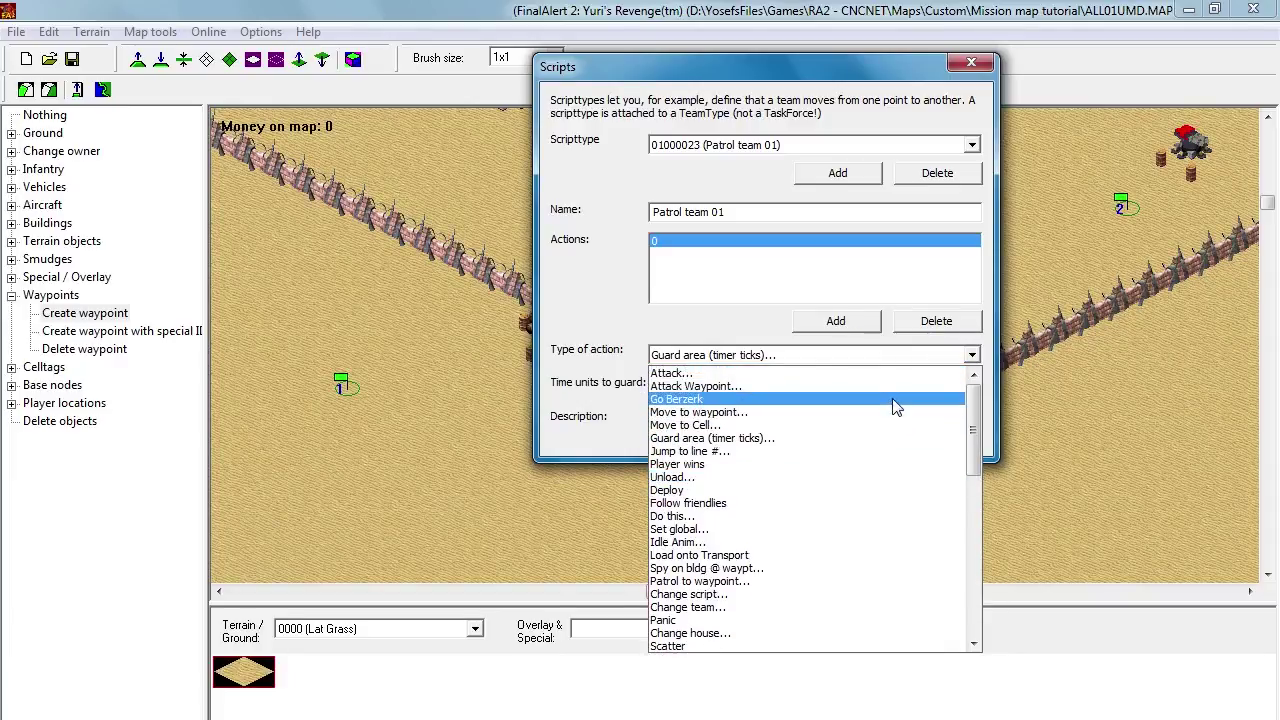
left_click(893, 409)
left_click(737, 385)
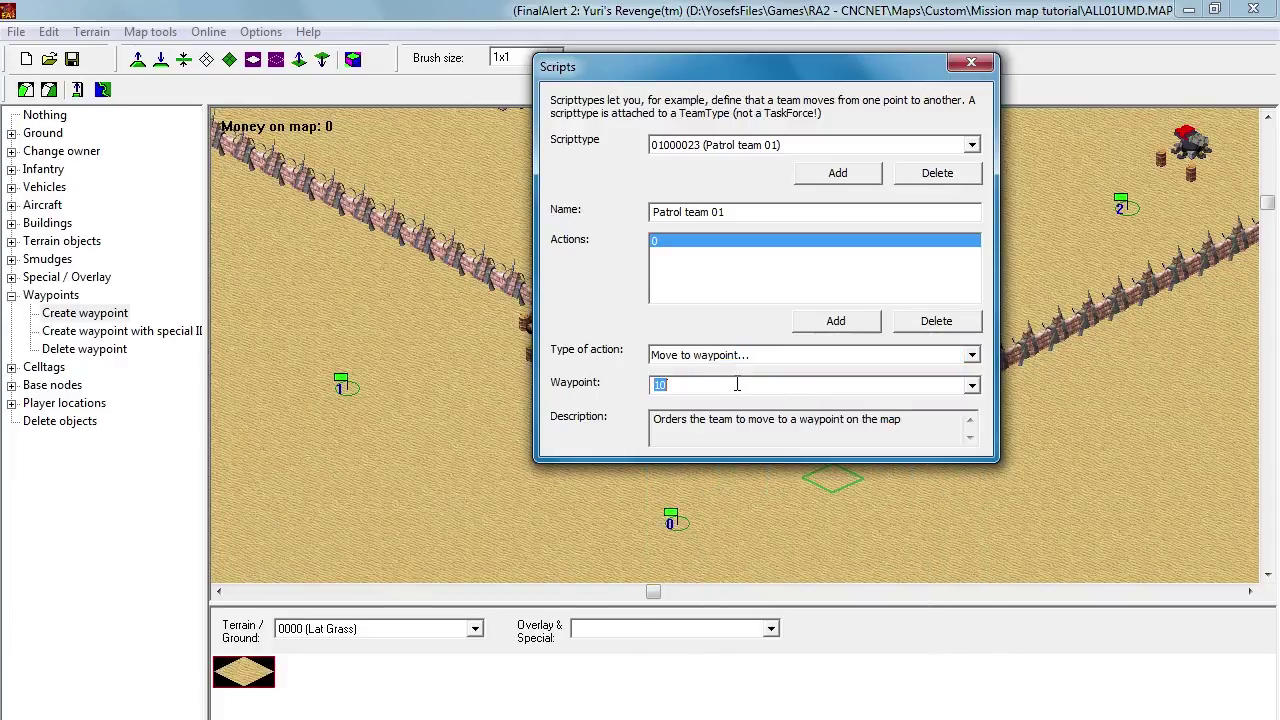
type("1")
type("0")
Step: Add a second action to the Patrol team 01 script: Patrol to waypoint 1
left_click(829, 325)
left_click(706, 253)
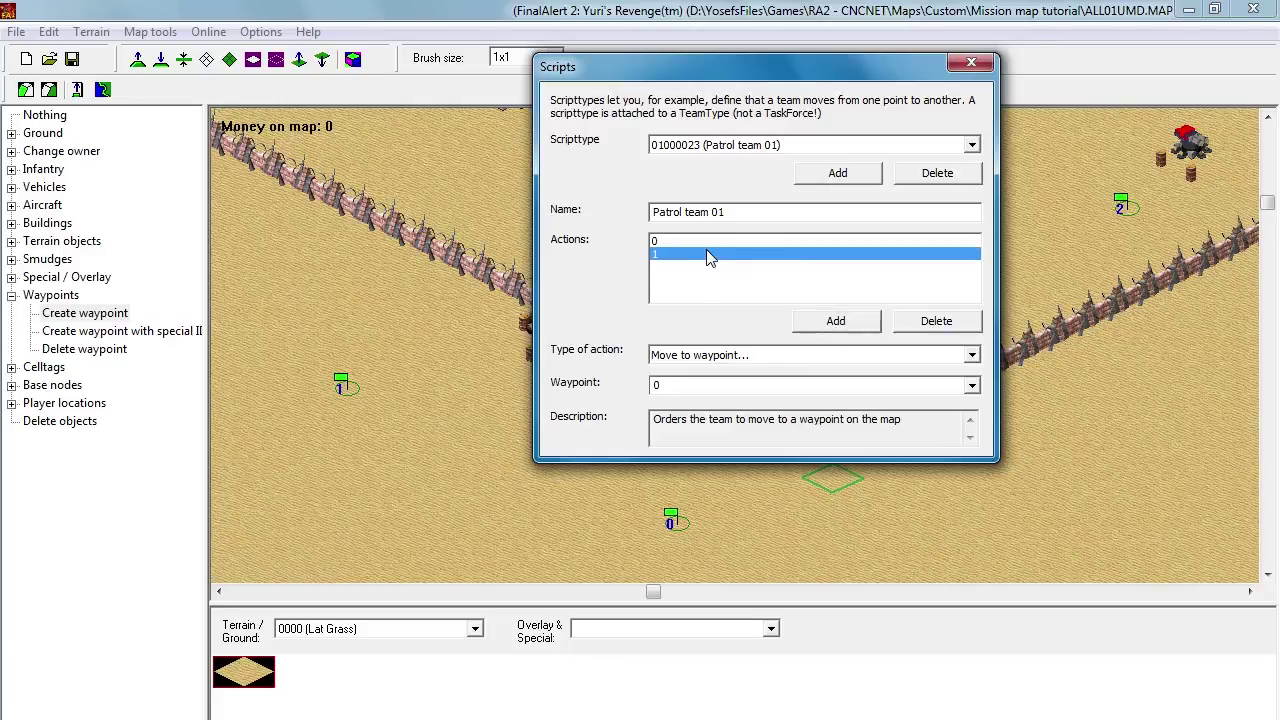
left_click(972, 356)
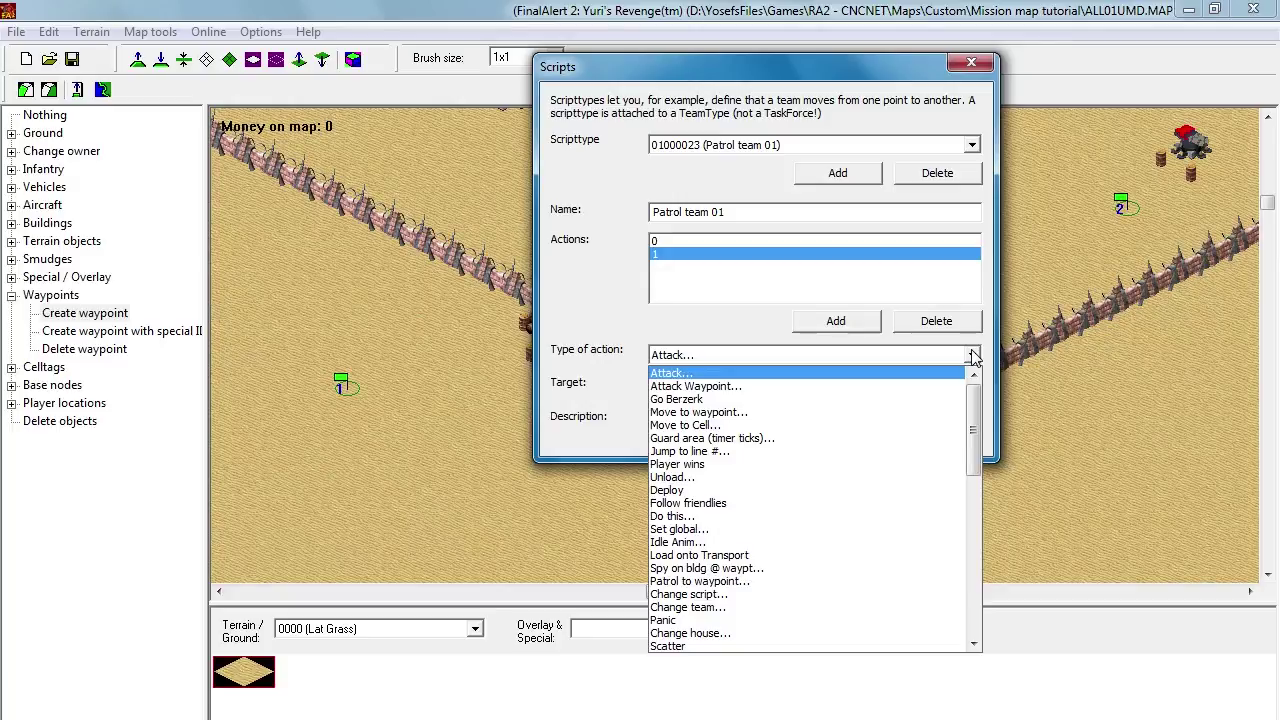
left_click(949, 585)
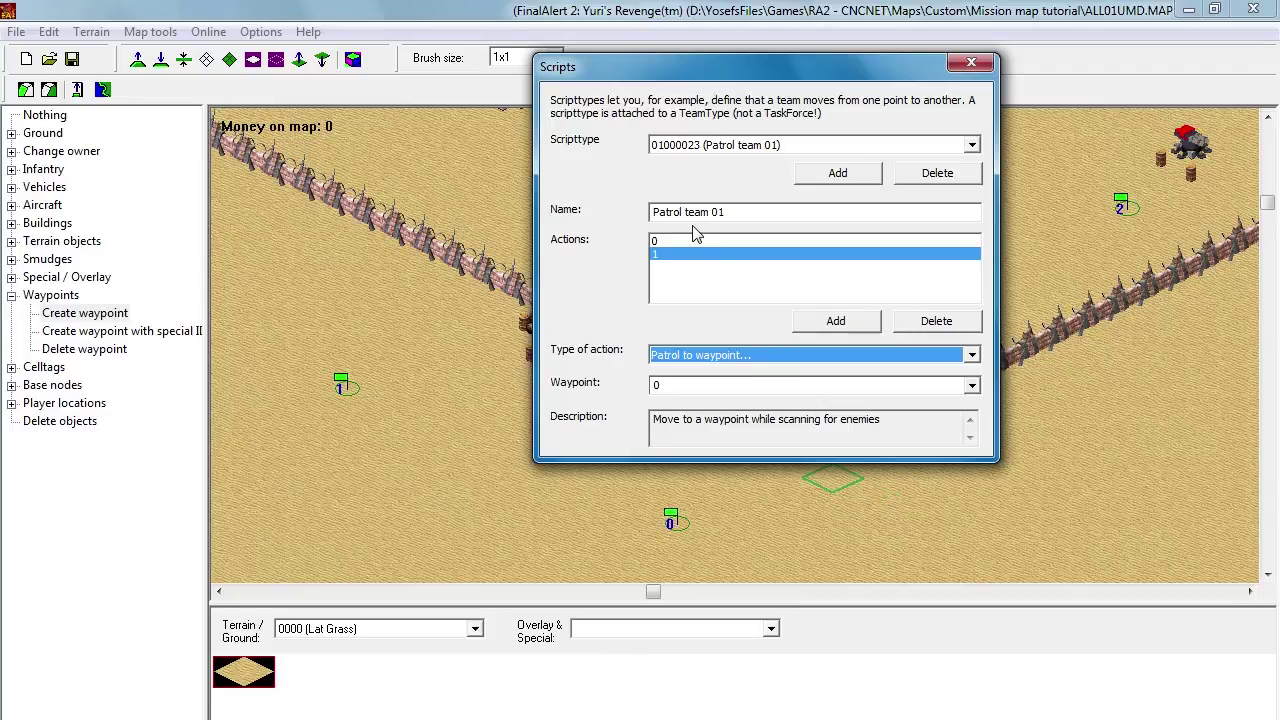
left_click(700, 243)
left_click(700, 256)
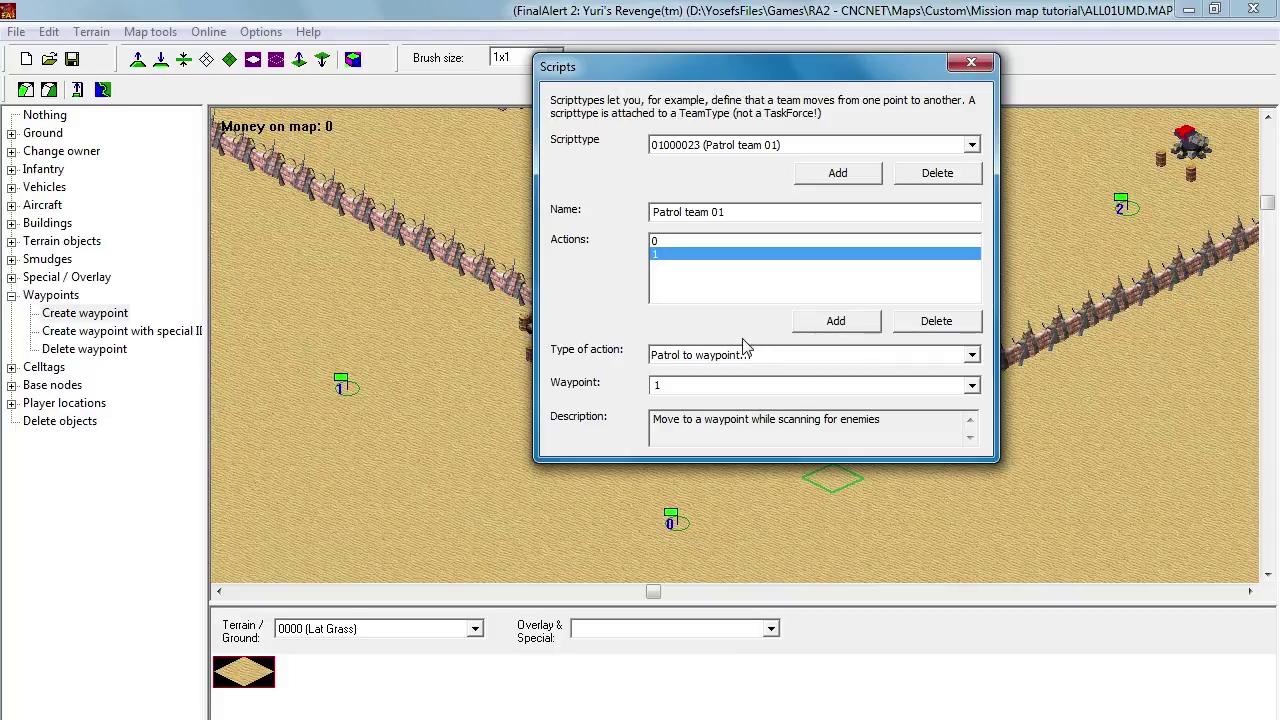
Step: Add a third action to the Patrol team 01 script: Guard area for 10 time units
left_click(855, 324)
left_click(706, 270)
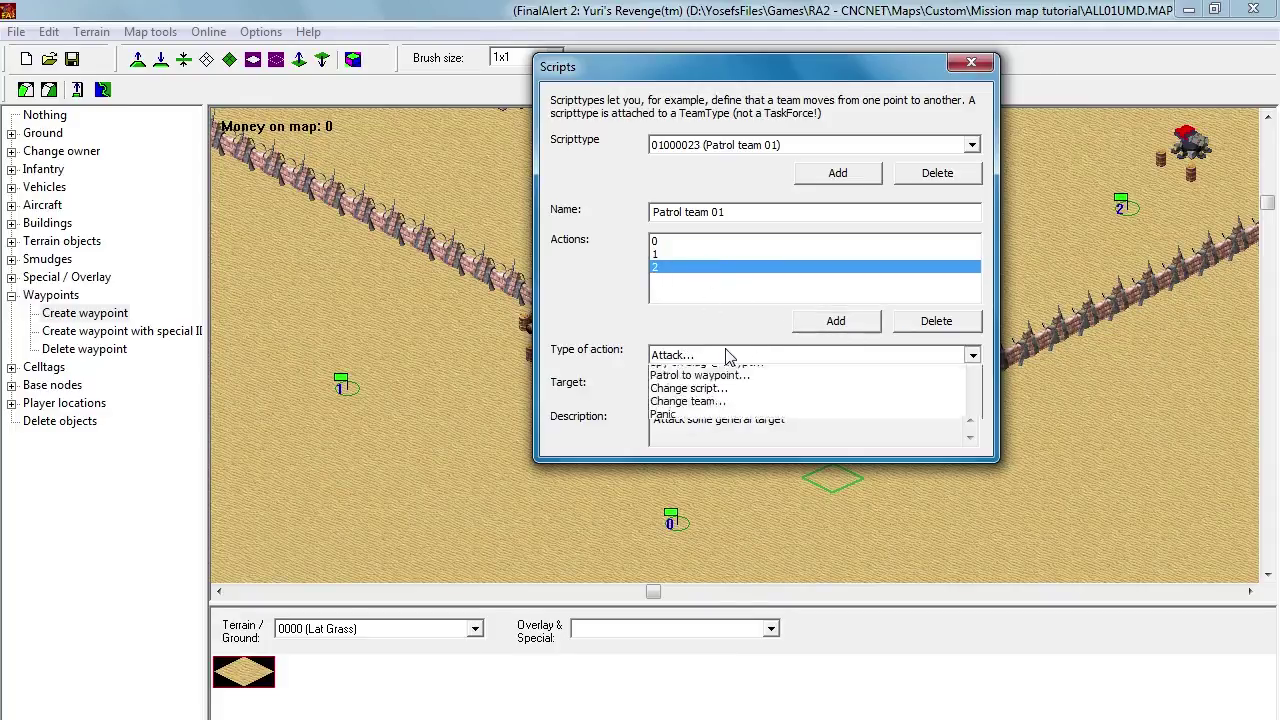
left_click(725, 357)
left_click(745, 438)
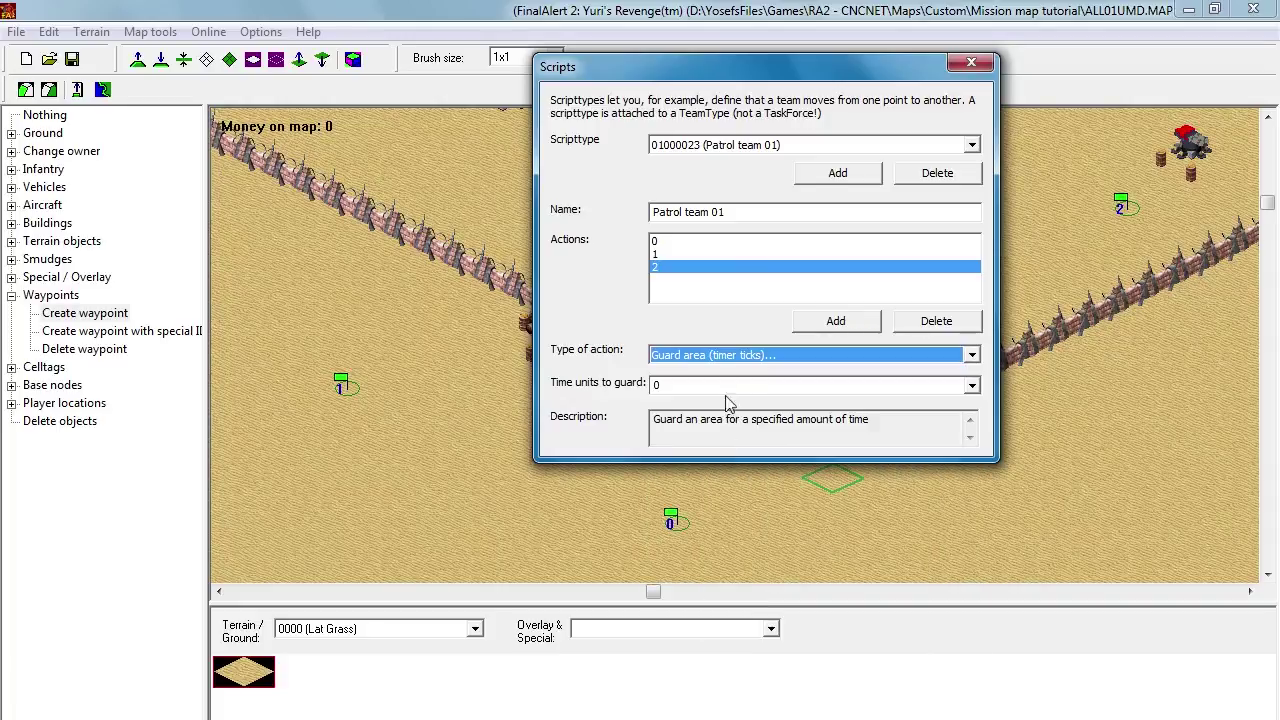
left_click(725, 386)
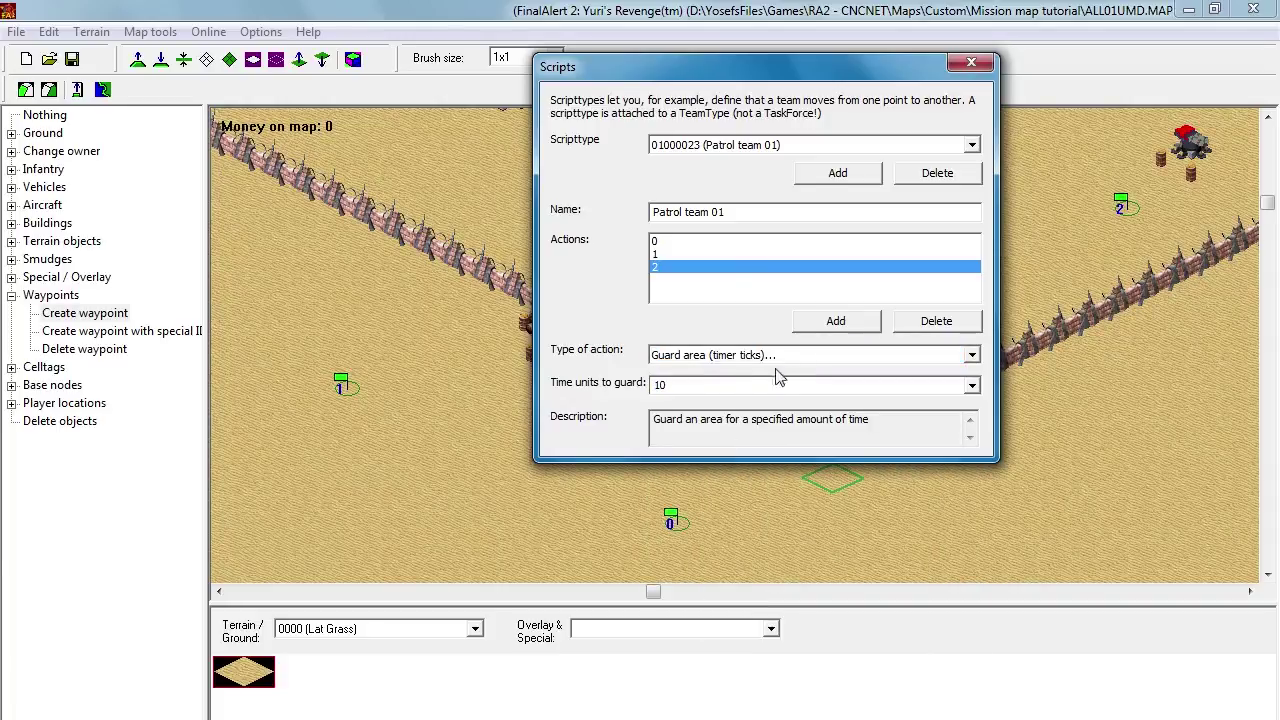
Step: Add a fourth action to the Patrol team 01 script, Patrol to waypoint 0, and check it against the preceding actions
left_click(835, 321)
left_click(668, 281)
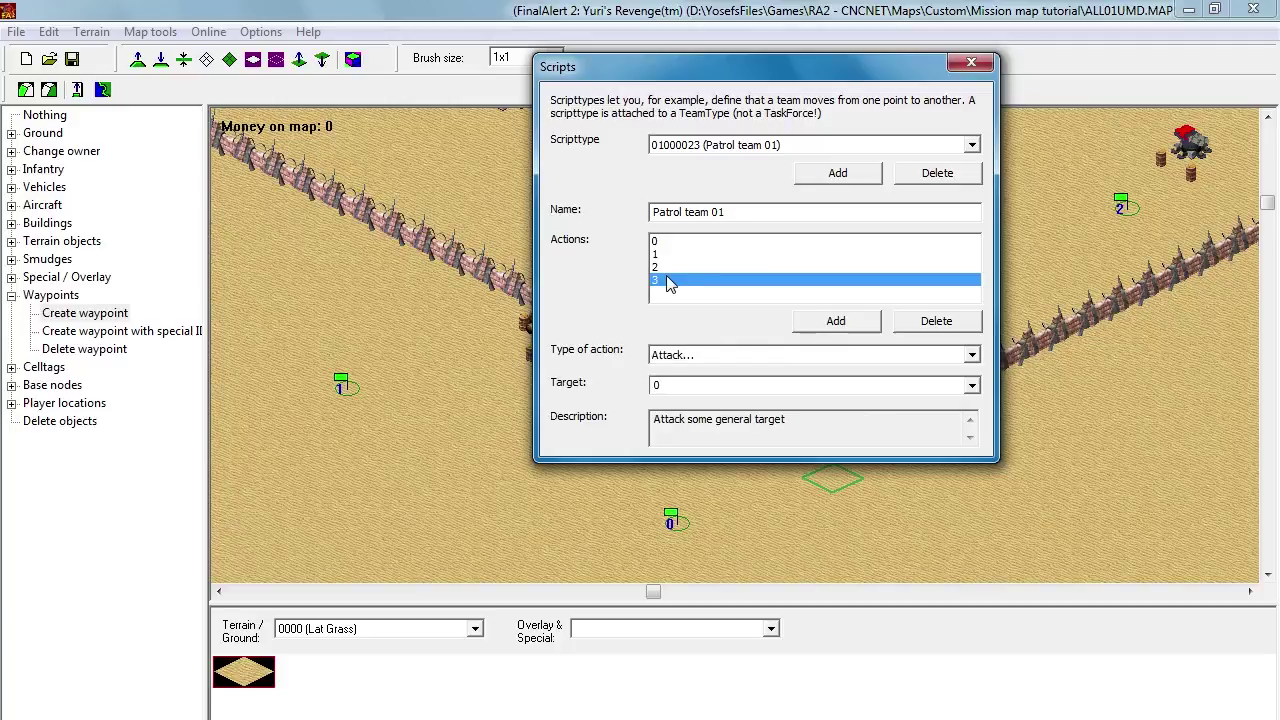
left_click(700, 357)
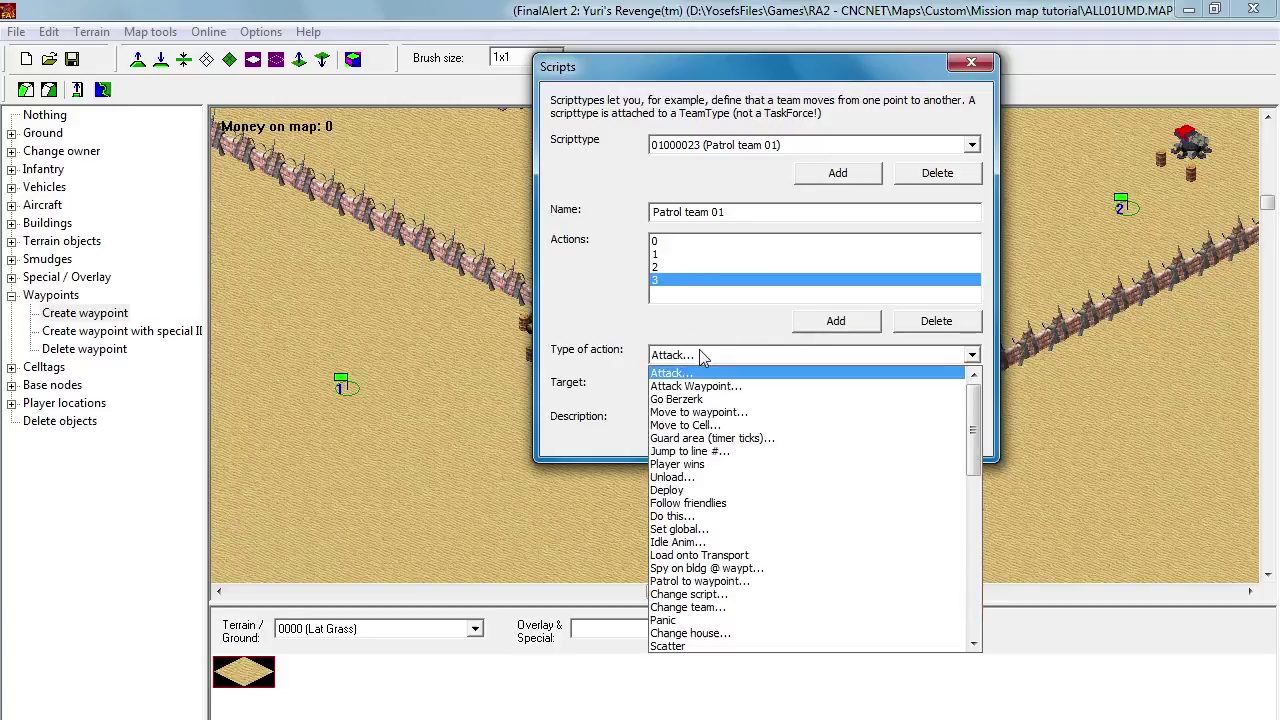
left_click(752, 581)
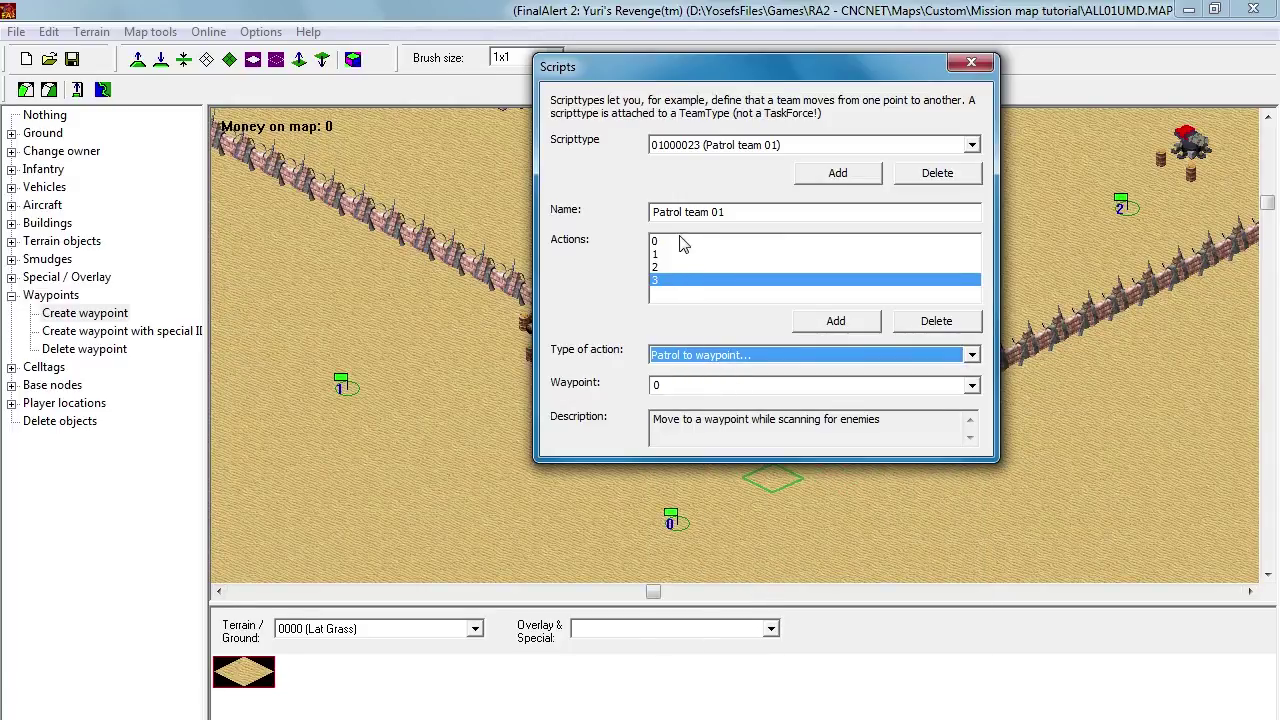
left_click(668, 266)
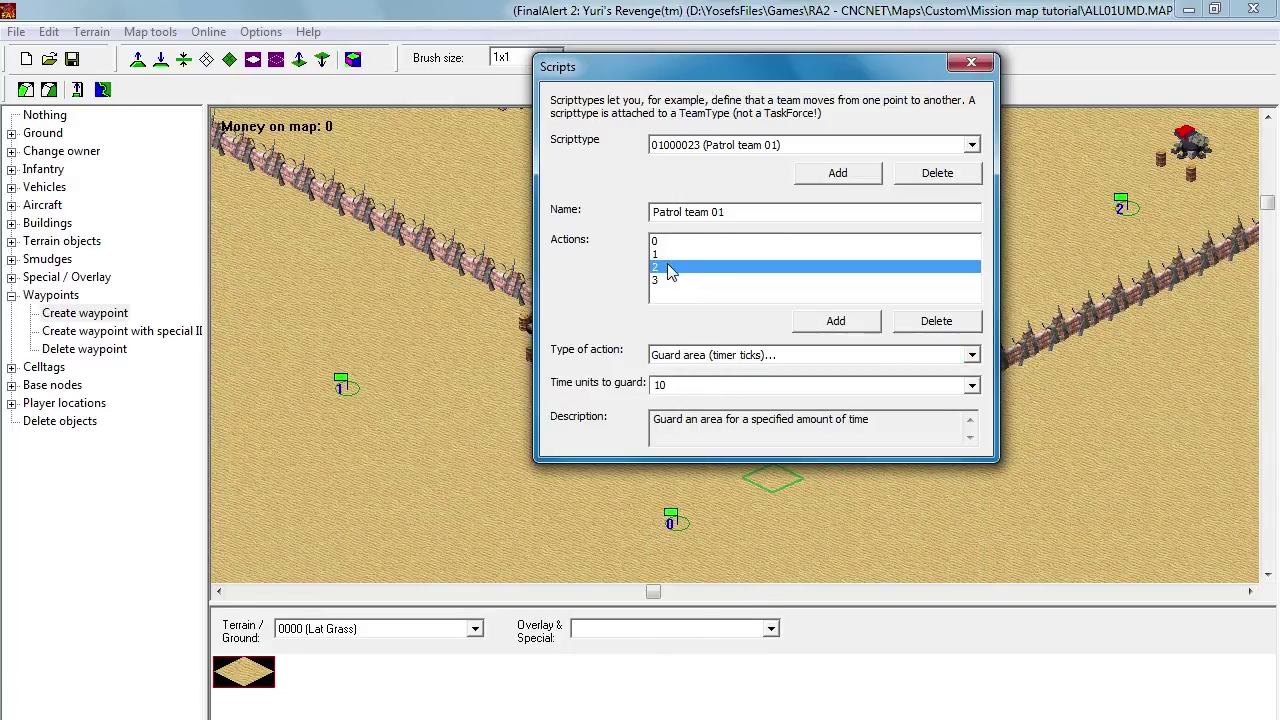
left_click(675, 256)
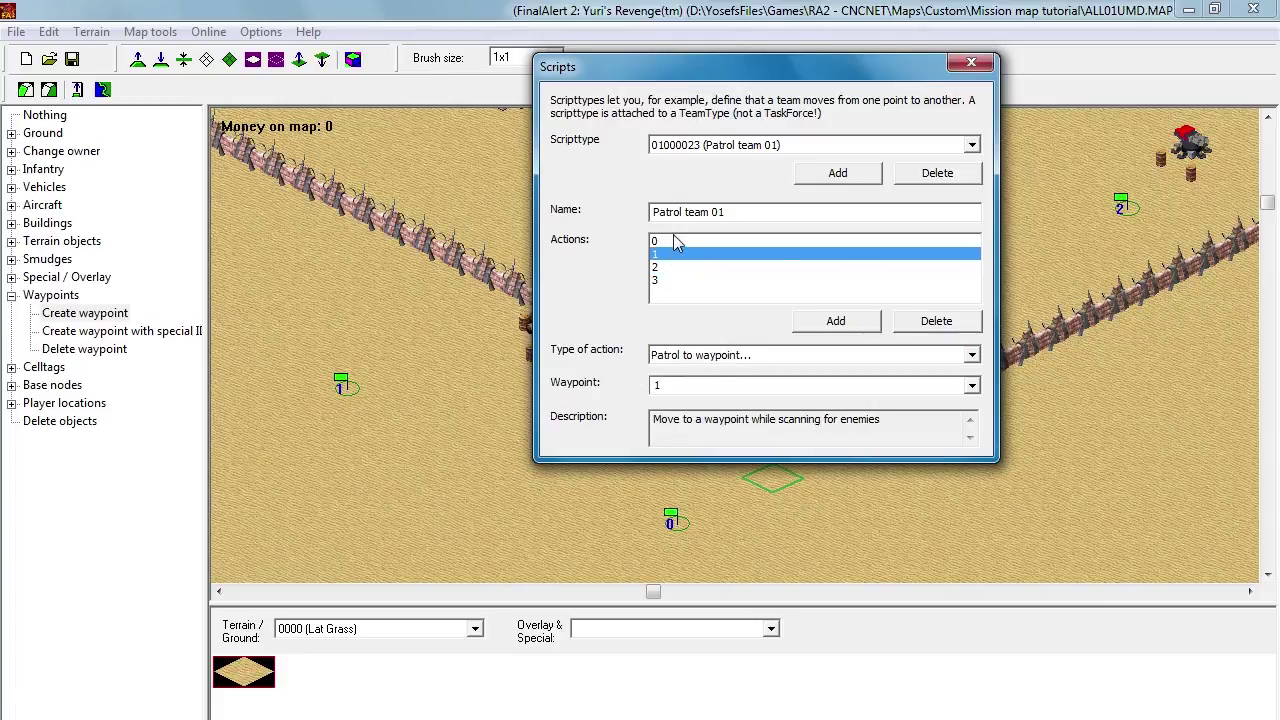
left_click(672, 283)
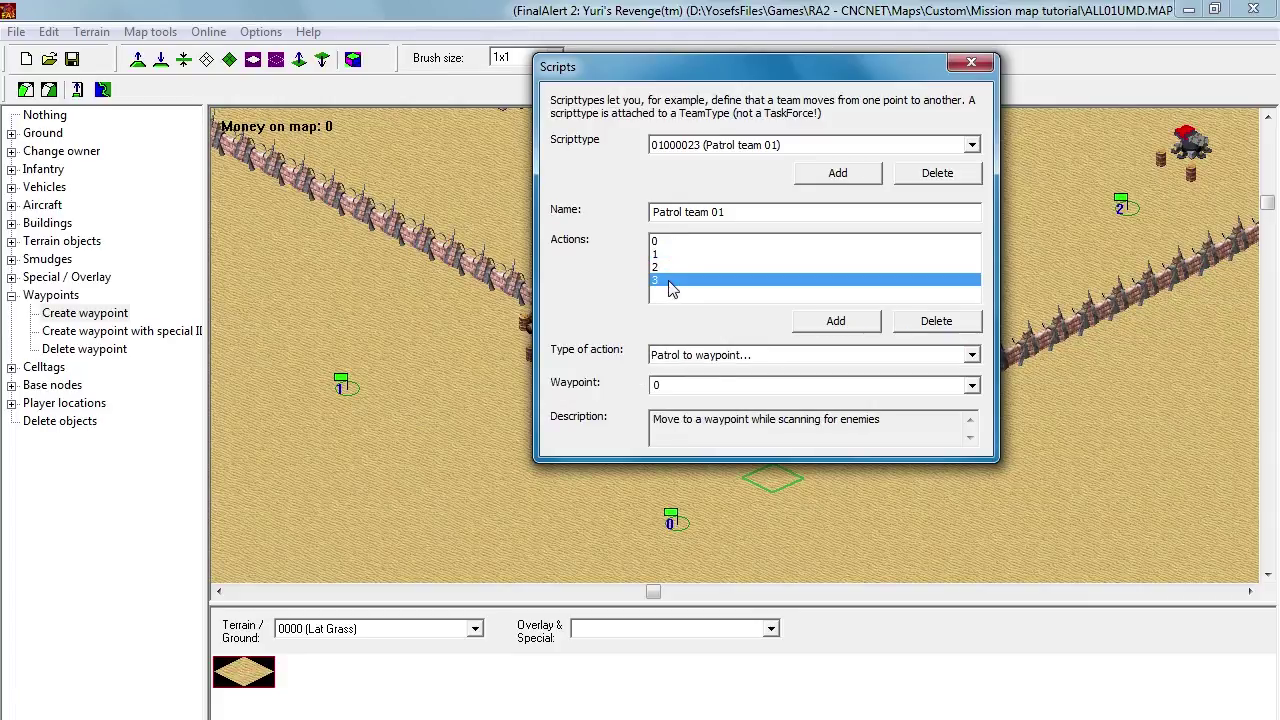
Step: Add a fifth action to the Patrol team 01 script: Guard area for 10 time units
left_click(815, 323)
left_click(711, 292)
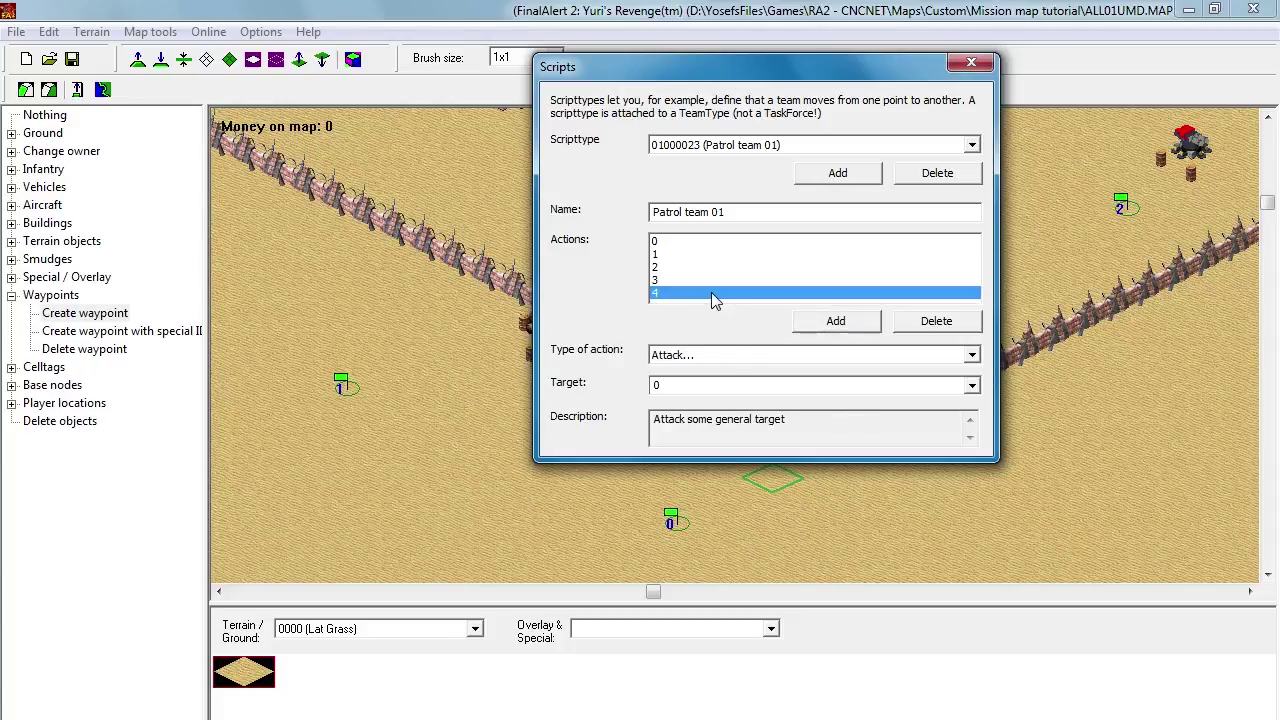
left_click(746, 354)
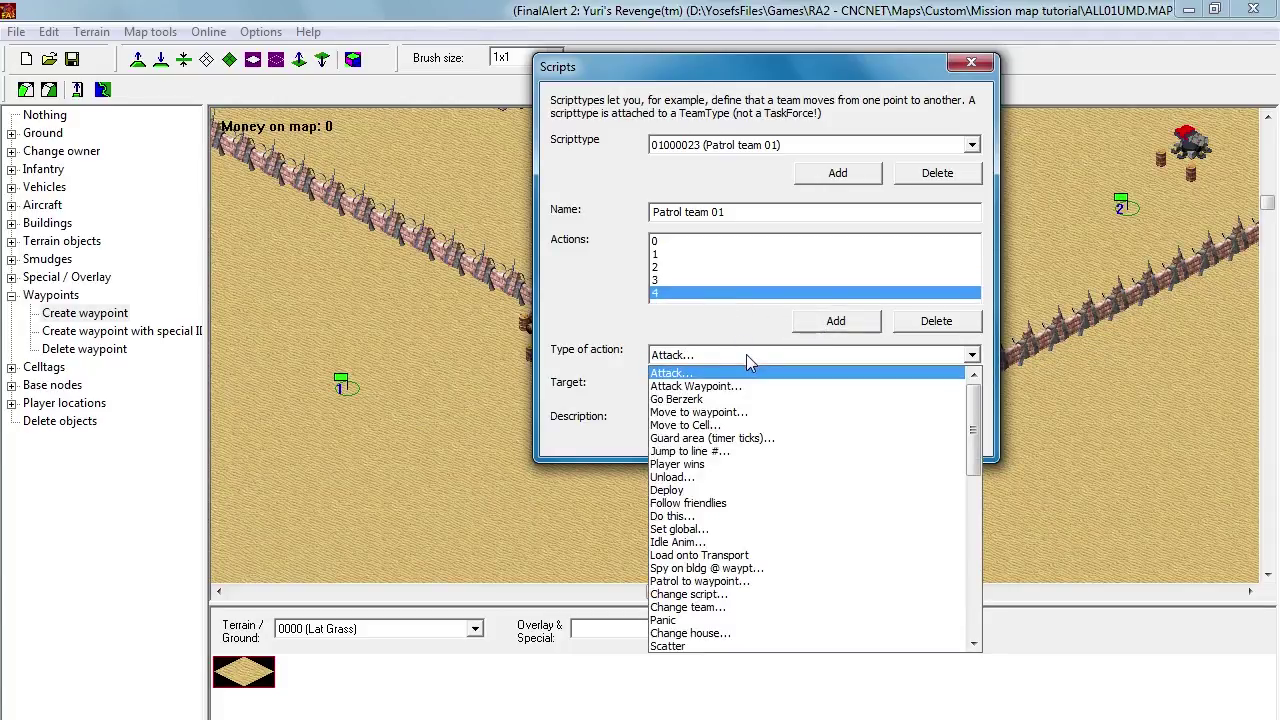
left_click(755, 441)
left_click(742, 391)
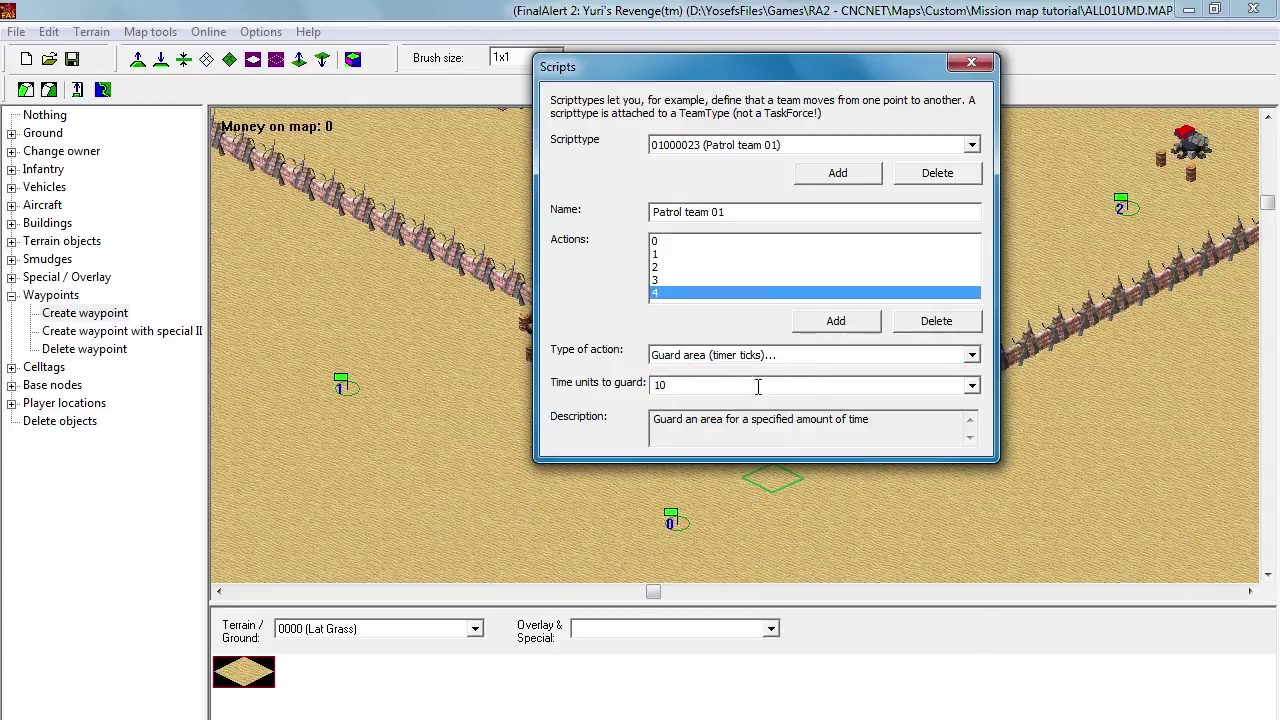
Step: Add a sixth action to the Patrol team 01 script that loops the patrol: Jump to line 1
left_click(815, 321)
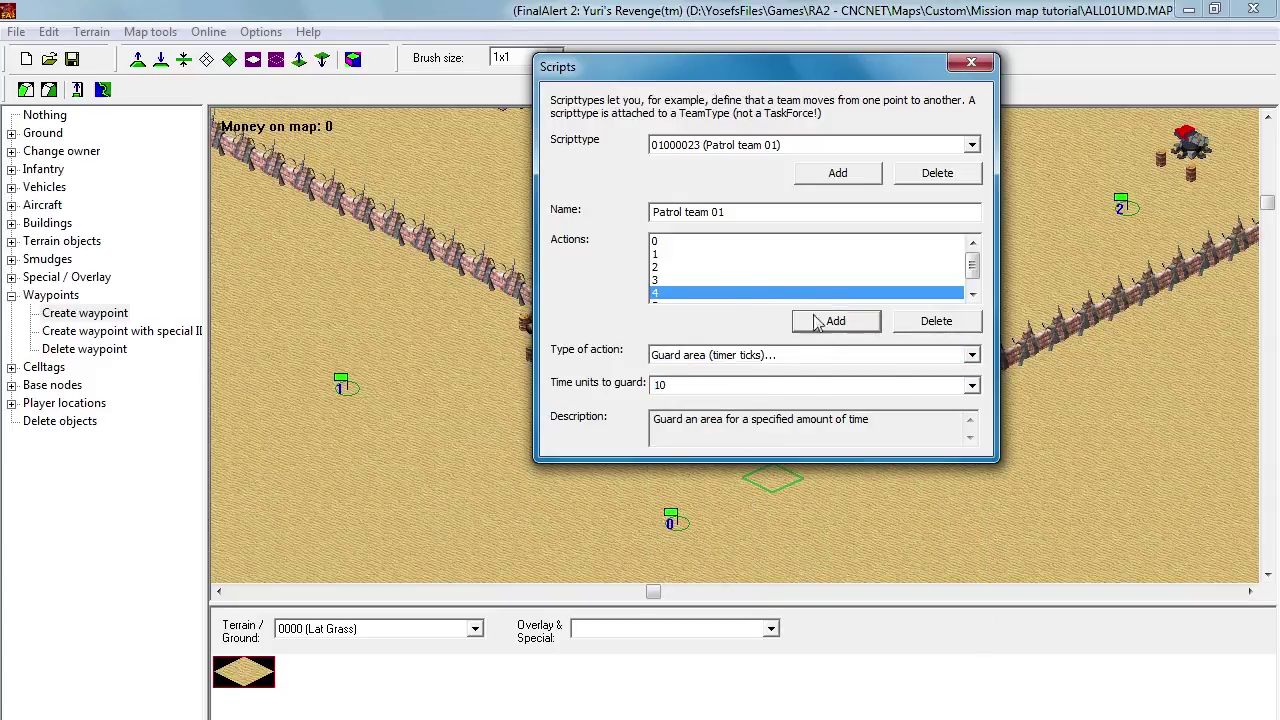
scroll(730, 294, "down", 1)
left_click(730, 294)
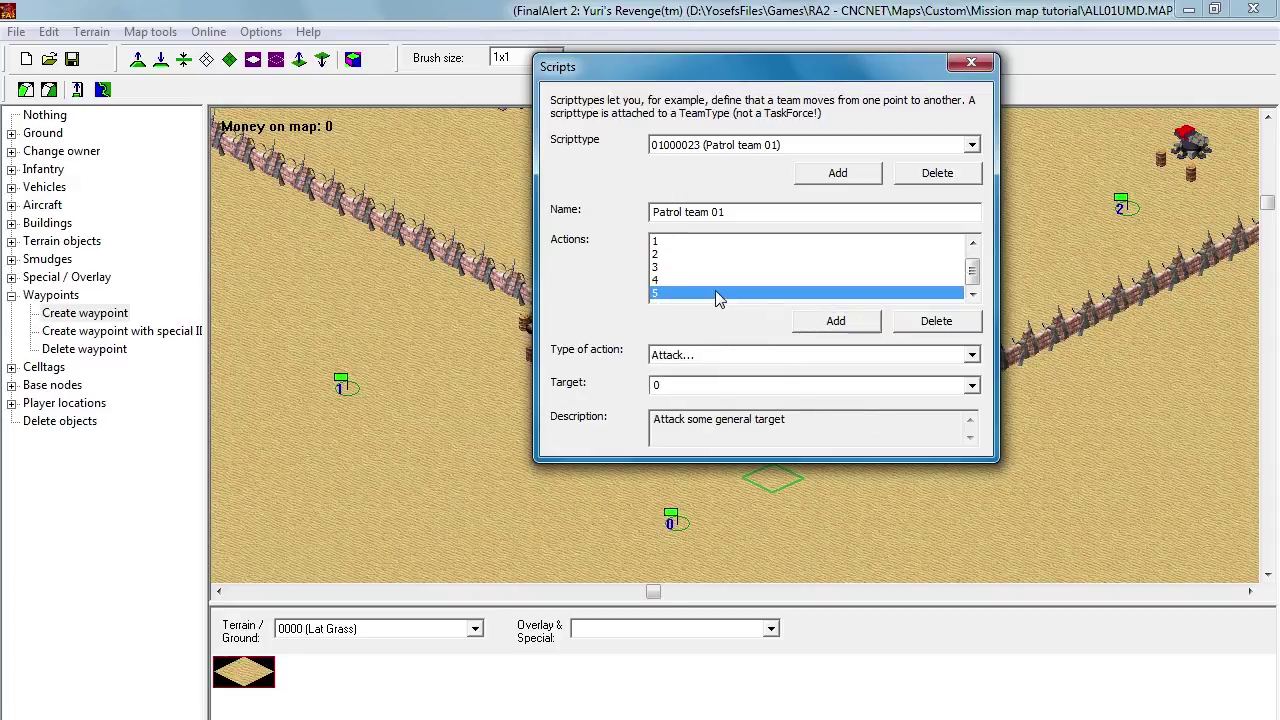
left_click(705, 241)
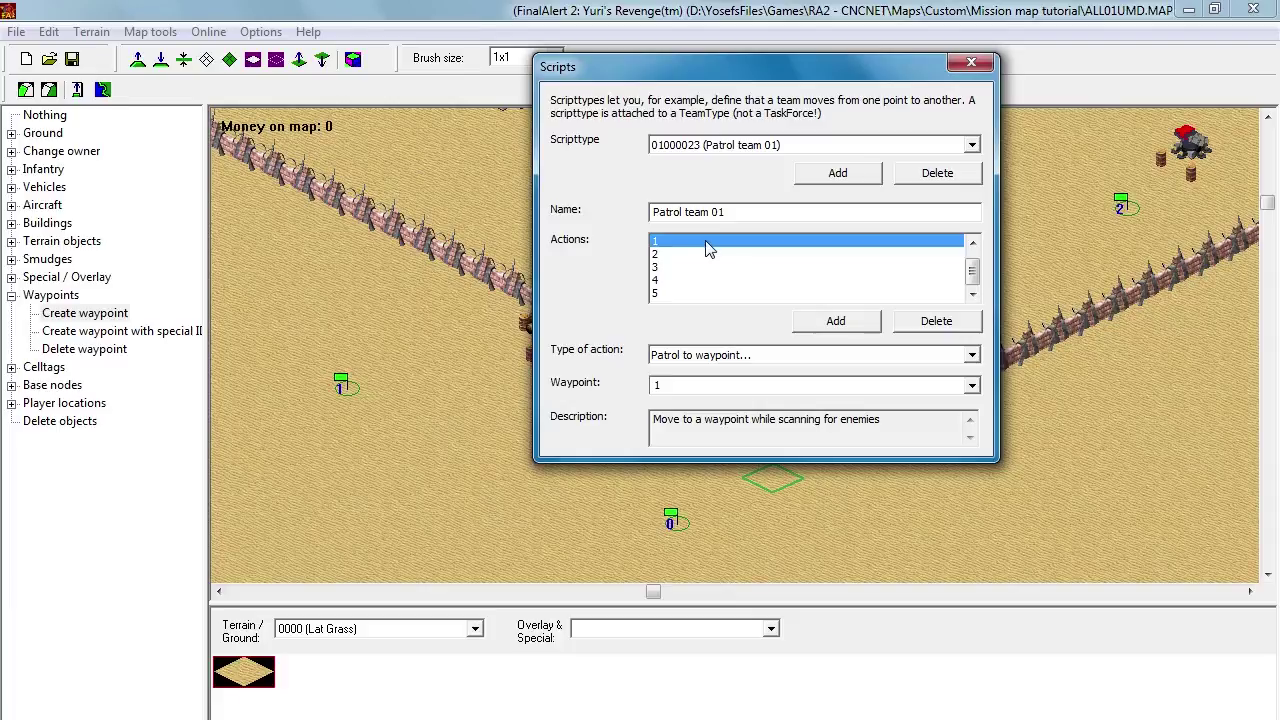
left_click(700, 254)
left_click(697, 267)
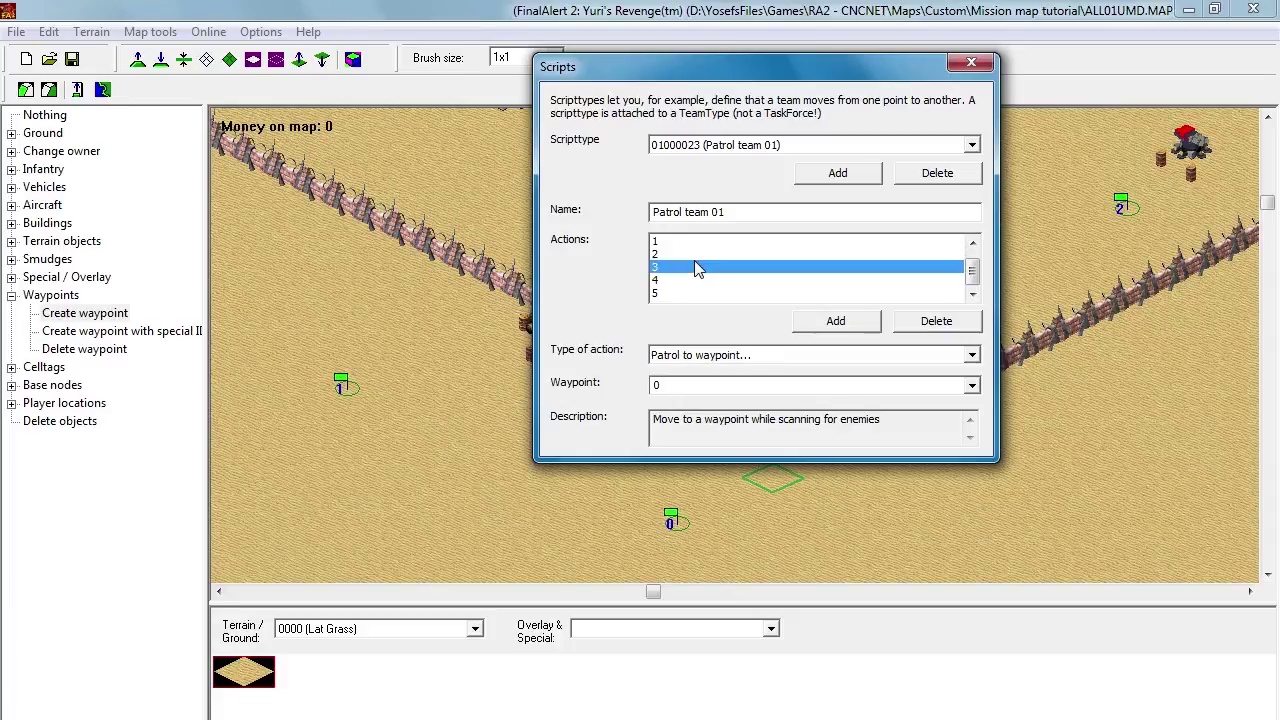
left_click(685, 281)
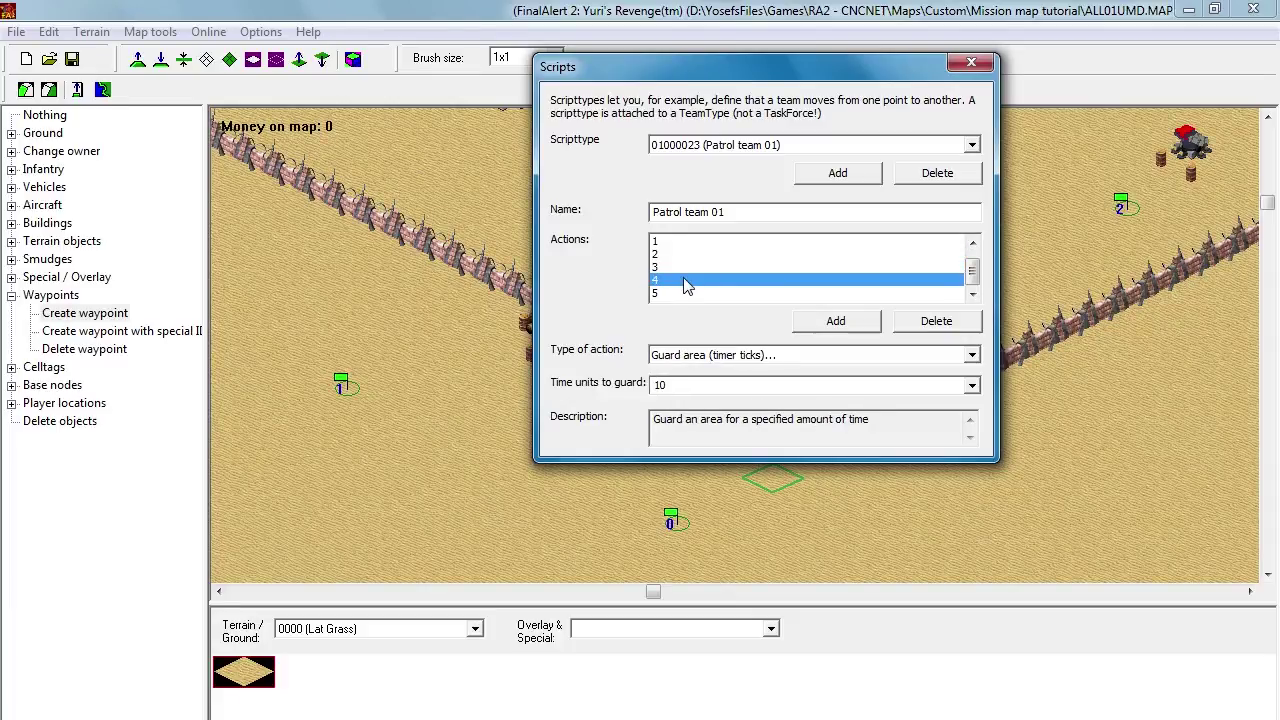
left_click(688, 293)
left_click(976, 360)
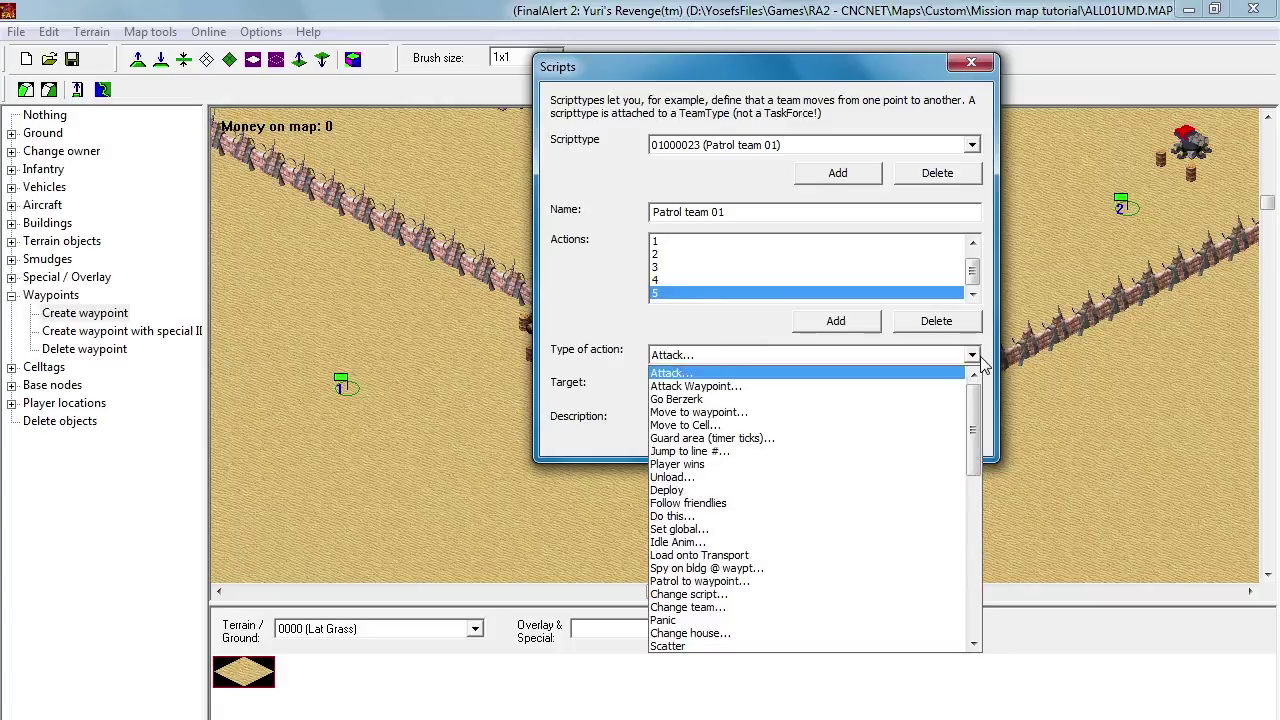
left_click(700, 451)
left_click(736, 386)
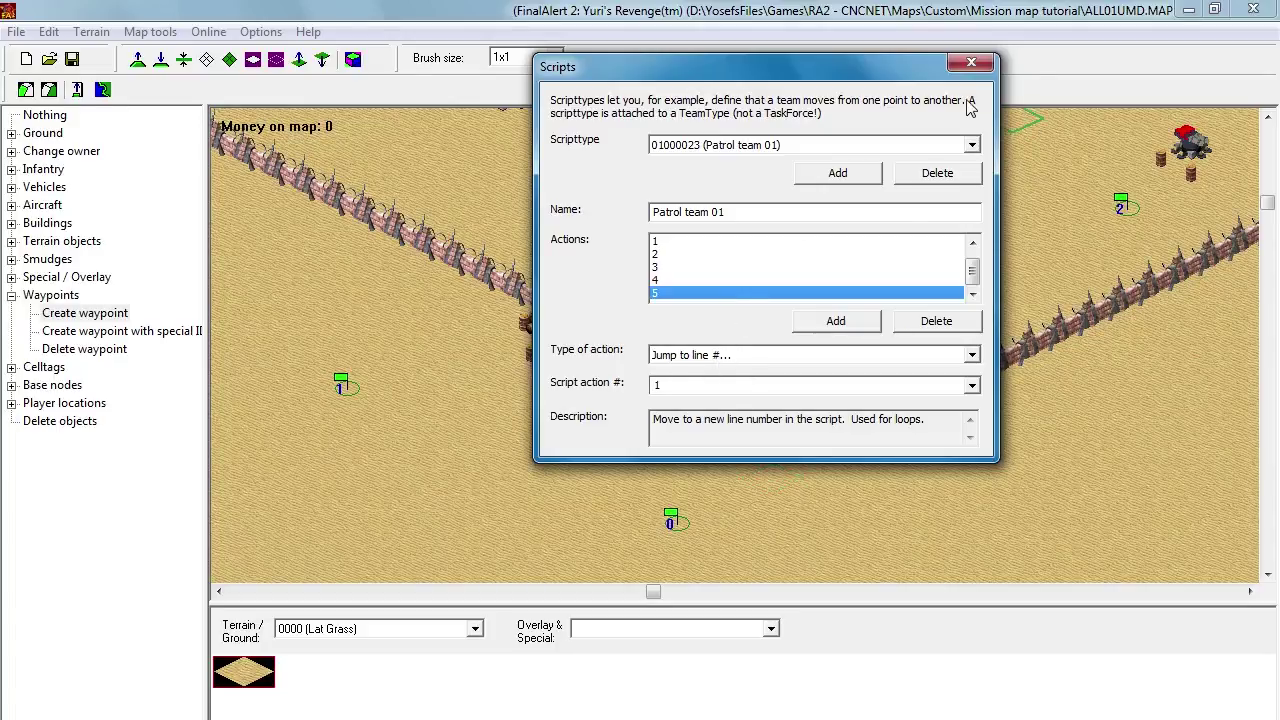
Step: Create another new script and name it "Patrol team 02", reusing the first script's copied name
left_click(744, 214)
left_click_drag(744, 214, 583, 241)
key("ctrl+c")
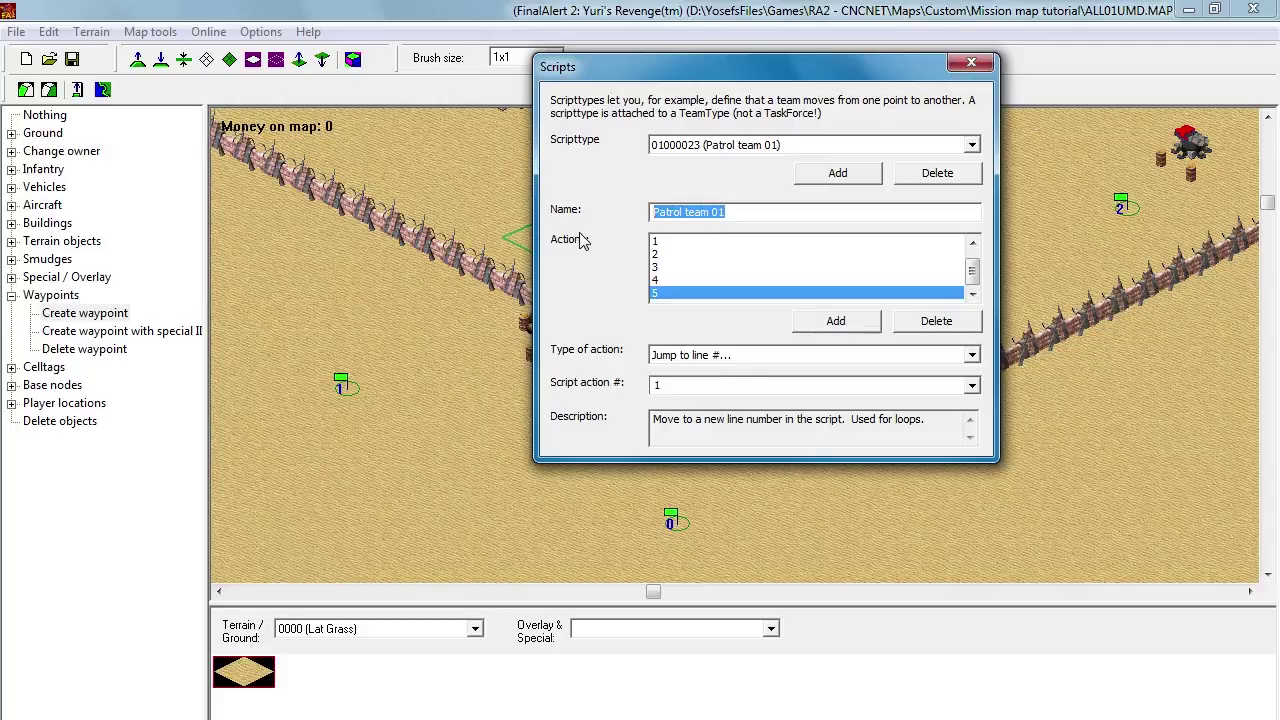
left_click(858, 177)
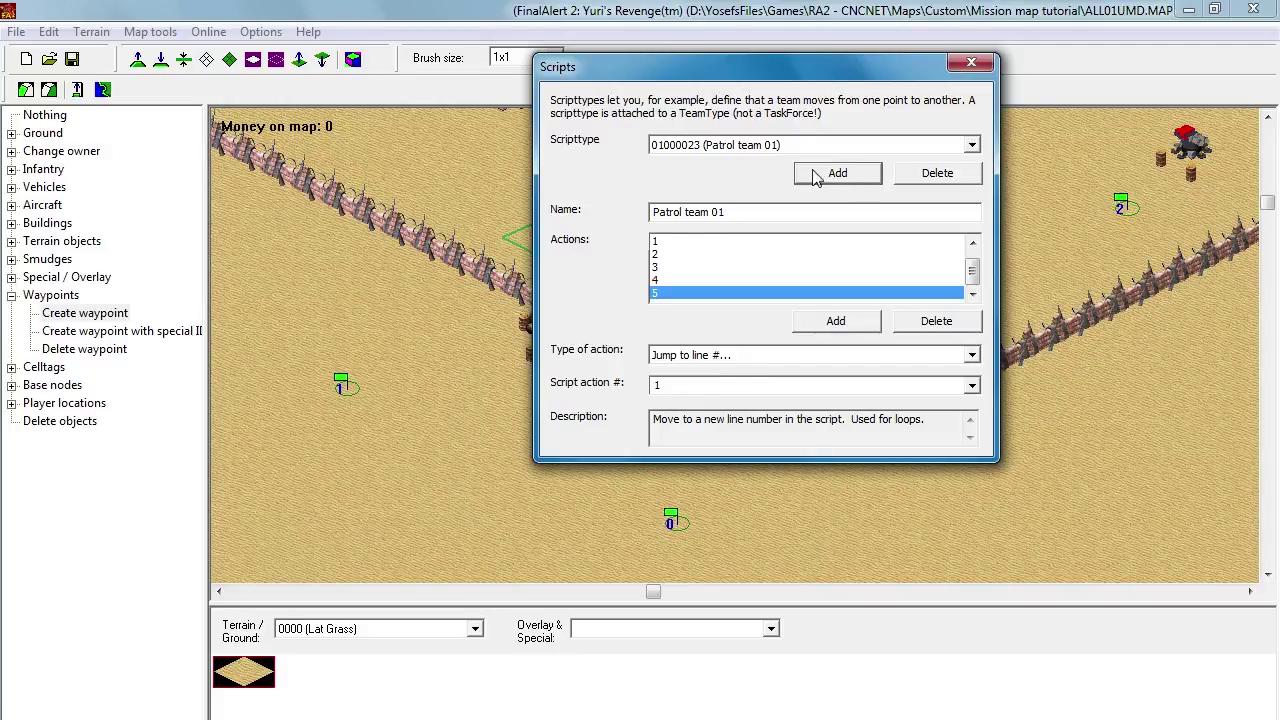
left_click(805, 145)
left_click(724, 164)
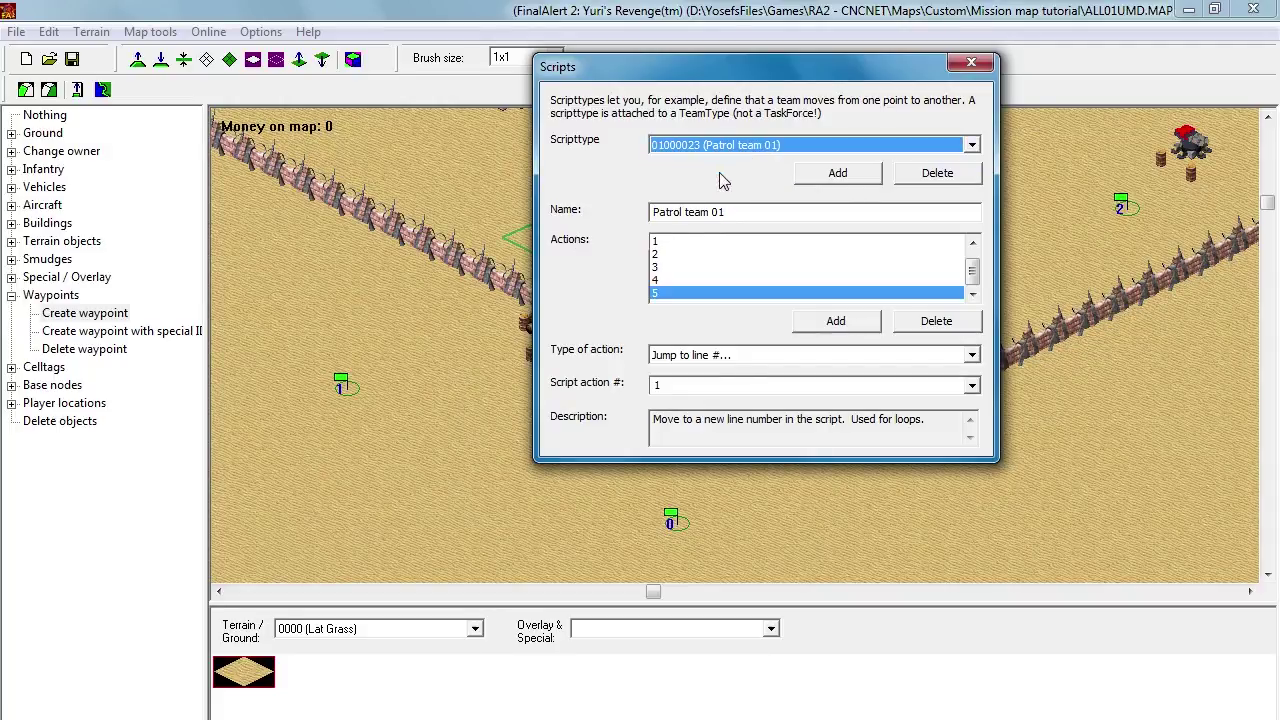
scroll(719, 162, "down", 1)
left_click_drag(734, 214, 624, 209)
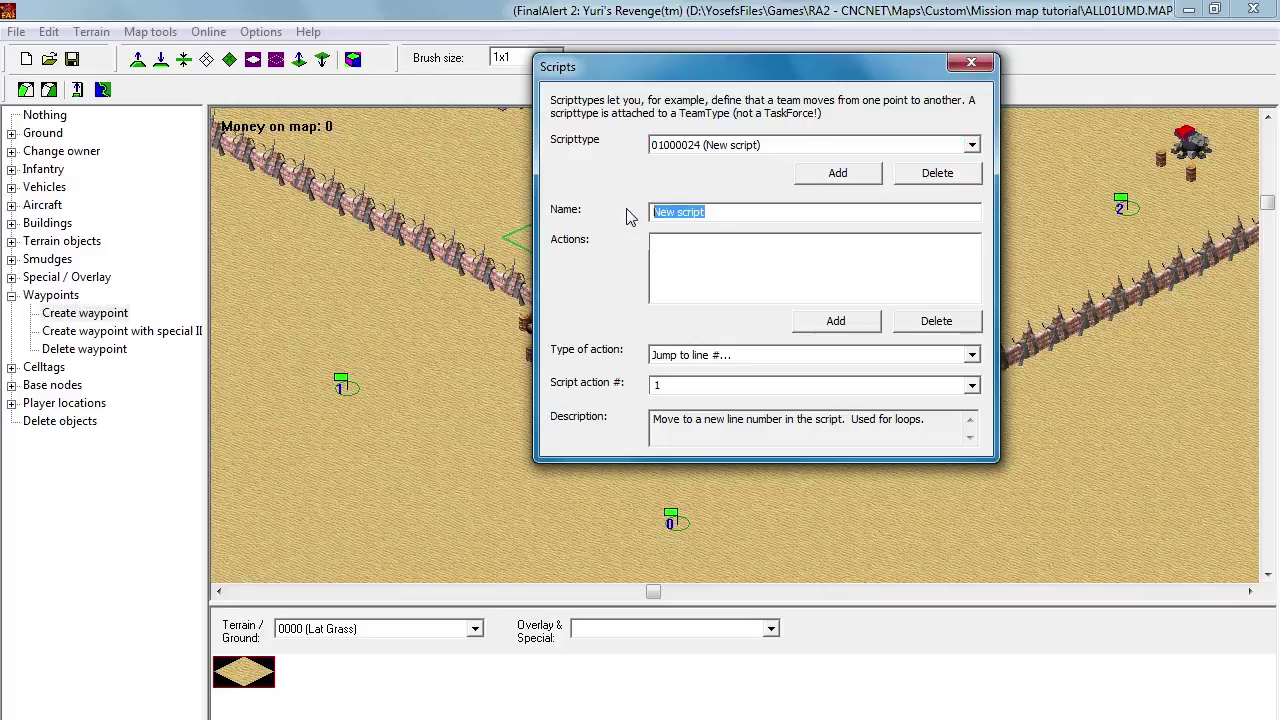
key("ctrl+v")
type("2")
Step: Uncover waypoints 2 and 3 on the map and add a first action to the Patrol team 02 script: Move to waypoint 2
left_click_drag(830, 80, 520, 70)
left_click(537, 309)
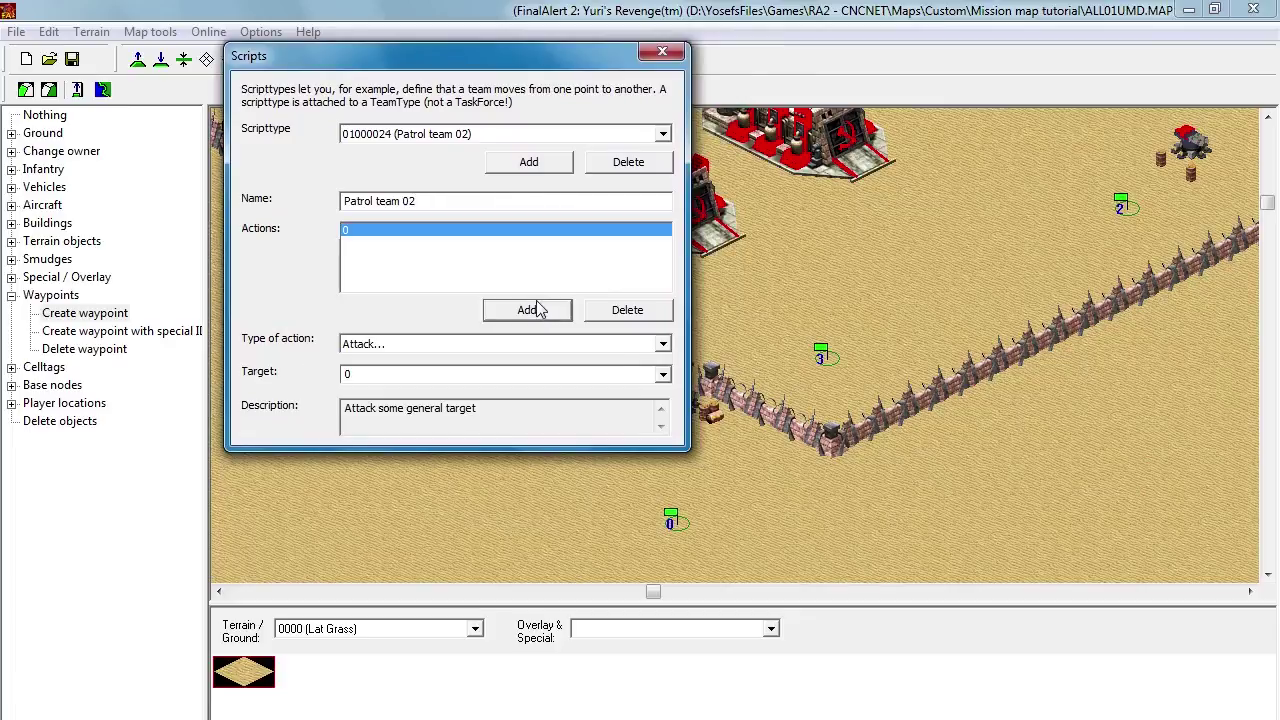
left_click(662, 344)
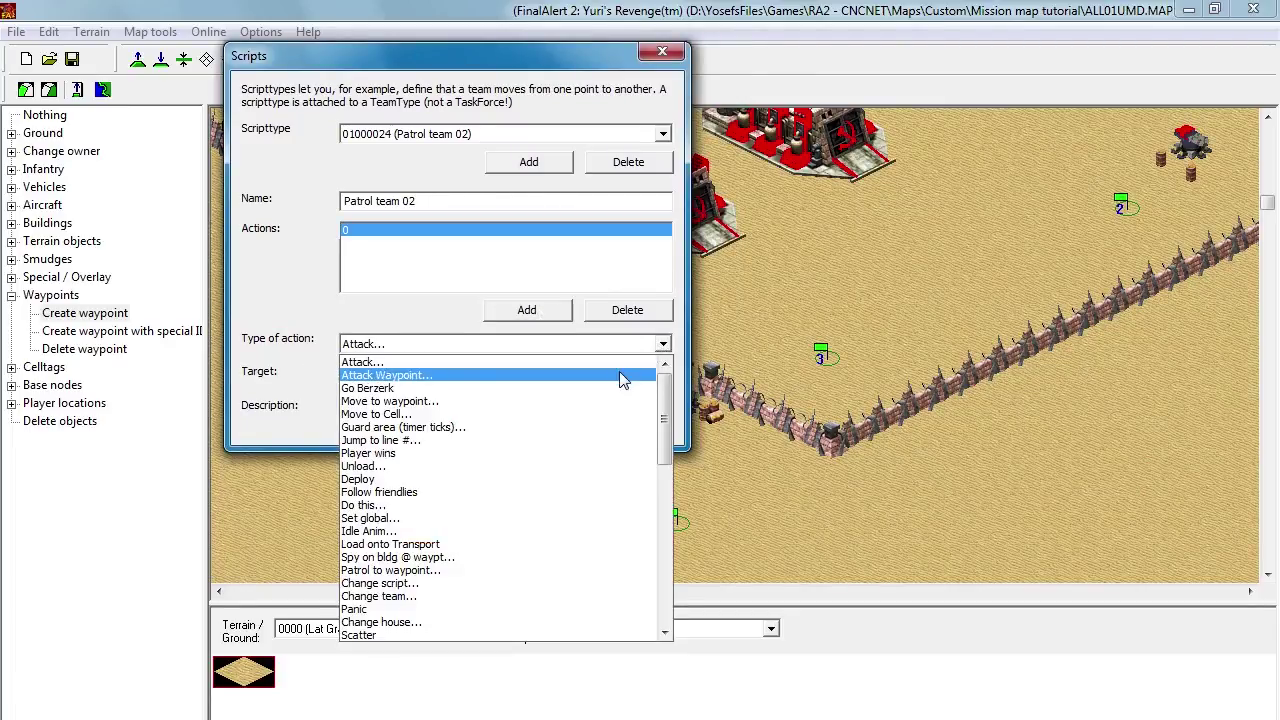
left_click(597, 401)
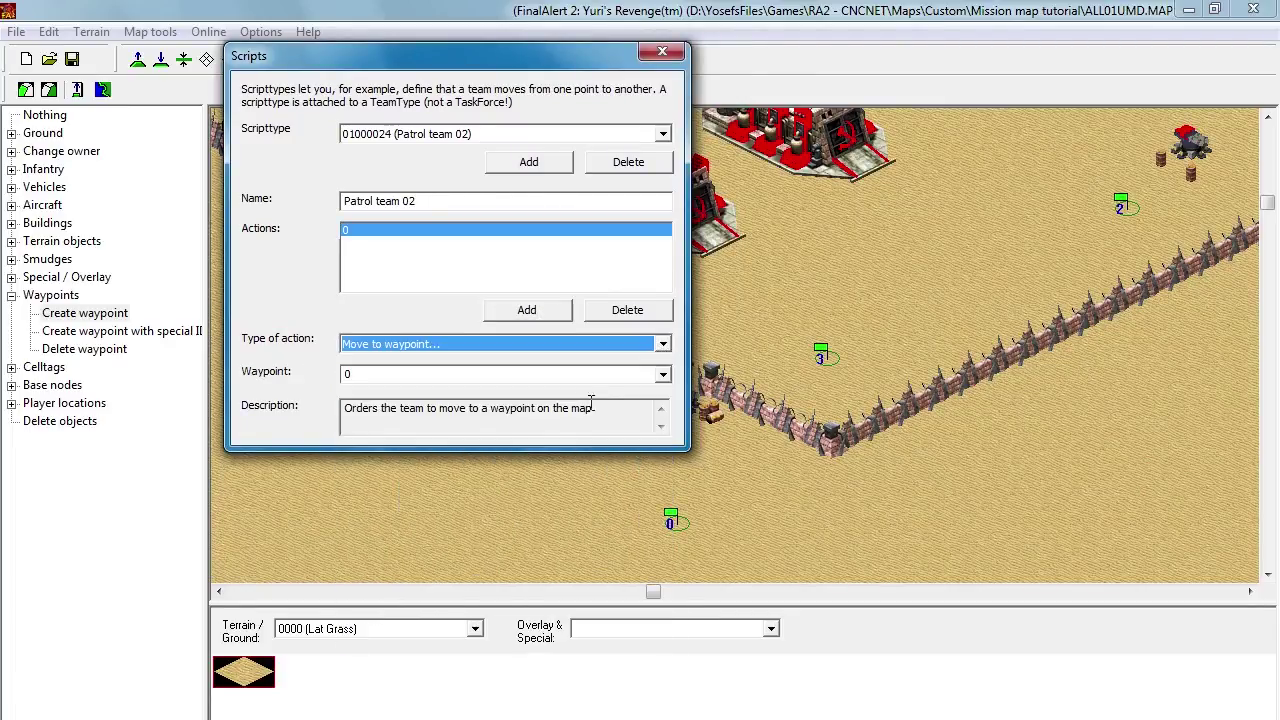
left_click(518, 380)
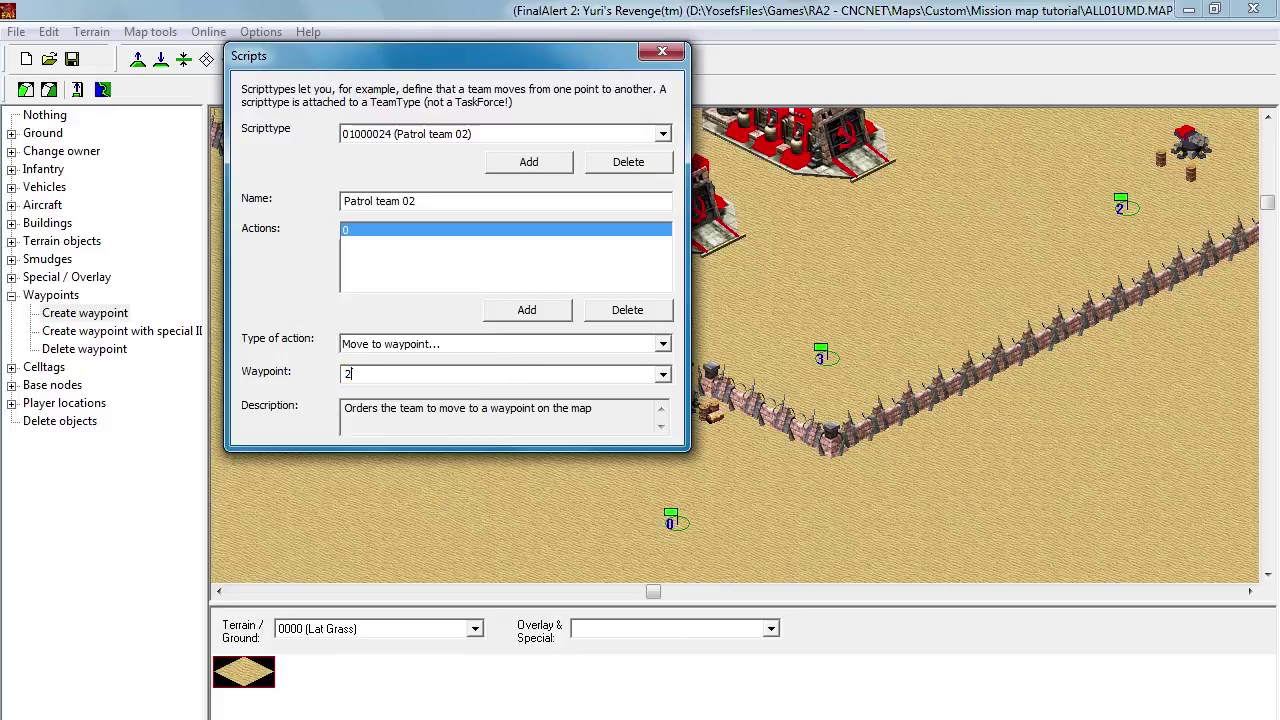
Step: Add a second action to the Patrol team 02 script: Patrol to waypoint 3
left_click(547, 304)
left_click(421, 238)
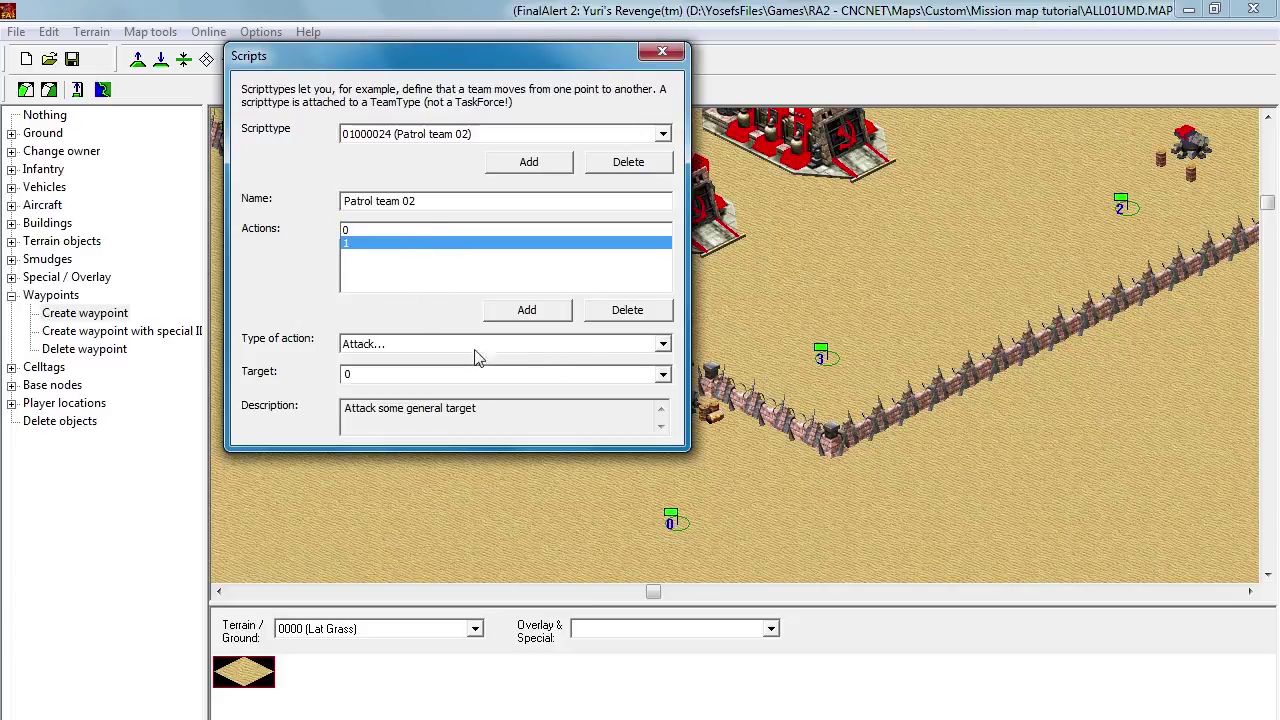
left_click(662, 345)
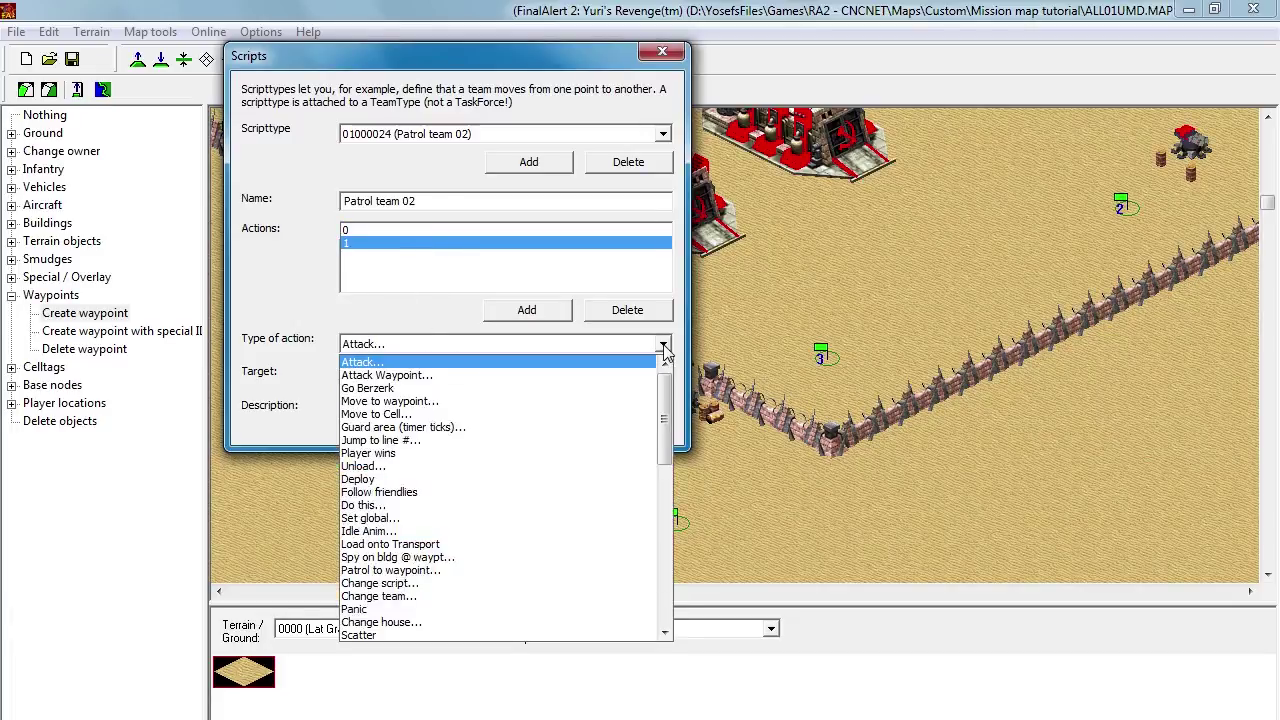
scroll(643, 417, "down", 1)
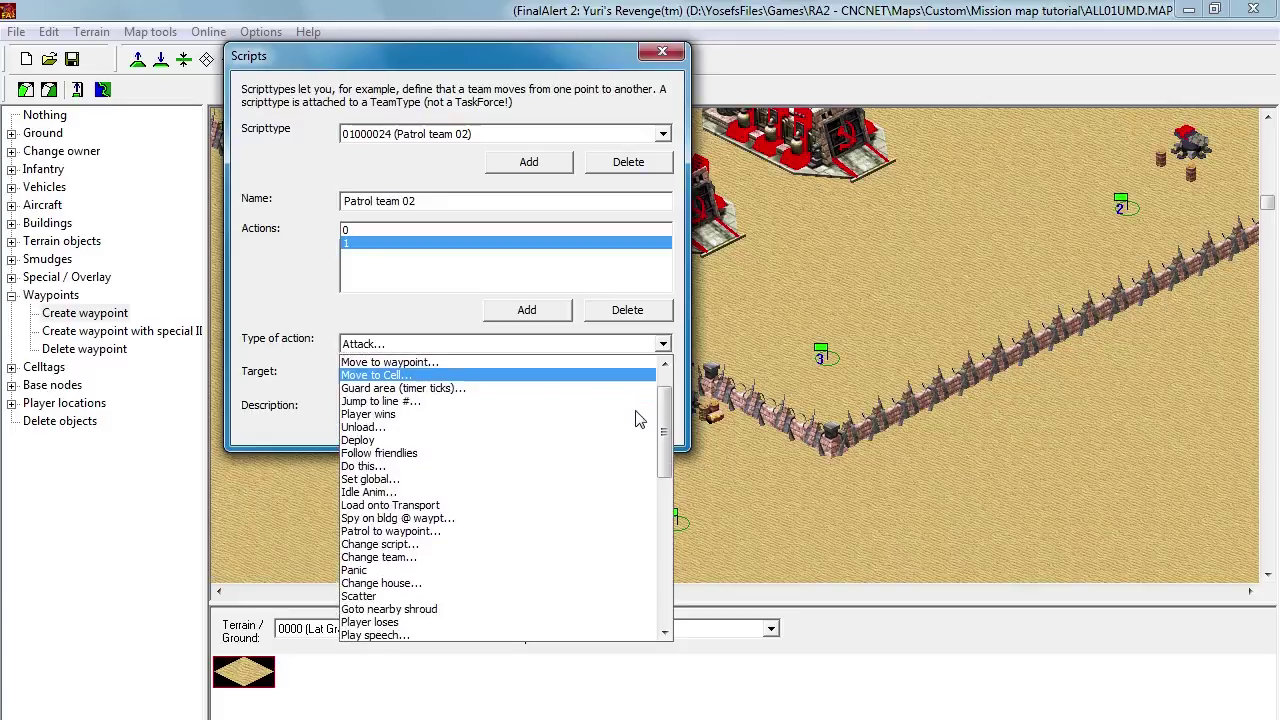
left_click(557, 530)
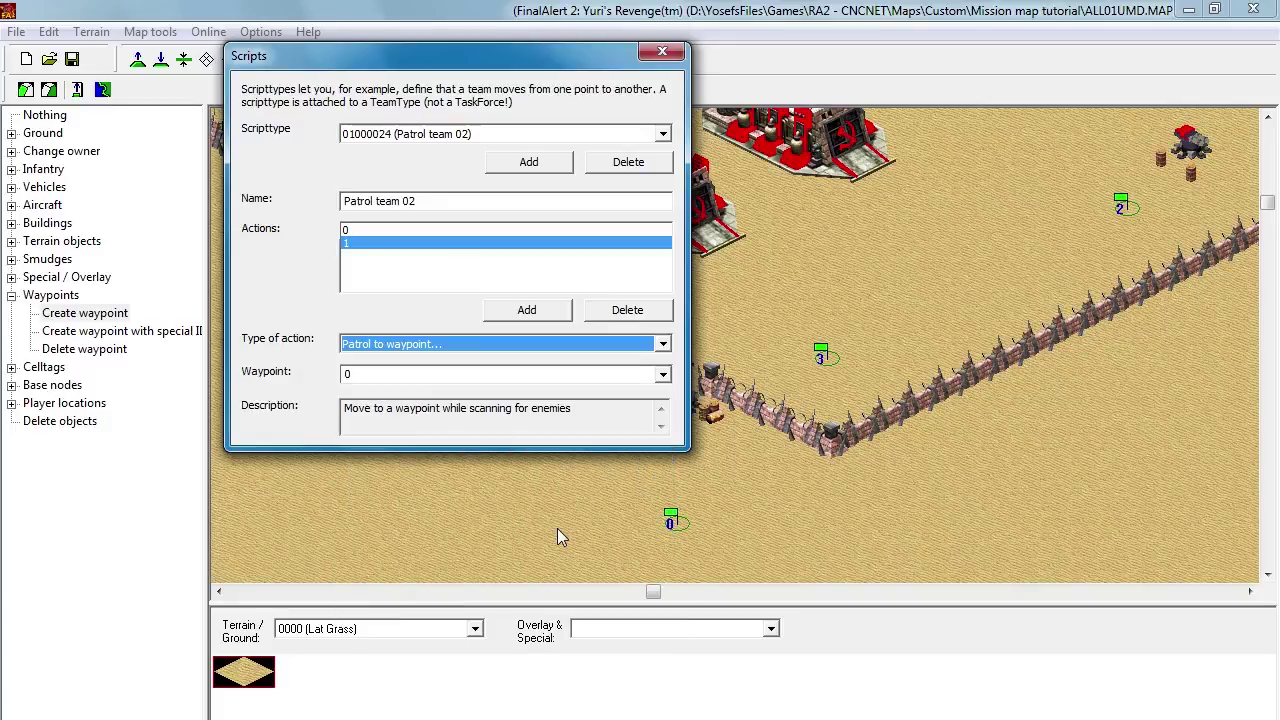
left_click(430, 377)
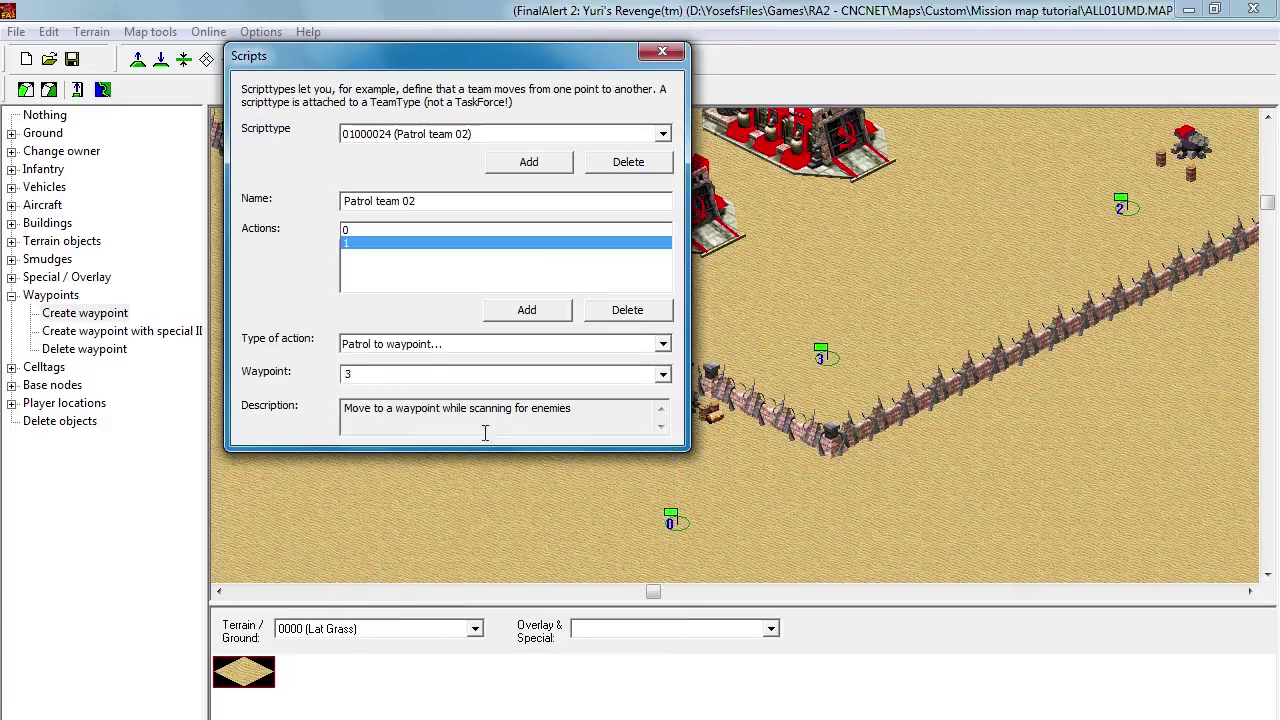
Step: Add a third action to the Patrol team 02 script: Guard area for 10 time units
left_click(527, 310)
left_click(463, 257)
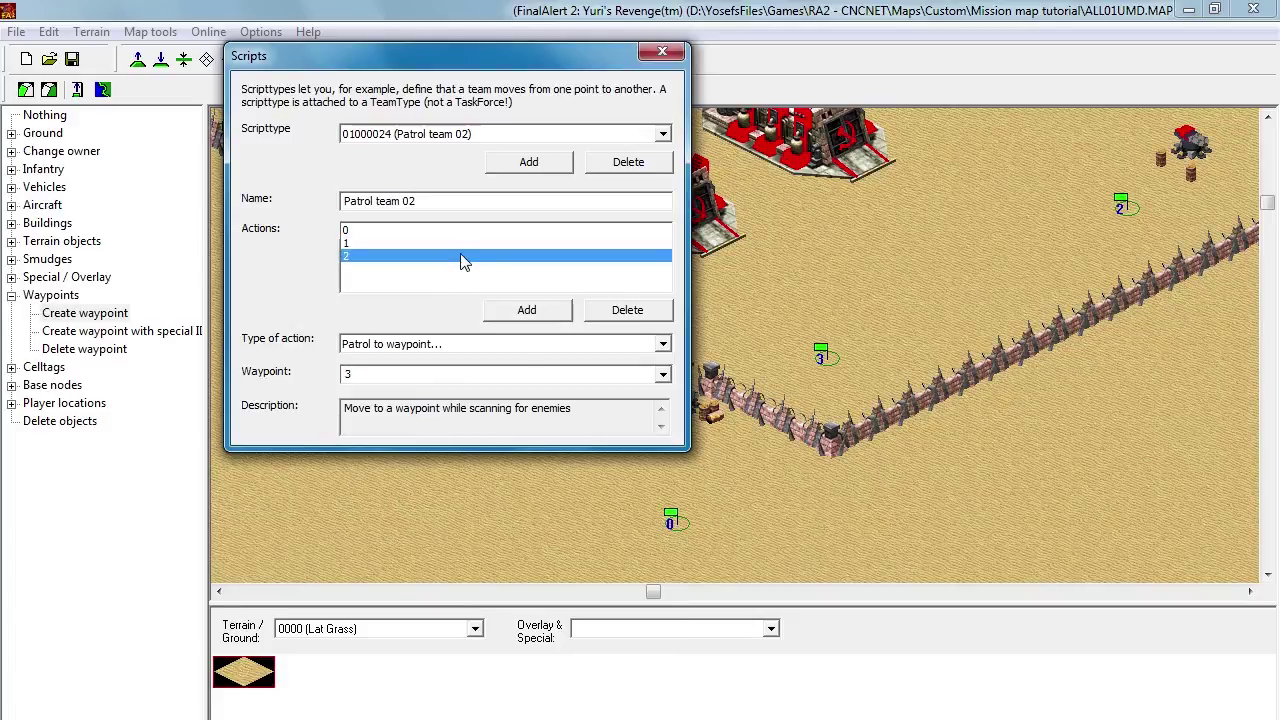
left_click(591, 344)
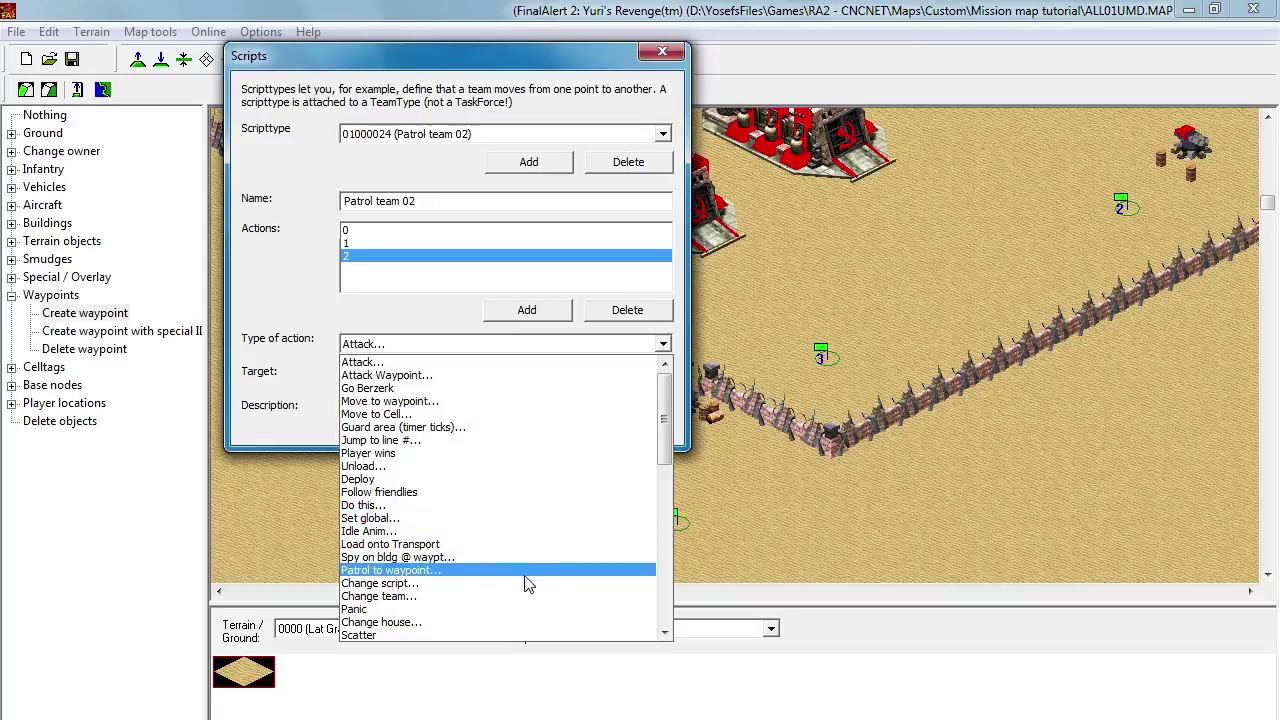
left_click(510, 430)
left_click(480, 376)
type("10")
Step: Add a fourth action to the Patrol team 02 script: Patrol to waypoint 2
left_click(527, 310)
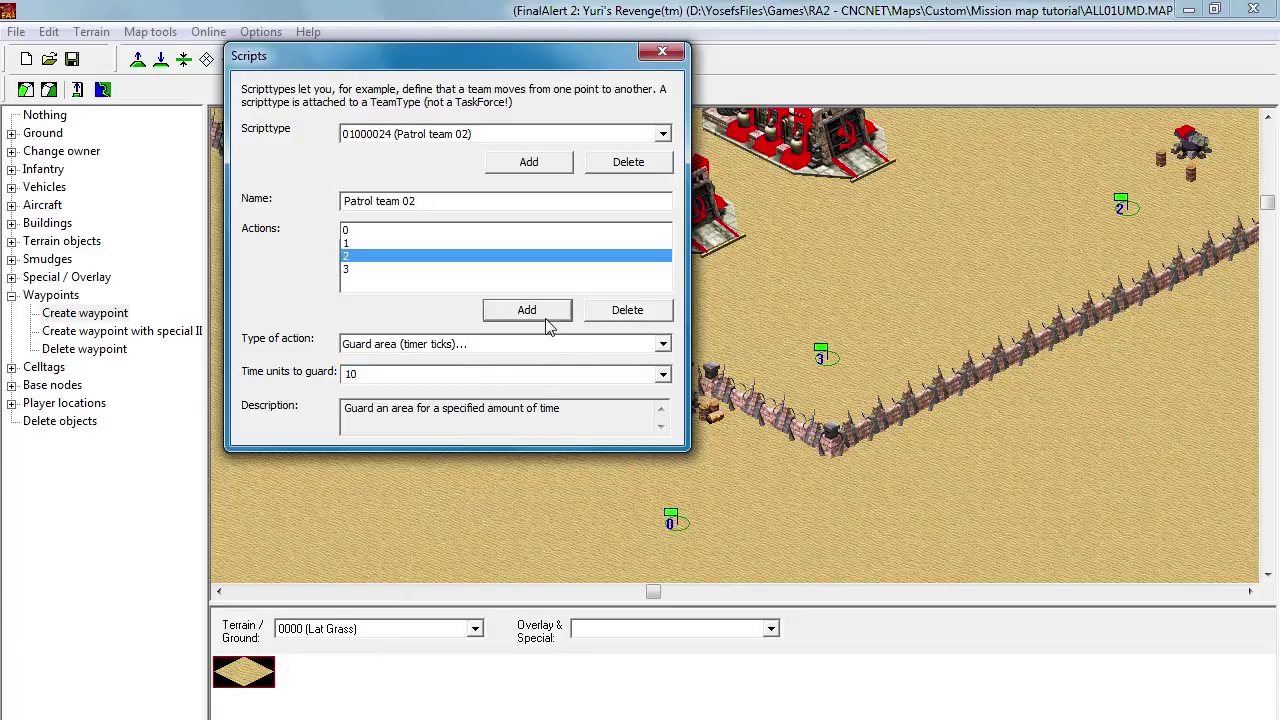
left_click(437, 270)
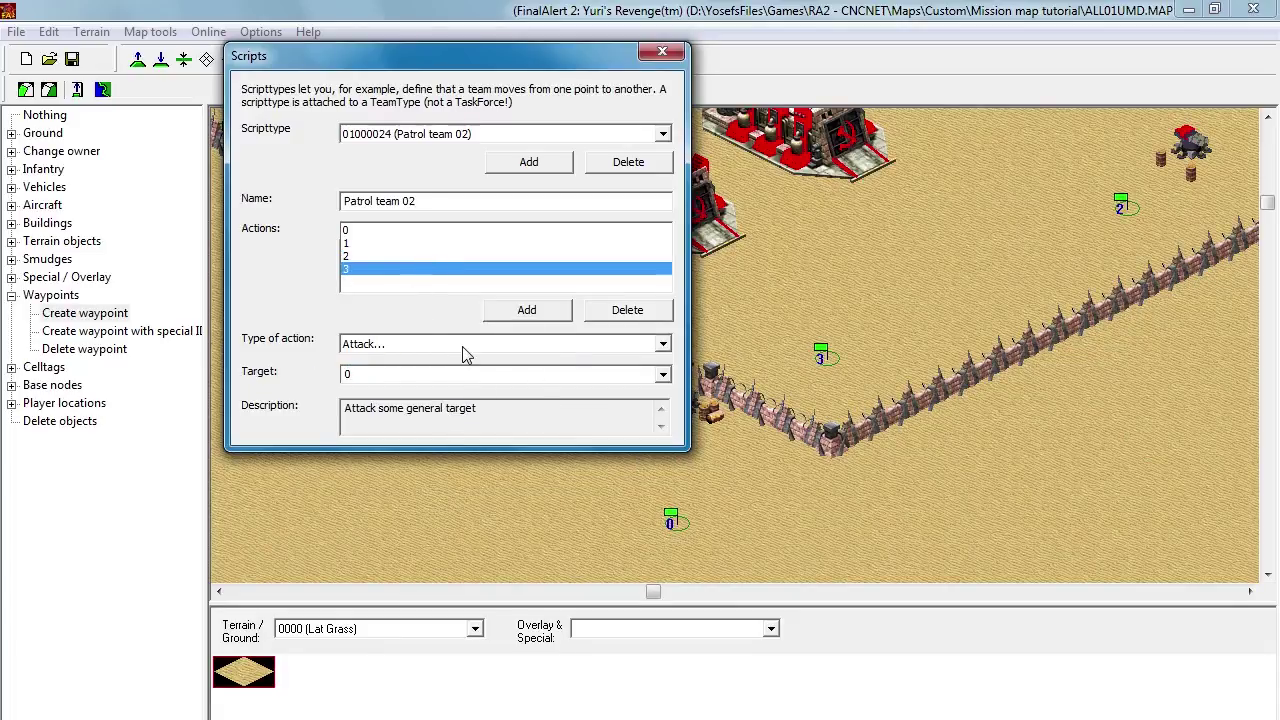
left_click(519, 346)
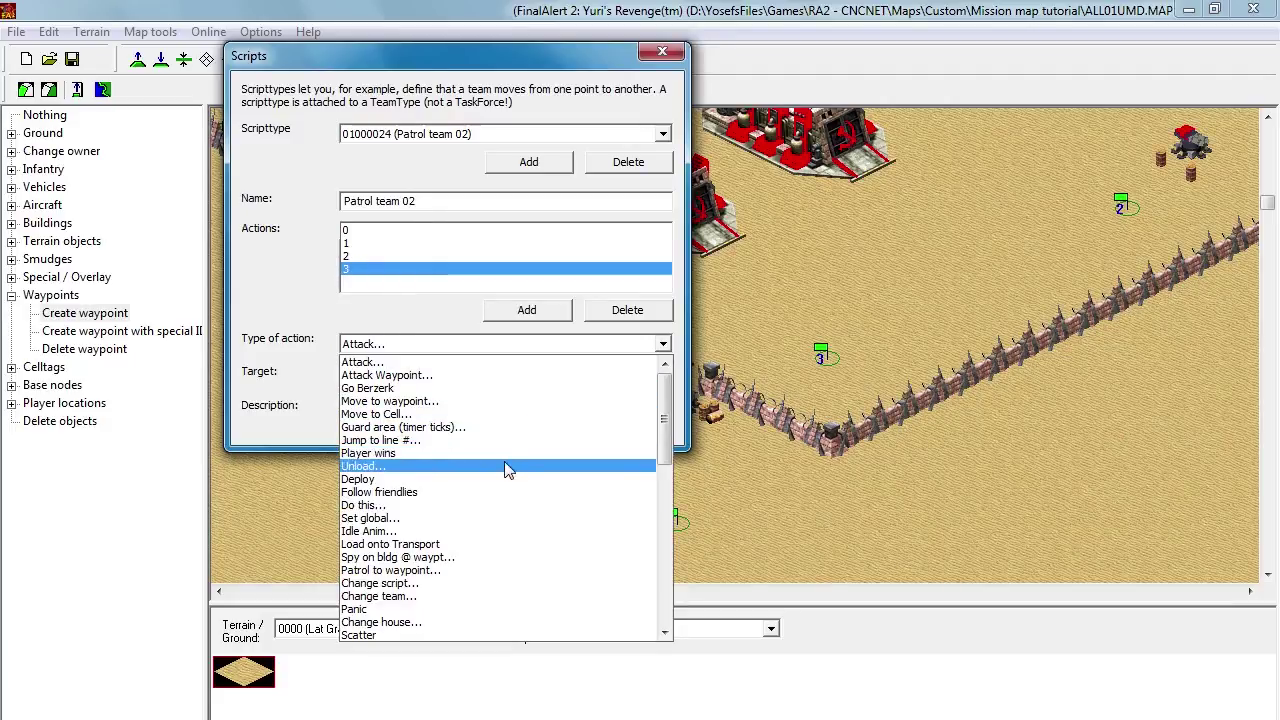
left_click(497, 576)
left_click(443, 374)
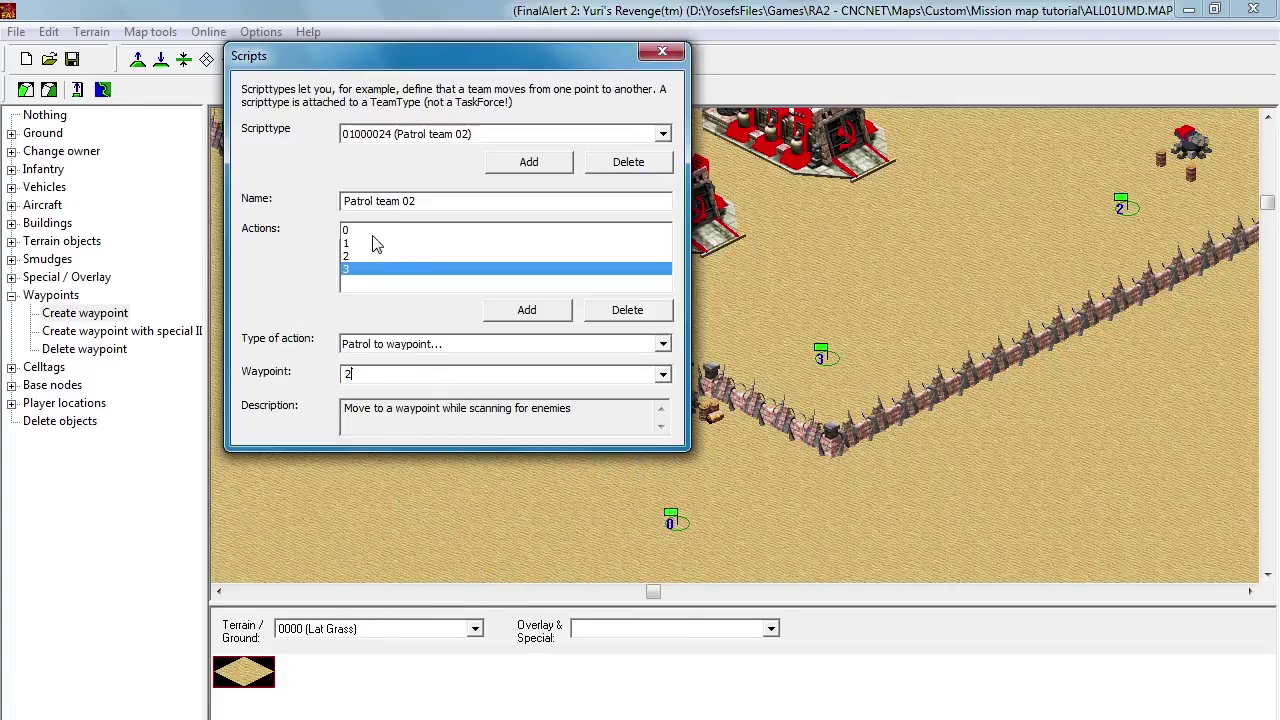
Step: Add a fifth action to the Patrol team 02 script: Jump to line # with script action 10
left_click(516, 314)
left_click(378, 283)
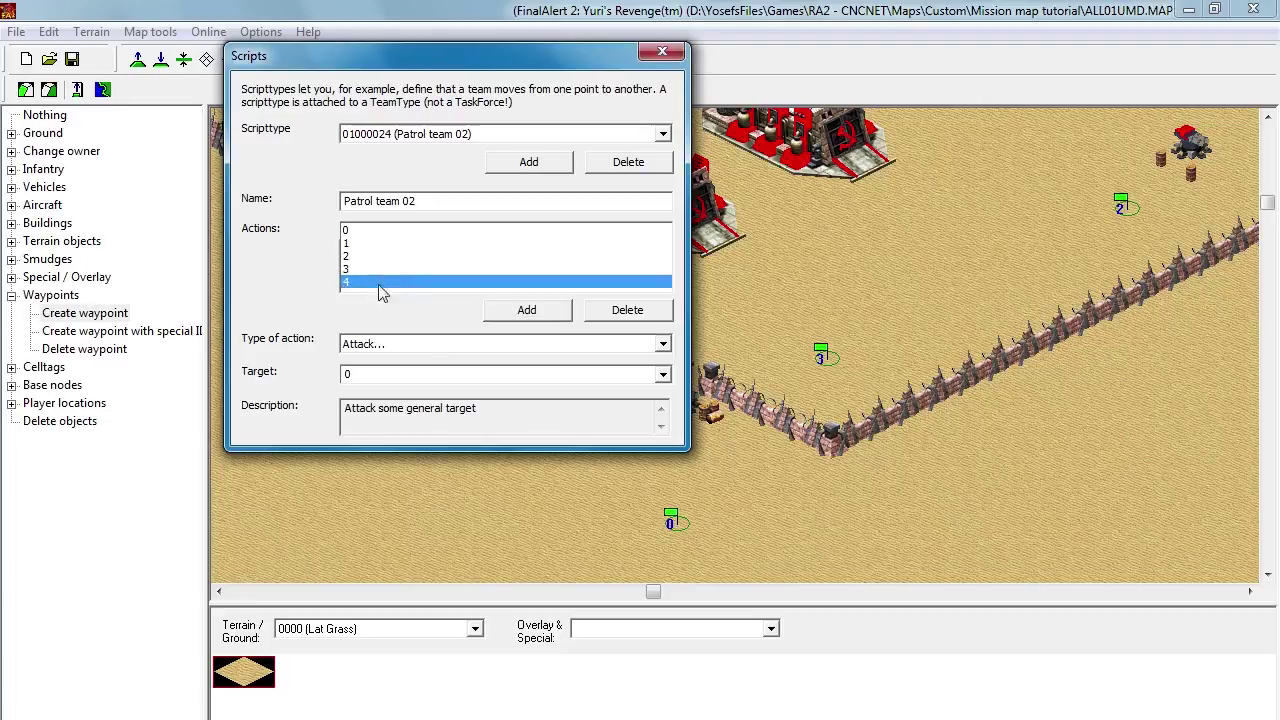
left_click(412, 346)
left_click(450, 438)
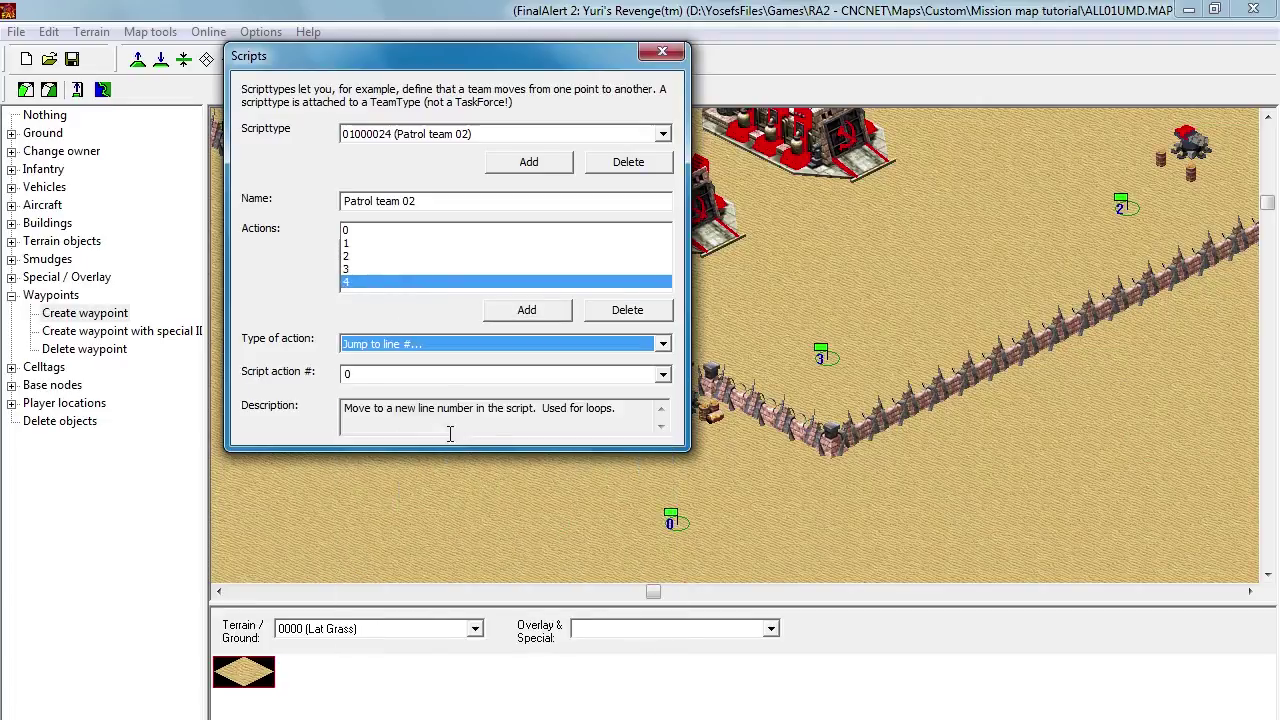
left_click(437, 373)
type("10")
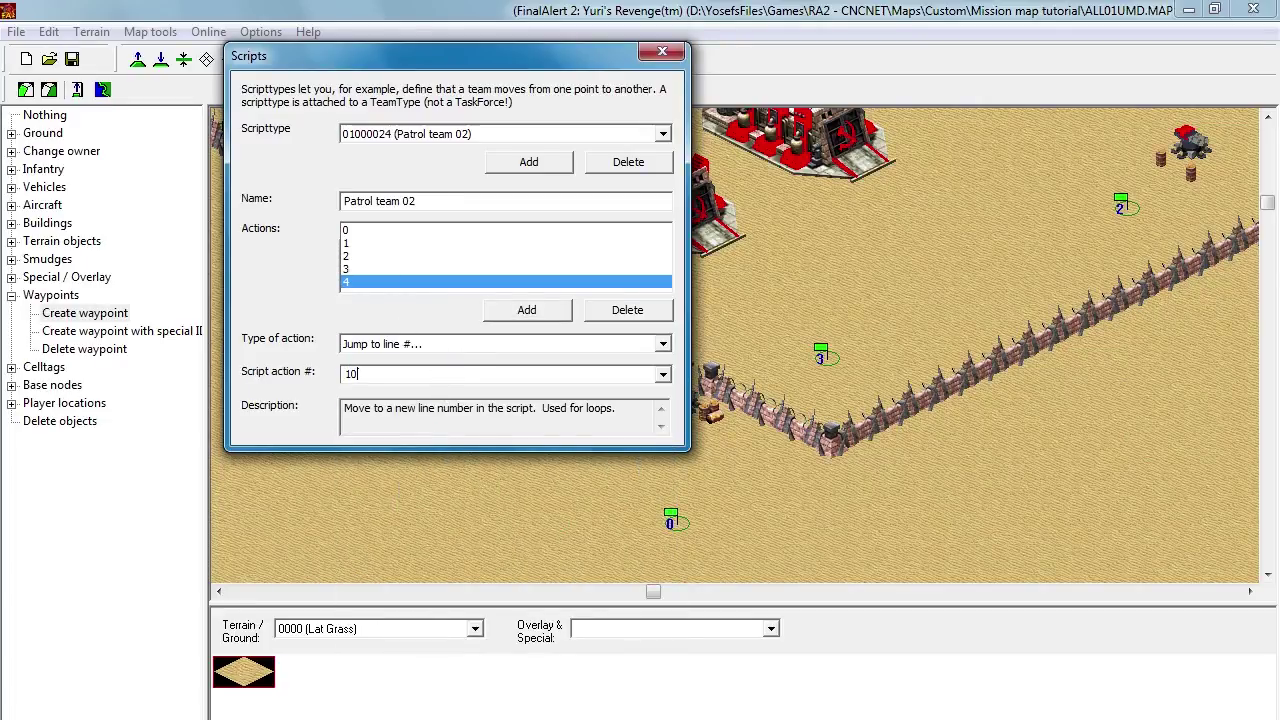
Step: Add a sixth action to the Patrol team 02 script: Jump to line # with script action 2
left_click(500, 309)
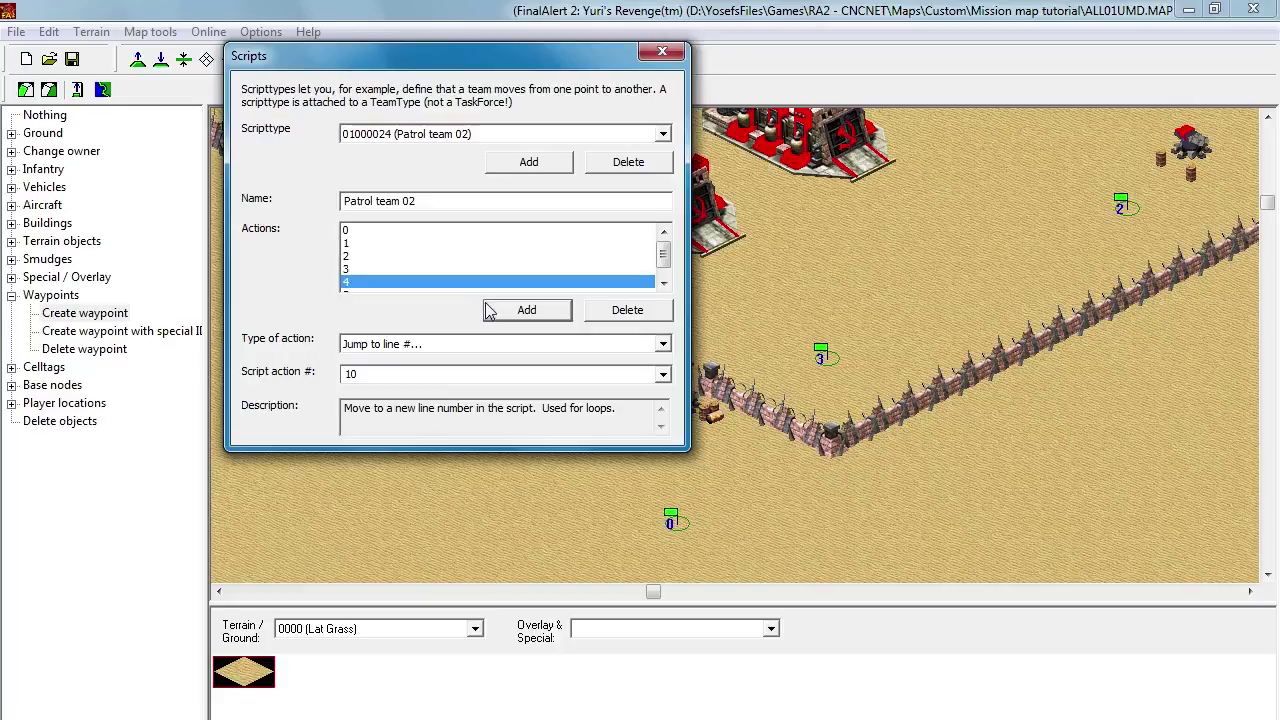
left_click(663, 283)
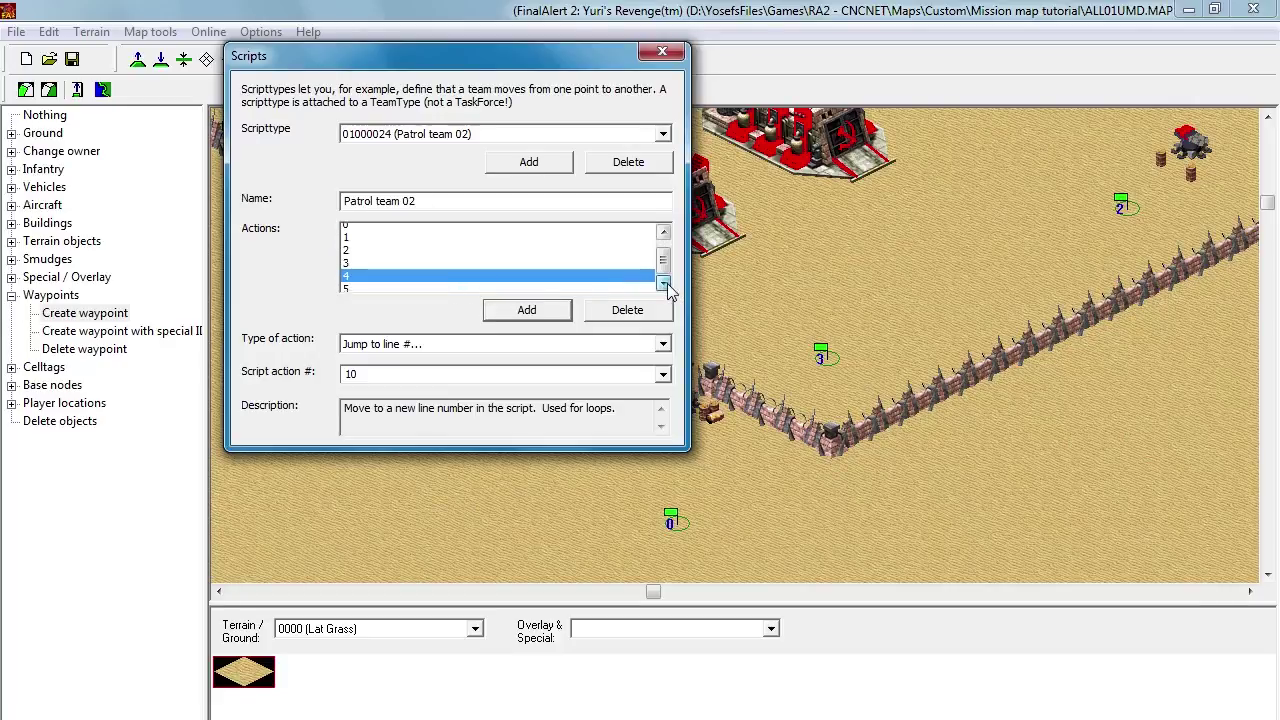
left_click(594, 284)
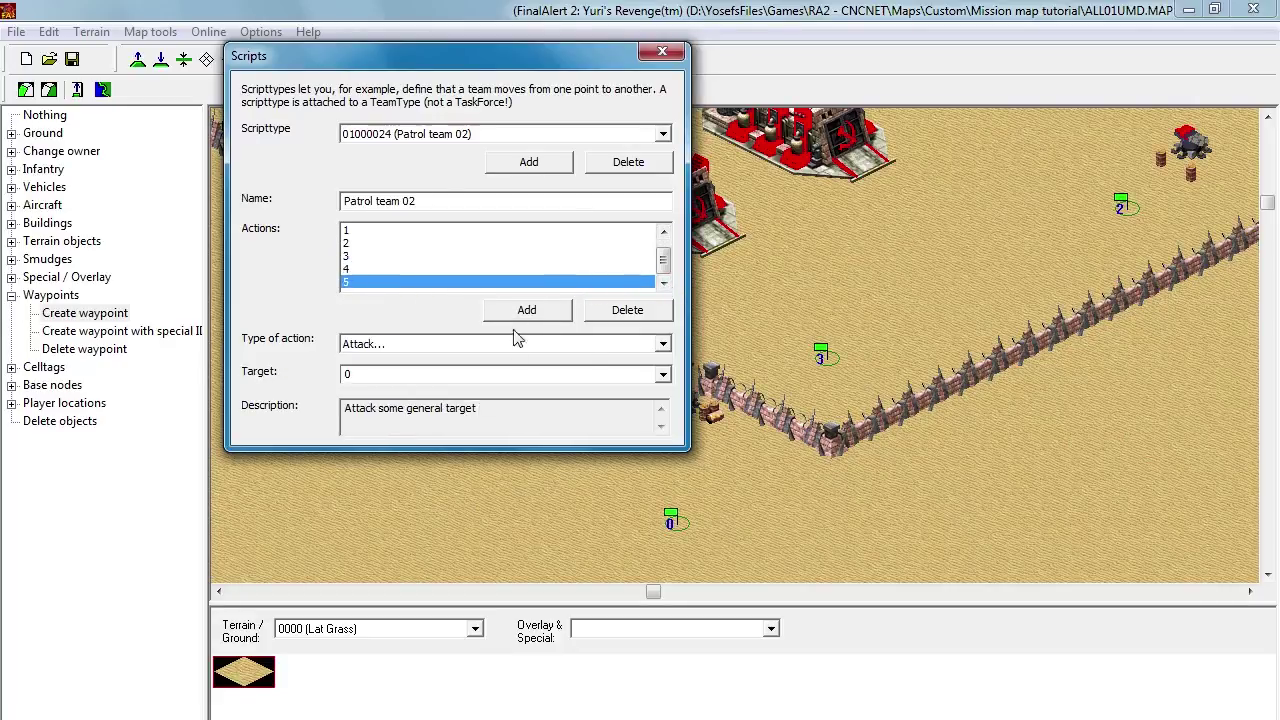
left_click(662, 344)
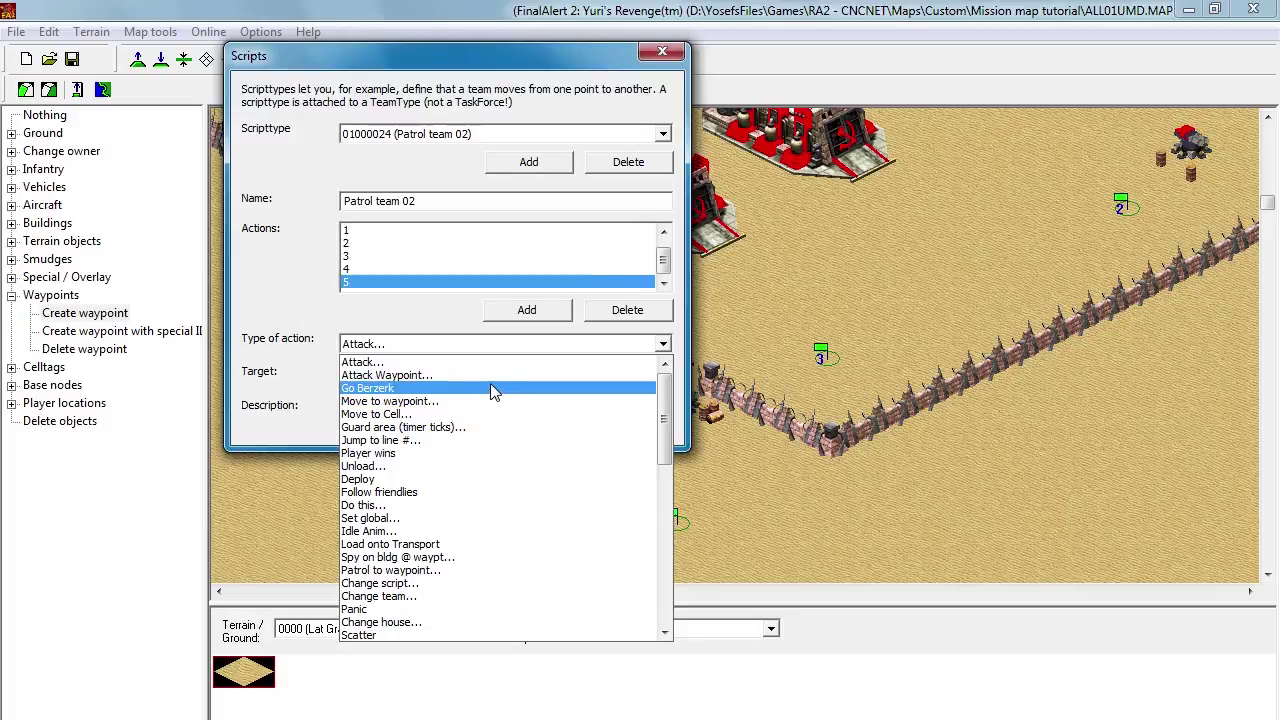
left_click(486, 440)
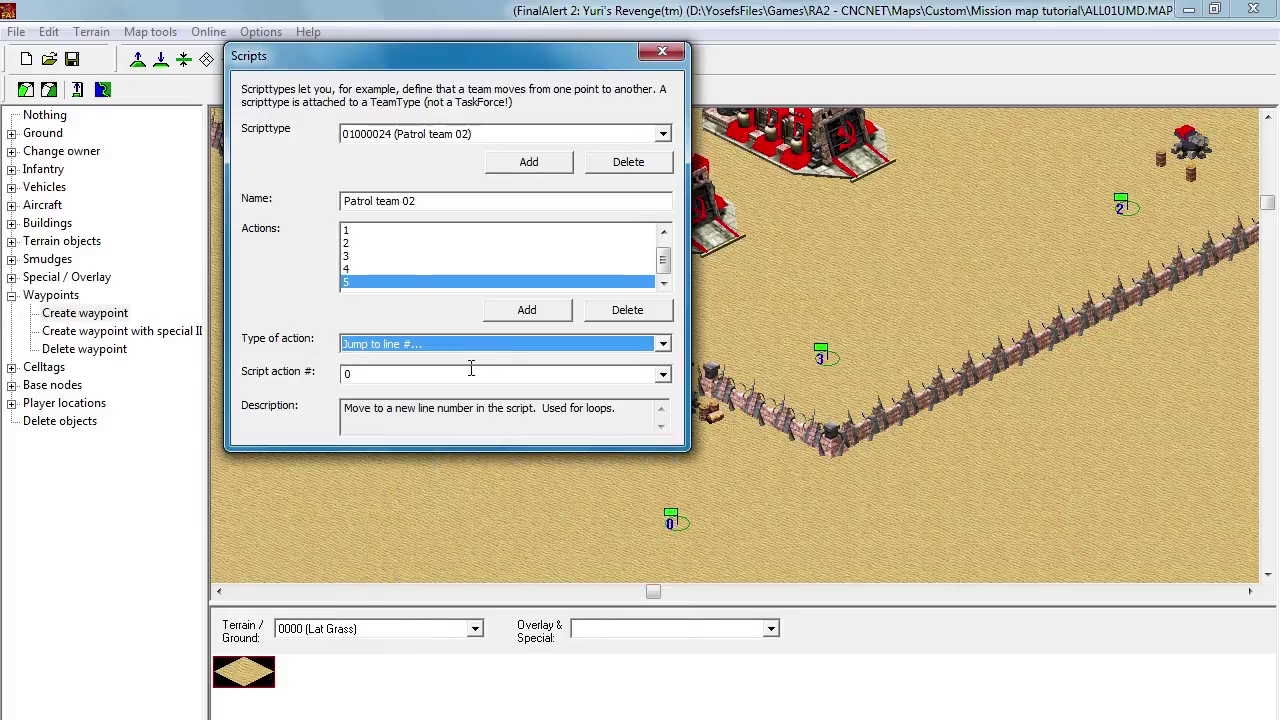
left_click(474, 374)
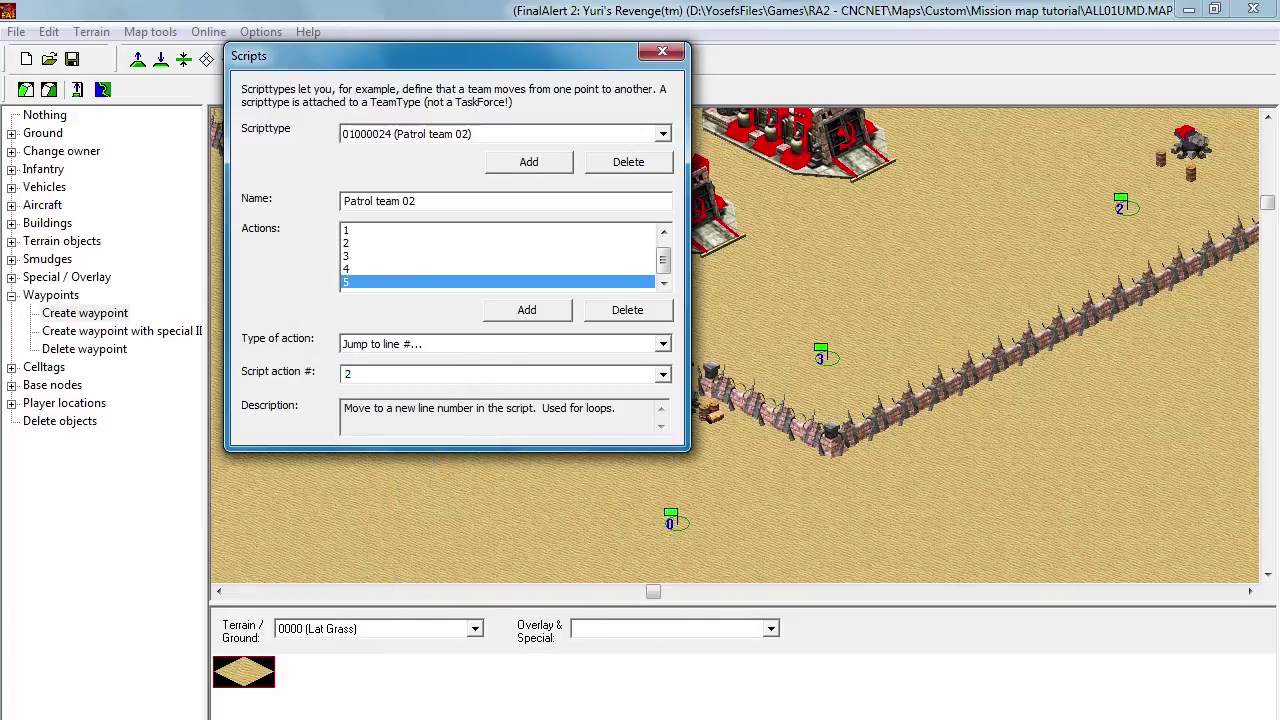
Step: Check the second action and set the sixth action's jump target to script action 1
left_click(466, 231)
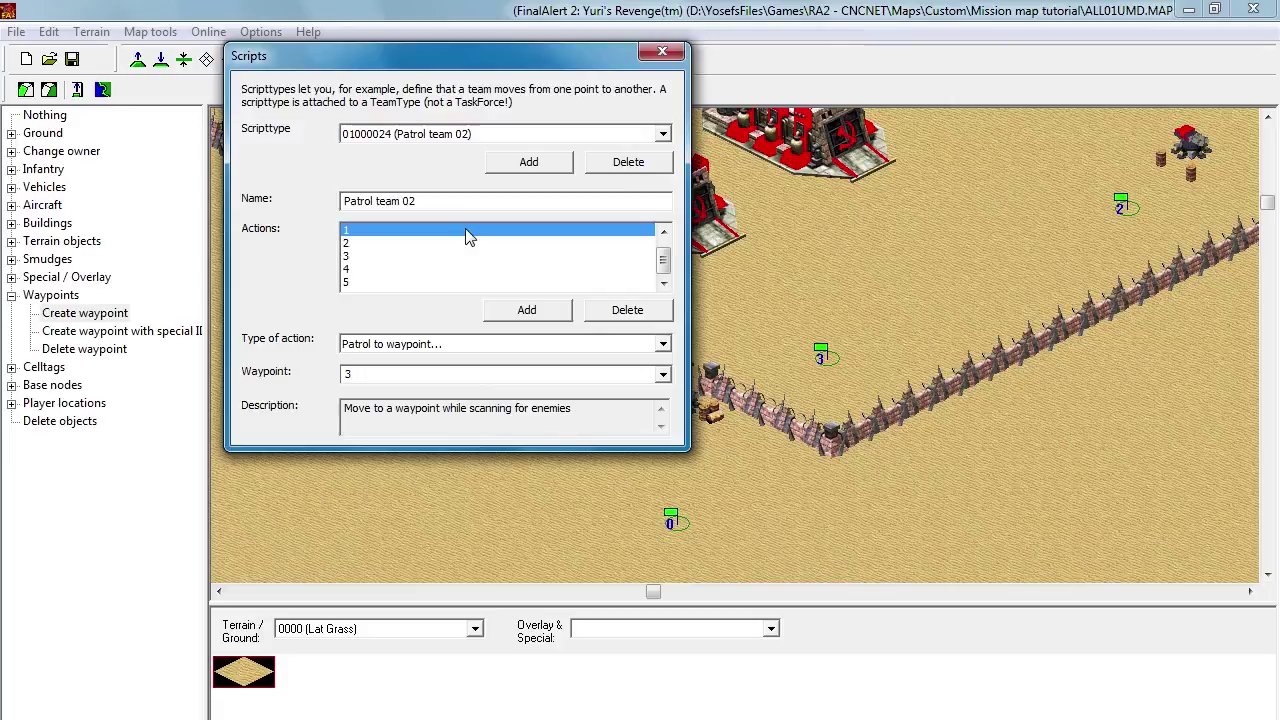
scroll(465, 234, "up", 1)
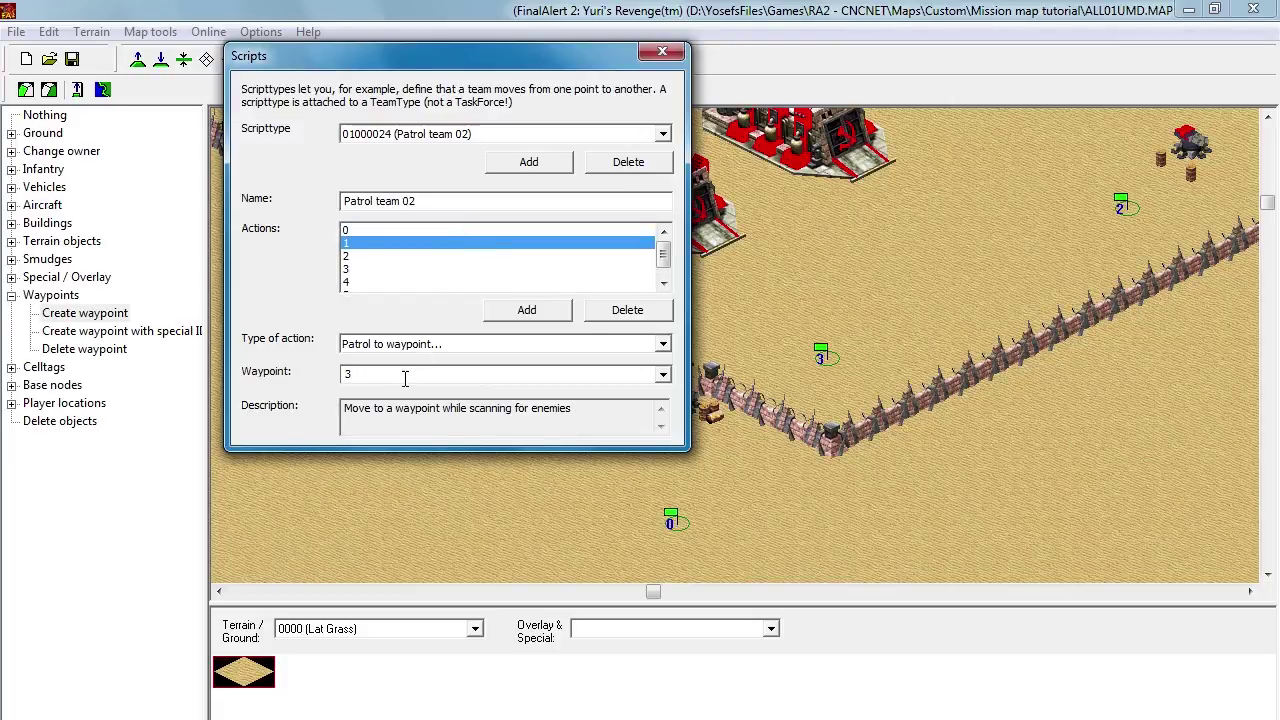
scroll(440, 265, "down", 1)
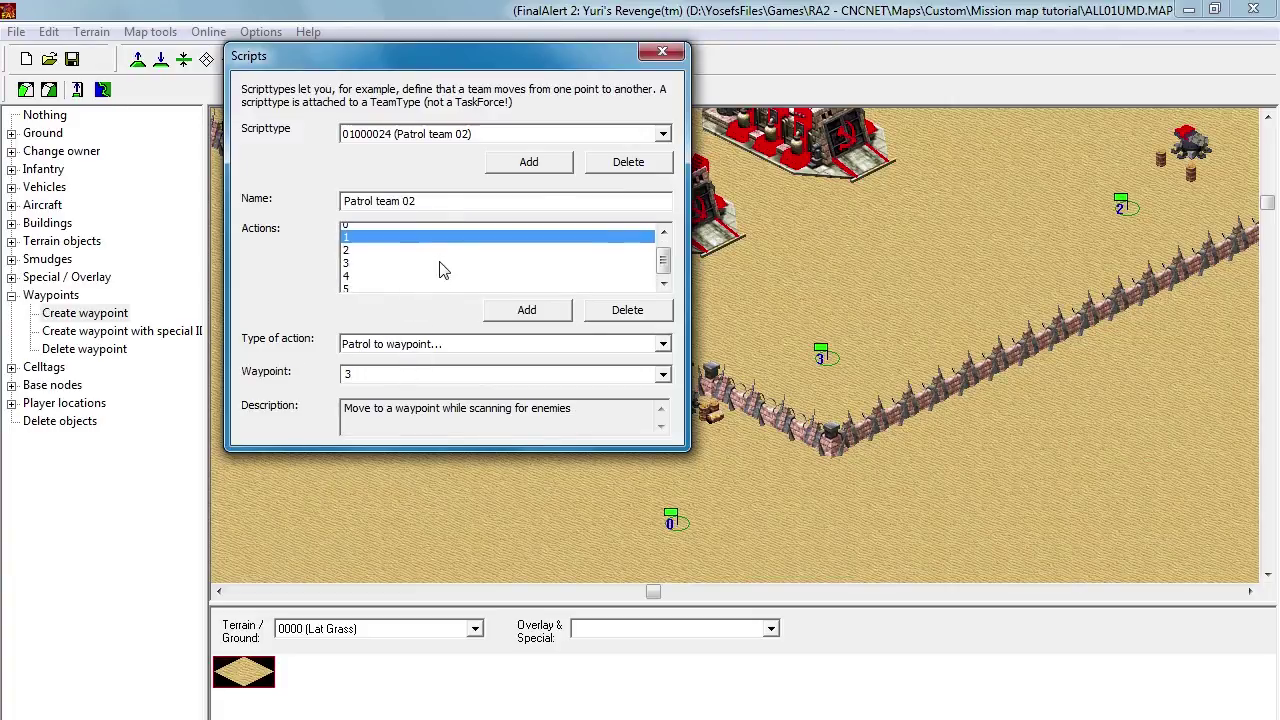
left_click(406, 281)
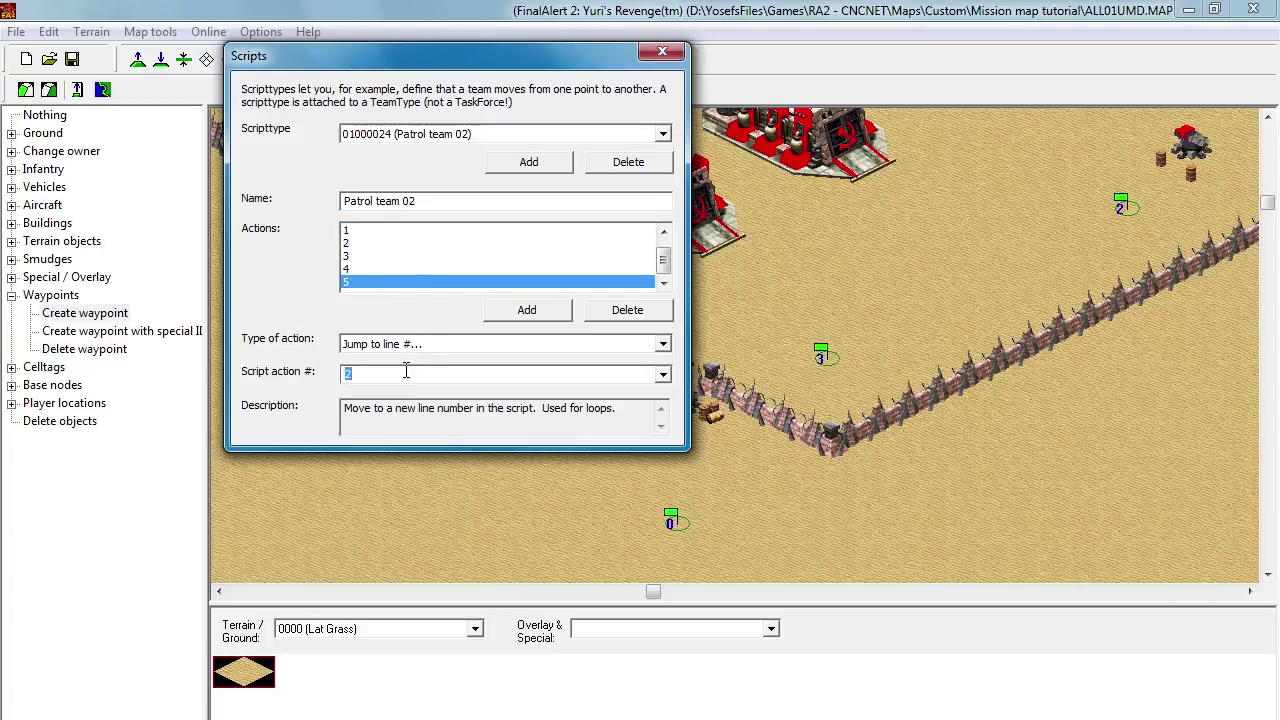
Step: Review the Patrol team 02 actions in order and change the fifth one to Guard area for 10 time units
left_click(417, 232)
scroll(418, 240, "up", 1)
left_click(418, 231)
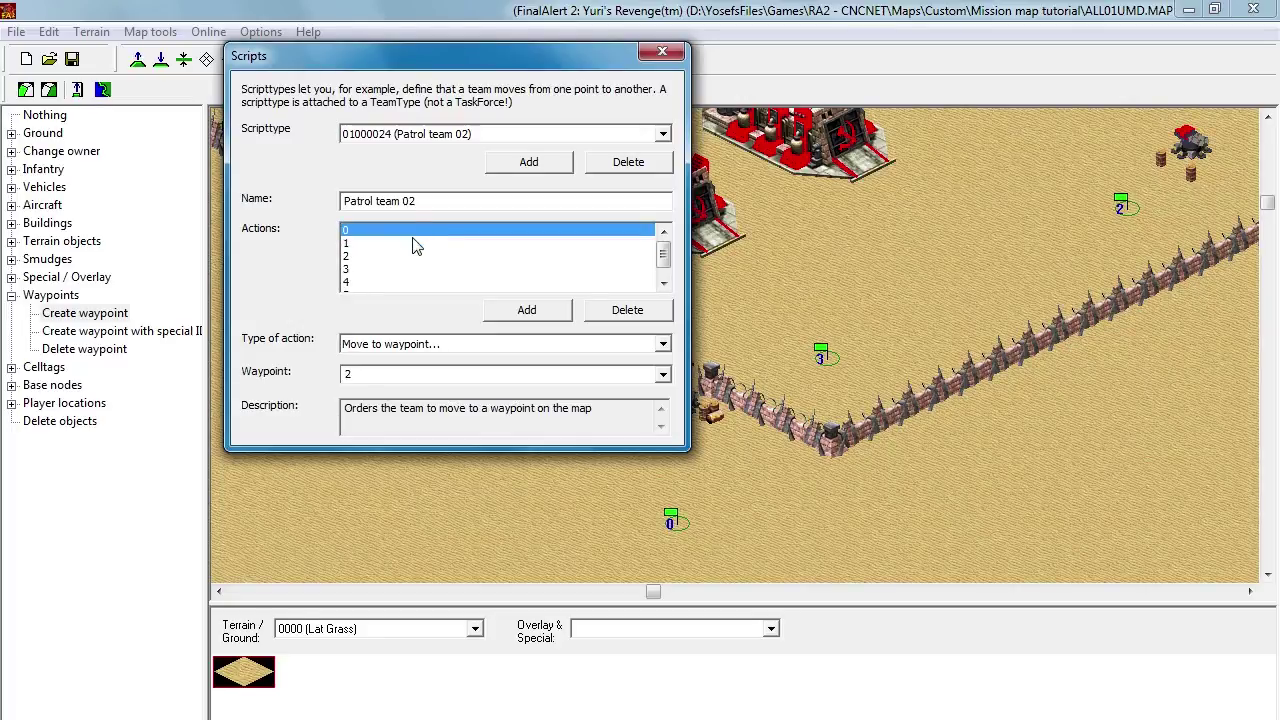
left_click(417, 244)
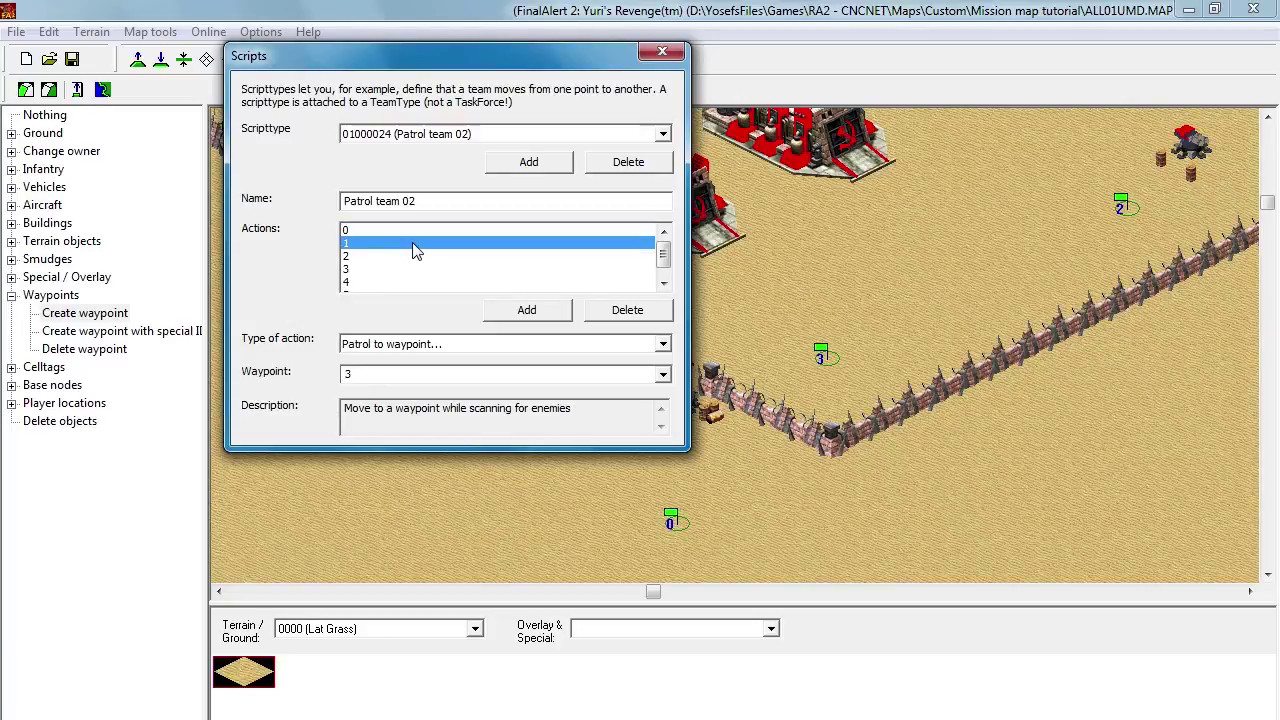
left_click(400, 256)
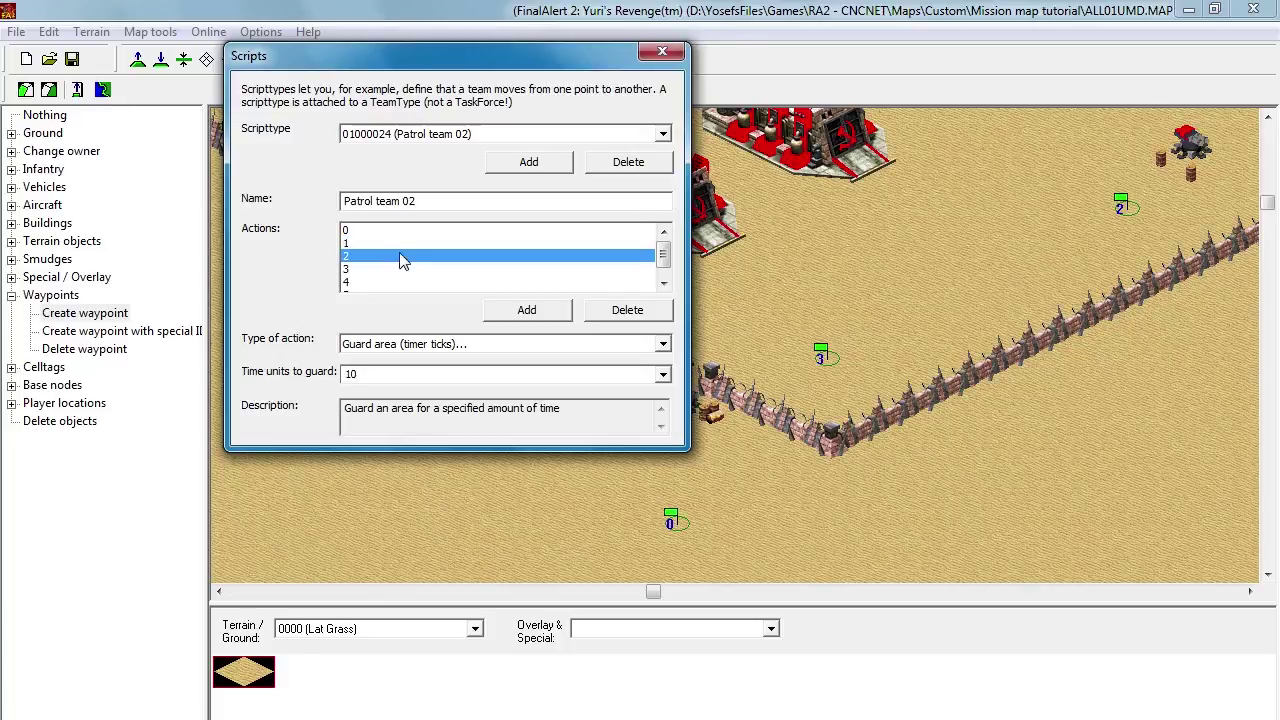
left_click(392, 270)
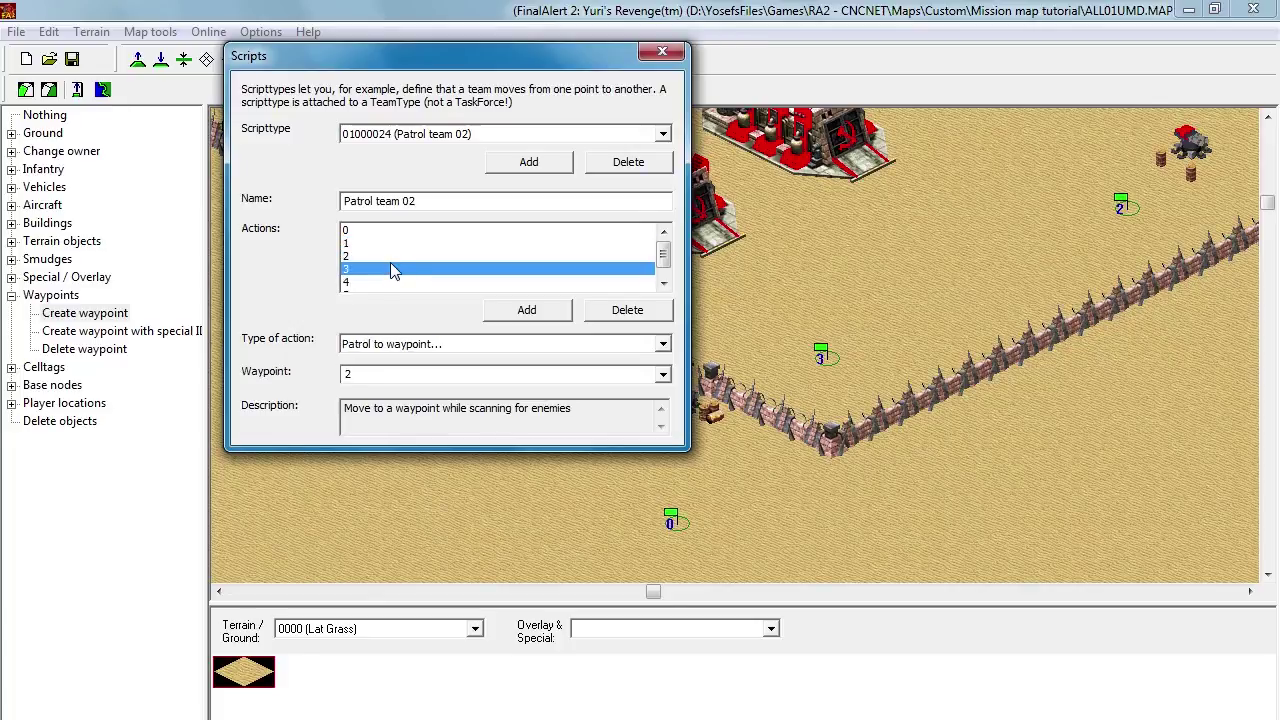
scroll(400, 270, "down", 1)
left_click(404, 270)
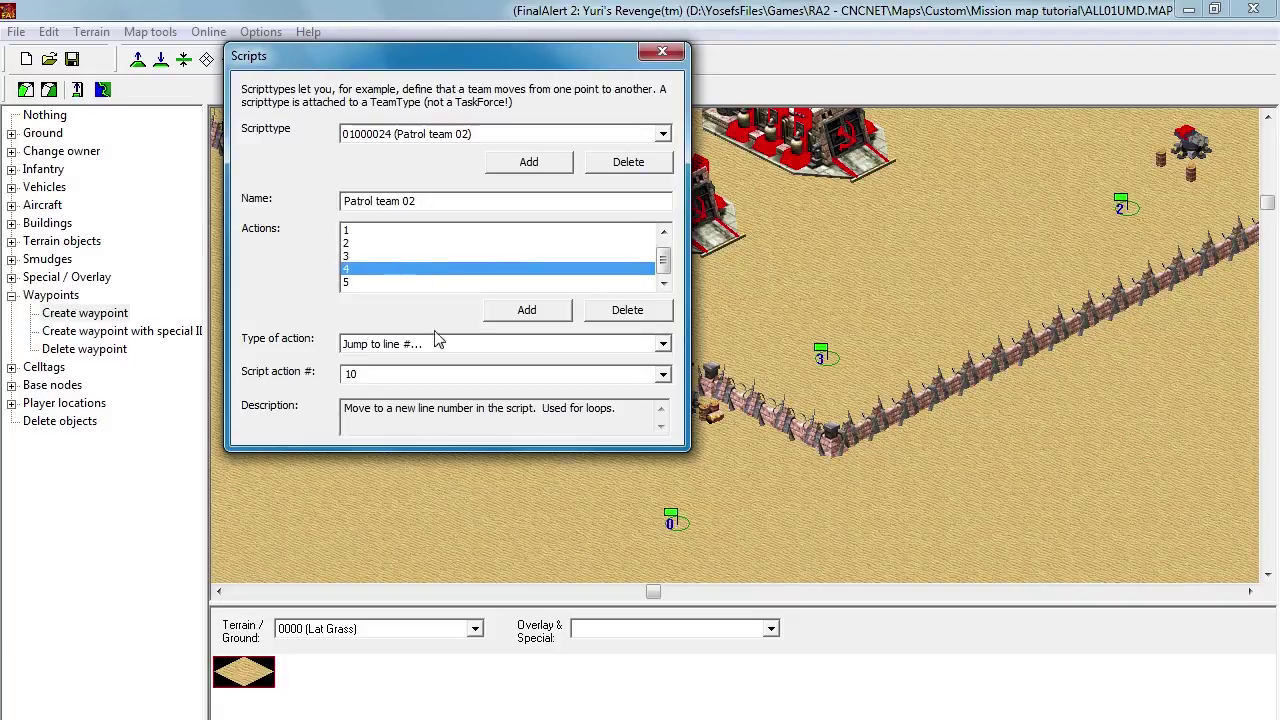
left_click(463, 343)
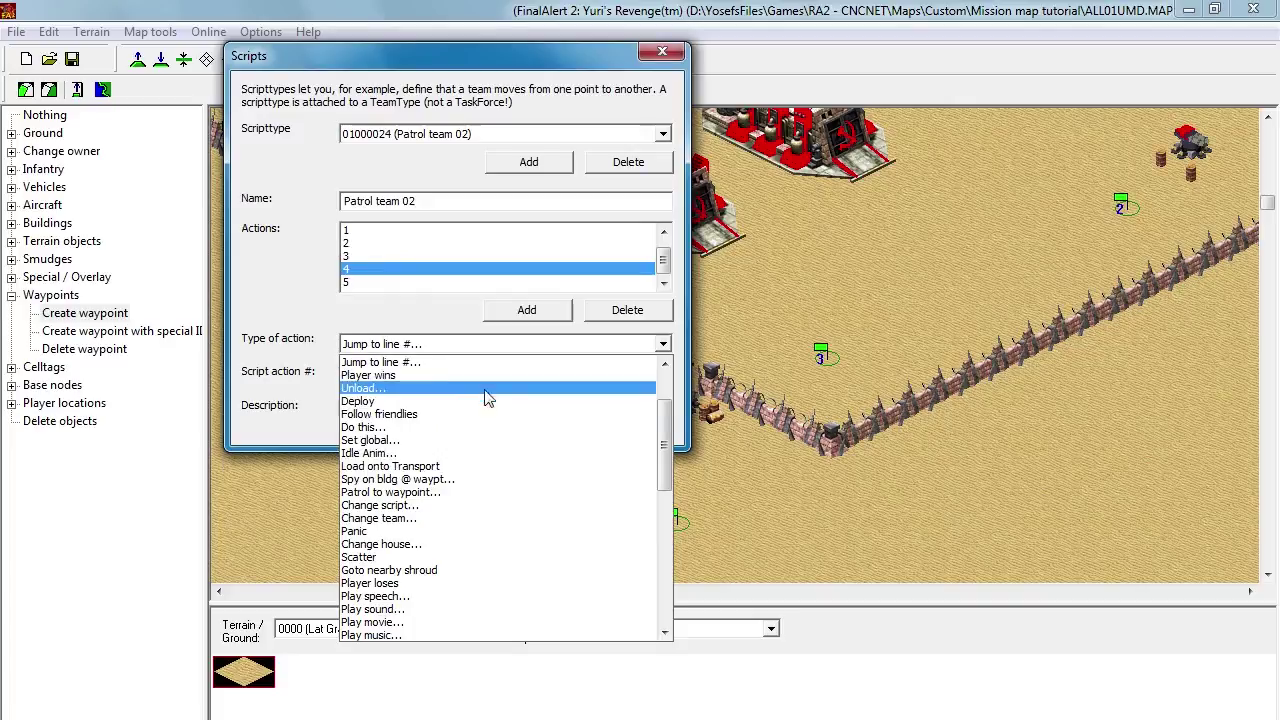
scroll(505, 452, "up", 2)
left_click(508, 424)
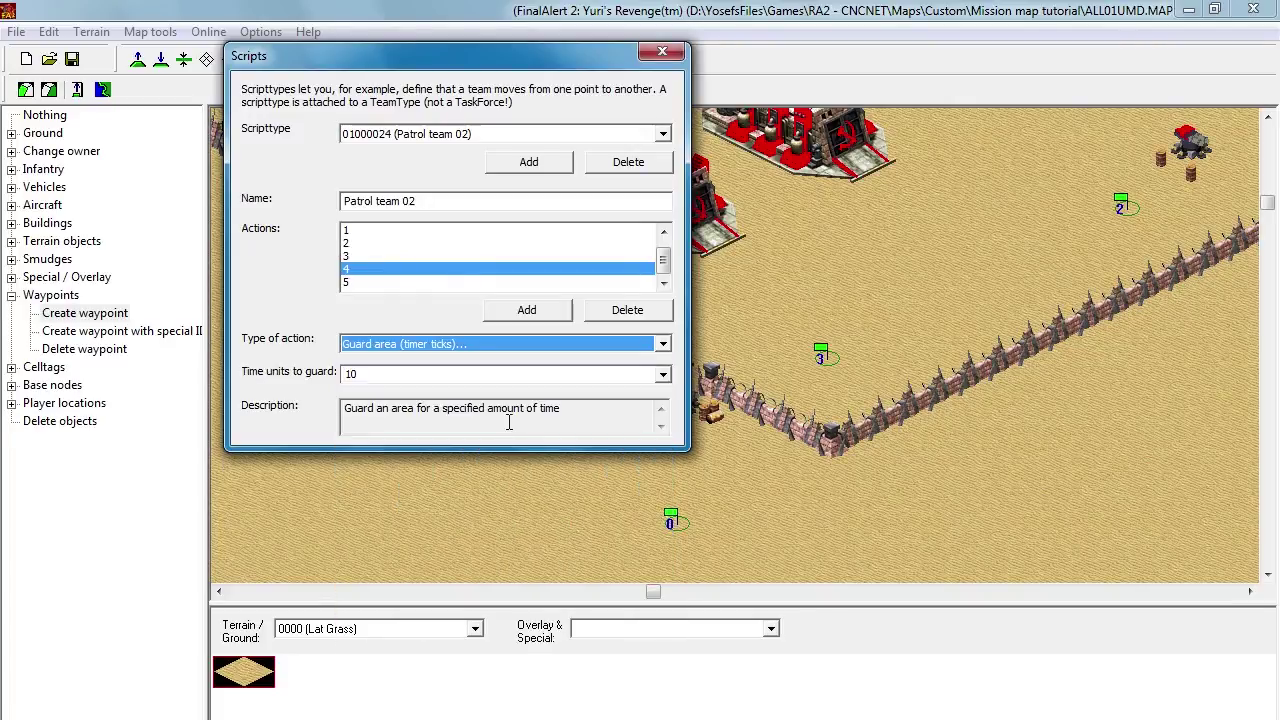
Step: Check the script's final jump action against the second action and close the Scripts dialog
left_click(355, 282)
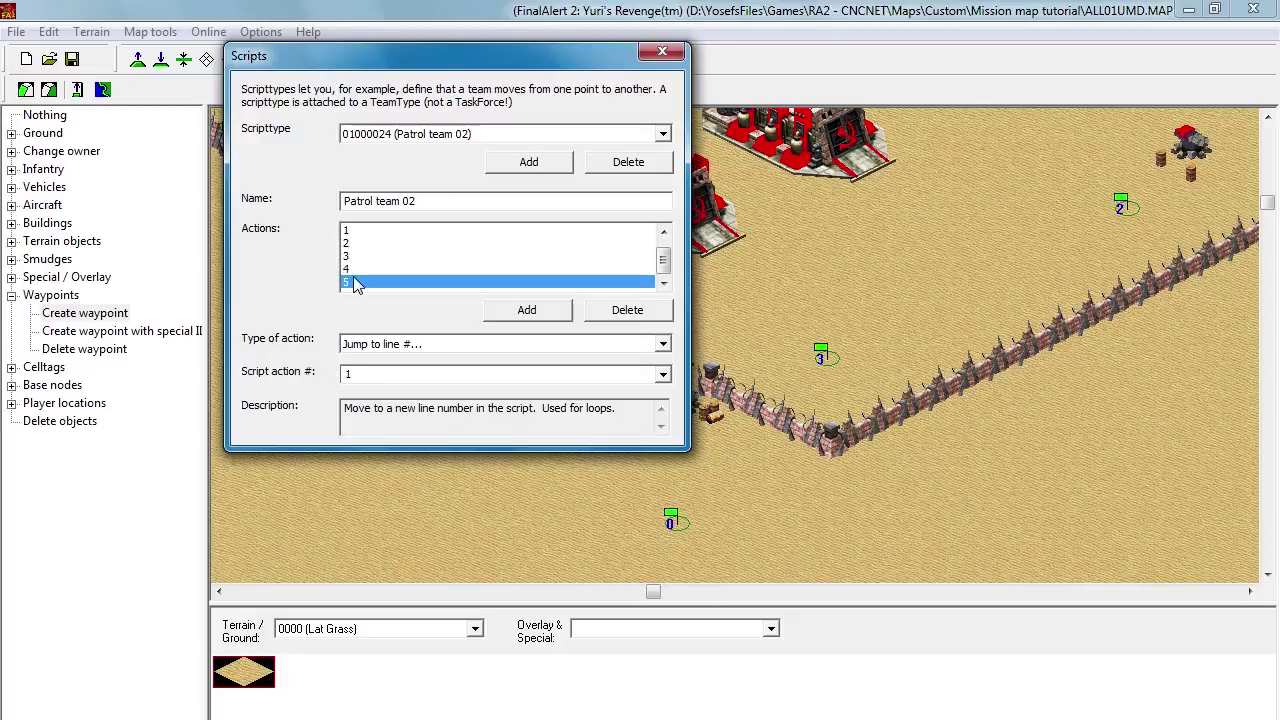
left_click(350, 230)
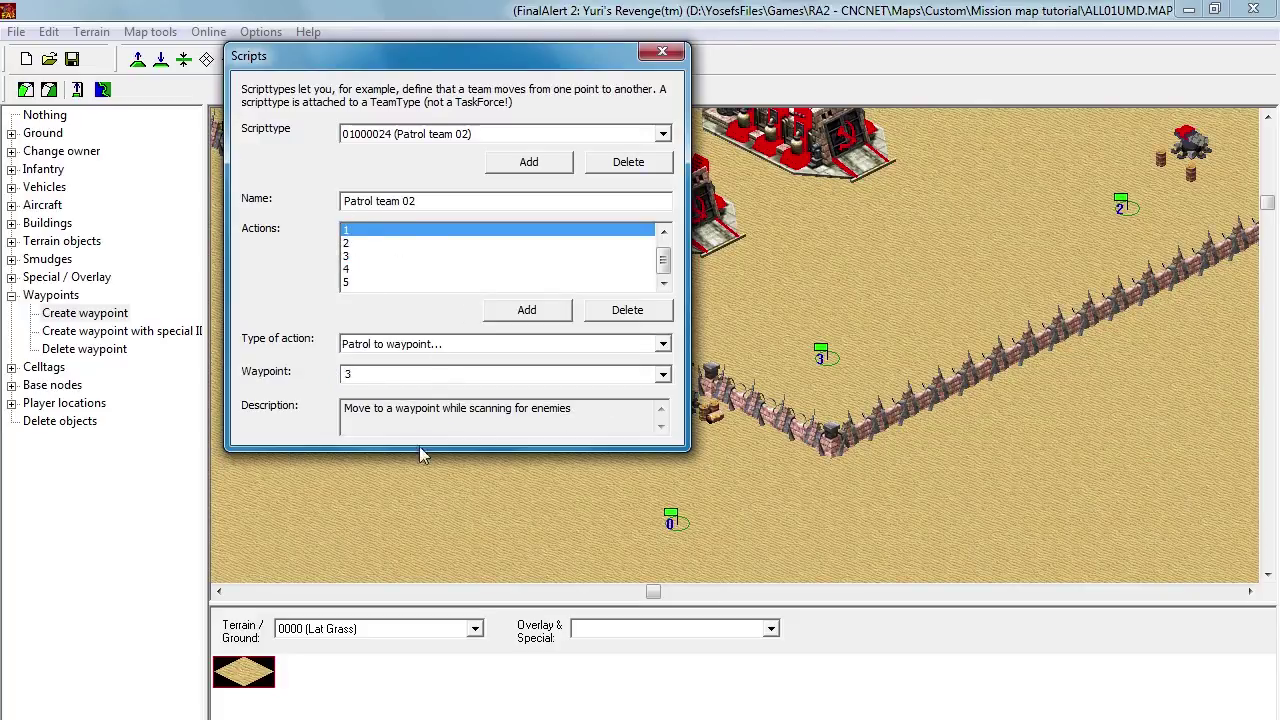
left_click(662, 51)
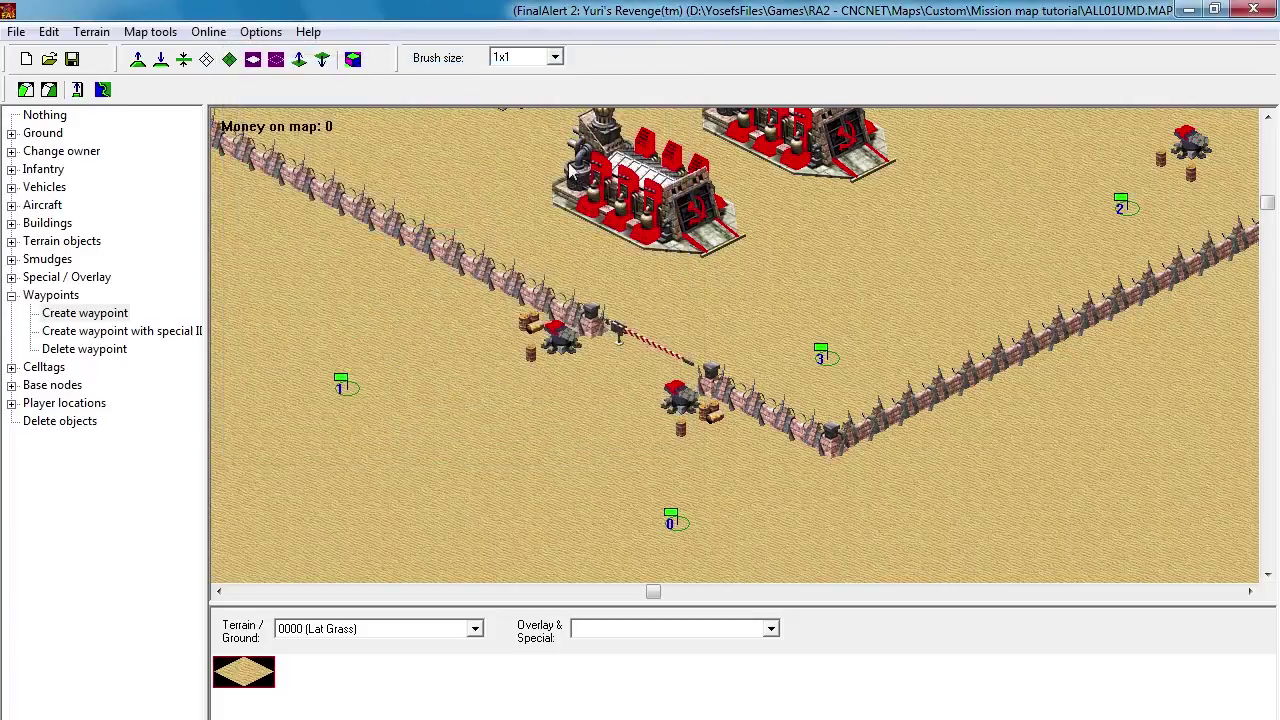
Step: Look over the Soviet base on the map and consult the mission task list in Notepad
middle_click(777, 263)
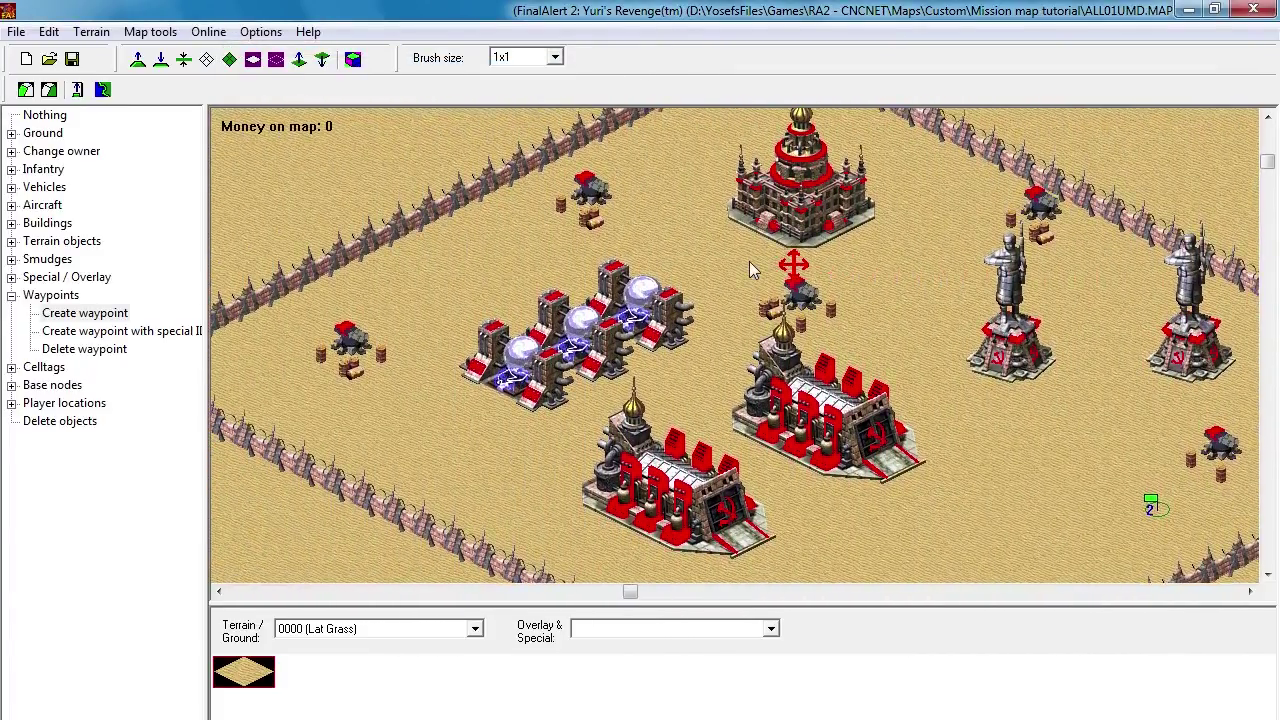
mouse_move(739, 252)
left_mouse_down()
mouse_move(718, 282)
mouse_move(740, 255)
mouse_move(729, 257)
left_mouse_up()
middle_click(657, 235)
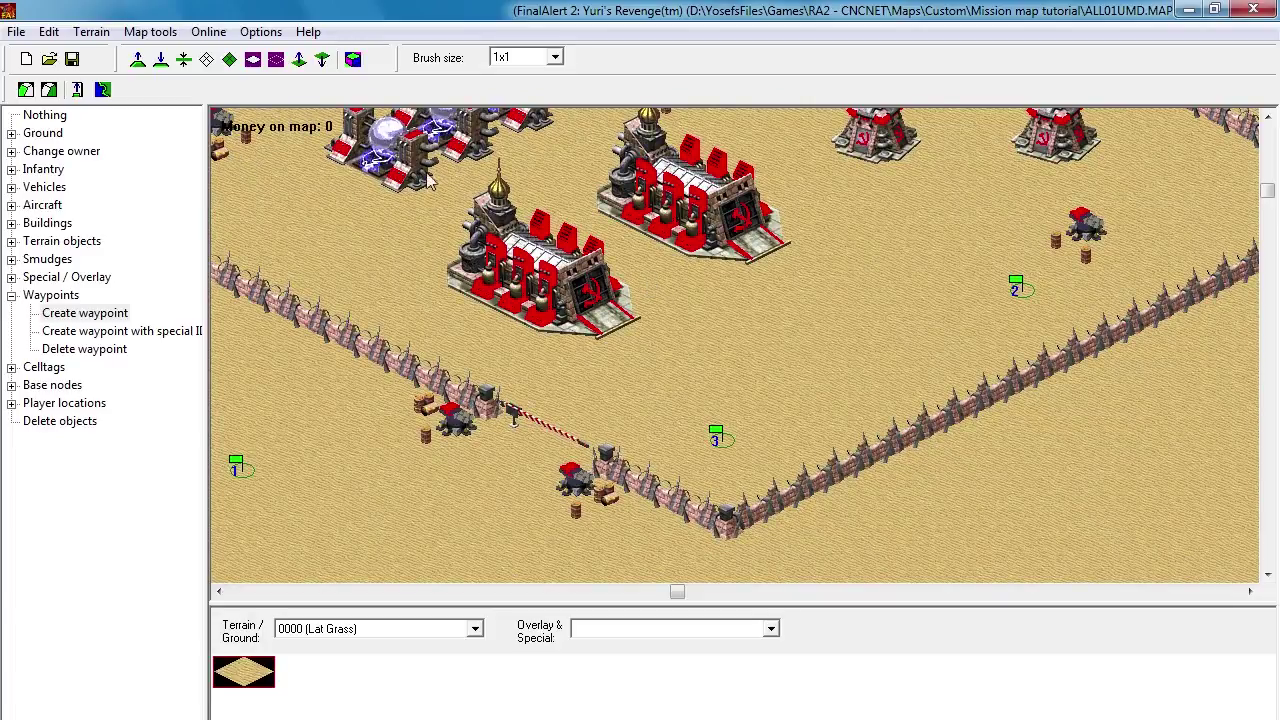
key("alt+Tab")
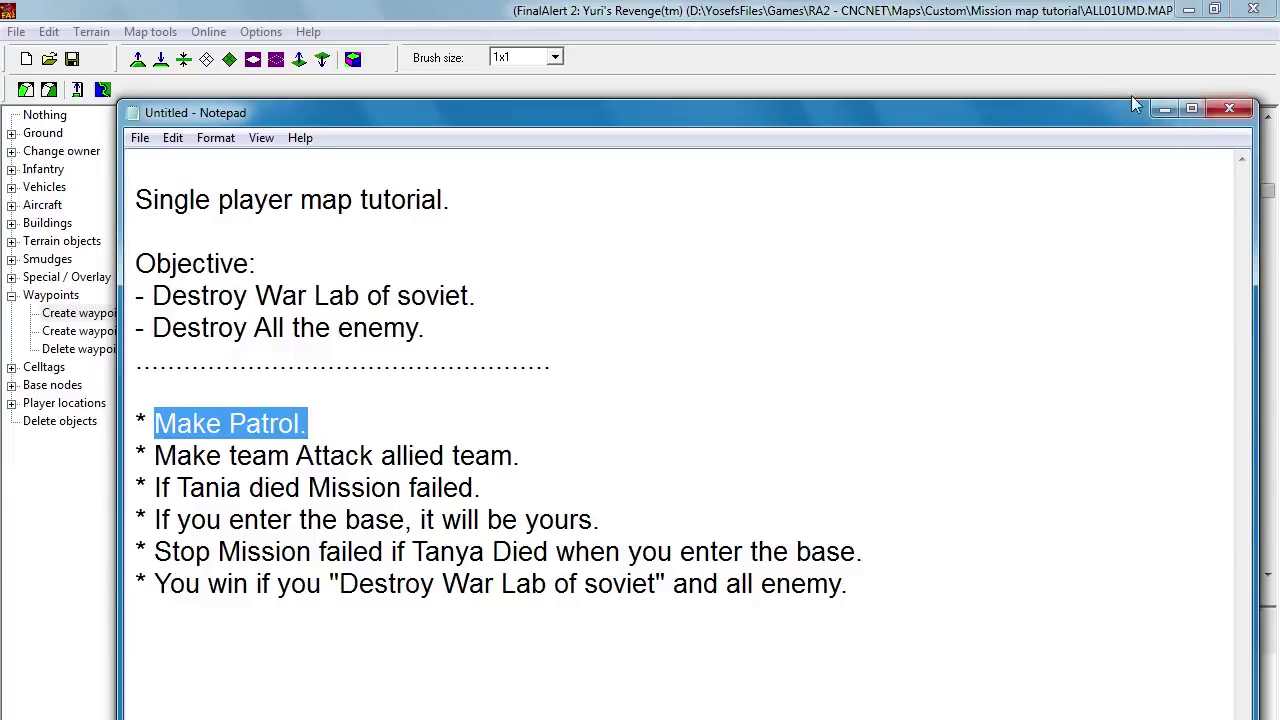
left_click(1163, 109)
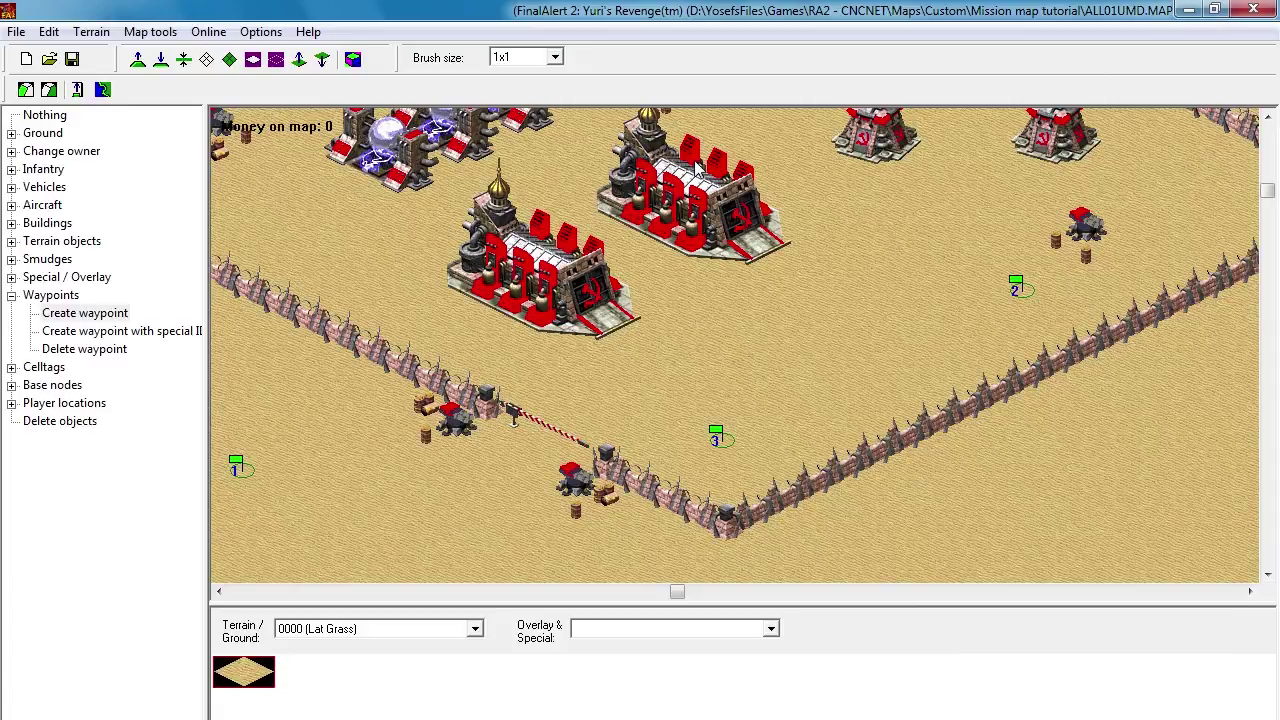
Step: Create a new task force and name it "Attack Team"
left_click(48, 32)
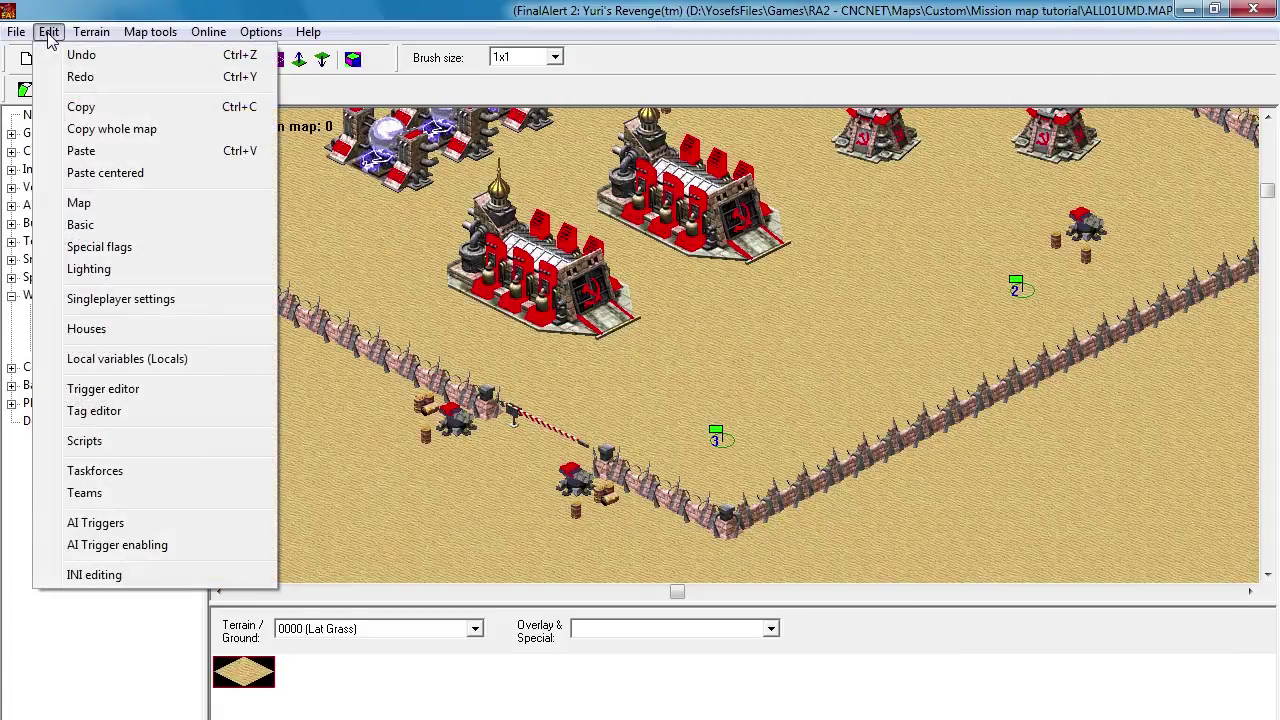
left_click(133, 472)
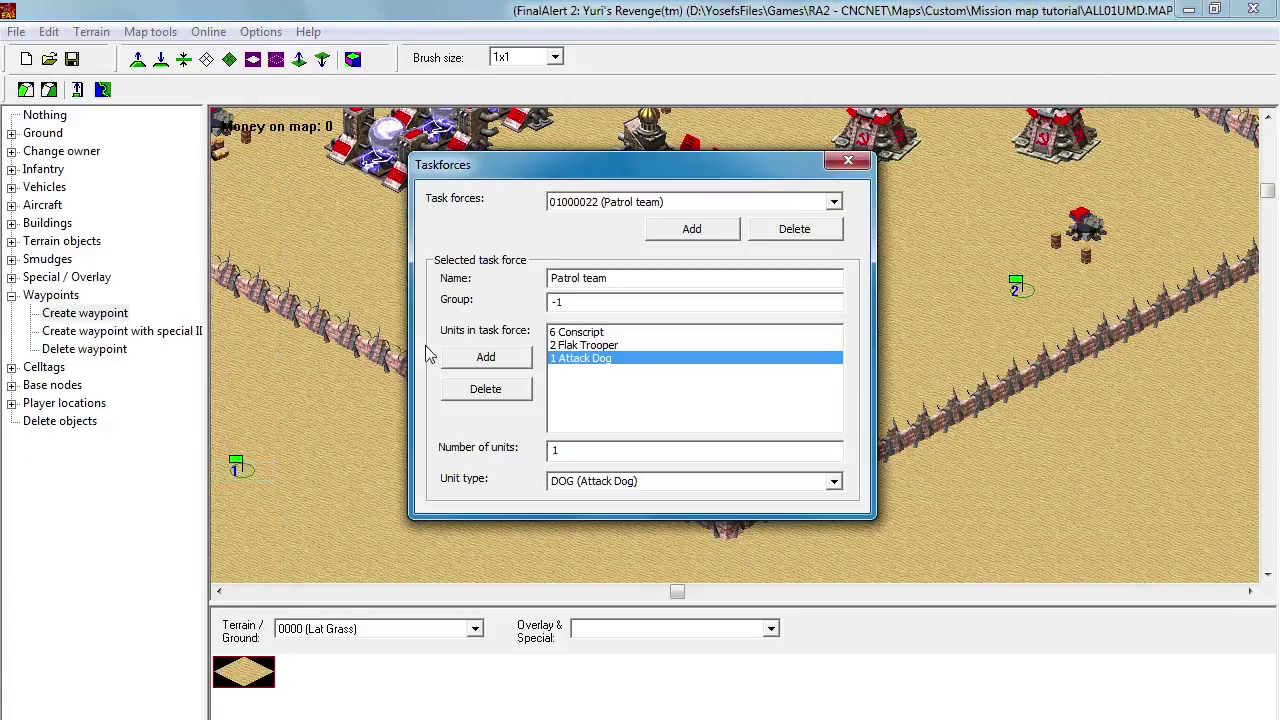
left_click(683, 234)
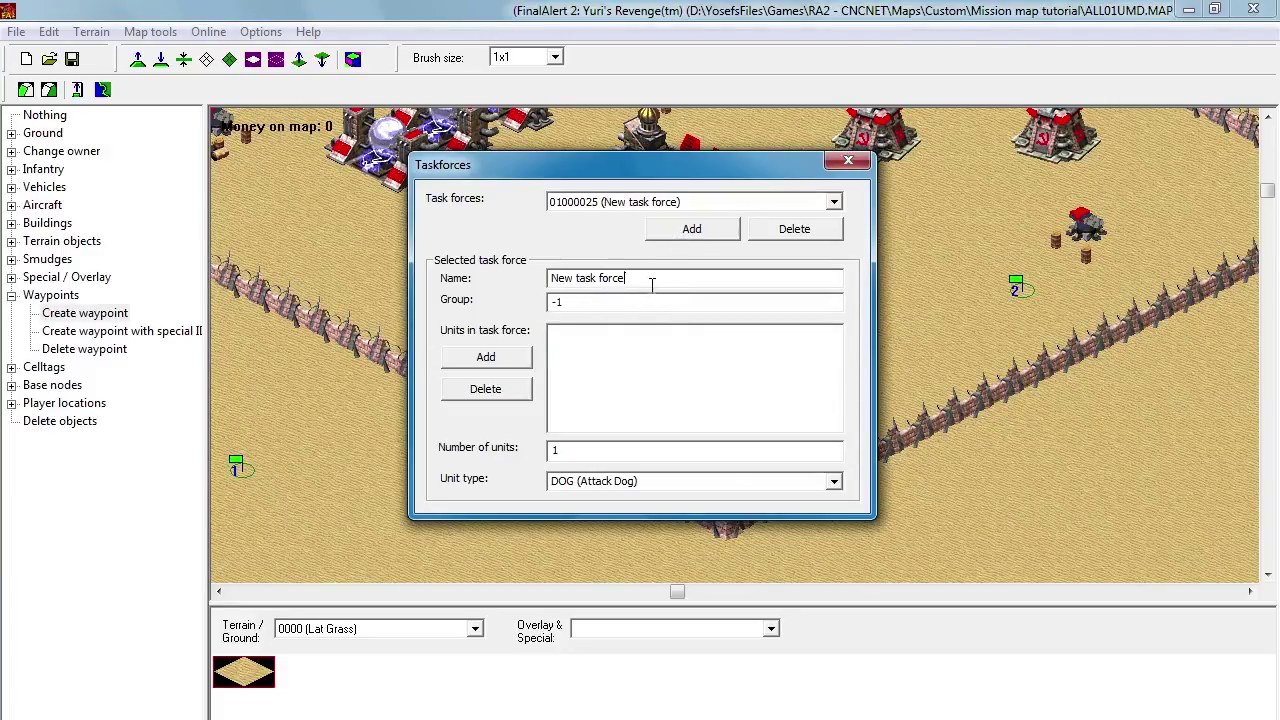
left_click_drag(651, 281, 534, 281)
type("T")
type("A")
type("ttak")
type("ck ")
type("Team")
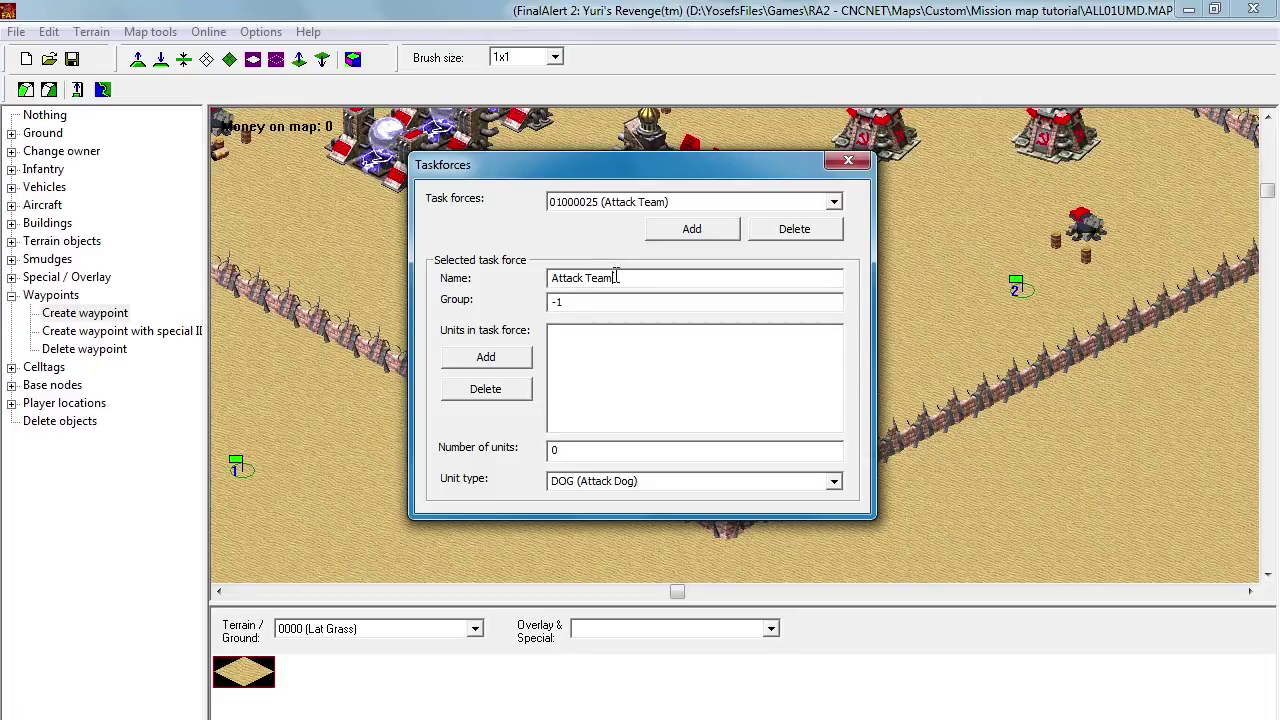
Step: Complete the task force name as "Attack Team of Tanya" and add 5 Conscripts to it
type("f Tanya")
left_click(494, 362)
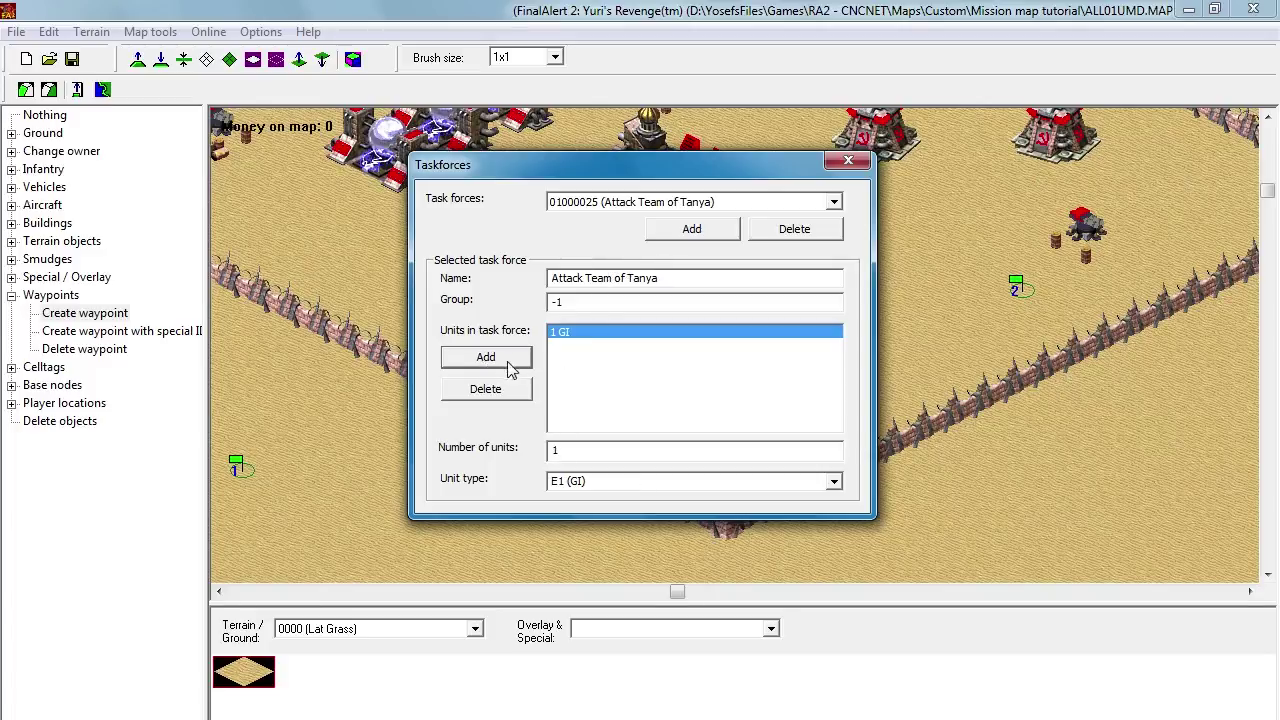
left_click(684, 486)
left_click(834, 482)
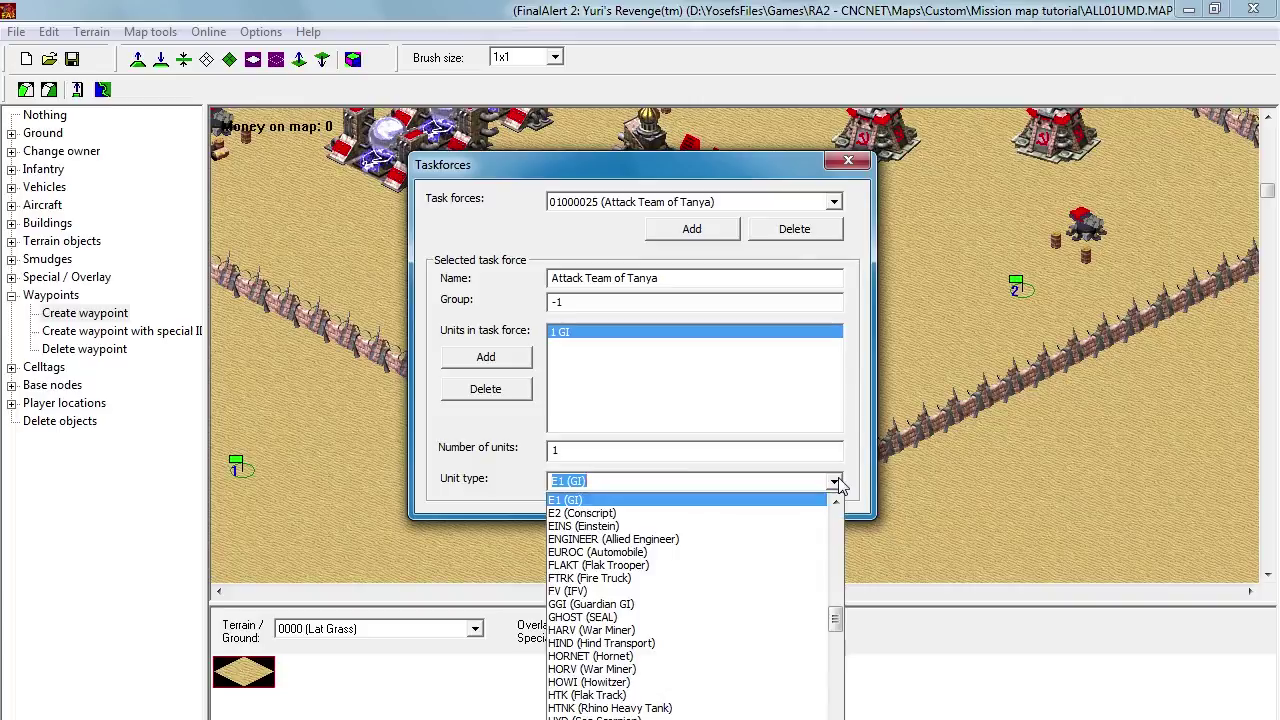
left_click(751, 513)
left_click(582, 450)
left_click_drag(582, 450, 520, 451)
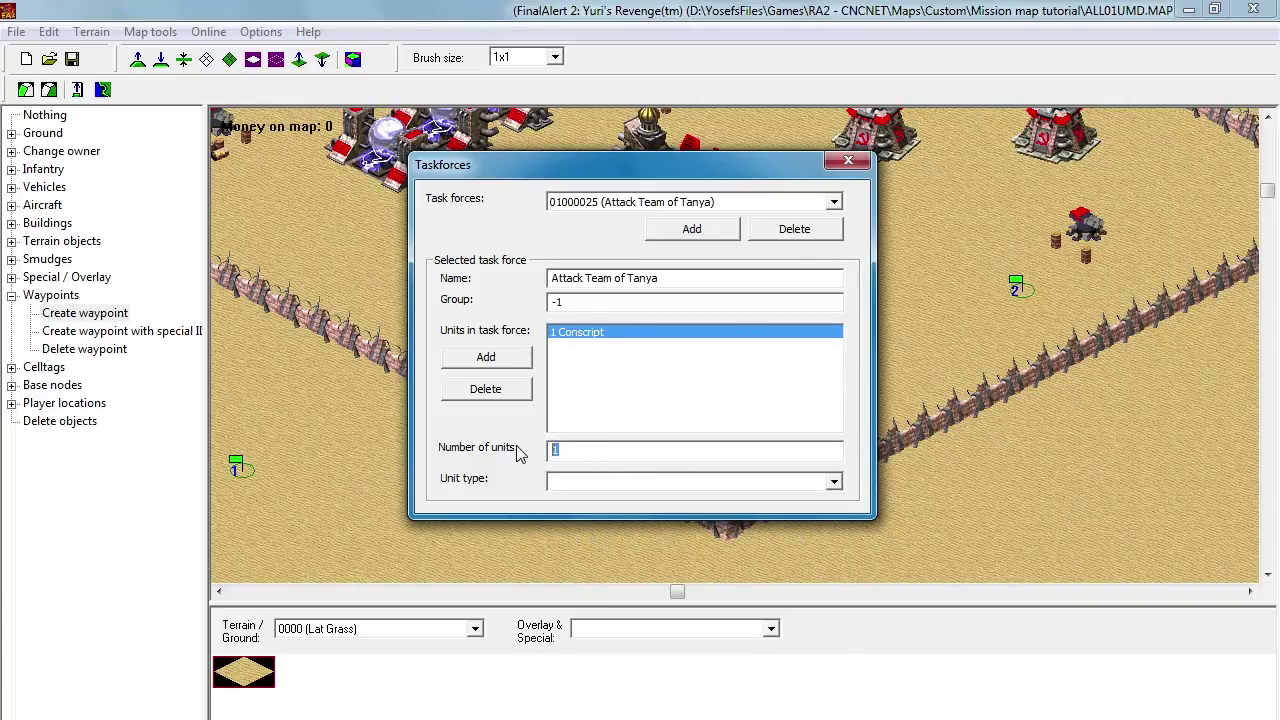
type("5")
Step: Add one ADOG (Attack Dog) to the Attack Team of Tanya task force
left_click(522, 362)
left_click(593, 352)
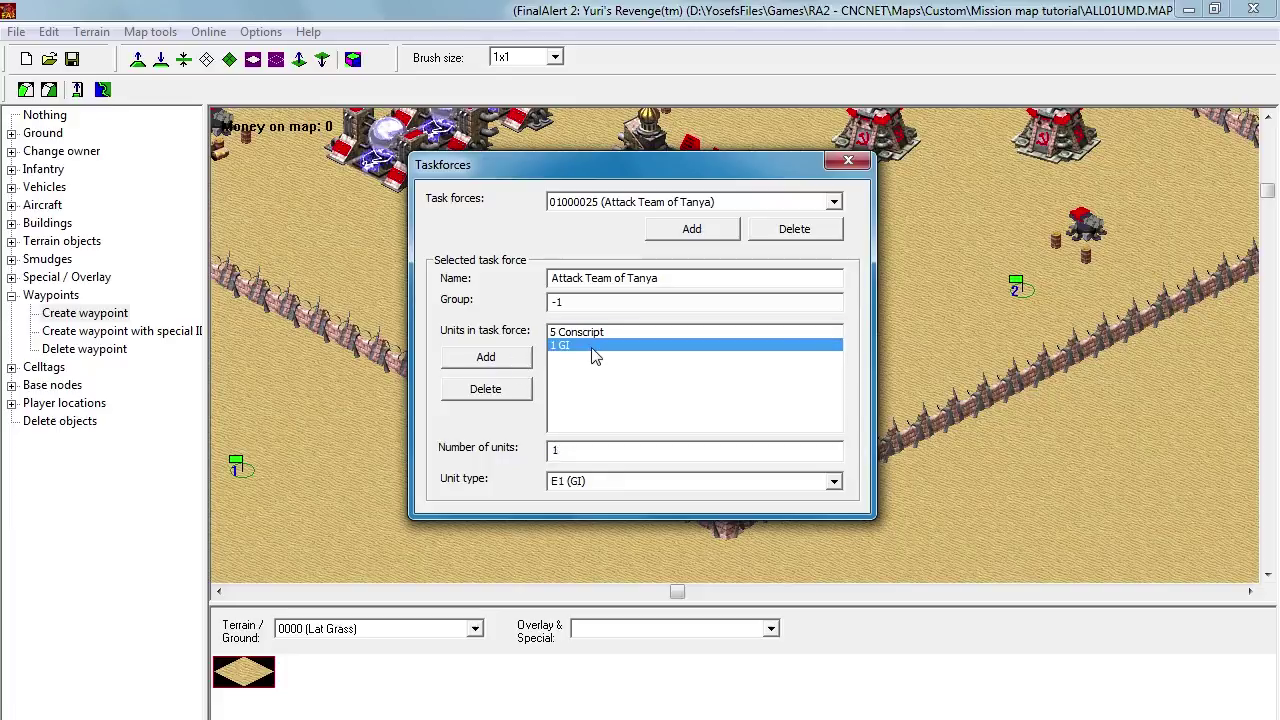
left_click(836, 484)
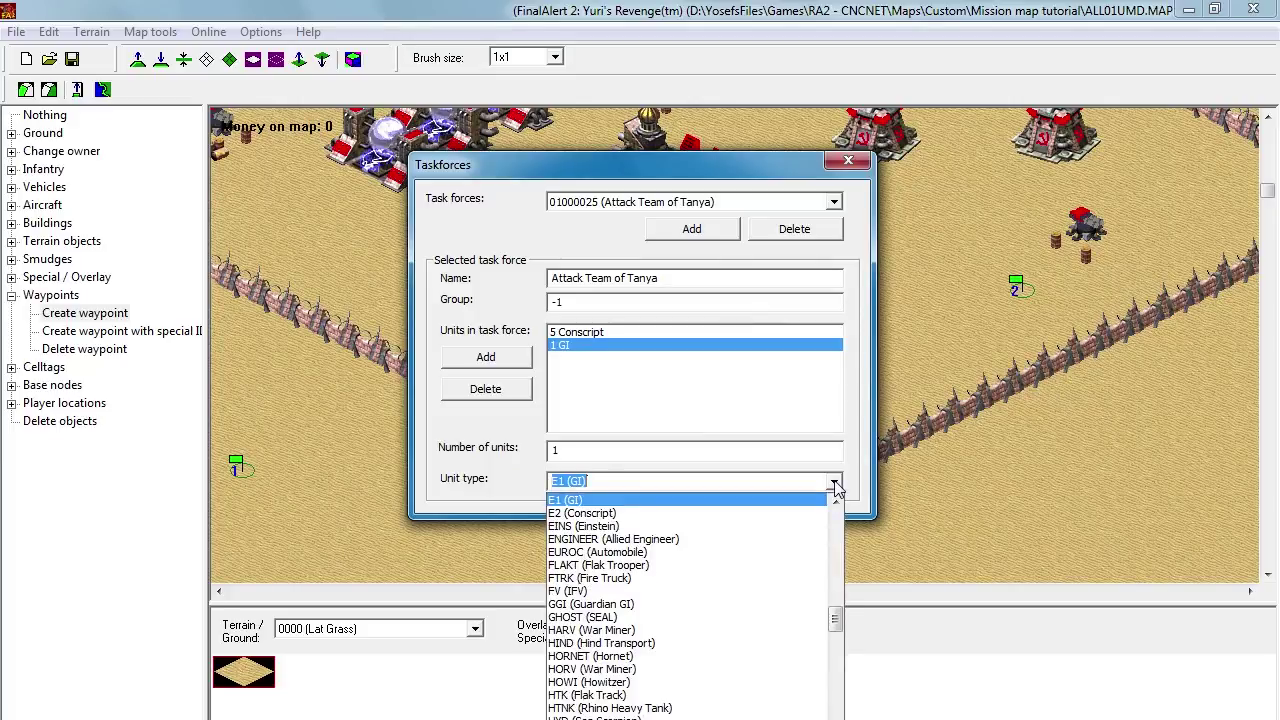
type("D")
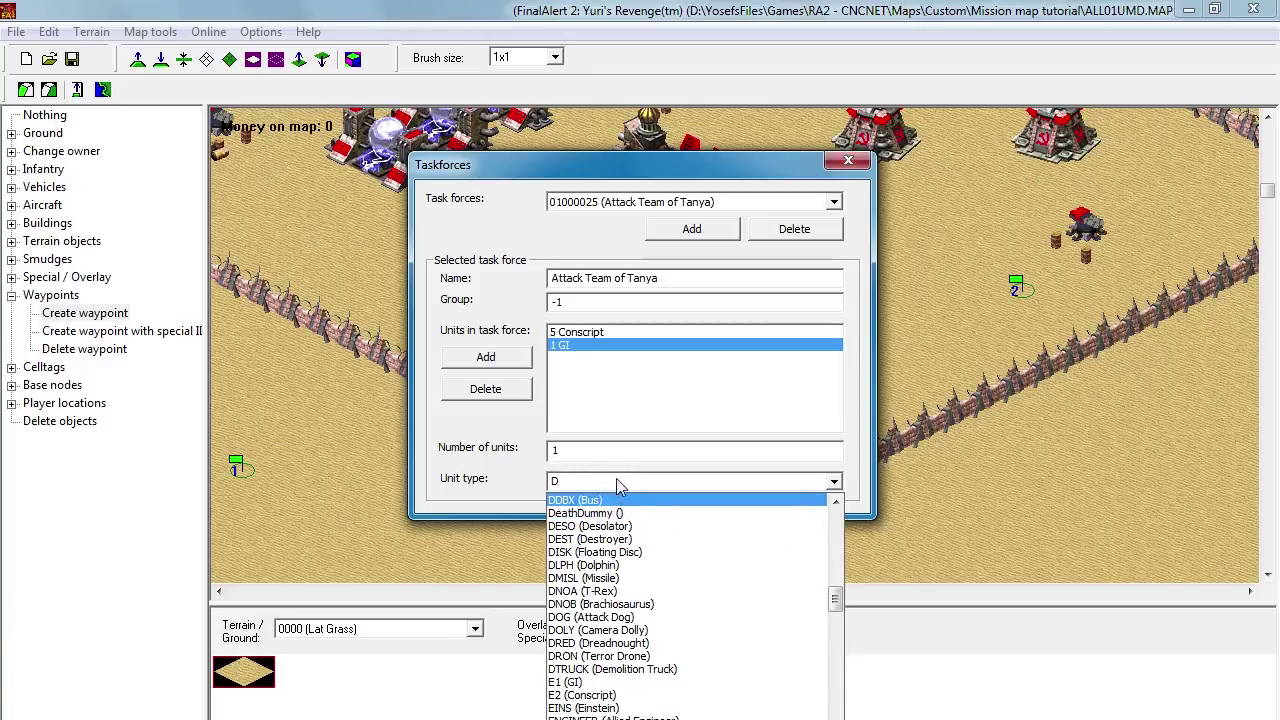
key("BackSpace")
type("A")
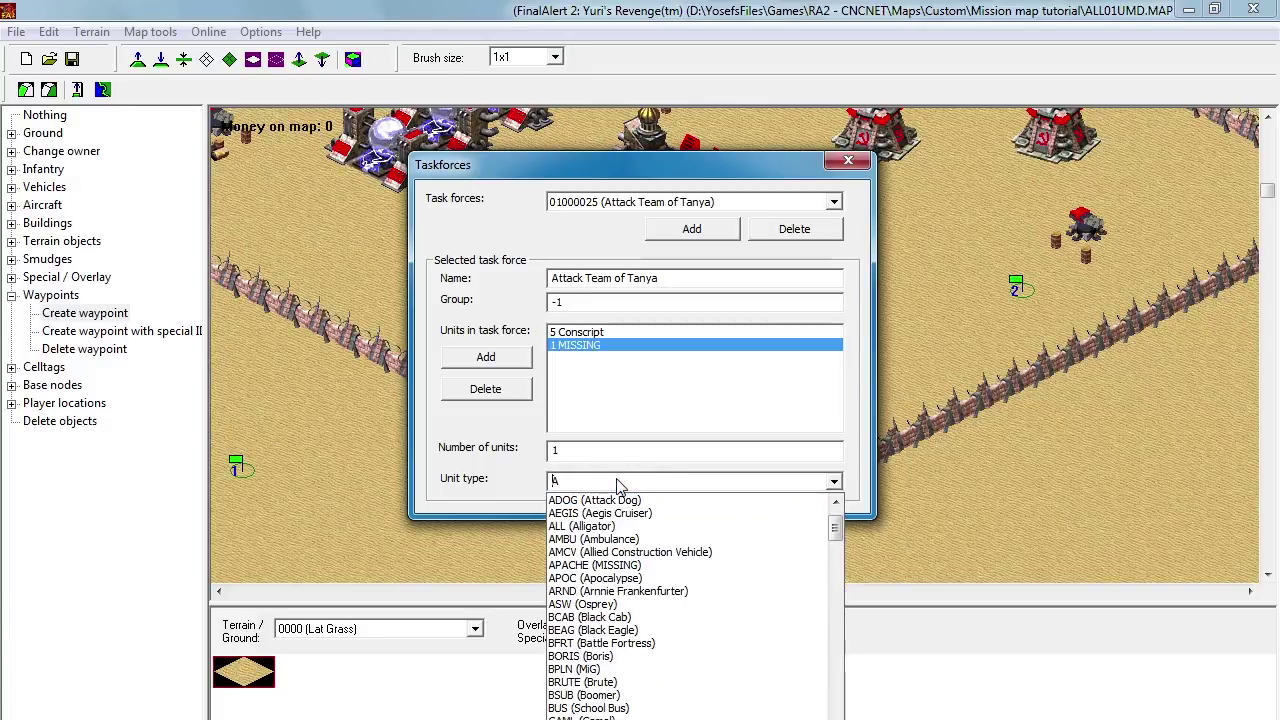
key("BackSpace")
left_click(666, 504)
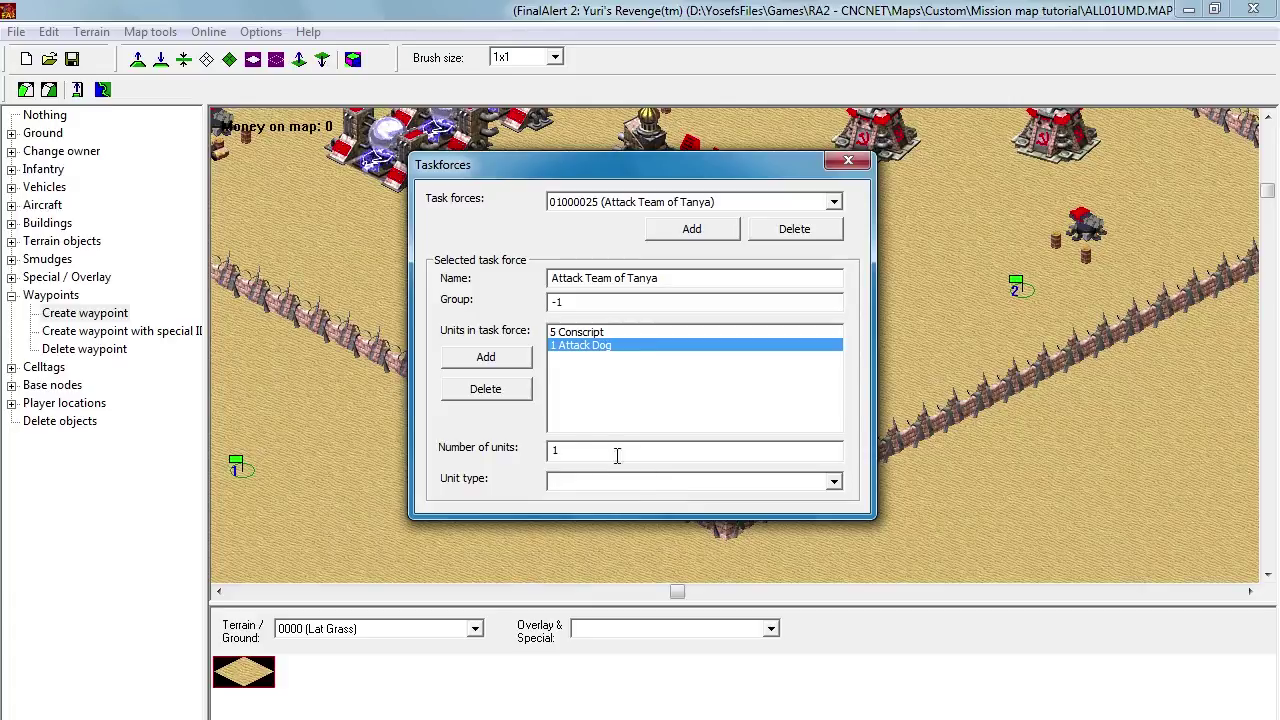
Step: Add 2 Flak Troopers (FLAKT) to the Attack Team of Tanya task force
left_click(521, 357)
left_click(577, 358)
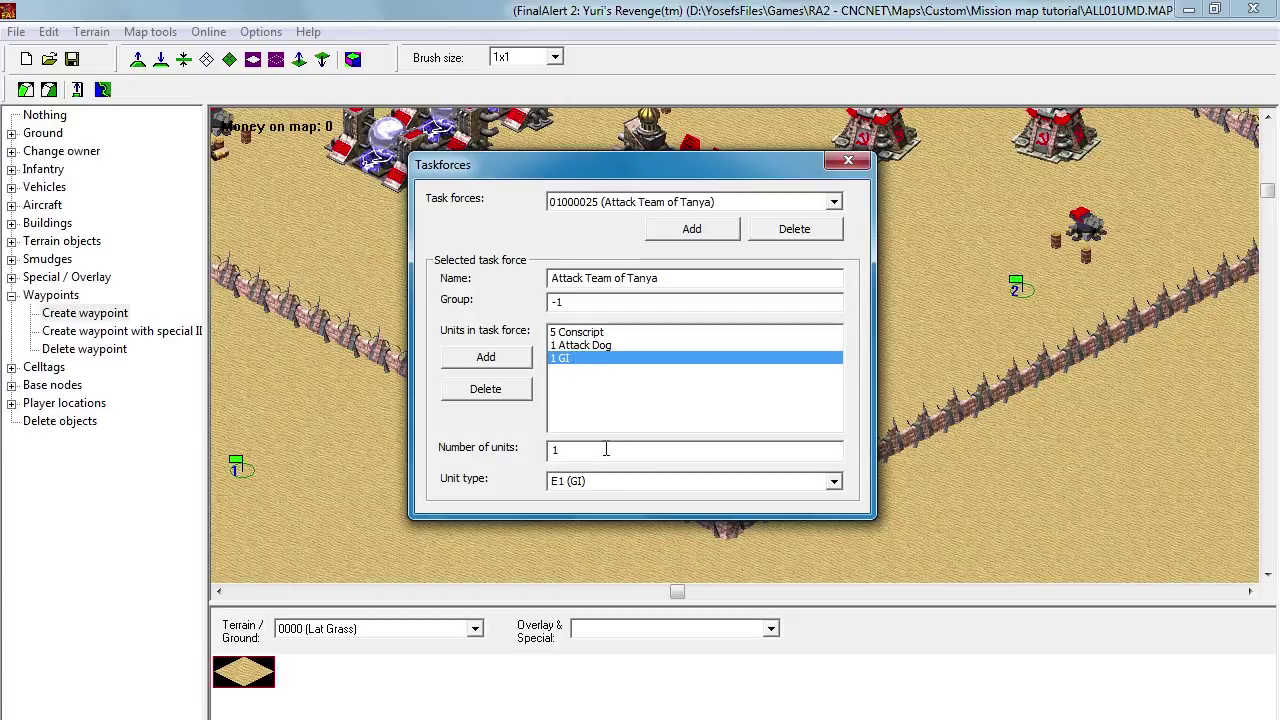
left_click(834, 482)
type("f")
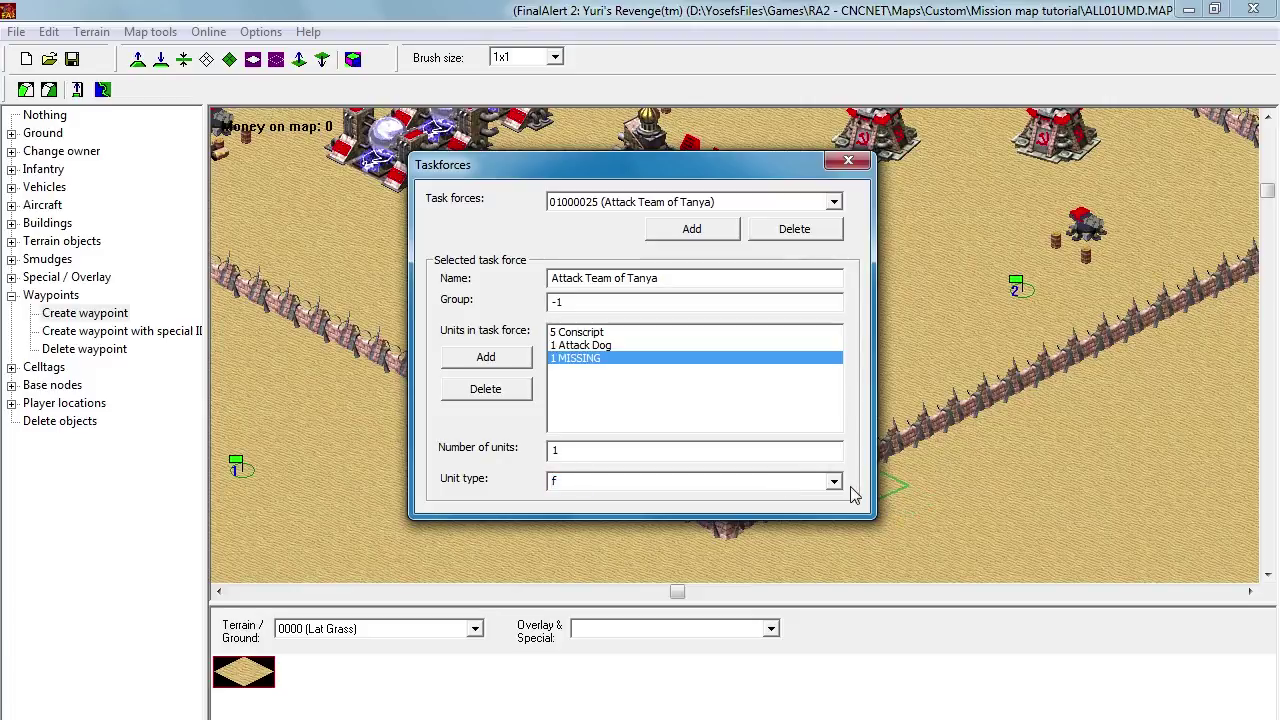
left_click(833, 482)
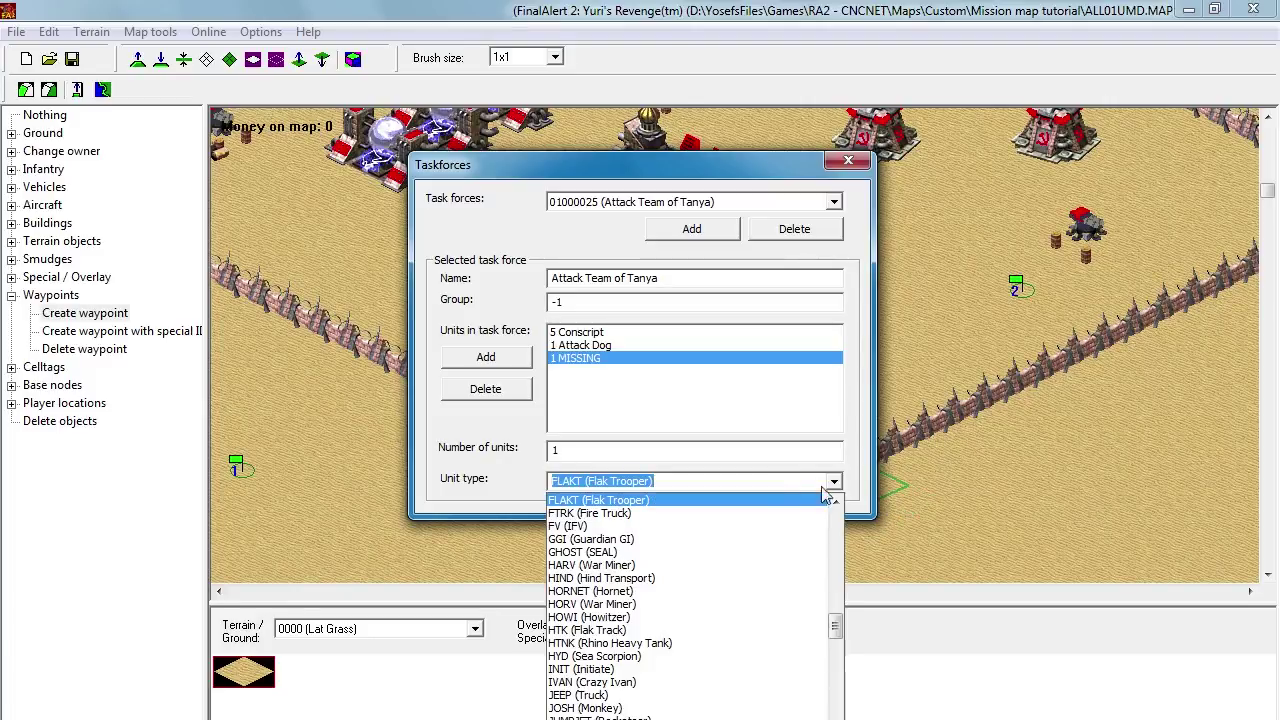
left_click(706, 502)
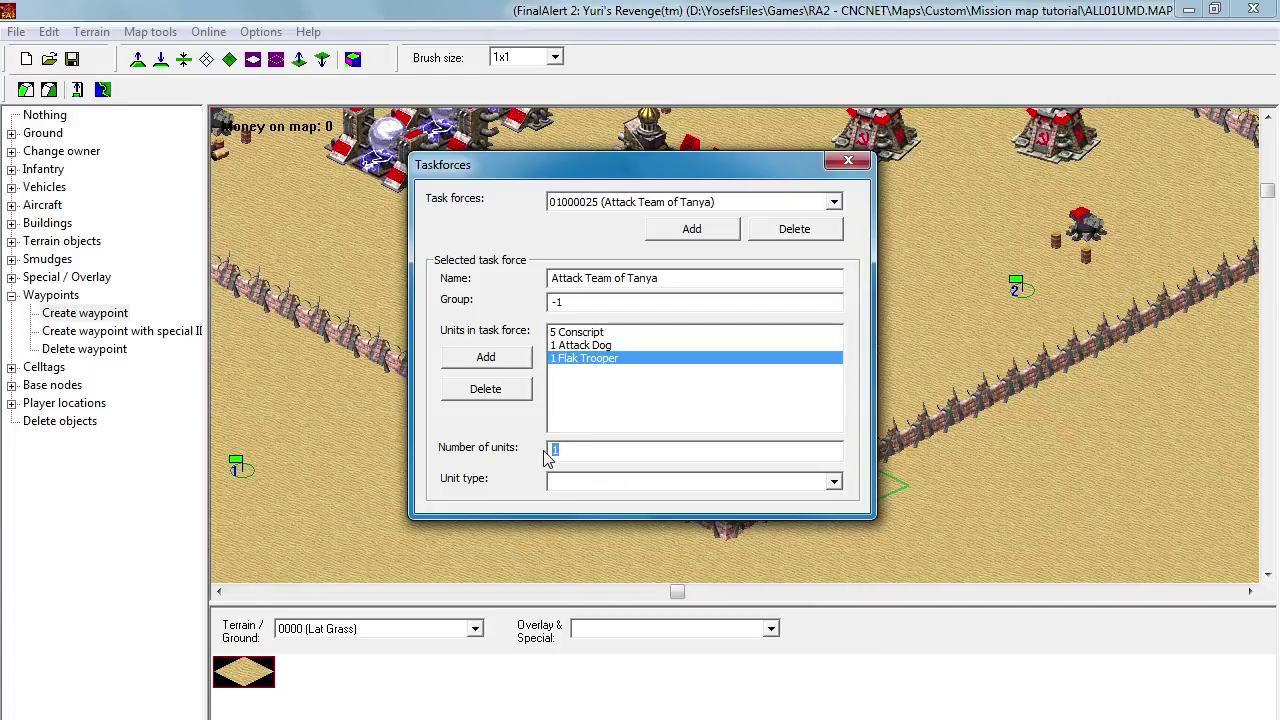
type("2")
Step: Add 2 Tesla Troopers (SHK) to the Attack Team of Tanya task force
left_click(515, 355)
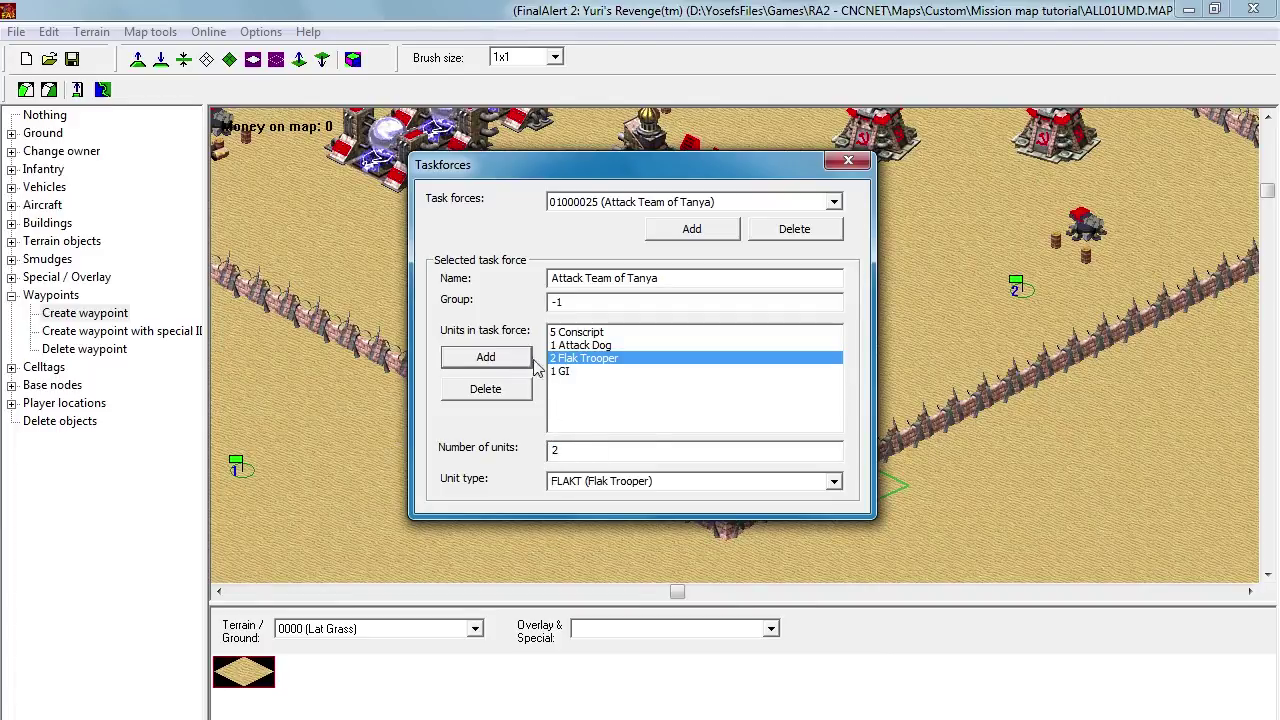
left_click(576, 371)
left_click(676, 481)
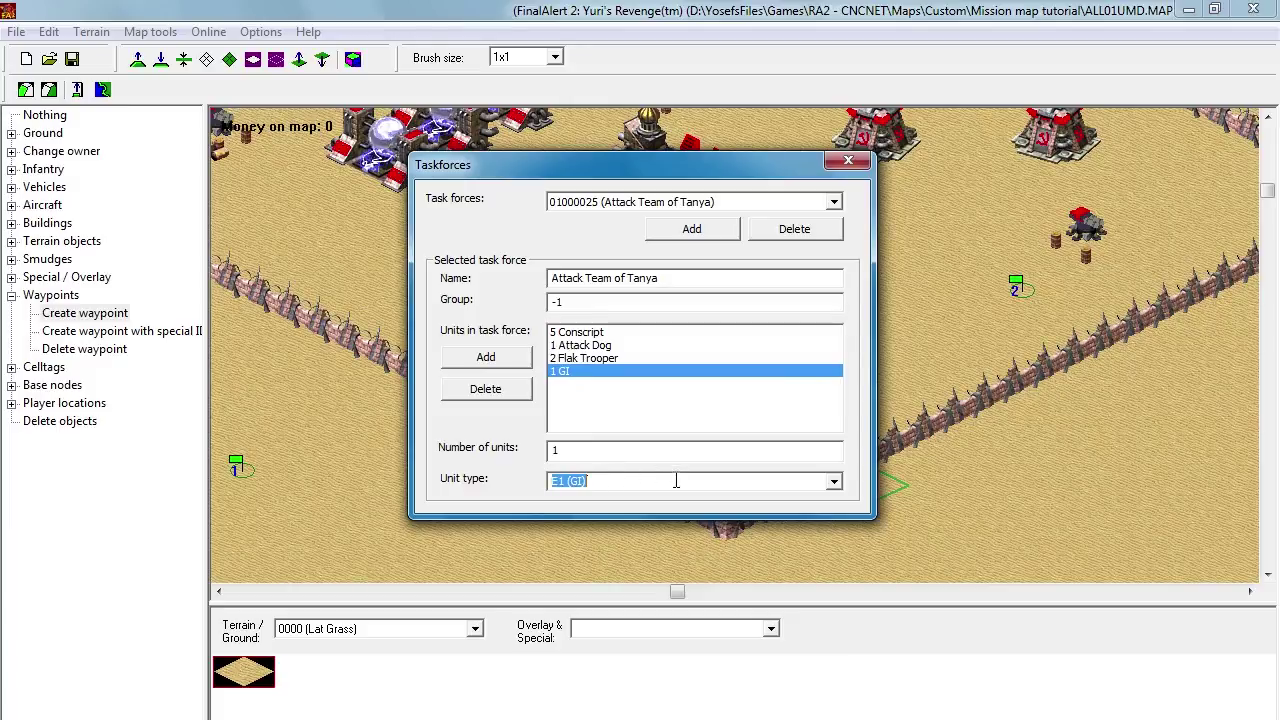
type("S")
left_click(835, 483)
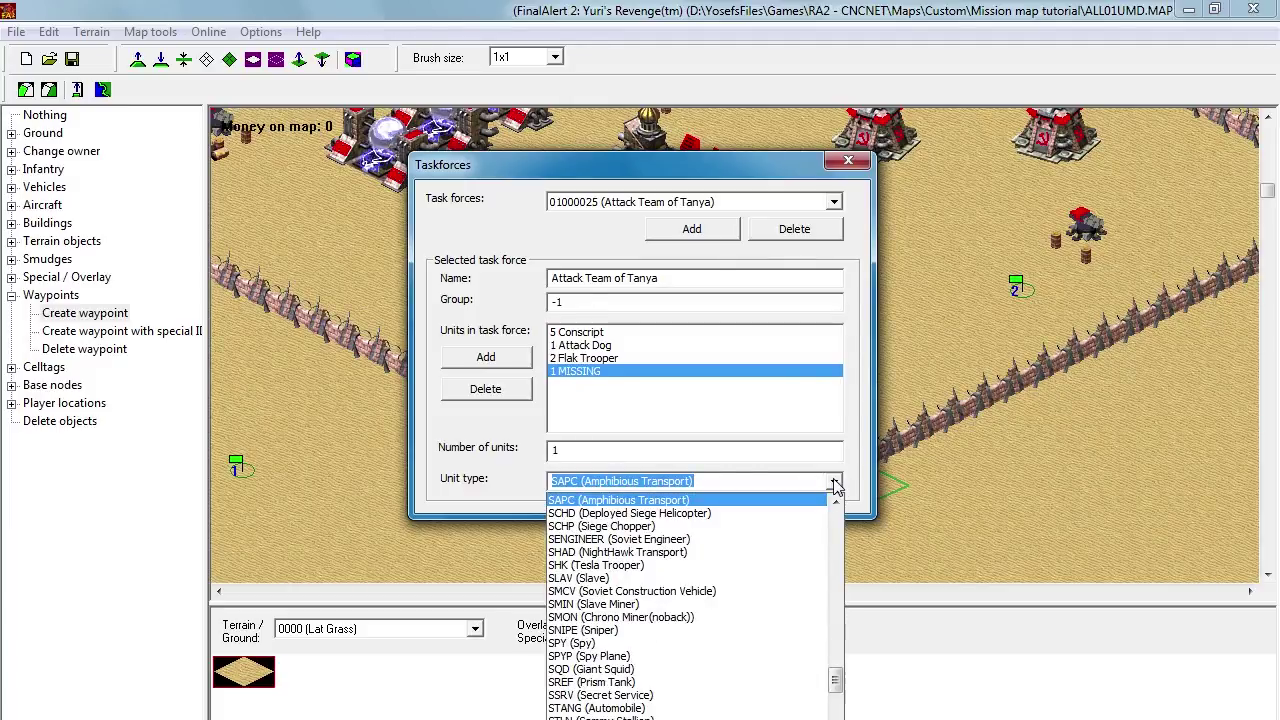
left_click(698, 566)
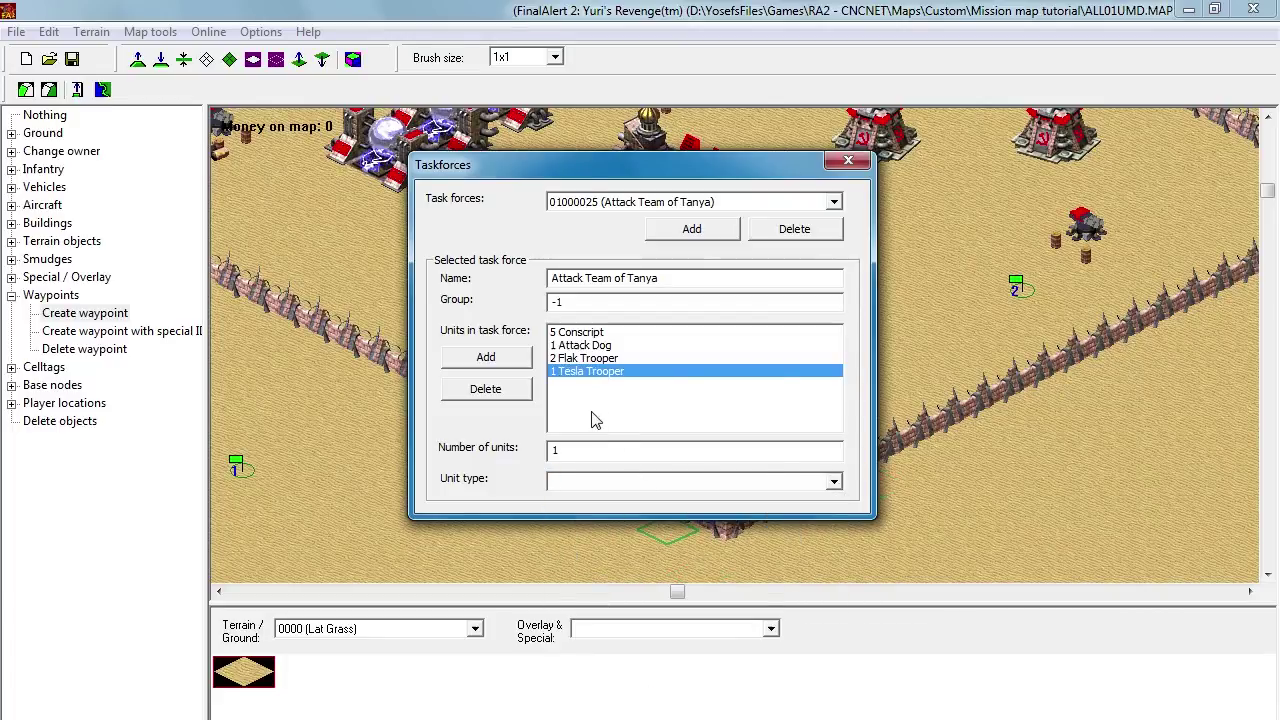
double_click(553, 451)
type("2")
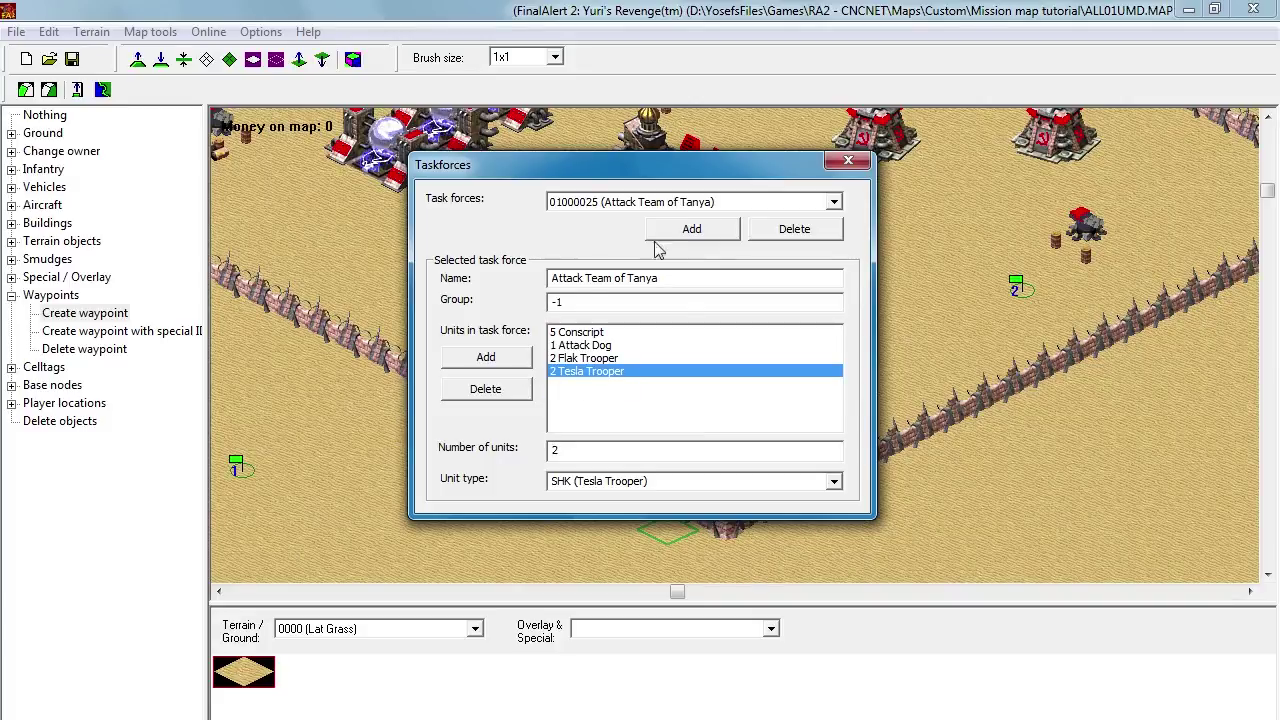
Step: Rename the task force "Attack Team of Tanya 1" and create a second one named "Attack Team of Tanya 2"
left_click(680, 278)
type("1")
left_click_drag(680, 277, 555, 272)
key("ctrl+c")
left_click(694, 230)
left_click_drag(687, 273, 518, 278)
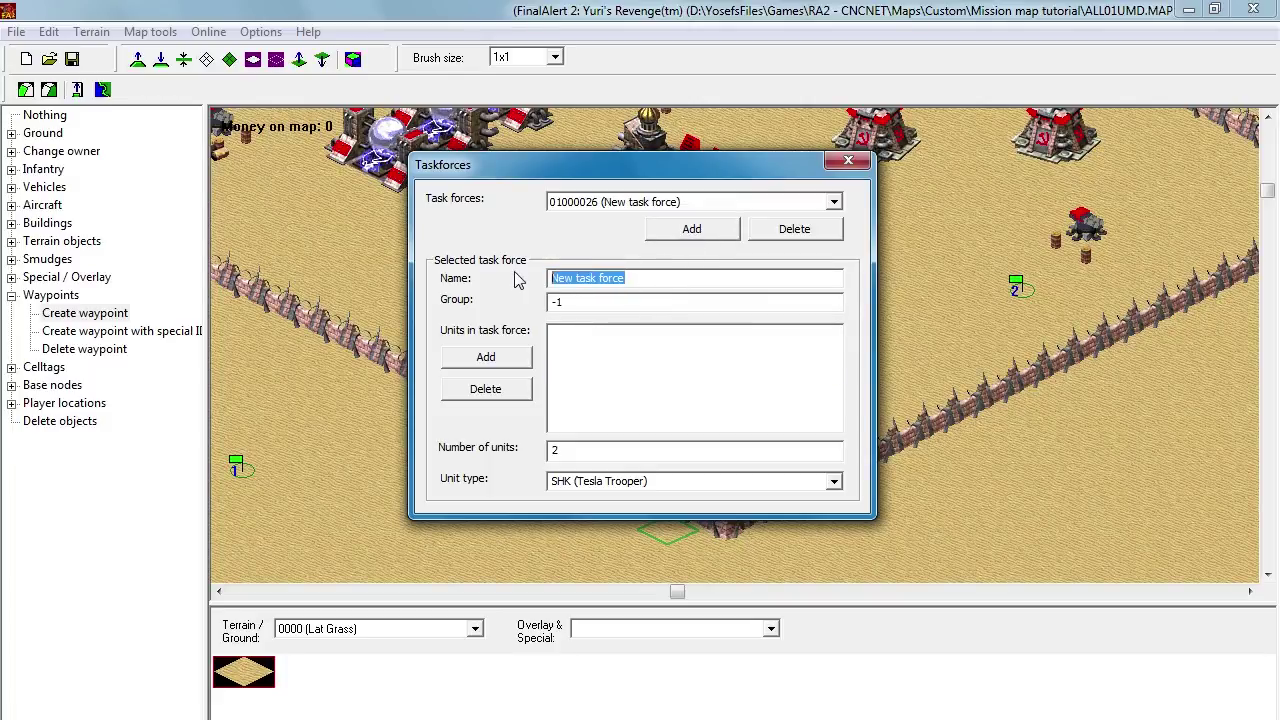
key("ctrl+v")
key("BackSpace")
type("2")
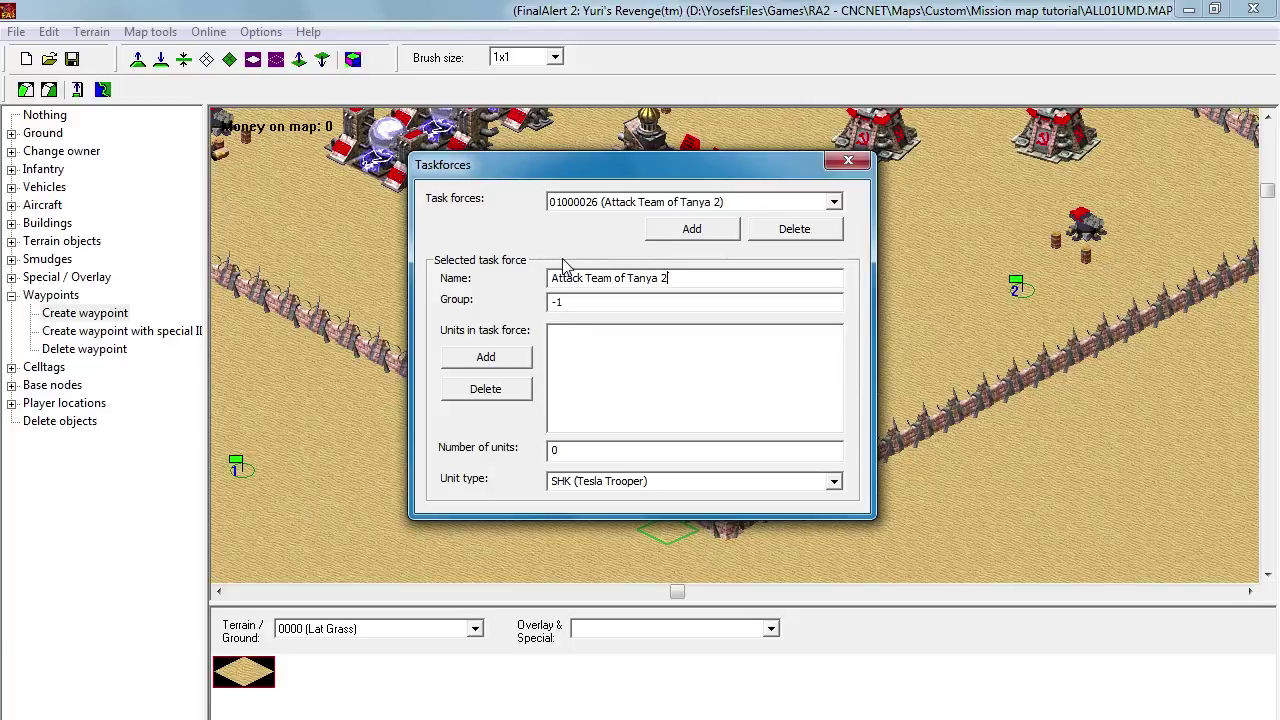
Step: Add 2 Rhino Heavy Tanks (HTNK) to the Attack Team of Tanya 2 task force
left_click(517, 362)
left_click(659, 481)
type("H")
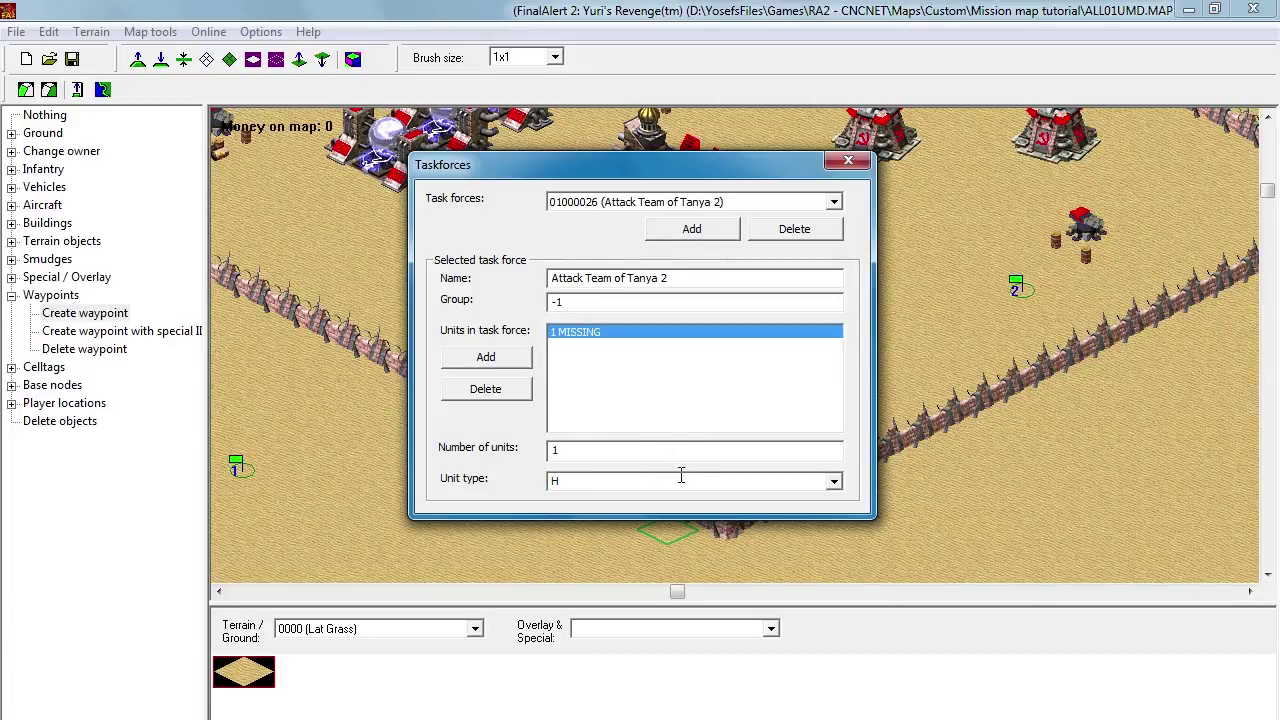
left_click(835, 481)
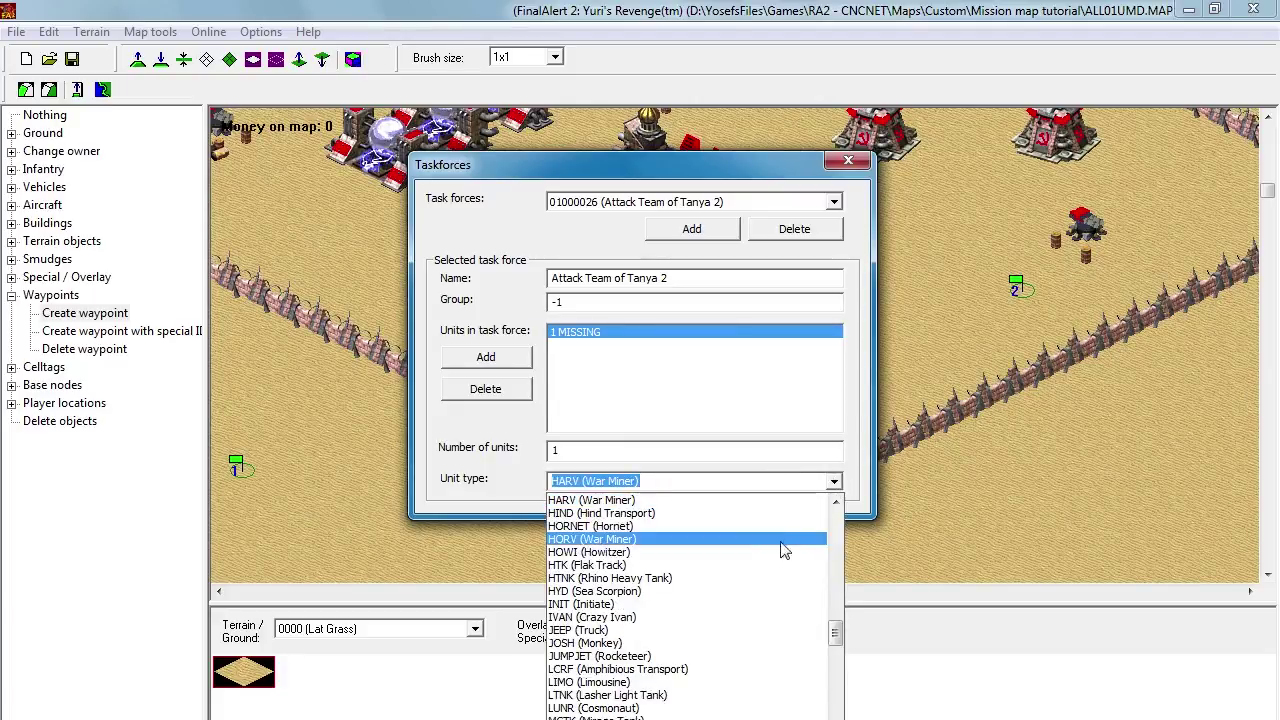
left_click(760, 578)
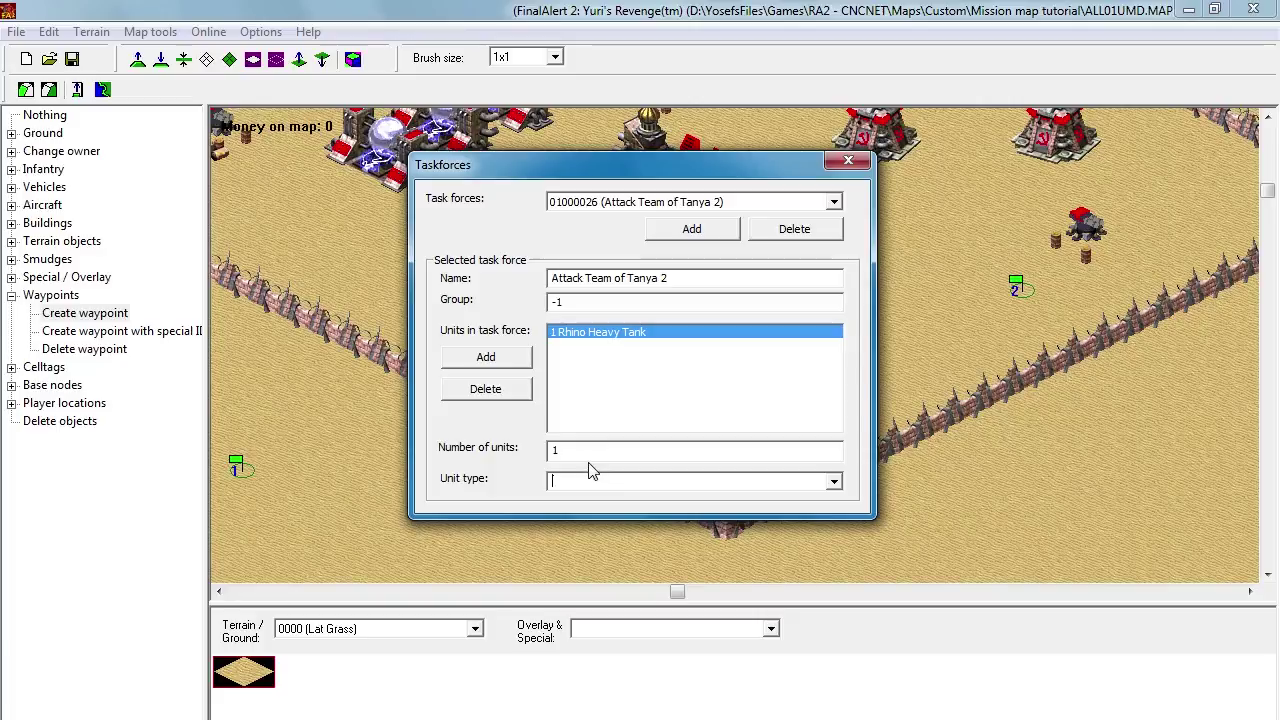
double_click(558, 450)
type("2")
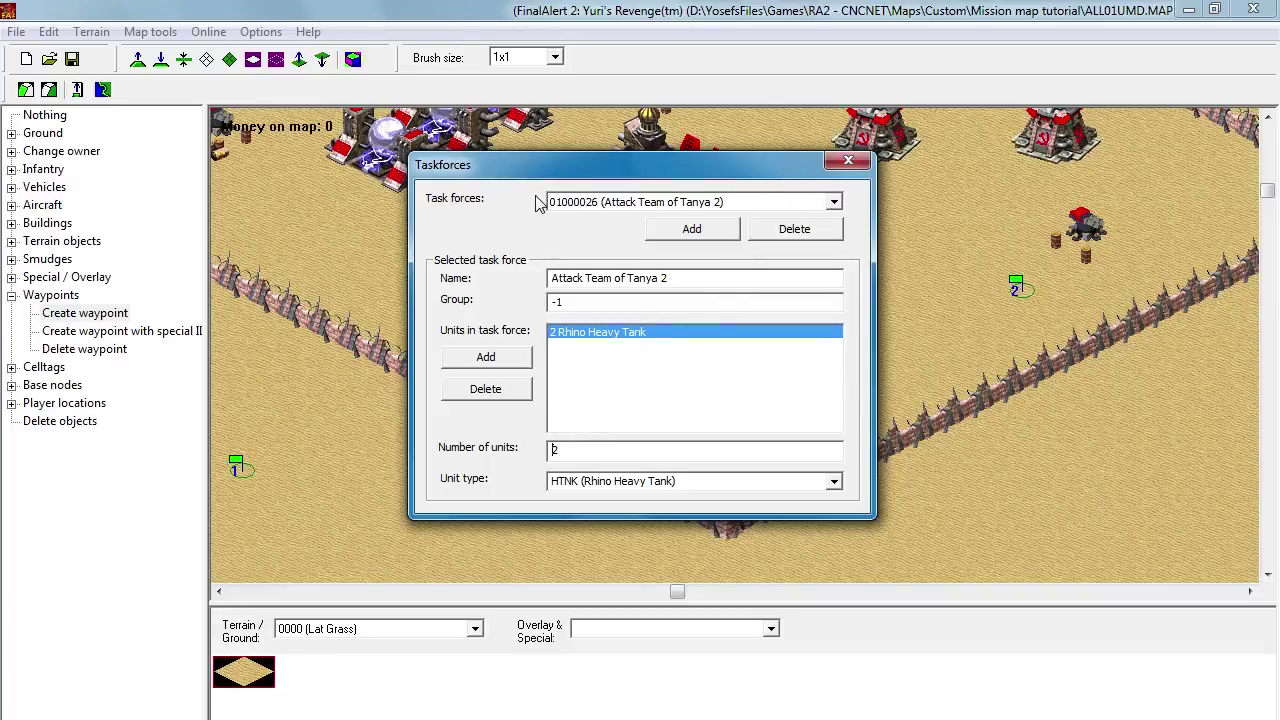
Step: Create another new task force and name it "Attack Allied base"
left_click_drag(800, 168, 872, 190)
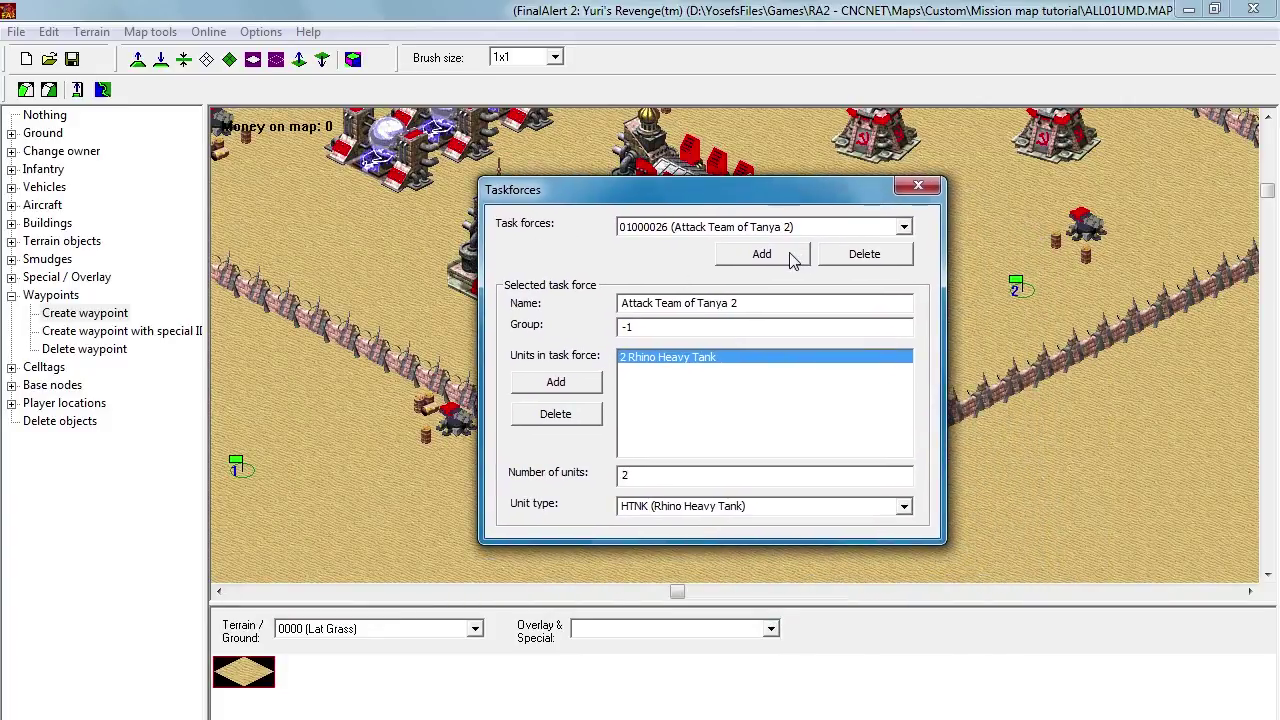
left_click(760, 254)
left_click_drag(726, 304, 600, 316)
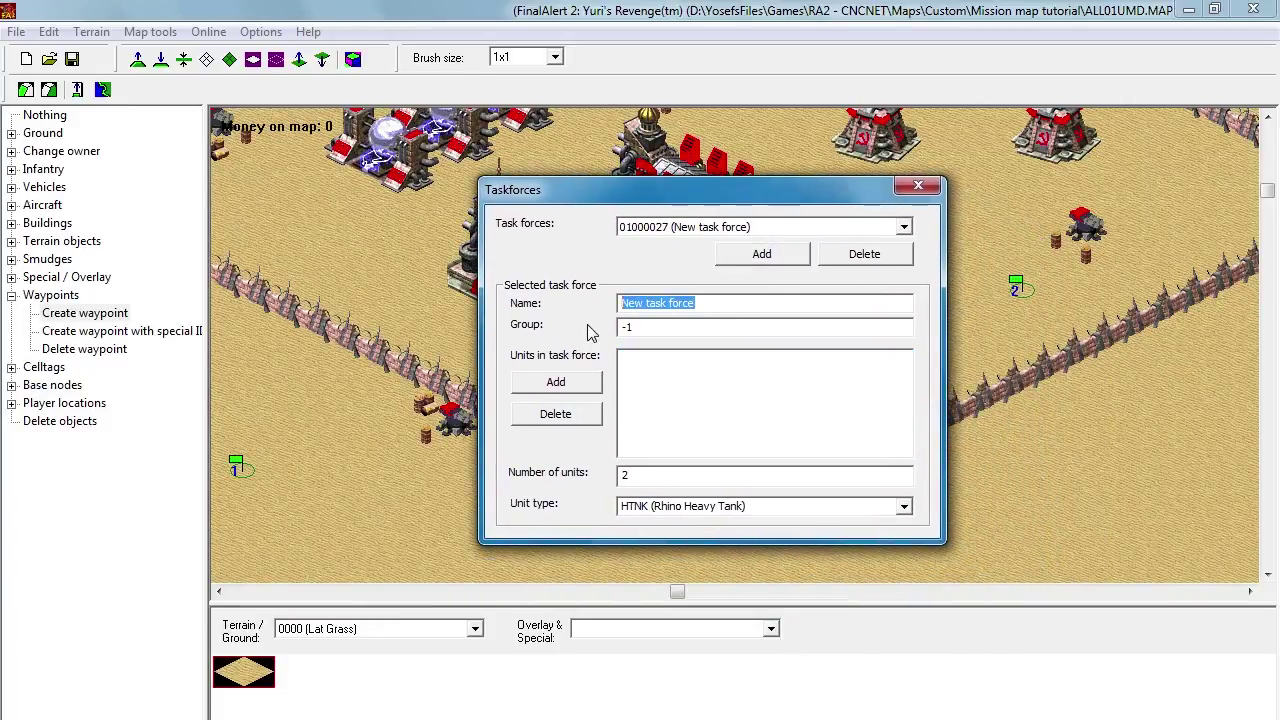
type("Attack ")
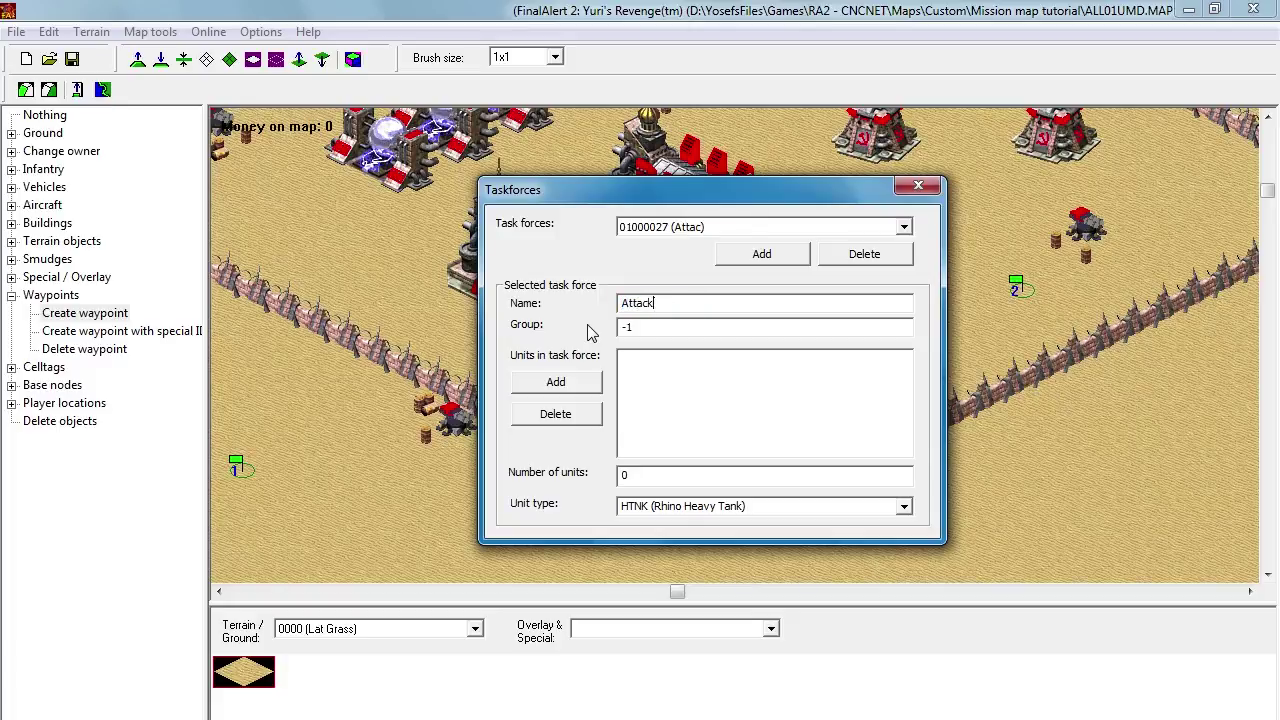
type("bas")
type("e")
type("Alli")
type("ed")
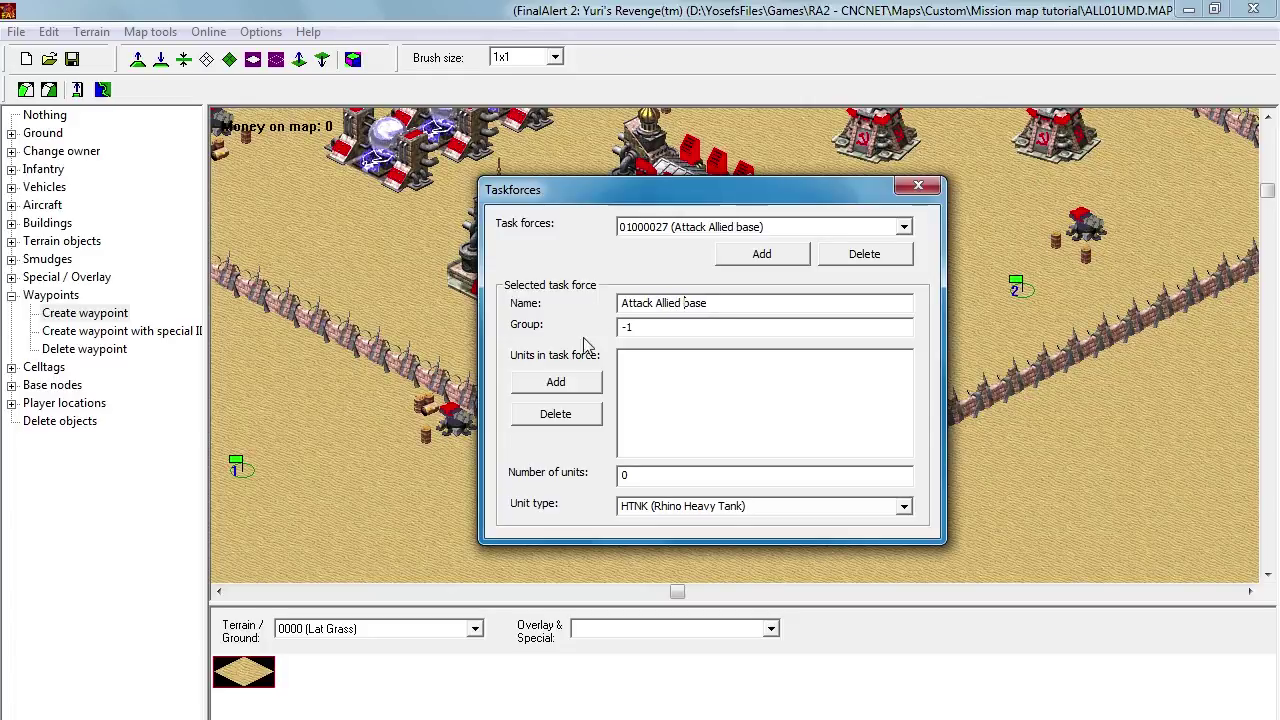
Step: Add 4 Rhino Heavy Tanks (HTNK) to the Attack Allied base task force
left_click(583, 390)
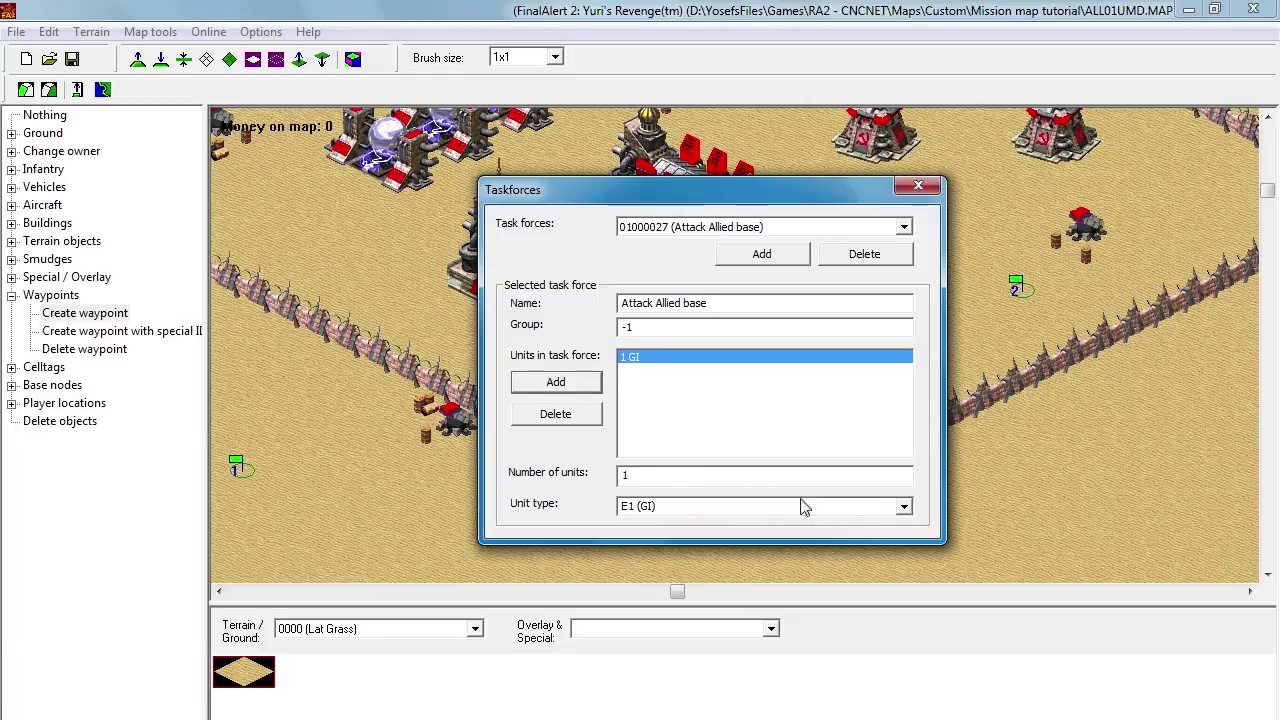
left_click(904, 509)
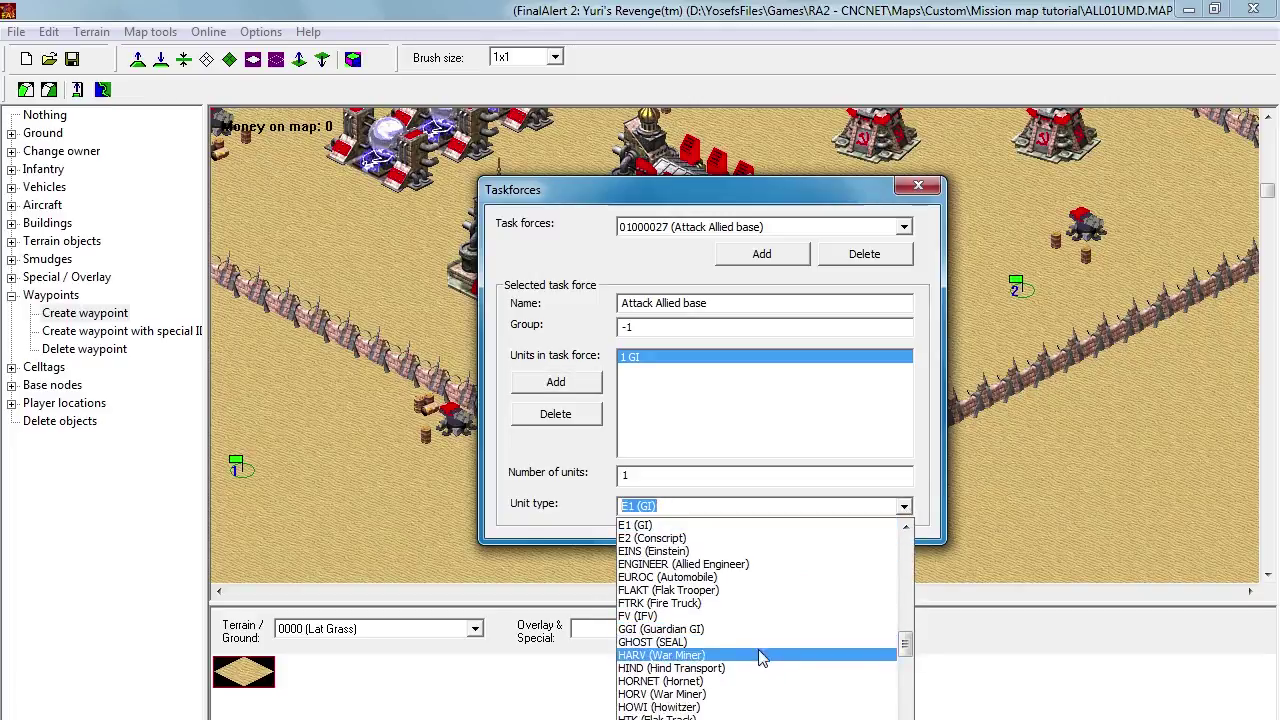
left_click(766, 719)
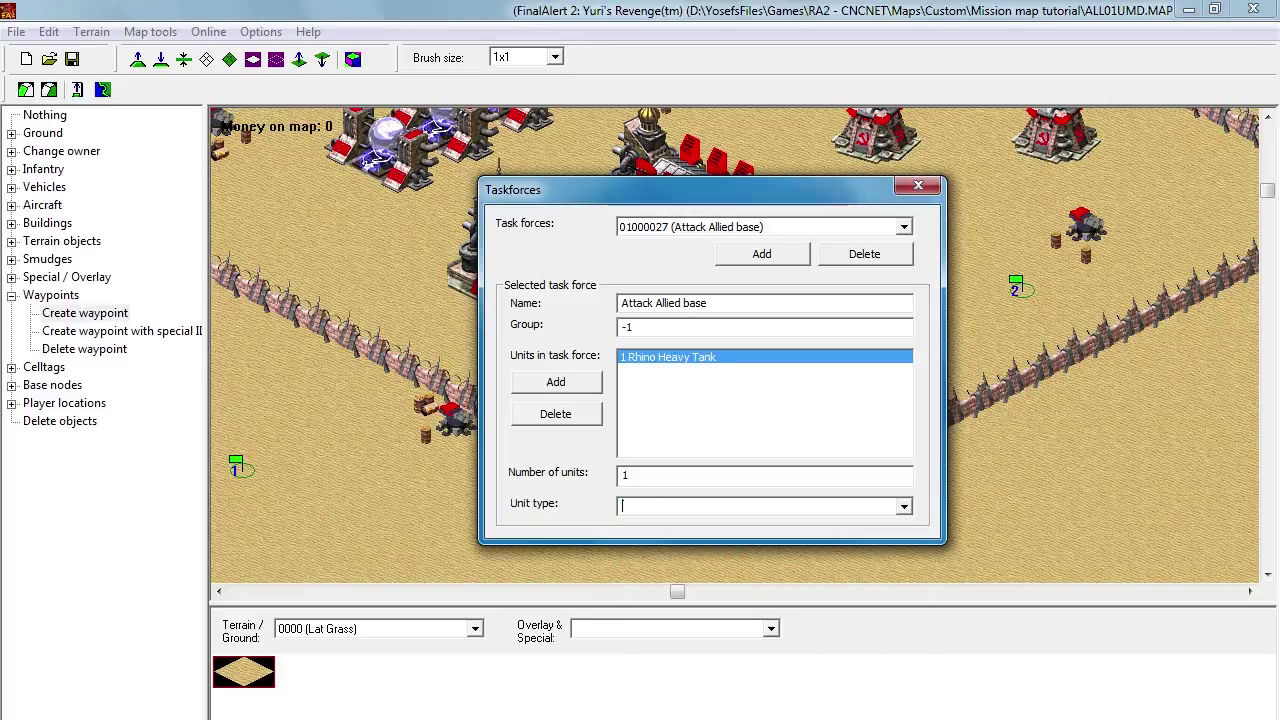
type("4")
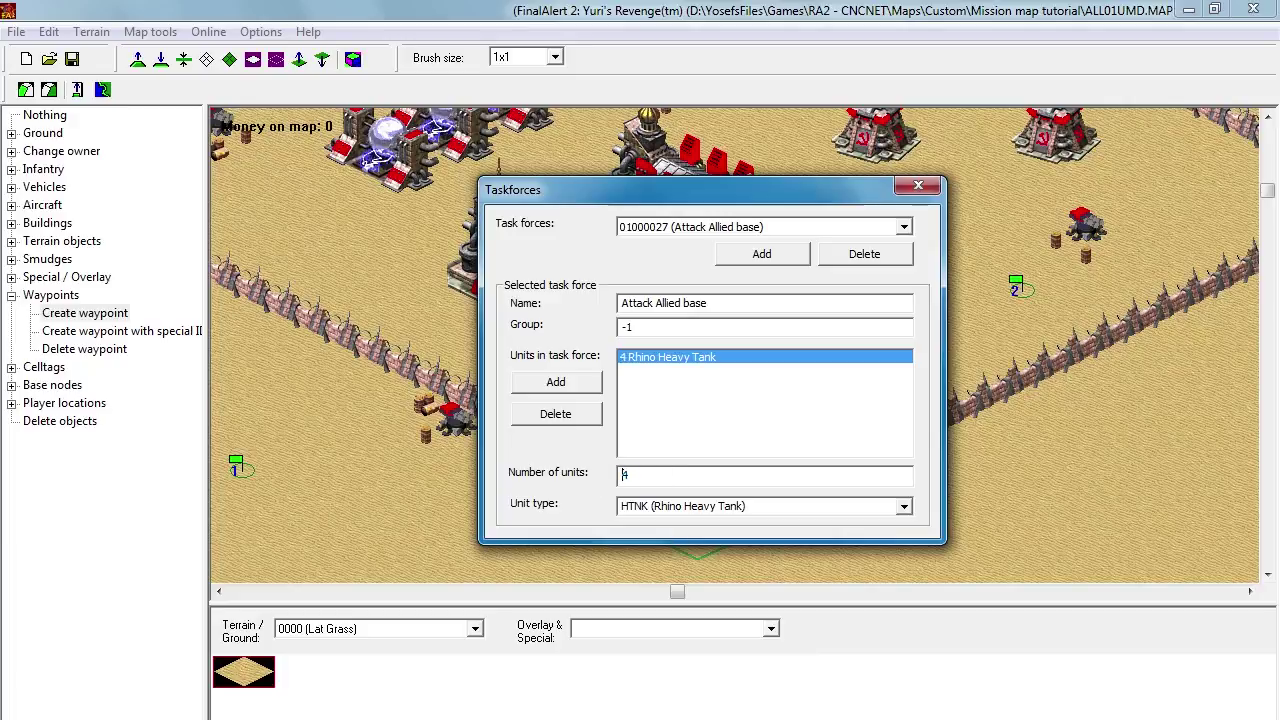
Step: Add 2 Tesla Tanks (TTNK) to the Attack Allied base task force
left_click(586, 382)
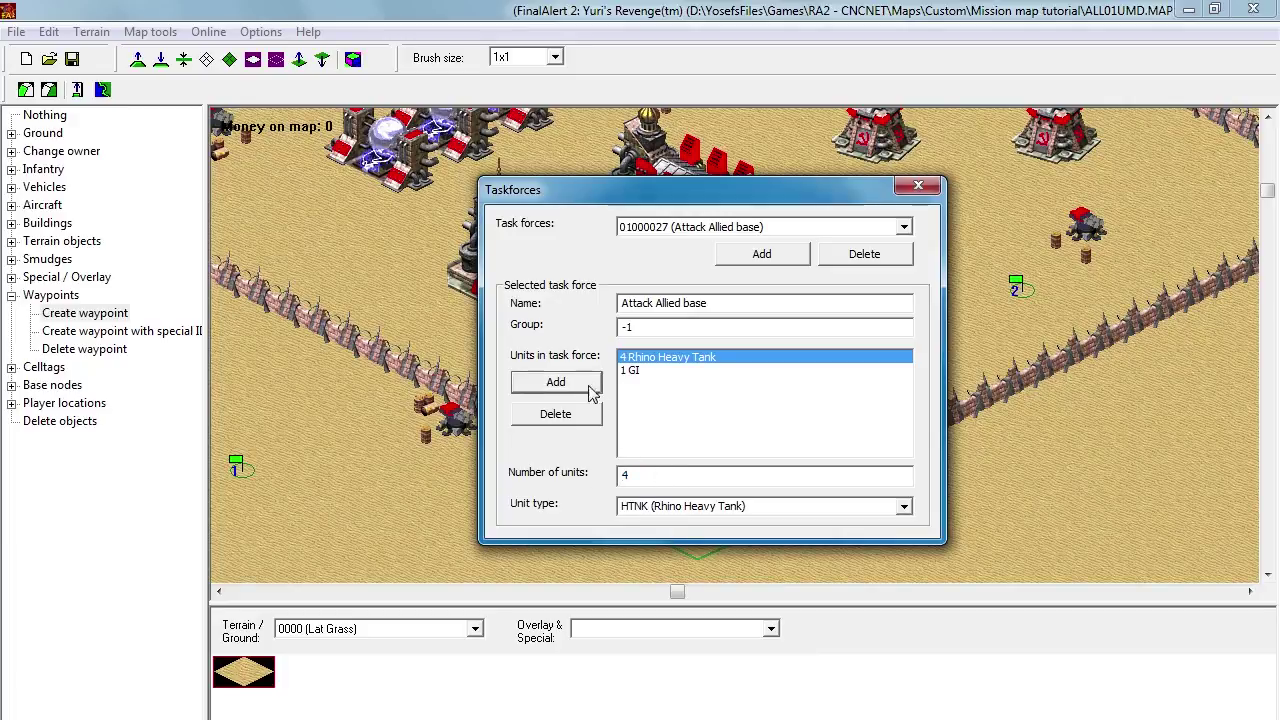
left_click(638, 371)
left_click(884, 506)
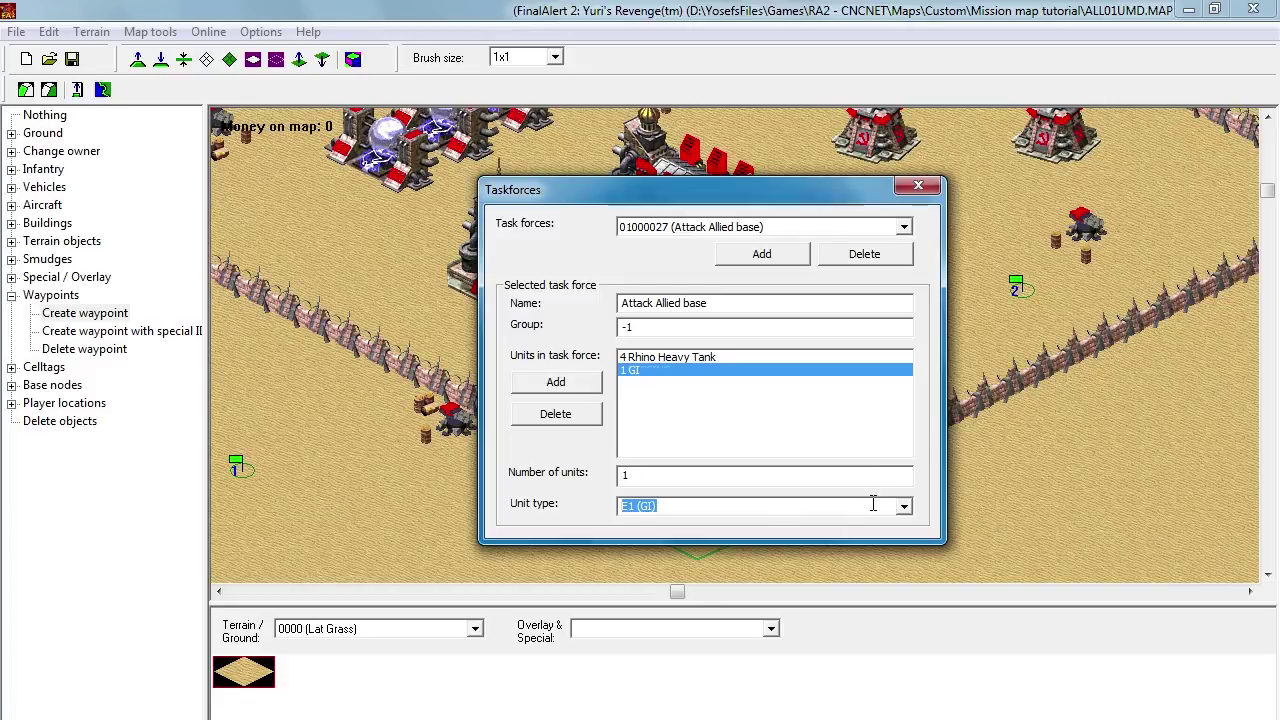
type("T")
left_click(904, 506)
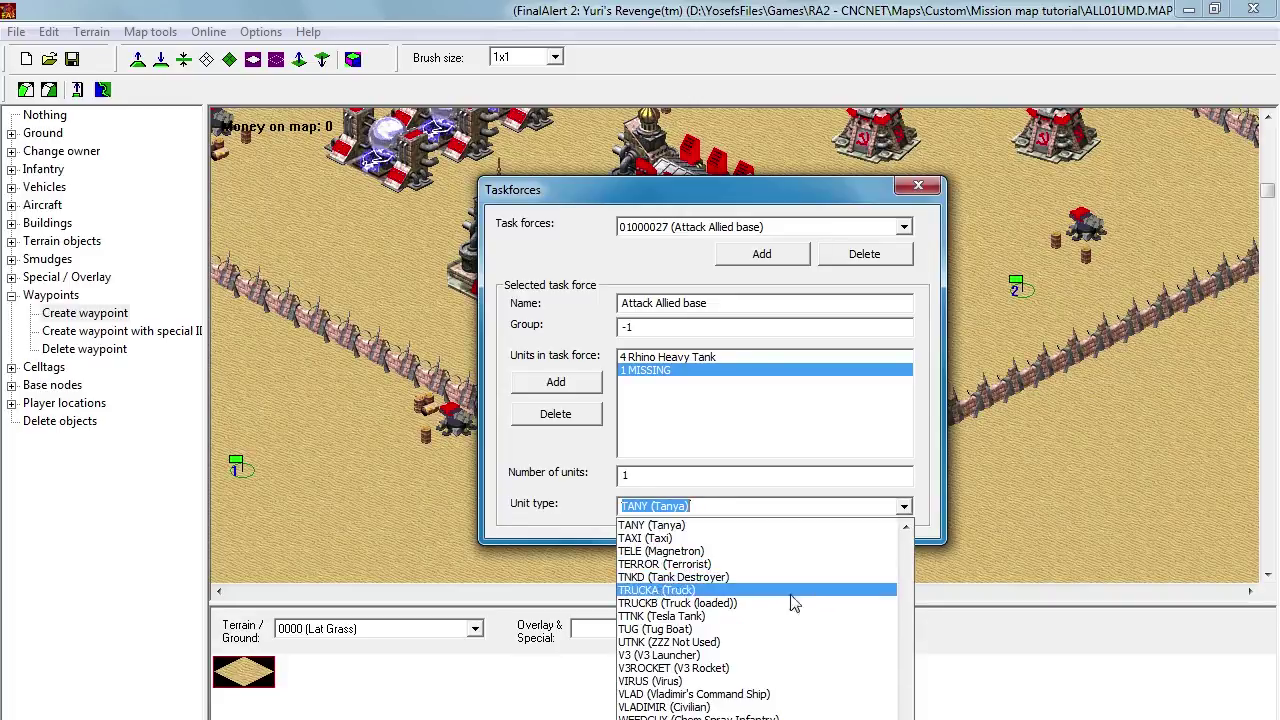
left_click(772, 615)
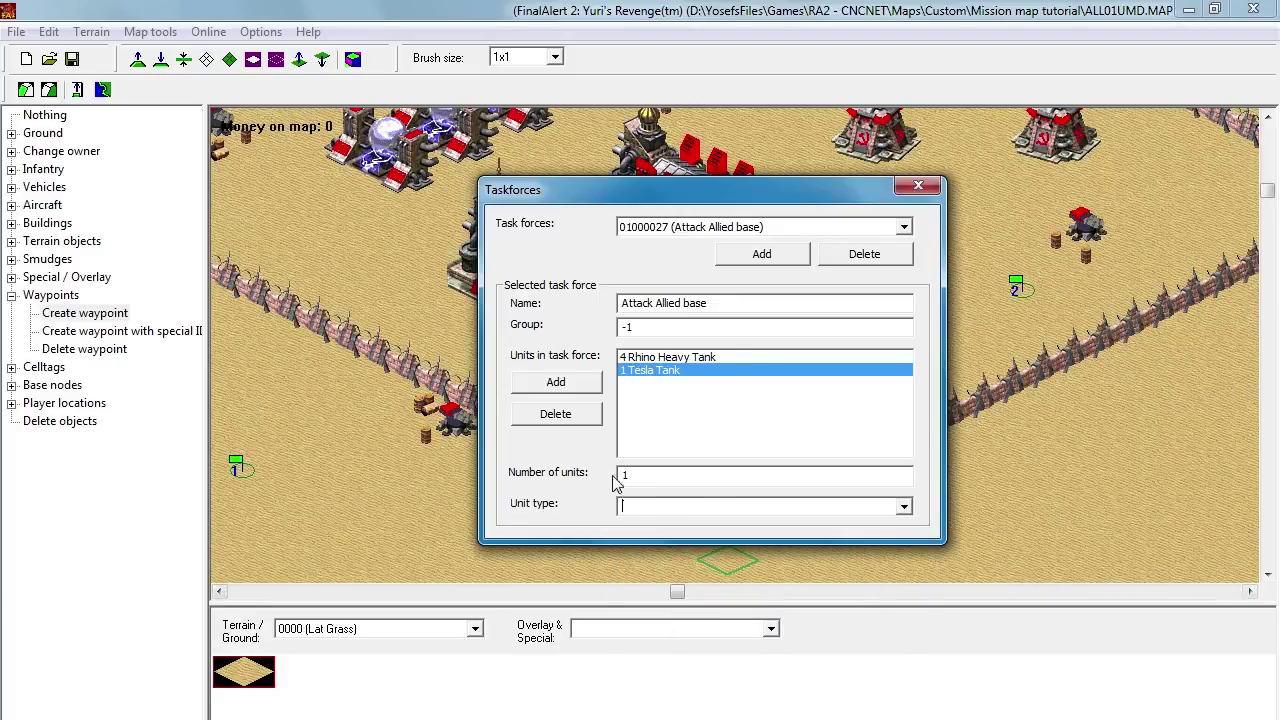
type("2")
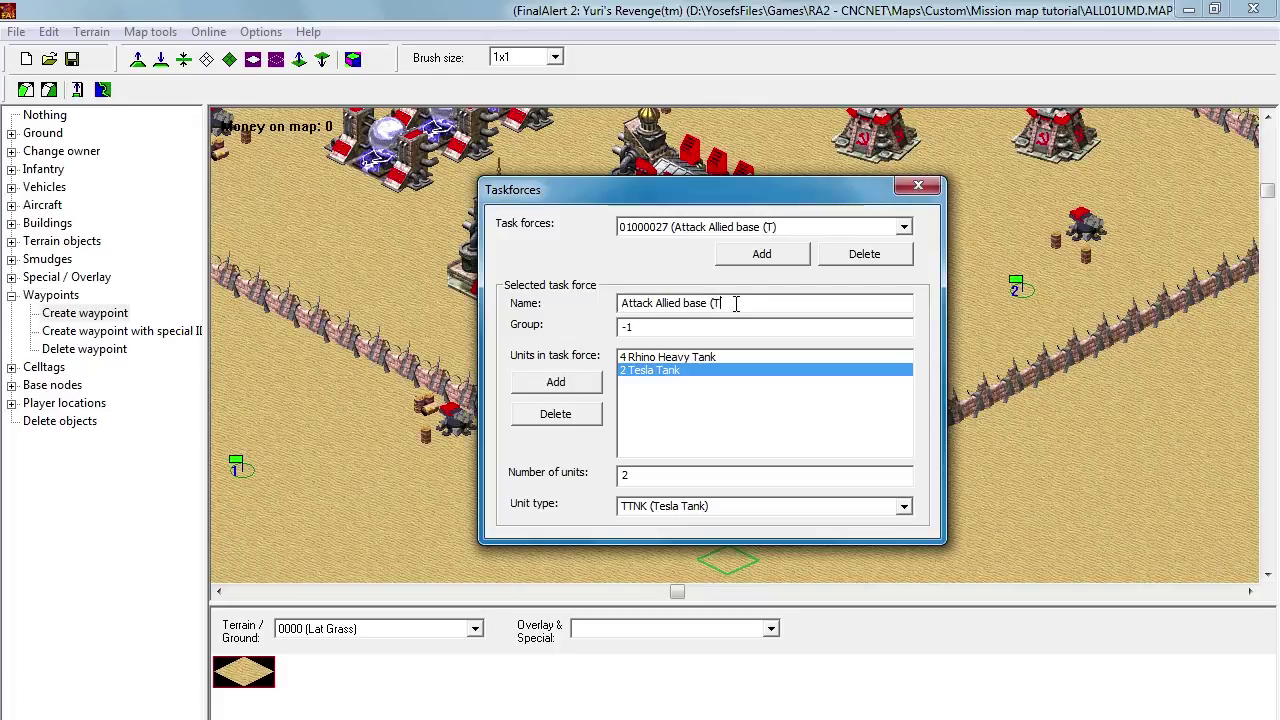
Step: Rename the task force "Attack Allied base (Tanks)" and copy its full name
type("ks")
left_click_drag(766, 300, 562, 312)
key("ctrl+c")
Step: Create a new task force and name it "Attack Allied base (kerov)", reusing the copied name
left_click(764, 254)
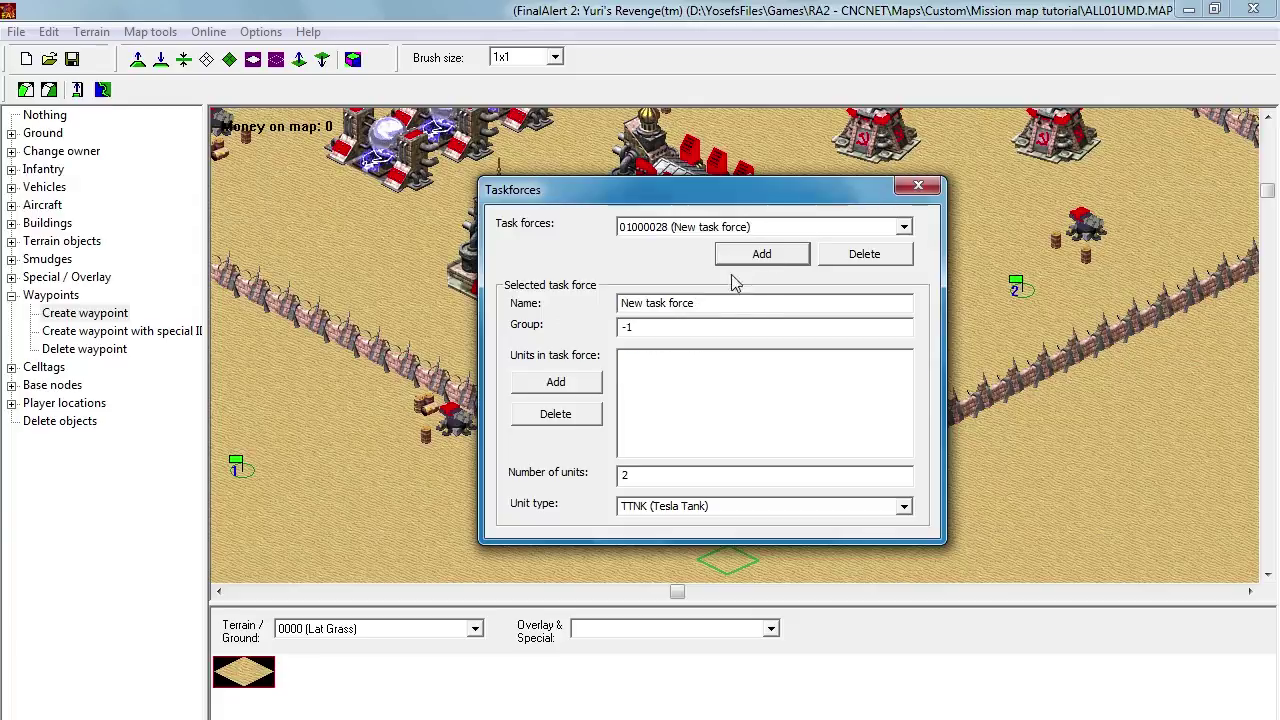
left_click_drag(716, 302, 602, 306)
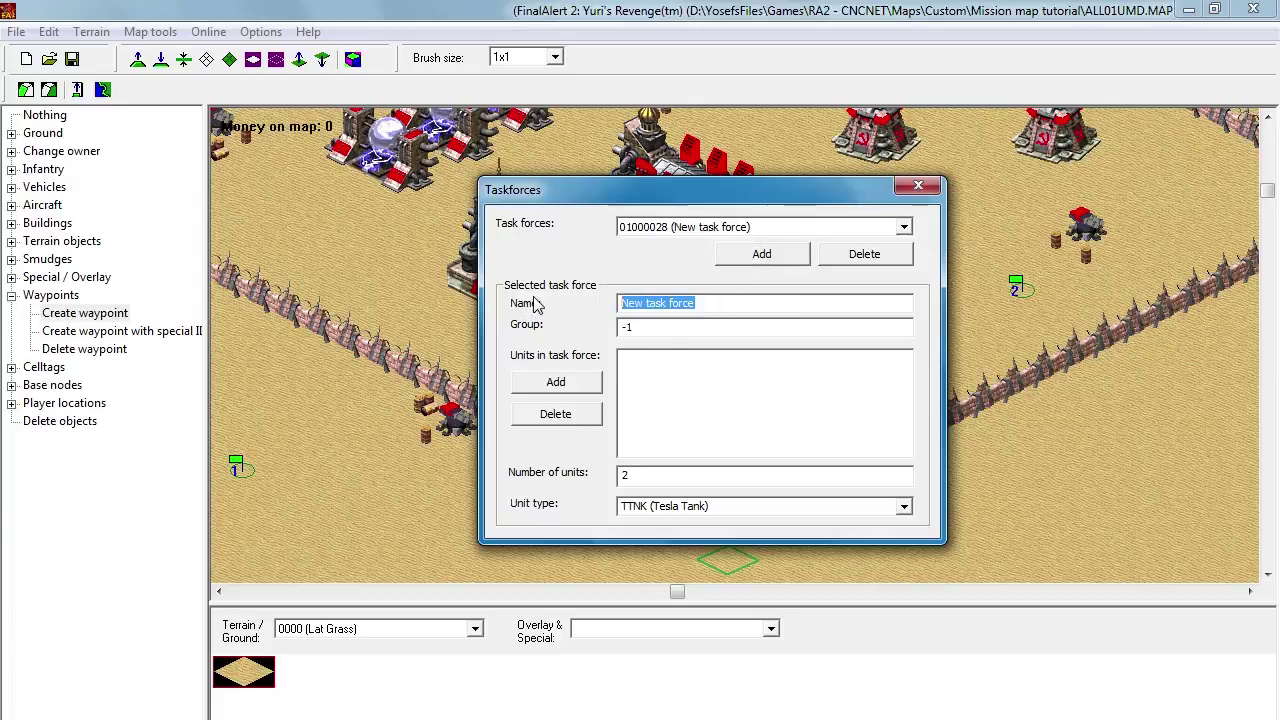
key("ctrl+v")
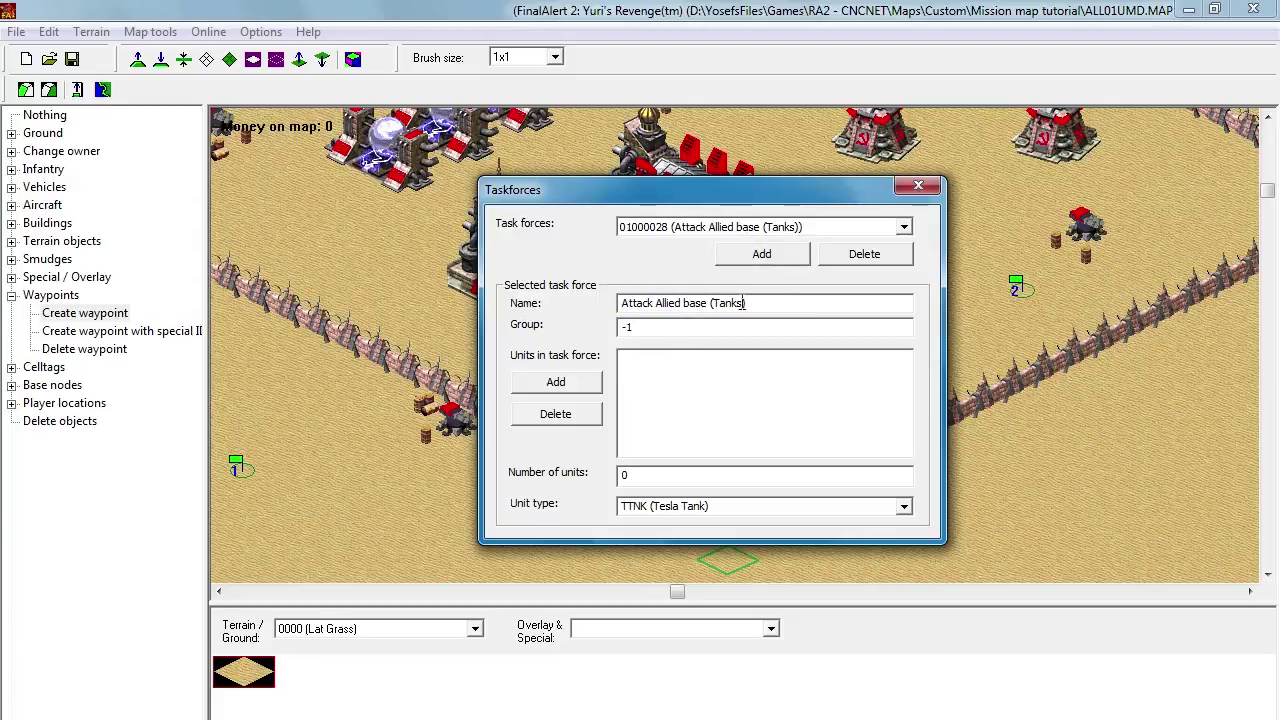
left_click_drag(731, 307, 722, 305)
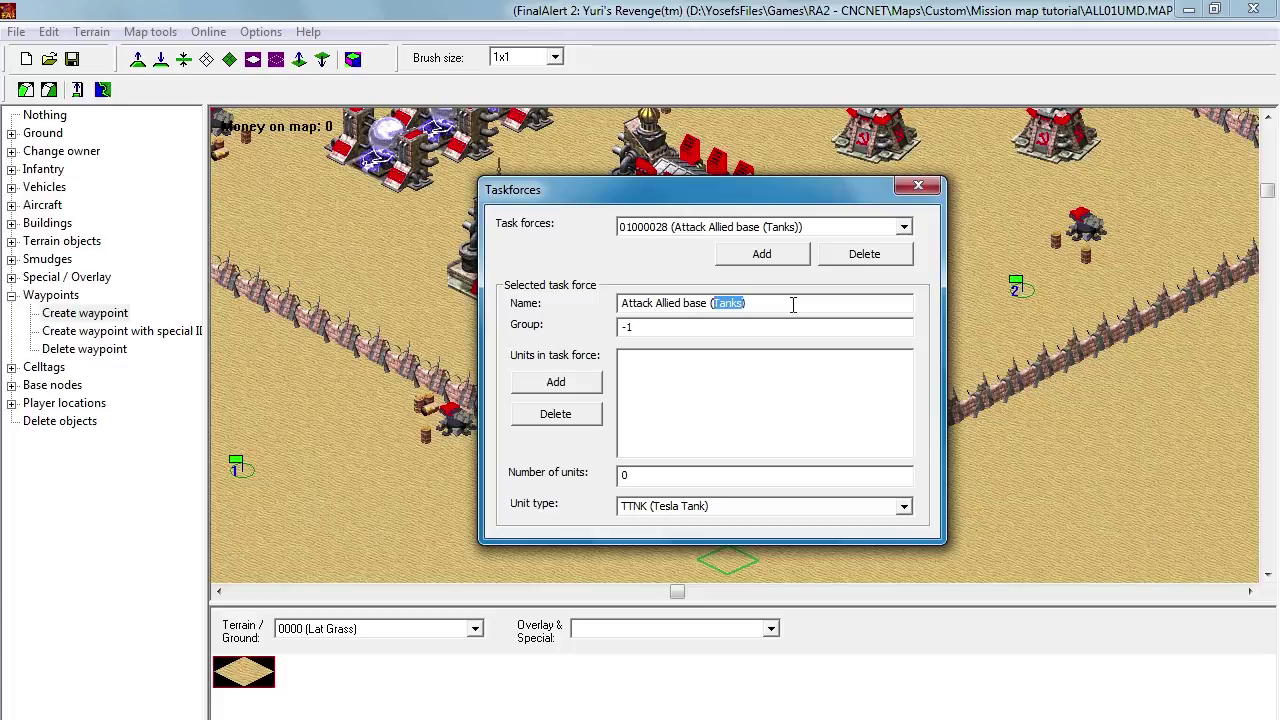
type("ker")
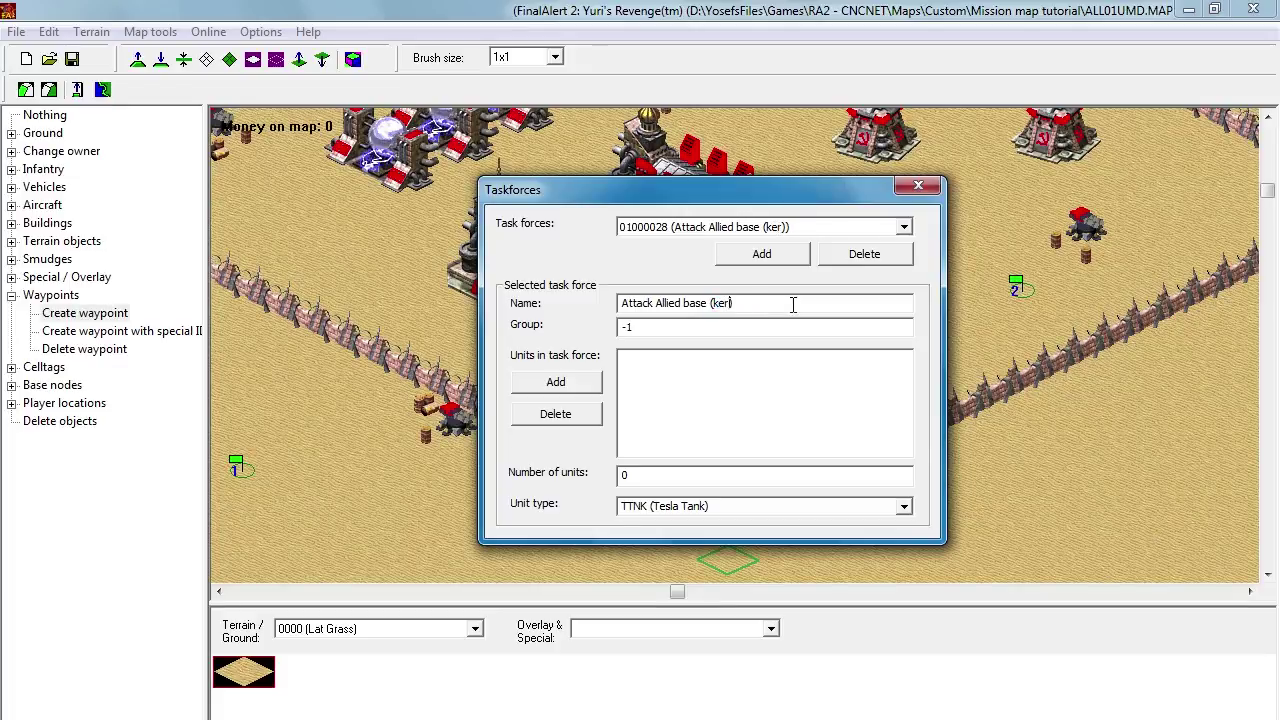
type("ov")
Step: Add 1 Kirov Airship (ZEP) to the new Attack Allied base task force
left_click(556, 382)
left_click(866, 509)
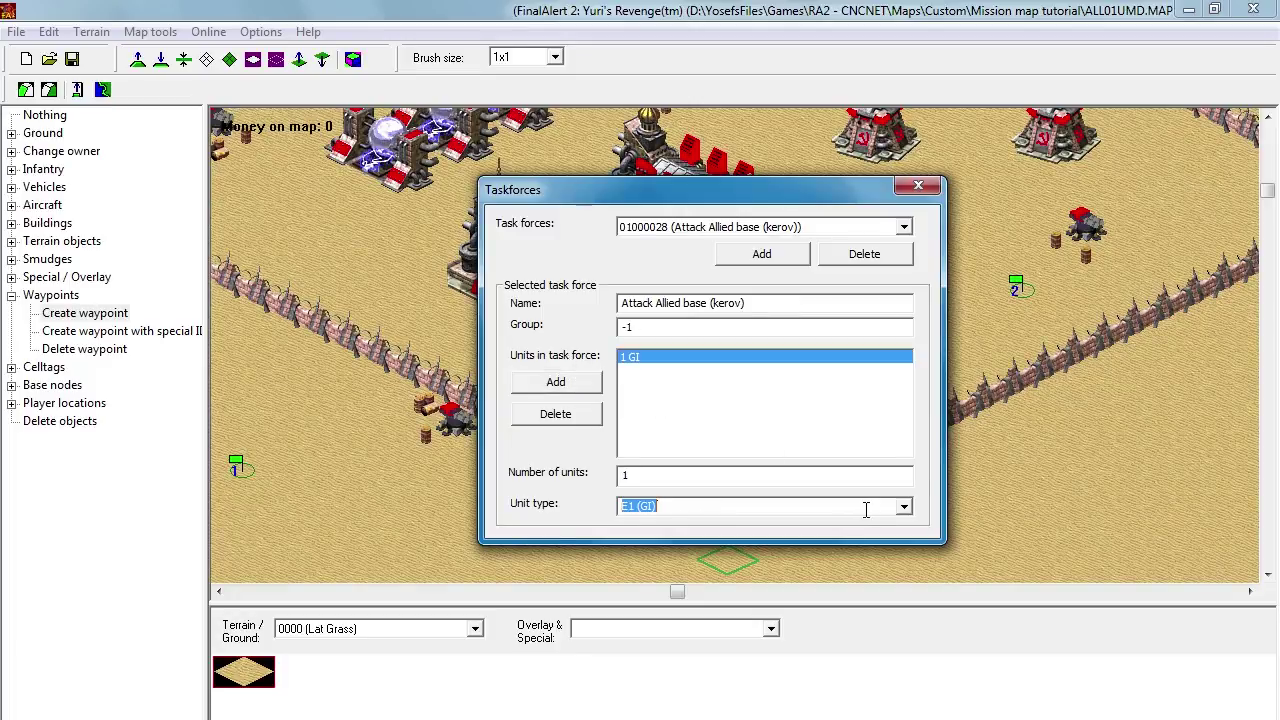
type("E")
left_click(904, 506)
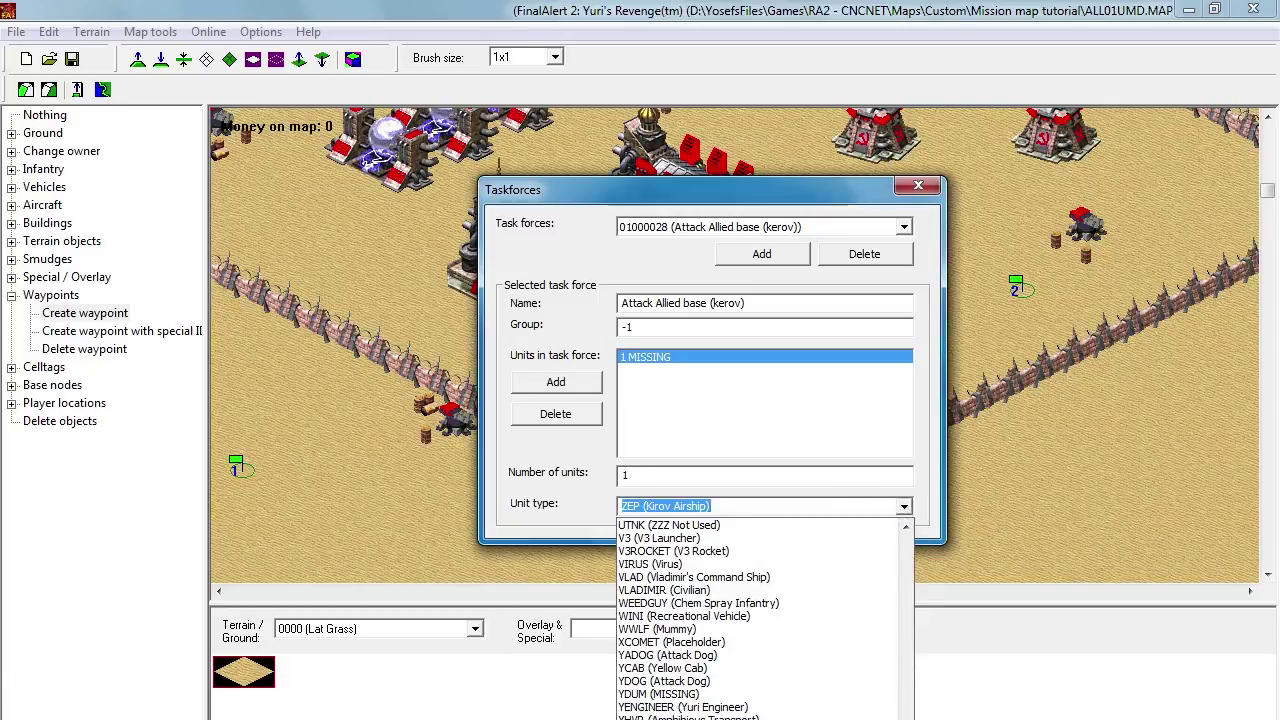
left_click(688, 716)
left_click(673, 359)
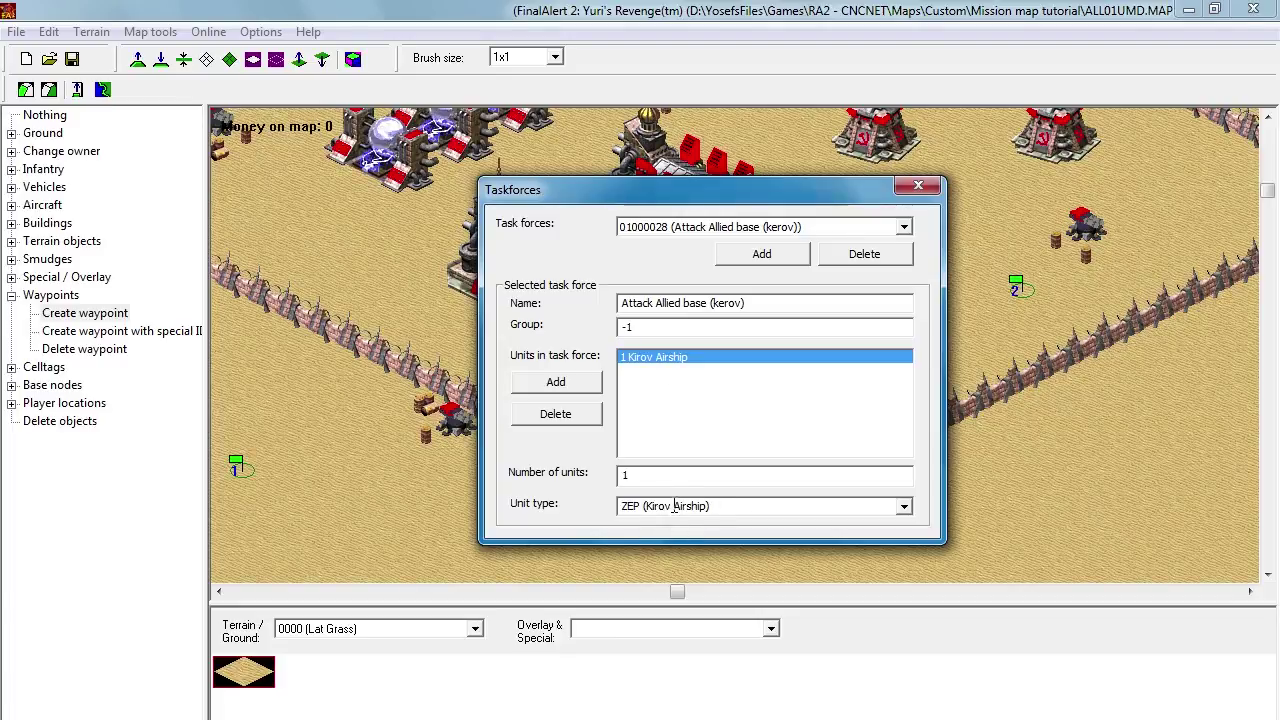
Step: Correct the airship task force's name to "Attack Allied base (Kirov Airship)"
left_click(706, 506)
left_click_drag(707, 506, 662, 505)
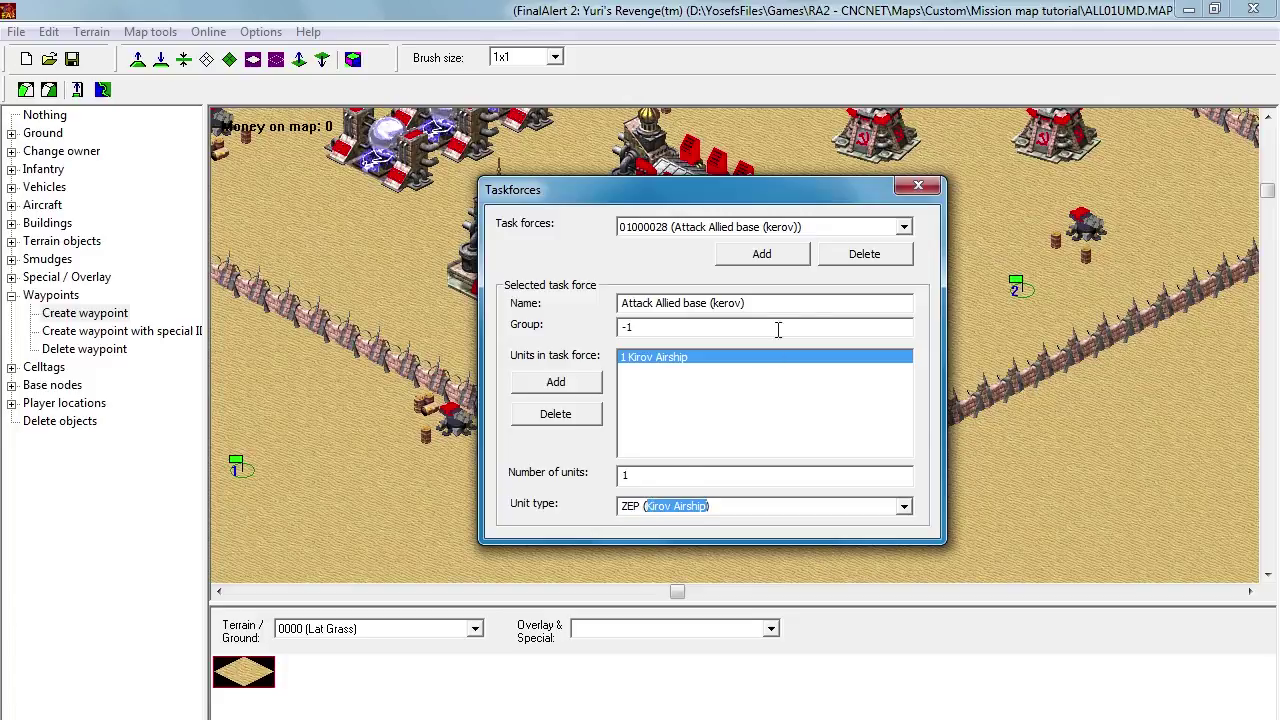
left_click_drag(742, 308, 713, 308)
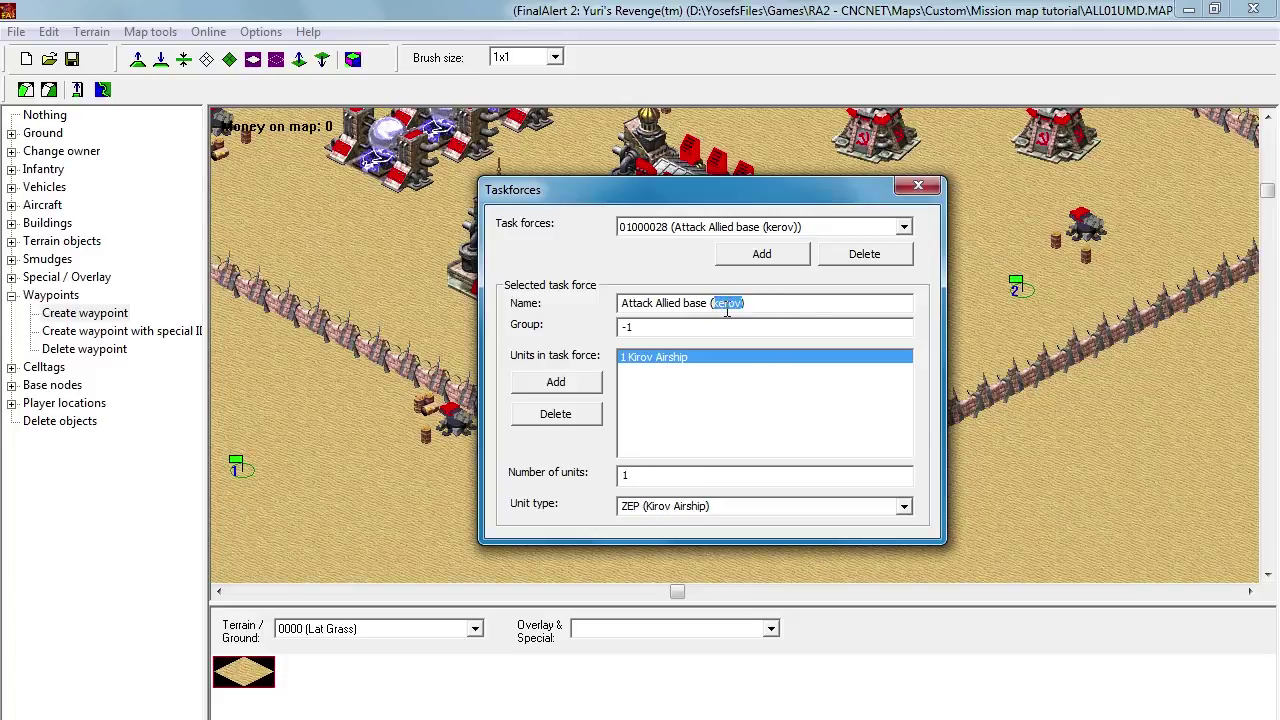
type("Kirov Airship)")
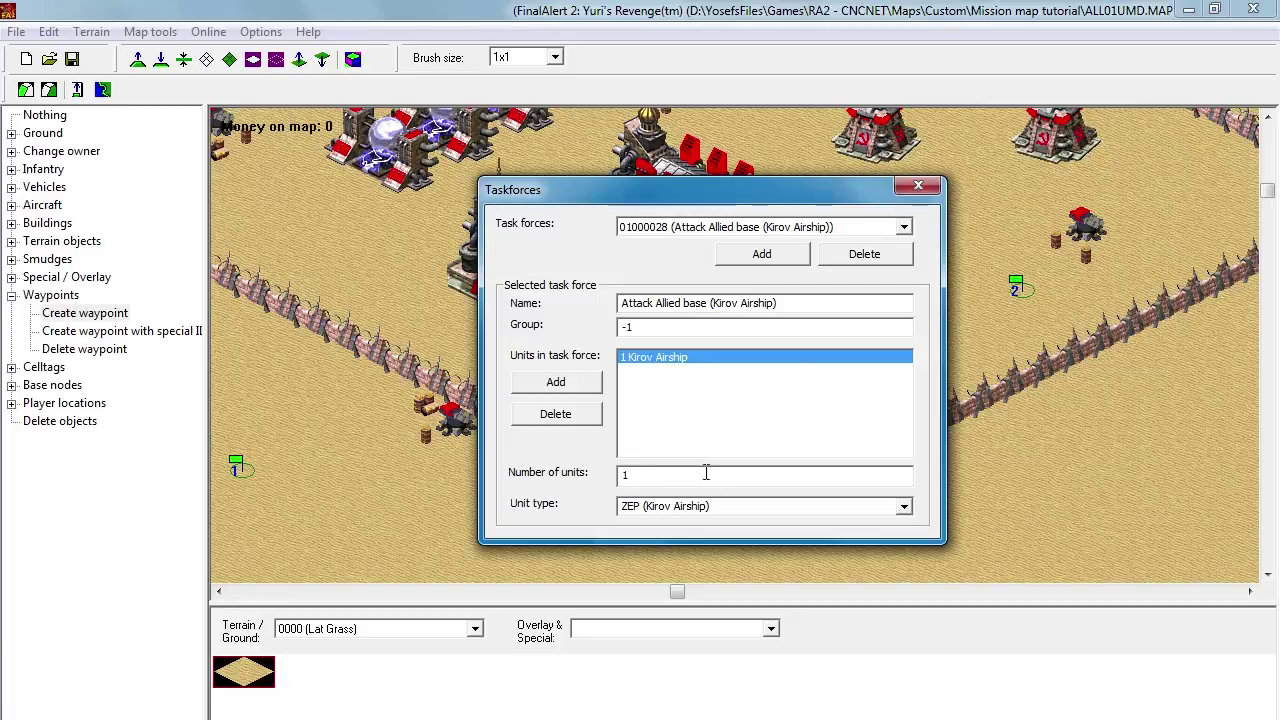
left_click(642, 474)
Step: Shift waypoints 2 and 3 inside the Soviet base slightly farther from the perimeter wall, uncovering the map behind the Taskforces dialog
left_click_drag(795, 200, 830, 582)
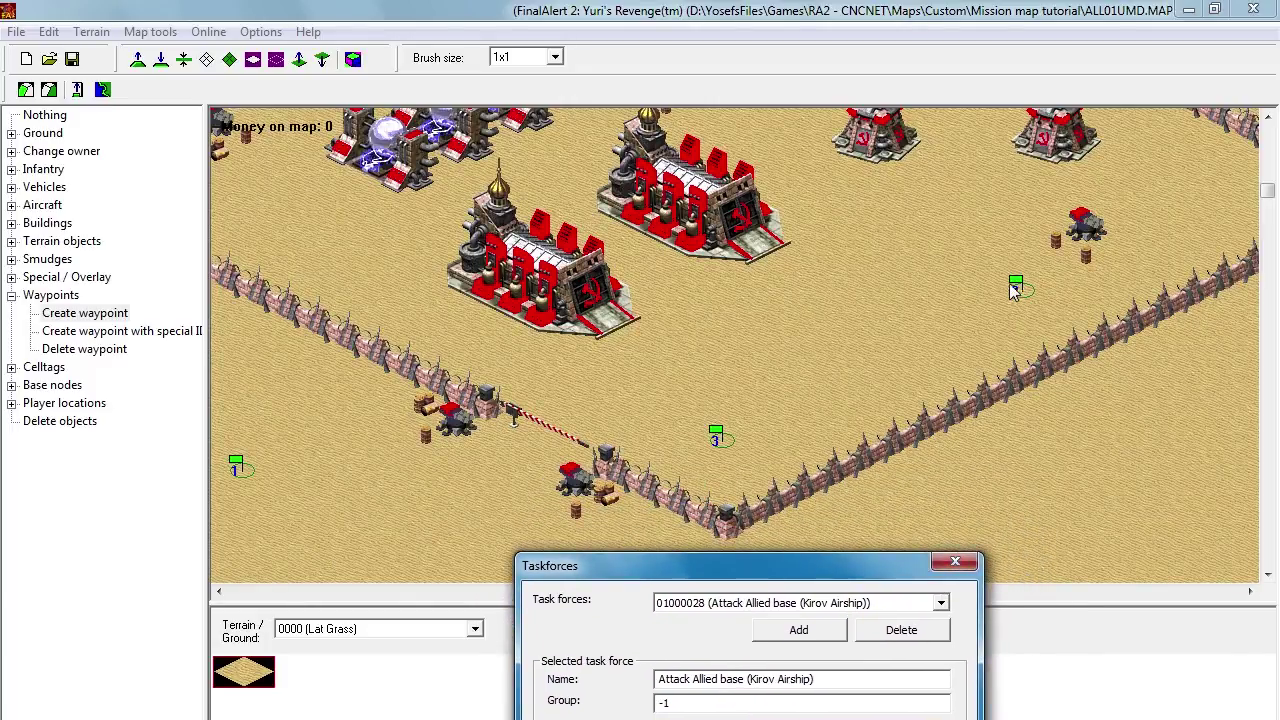
left_click(1011, 285)
left_click_drag(1011, 283, 985, 265)
left_click_drag(716, 436, 724, 410)
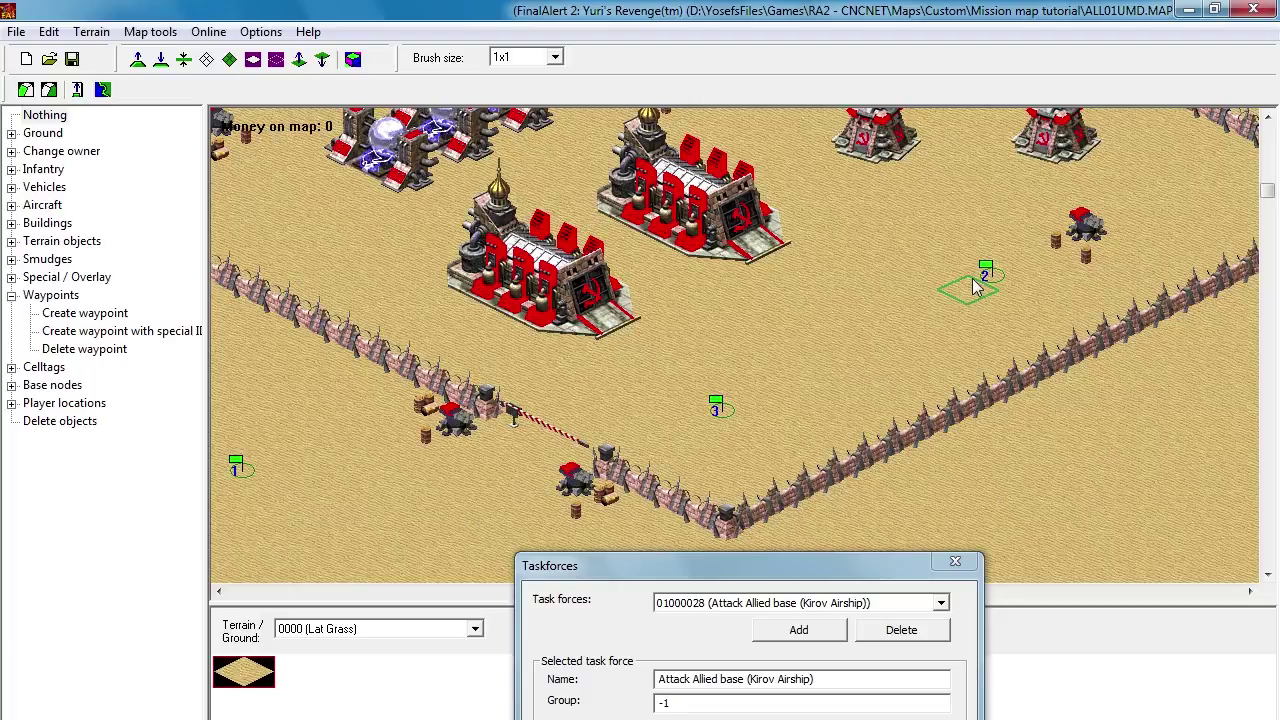
Step: Place a Soviet Flak Cannon inside the base, between the Tesla Reactors and the upper-left perimeter wall
left_click_drag(980, 273, 940, 252)
left_click_drag(867, 357, 794, 297)
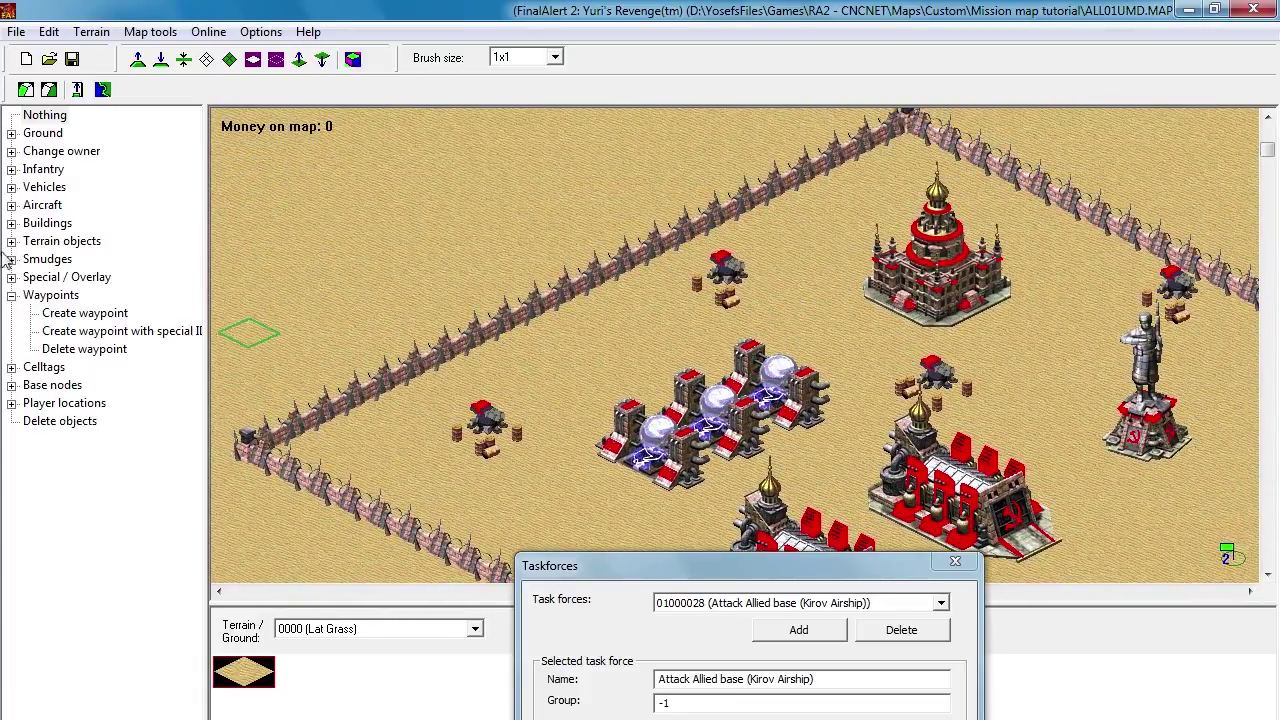
left_click(11, 223)
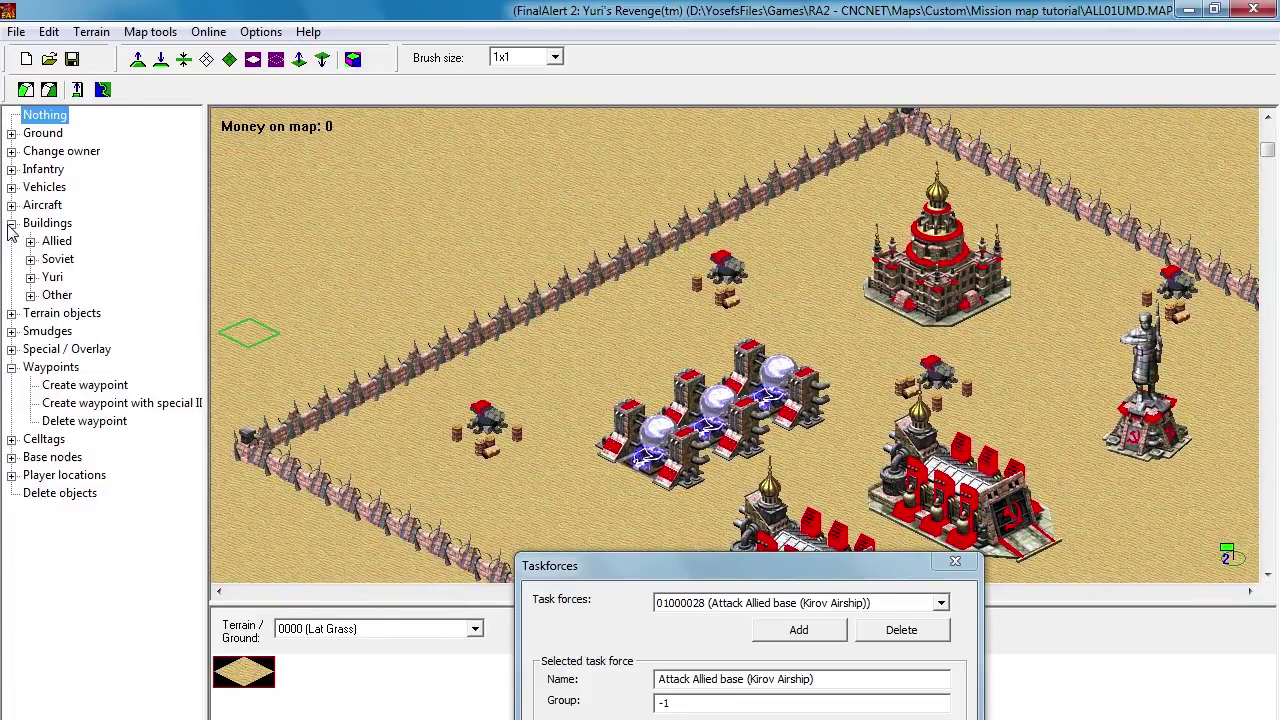
left_click(31, 259)
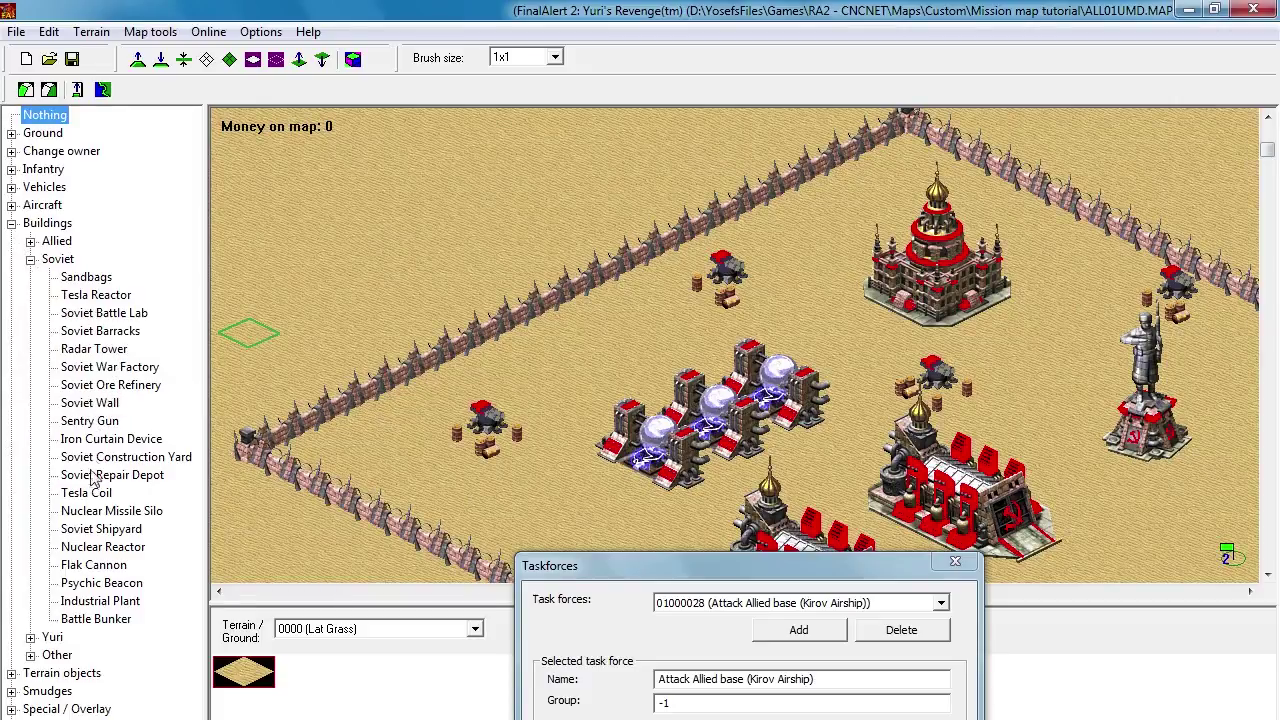
left_click(92, 565)
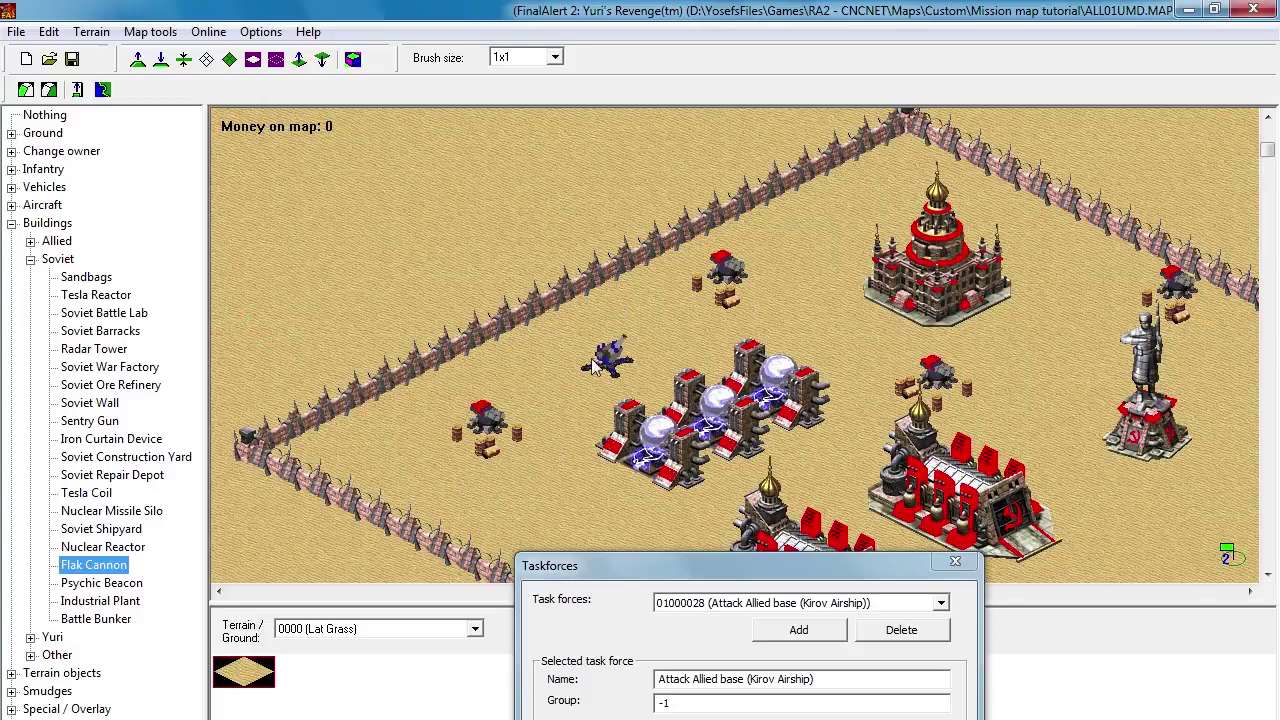
right_click(588, 370)
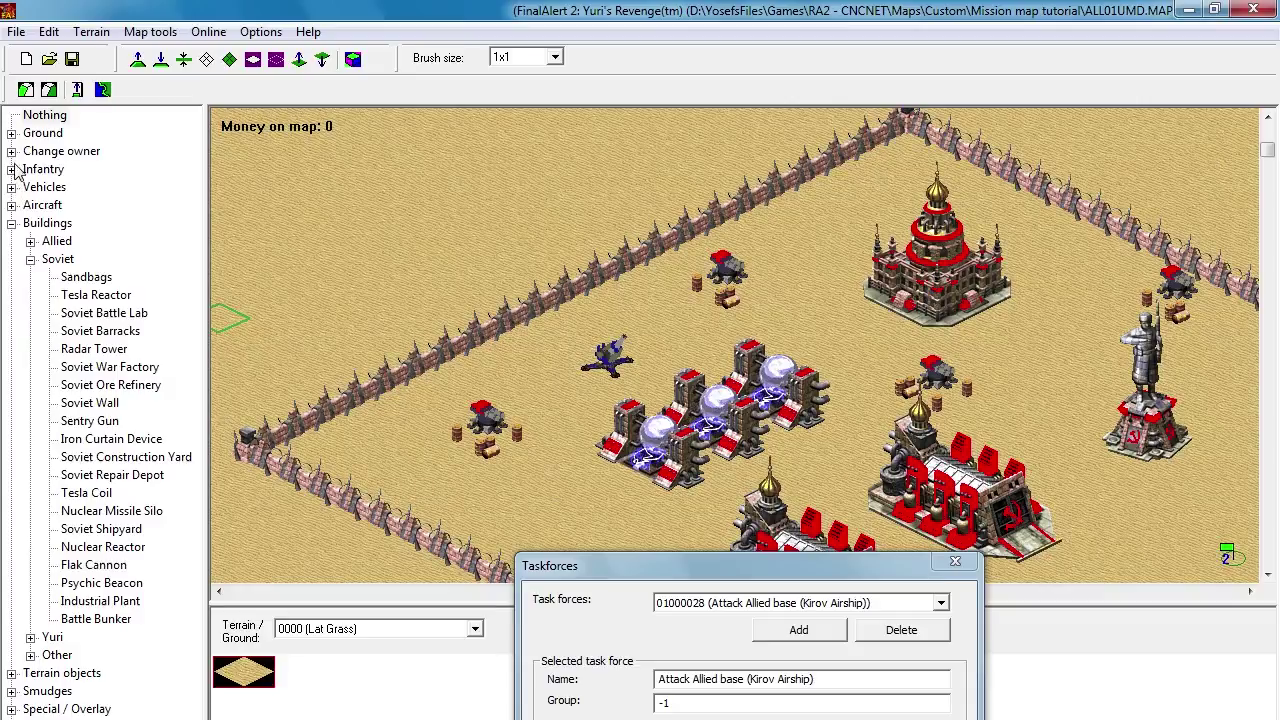
Step: Change the owner of the new Flak Cannon to Russia House
left_click(10, 135)
left_click(11, 133)
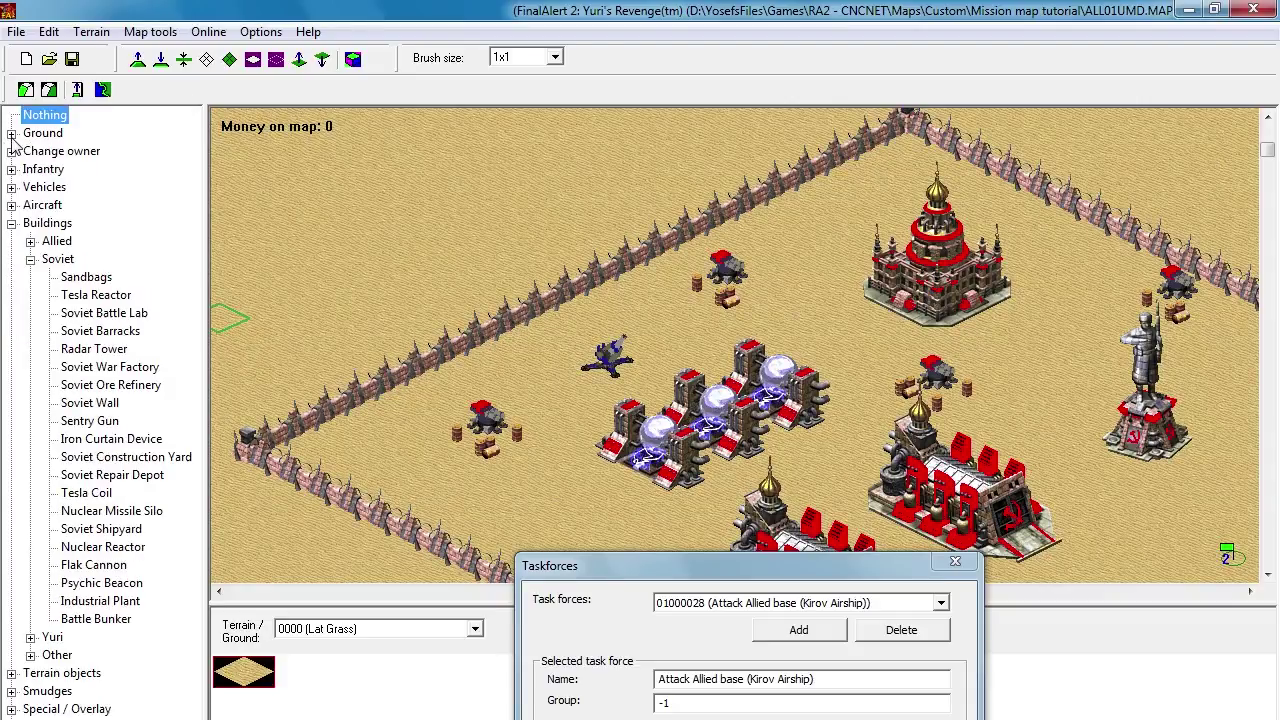
left_click(11, 151)
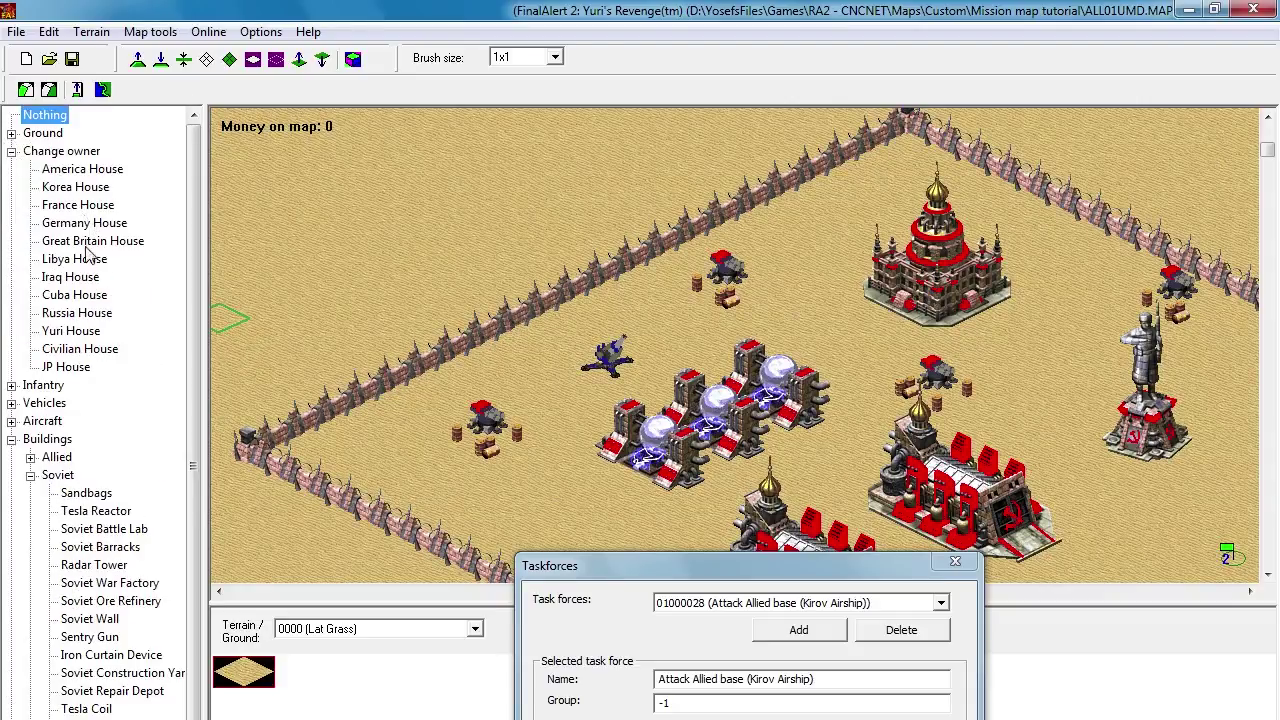
left_click(88, 313)
left_click(607, 357)
Step: Place copies of the Russian Flak Cannon around the Battle Lab and the two statues
left_click_drag(886, 576, 932, 703)
left_click_drag(605, 368, 999, 228)
scroll(908, 216, "right", 3)
left_click_drag(728, 185, 903, 440)
scroll(922, 368, "down", 2)
scroll(922, 368, "right", 1)
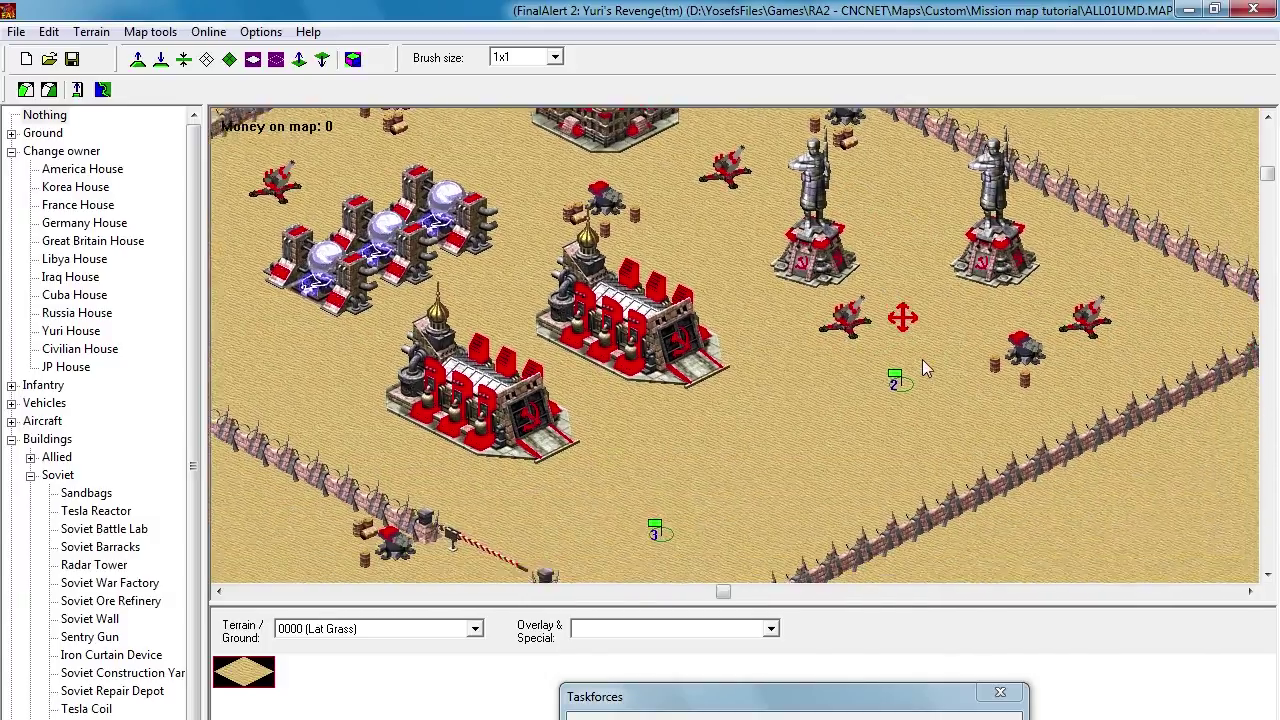
Step: Add Flak Cannon copies between waypoints 2 and 3 and inside the base's lower wall corner
scroll(922, 359, "down", 1)
left_click_drag(830, 284, 622, 562)
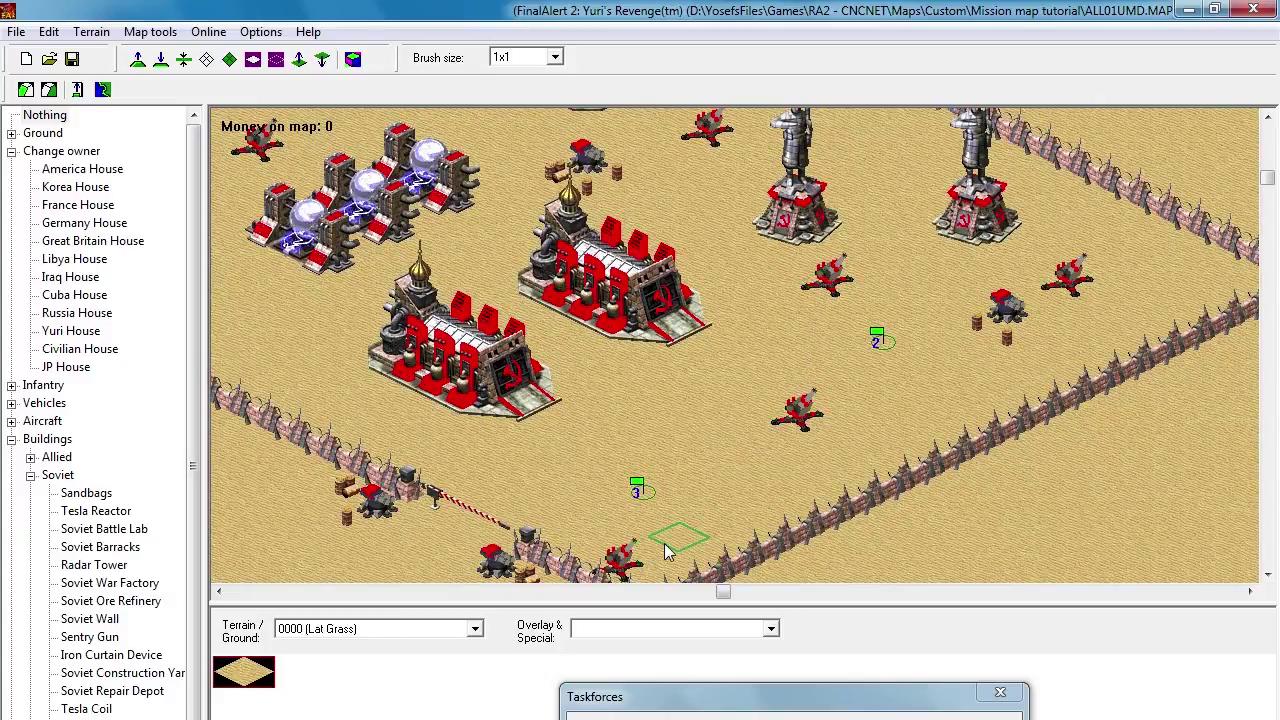
scroll(667, 552, "down", 2)
scroll(667, 552, "right", 2)
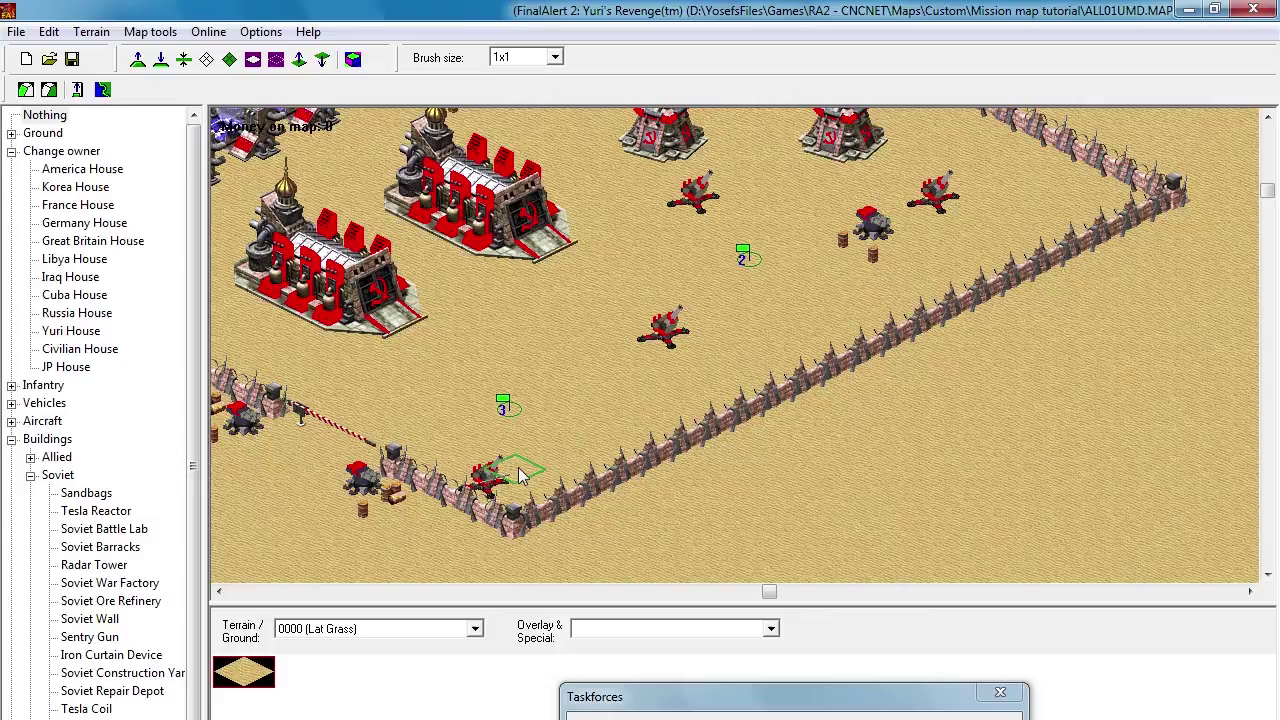
Step: Add Flak Cannon copies beside the lower War Factory, one near the wall and one between the factory and the Tesla Reactors
scroll(600, 430, "up", 1)
scroll(600, 430, "left", 4)
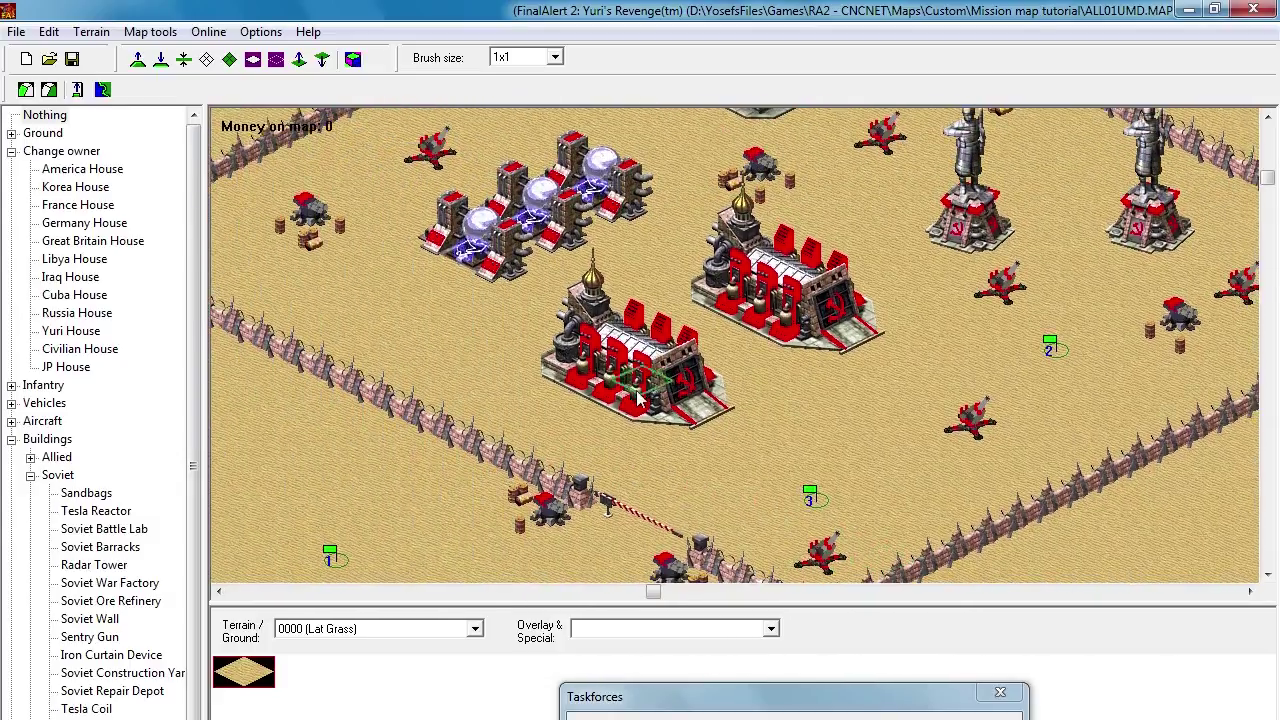
left_click(435, 343)
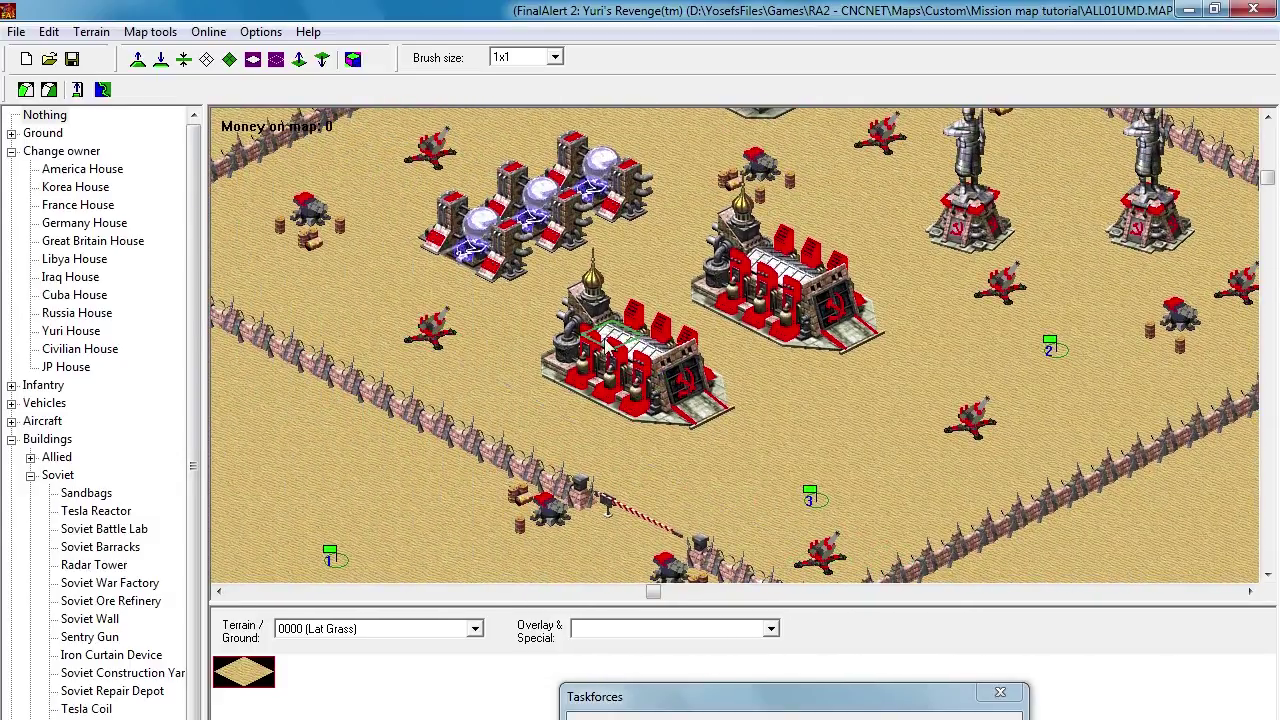
scroll(604, 340, "up", 3)
scroll(595, 276, "left", 1)
scroll(595, 276, "down", 1)
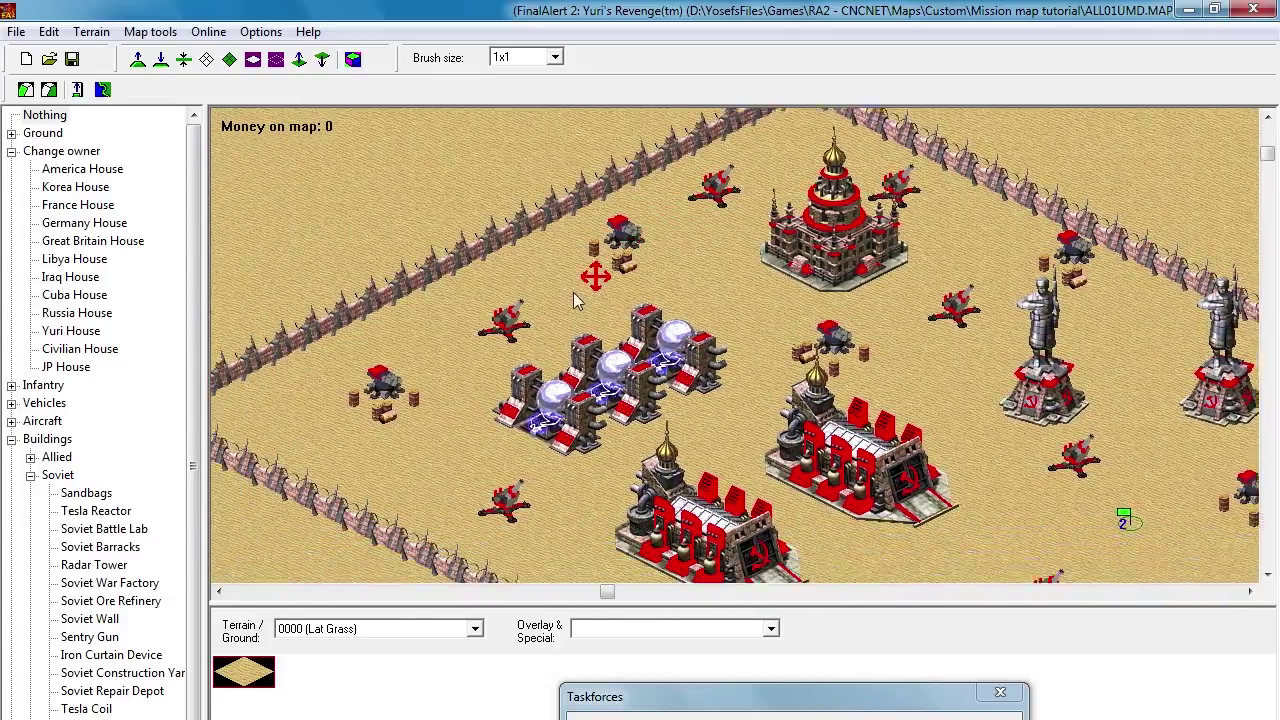
scroll(575, 300, "down", 1)
scroll(575, 300, "left", 1)
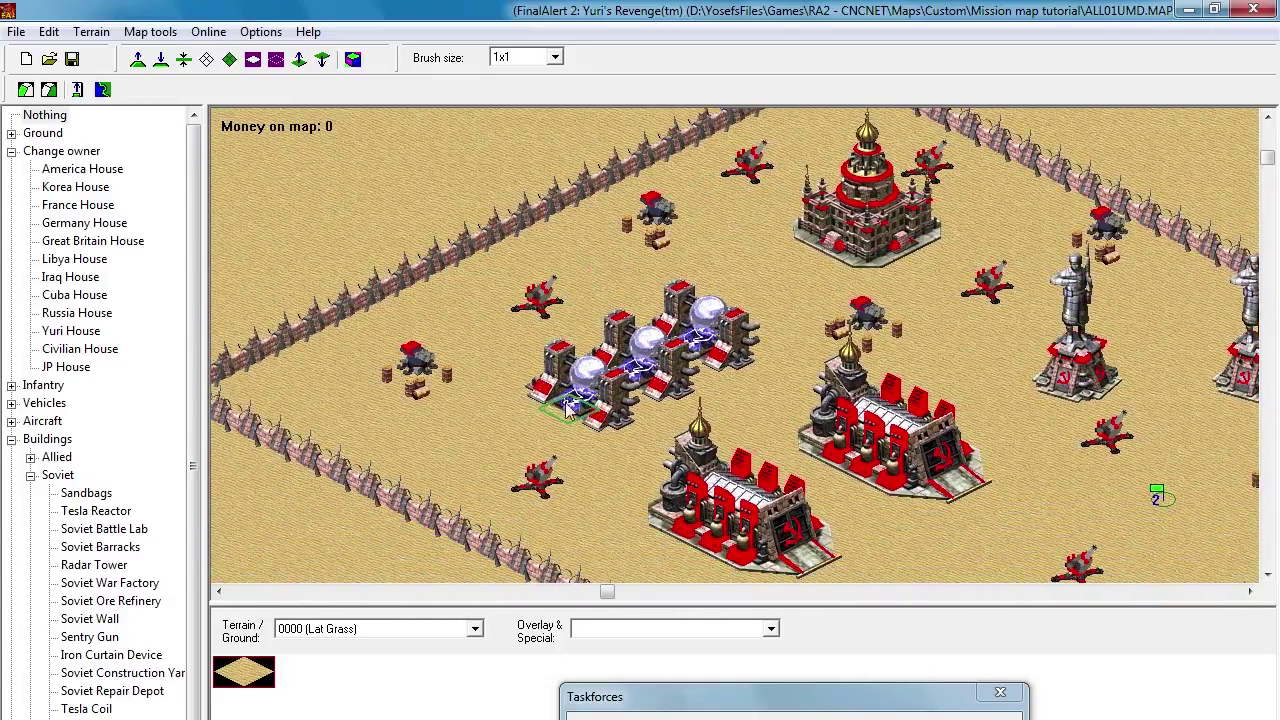
left_click(660, 448)
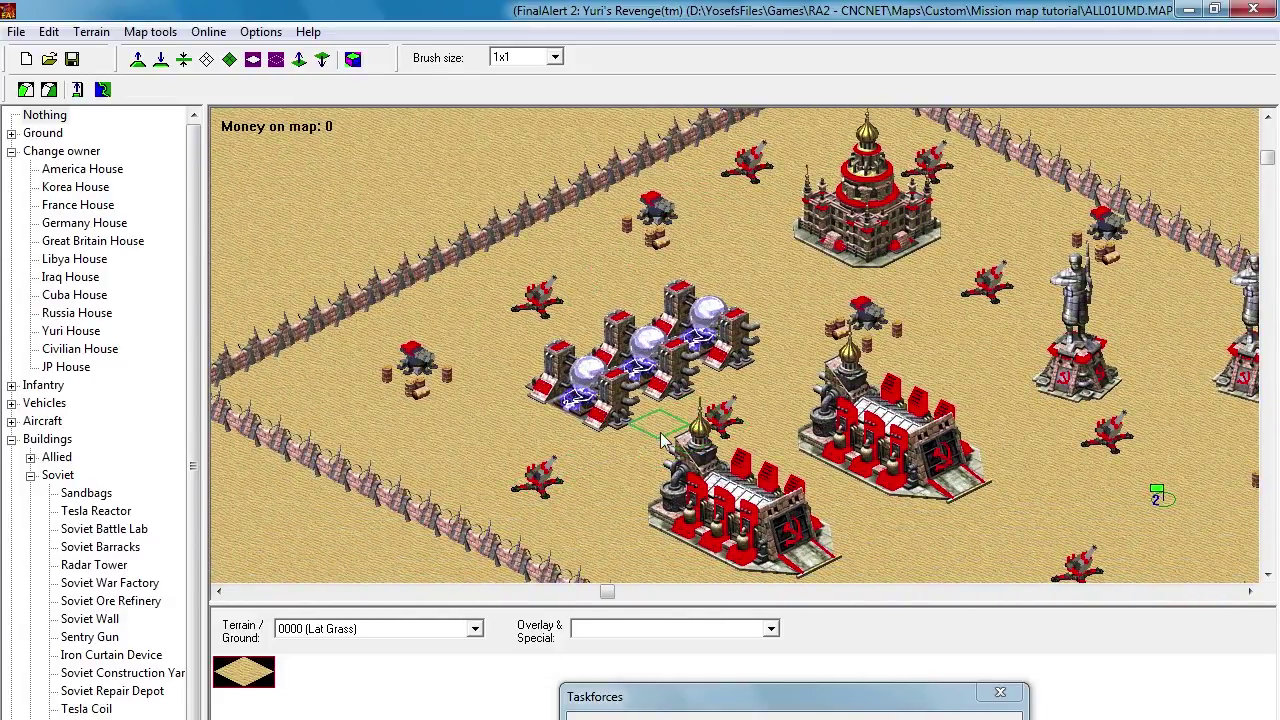
Step: Move the Taskforces window up over the map so that its full contents show
scroll(586, 396, "left", 3)
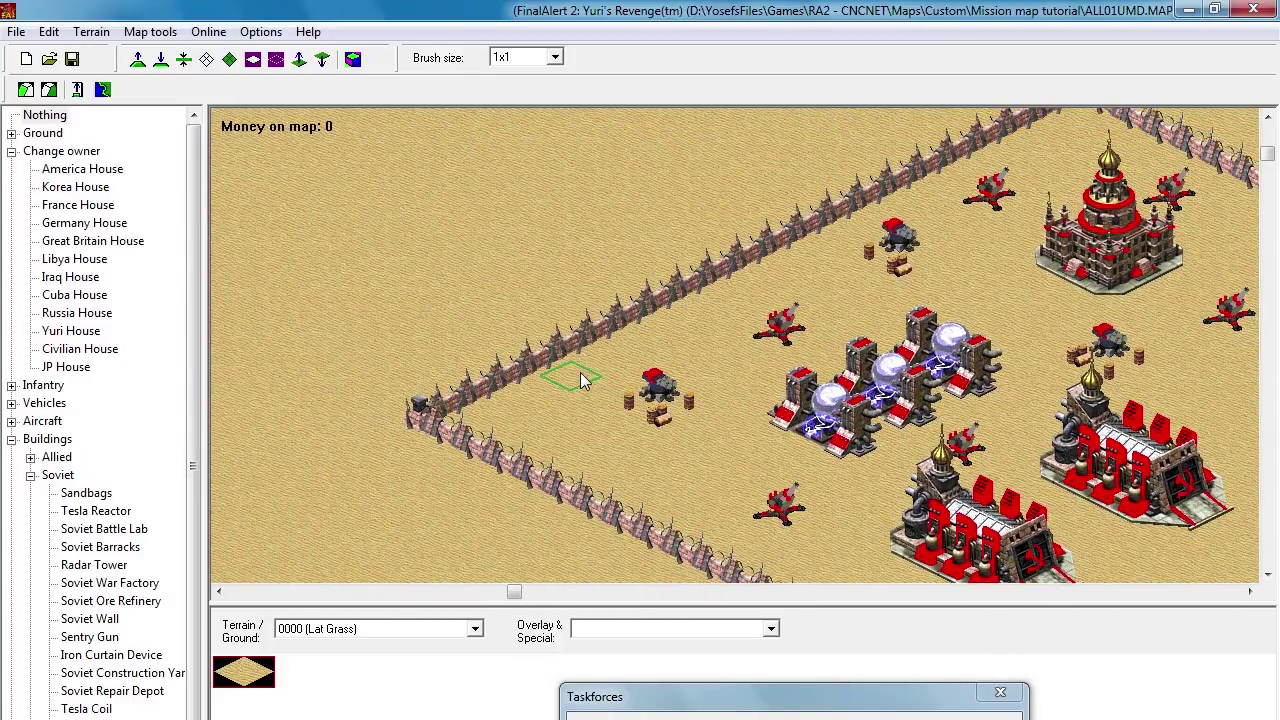
middle_click(572, 270)
middle_click(610, 318)
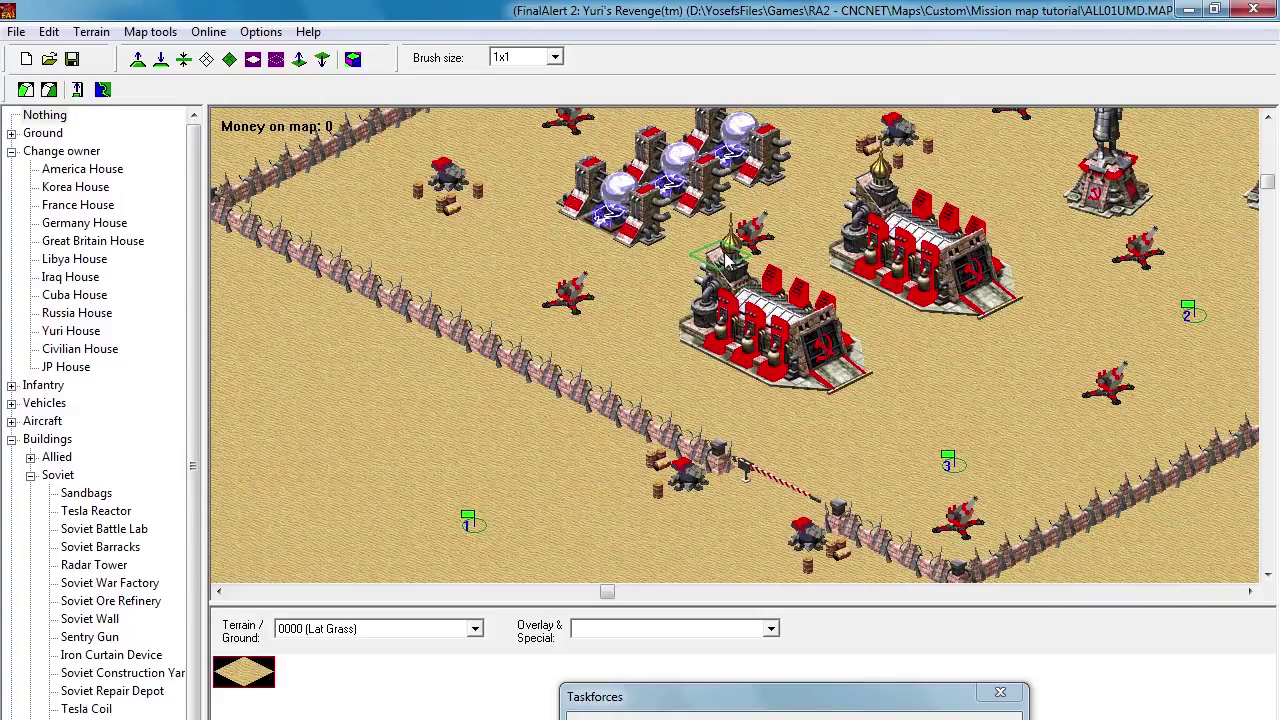
left_click_drag(886, 697, 1088, 197)
Step: Switch to the Notepad mission notes, copy the line "If Tania died Mission failed." and return to the map editor
left_click(609, 716)
left_click_drag(521, 455, 152, 456)
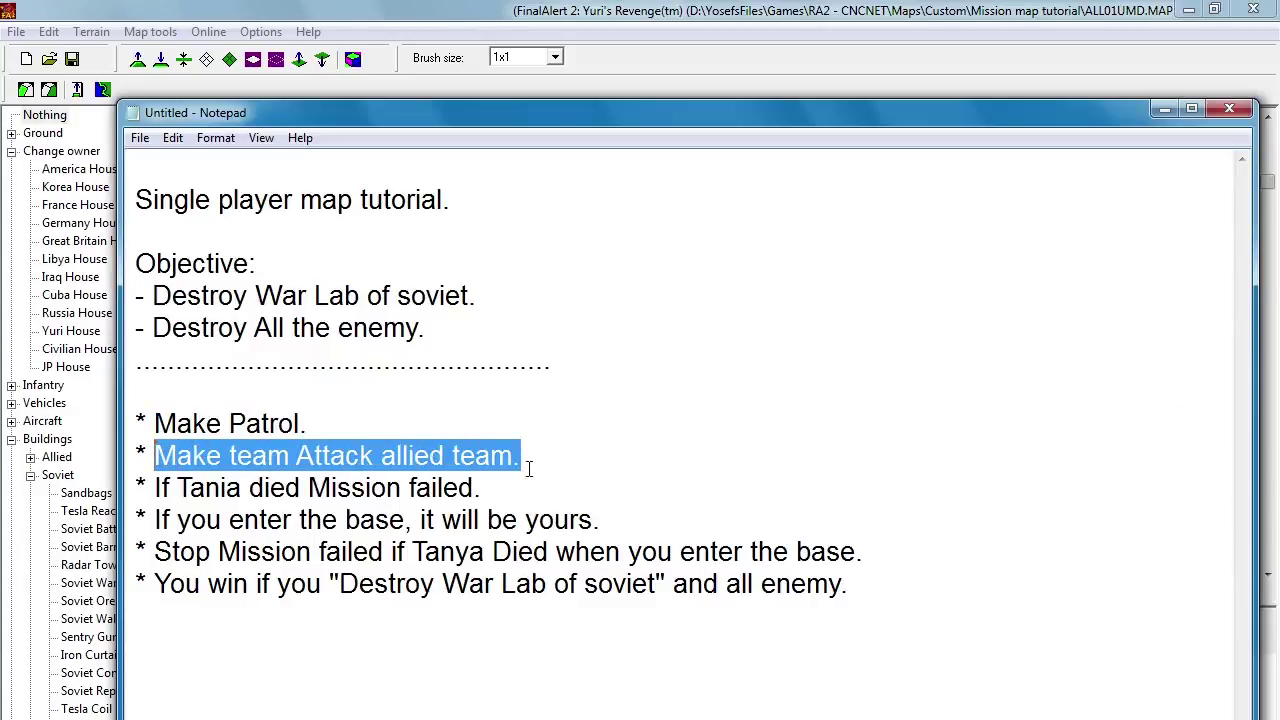
left_click_drag(481, 487, 148, 488)
key("ctrl+c")
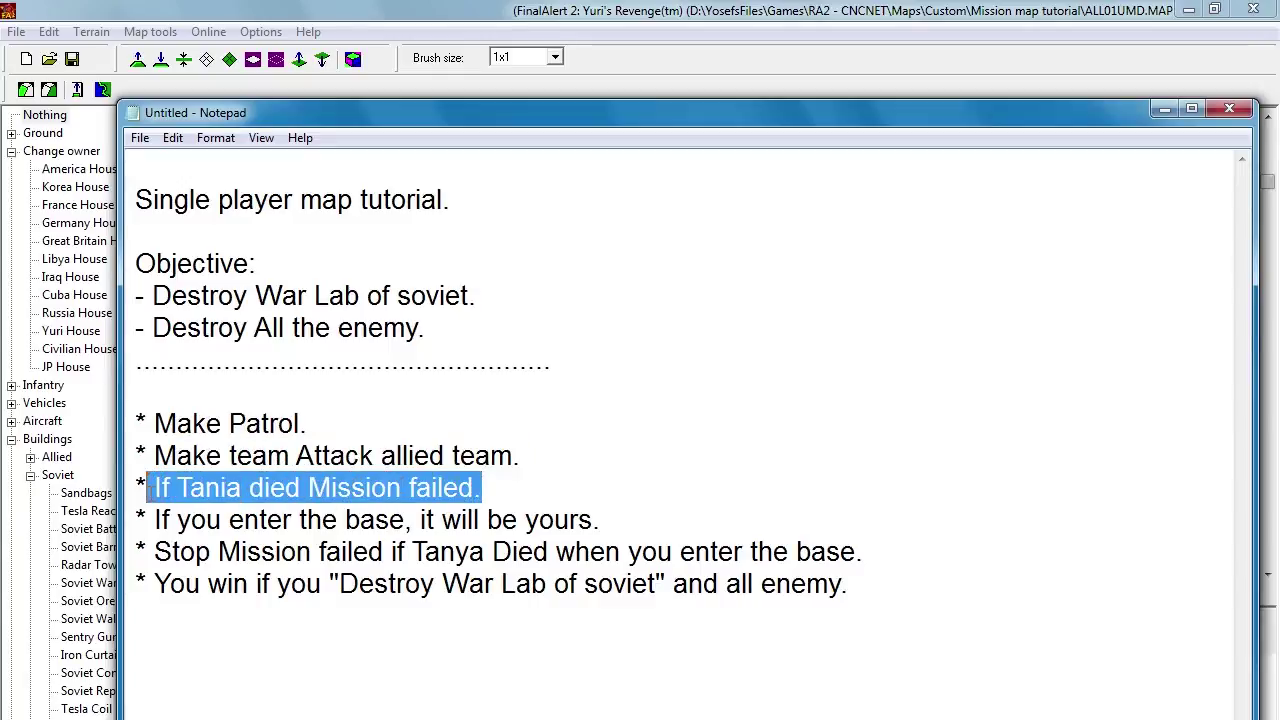
left_click(1163, 110)
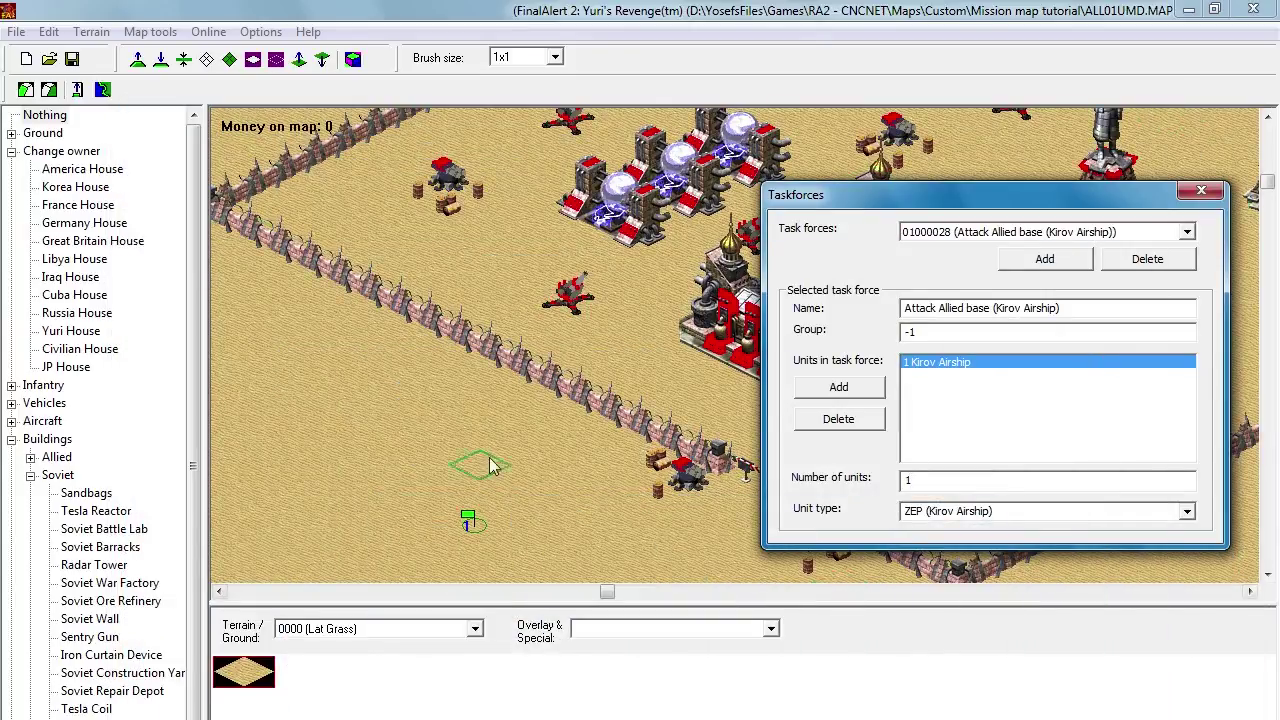
Step: Open the Trigger editor beside the Taskforces window and select the AI Auto Production Yuri trigger
left_click(48, 31)
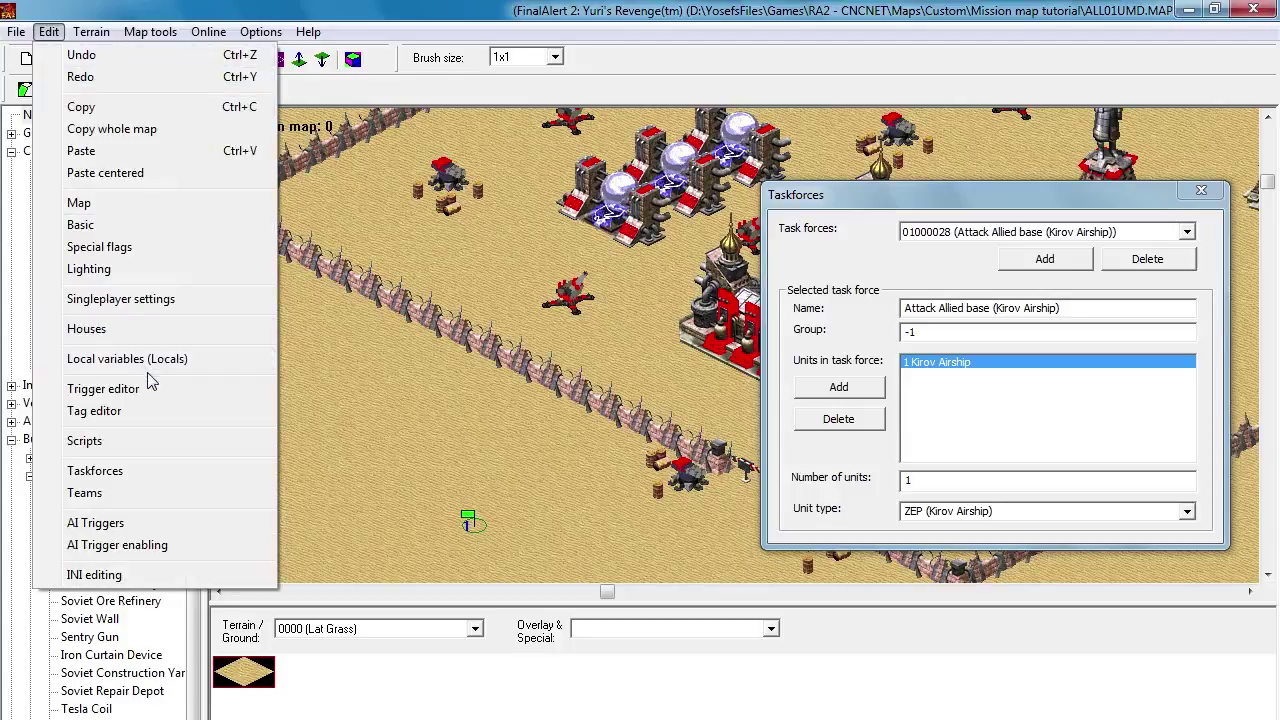
left_click(103, 388)
left_click_drag(183, 66, 452, 168)
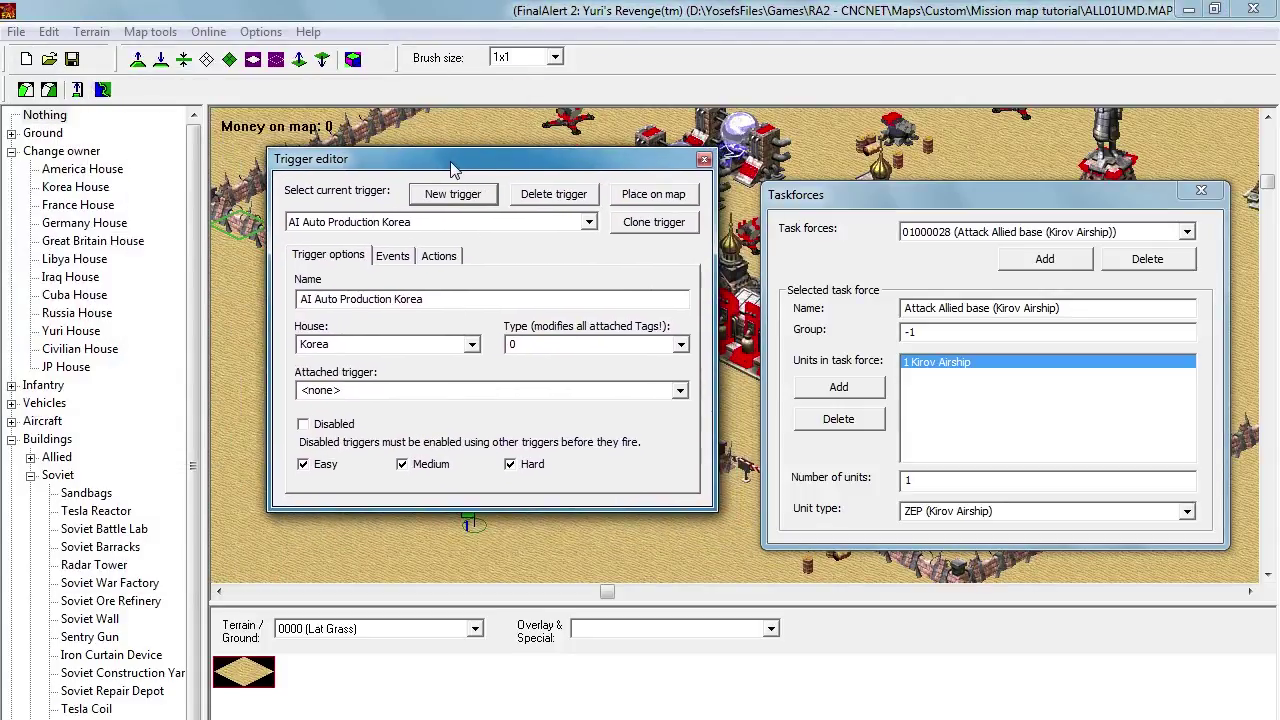
left_click(588, 224)
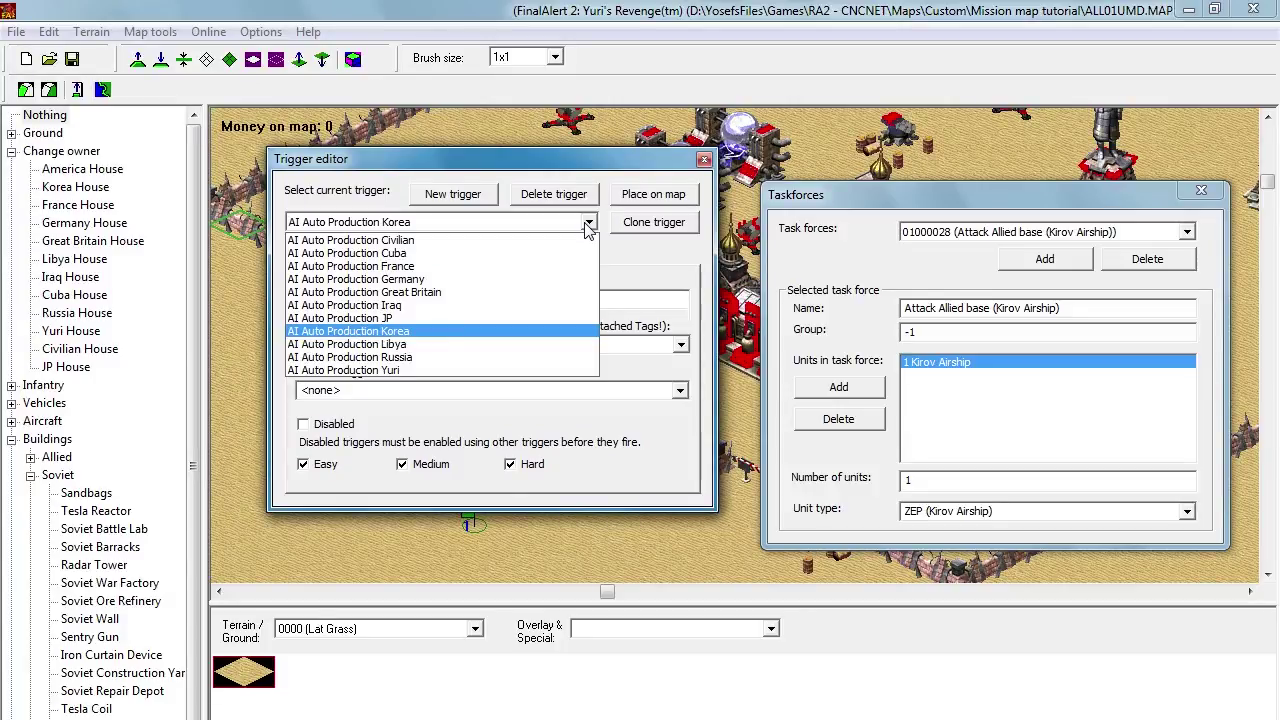
left_click(568, 159)
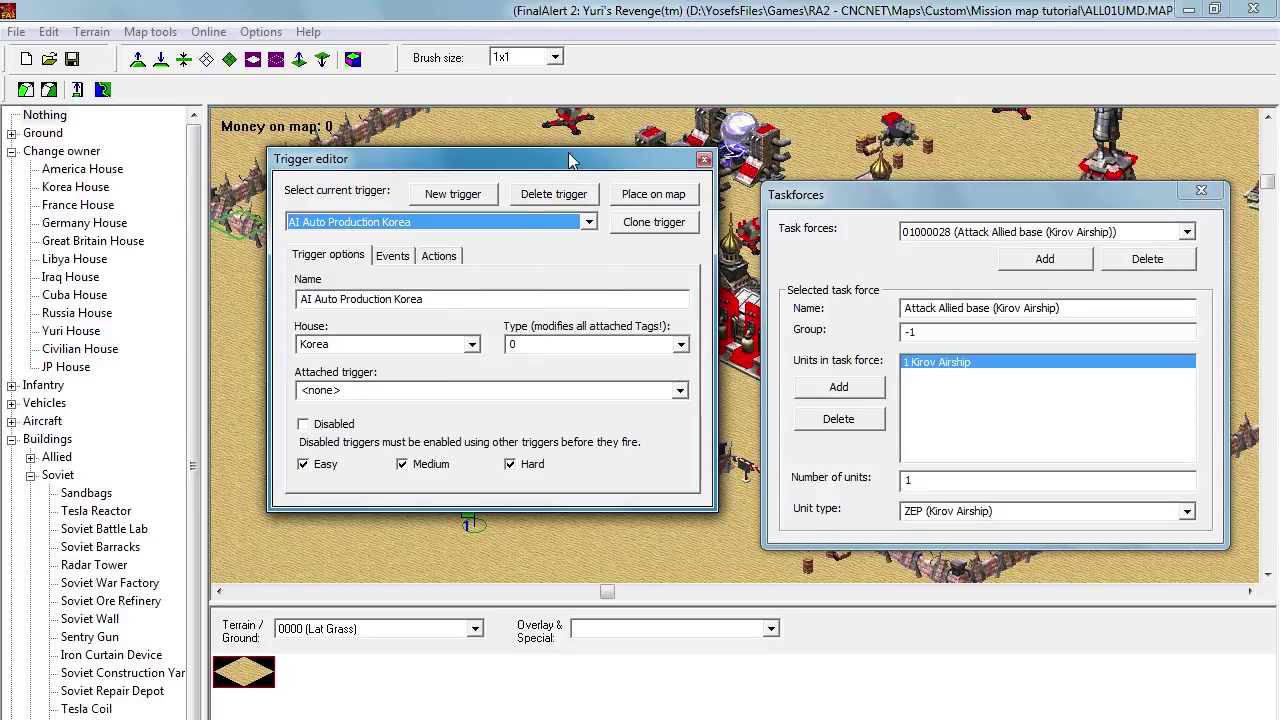
left_click(591, 224)
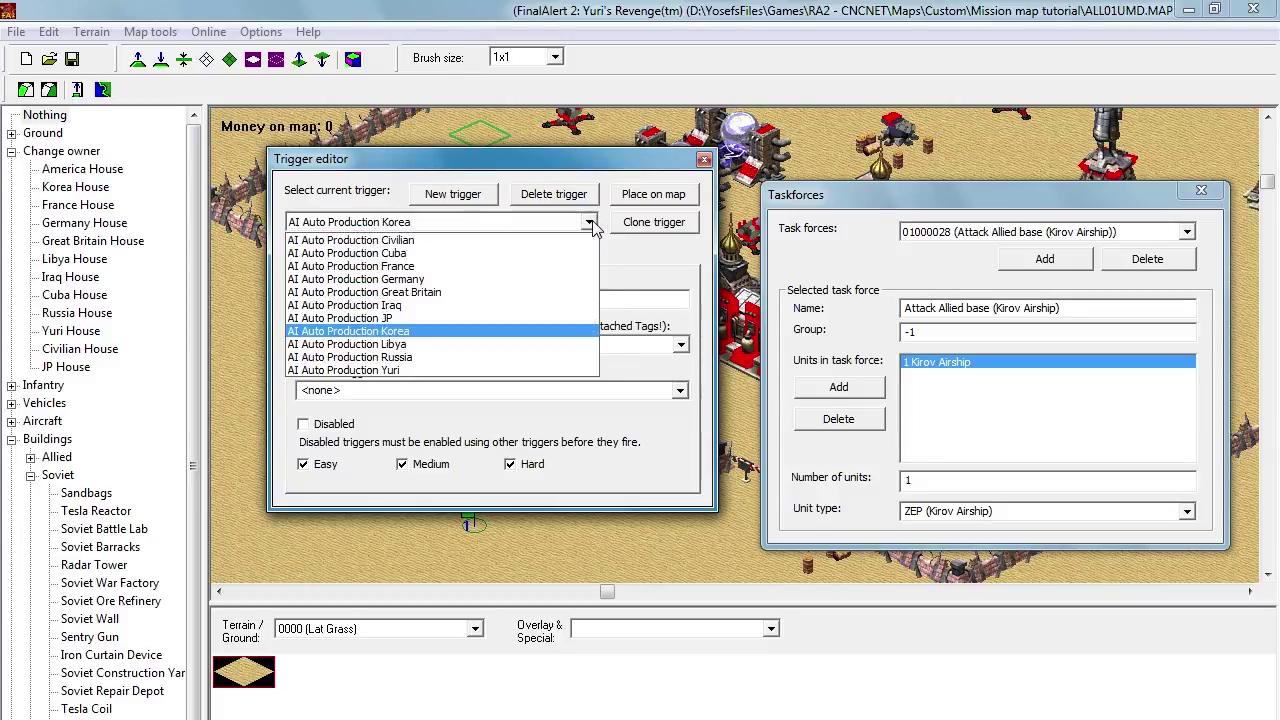
left_click(515, 370)
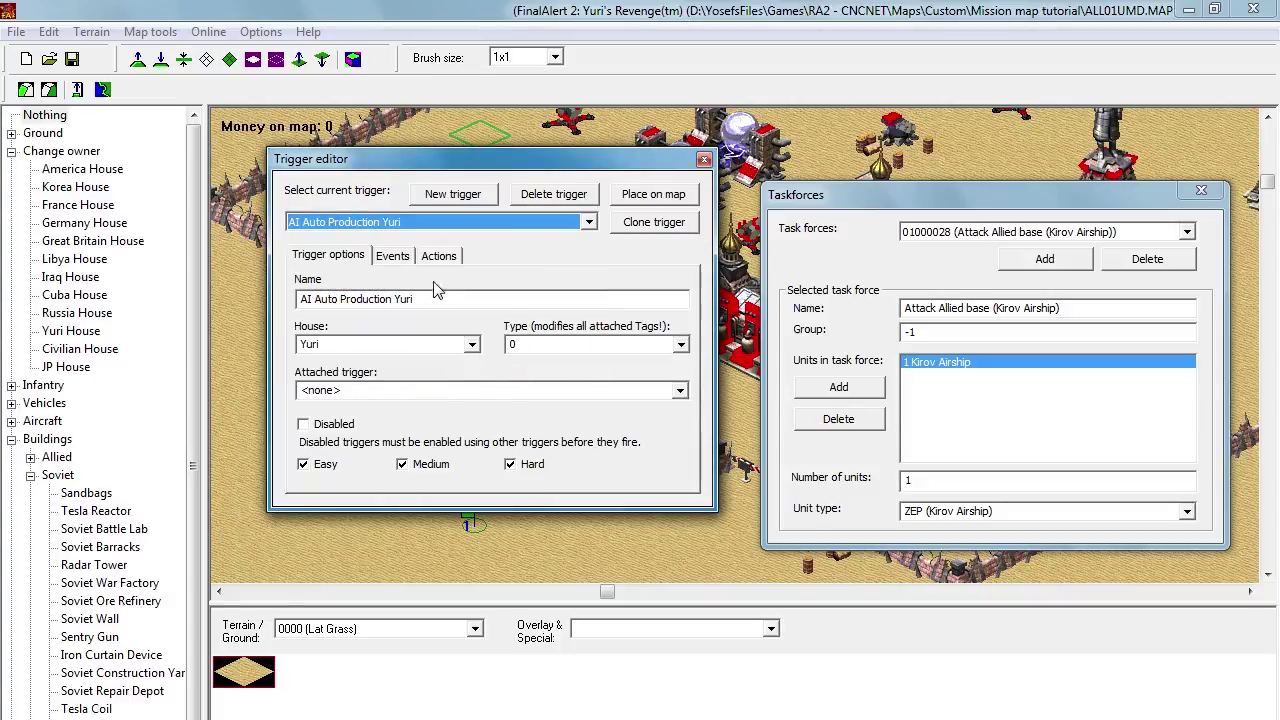
Step: Examine the event and Actions 0, 1 and 2 of the AI Auto Production Yuri trigger, and close the editor
left_click(401, 257)
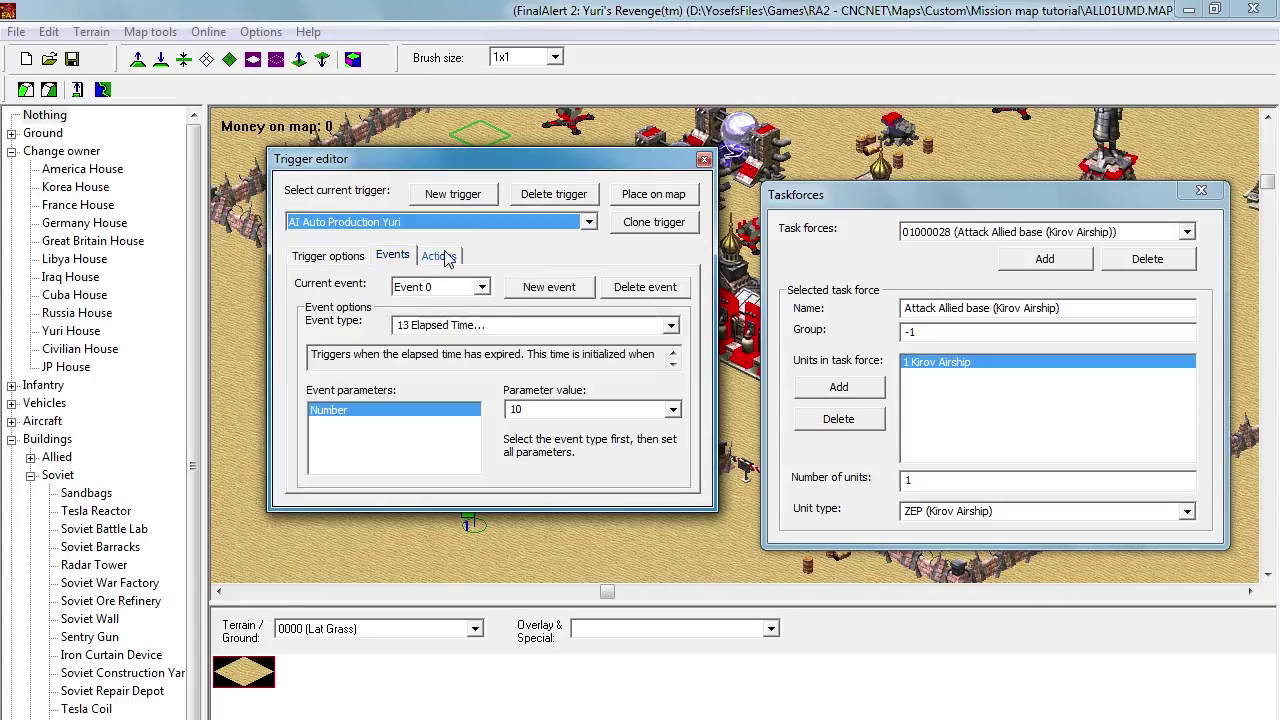
left_click(440, 256)
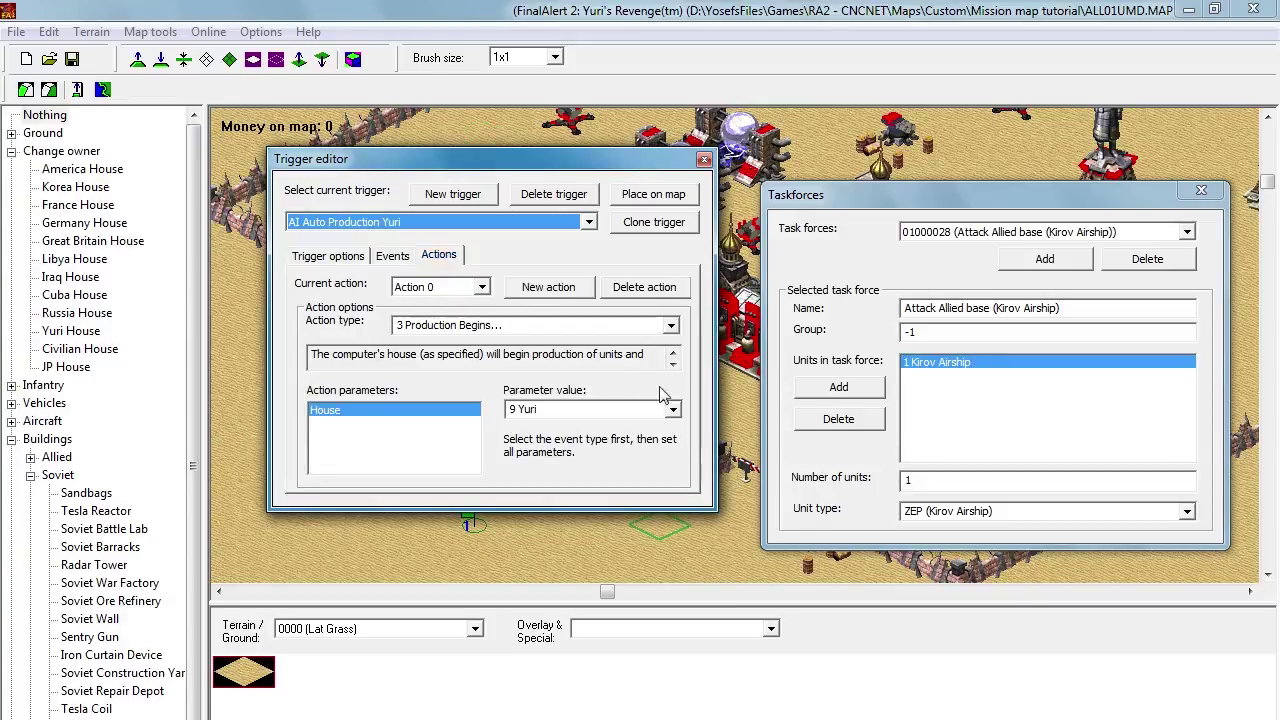
left_click(680, 326)
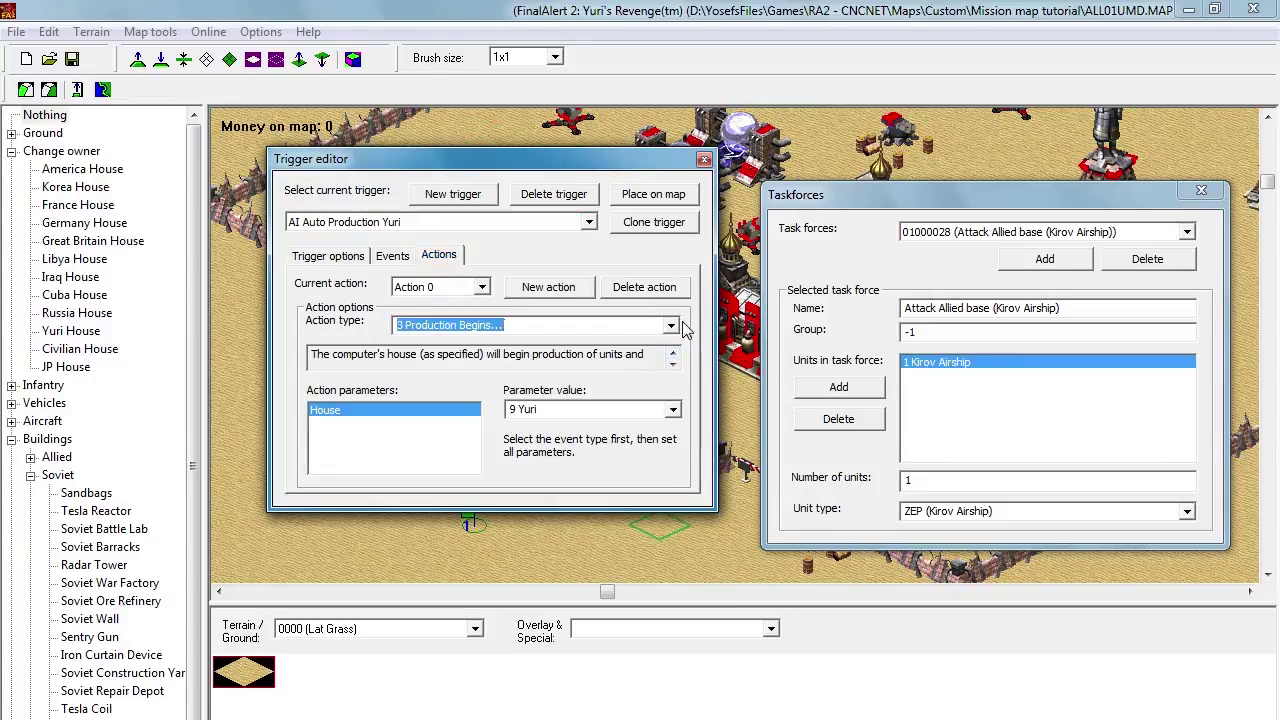
left_click(481, 287)
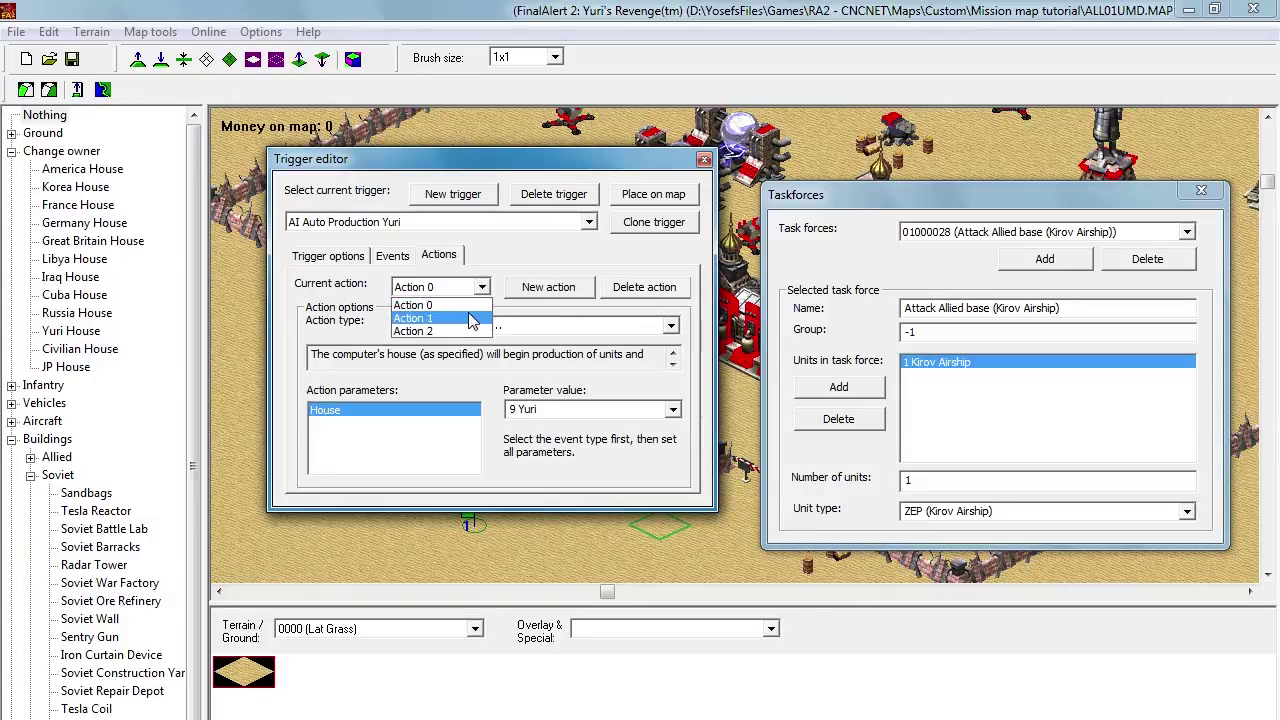
left_click(470, 318)
left_click(481, 287)
left_click(470, 331)
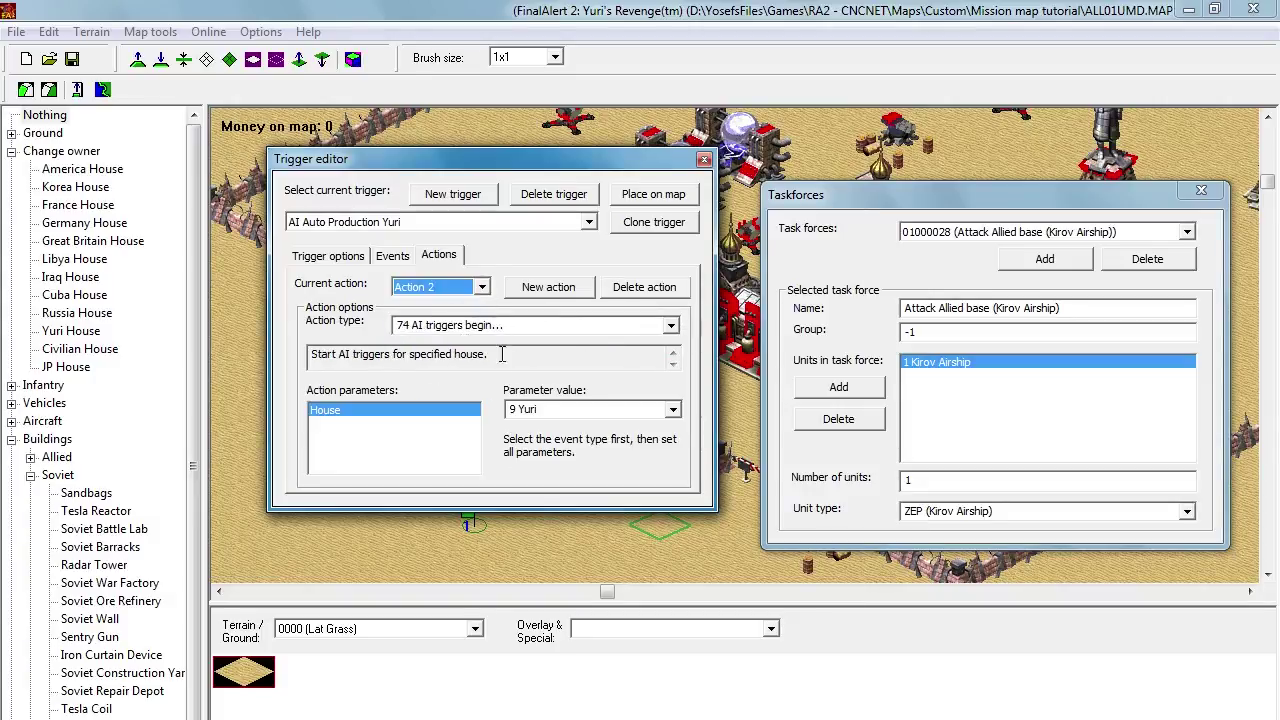
left_click(704, 159)
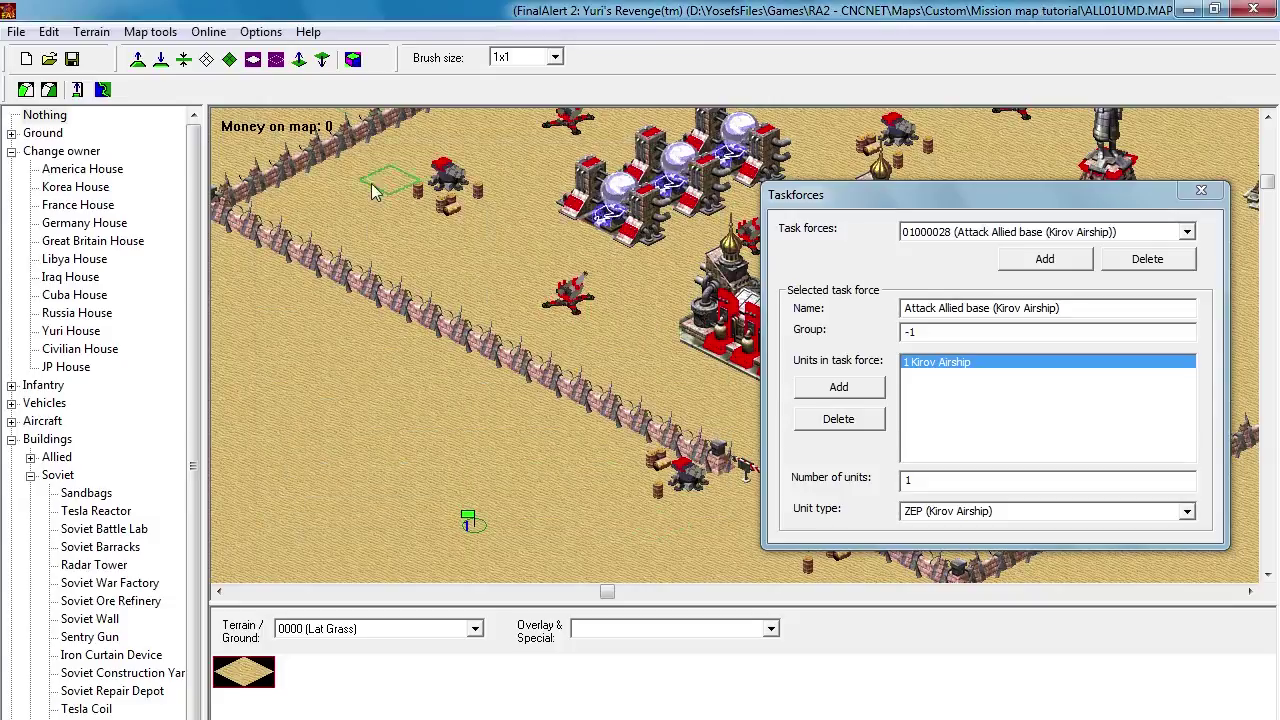
Step: Reopen the Trigger editor and show the general options of the AI Auto Production Yuri trigger
left_click(48, 32)
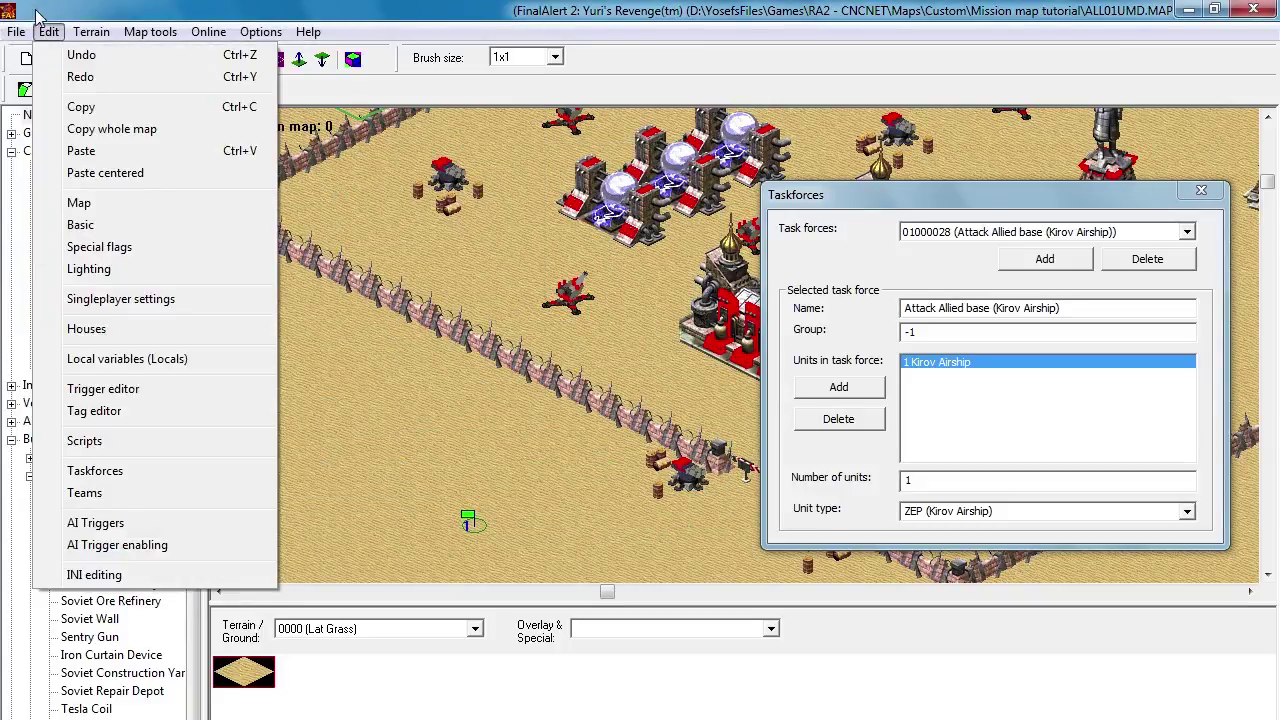
left_click(85, 390)
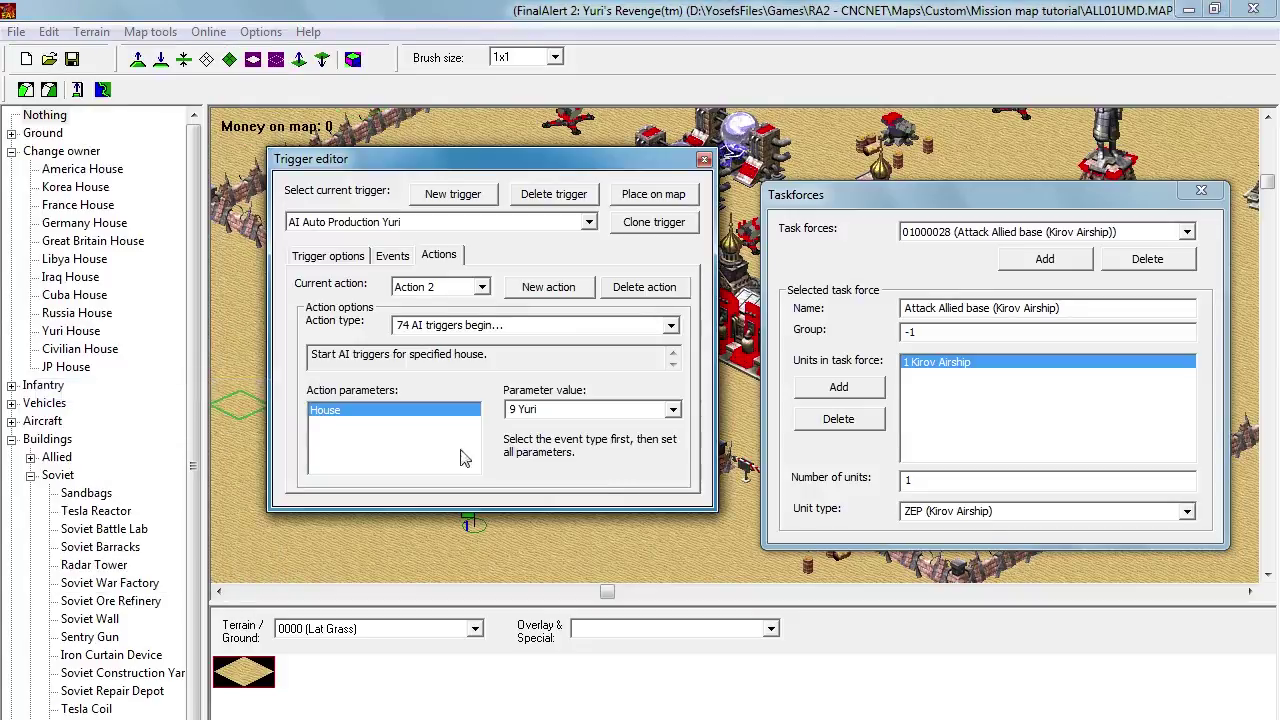
left_click(343, 256)
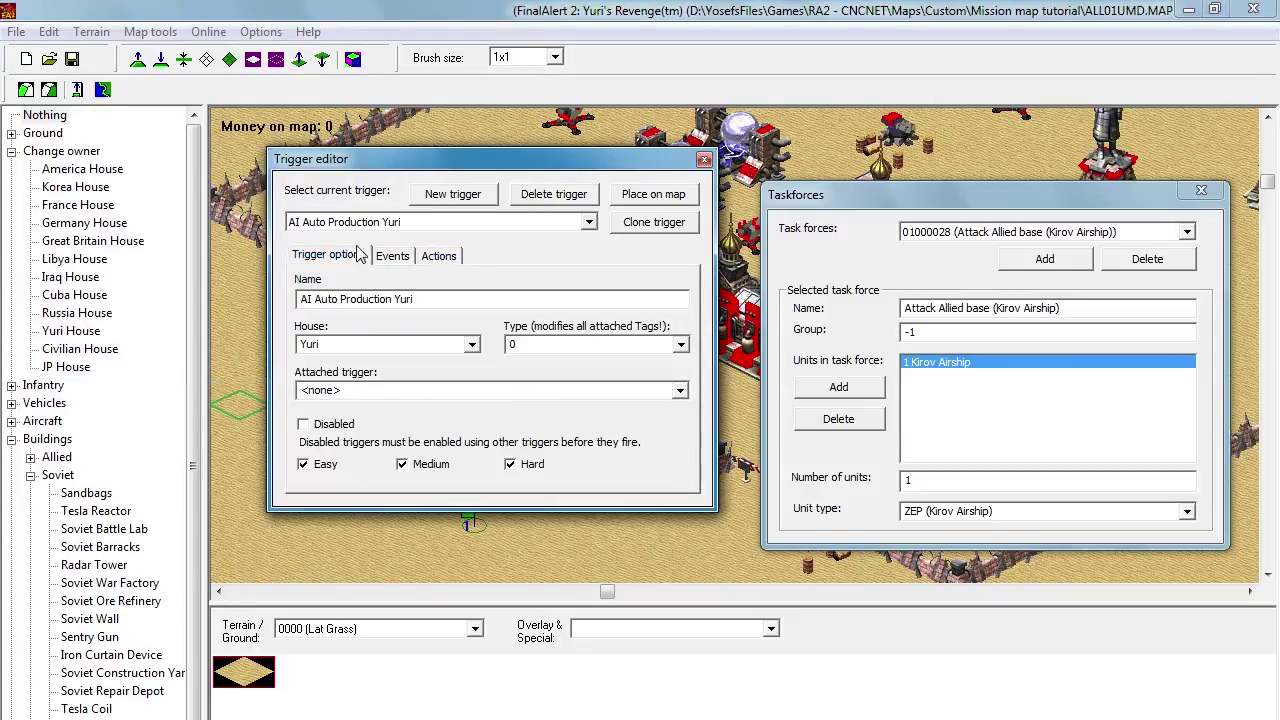
Step: Create a new trigger named "If Tanya Killd" and check the mission notes in Notepad for the planned wording
left_click(455, 195)
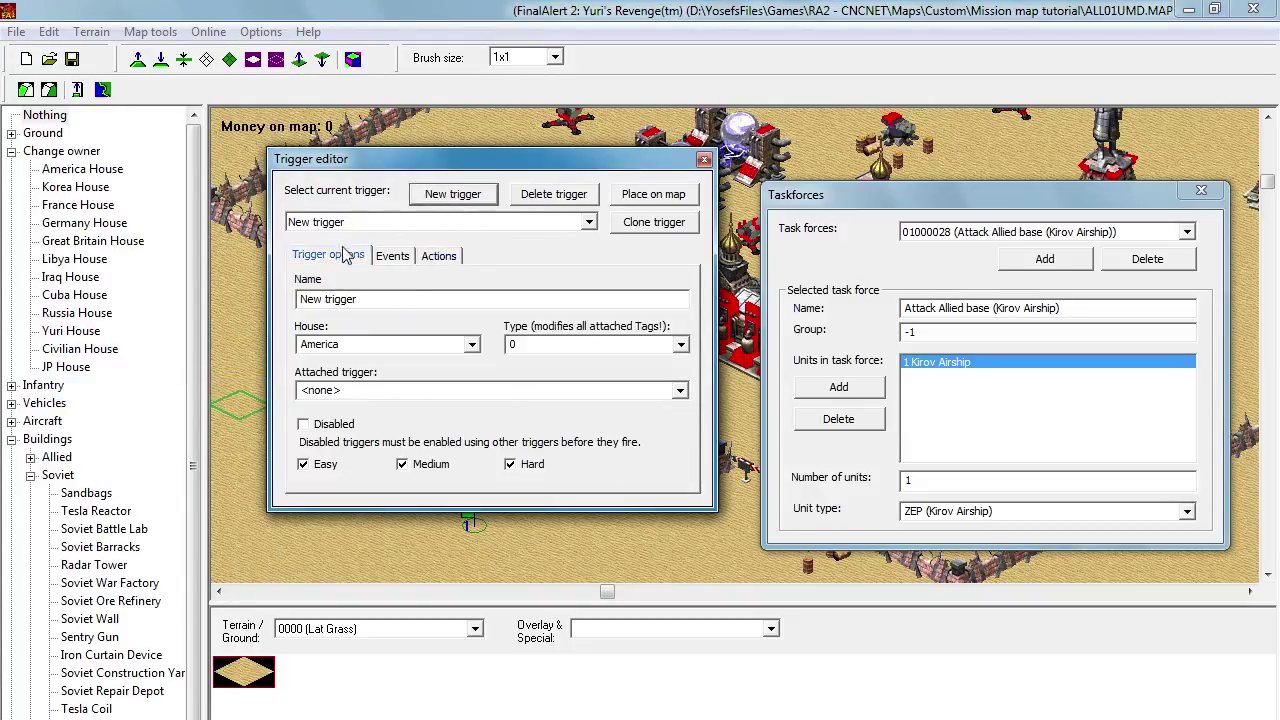
left_click_drag(362, 299, 298, 300)
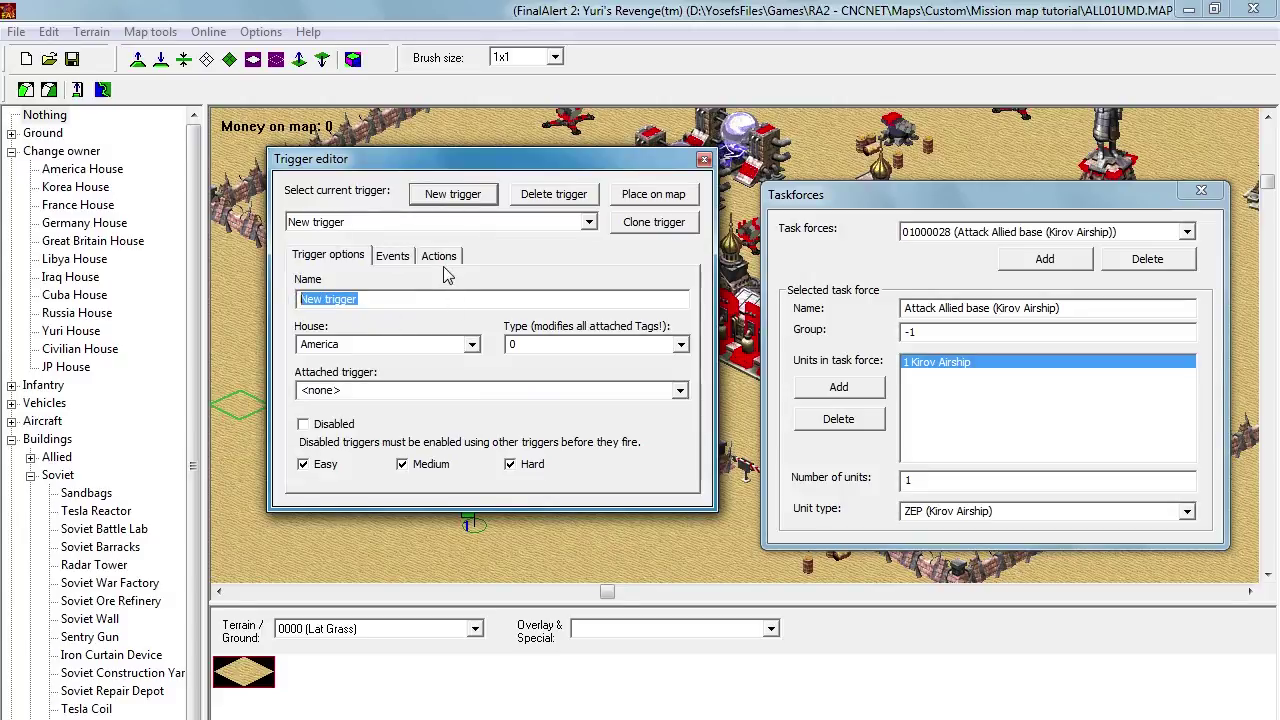
type("If Yan")
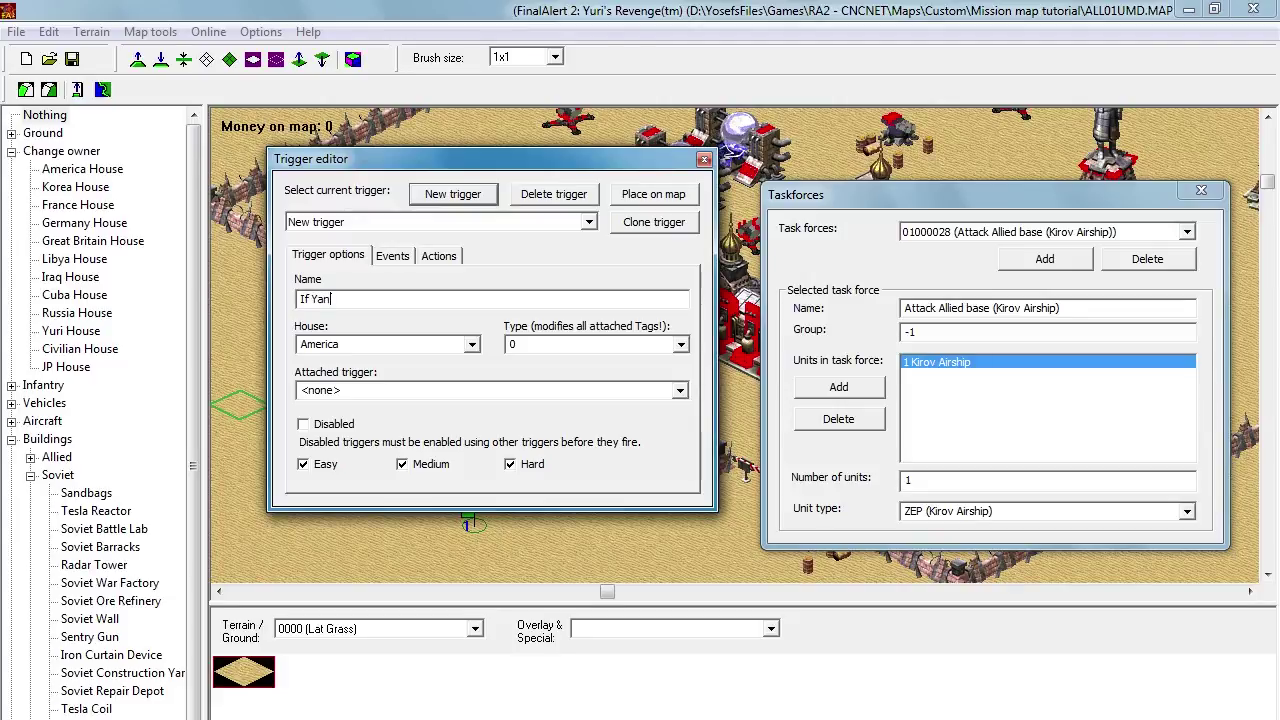
key("BackSpace")
key("BackSpace")
key("BackSpace")
key("alt+Tab")
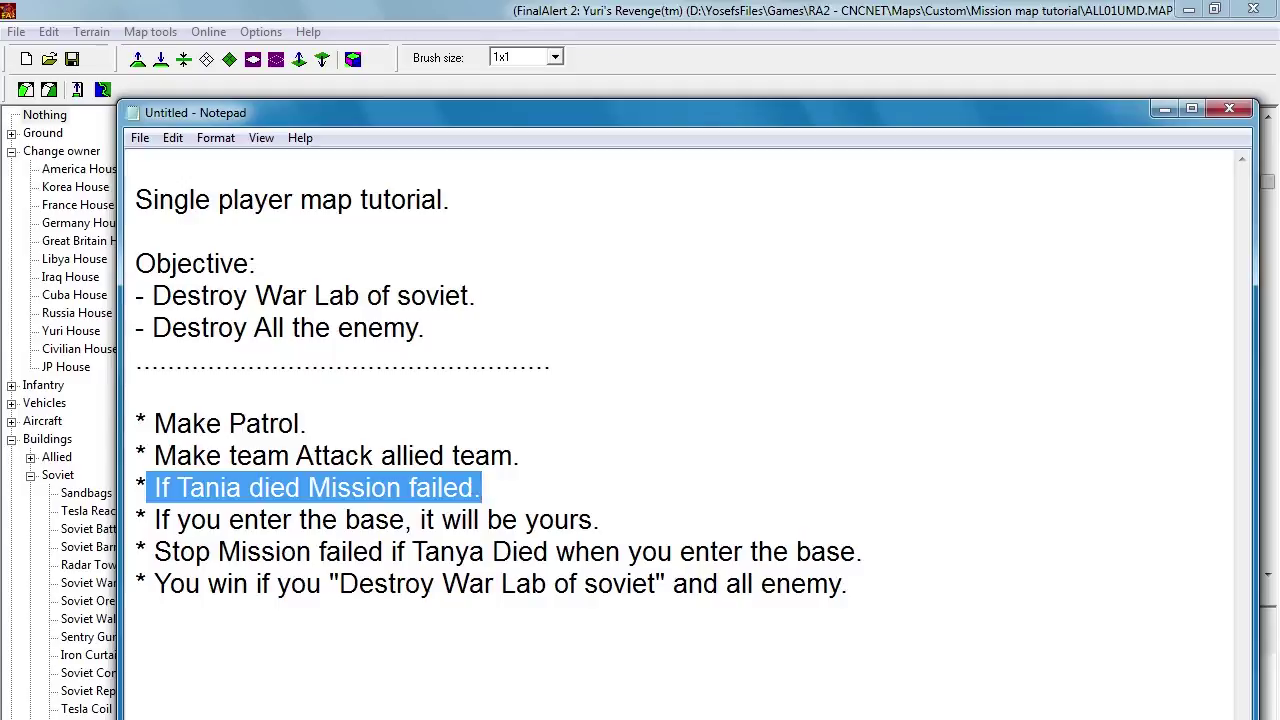
key("alt+Tab")
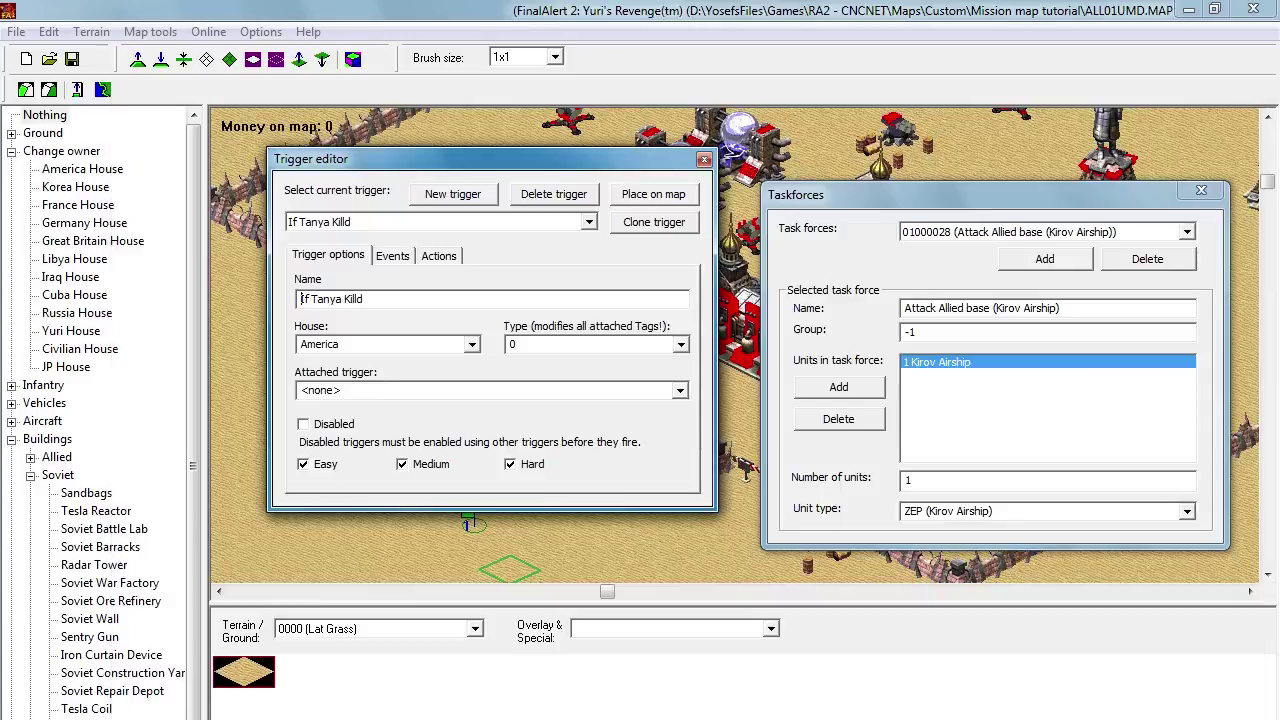
Step: Replace the new trigger's name with the copied note "If Tania died Mission failed." and remove its leading space
left_click_drag(363, 298, 273, 306)
key("ctrl+v")
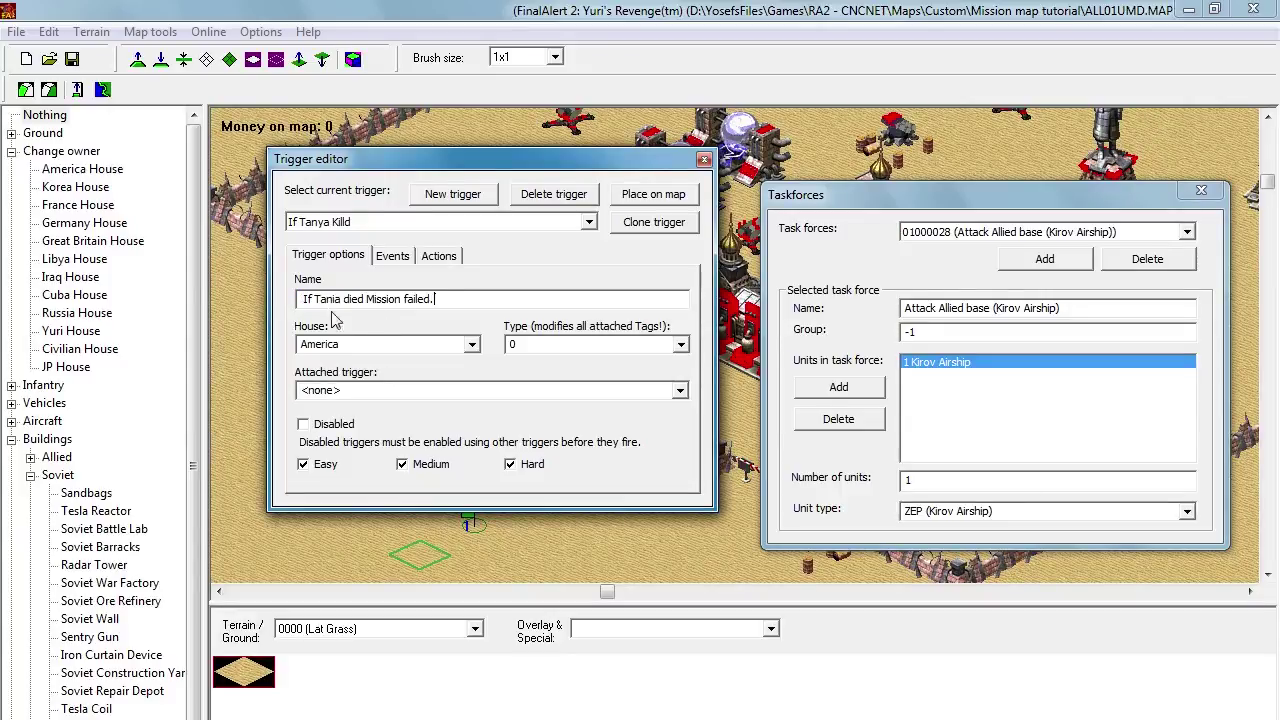
left_click_drag(300, 297, 309, 298)
key("Left")
key("BackSpace")
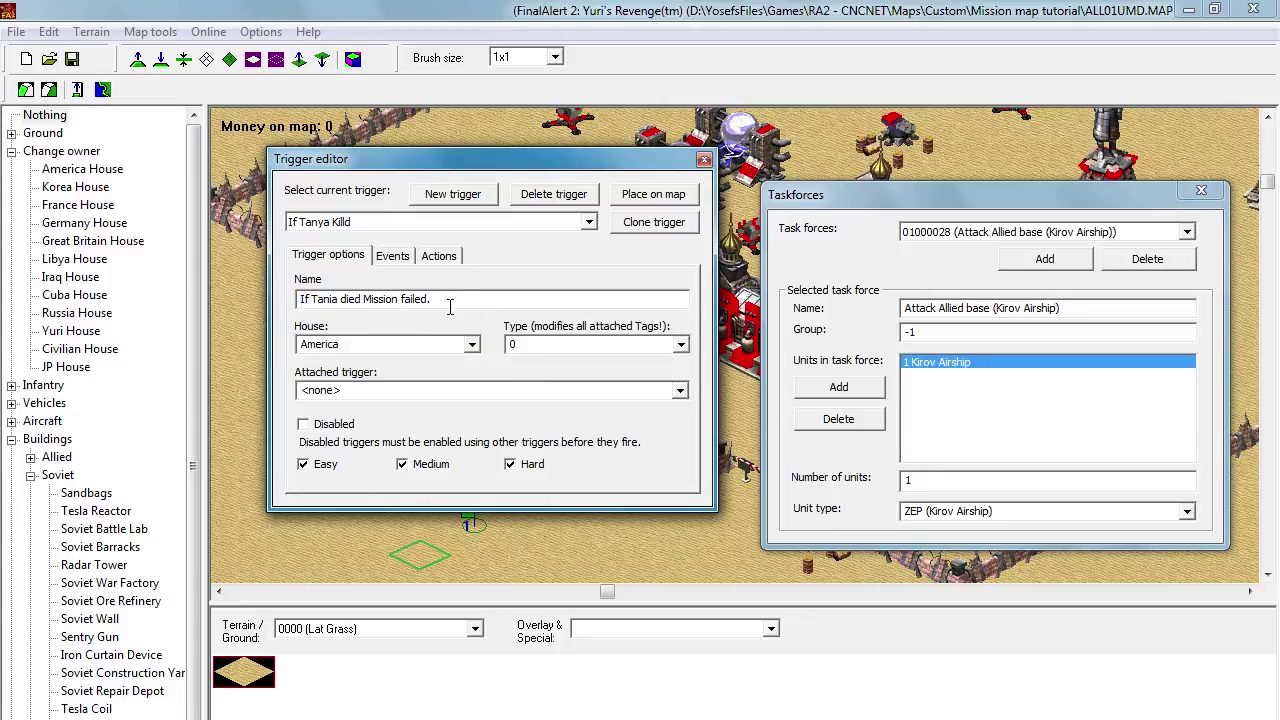
Step: Add an event to the "If Tania died Mission failed." trigger with the type 48 Destroyed by anything
left_click(393, 258)
left_click(560, 287)
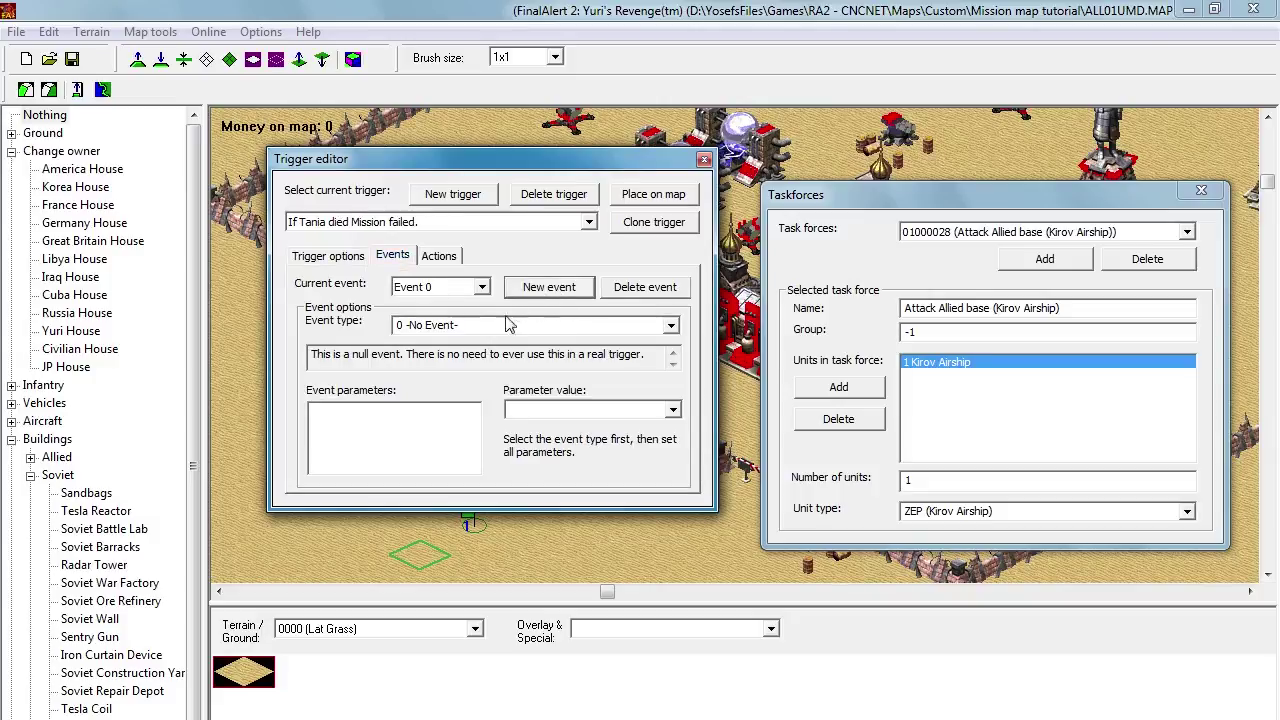
left_click(671, 326)
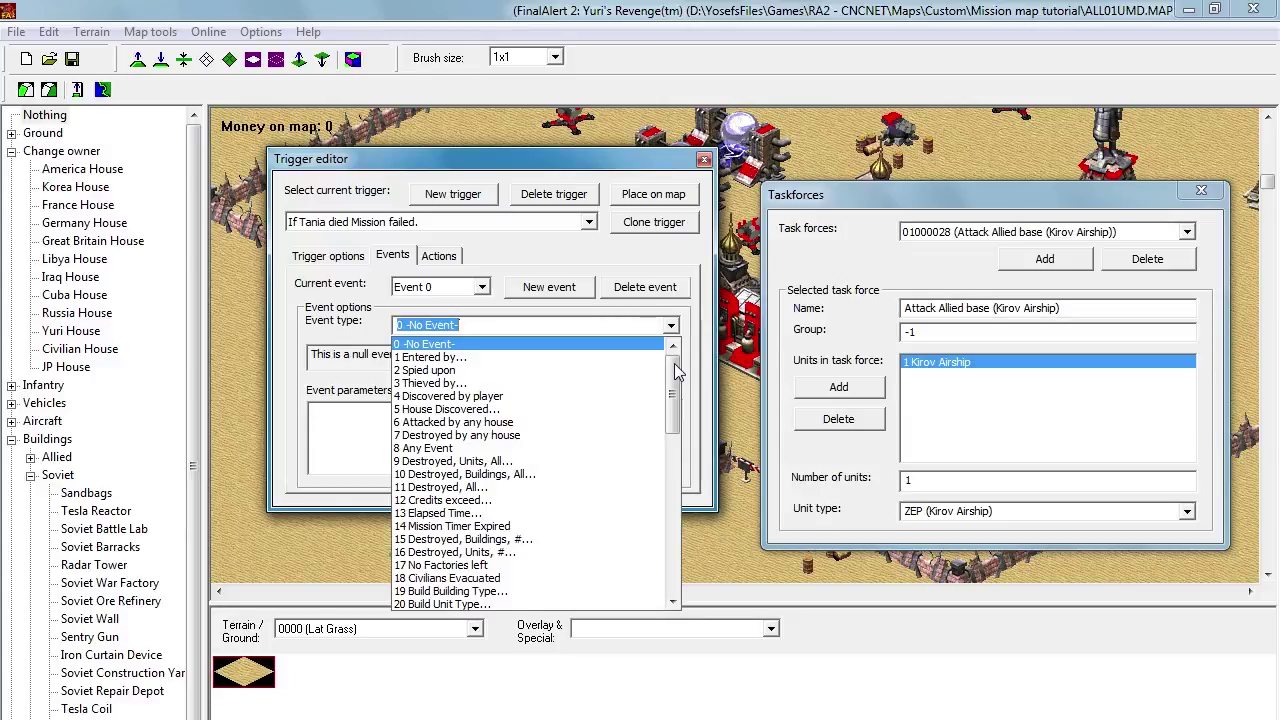
left_click_drag(674, 365, 678, 518)
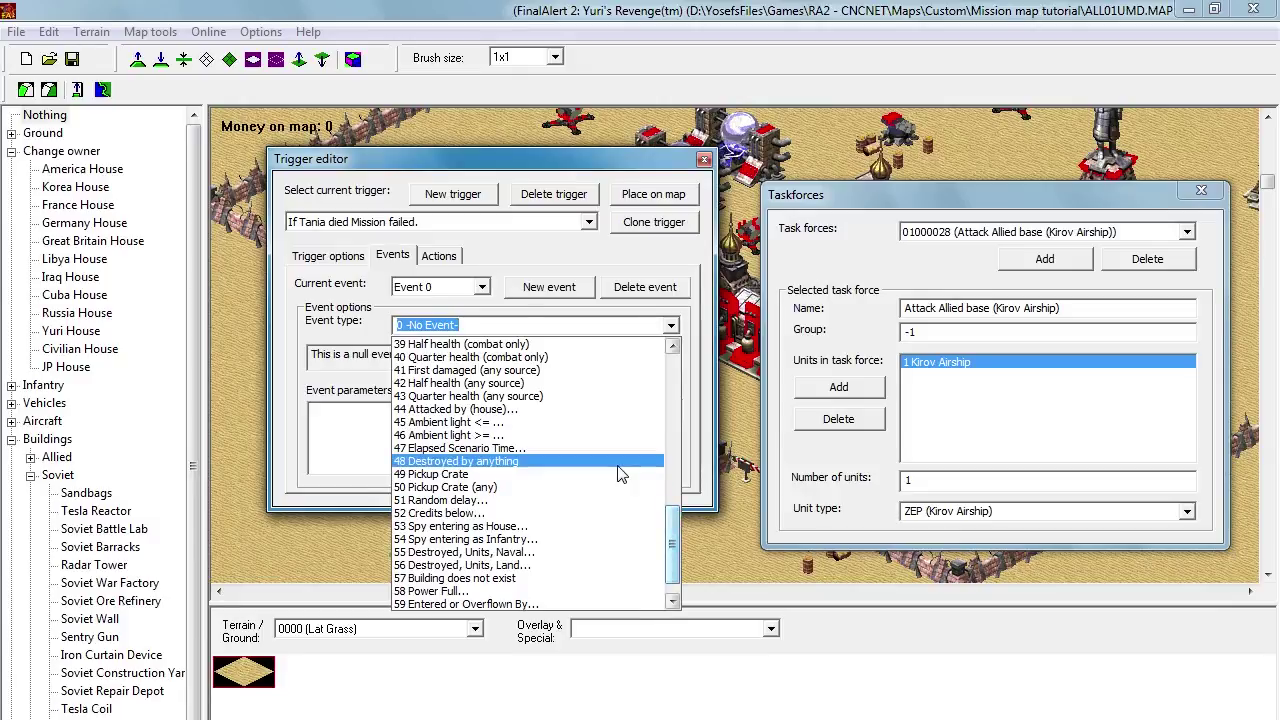
left_click(500, 461)
Step: Add a first action of type 2 Loser is... with the house America to the trigger
left_click(440, 256)
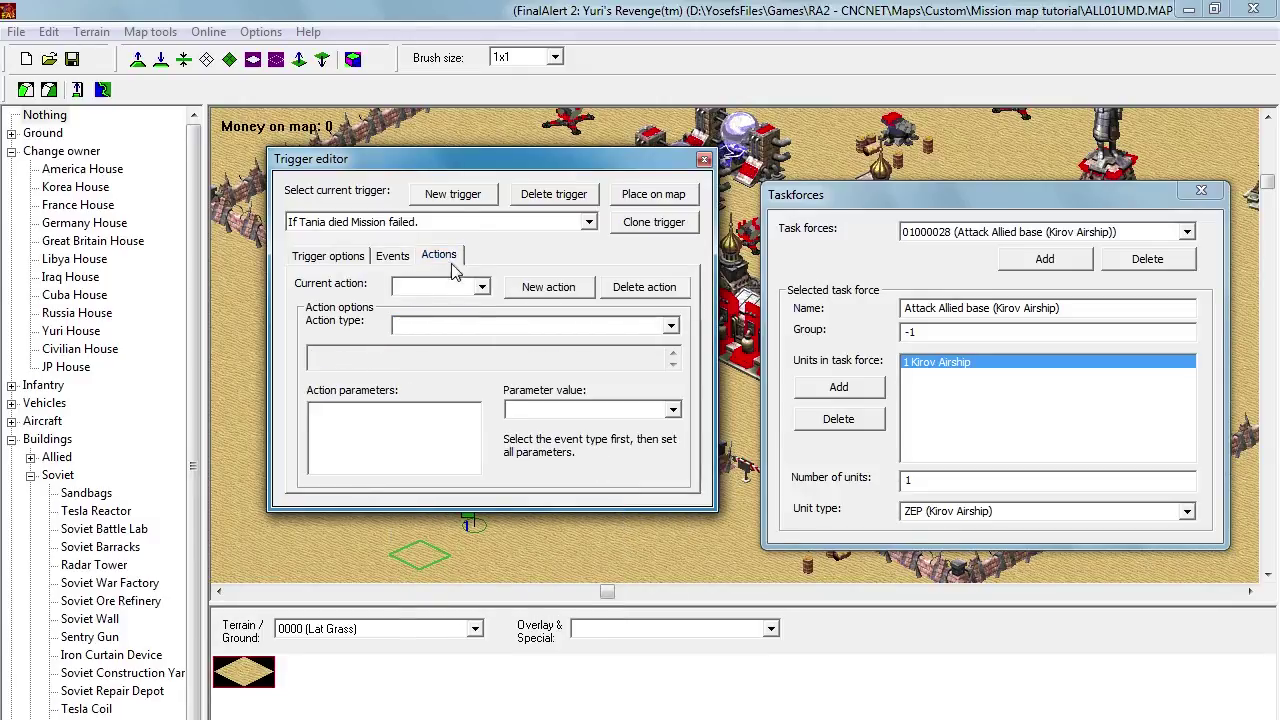
left_click(534, 289)
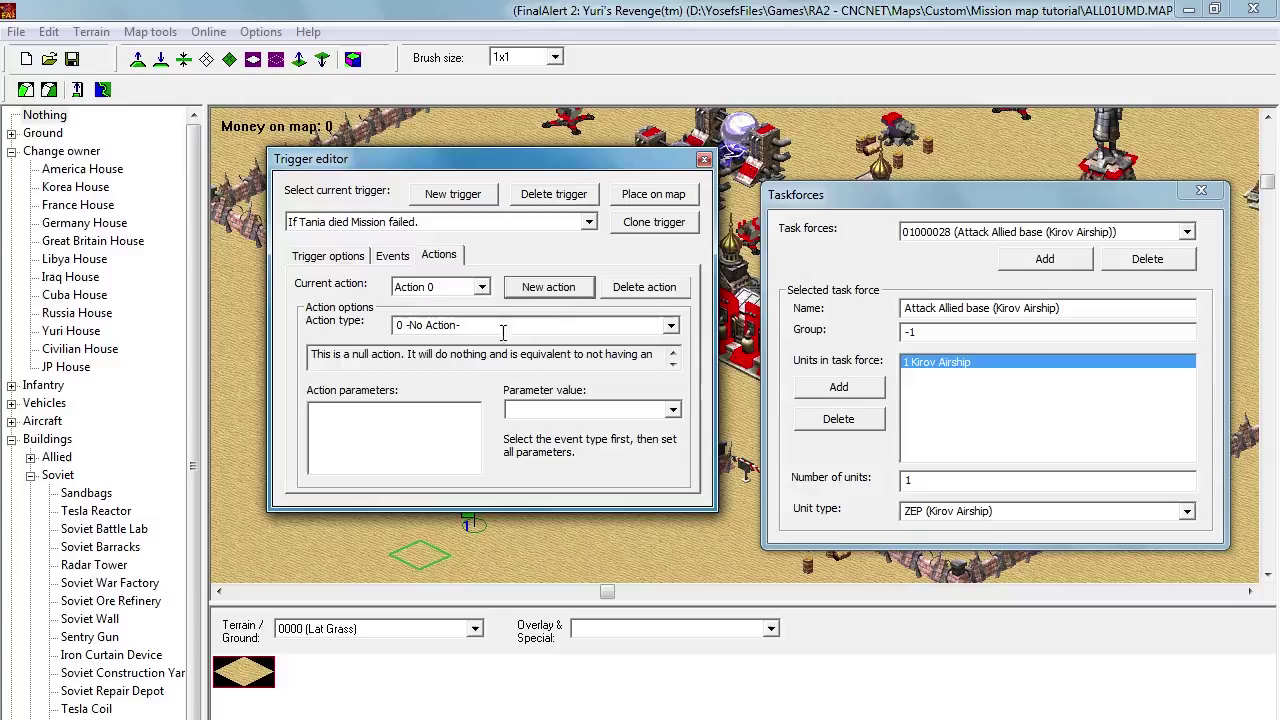
left_click(671, 327)
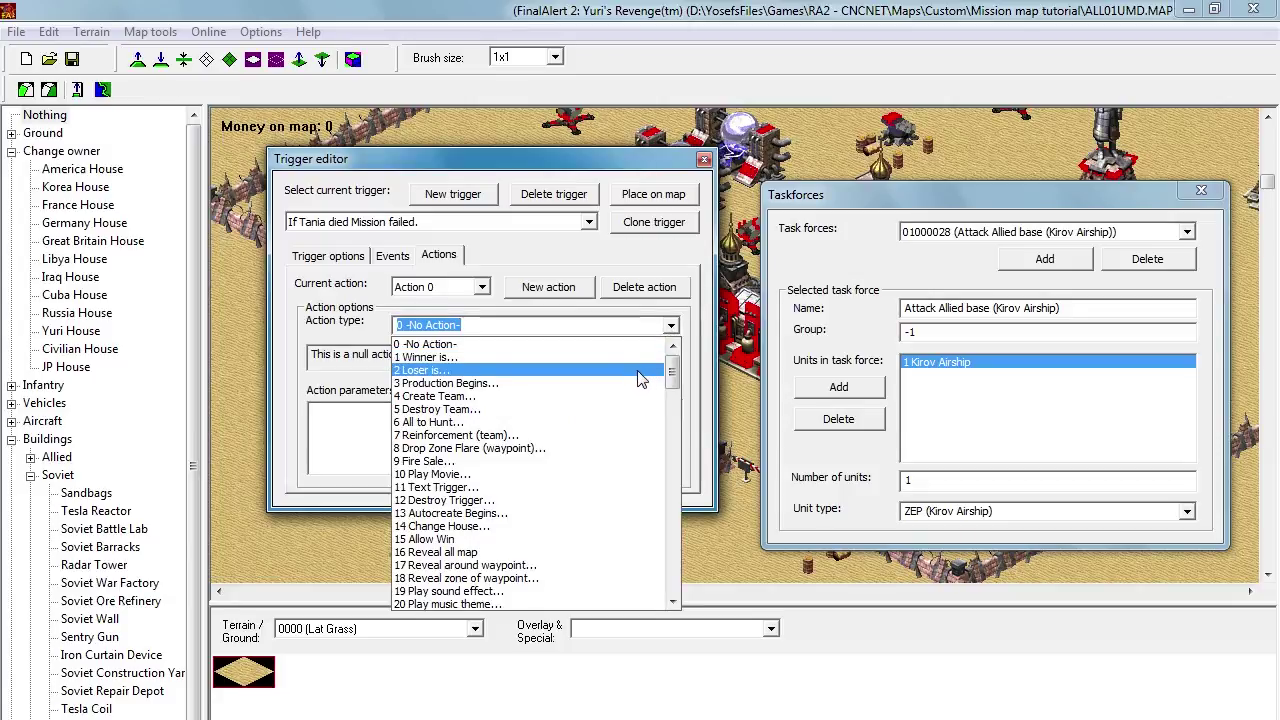
left_click(645, 370)
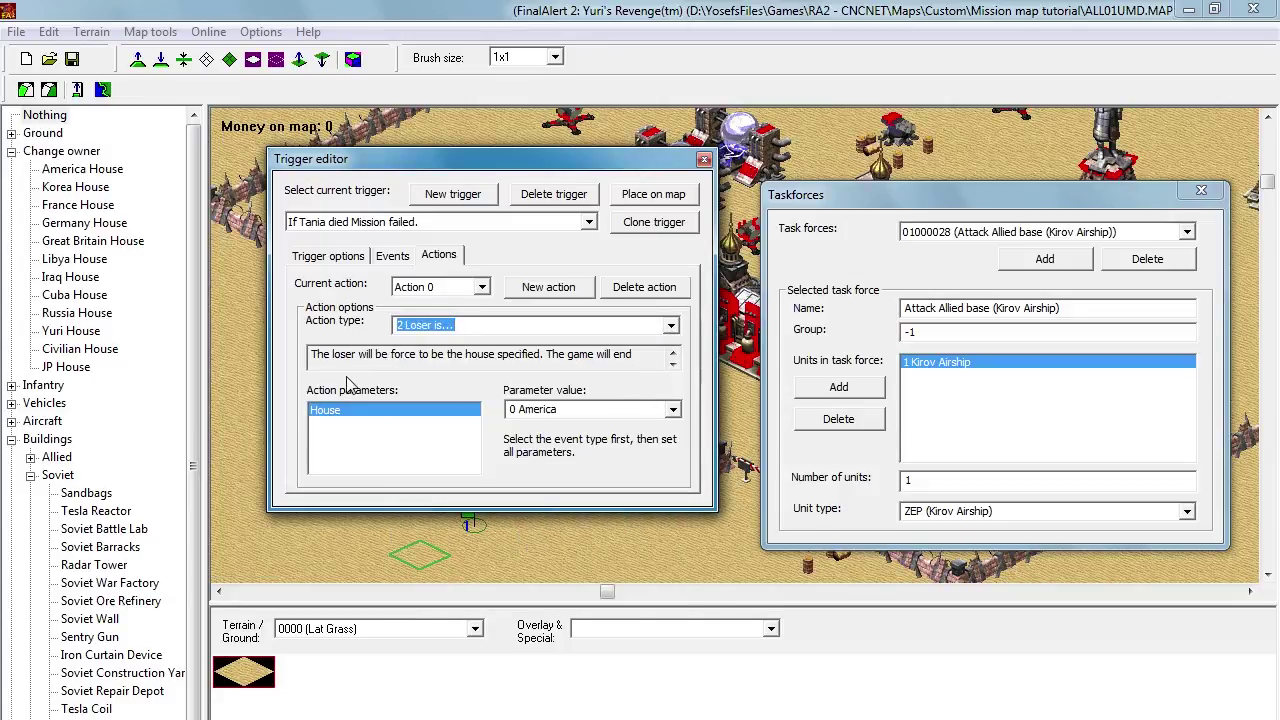
Step: Add a second action of type 21 Play speech... with EVA_MissionFailed as its speech
left_click(548, 288)
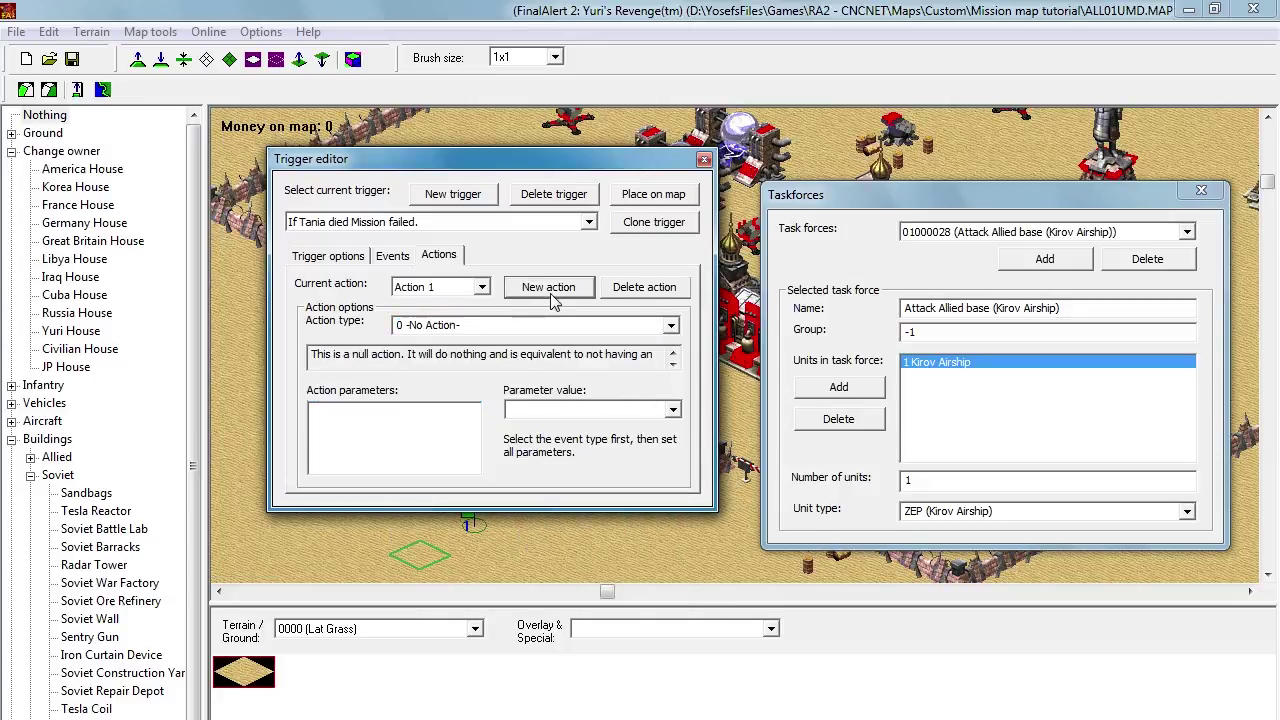
left_click(624, 327)
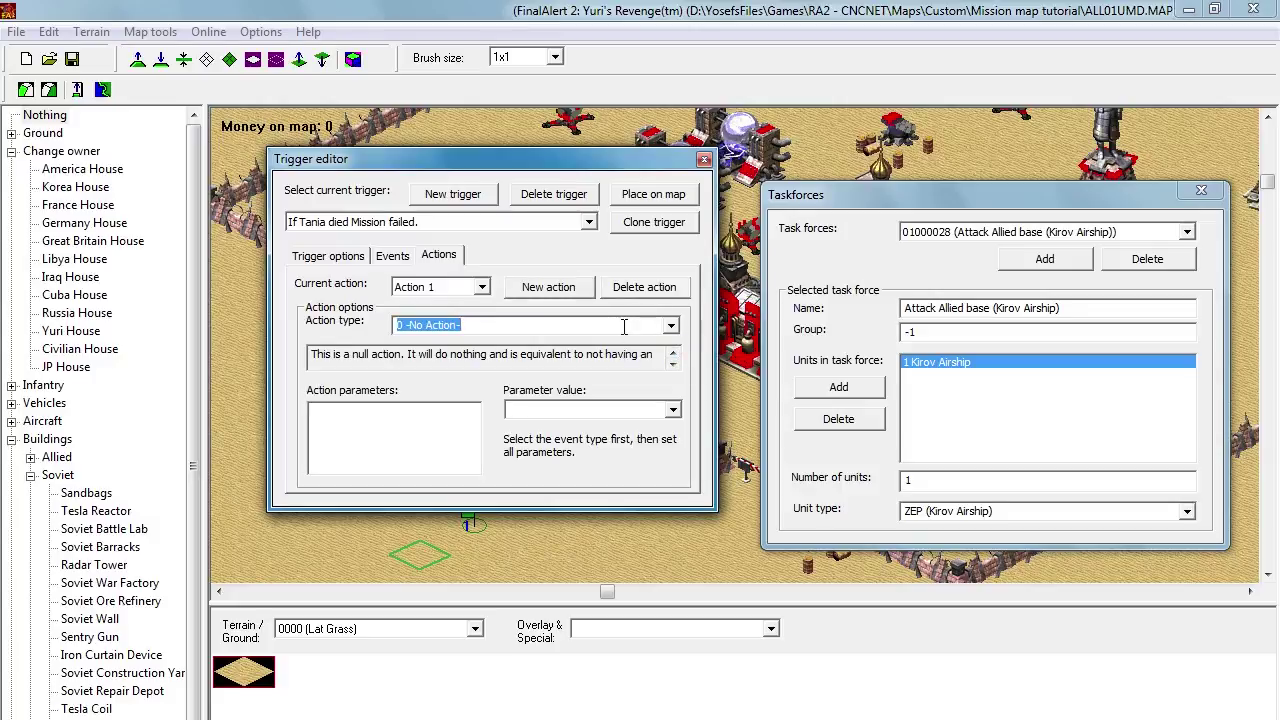
type("21 Play speech...")
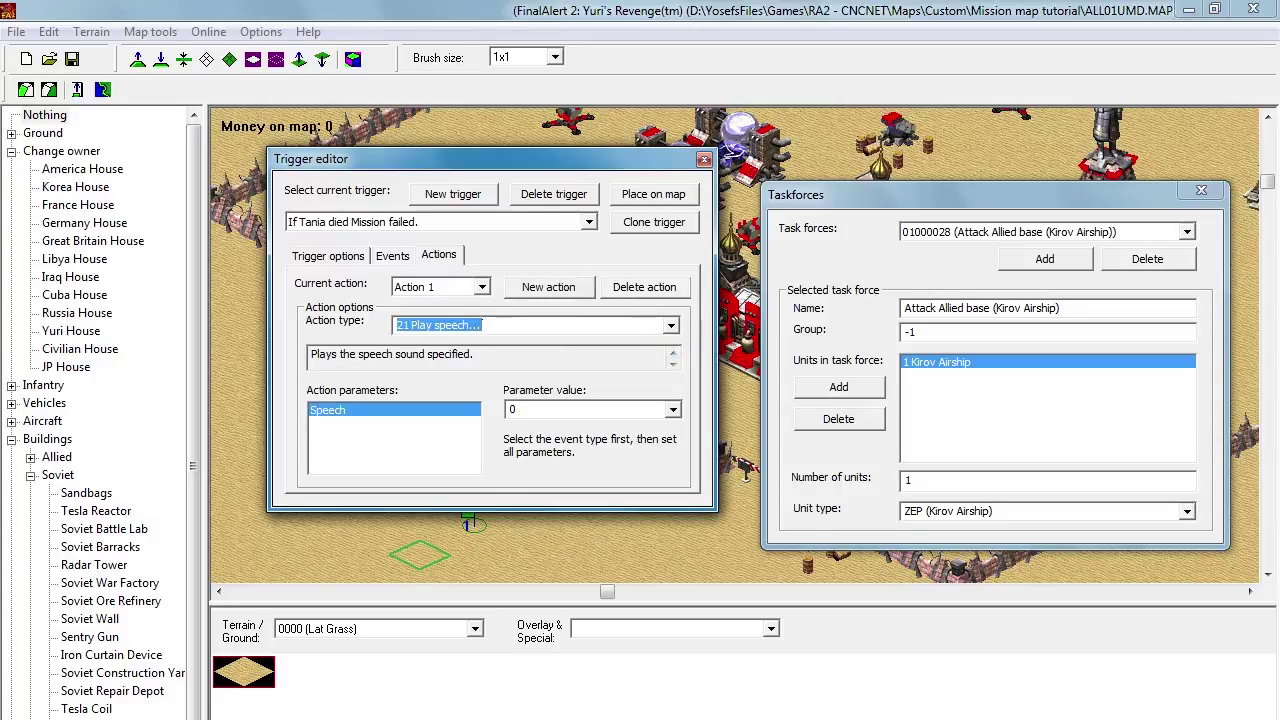
left_click(672, 410)
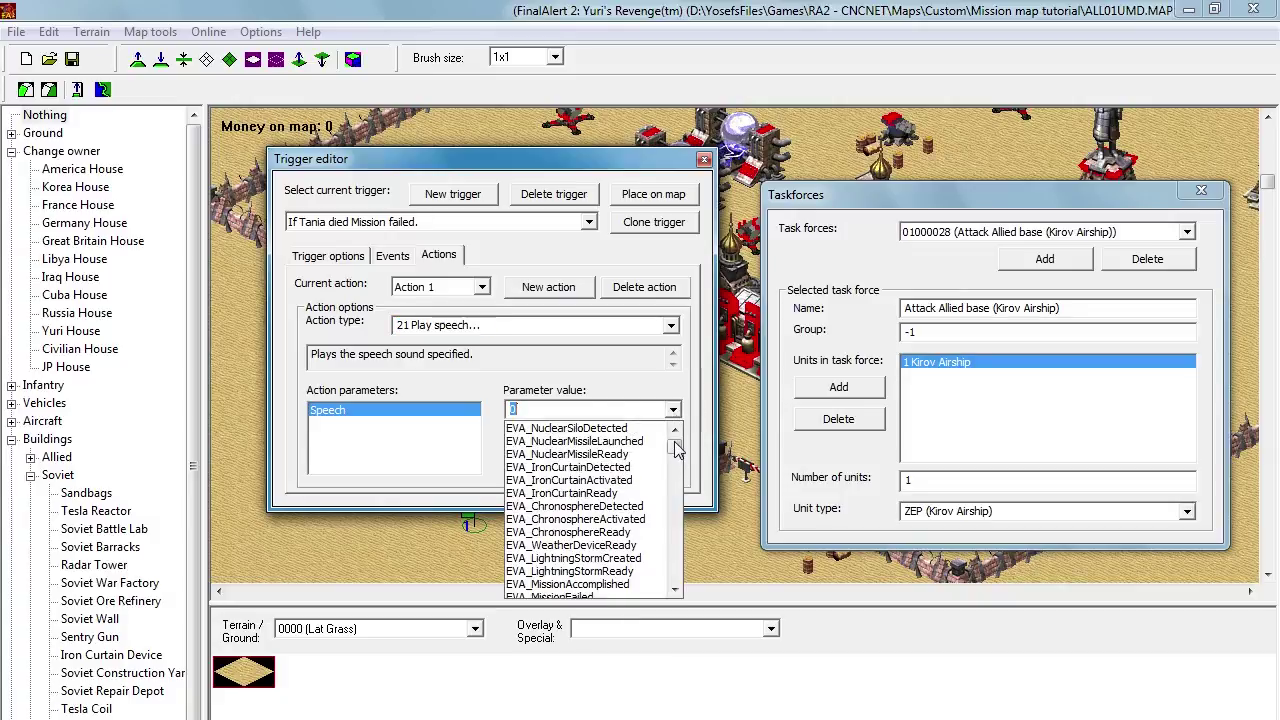
scroll(590, 560, "down", 2)
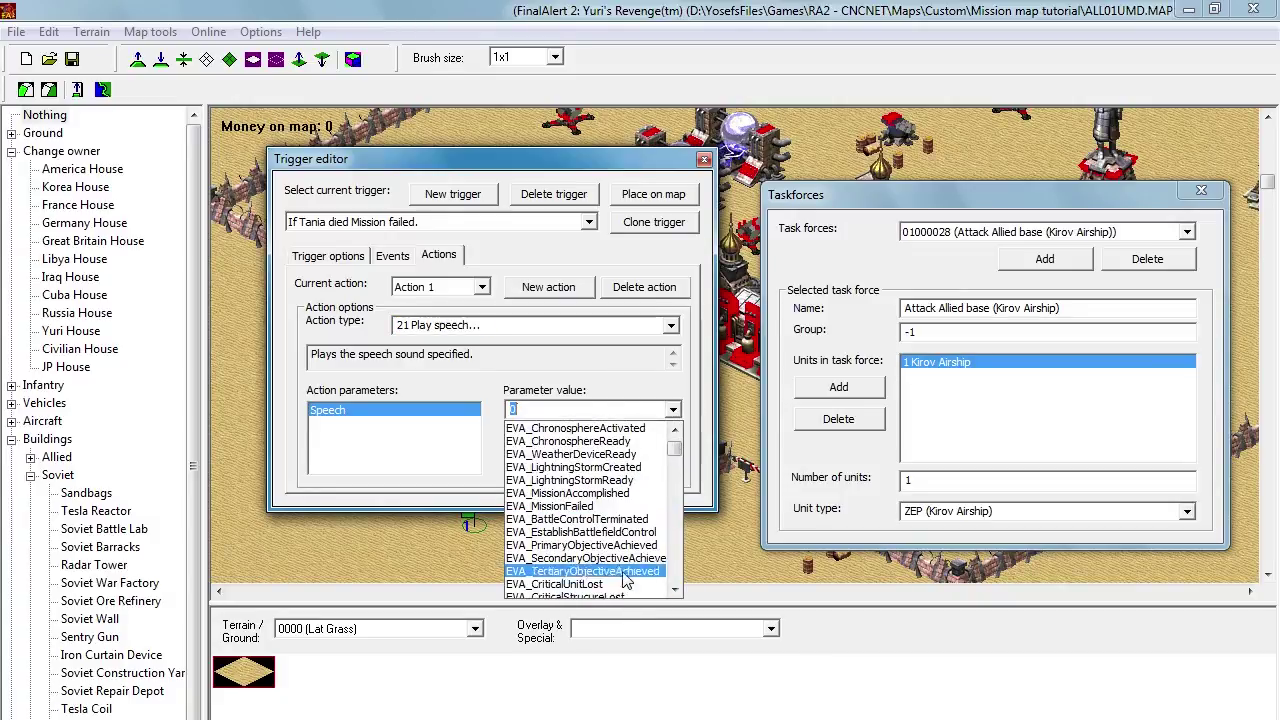
left_click(617, 498)
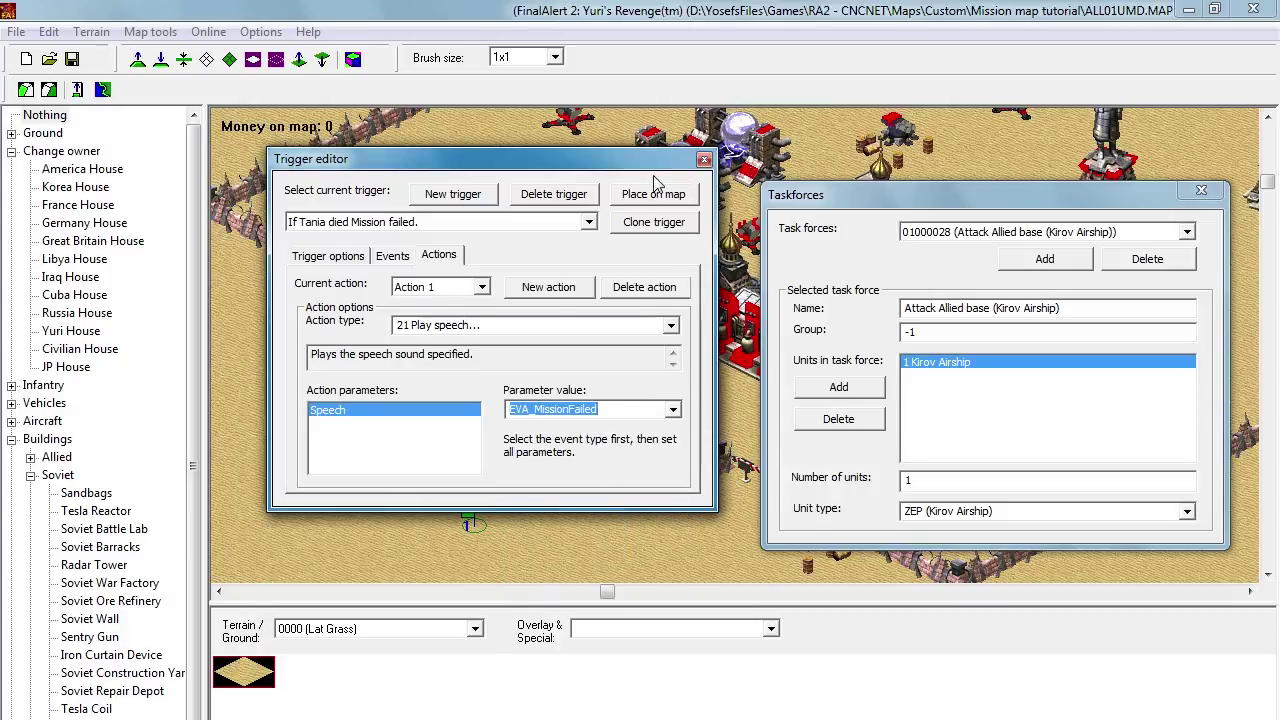
Step: Move the Trigger editor aside, bring the minimap into view and collapse the Change owner and Buildings groups in the object tree
left_click_drag(660, 158, 1112, 162)
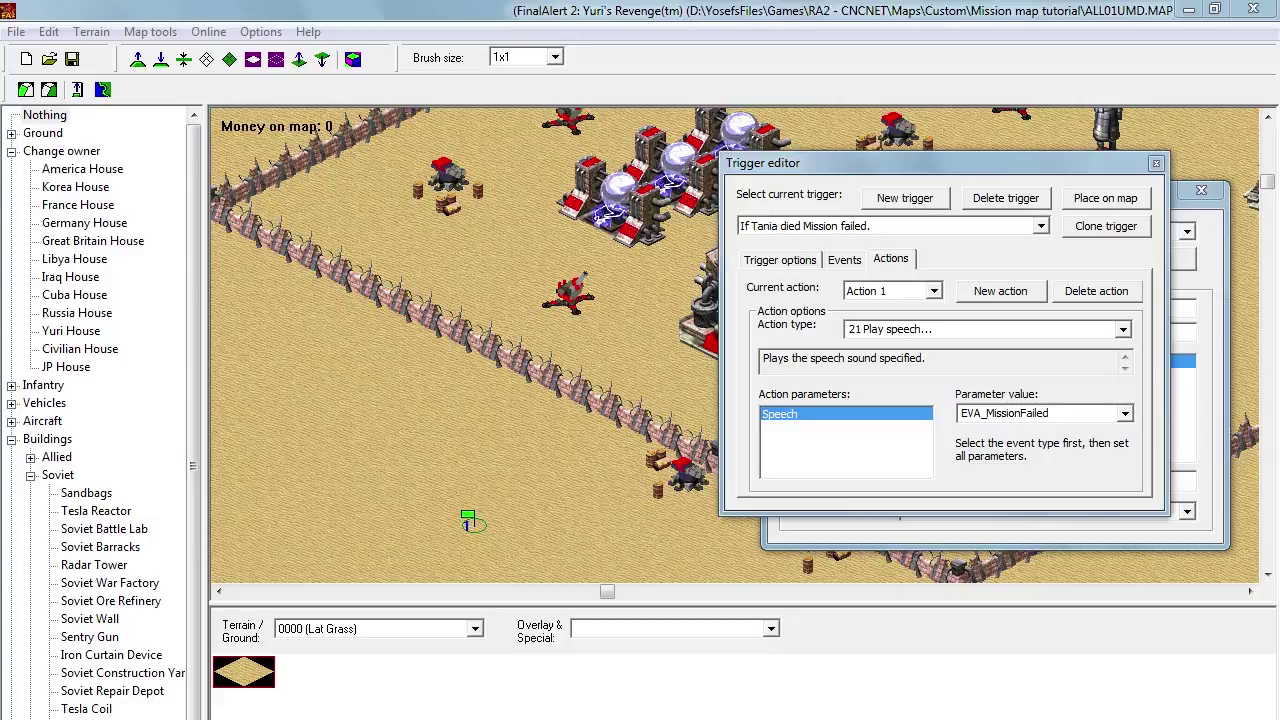
left_click_drag(57, 716, 88, 508)
left_click(11, 151)
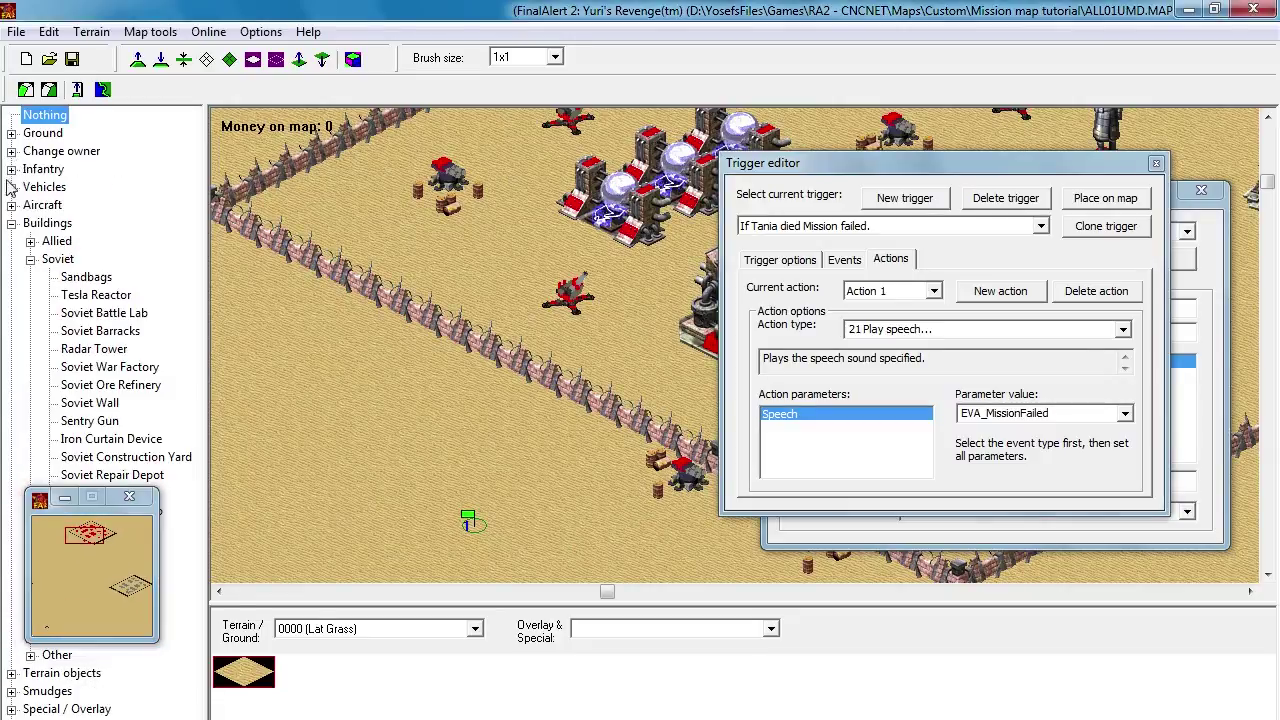
left_click(11, 223)
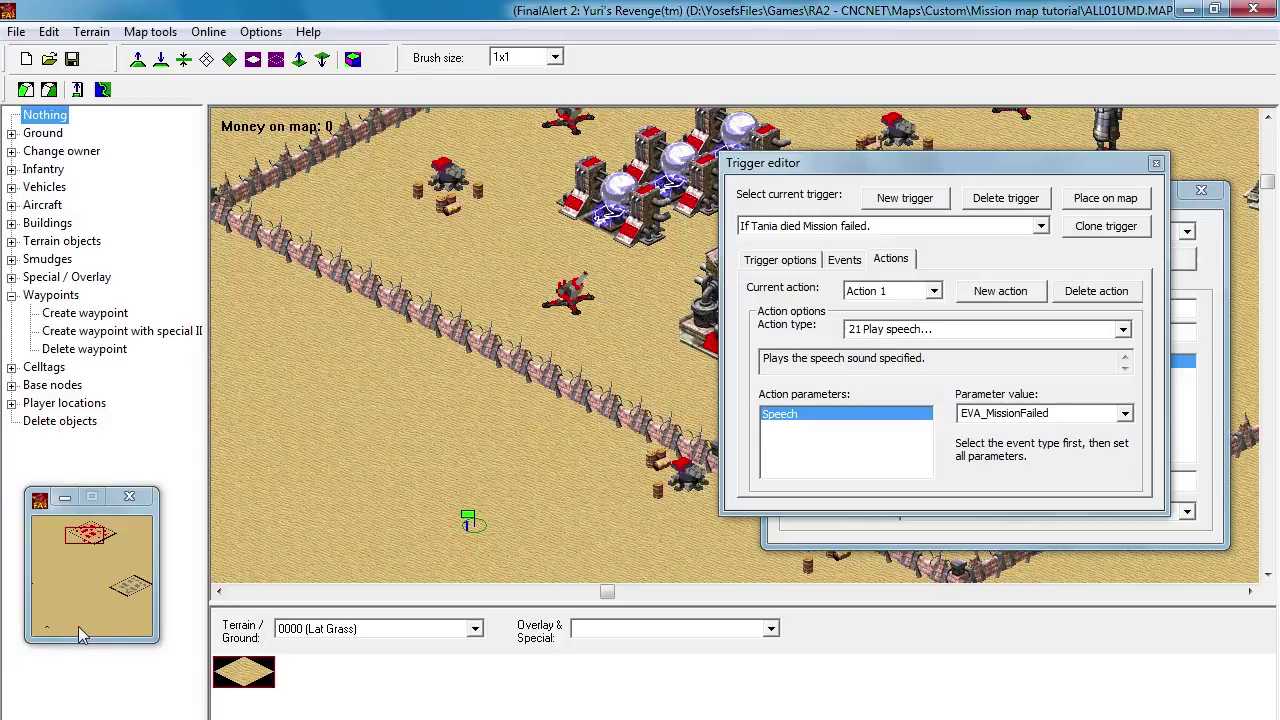
Step: Attach the "If Tania died Mission failed." tag to Tanya in the American infantry group near the map's southwest corner
left_click(36, 578)
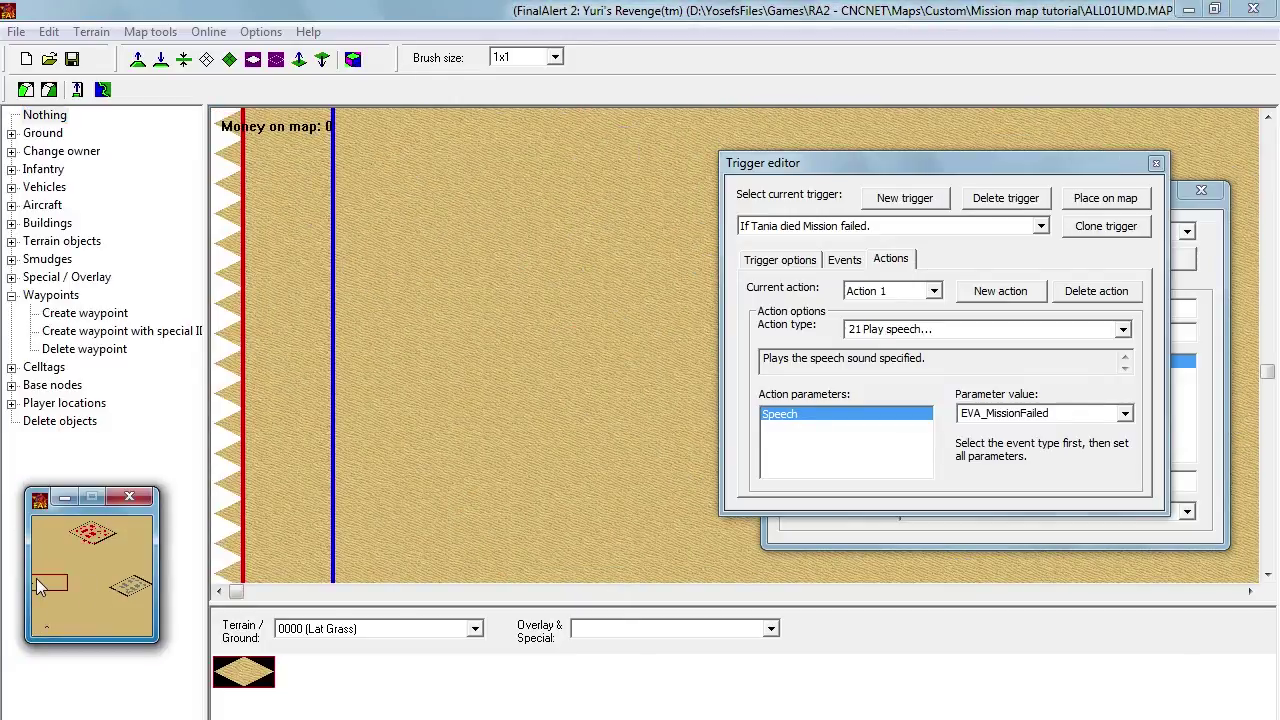
left_click(48, 631)
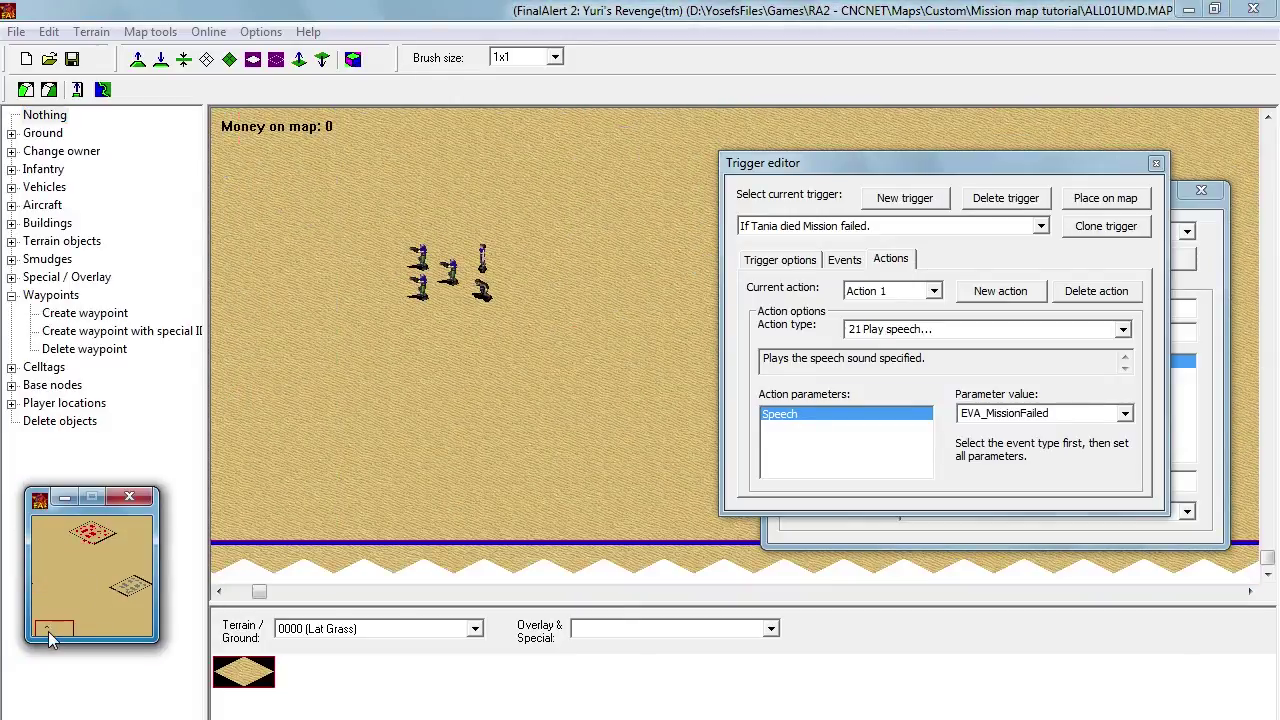
double_click(484, 290)
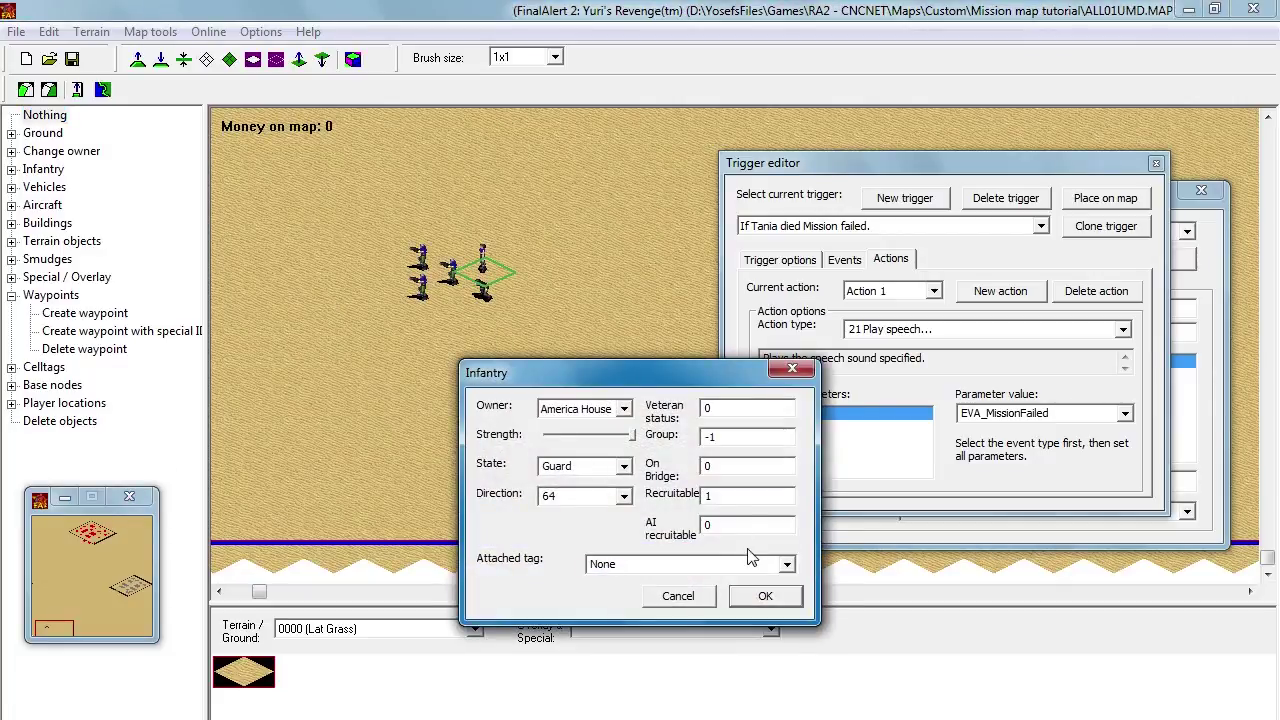
left_click(788, 564)
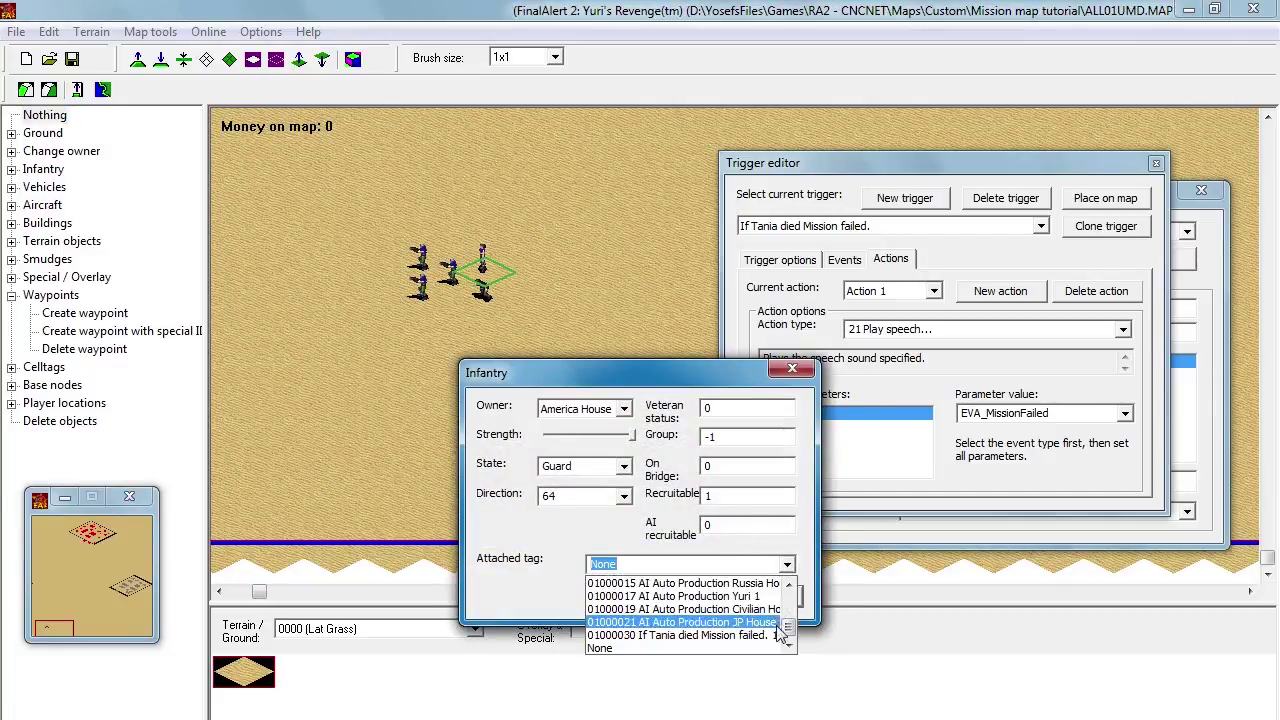
left_click(752, 636)
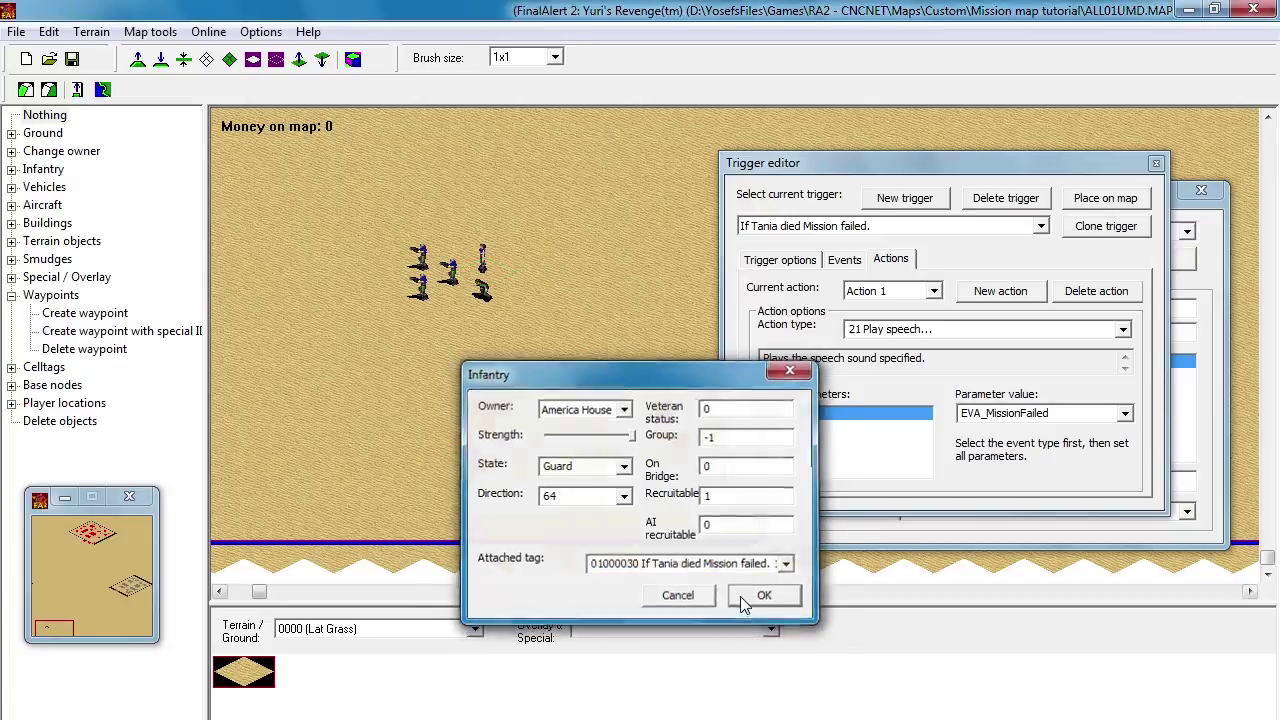
left_click(742, 603)
Step: Create a waypoint in the middle of the American starting infantry group
mouse_move(483, 441)
left_mouse_down()
mouse_move(531, 329)
mouse_move(519, 338)
mouse_move(498, 324)
mouse_move(567, 287)
mouse_move(514, 260)
mouse_move(502, 269)
left_mouse_up()
right_click(595, 300)
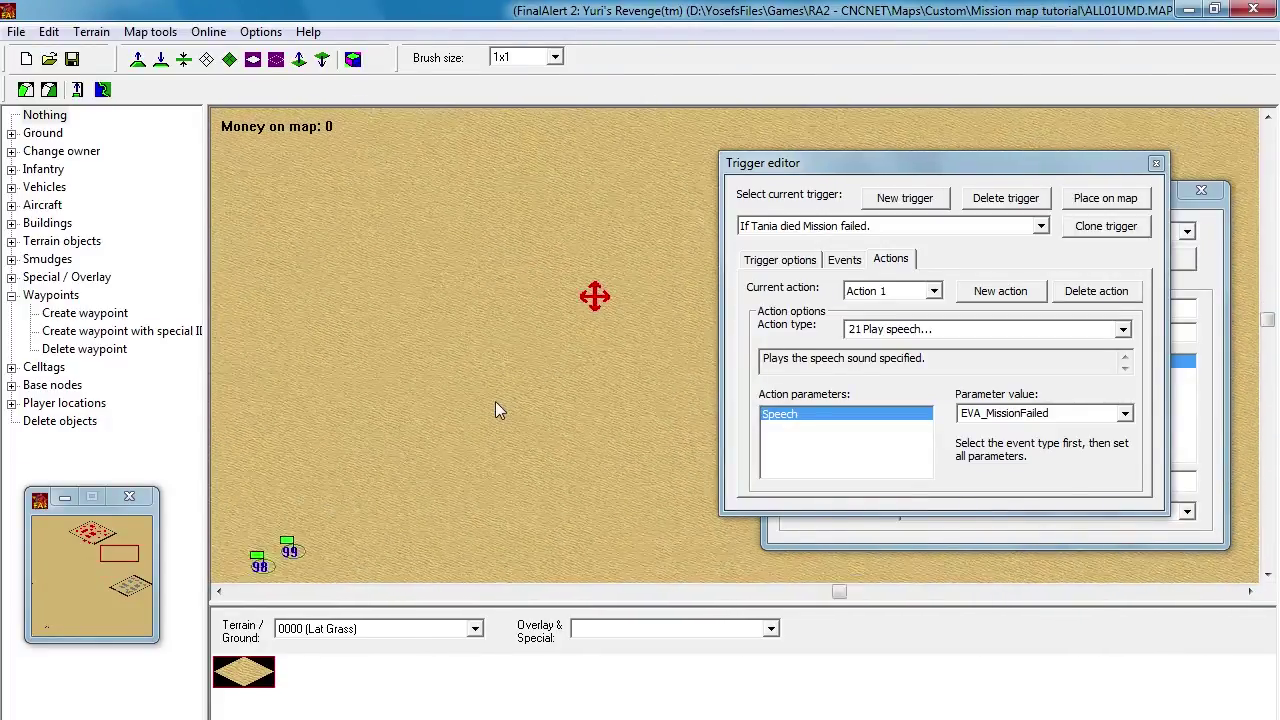
right_click(527, 333)
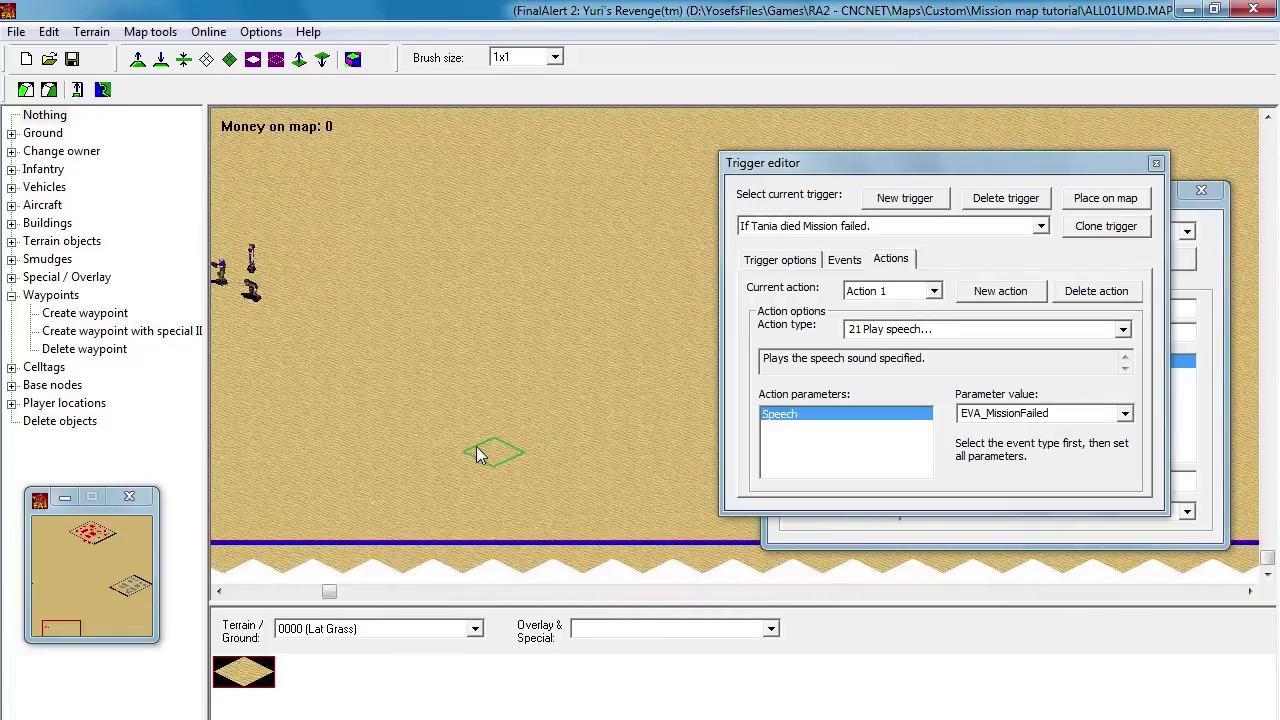
right_click(381, 282)
right_click(343, 264)
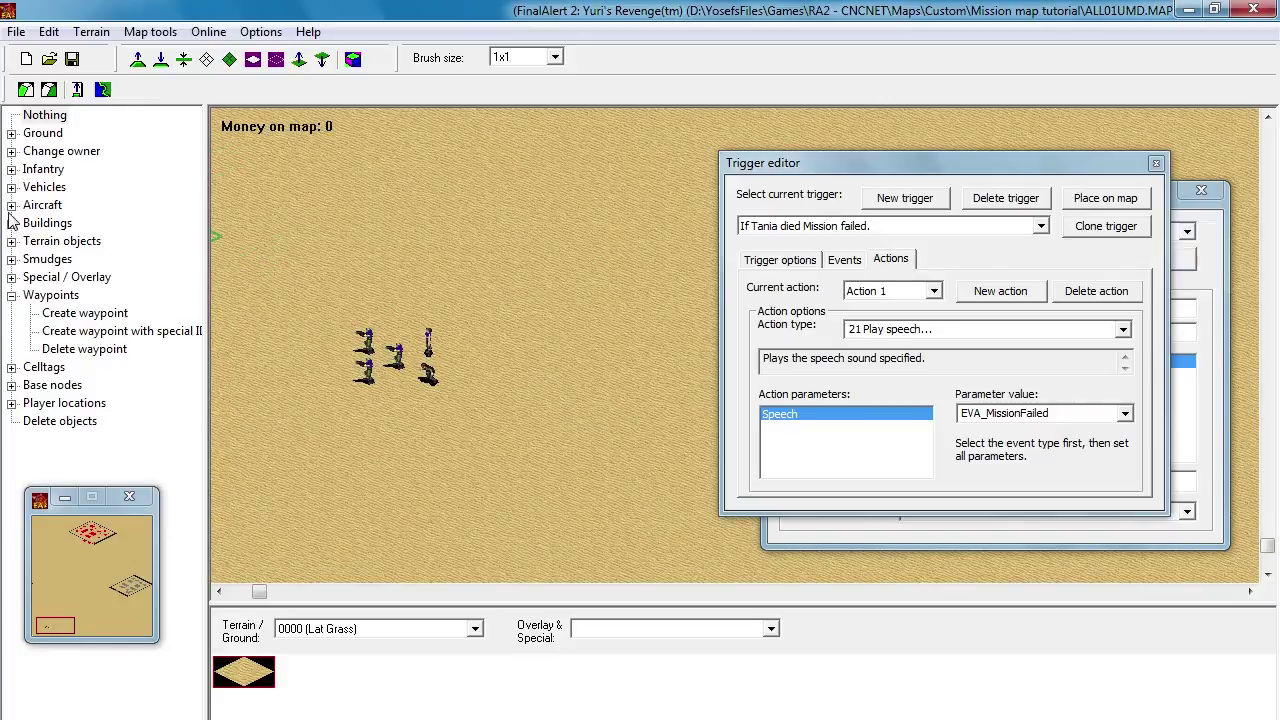
left_click(85, 313)
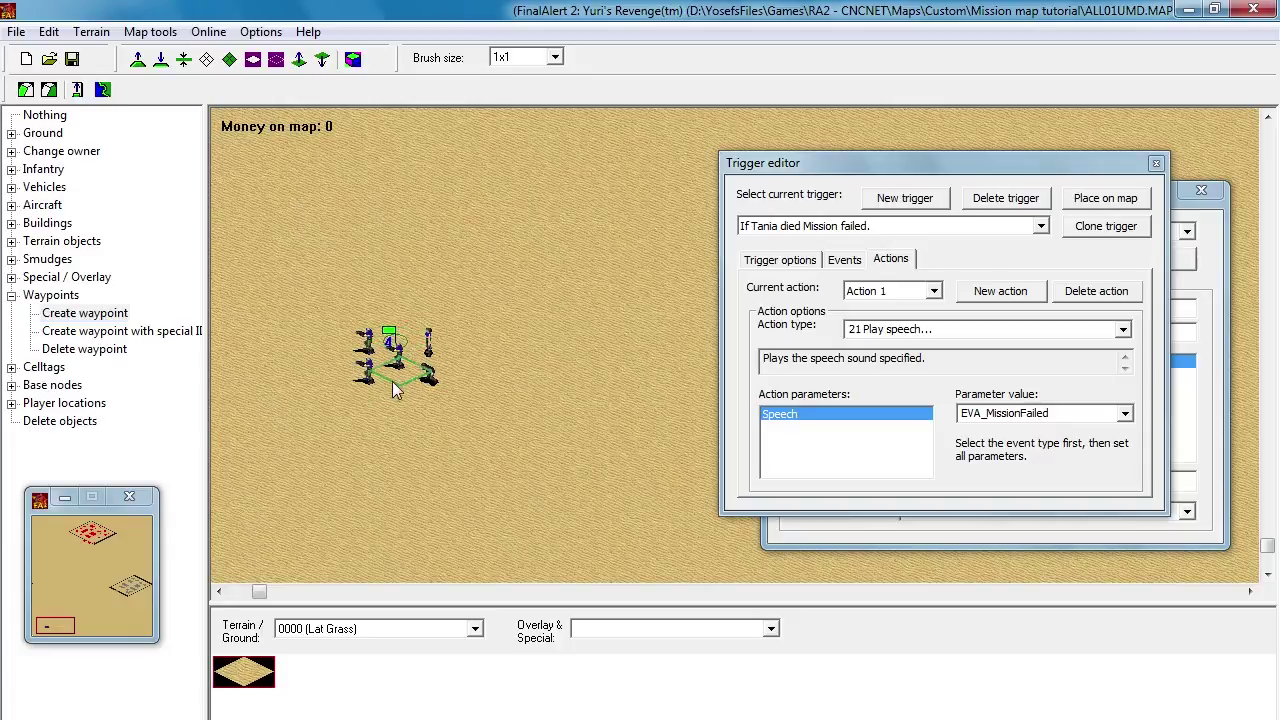
Step: Create another new trigger named "Start Game" and show its events
left_click(827, 168)
left_click_drag(827, 168, 793, 140)
left_click(871, 170)
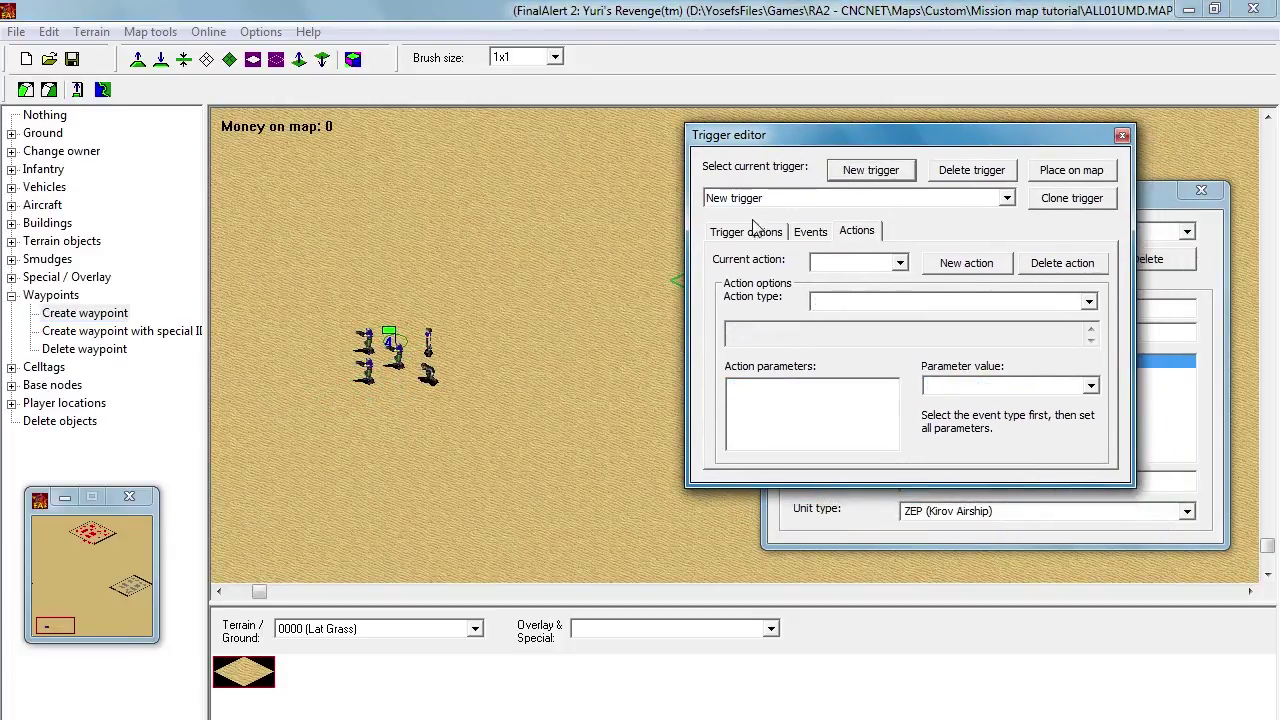
left_click(765, 233)
left_click_drag(798, 277, 716, 276)
type("Start Game")
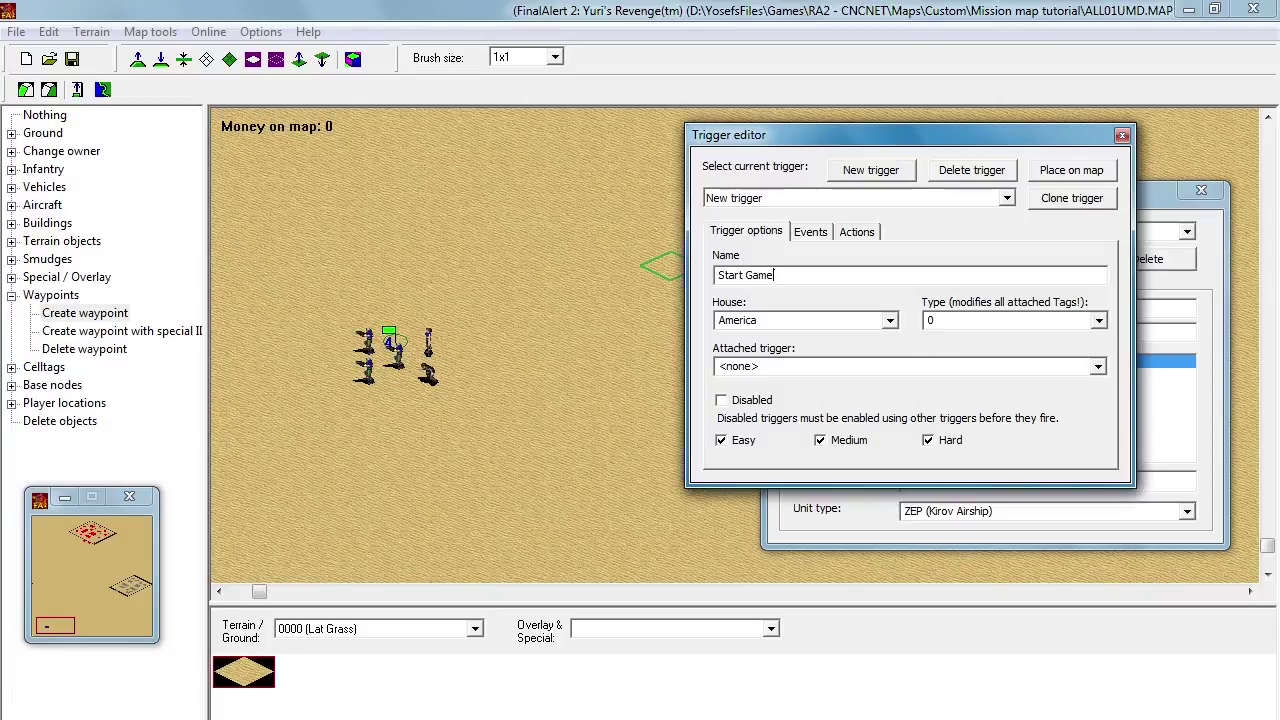
left_click(810, 231)
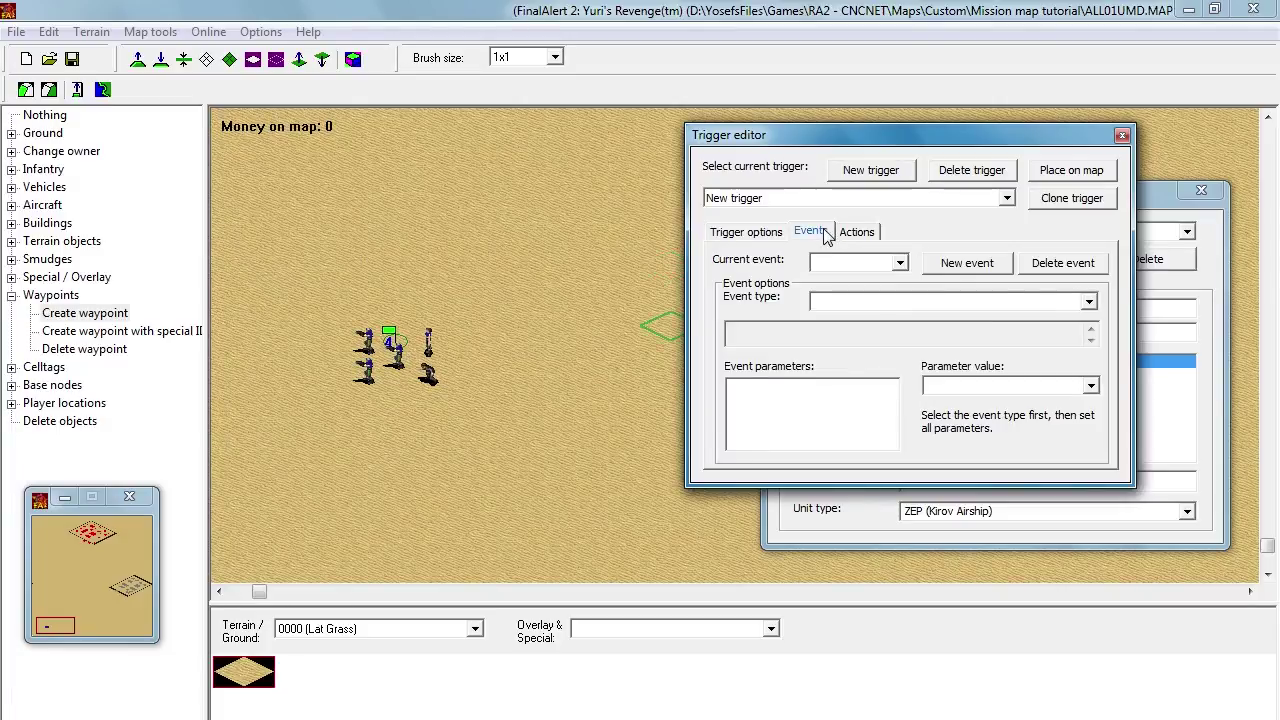
Step: Add an event of type 13 Elapsed Time to the Start Game trigger
left_click(963, 268)
left_click(934, 303)
type("13")
key("Down")
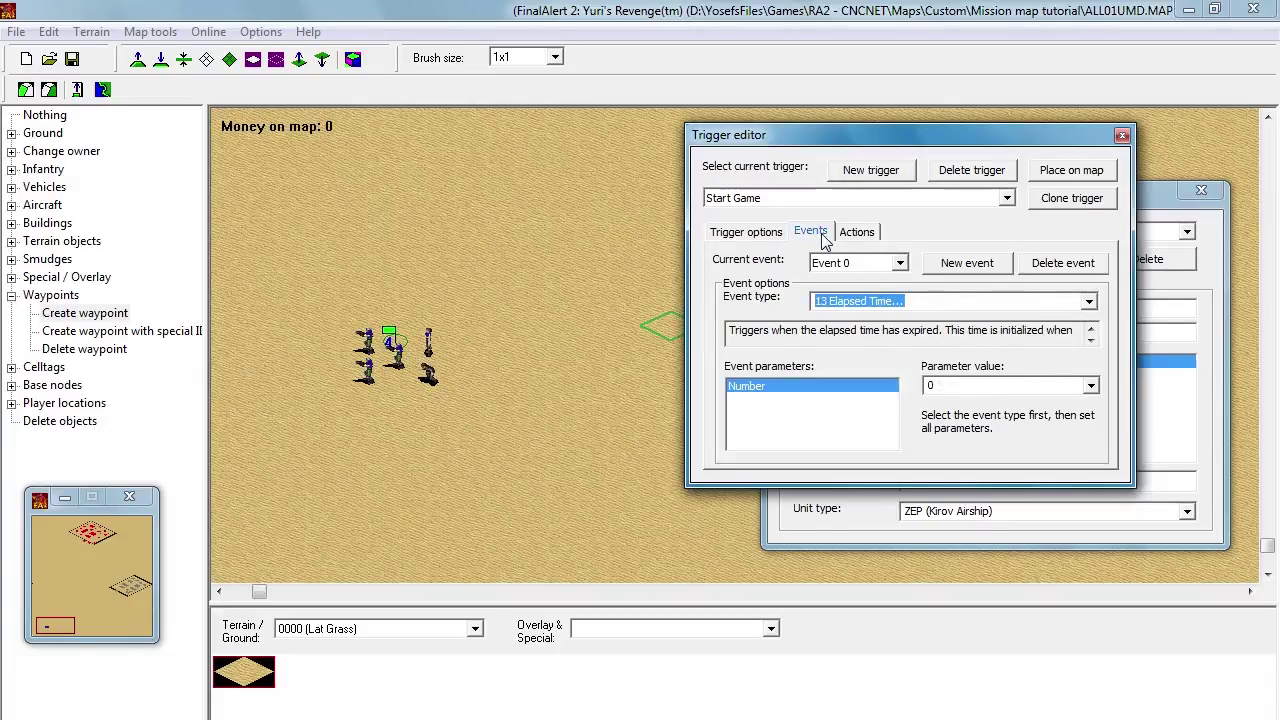
Step: Add an action of type 112 Center (Jump) Camera at Waypoint to the Start Game trigger
left_click(855, 231)
left_click(968, 268)
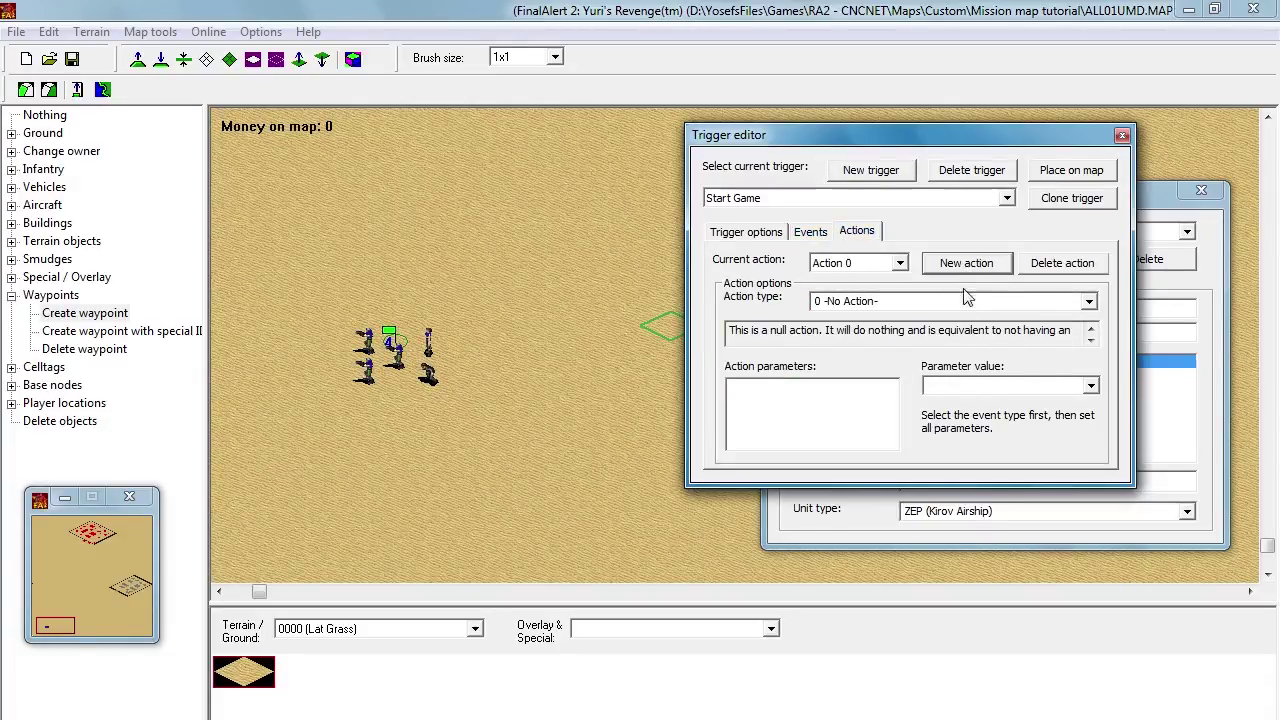
left_click(1090, 304)
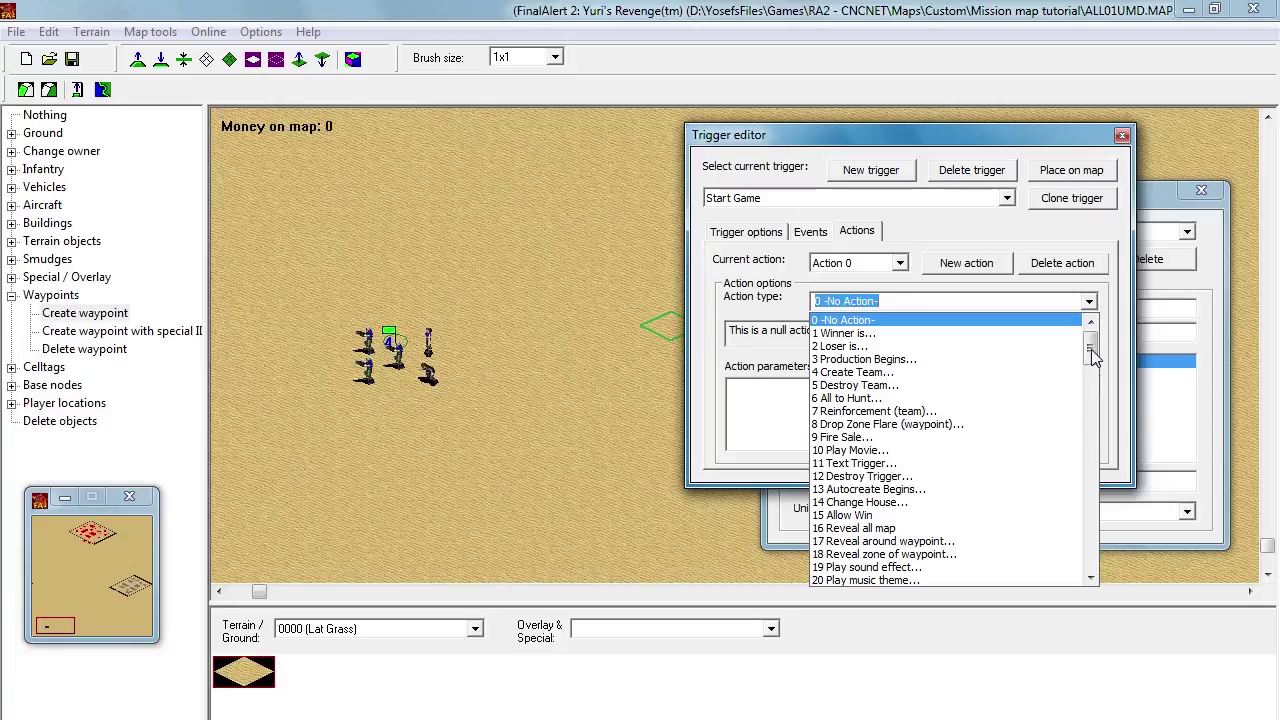
left_click_drag(1094, 358, 1088, 461)
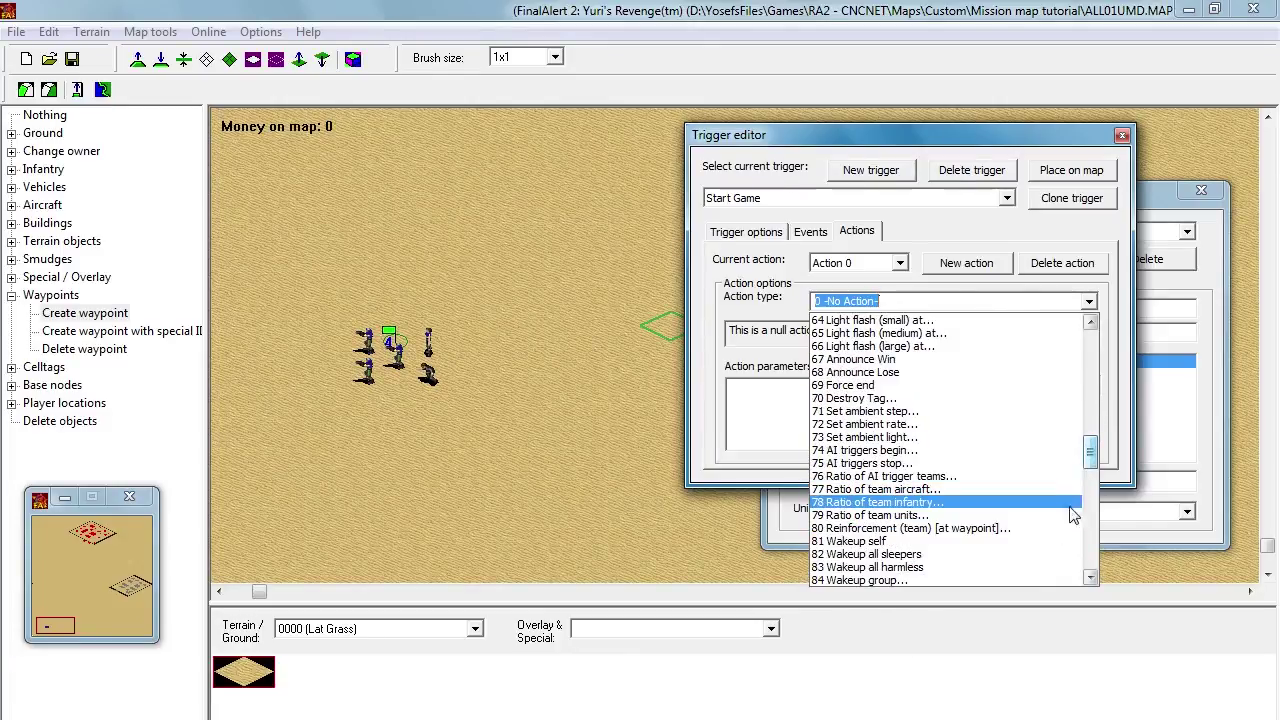
left_click(1093, 485)
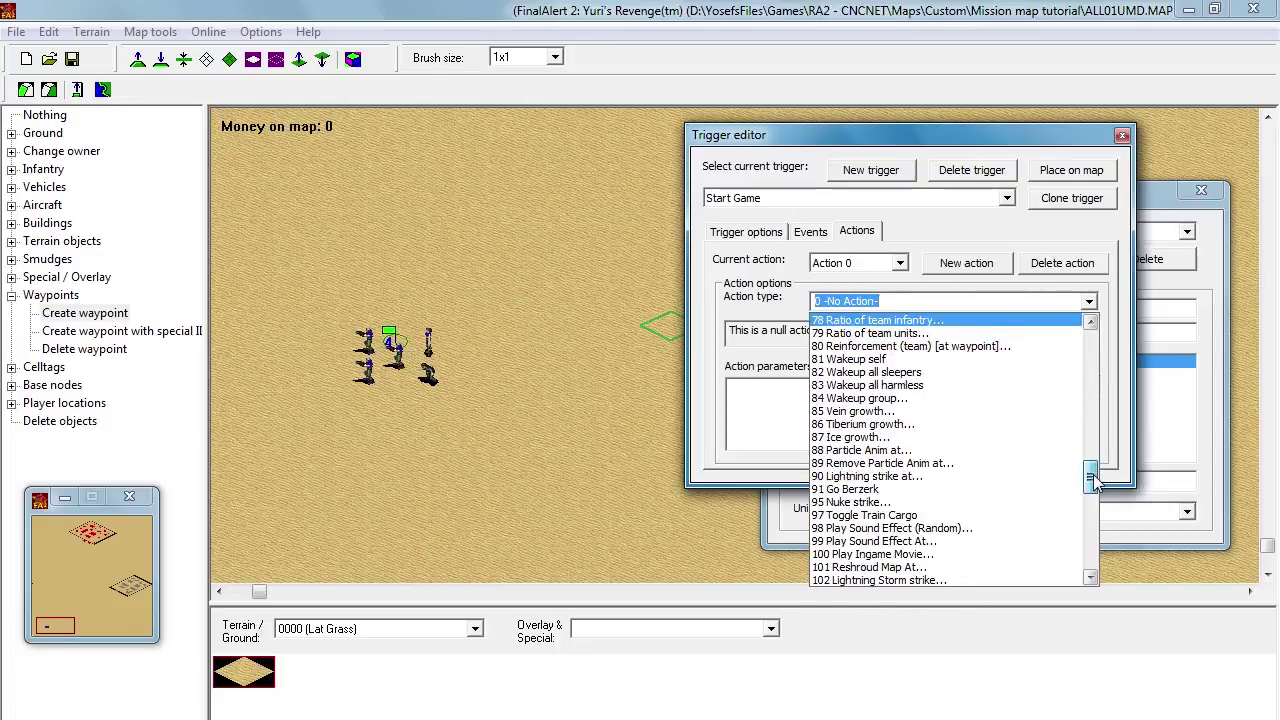
left_click_drag(1093, 483, 1097, 503)
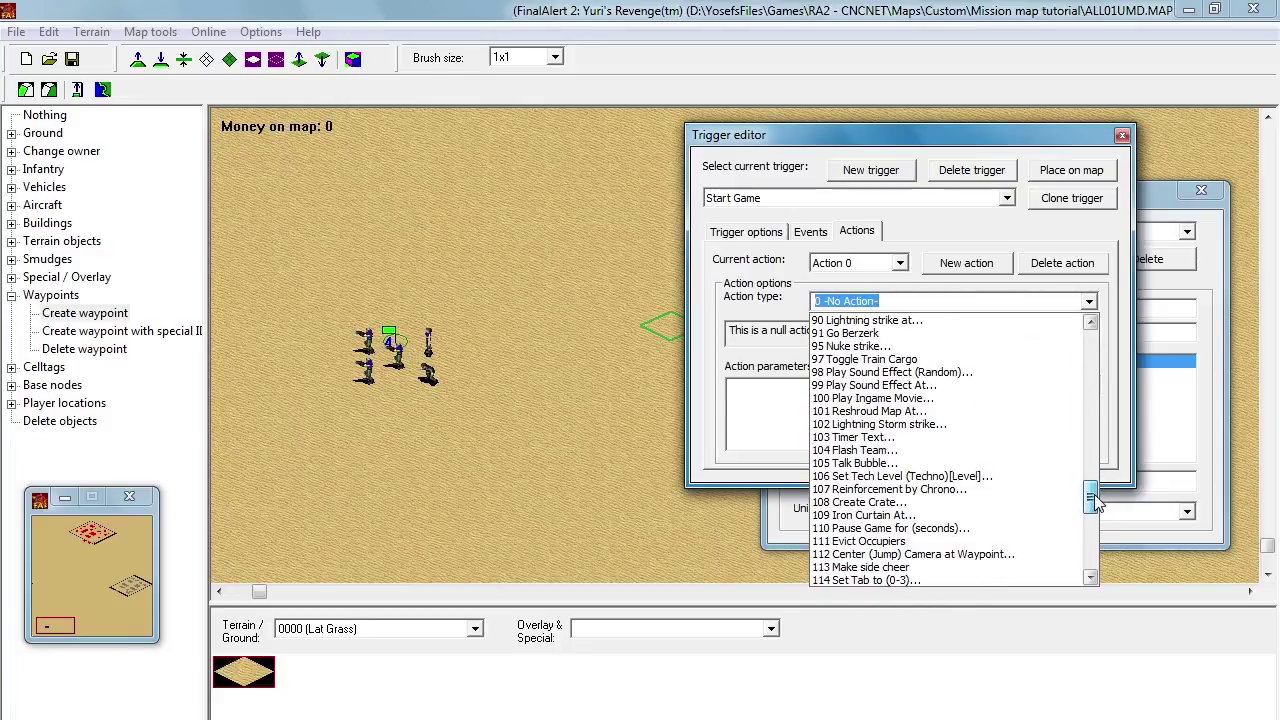
left_click(1060, 554)
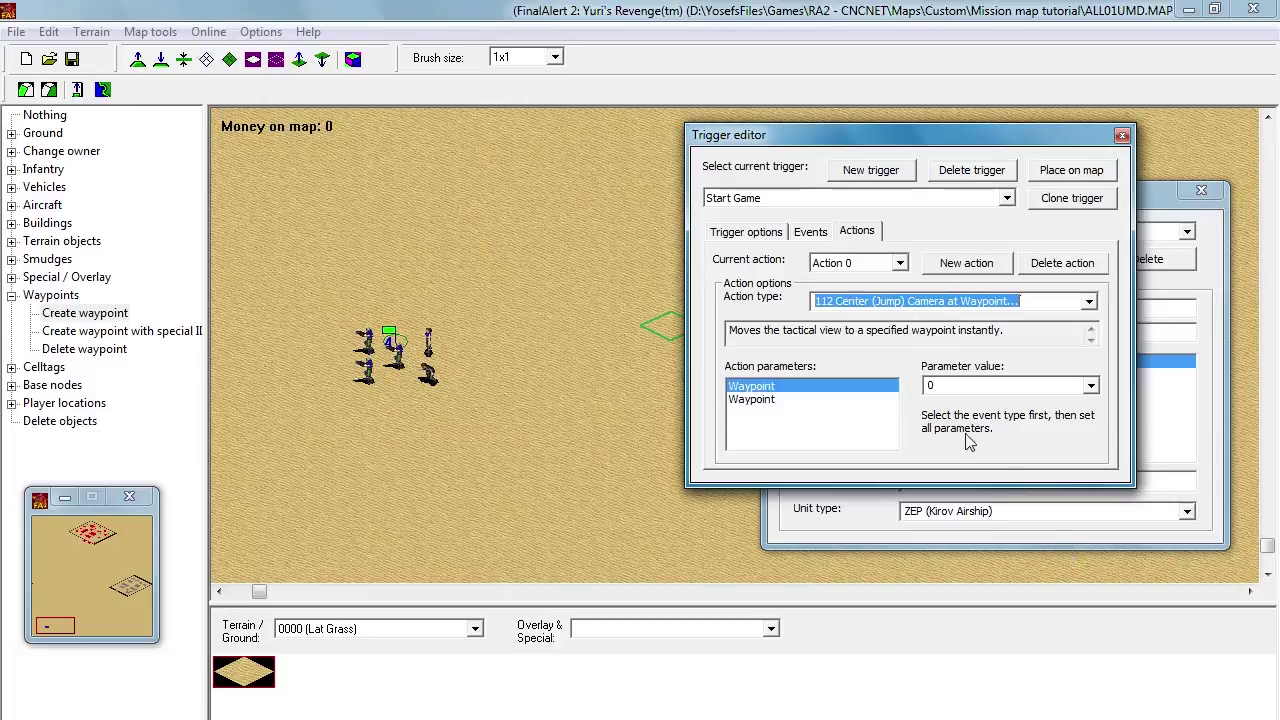
Step: Set both waypoint parameters of the camera action to waypoint 4
left_click(971, 394)
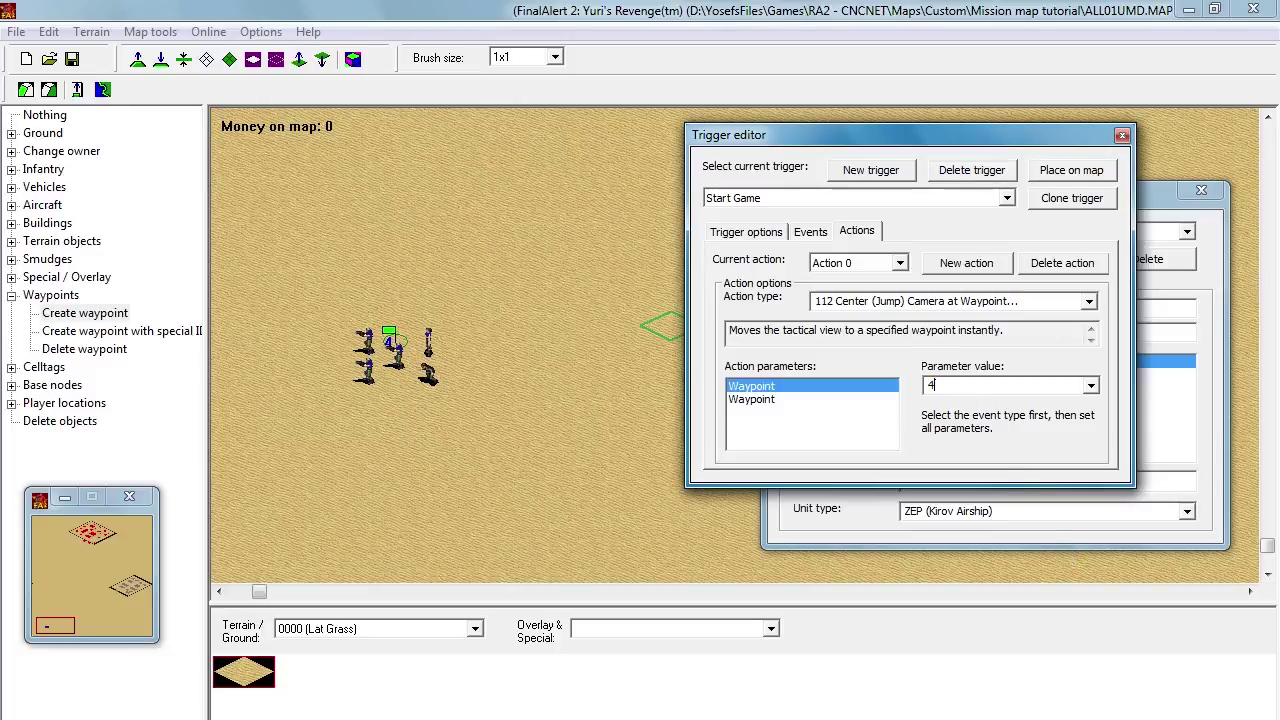
left_click(846, 400)
left_click(1000, 386)
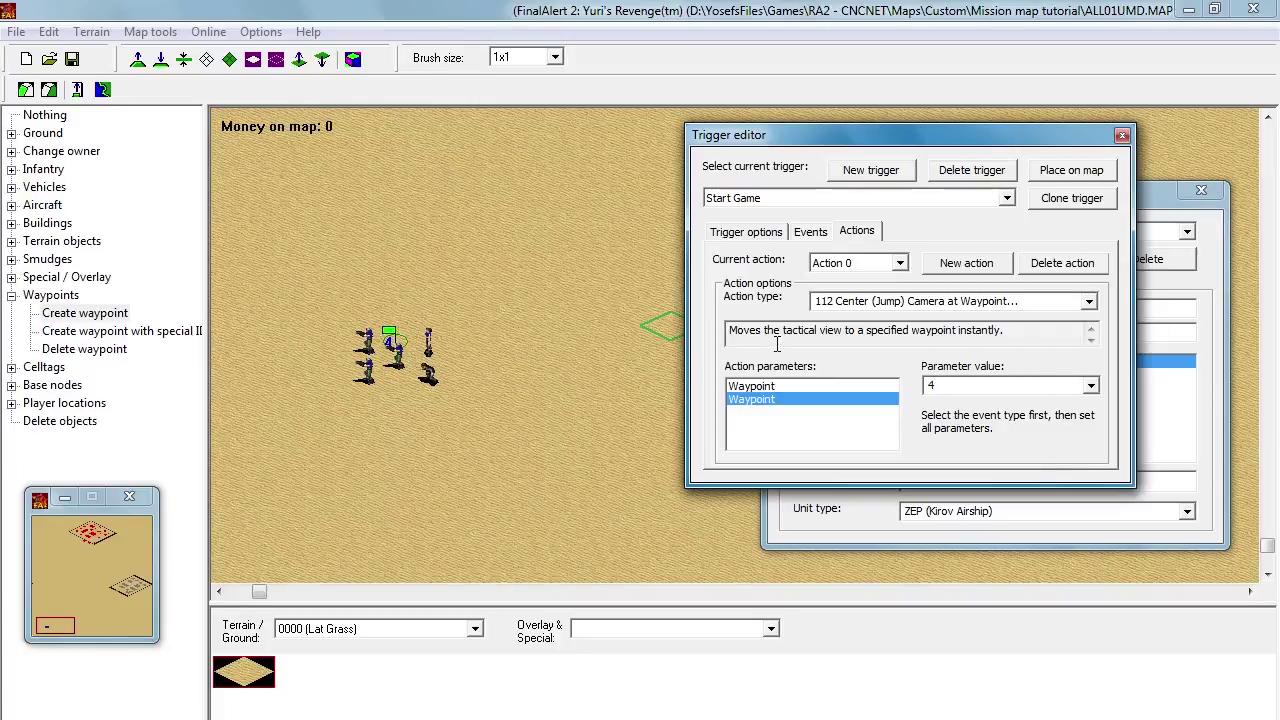
Step: Check the Notepad mission plan for the item on taking over the base, and return to the Trigger editor in FinalAlert 2
key("alt+Tab")
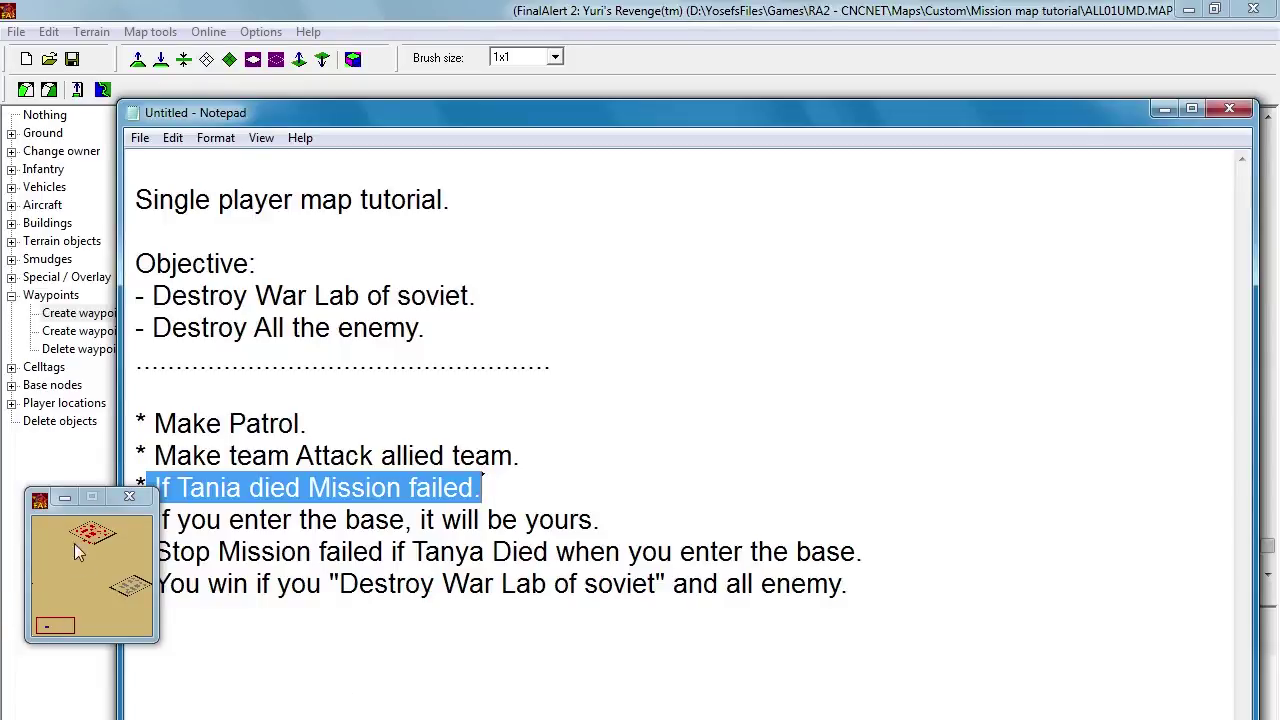
left_click_drag(90, 497, 77, 496)
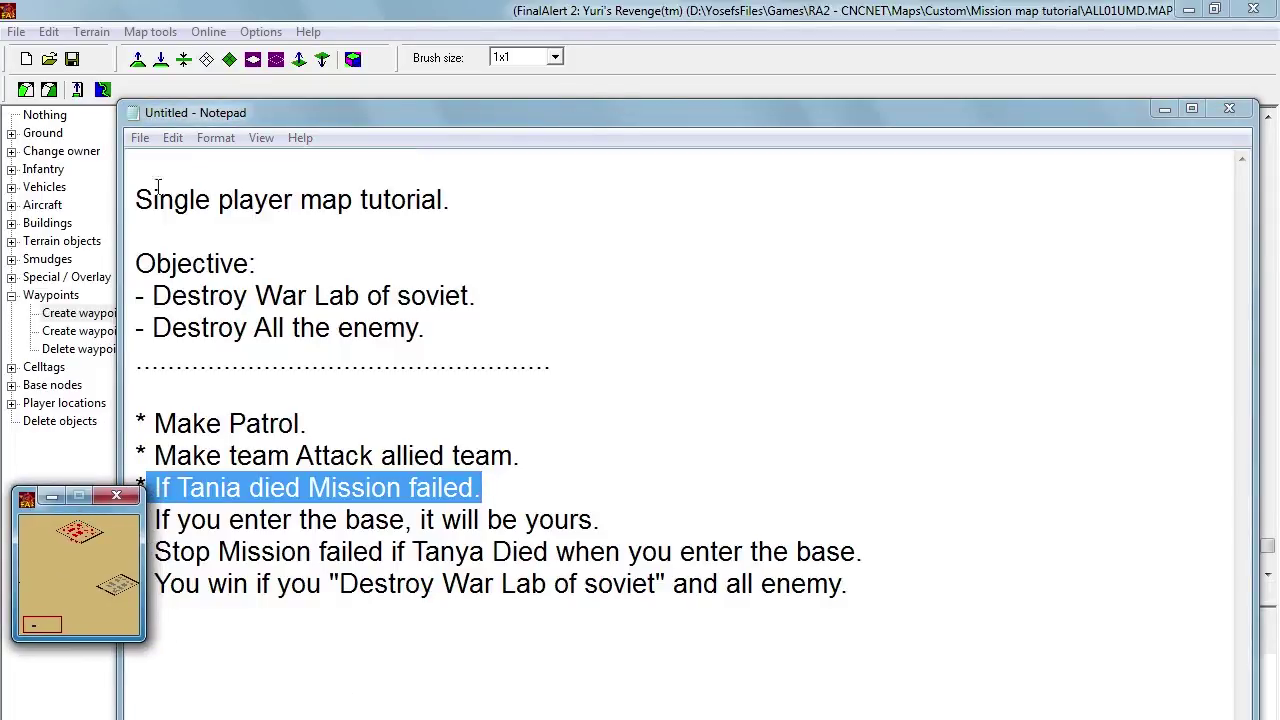
left_click_drag(119, 189, 175, 192)
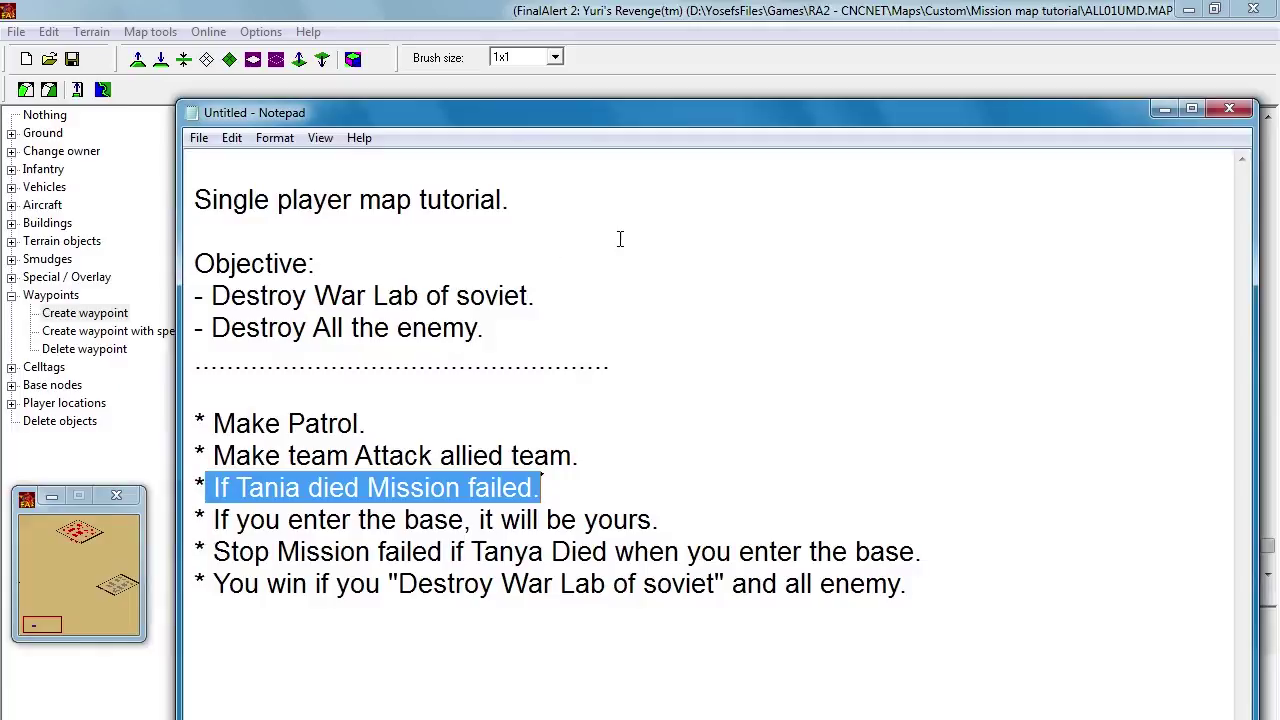
left_click_drag(666, 522, 198, 522)
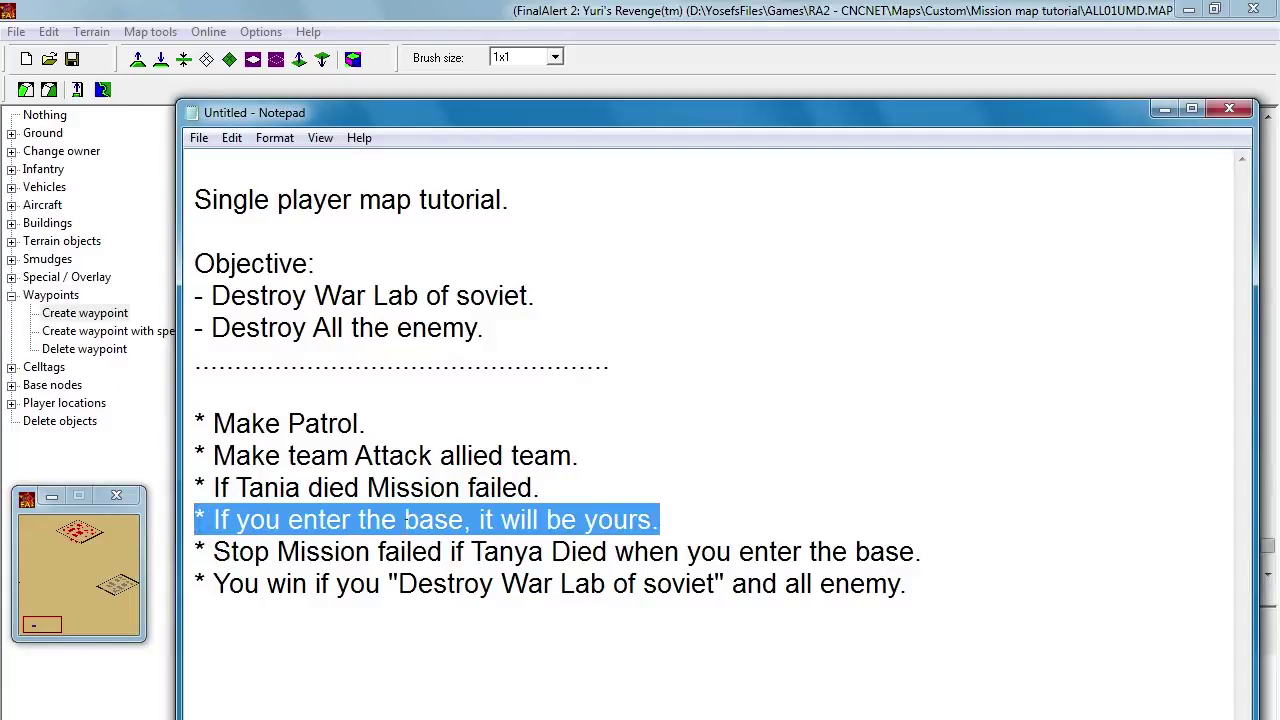
left_click(598, 520)
key("alt+Tab")
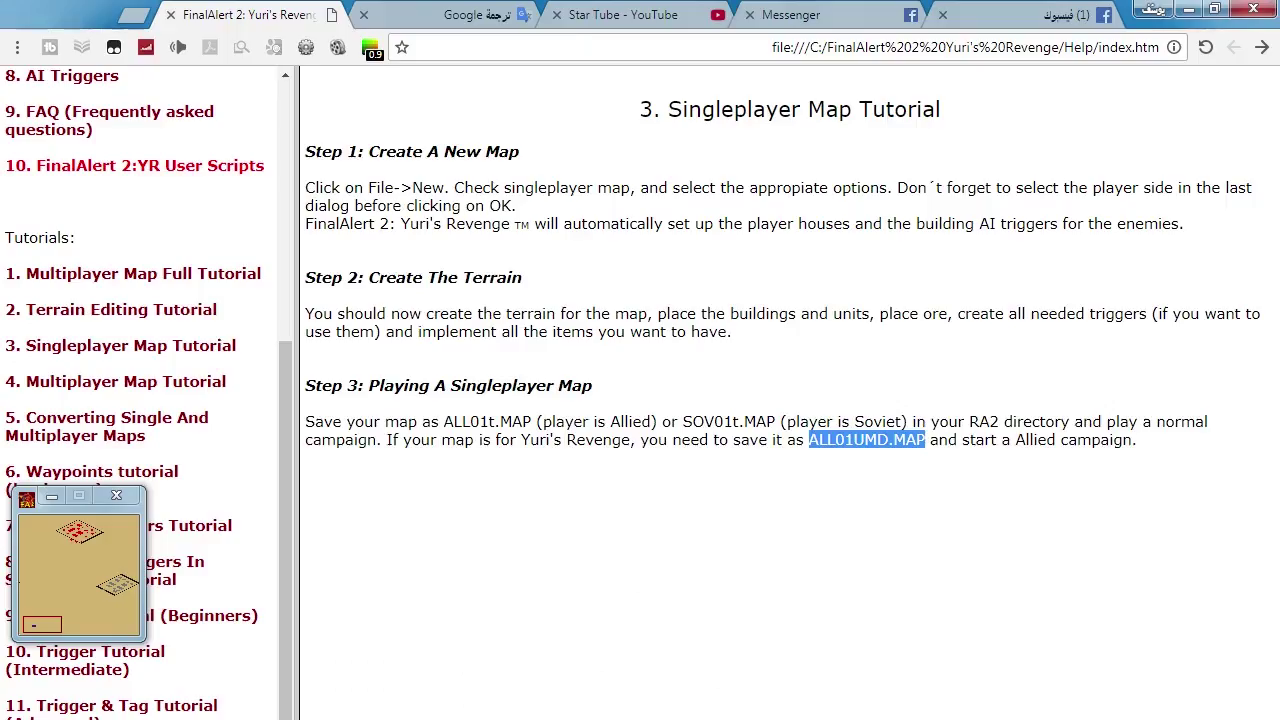
key("alt+Tab")
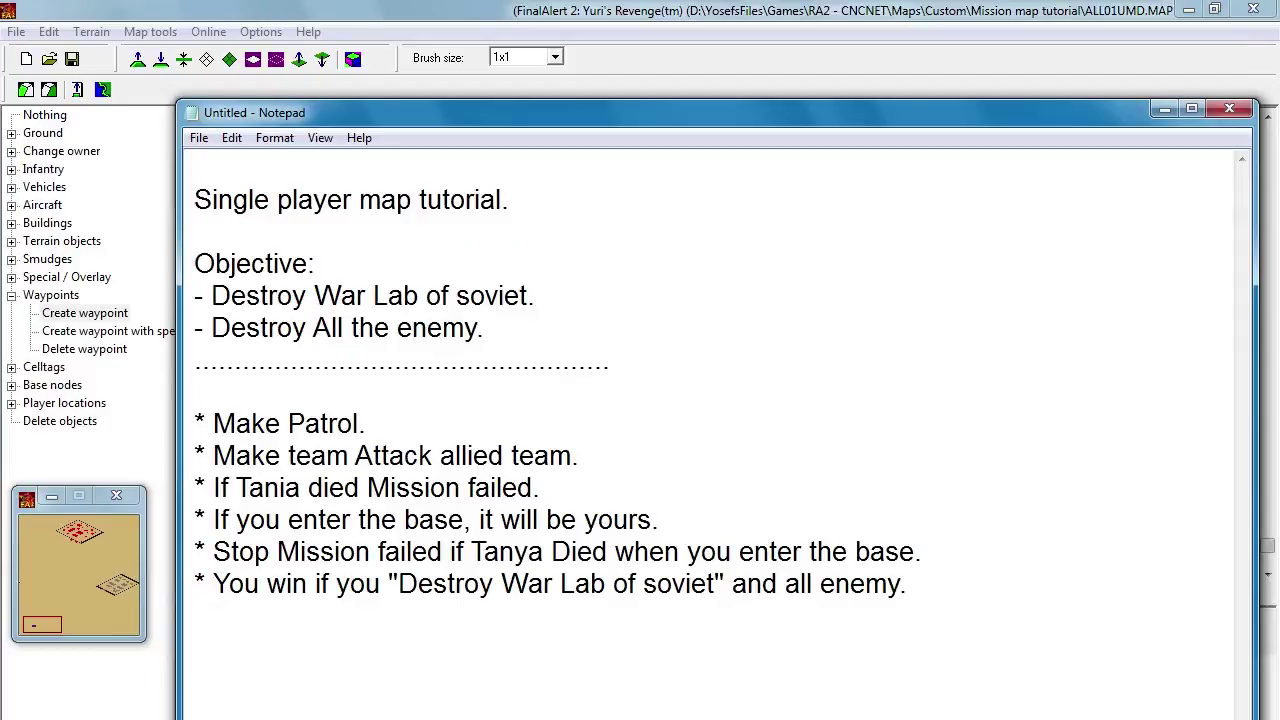
key("alt+Tab")
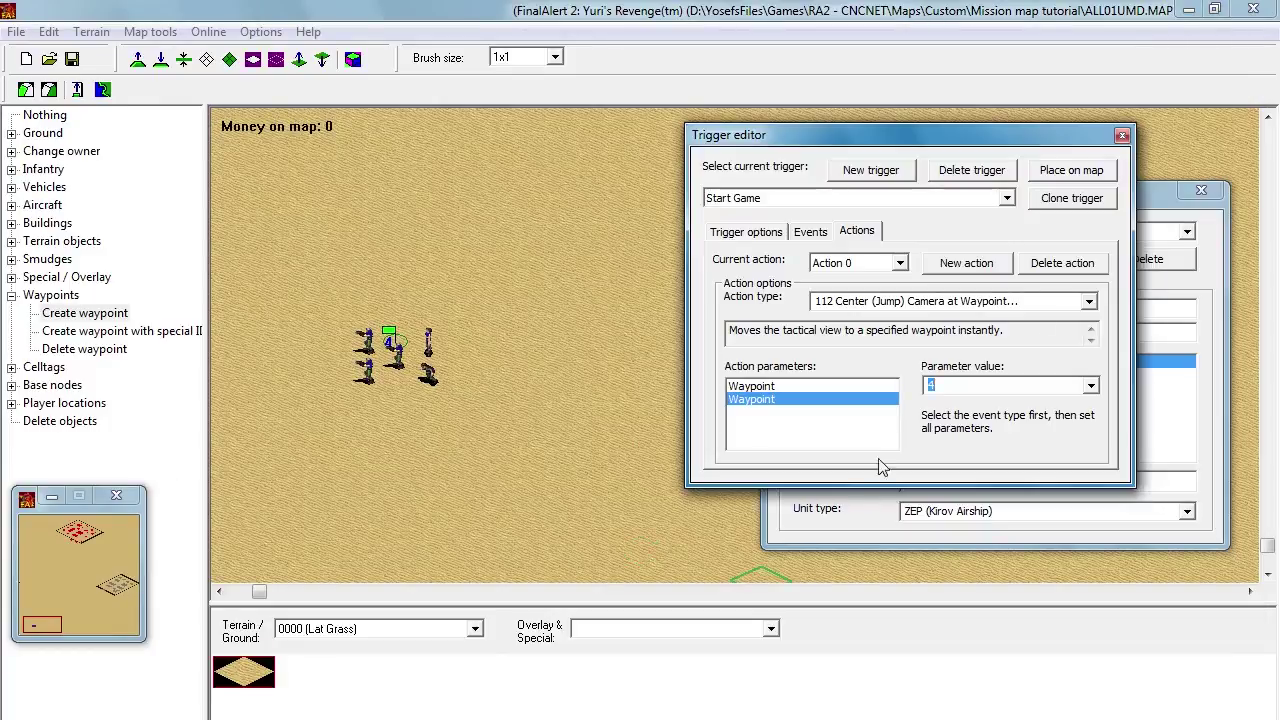
Step: Create a new trigger and name it "Change Home"
left_click_drag(1066, 142, 647, 136)
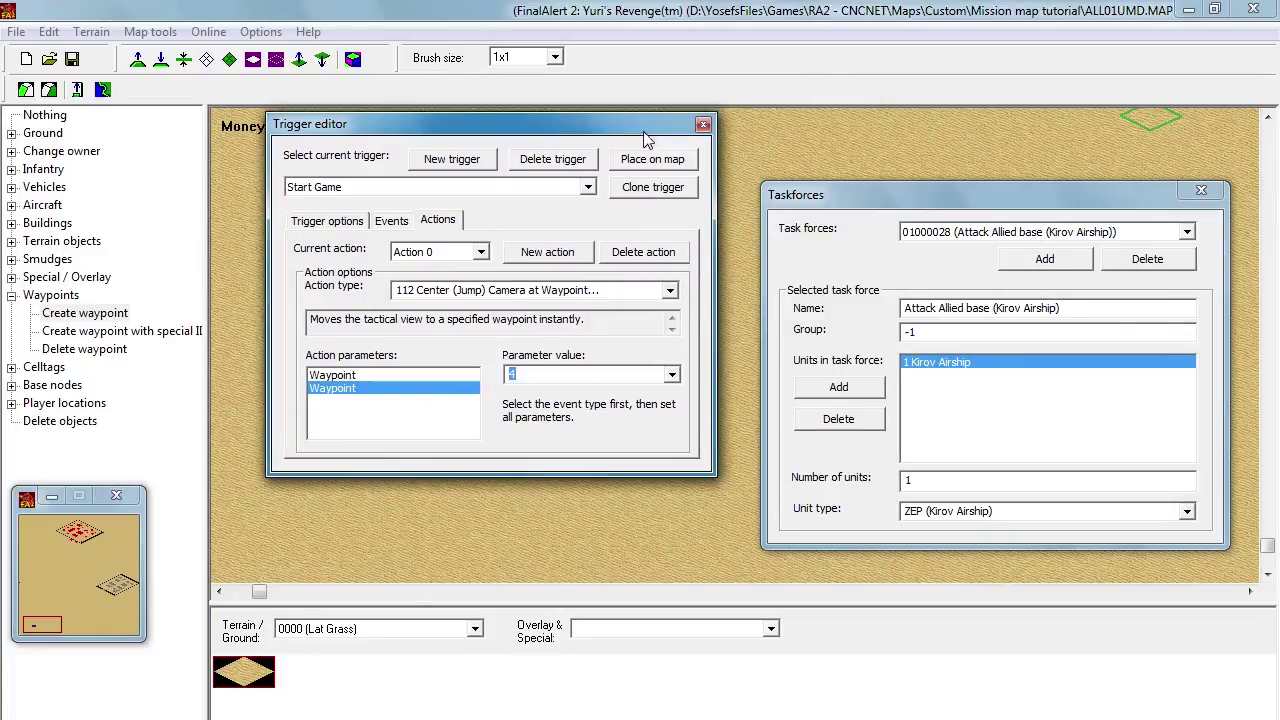
left_click(452, 160)
left_click(336, 219)
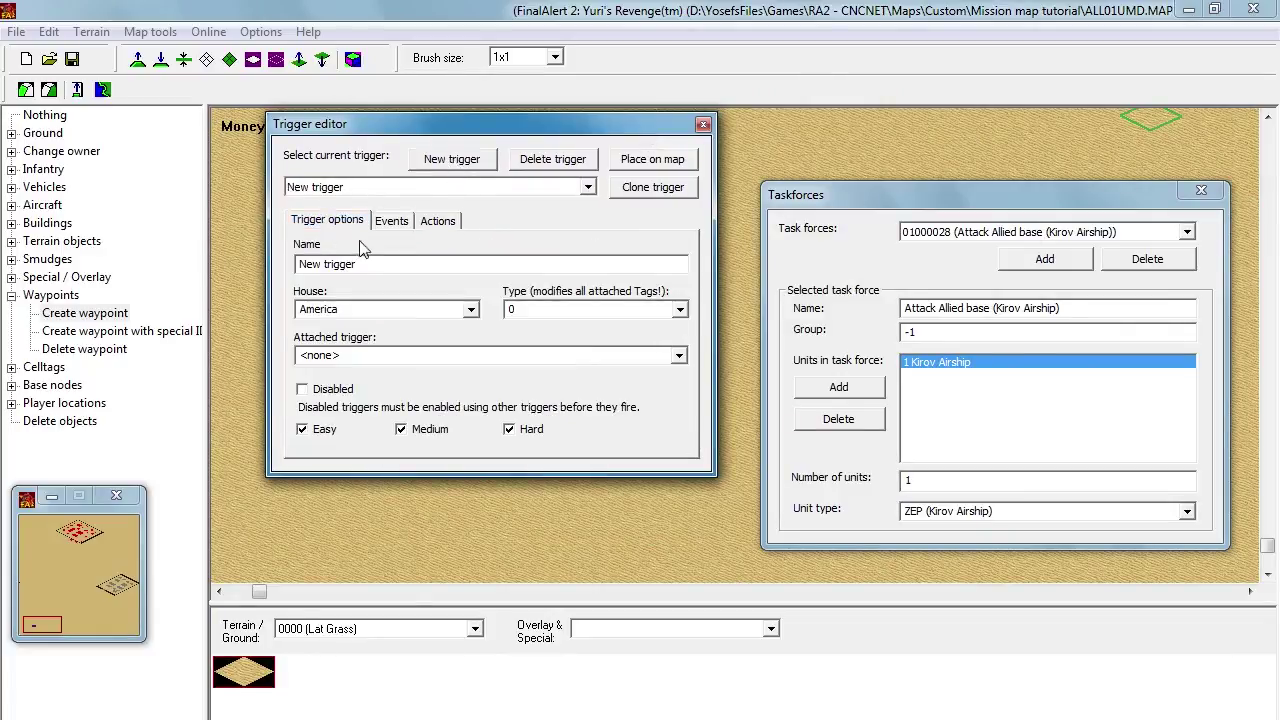
double_click(370, 268)
type("C")
type("hanf")
type("g")
type("e Home")
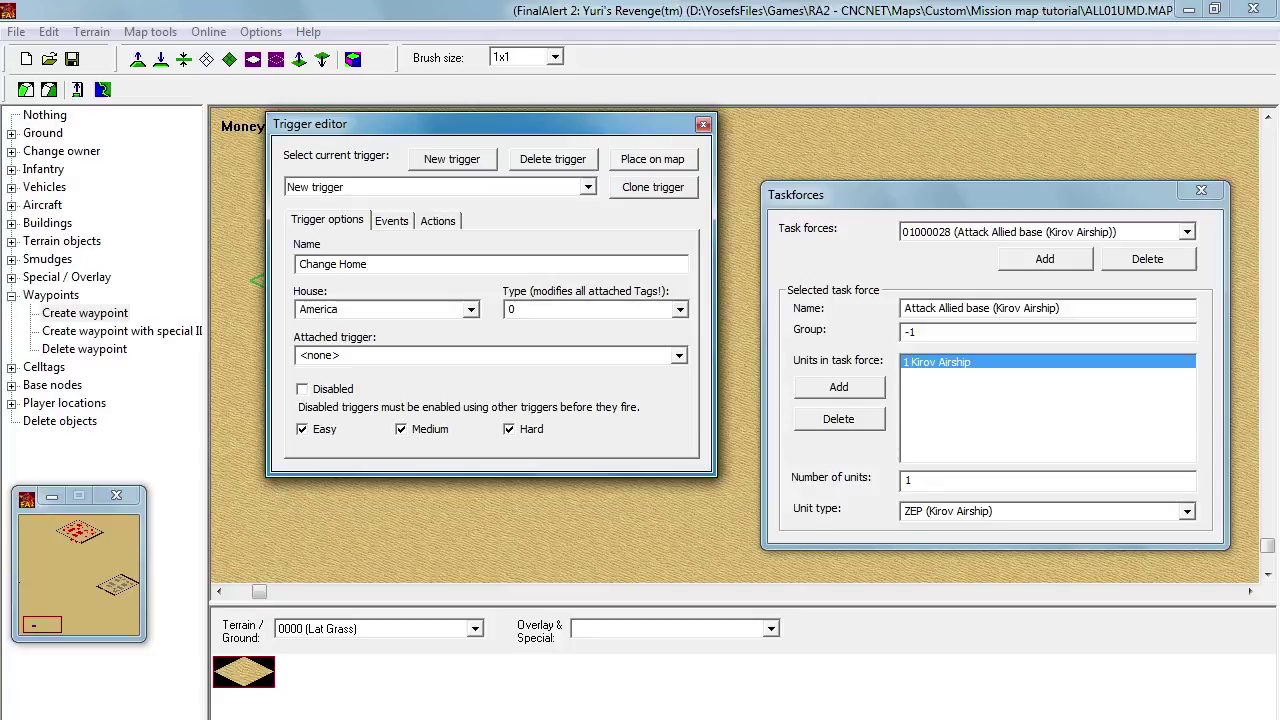
Step: Add an event of type 1 Entered by with house 0 America to the Change Home trigger
left_click(388, 221)
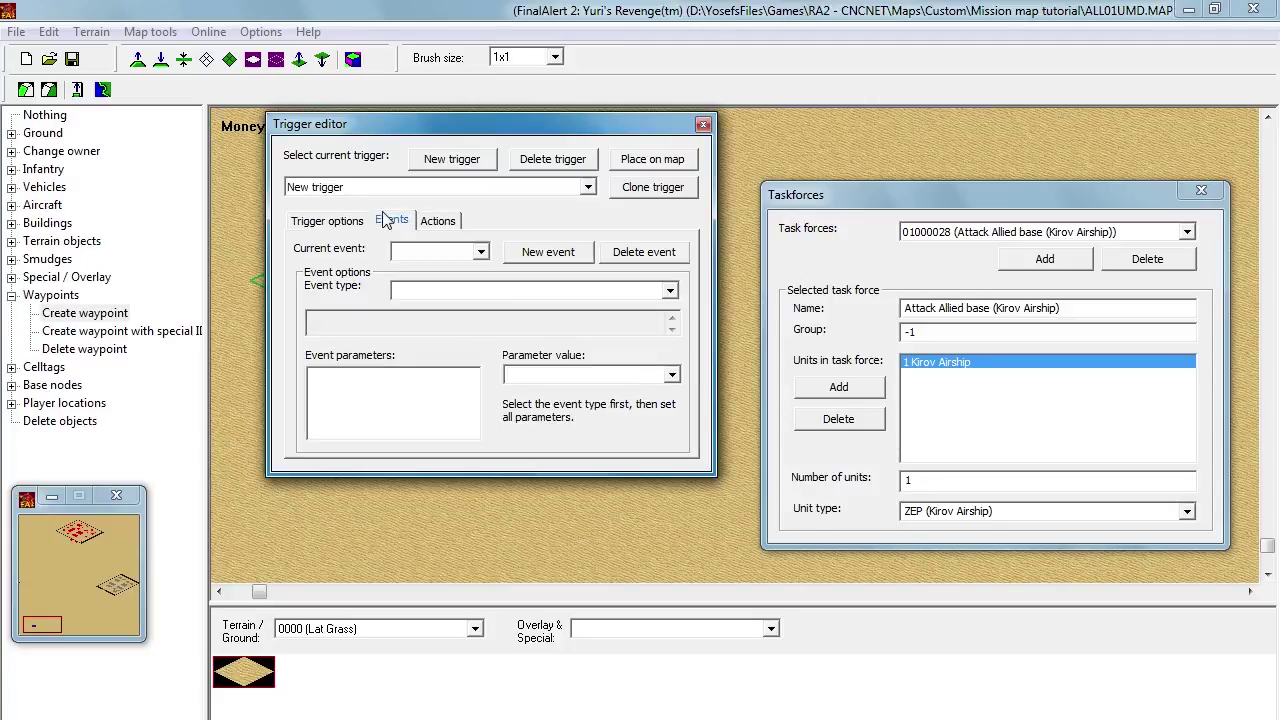
left_click(556, 254)
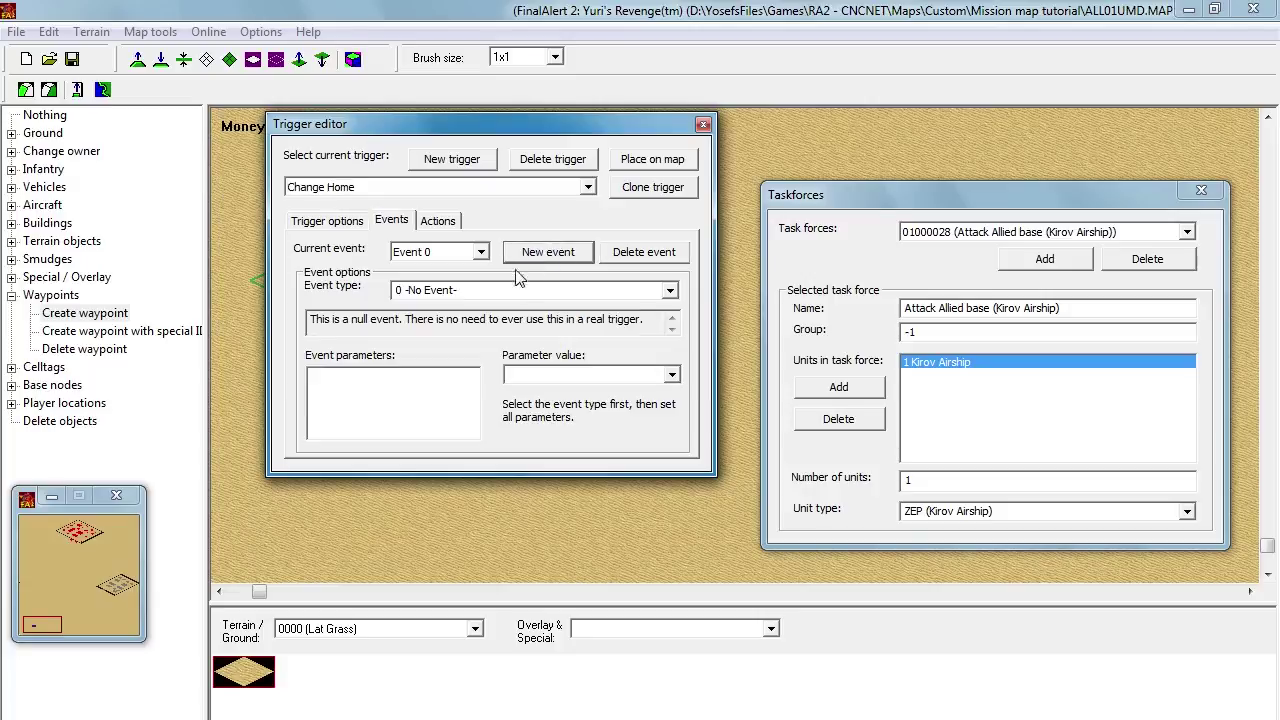
left_click(670, 292)
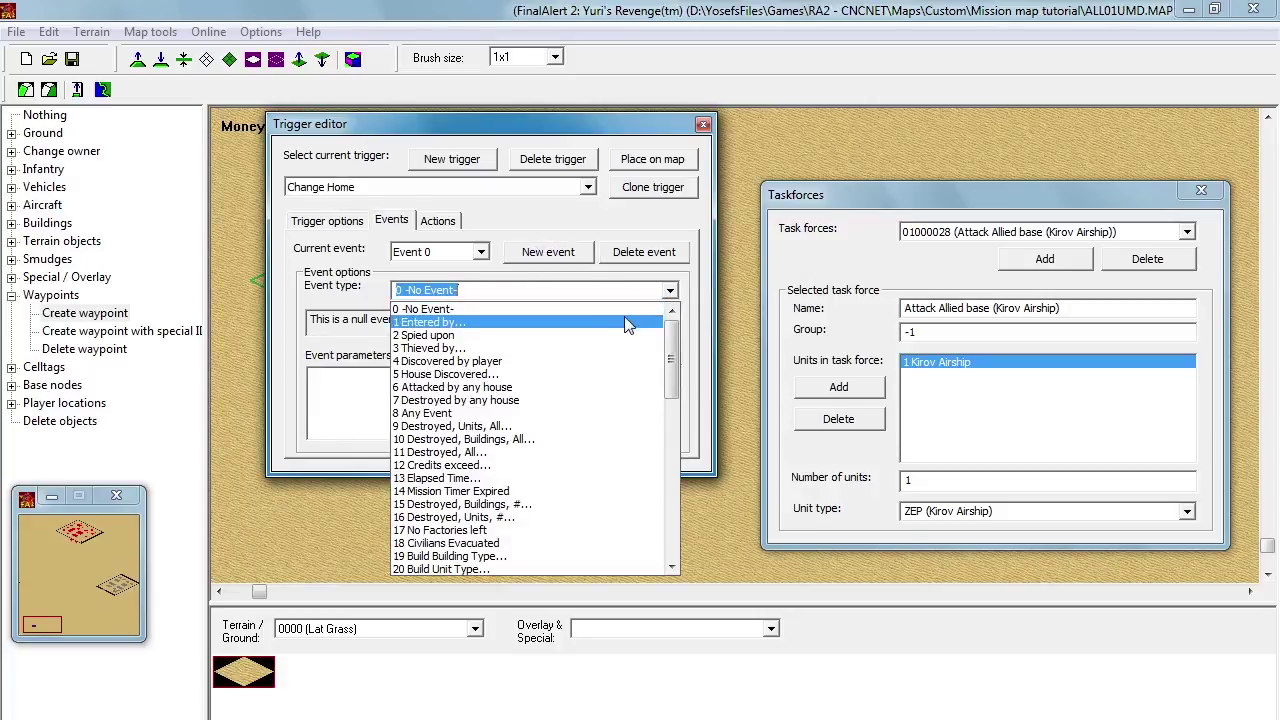
left_click(632, 322)
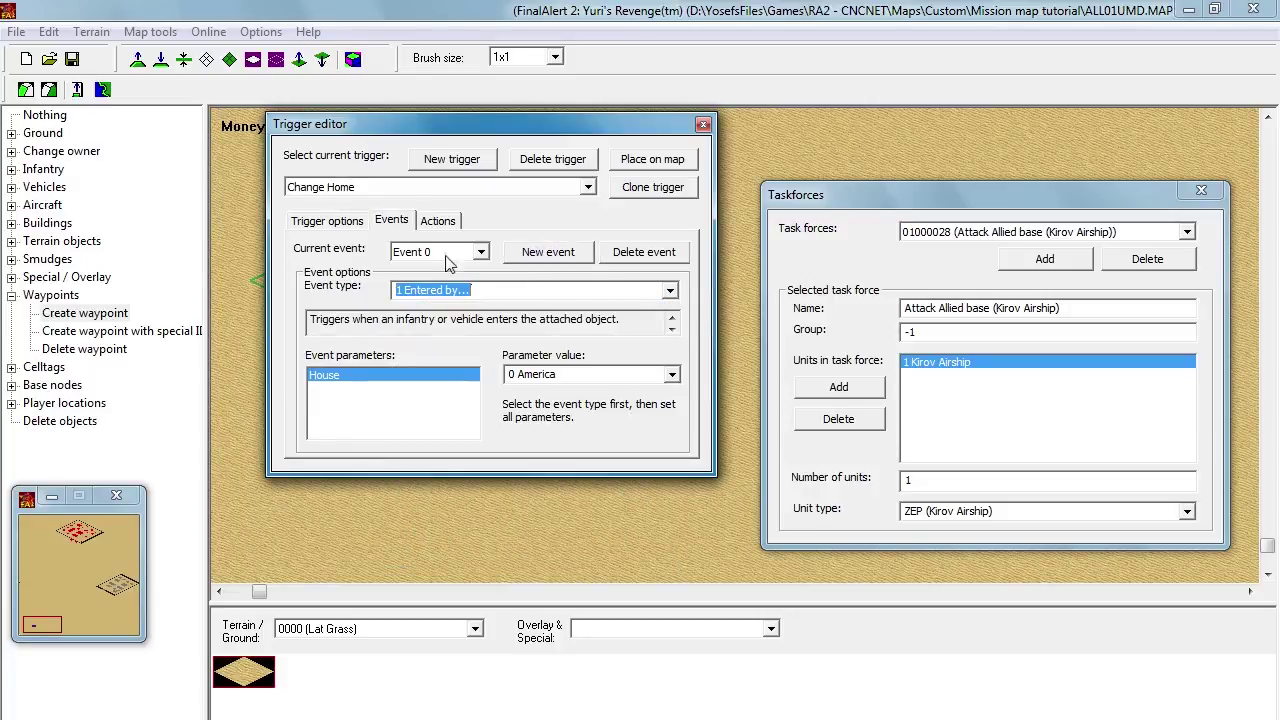
Step: Add an action of type 14 Change House with house 0 America to the Change Home trigger
left_click(437, 220)
left_click(545, 252)
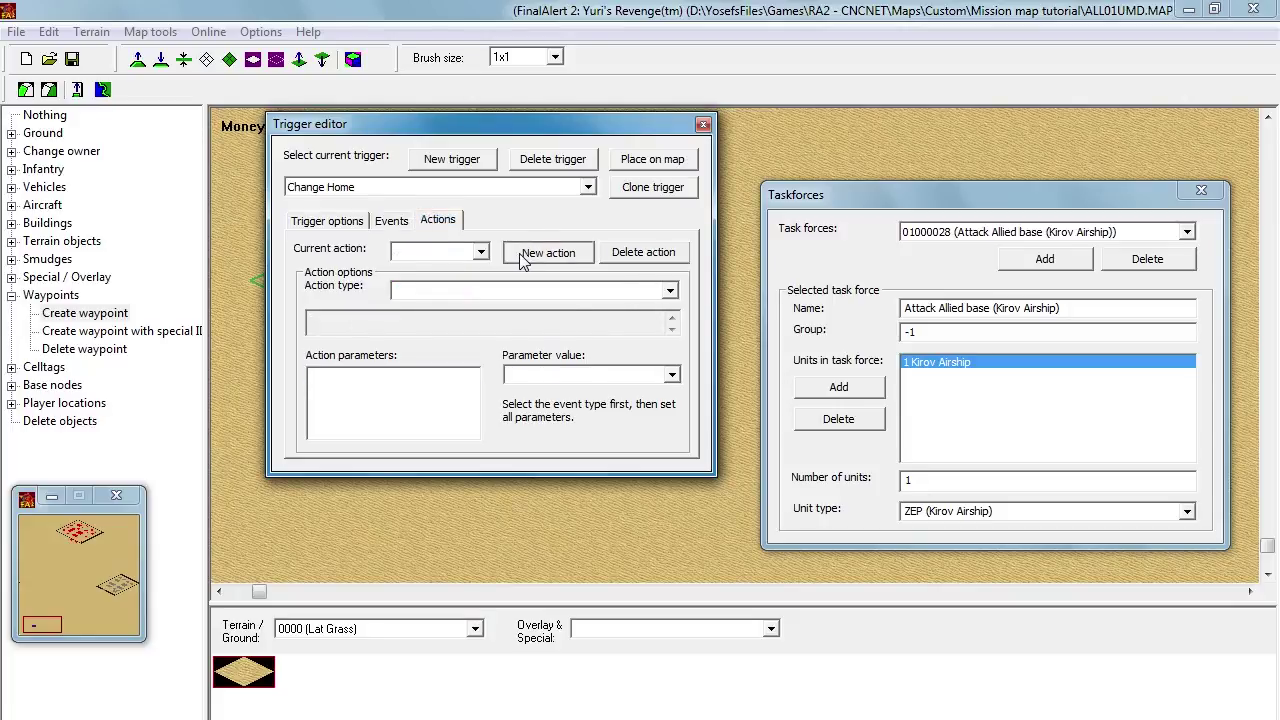
left_click(671, 290)
left_click(672, 291)
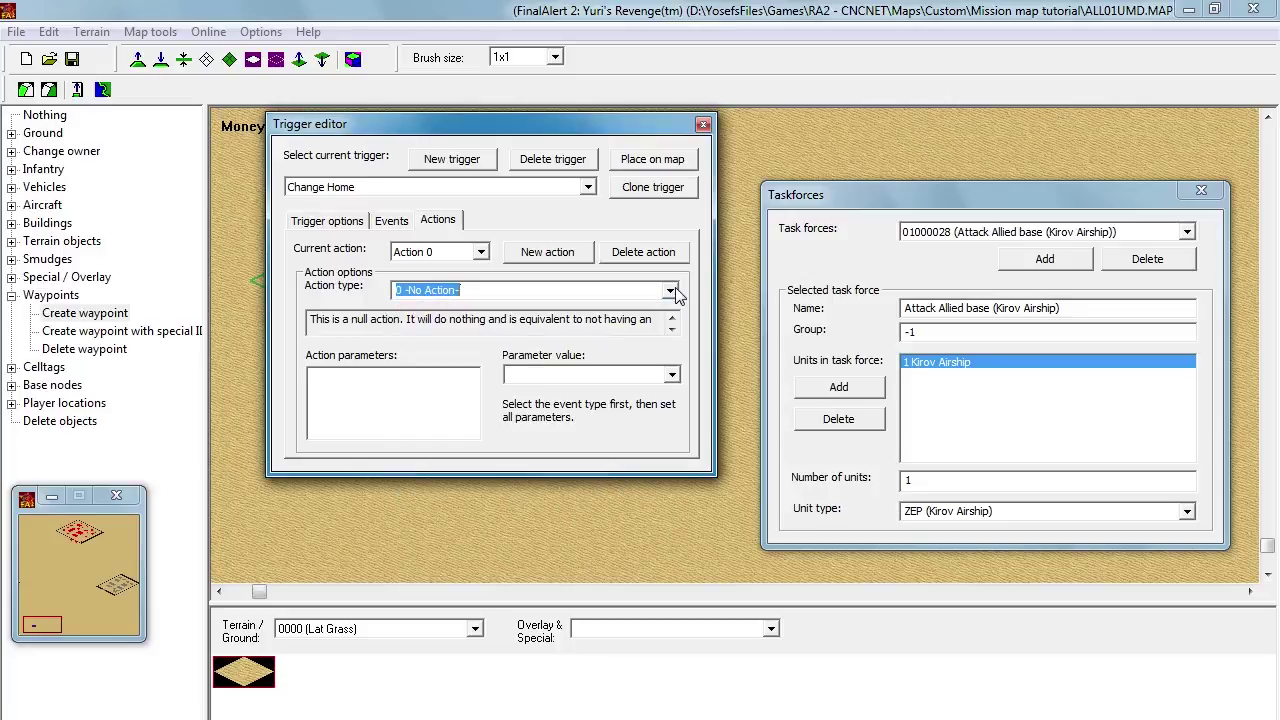
type("14")
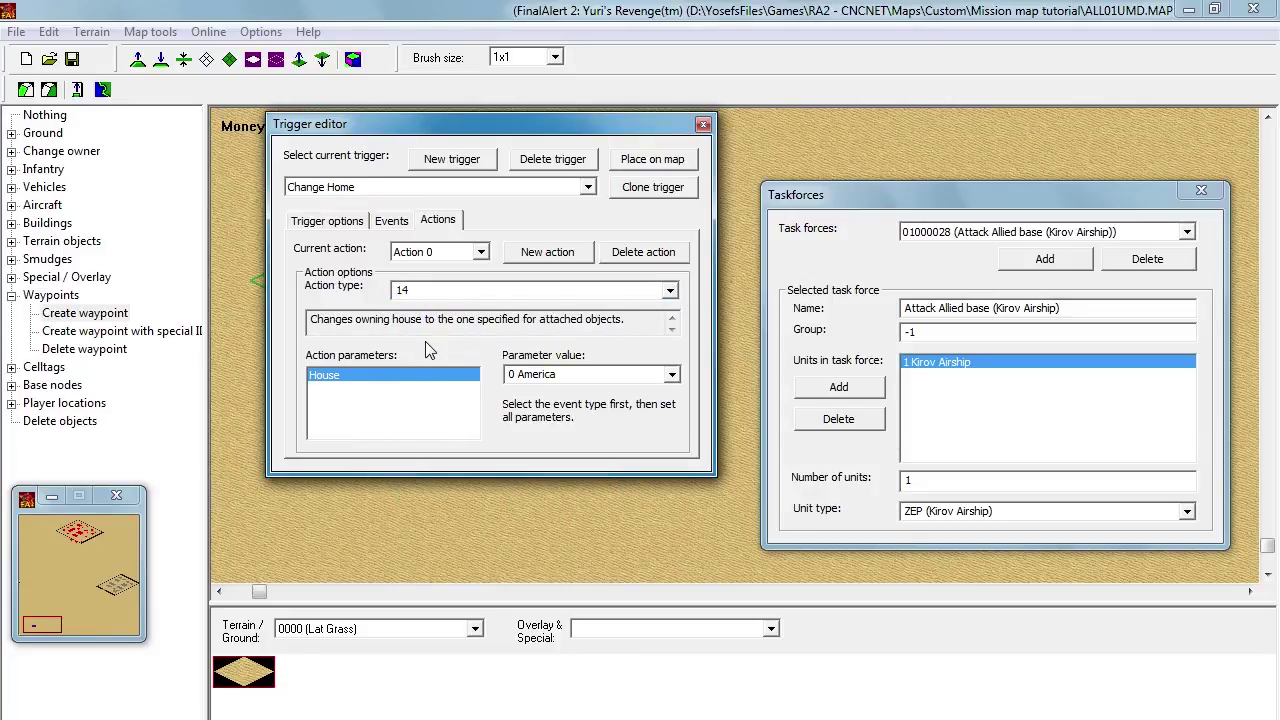
key("Down")
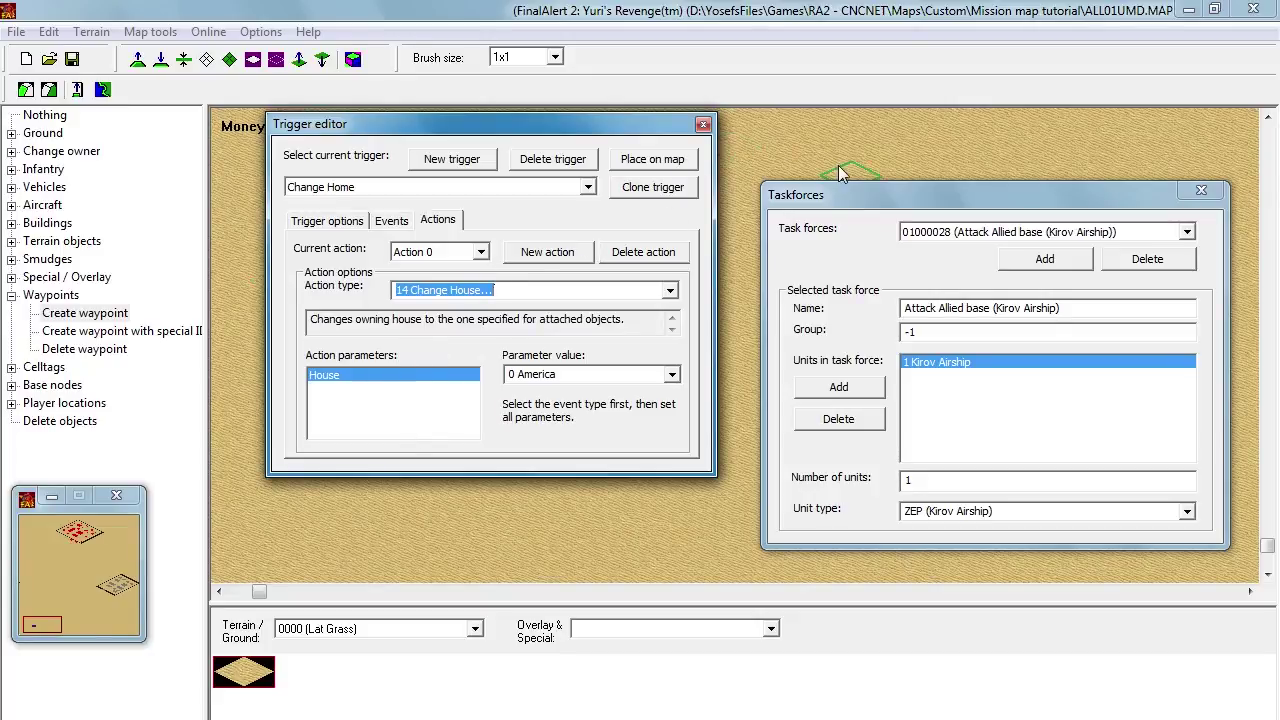
Step: Clear the editor windows aside and place the Change Home trigger on ten cells in front of the gate in the eastern base's southwest wall
left_click(104, 588)
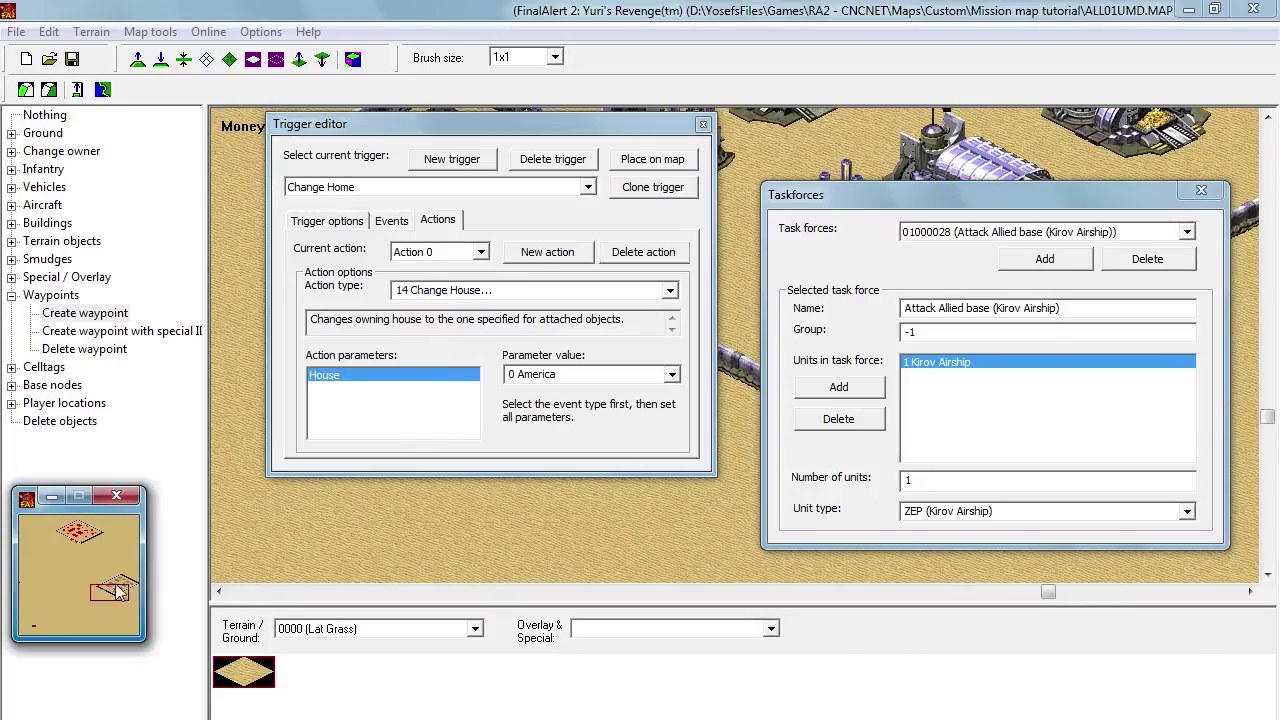
left_click_drag(1160, 198, 1095, 622)
left_click_drag(579, 118, 282, 114)
mouse_move(779, 315)
left_mouse_down()
mouse_move(743, 306)
mouse_move(760, 310)
left_mouse_up()
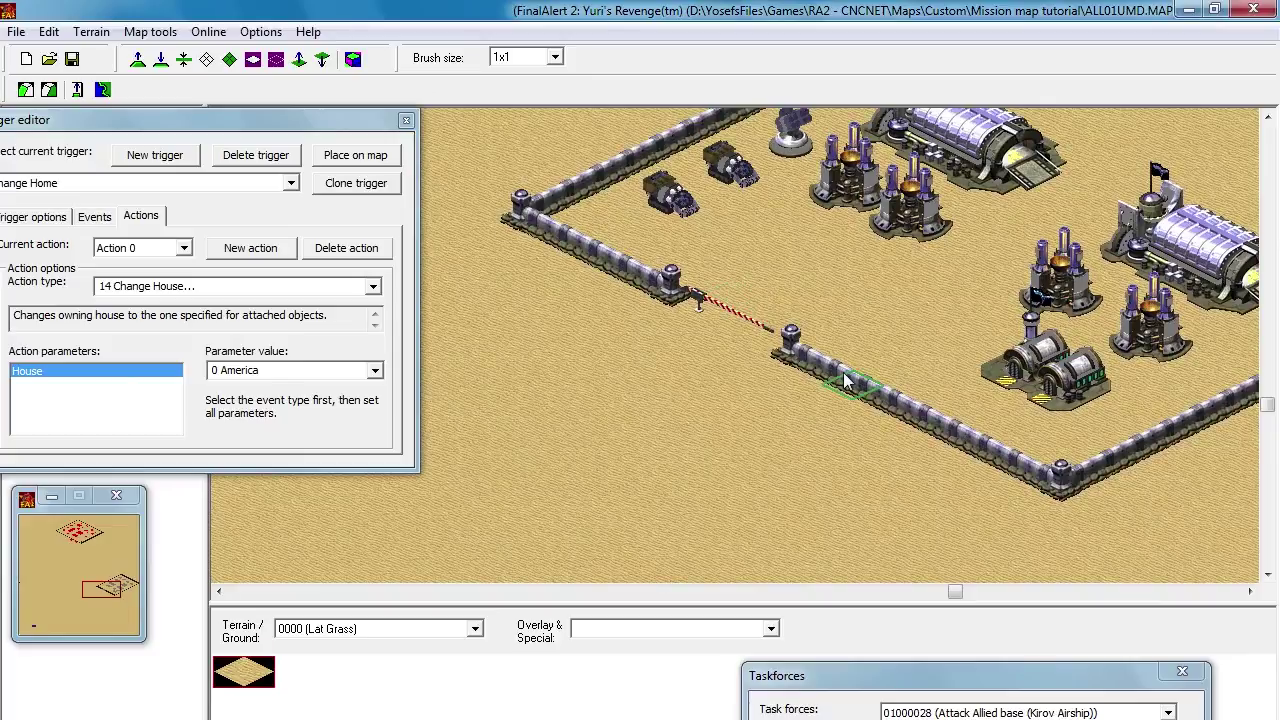
left_click(356, 155)
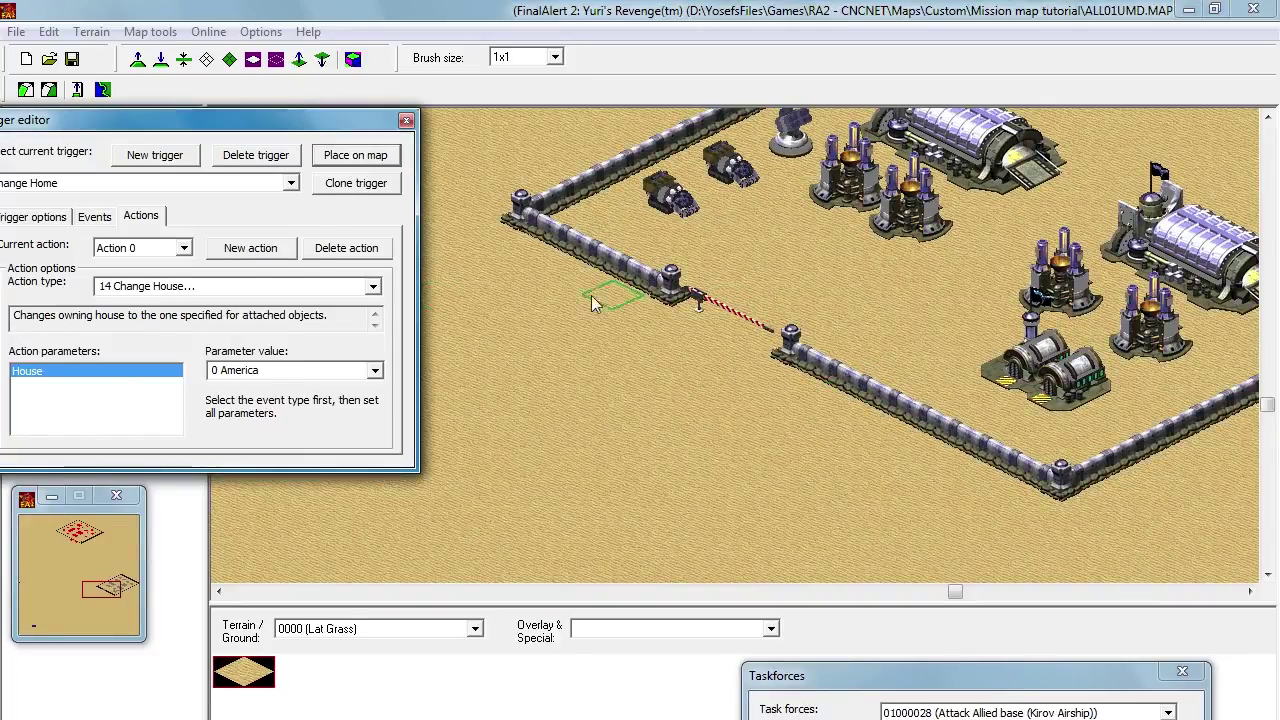
left_click(775, 379)
left_click(745, 393)
left_click(715, 379)
left_click(685, 365)
left_click(655, 379)
left_click(637, 370)
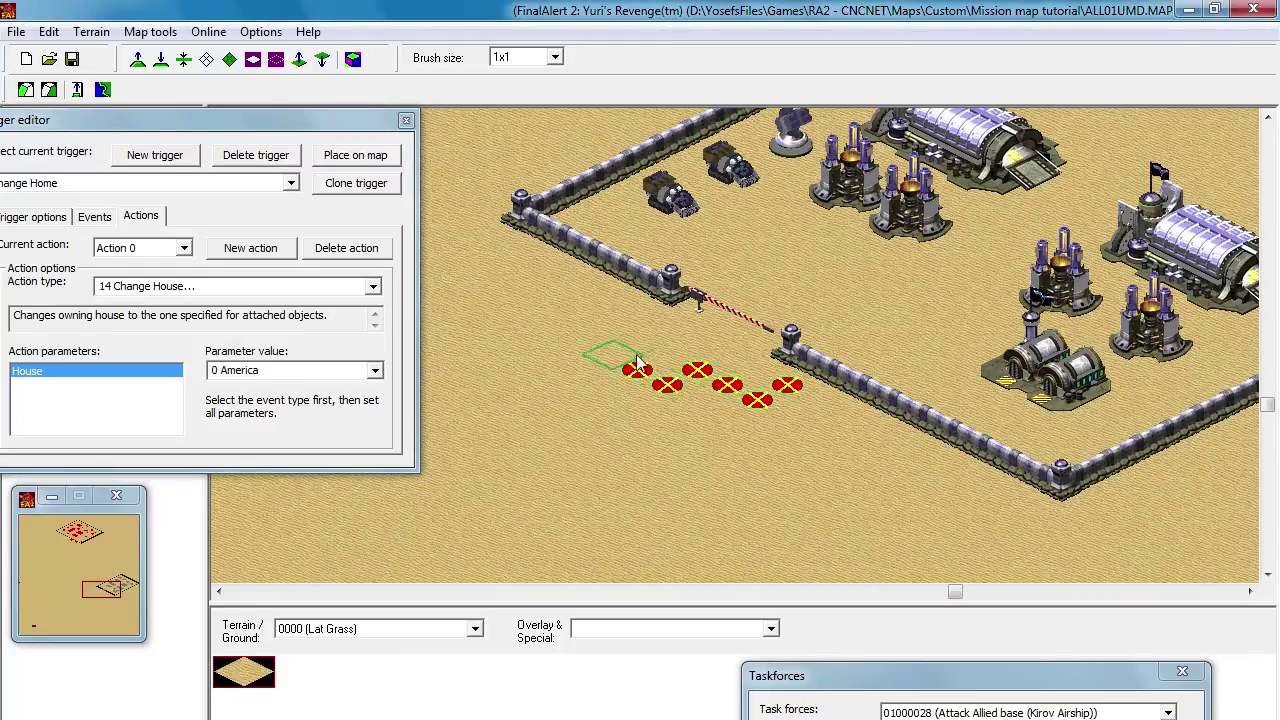
left_click(607, 354)
left_click(637, 340)
left_click(607, 324)
left_click(637, 310)
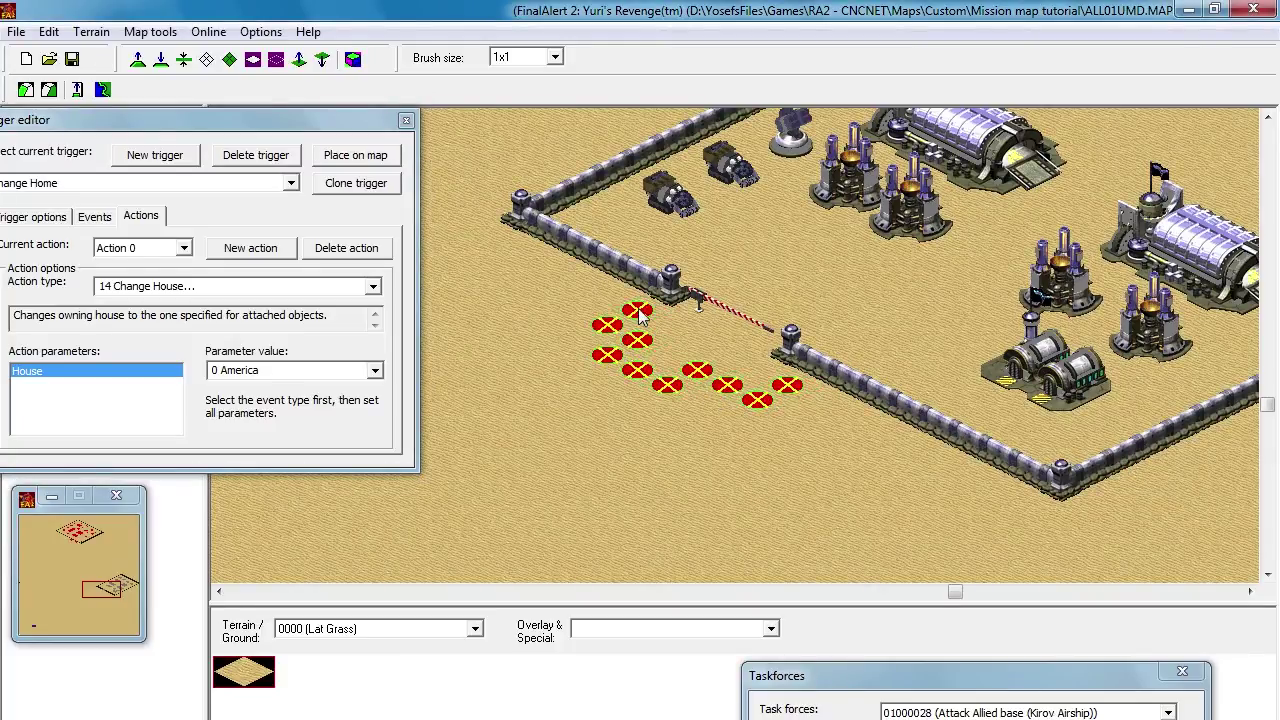
Step: Rearrange the uneven trigger cells outside the gate into a continuous U-shaped line between the walls, and bring the Trigger editor fully into view
left_click_drag(634, 348, 590, 343)
left_click_drag(703, 376, 694, 400)
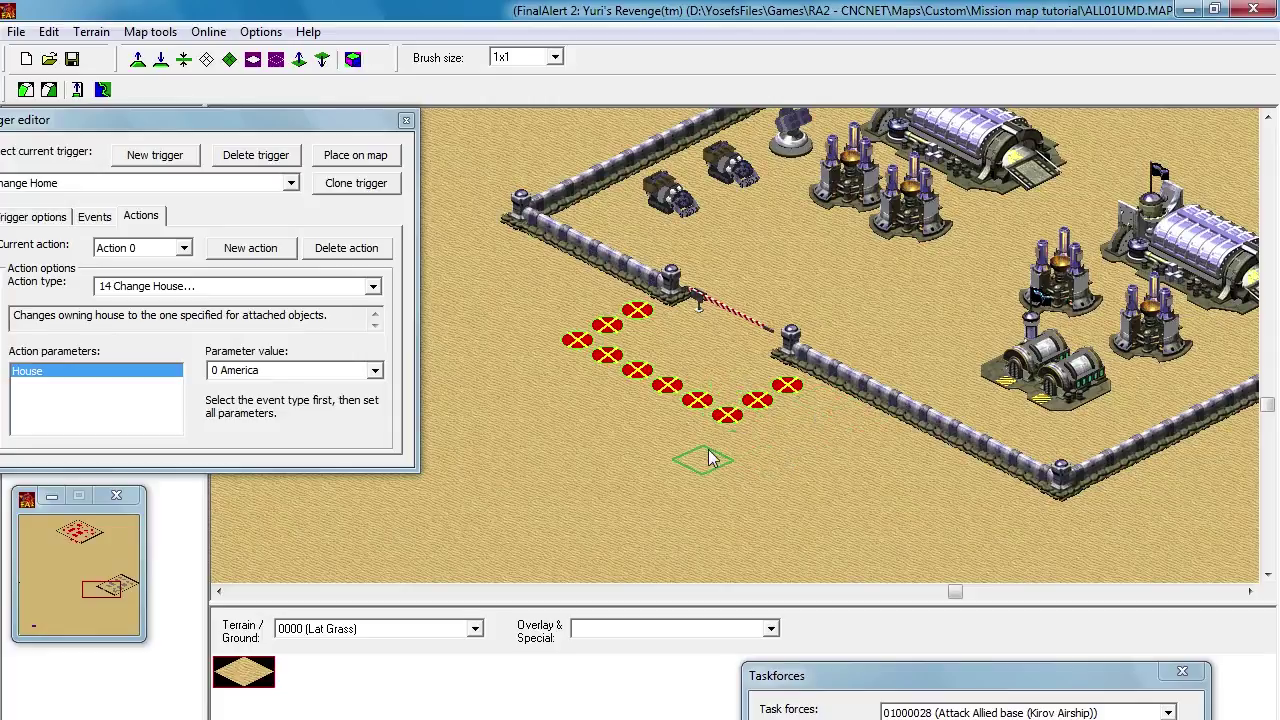
scroll(707, 428, "up", 3)
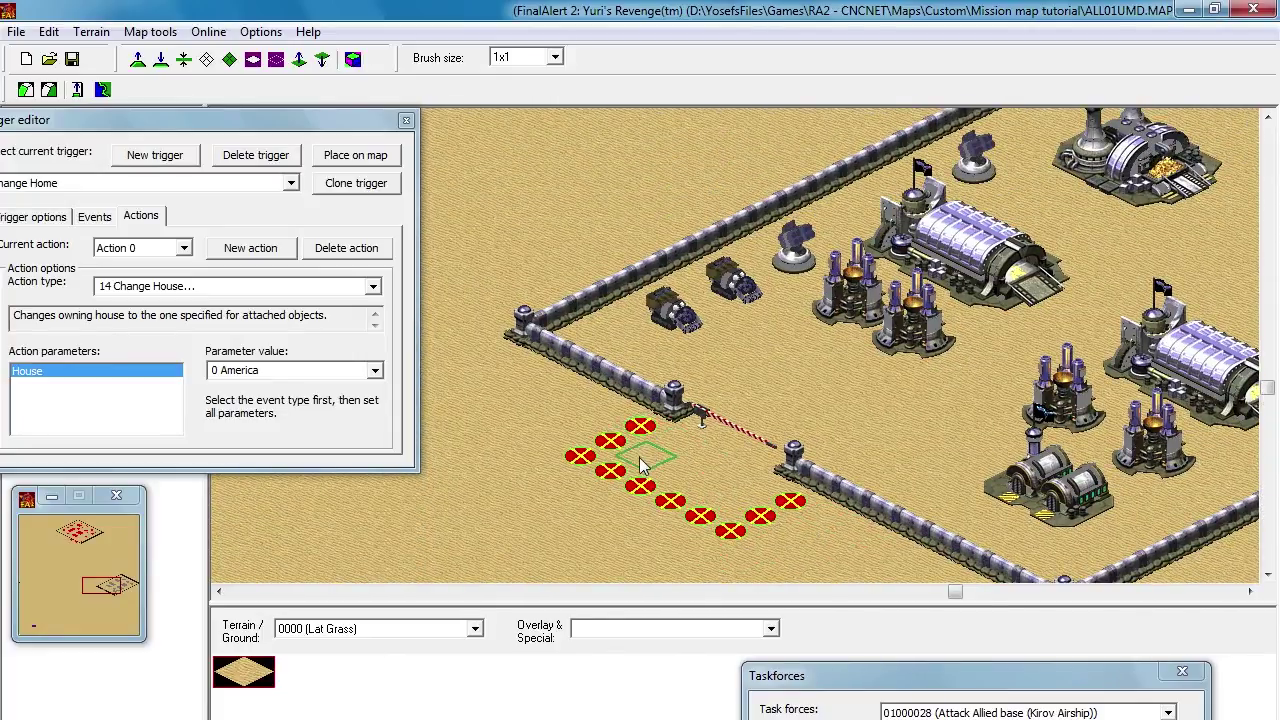
left_click_drag(195, 120, 271, 97)
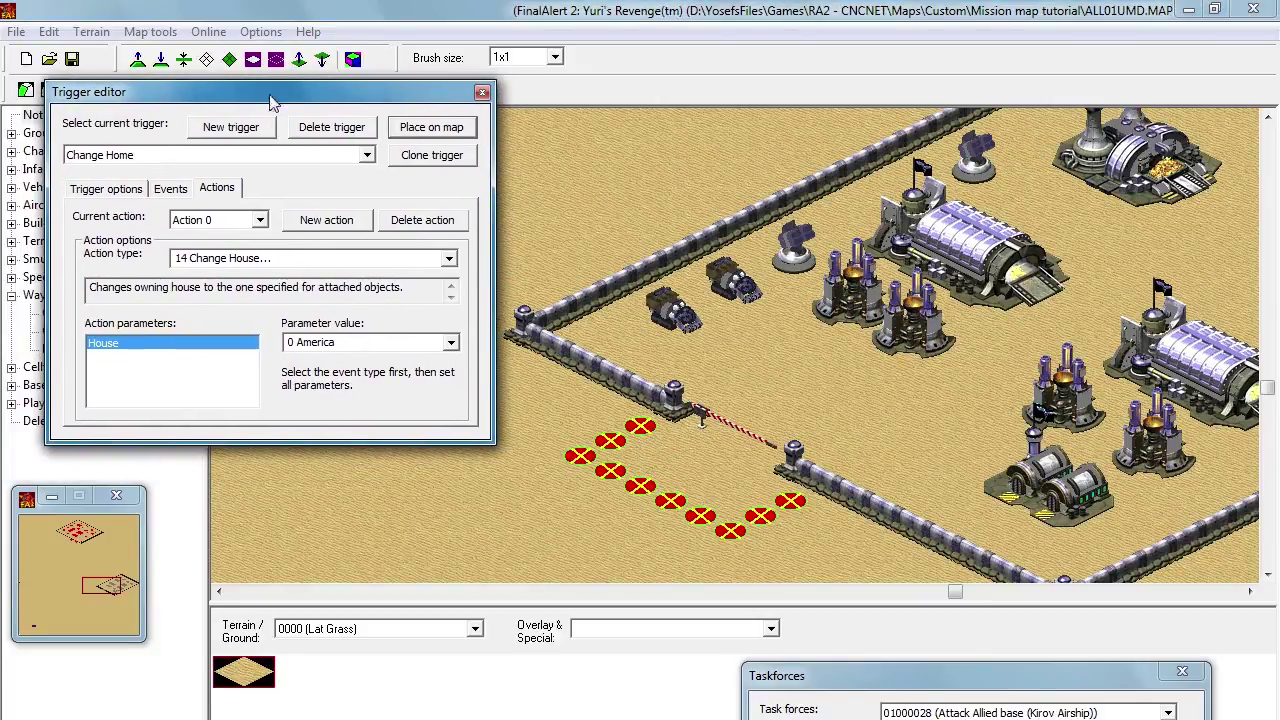
Step: Attach the tag 01000034 Change Home 1 to the gate in the base's southwest wall and copy the tag for reuse
double_click(703, 443)
left_click(804, 601)
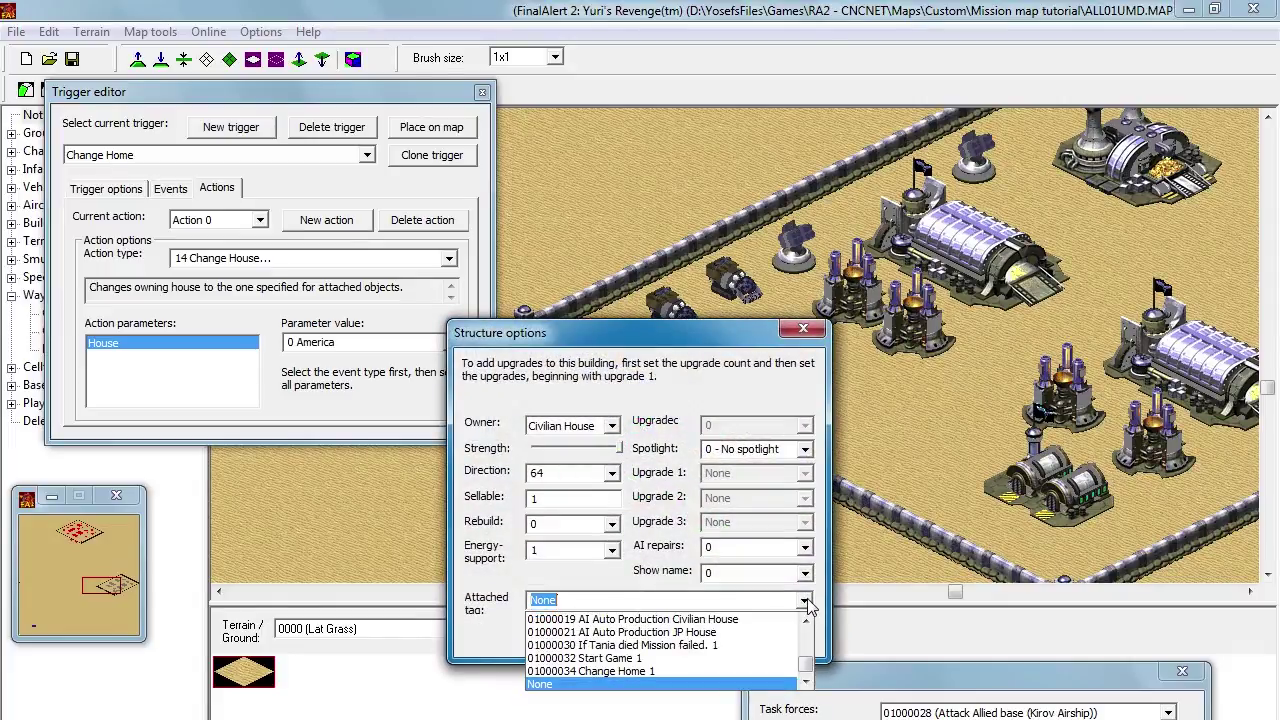
left_click(680, 673)
key("ctrl+c")
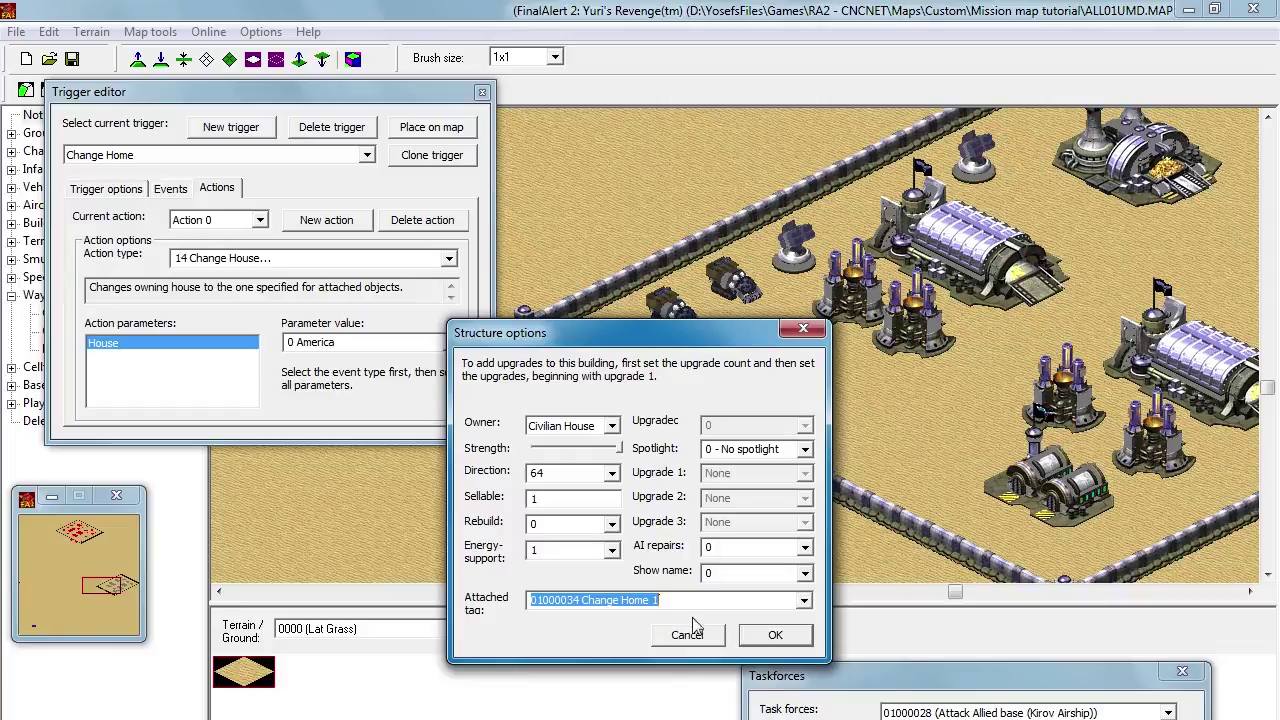
left_click(766, 636)
Step: Attach the copied Change Home 1 tag to the two cannon structures inside the base's west corner
double_click(676, 315)
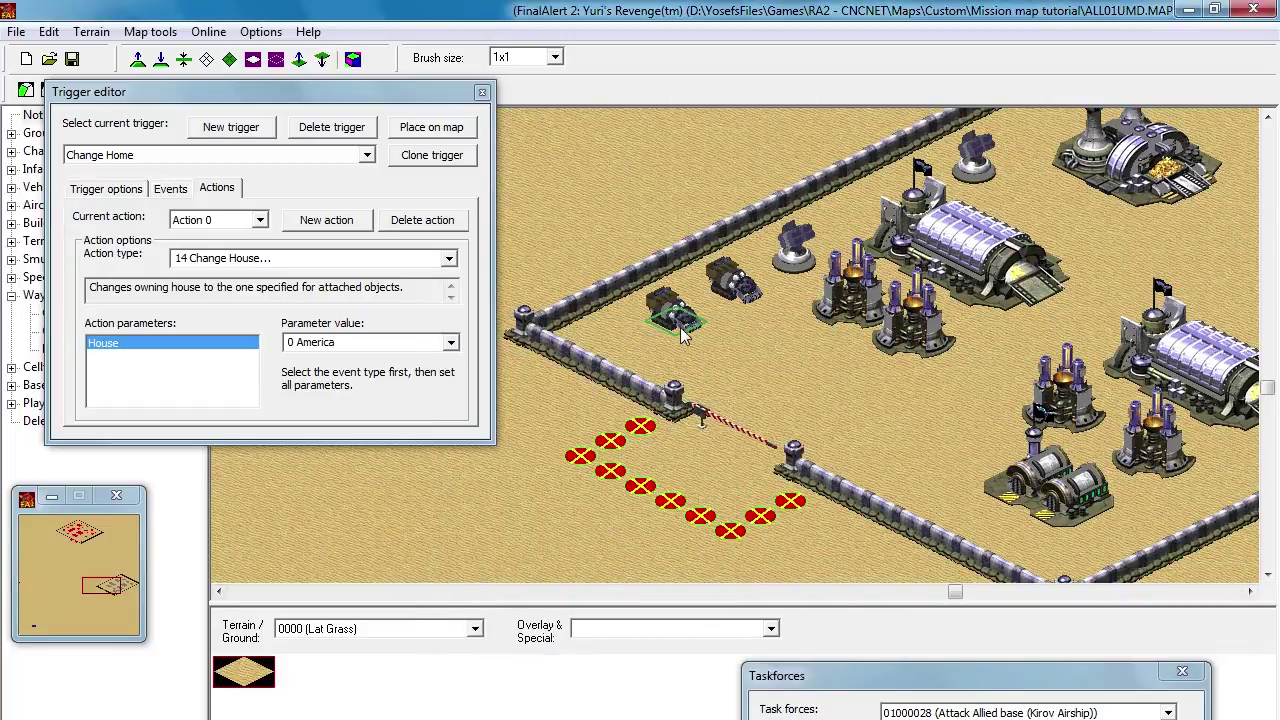
left_click(641, 566)
key("ctrl+v")
left_click(787, 604)
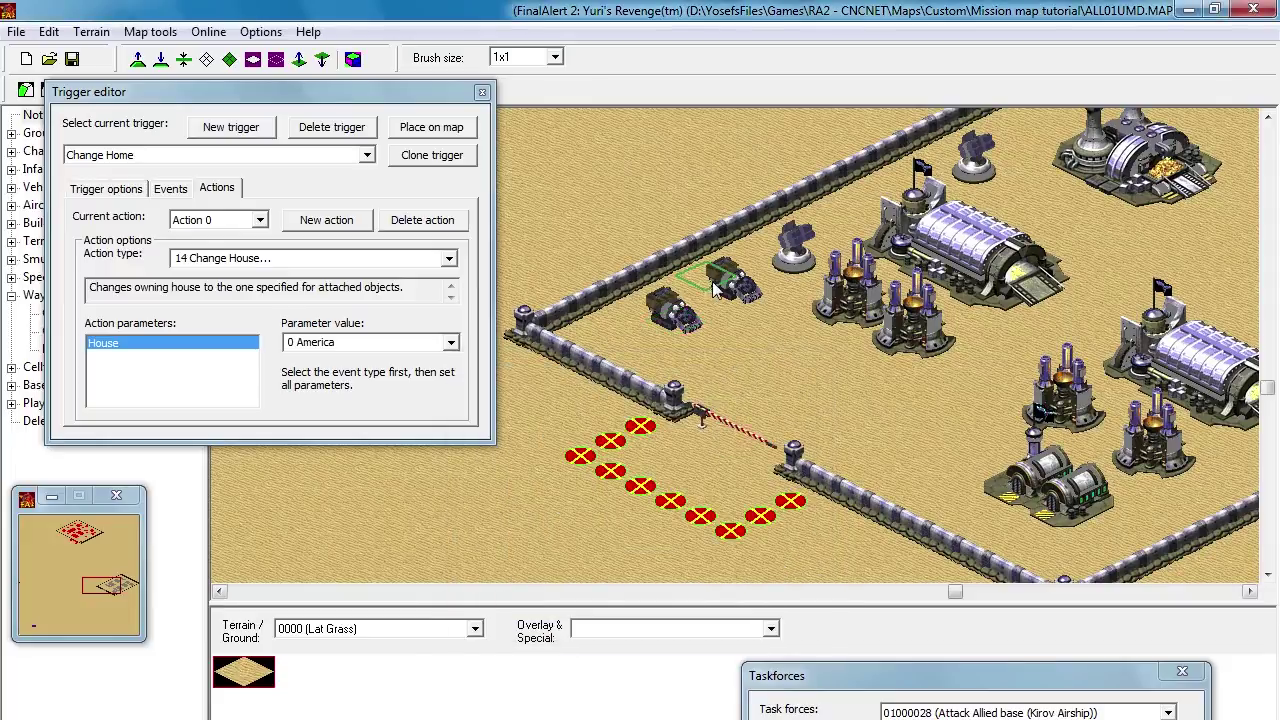
double_click(727, 291)
left_click(640, 566)
key("ctrl+v")
left_click(757, 597)
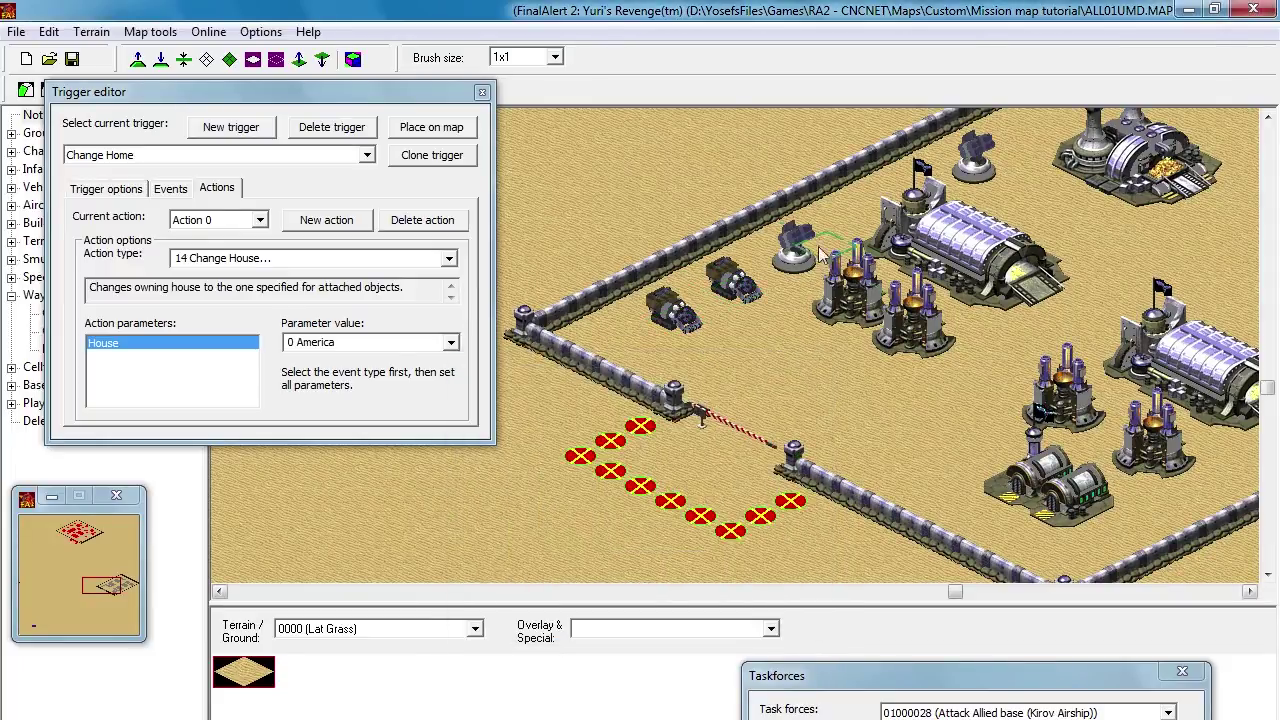
Step: Attach the tag 01000034 Change Home 1 to the three missile defence structures along the base's northwest wall
double_click(797, 275)
left_click(648, 598)
key("ctrl+v")
left_click(775, 635)
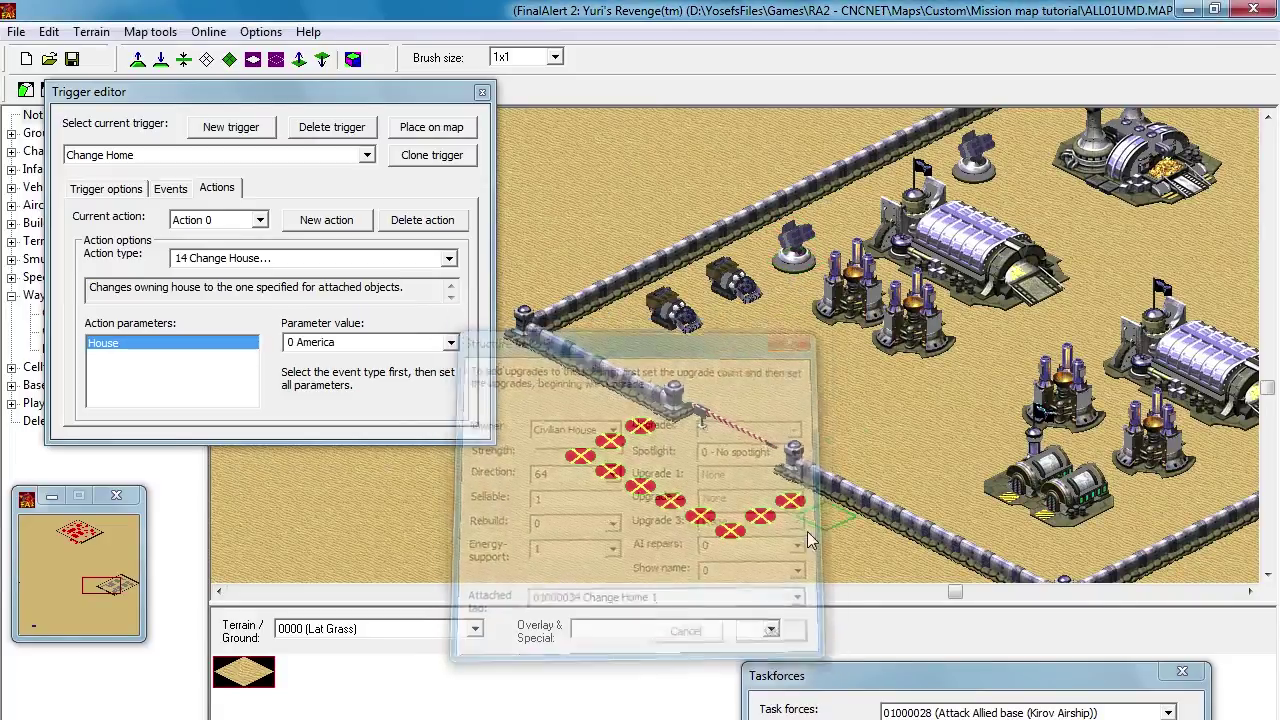
double_click(966, 185)
left_click(698, 600)
key("ctrl+v")
left_click(775, 635)
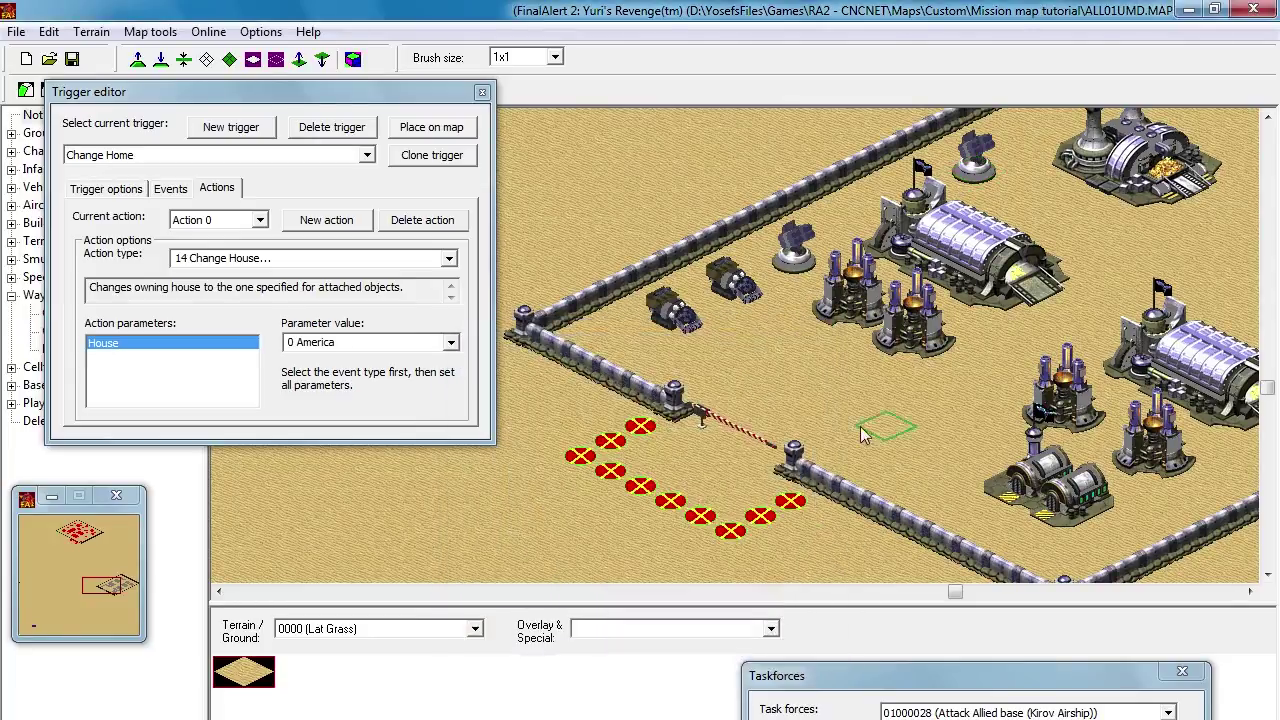
double_click(985, 200)
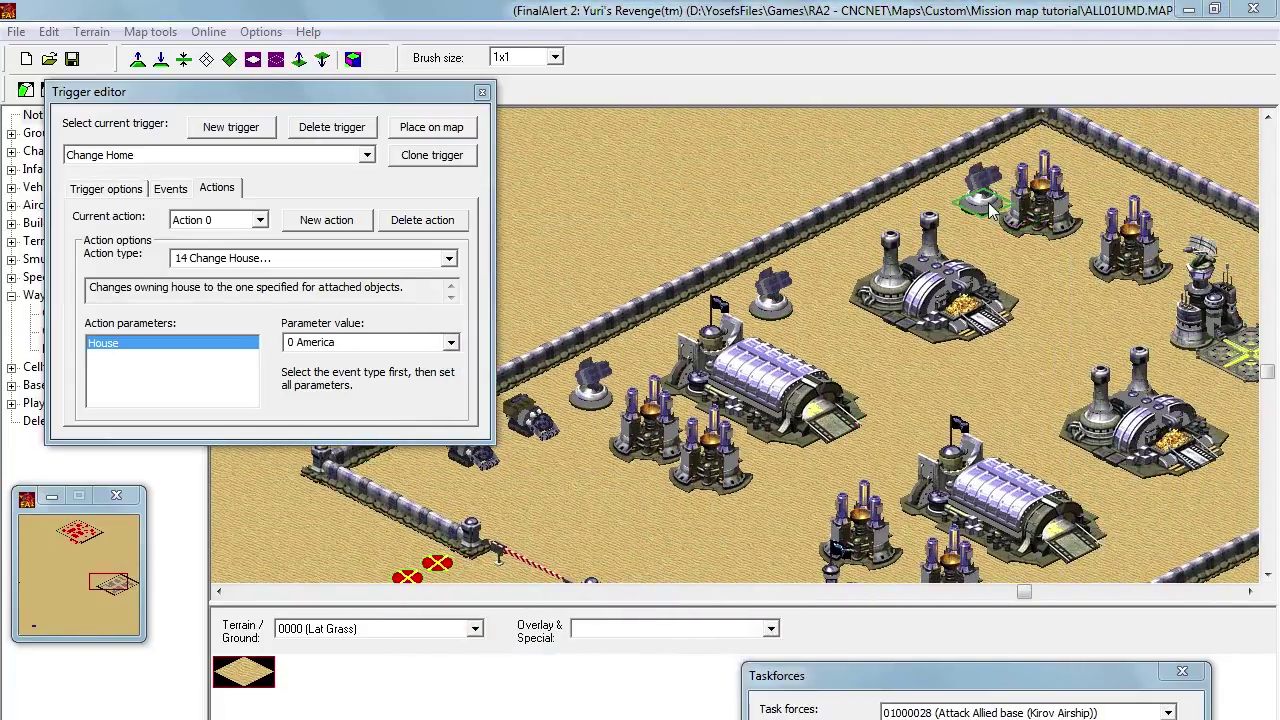
left_click(663, 600)
key("ctrl+v")
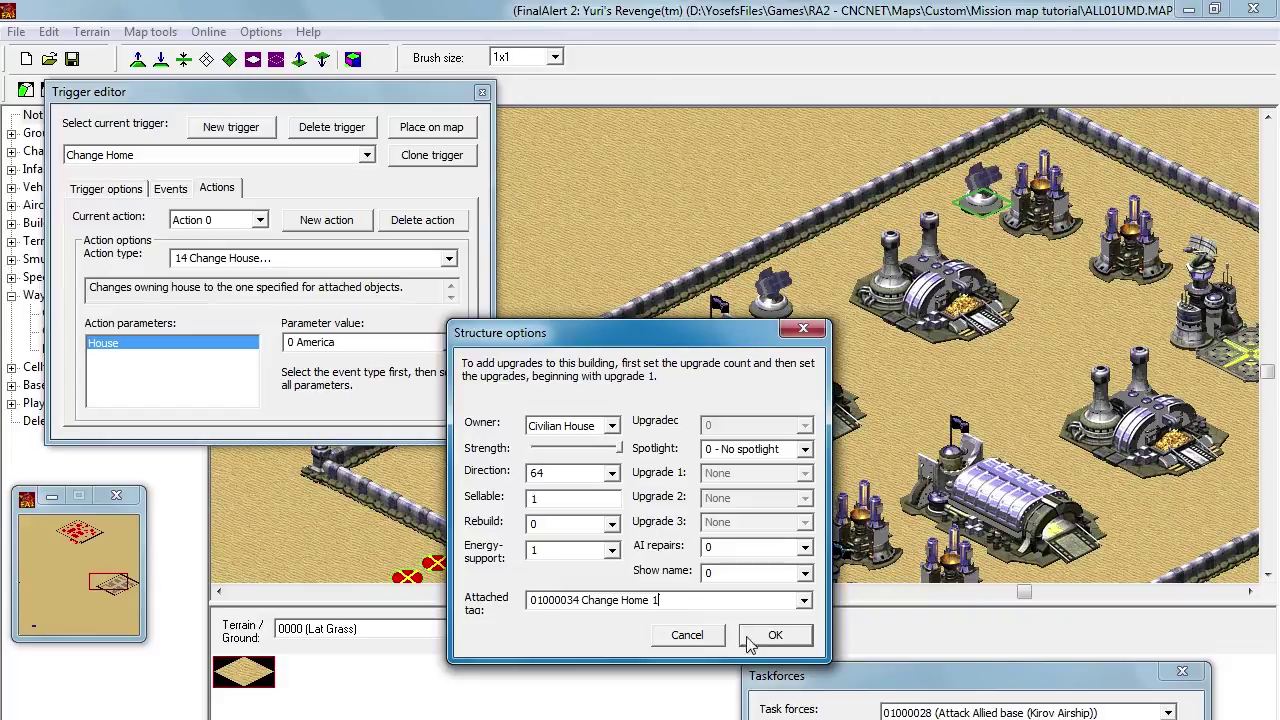
left_click(775, 635)
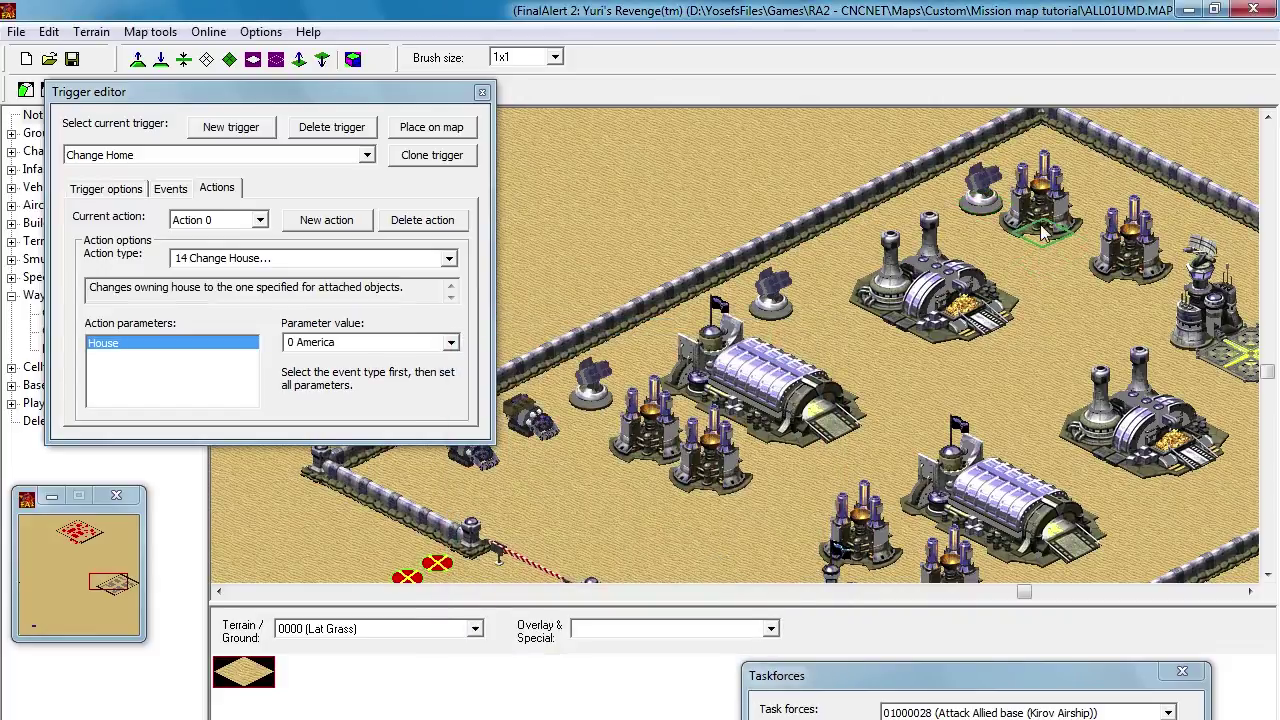
Step: Attach the Change Home 1 tag to the power plant in the base's north corner and keep the building in its original position
double_click(1043, 233)
left_click(691, 600)
key("ctrl+v")
left_click(775, 635)
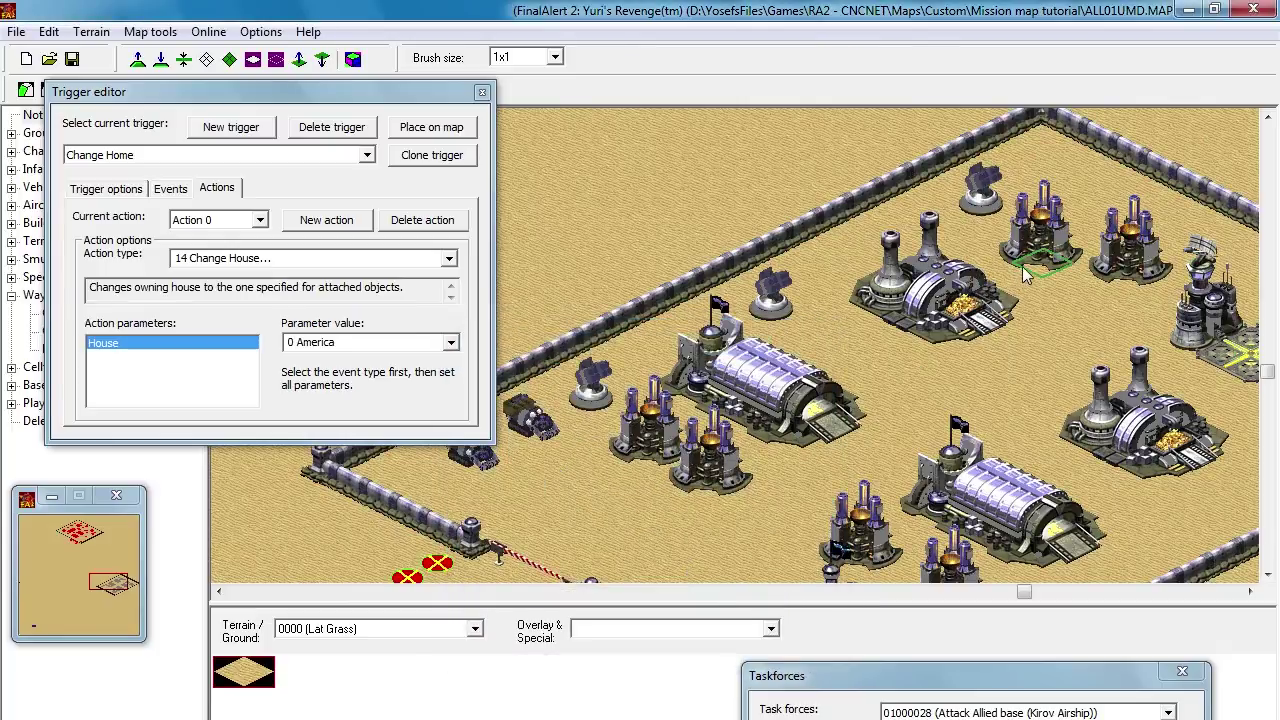
left_click_drag(1040, 192, 1040, 196)
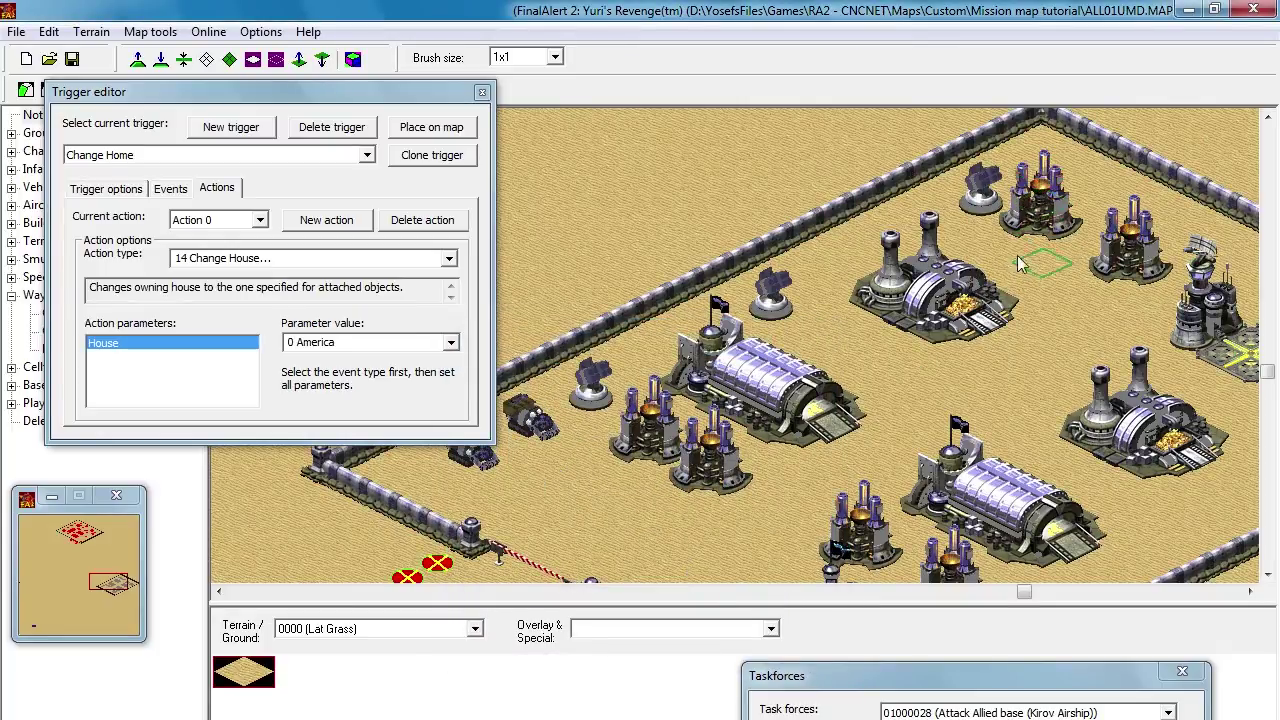
Step: Attach the Change Home 1 tag to the northern ore refinery and to the war factory southwest of it
double_click(657, 493)
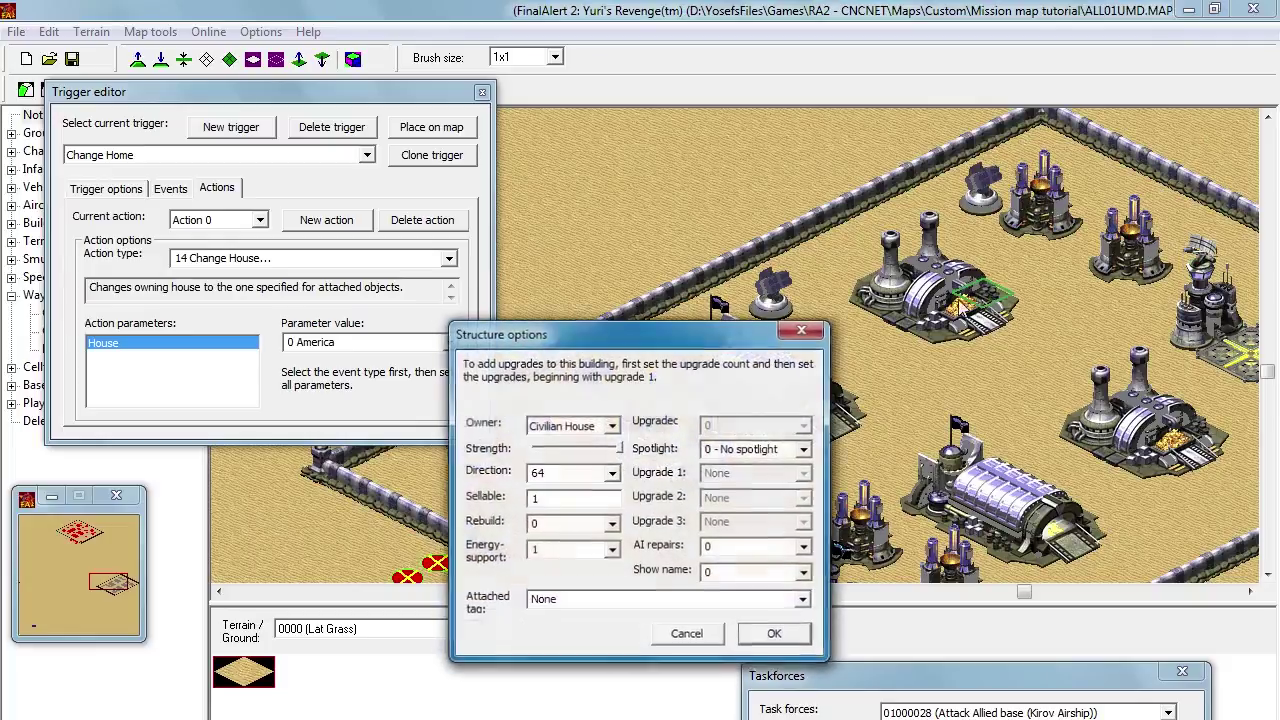
left_click(632, 600)
key("Down")
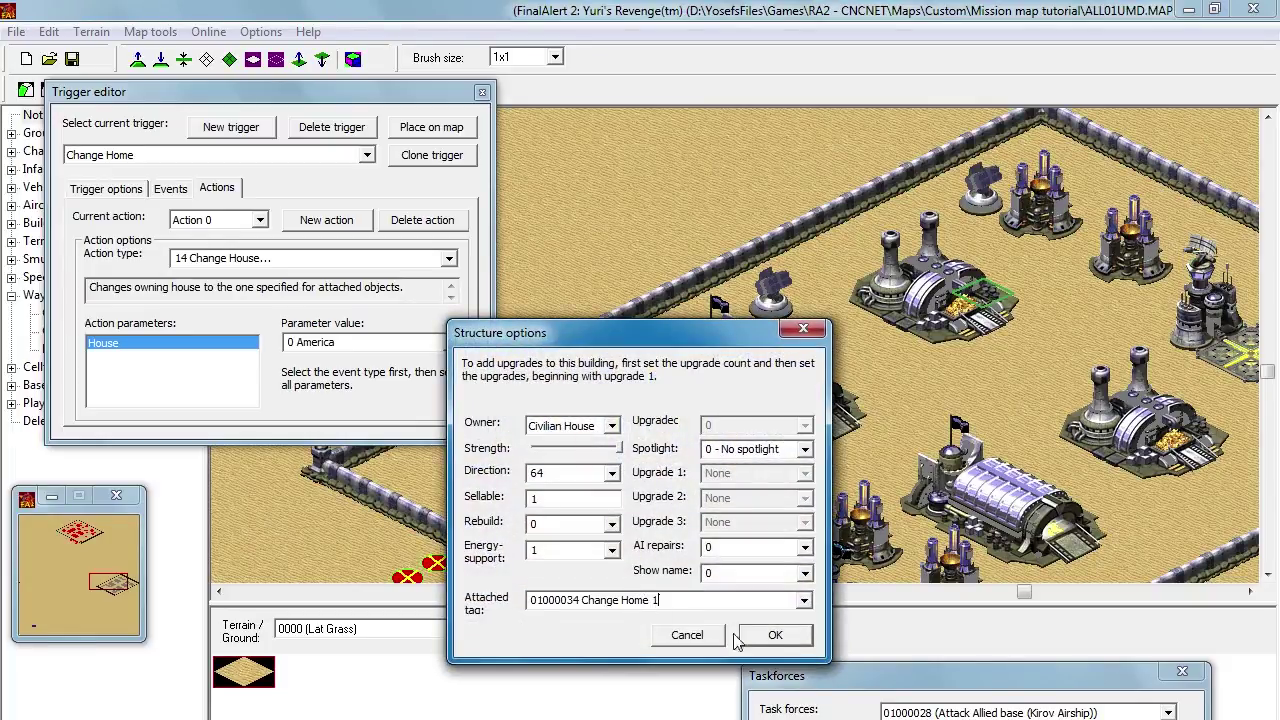
left_click(772, 638)
double_click(757, 386)
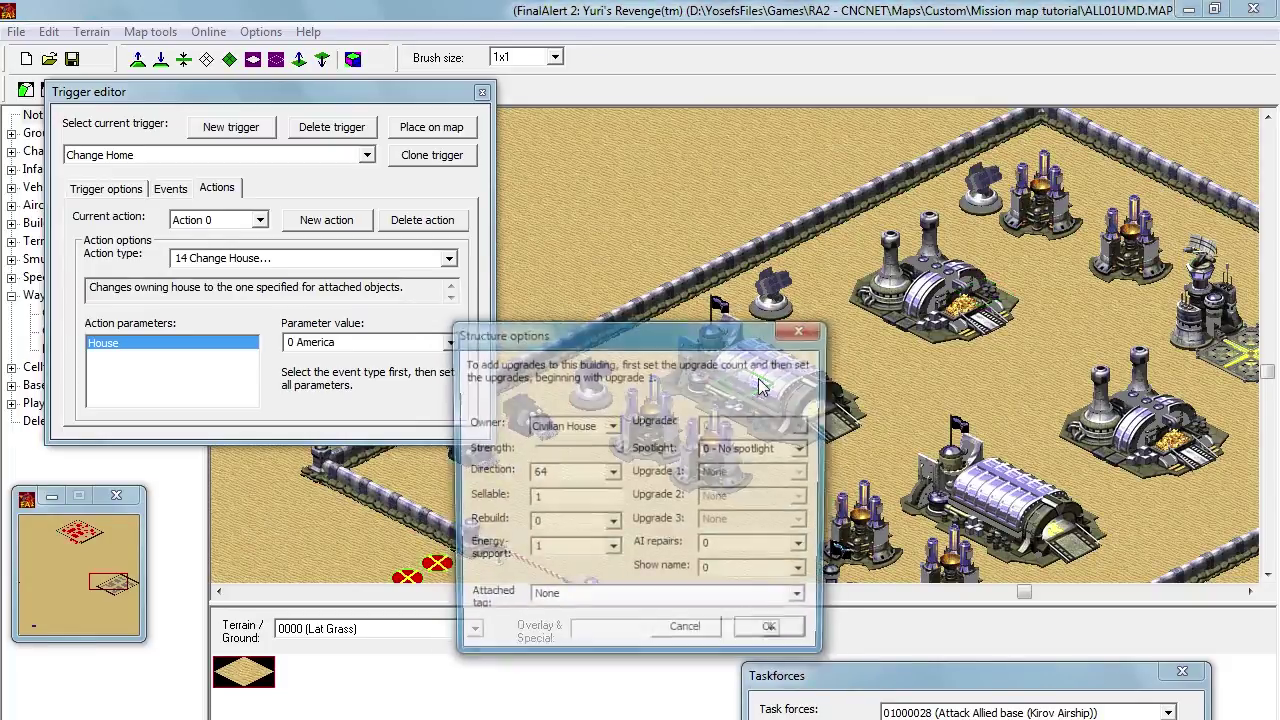
left_click(614, 602)
key("Down")
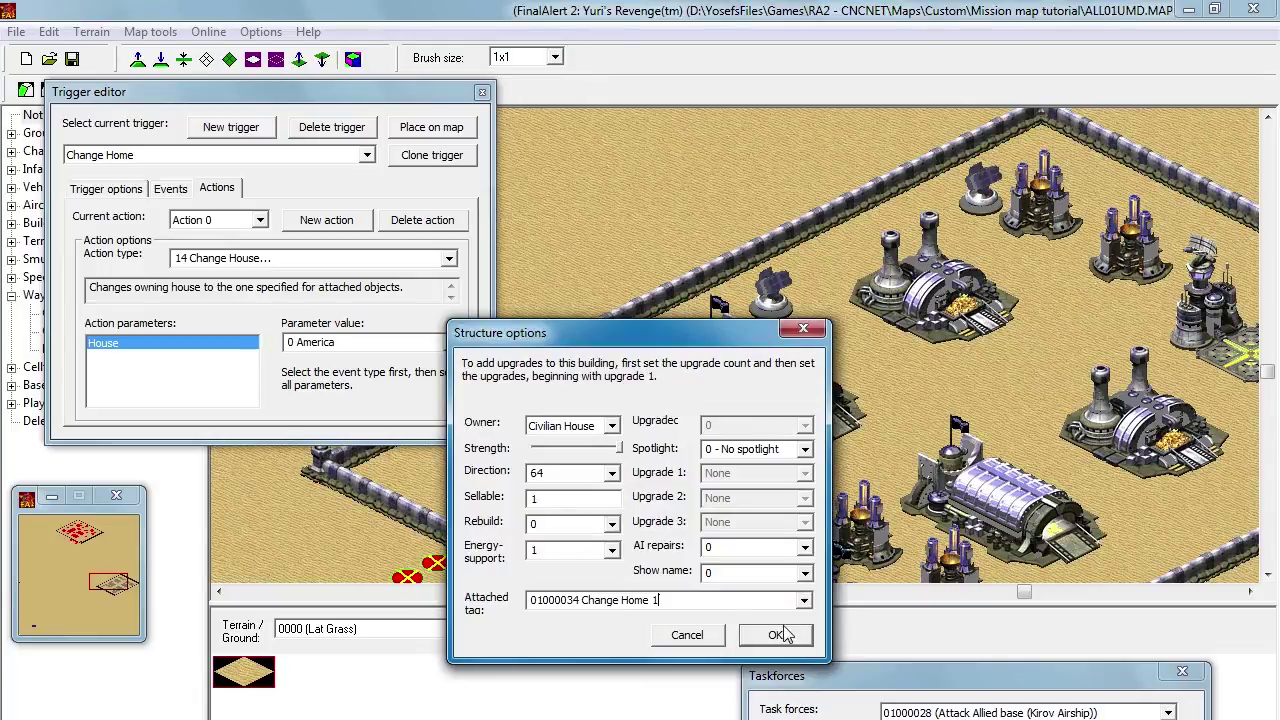
left_click(775, 635)
Step: Attach the Change Home 1 tag to both power plants just southwest of the northern war factory
double_click(688, 470)
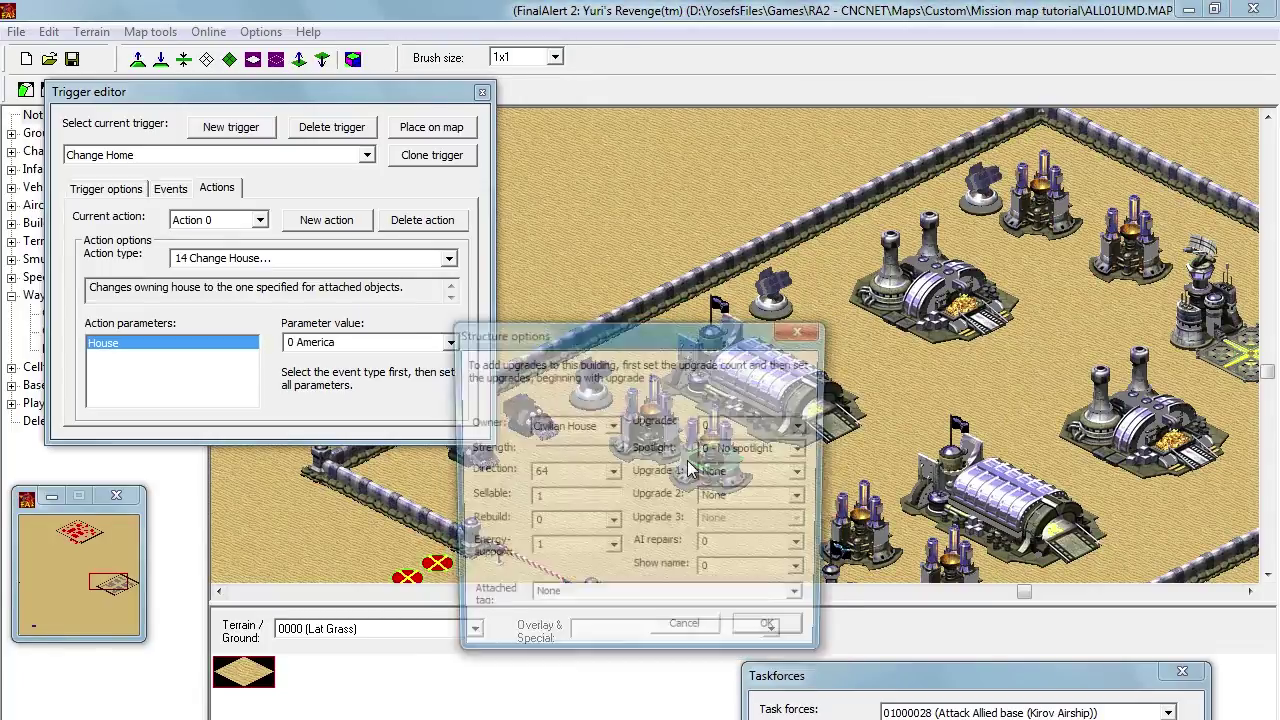
left_click(607, 600)
key("Down")
key("Down")
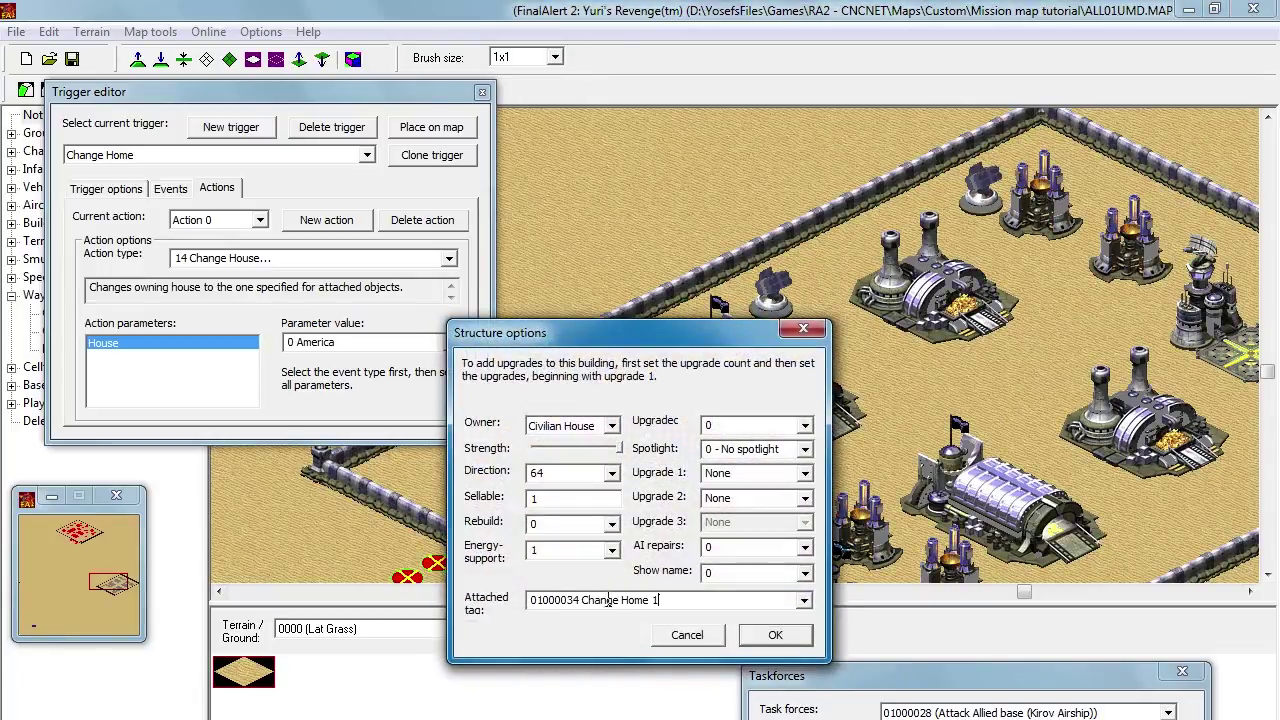
left_click(775, 635)
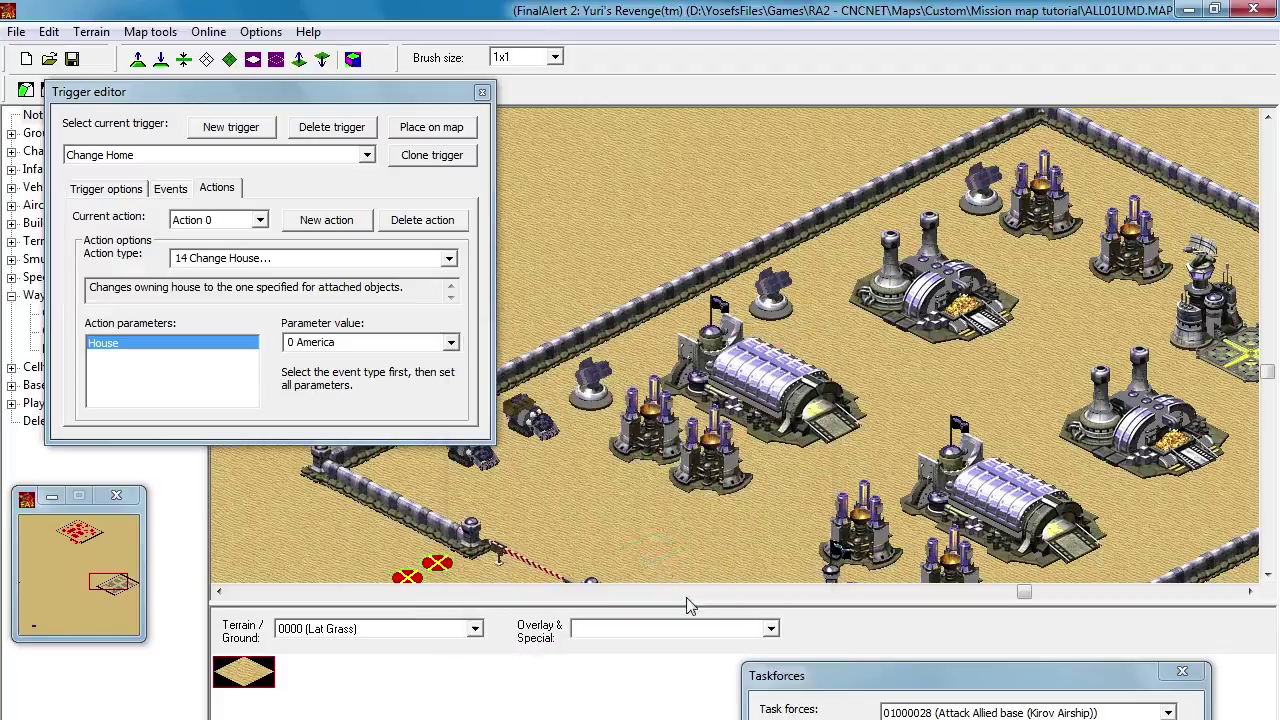
double_click(648, 437)
left_click(600, 600)
key("Down")
key("Down")
left_click(794, 625)
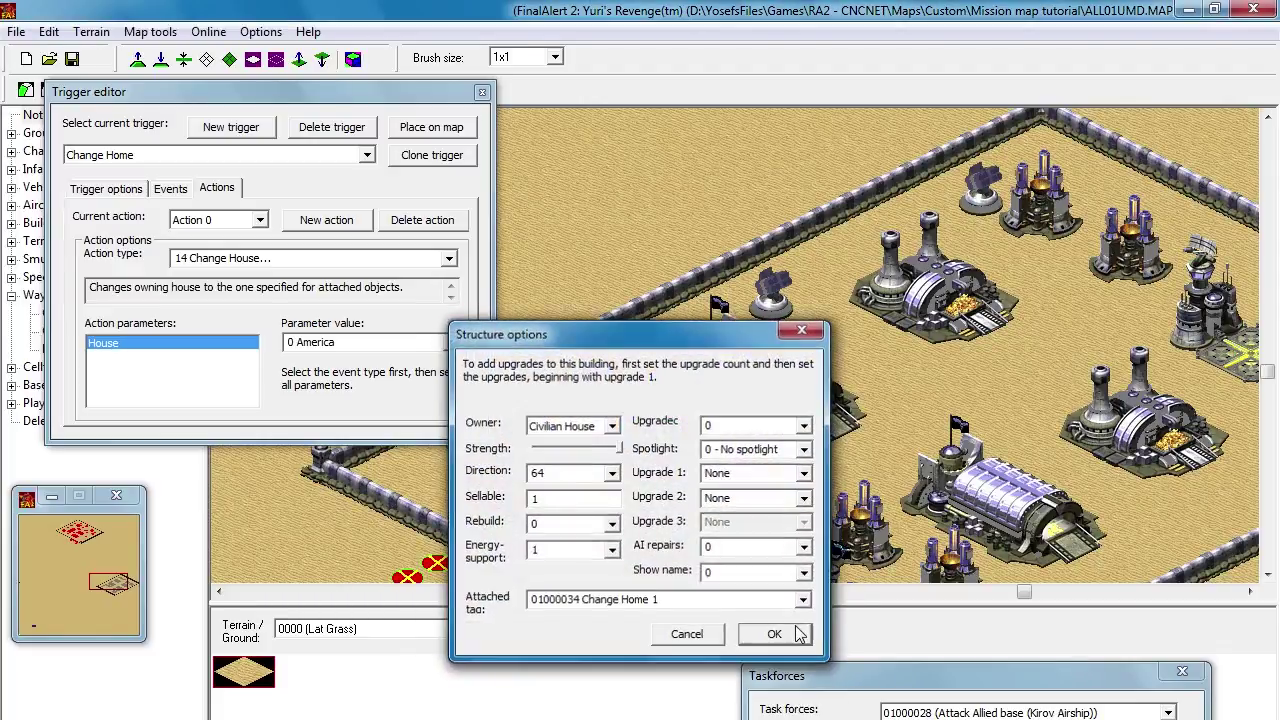
left_click_drag(716, 422, 765, 458)
double_click(714, 218)
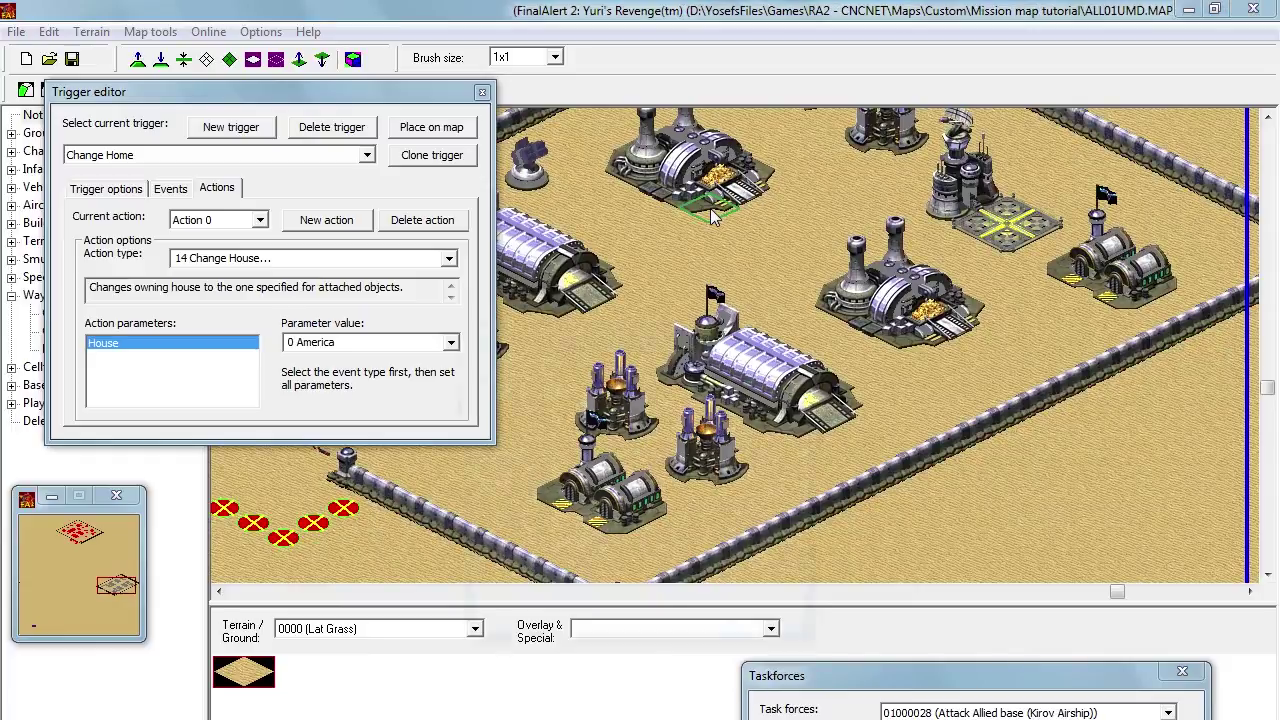
left_click(689, 632)
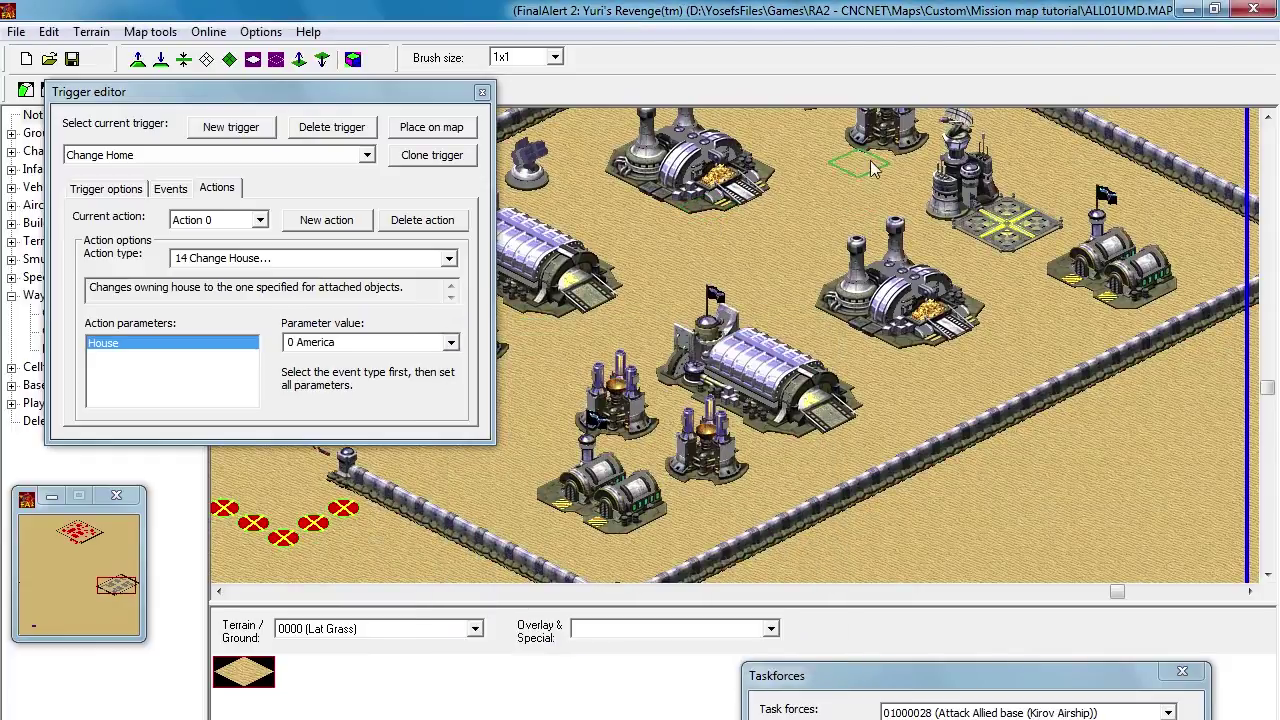
Step: Attach the Change Home 1 tag to the second northern power plant and to the adjacent air force building with the landing pads
double_click(874, 143)
left_click(667, 600)
key("ctrl+v")
left_click(775, 637)
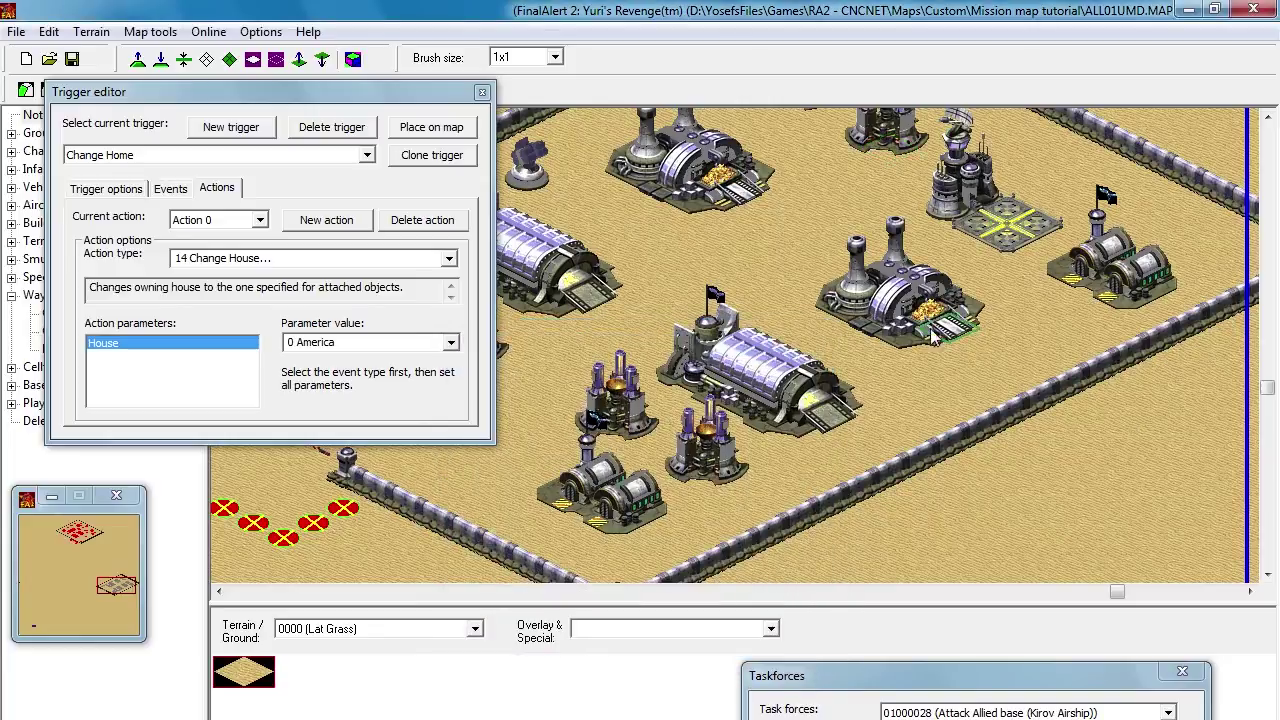
double_click(975, 235)
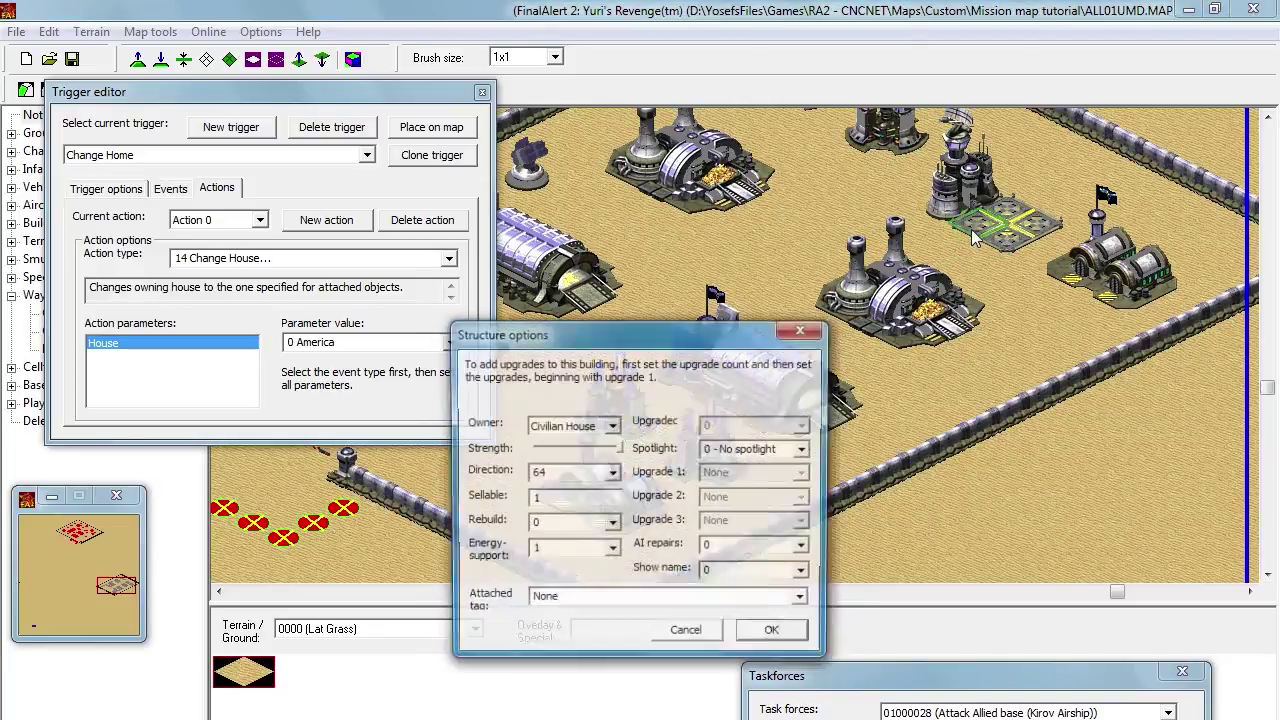
left_click(762, 600)
key("Down")
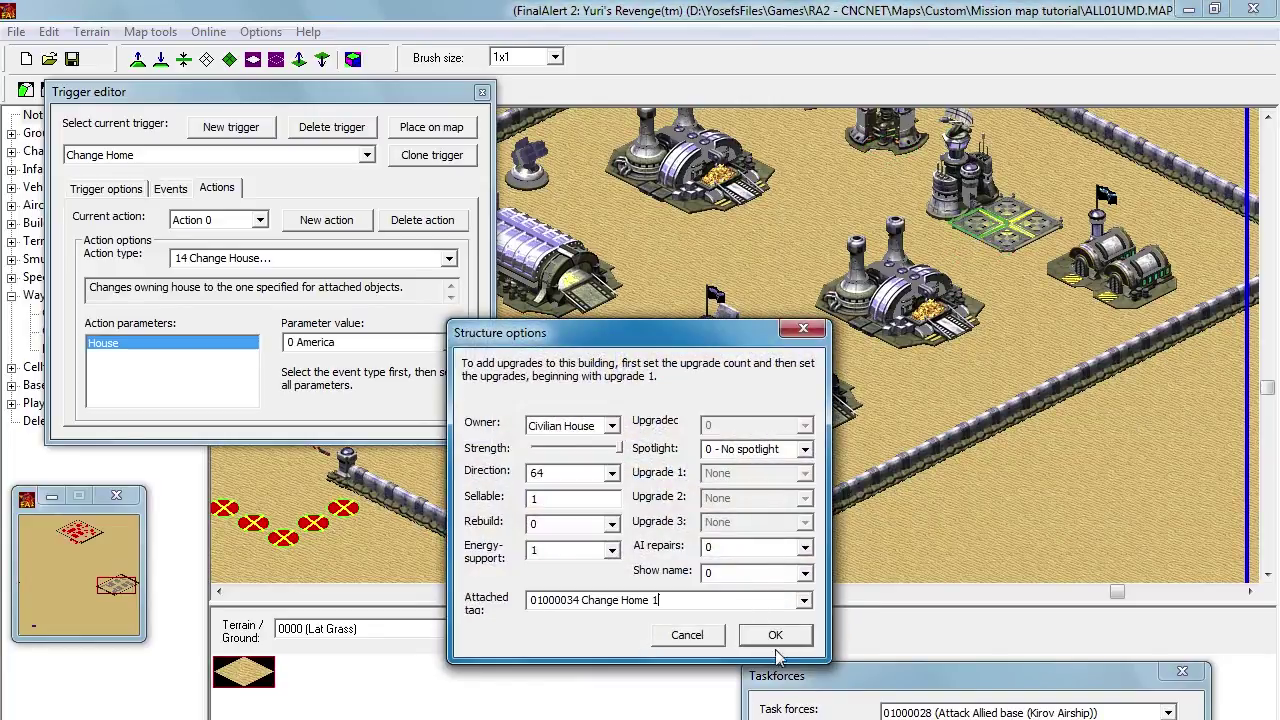
left_click(775, 635)
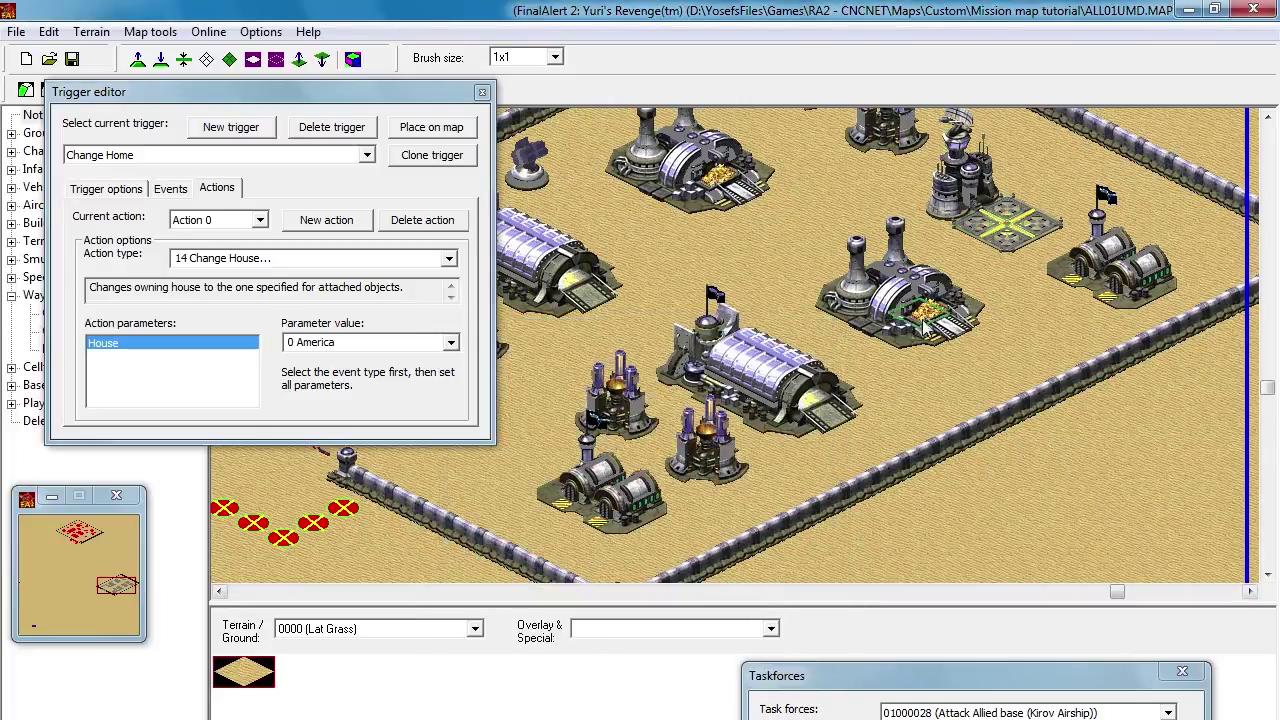
Step: Attach the Change Home 1 tag to the barracks and the ore refinery in the base's eastern part, moving the shifted refinery back into place
double_click(1117, 285)
left_click(760, 600)
key("Down")
left_click(755, 635)
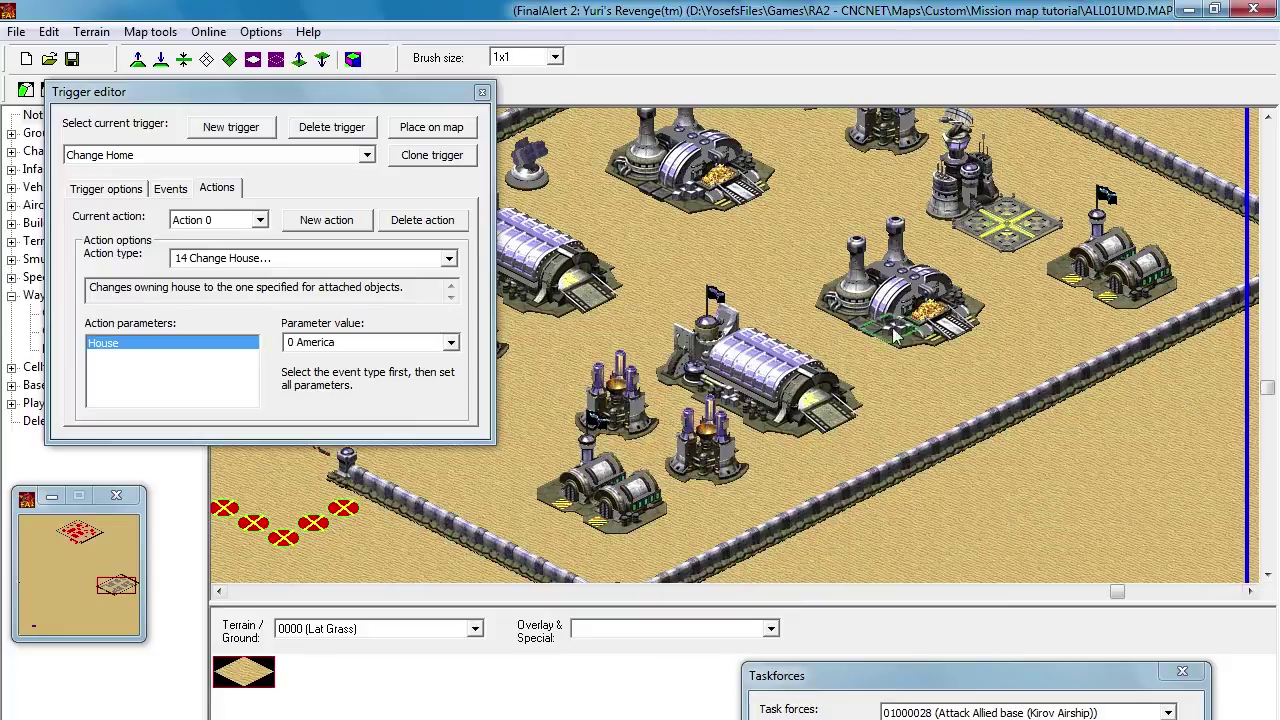
double_click(870, 355)
left_click(691, 600)
left_click(800, 642)
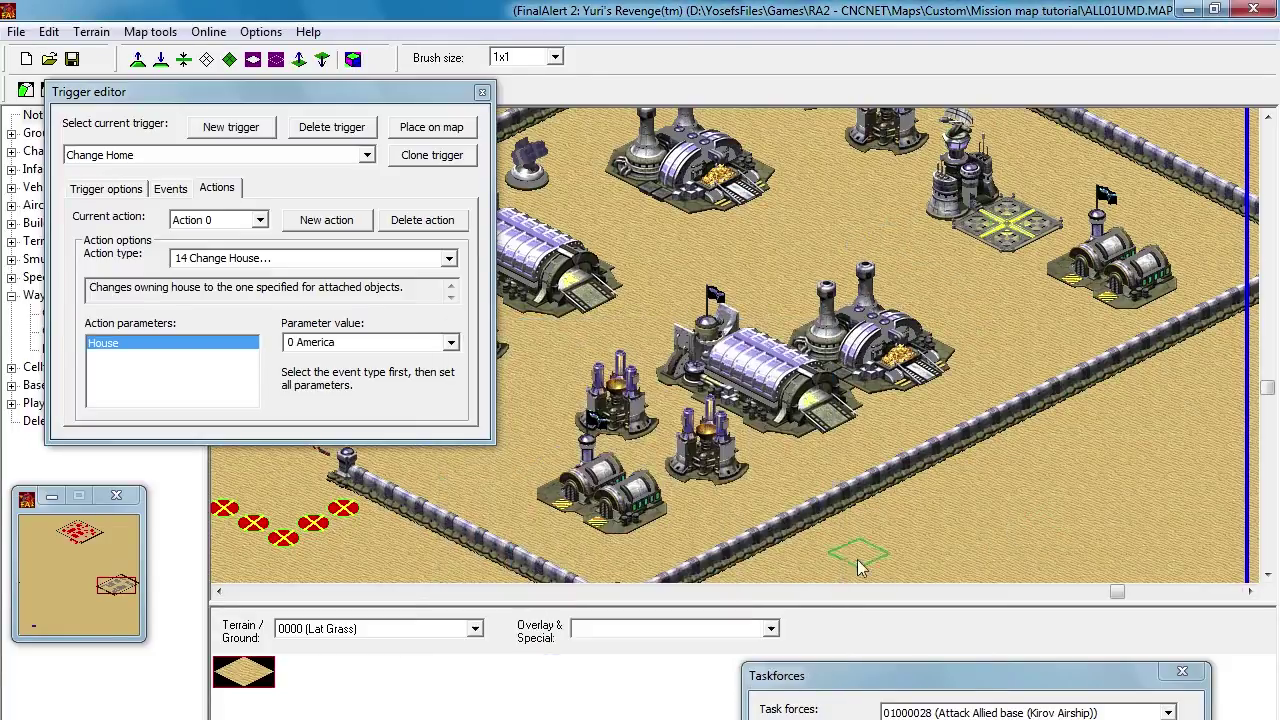
left_click_drag(875, 531, 851, 526)
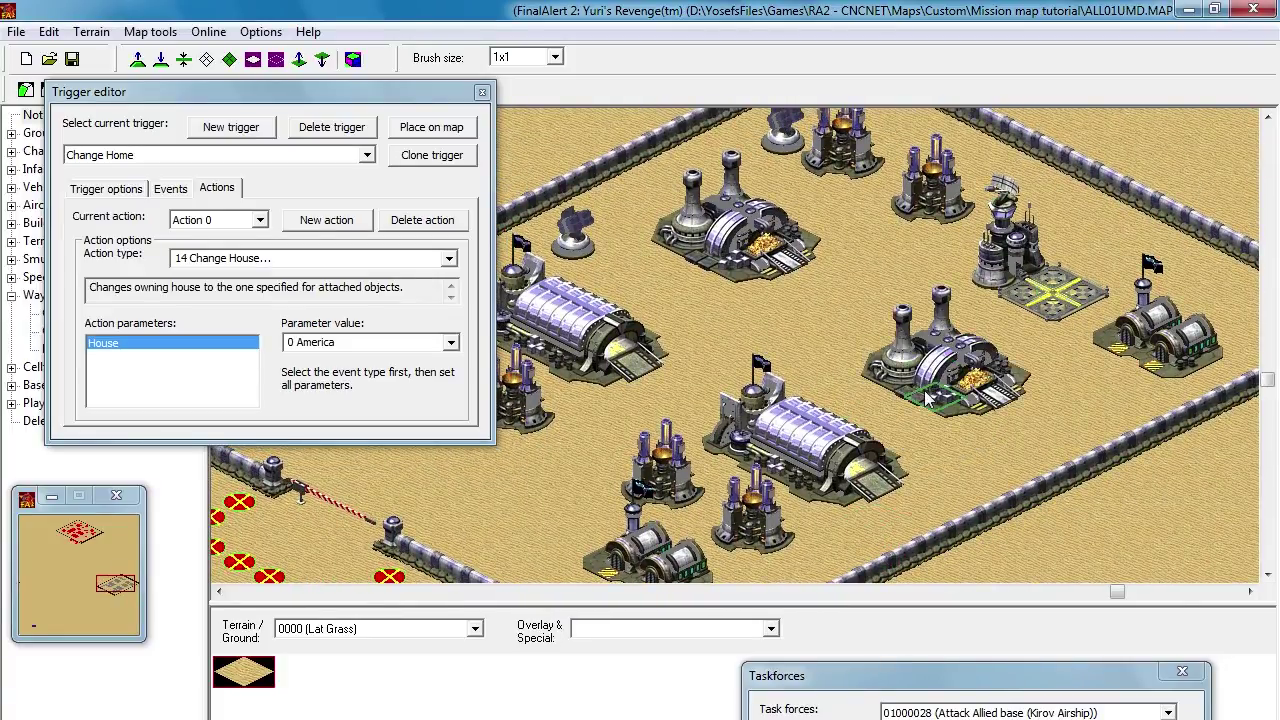
Step: Attach the tag 01000034 Change Home 1 to the war factory in the base's southern part
key("Left")
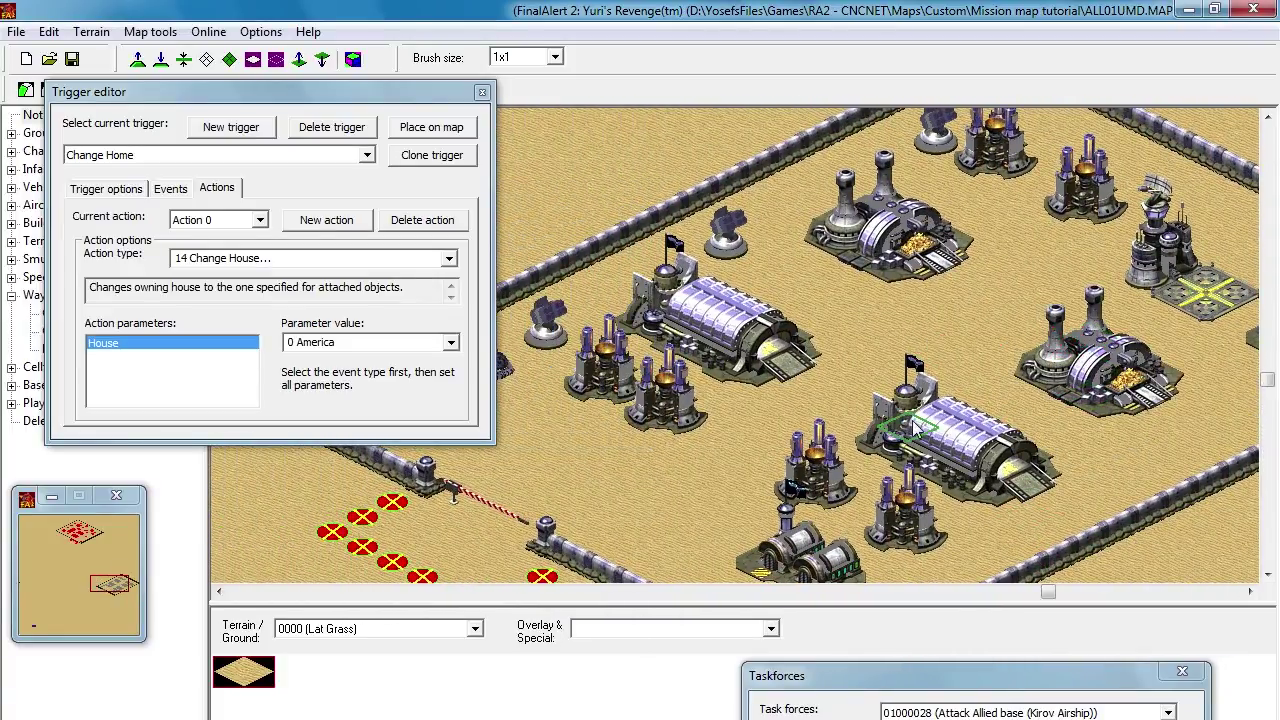
double_click(913, 426)
left_click(706, 600)
type("01000034 Change Home 1")
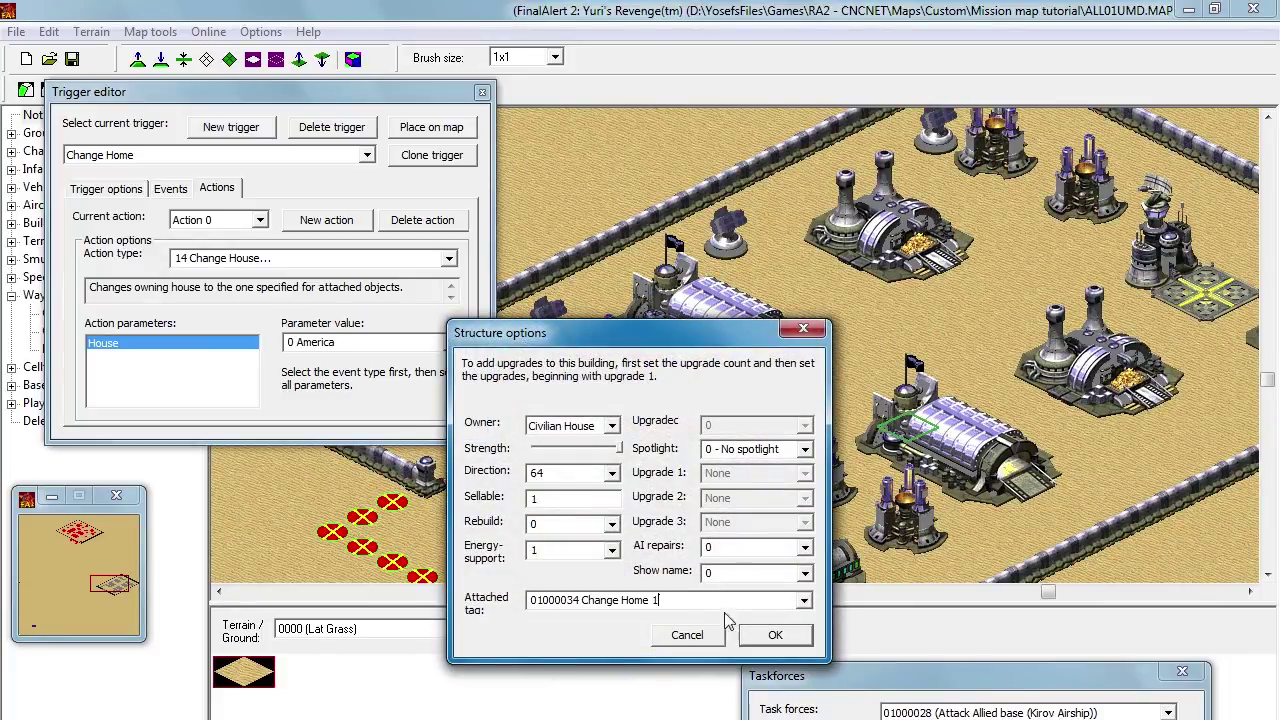
left_click(776, 639)
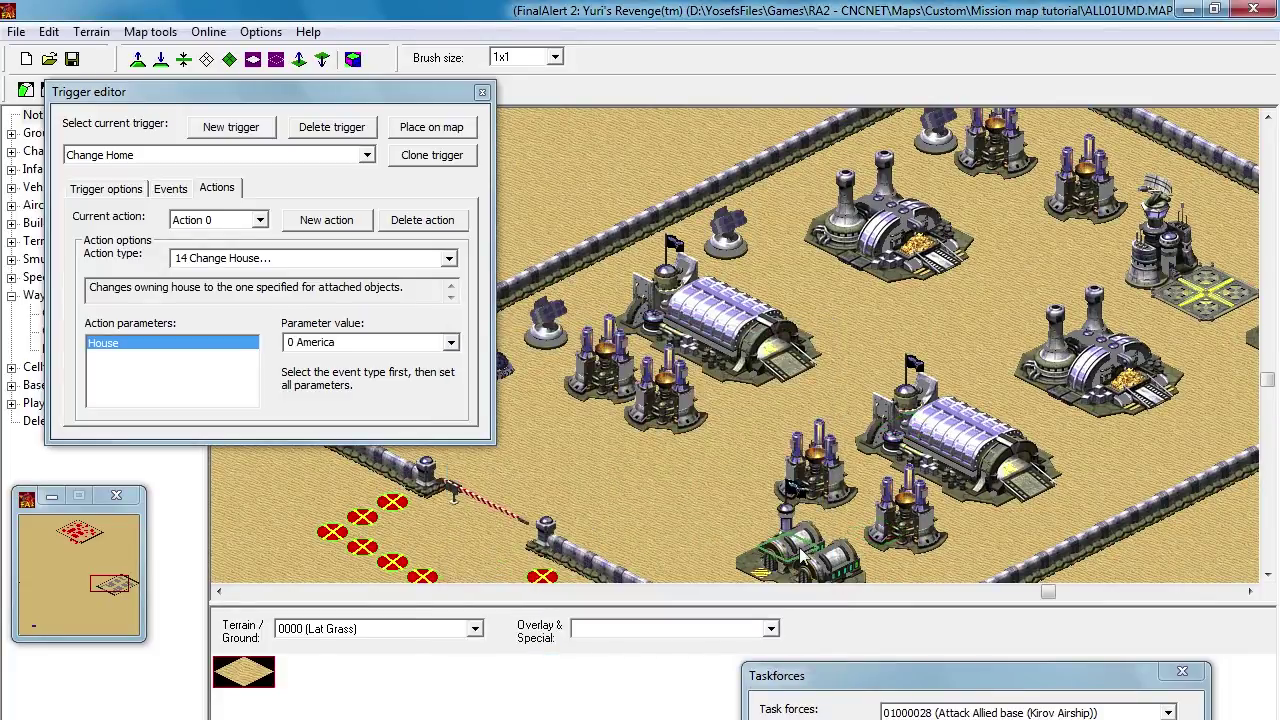
Step: Attach the tag 01000034 Change Home 1 to the two power plants southwest of the southern war factory
double_click(906, 540)
left_click(645, 600)
type("01000034 Change Home 1")
left_click(788, 640)
left_click_drag(889, 462, 862, 484)
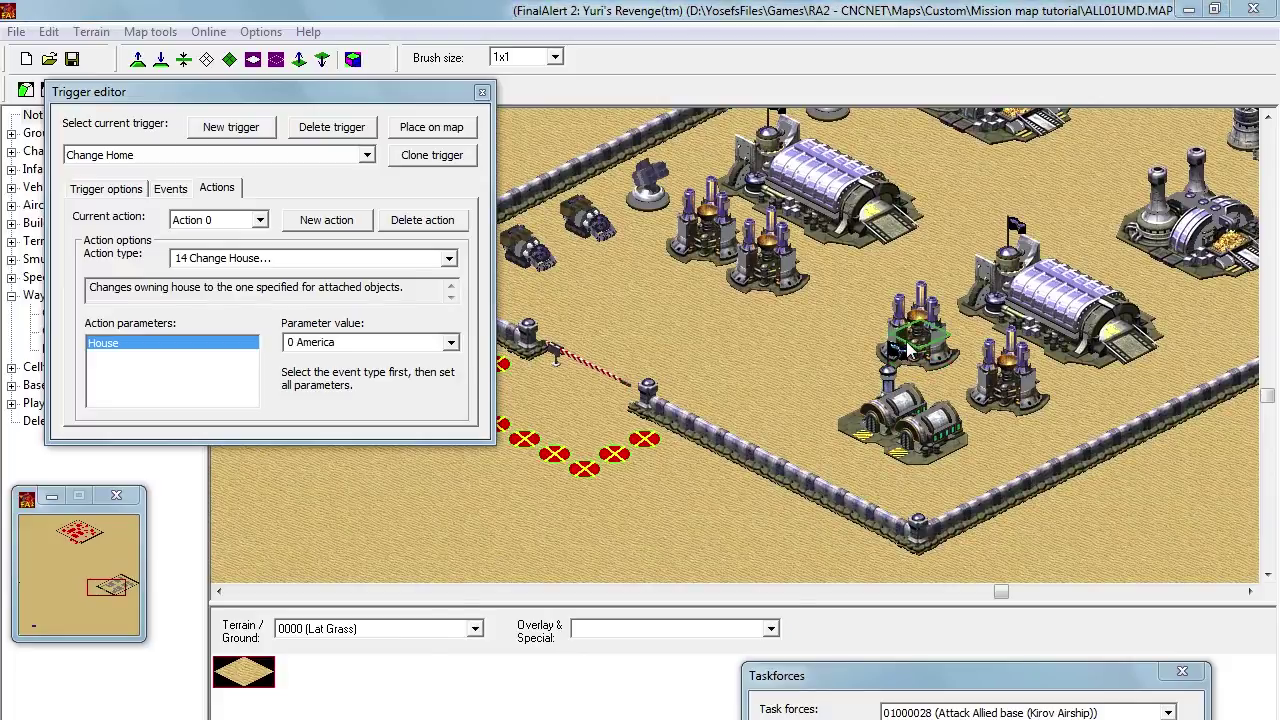
double_click(908, 345)
left_click(687, 600)
type("01000034 Change Home 1")
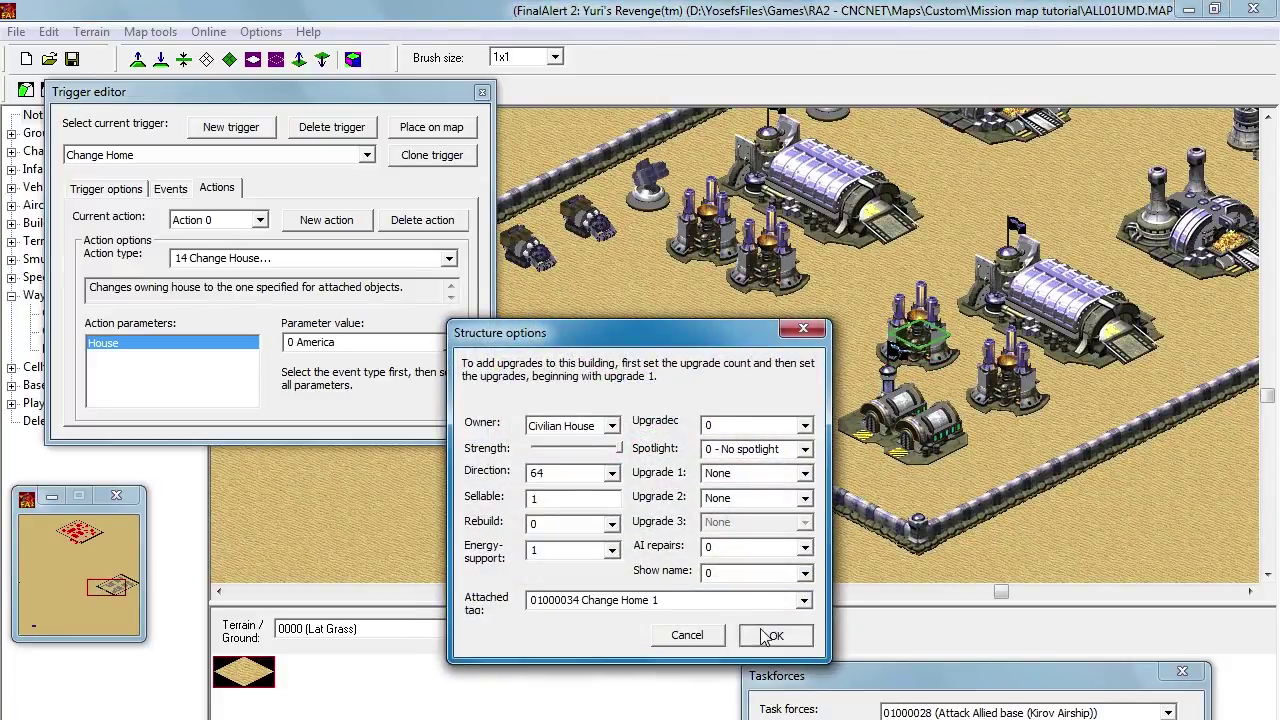
left_click(775, 635)
Step: Attach the tag 01000034 Change Home 1 to the barracks beside the southern power plants and check the tag of a western power plant
double_click(912, 445)
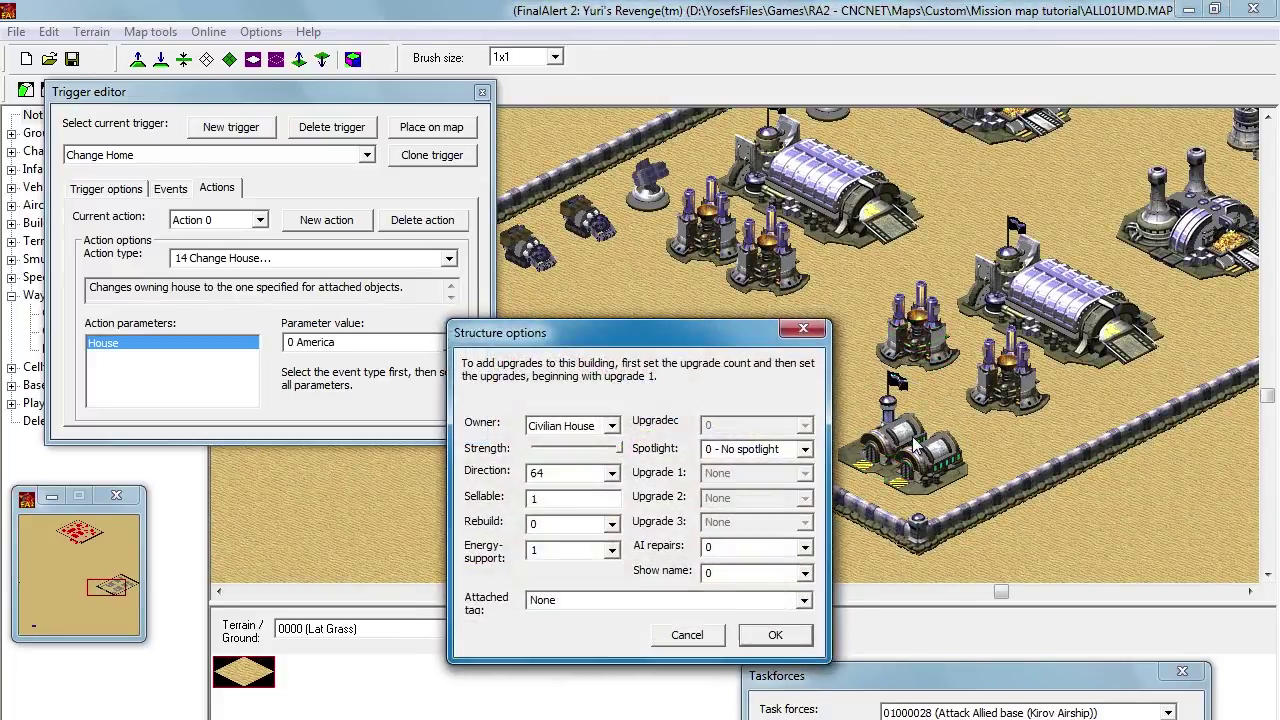
left_click(726, 602)
type("01000034 Change Home 1")
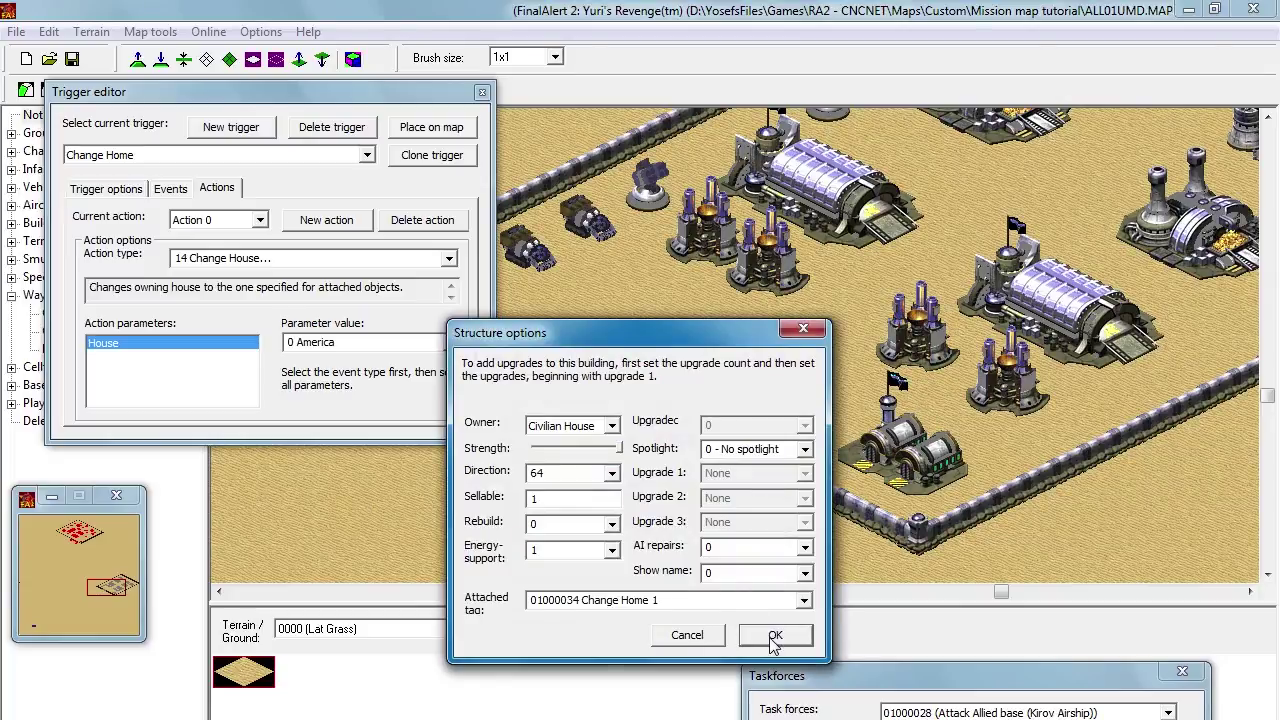
left_click(775, 635)
scroll(775, 427, "up", 3)
double_click(775, 400)
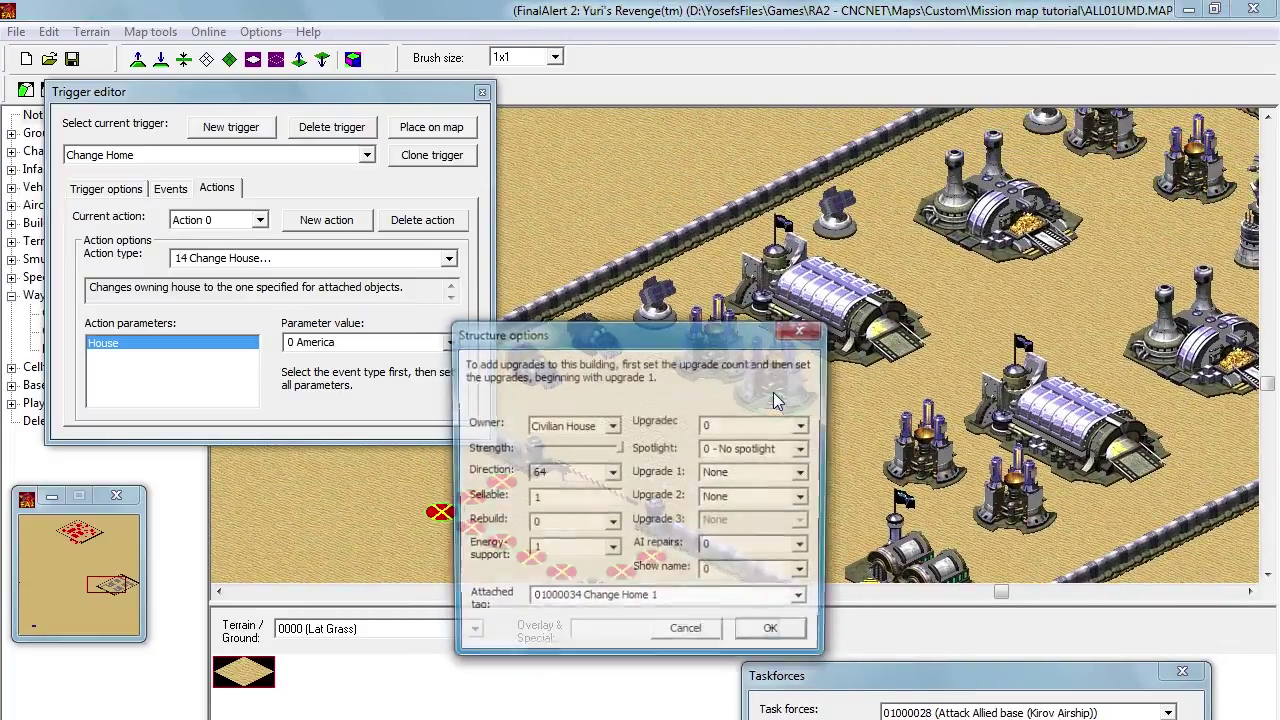
left_click(705, 638)
Step: Move the southern barracks up beside the two power plants and shift the eastern one of those plants slightly west
left_click_drag(914, 558, 872, 500)
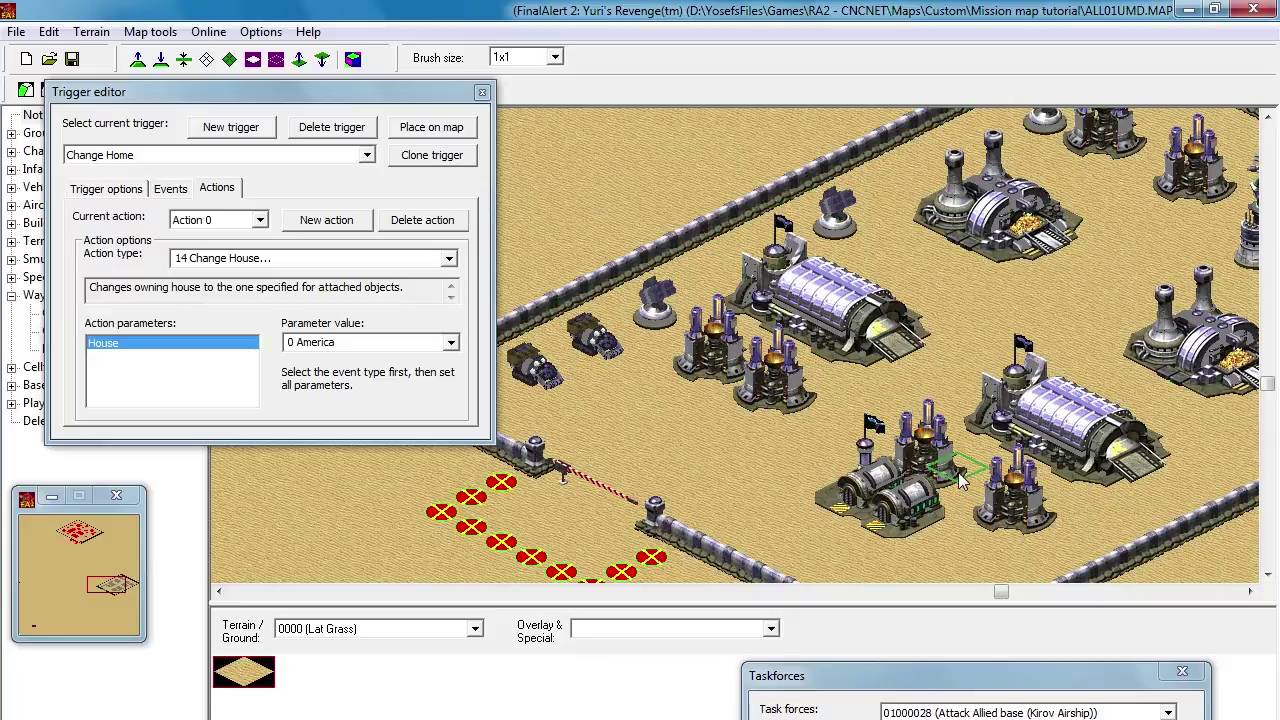
left_click_drag(1018, 498, 977, 499)
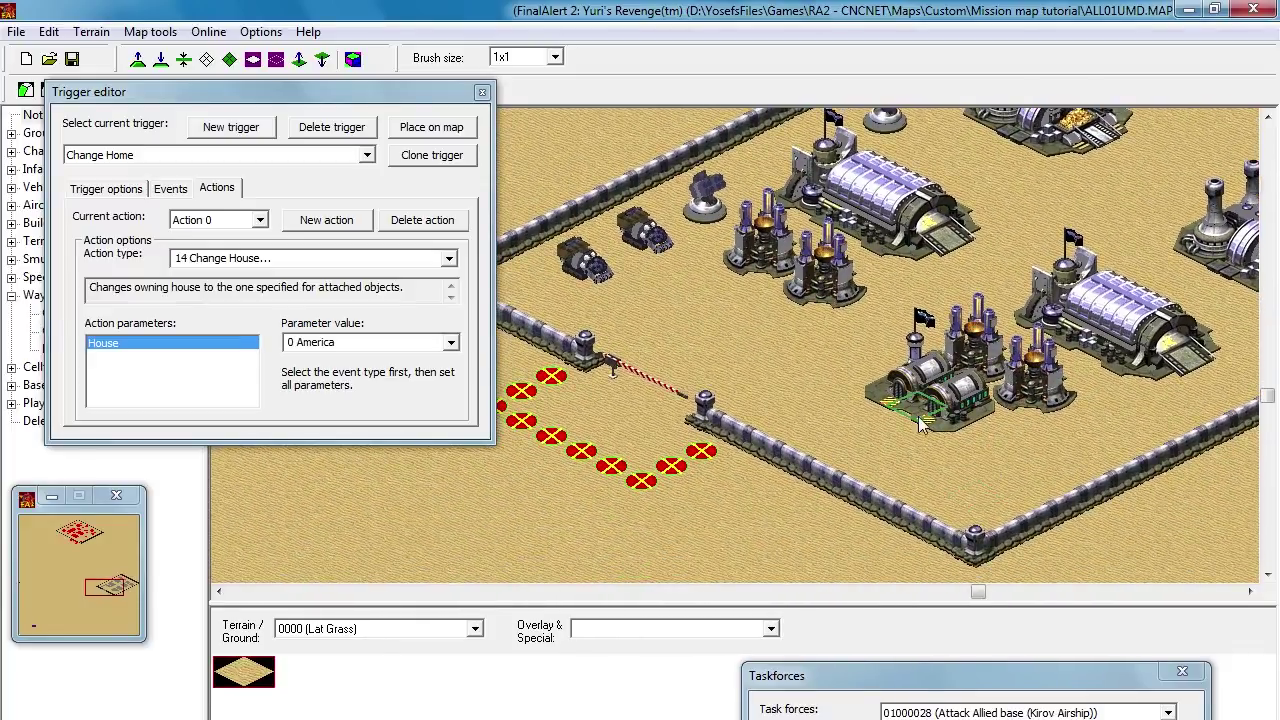
left_click_drag(913, 398, 950, 383)
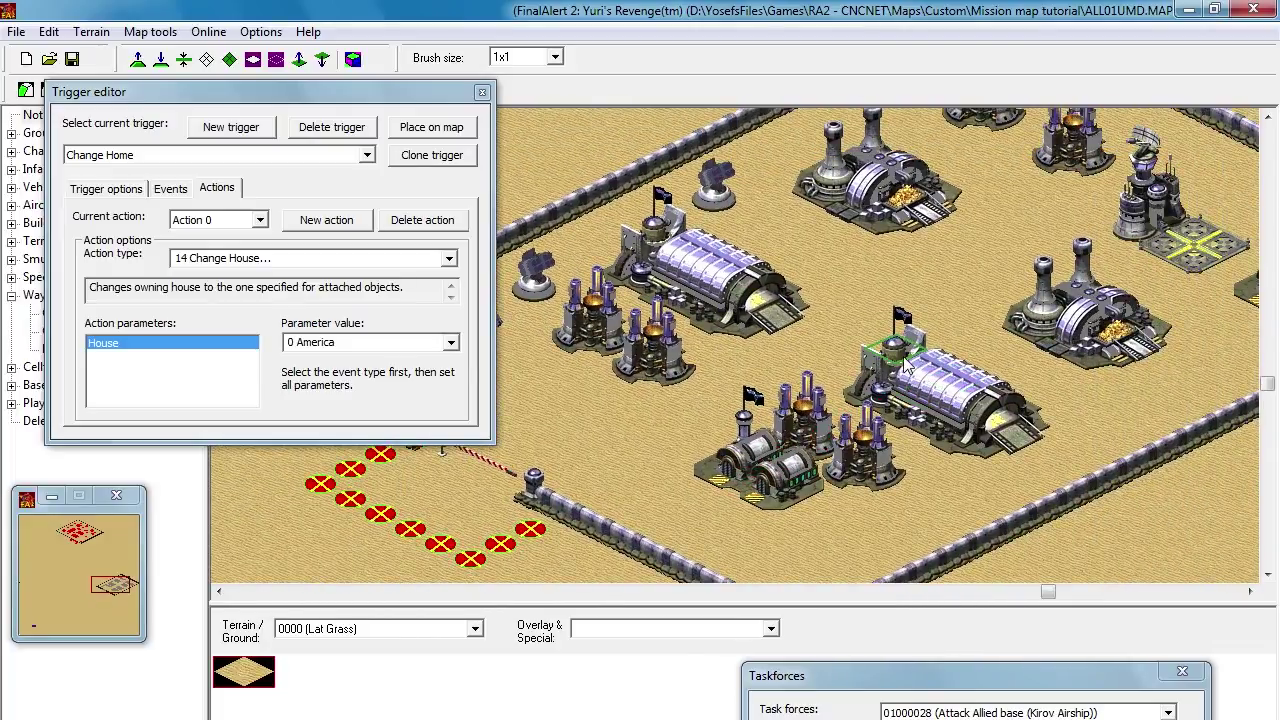
left_click_drag(904, 357, 929, 310)
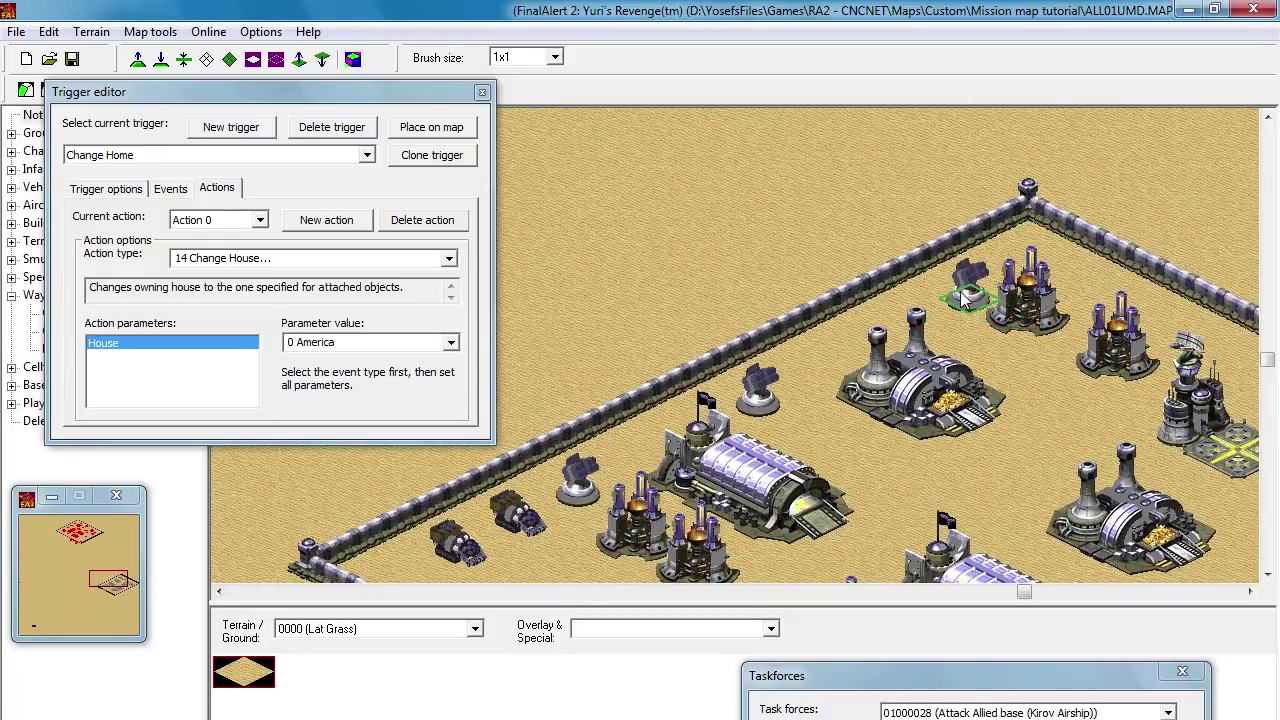
Step: Move the three missile defenses along the base's northwestern side right up against the wall
left_click_drag(948, 298, 940, 288)
left_click_drag(757, 400, 758, 375)
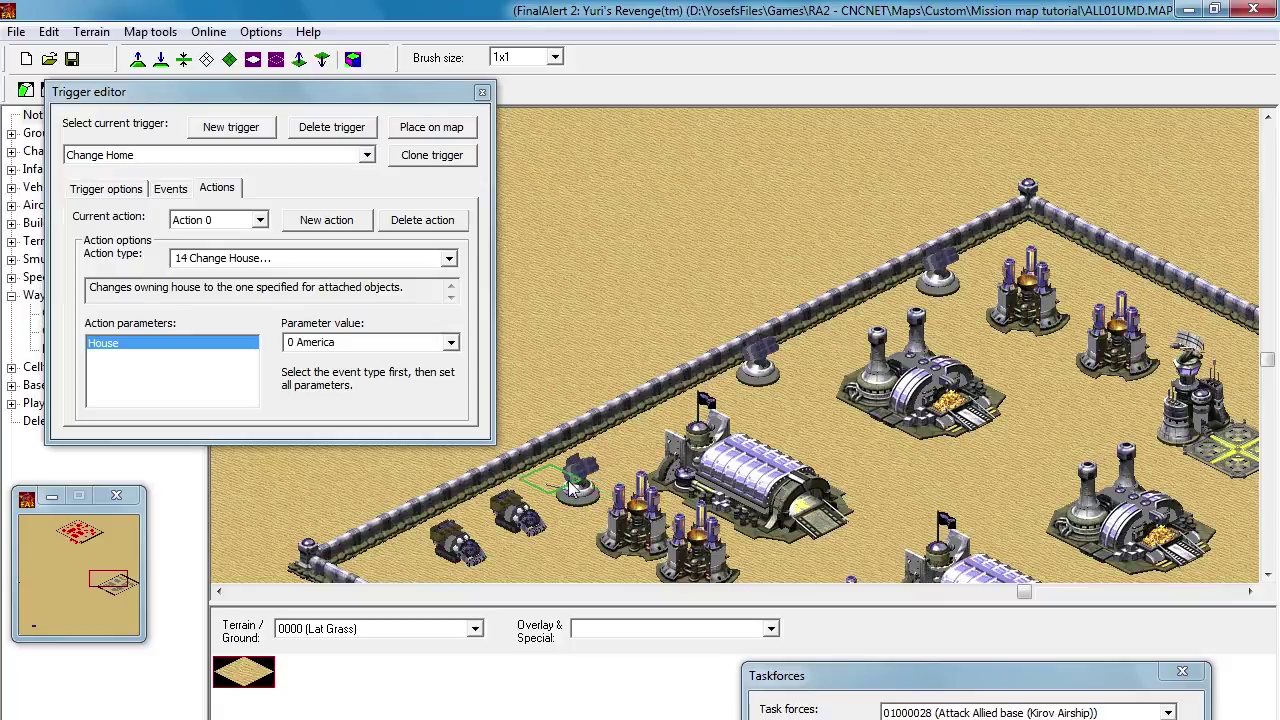
left_click_drag(568, 485, 542, 468)
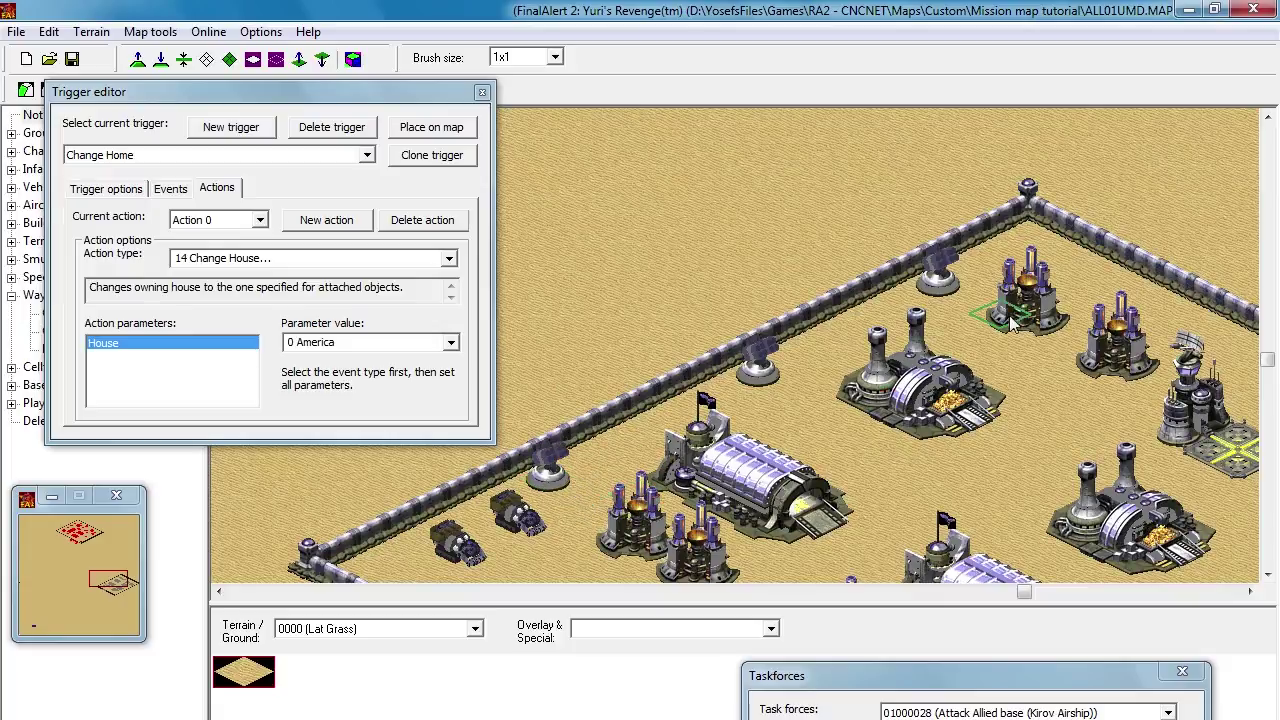
Step: Look over the base layout and check which tag is attached to the gate in the southwestern wall
scroll(864, 340, "down", 5)
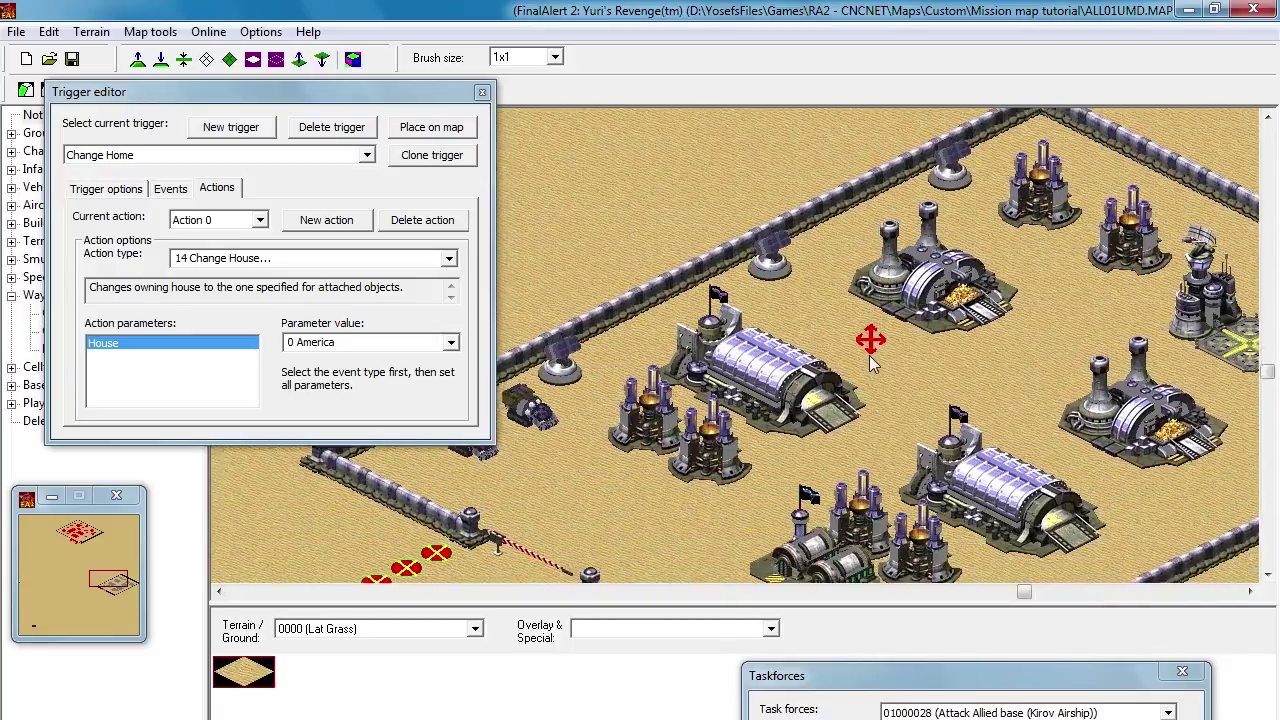
scroll(869, 331, "left", 6)
scroll(891, 334, "down", 3)
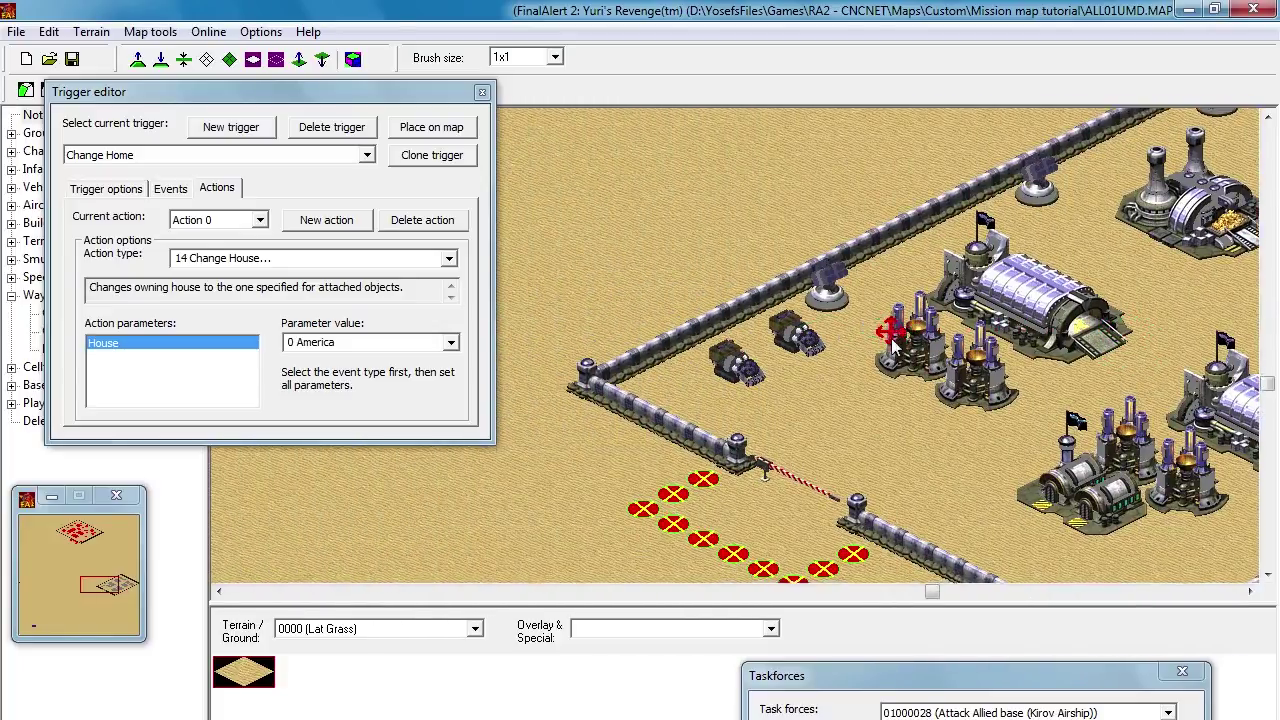
scroll(895, 346, "down", 3)
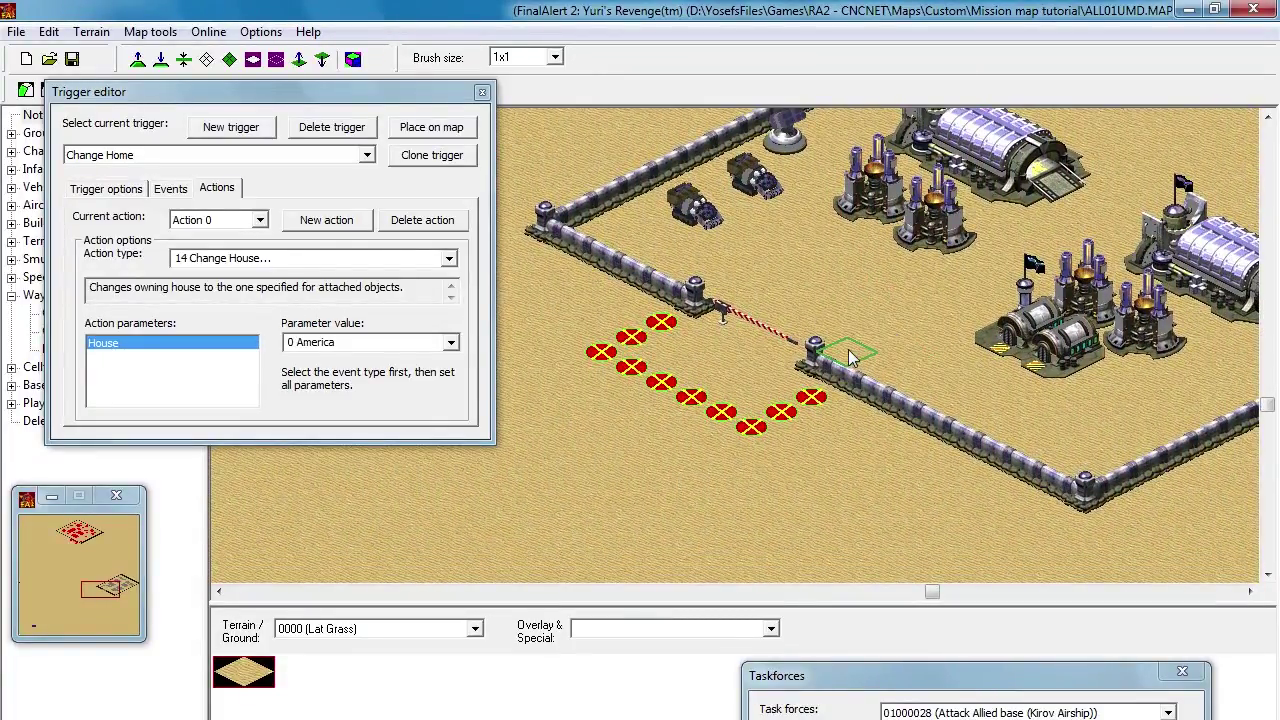
scroll(826, 358, "up", 5)
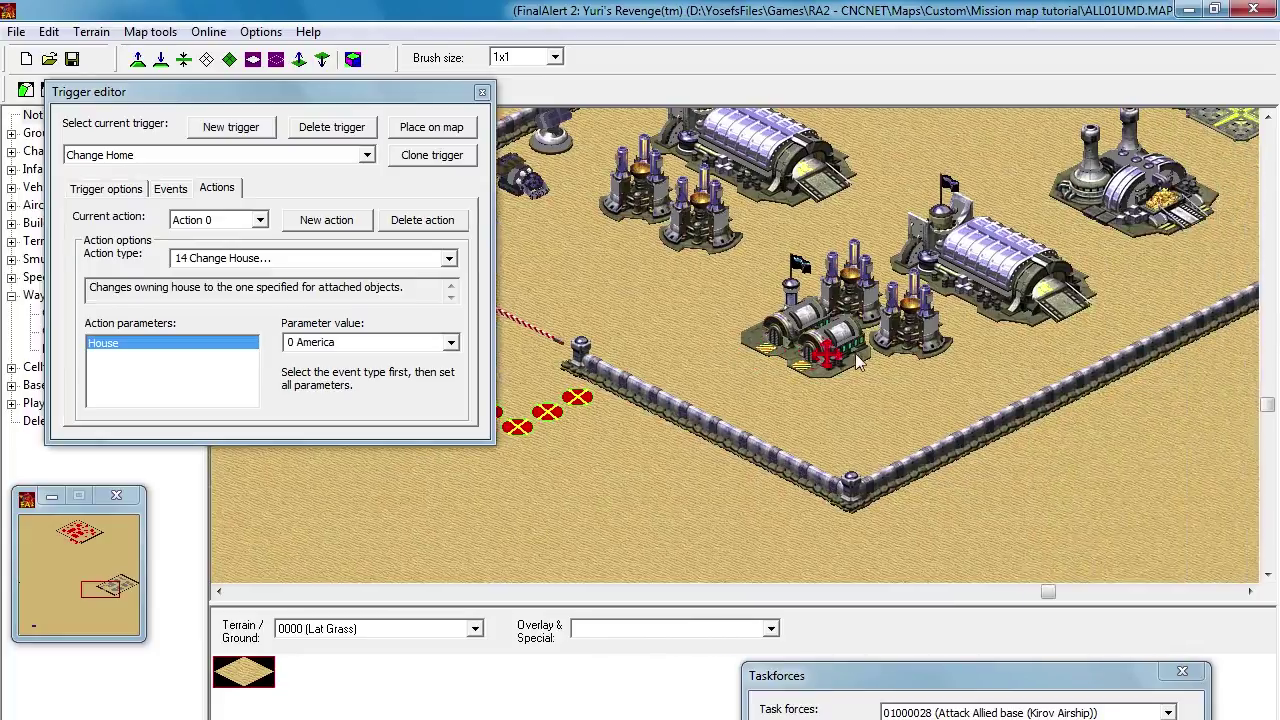
scroll(873, 292, "up", 3)
scroll(876, 308, "down", 6)
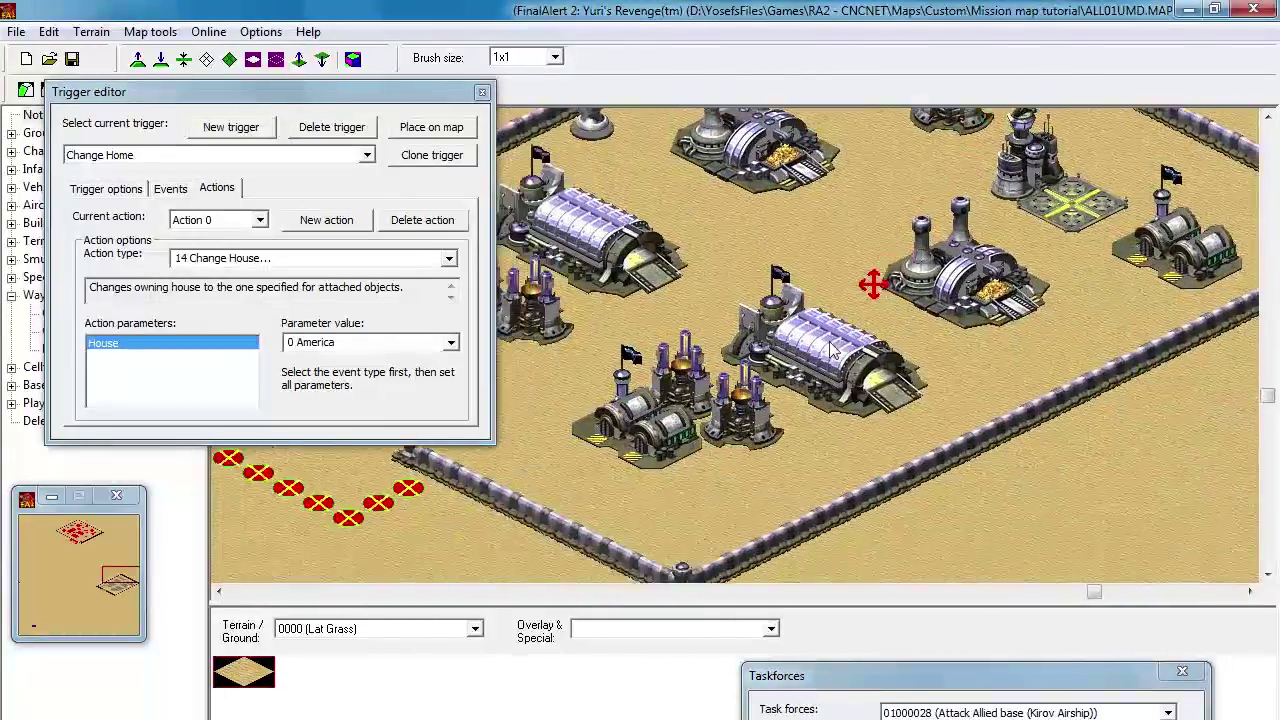
scroll(922, 316, "left", 5)
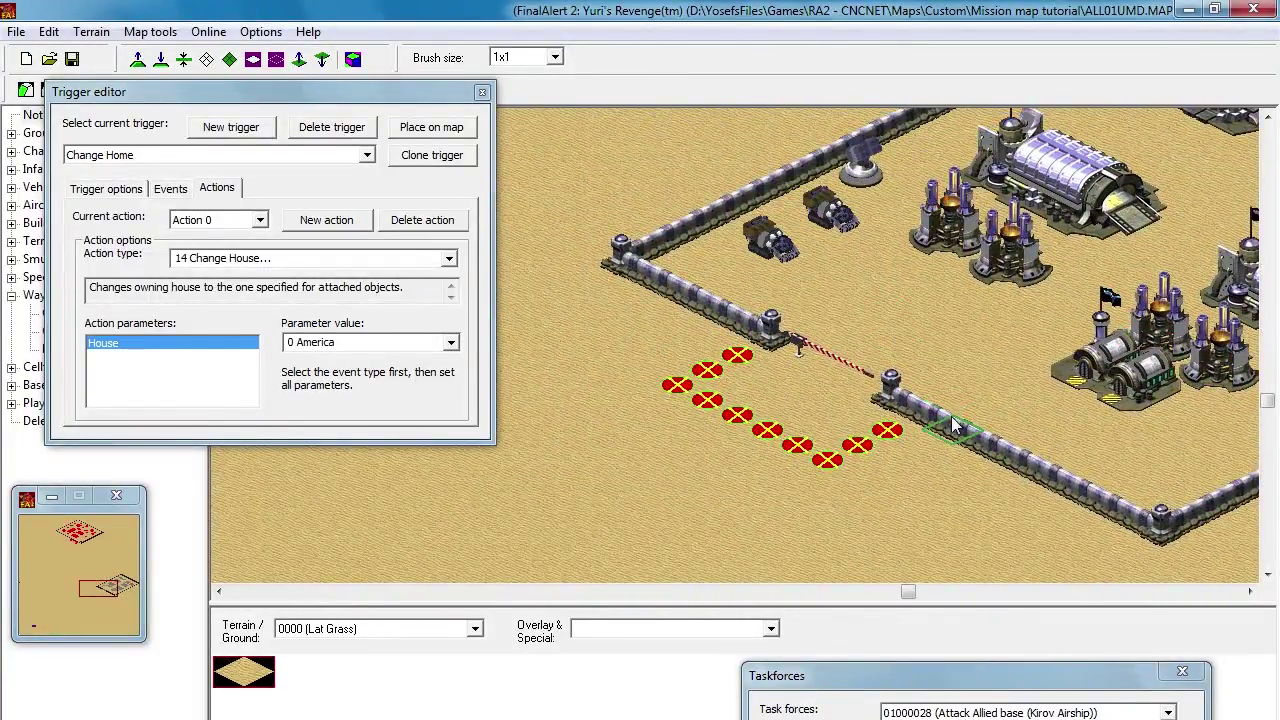
double_click(812, 354)
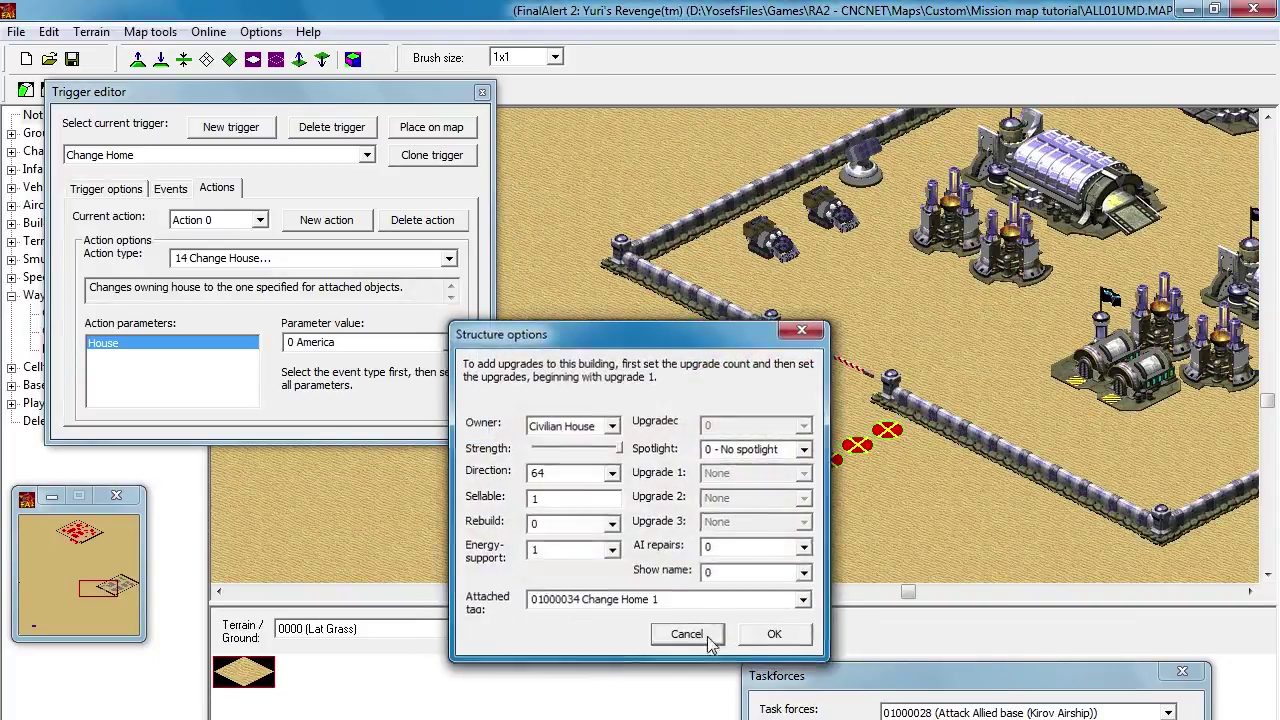
left_click(707, 640)
scroll(880, 309, "up", 5)
scroll(880, 309, "down", 3)
scroll(931, 274, "down", 4)
scroll(922, 326, "right", 6)
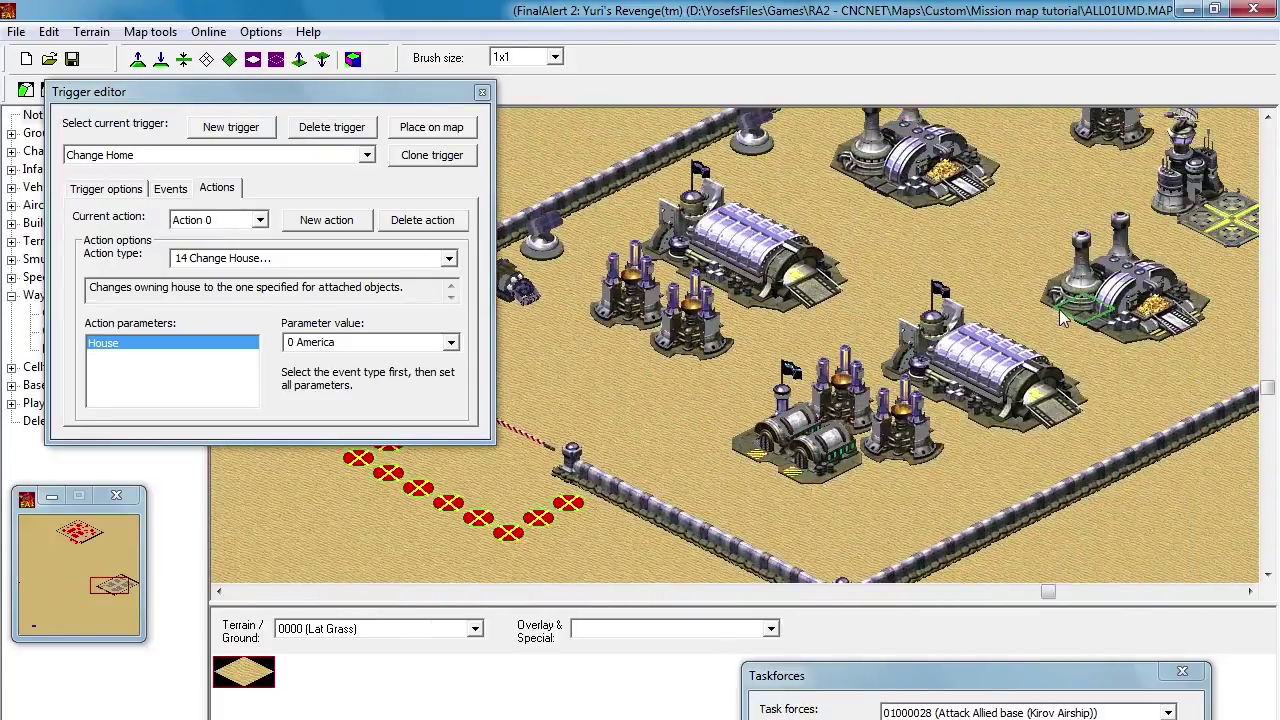
scroll(1031, 302, "down", 5)
scroll(1005, 323, "down", 4)
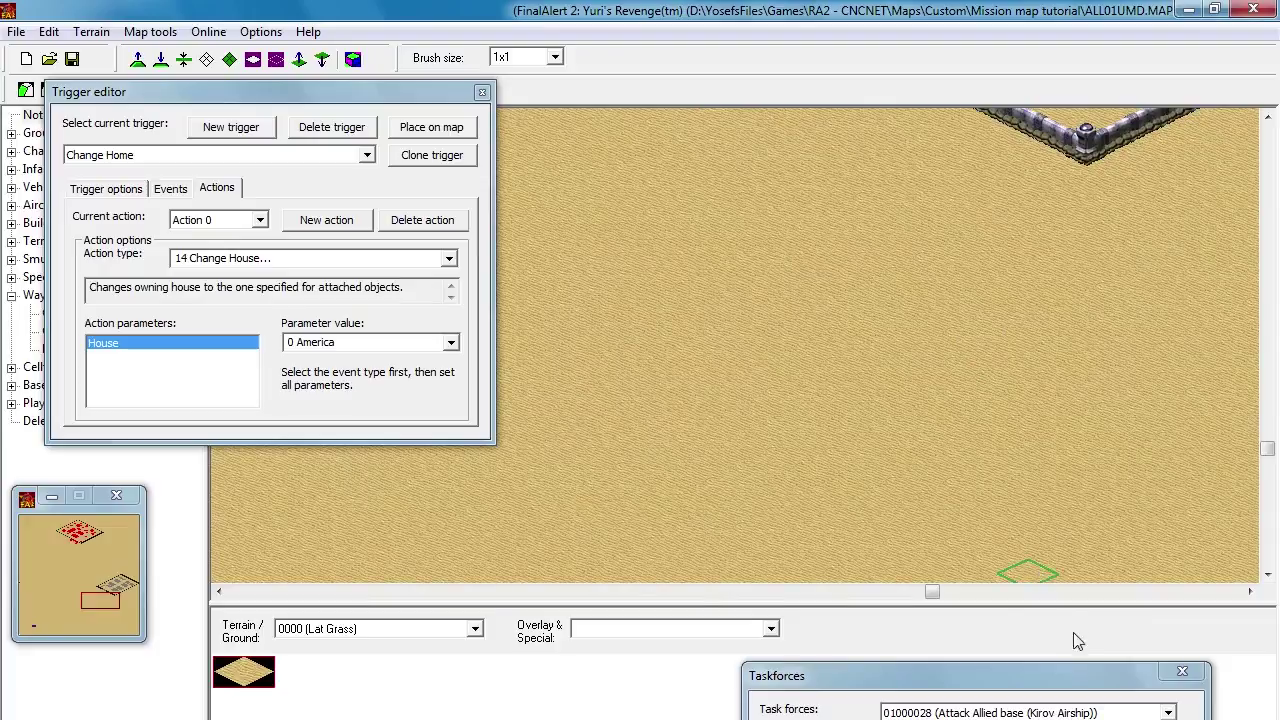
Step: Rearrange the Taskforces and Trigger editor windows, then open the Teams window and place it below the map area
left_click_drag(1073, 685, 1054, 378)
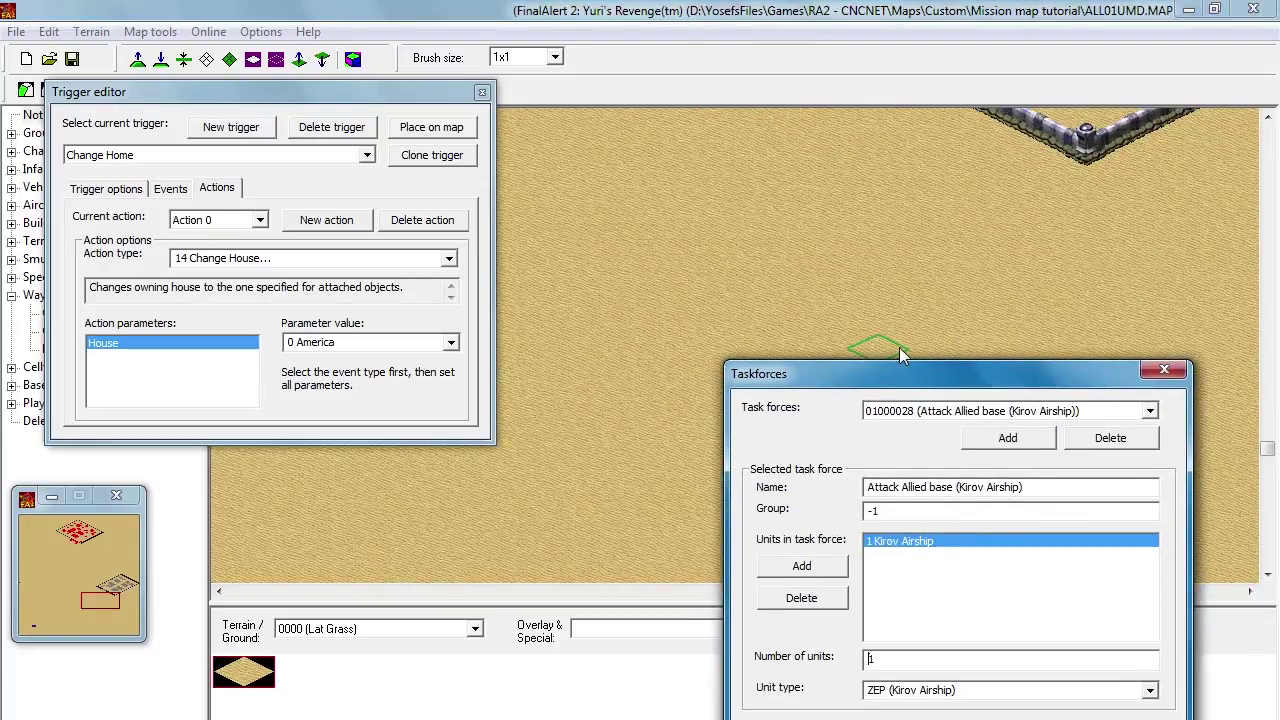
left_click_drag(889, 373, 918, 193)
left_click_drag(341, 99, 1047, 633)
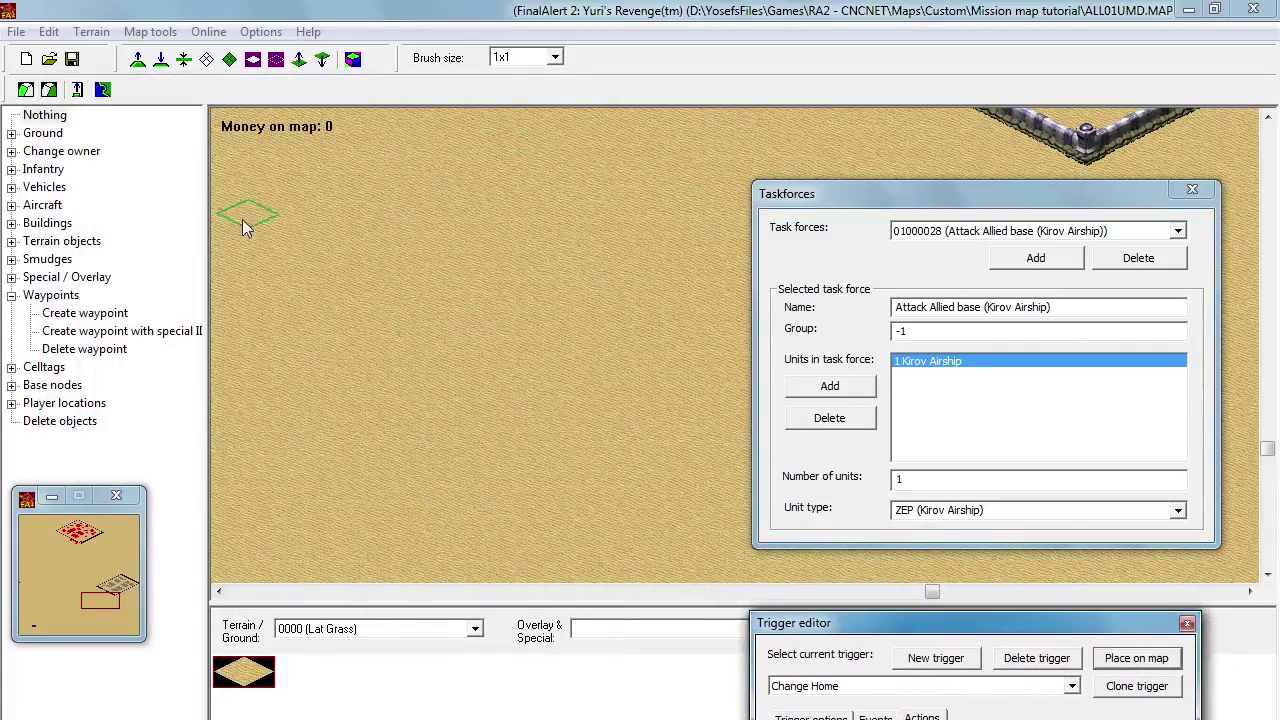
left_click(48, 31)
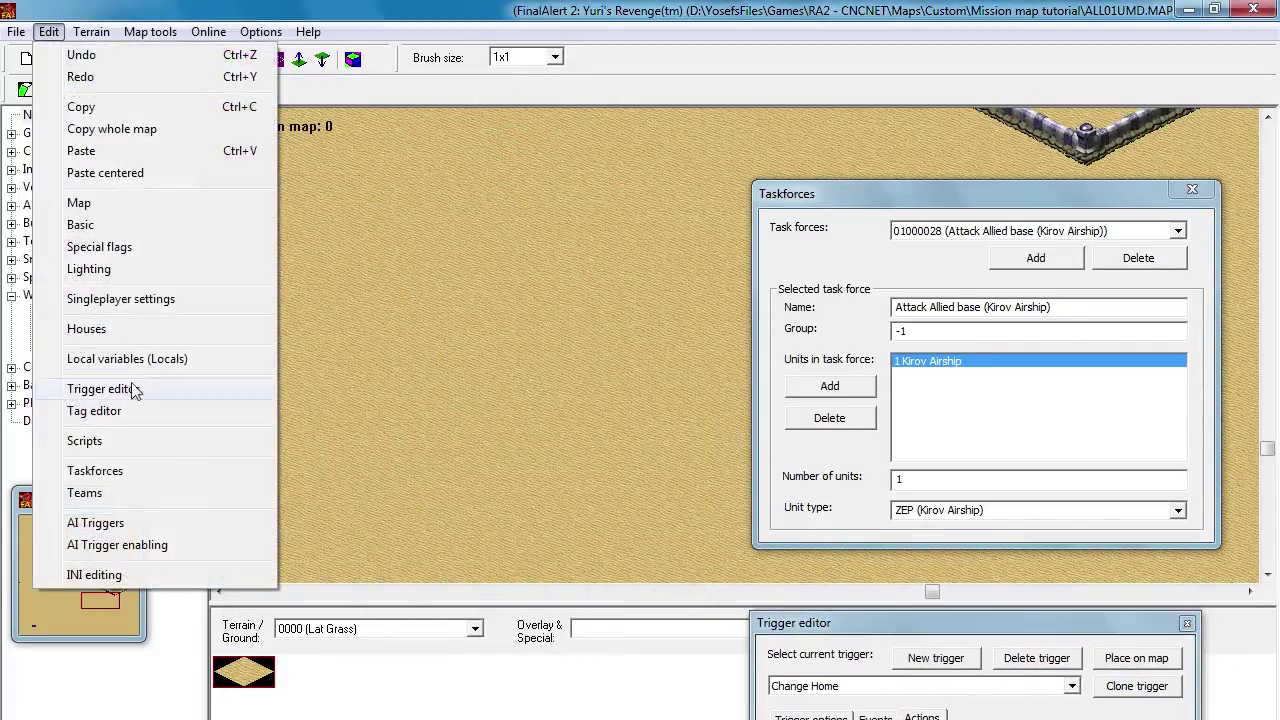
left_click(125, 492)
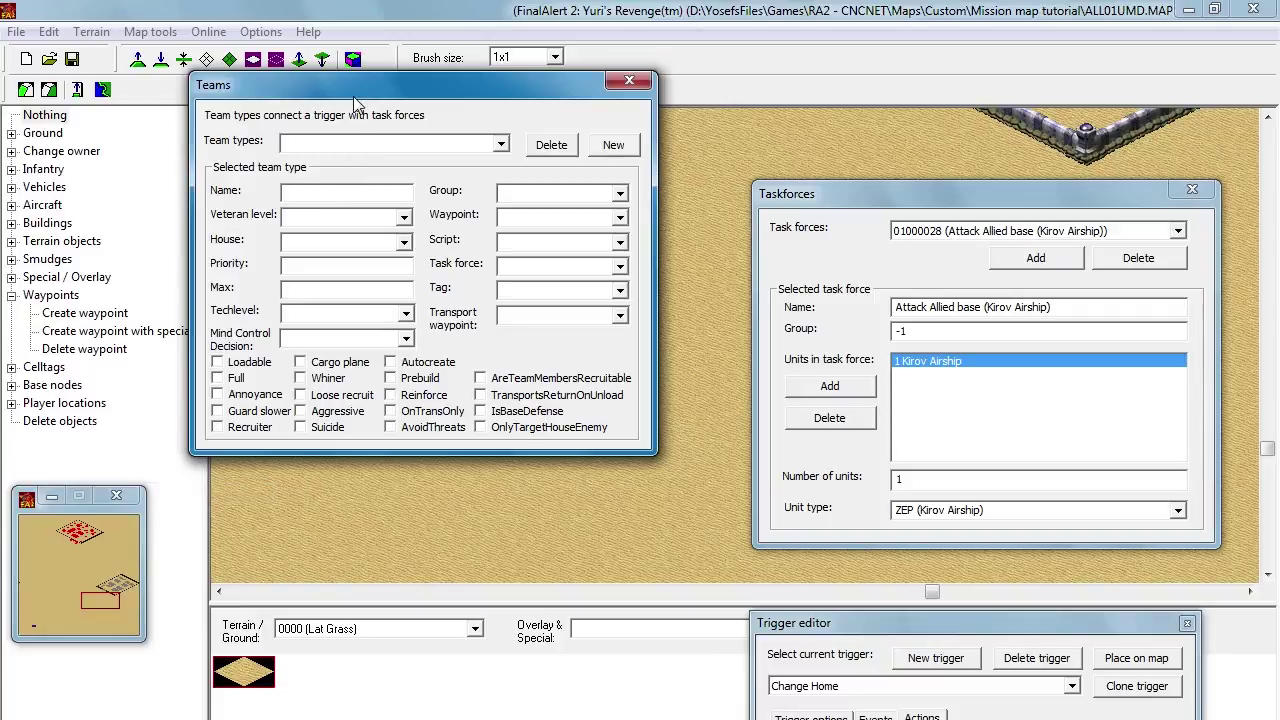
left_click_drag(355, 100, 356, 591)
Step: Open the Scripts window, add a new script and select it for editing
left_click(48, 32)
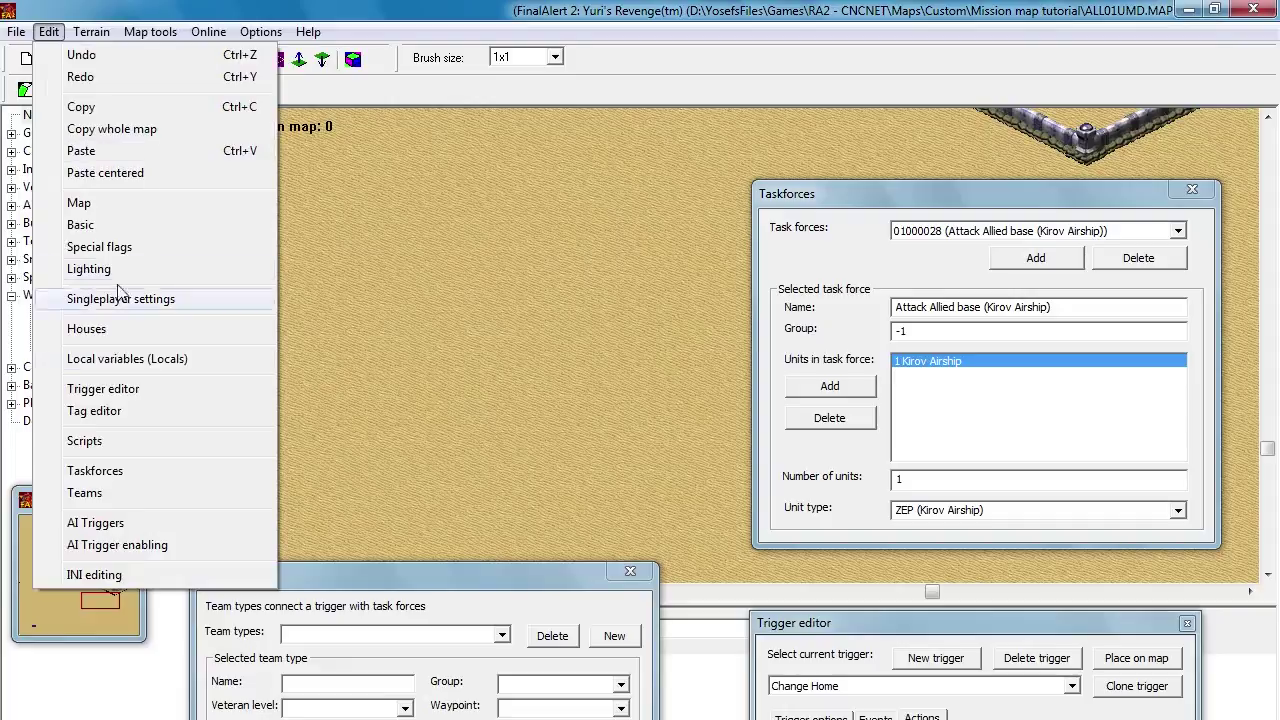
left_click(84, 441)
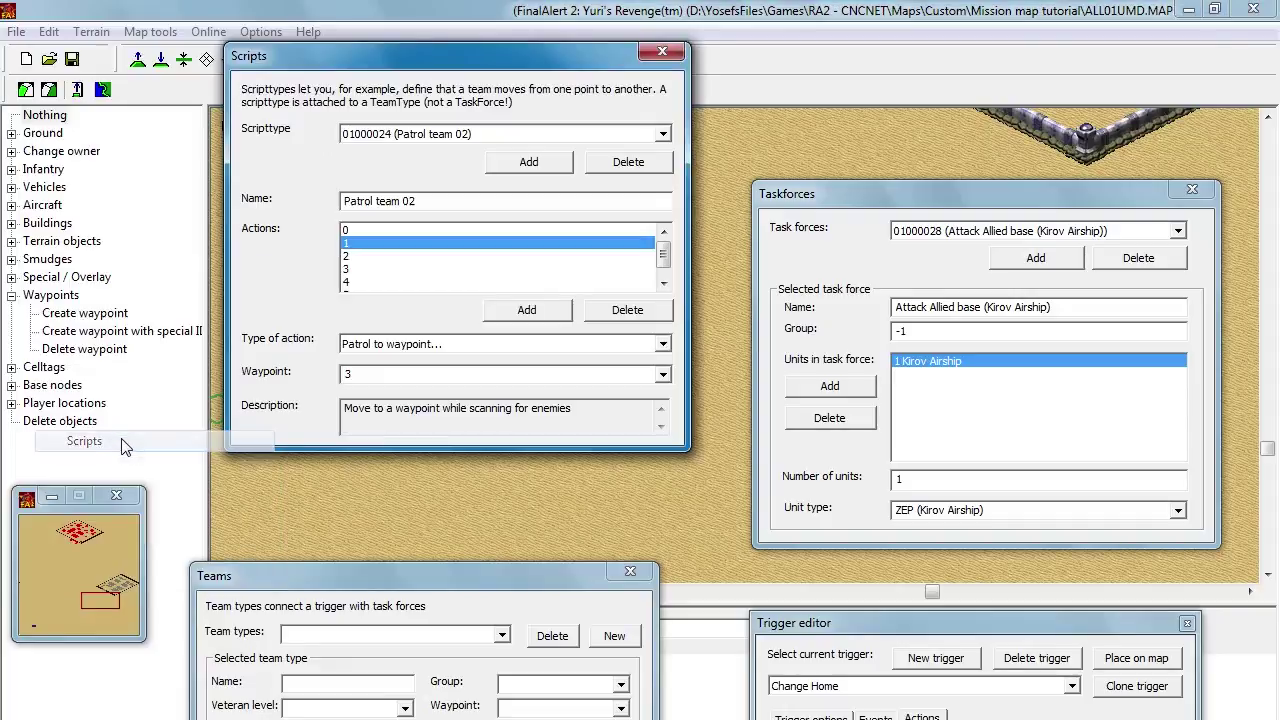
left_click(535, 163)
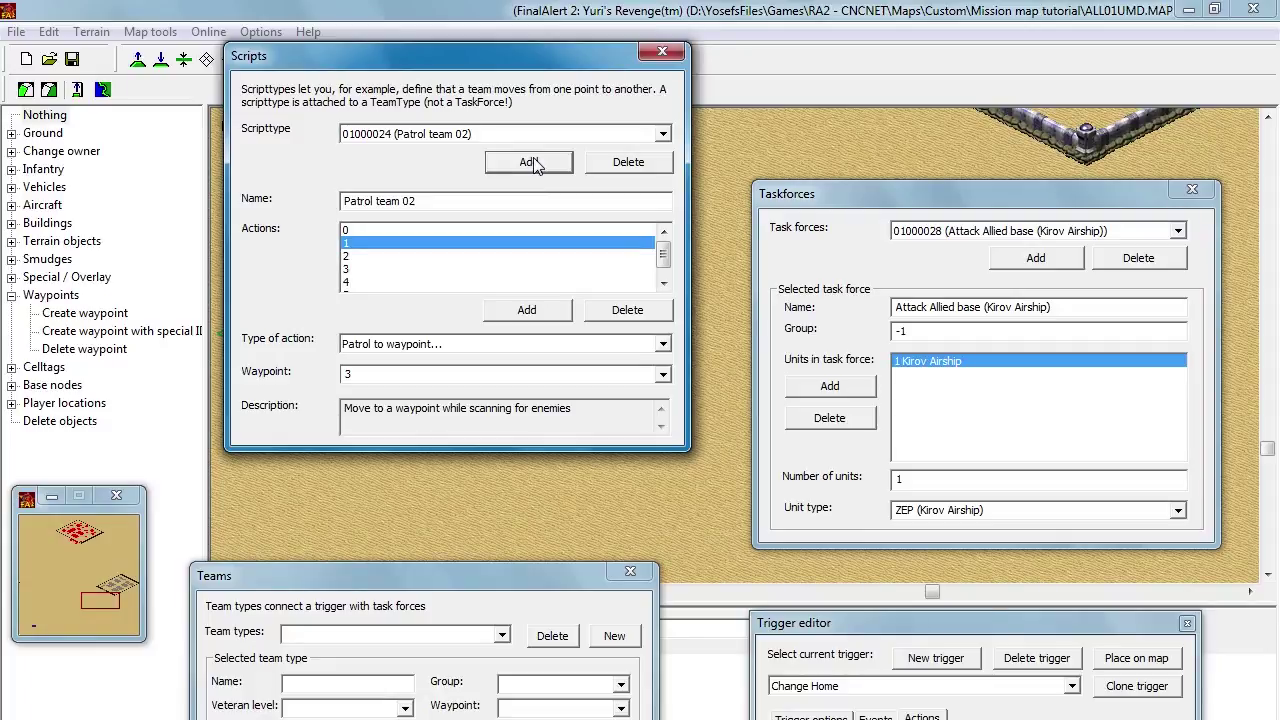
left_click(480, 134)
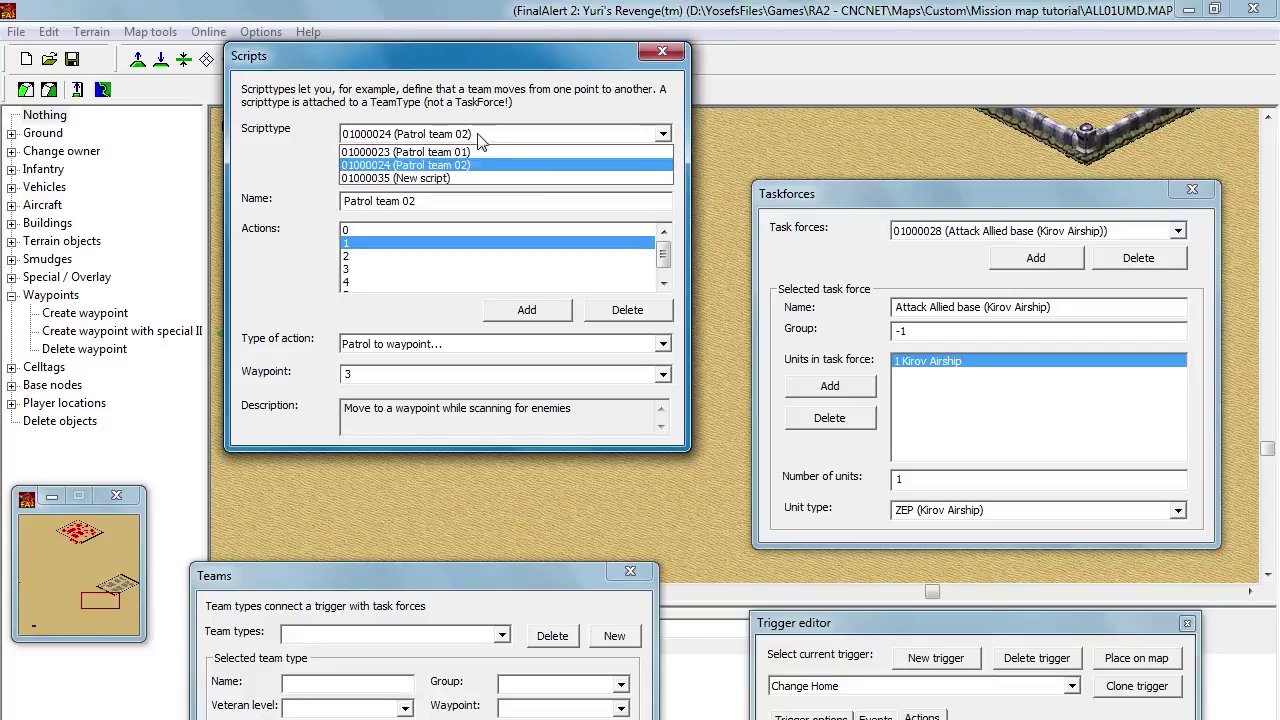
left_click(447, 185)
Step: Name the new script Attack Team of Tanya 1, copying the name from the matching task force
left_click(968, 231)
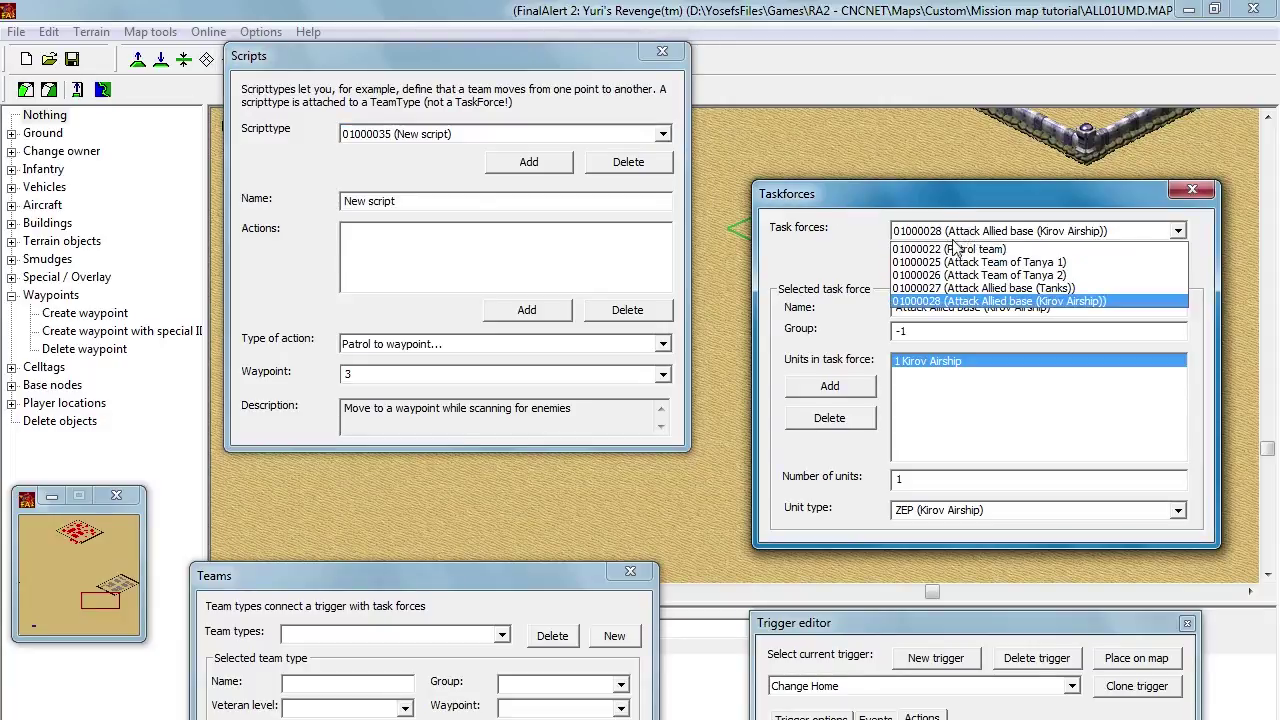
left_click(945, 263)
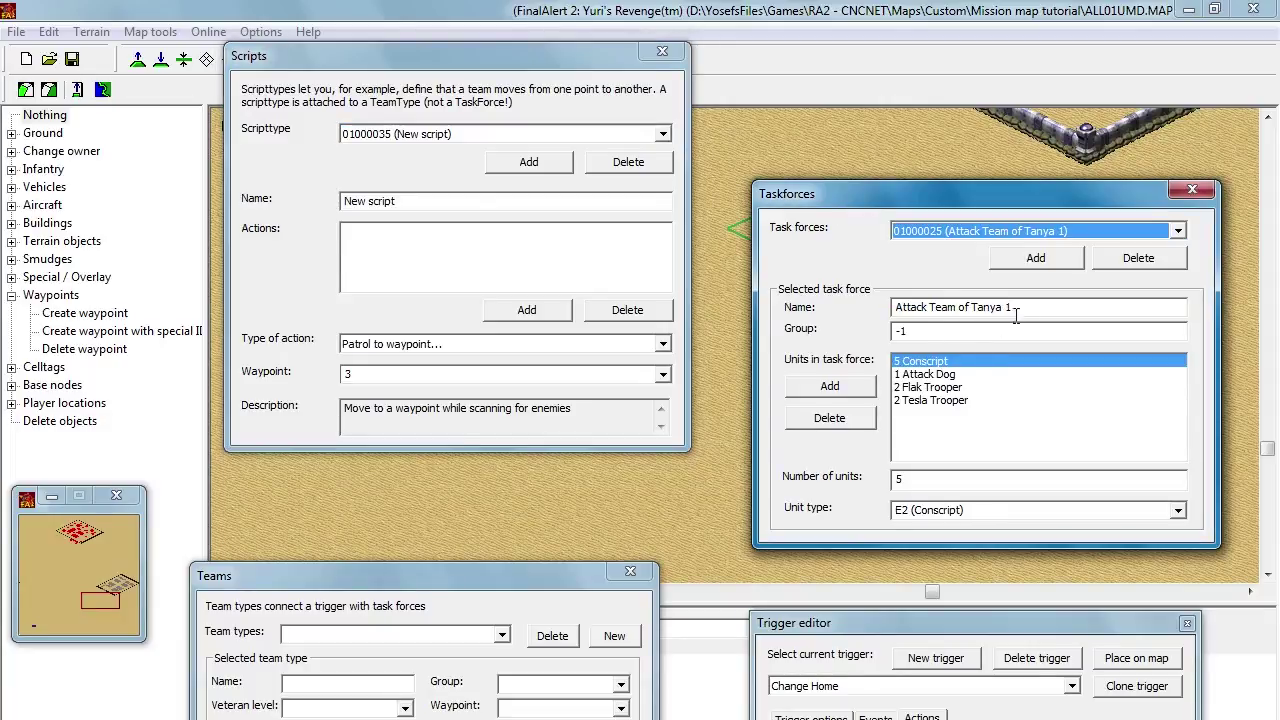
left_click_drag(1022, 311, 880, 318)
key("ctrl+c")
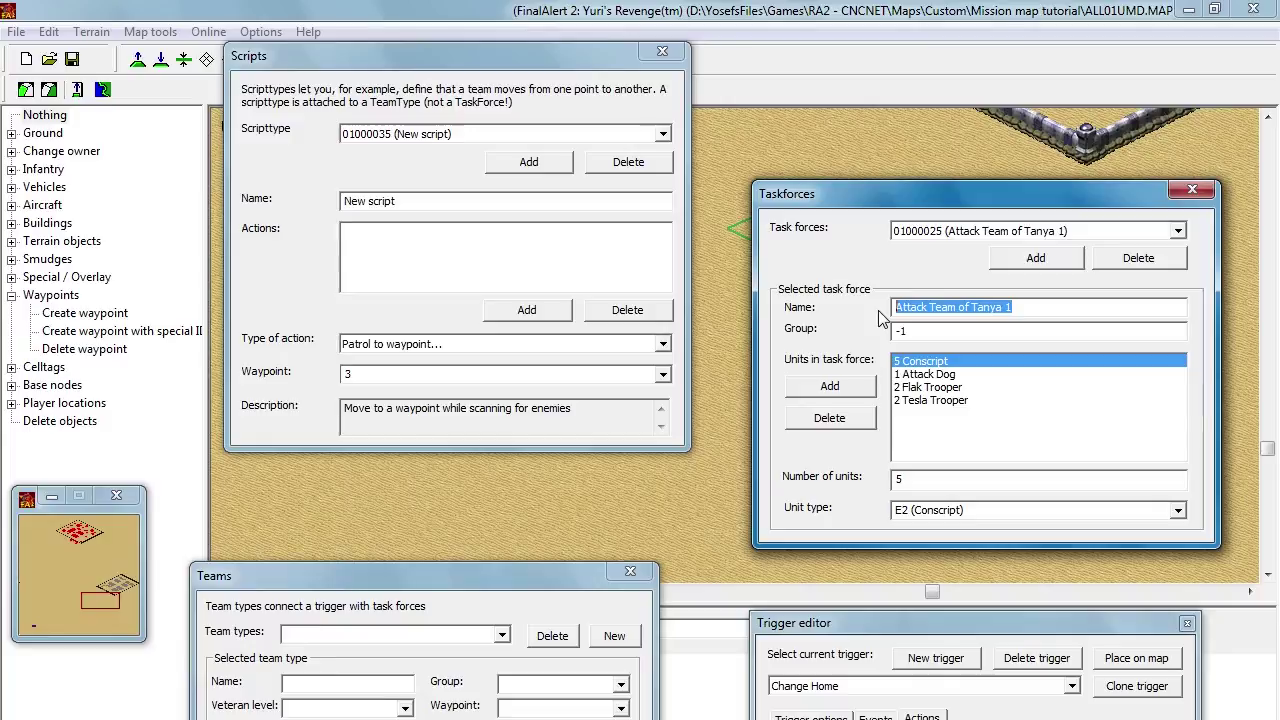
left_click_drag(405, 202, 296, 214)
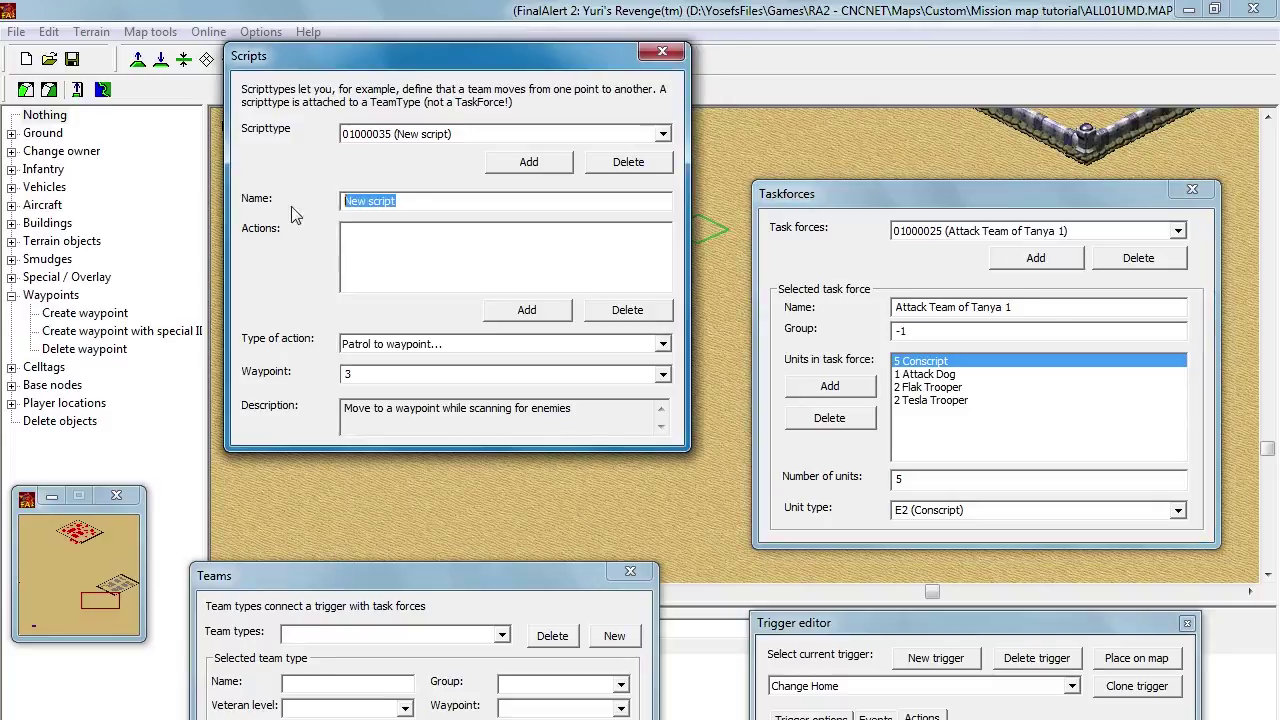
key("ctrl+v")
Step: Add an Attack action to the Attack Team of Tanya 1 script with the target 4 - Infantry
left_click(527, 311)
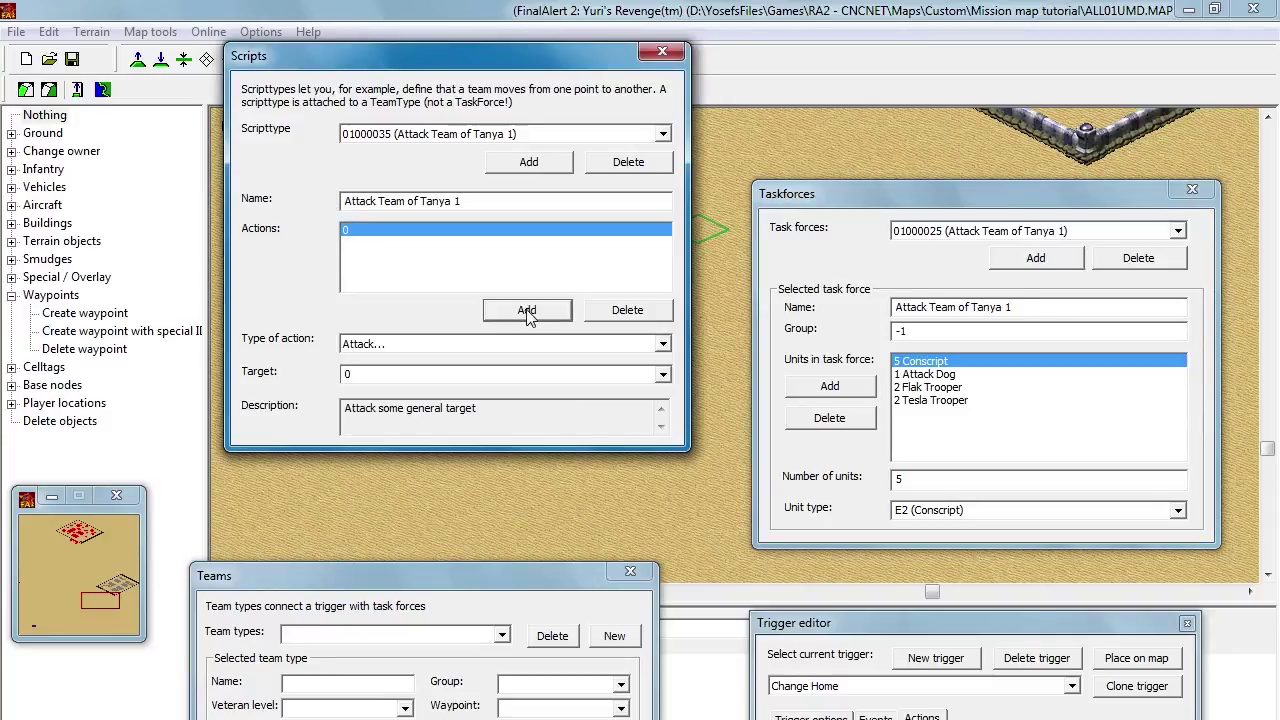
left_click(663, 344)
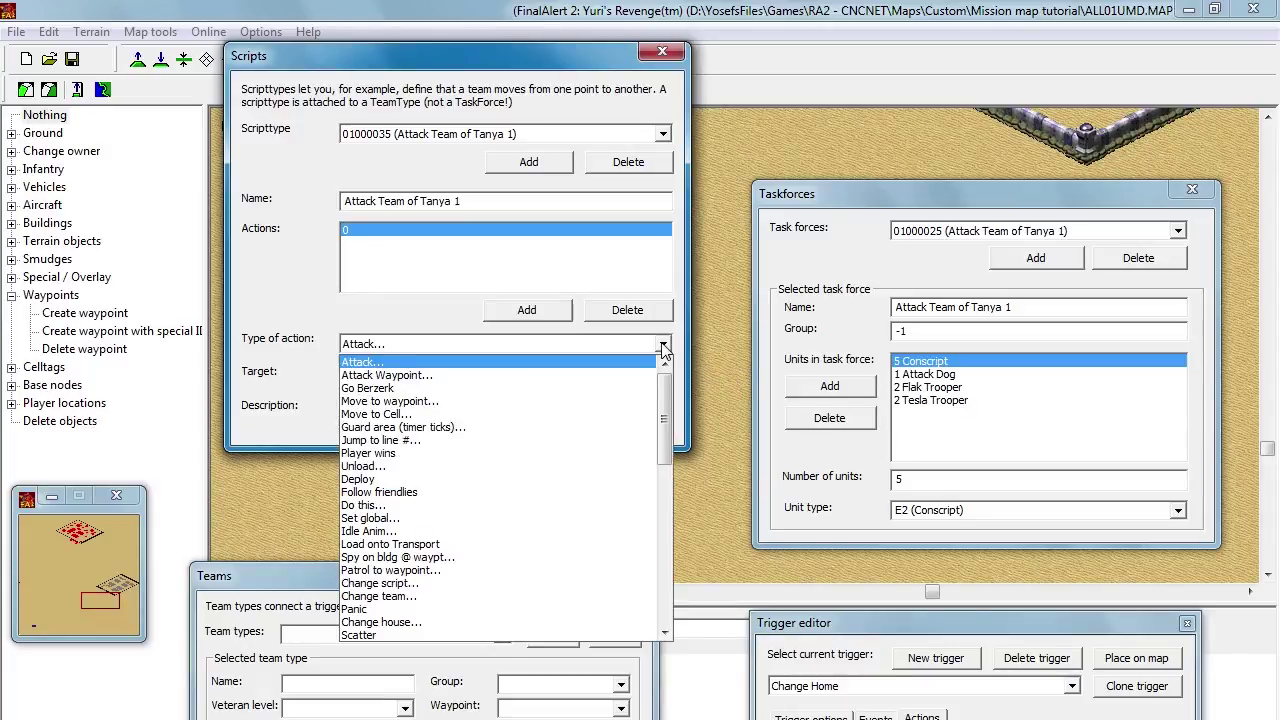
left_click(663, 344)
left_click(663, 374)
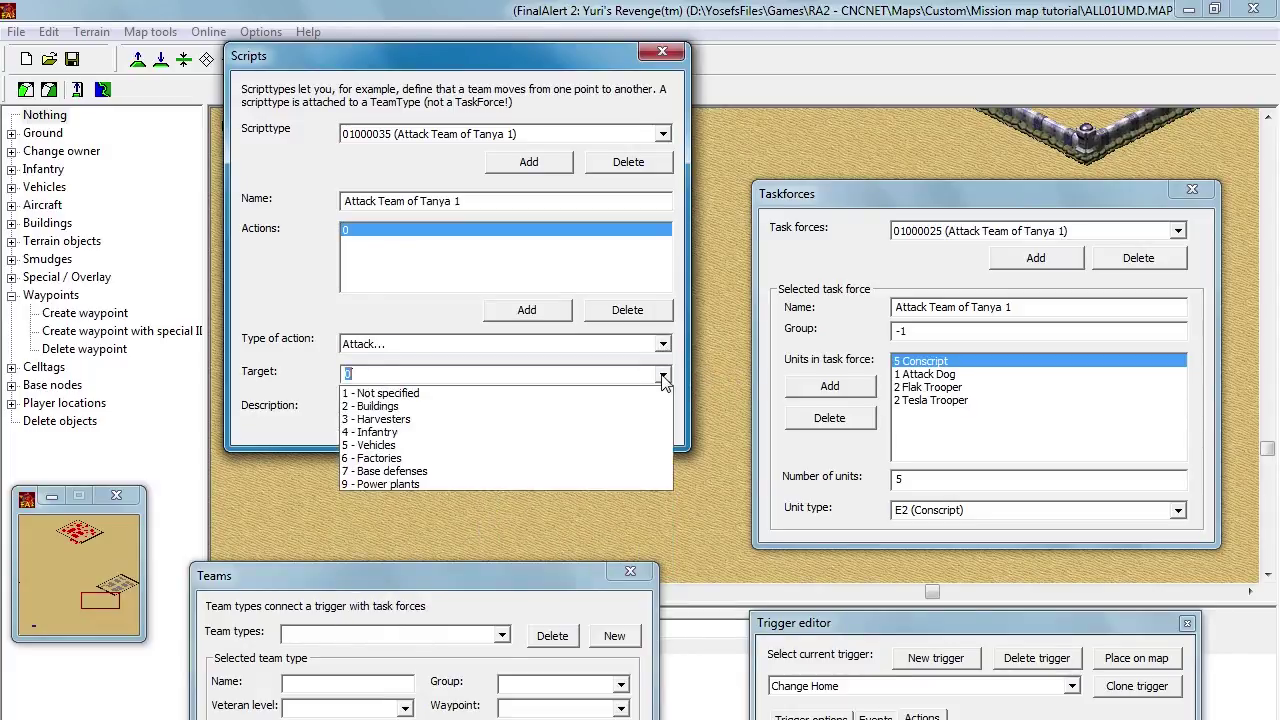
left_click(418, 432)
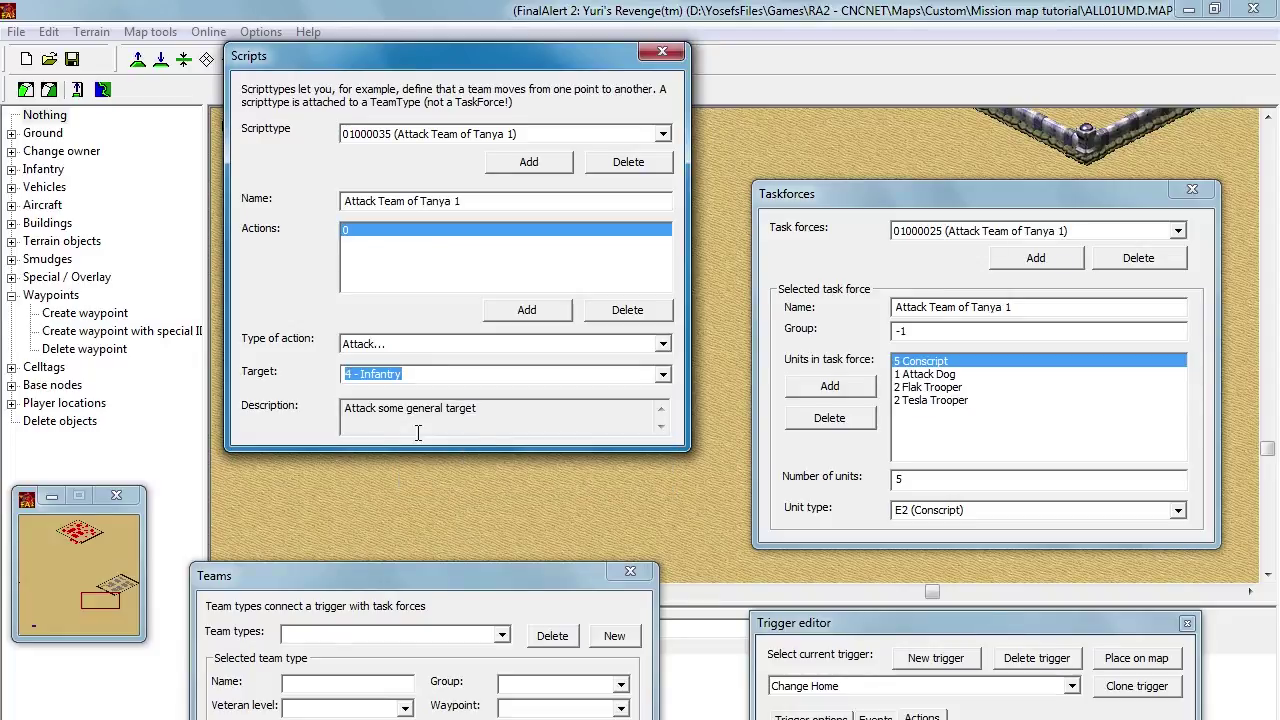
Step: Rename the Attack Team of Tanya 1 script by removing the number from the end of its name
left_click(969, 232)
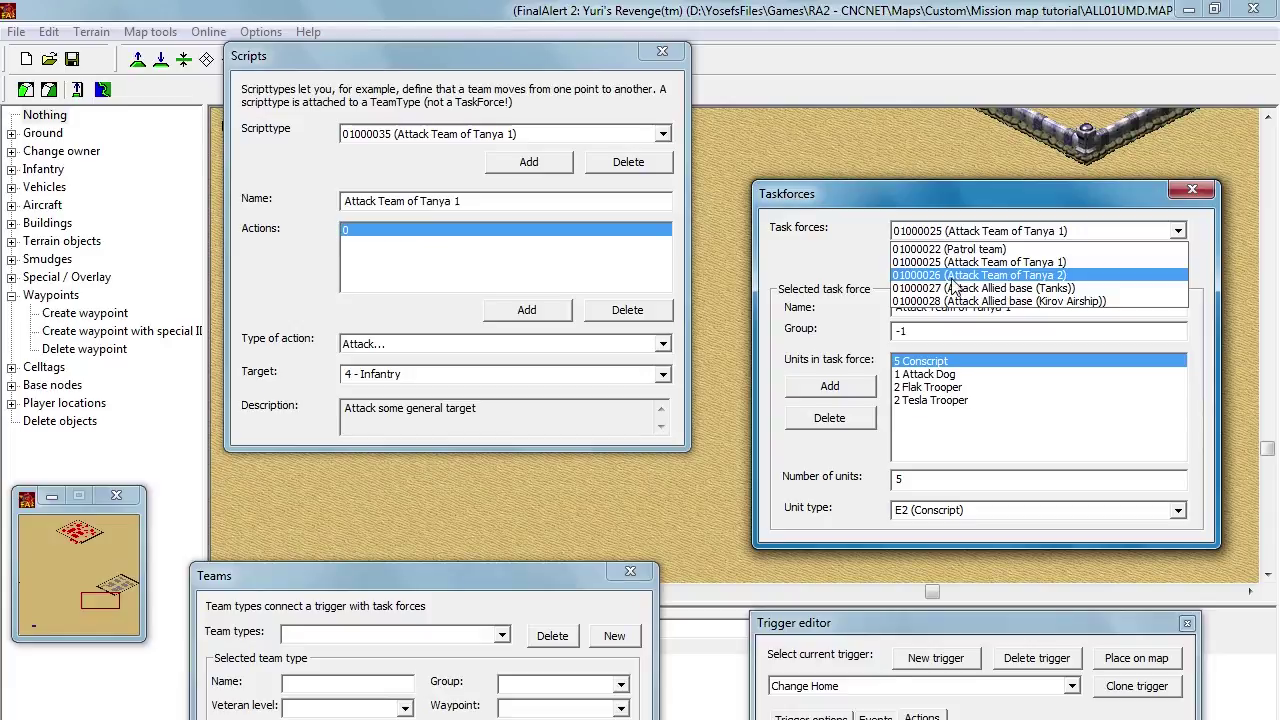
left_click(462, 200)
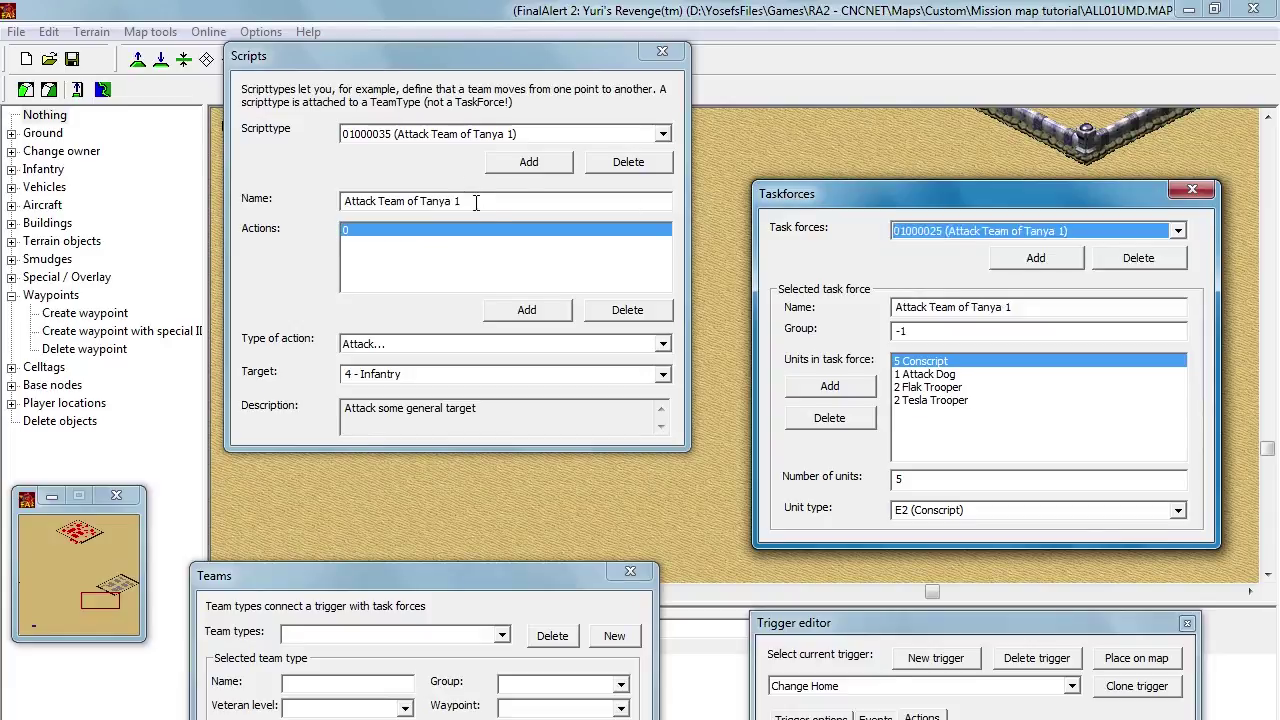
left_click(462, 200)
key("BackSpace")
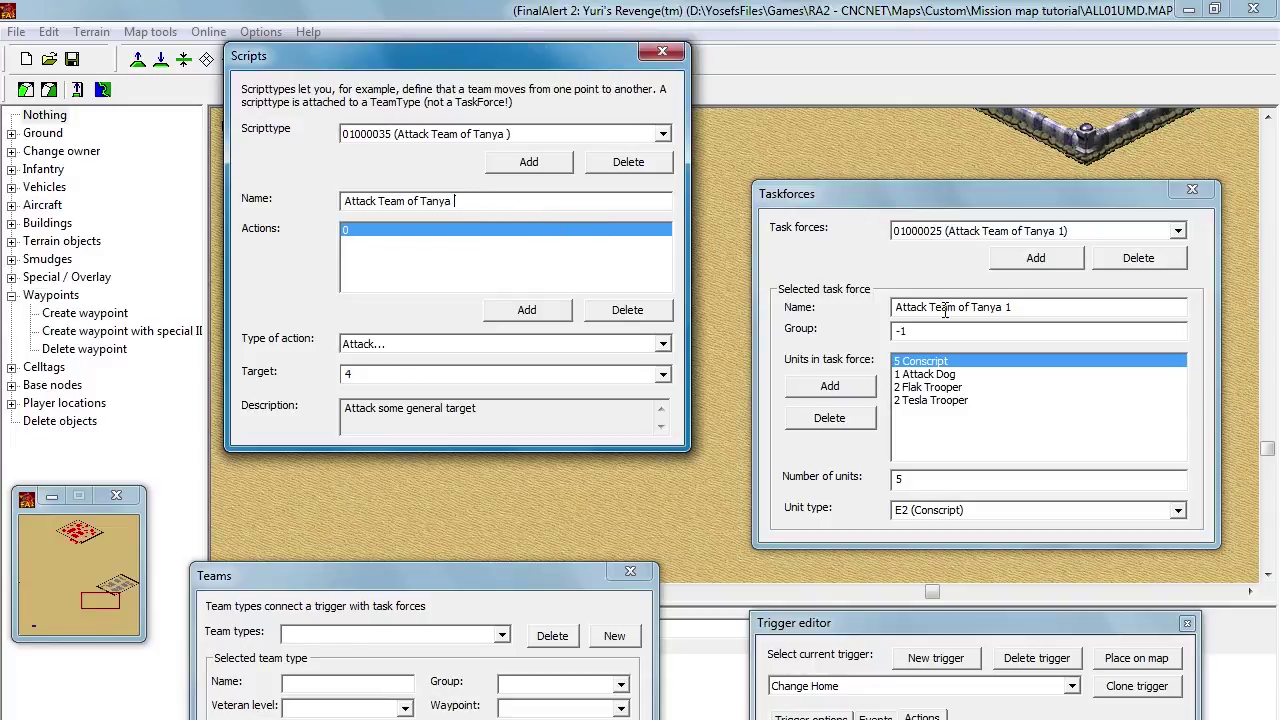
Step: Add a new script and name it Attack Allied base, copying those words from the name of the tanks task force
left_click(958, 228)
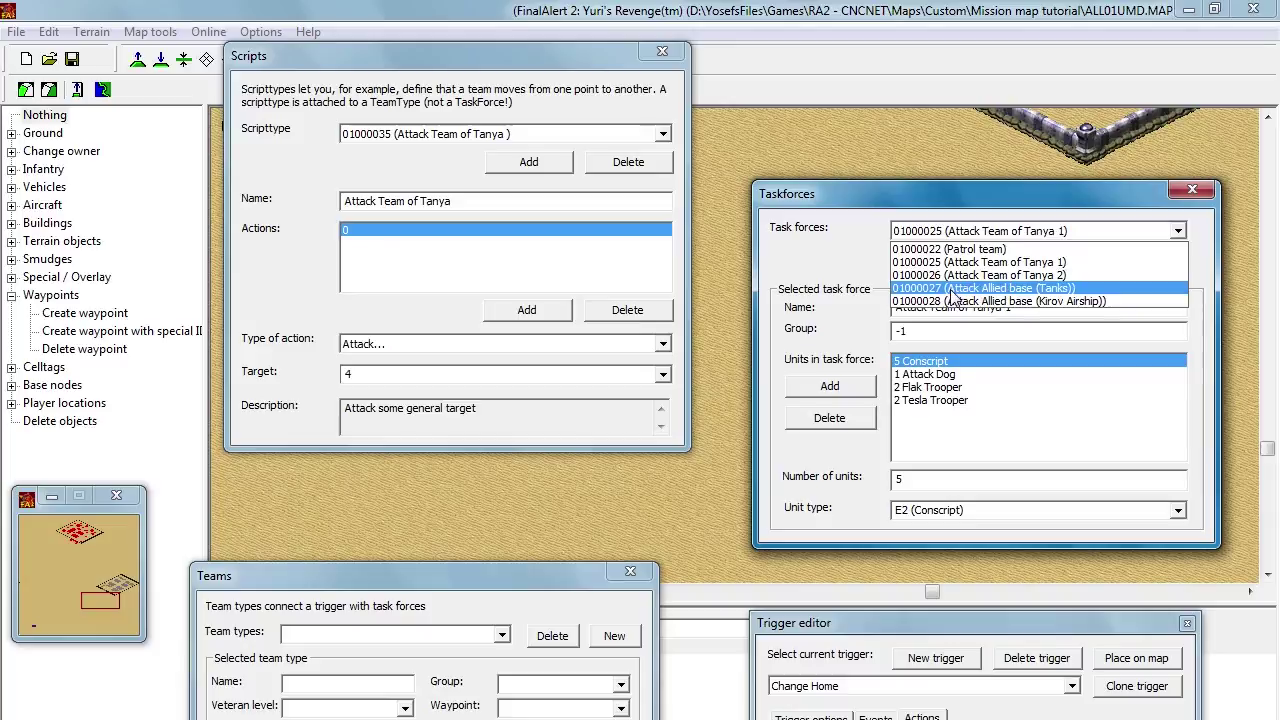
left_click(980, 288)
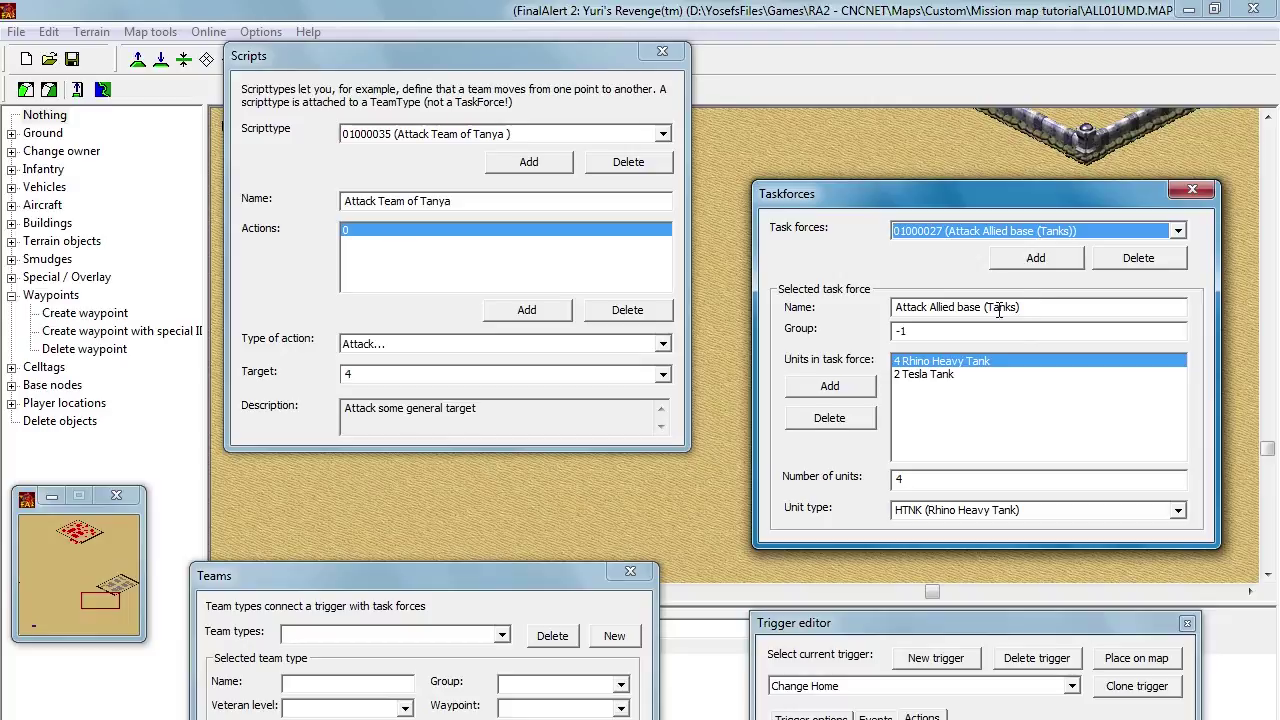
left_click_drag(984, 310, 895, 310)
key("ctrl+c")
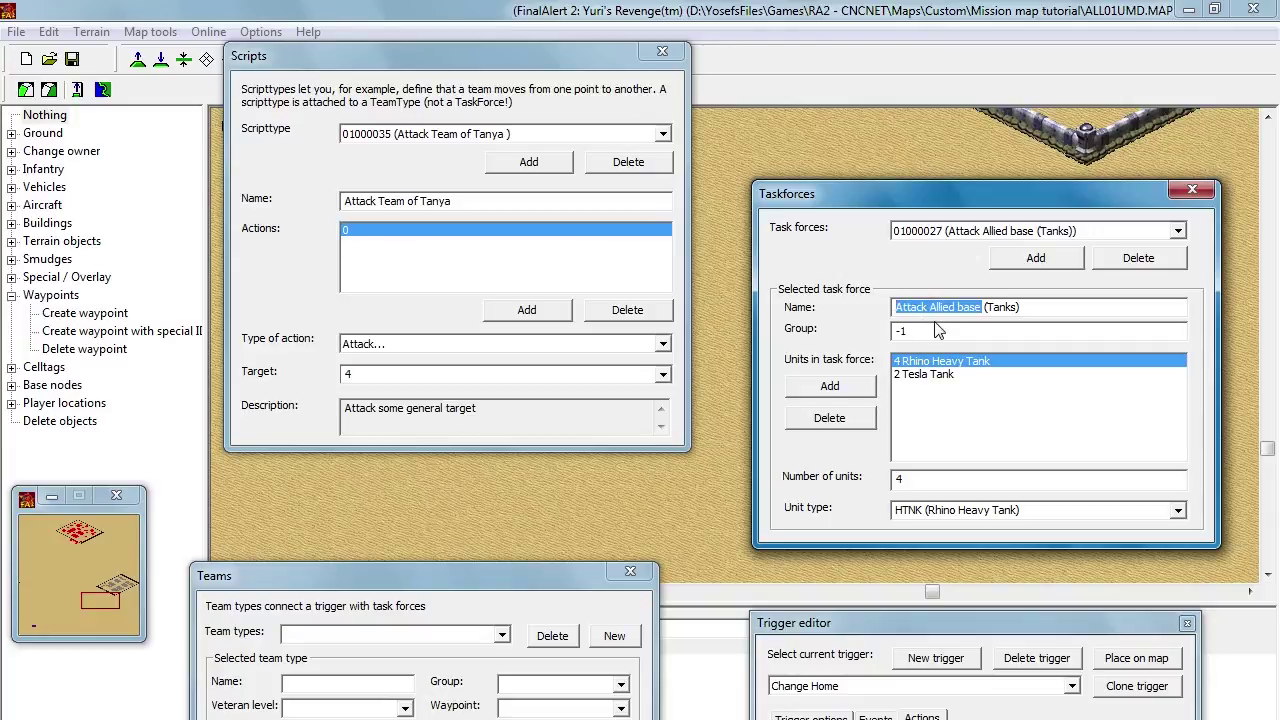
left_click(529, 163)
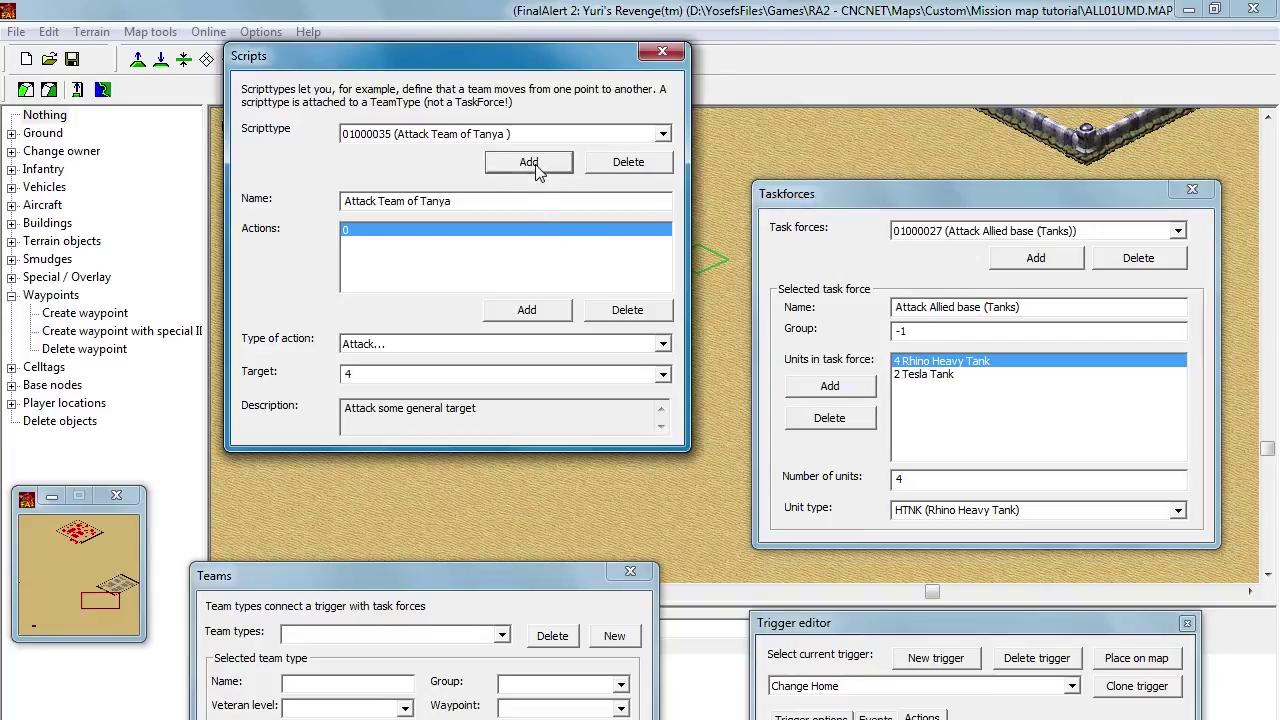
left_click(447, 139)
left_click(436, 192)
key("Tab")
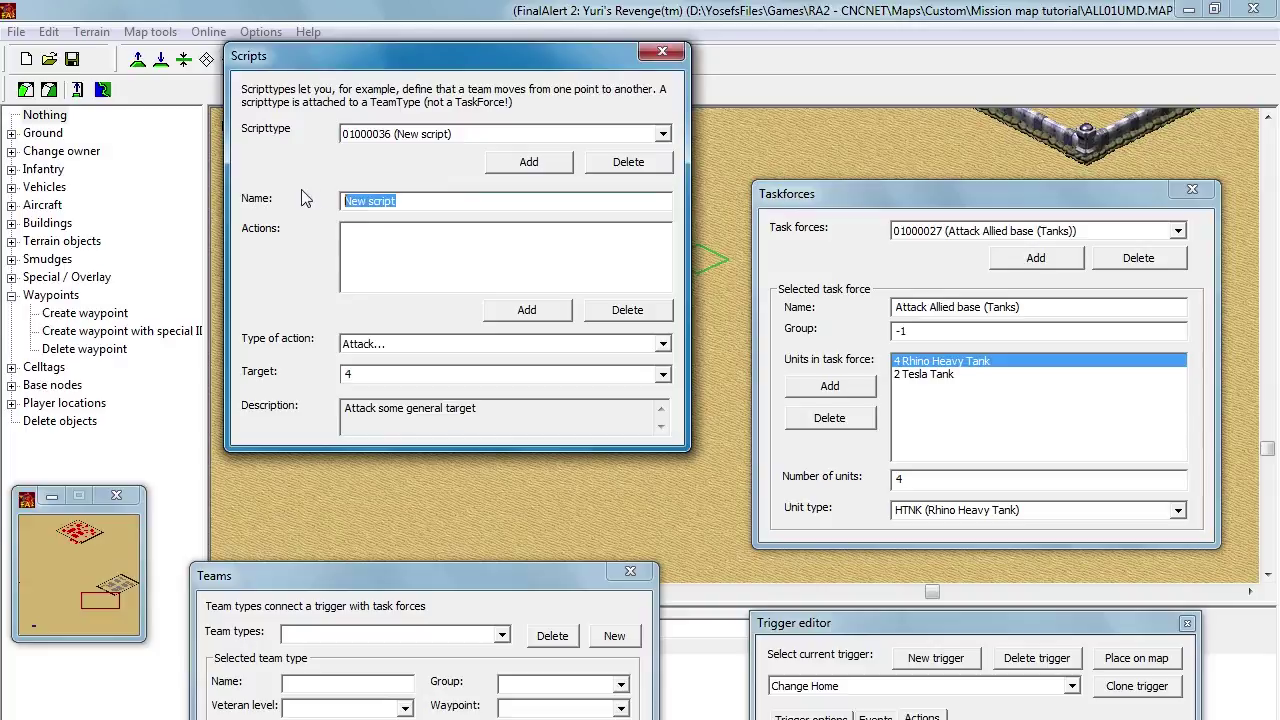
key("ctrl+v")
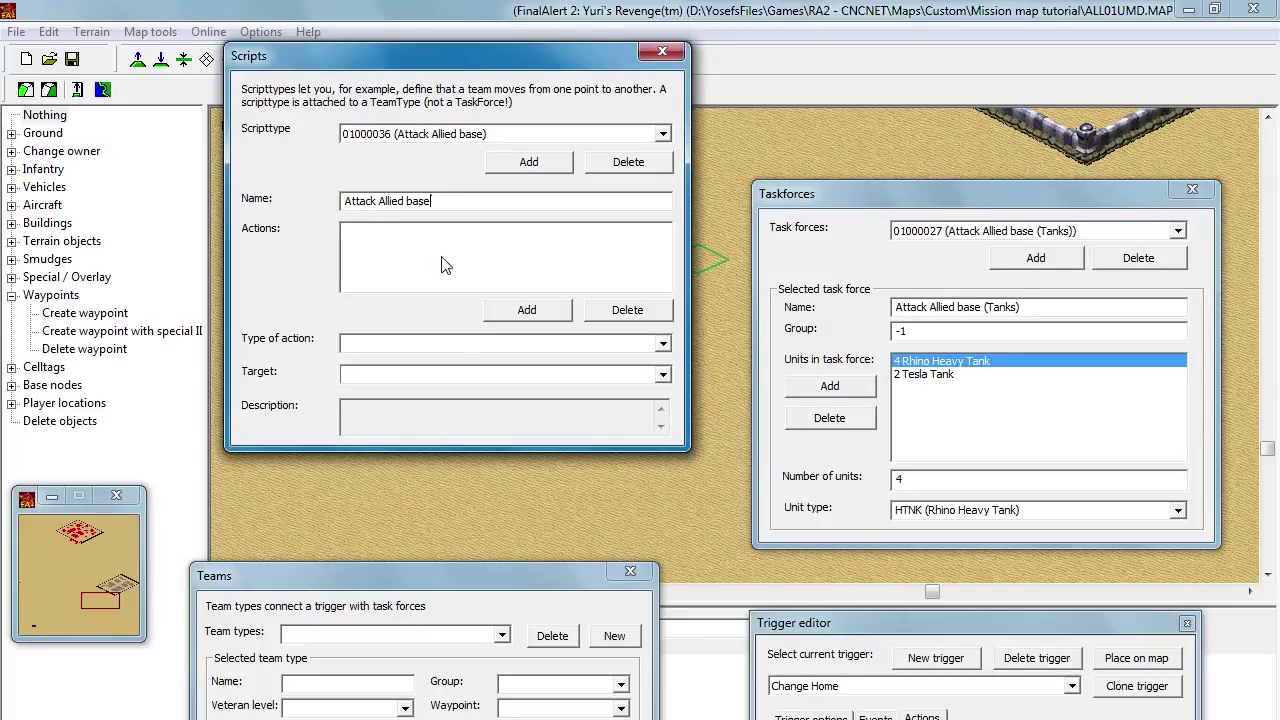
Step: Add two Attack actions to the Attack Allied base script, targeting 7 - Base defenses and 2 - Buildings
left_click(524, 312)
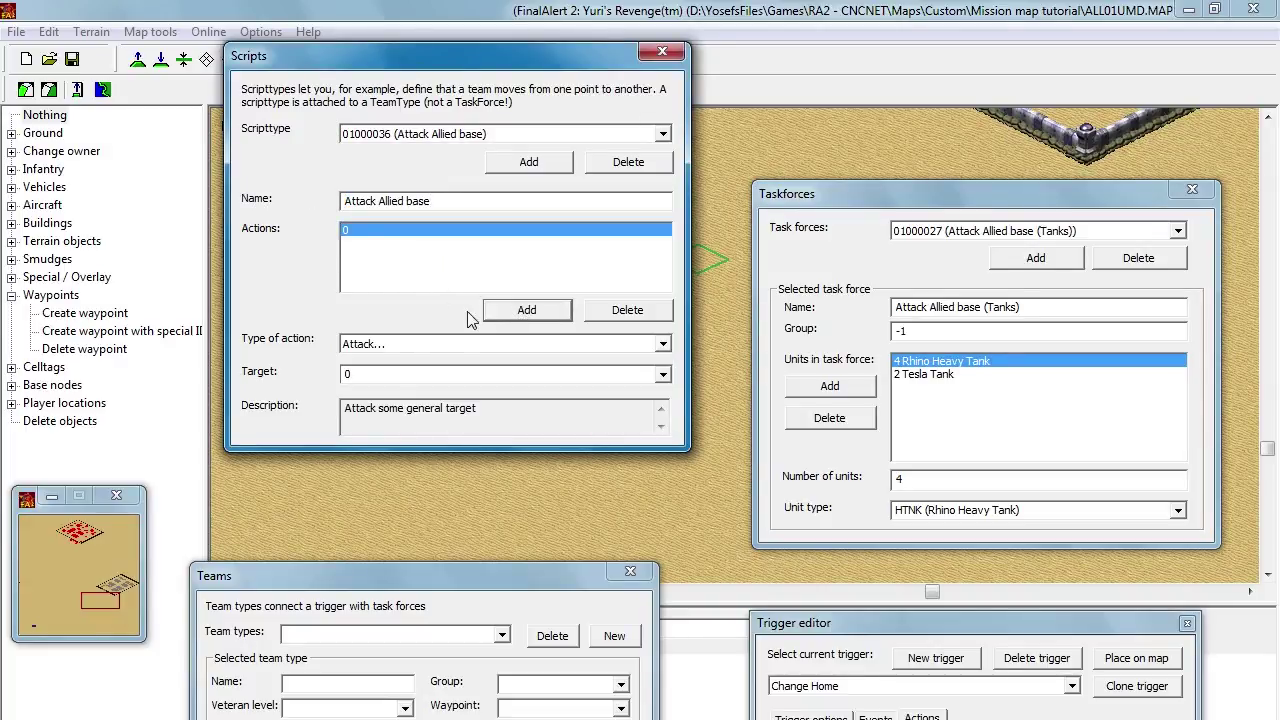
left_click(663, 377)
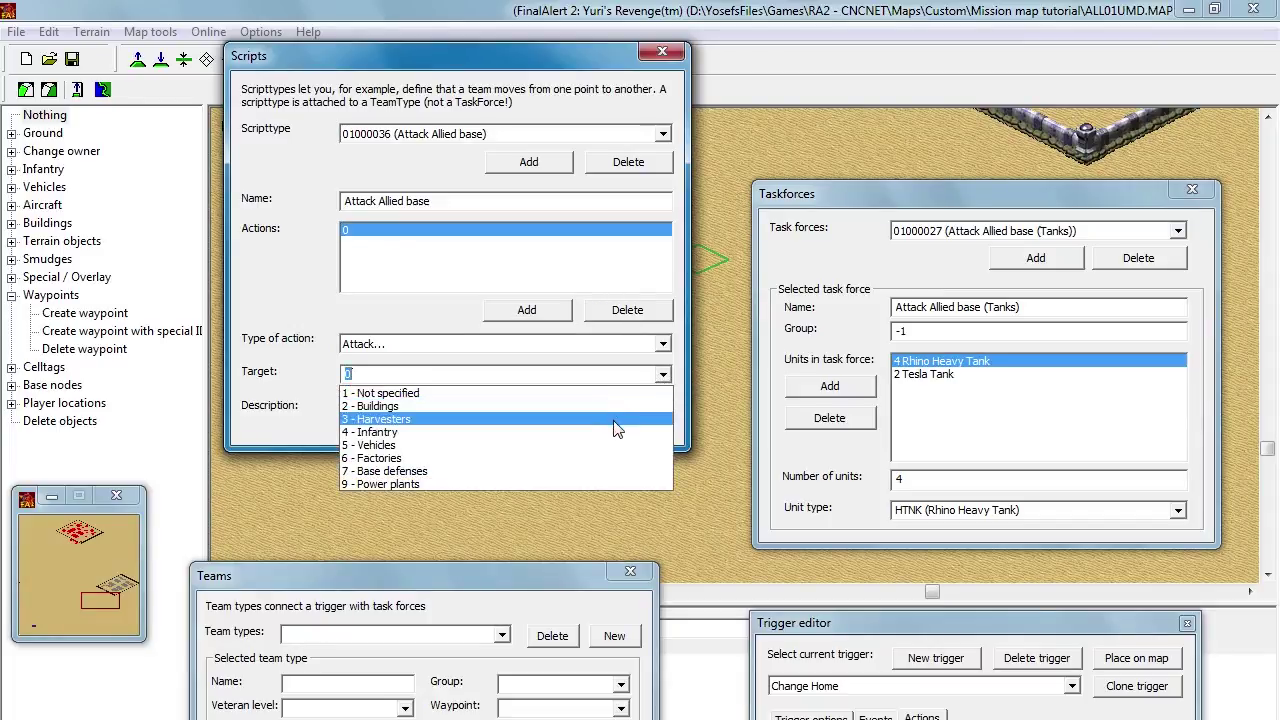
left_click(594, 473)
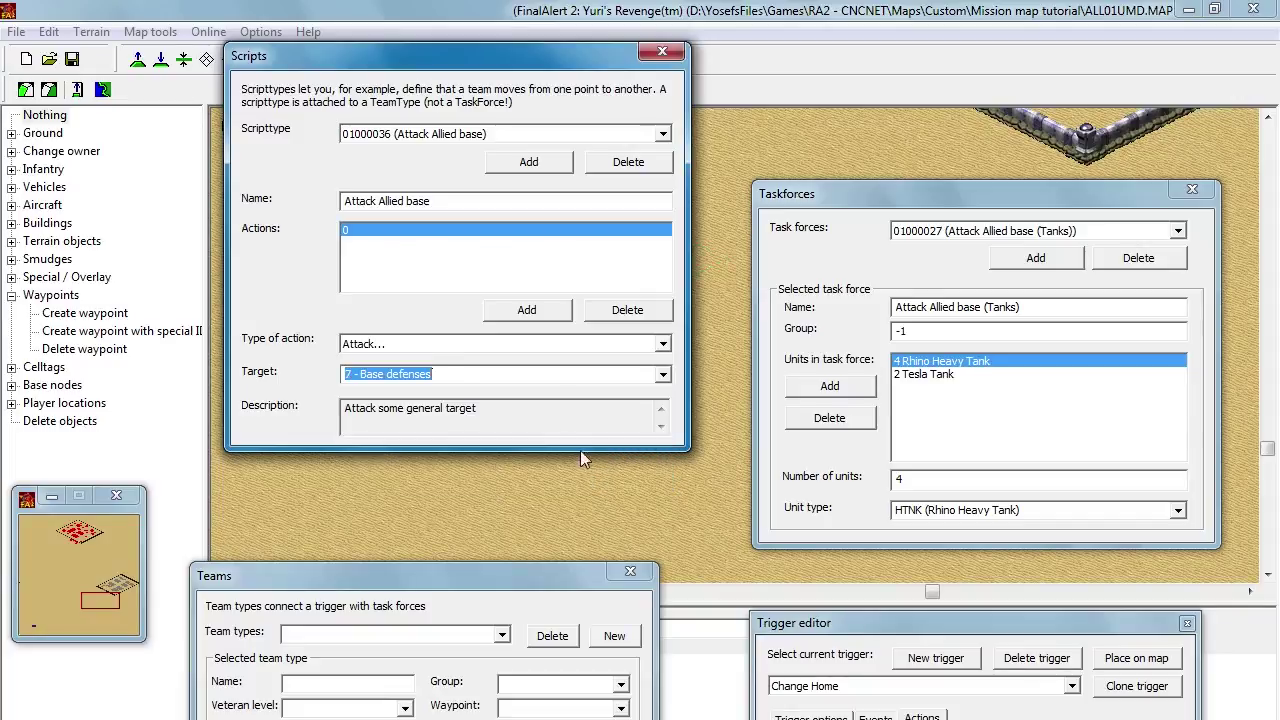
left_click(553, 314)
left_click(437, 246)
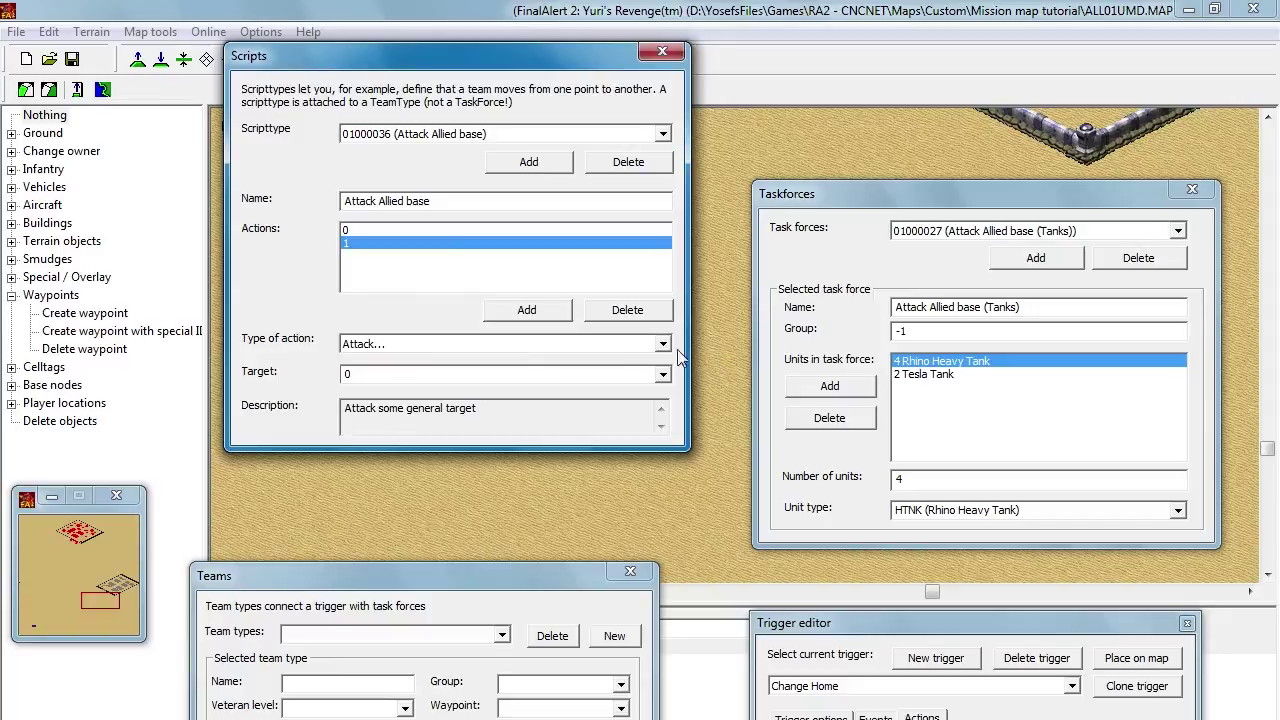
left_click(662, 376)
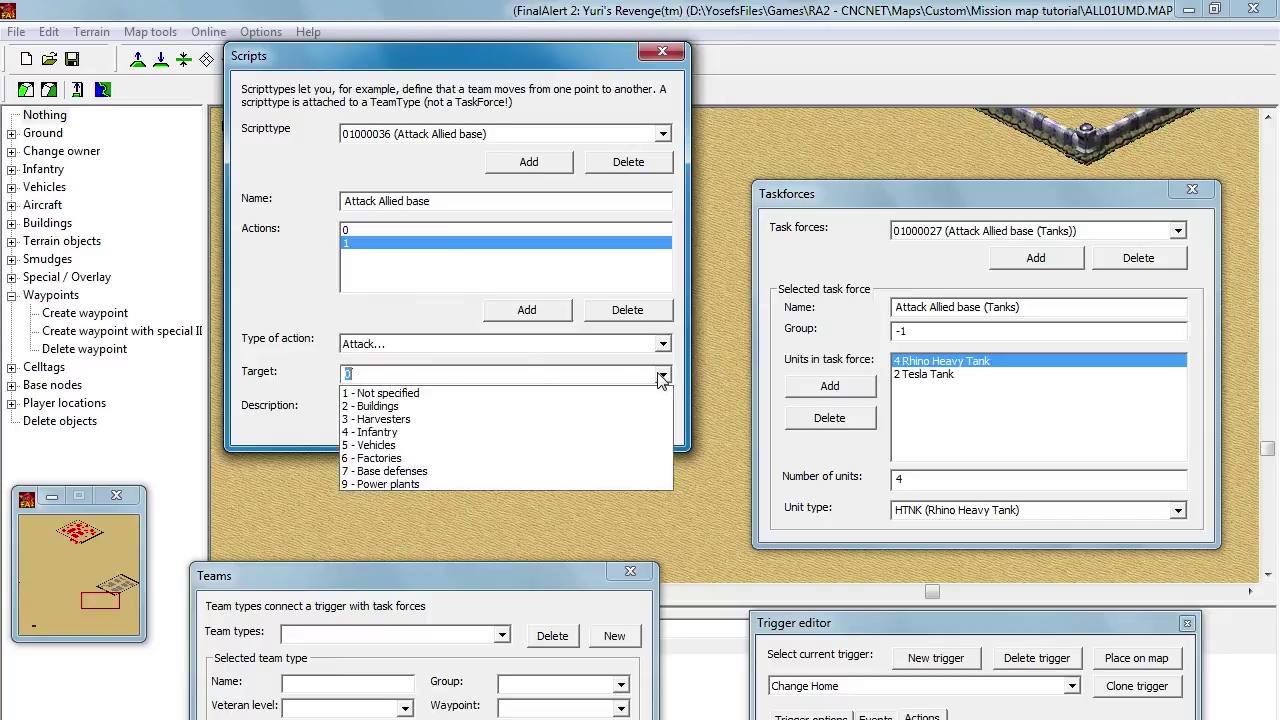
left_click(618, 405)
Step: Add a third and fourth Attack action to the Attack Allied base script, targeting 6 - Factories and 5 - Vehicles
left_click(515, 317)
left_click(410, 256)
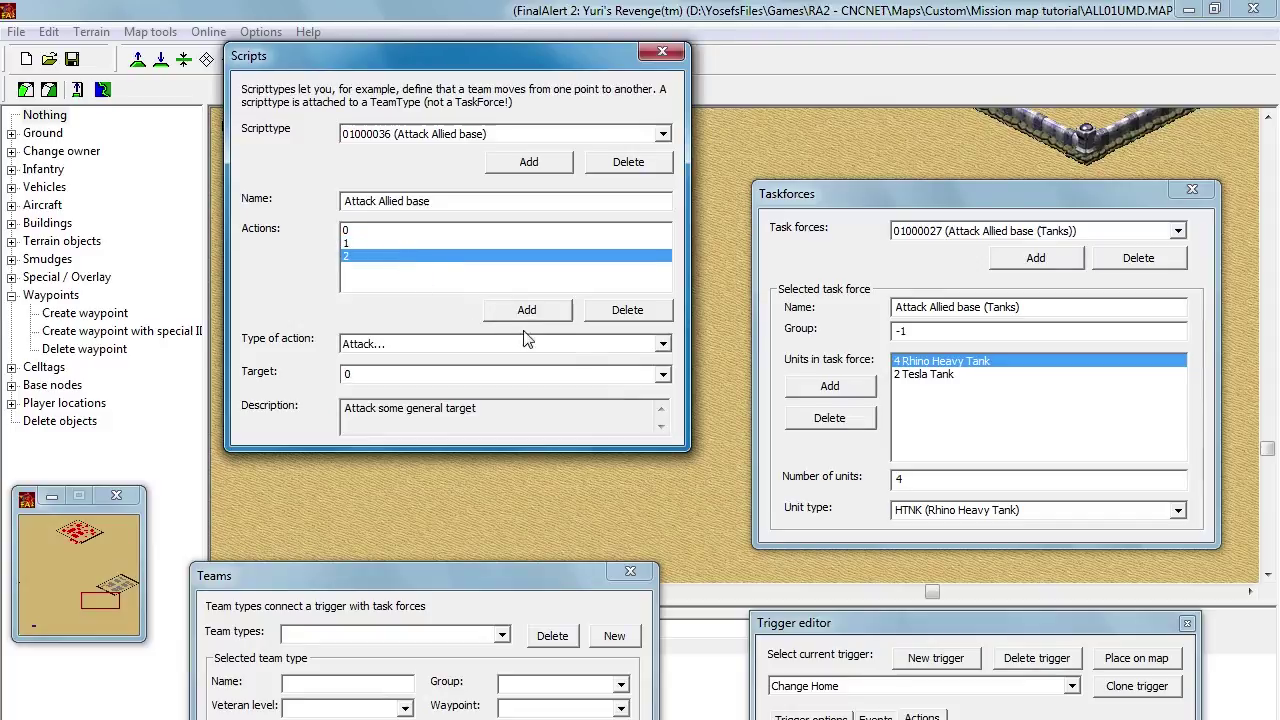
left_click(662, 373)
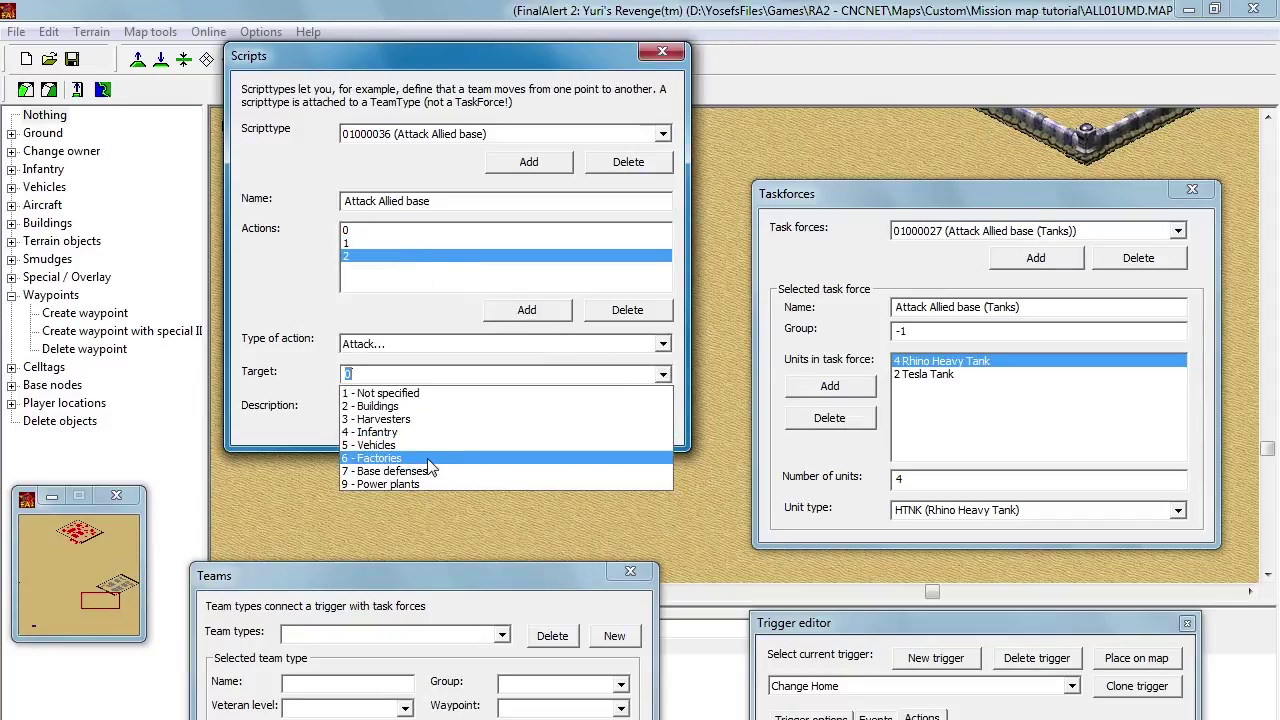
left_click(427, 458)
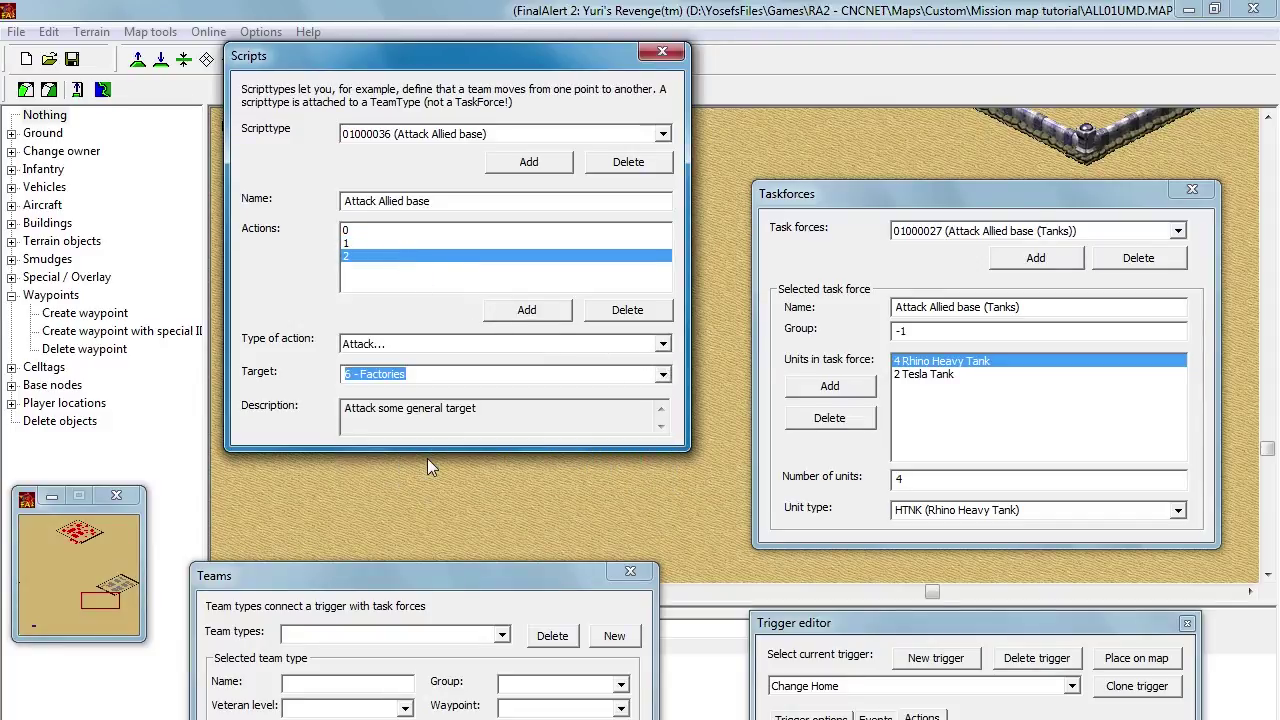
left_click(514, 309)
left_click(390, 270)
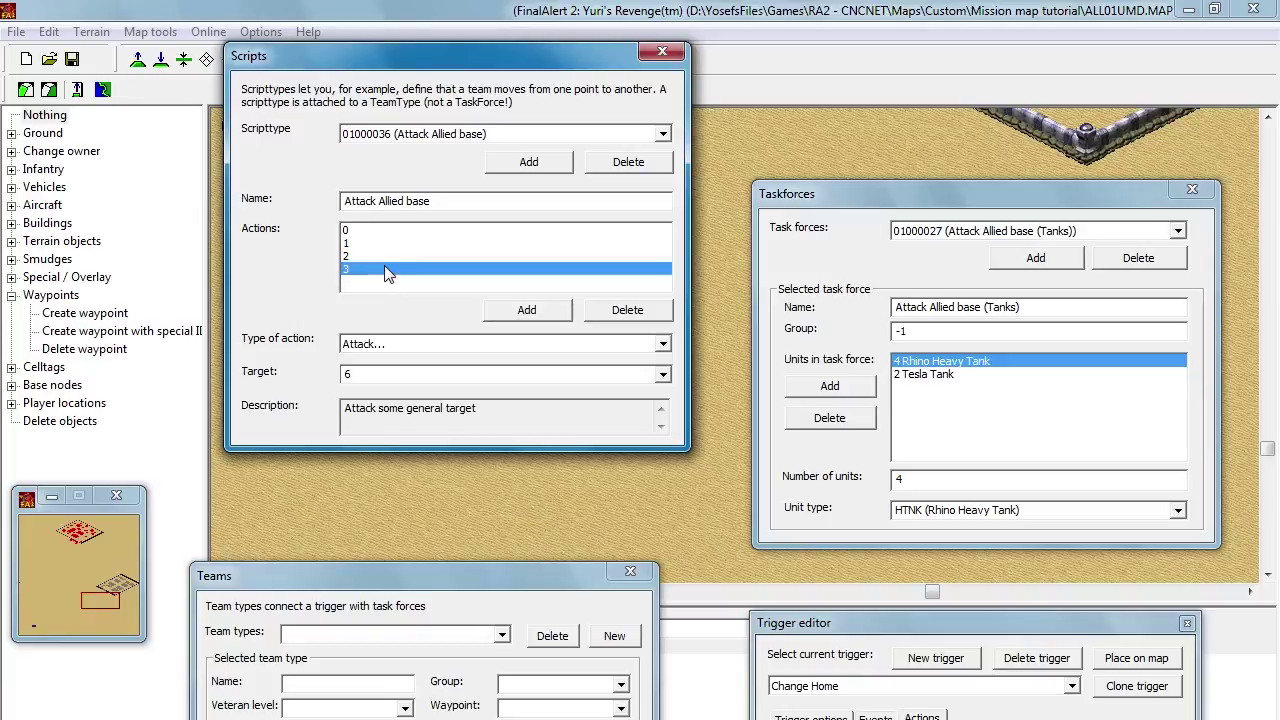
left_click(662, 375)
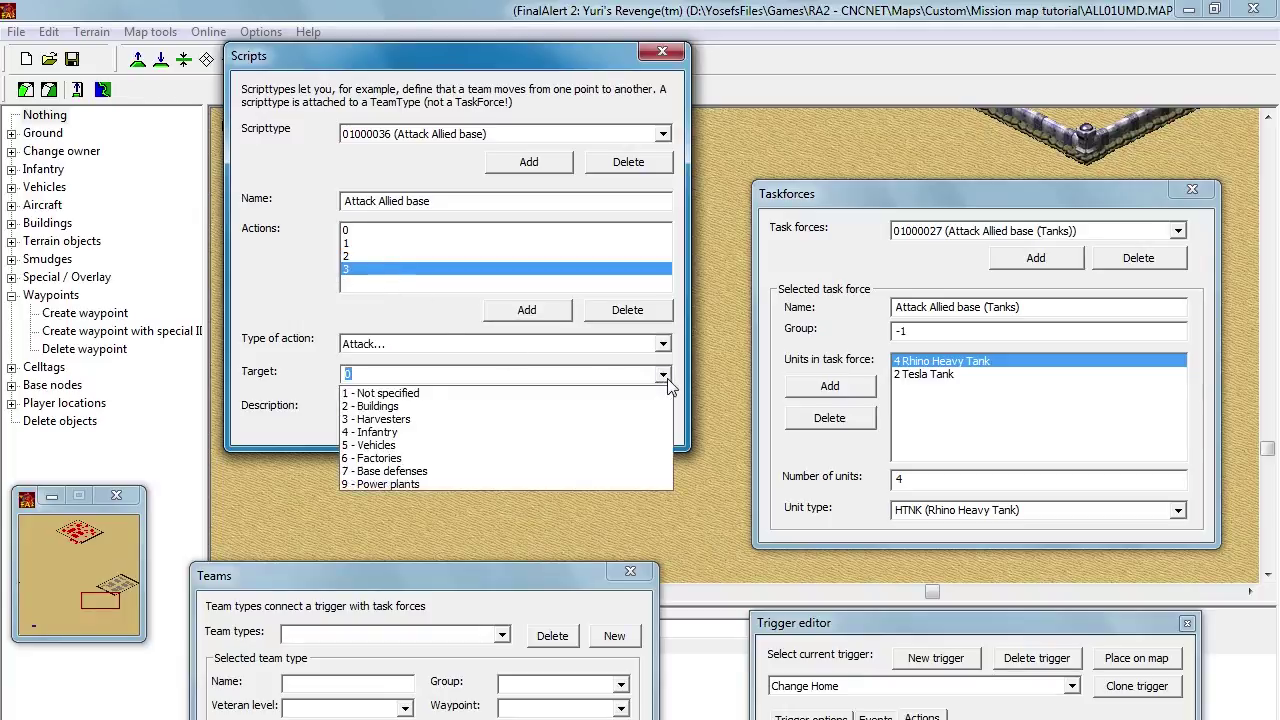
left_click(542, 446)
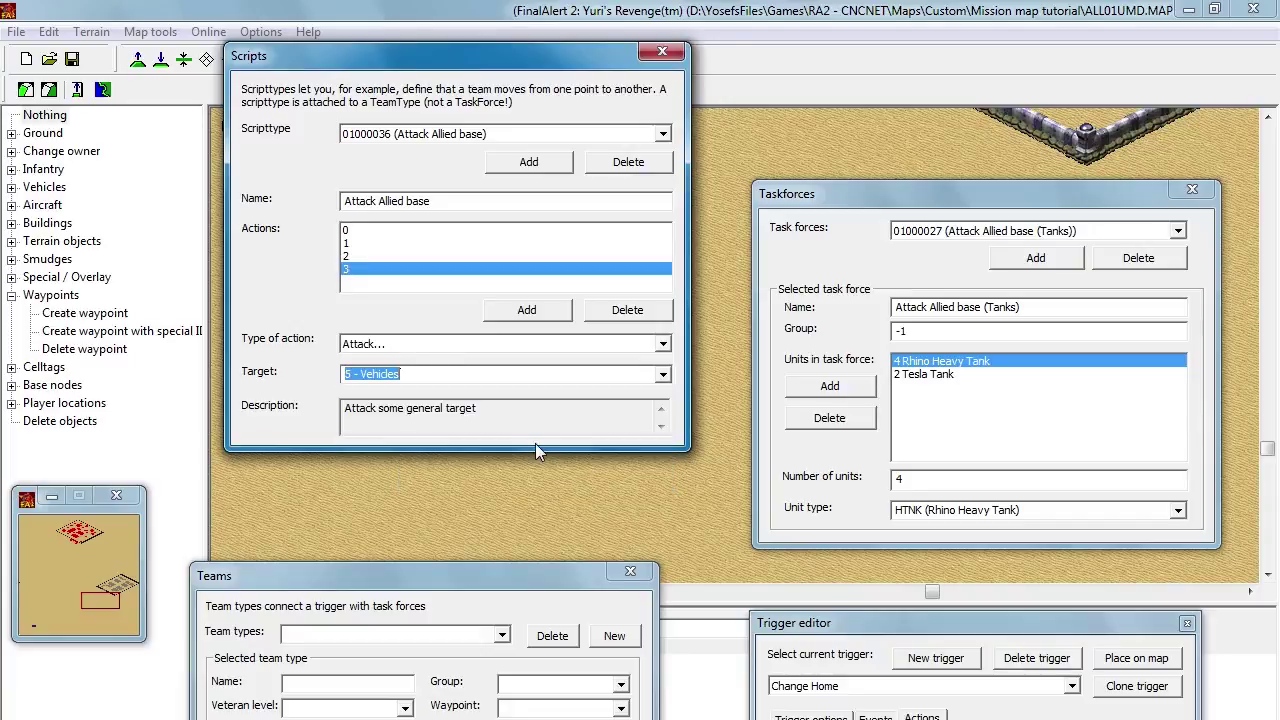
Step: Add a fifth Attack action to the Attack Allied base script with the target 1 - Not specified
left_click(503, 313)
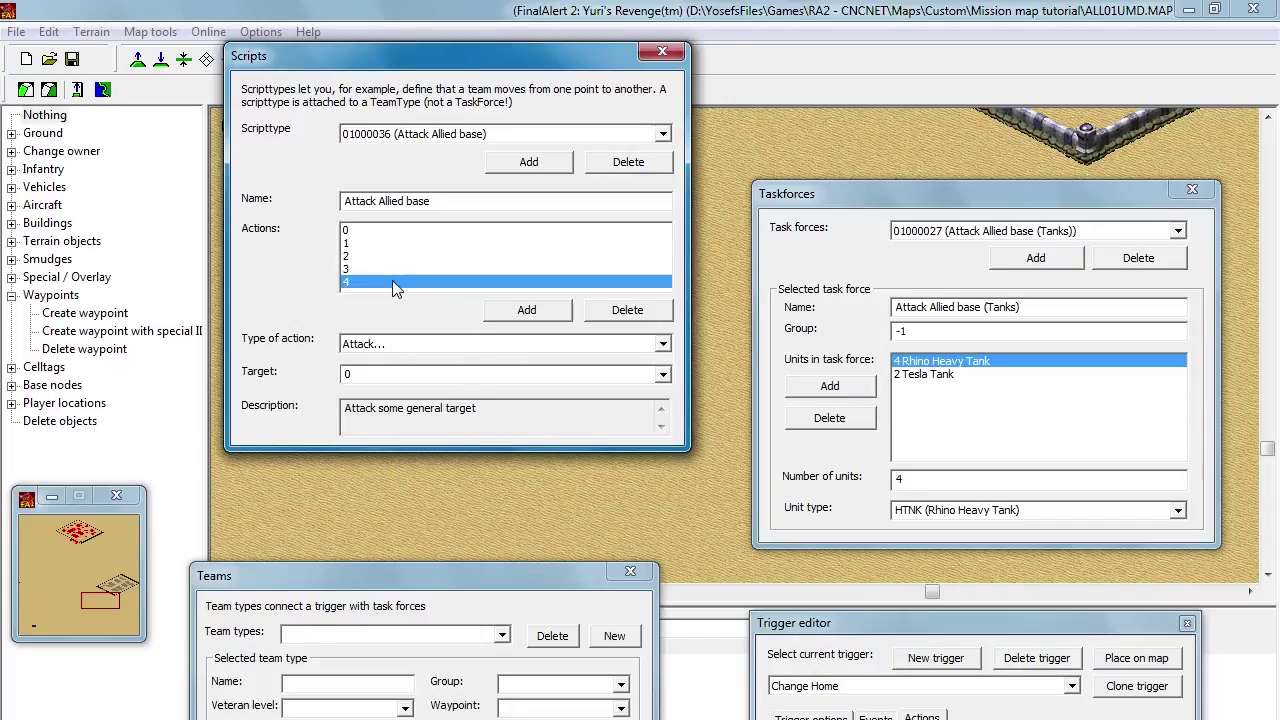
left_click(663, 376)
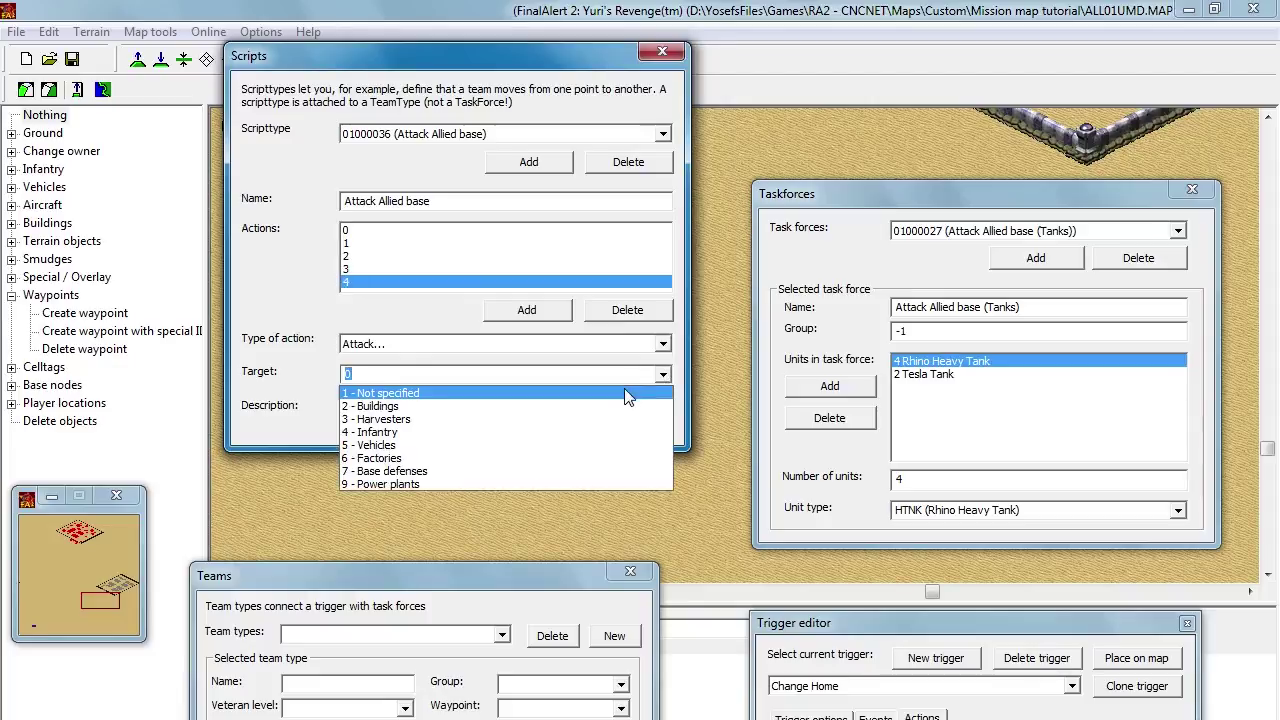
left_click(625, 393)
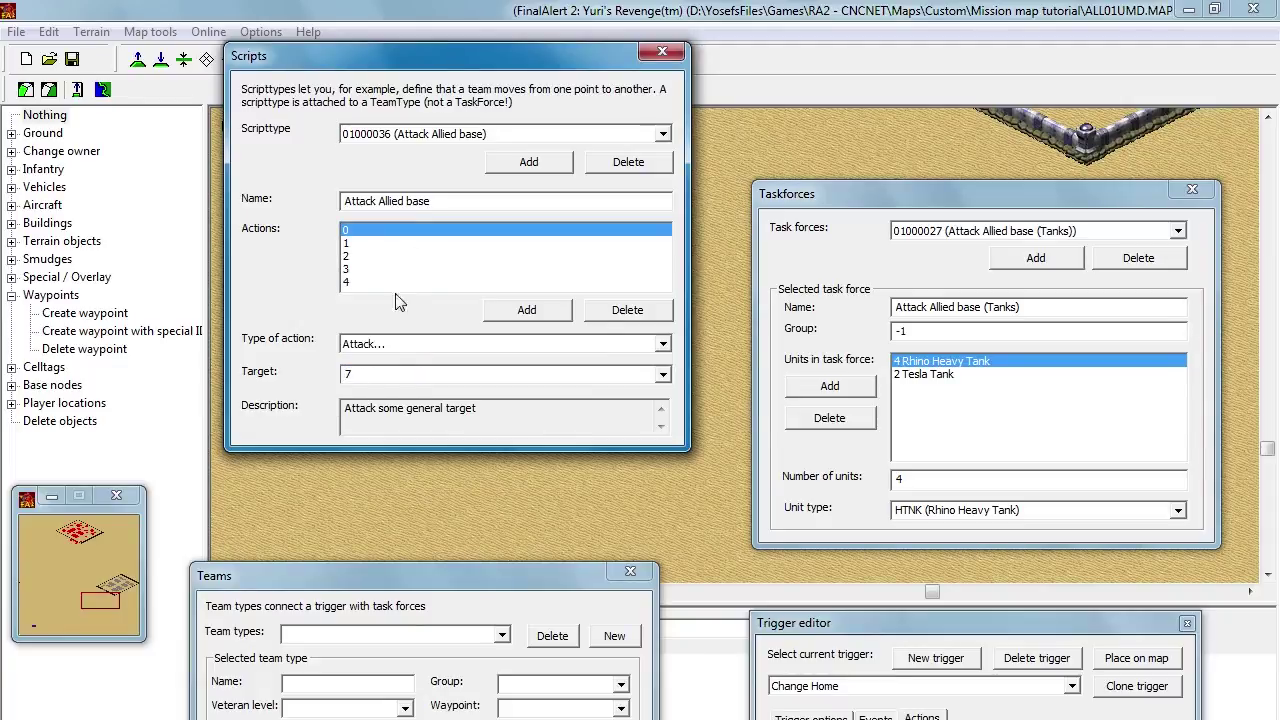
Step: Set the target of the Attack Allied base script's first action to 5 - Vehicles, and check the targets of its other actions
left_click(663, 374)
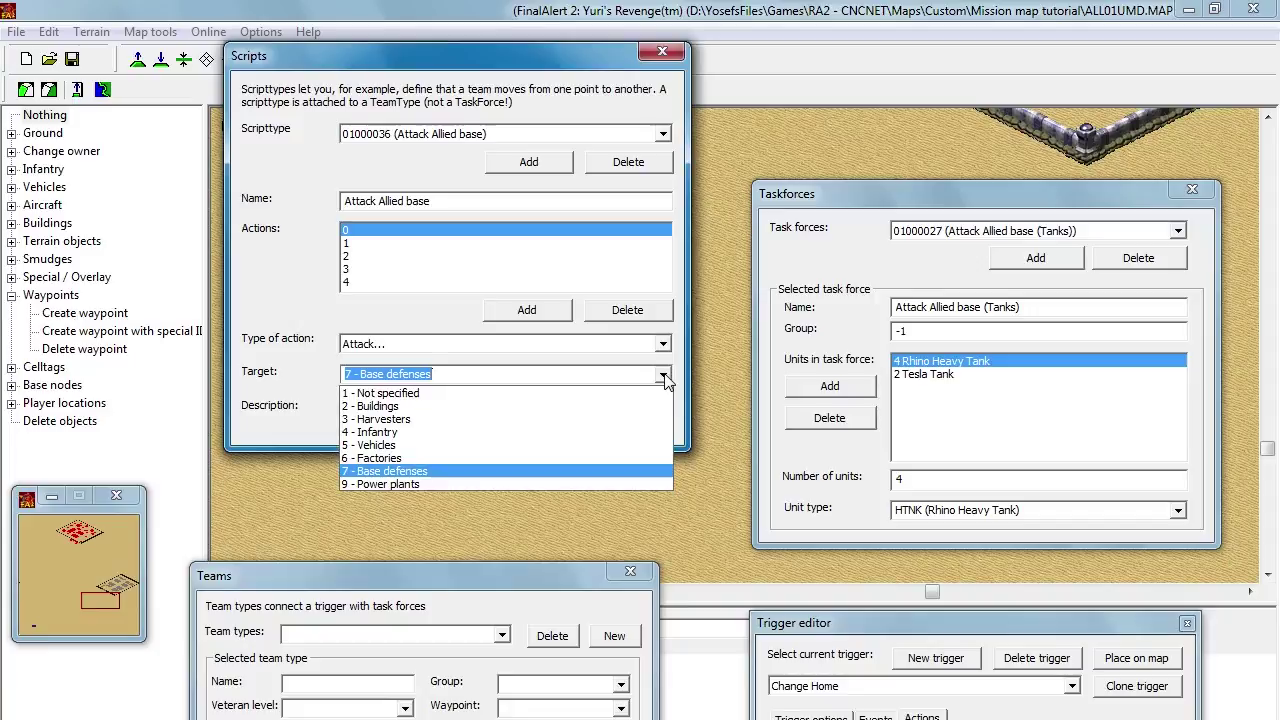
left_click(605, 445)
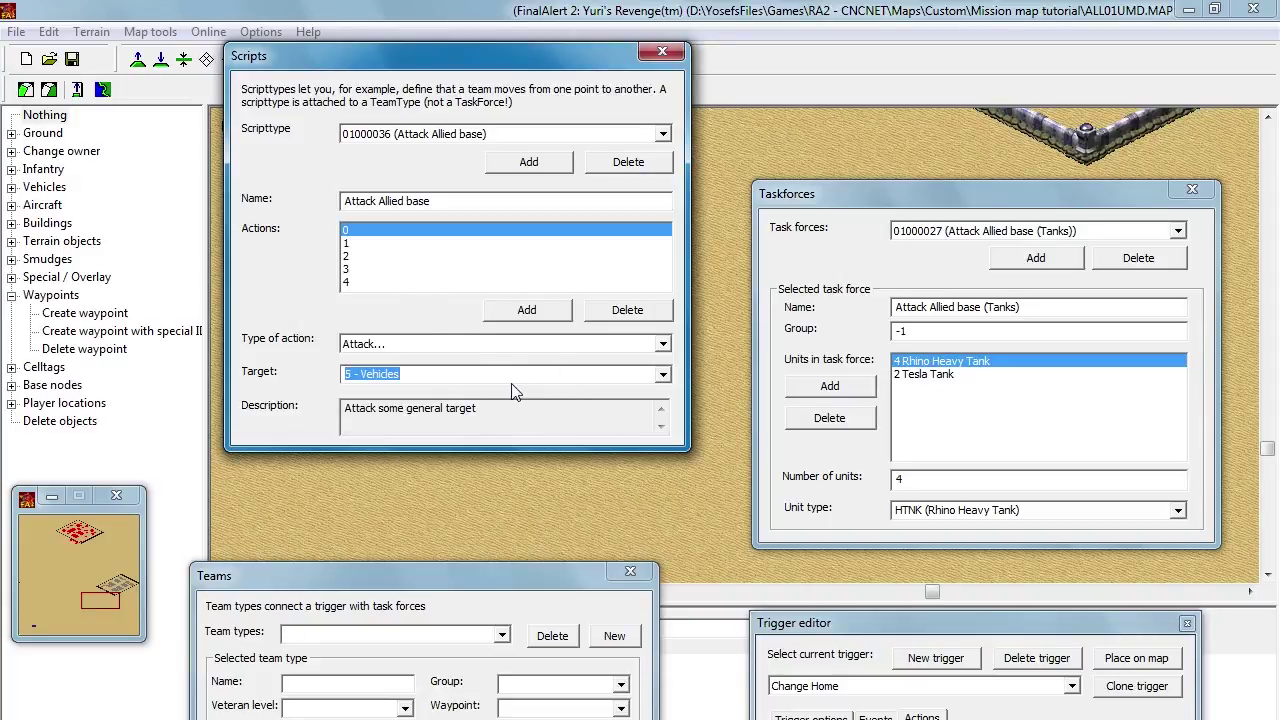
left_click(389, 243)
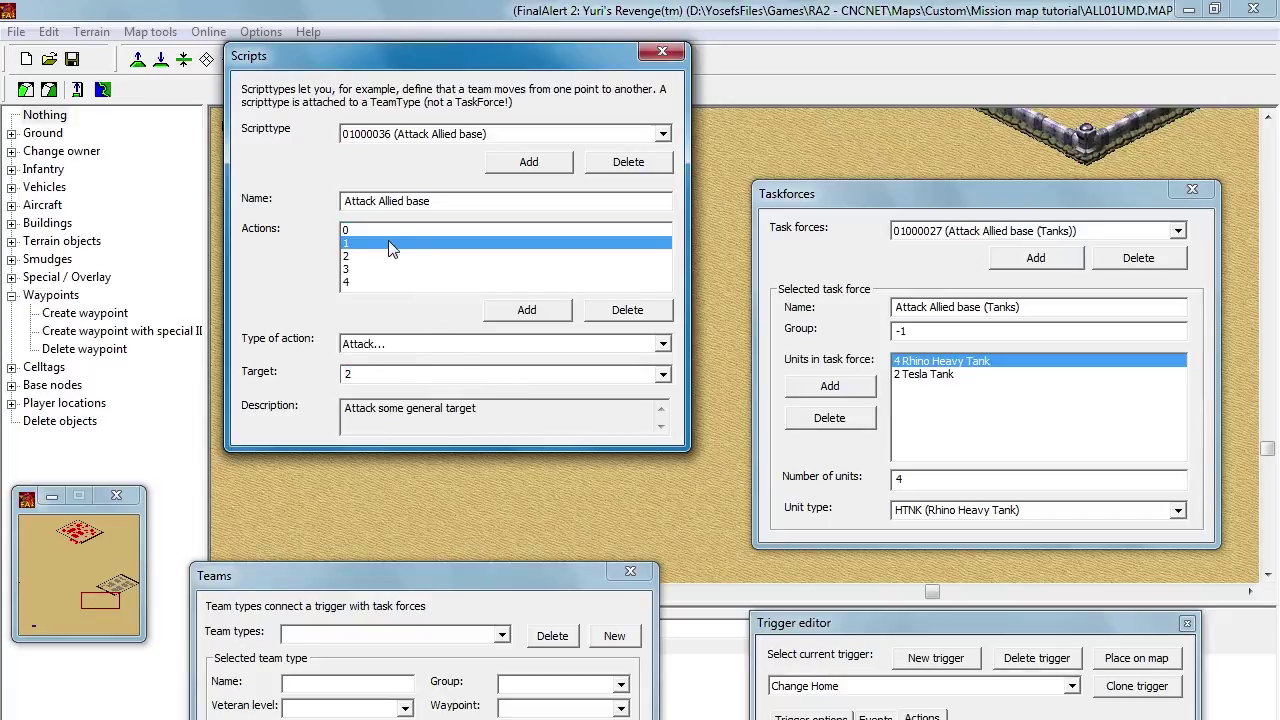
left_click(377, 257)
left_click(377, 269)
left_click(377, 278)
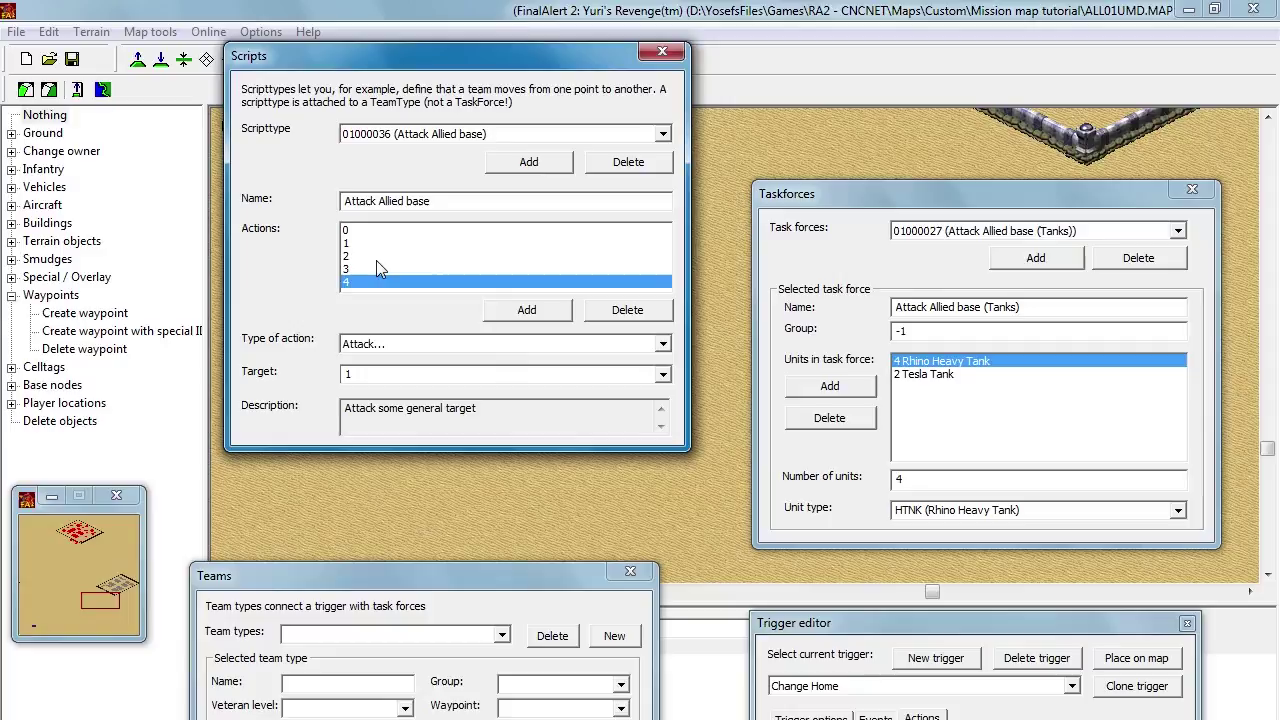
Step: Add a new script and name it Attack Allied base (Kirov Airship), copying the name from the matching task force
left_click(955, 233)
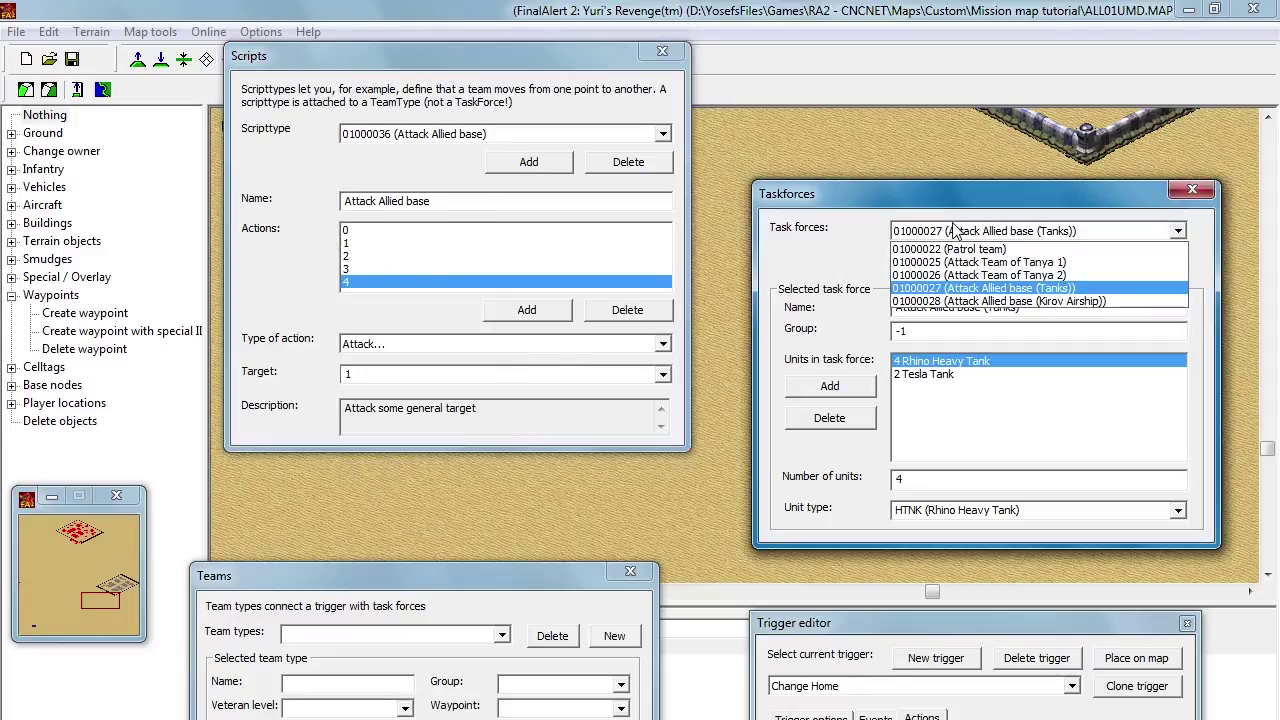
left_click(960, 301)
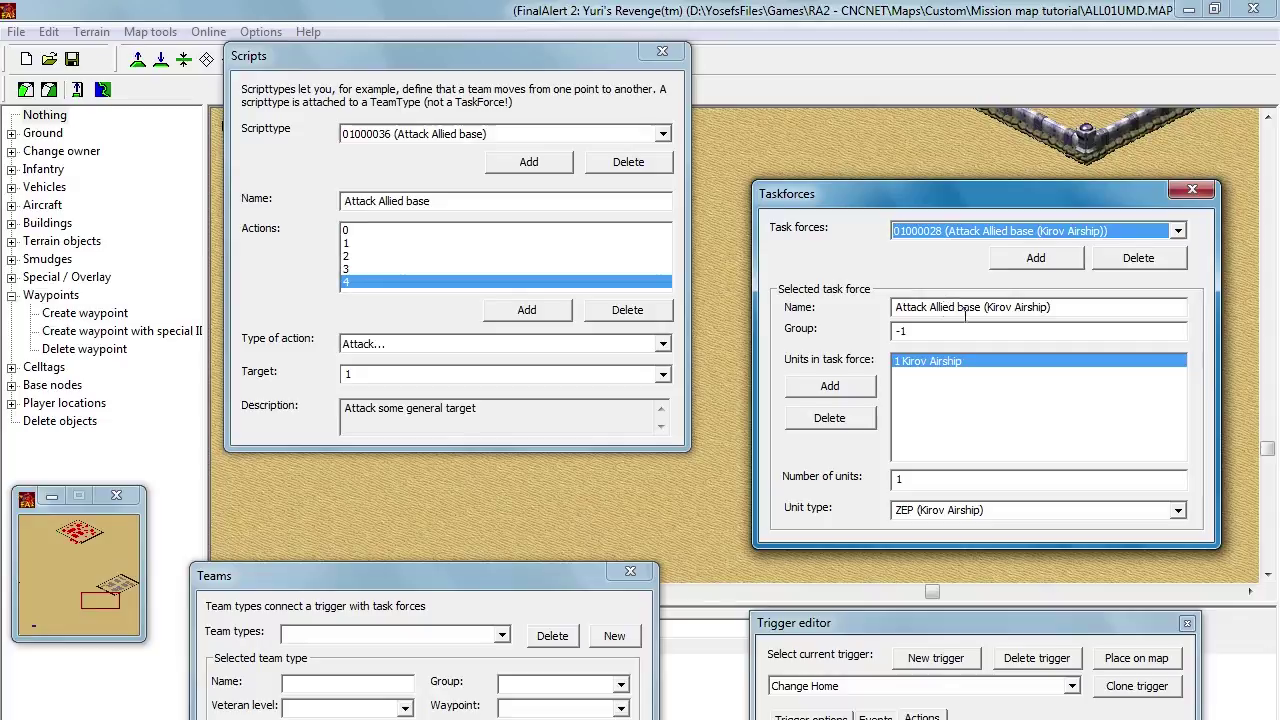
left_click(1048, 305)
left_click_drag(1048, 305, 864, 302)
key("ctrl+c")
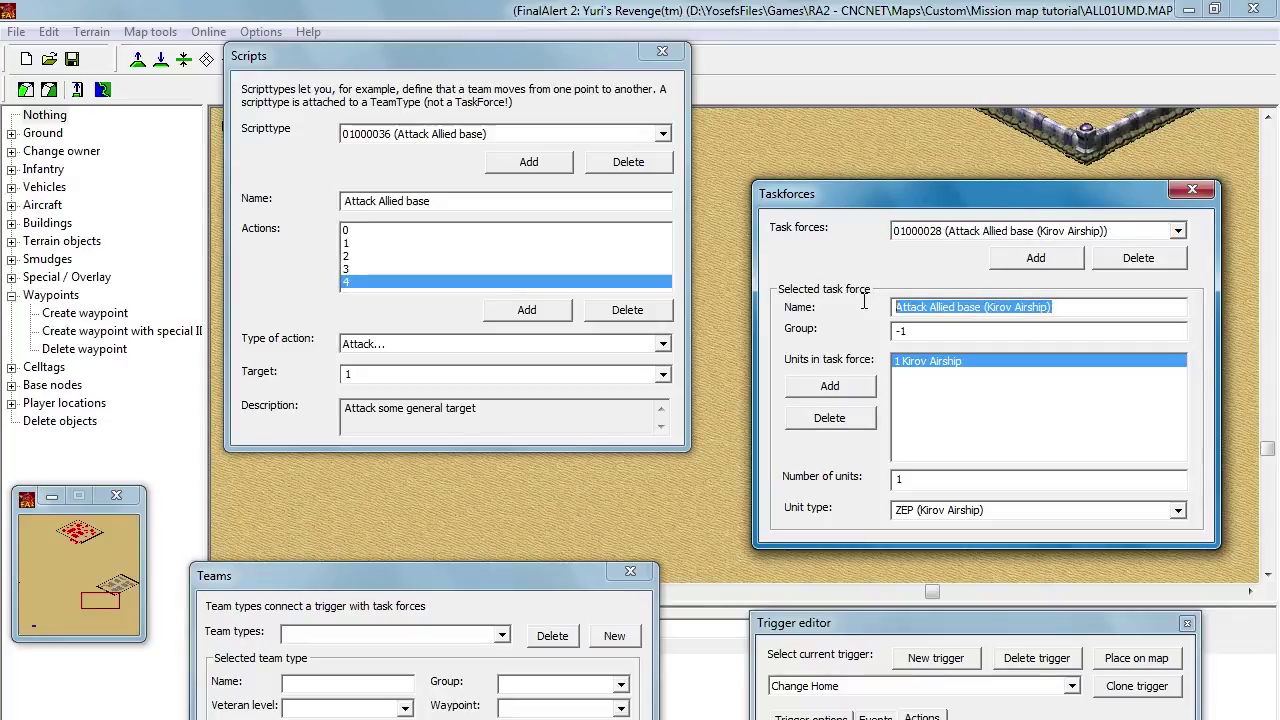
left_click(529, 166)
left_click(458, 134)
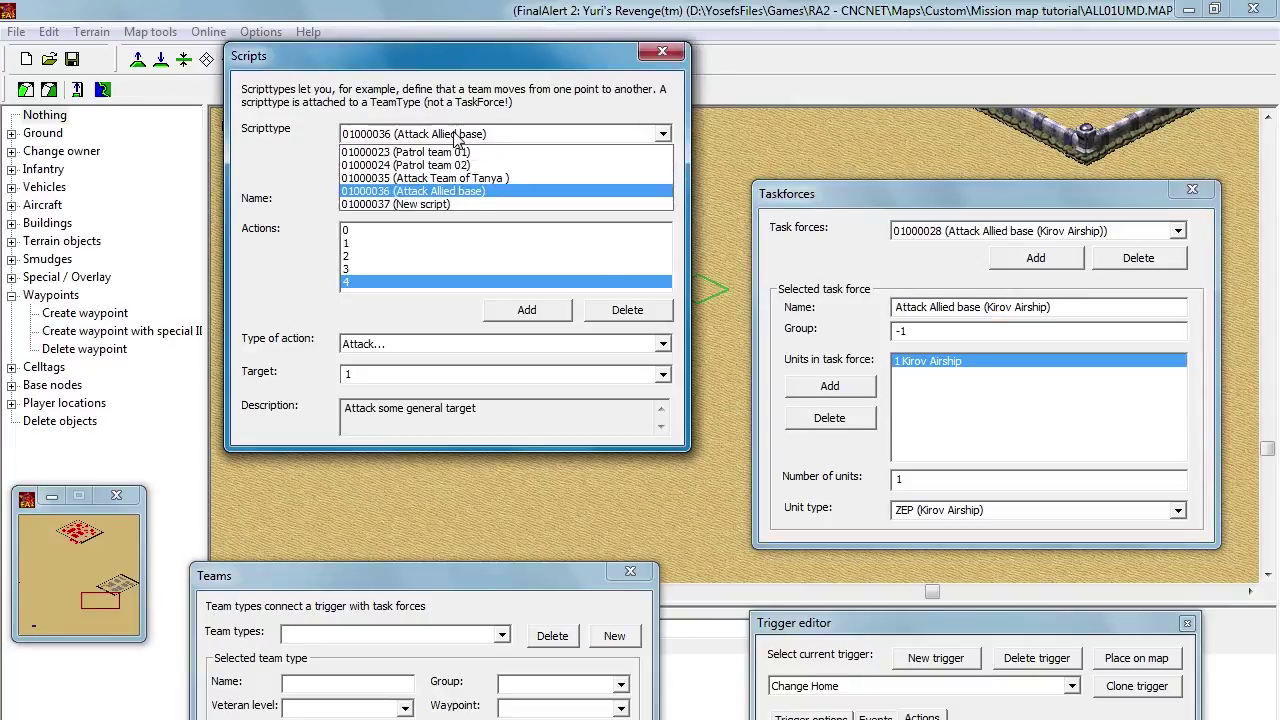
left_click(442, 204)
left_click_drag(434, 201, 238, 207)
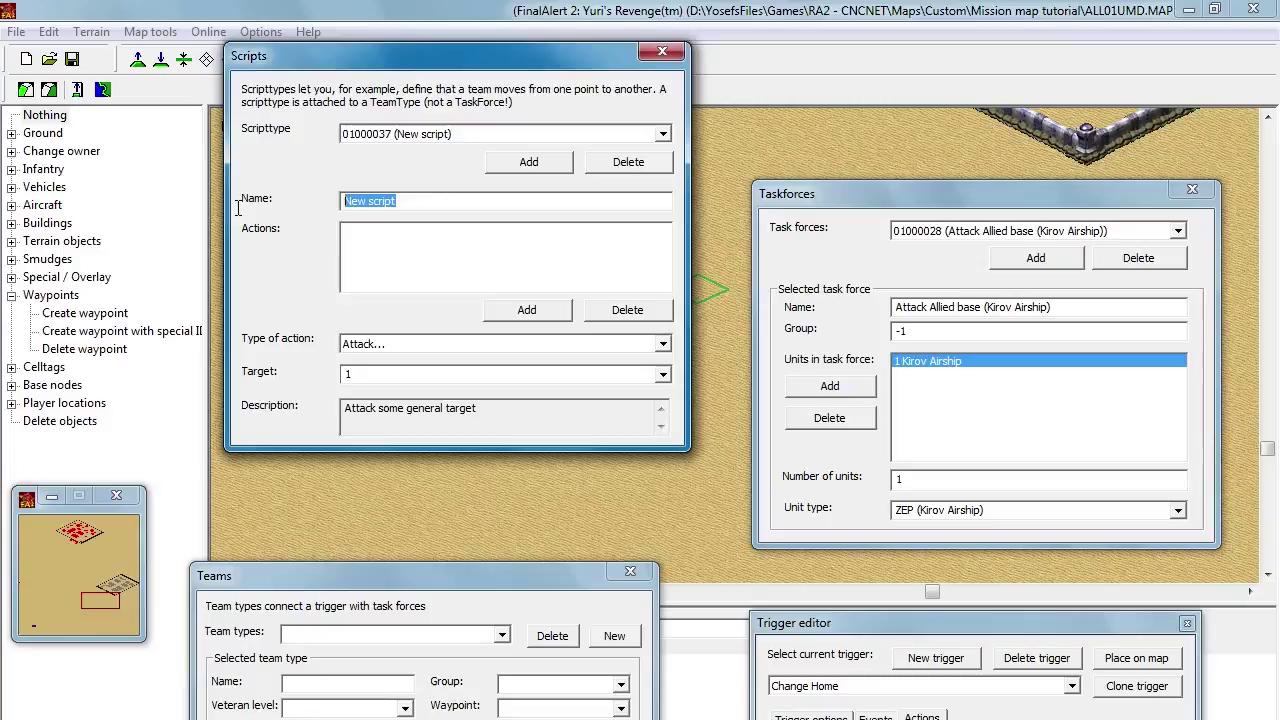
key("ctrl+v")
Step: Add an Attack action to the Attack Allied base (Kirov Airship) script with the target 2 - Buildings
left_click(520, 315)
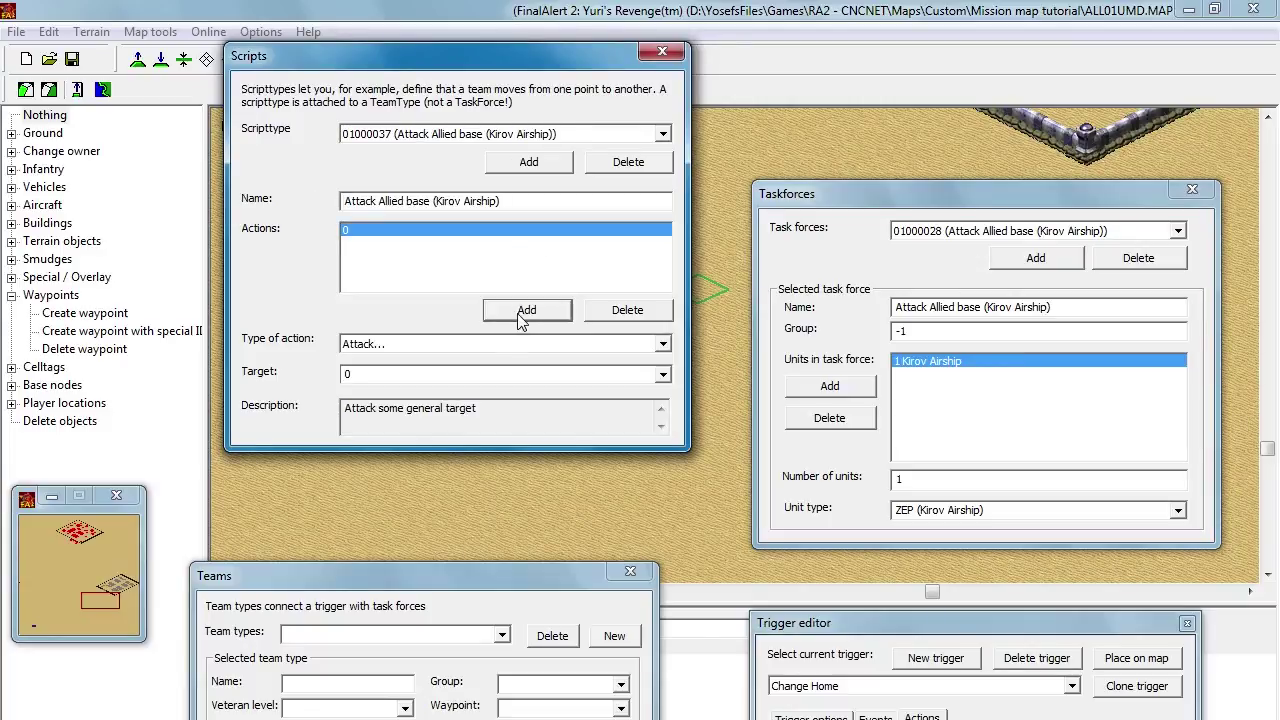
left_click(663, 345)
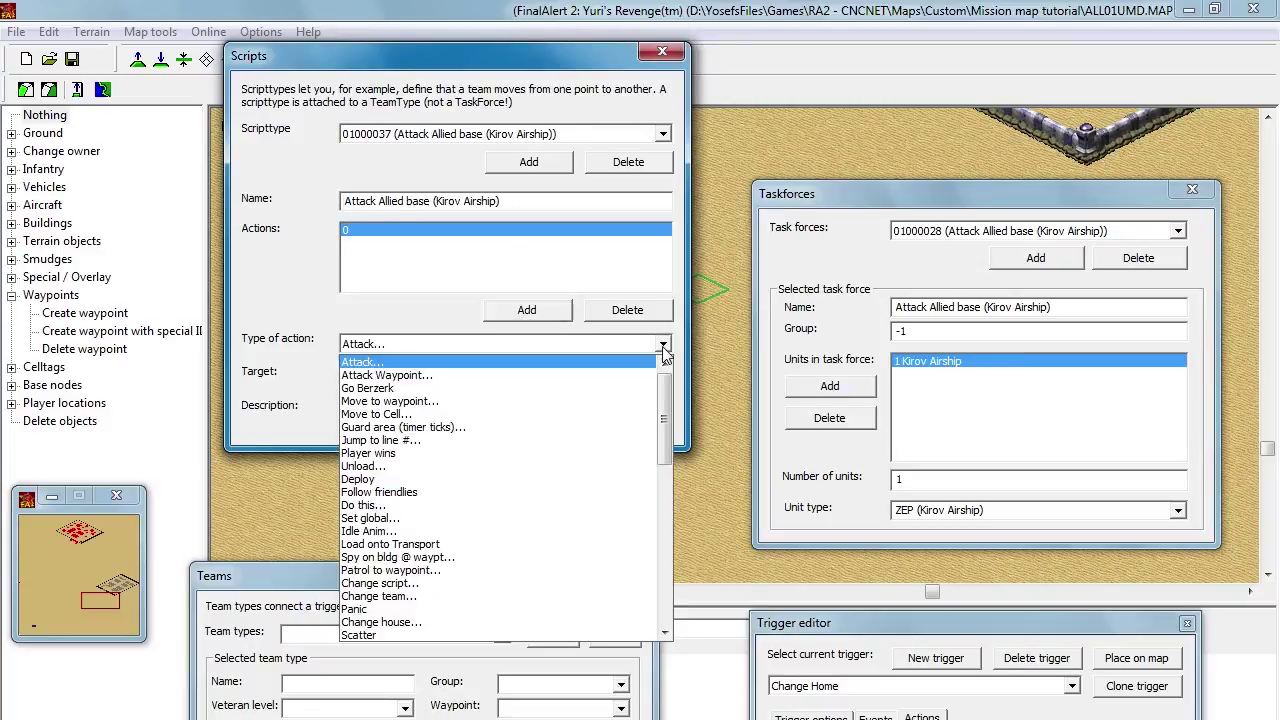
left_click(663, 345)
left_click(663, 374)
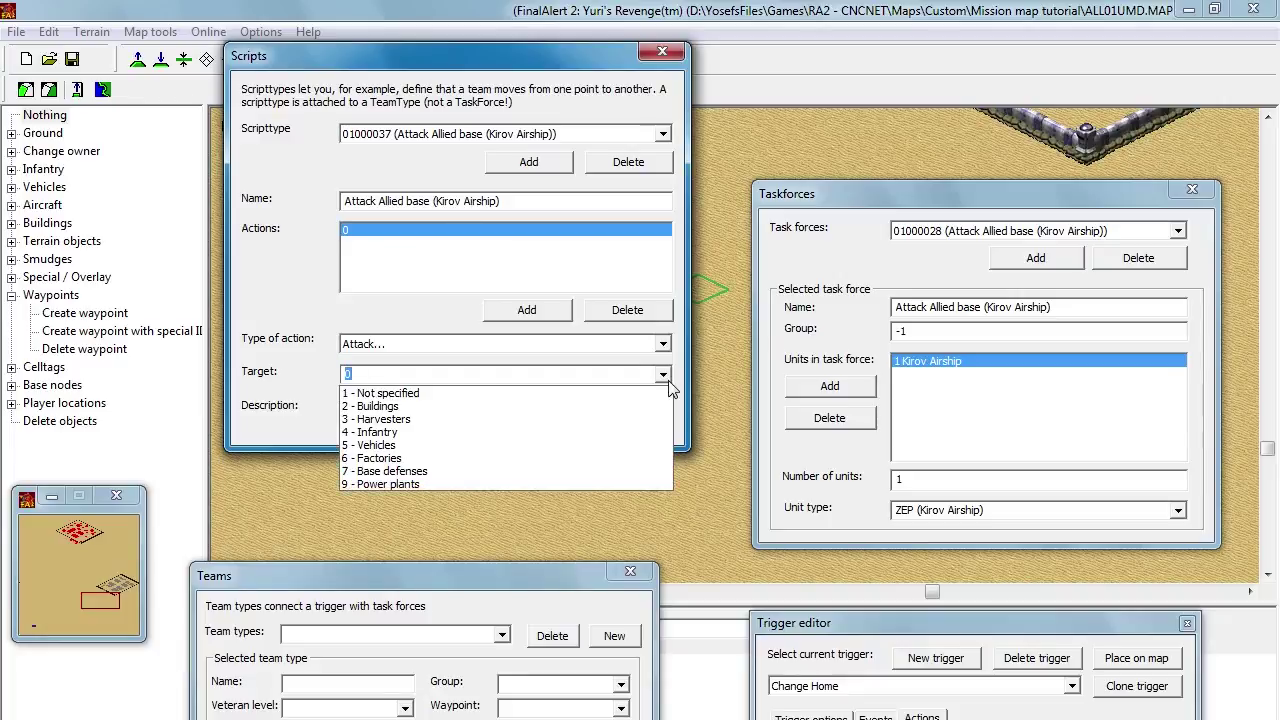
left_click(380, 406)
Step: Add a second Attack action to the Kirov Airship script with the target 6 - Factories
left_click(535, 313)
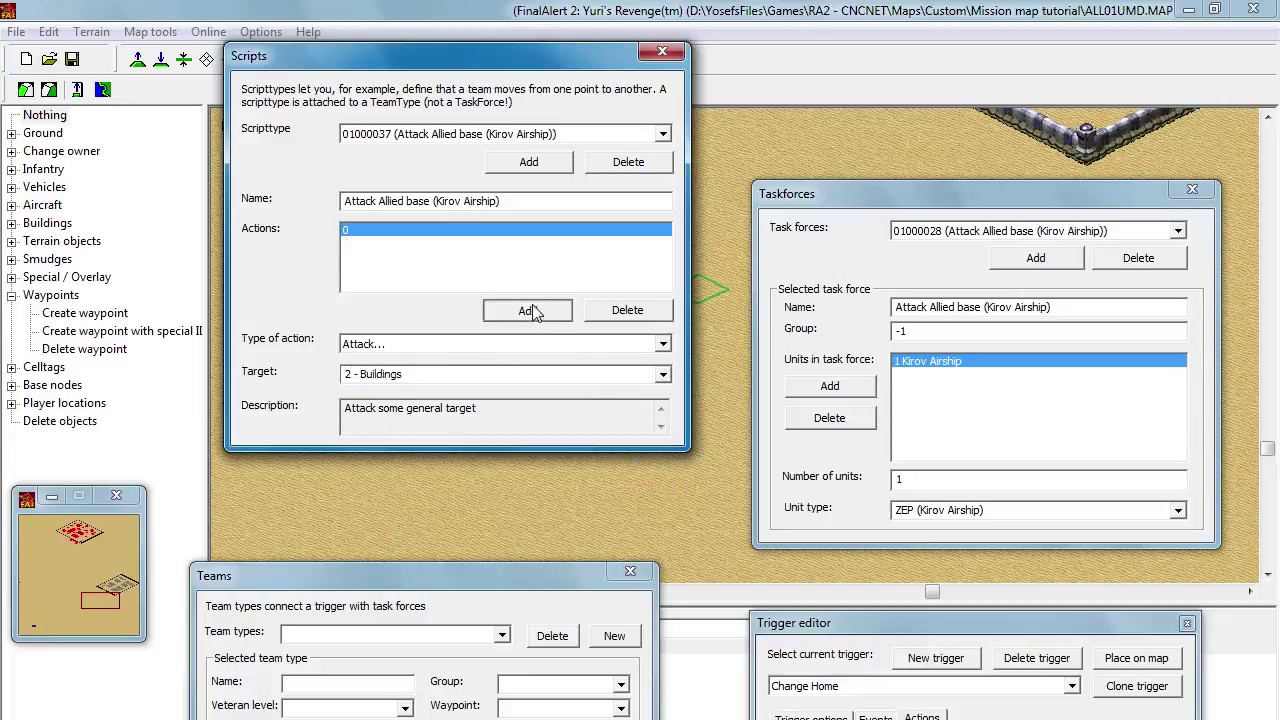
left_click(441, 237)
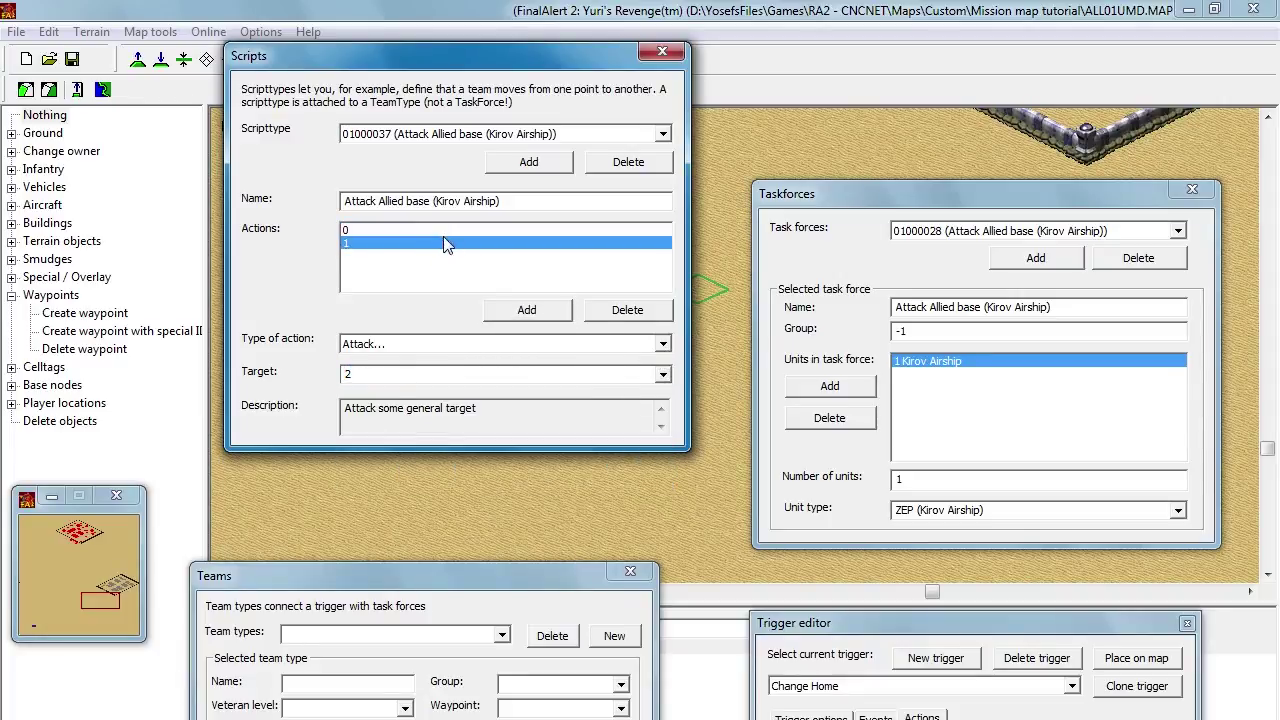
left_click(663, 374)
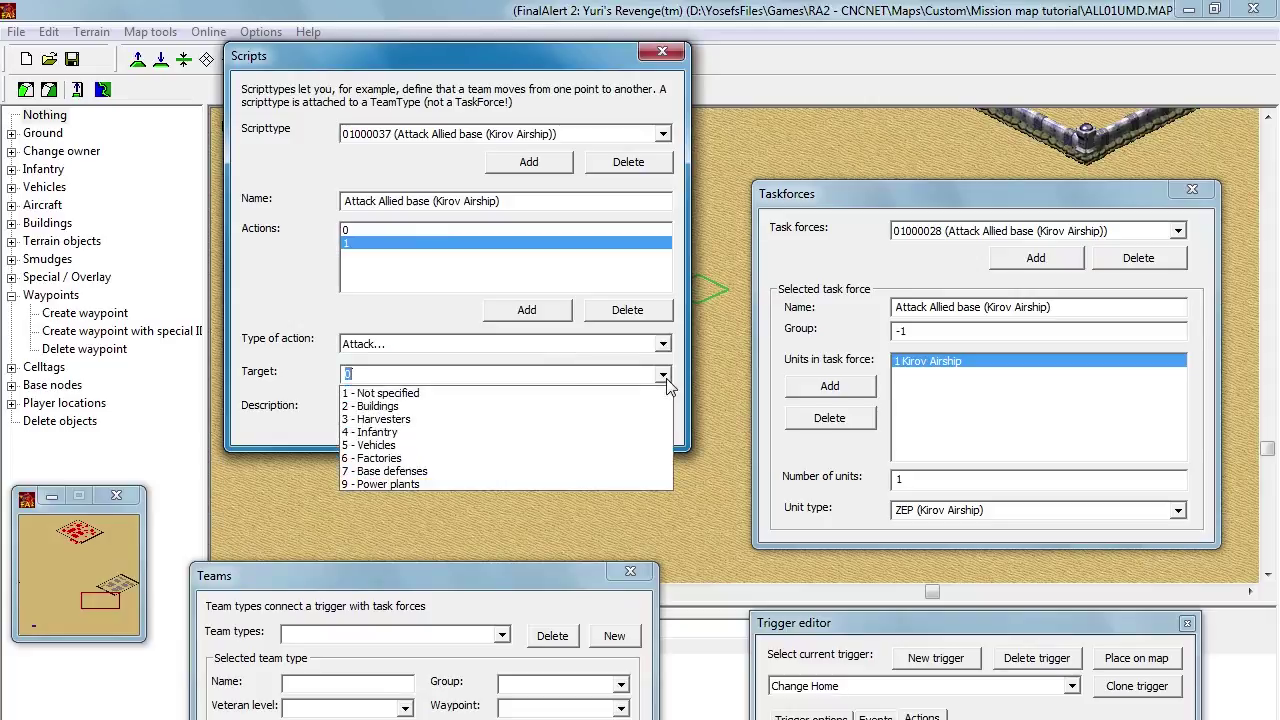
left_click(590, 467)
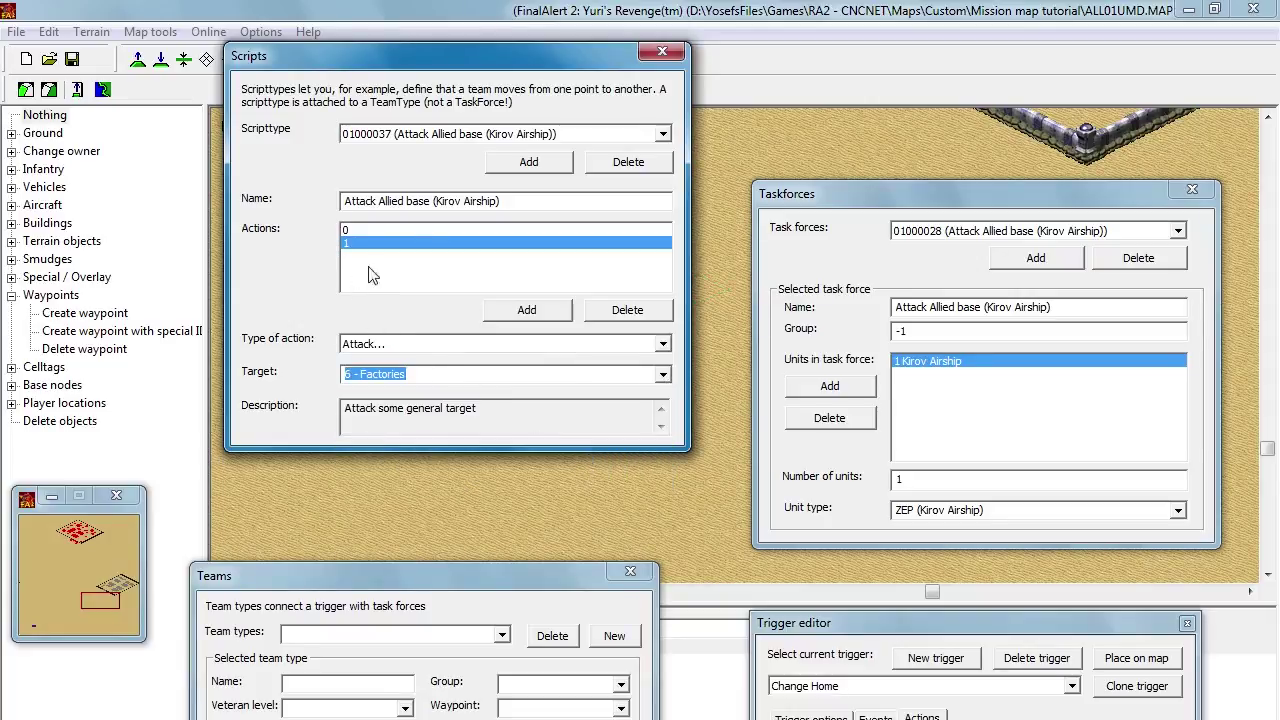
Step: Add a third Attack action to the Kirov Airship script with the target 1 - Not specified, and close the script editor
left_click(523, 308)
left_click(392, 257)
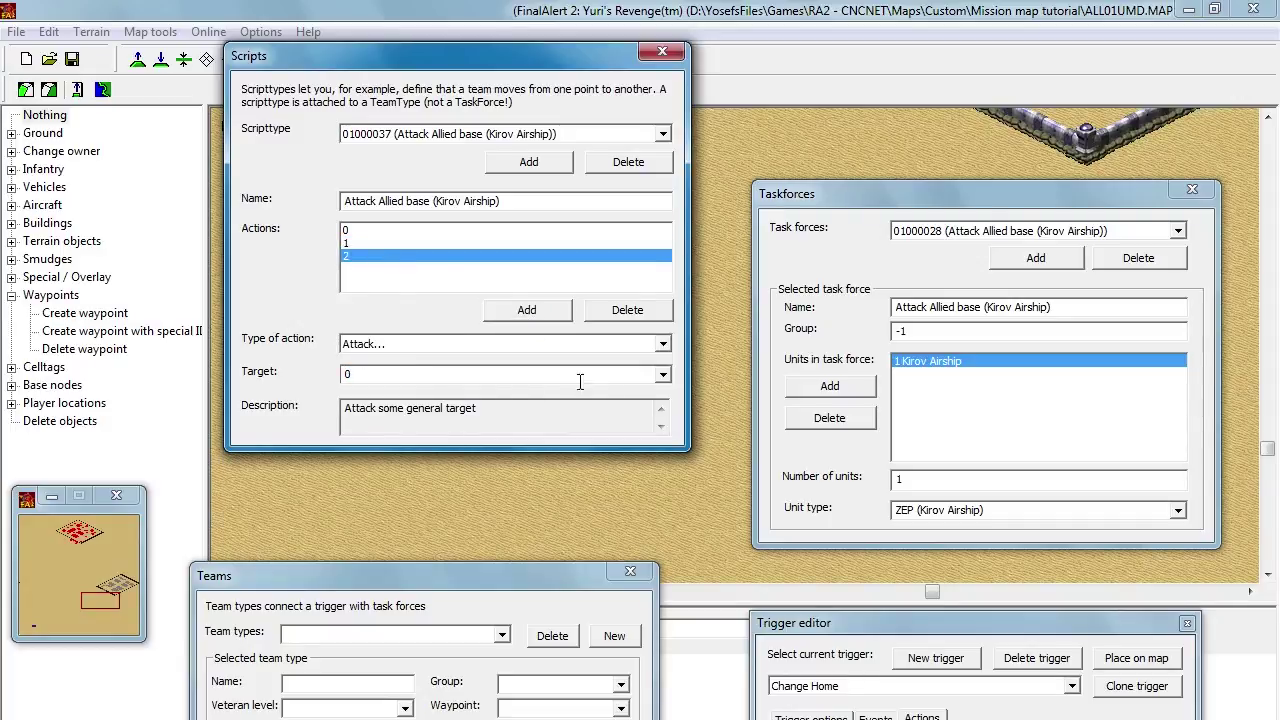
left_click(660, 378)
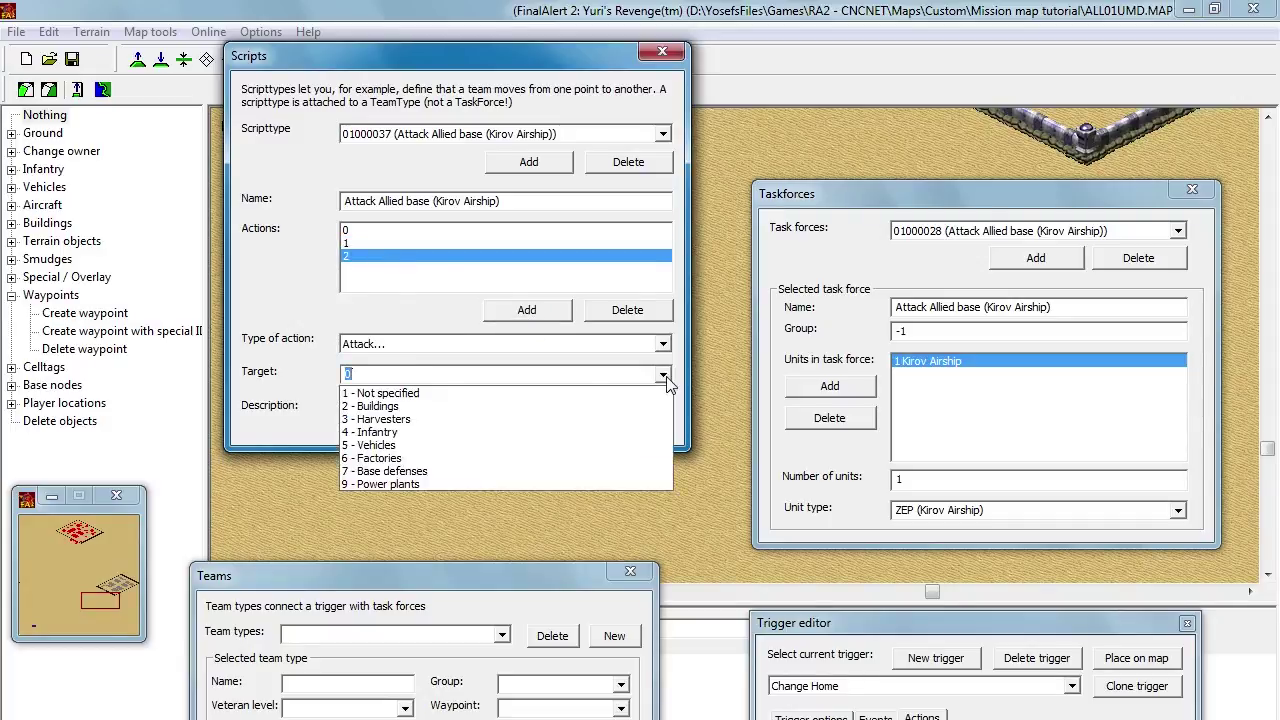
left_click(644, 392)
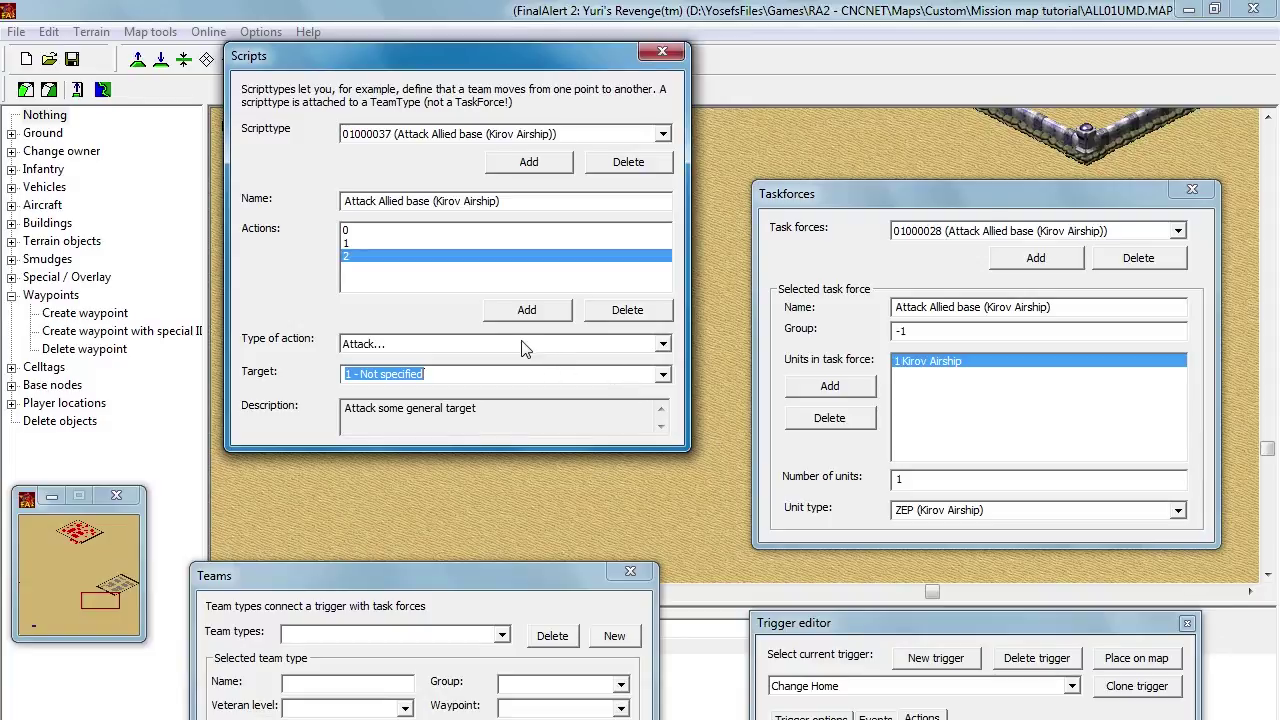
left_click(660, 52)
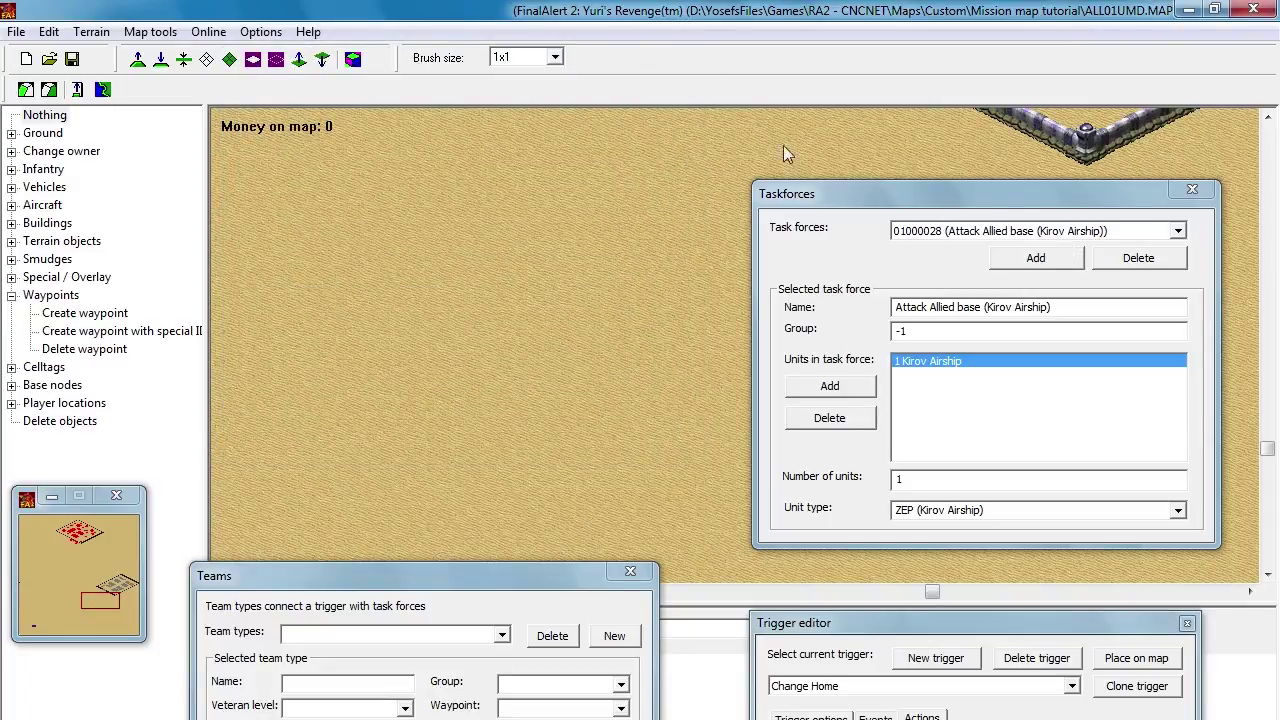
Step: Reopen the script editor, check the targets of the Kirov Airship script's first two actions, and close it again
left_click(52, 33)
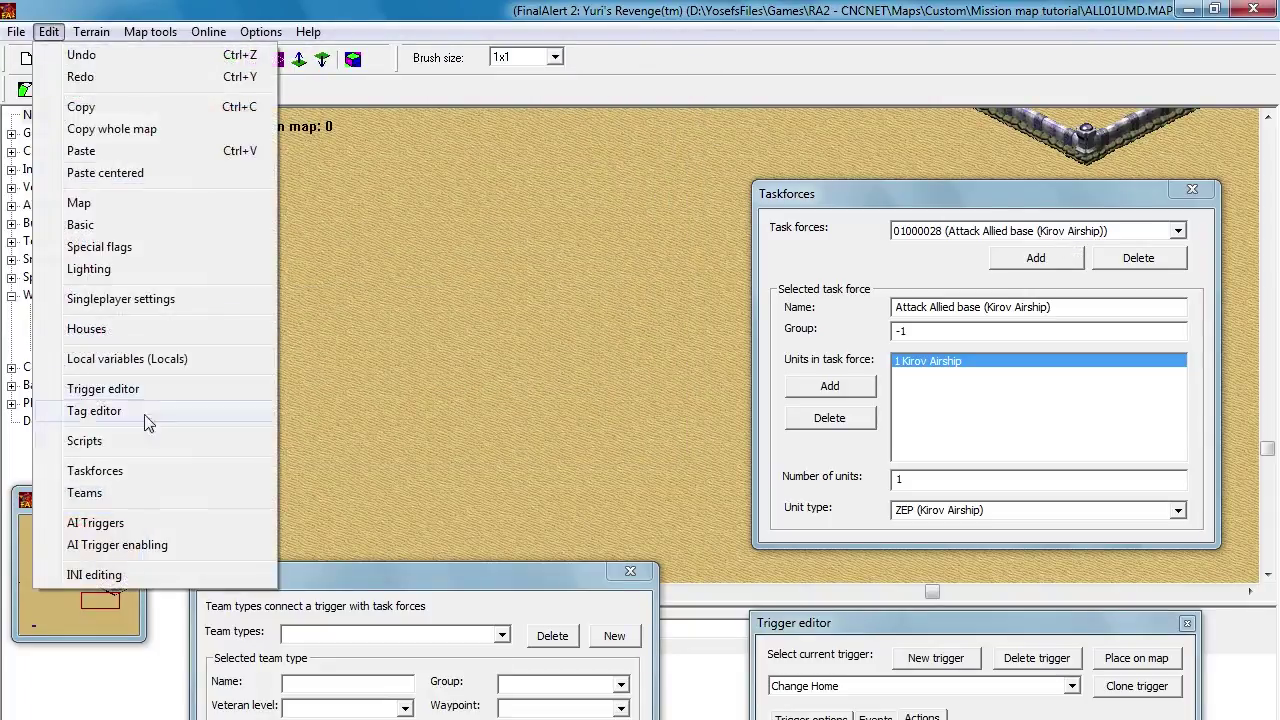
left_click(84, 440)
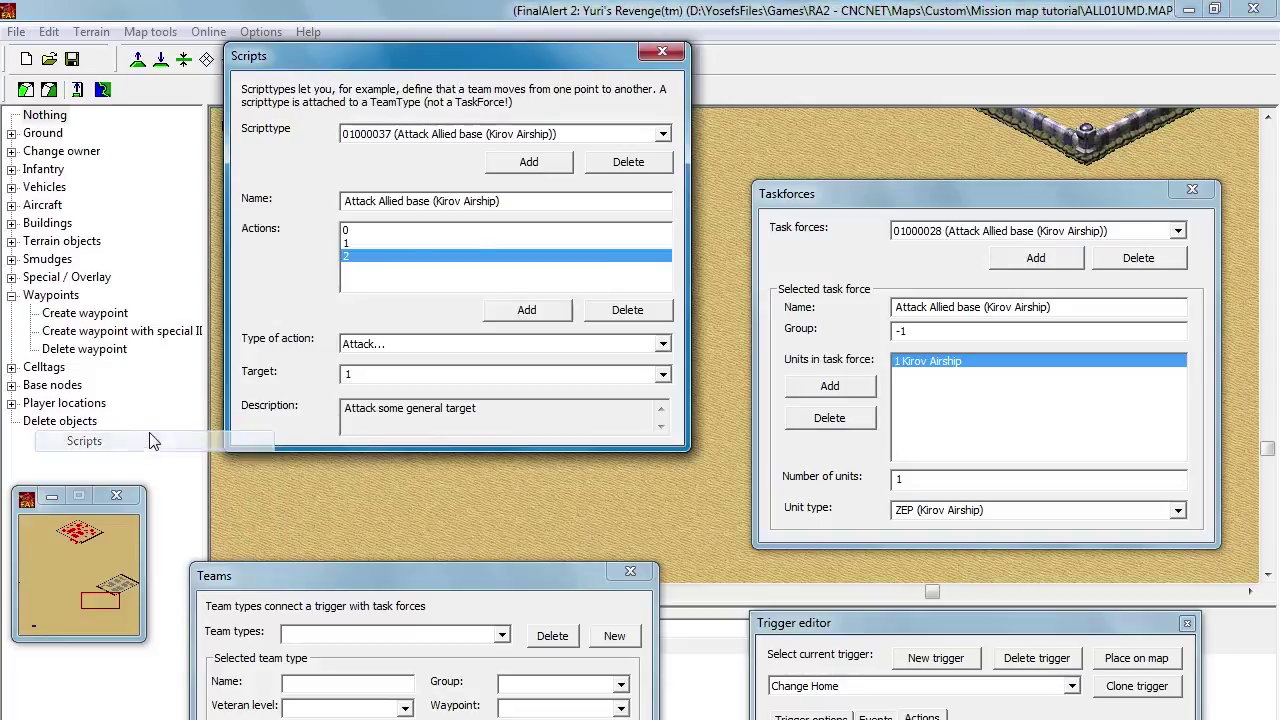
left_click(372, 242)
left_click(663, 374)
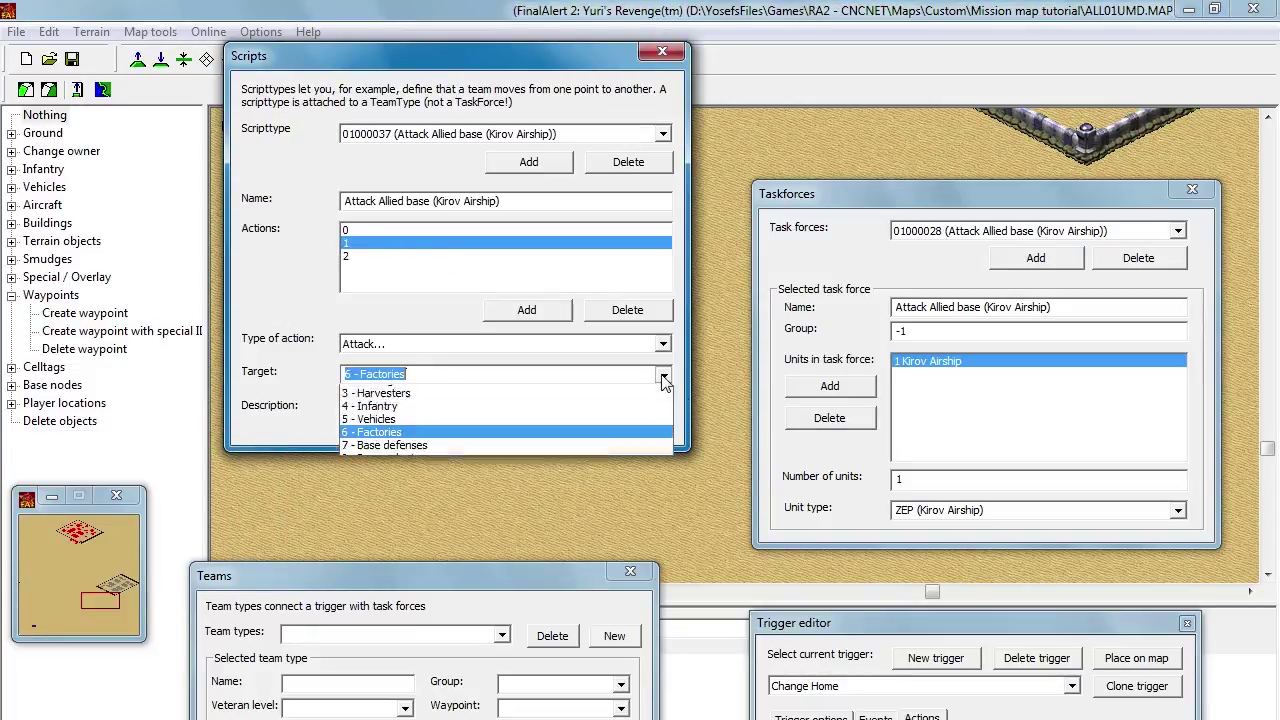
left_click(663, 380)
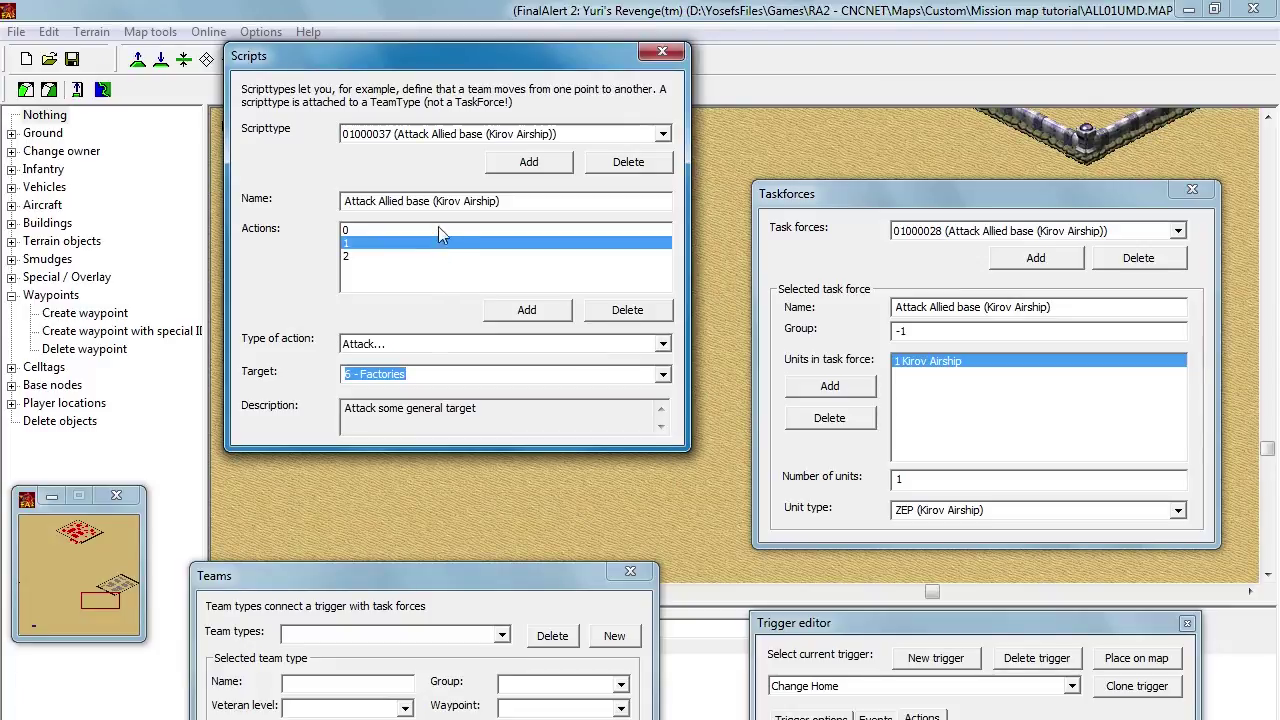
left_click(438, 230)
left_click(663, 373)
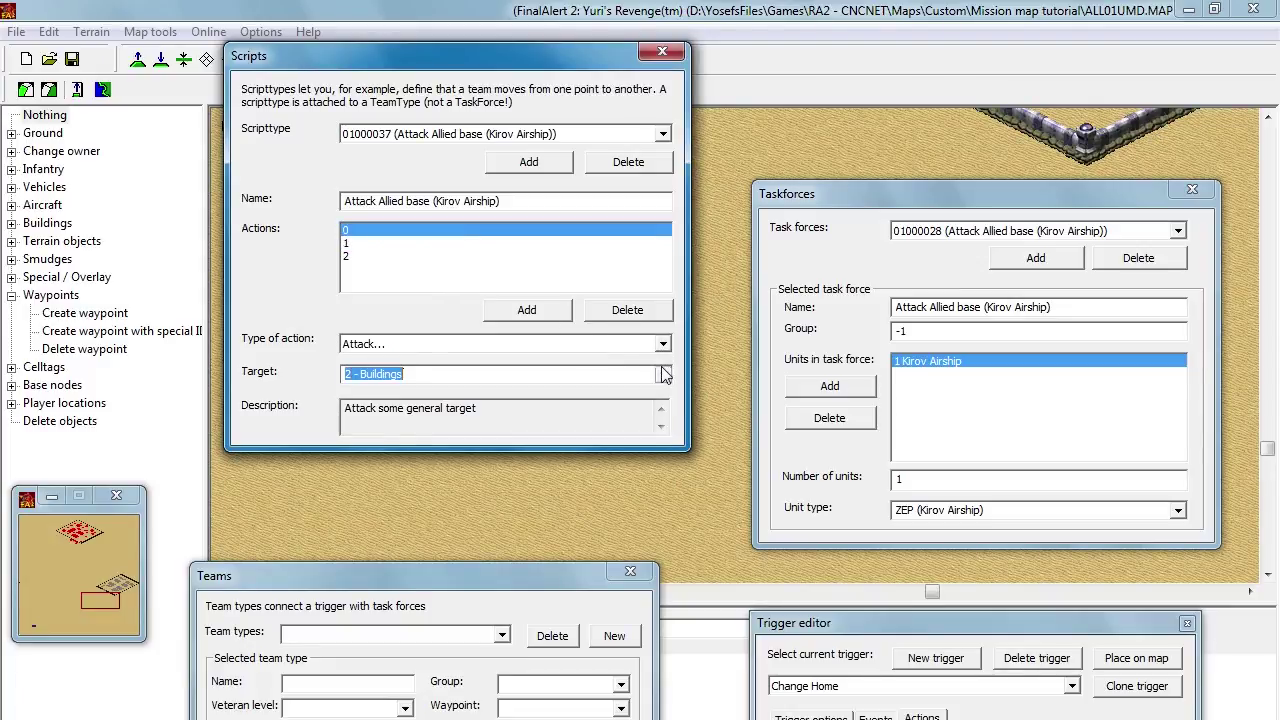
left_click(663, 373)
left_click(663, 373)
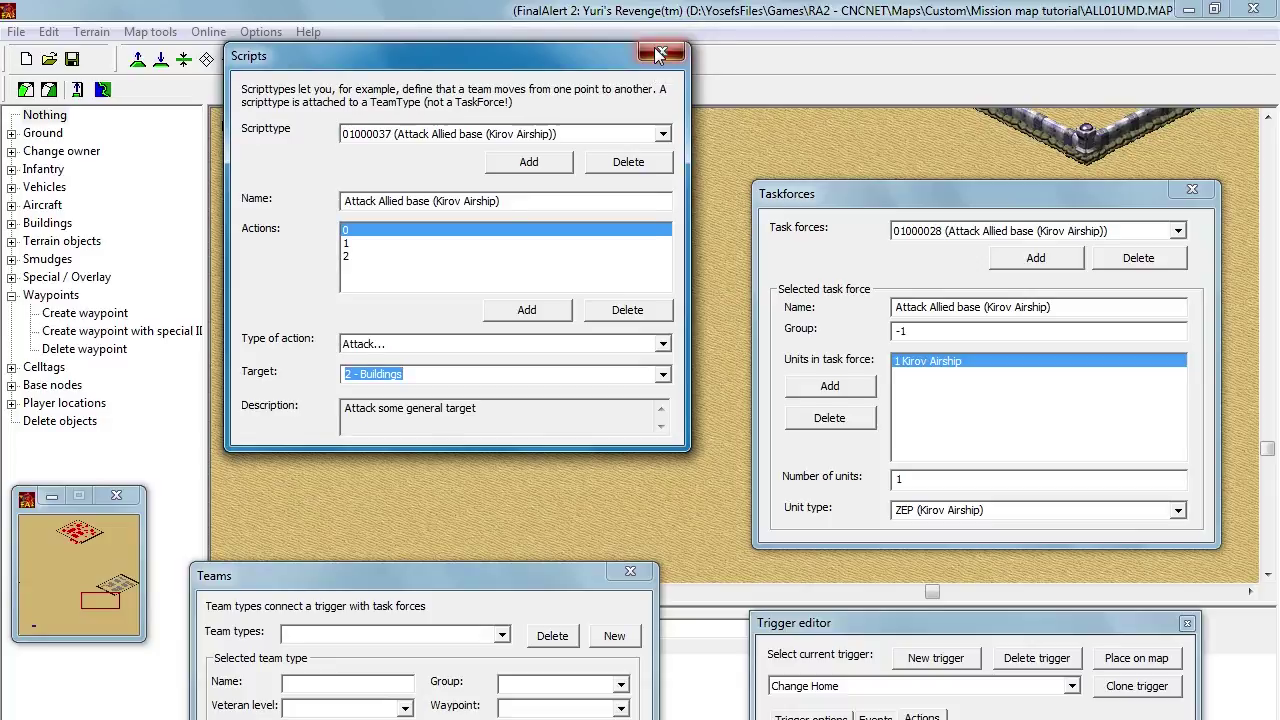
left_click(660, 54)
Step: Create a new team type and name it Patrol team 1, copying the base name from the Patrol team task force
left_click_drag(441, 568, 501, 169)
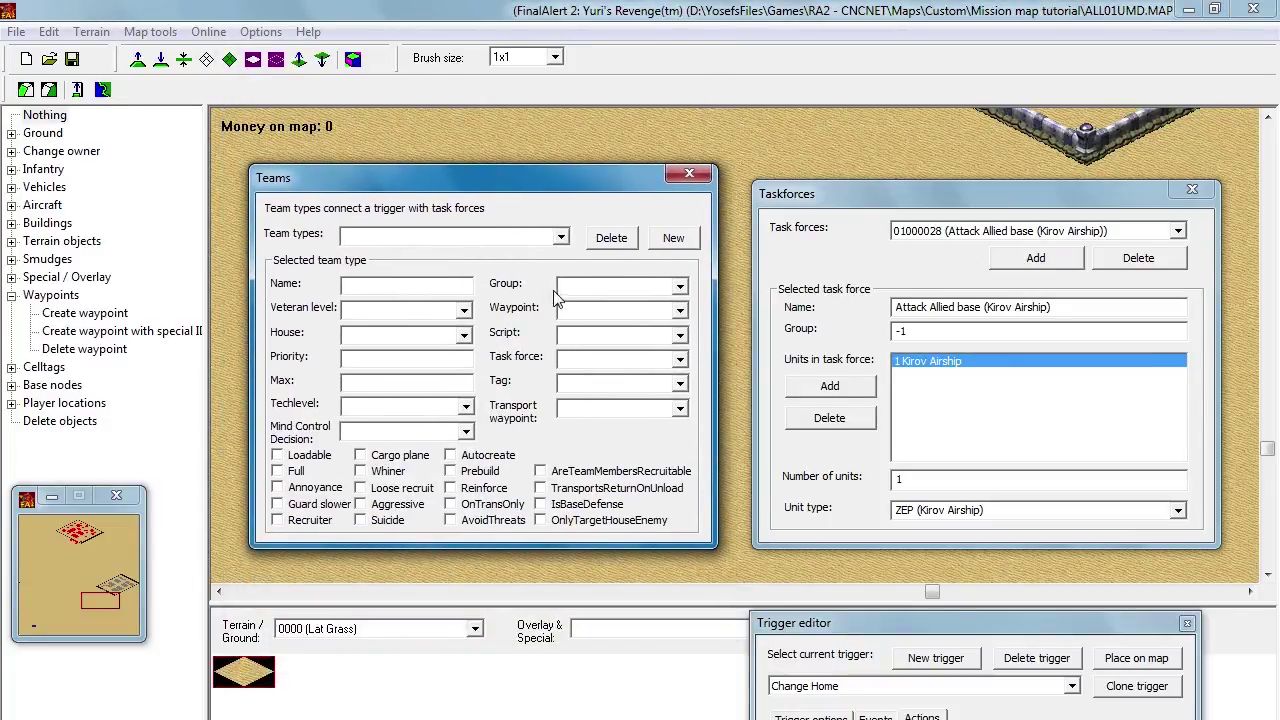
left_click(910, 236)
left_click(912, 251)
left_click_drag(968, 307, 892, 307)
key("ctrl+c")
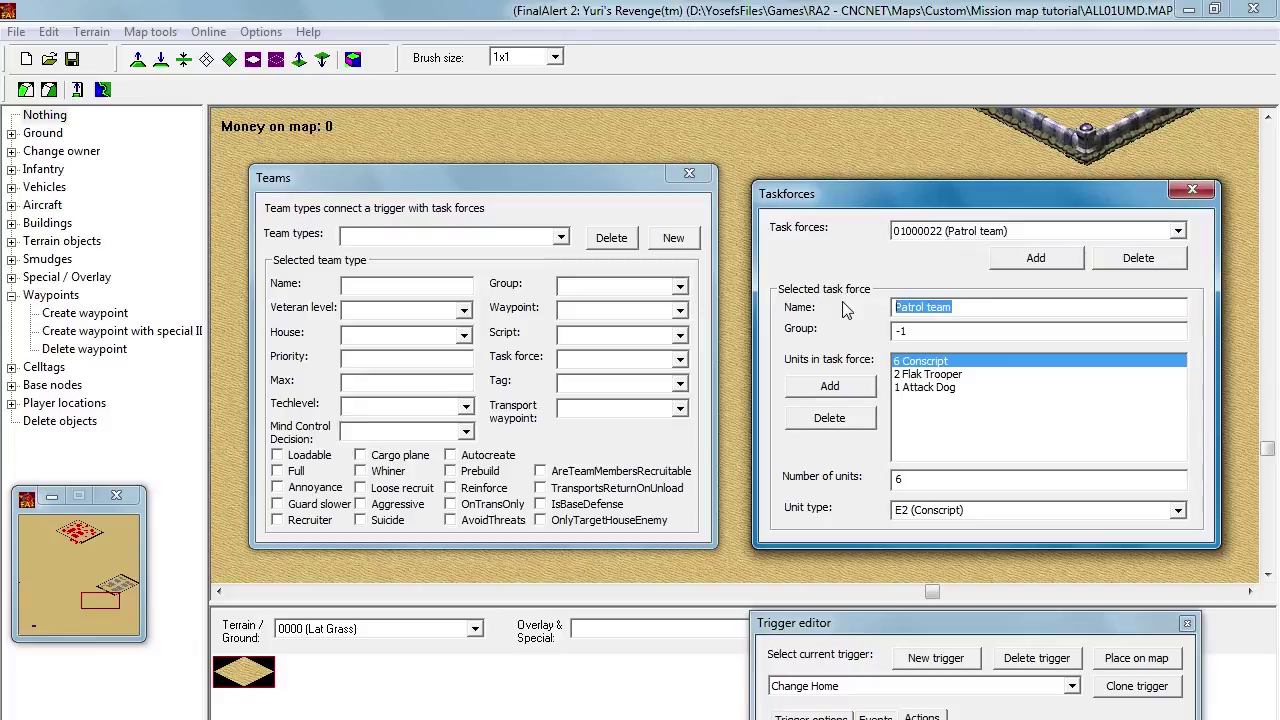
left_click(668, 240)
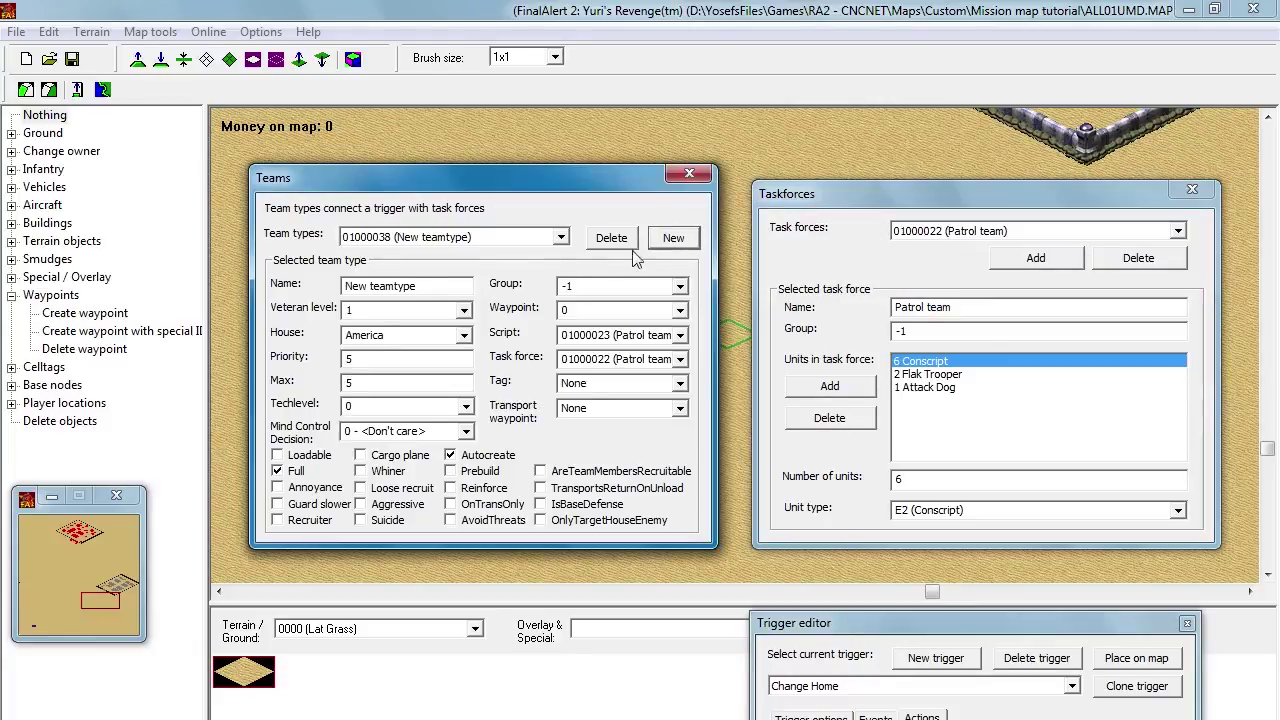
left_click_drag(451, 289, 300, 304)
key("ctrl+v")
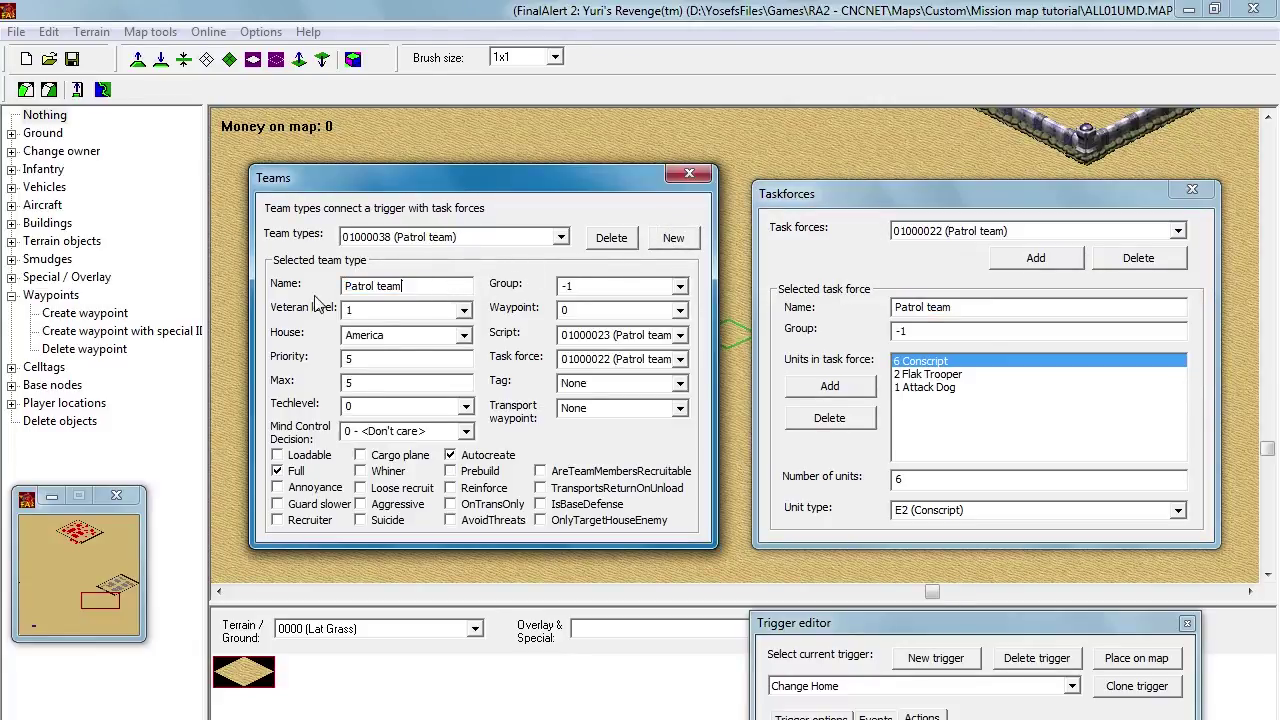
type("1")
Step: Set the house of Patrol team 1 to Russia and check that its script is Patrol team 01
left_click(465, 335)
left_click(466, 403)
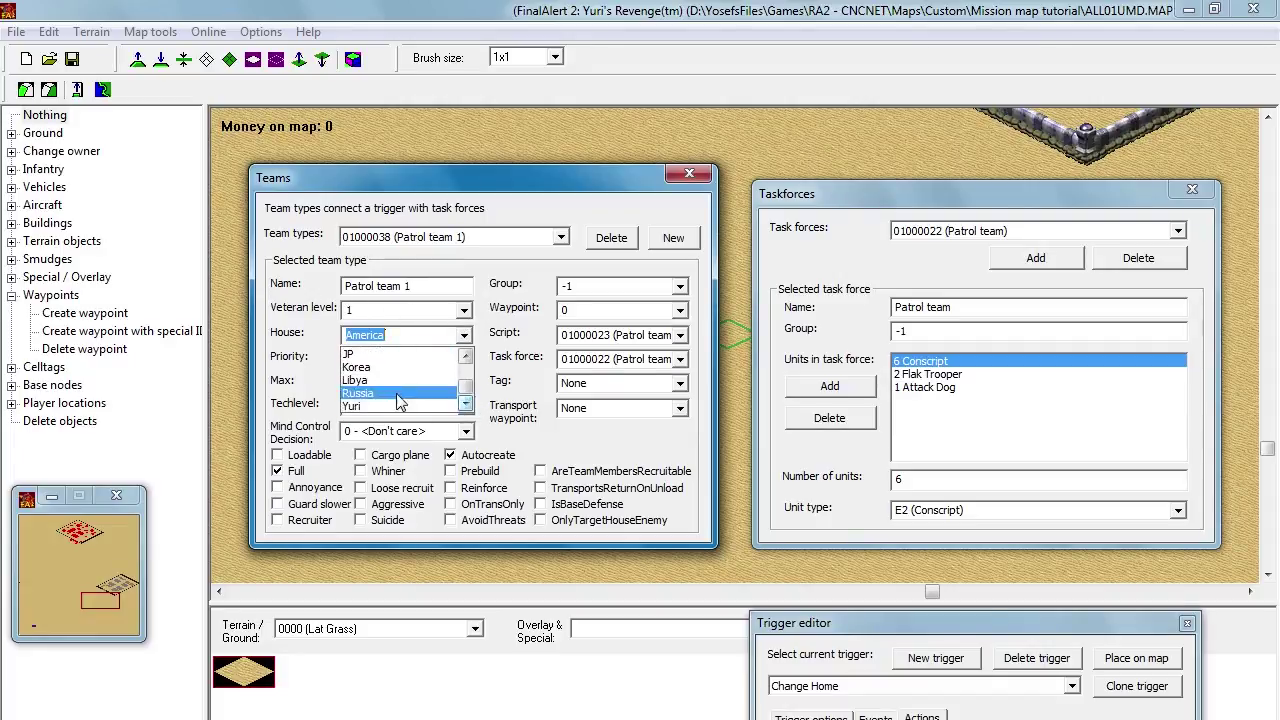
left_click(397, 401)
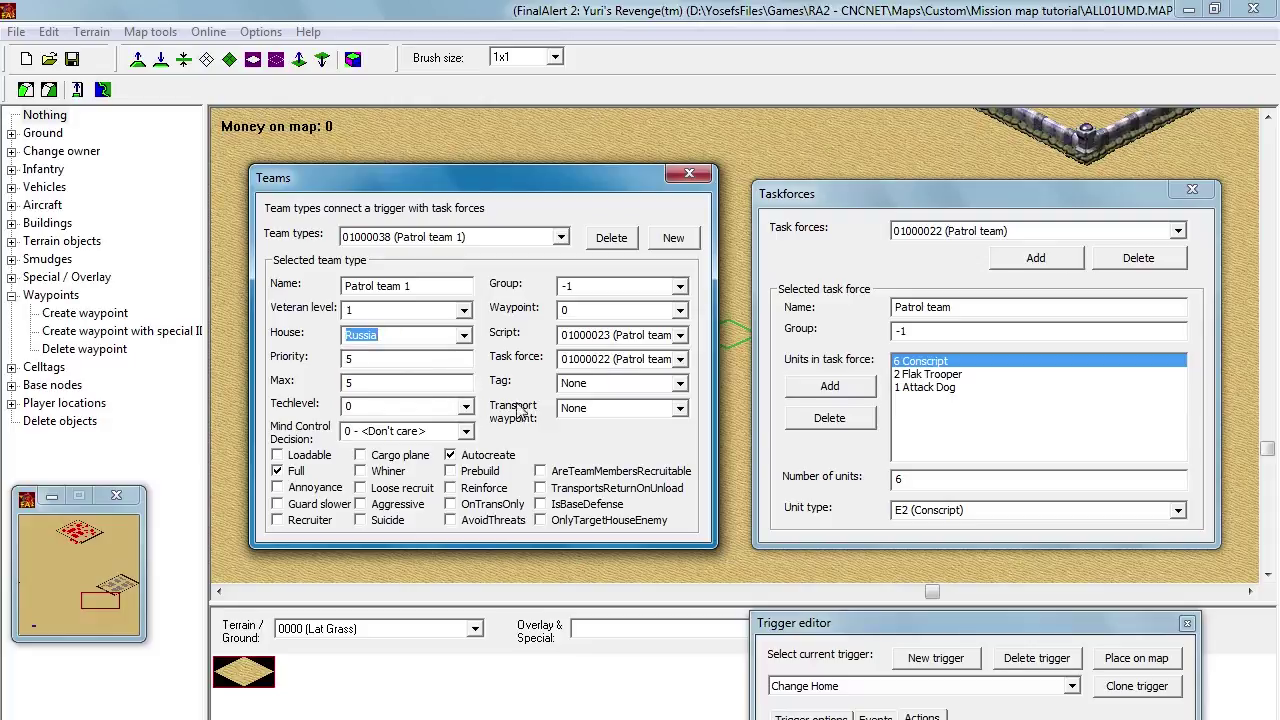
left_click(680, 336)
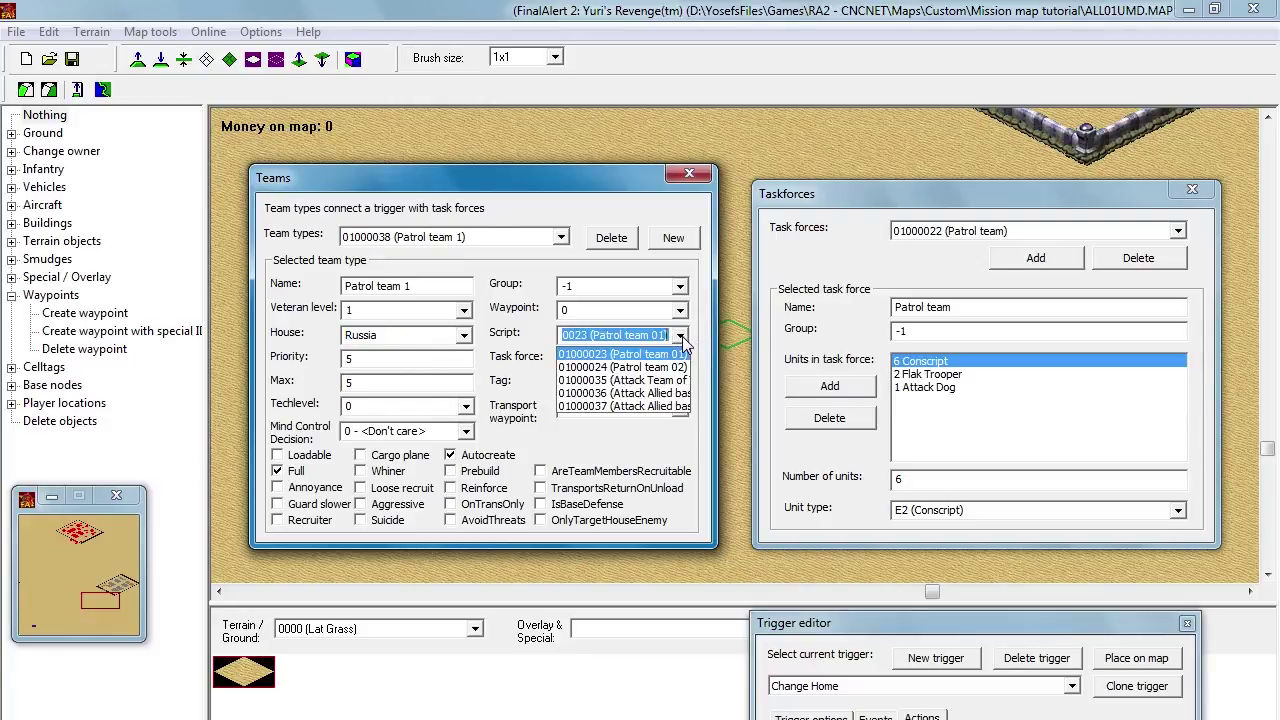
left_click(681, 337)
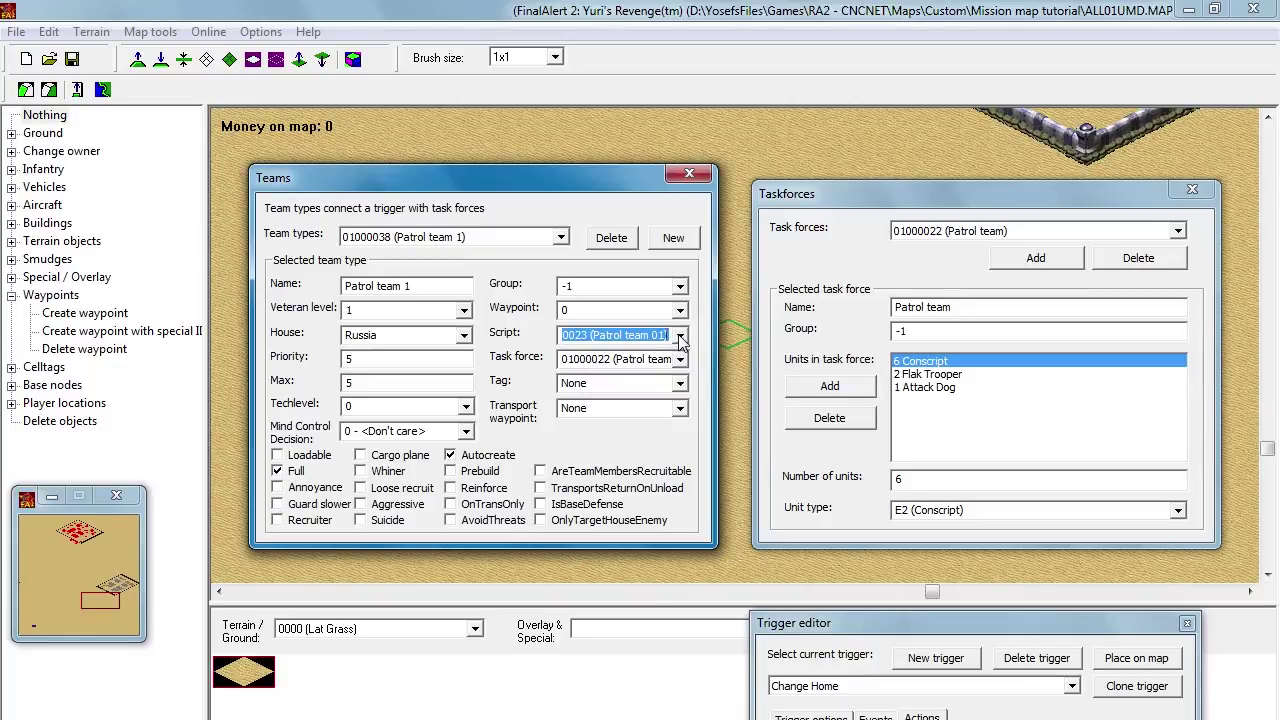
Step: Create another team type named Patrol team 2 and assign it the script Patrol team 02
left_click(673, 238)
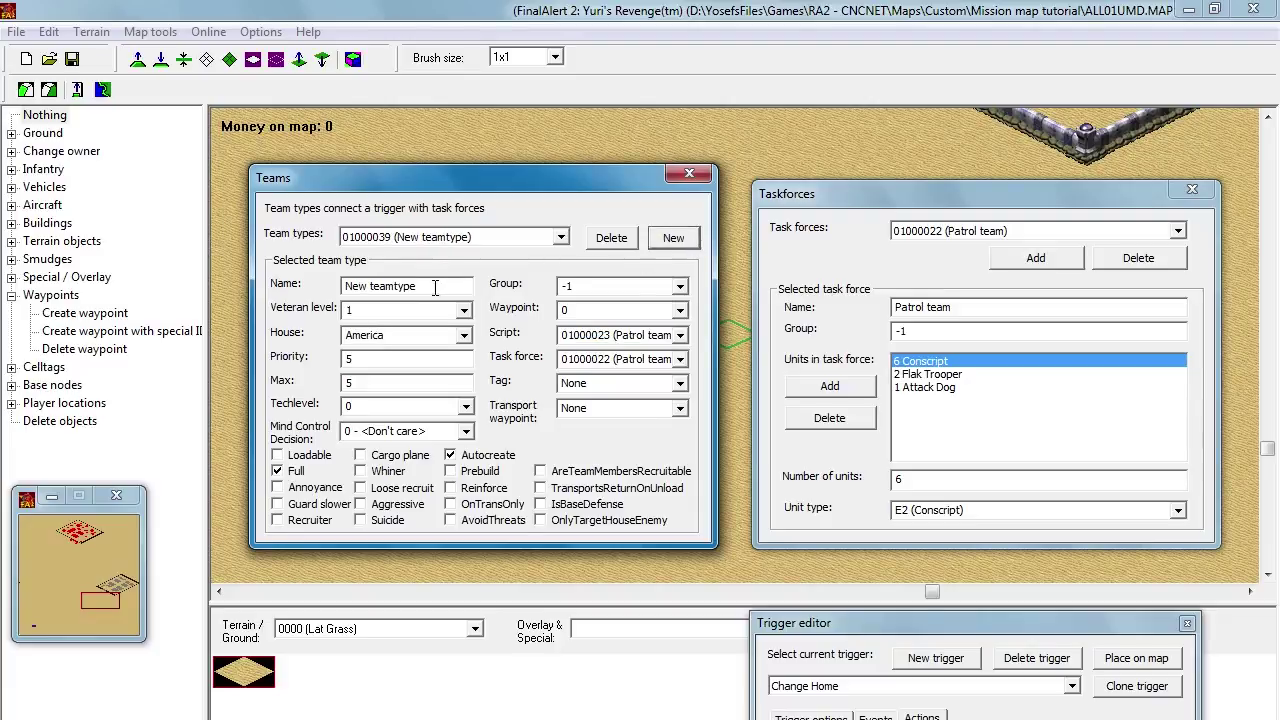
left_click_drag(436, 288, 258, 297)
key("ctrl+v")
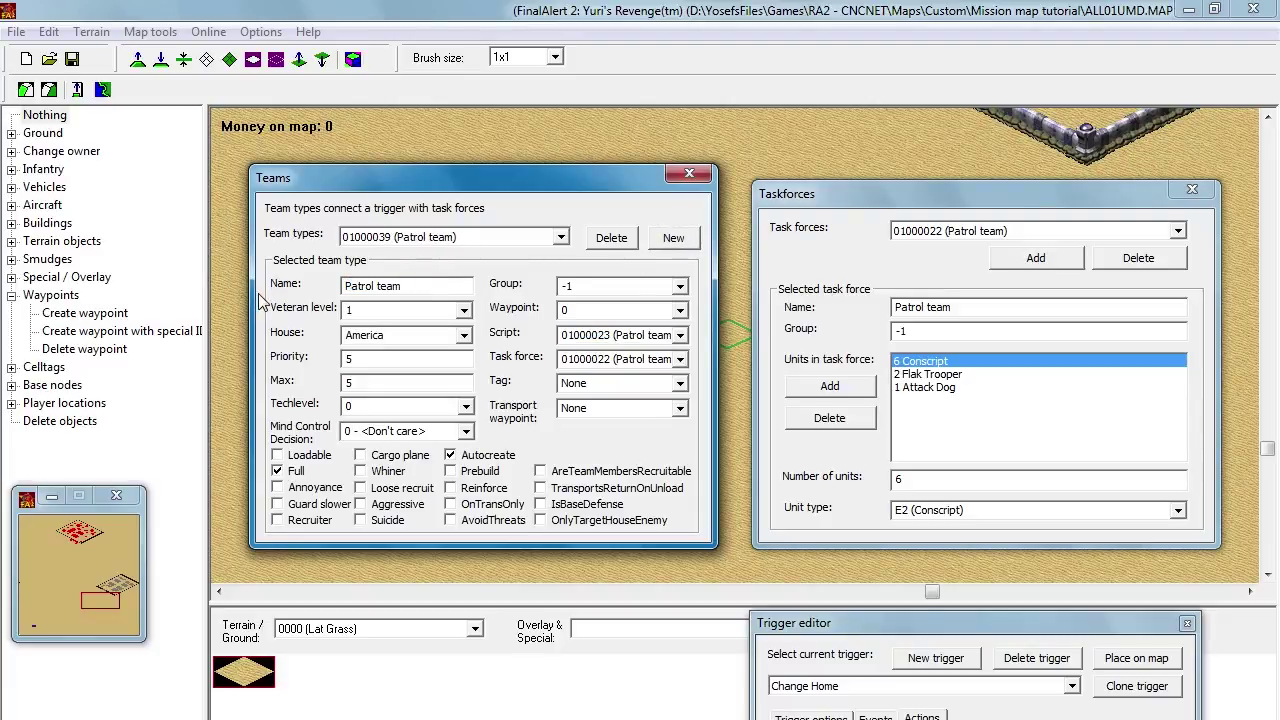
type("2")
left_click(680, 336)
scroll(674, 336, "down", 1)
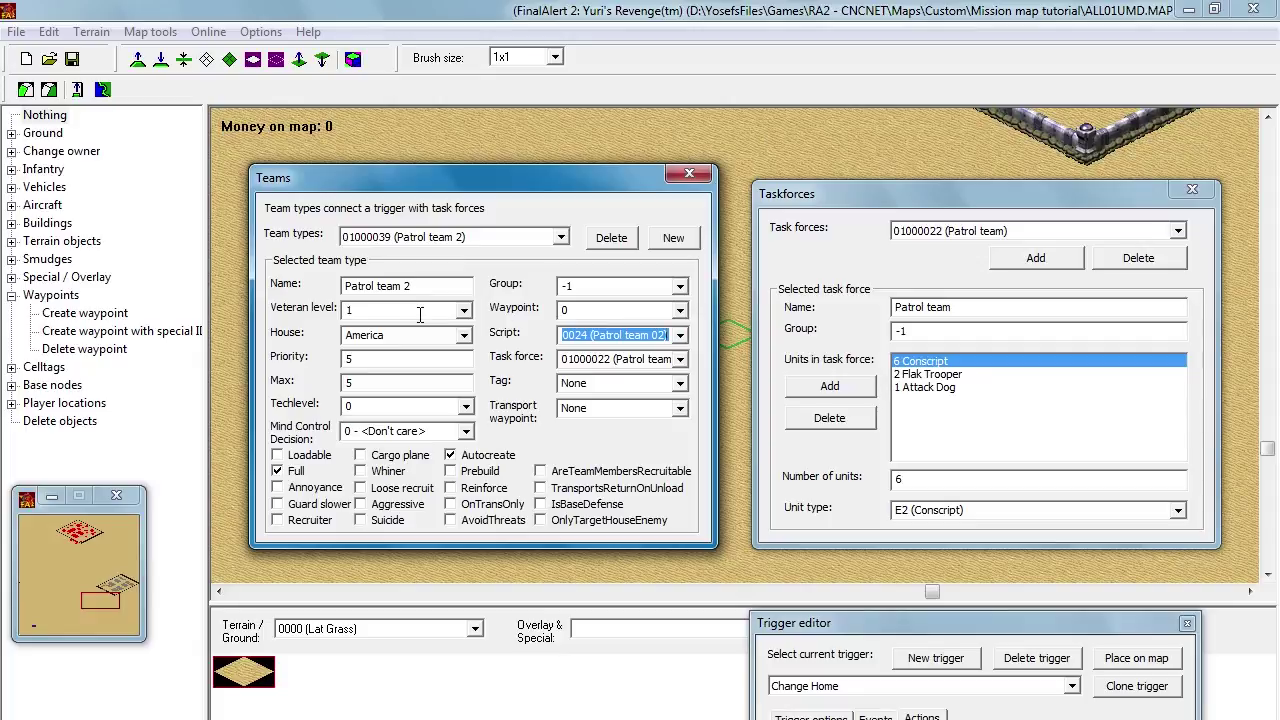
Step: Rename the Patrol team 2 team type as Attack Team of Tanya 1, copying the task force's name, and check the team type list
left_click(924, 232)
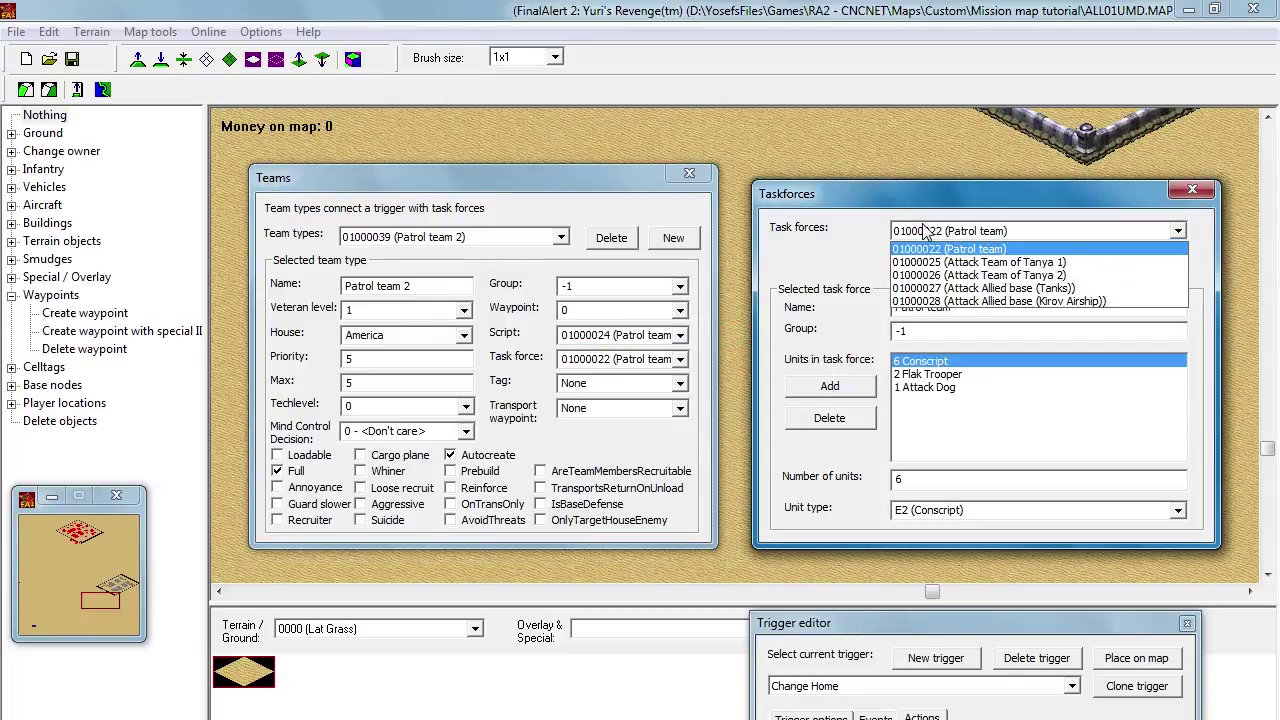
left_click(921, 263)
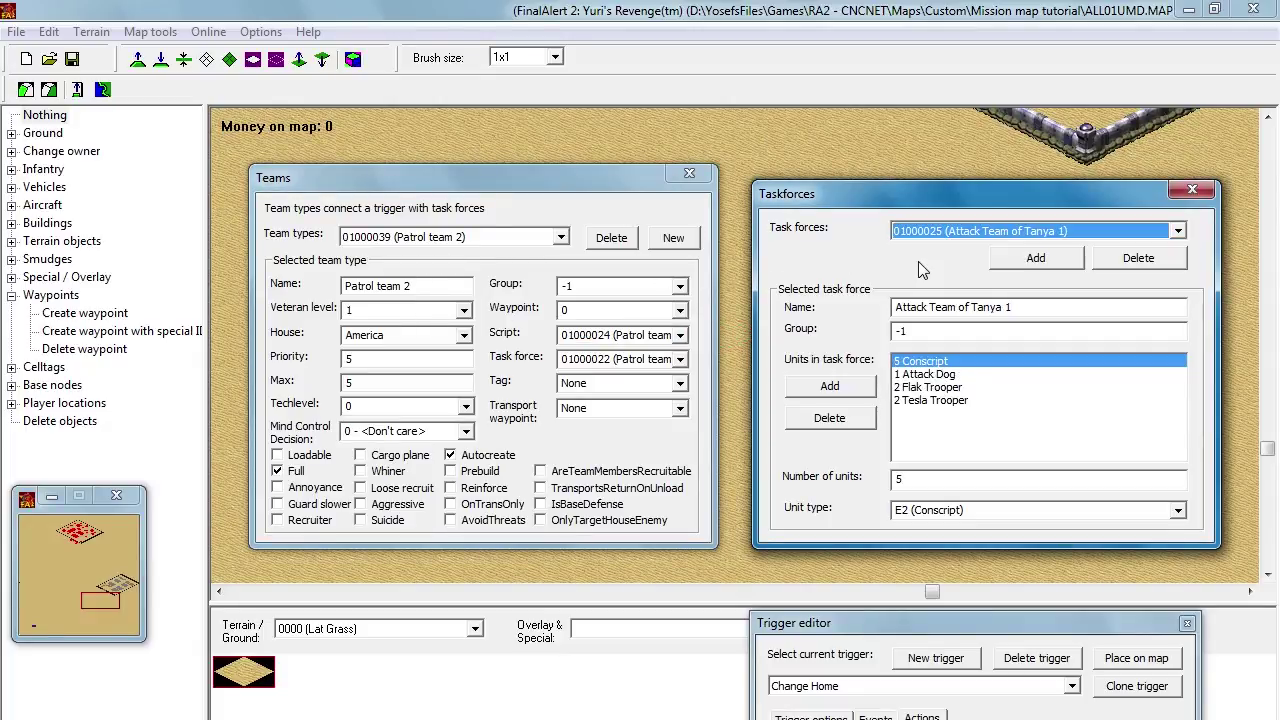
left_click_drag(1003, 308, 896, 308)
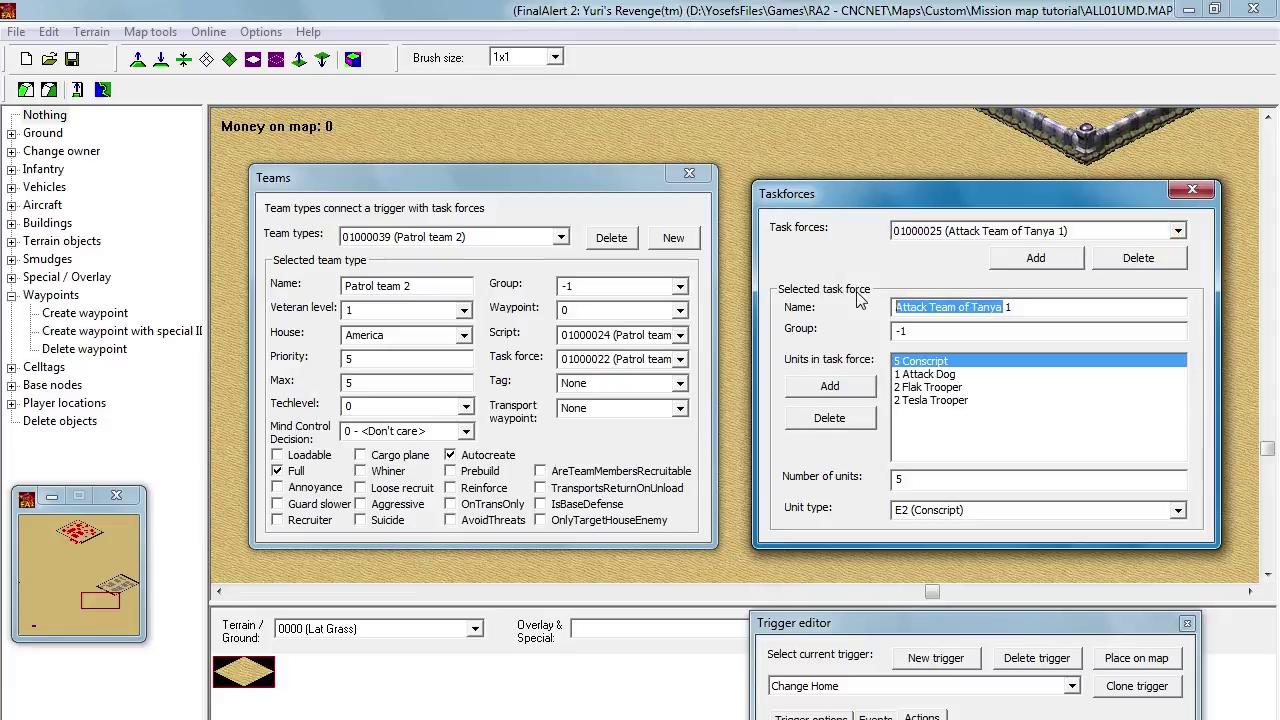
left_click_drag(1015, 312, 712, 282)
key("ctrl+c")
left_click_drag(463, 290, 276, 290)
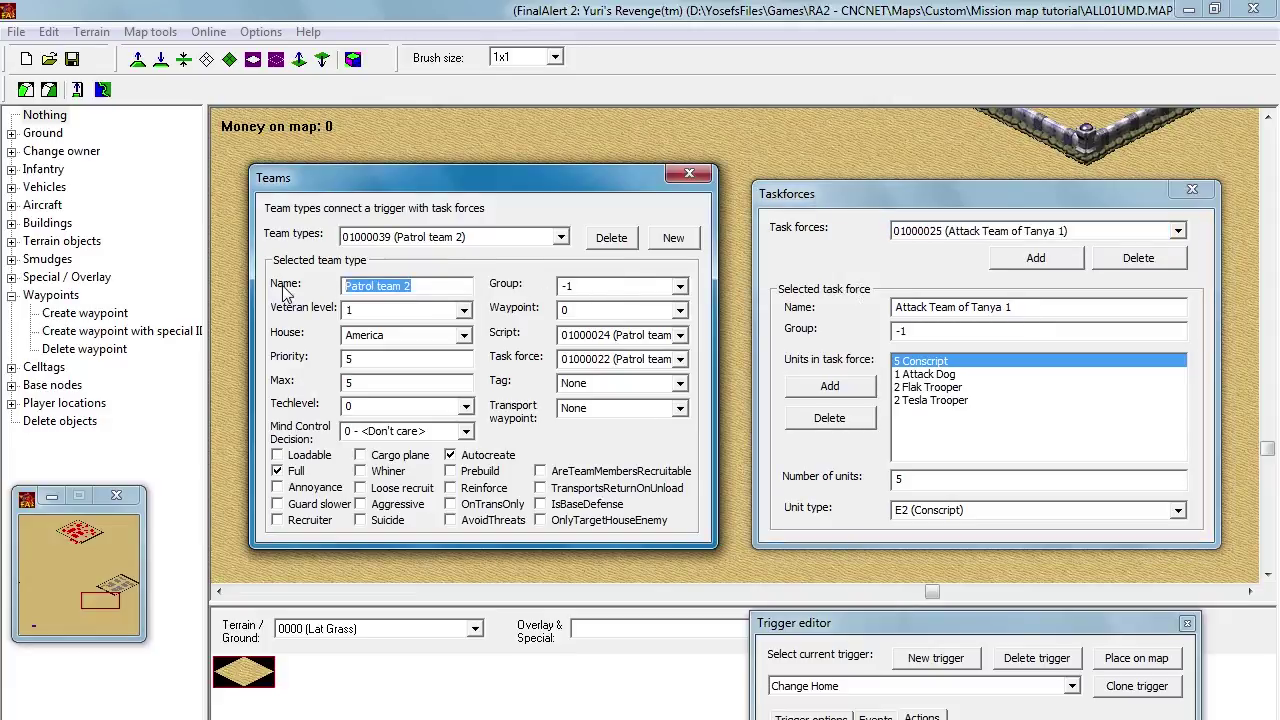
key("ctrl+v")
left_click(478, 238)
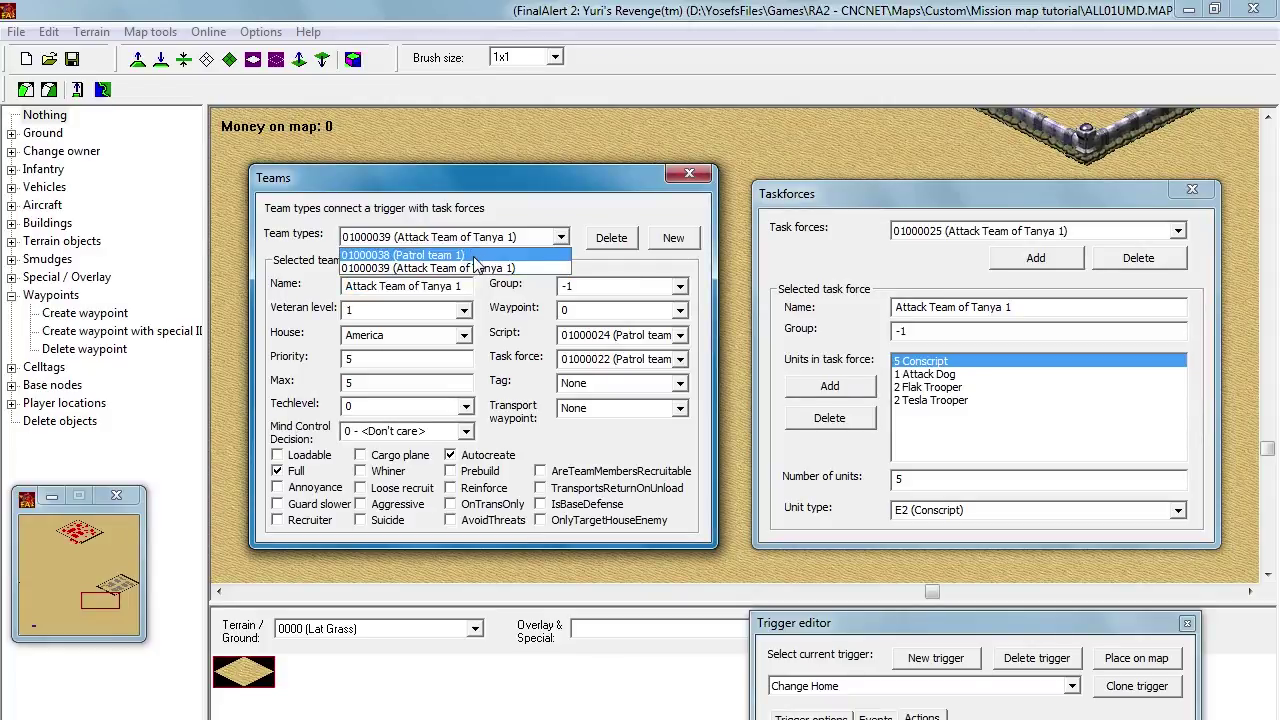
left_click(490, 205)
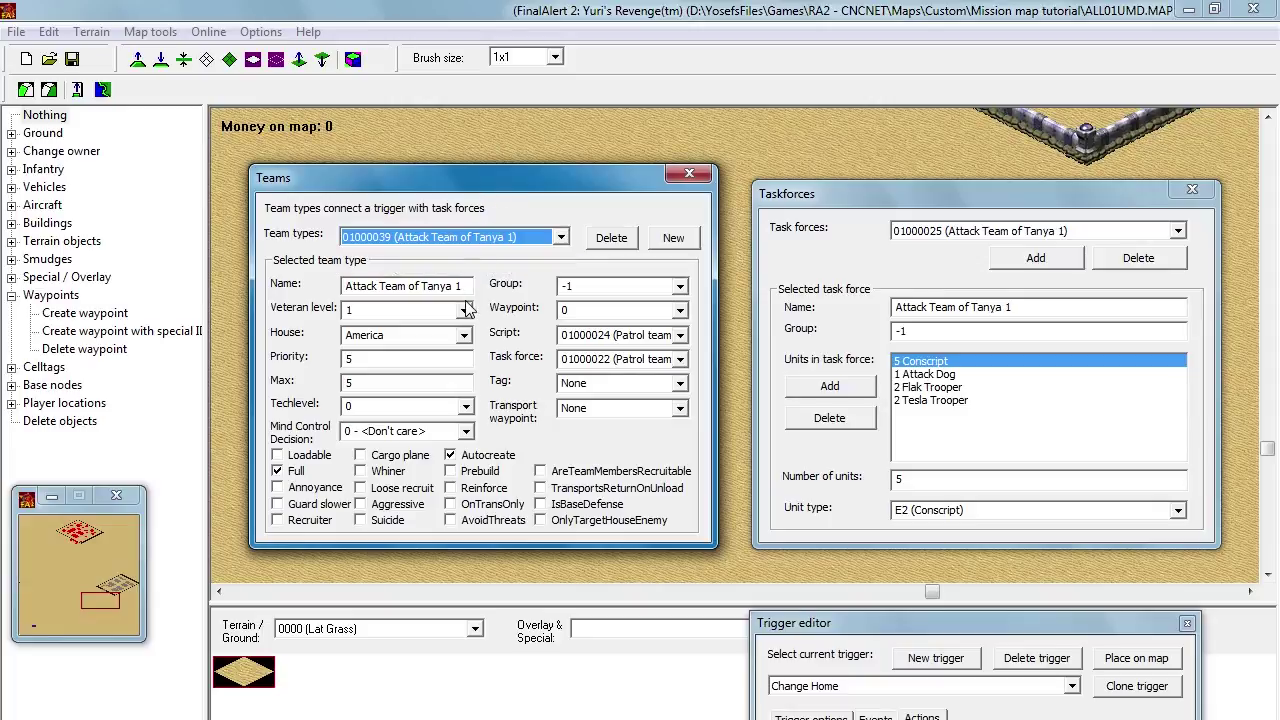
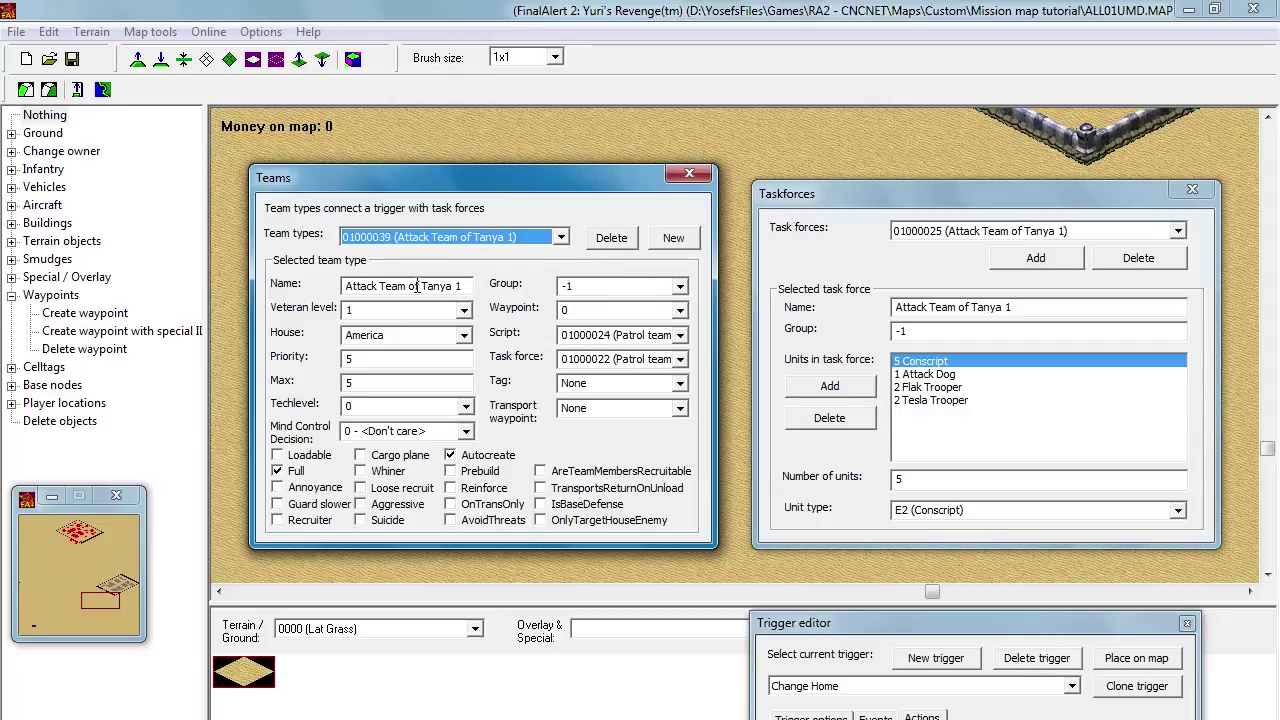
Step: Set the house of the team type mistakenly named Attack Team of Tanya 1 to Russia
left_click(464, 335)
scroll(449, 396, "down", 3)
left_click(386, 400)
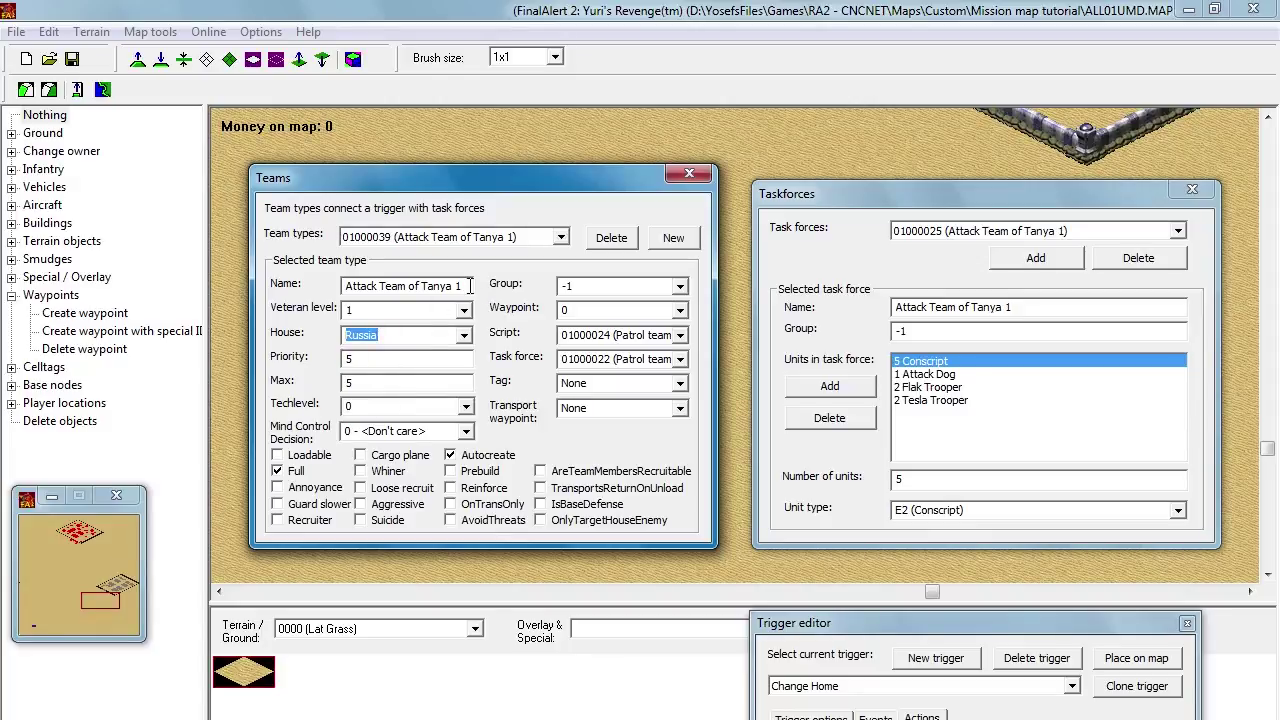
Step: Rename this team type back to Patrol team 2, copying the base name from Patrol team 1, and check its script
left_click(488, 238)
left_click(478, 262)
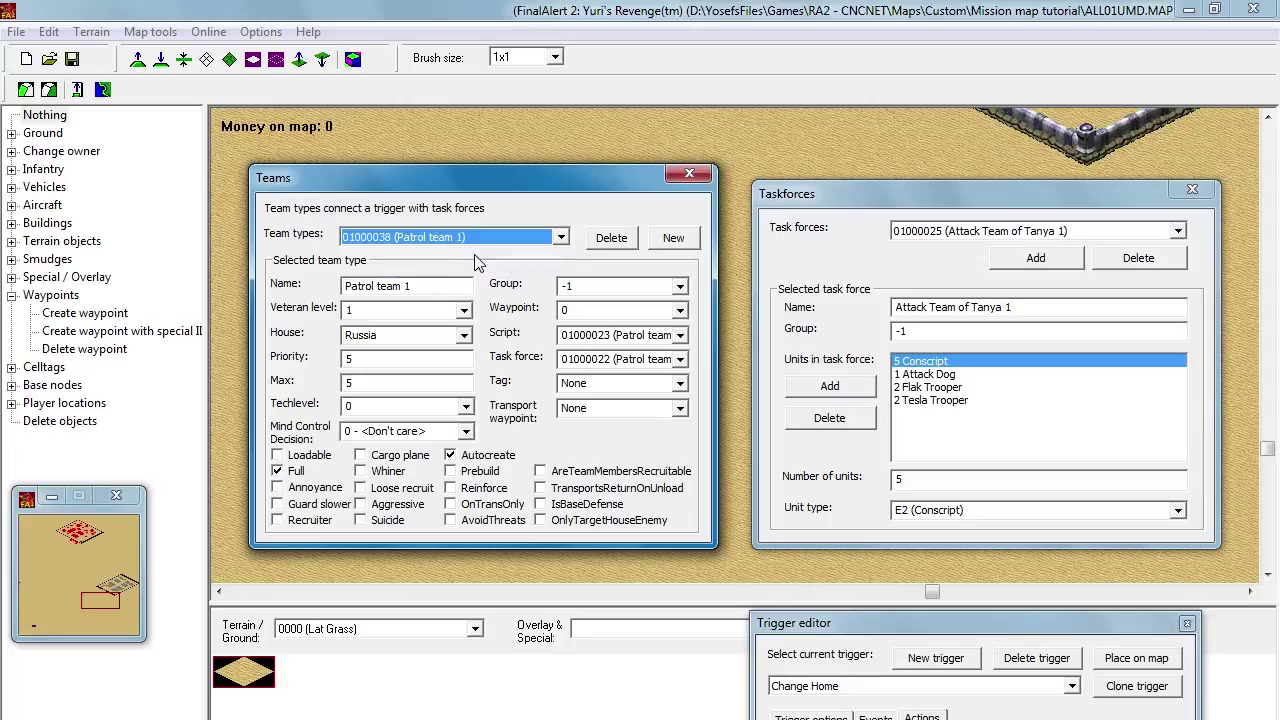
left_click_drag(440, 286, 213, 297)
key("ctrl+c")
left_click(436, 237)
left_click(426, 261)
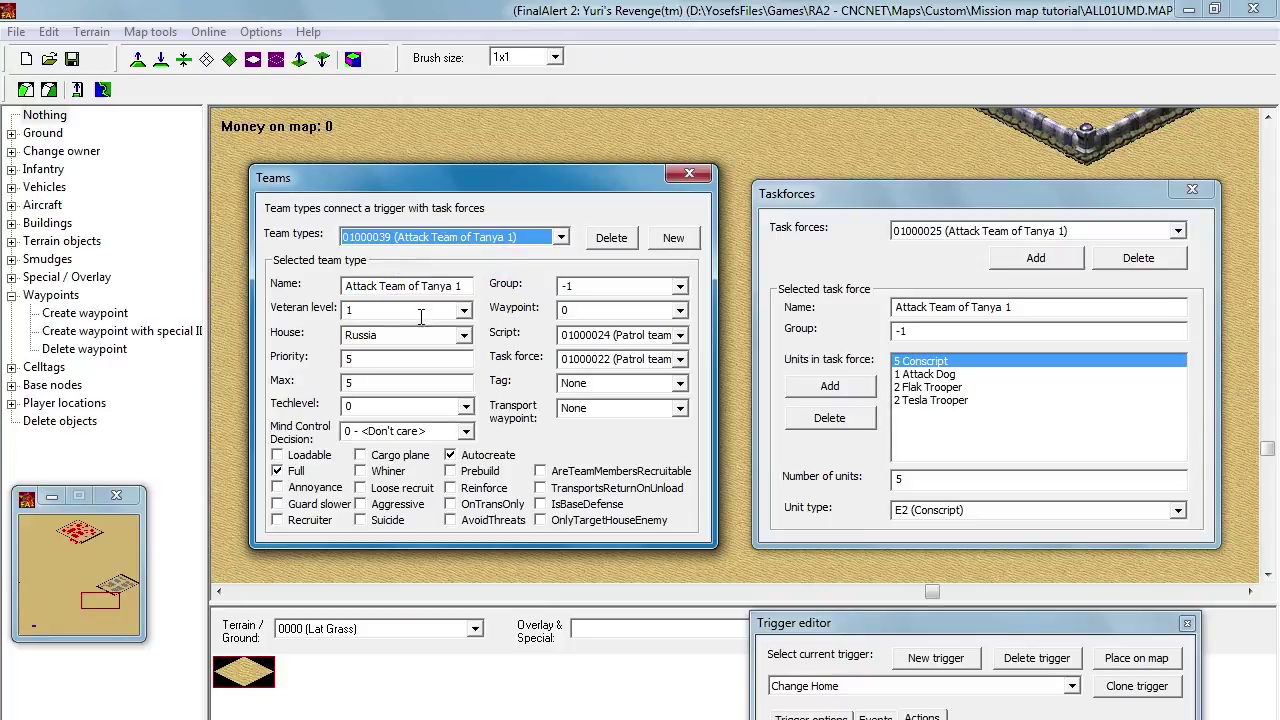
left_click(367, 309)
left_click_drag(463, 286, 255, 273)
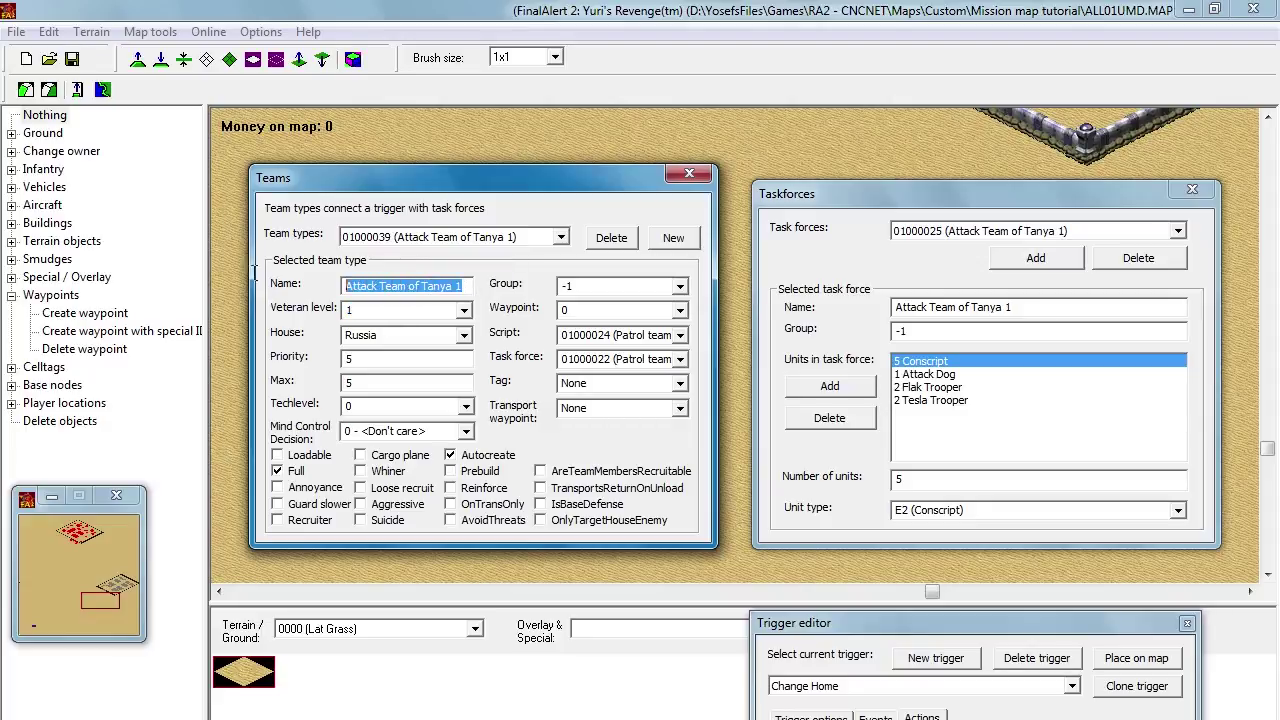
key("ctrl+v")
type("2")
left_click(678, 340)
left_click(678, 340)
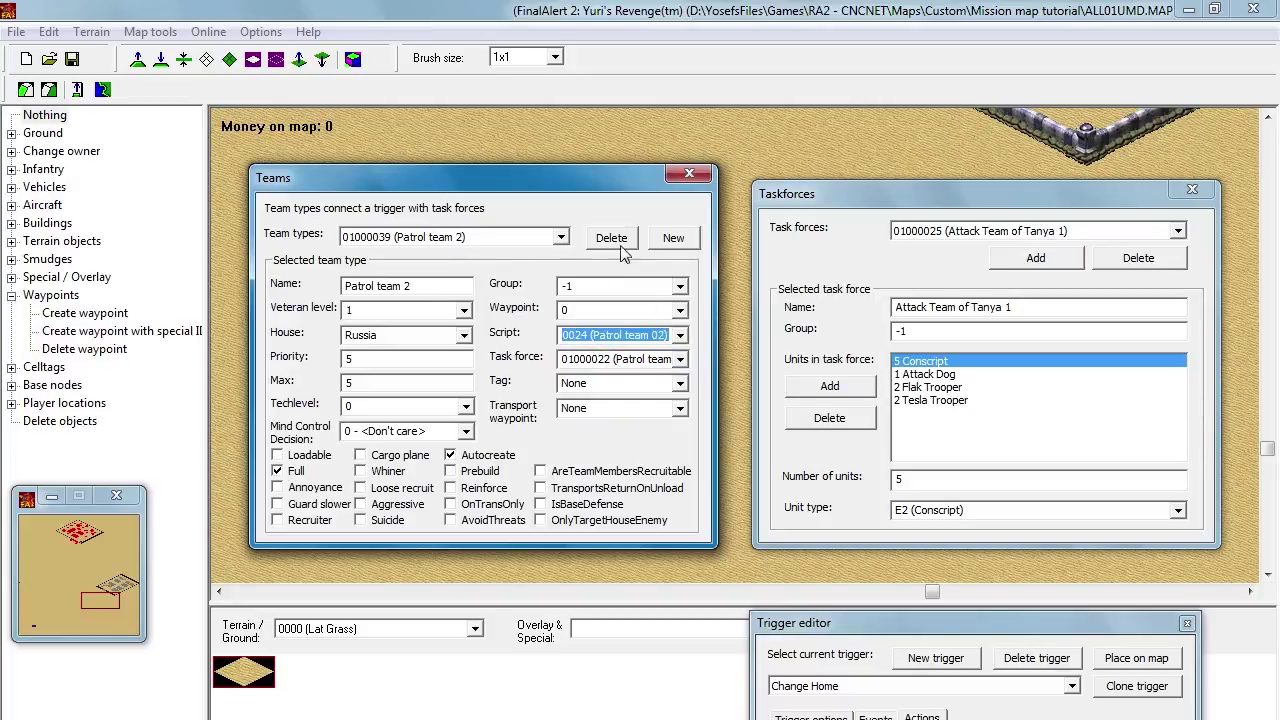
Step: Create a new team type named Attack Team of Tanya 1, copying the task force's name, and set its house to Russia
left_click(673, 240)
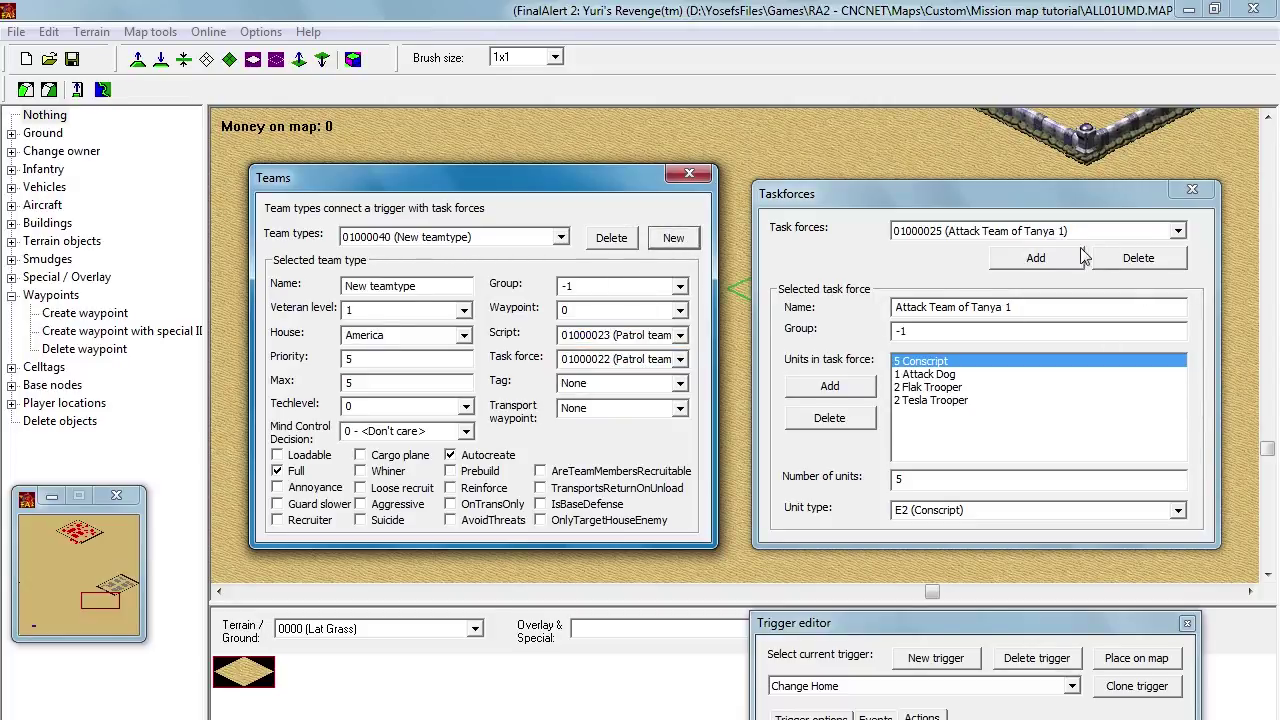
left_click_drag(1025, 307, 738, 296)
key("ctrl+c")
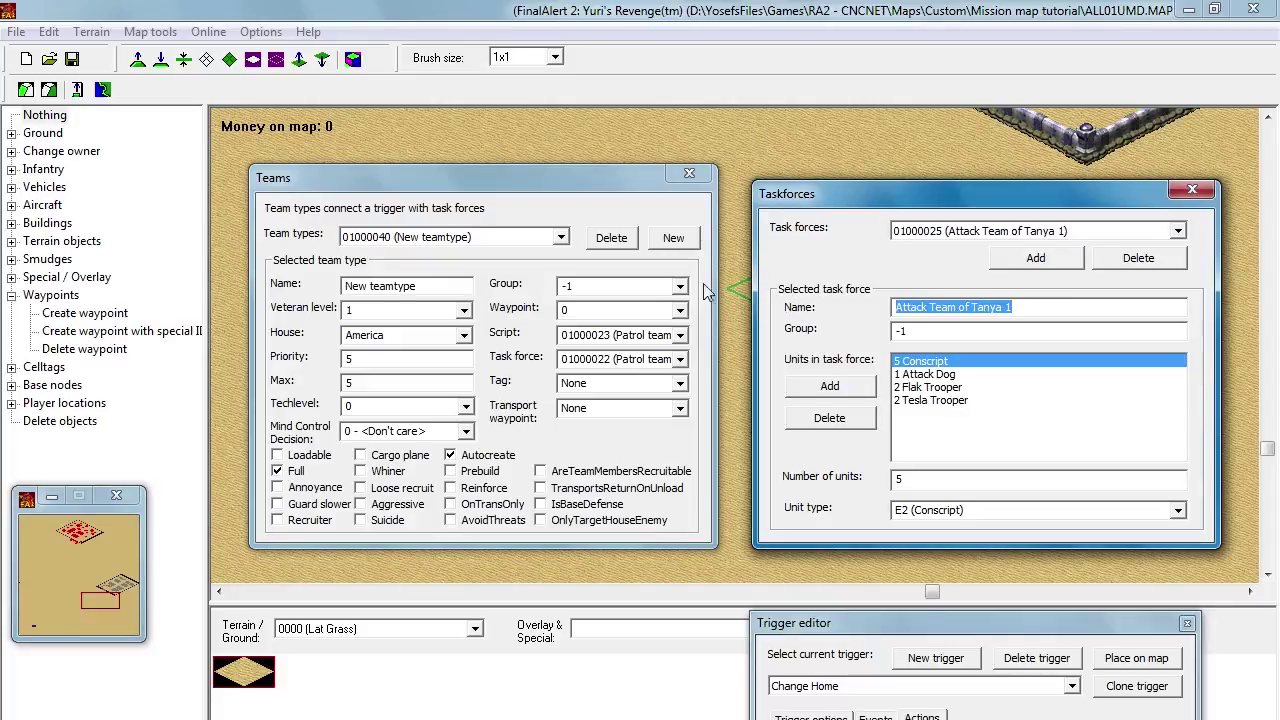
left_click_drag(416, 286, 307, 285)
key("ctrl+v")
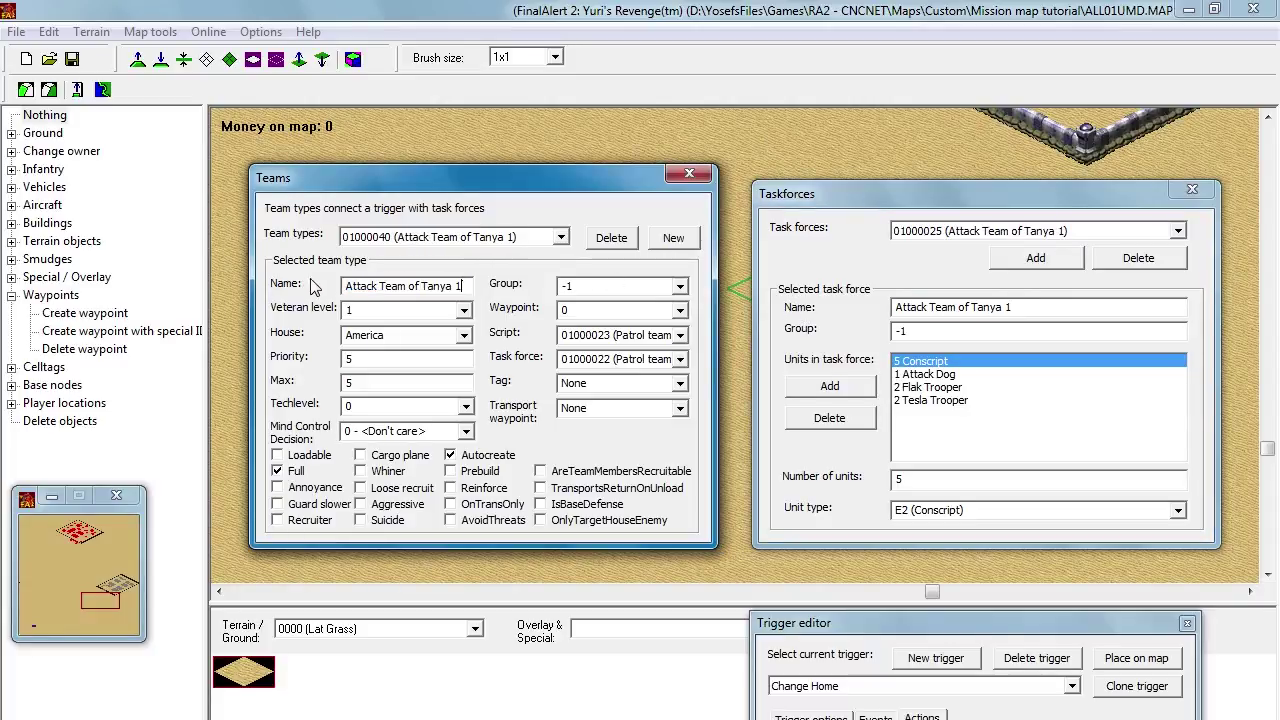
left_click(423, 337)
scroll(423, 337, "down", 6)
scroll(424, 336, "up", 5)
scroll(424, 336, "down", 3)
Step: Assign the Attack Team of Tanya script and the Attack Team of Tanya 1 task force to this team type
left_click(680, 337)
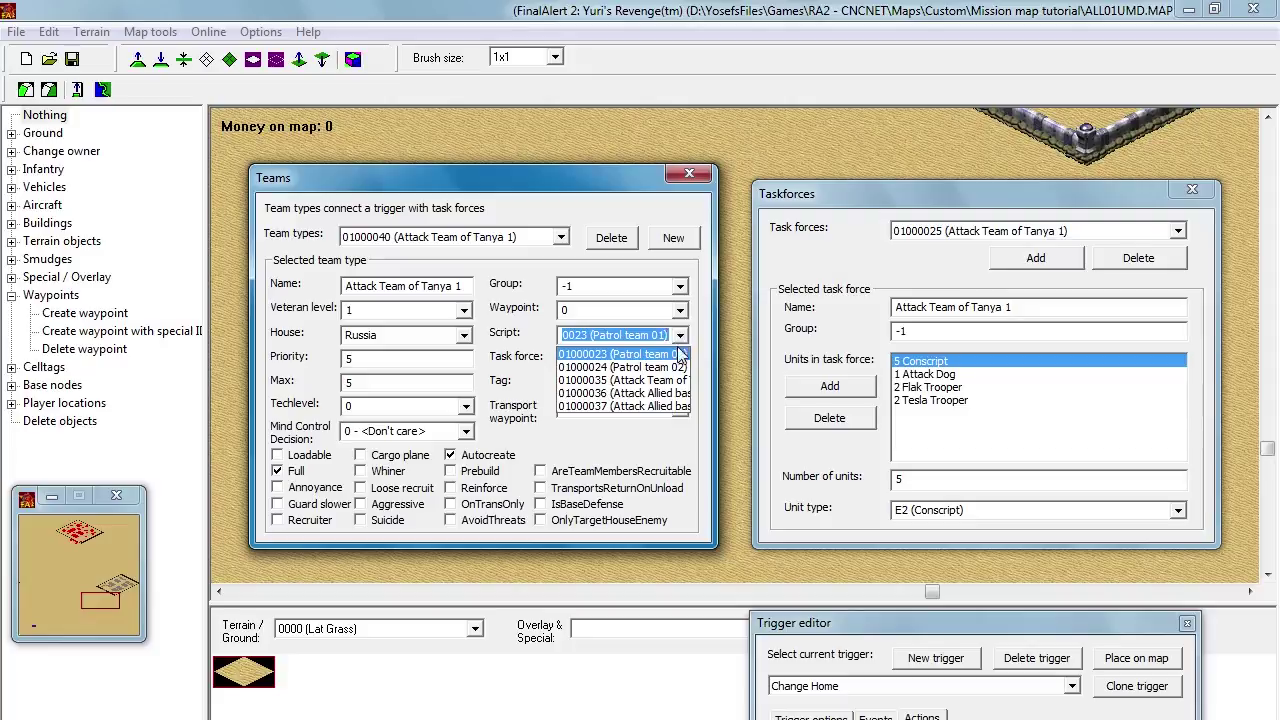
left_click(680, 381)
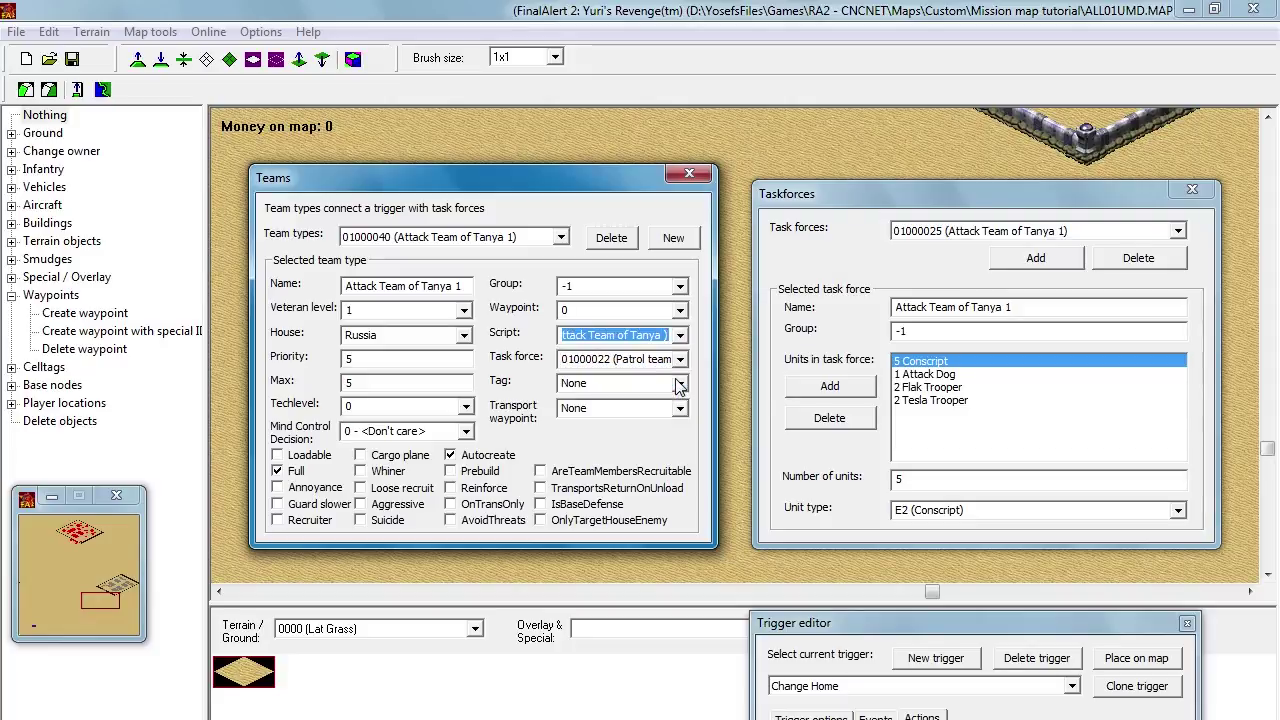
left_click(680, 359)
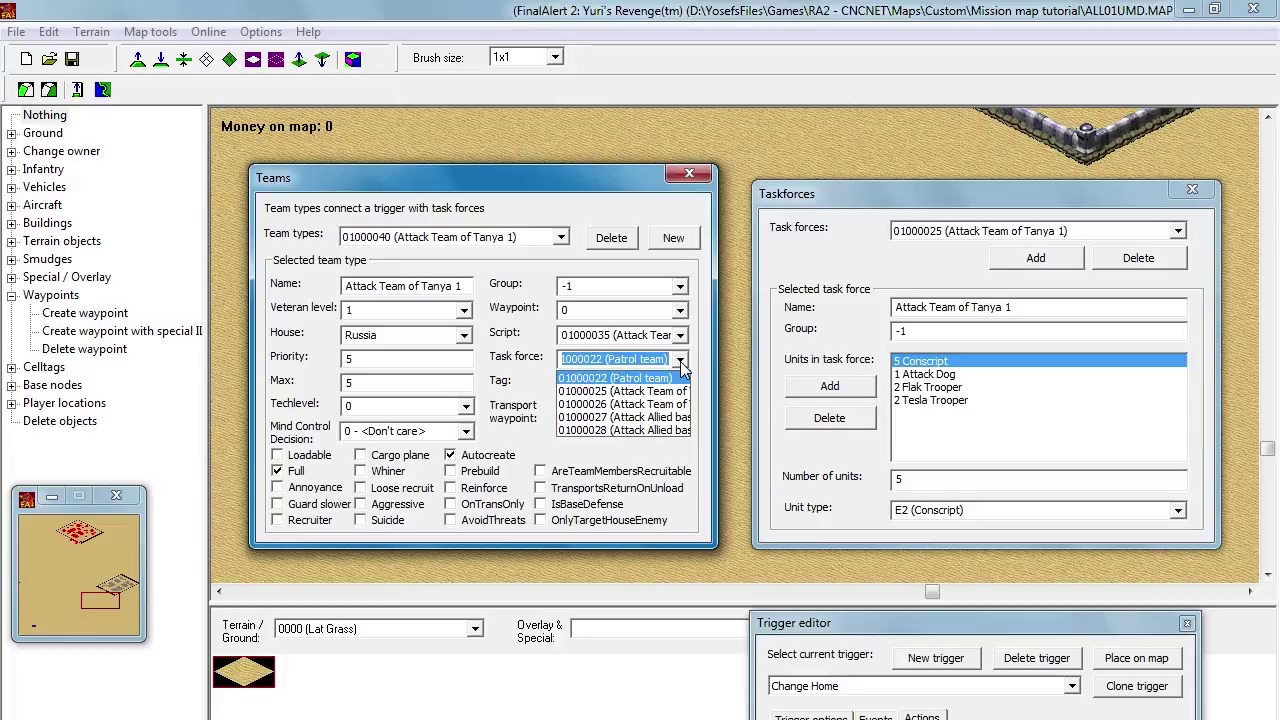
left_click(677, 392)
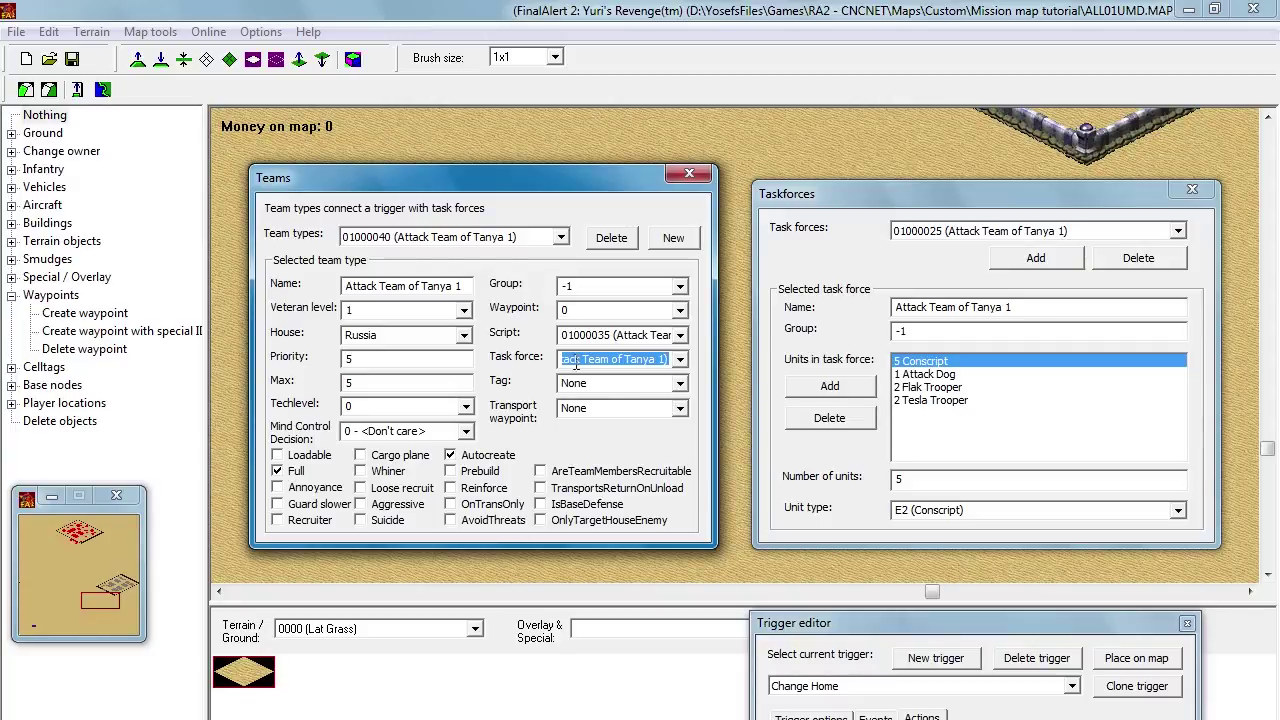
Step: Create another team type named Attack Team of Tanya 2 and set its house to Russia
left_click(673, 238)
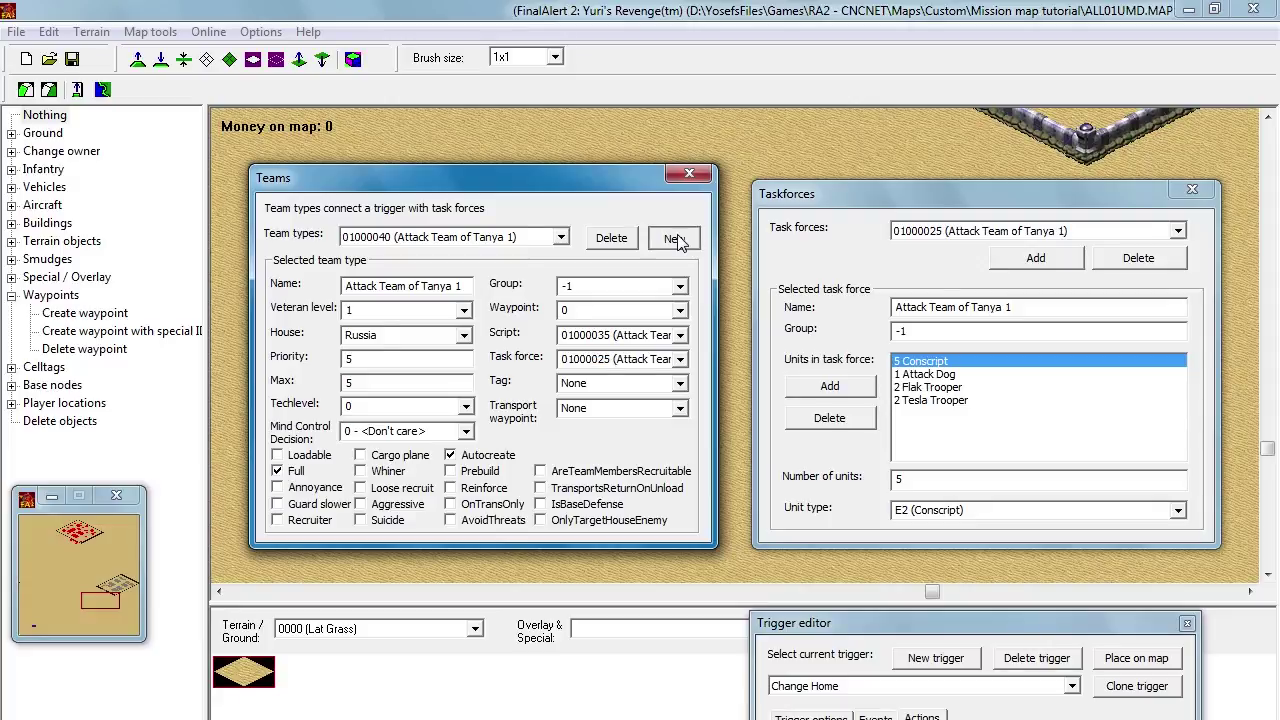
left_click_drag(446, 285, 268, 293)
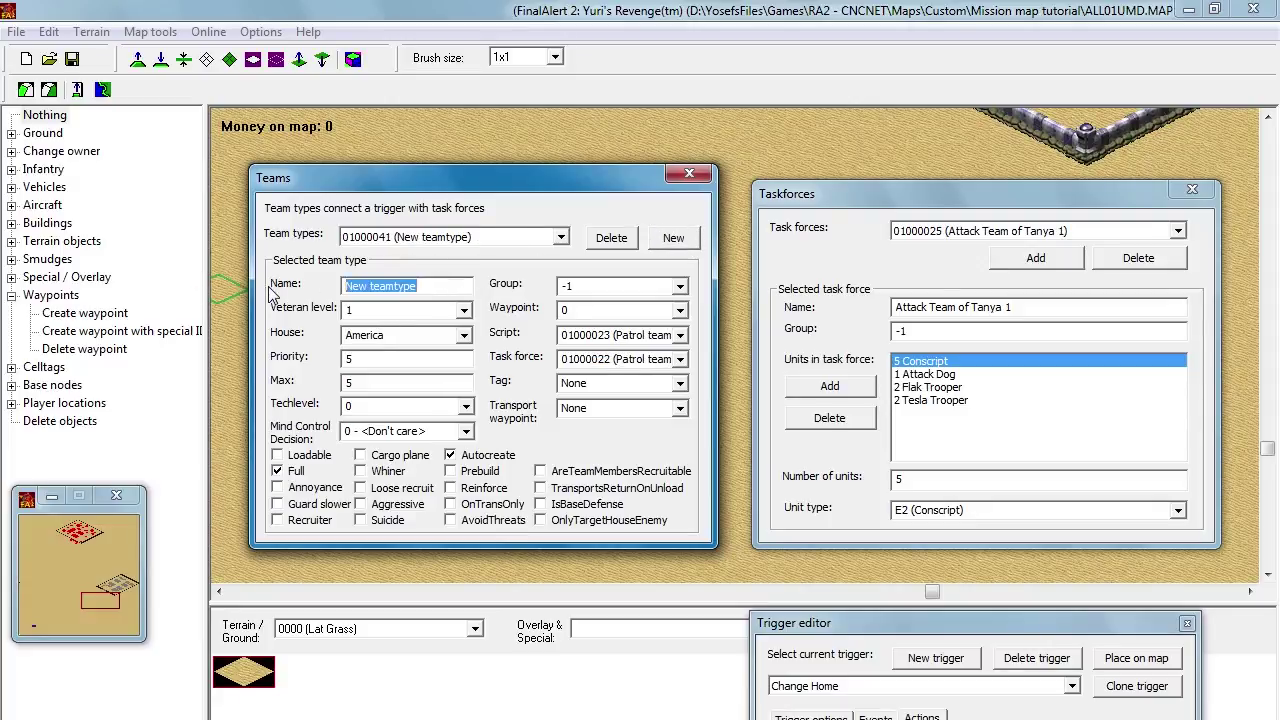
key("ctrl+v")
type("2")
double_click(428, 337)
scroll(434, 337, "down", 2)
scroll(435, 337, "down", 7)
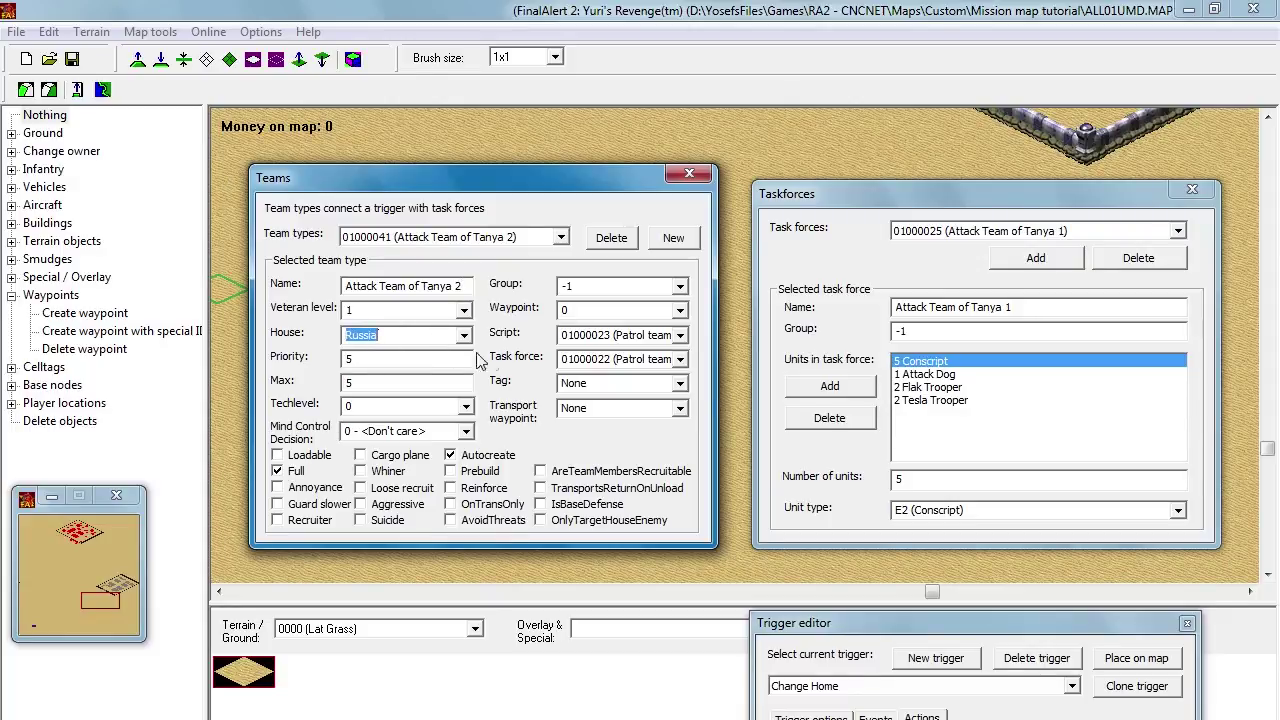
Step: Assign the Attack Team of Tanya script and the Attack Team of Tanya 2 task force to the second Tanya attack team
left_click(680, 336)
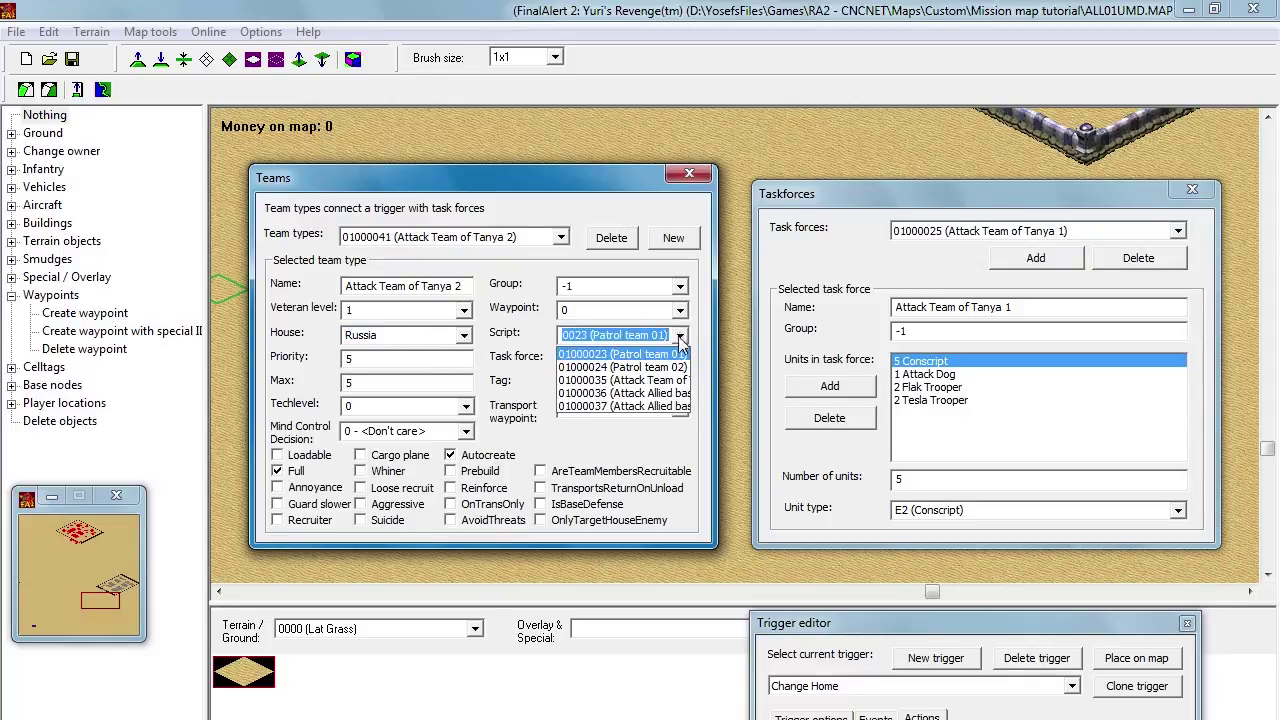
left_click(678, 380)
left_click(680, 360)
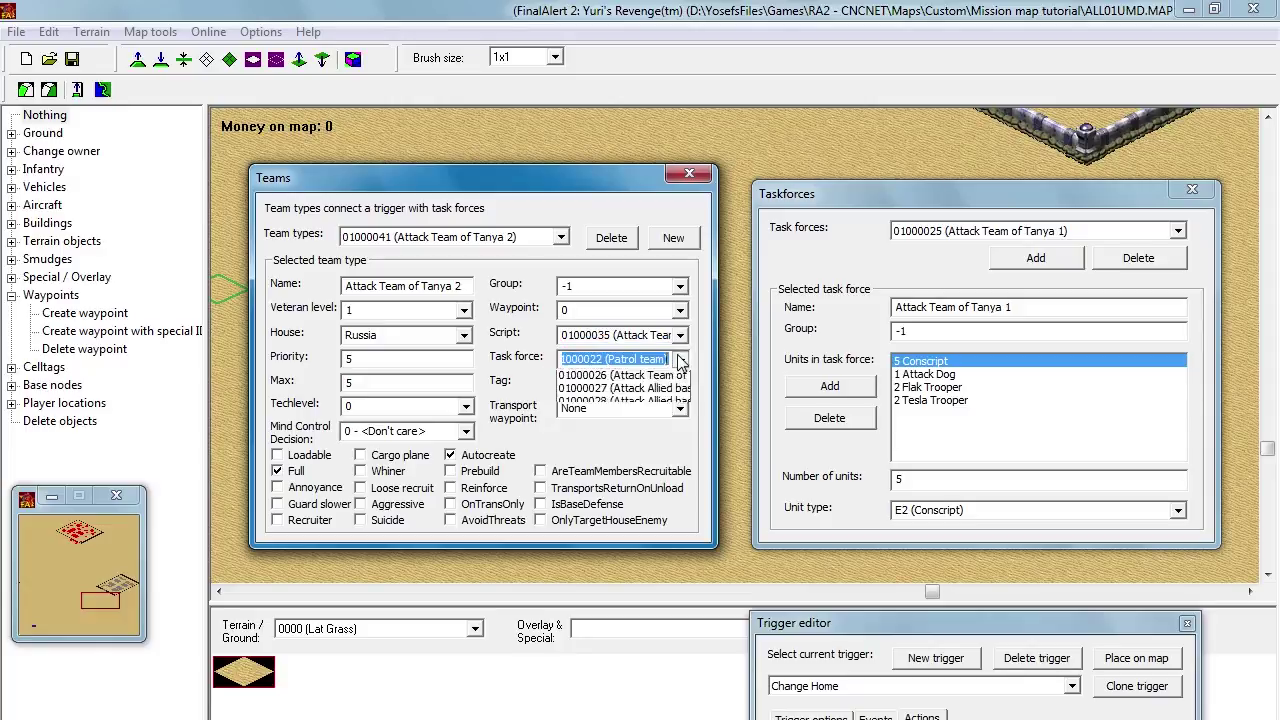
scroll(678, 410, "down", 3)
left_click(678, 410)
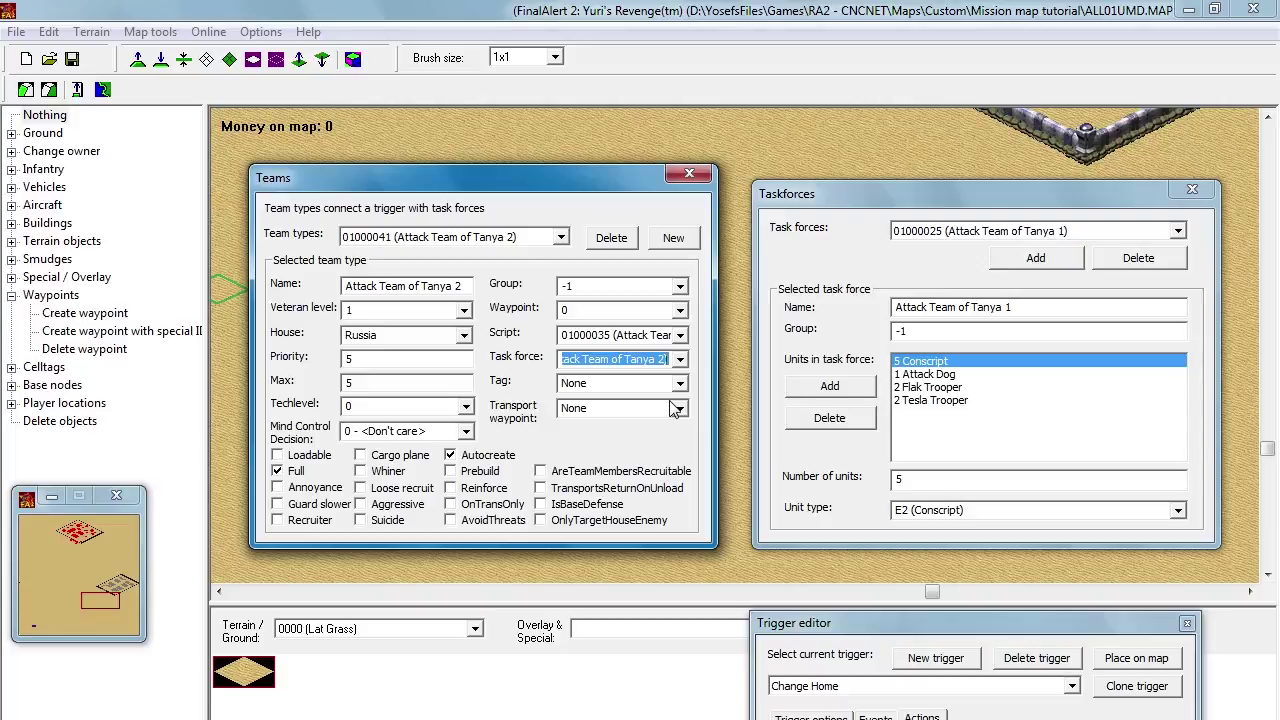
Step: Create a team type named Attack Allied base (Tanks), copying the name from its task force, and set its house to Russia
left_click(673, 238)
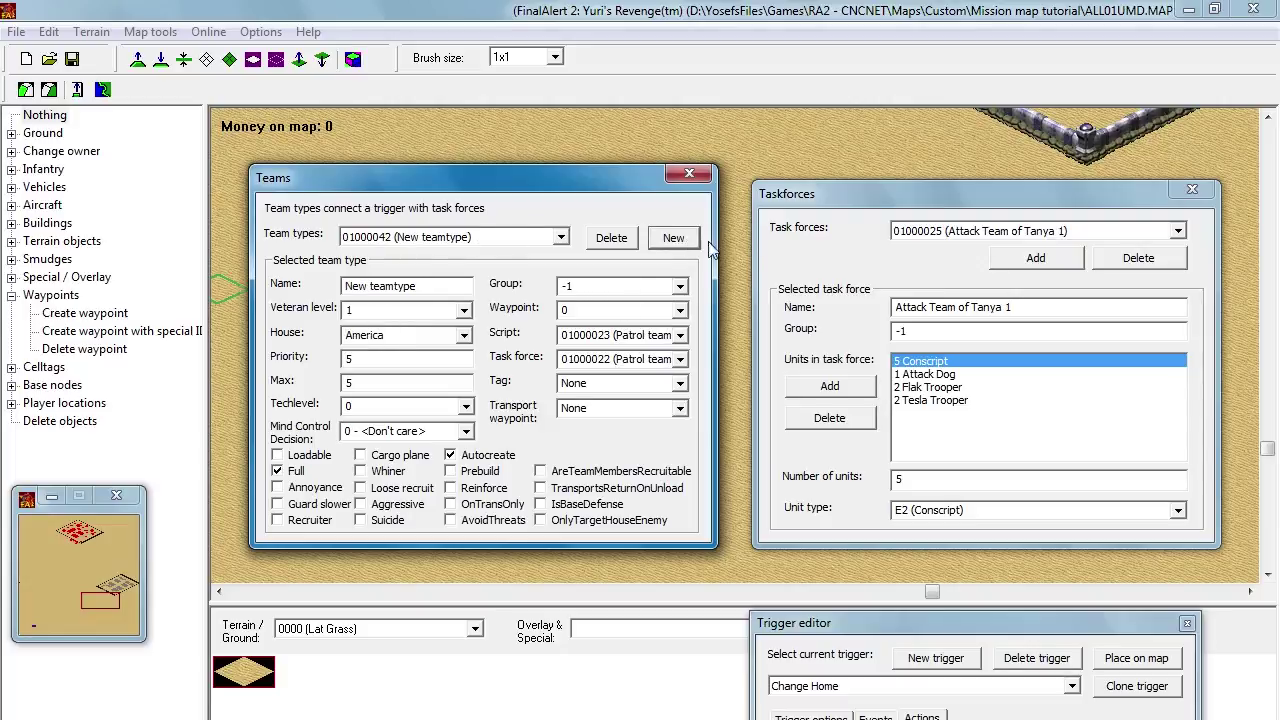
left_click(972, 230)
left_click(958, 290)
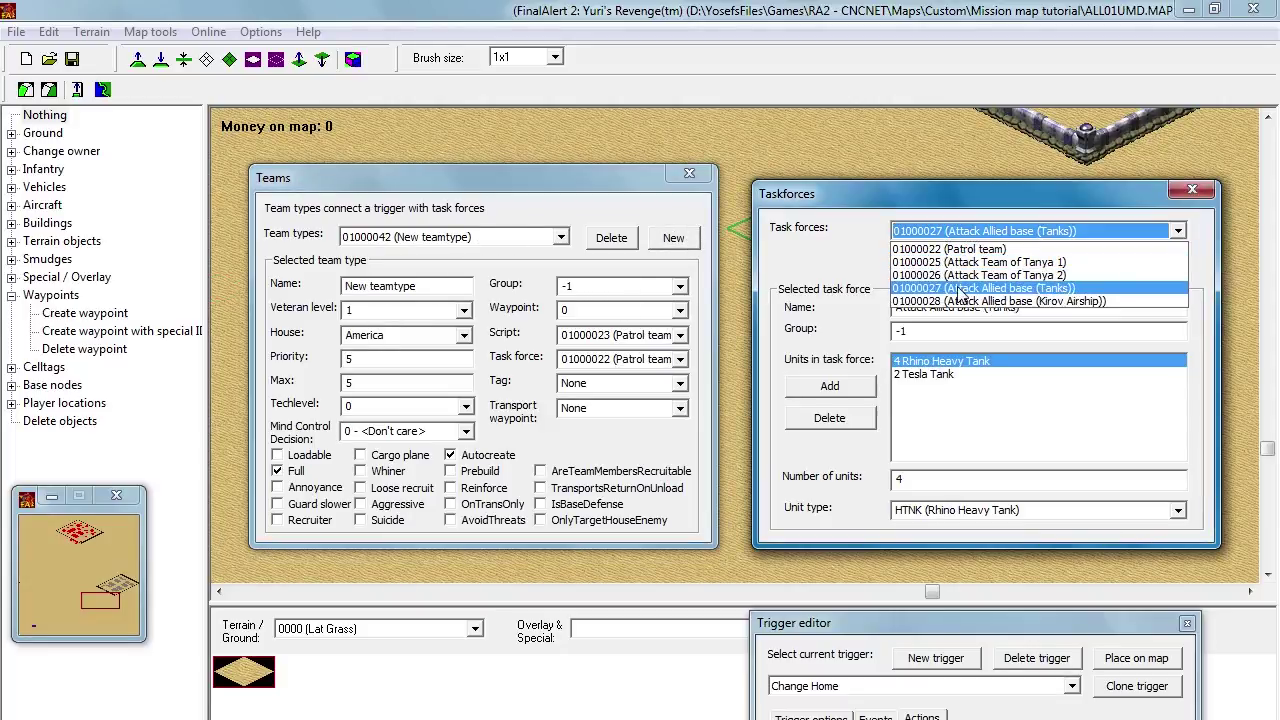
left_click_drag(1026, 305, 896, 310)
key("ctrl+c")
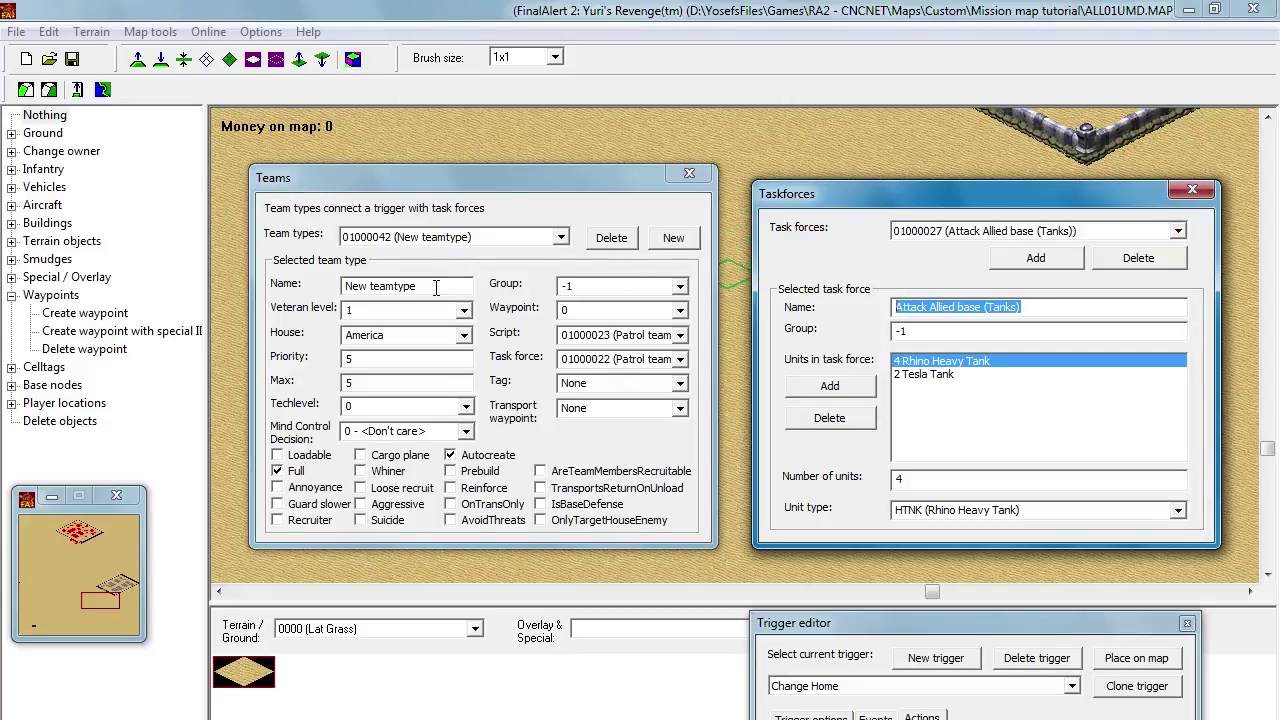
left_click_drag(434, 287, 345, 288)
key("ctrl+v")
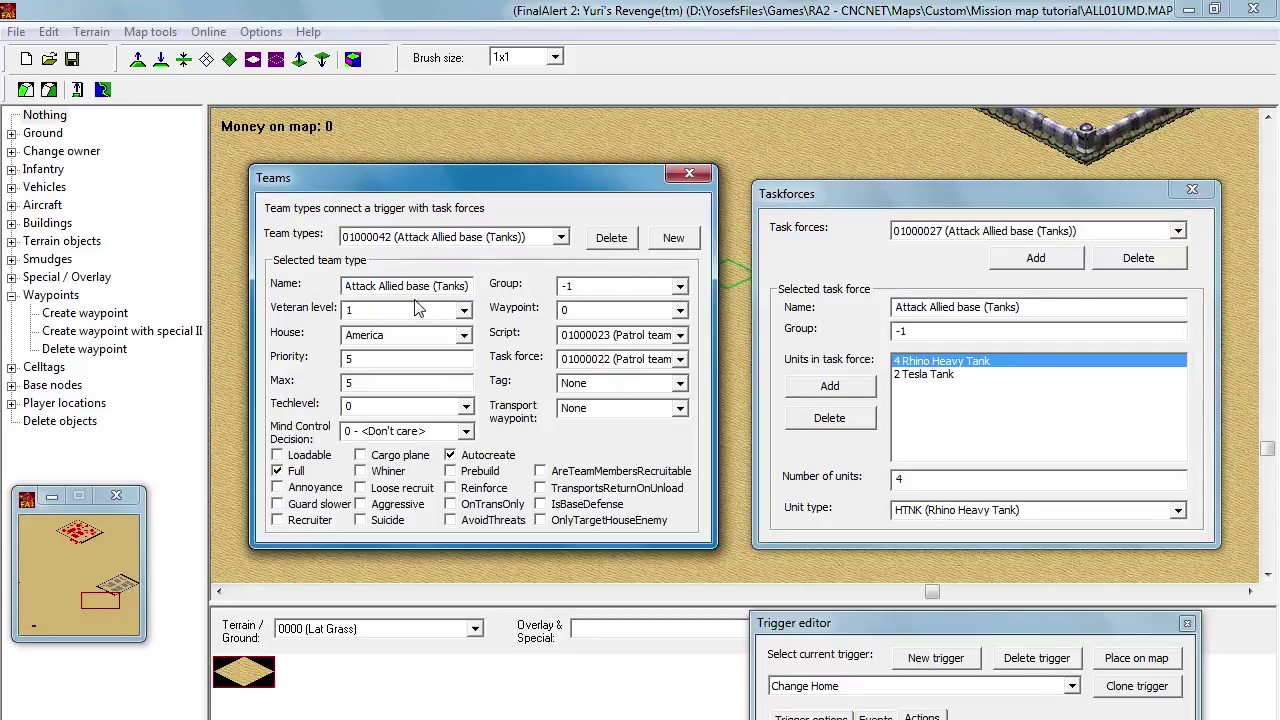
left_click(430, 332)
scroll(424, 330, "down", 3)
scroll(428, 334, "down", 2)
scroll(428, 334, "down", 1)
Step: Assign script 01000036 (Attack Allied base) and the Attack Allied base (Tanks) task force to the tank team type
left_click(681, 338)
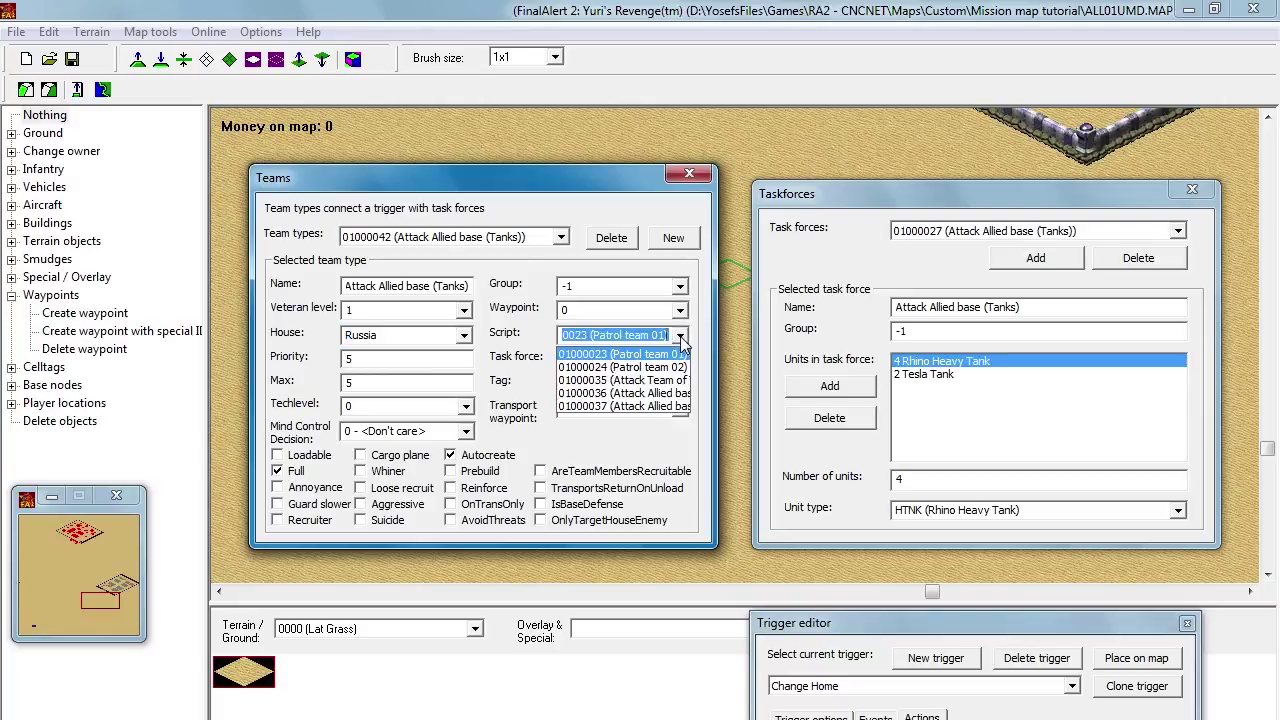
left_click(683, 394)
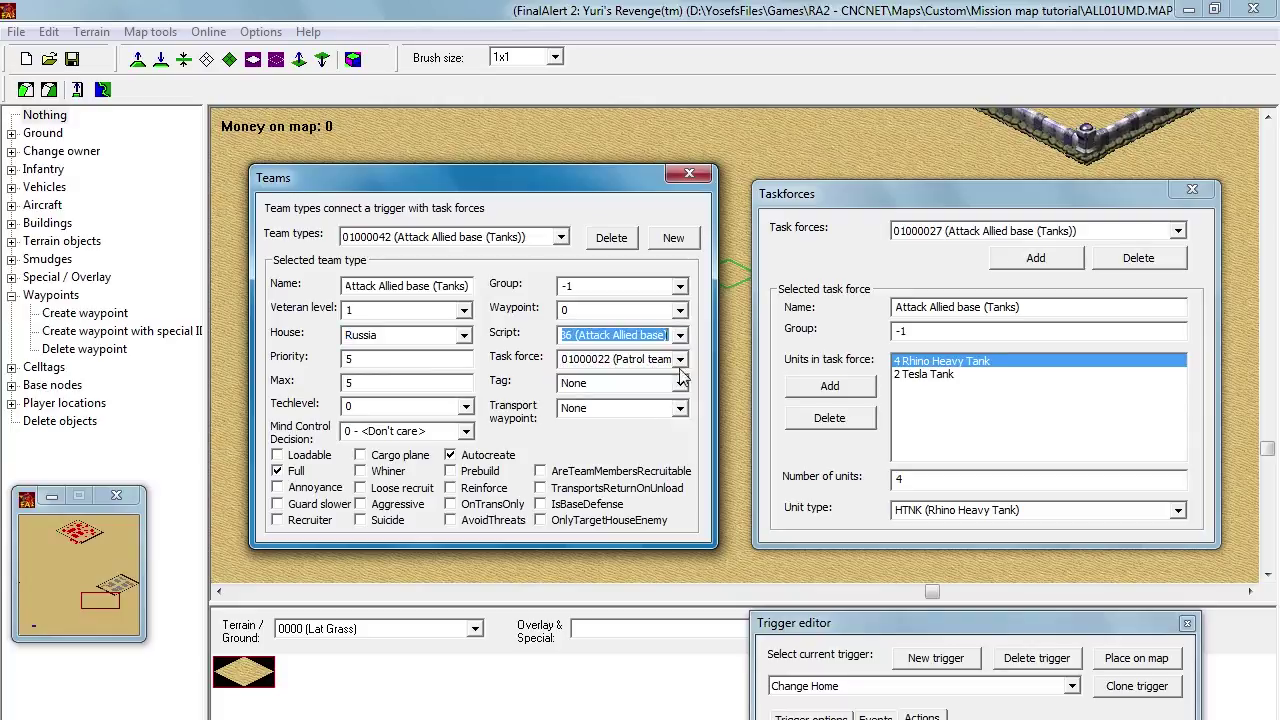
left_click(680, 360)
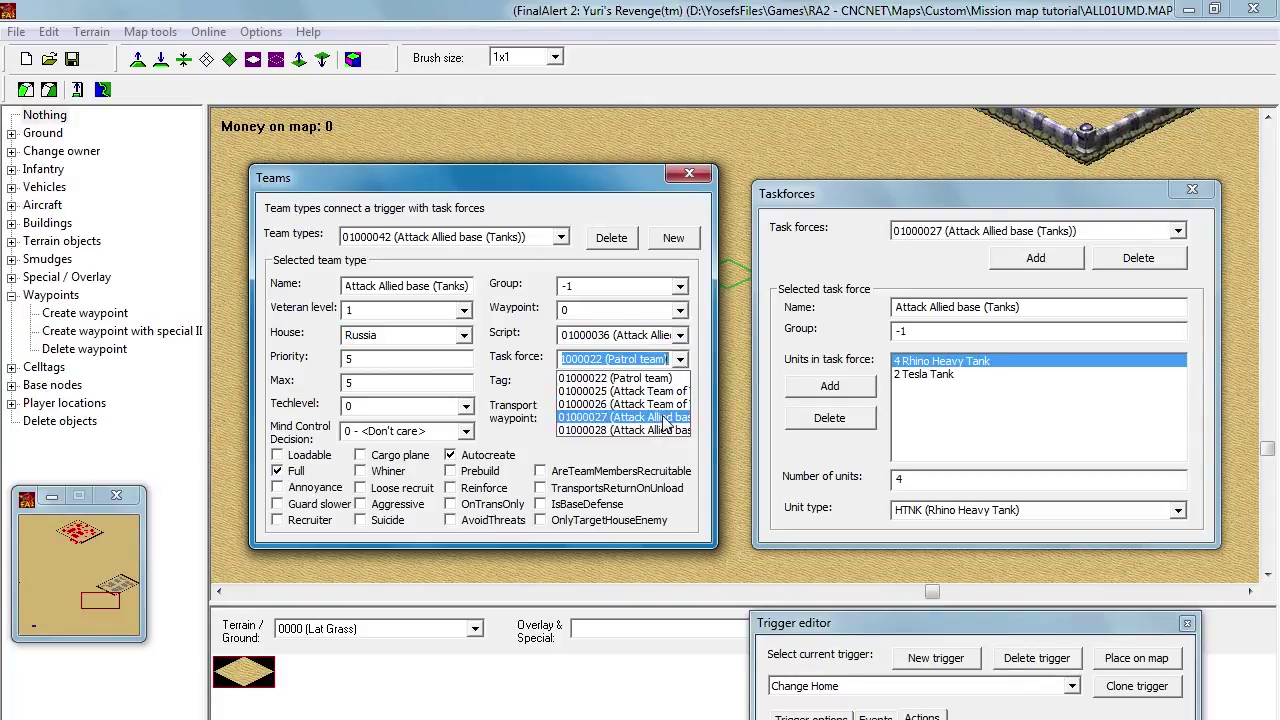
left_click(620, 417)
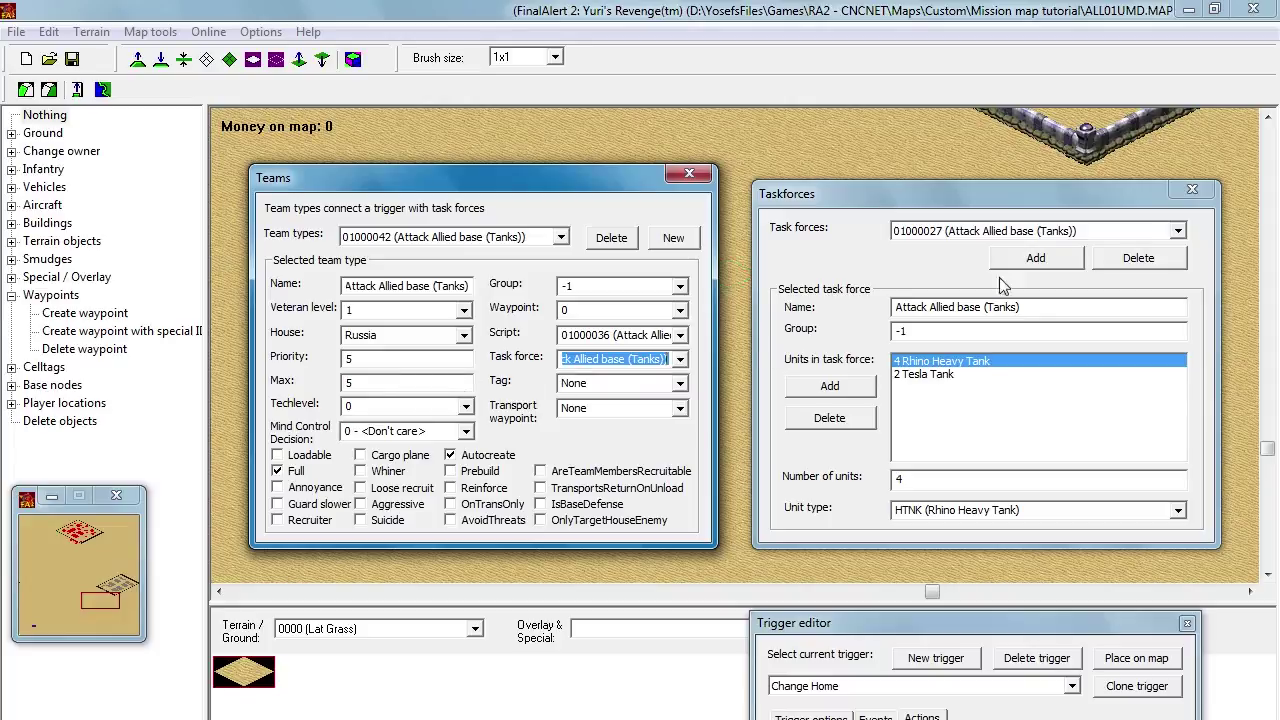
Step: Create a team type named Attack Allied base (Kirov Airship), copying the name from its task force, and set its house to Russia
left_click(1022, 232)
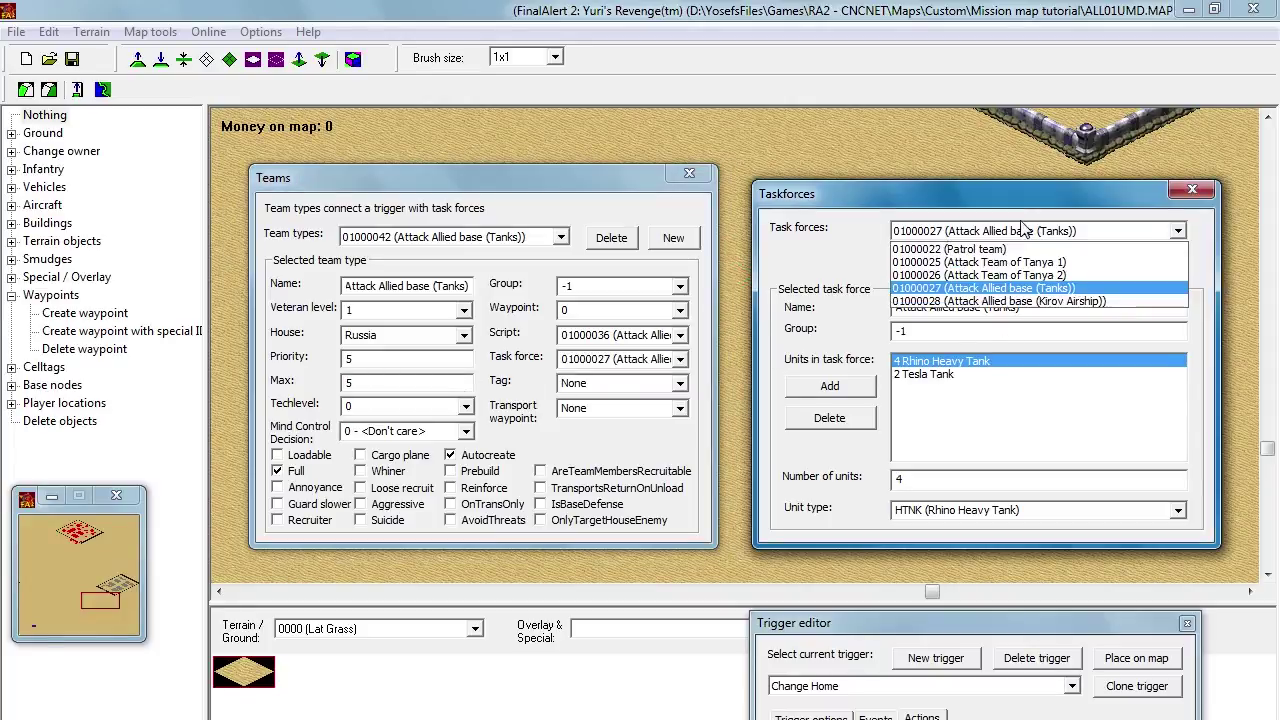
left_click(1005, 287)
left_click_drag(1080, 312, 808, 310)
key("ctrl+c")
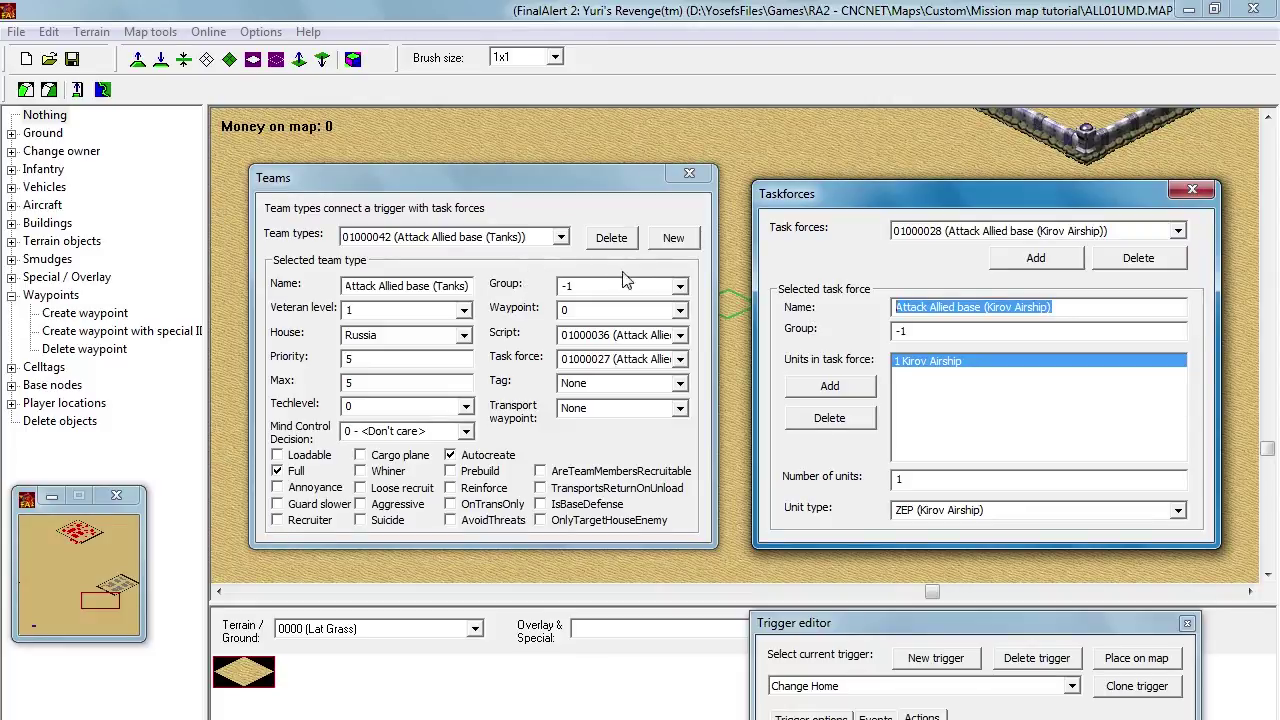
left_click(673, 240)
left_click_drag(470, 288, 200, 298)
key("ctrl+v")
left_click(405, 335)
scroll(411, 335, "down", 1)
scroll(411, 335, "down", 3)
scroll(411, 335, "down", 1)
Step: Assign script 01000037 and the Attack Allied base (Kirov Airship) task force to the Kirov team type
left_click(674, 336)
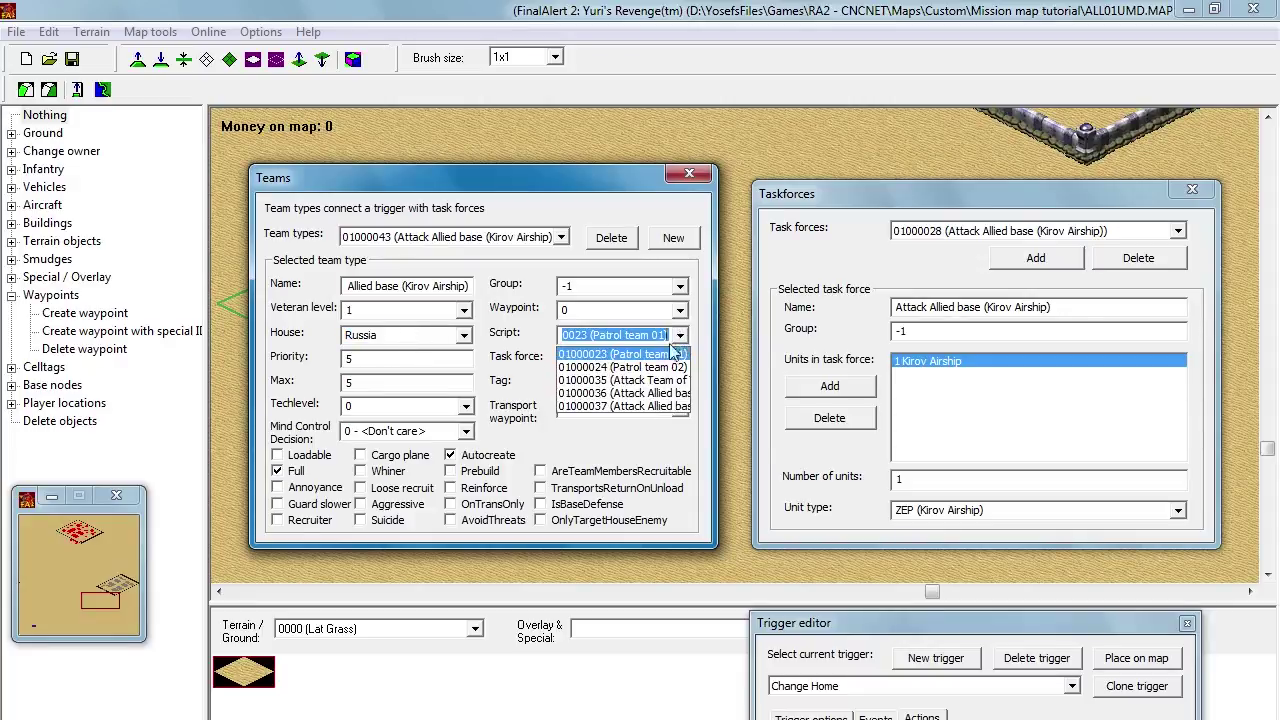
left_click(640, 406)
left_click(679, 359)
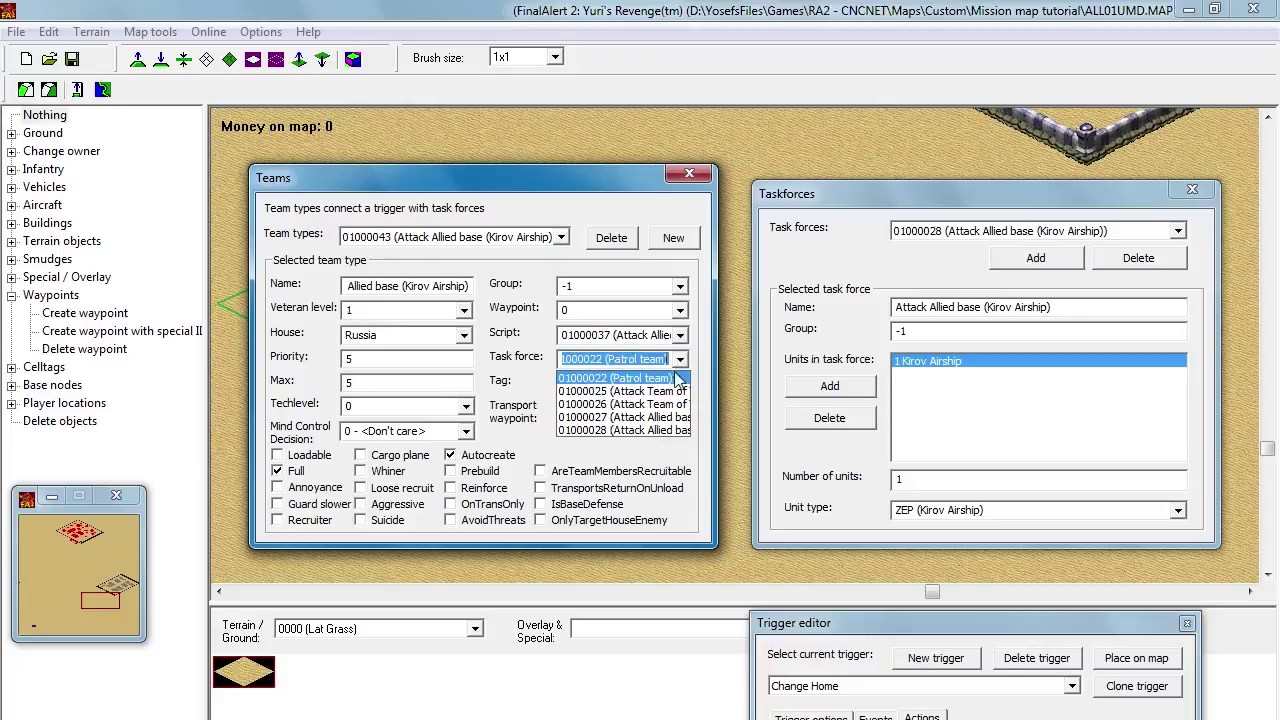
left_click(668, 430)
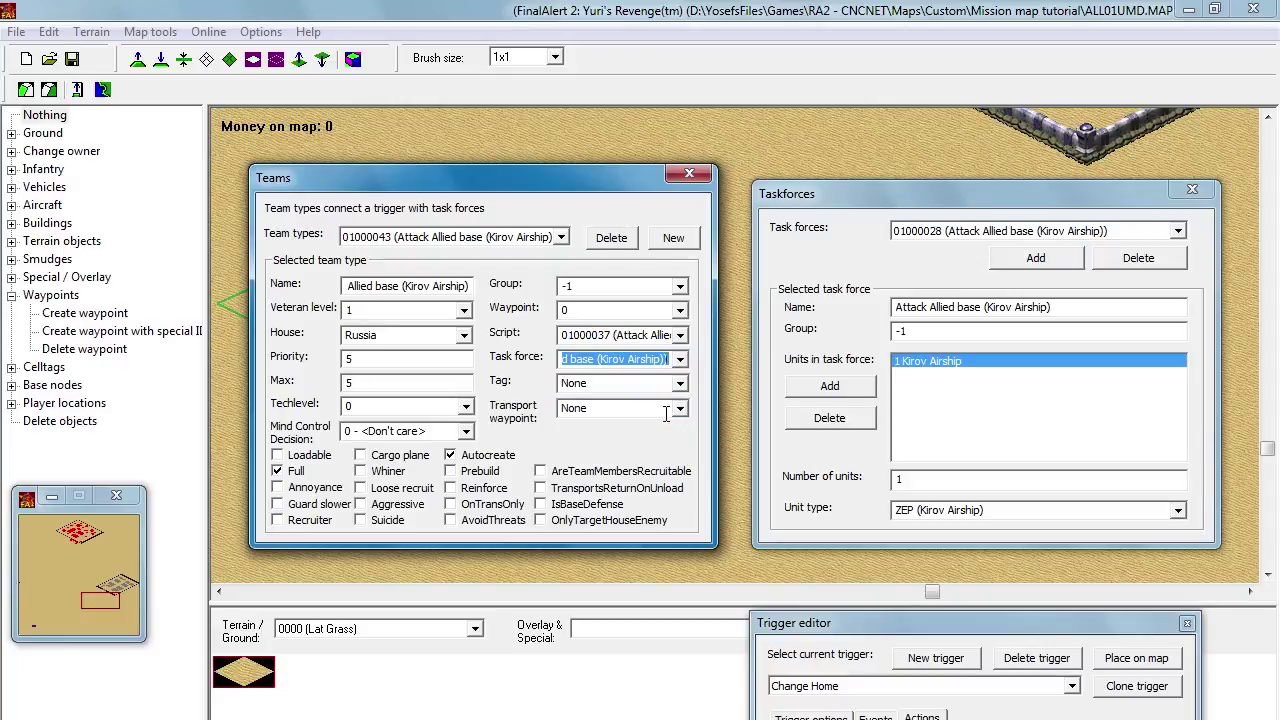
Step: Close the Teams and Taskforces windows and move the Trigger editor fully into view over the map
left_click(689, 174)
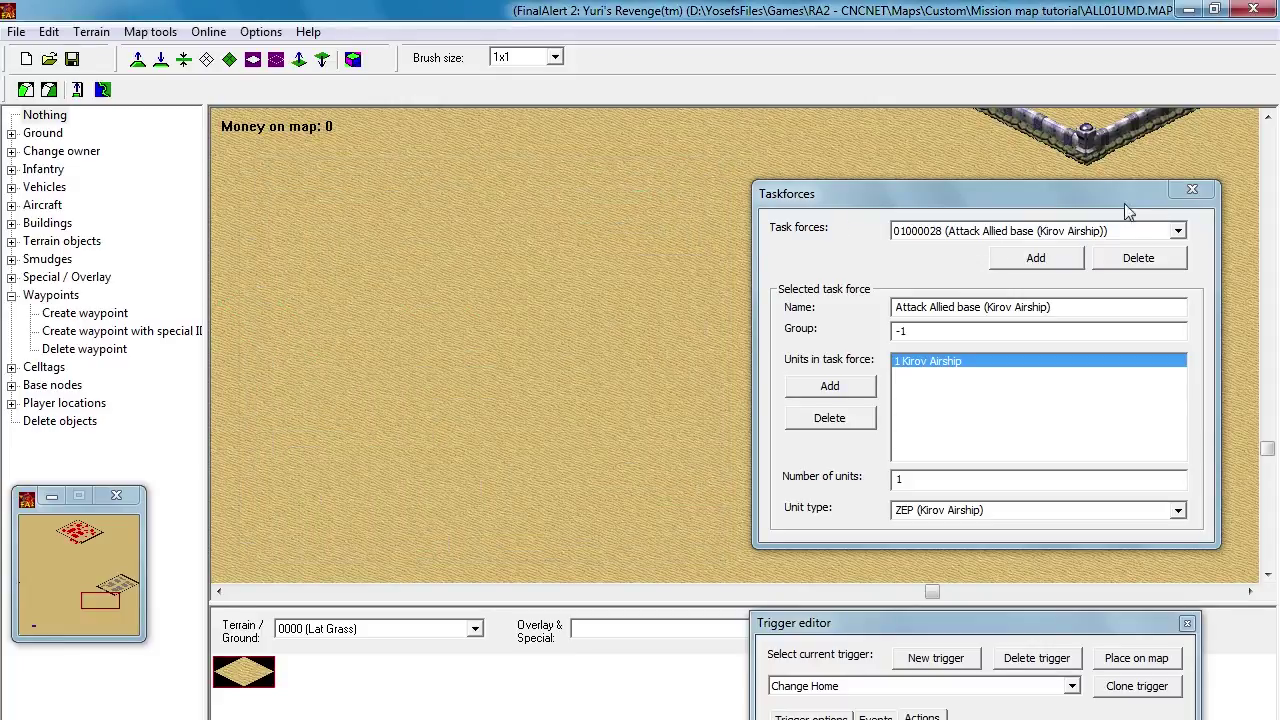
left_click(1200, 188)
left_click_drag(1013, 624, 523, 149)
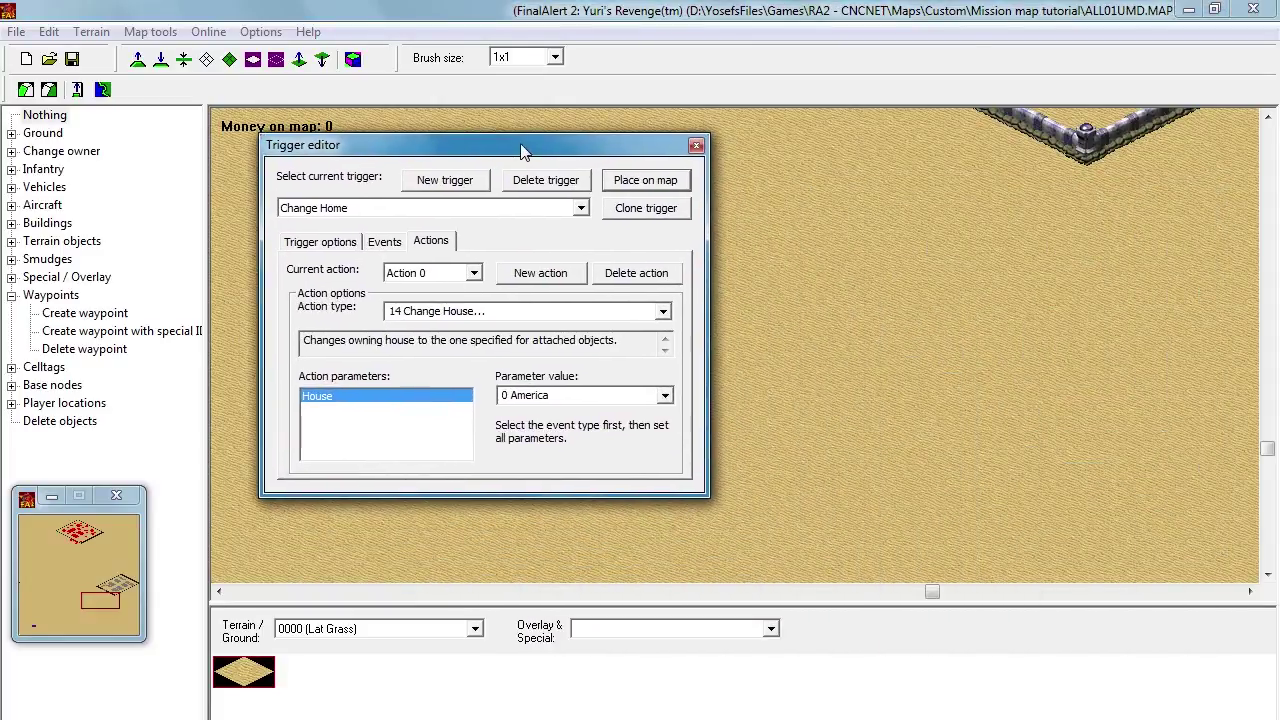
Step: Bring the Soviet base into view and switch to Notepad to review the mission's objectives and trigger list
left_click(784, 290)
left_click_drag(786, 343, 744, 180)
left_click_drag(886, 332, 863, 298)
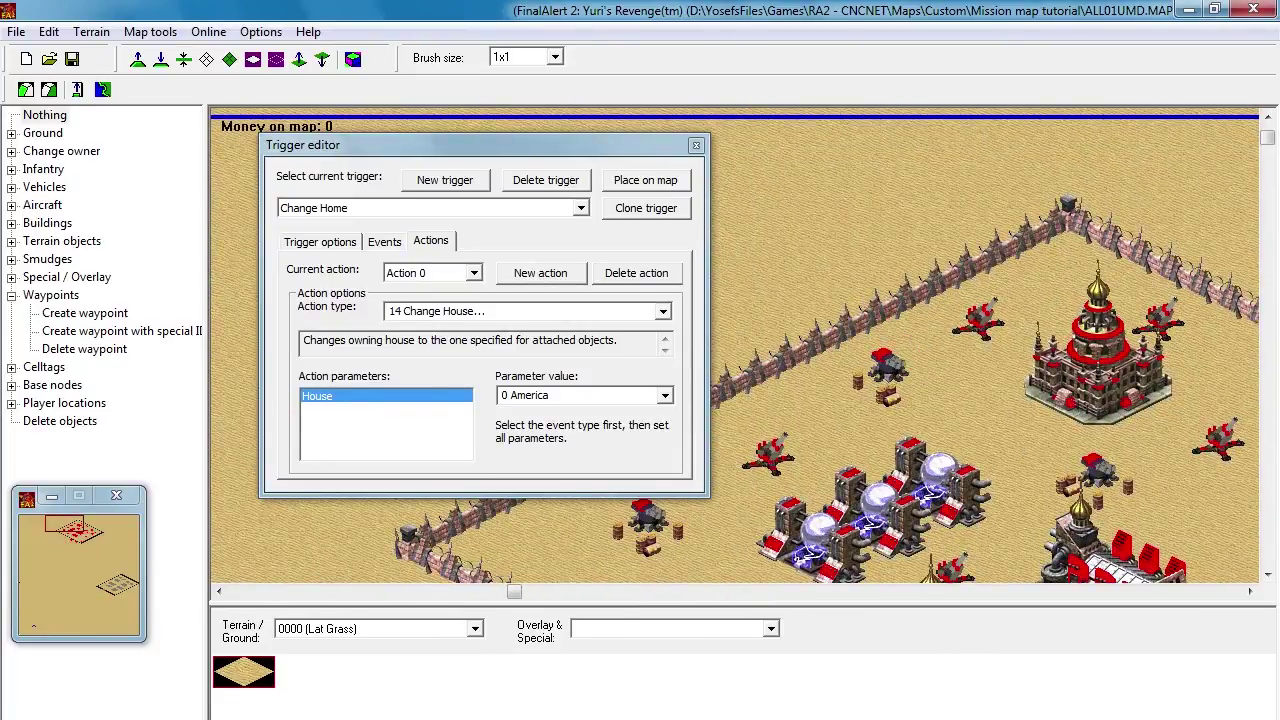
key("alt+Tab")
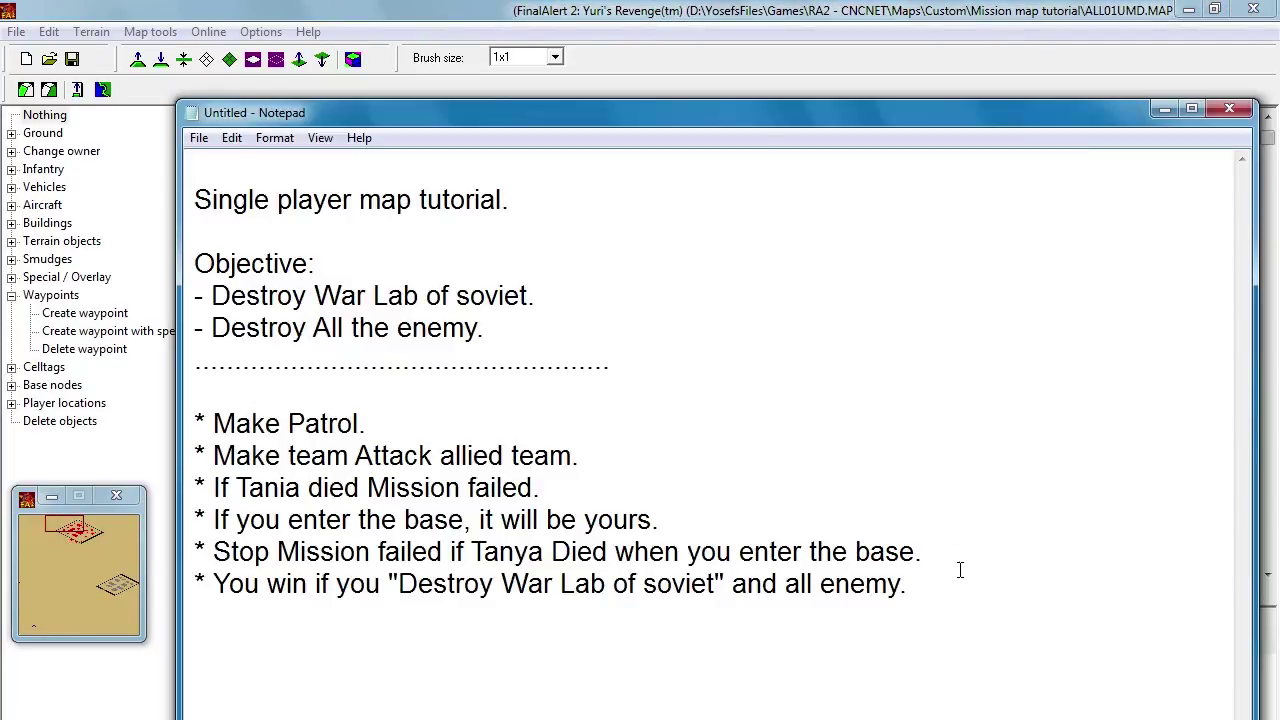
Step: Back in the map editor, add a 54 Disable Trigger action to the Change Home trigger, targeting the If Tania died Mission failed. trigger
left_click_drag(944, 556, 214, 552)
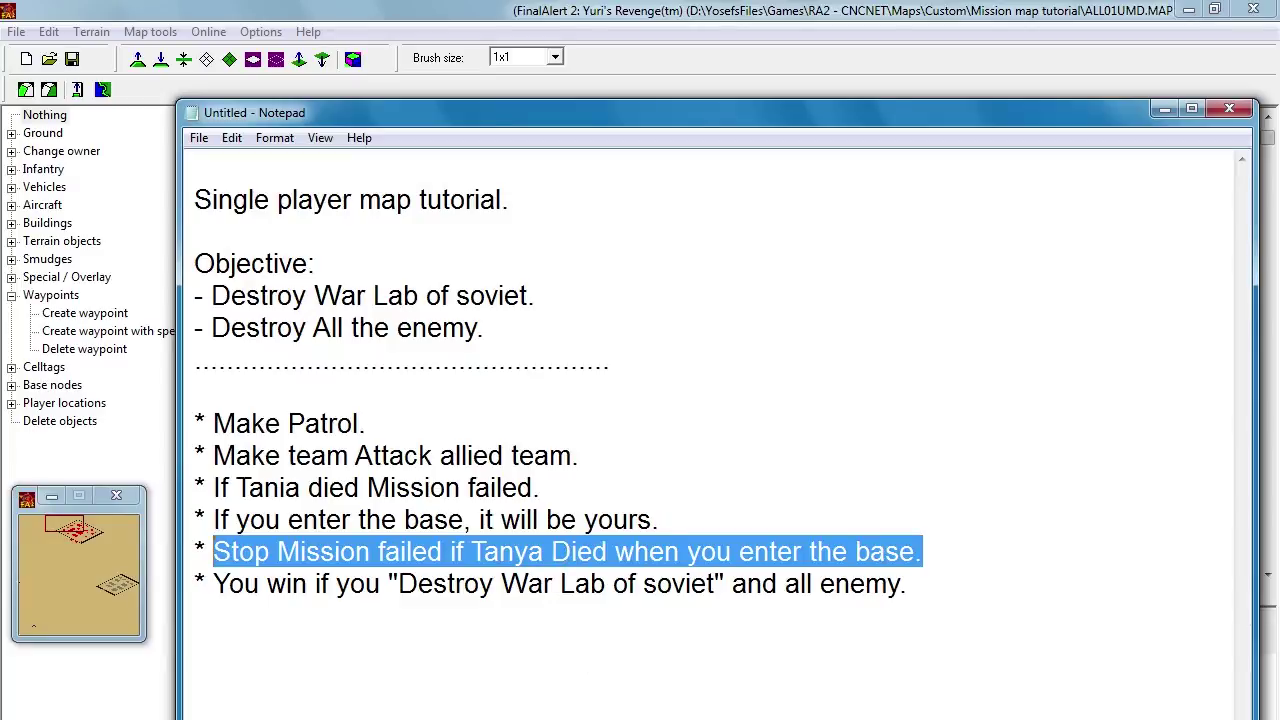
key("alt+Tab")
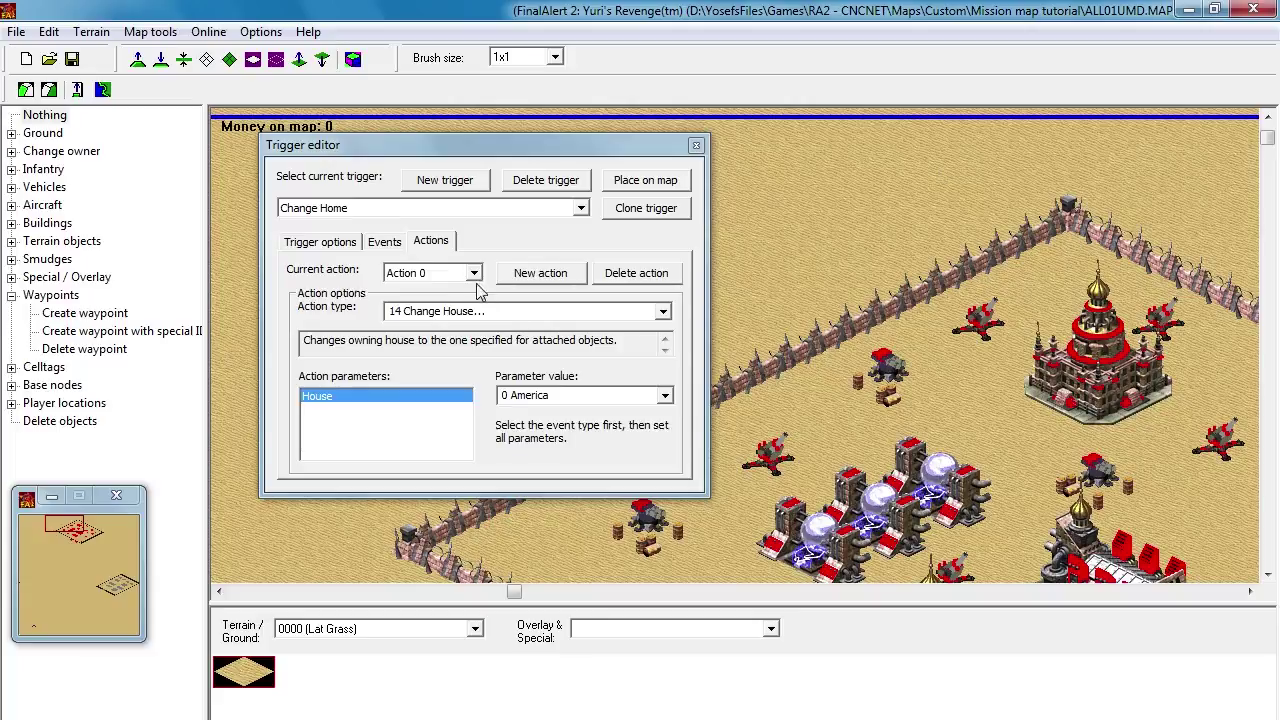
left_click(514, 276)
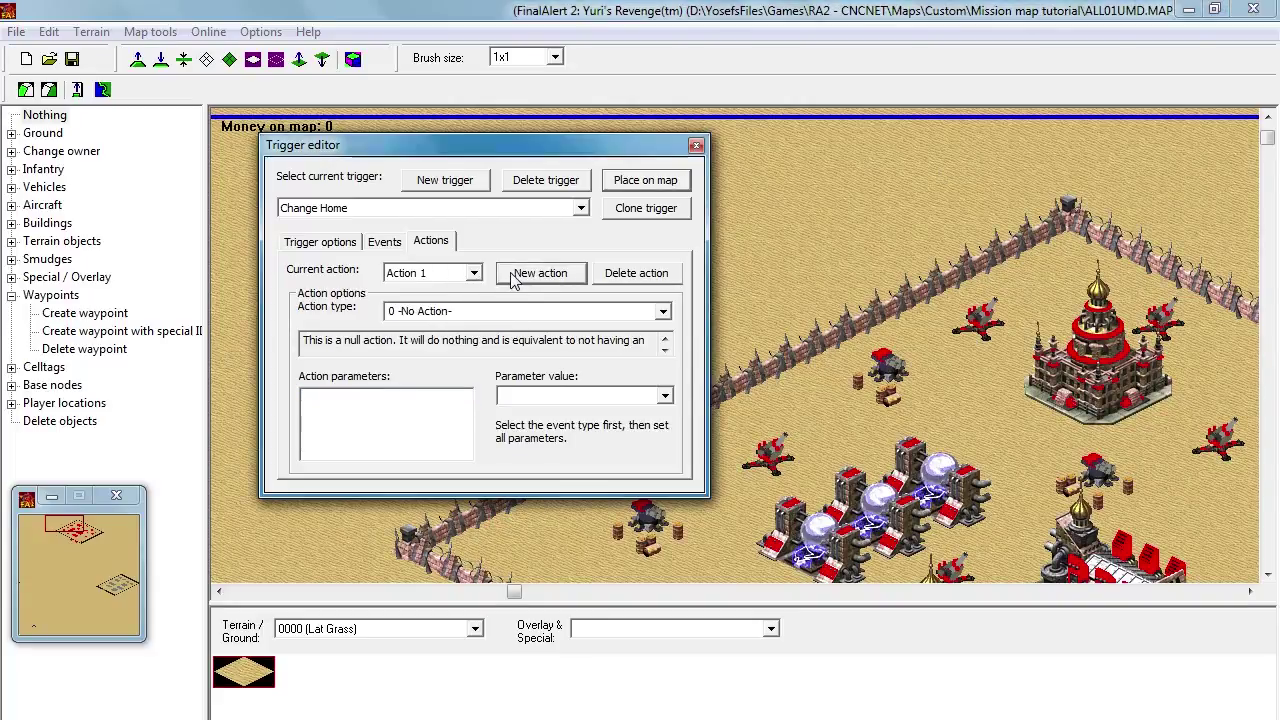
left_click(662, 314)
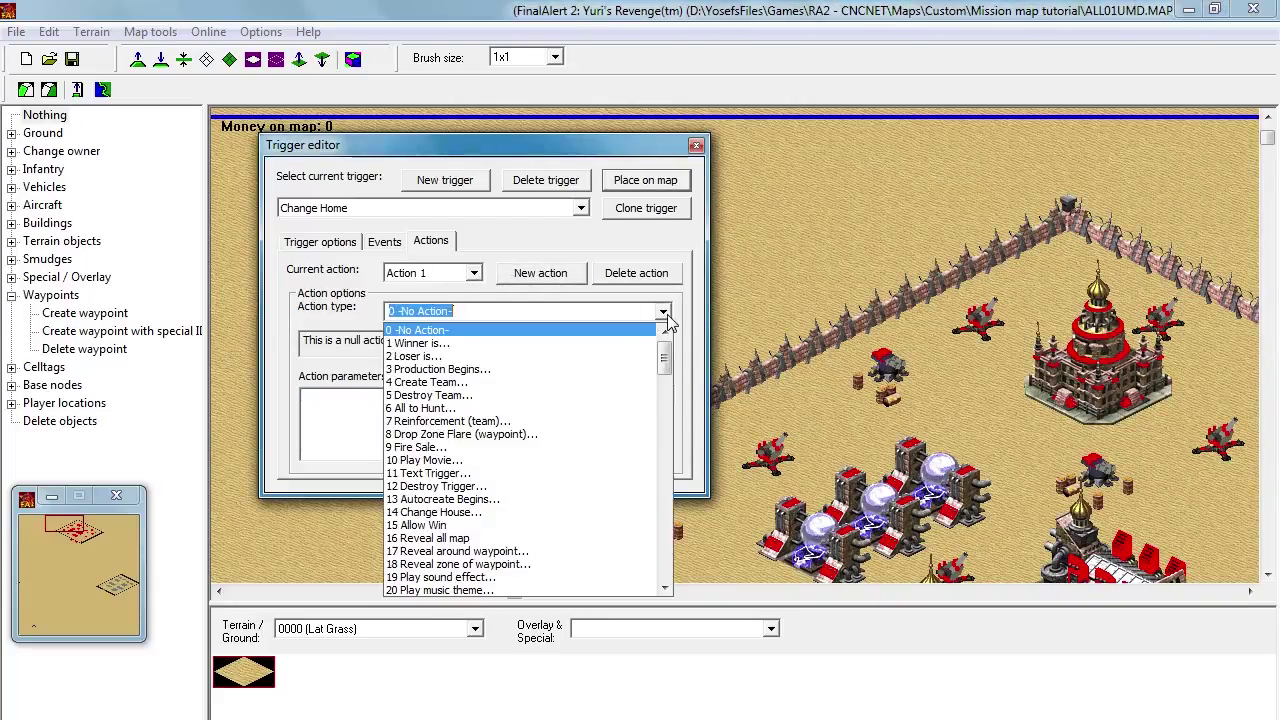
left_click(664, 316)
type("54")
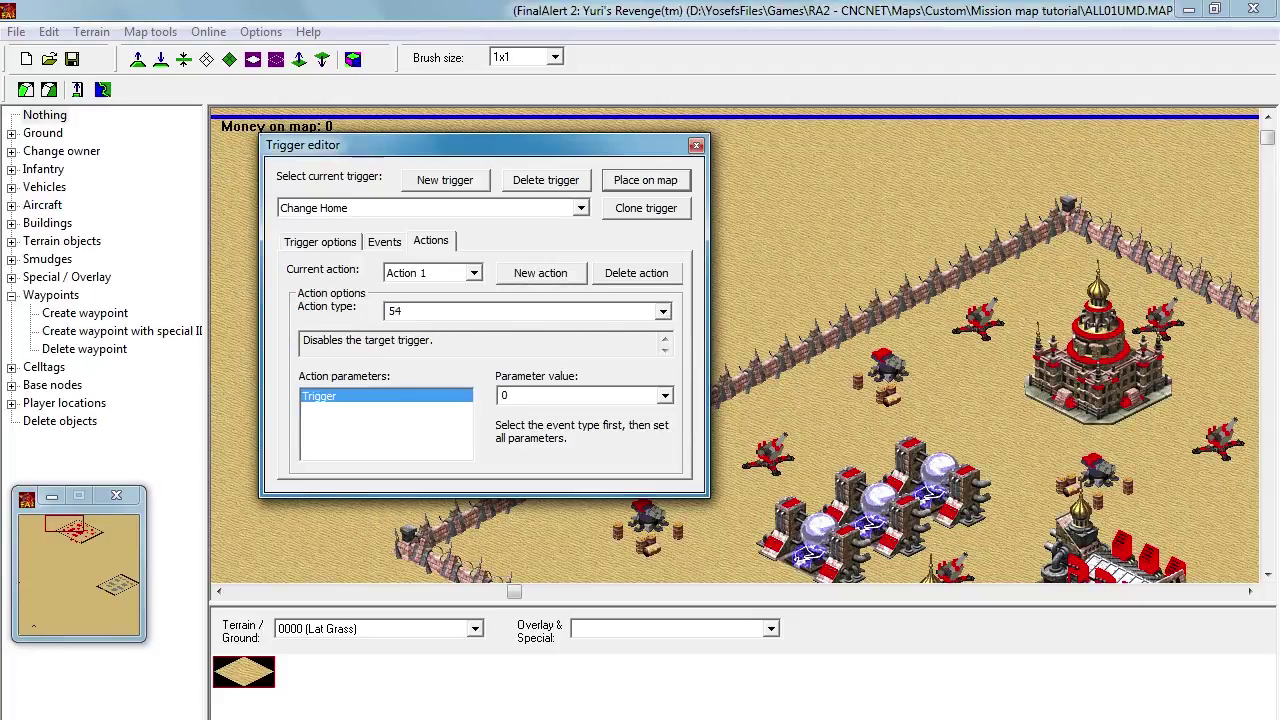
key("Down")
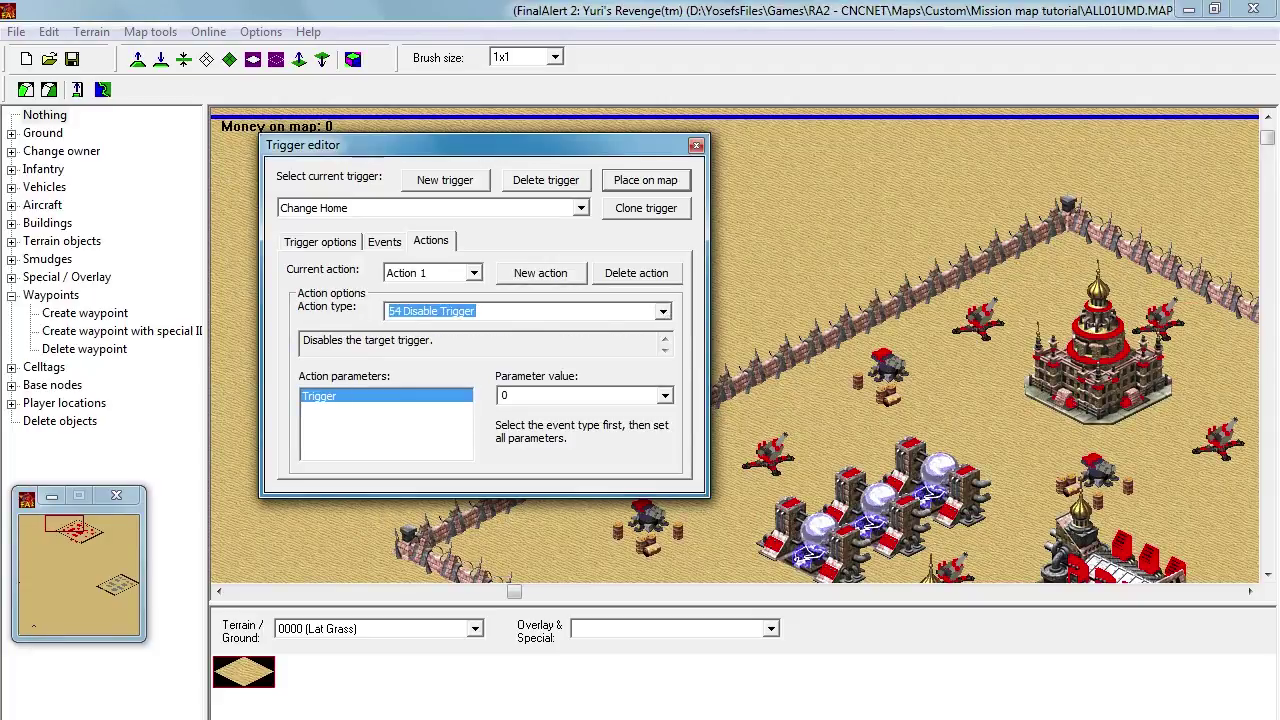
left_click(664, 395)
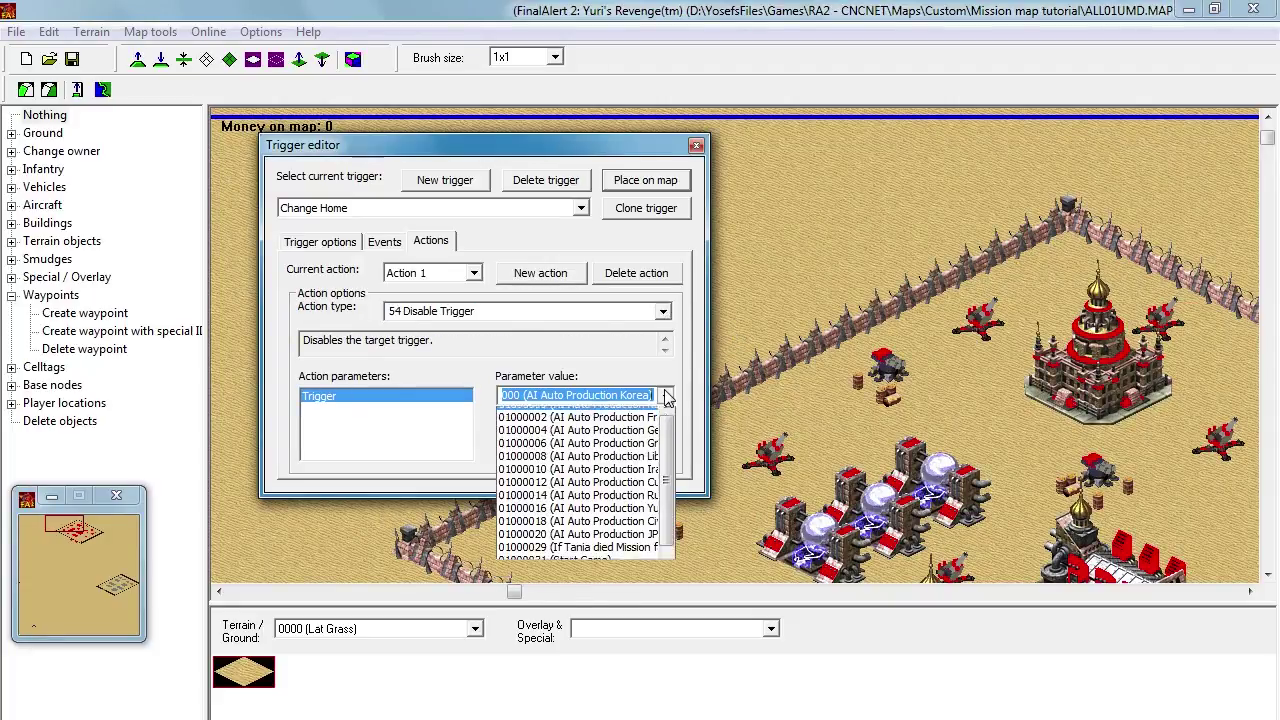
left_click(624, 553)
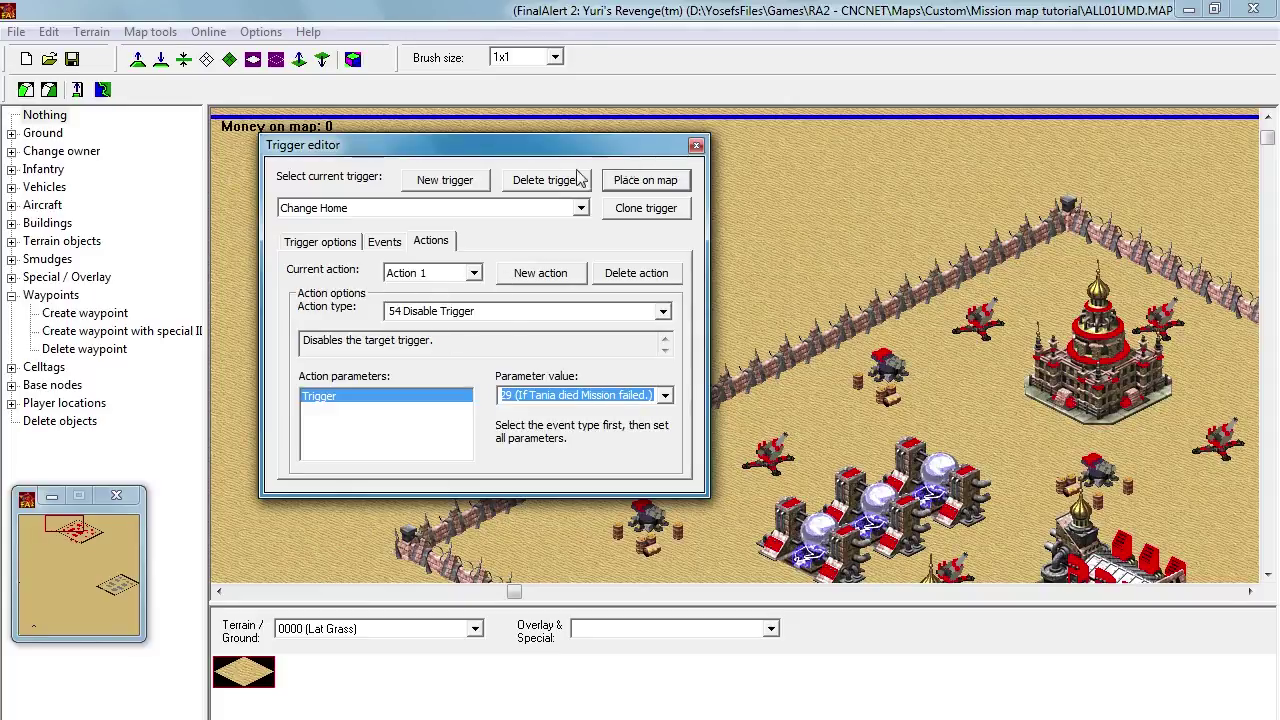
Step: Create a new trigger and check the win condition about destroying the Soviet War Lab in the Notepad list
left_click(458, 183)
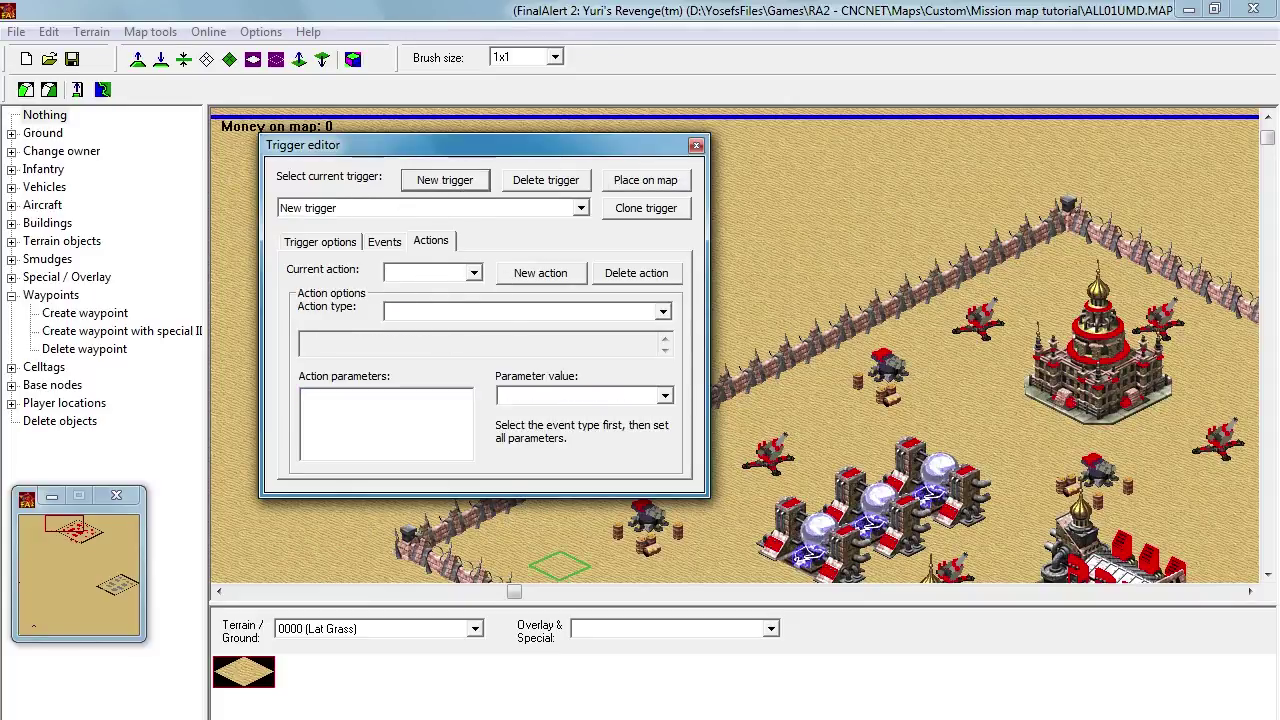
key("alt+Tab")
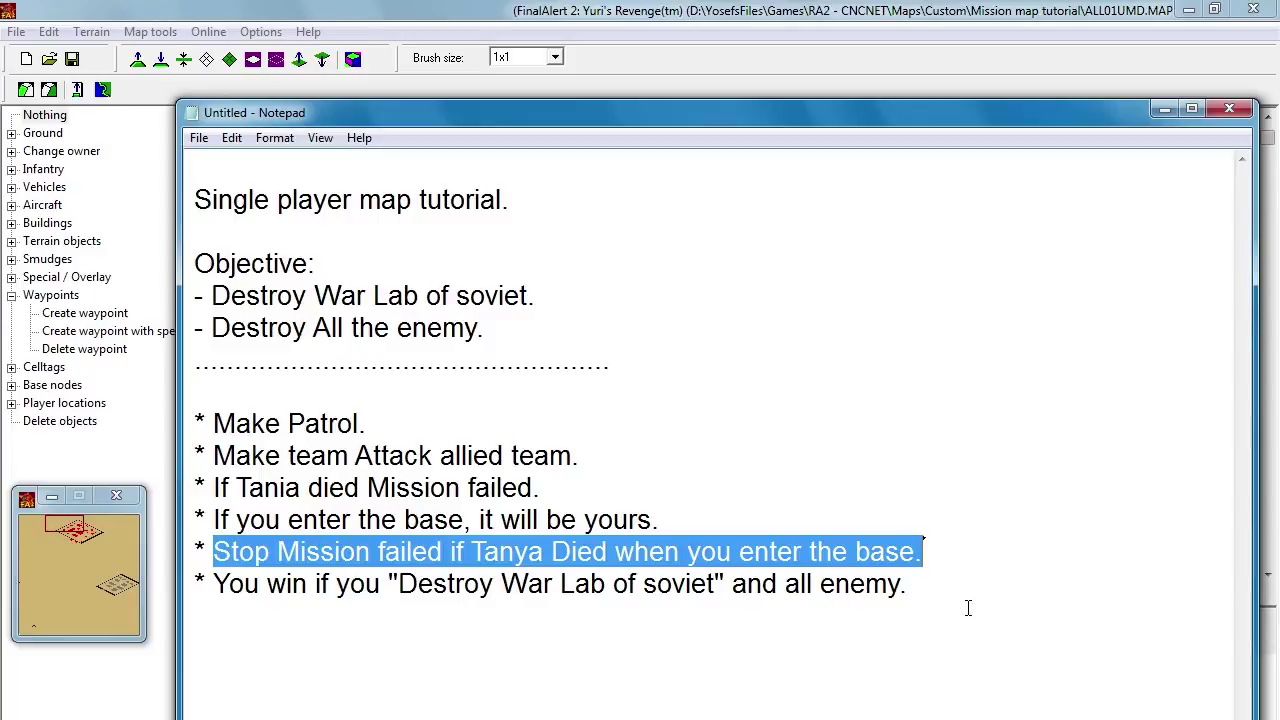
left_click_drag(727, 583, 381, 583)
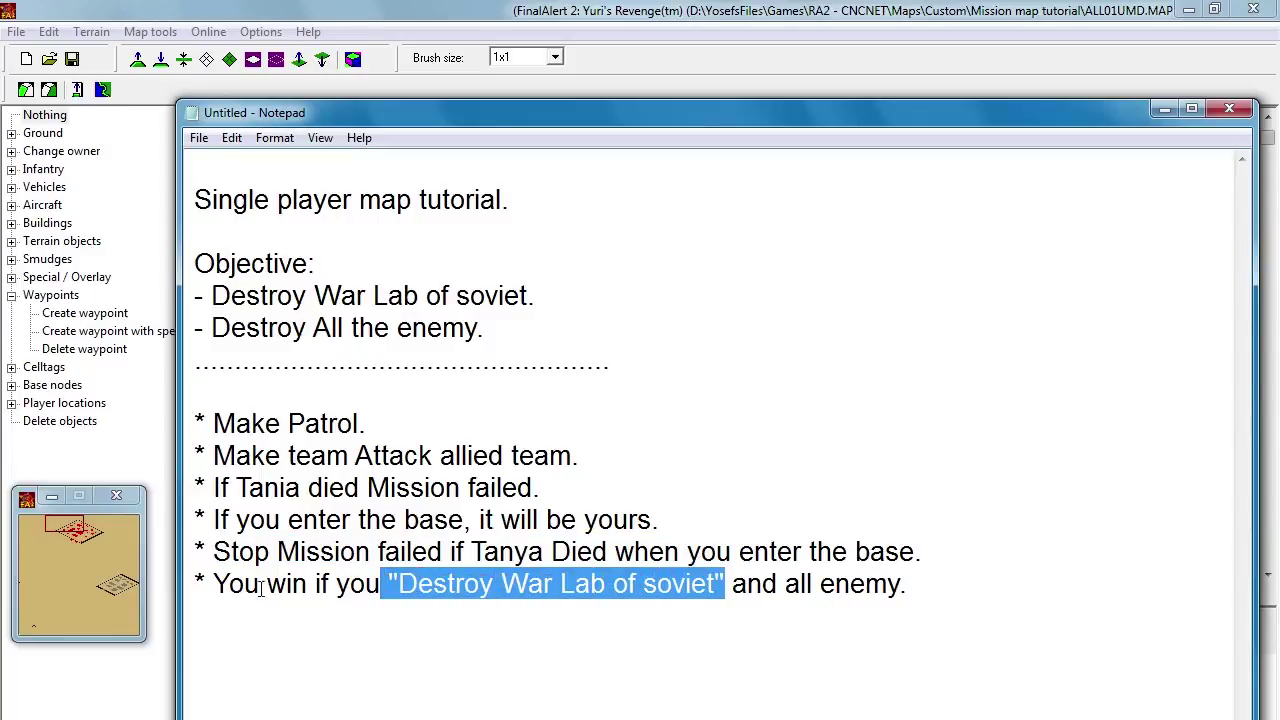
left_click_drag(385, 584, 725, 584)
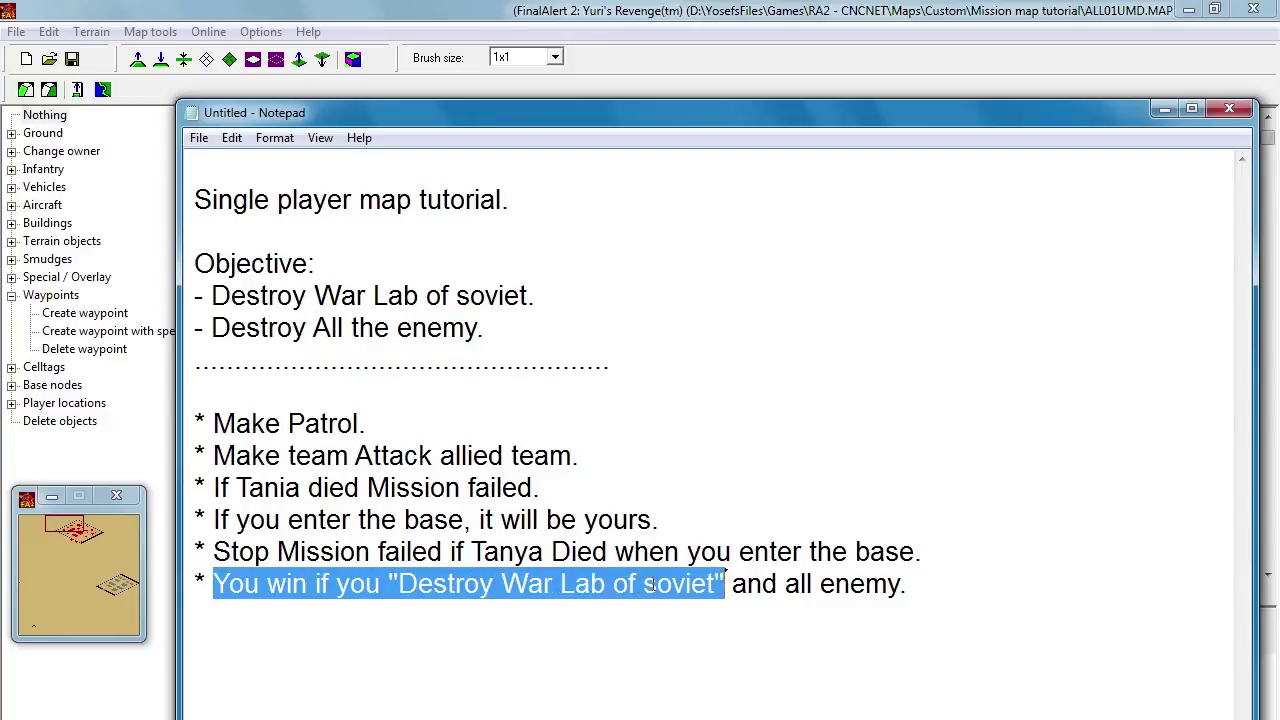
left_click(690, 20)
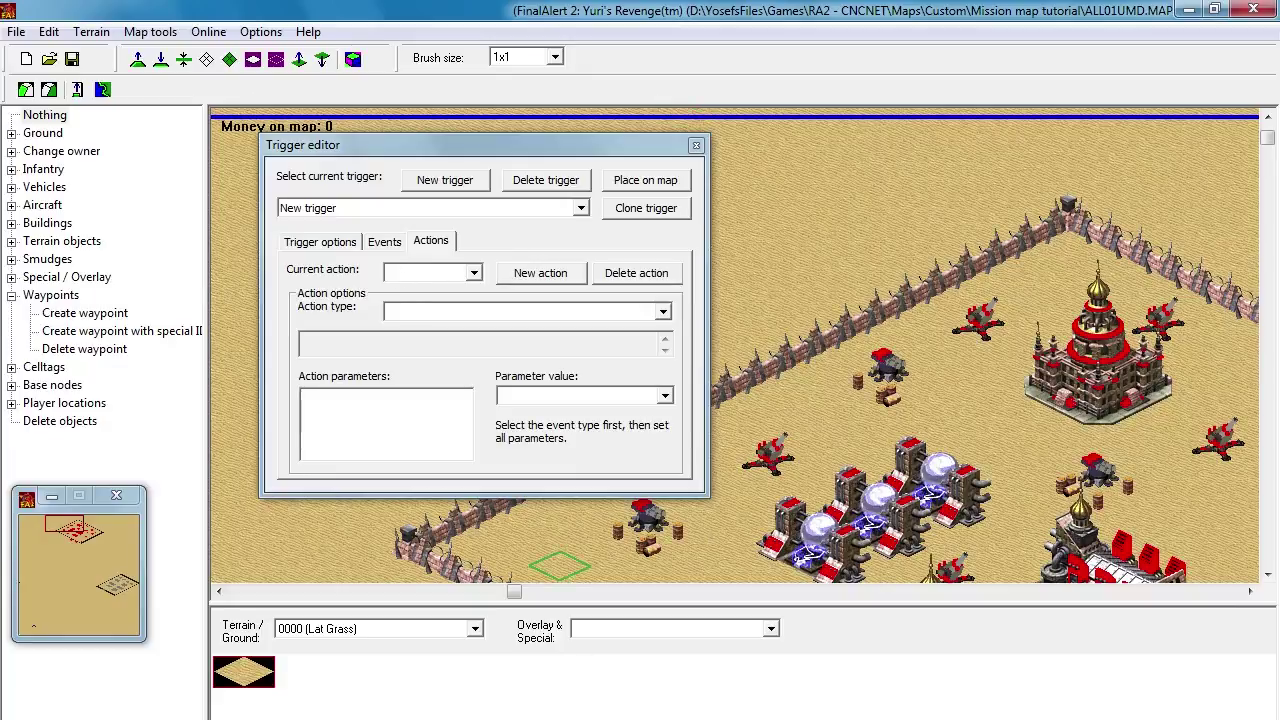
Step: Switch to Notepad and replace the word War with Battle in the last list item, the win condition
key("alt+Tab")
left_click(658, 587)
left_click_drag(714, 589, 403, 595)
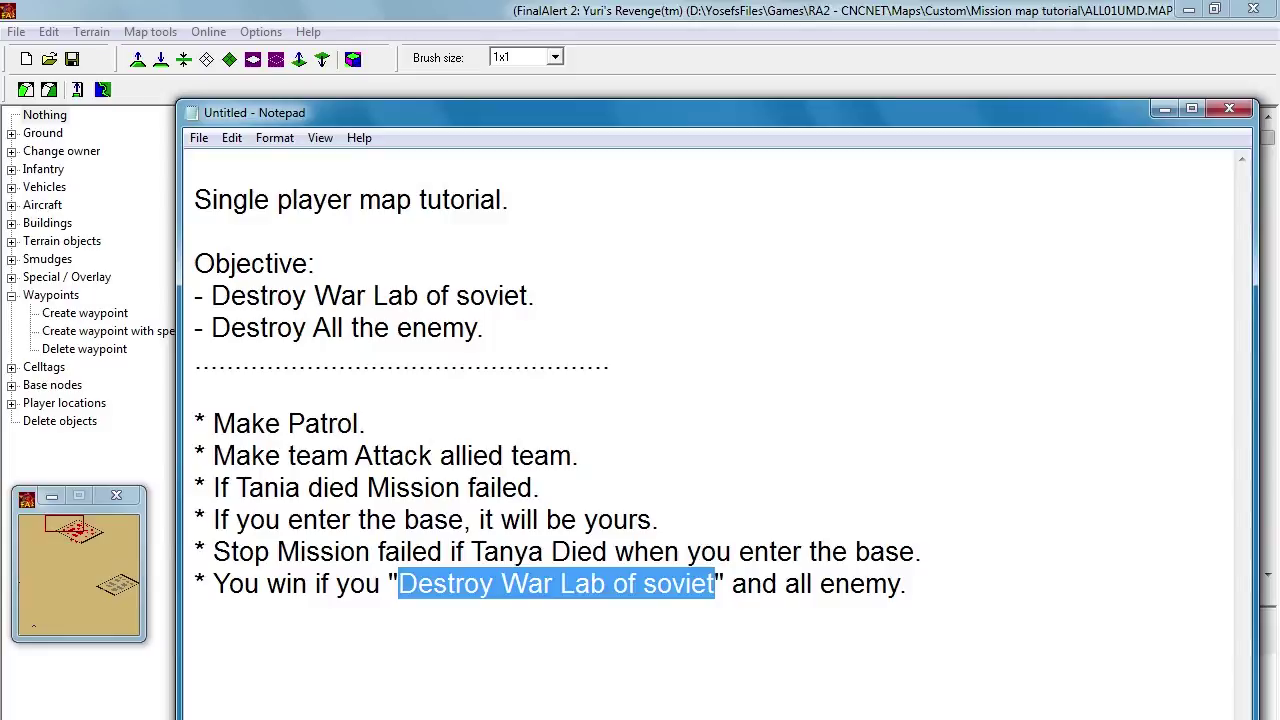
left_click(559, 585)
left_click_drag(557, 585, 505, 583)
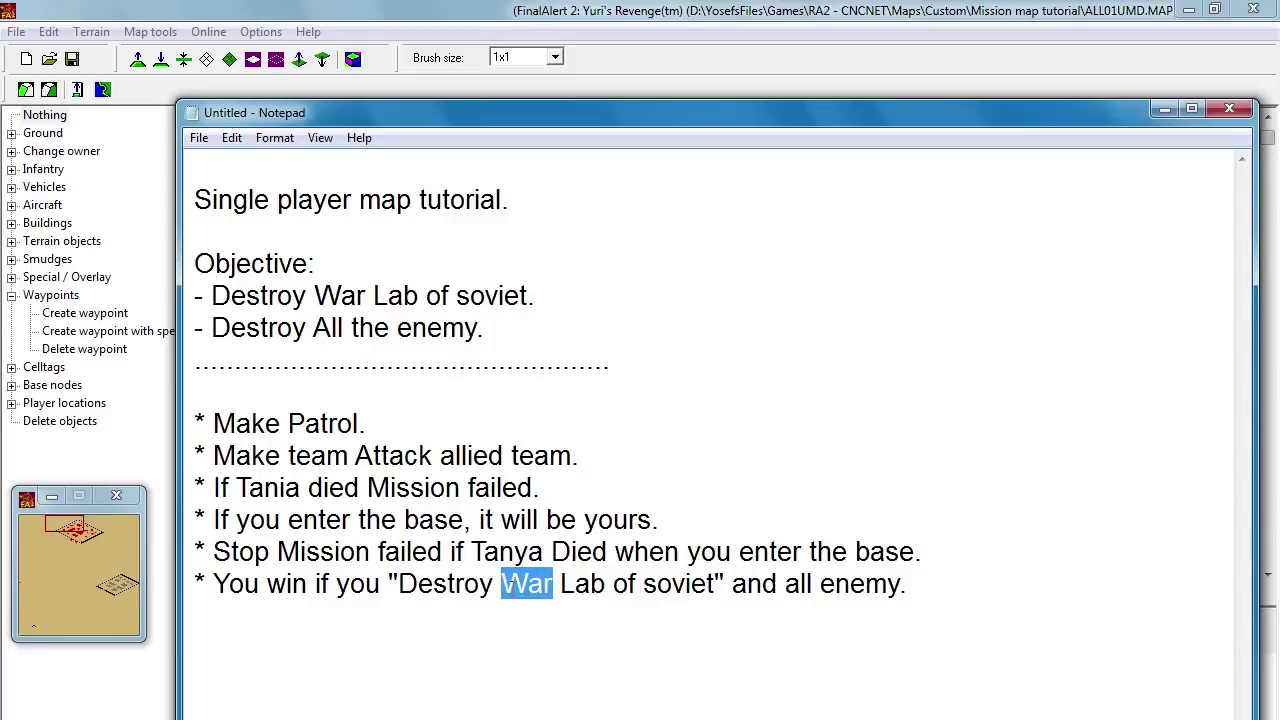
type("Battl")
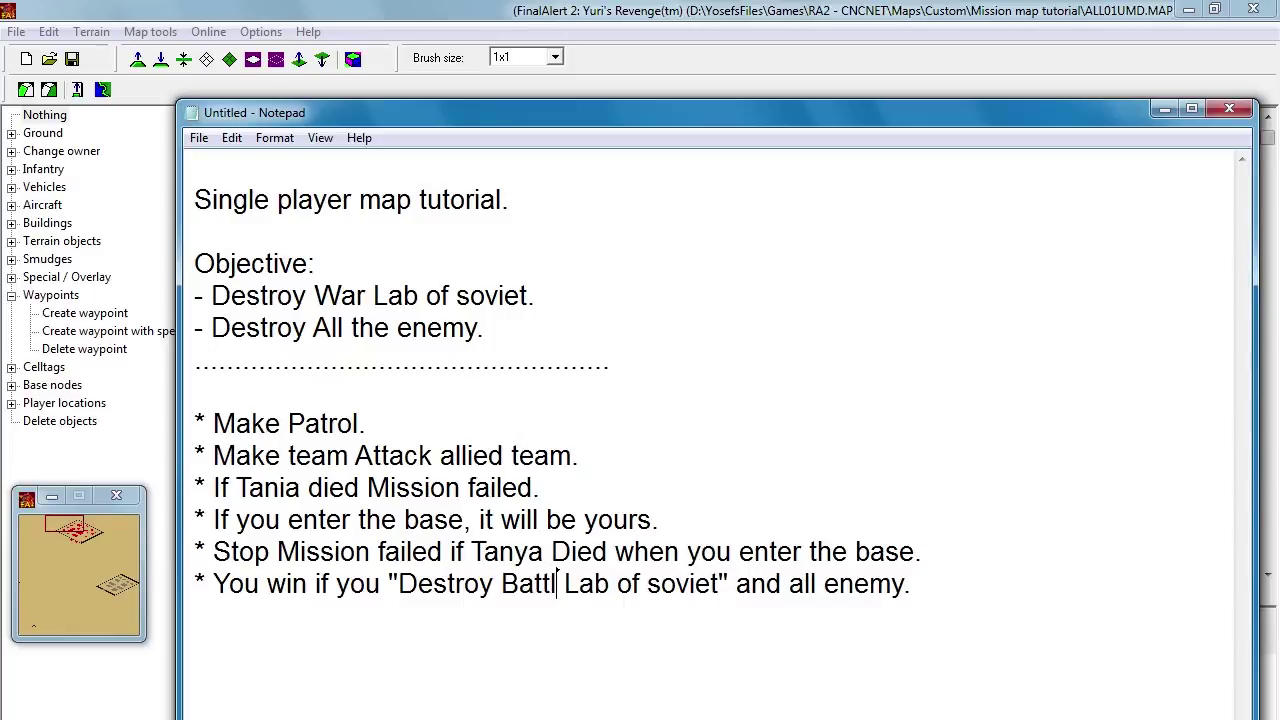
type("e")
Step: Copy the phrase Destroy Battle Lab of soviet from the win condition line
left_click(735, 580)
left_click_drag(735, 580, 397, 587)
key("ctrl+c")
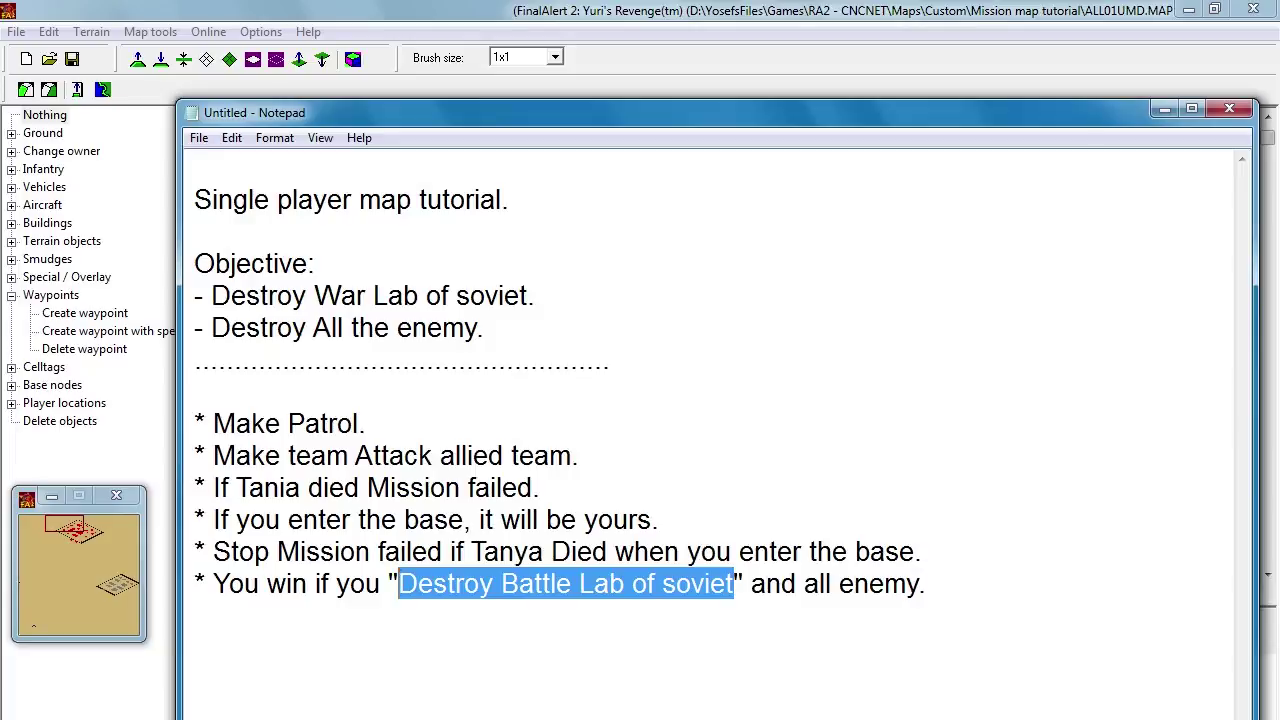
Step: Switch to FinalAlert 2 and rename the new trigger "If Battle Lab of soviet Destroyed"
key("alt+Tab")
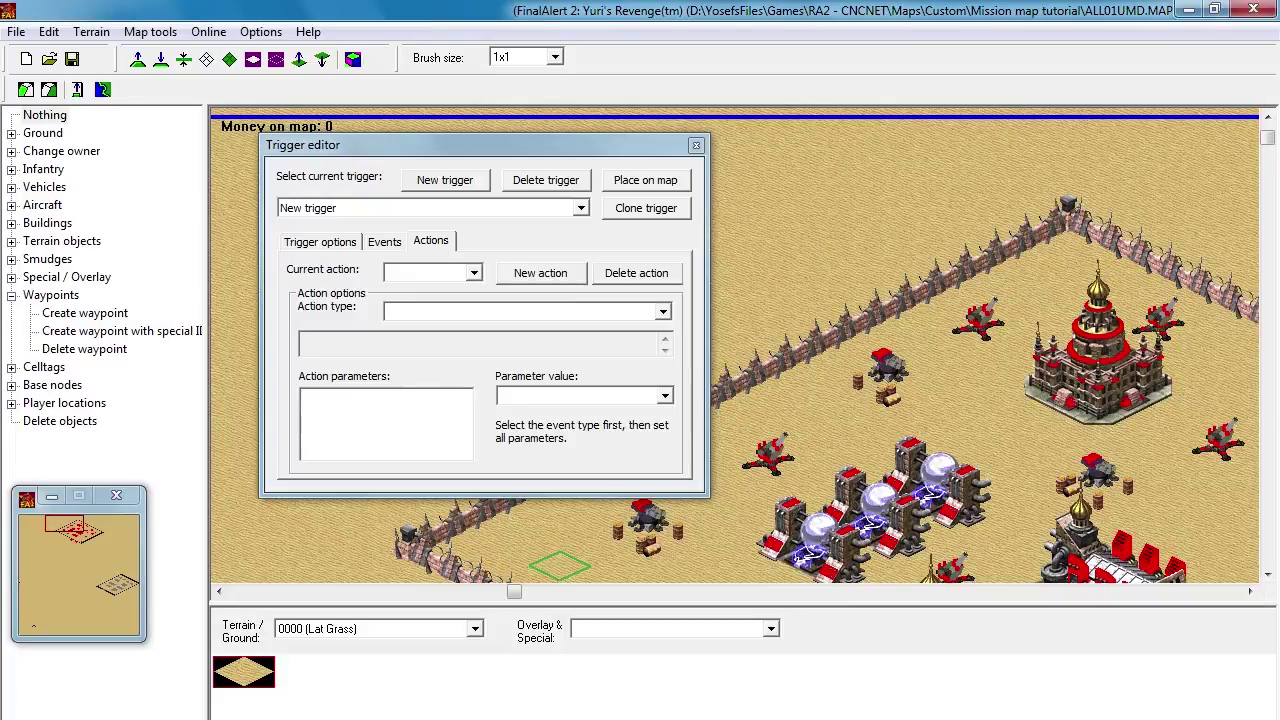
left_click(338, 242)
double_click(358, 286)
key("ctrl+v")
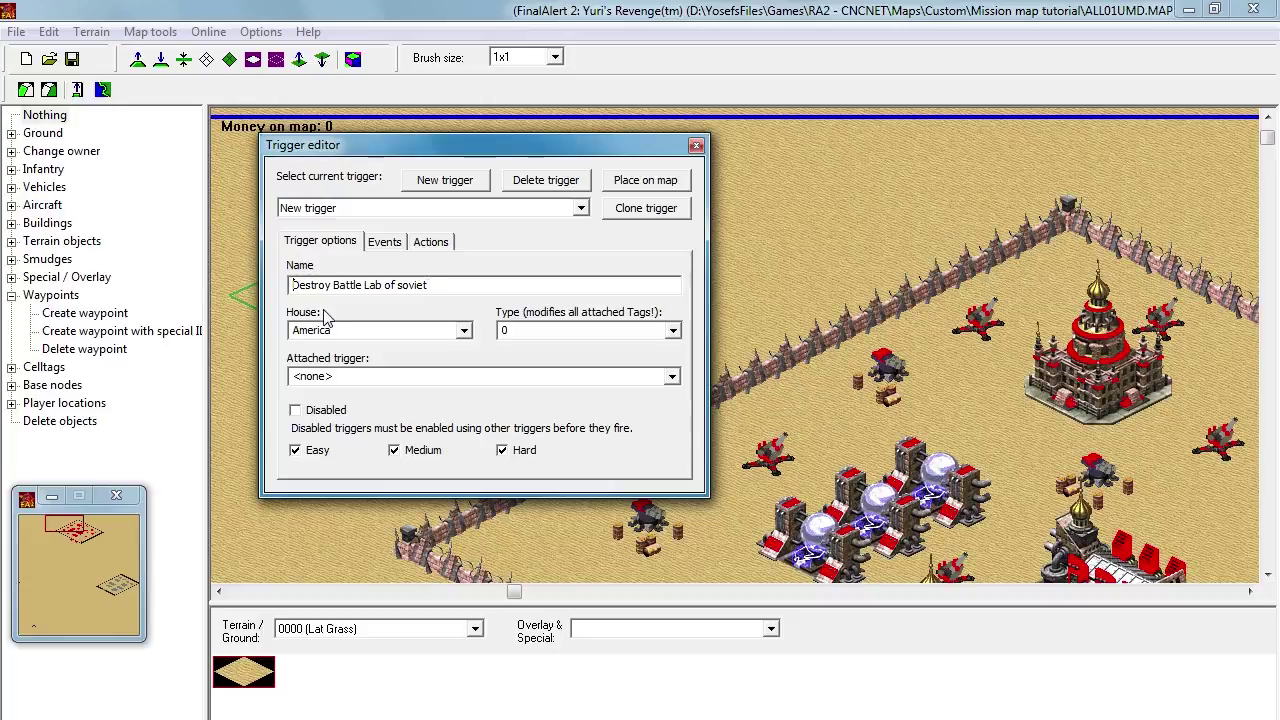
type("If")
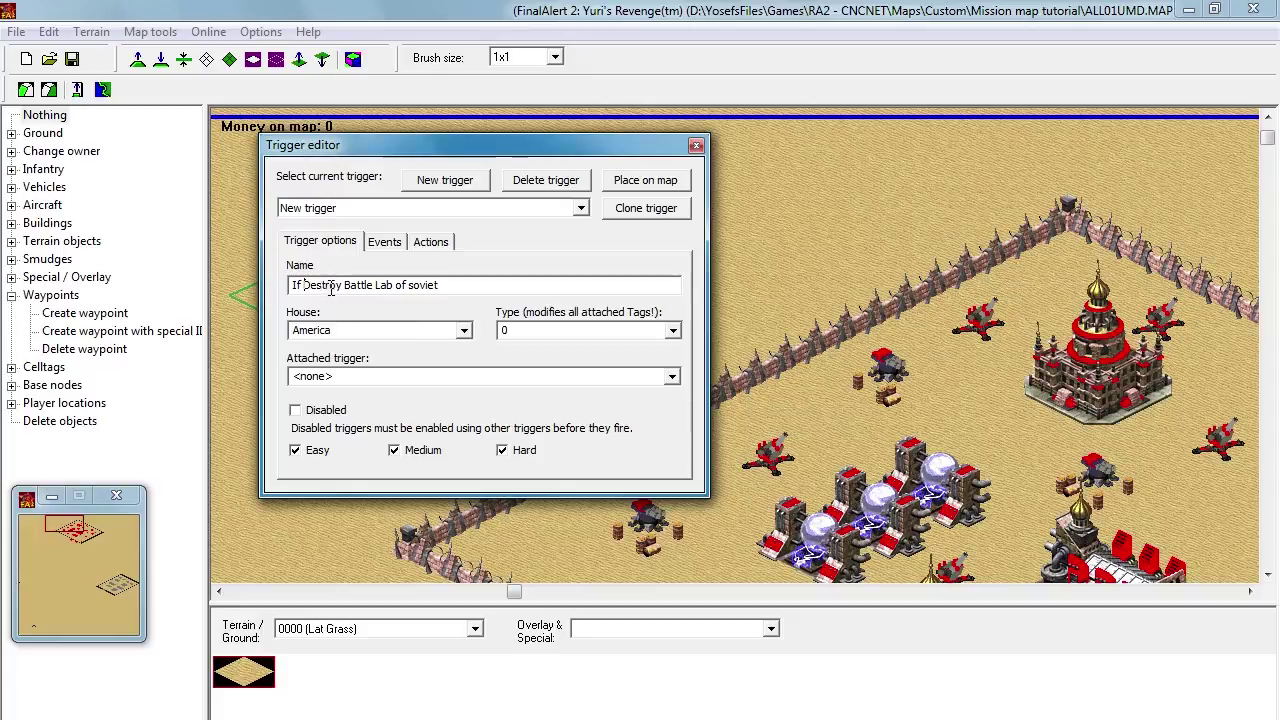
double_click(336, 285)
key("Delete")
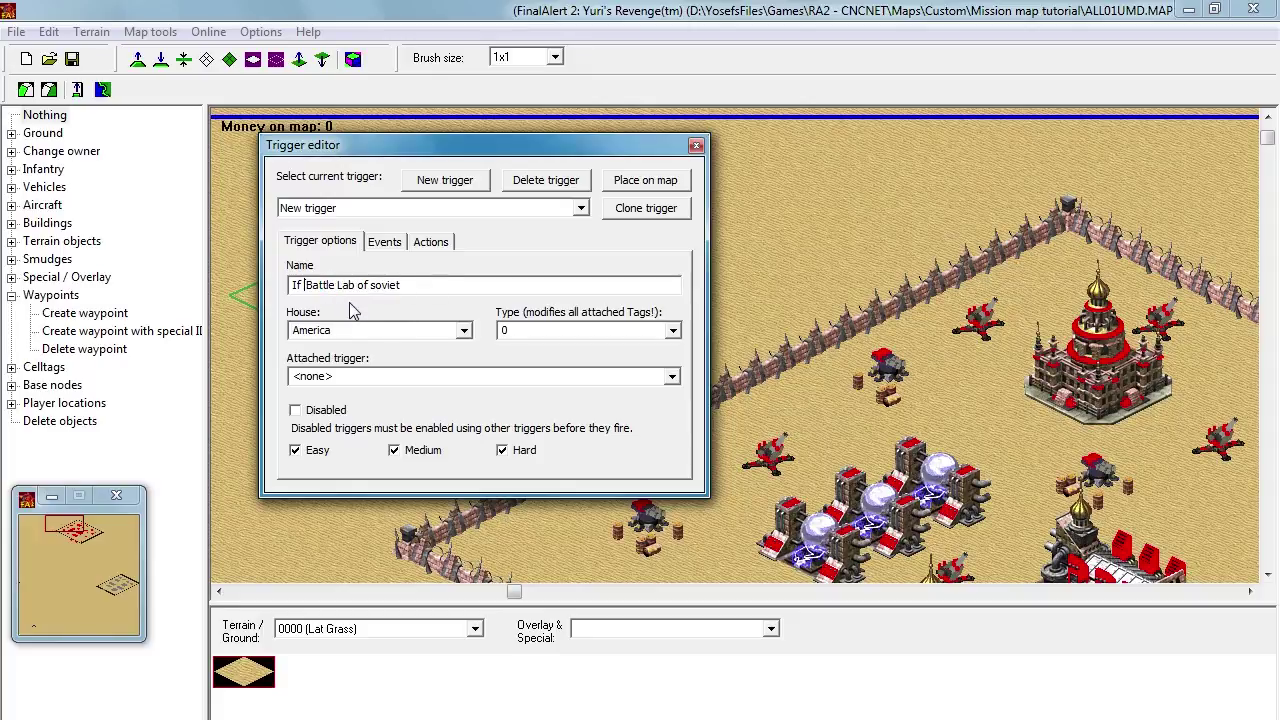
key("Delete")
left_click(426, 284)
type("Destroy")
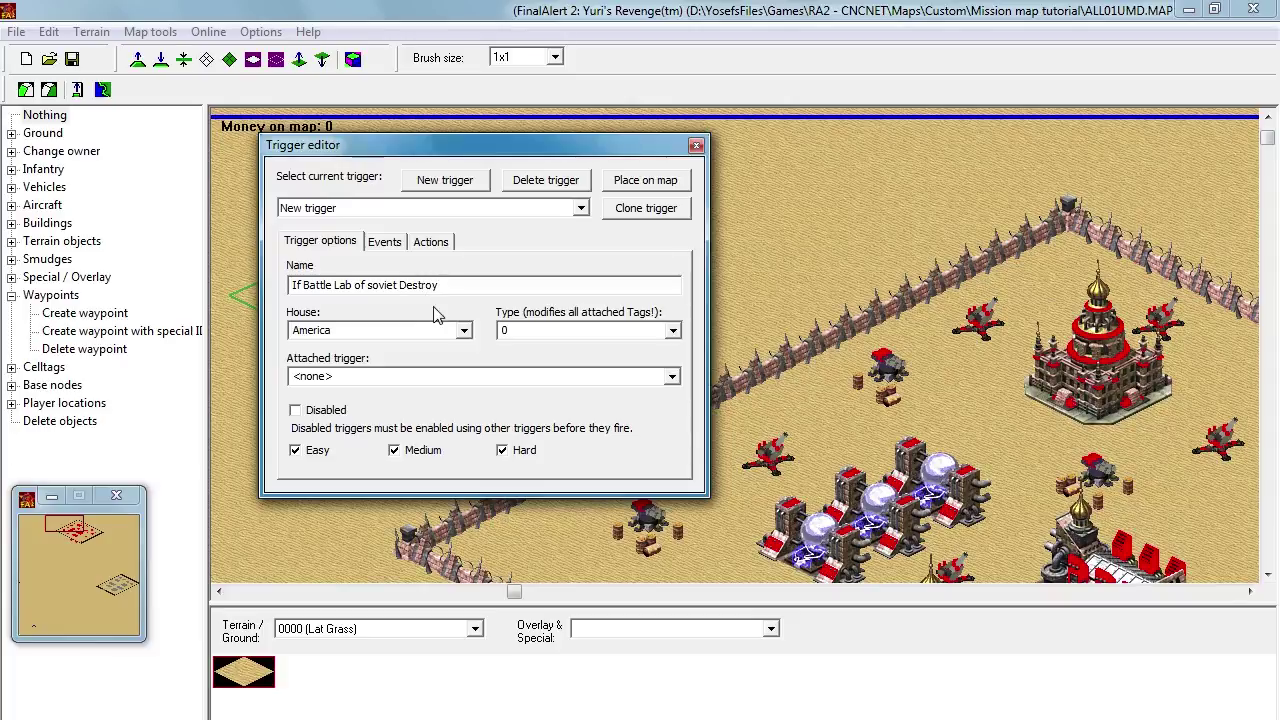
type("ed")
left_click(330, 242)
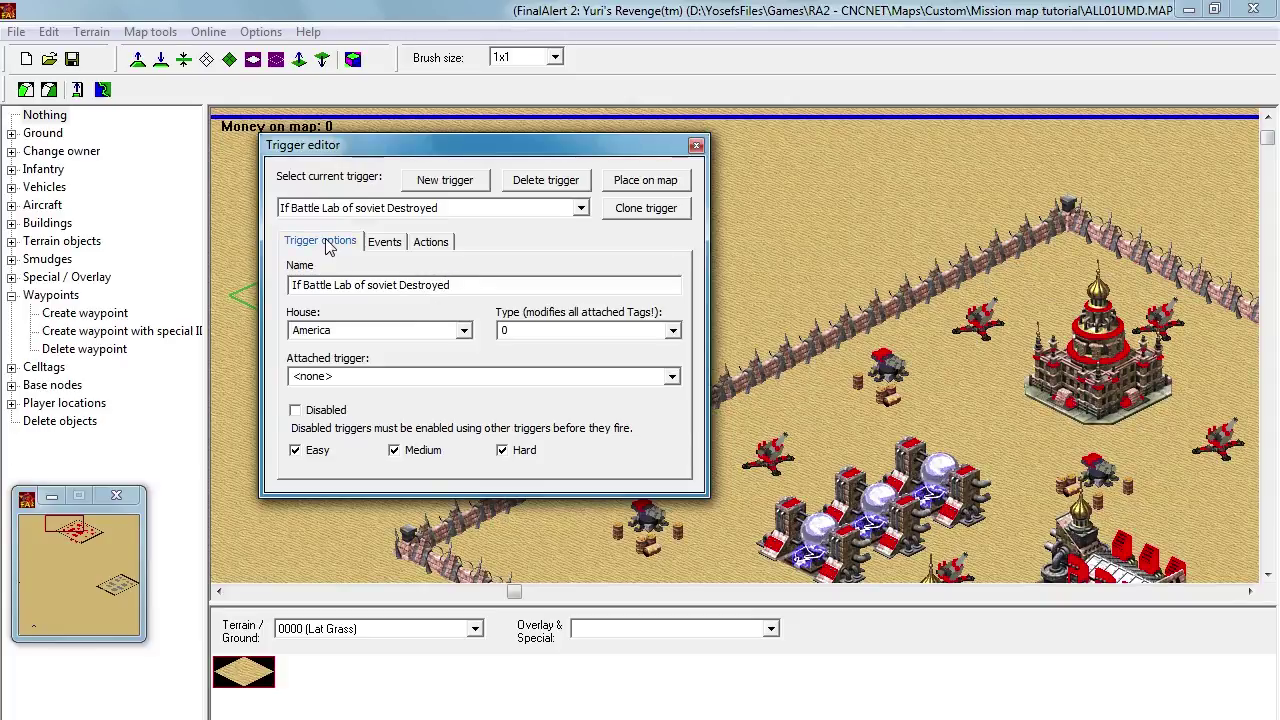
Step: Add an event of type 29 Destroyed by anything [not infiltrate] to the Battle Lab trigger
left_click(384, 241)
left_click(533, 273)
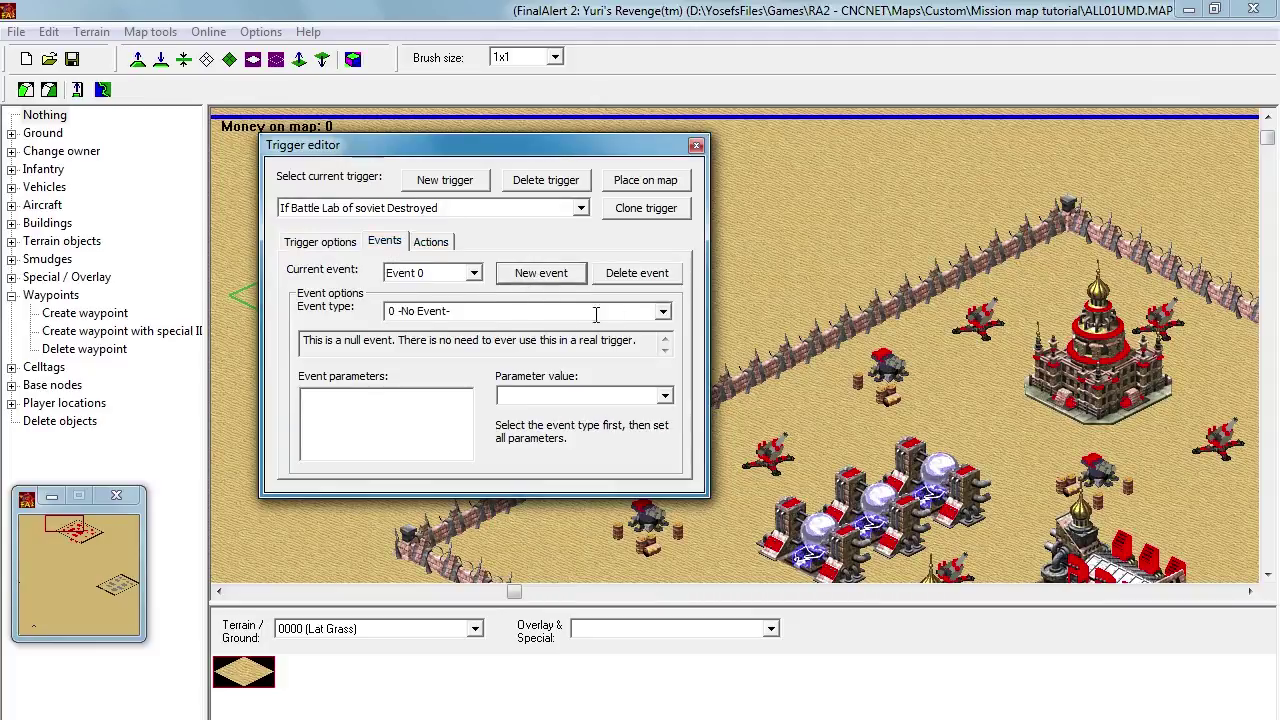
left_click(663, 311)
scroll(652, 374, "down", 2)
scroll(652, 374, "down", 7)
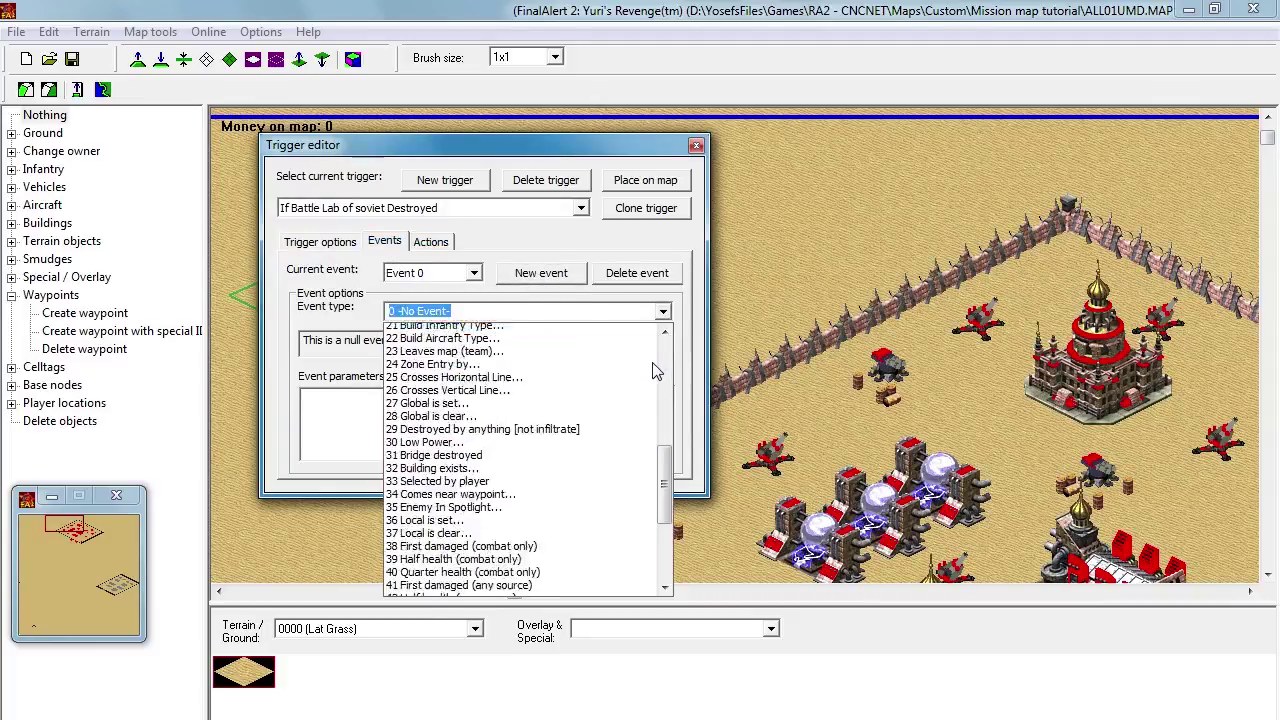
left_click(480, 366)
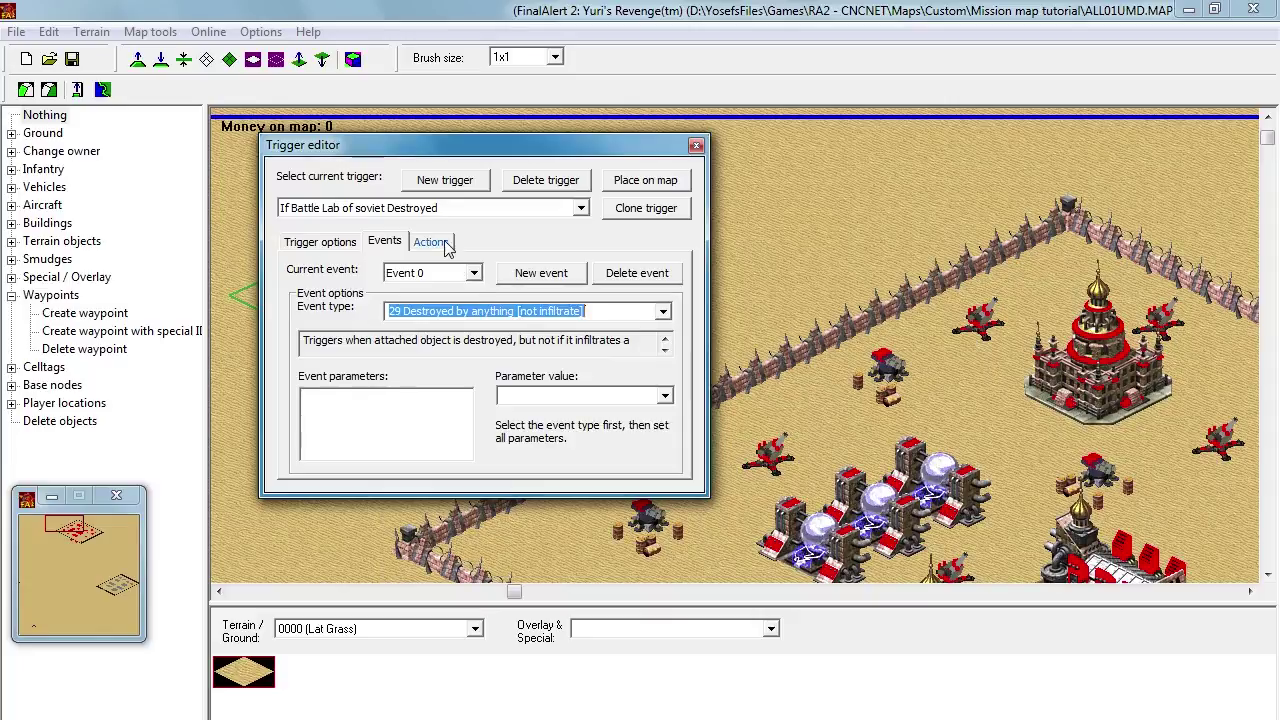
Step: Add a 21 Play speech action to the Battle Lab trigger with the speech EVA_PrimaryObjectiveAchieved
left_click(431, 241)
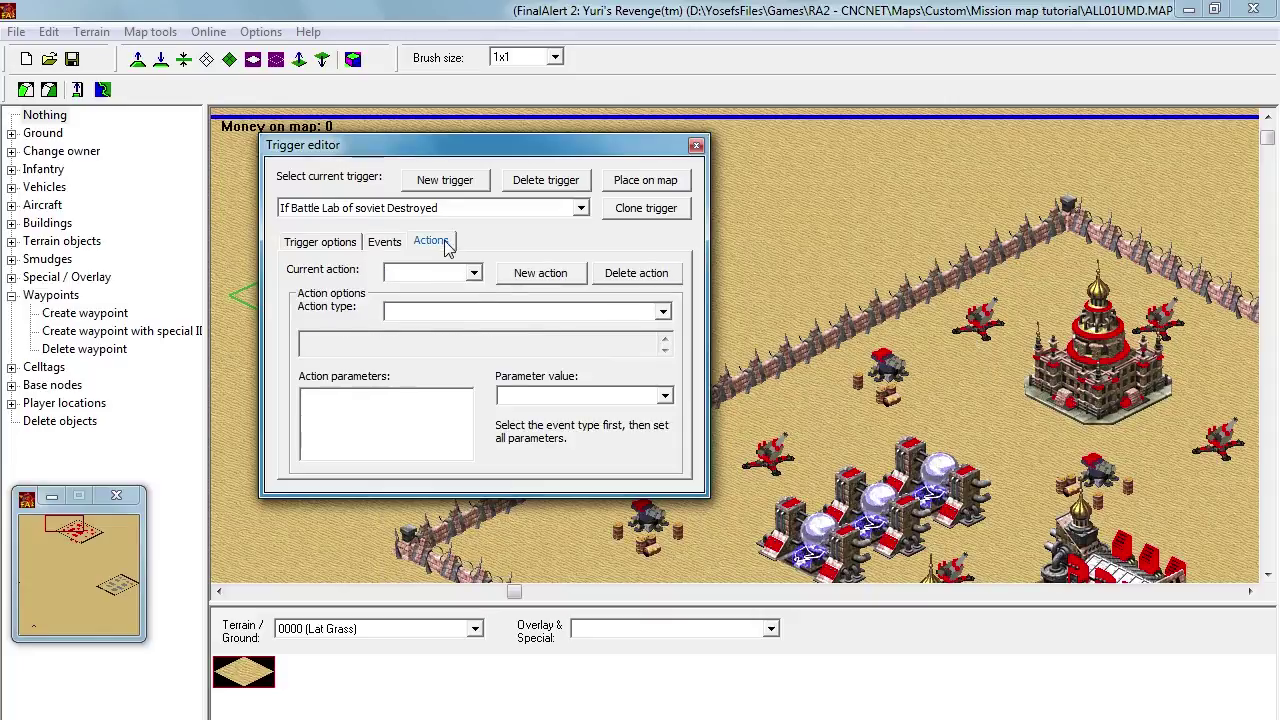
left_click(533, 276)
left_click(519, 311)
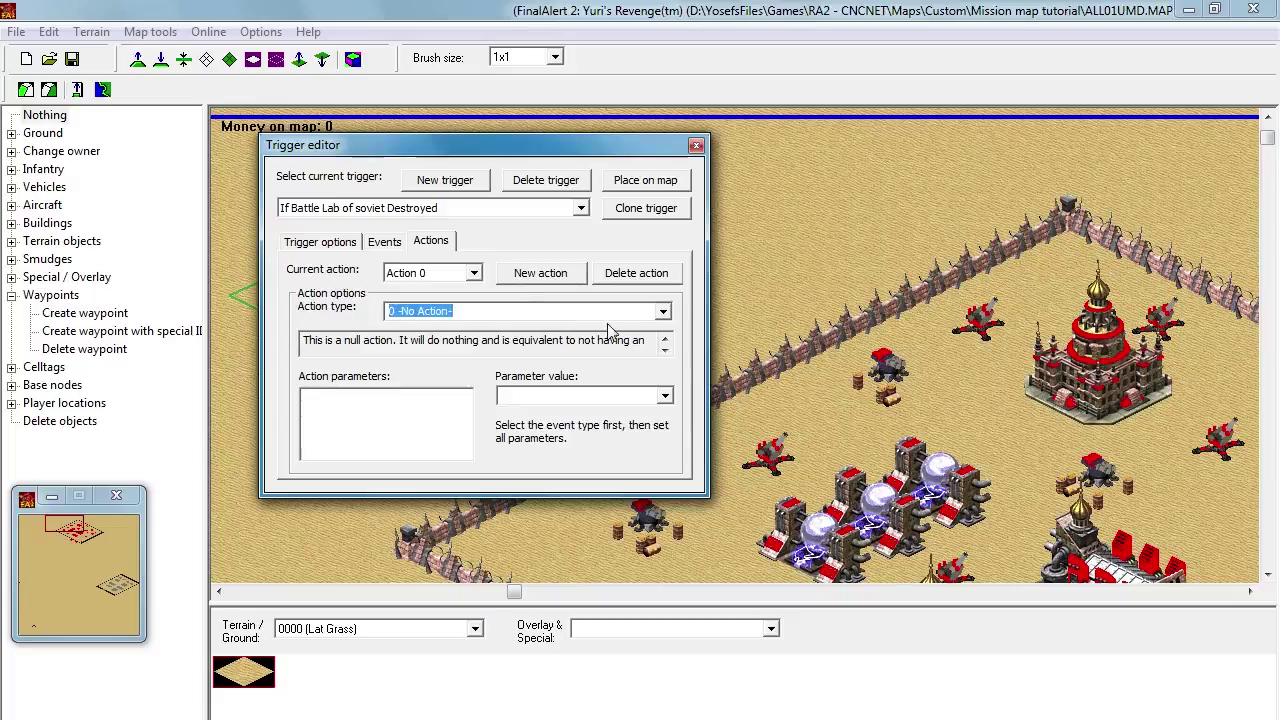
left_click(663, 311)
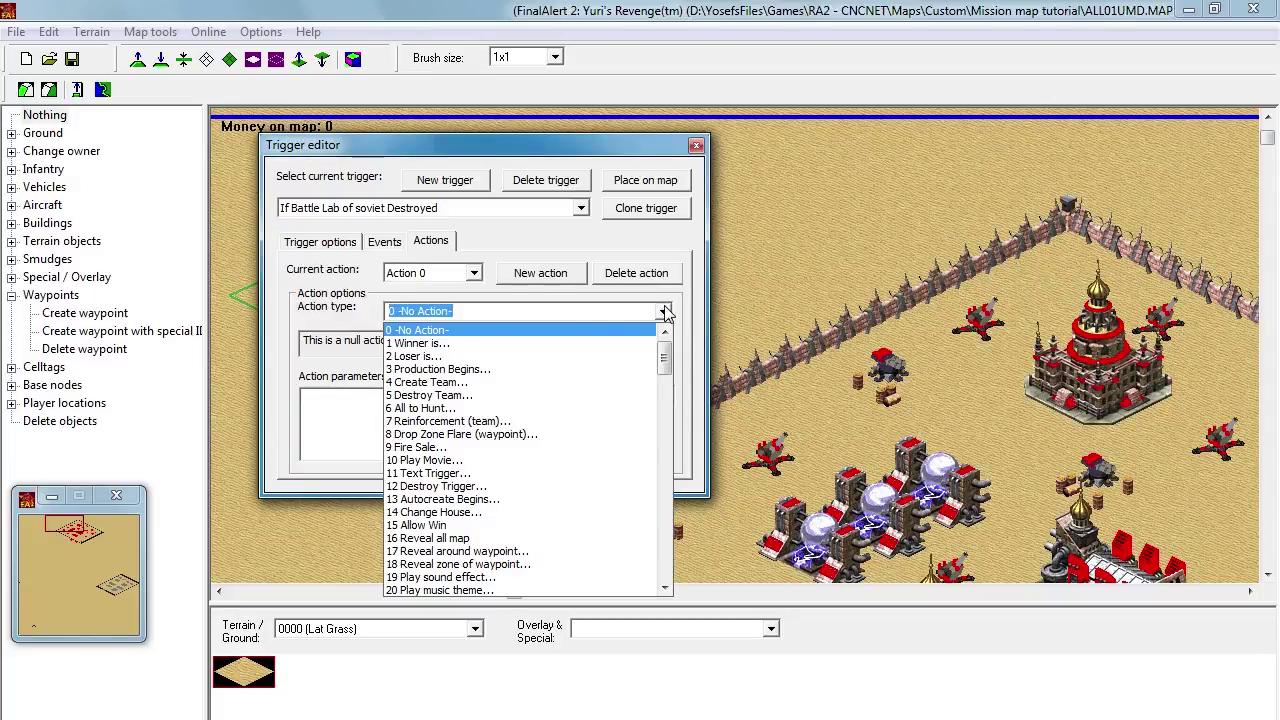
left_click(665, 312)
type("21 Play speech...")
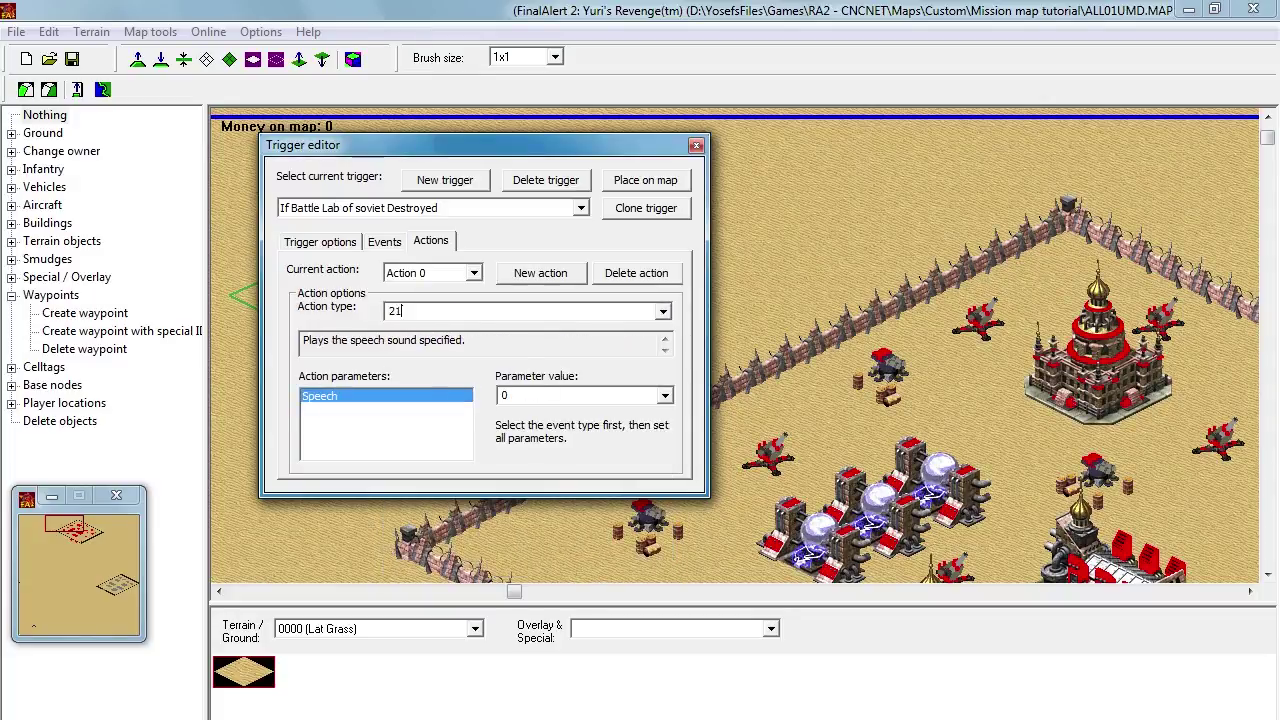
left_click(664, 396)
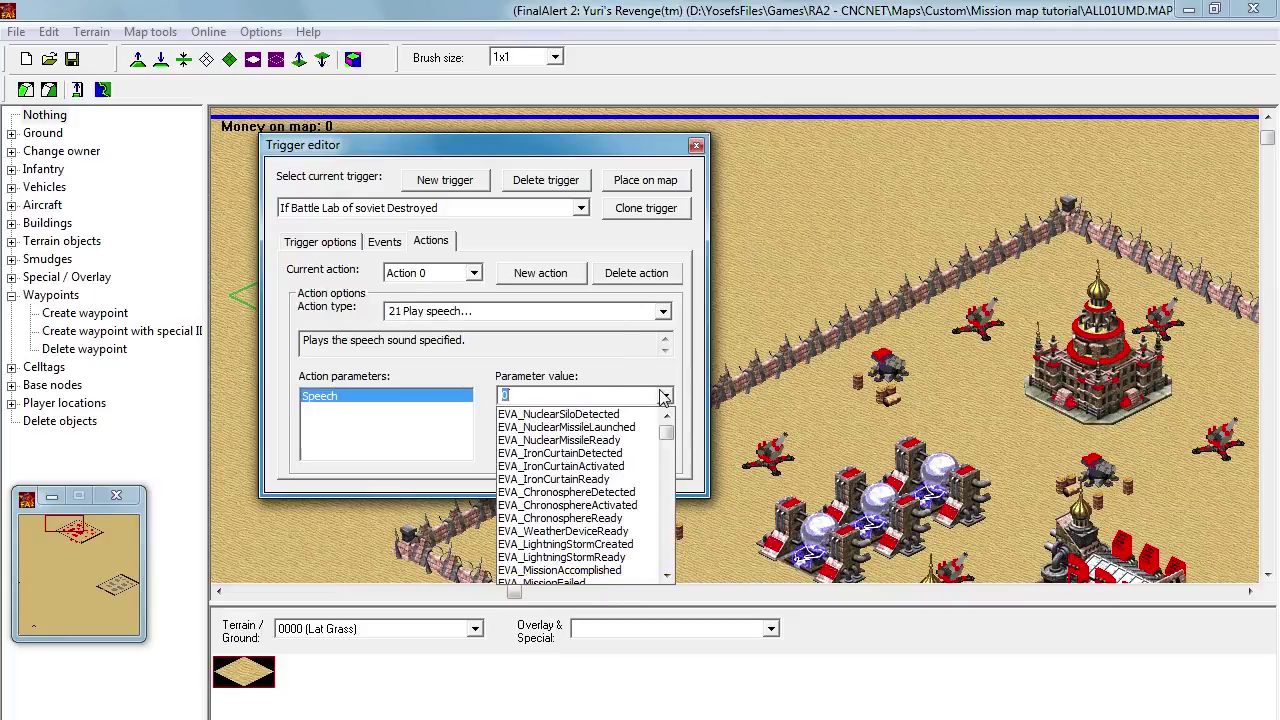
scroll(662, 397, "down", 2)
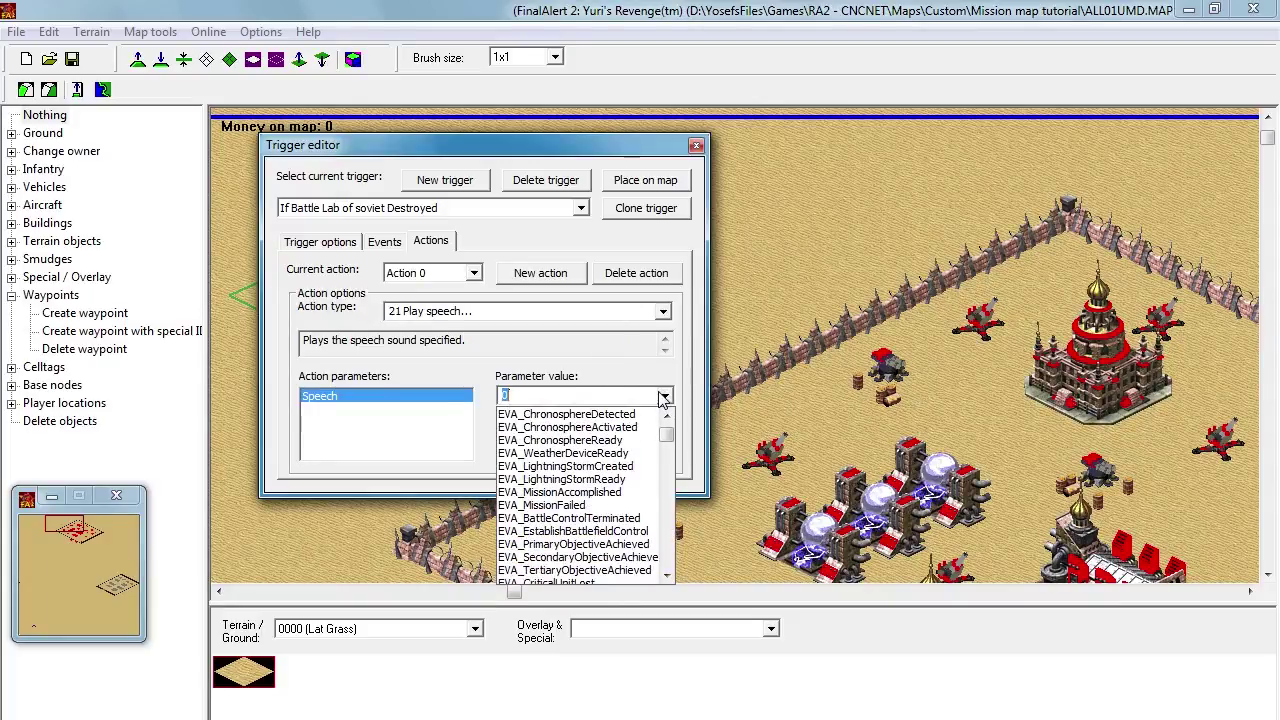
left_click(618, 543)
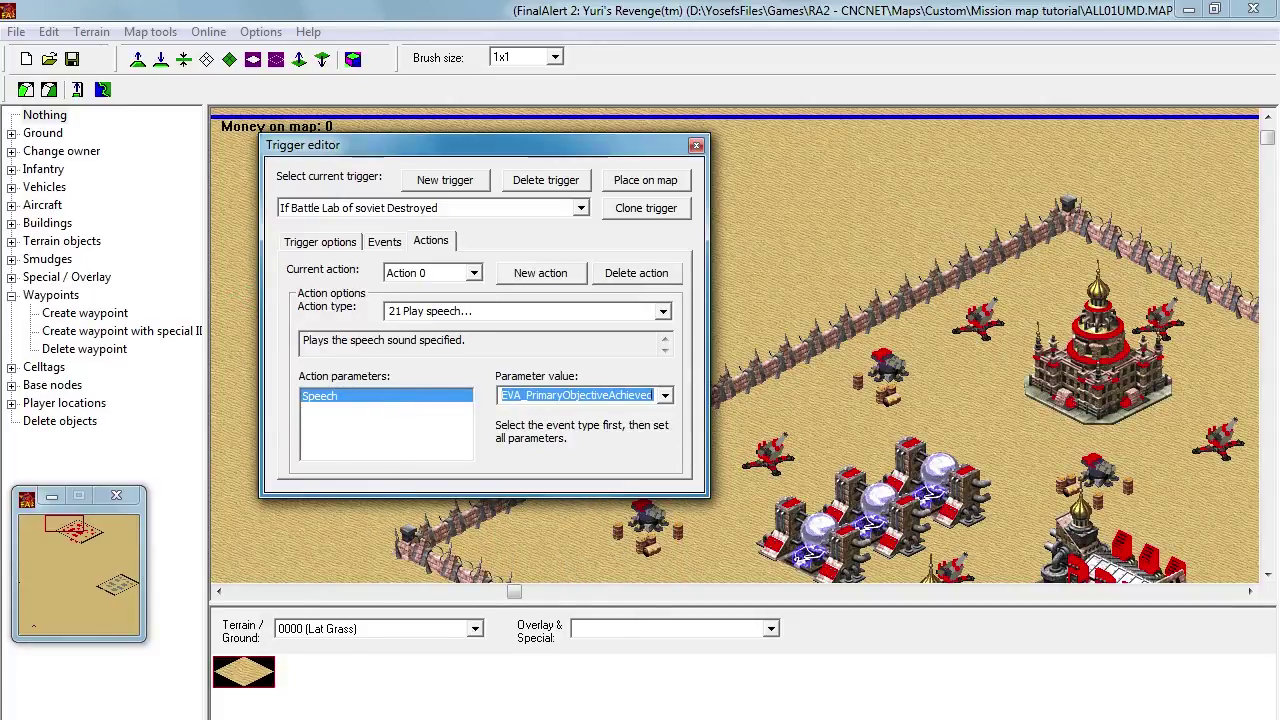
Step: Check the "and all enemy" win condition in the Notepad notes, and create a trigger named "Player win" in FinalAlert 2
key("alt+Tab")
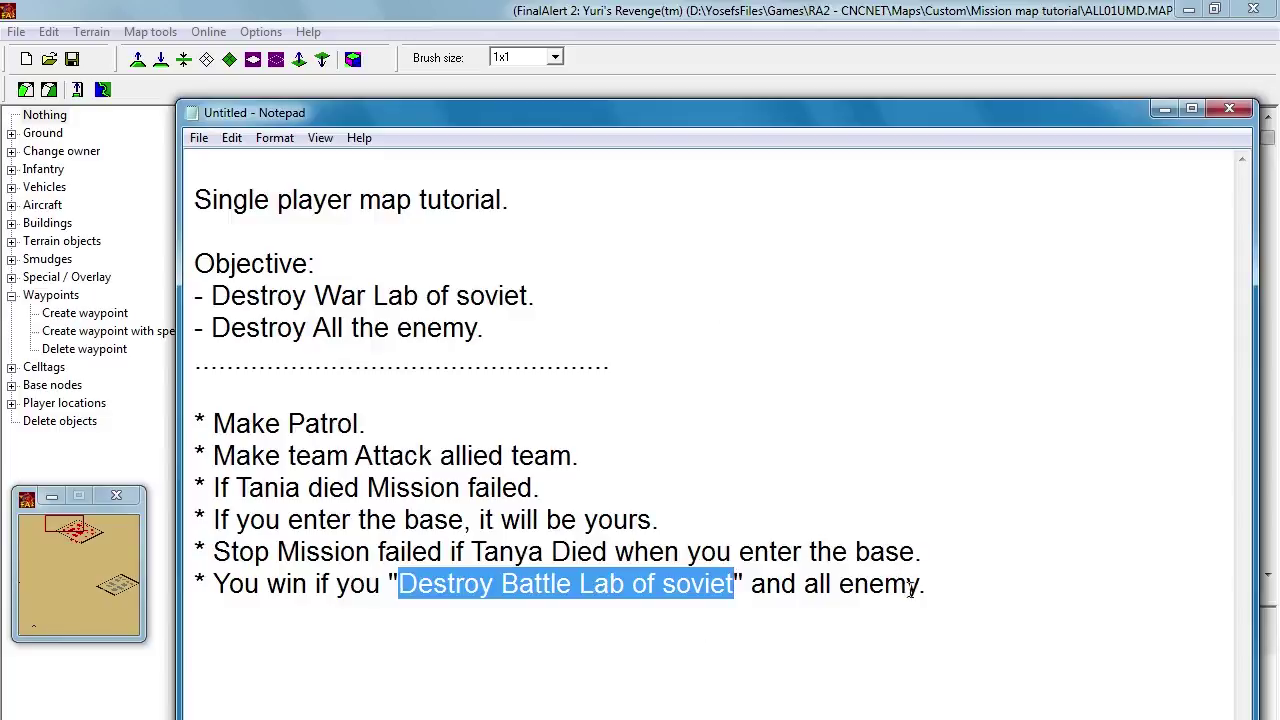
left_click_drag(930, 592, 757, 585)
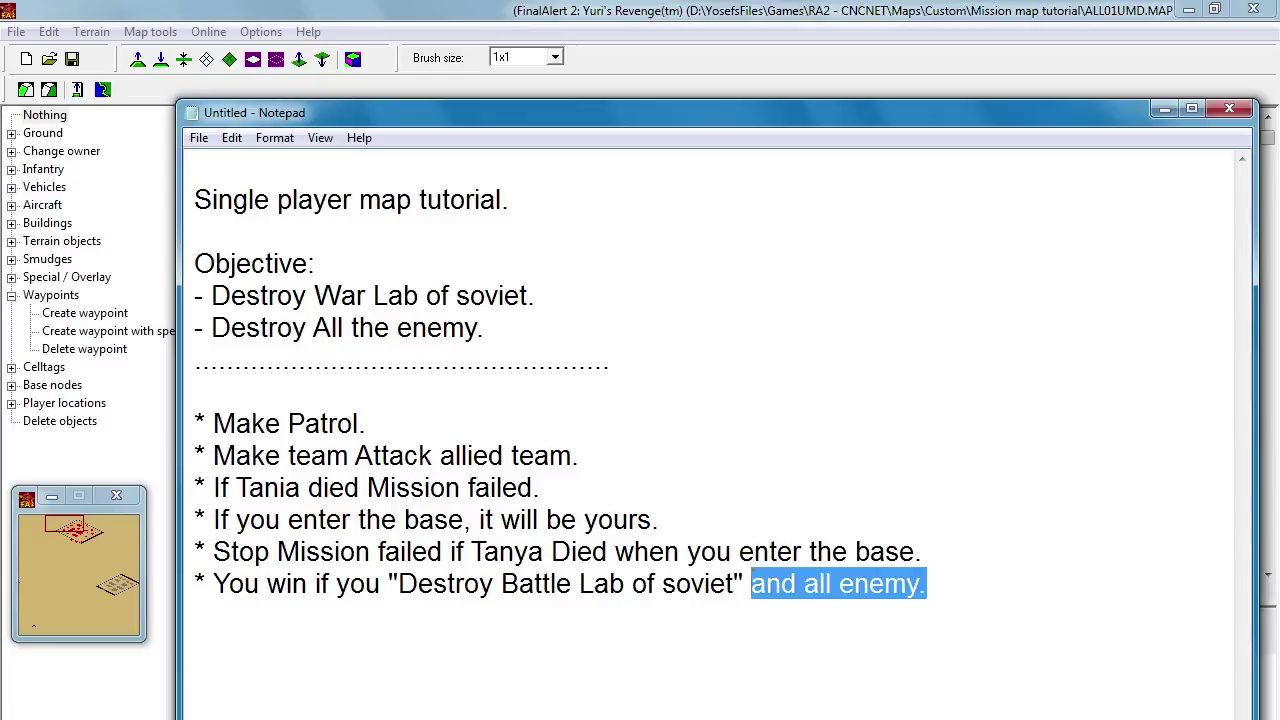
key("alt+Tab")
key("alt+Tab")
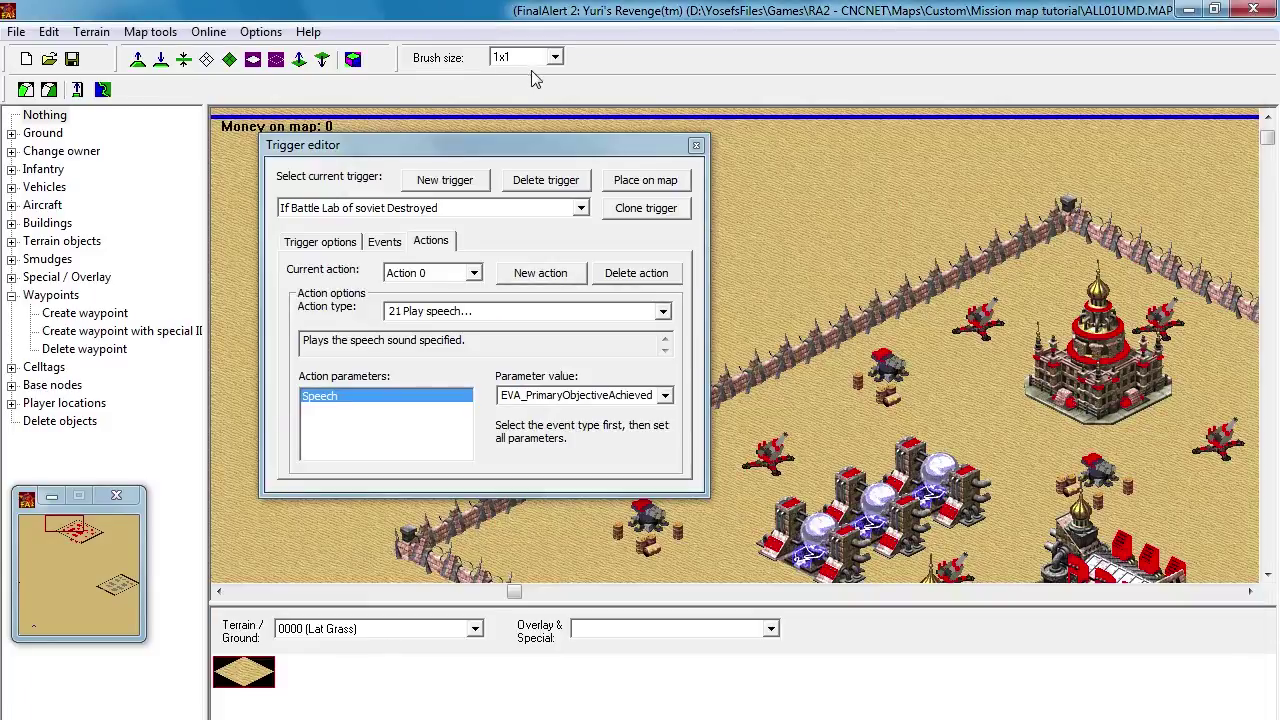
left_click(440, 189)
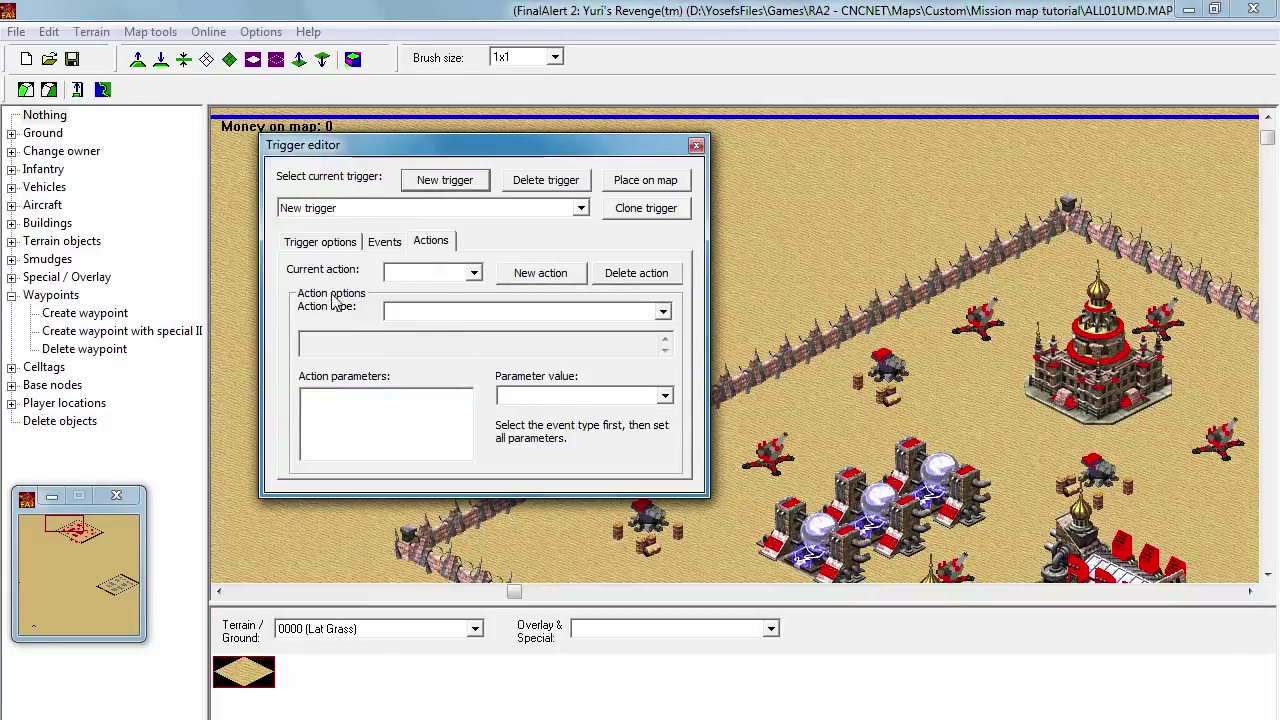
left_click(335, 248)
left_click_drag(374, 286, 275, 288)
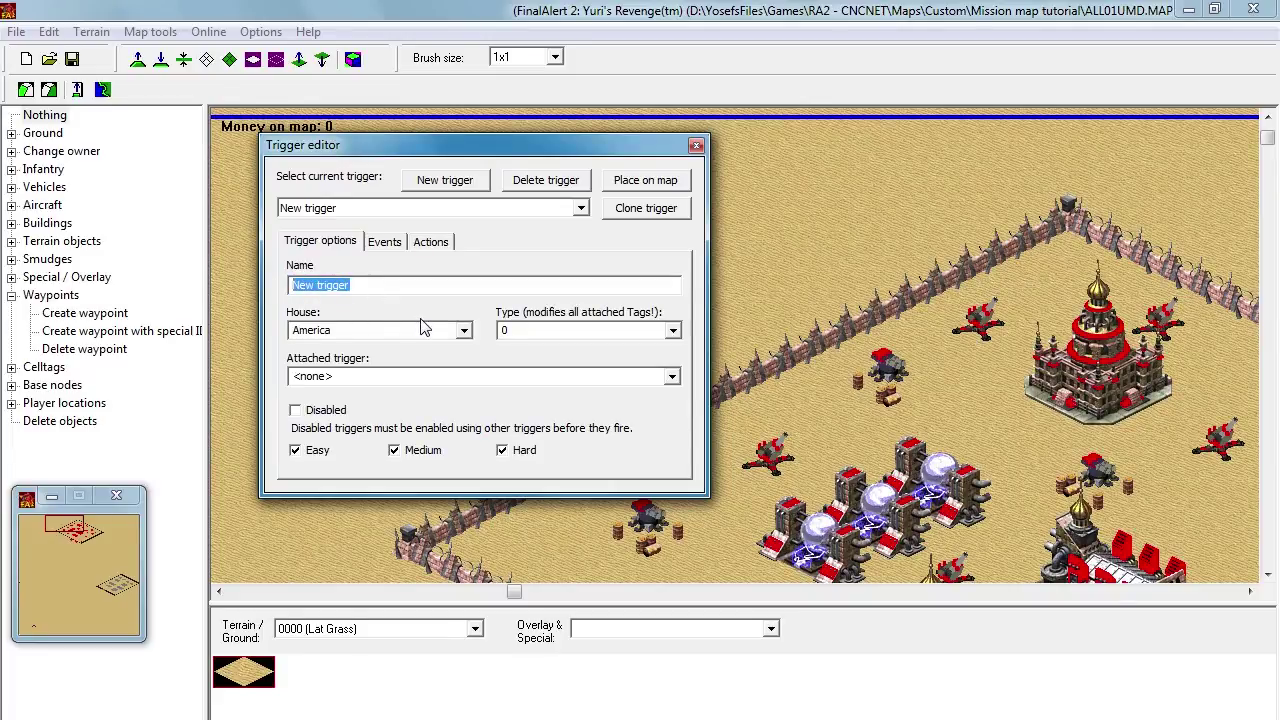
type("Player win")
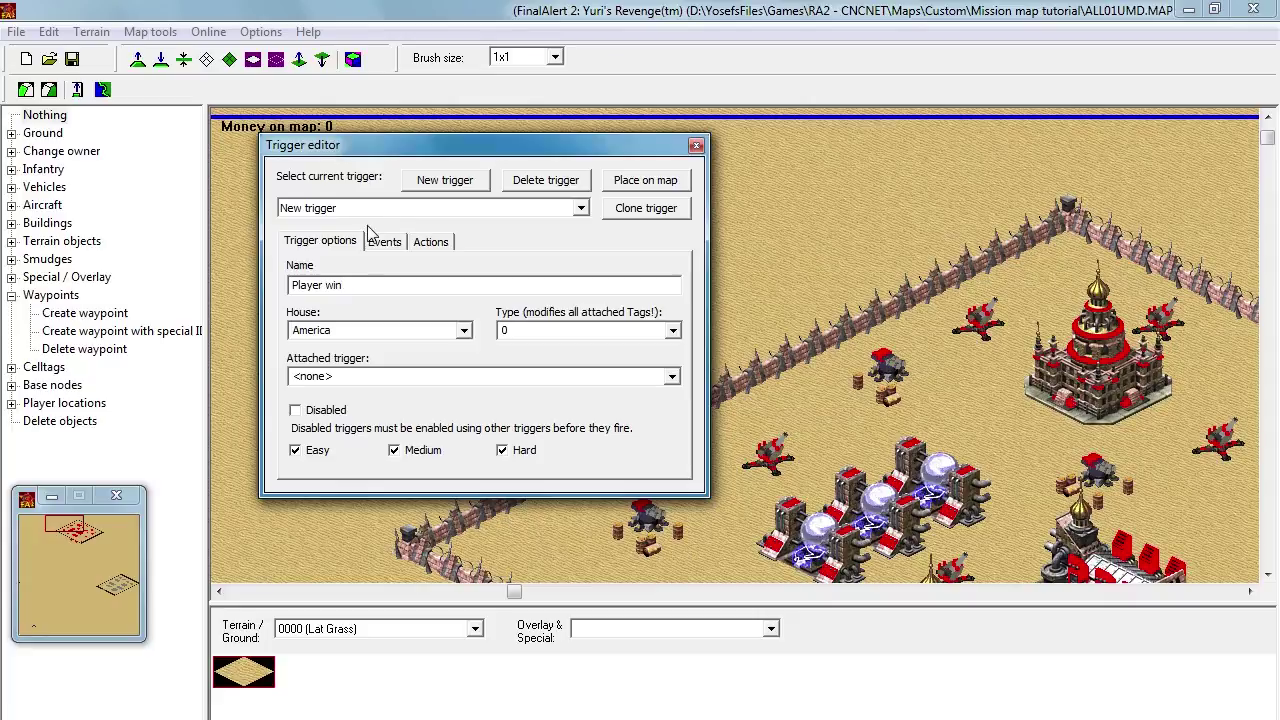
left_click(305, 244)
Step: Add an event of type 11 Destroyed, All to the Player win trigger with house 8 Russia
left_click(383, 242)
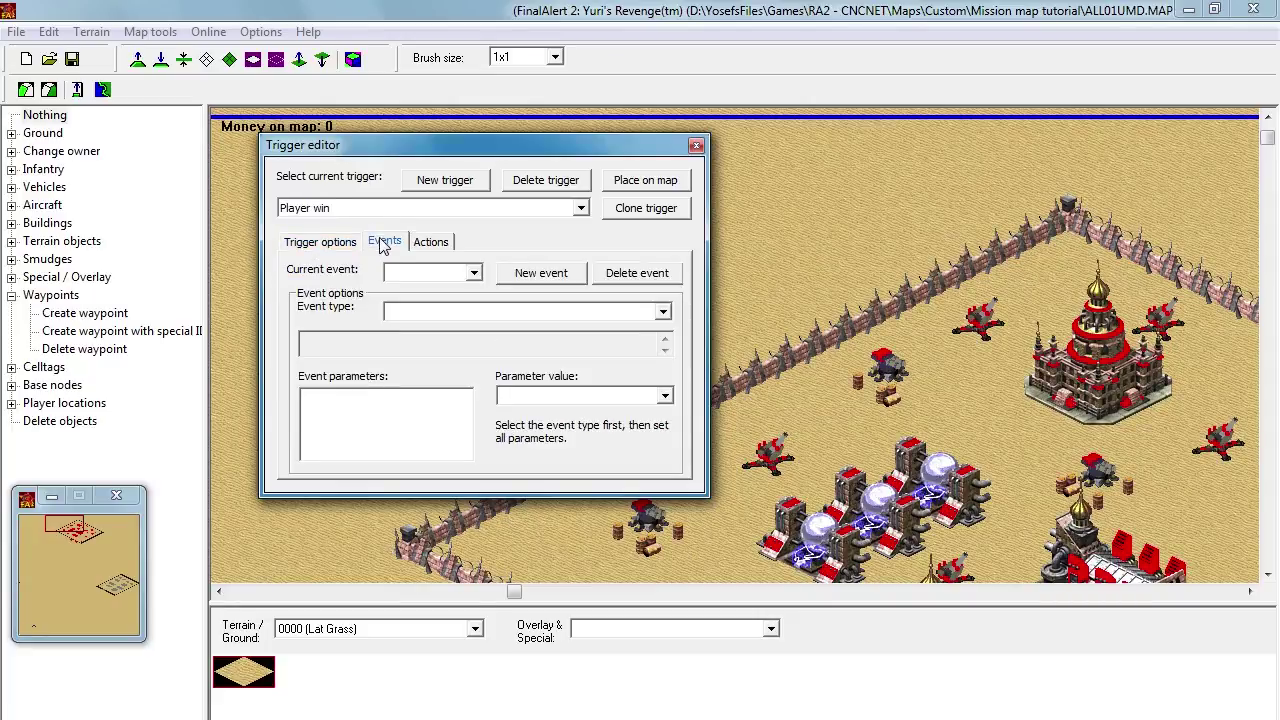
left_click(541, 275)
left_click(664, 314)
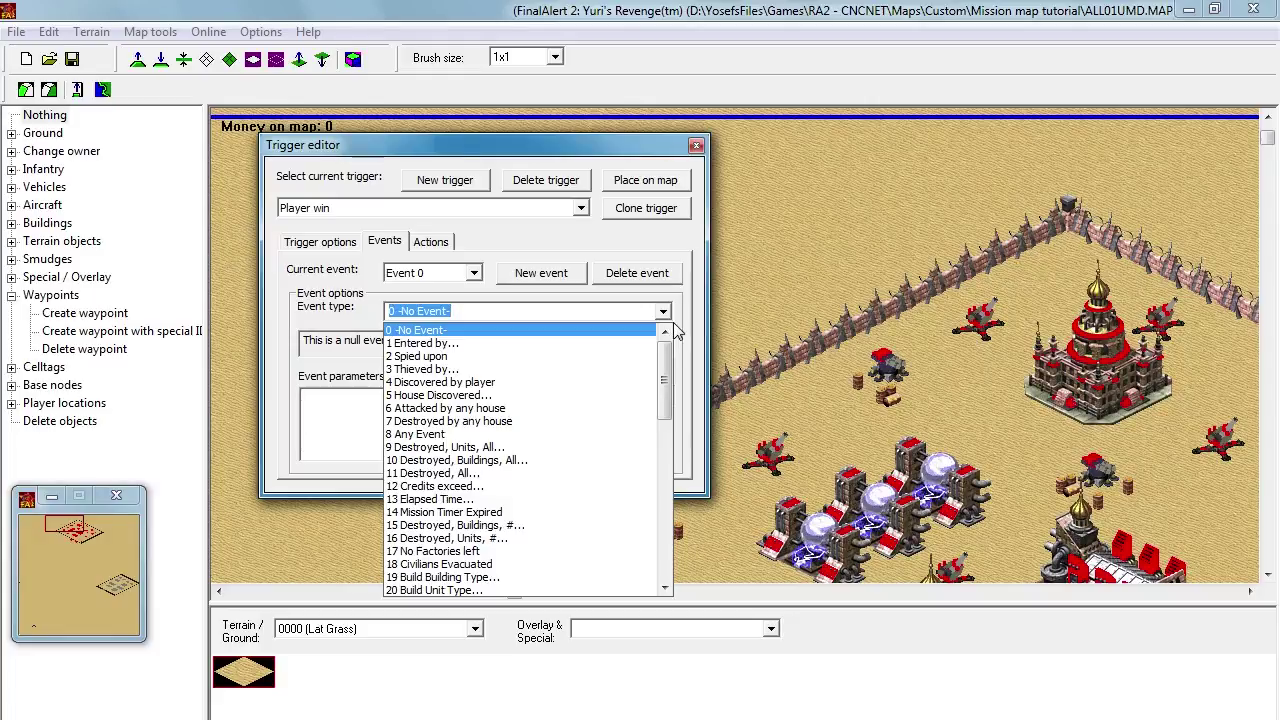
scroll(676, 331, "down", 3)
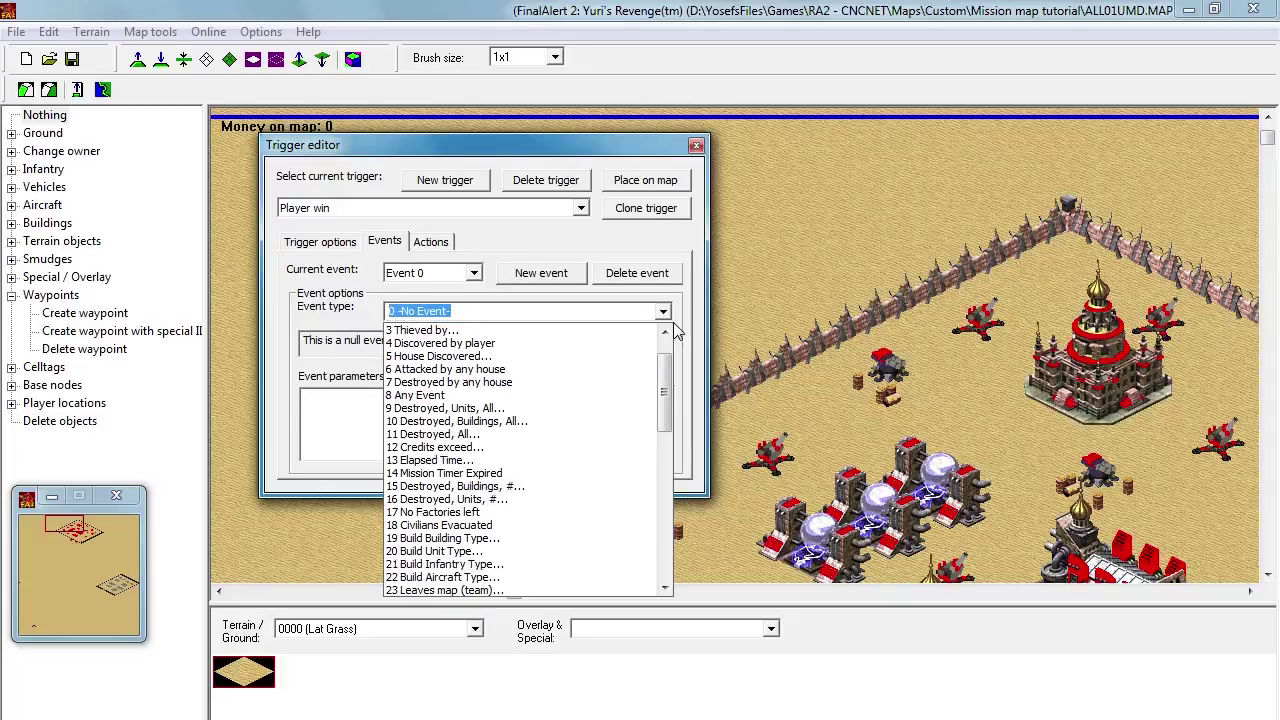
scroll(676, 331, "down", 3)
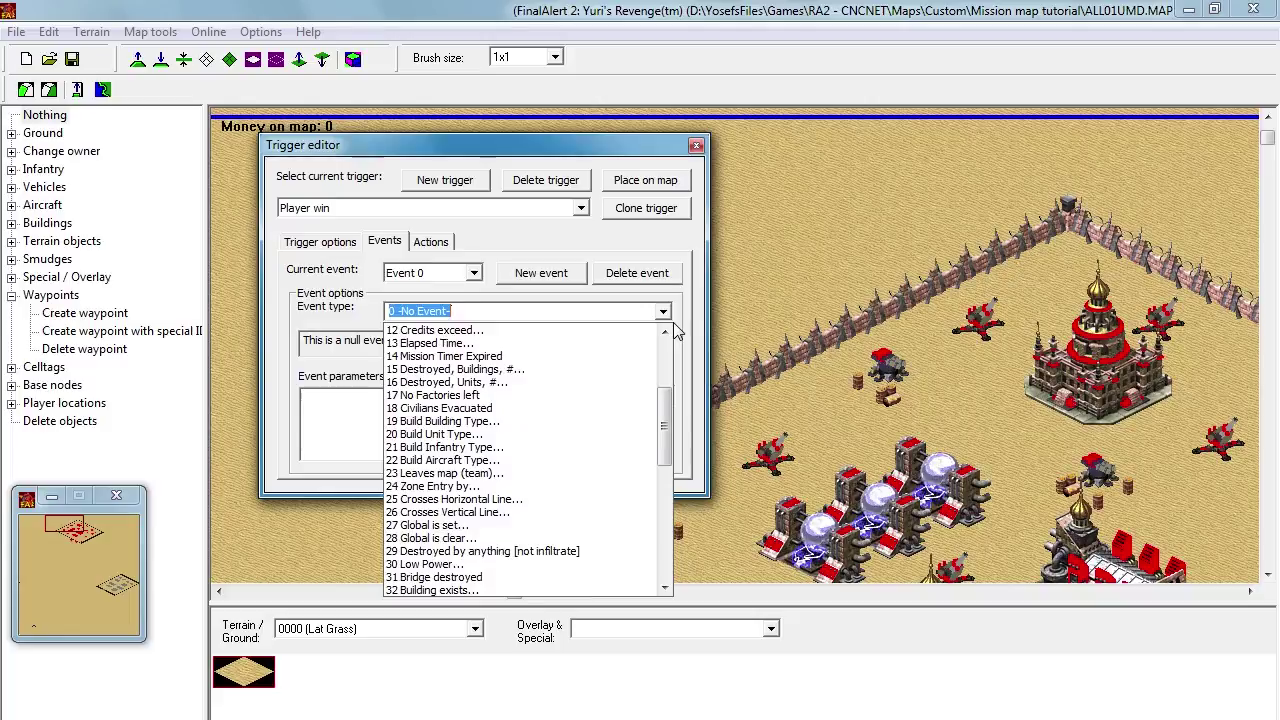
scroll(676, 331, "down", 2)
scroll(674, 324, "down", 2)
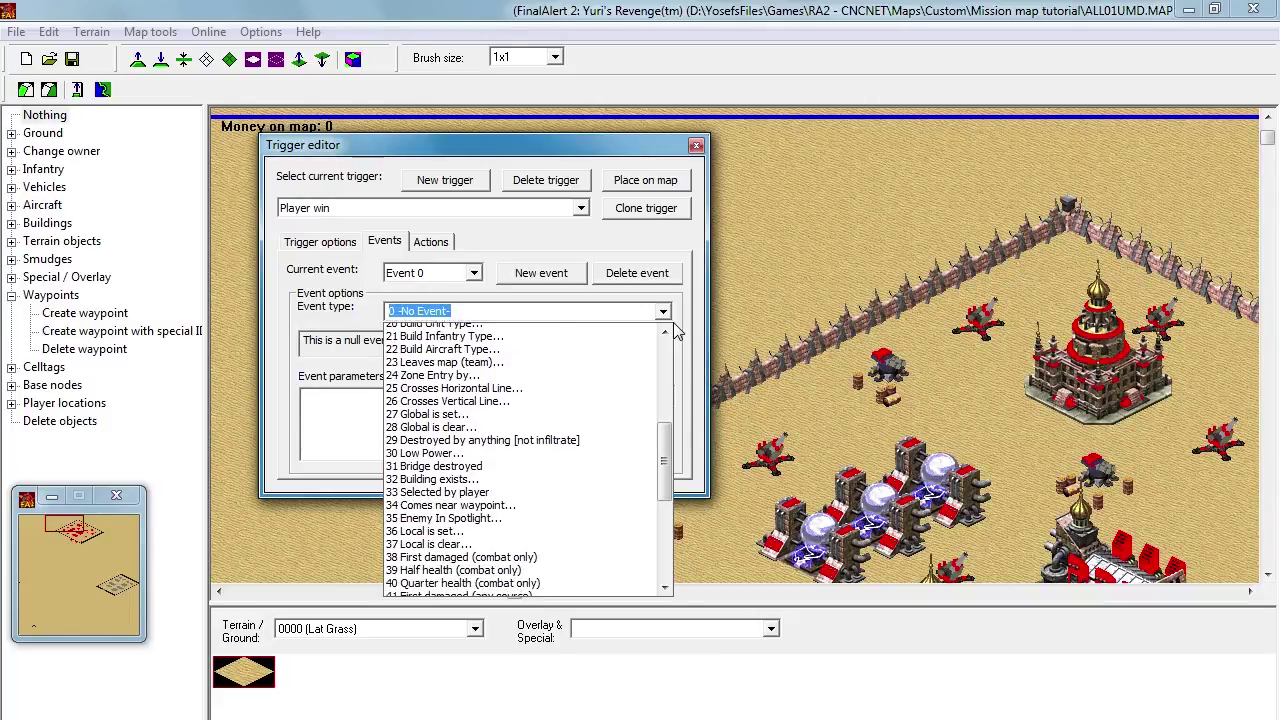
scroll(674, 324, "down", 2)
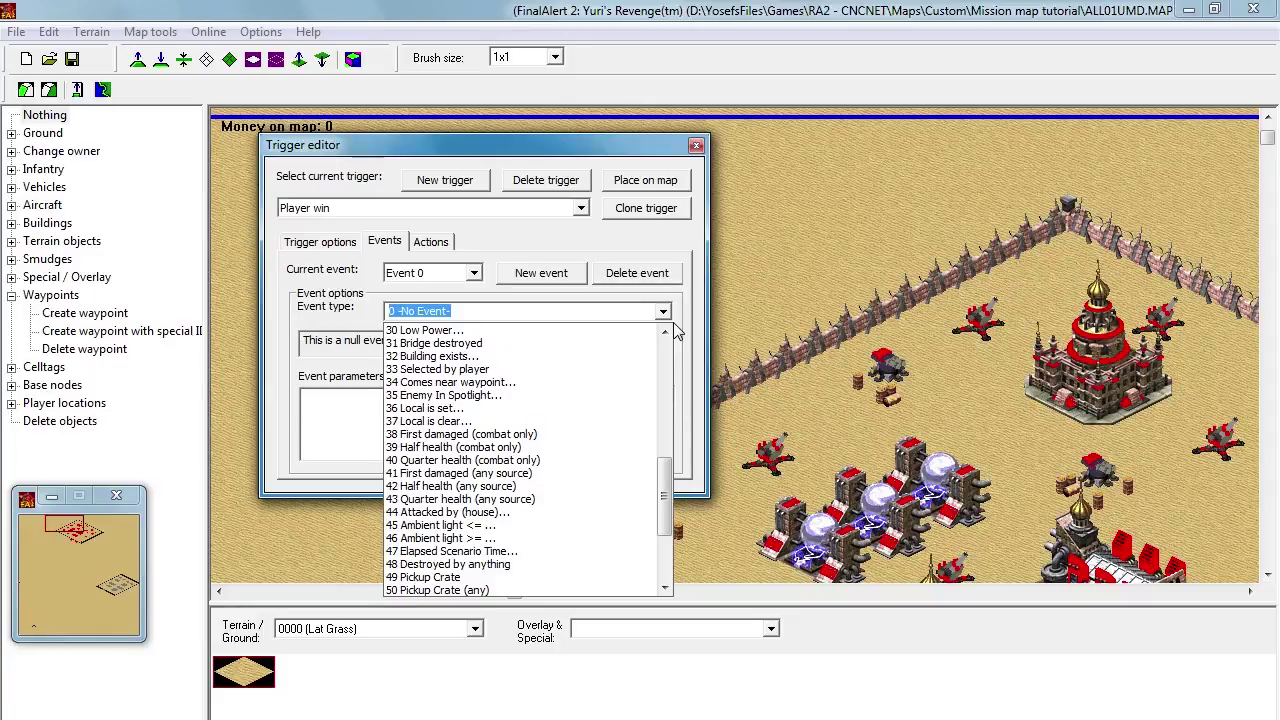
scroll(674, 324, "down", 1)
scroll(674, 324, "down", 2)
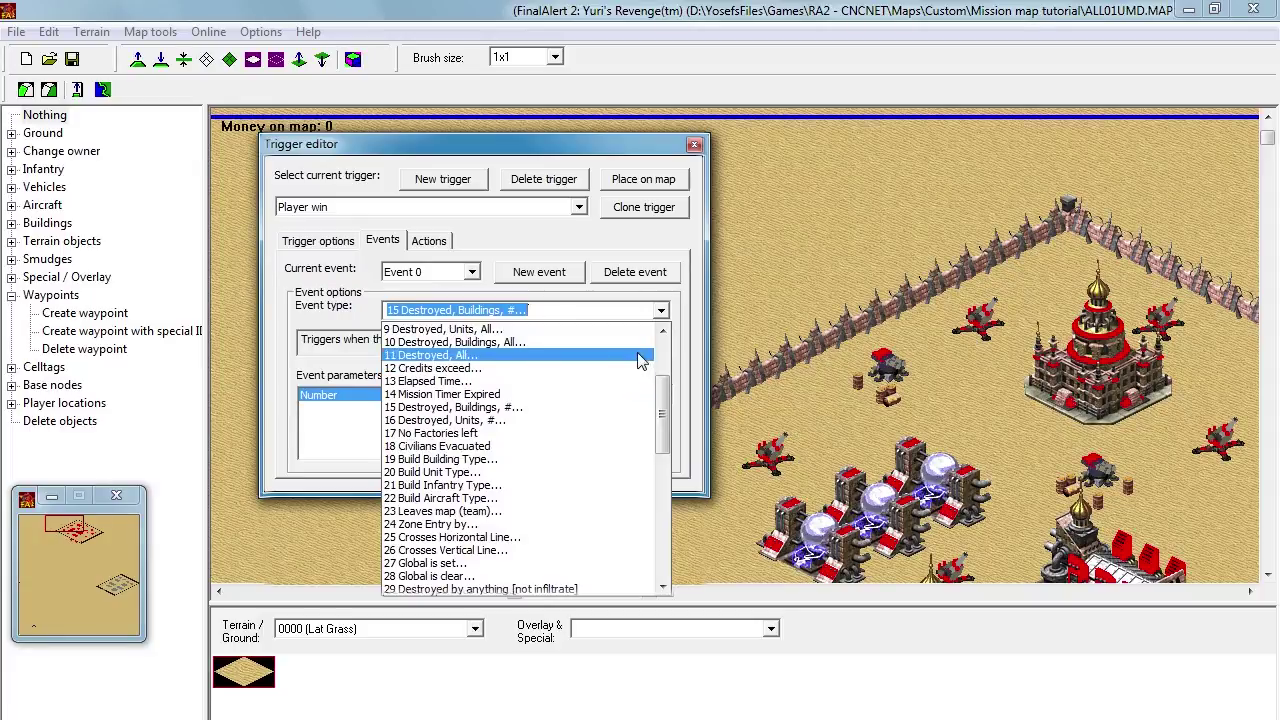
left_click(402, 354)
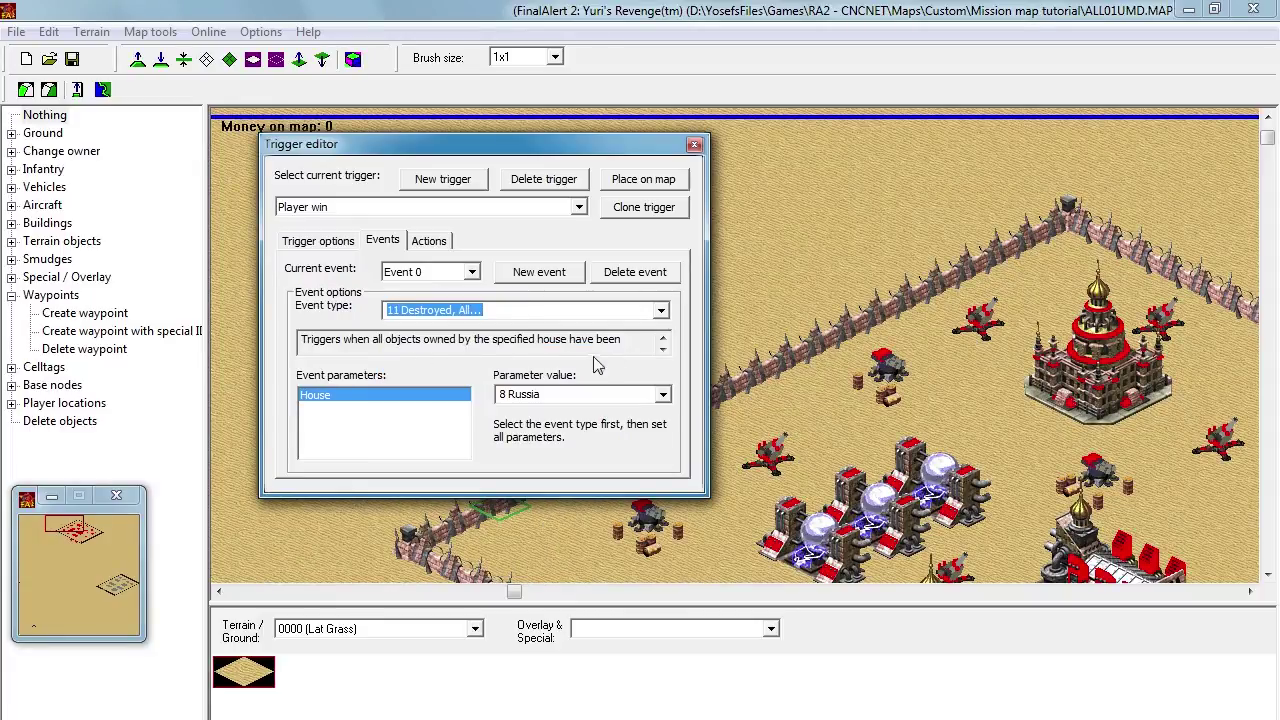
Step: Add a 1 Winner is action to the Player win trigger with house 0 America
left_click(429, 241)
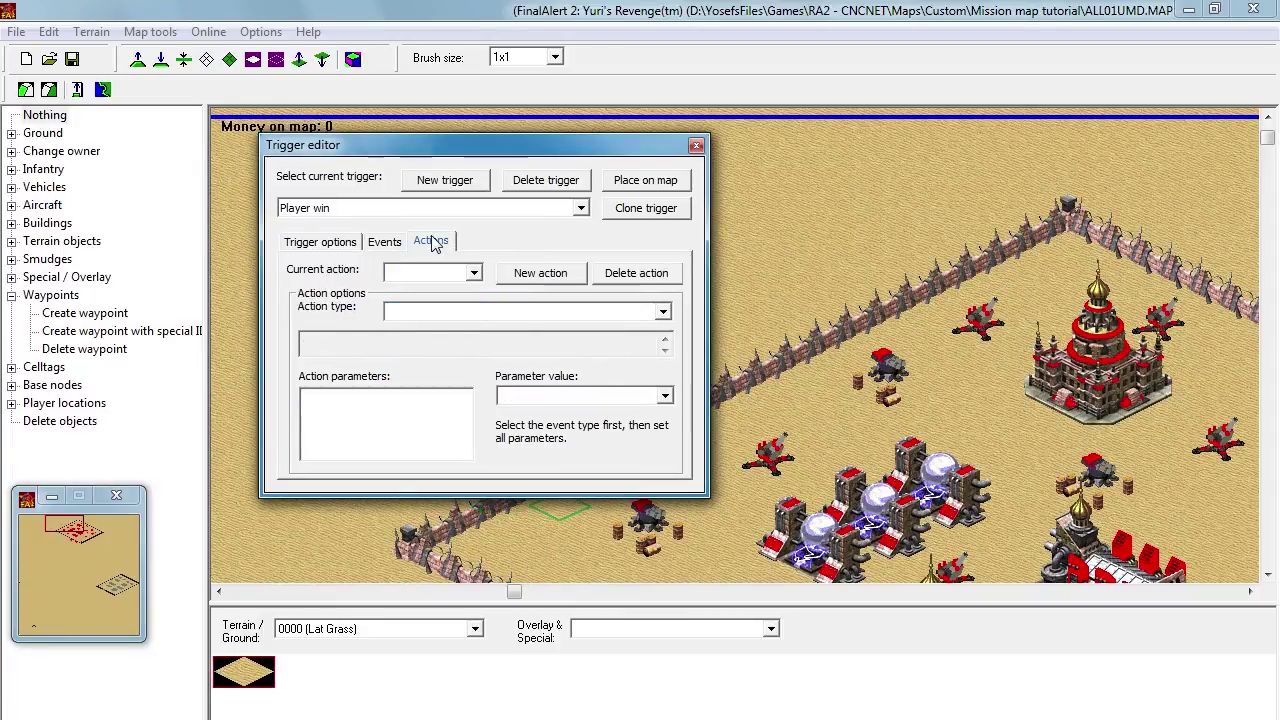
left_click(524, 278)
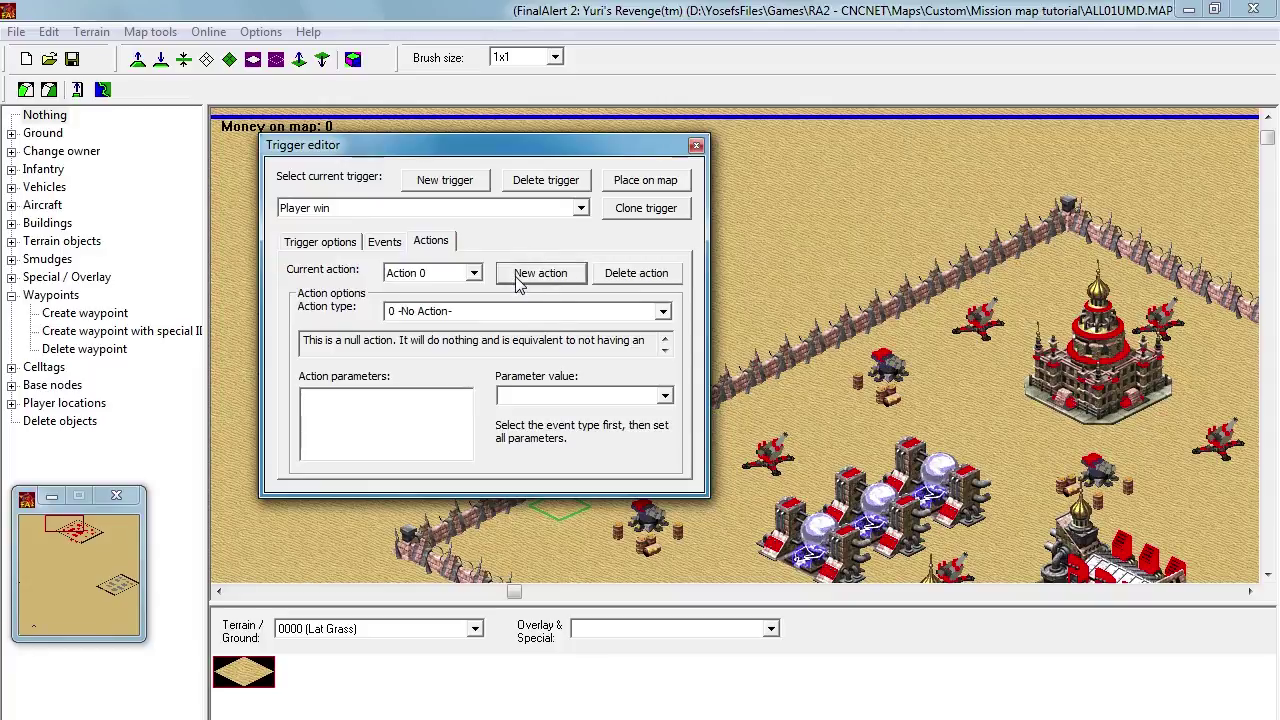
left_click(663, 312)
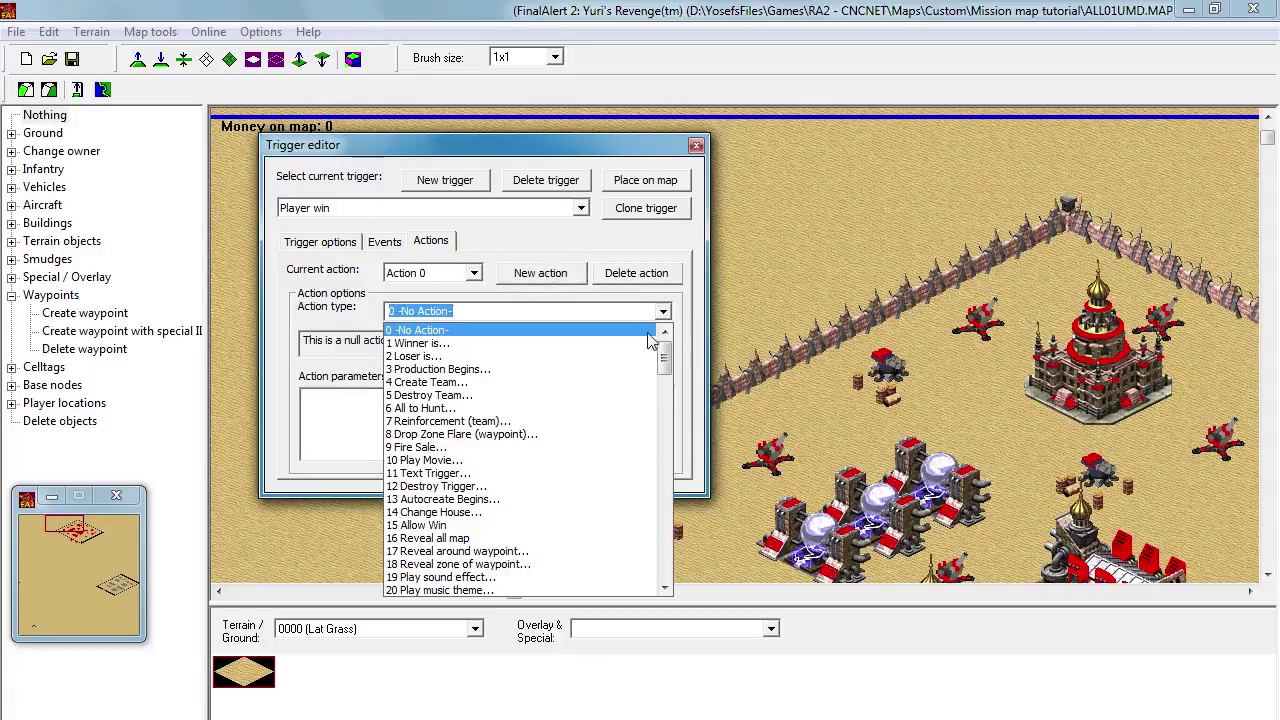
left_click(627, 343)
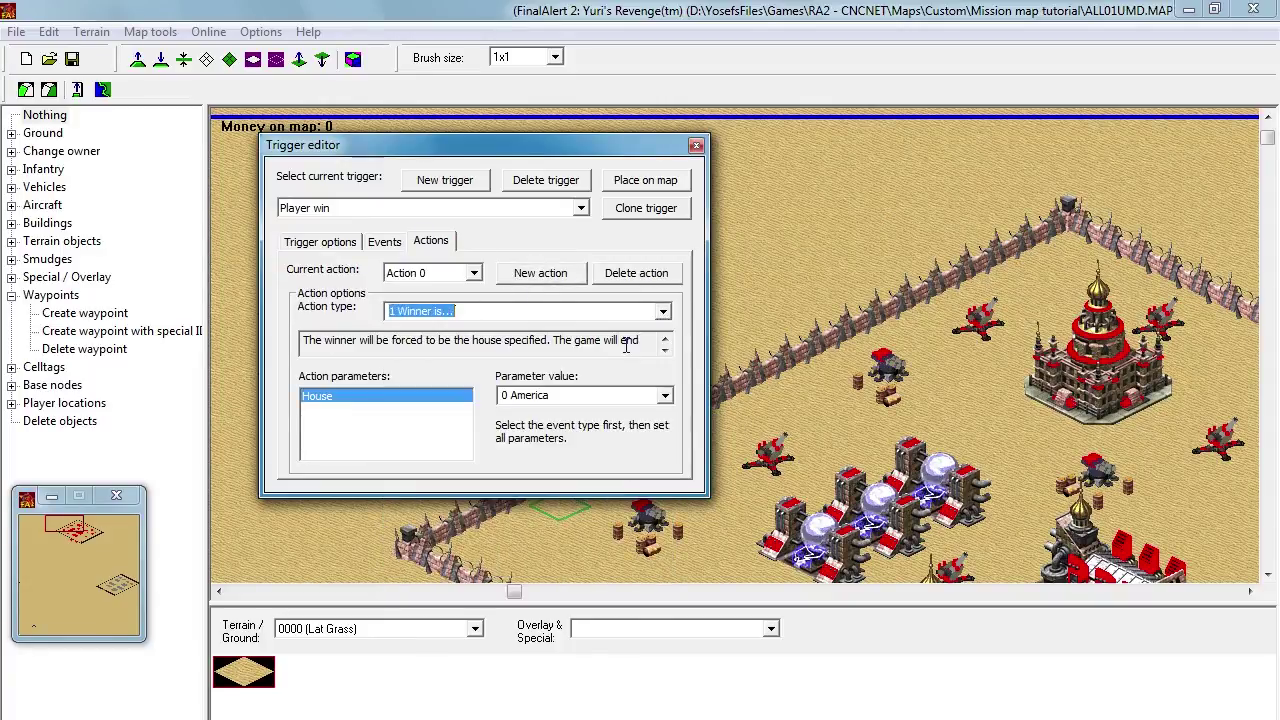
Step: Add a 21 Play speech action to the Player win trigger with the speech EVA_SecondaryObjectiveAchieved
left_click(505, 281)
left_click(492, 311)
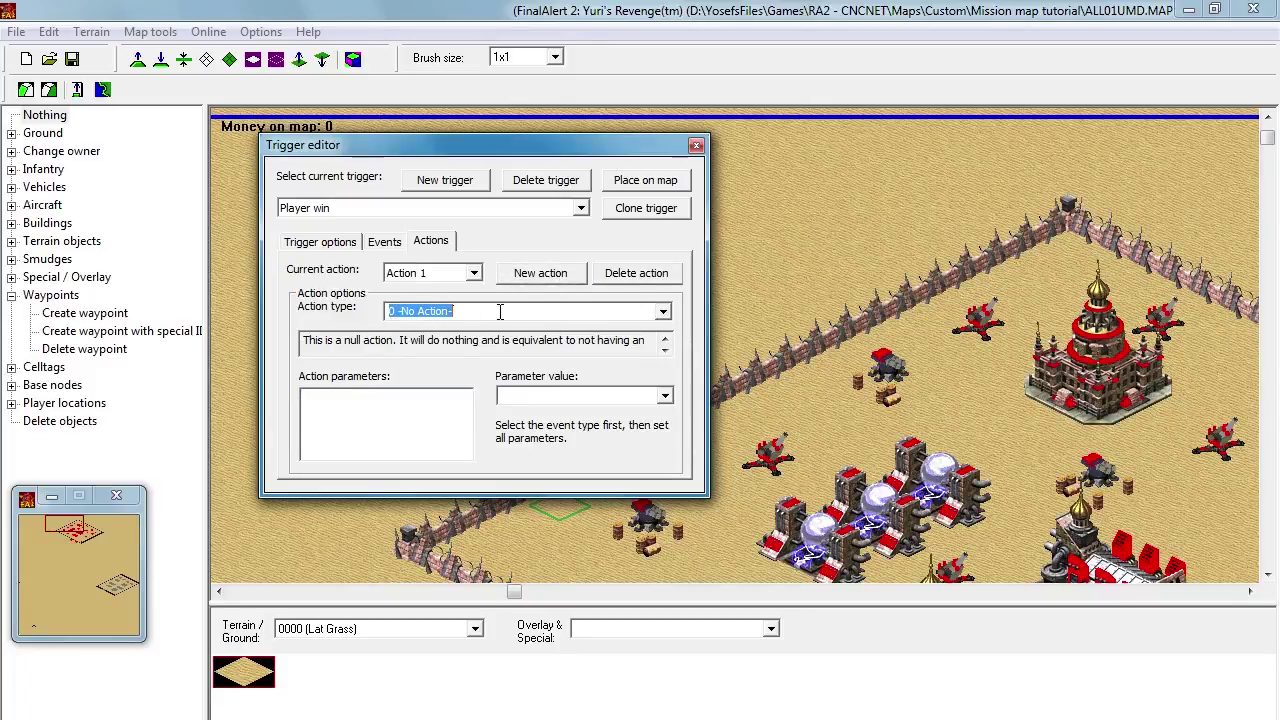
type("21 Play speech...")
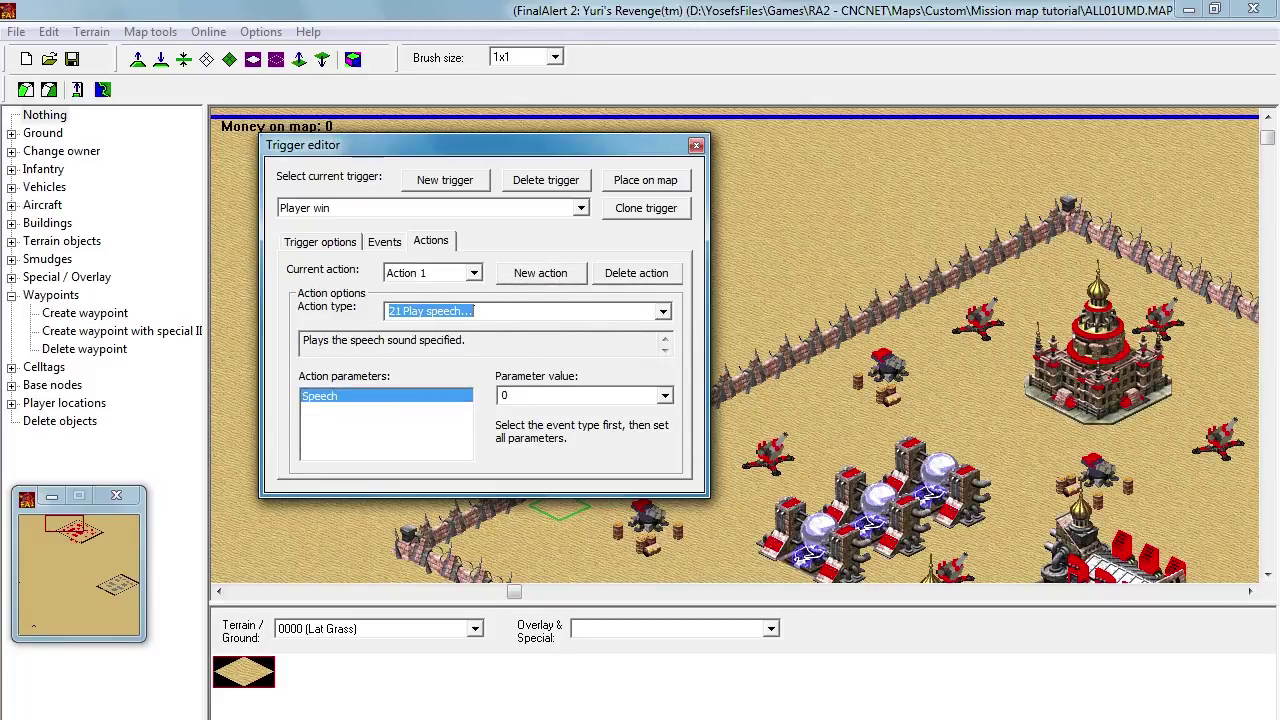
left_click(664, 396)
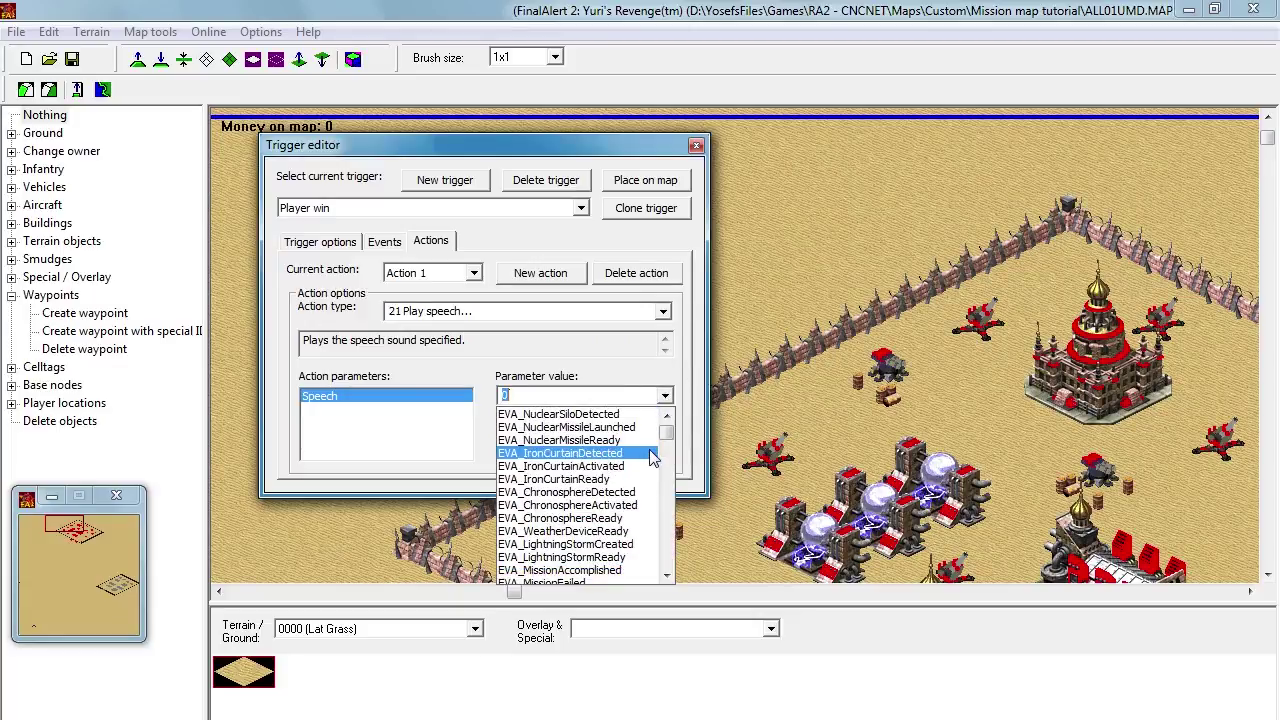
scroll(652, 457, "down", 2)
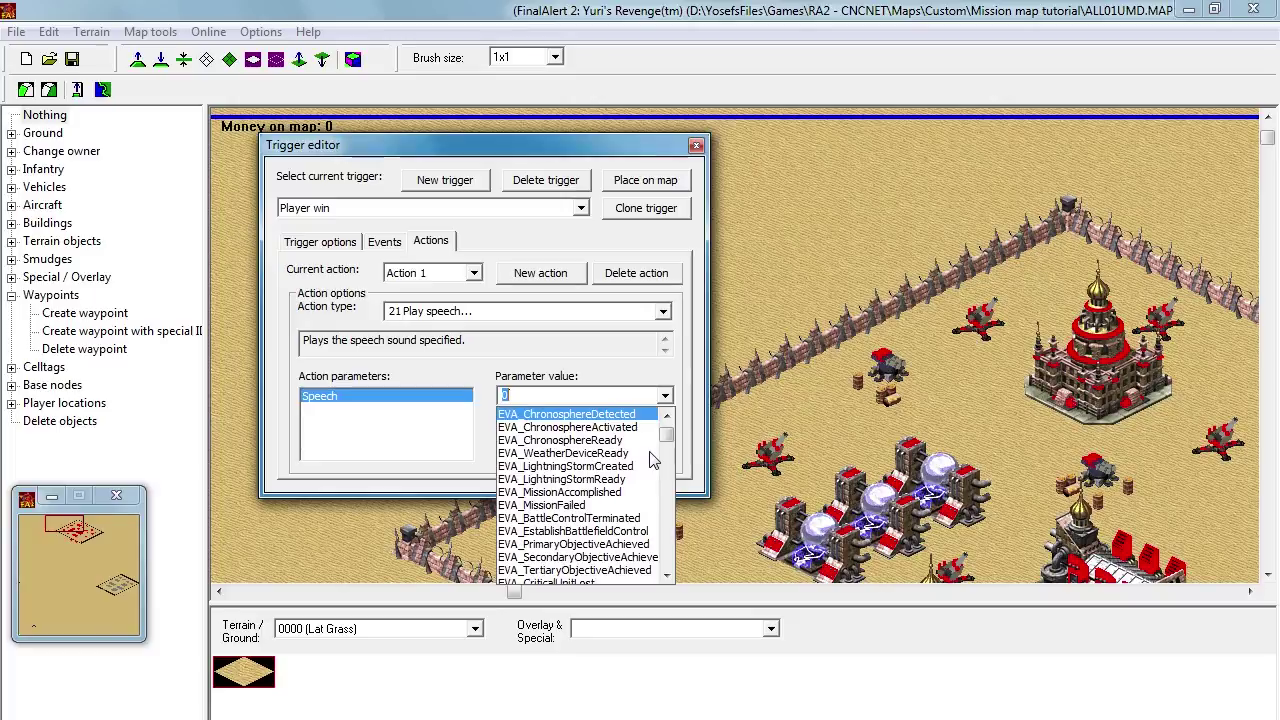
scroll(660, 540, "down", 1)
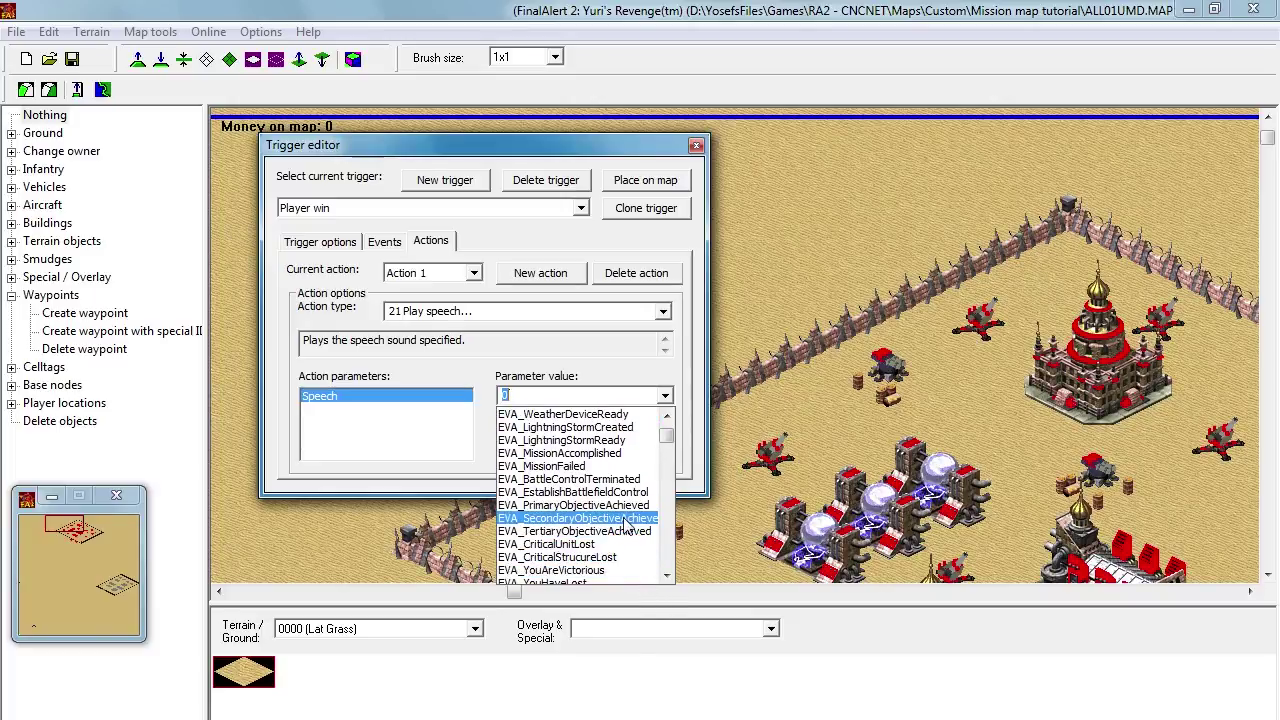
left_click(623, 530)
Step: Add another 21 Play speech action to the Player win trigger with the speech EVA_MissionAccomplished, and close the trigger editor
left_click(540, 273)
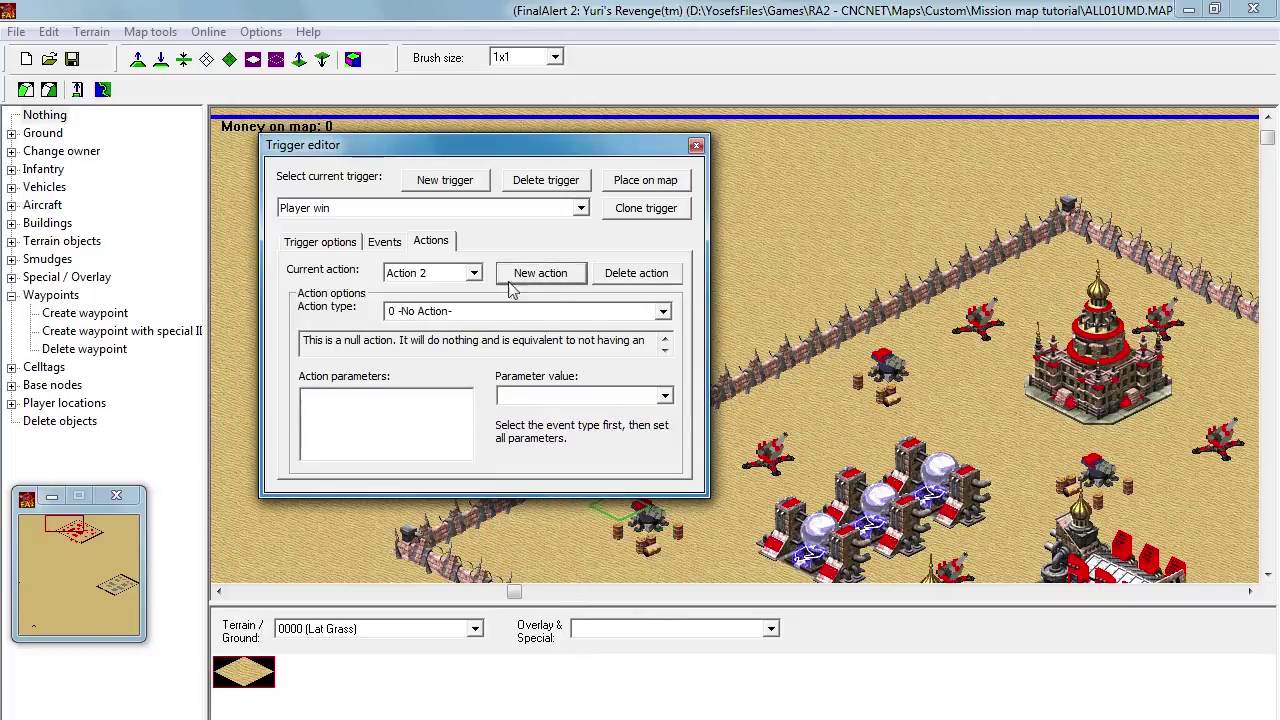
left_click(461, 311)
type("21")
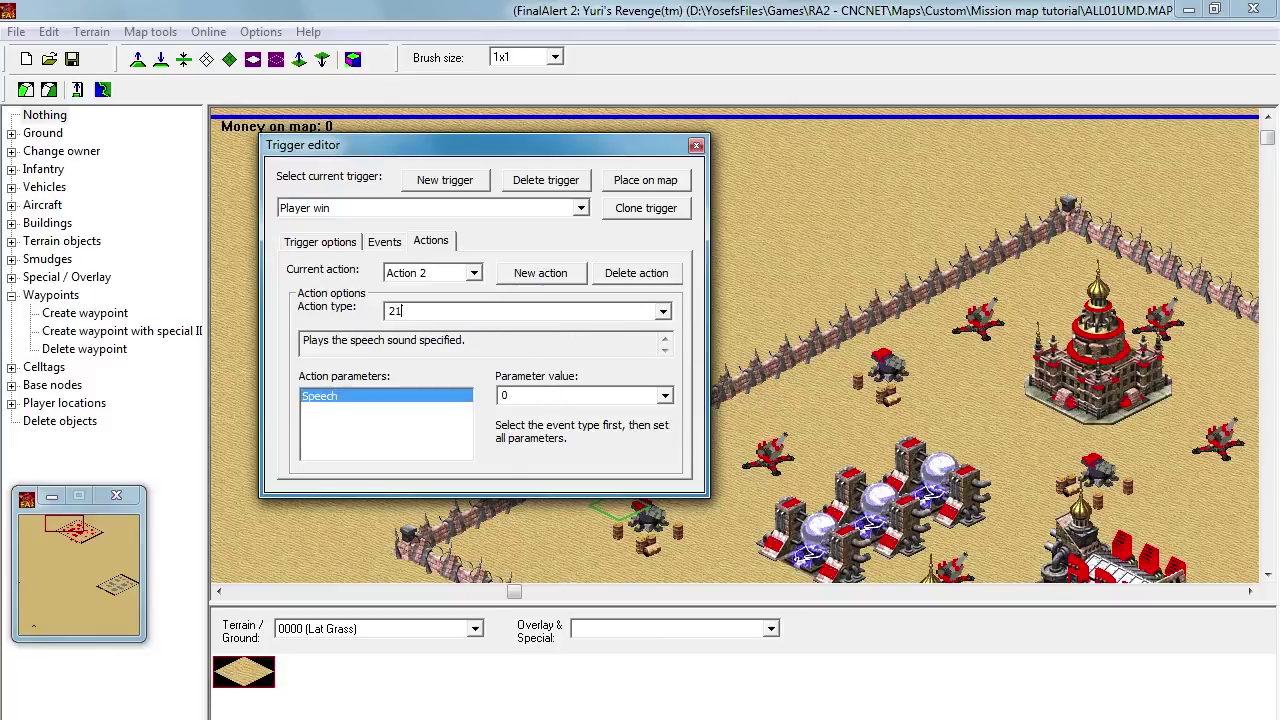
key("Down")
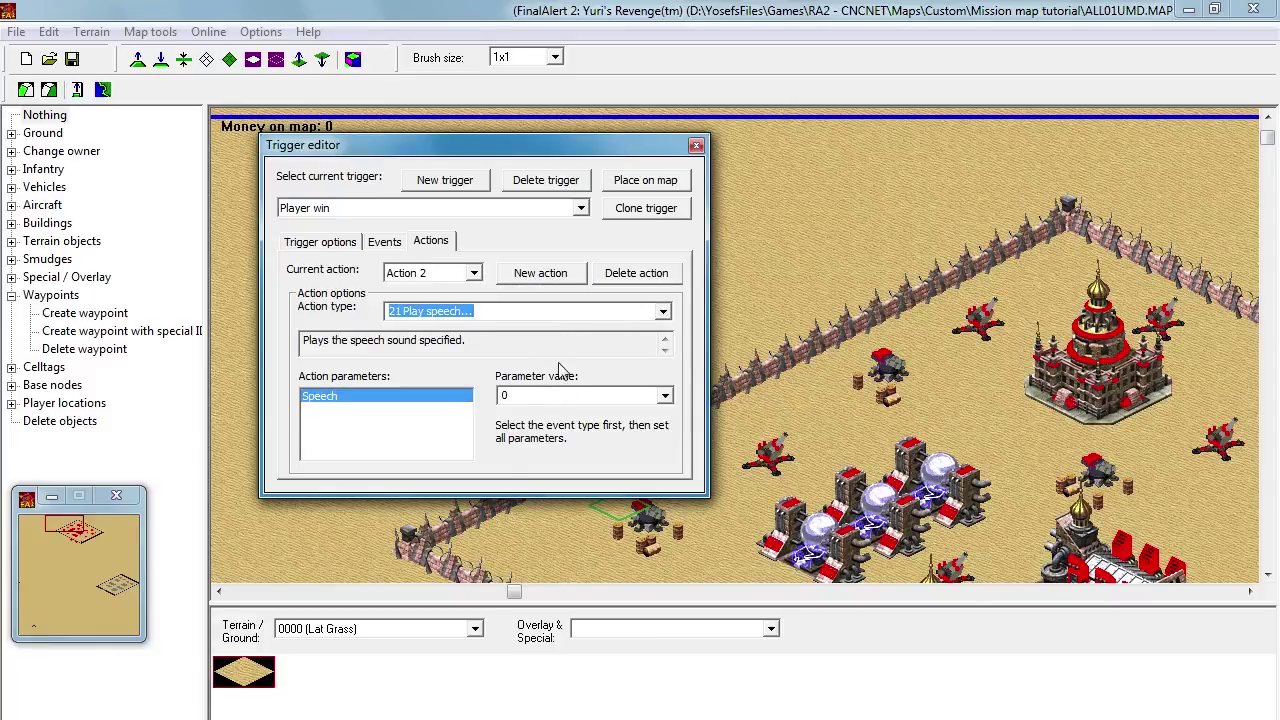
left_click(665, 396)
scroll(650, 440, "down", 1)
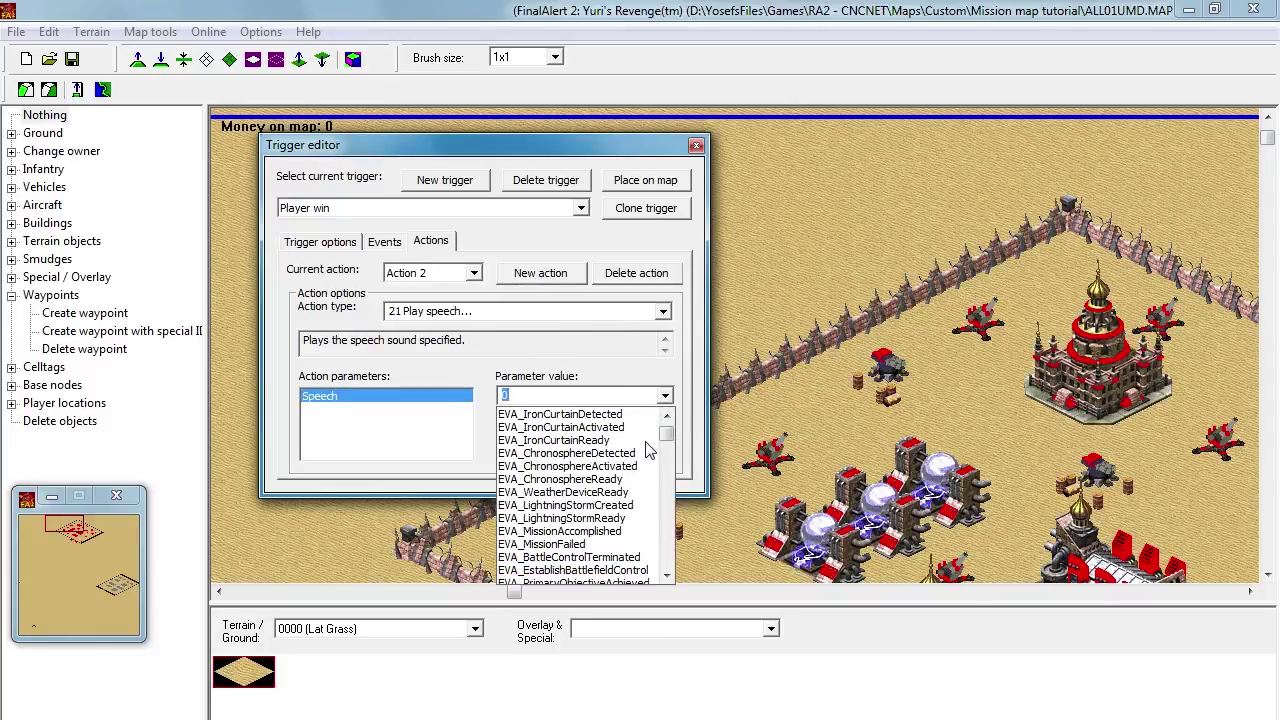
left_click(627, 538)
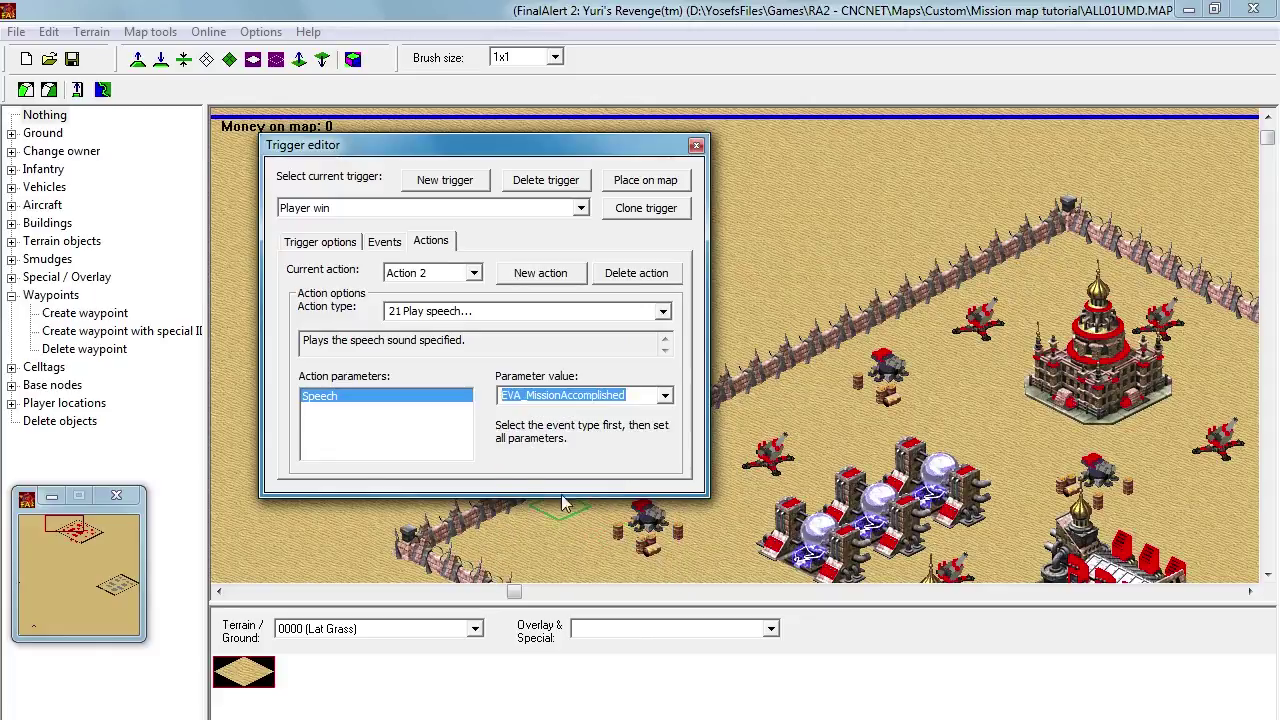
left_click(696, 147)
Step: Attach the tag "01000045 If Battle Lab of soviet Destroyed 1" to the Soviet Battle Lab on the map
right_click(757, 212)
right_click(662, 226)
right_click(747, 272)
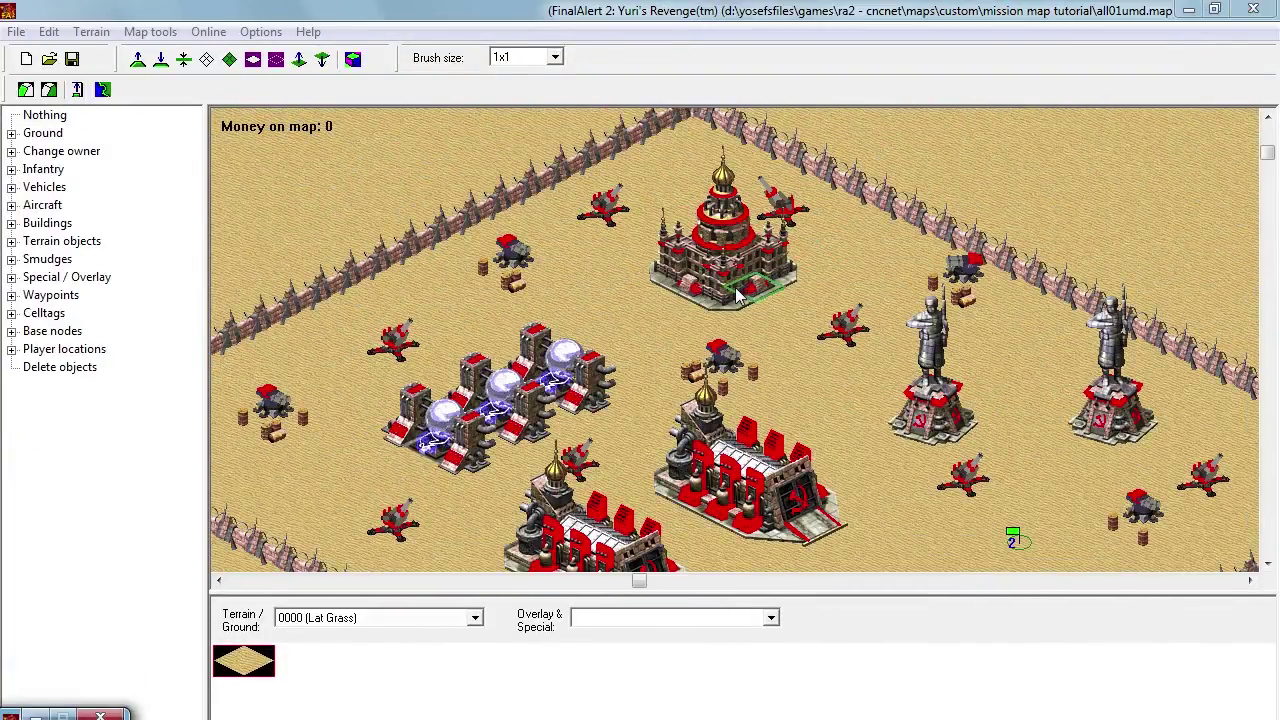
right_click(1123, 448)
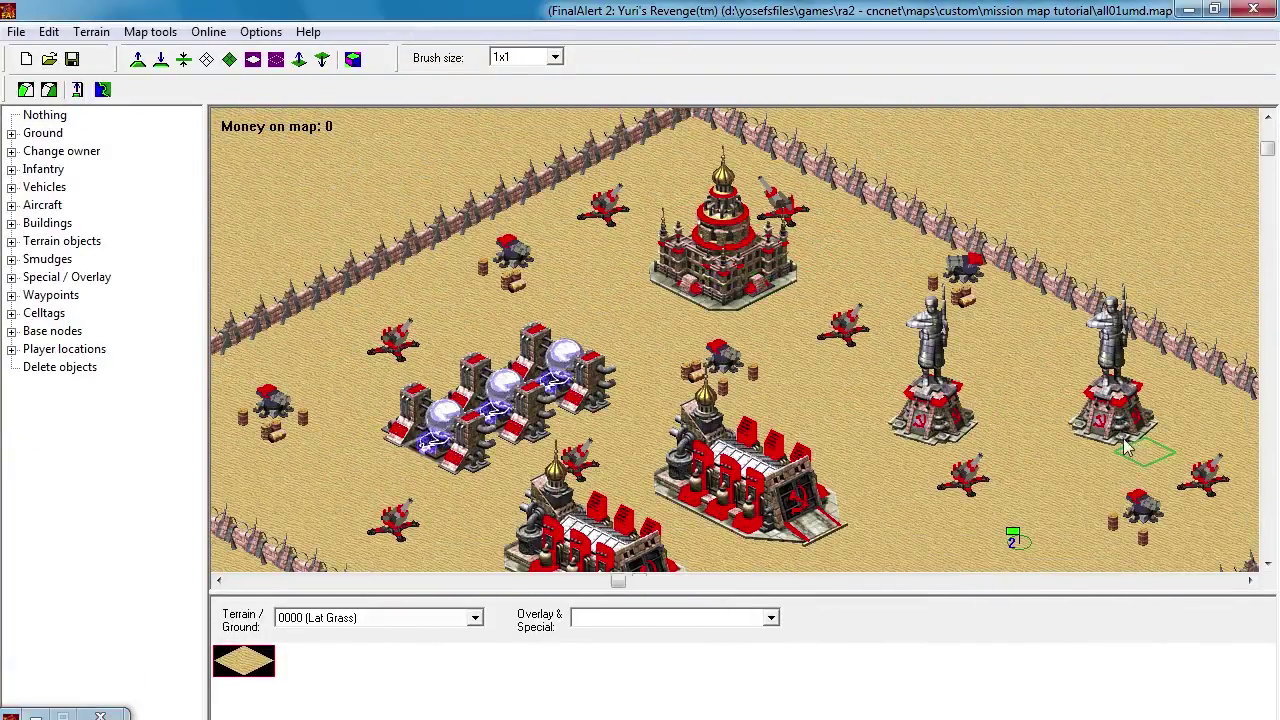
double_click(787, 389)
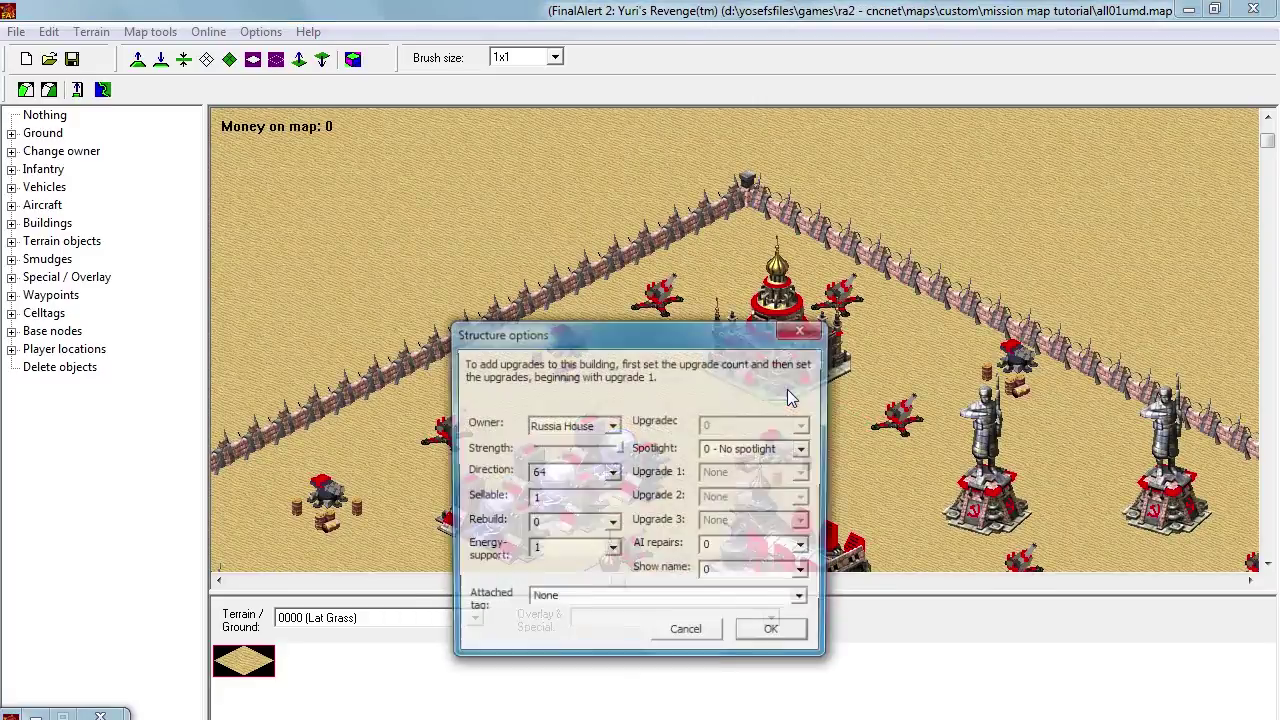
left_click(806, 602)
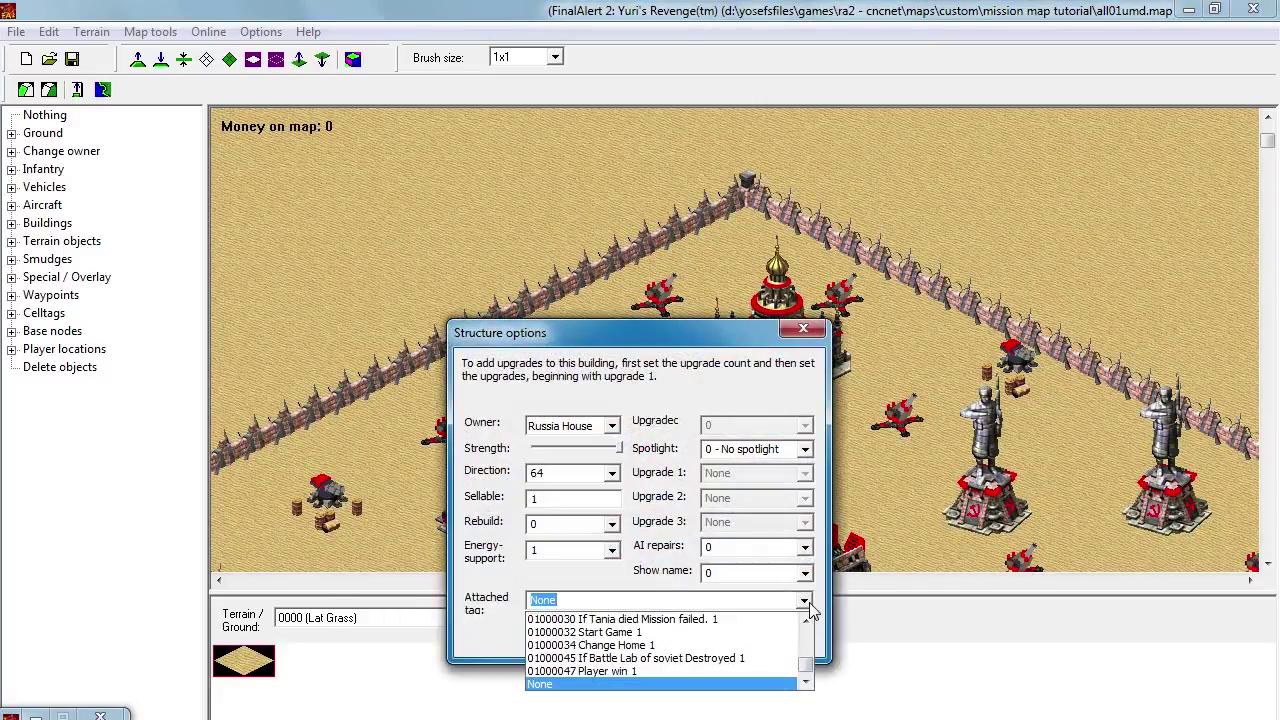
left_click(739, 658)
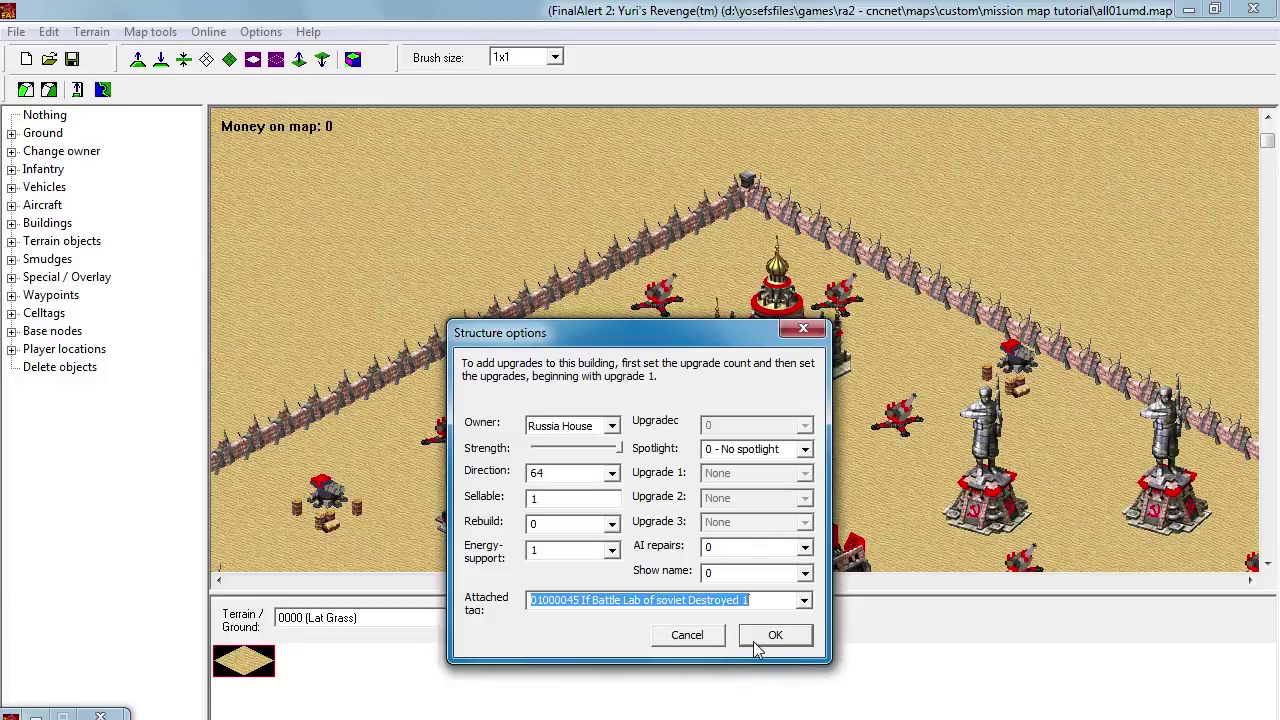
left_click(756, 638)
Step: Create a new trigger in the trigger editor and name it "Flash on building"
left_click(49, 32)
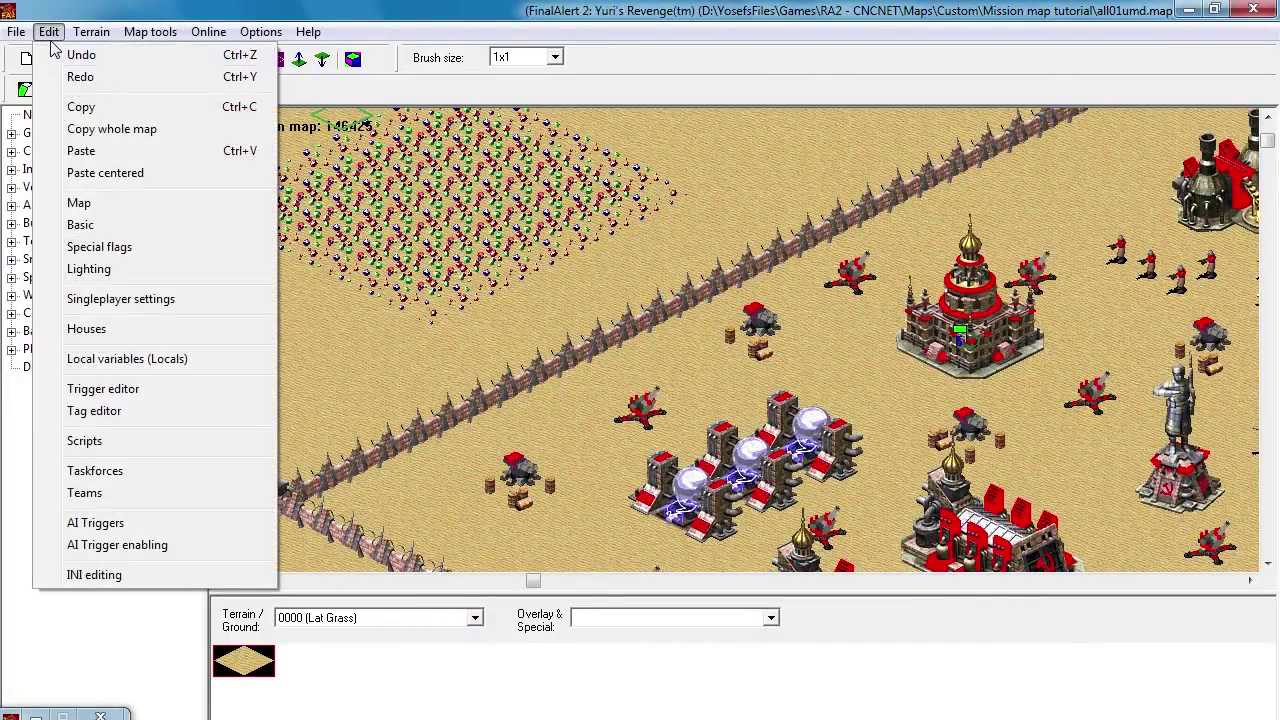
left_click(97, 389)
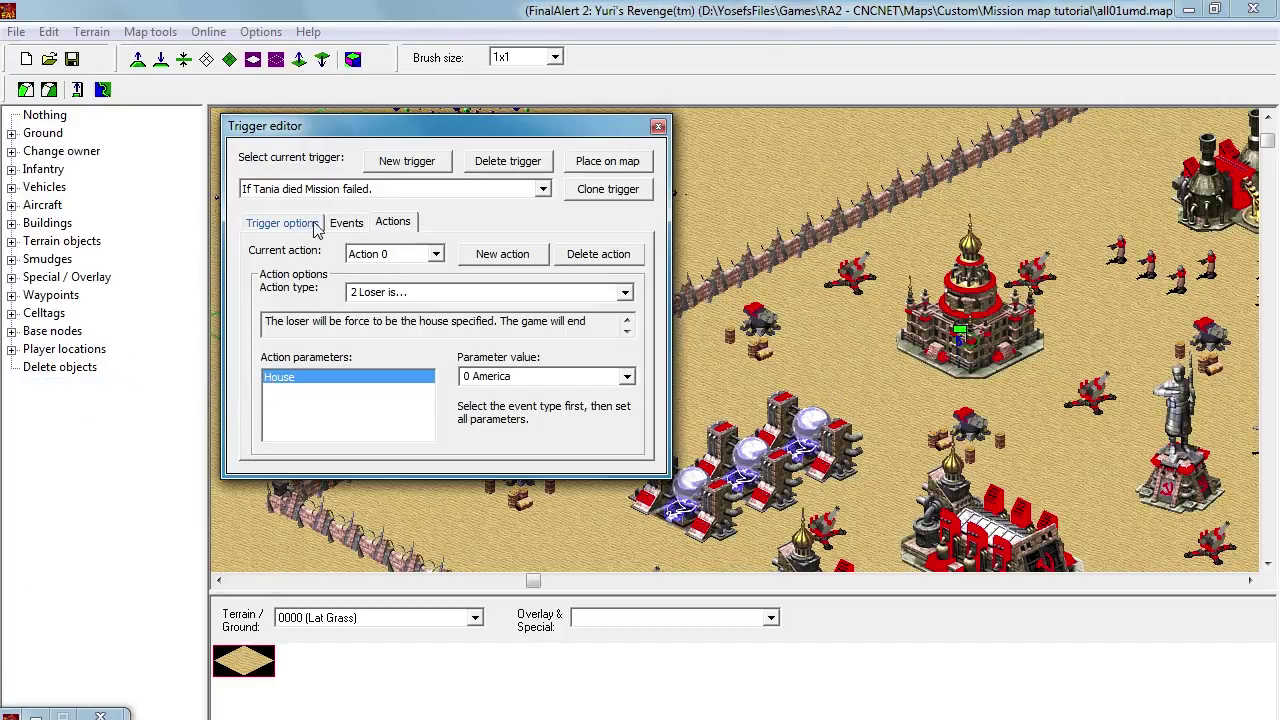
left_click(390, 164)
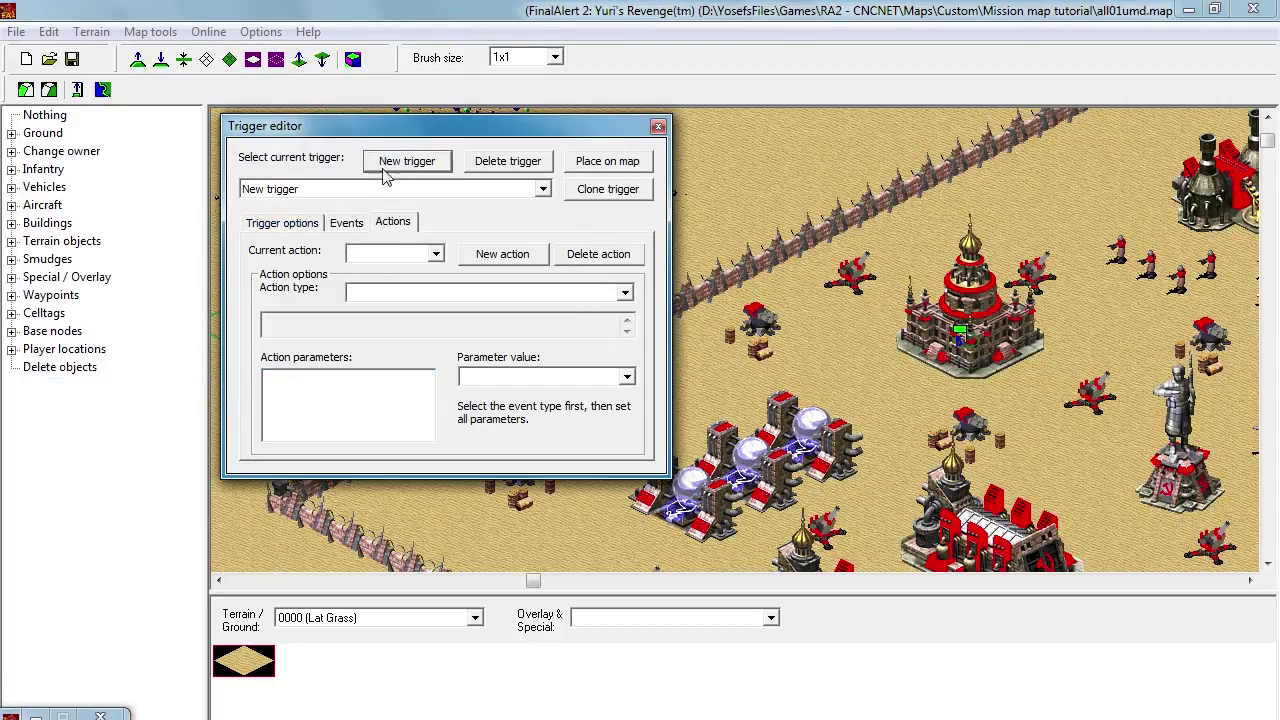
left_click(312, 223)
key("Tab")
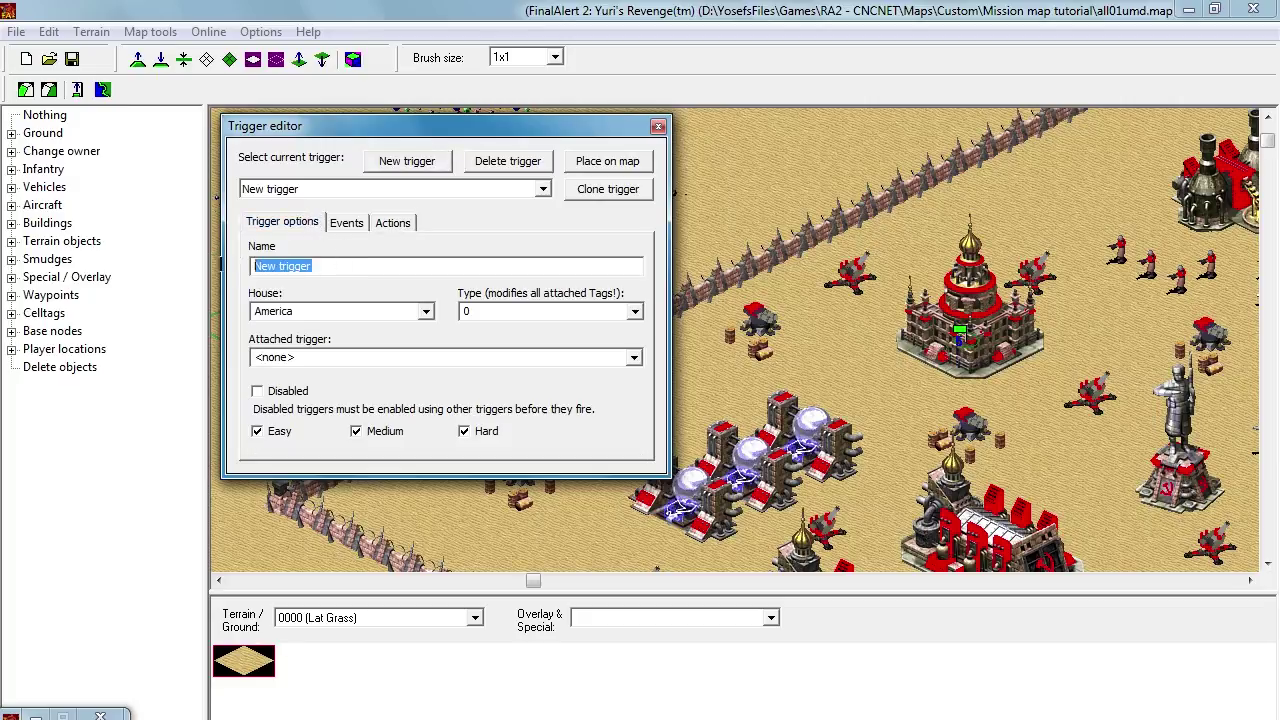
type("Flash on building")
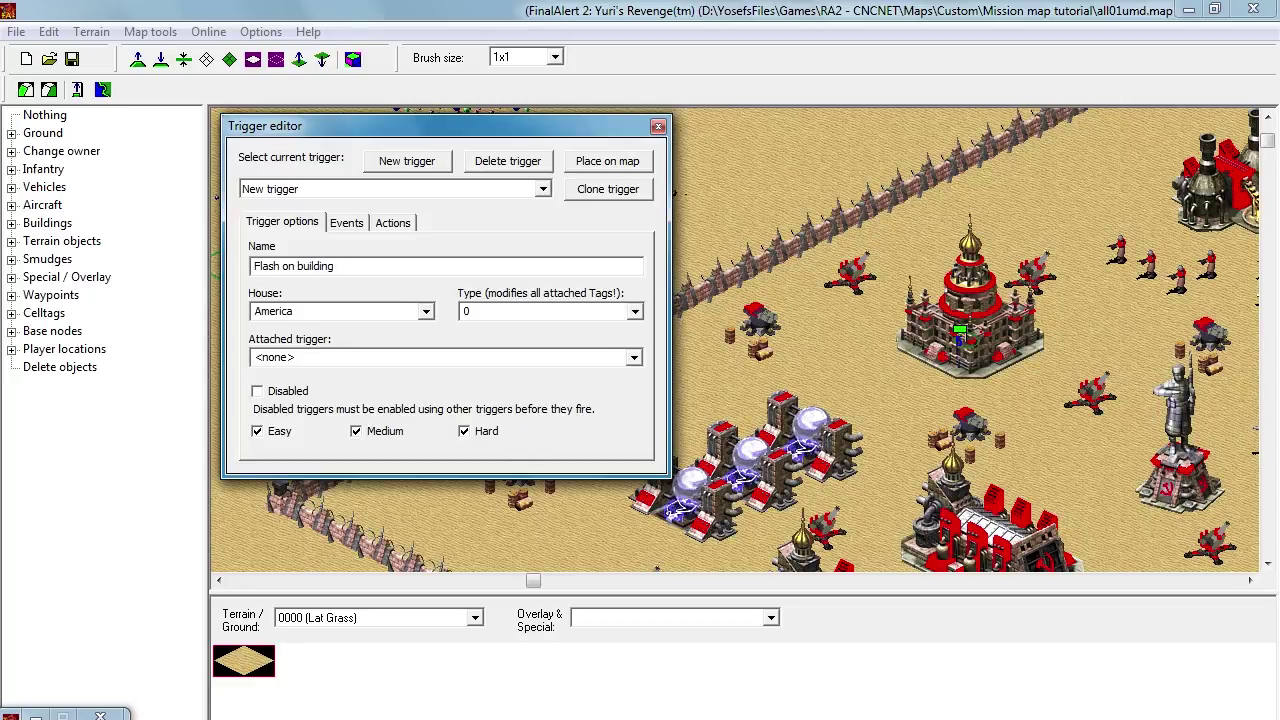
Step: Add an event of type 13 Elapsed Time to the Flash on building trigger with the number 3
left_click(343, 226)
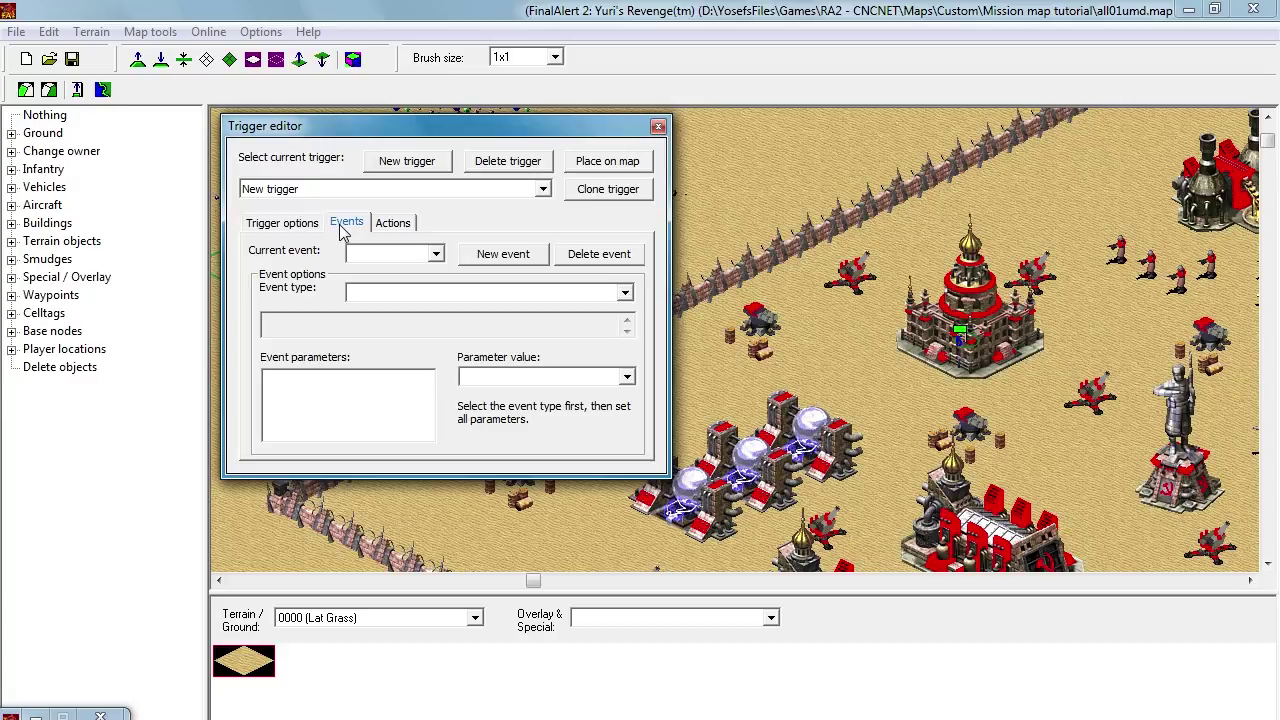
left_click(528, 258)
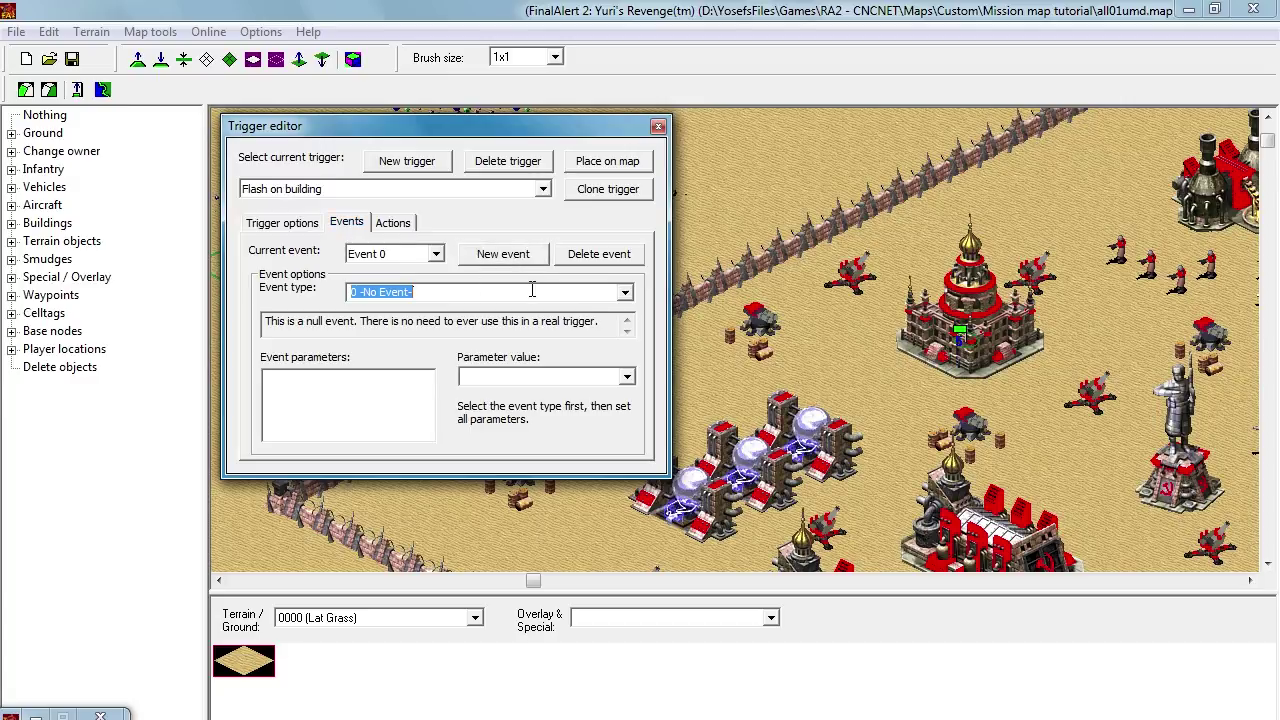
type("13 Elapsed Time...")
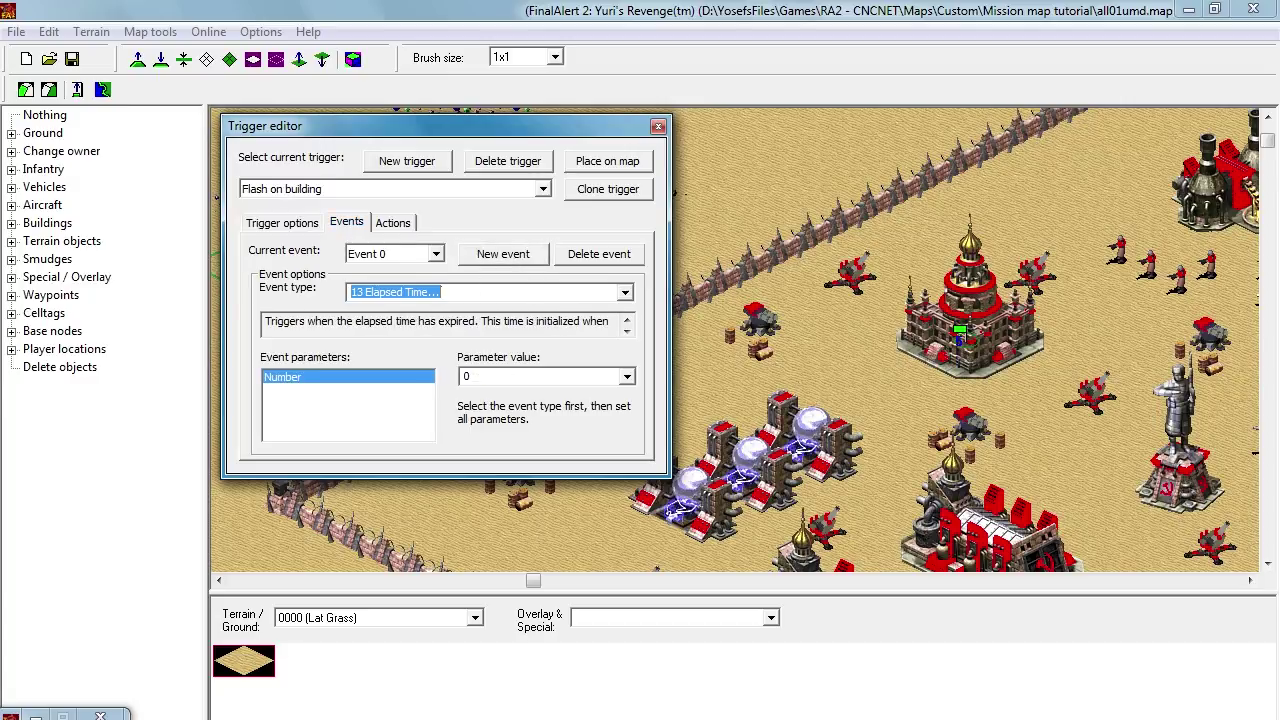
left_click(553, 377)
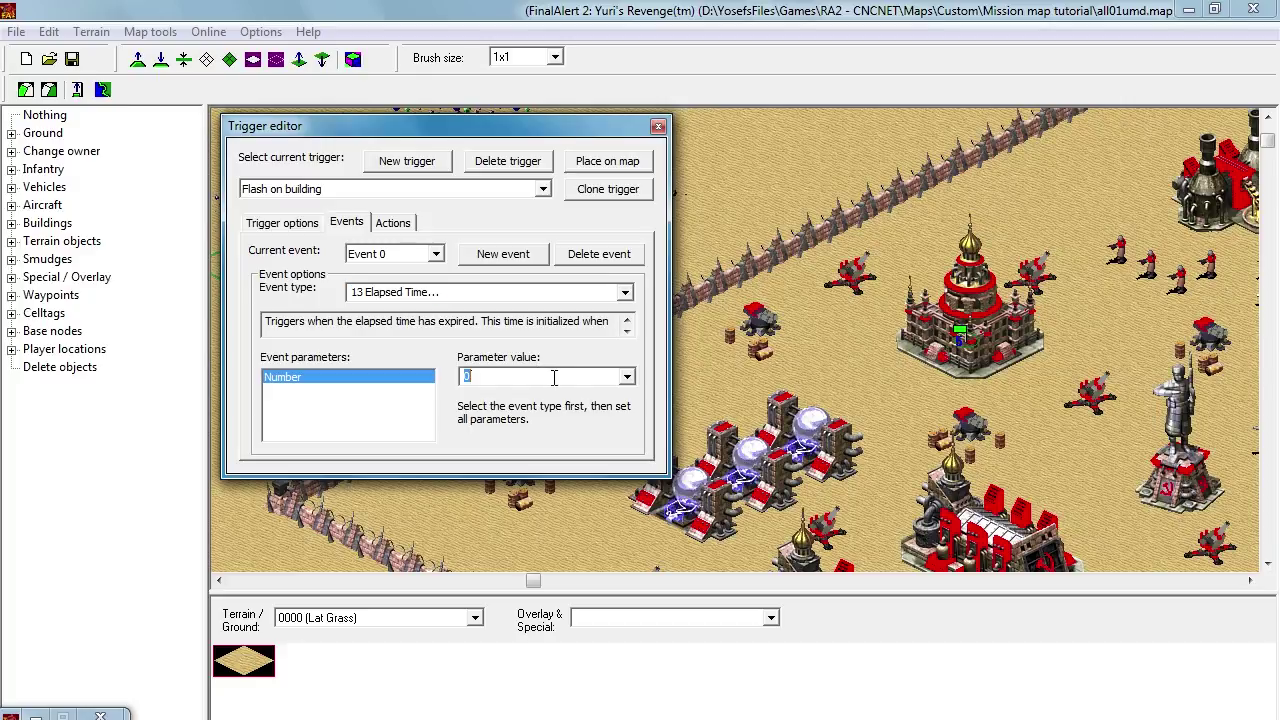
left_click_drag(550, 378, 443, 379)
type("3")
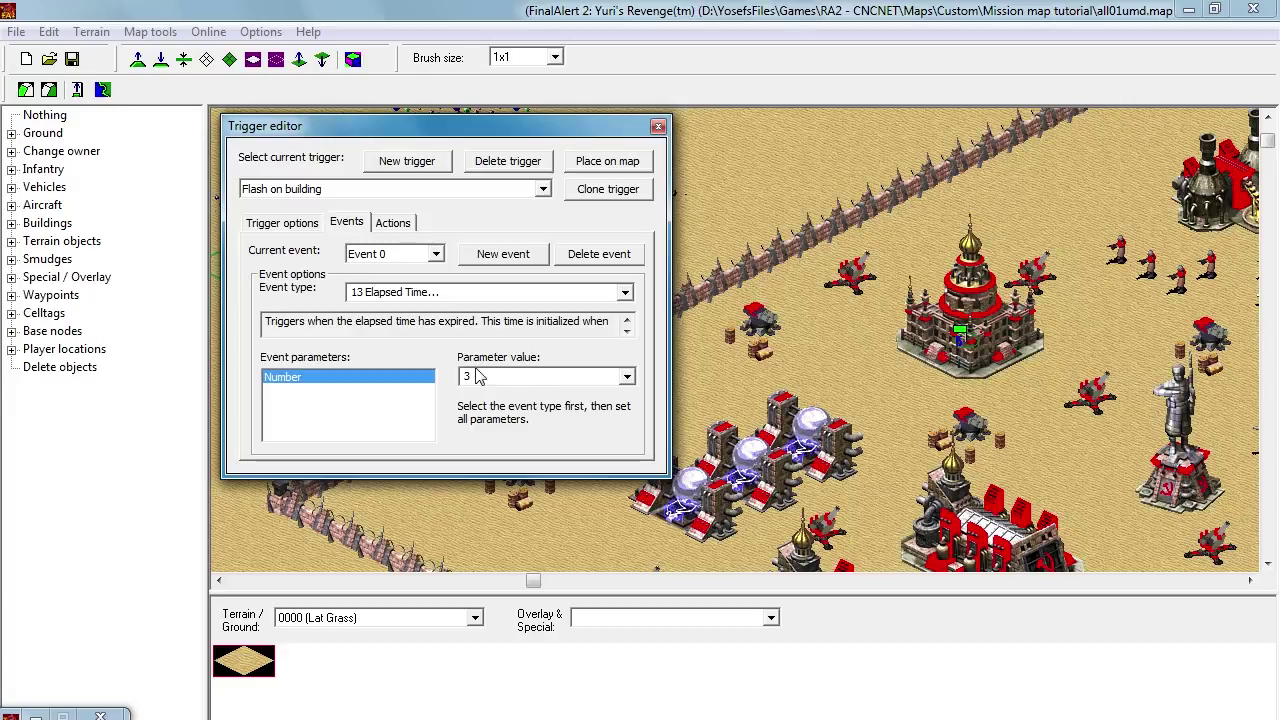
Step: Add a 131 Flash Buildings of Type action to the Flash on building trigger with building NATECH Soviet Battle Lab and number 75
left_click(392, 222)
left_click(503, 254)
left_click(605, 297)
type("131 Flash Buildings of Type...")
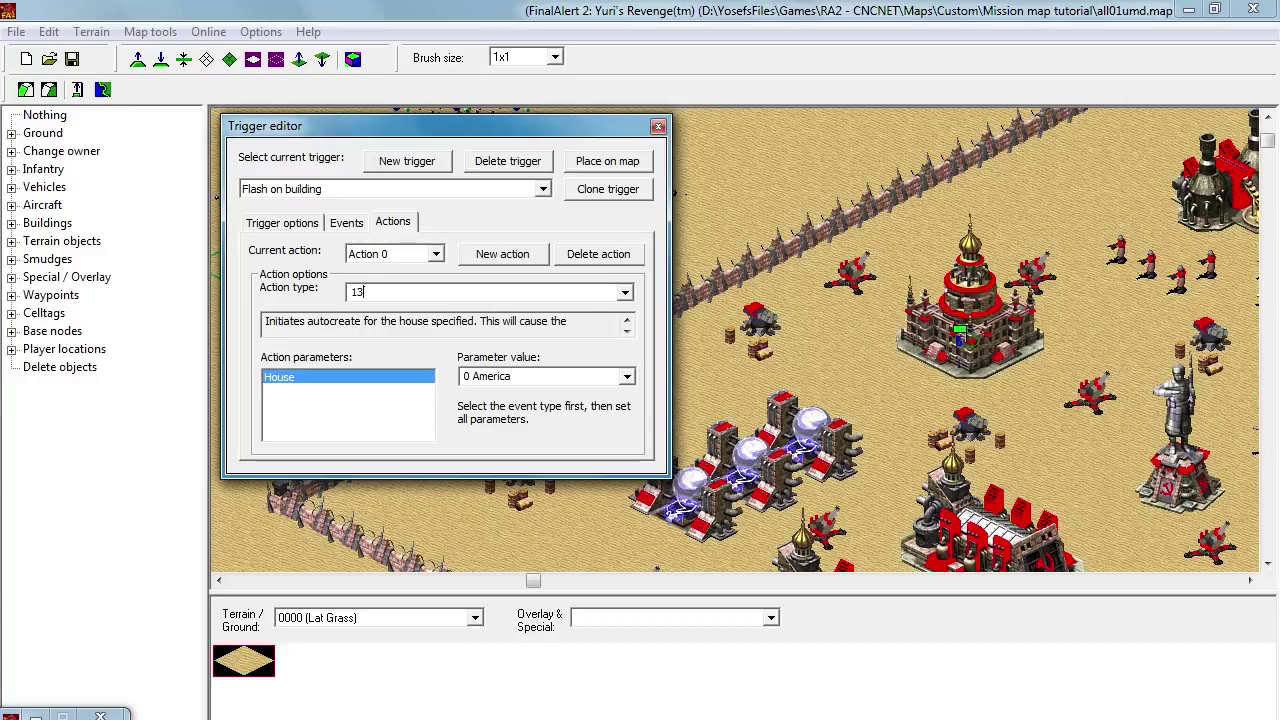
left_click(627, 377)
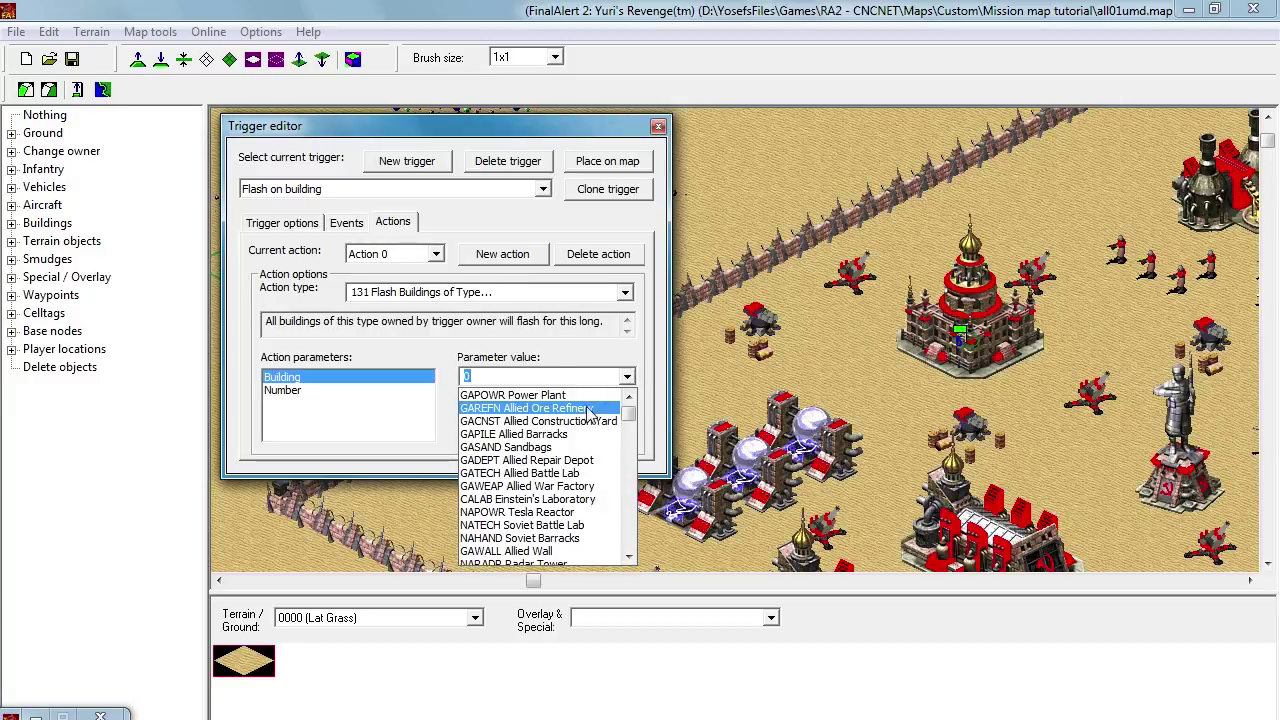
left_click(555, 528)
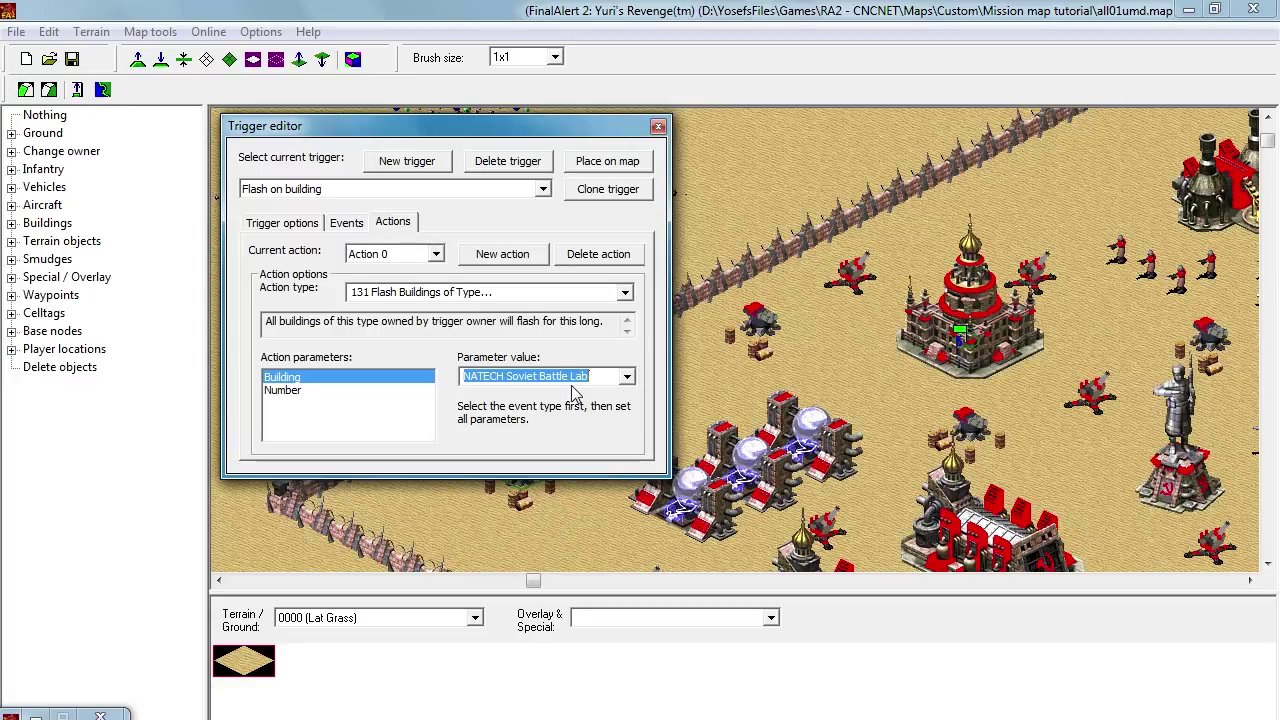
left_click(408, 391)
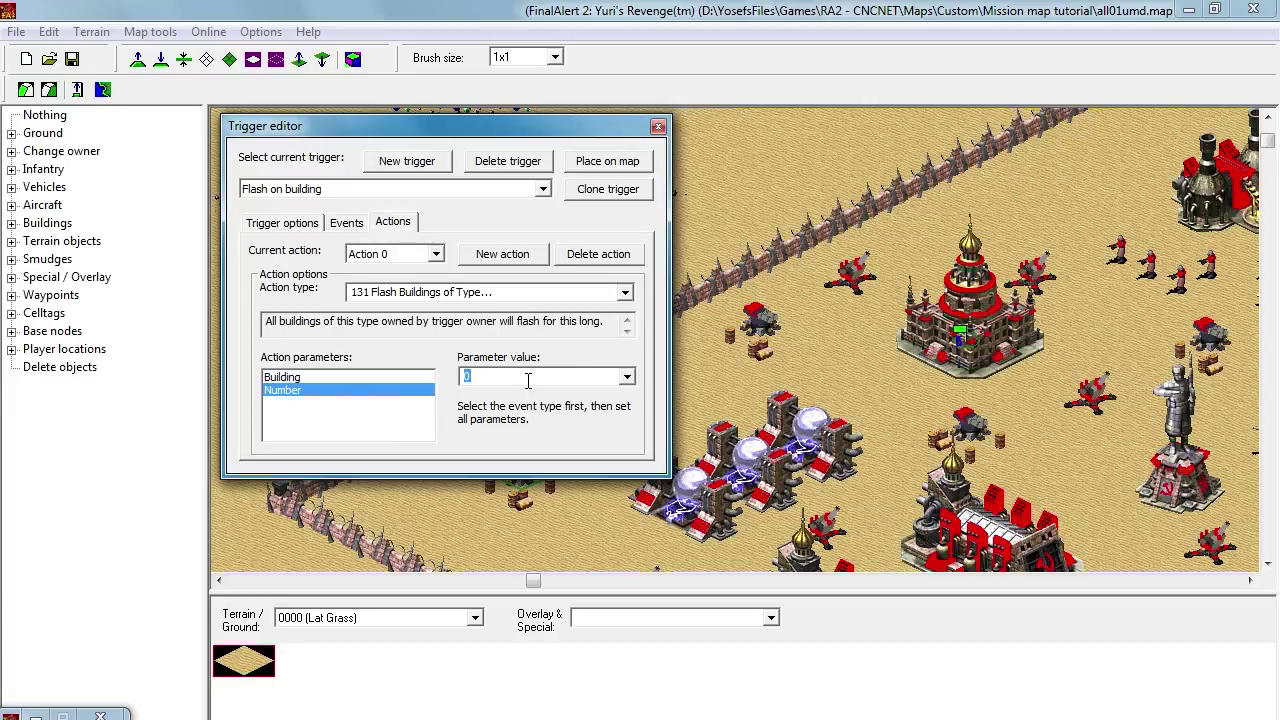
type("75")
Step: Change the house that owns the Flash on building trigger
left_click(283, 222)
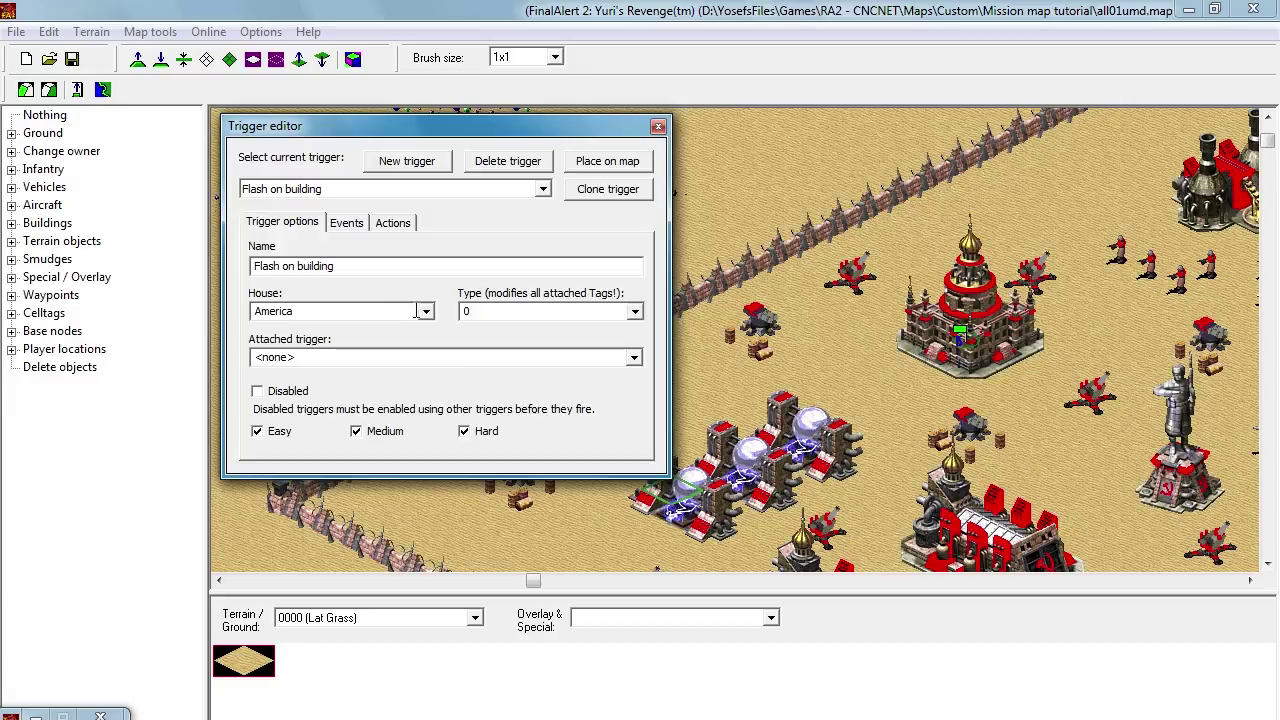
left_click(426, 312)
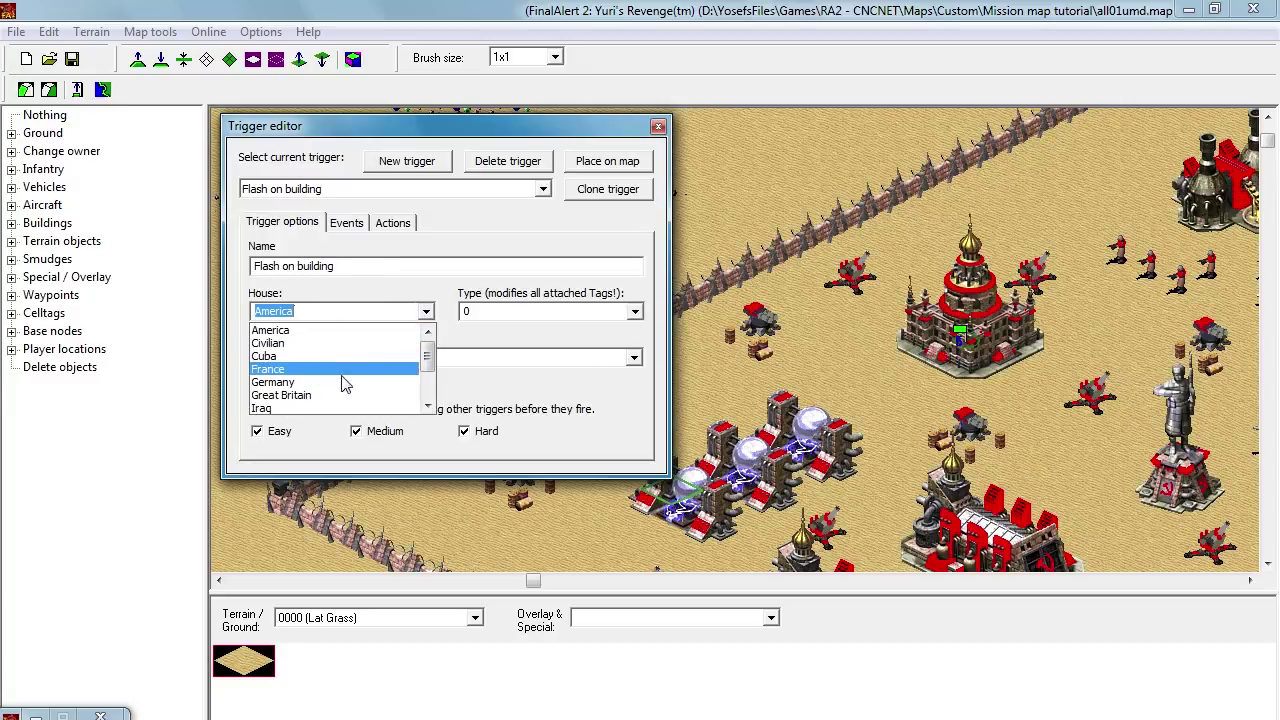
left_click_drag(433, 361, 428, 385)
left_click(306, 391)
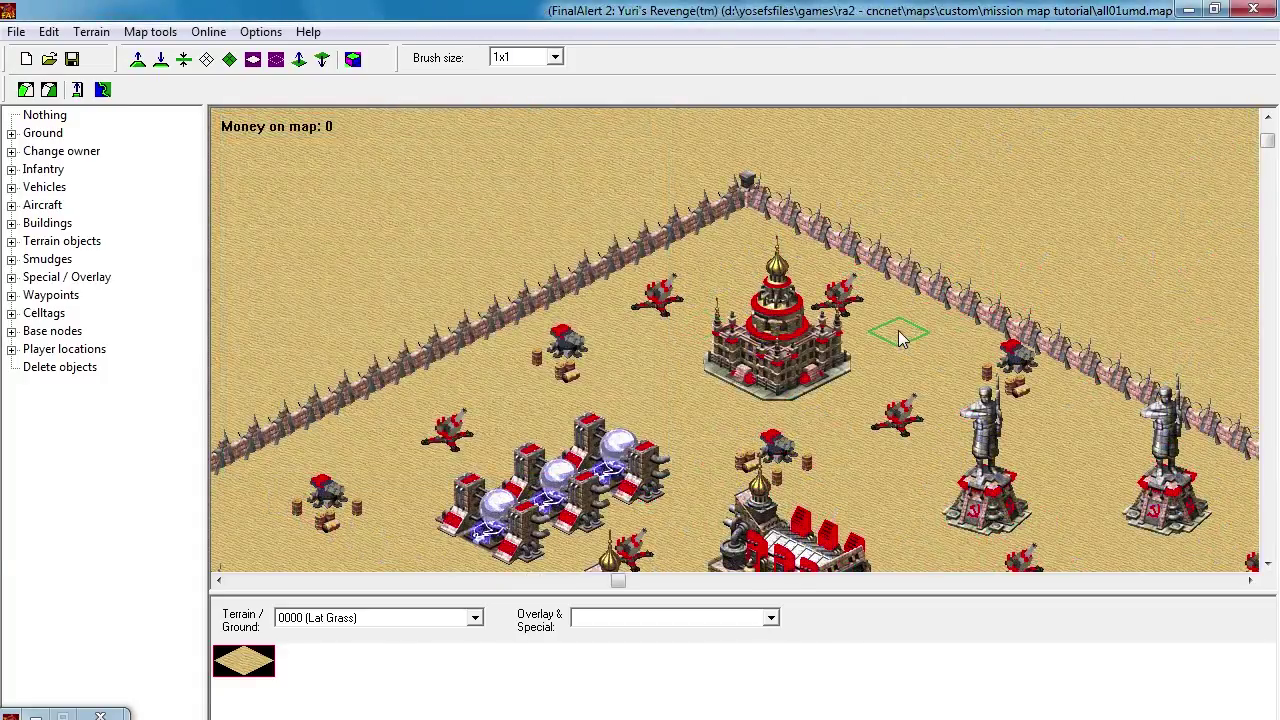
Step: Create a new trigger in the trigger editor
left_click_drag(889, 328, 907, 363)
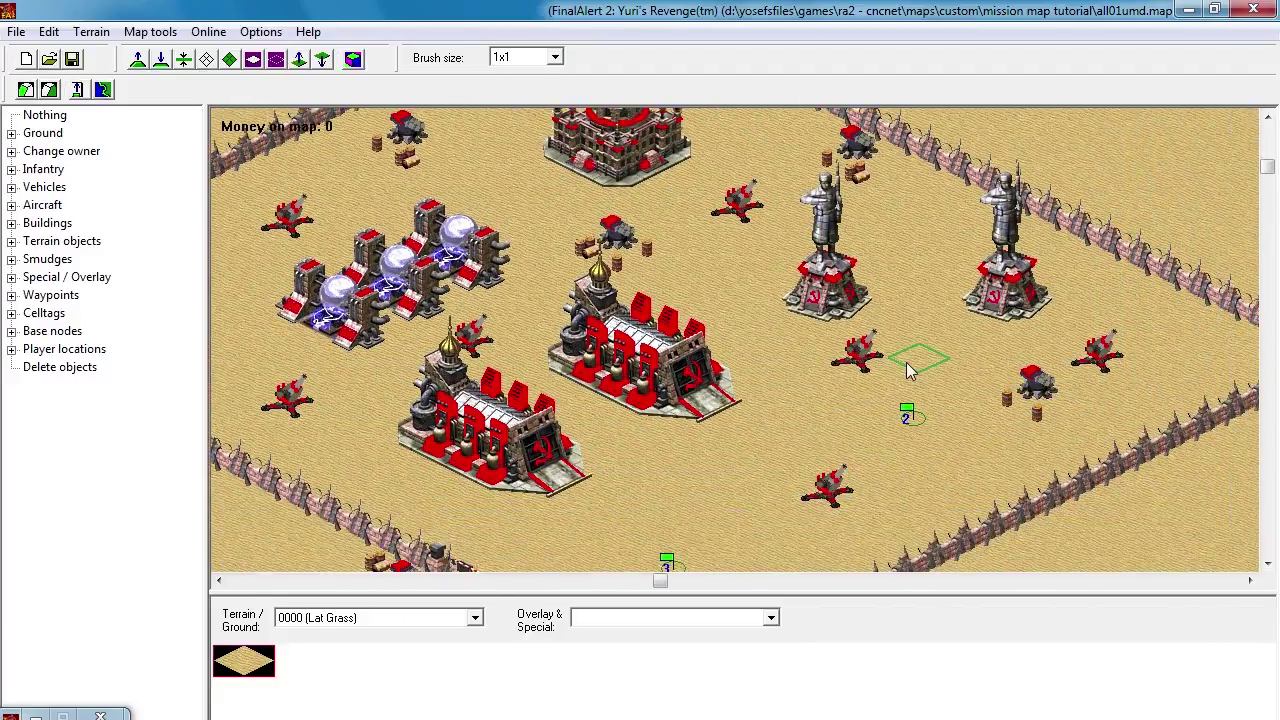
left_click(46, 32)
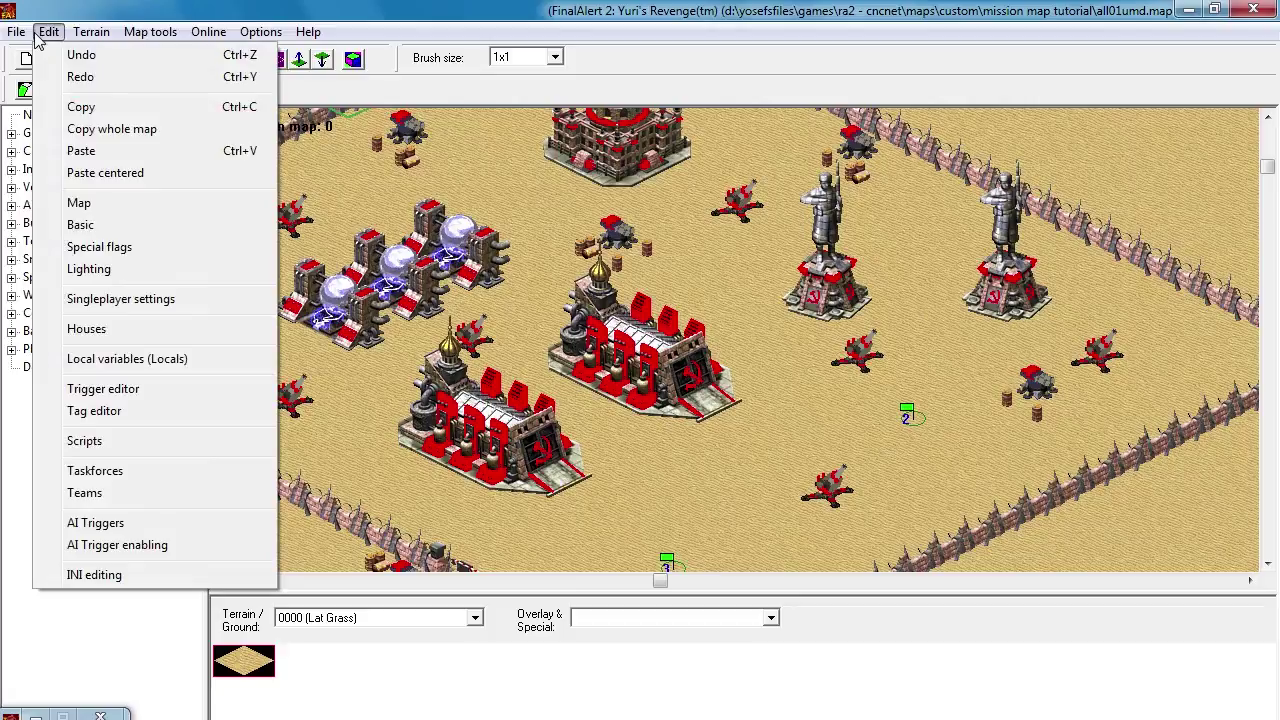
left_click(127, 390)
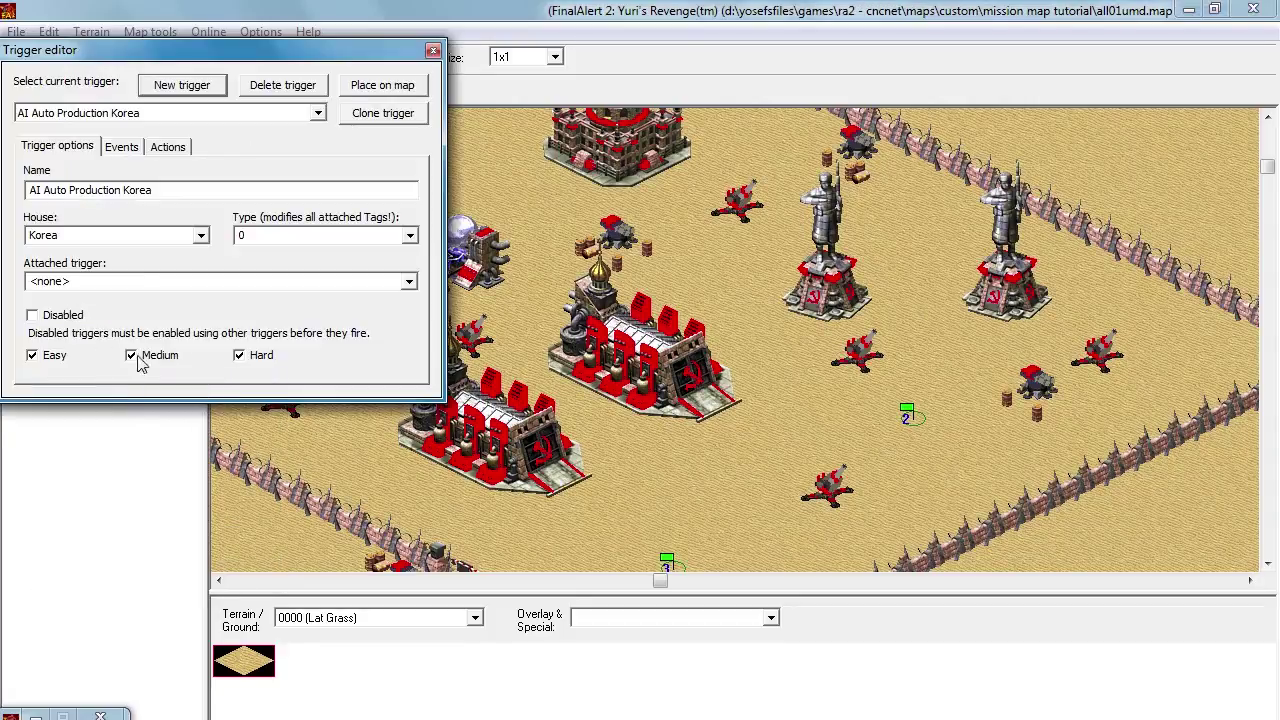
left_click(150, 86)
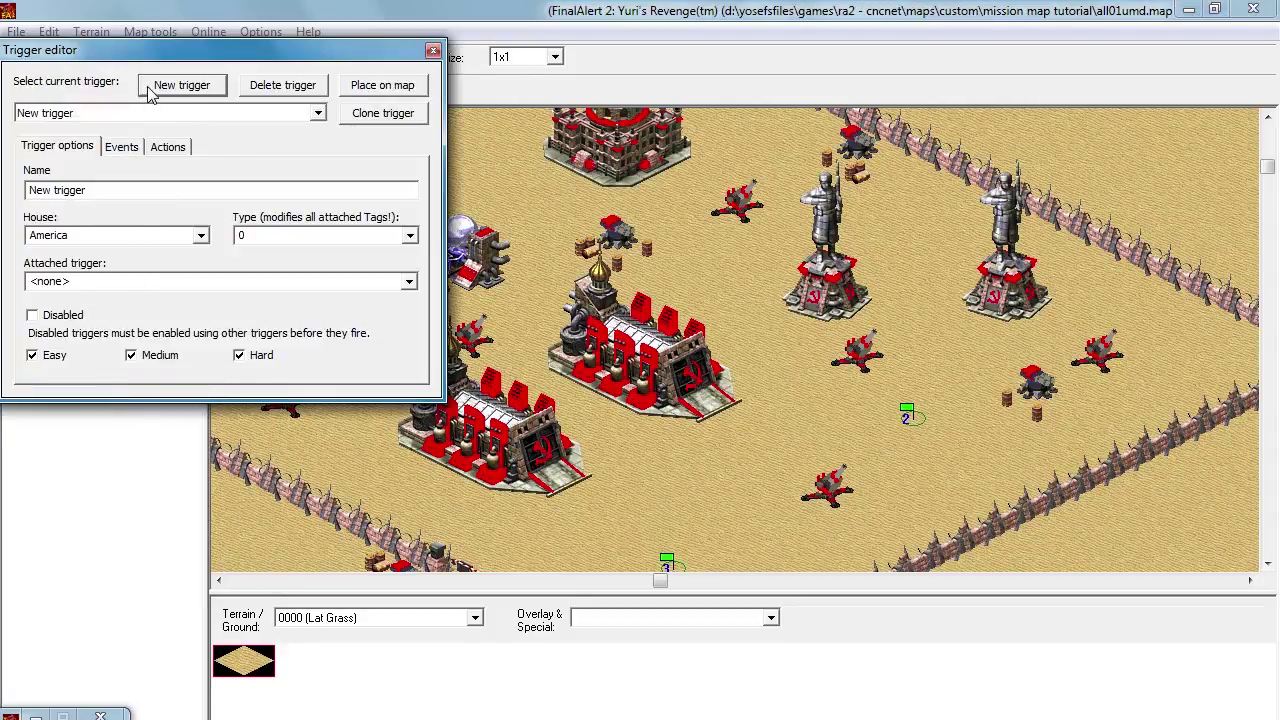
Step: Replace the new trigger's name with the objective phrase "Destroy Battle Lab of soviet" and all enemy, copied from the Notepad notes
double_click(126, 190)
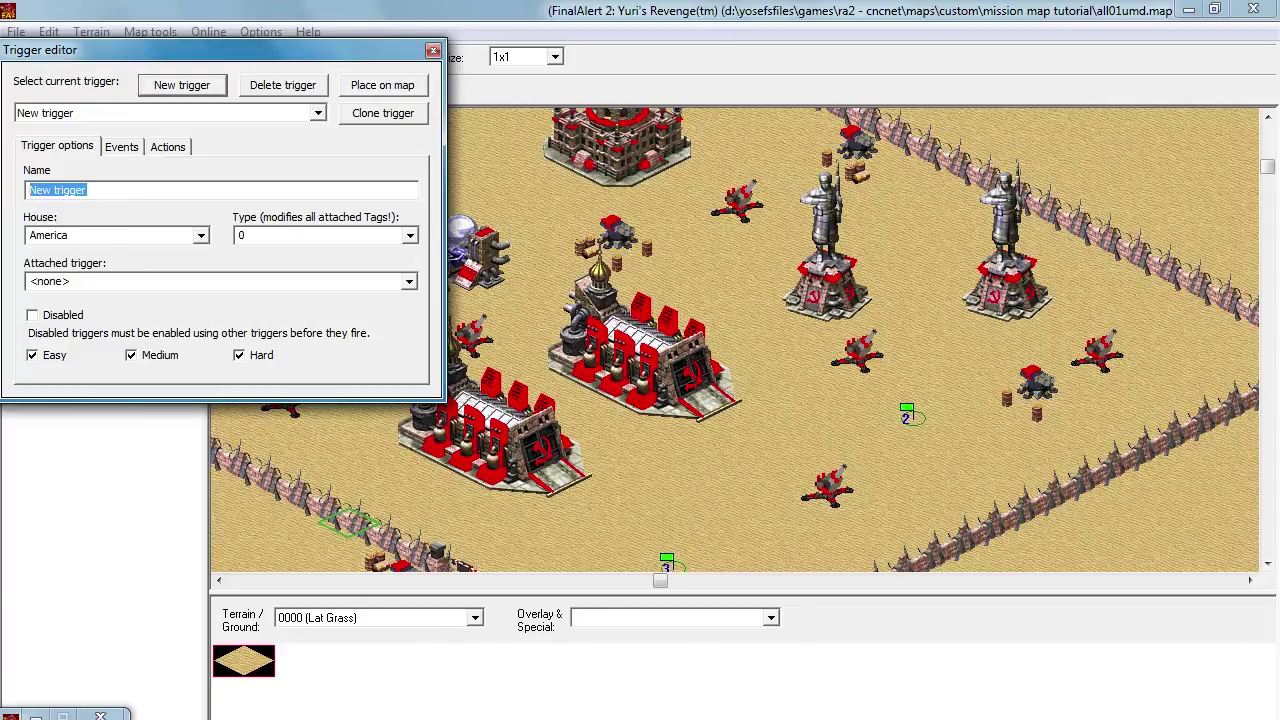
key("alt+Tab")
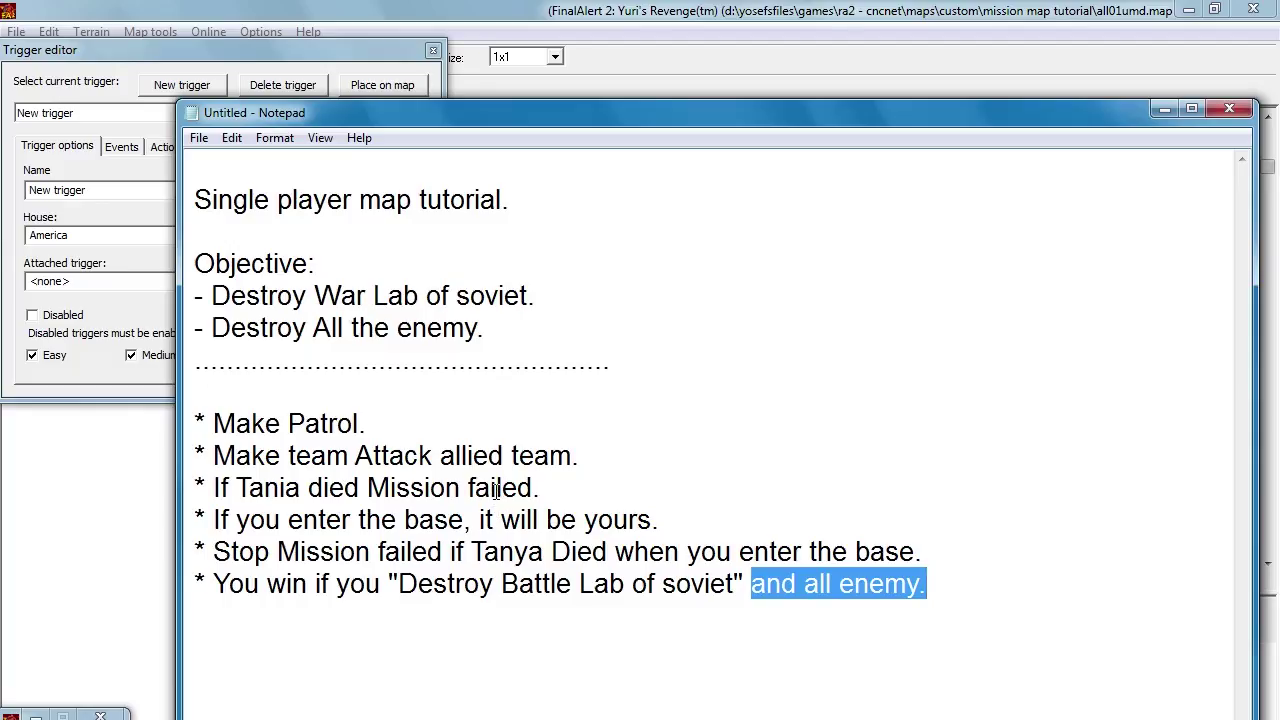
left_click_drag(917, 585, 388, 585)
key("ctrl+c")
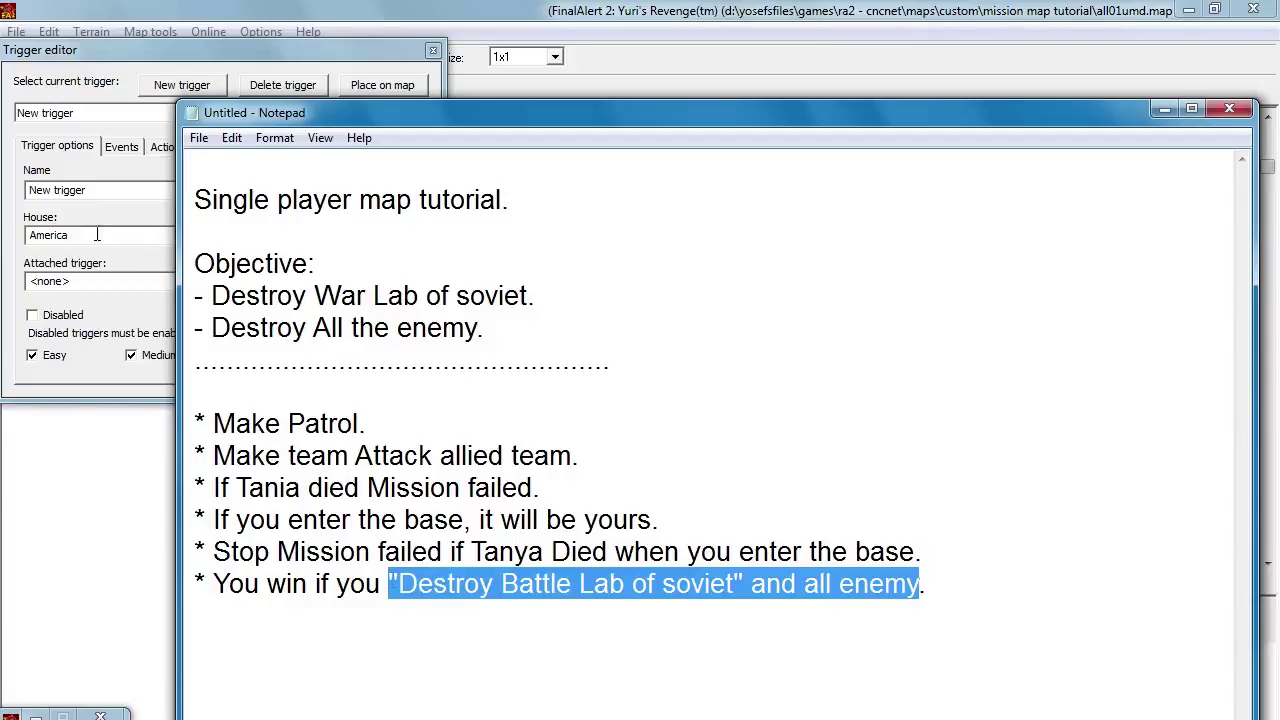
left_click(60, 162)
left_click_drag(100, 189, 5, 192)
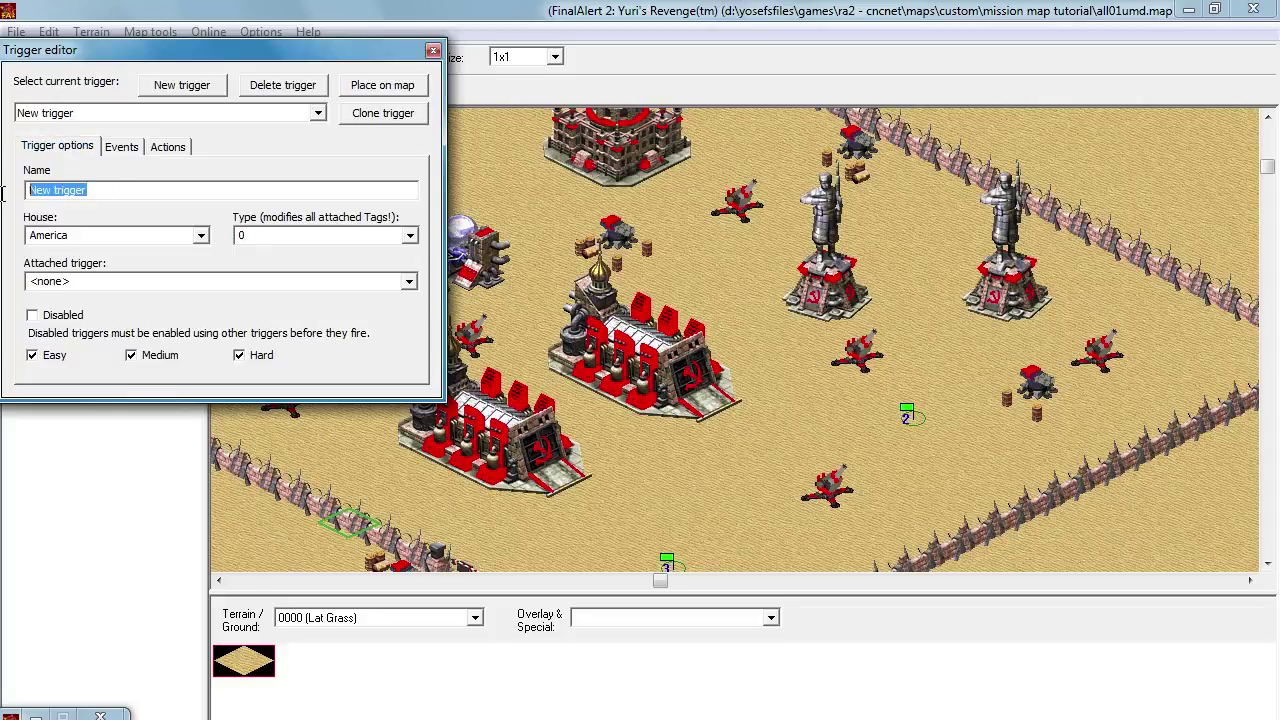
key("ctrl+v")
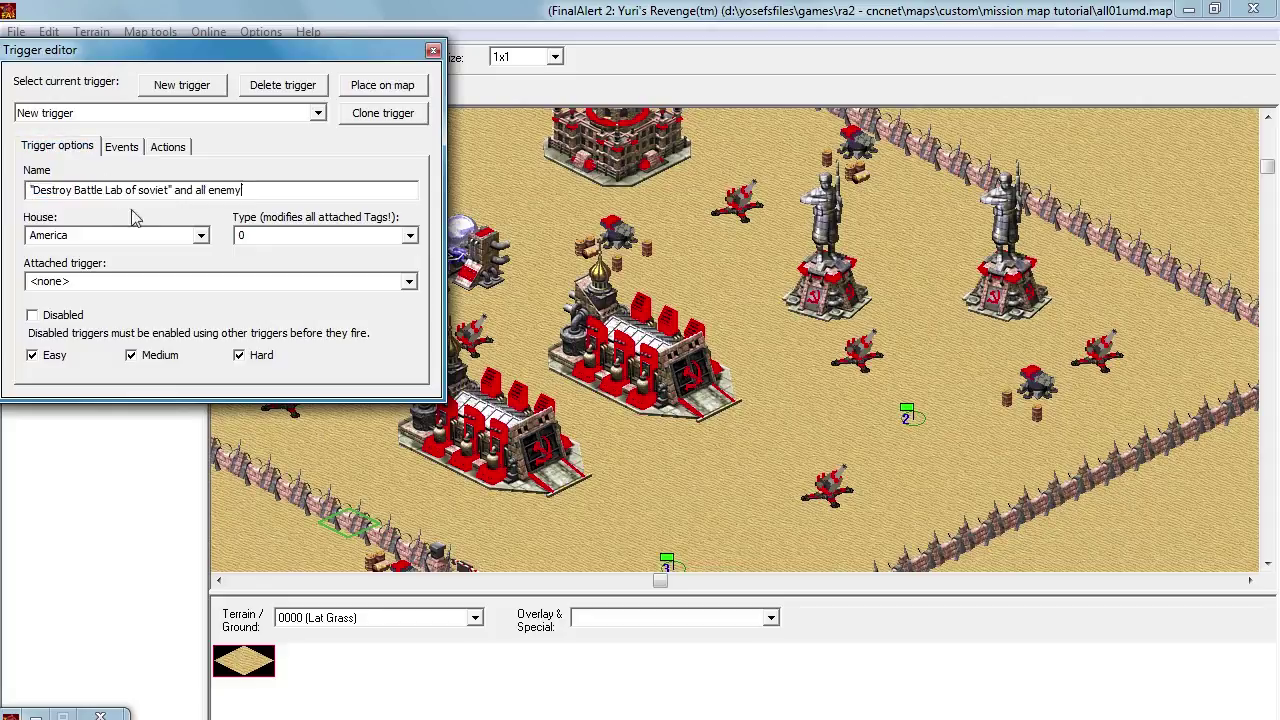
Step: Remove the quotation marks so the trigger's name reads Destroy Battle Lab of soviet and all enemy., and copy the name
left_click(35, 191)
key("Delete")
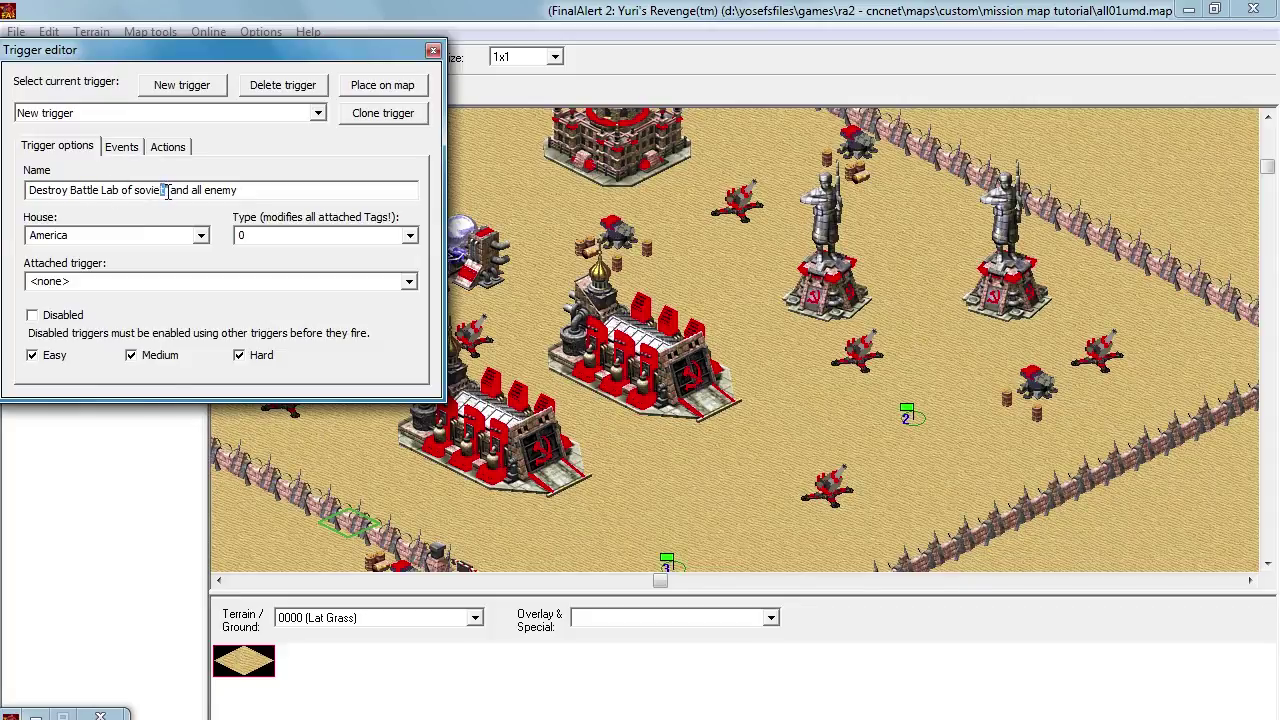
key("BackSpace")
left_click_drag(245, 190, 35, 190)
key("ctrl+c")
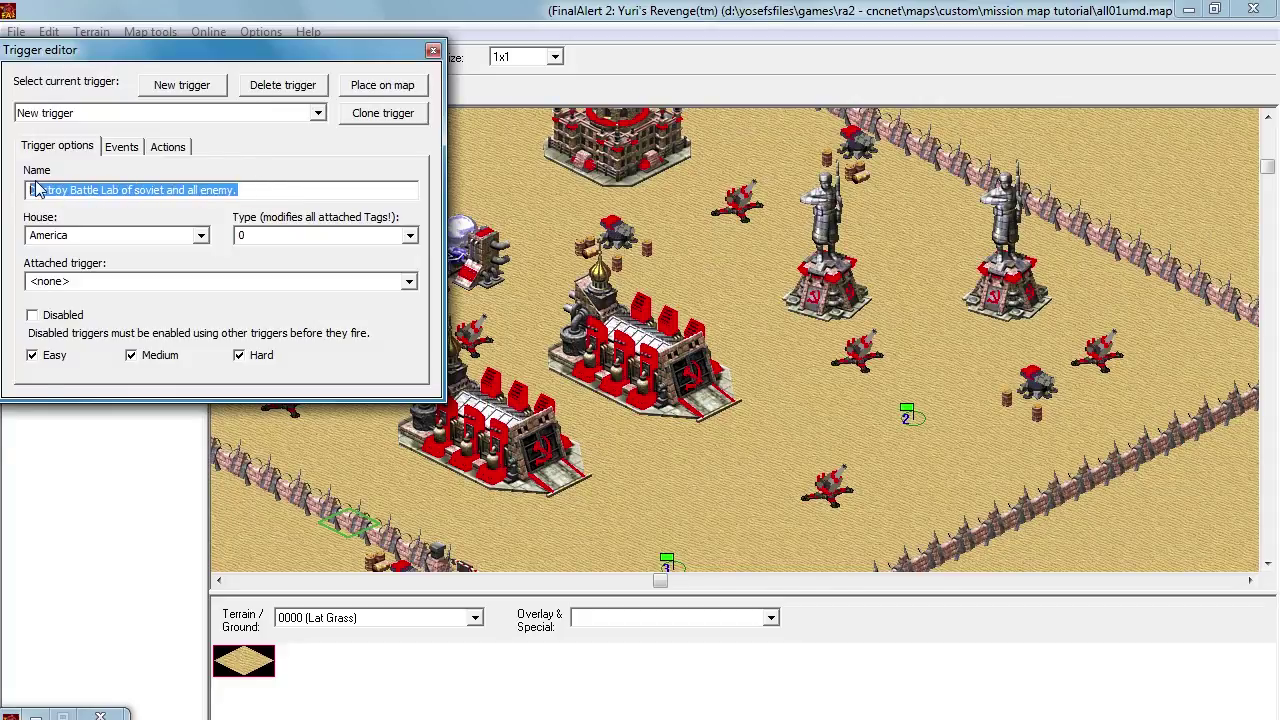
left_click(57, 146)
Step: Add an event of type 13 Elapsed Time to the Destroy Battle Lab of soviet and all enemy trigger
left_click(121, 146)
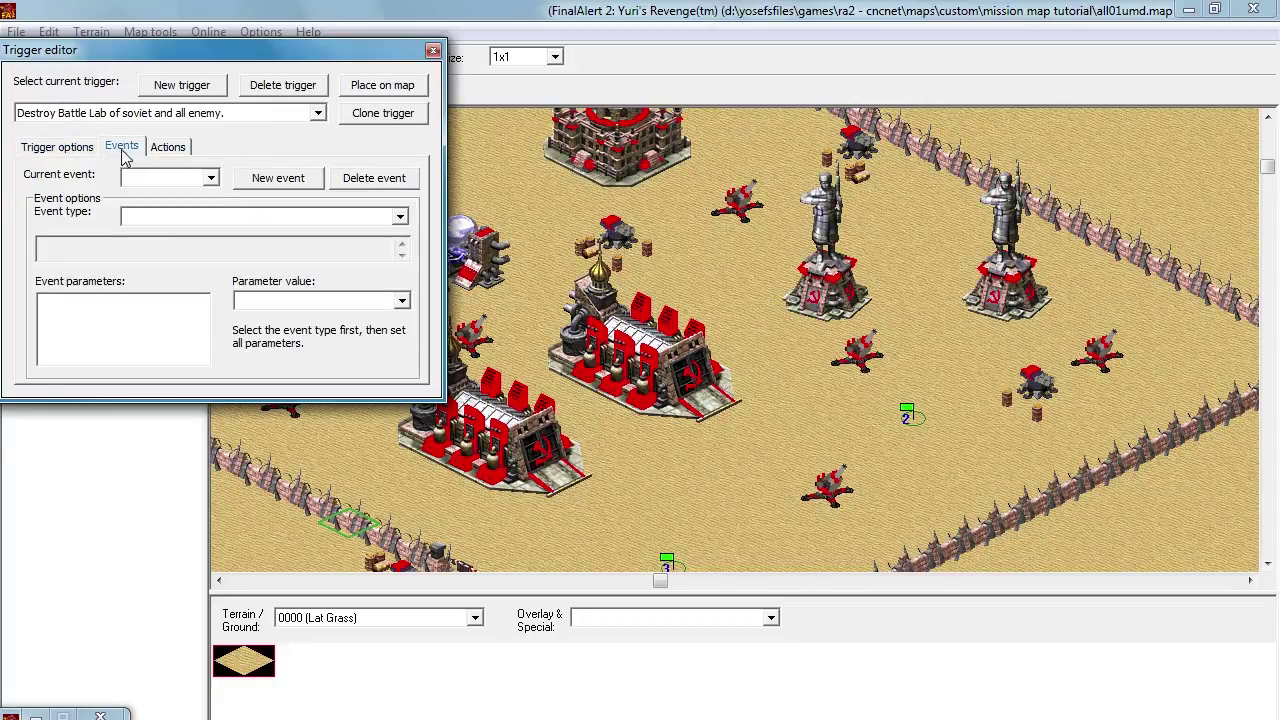
left_click(257, 183)
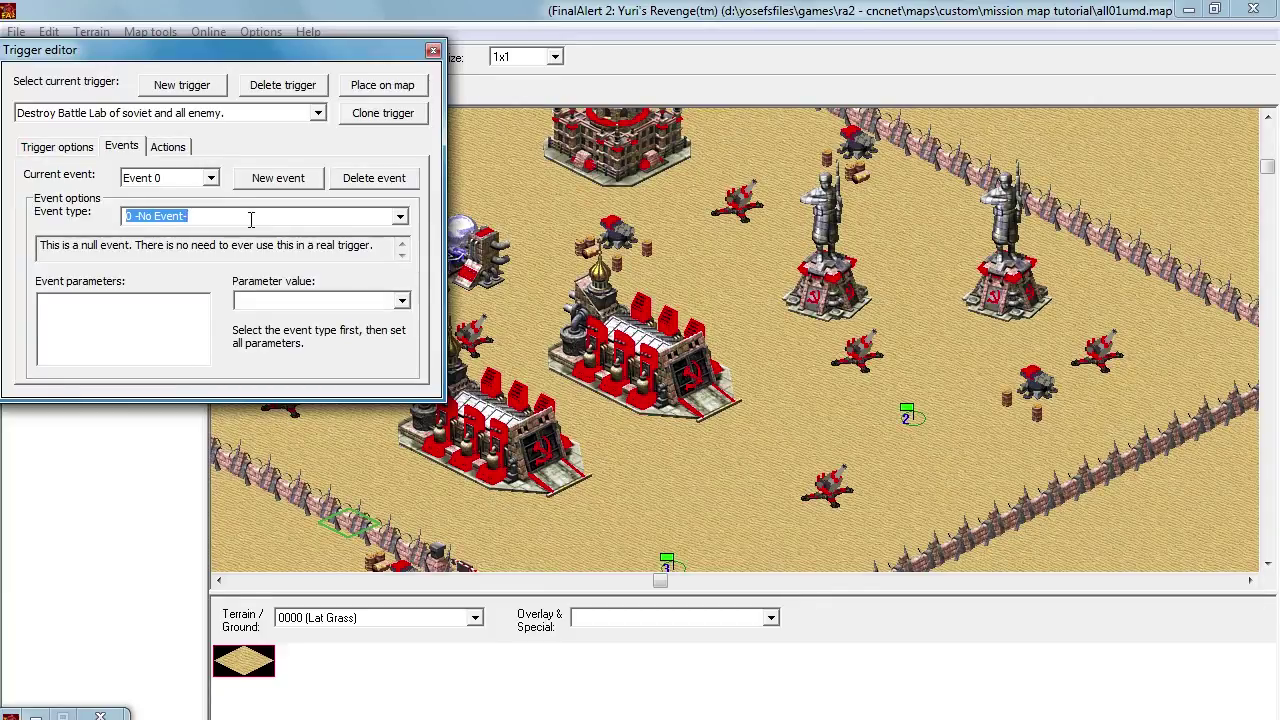
type("30")
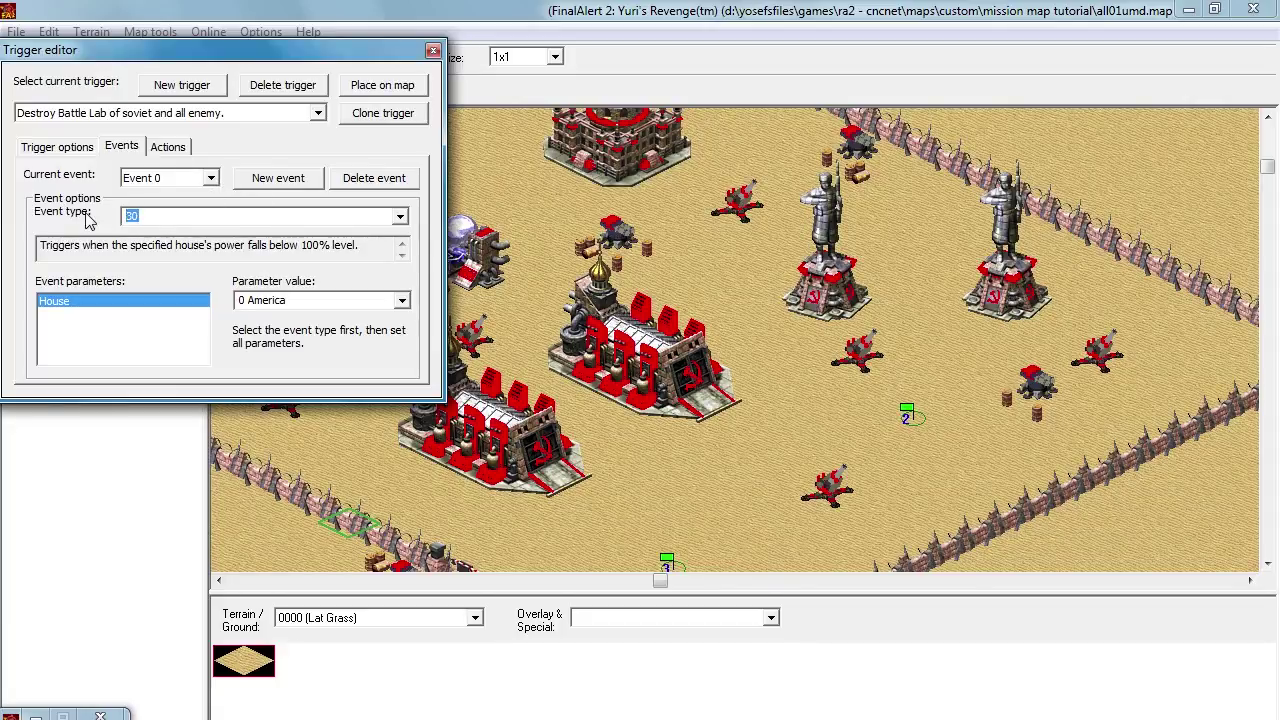
type("13")
key("Down")
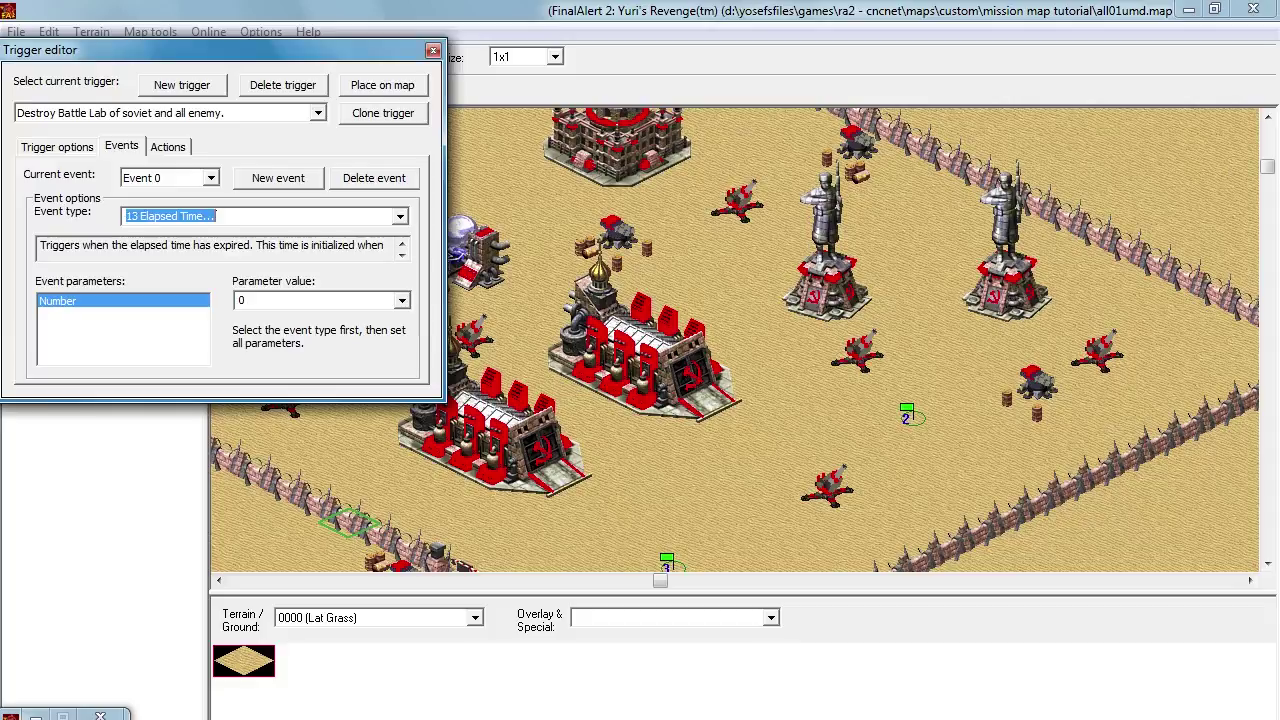
left_click(275, 301)
key("ctrl+v")
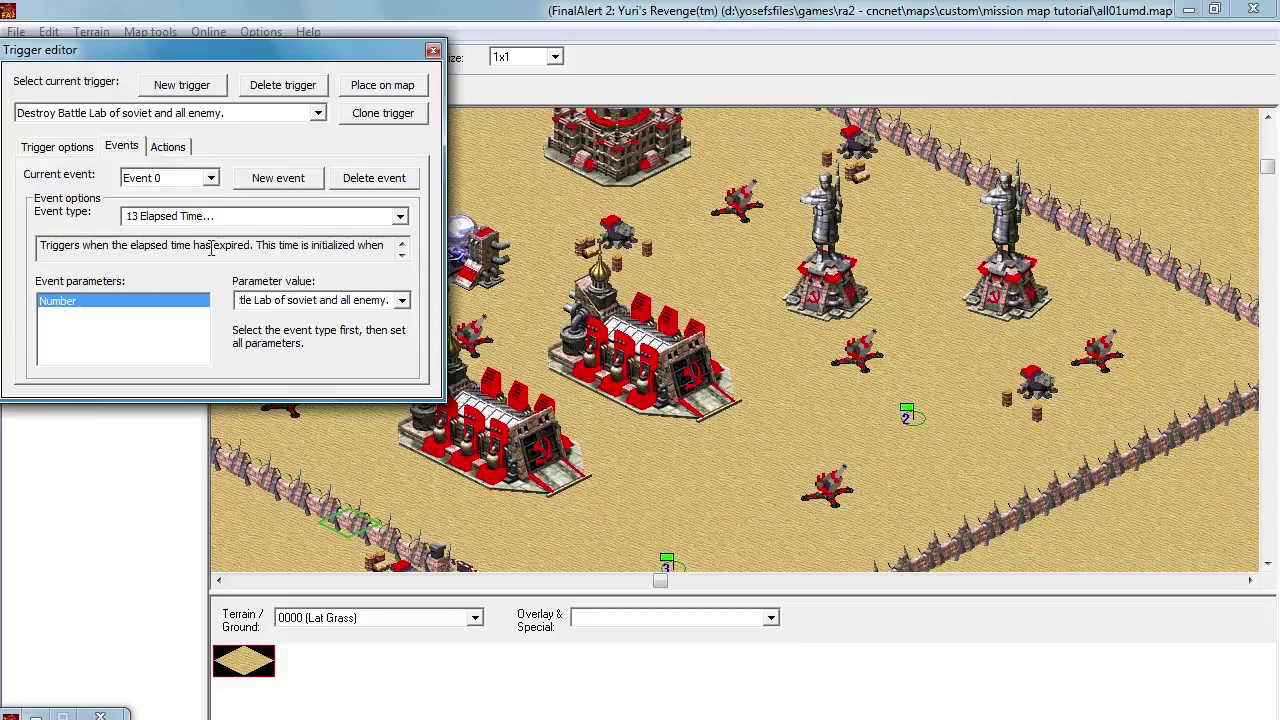
key("ctrl+z")
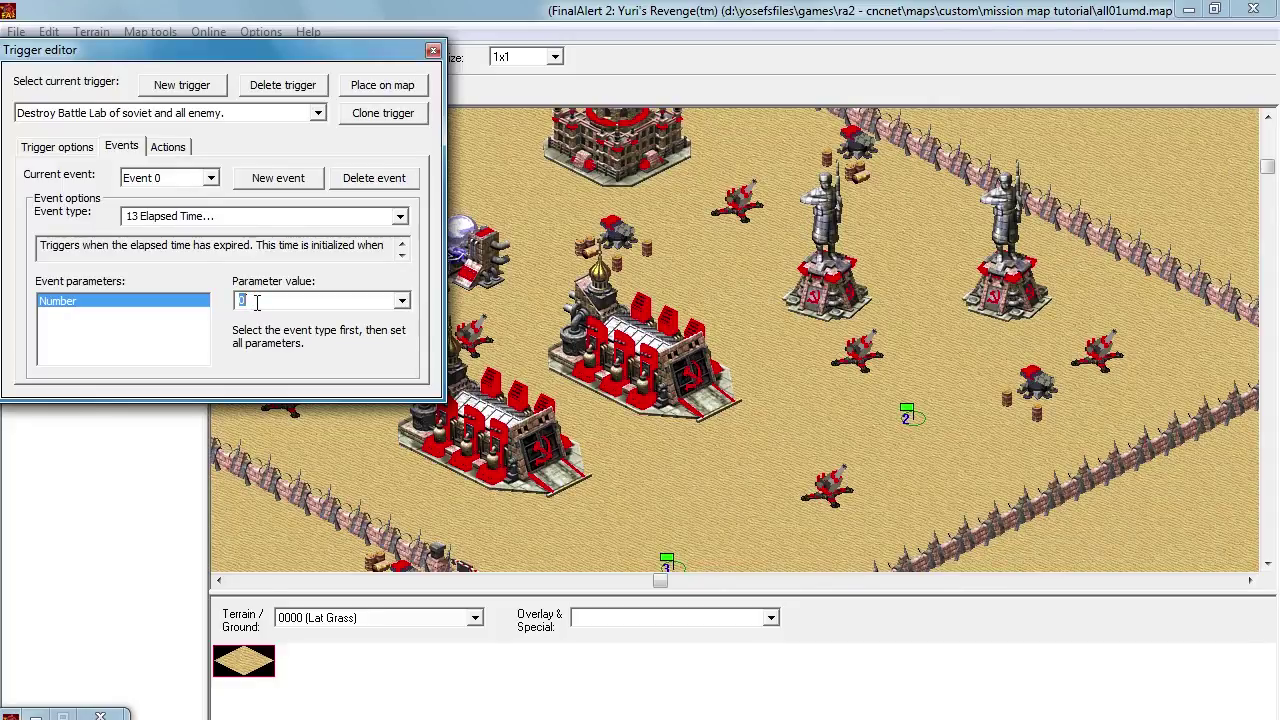
Step: Add an 11 Text Trigger action to the trigger with the copied text "Destroy Battle Lab of soviet and all enemy."
left_click(167, 146)
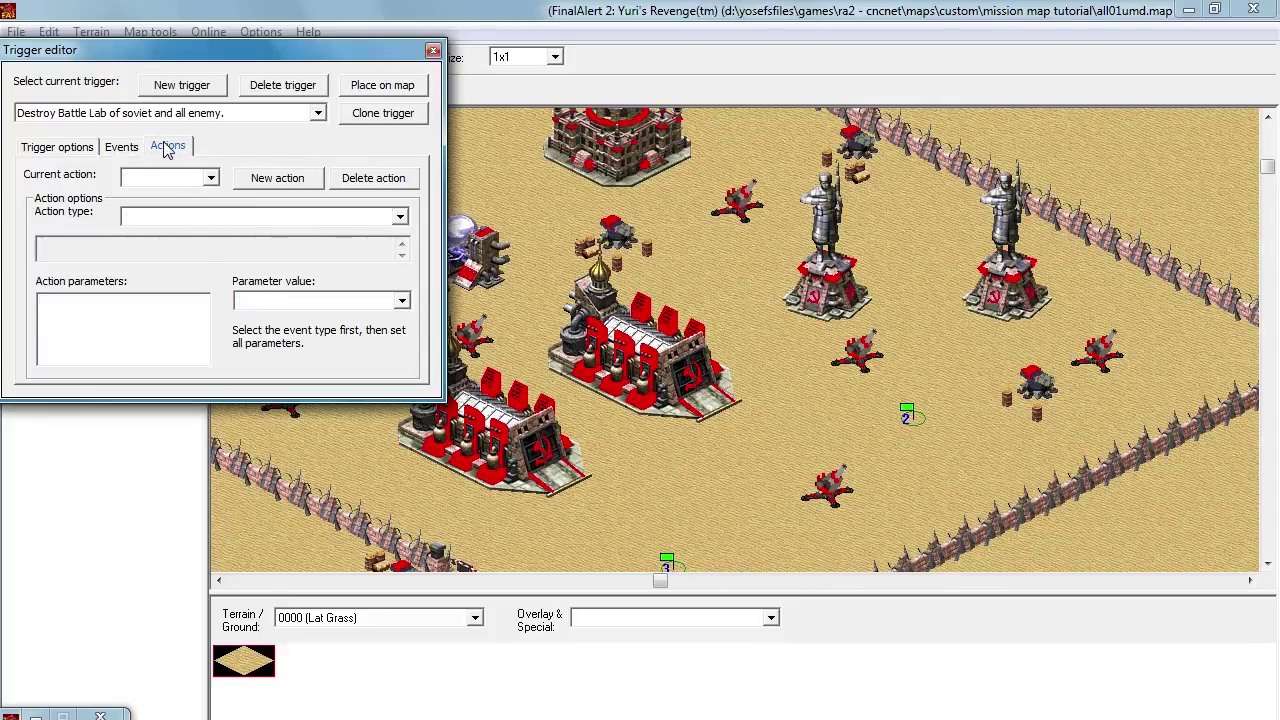
left_click(277, 186)
left_click(241, 217)
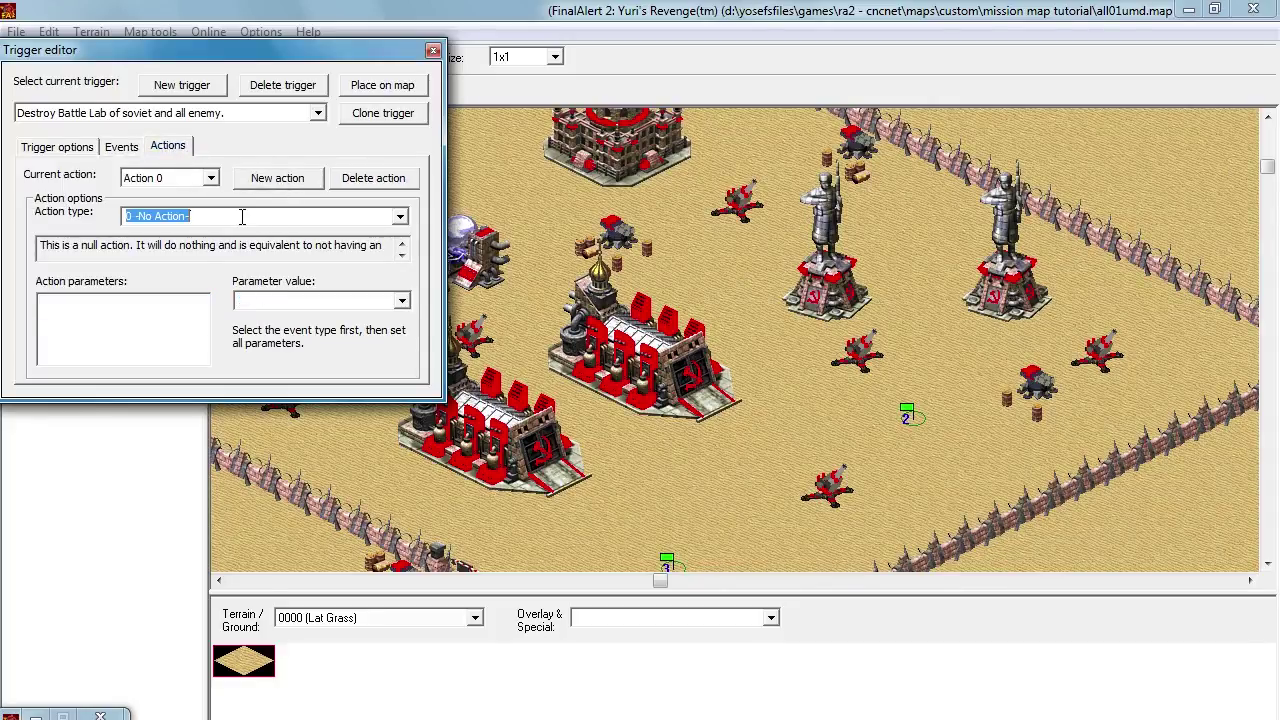
type("11")
key("Down")
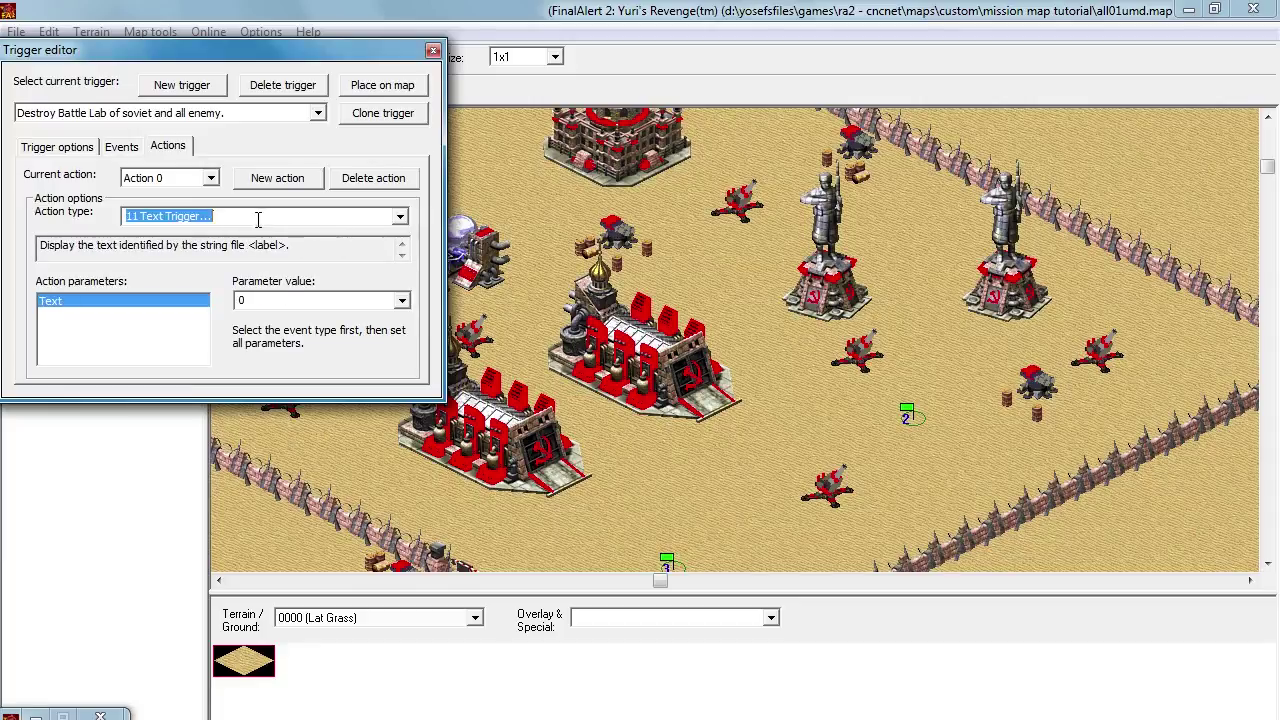
left_click(295, 300)
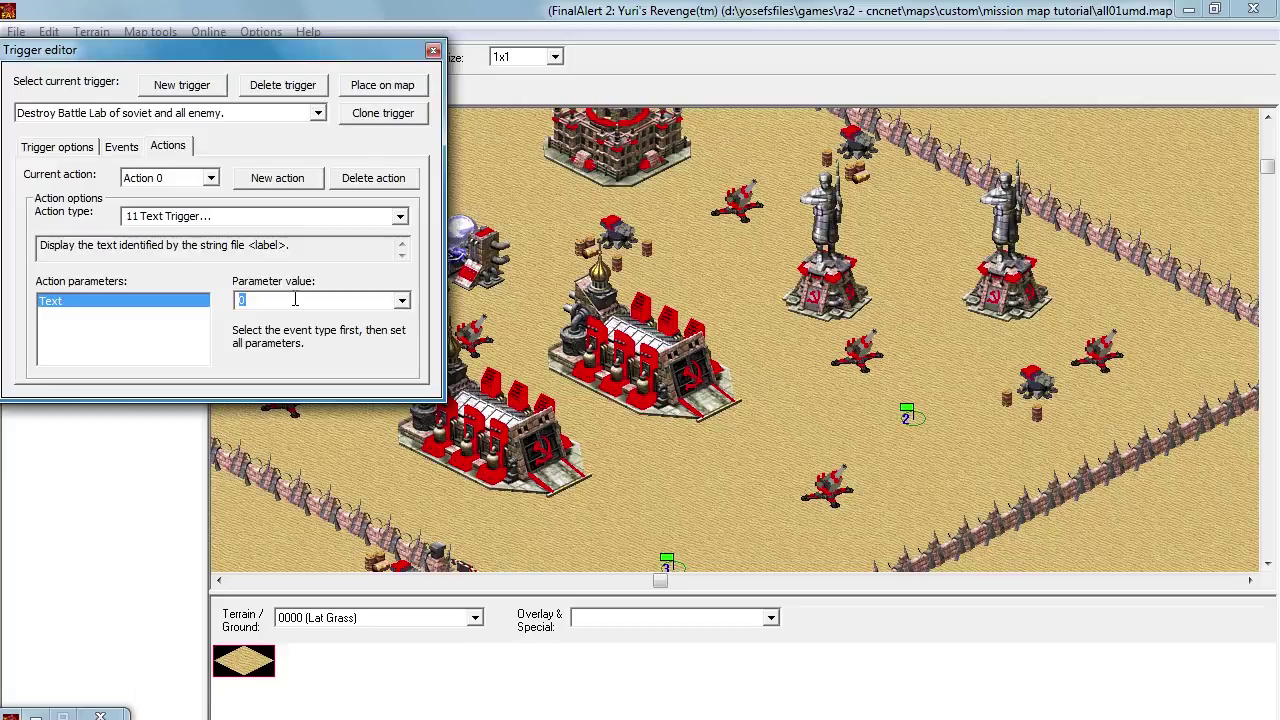
key("ctrl+v")
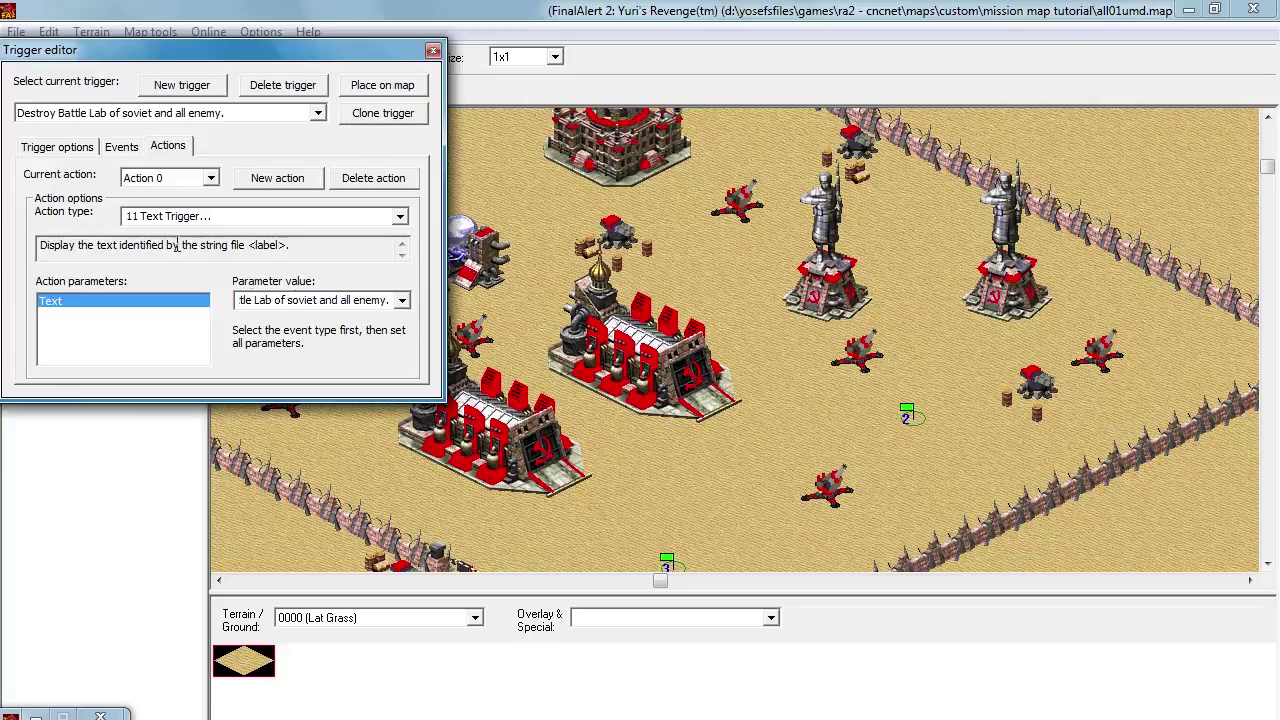
Step: Clone the trigger as "Destroy Battle Lab of soviet and all enemy. loop" with type 2 and an elapsed time of 350
left_click(45, 146)
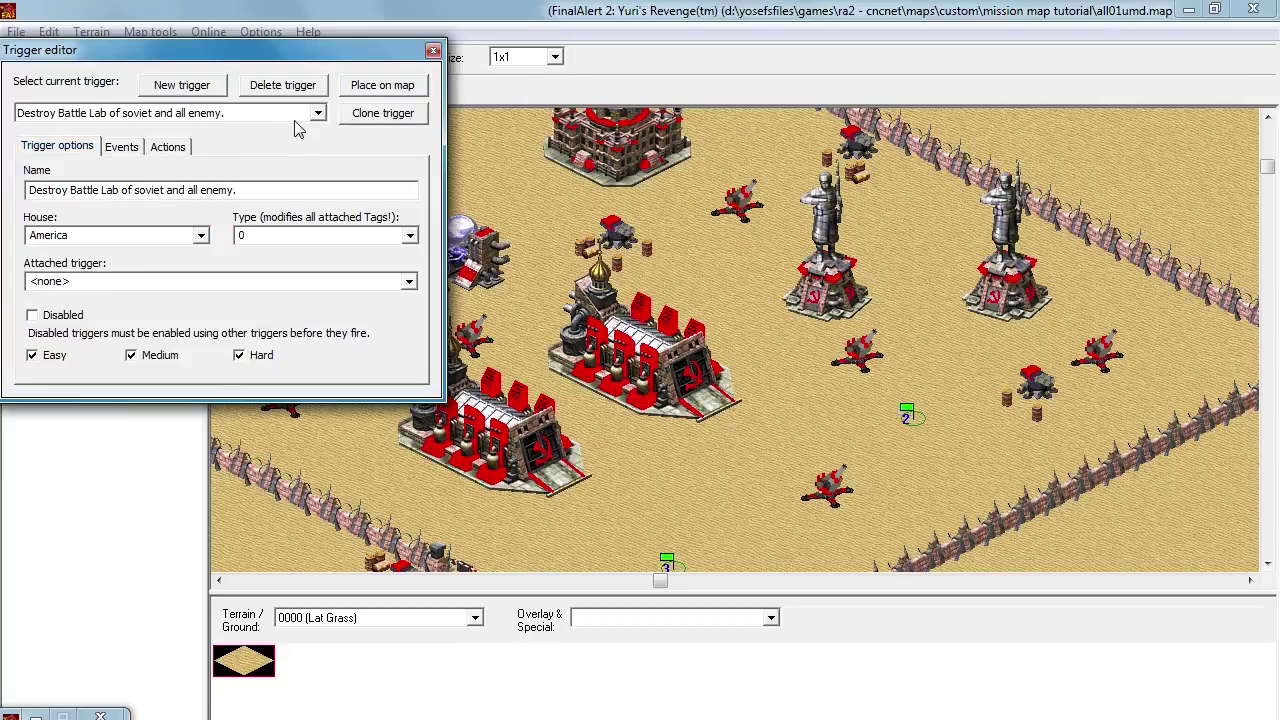
left_click(362, 114)
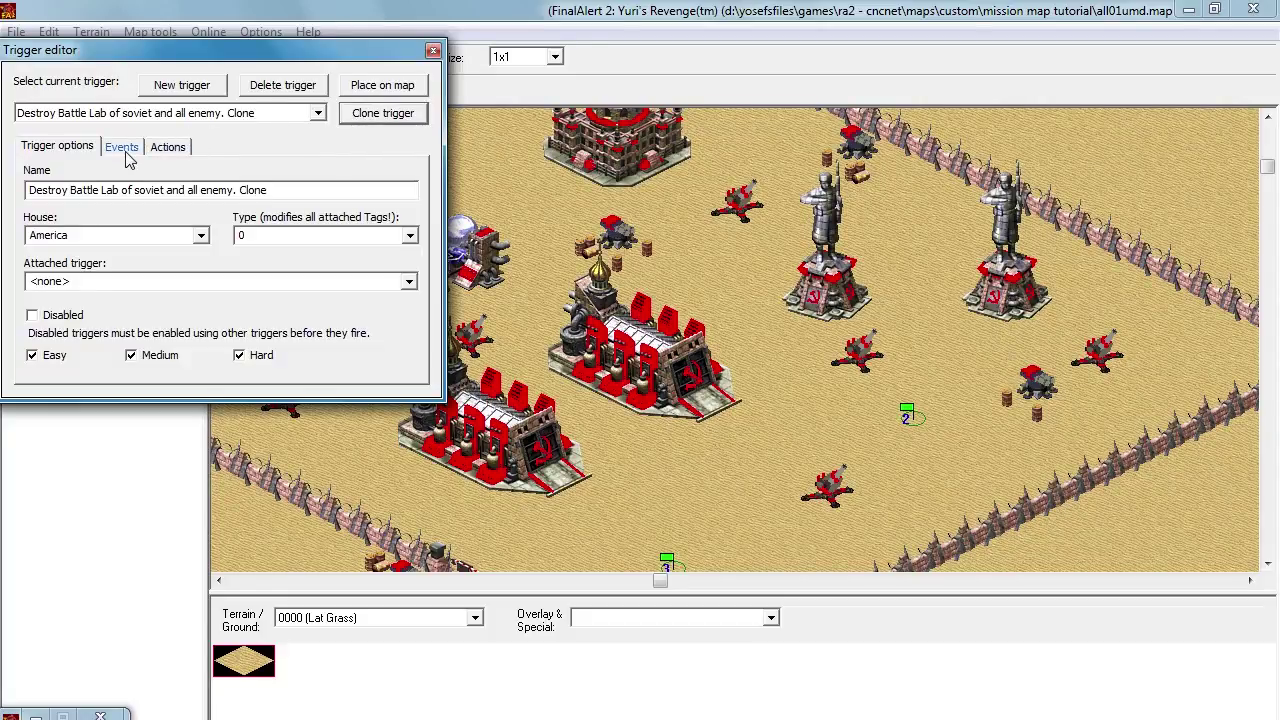
left_click_drag(271, 189, 236, 189)
key("BackSpace")
left_click(266, 234)
type("2")
left_click(121, 147)
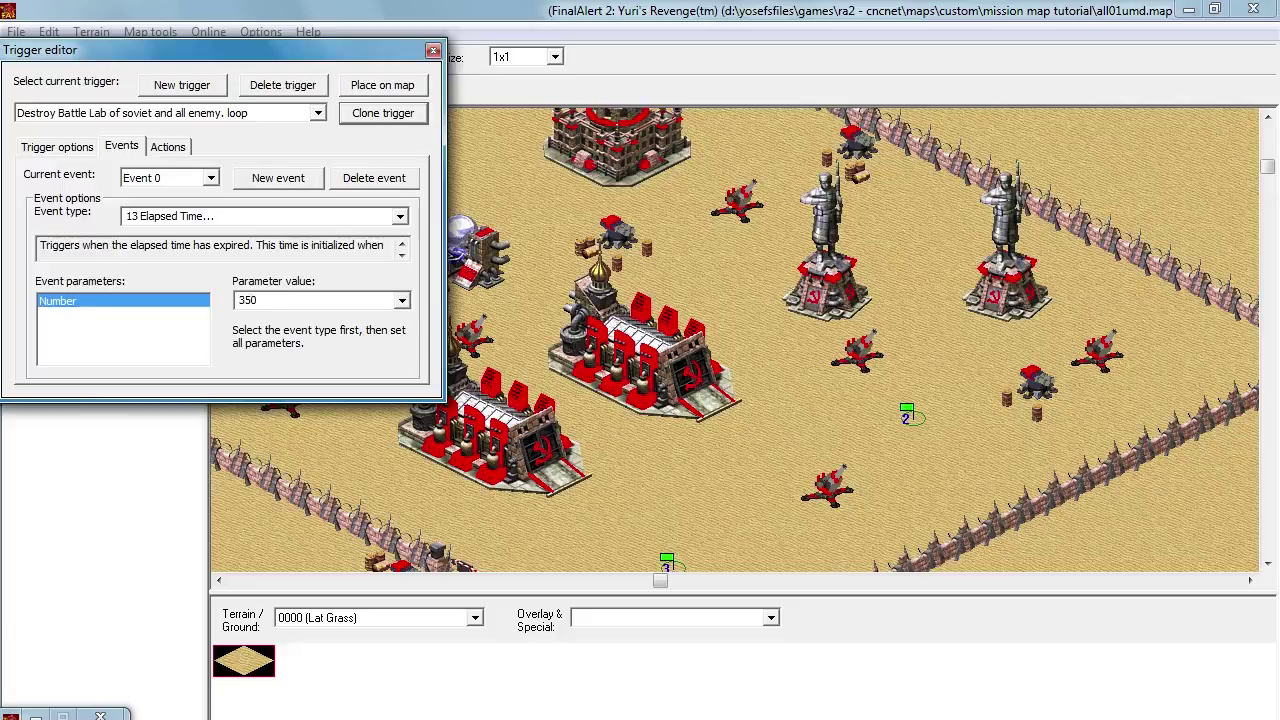
left_click(433, 50)
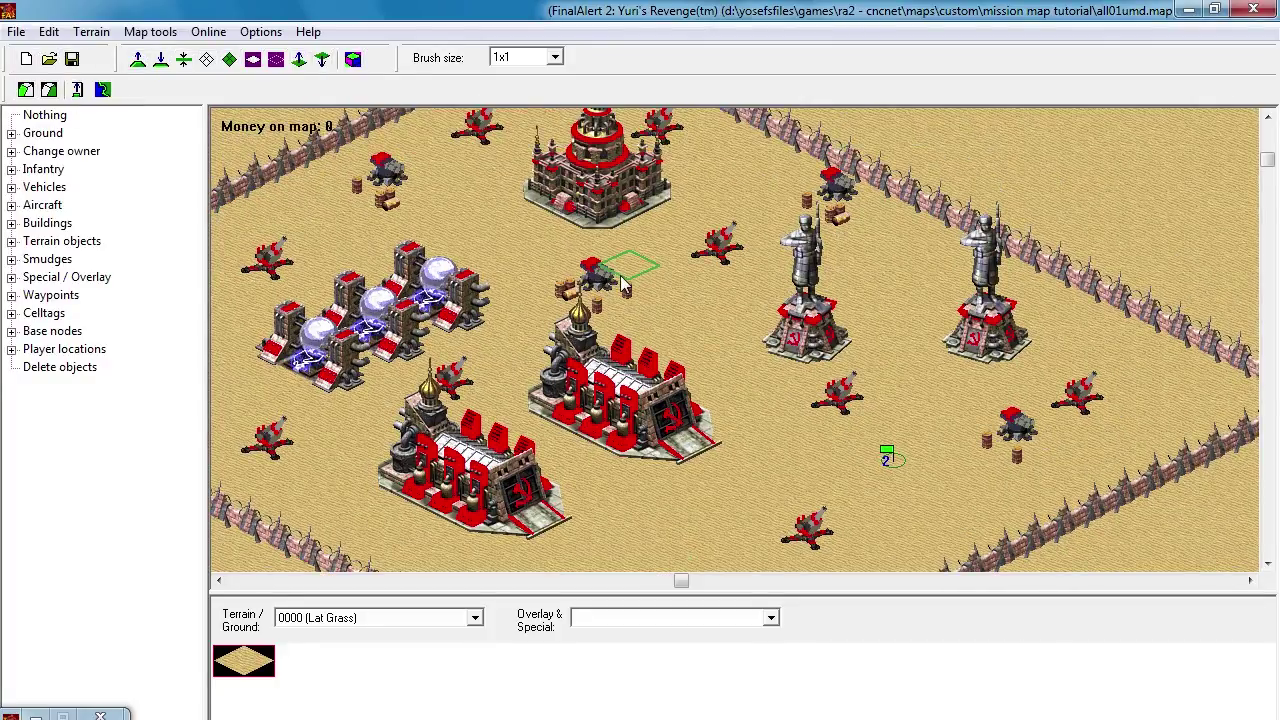
Step: Delete the AI Auto Production Civilian and AI Auto Production JP triggers together with their attached tags
left_click_drag(617, 258, 587, 248)
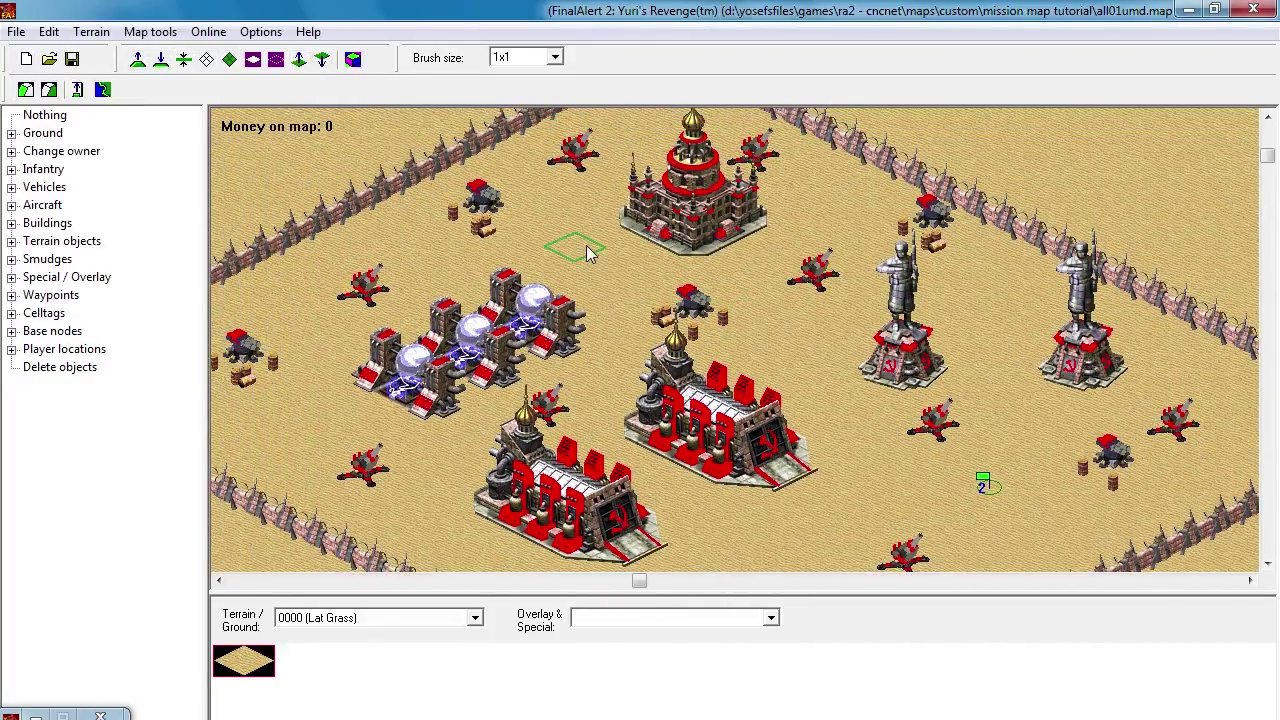
scroll(600, 260, "down", 2)
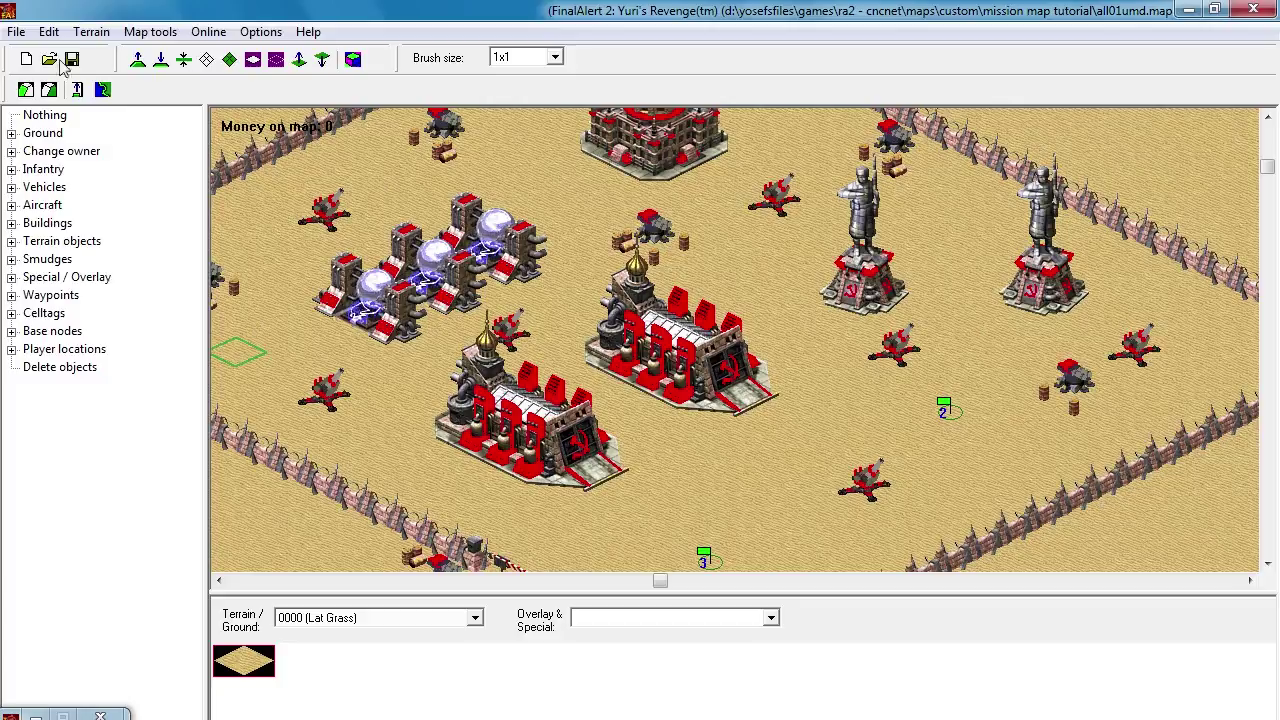
left_click(48, 31)
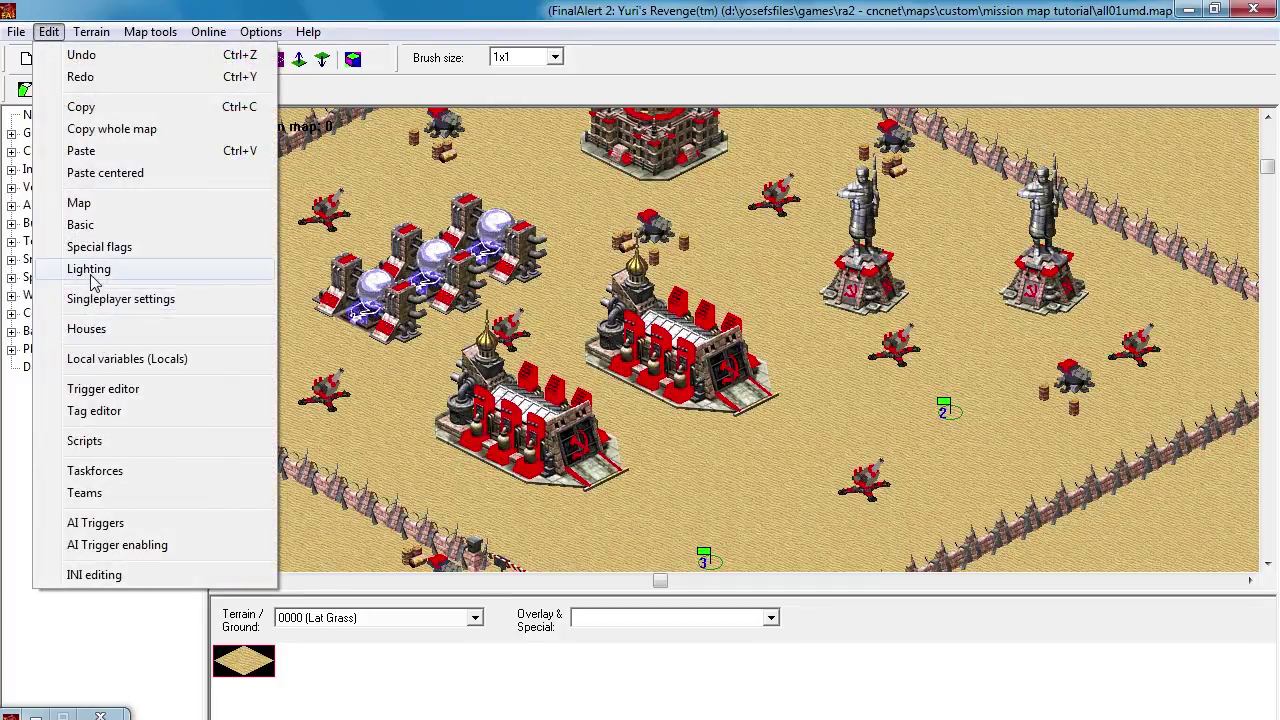
left_click(106, 392)
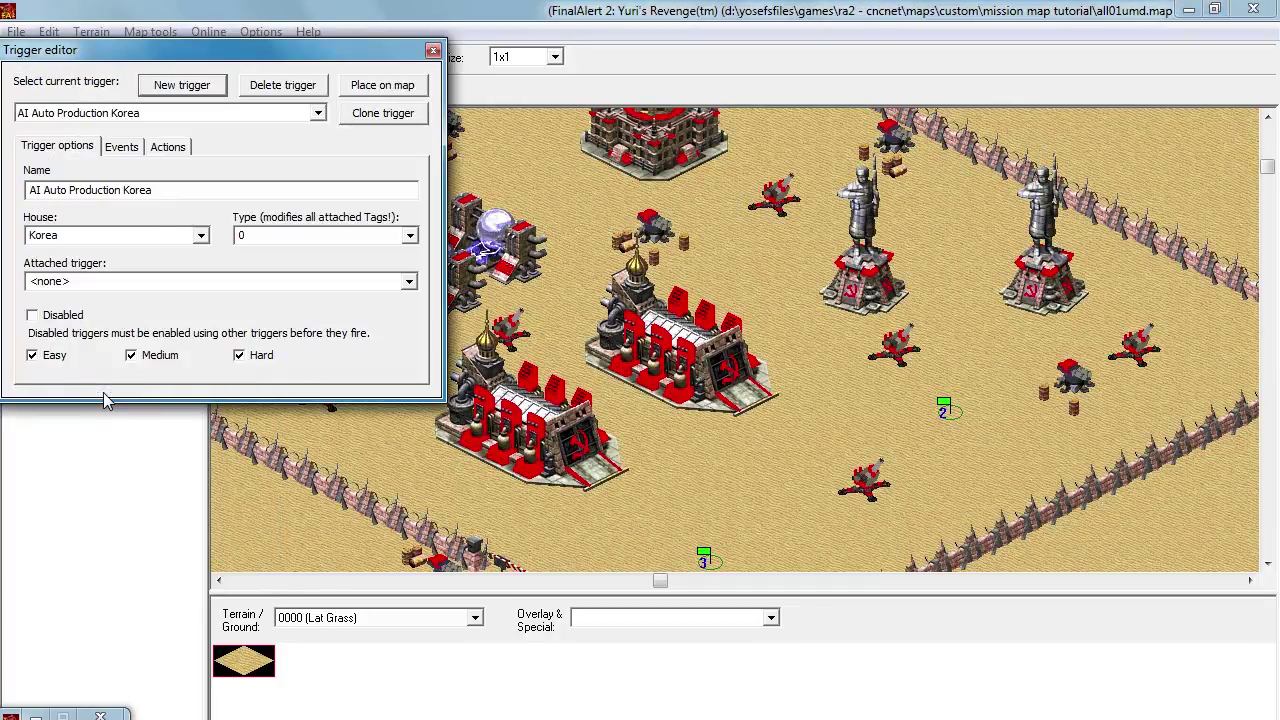
left_click(162, 113)
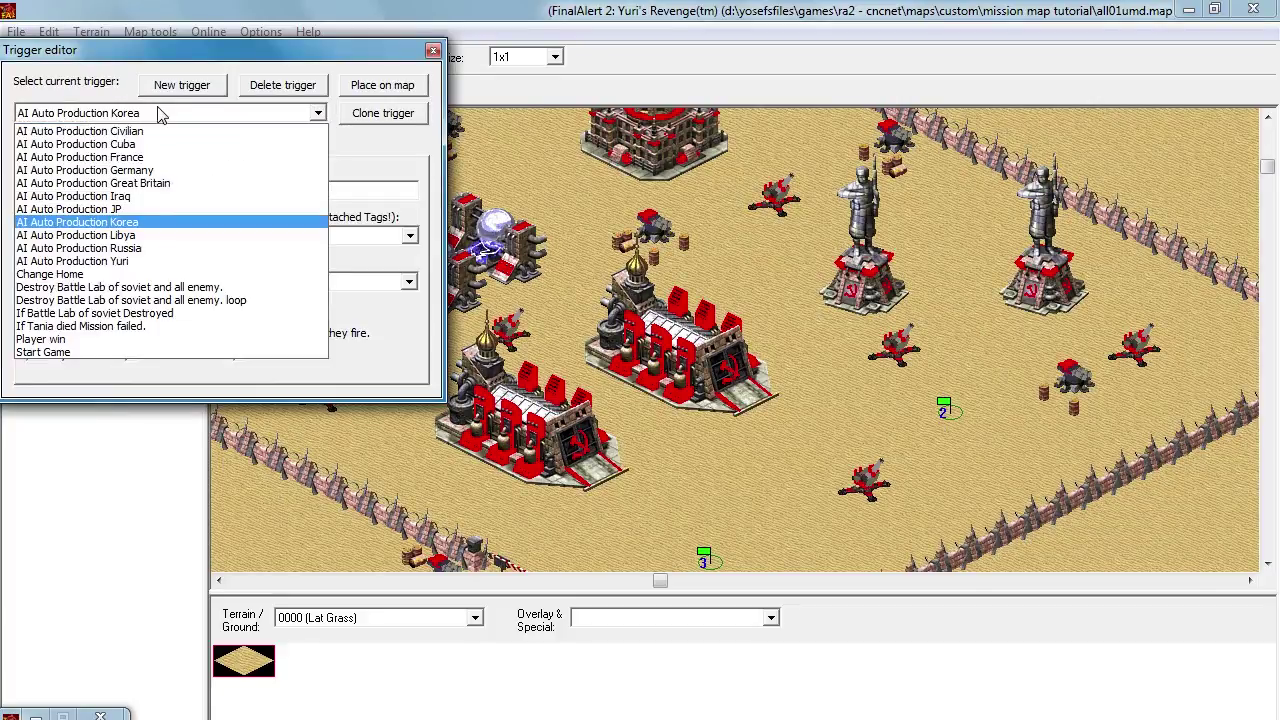
left_click(152, 139)
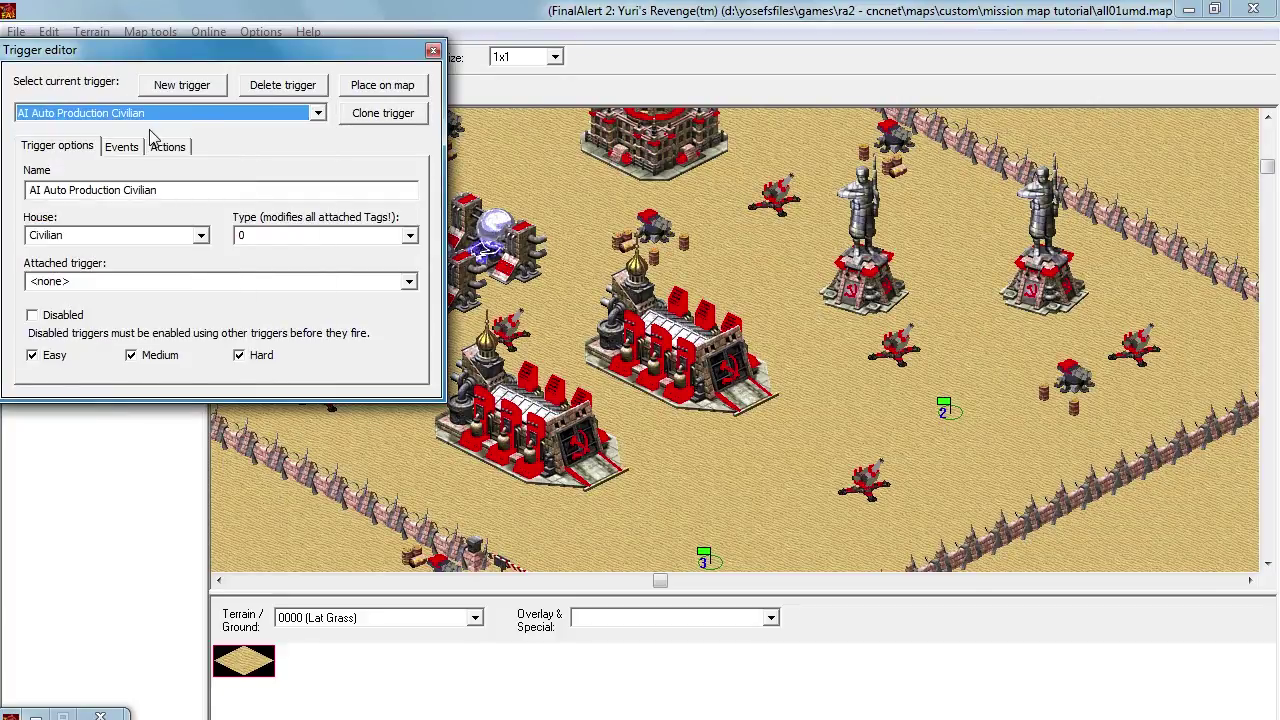
left_click(287, 90)
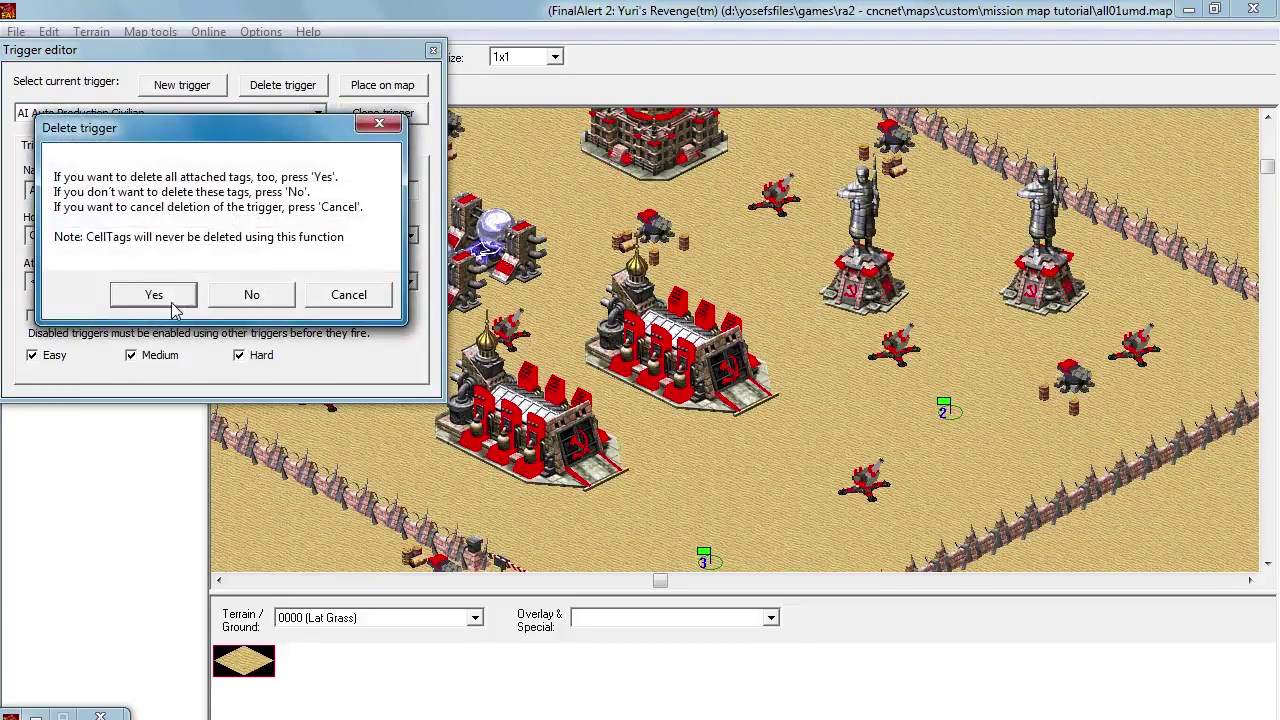
left_click(168, 300)
left_click(284, 86)
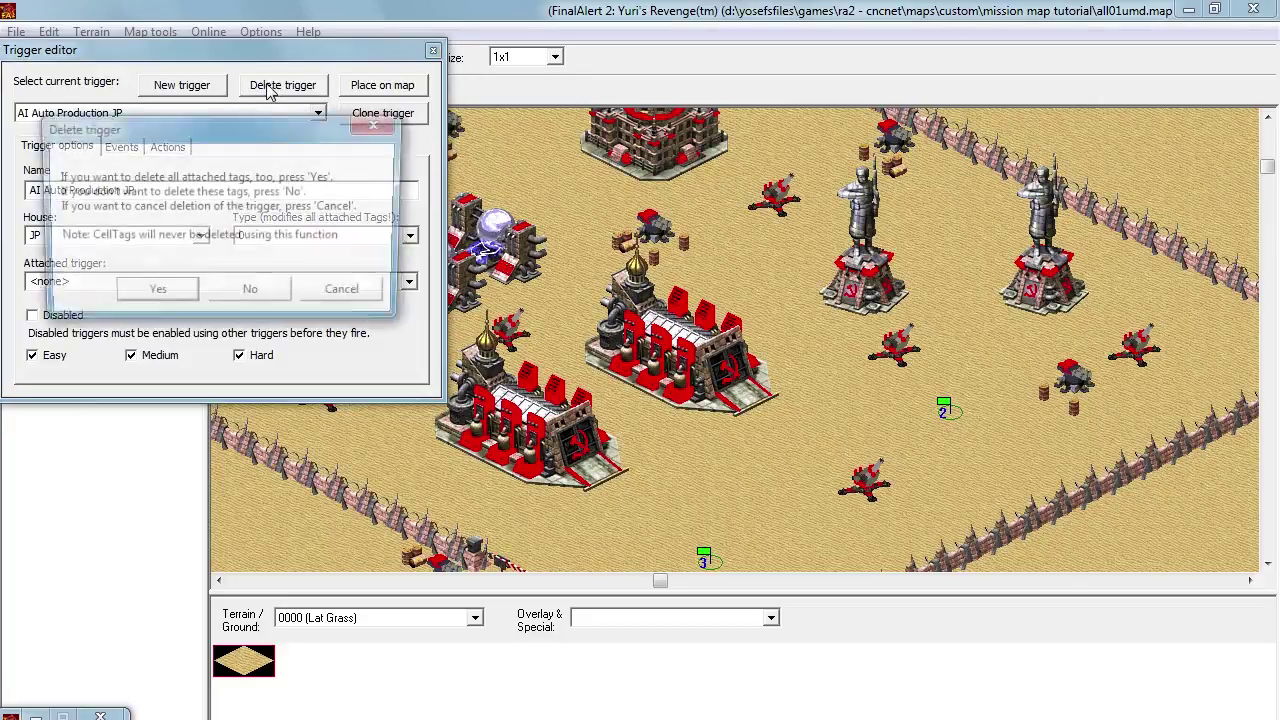
left_click(157, 292)
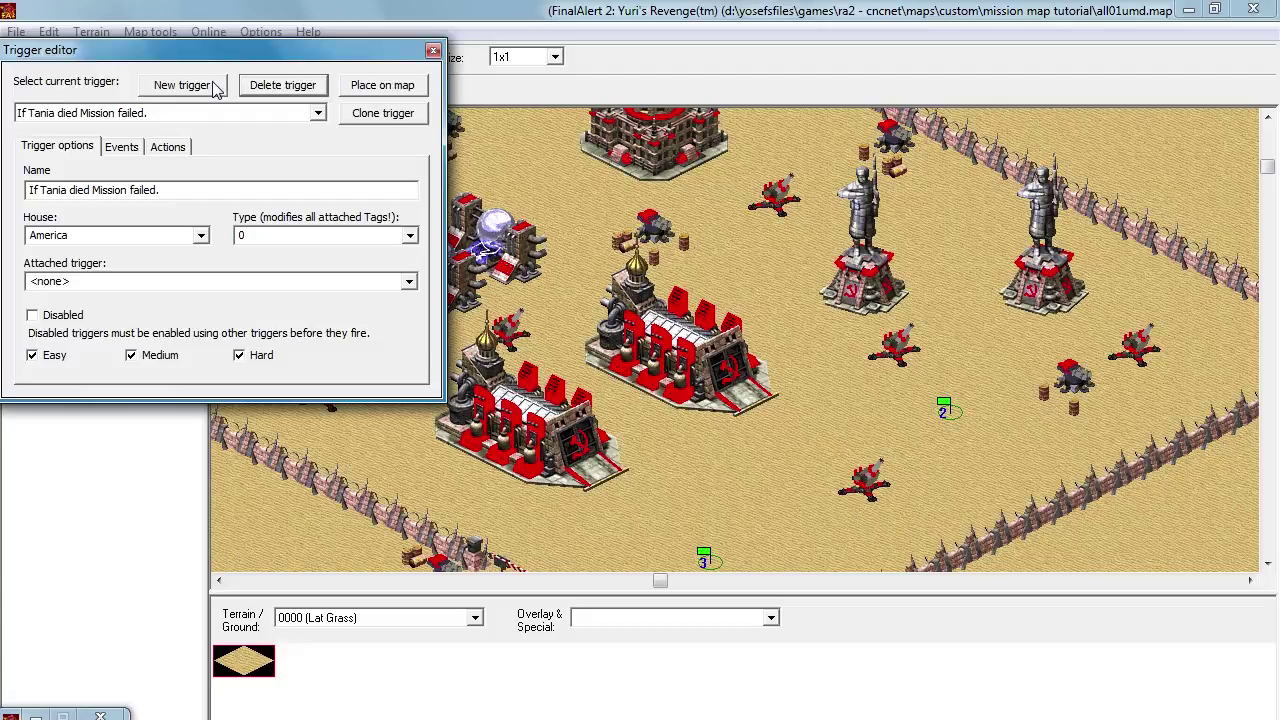
Step: Delete the AI Auto Production Cuba trigger together with its attached tags
left_click(250, 113)
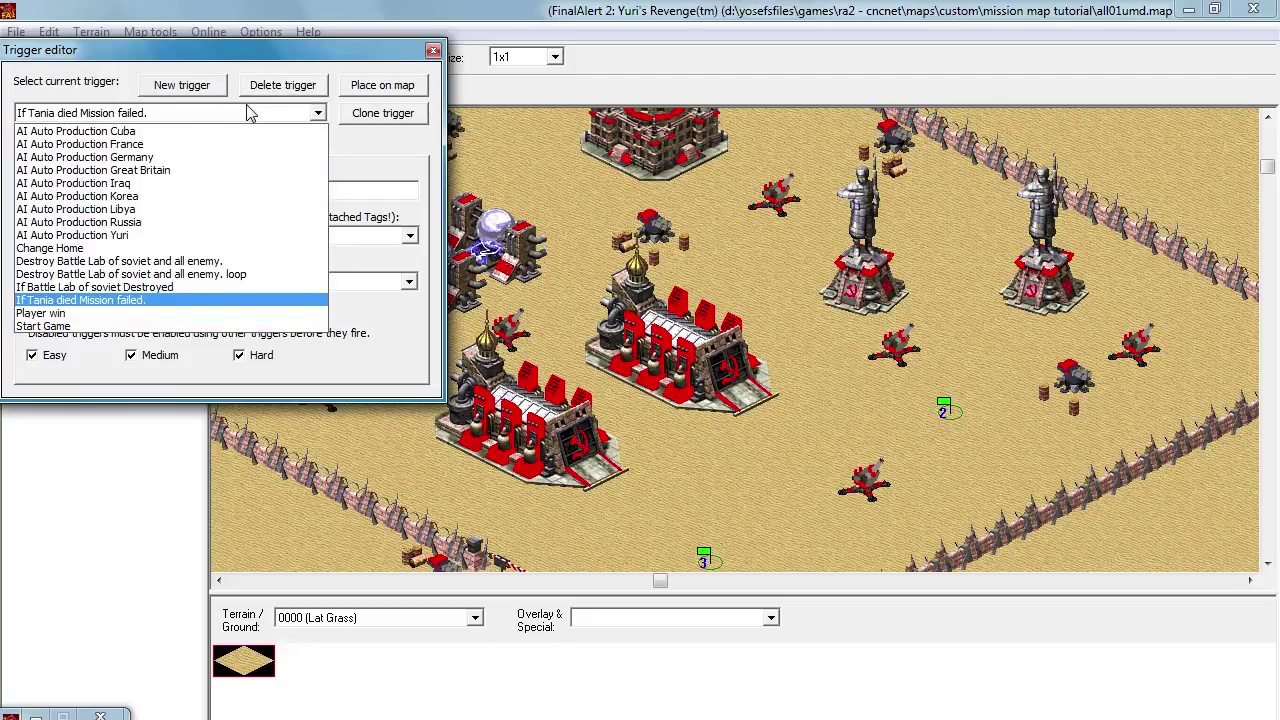
left_click(222, 131)
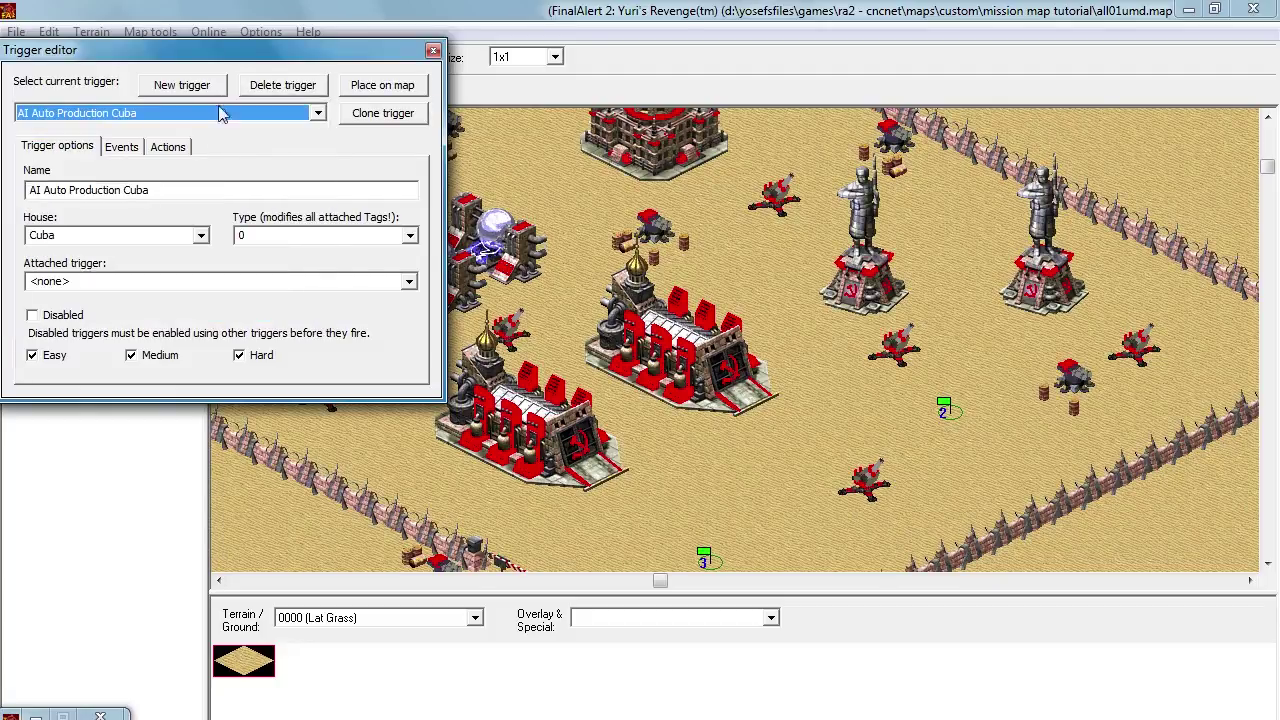
left_click(268, 90)
left_click(163, 291)
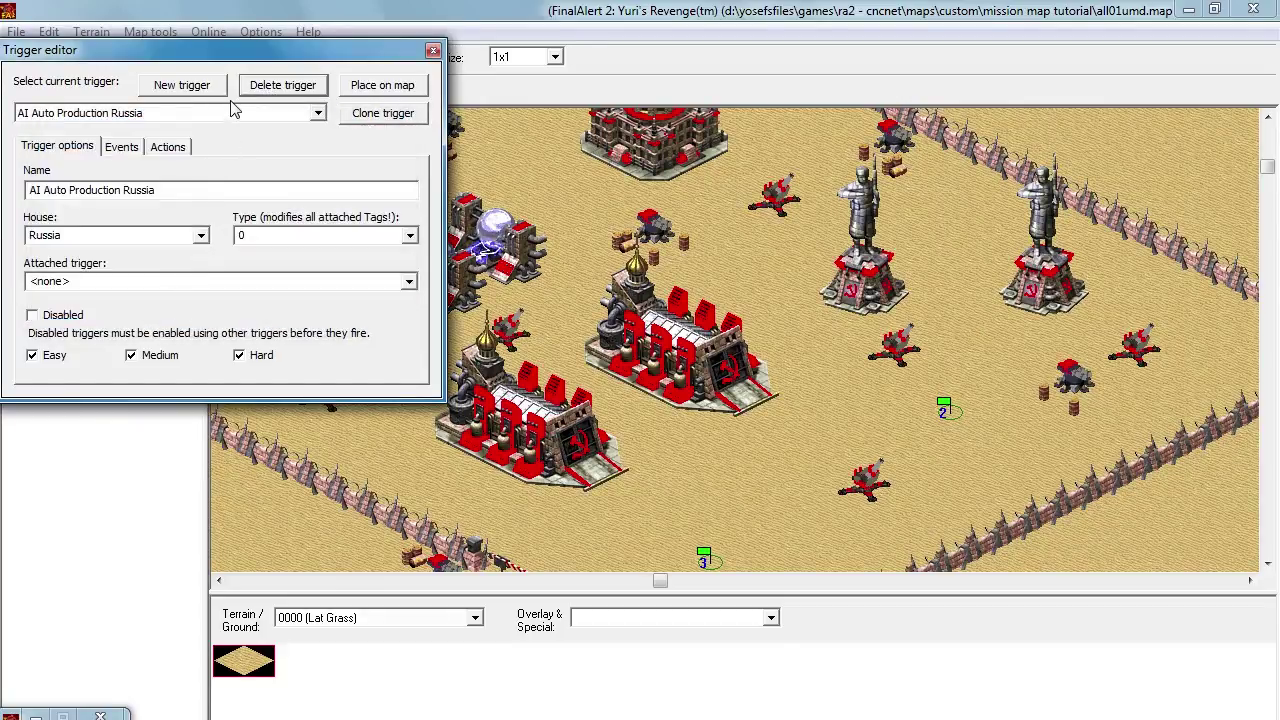
Step: Examine the elapsed time event and the production, autocreate and AI trigger actions of the AI Auto Production Russia trigger
left_click(122, 148)
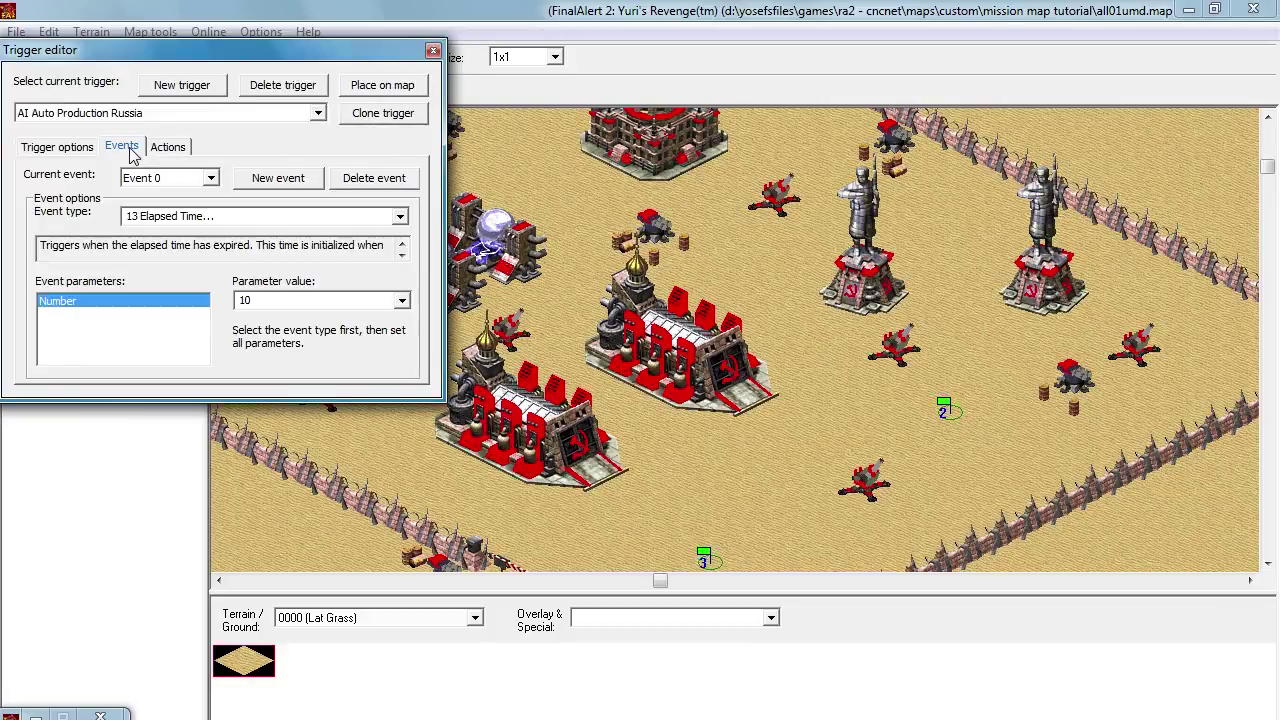
left_click(186, 178)
left_click(186, 178)
left_click(168, 148)
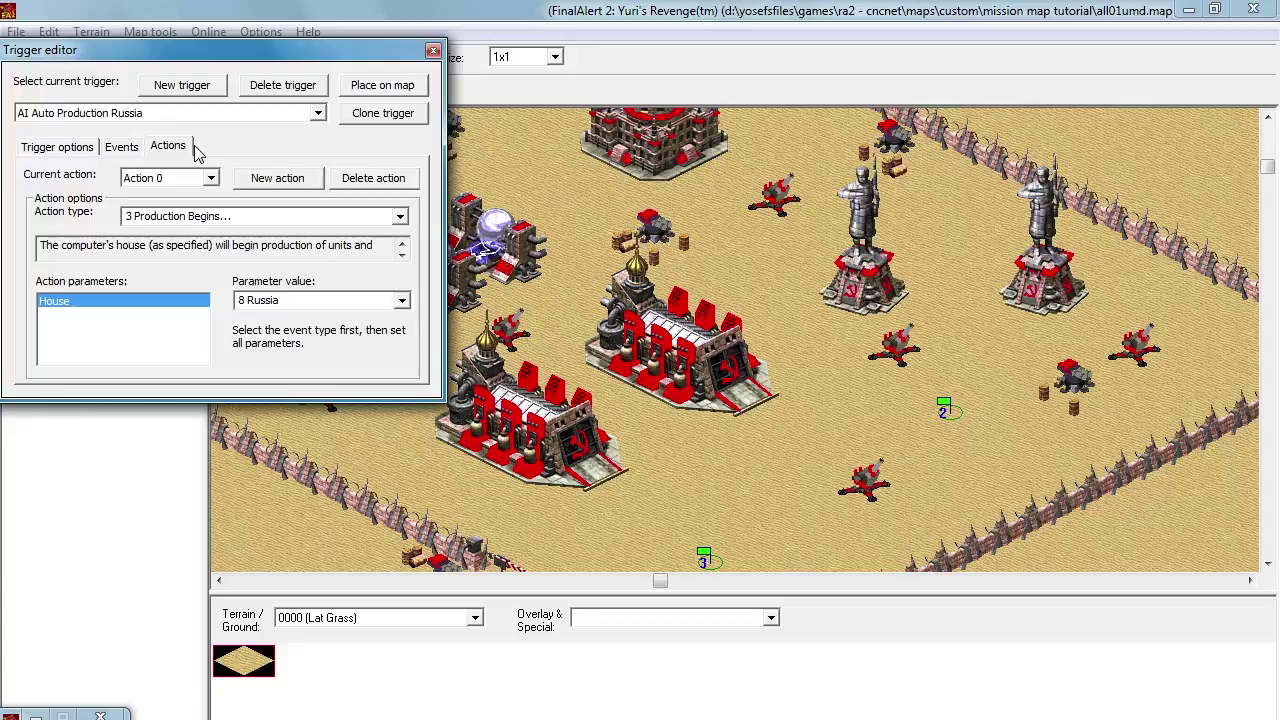
left_click(211, 178)
left_click(210, 189)
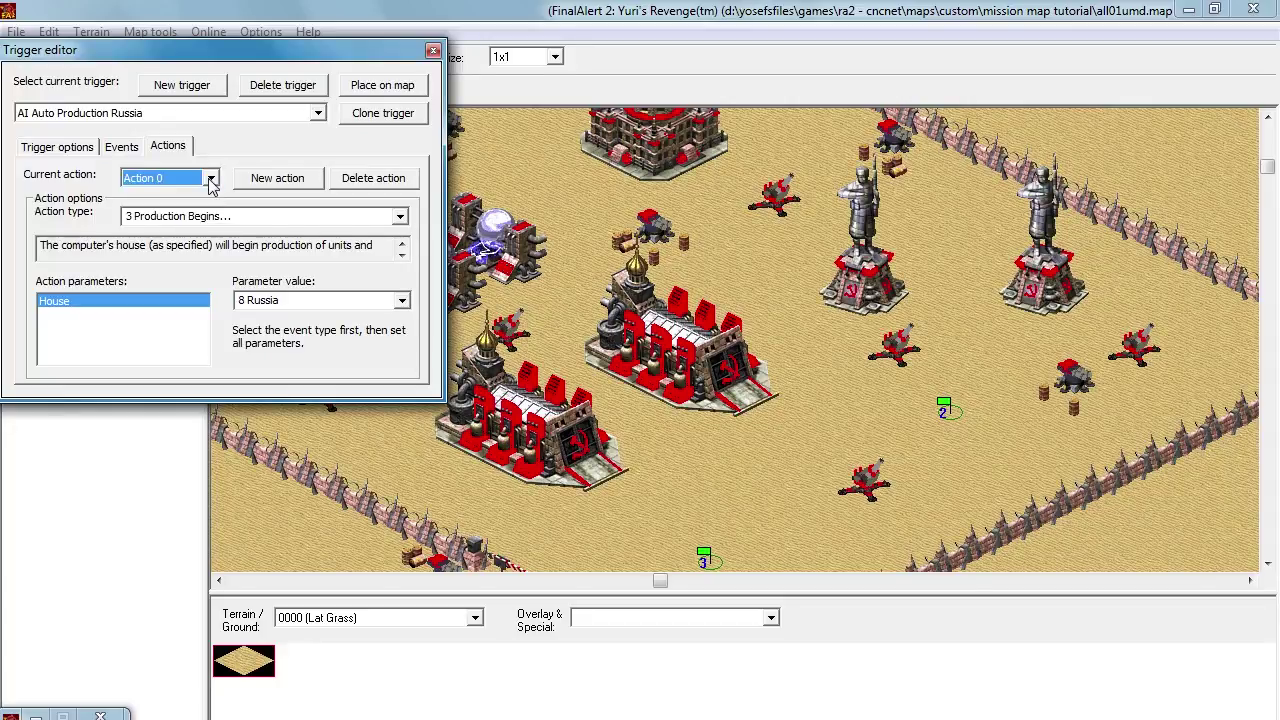
left_click(211, 180)
left_click(200, 207)
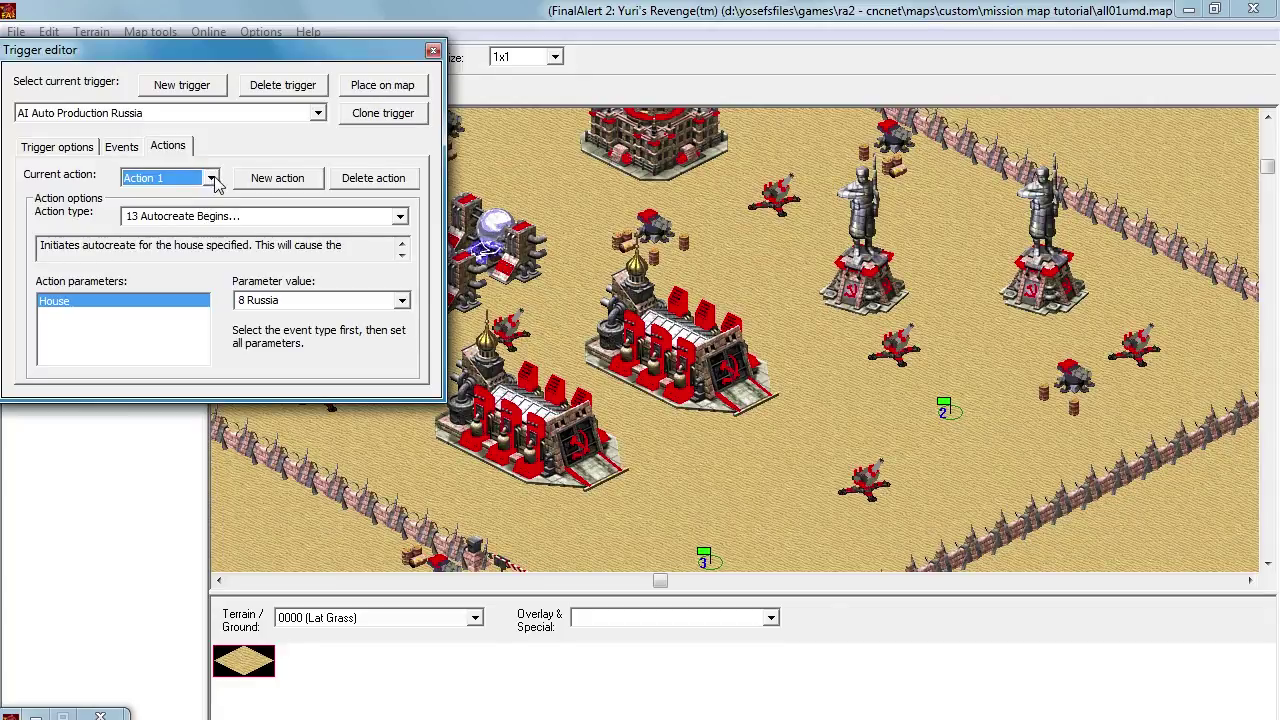
left_click(211, 178)
left_click(192, 212)
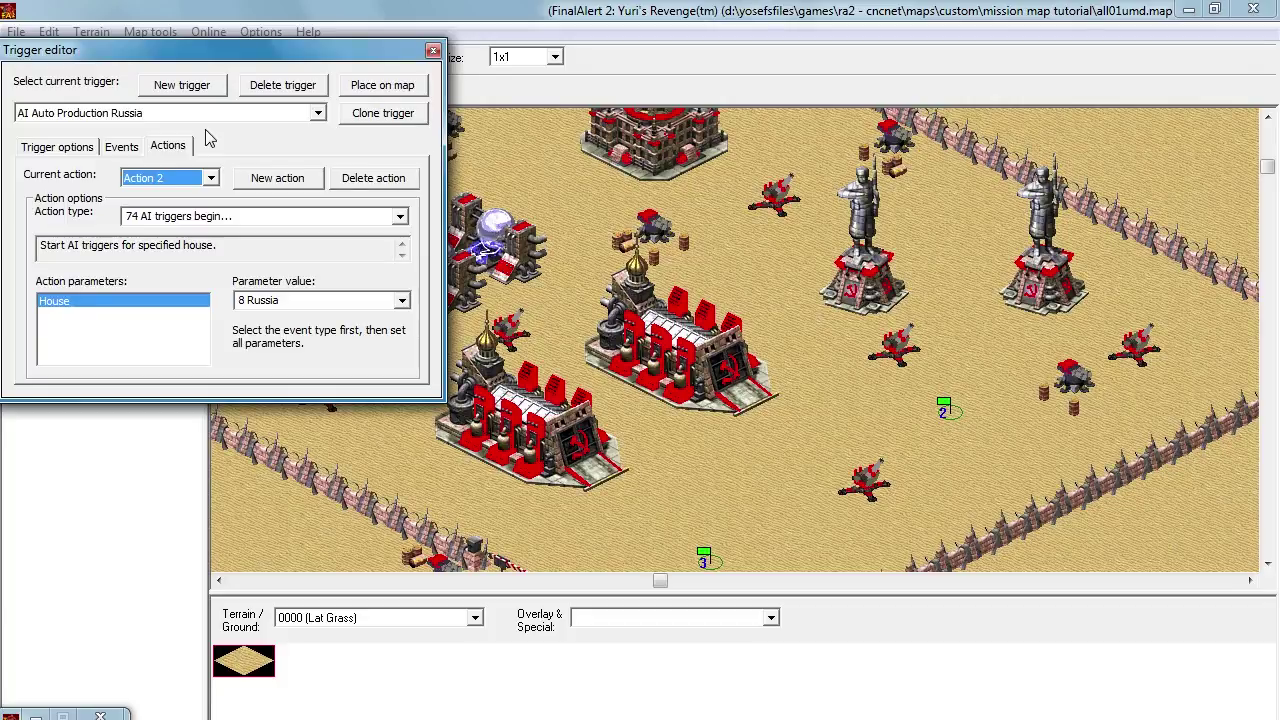
Step: Attach the tag 01000015 AI Auto Production Russia 1 to the lower-left Soviet war factory on the map
double_click(541, 440)
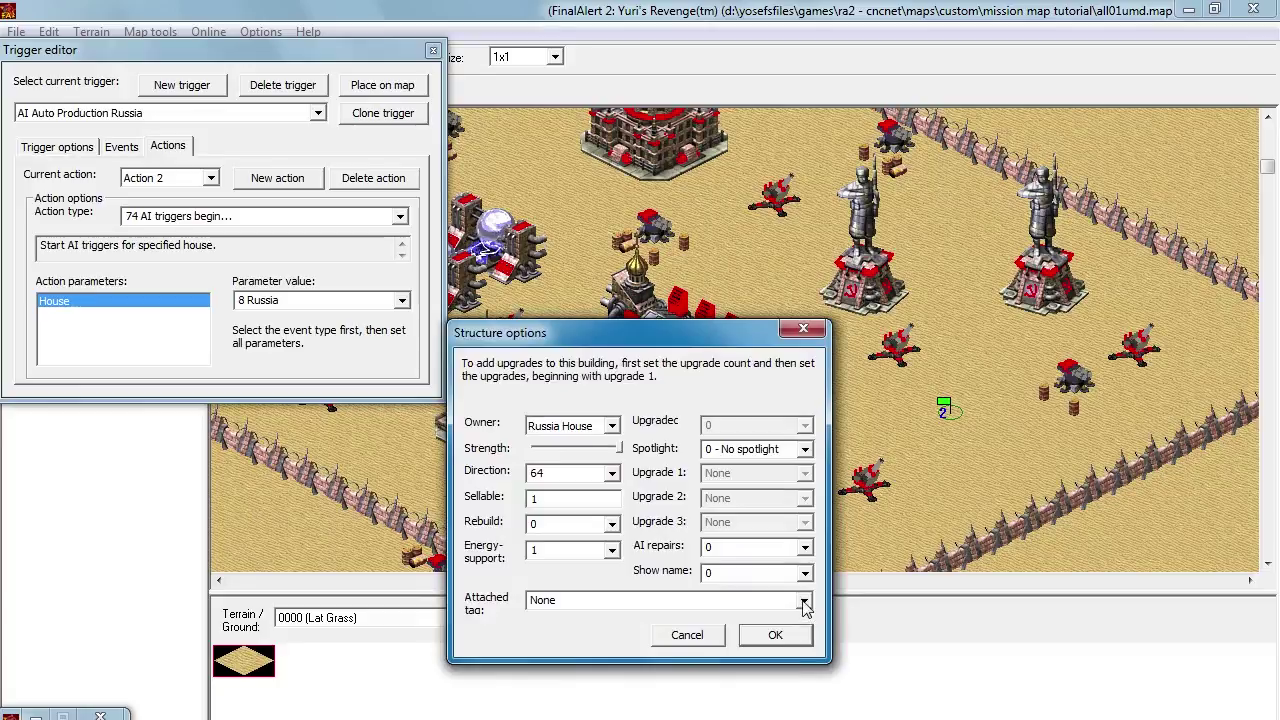
left_click(804, 601)
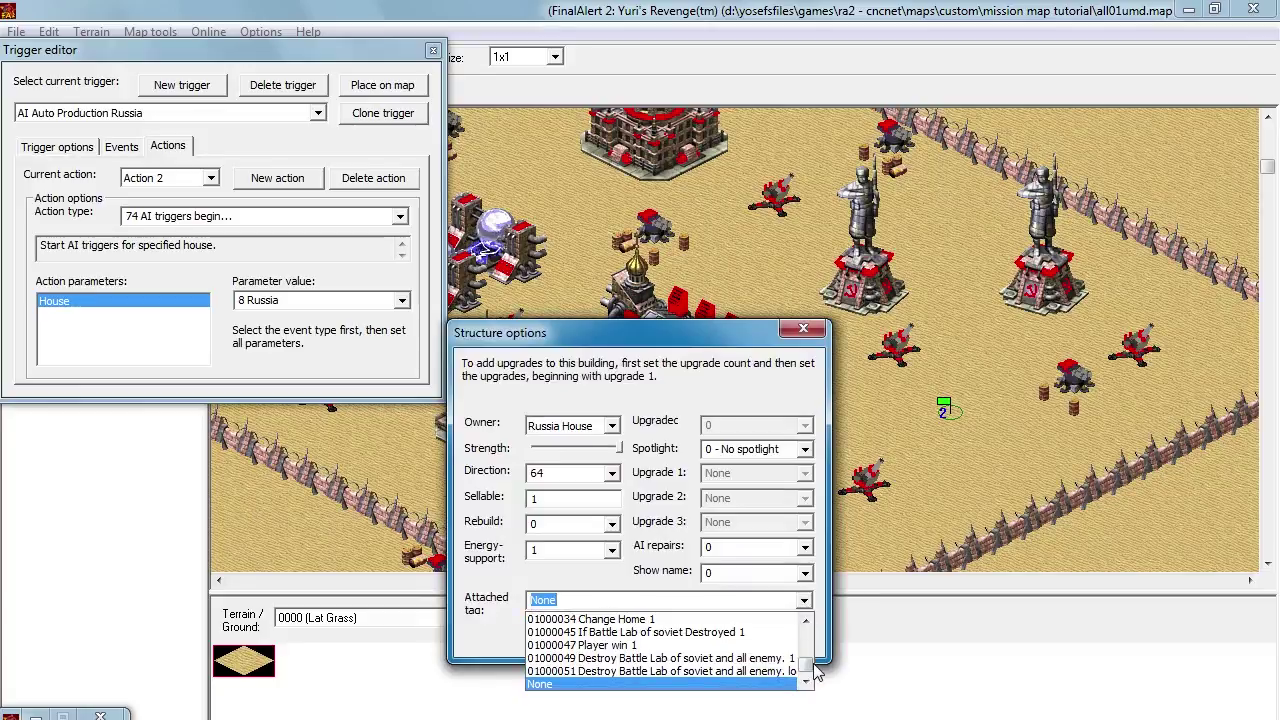
left_click_drag(806, 670, 815, 618)
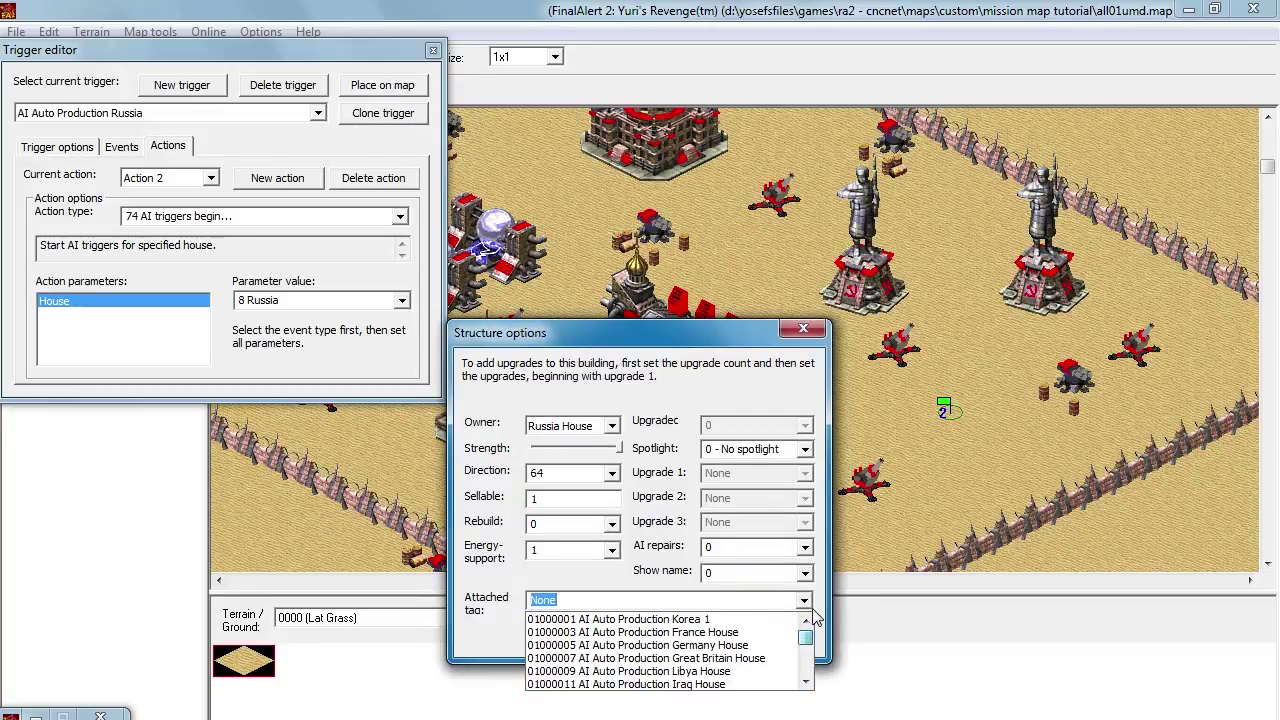
scroll(775, 640, "down", 1)
scroll(775, 640, "down", 1)
left_click(776, 620)
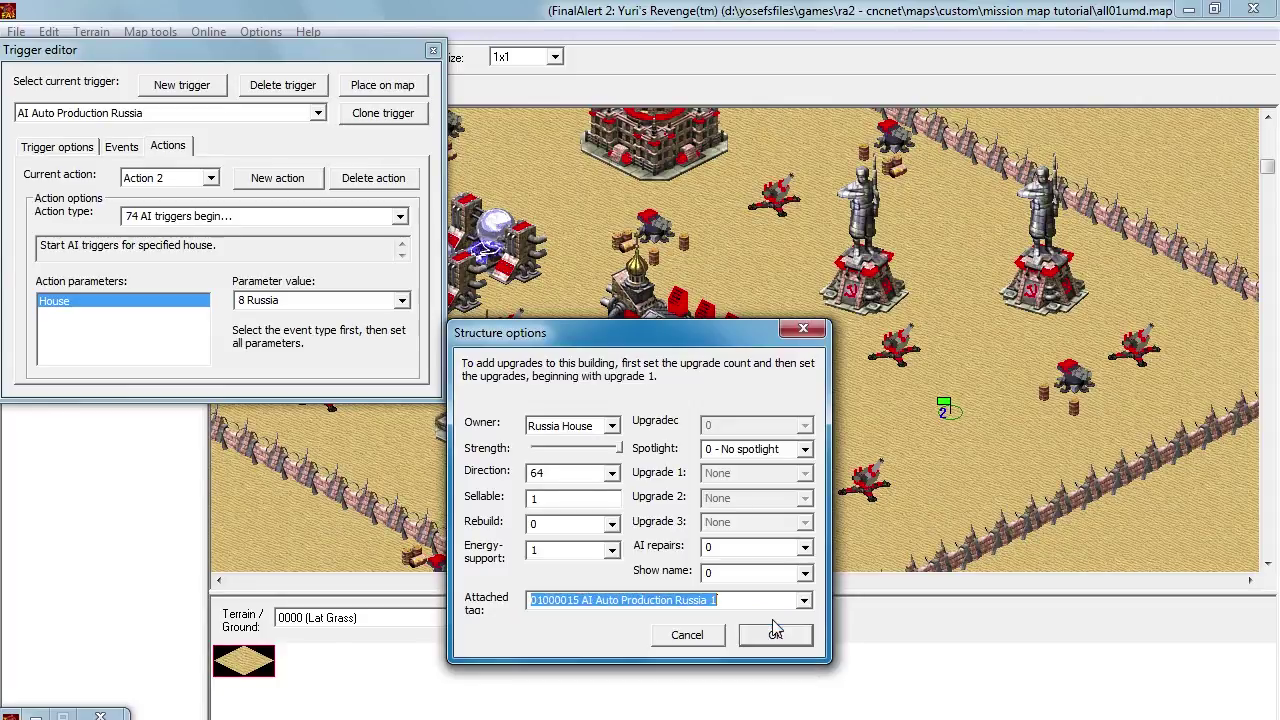
left_click(775, 634)
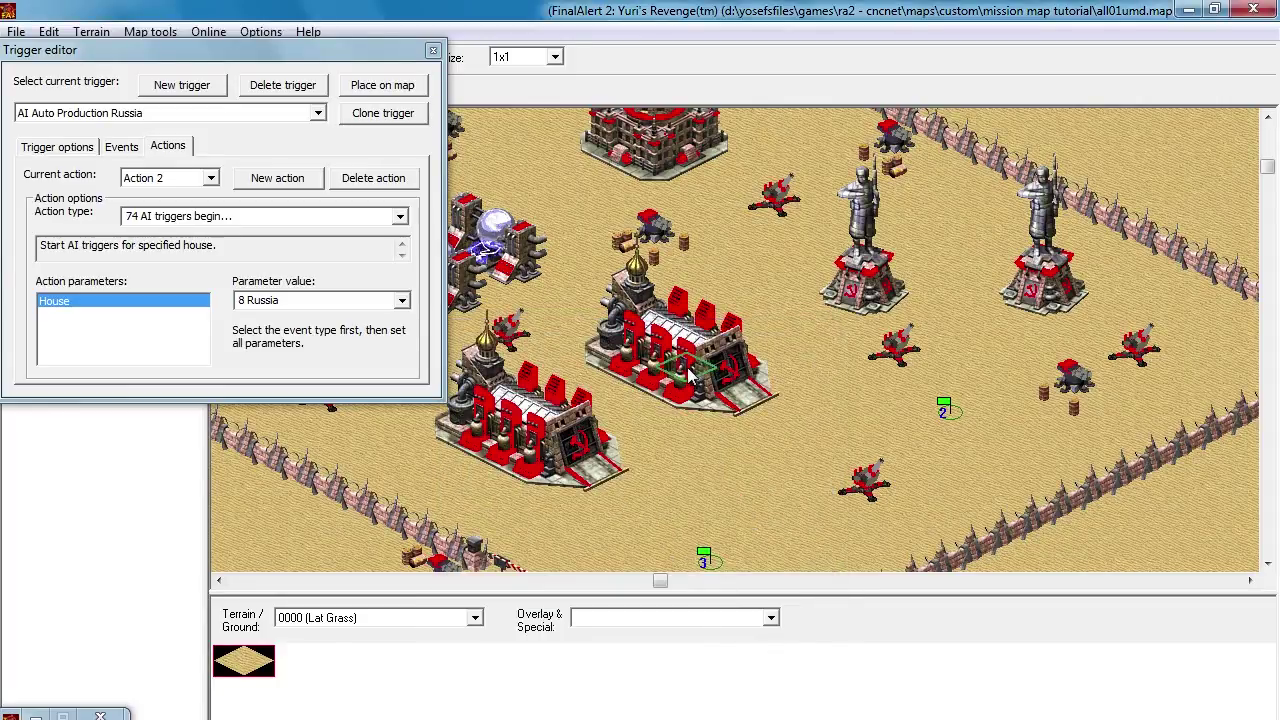
Step: Attach the tag 01000015 AI Auto Production Russia 1 to the upper-right Soviet war factory
double_click(688, 375)
left_click(806, 600)
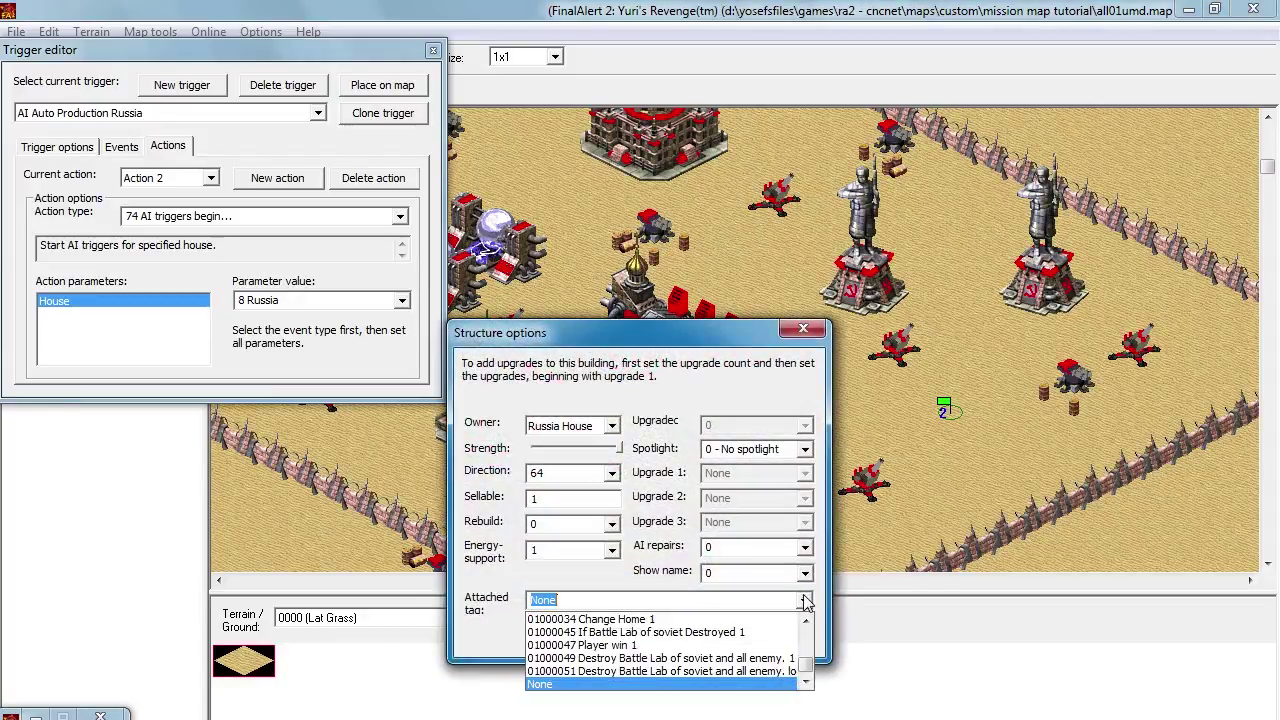
scroll(806, 620, "up", 8)
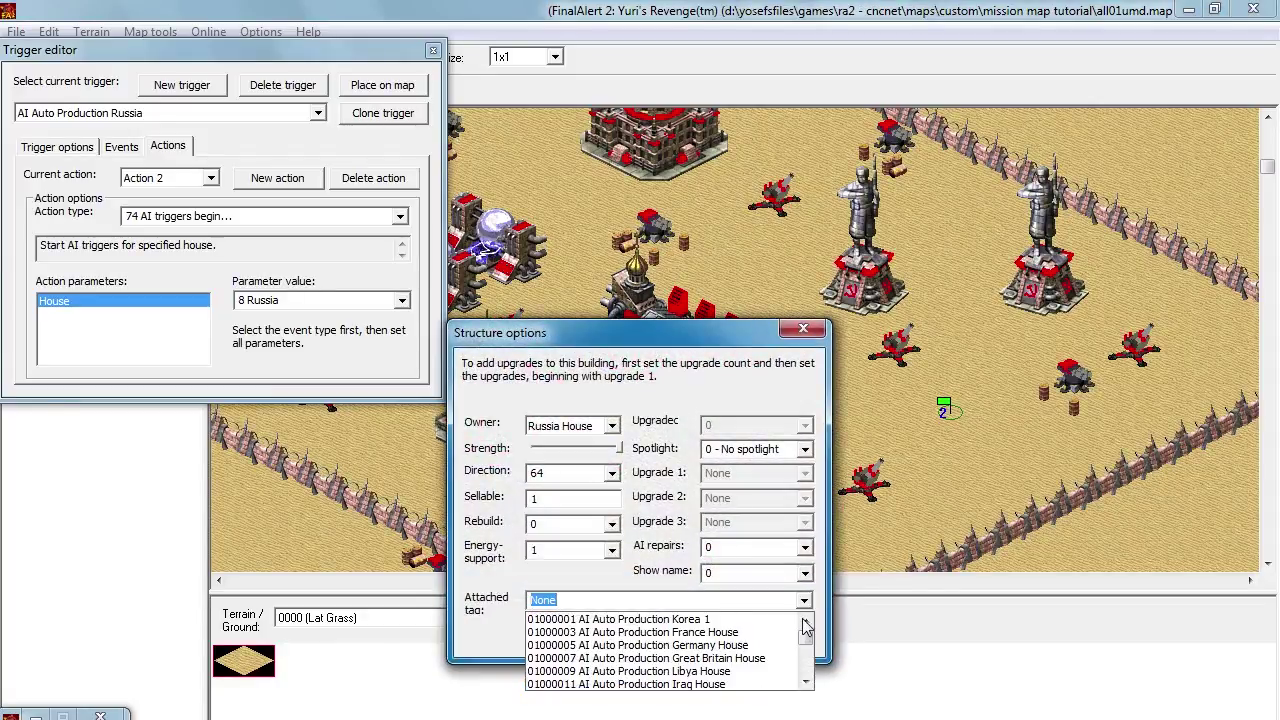
scroll(753, 660, "down", 1)
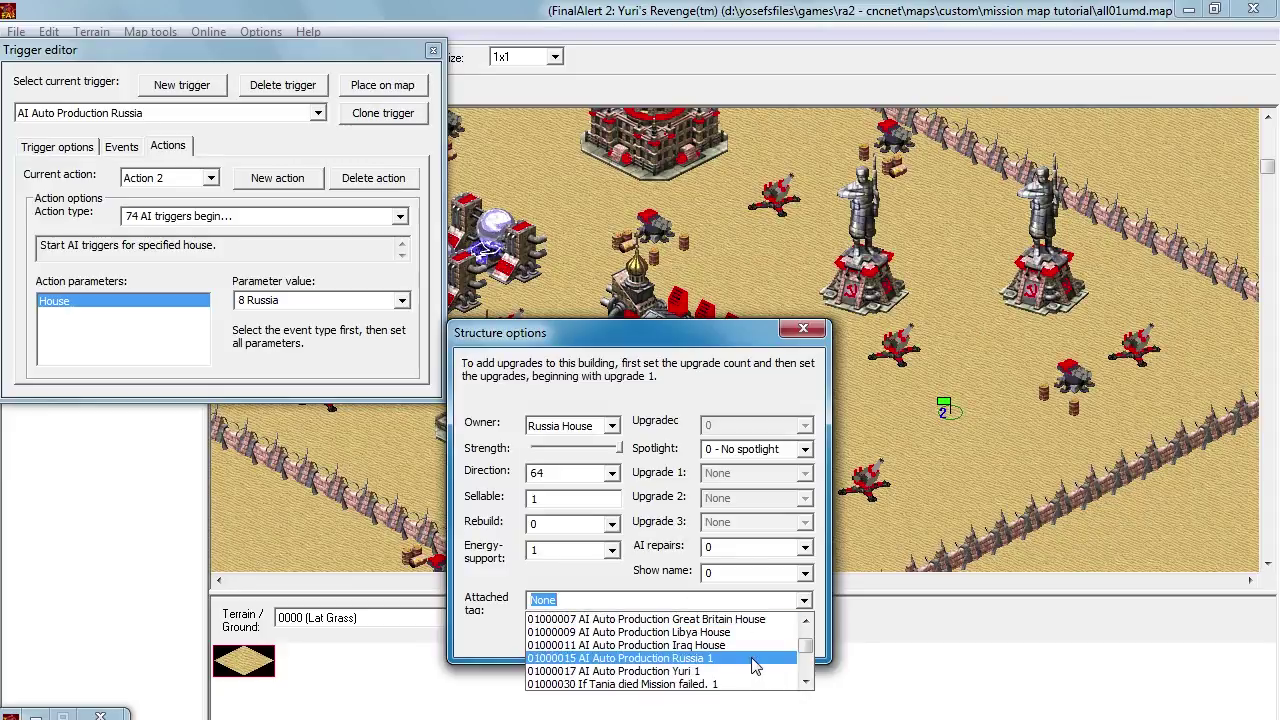
left_click(753, 660)
left_click(786, 642)
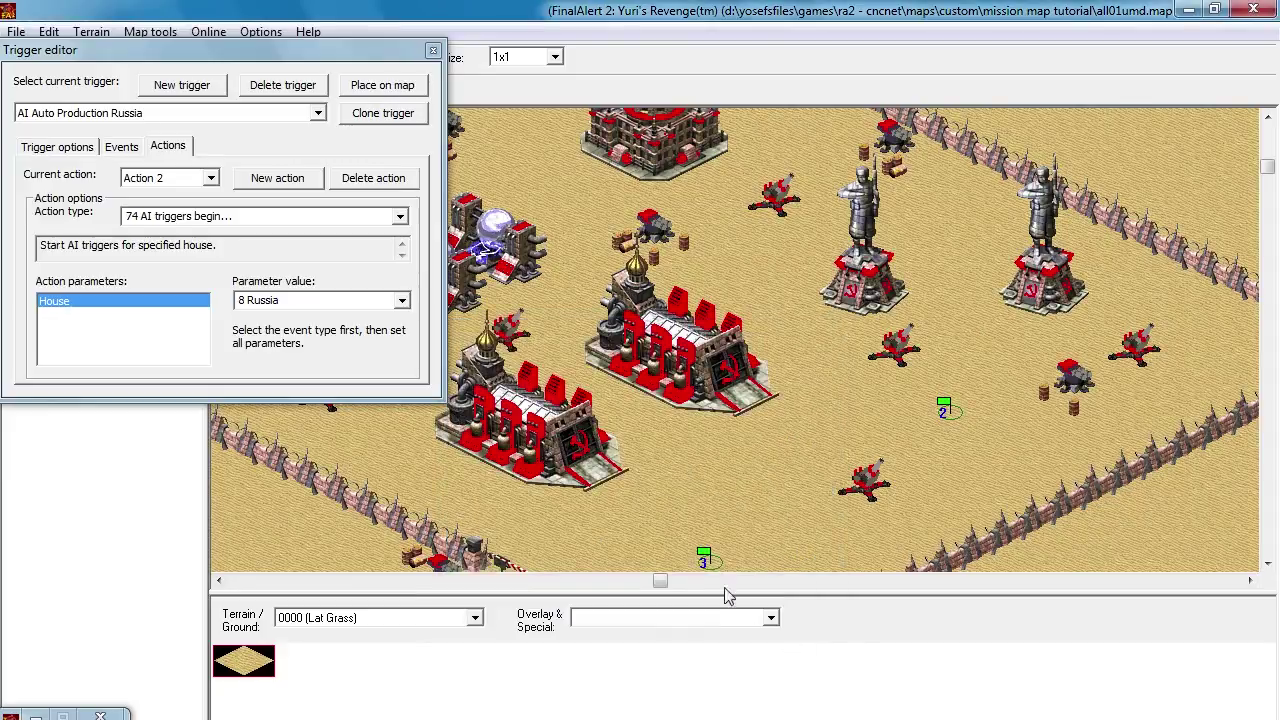
Step: Attach the tag 01000015 AI Auto Production Russia 1 to the statue nearer the war factories
double_click(862, 318)
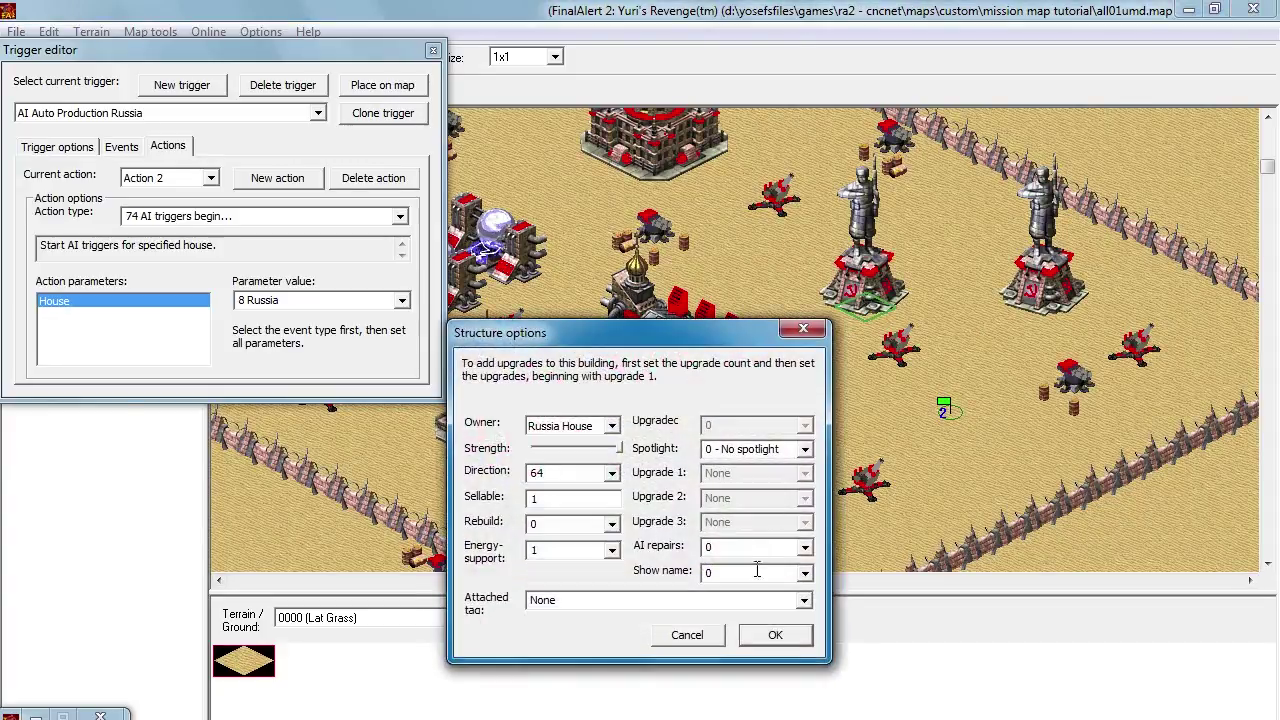
left_click(804, 600)
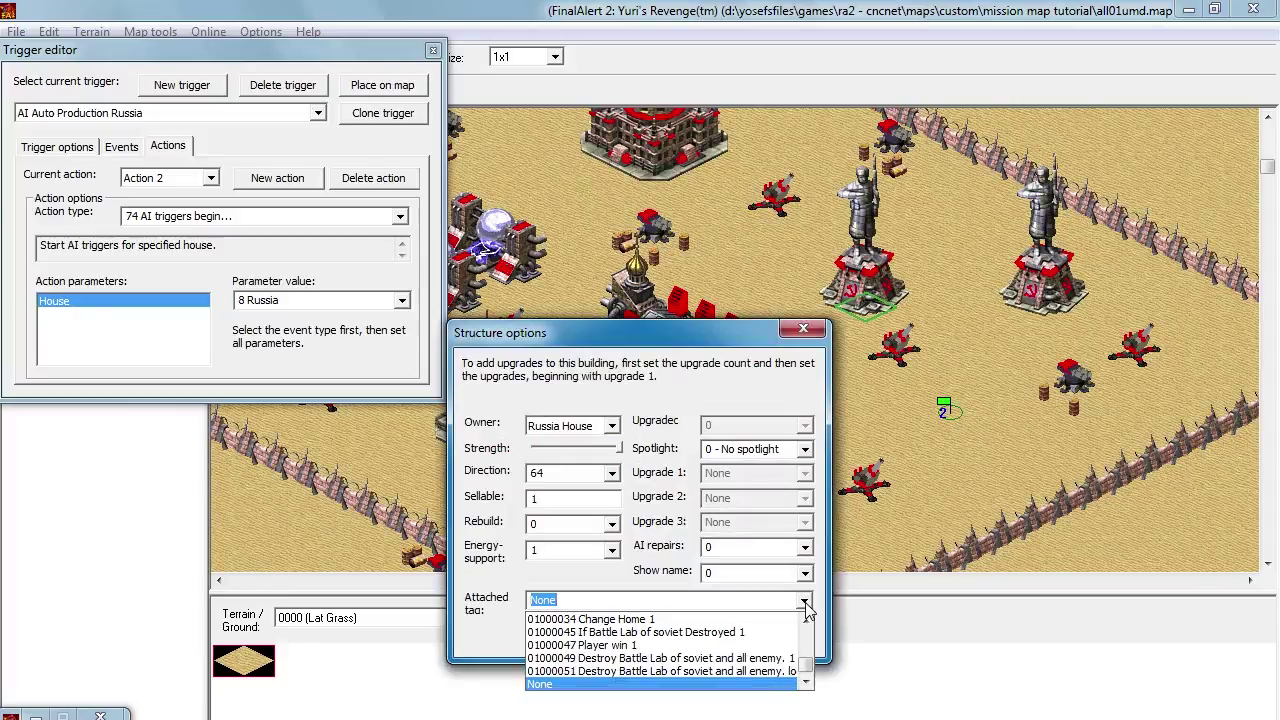
scroll(806, 610, "up", 4)
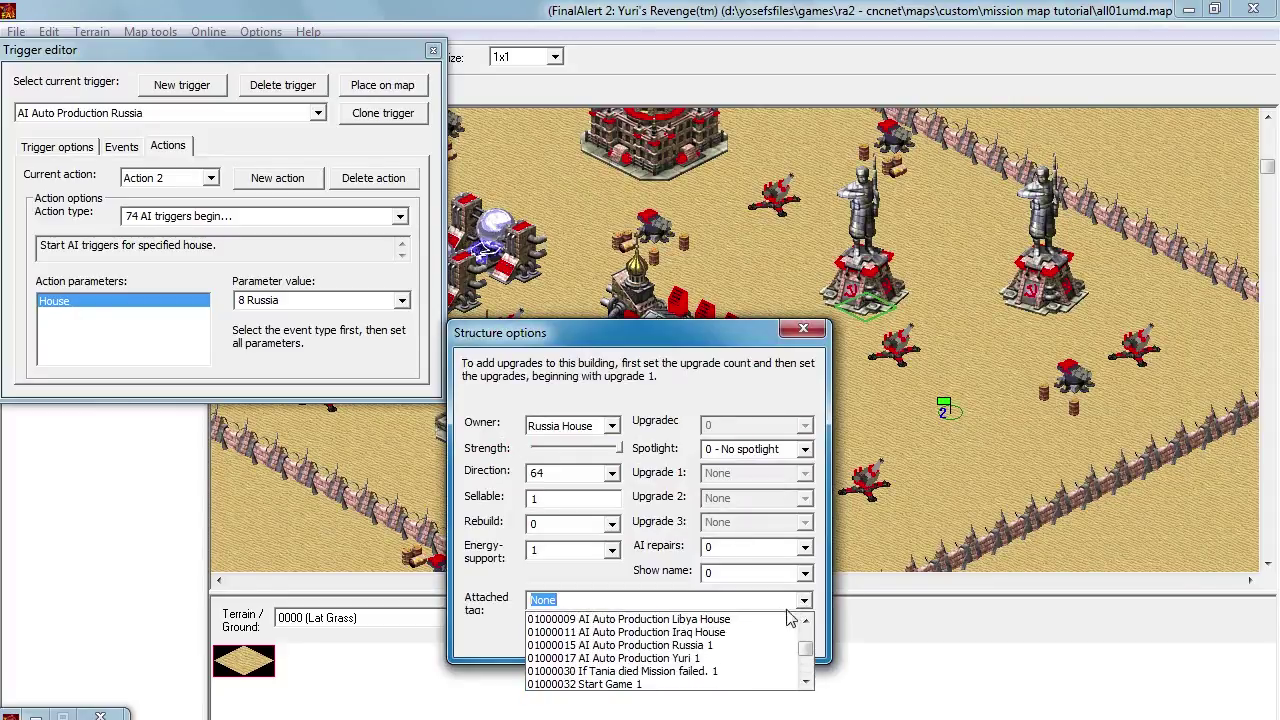
left_click(746, 647)
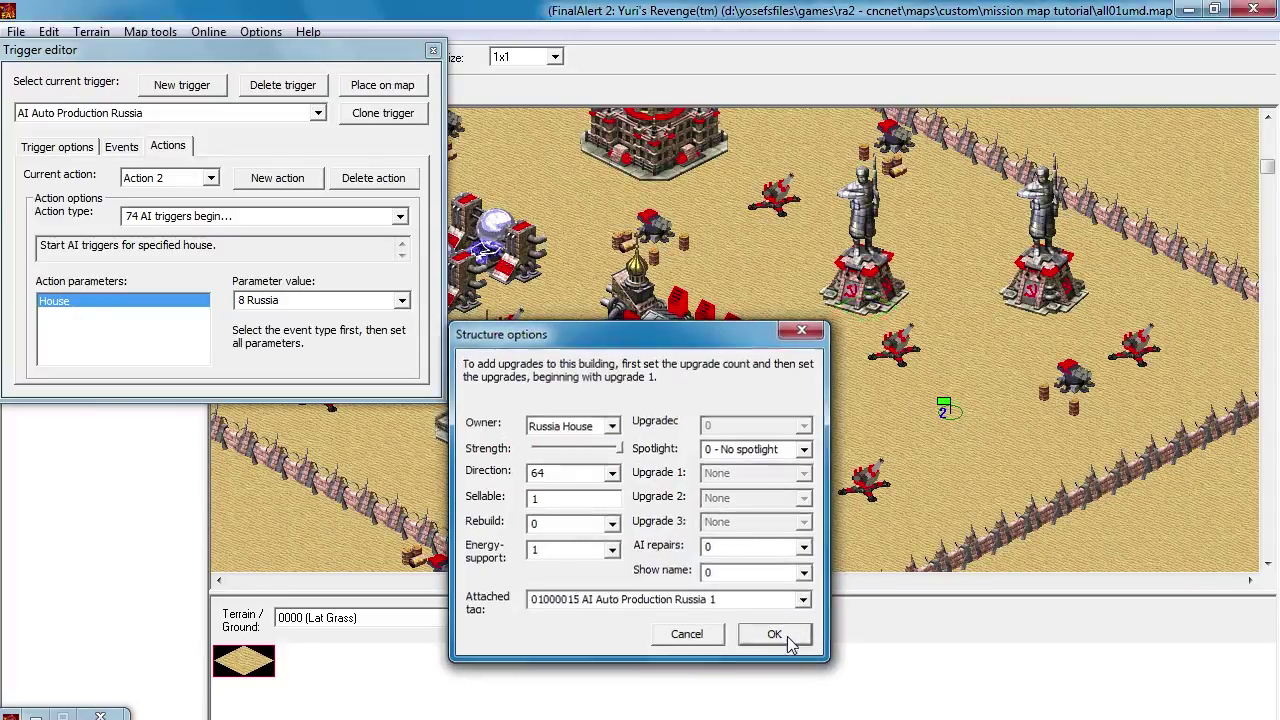
left_click(776, 635)
Step: Attach the tag 01000015 AI Auto Production Russia 1 to the second statue, farther from the war factories
double_click(1037, 290)
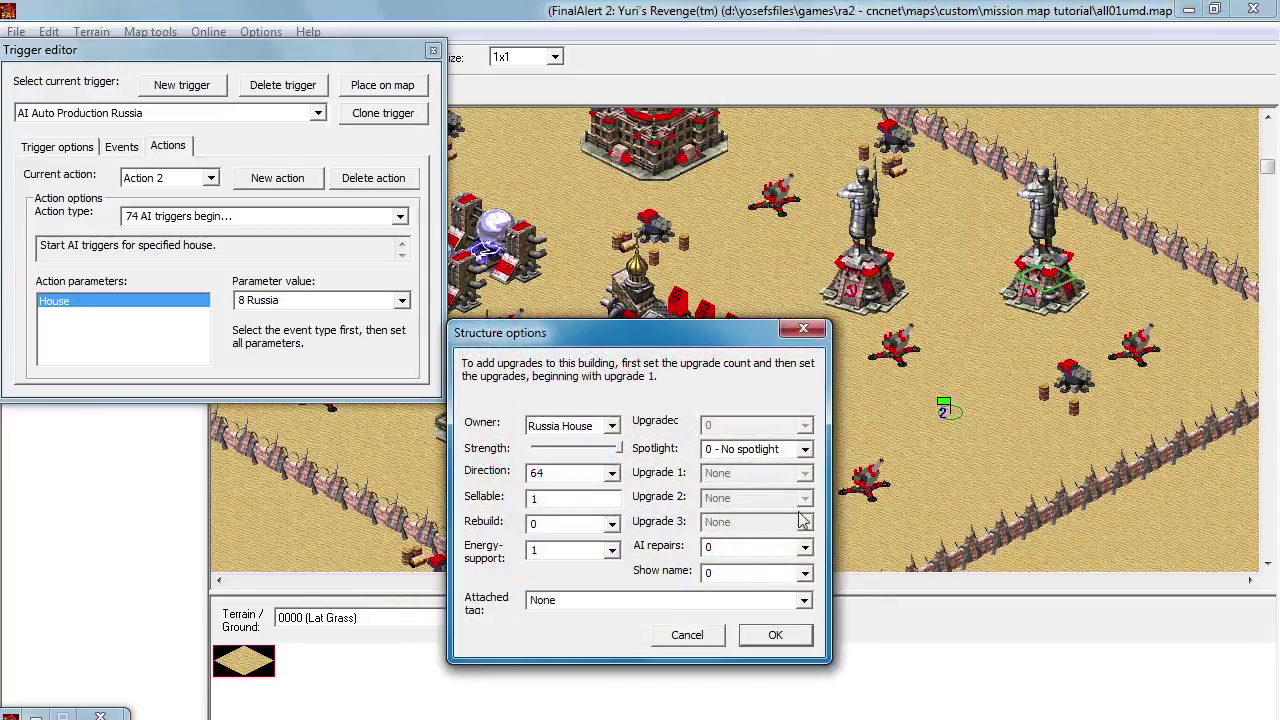
left_click(804, 600)
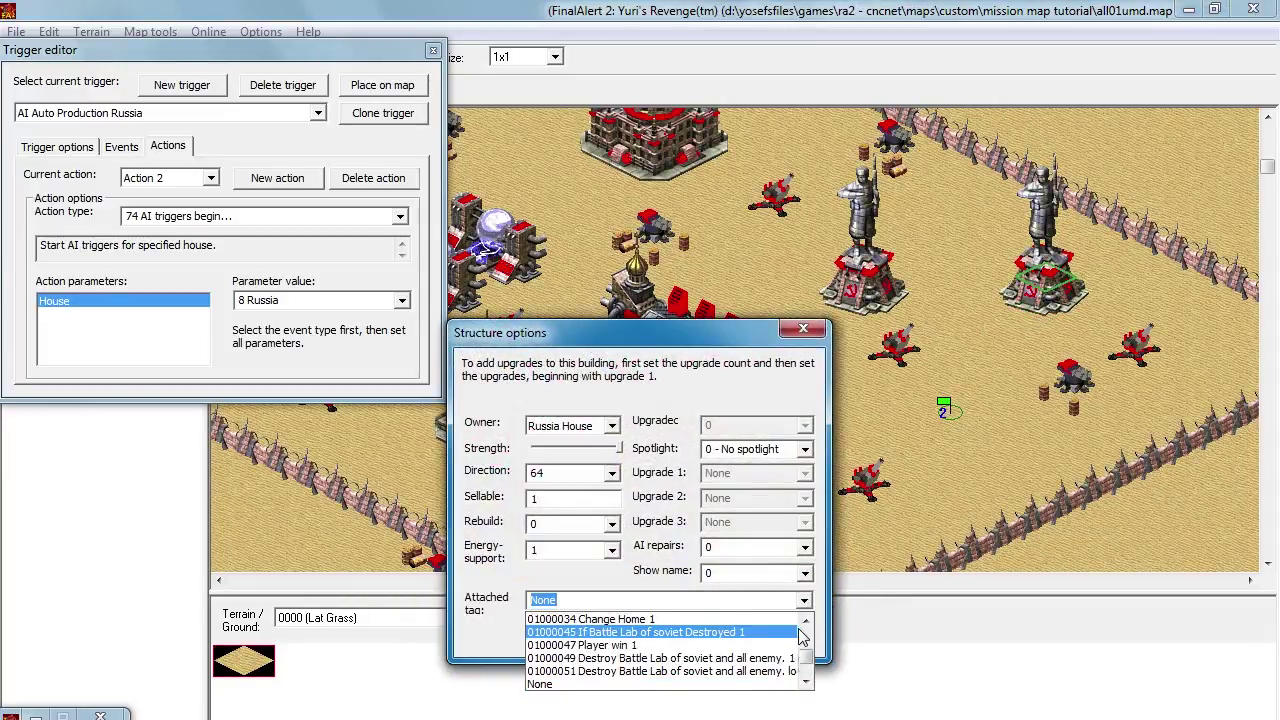
scroll(804, 637, "up", 3)
scroll(804, 637, "up", 2)
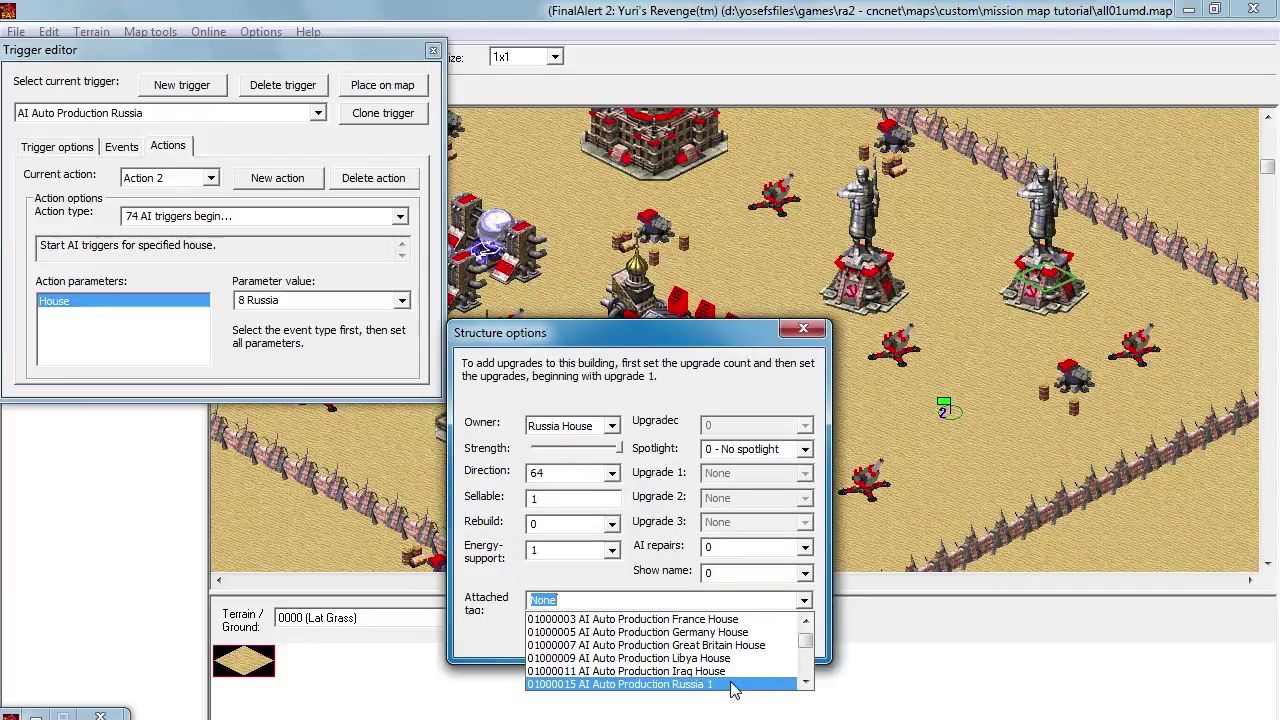
left_click(740, 686)
left_click(773, 638)
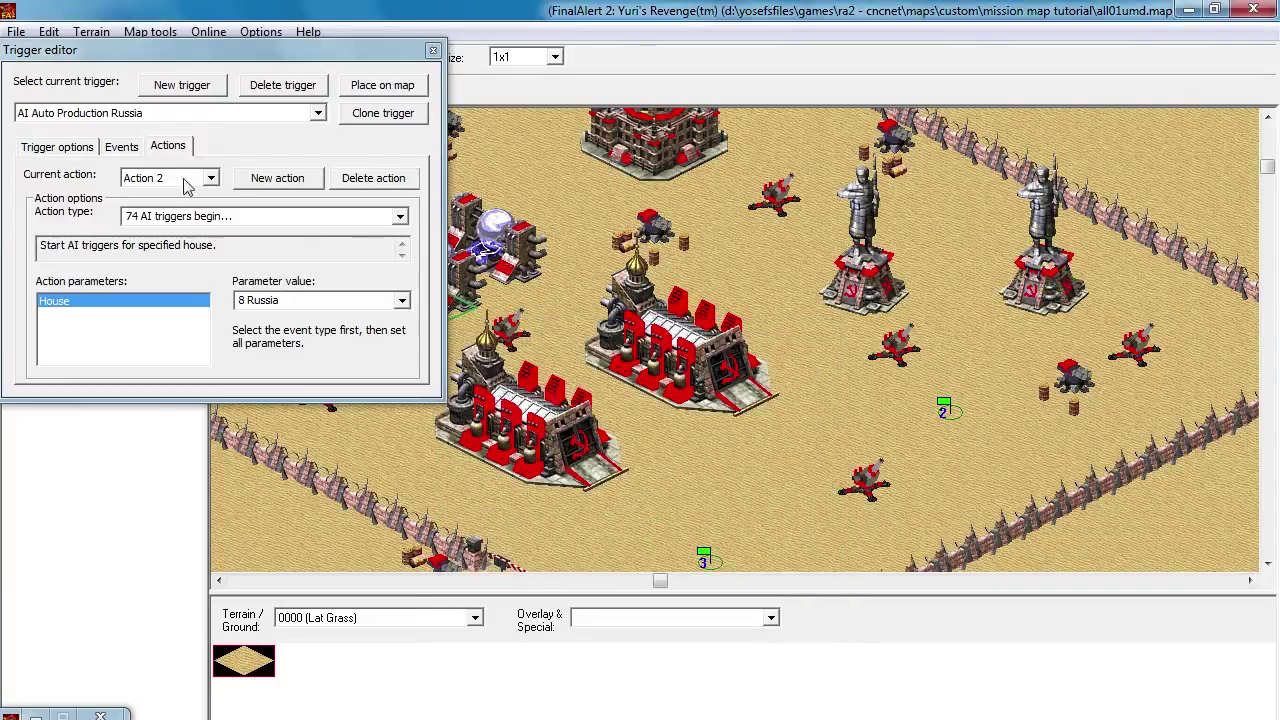
Step: Delete the AI Auto Production France trigger together with its attached tags
left_click(199, 116)
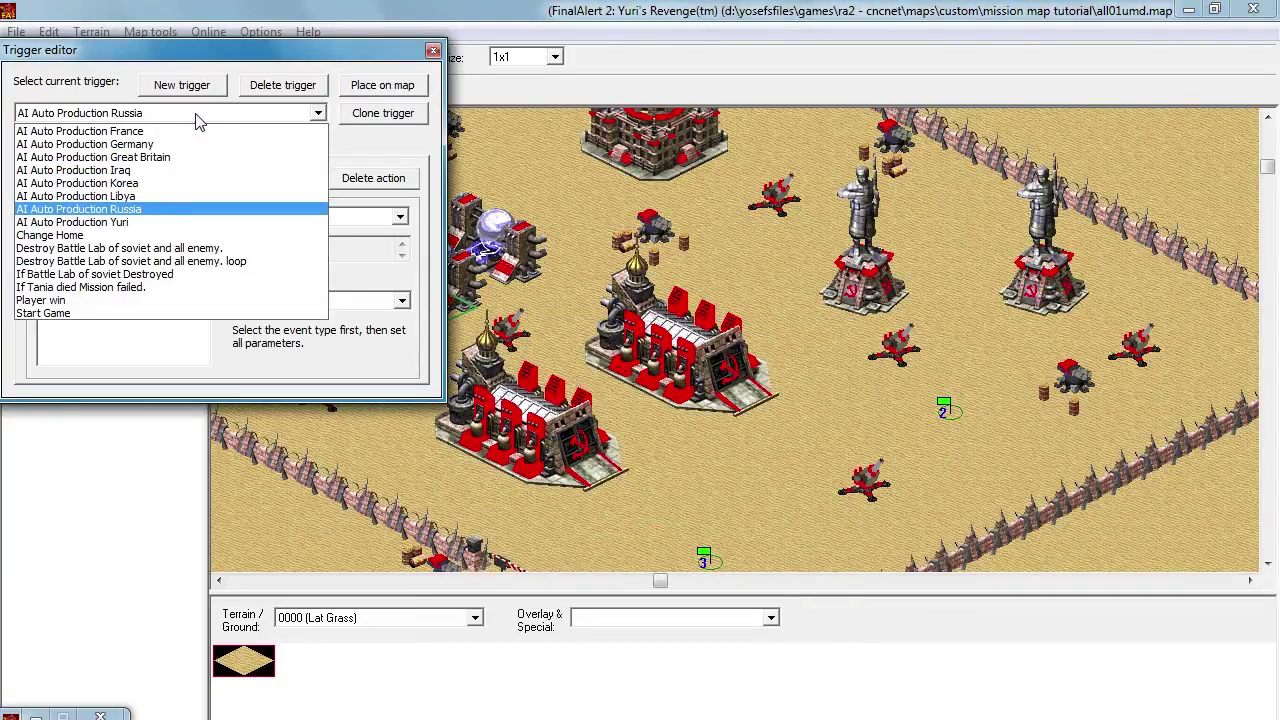
left_click(168, 197)
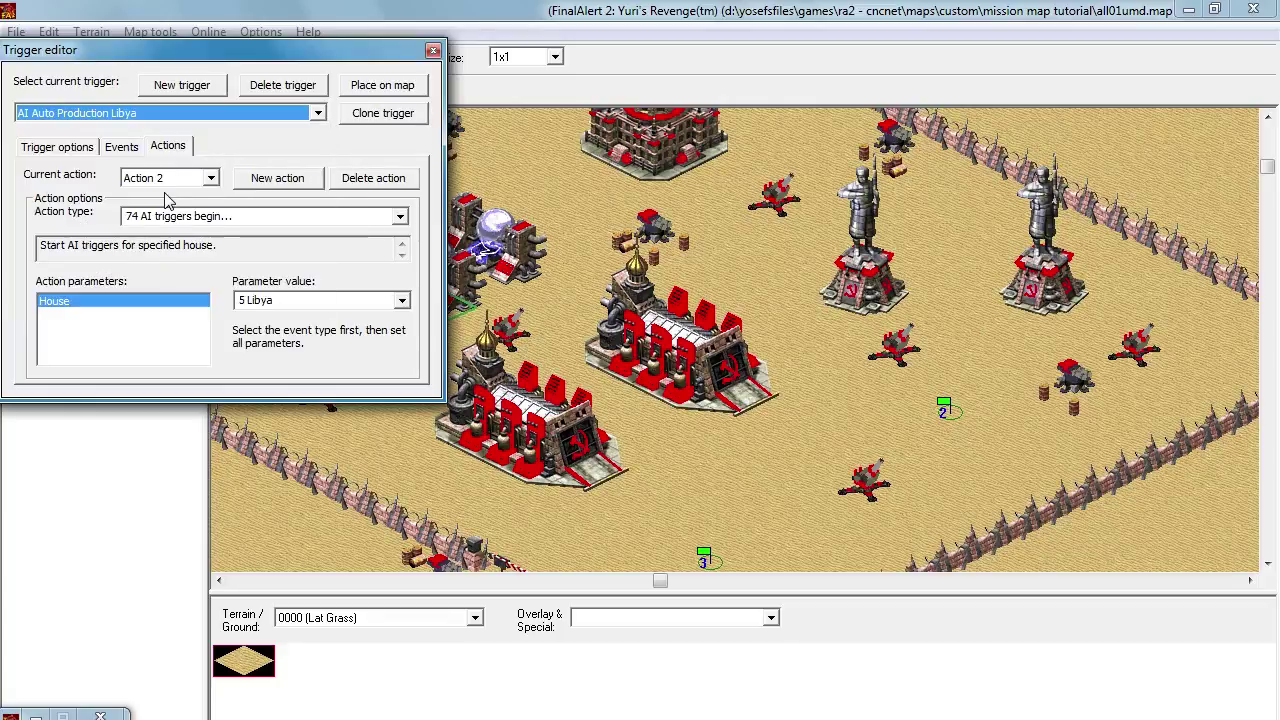
left_click(248, 116)
left_click(253, 133)
left_click(272, 88)
left_click(156, 295)
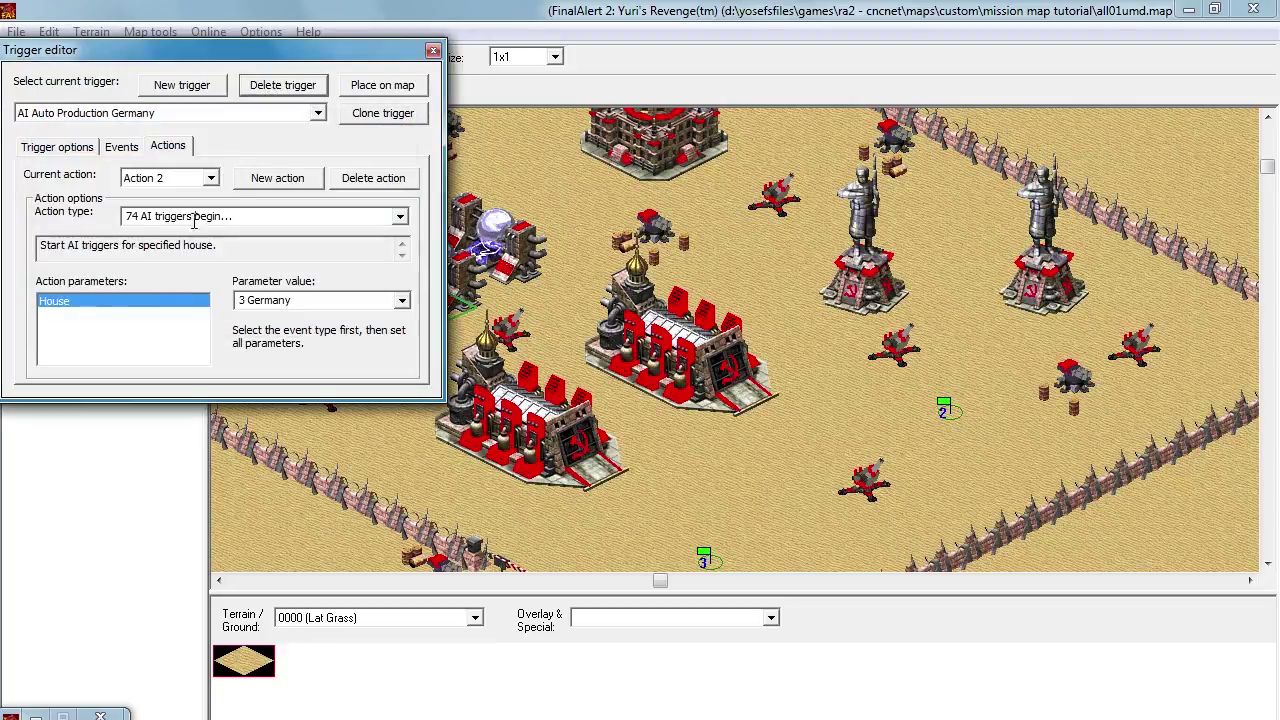
Step: Delete the AI Auto Production triggers for Germany, Great Britain, Libya and Iraq, each together with its attached tags
left_click(280, 88)
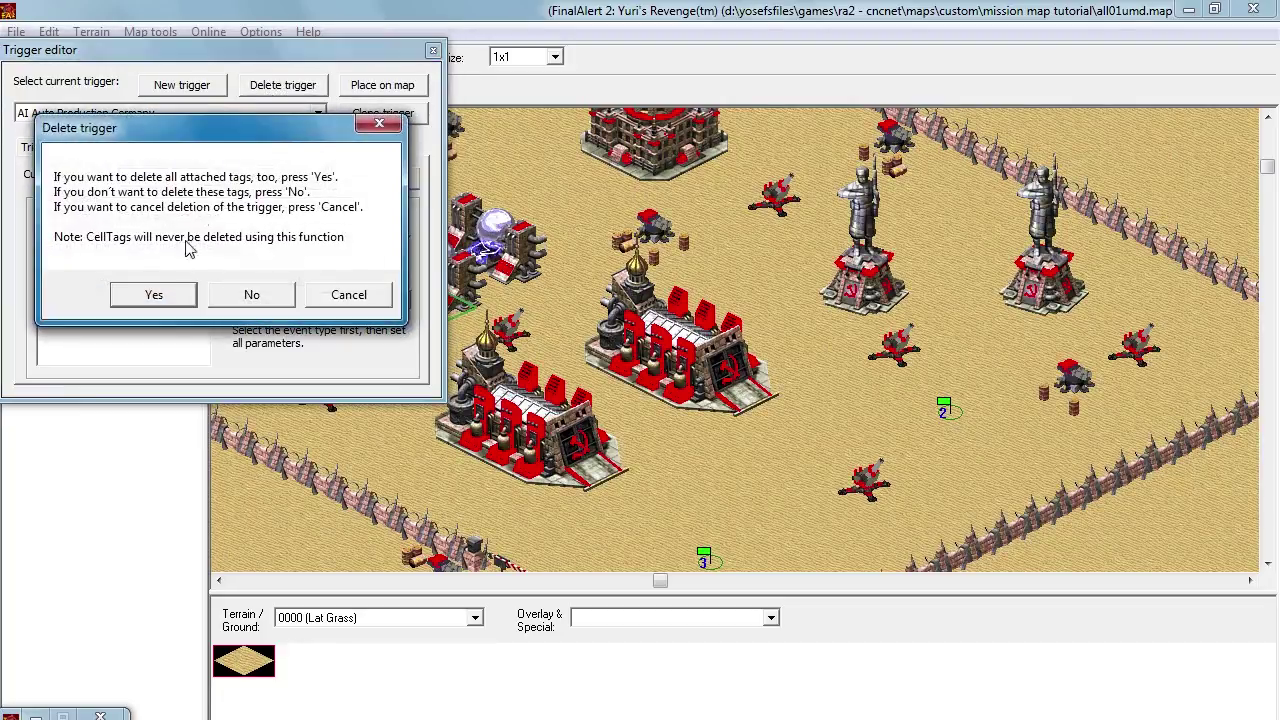
left_click(153, 296)
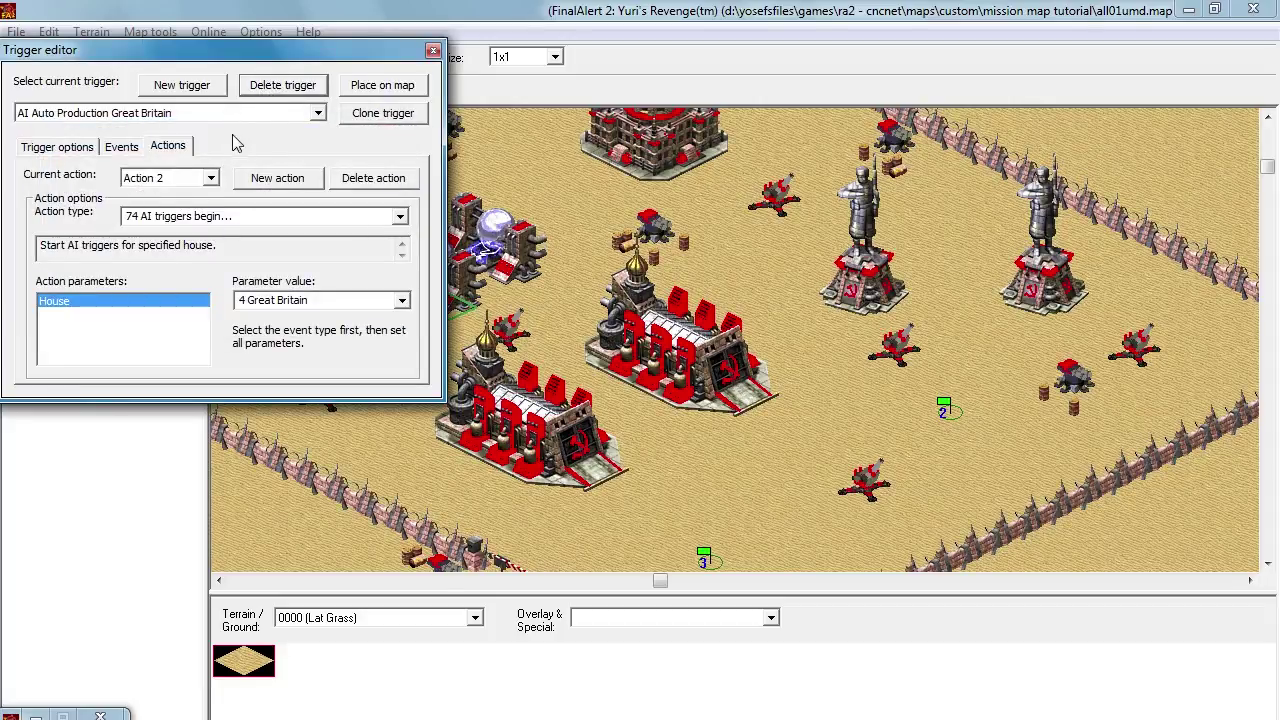
left_click(262, 90)
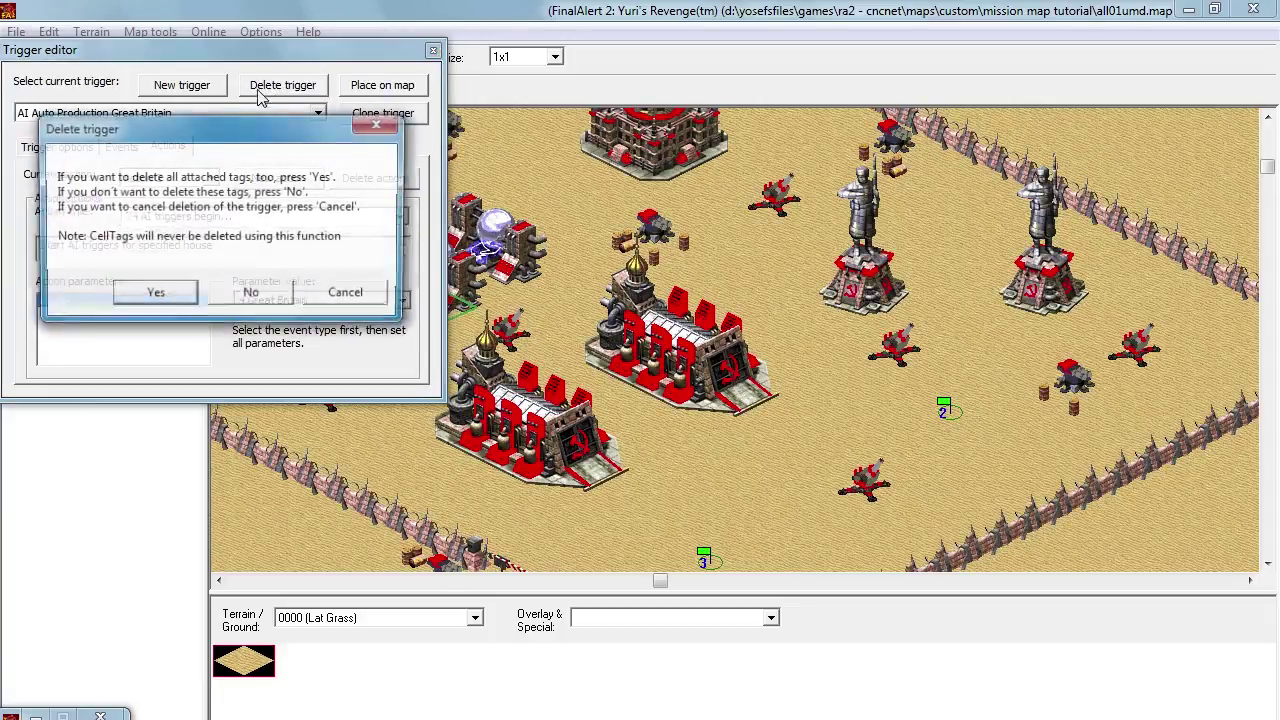
left_click(156, 294)
left_click(262, 88)
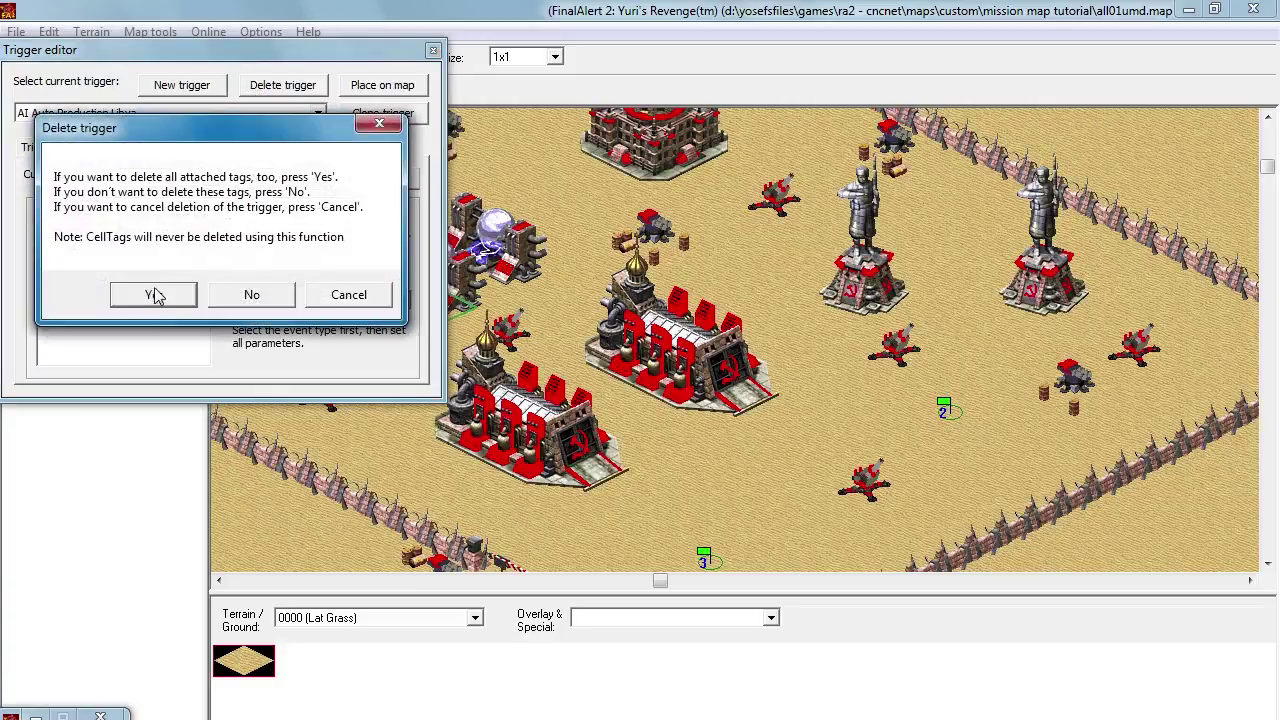
left_click(156, 292)
left_click(265, 90)
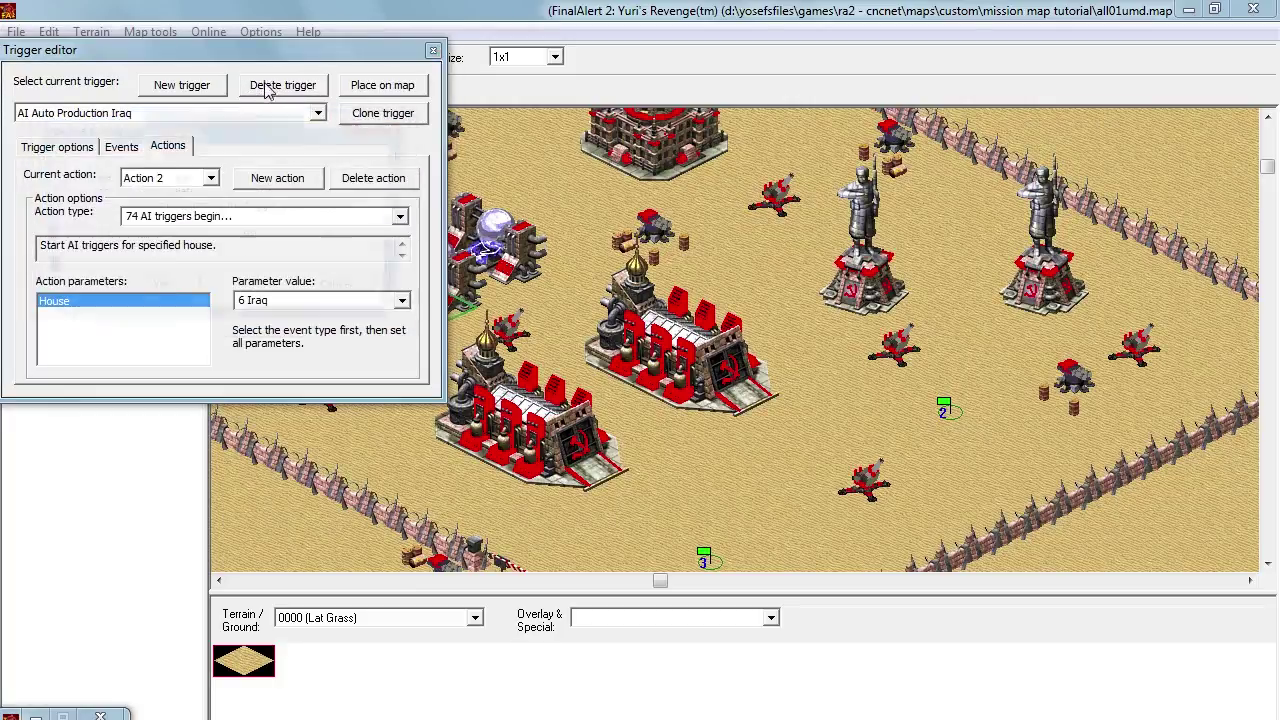
left_click(156, 294)
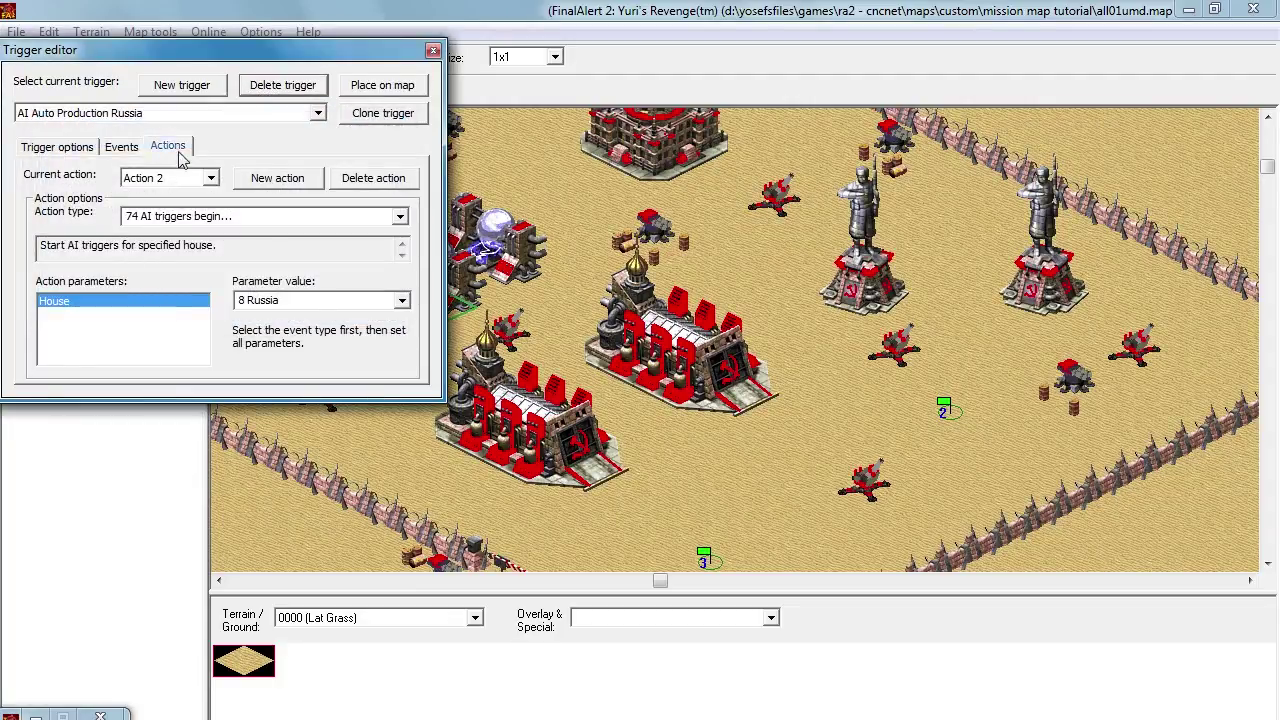
Step: Delete the AI Auto Production triggers for Korea and Yuri, each together with its attached tags
left_click(197, 114)
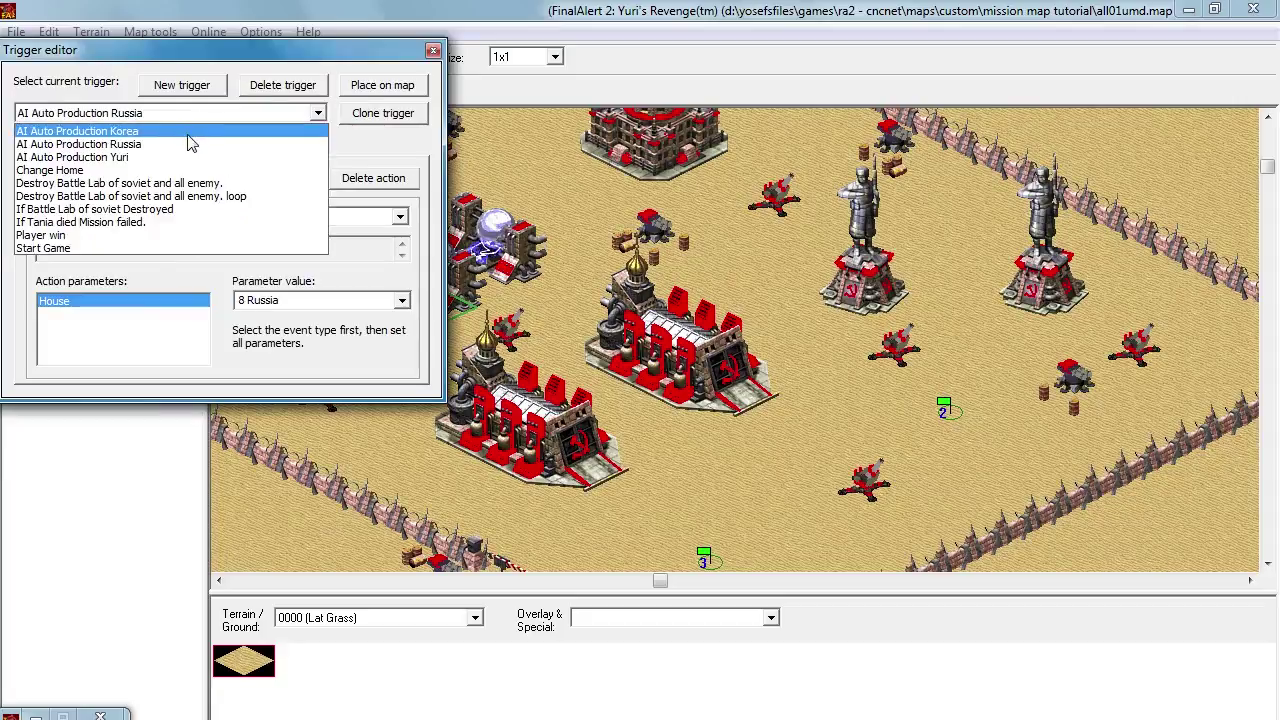
left_click(190, 132)
left_click(277, 85)
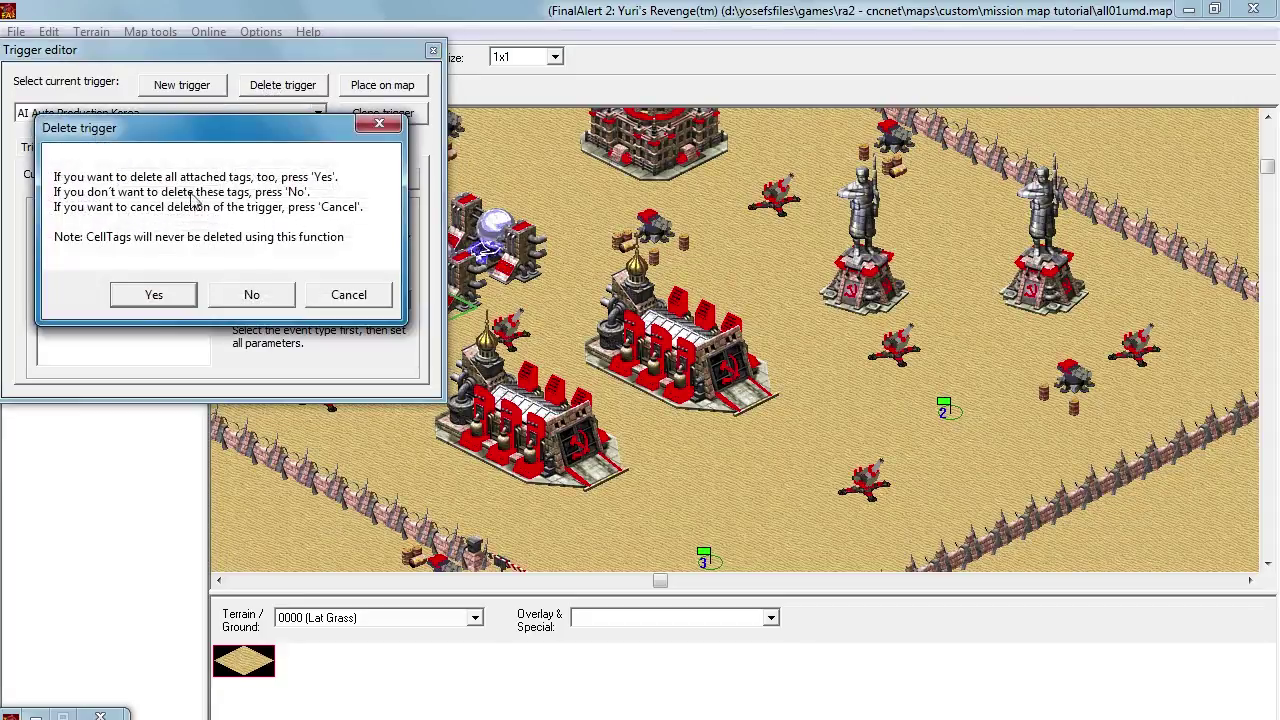
left_click(155, 292)
left_click(193, 117)
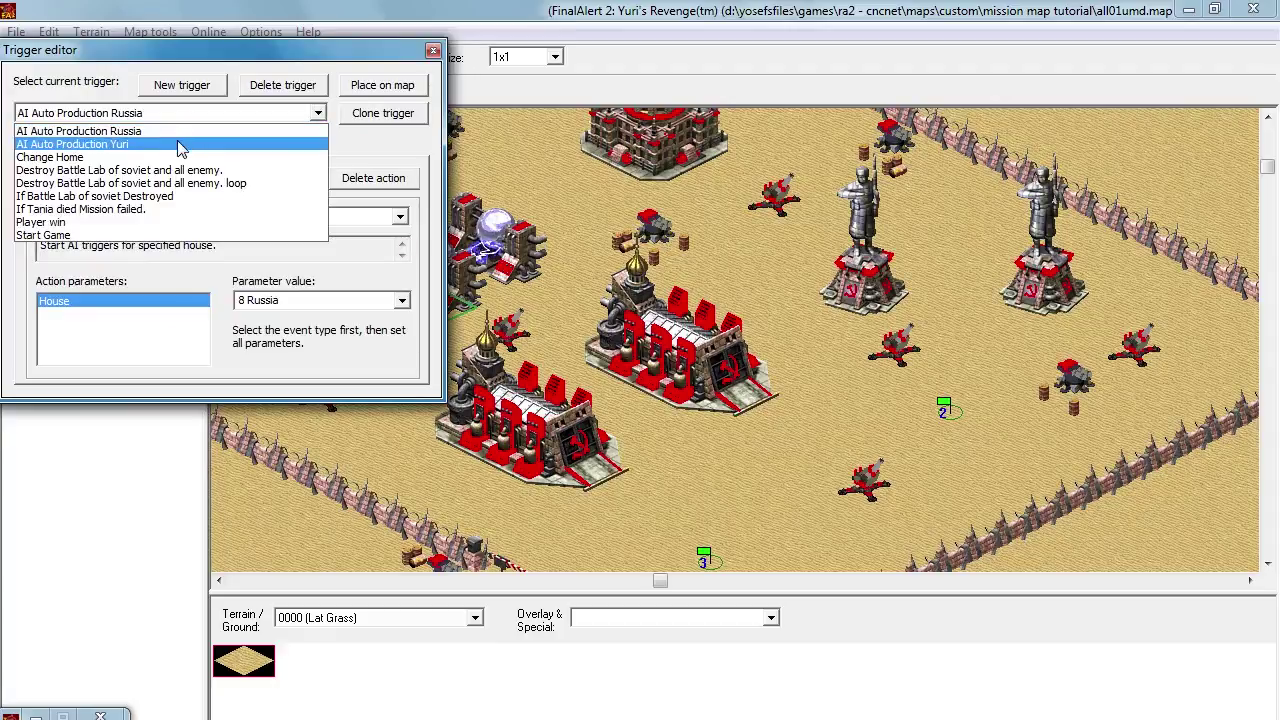
left_click(177, 144)
left_click(285, 86)
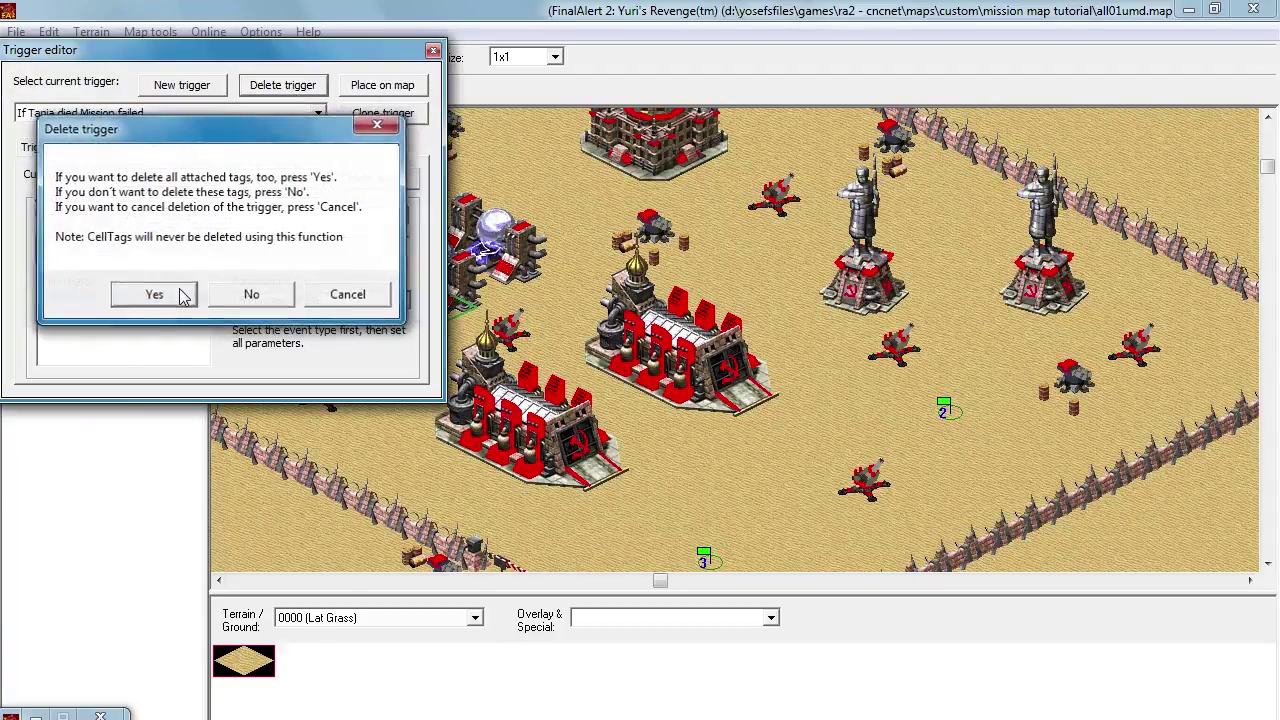
left_click(188, 291)
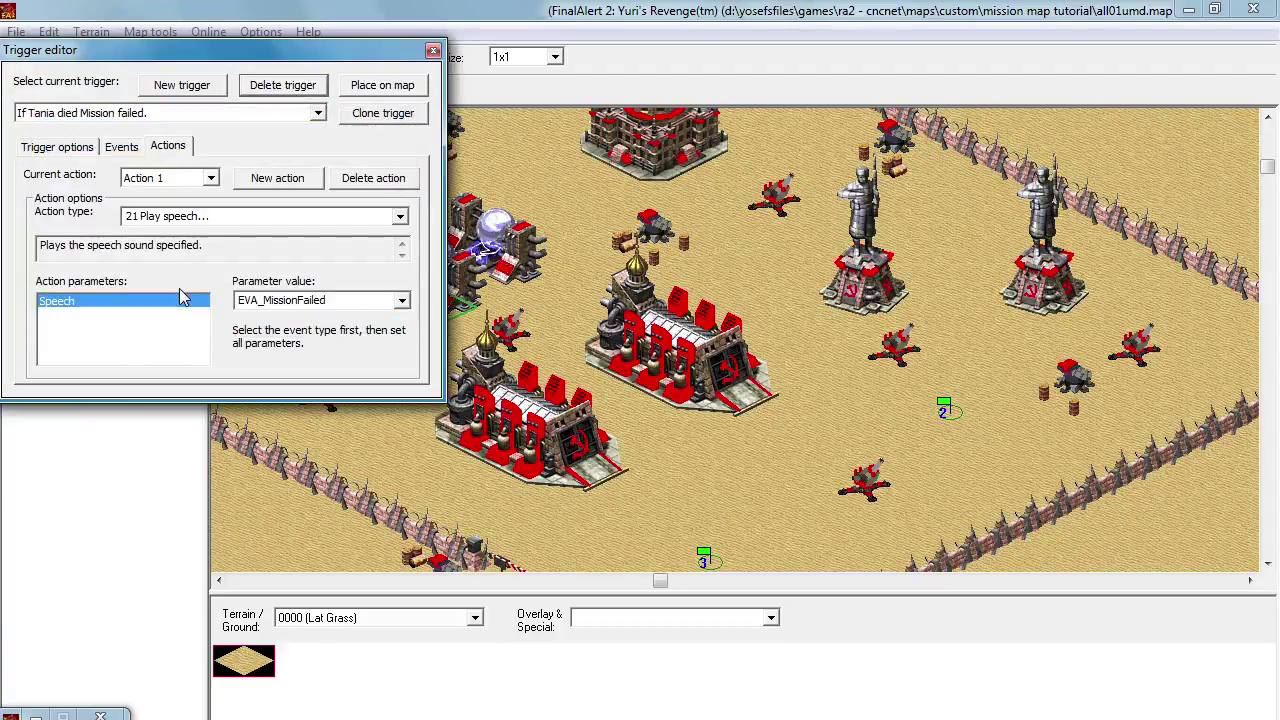
Step: Change the Player win trigger's Event 0 to type 57 Building does not exist and close the trigger editor
left_click(58, 147)
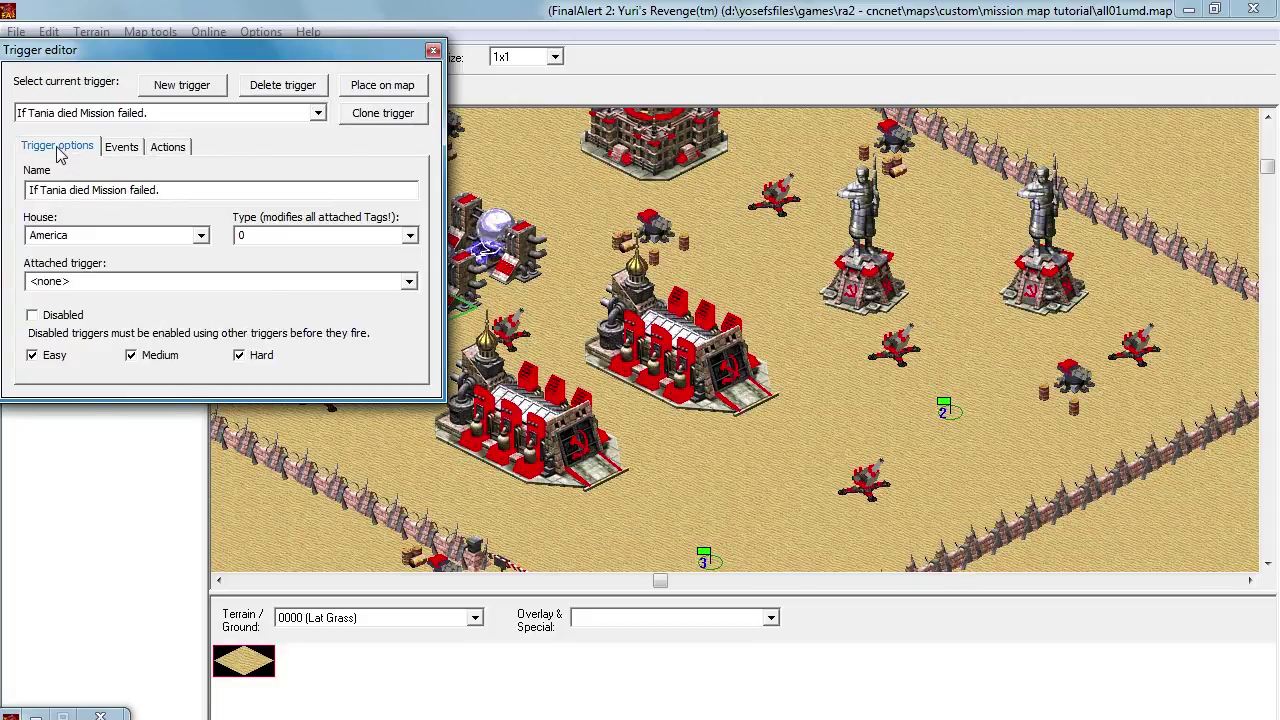
left_click(92, 114)
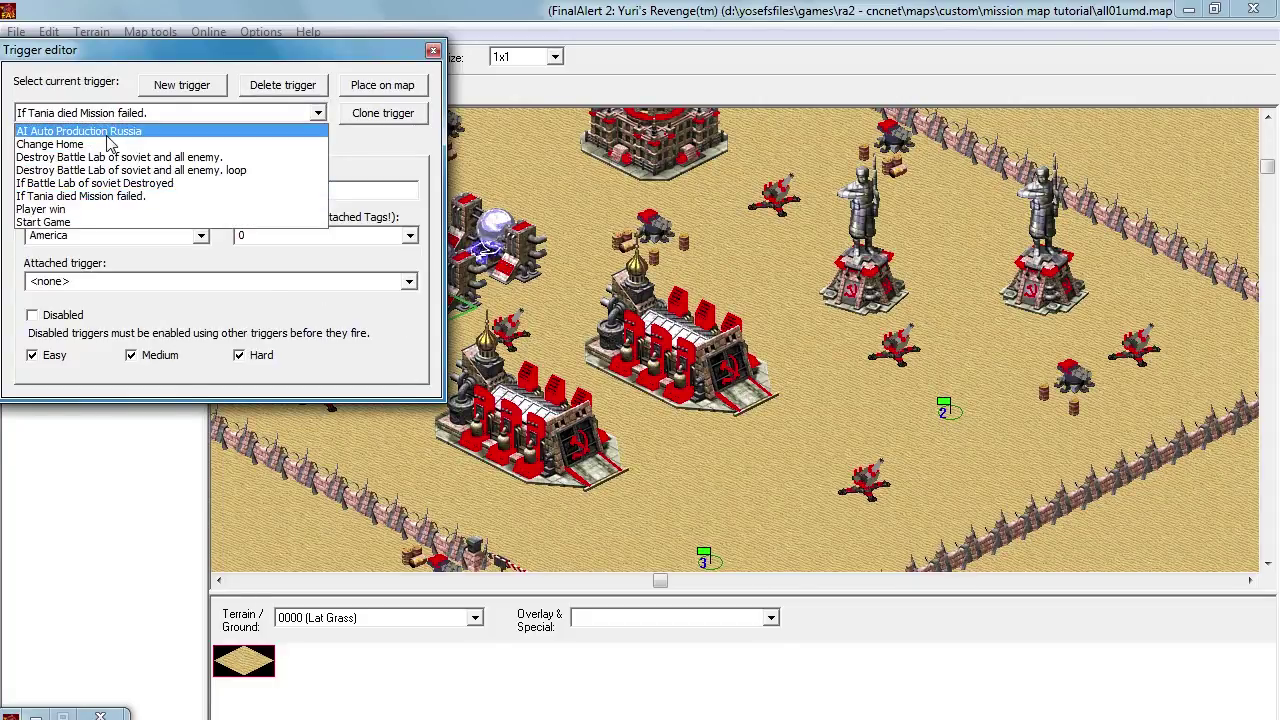
left_click(206, 209)
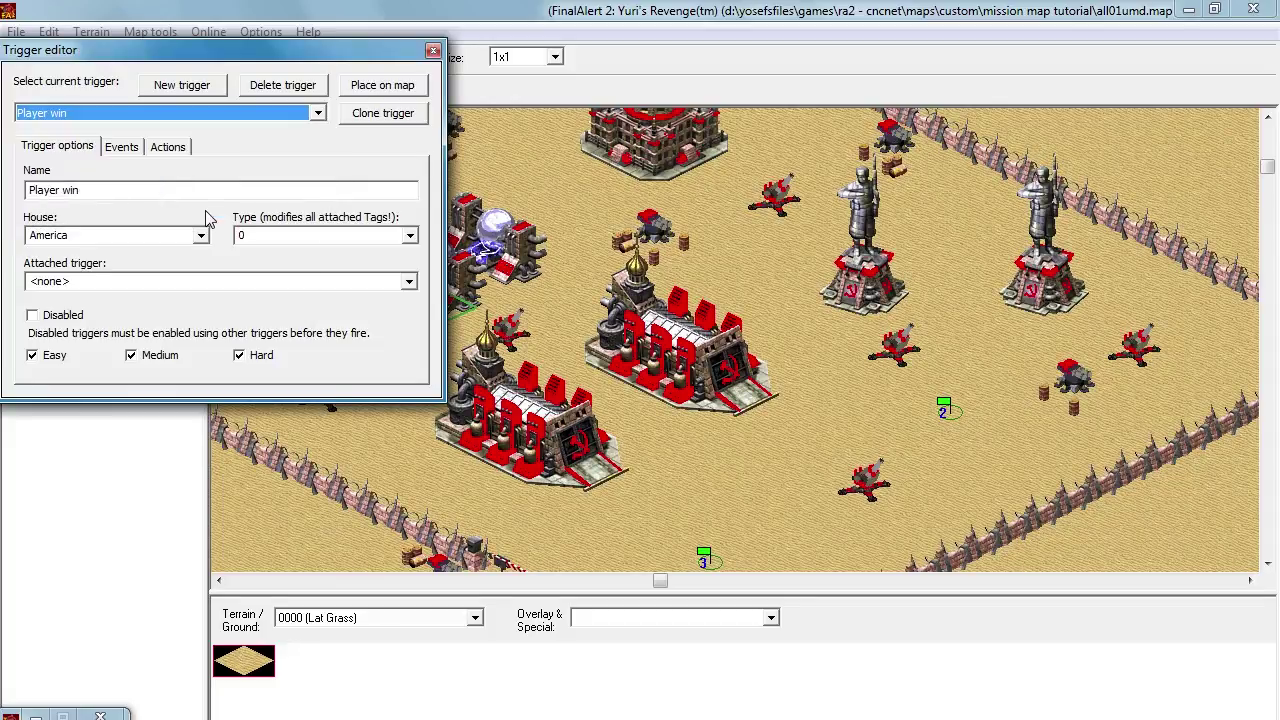
left_click(121, 147)
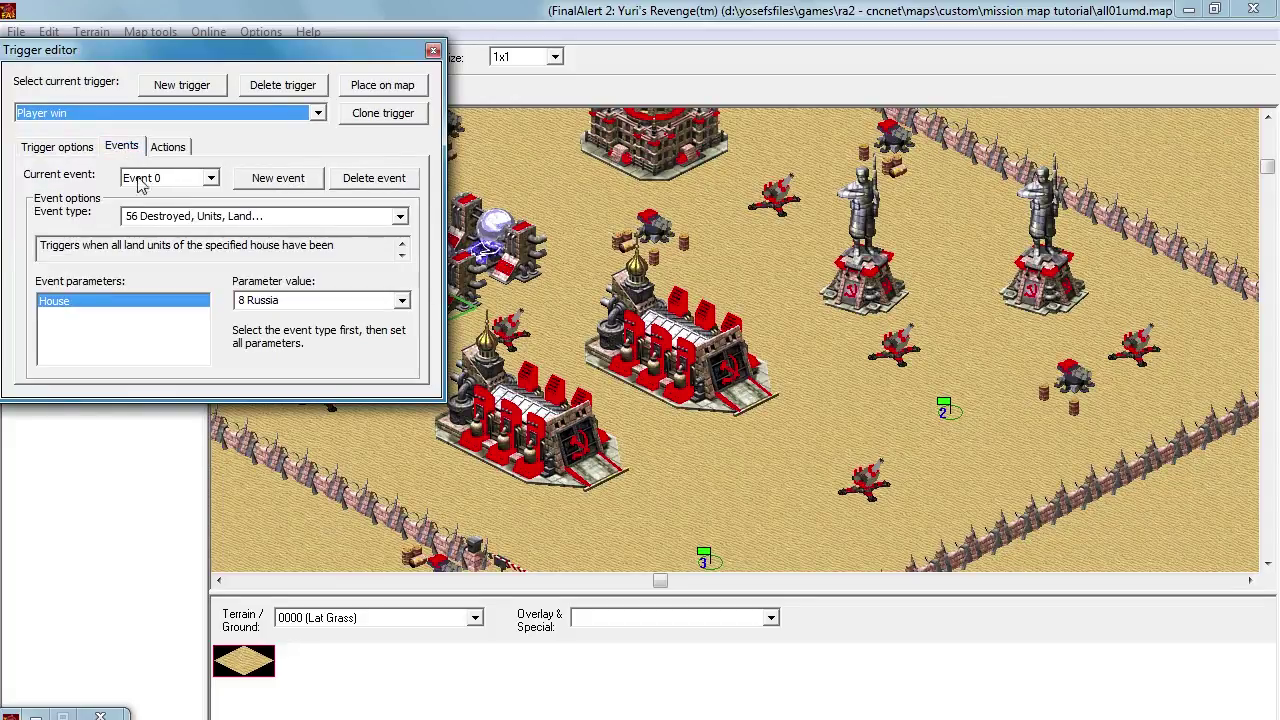
left_click(400, 217)
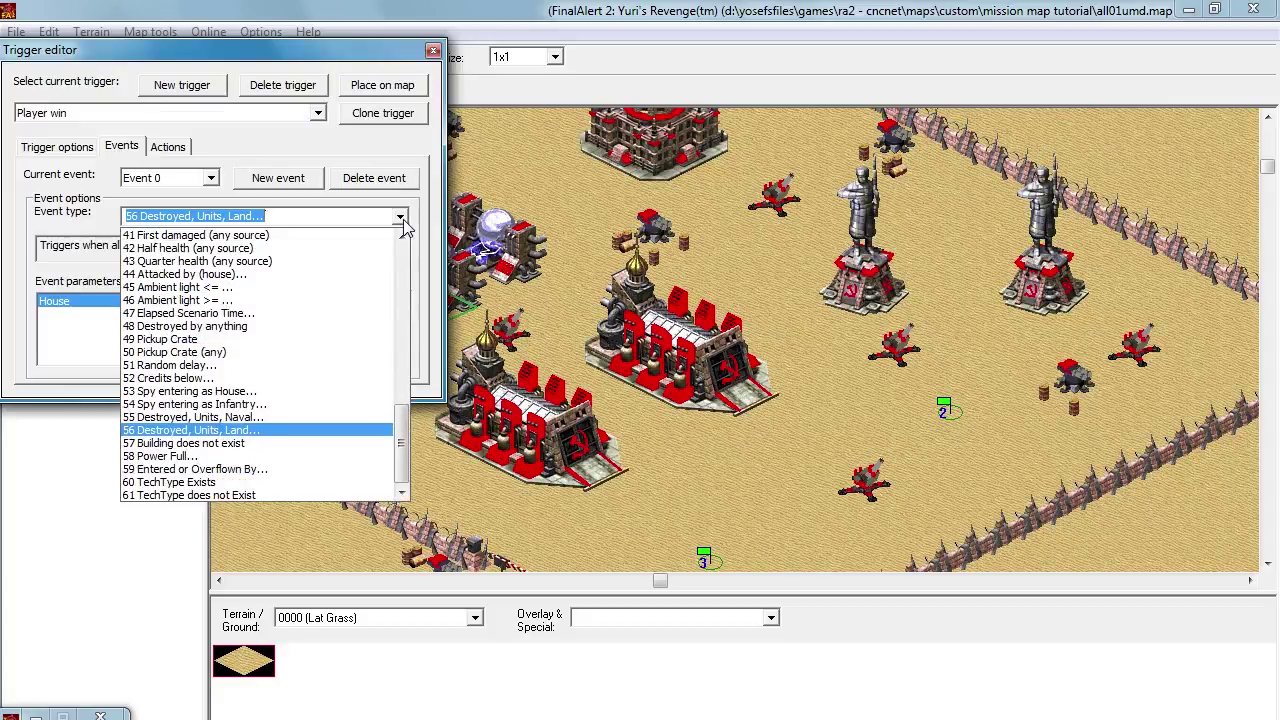
left_click(243, 444)
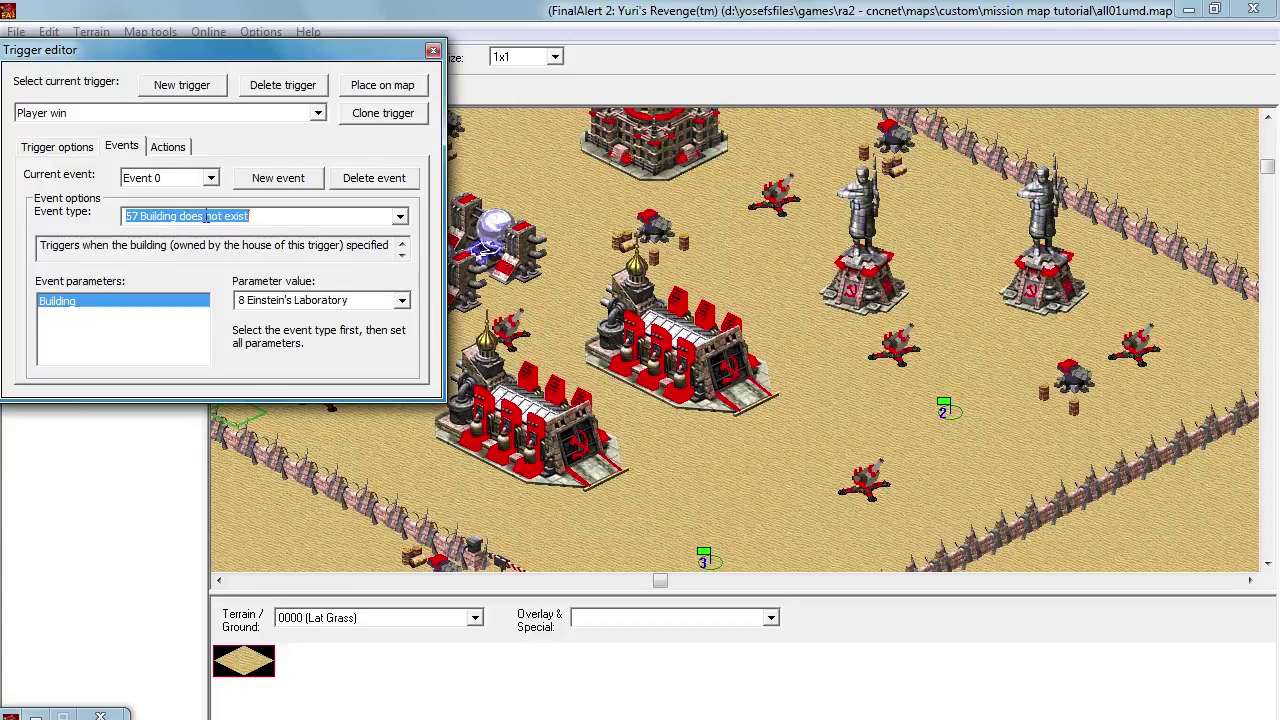
left_click(432, 50)
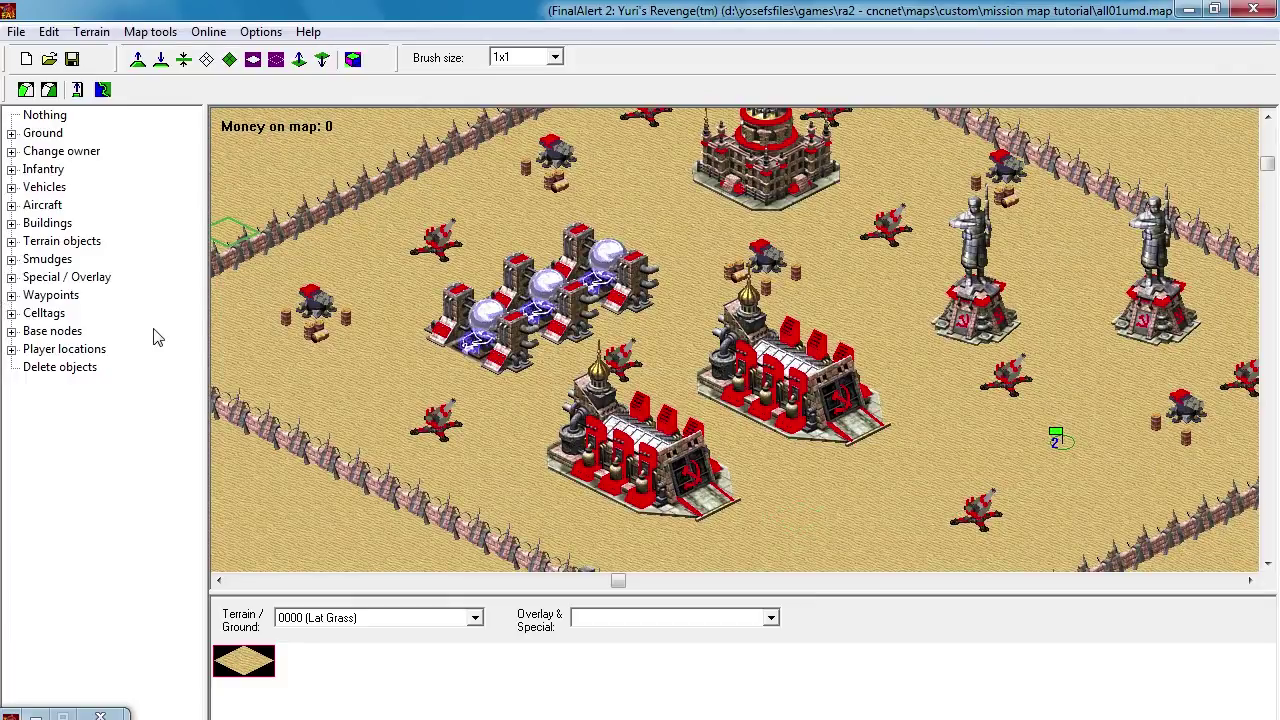
Step: Reopen the trigger editor and place the Taskforces window beside it
left_click(49, 32)
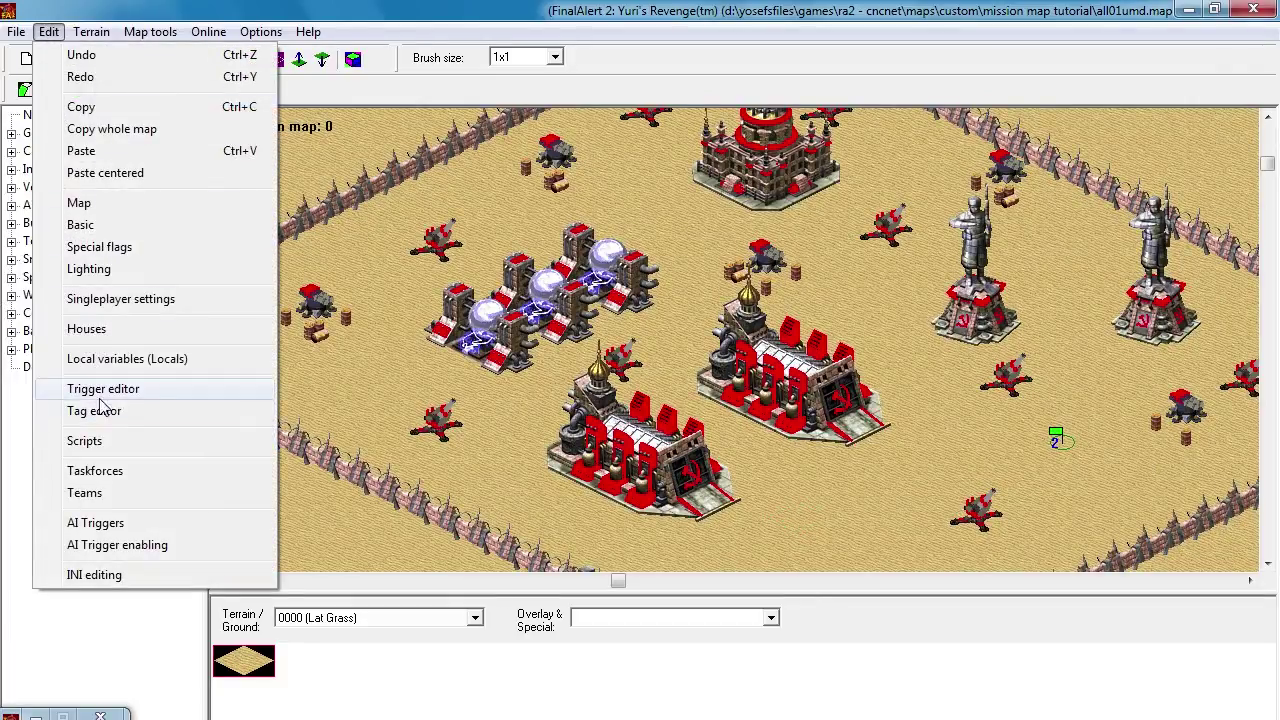
left_click(147, 394)
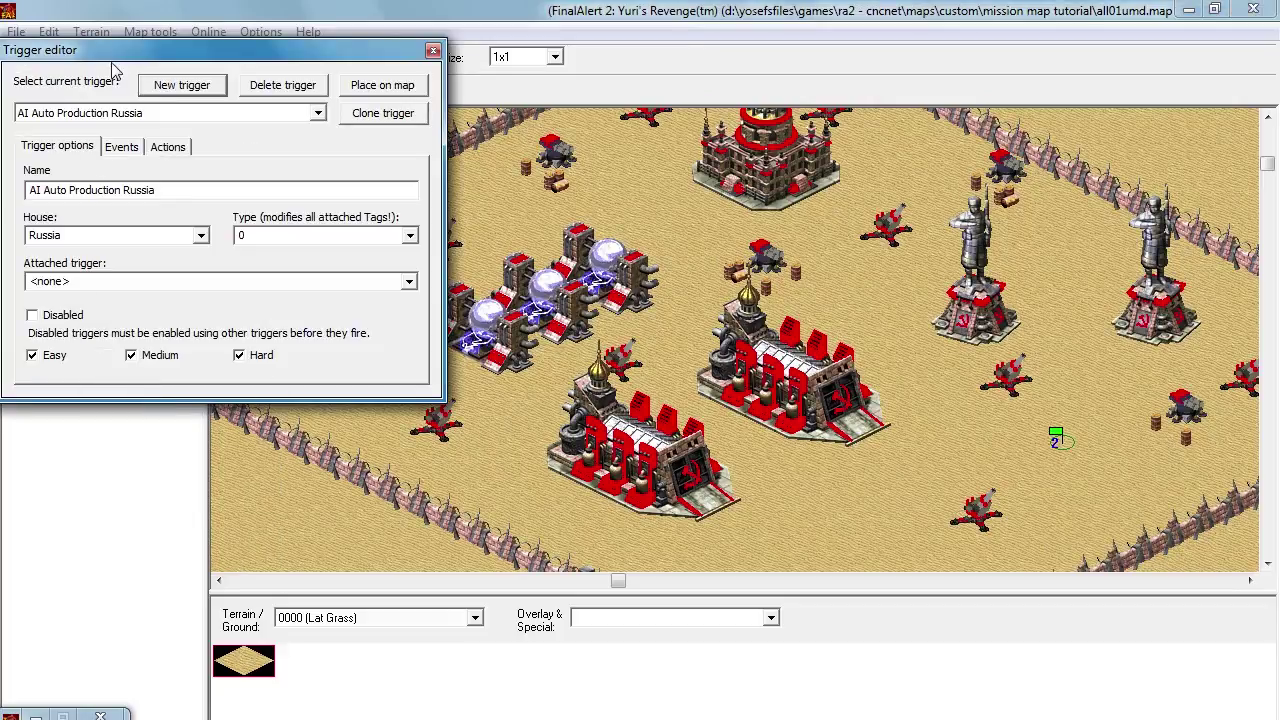
left_click_drag(115, 50, 351, 135)
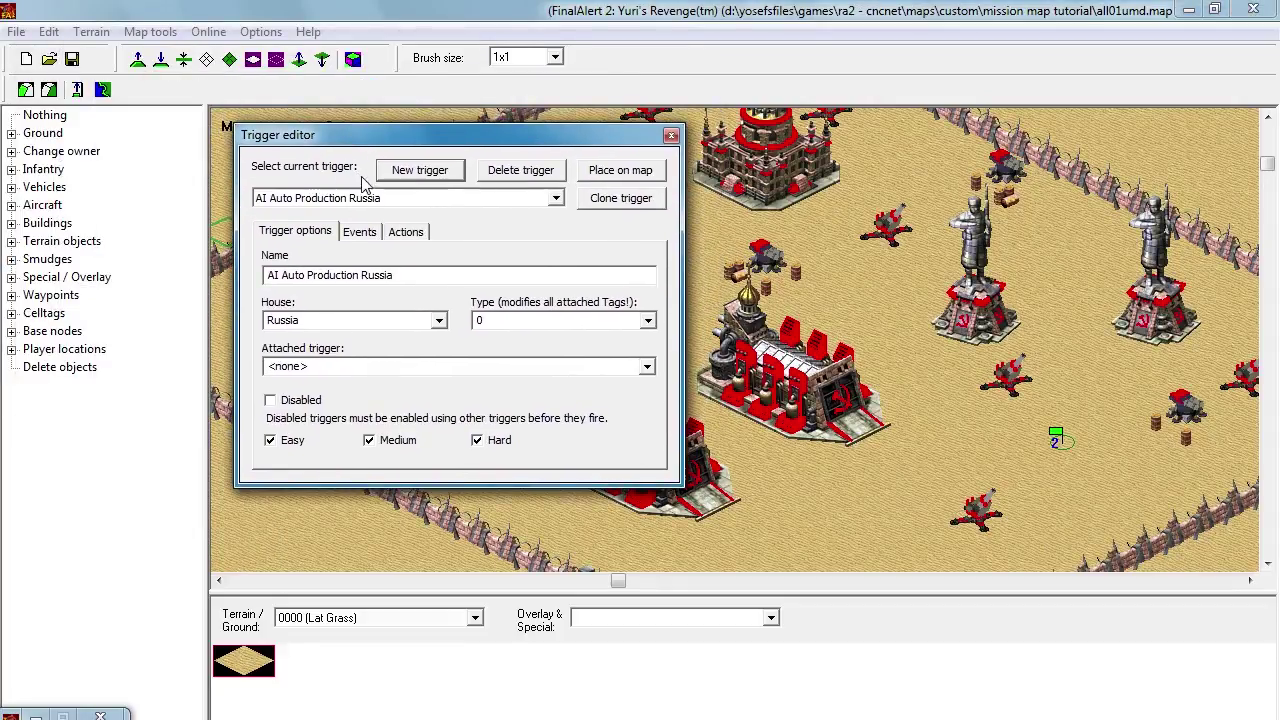
left_click(91, 31)
mouse_move(49, 32)
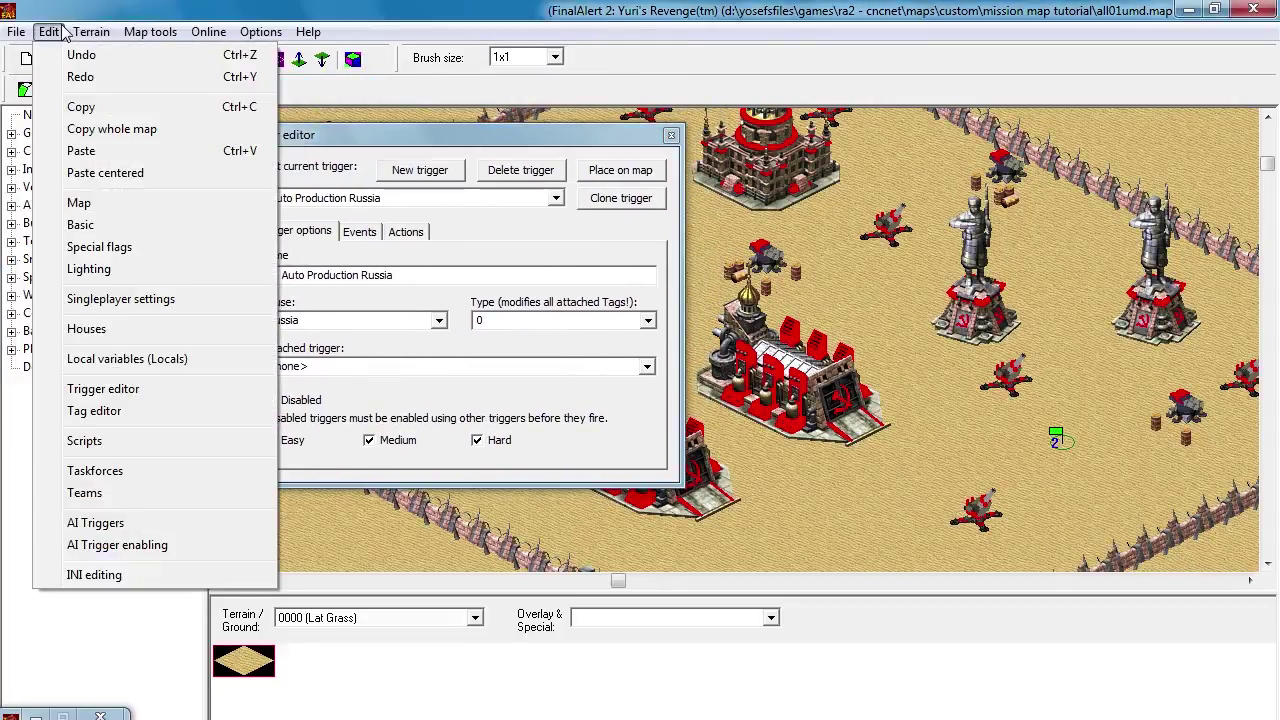
left_click(335, 145)
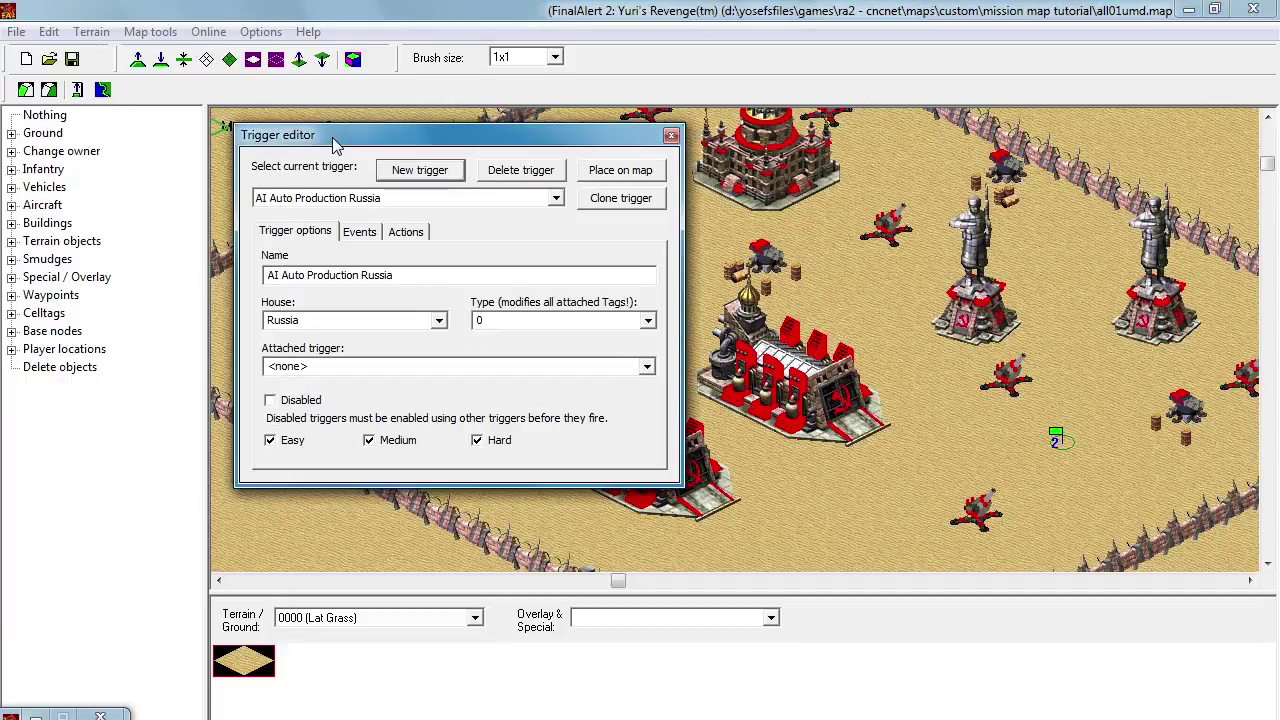
left_click(50, 31)
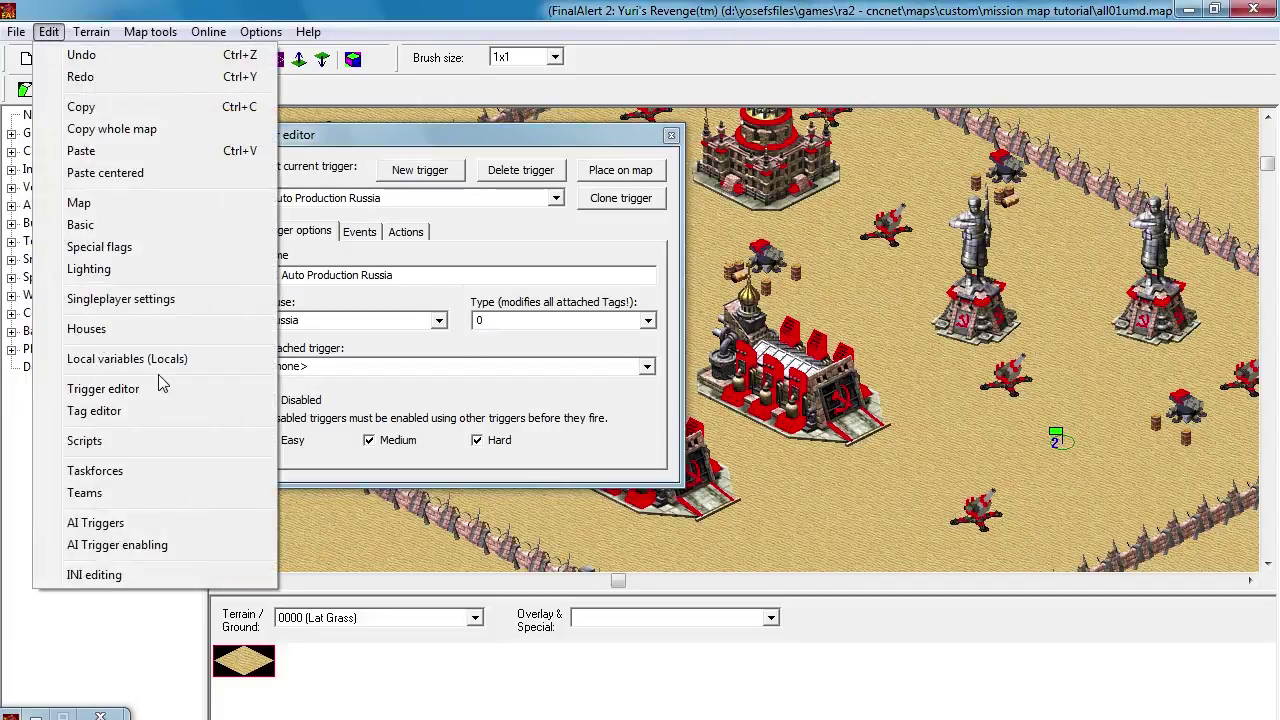
left_click(122, 470)
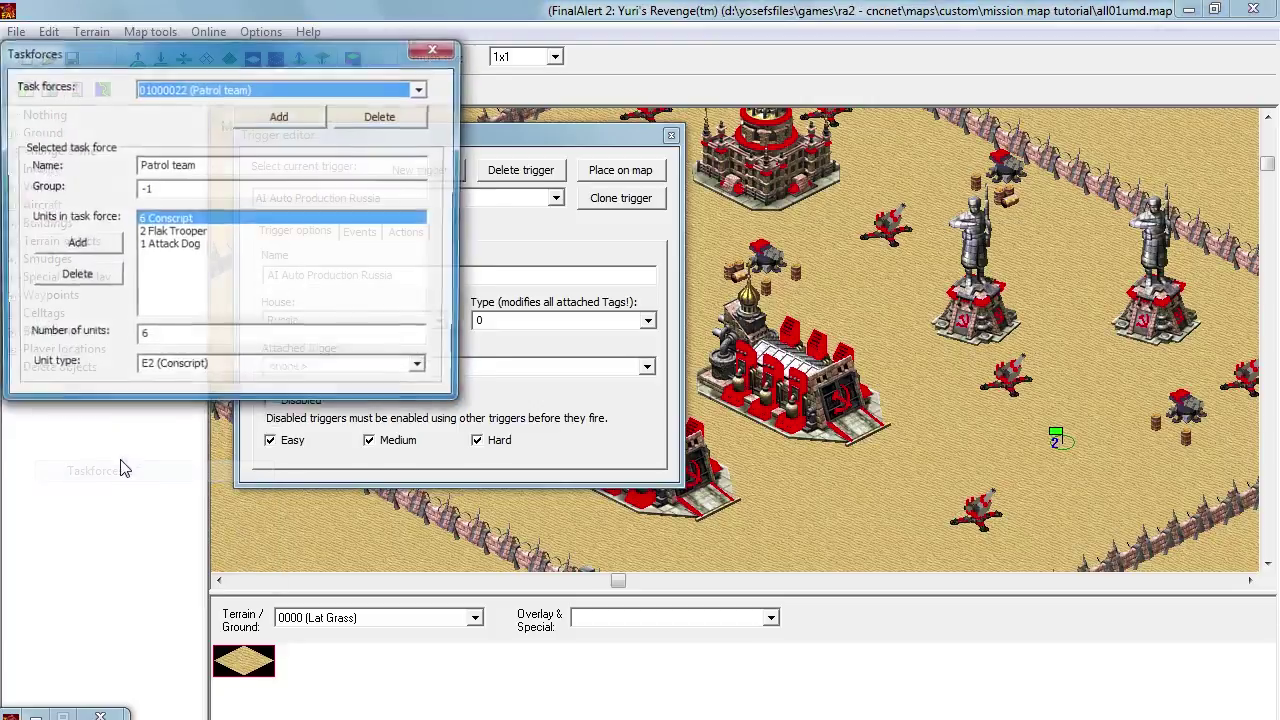
left_click_drag(194, 56, 906, 127)
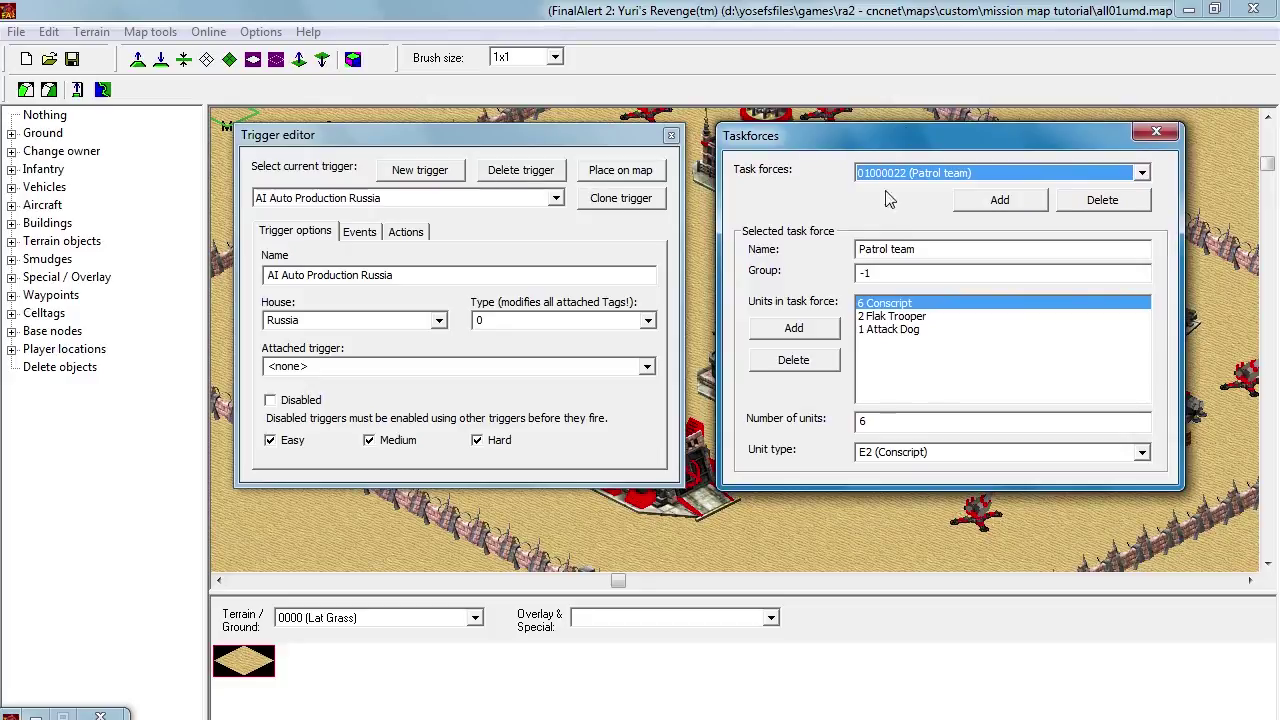
Step: Create a new trigger named Patrol team, using the name of task force 01000022
left_click(914, 175)
left_click(914, 175)
left_click_drag(938, 249, 866, 251)
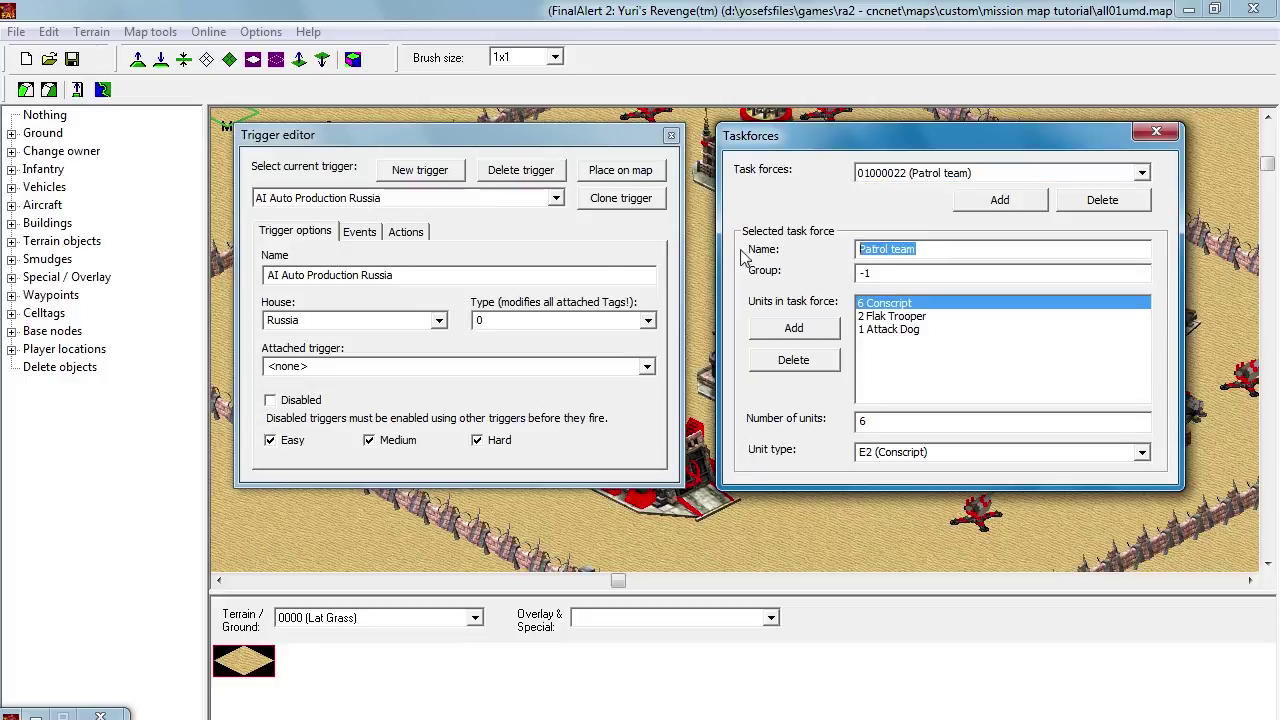
left_click(431, 172)
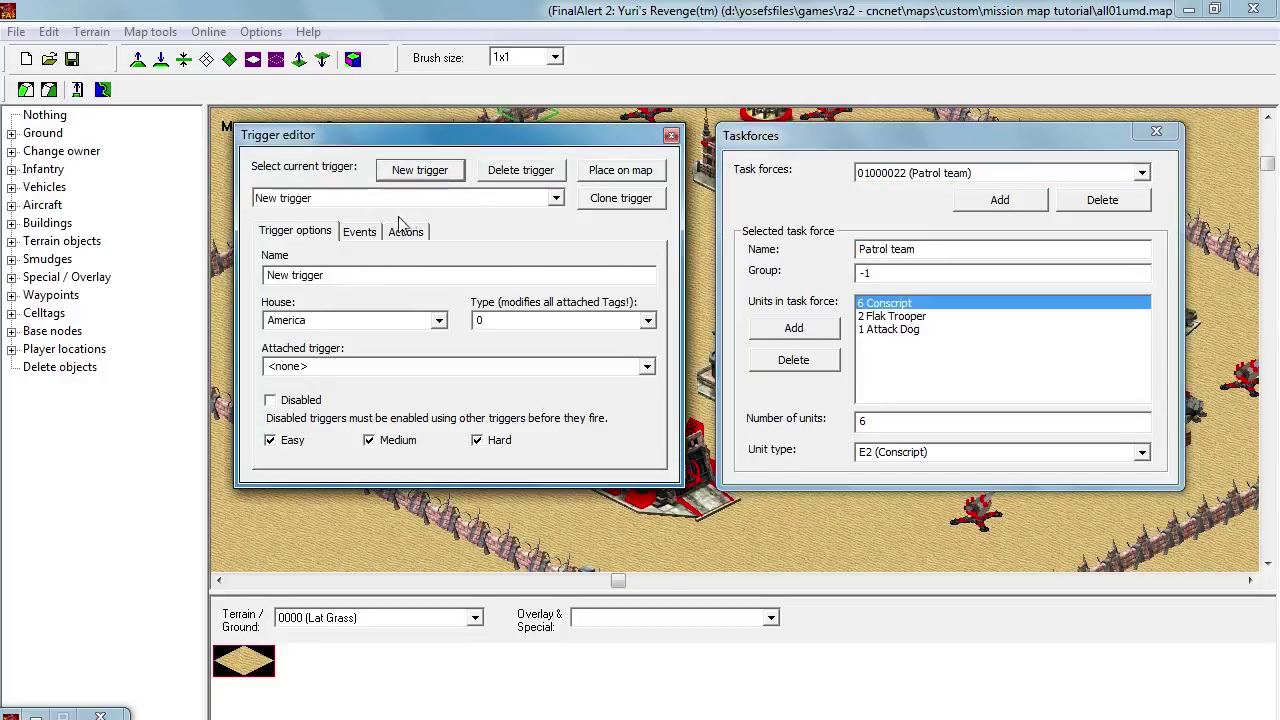
left_click_drag(327, 277, 252, 284)
type("Patrol team")
Step: Add an event of type 13 Elapsed Time to the Patrol team trigger
left_click(356, 234)
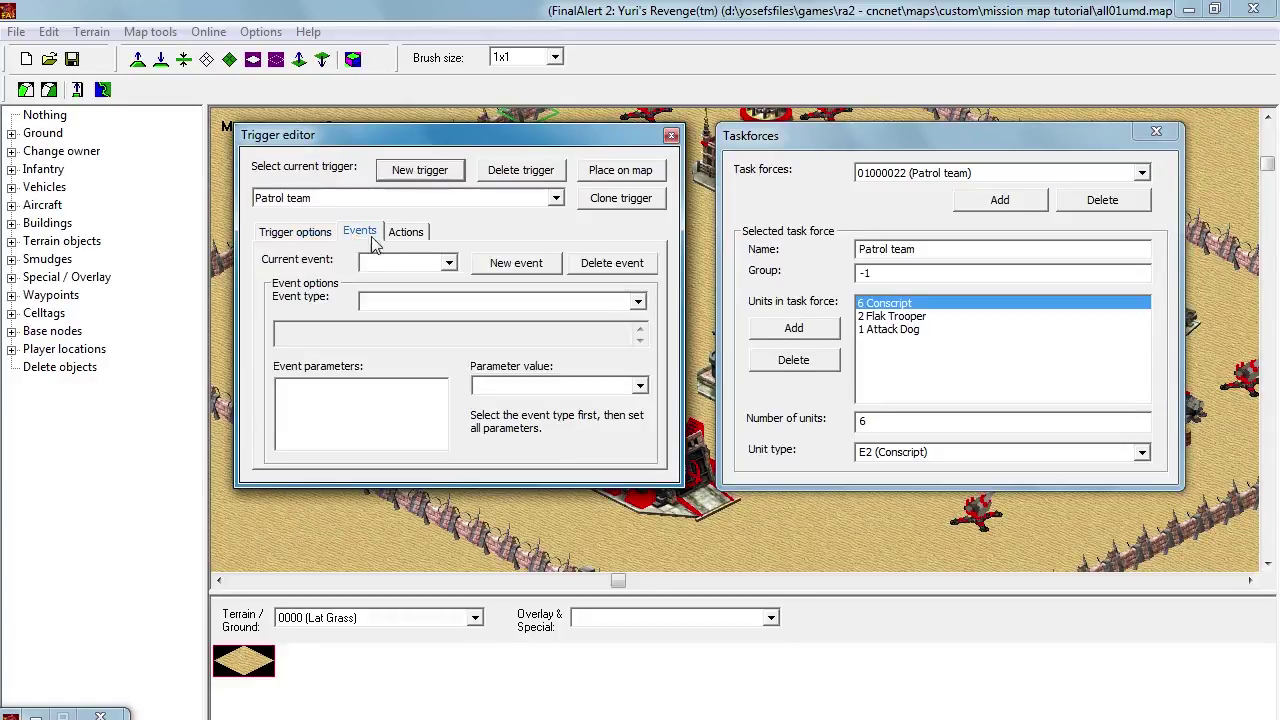
left_click(494, 263)
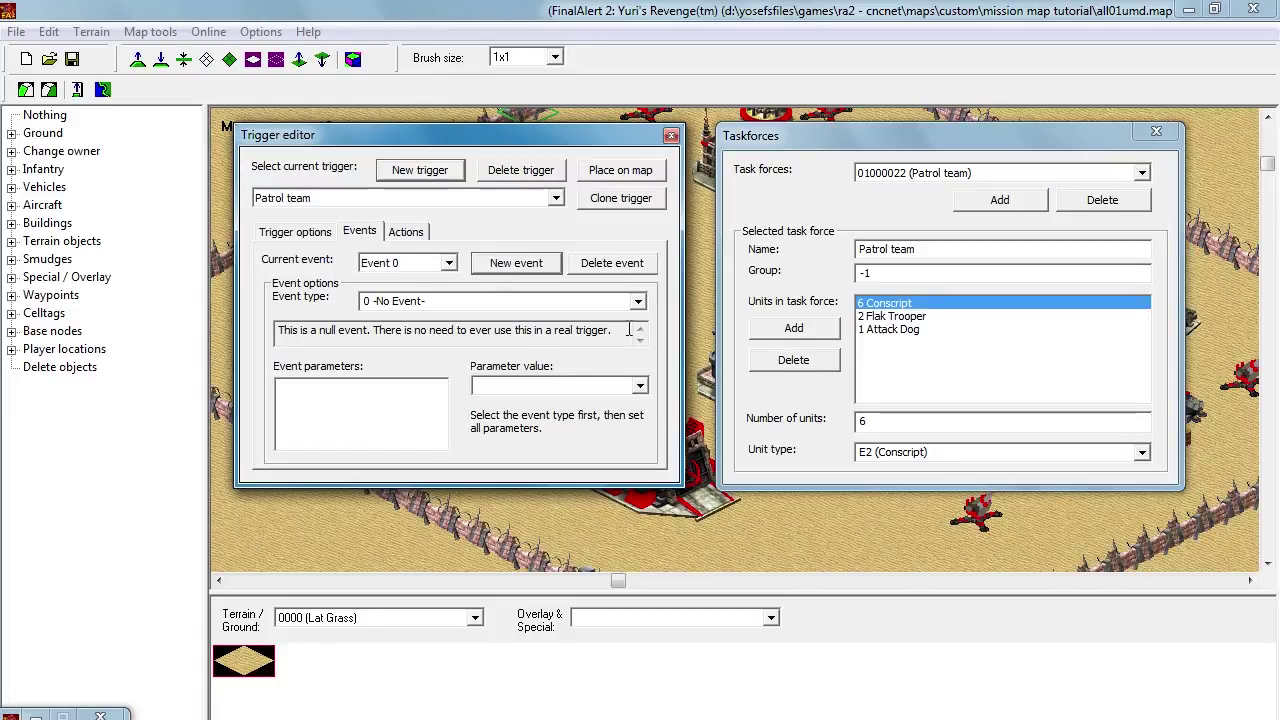
key("Tab")
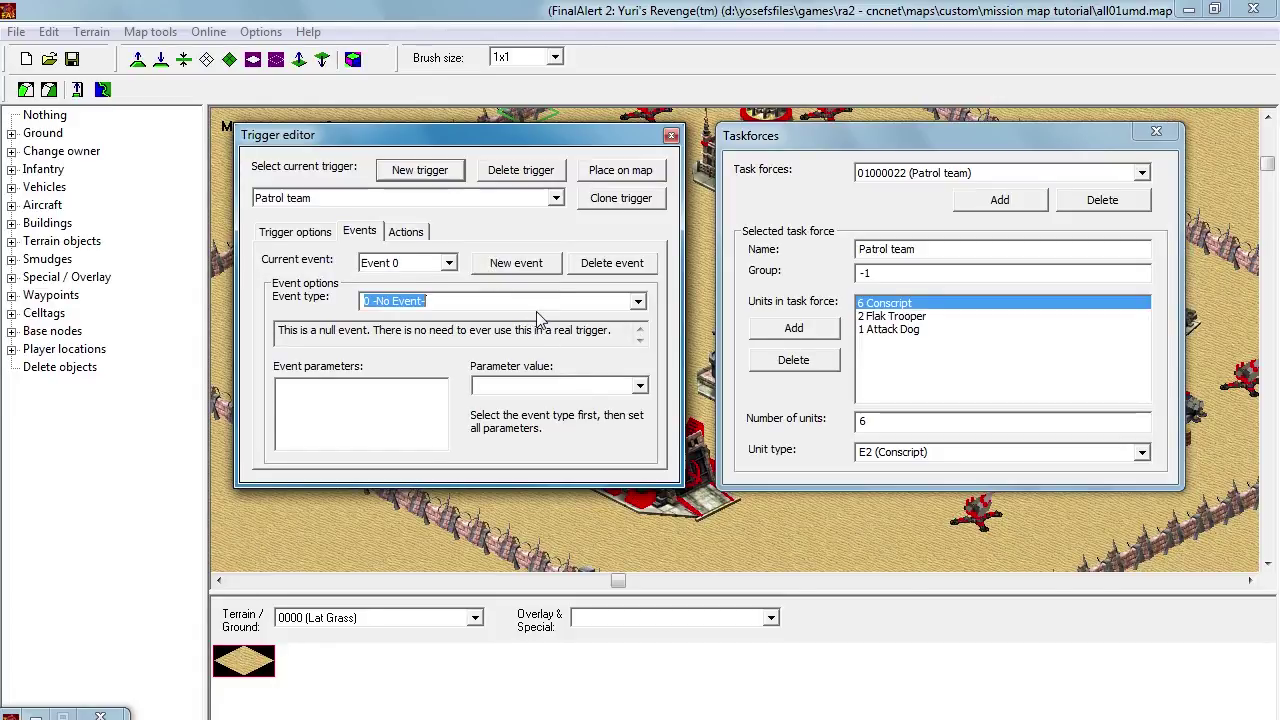
type("13 Elapsed Time...")
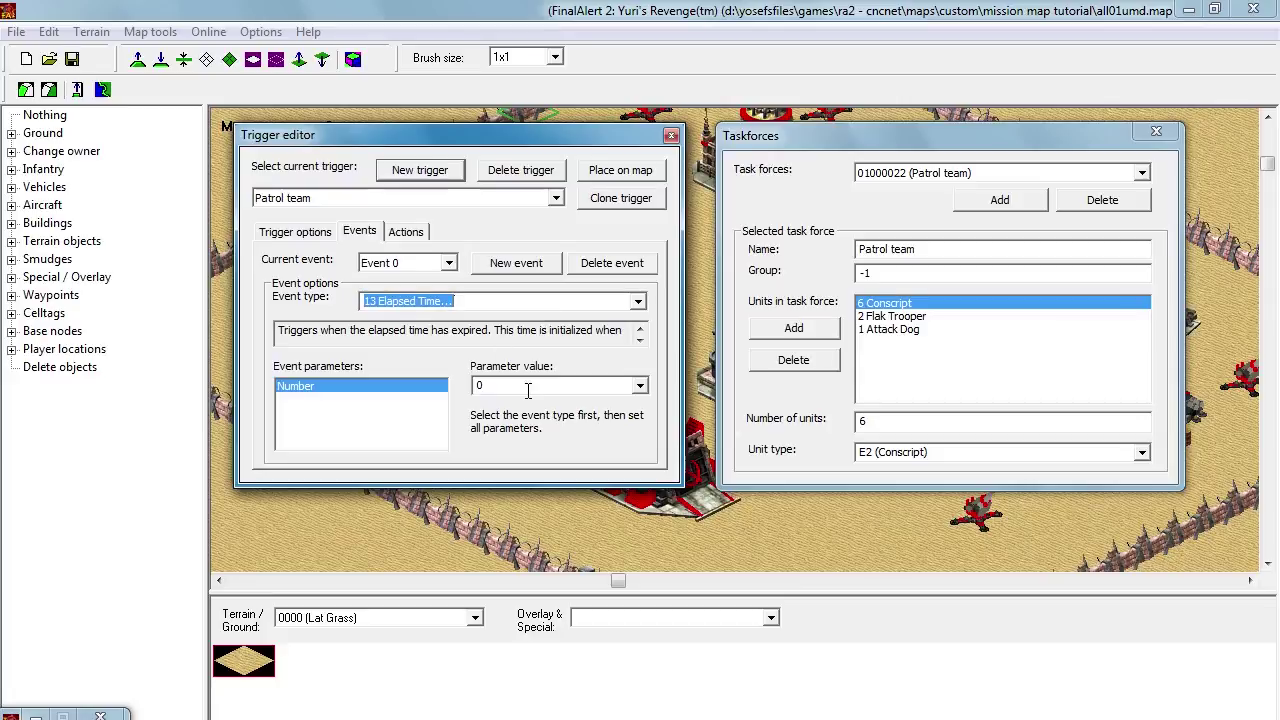
left_click(528, 390)
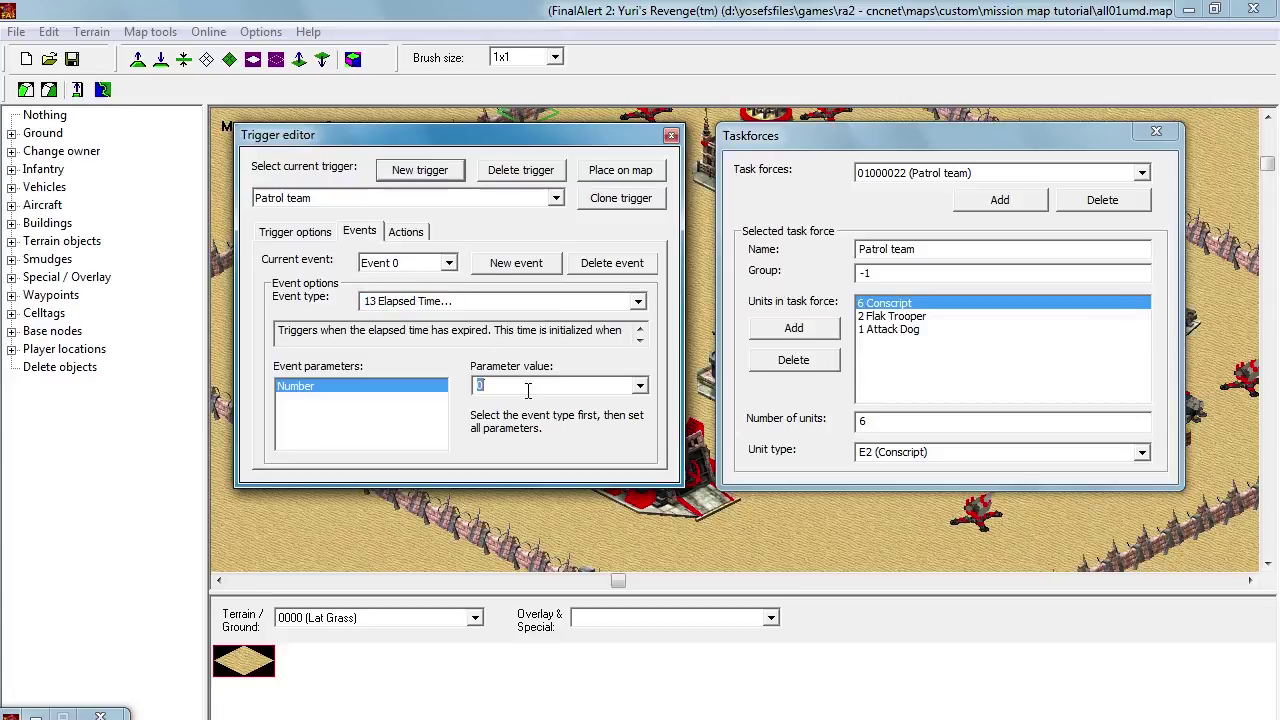
Step: Add an action of type 4 Create Team to the Patrol team trigger, with teamtype 01000038 Patrol team 1
left_click(418, 230)
left_click(515, 265)
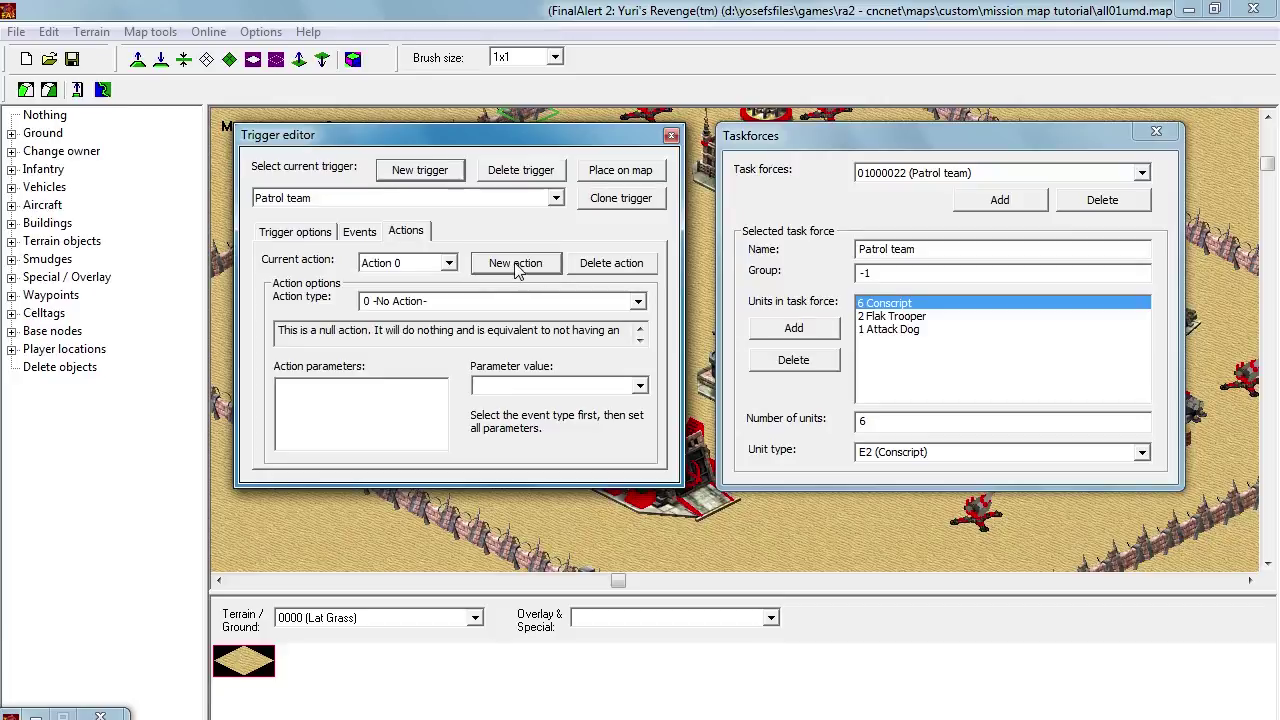
left_click(637, 305)
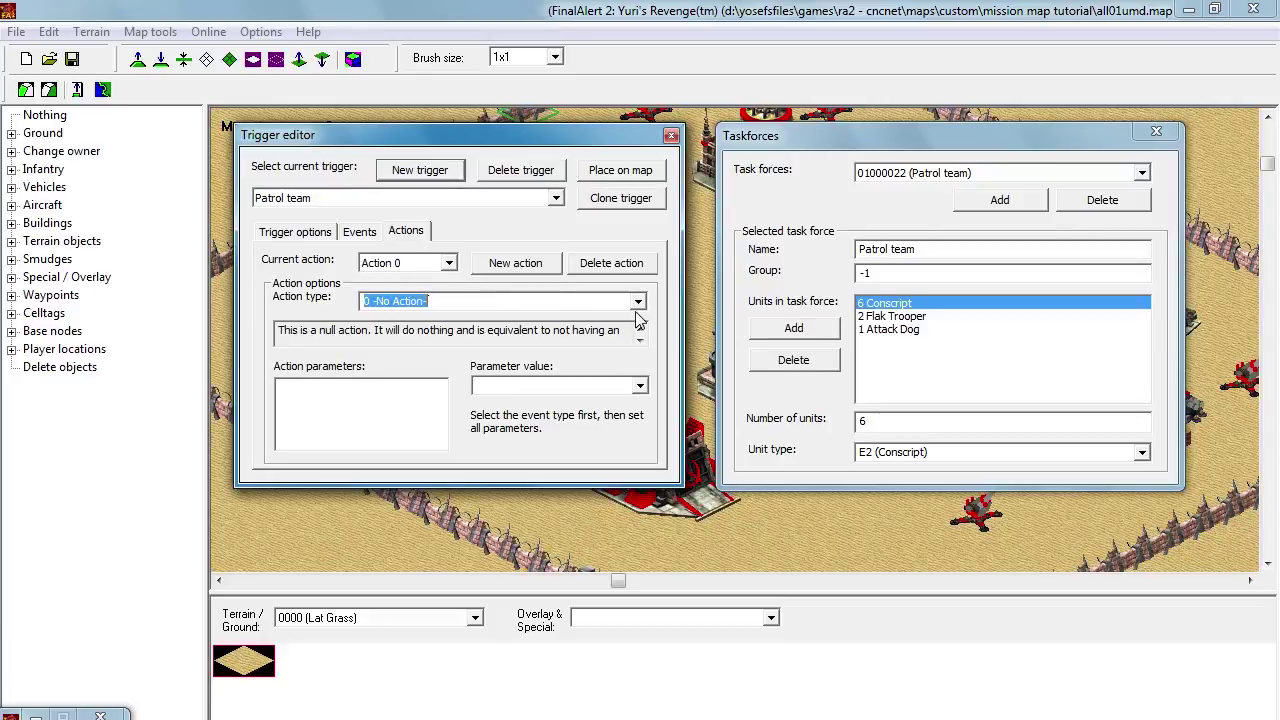
left_click(638, 303)
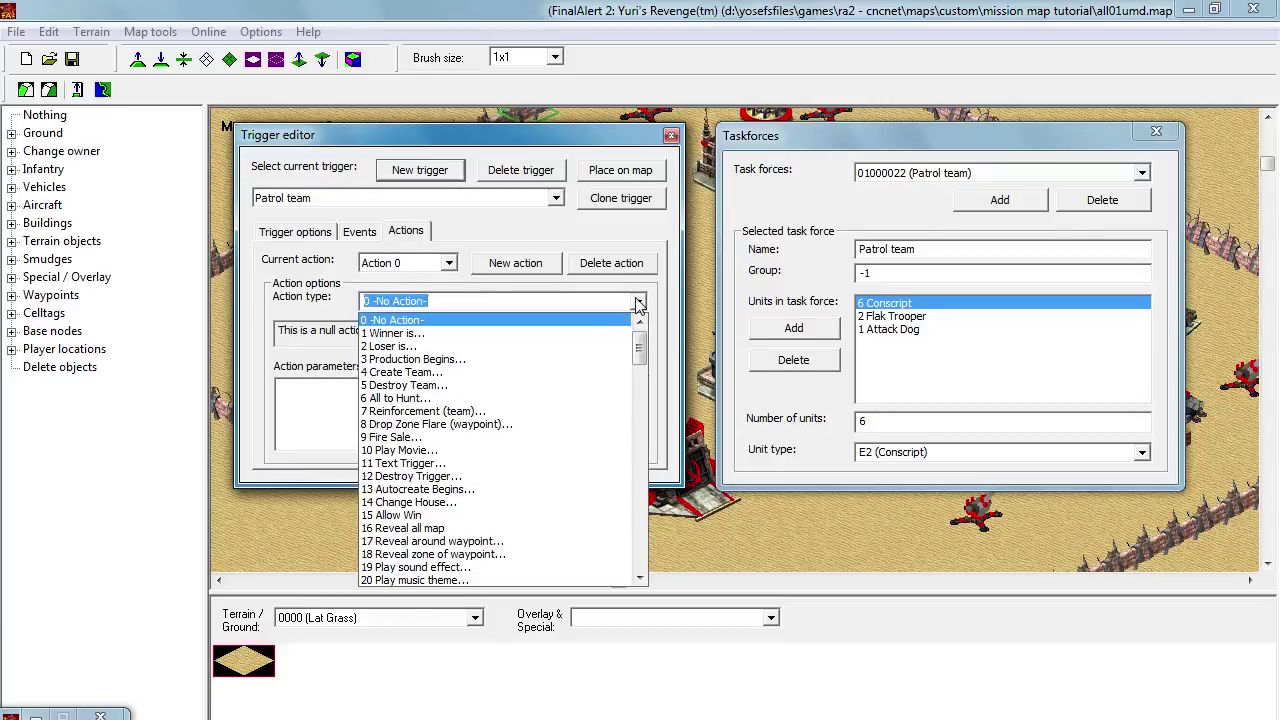
left_click(600, 372)
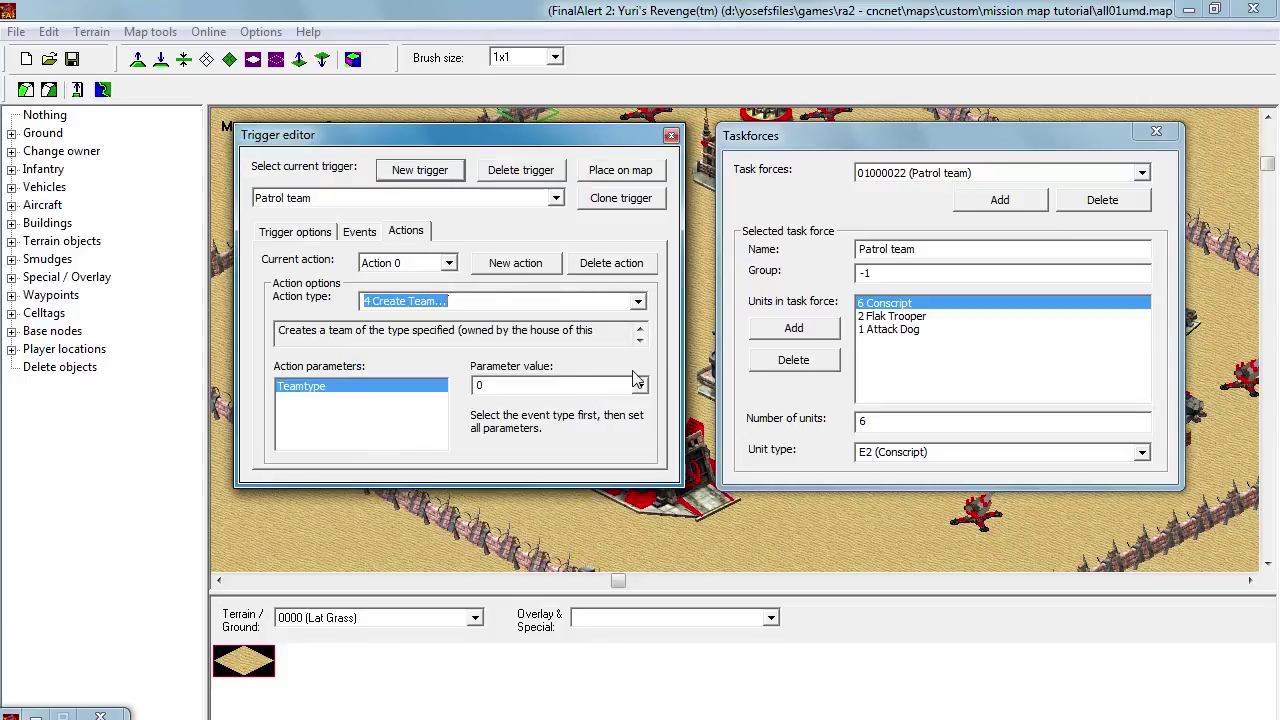
left_click(639, 386)
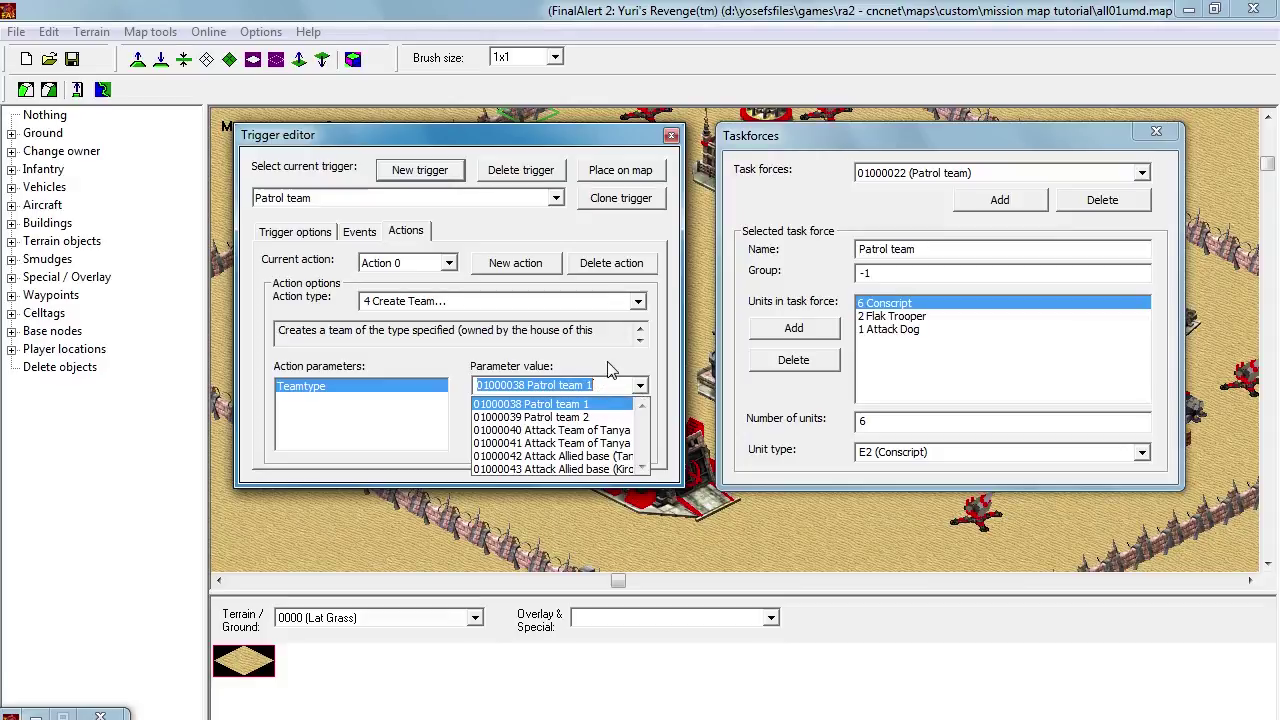
left_click(617, 370)
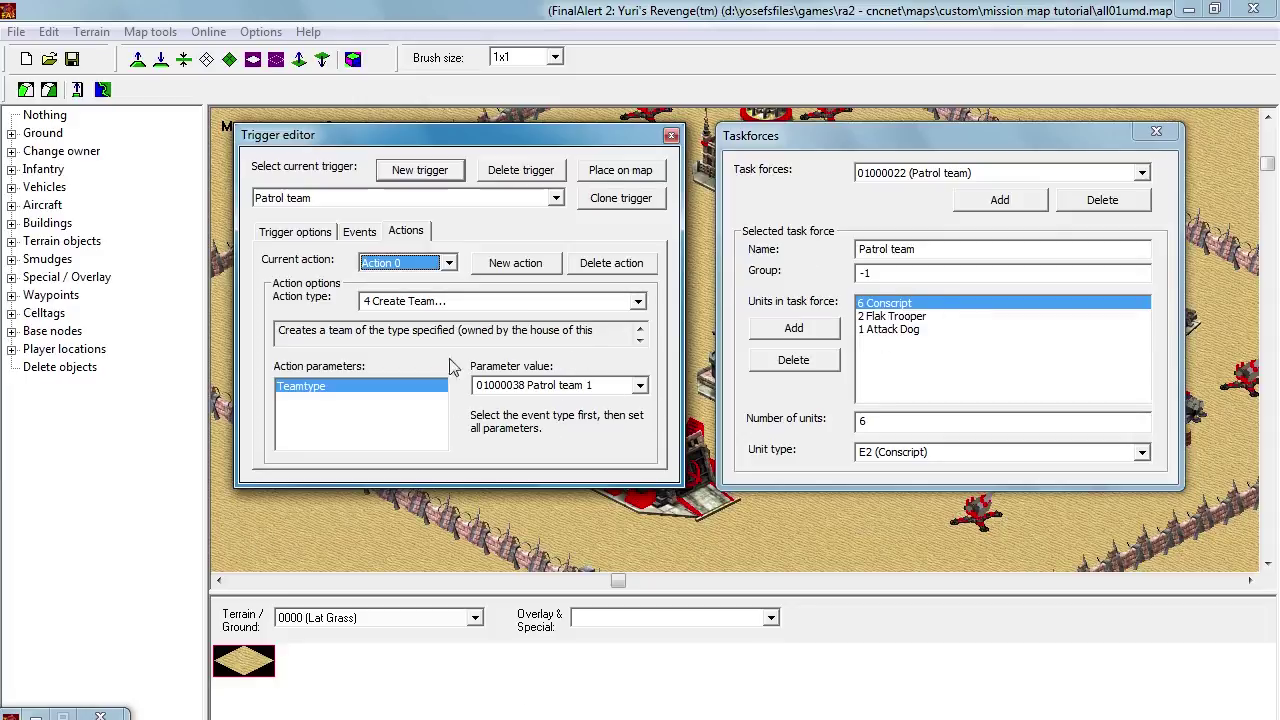
Step: Rename the Patrol team trigger as Patrol team 1 and clone it
left_click(308, 232)
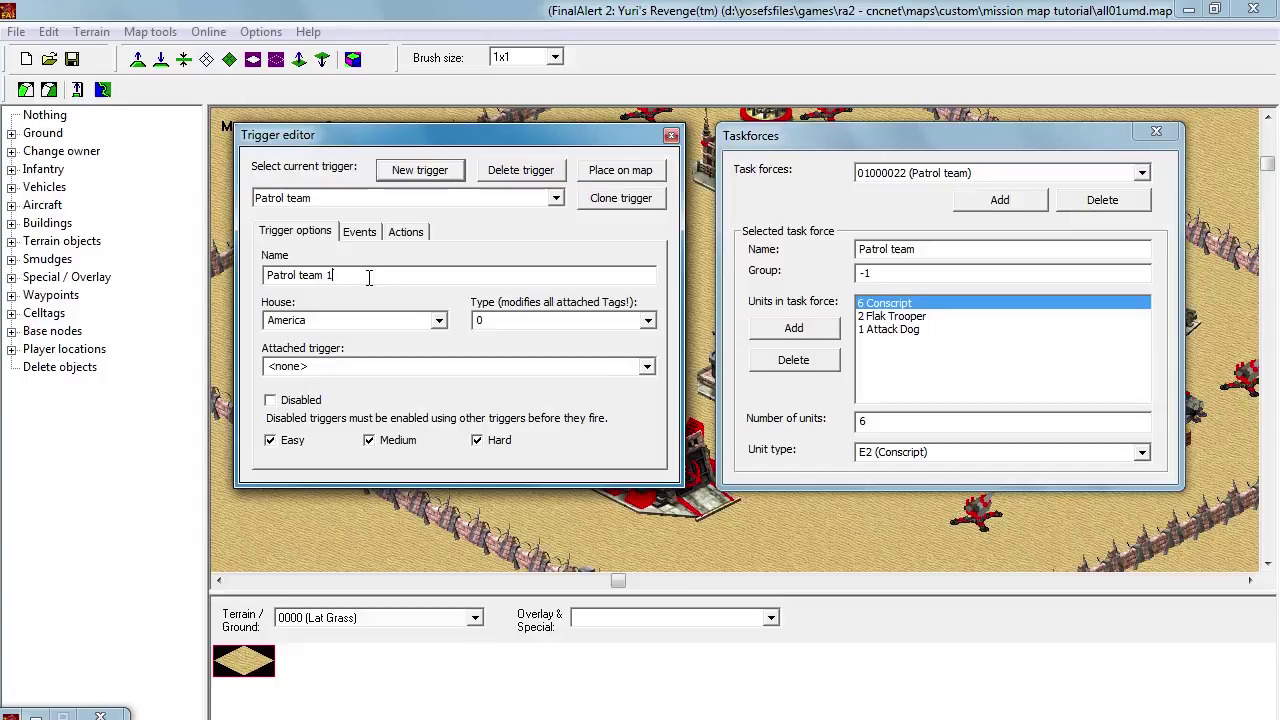
left_click(614, 200)
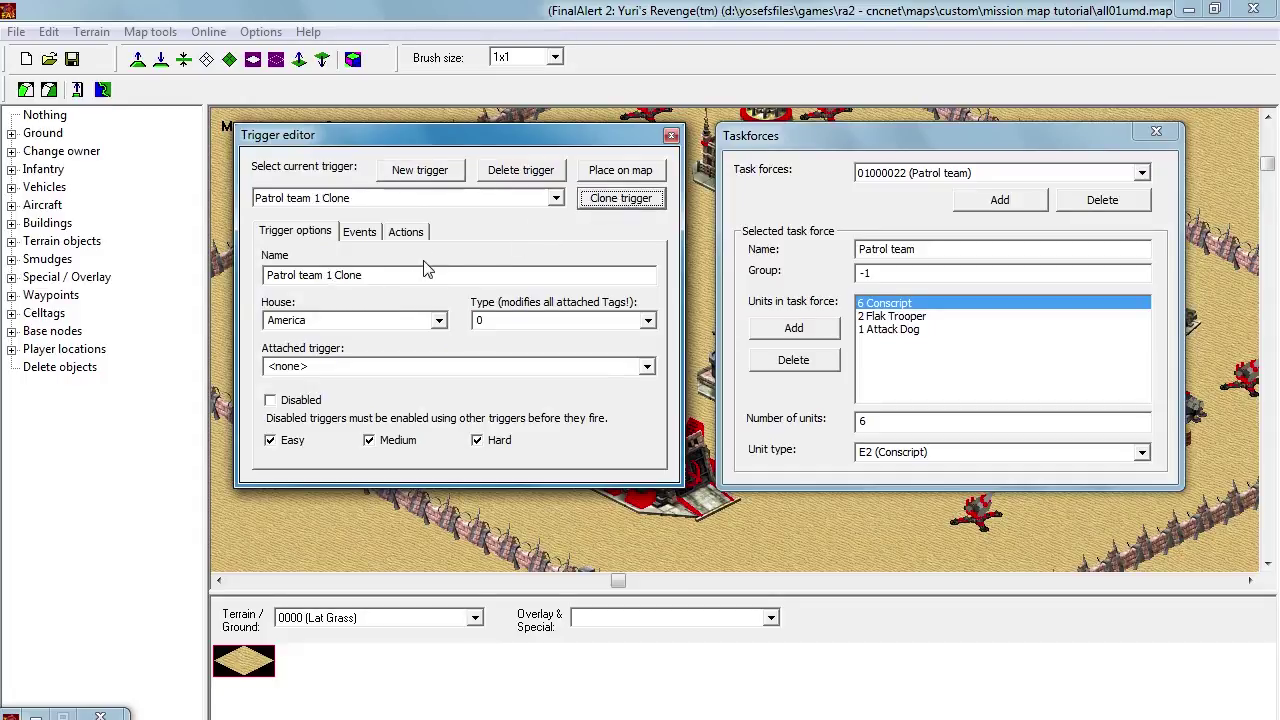
Step: Rename the cloned patrol trigger as Patrol team 2 and set its Elapsed Time event to 10
left_click_drag(371, 277, 316, 284)
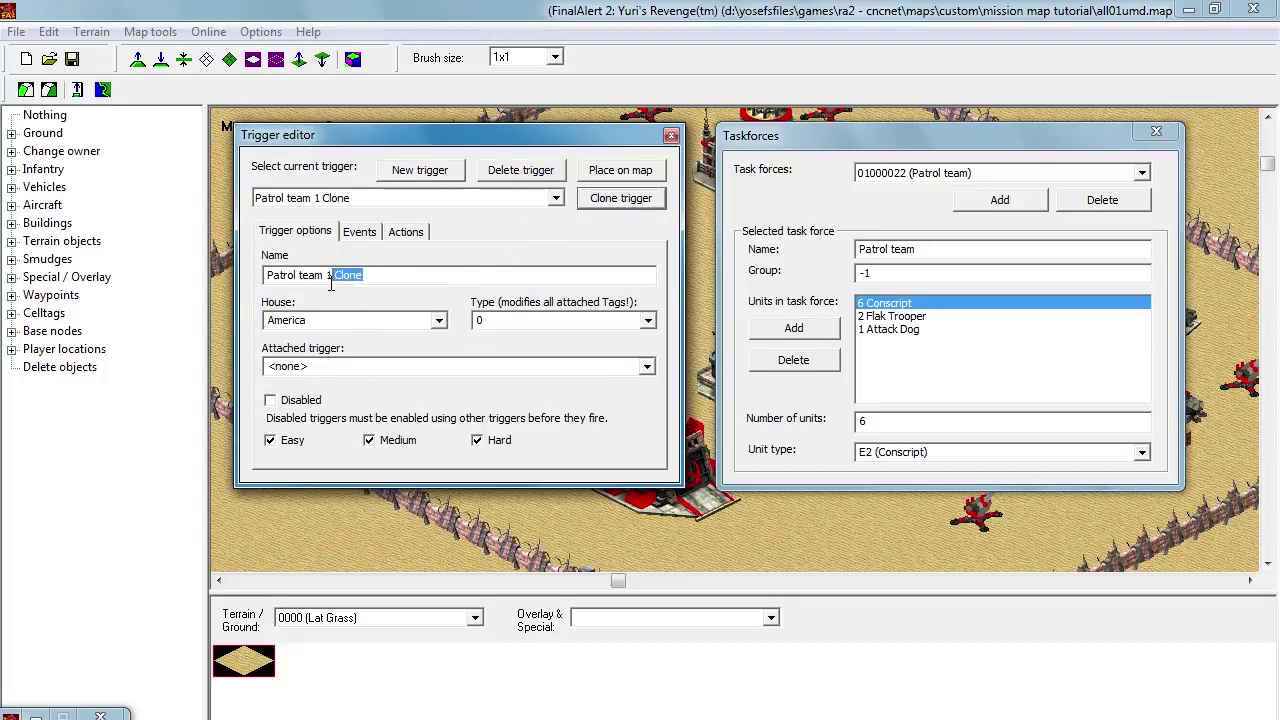
key("BackSpace")
left_click(362, 231)
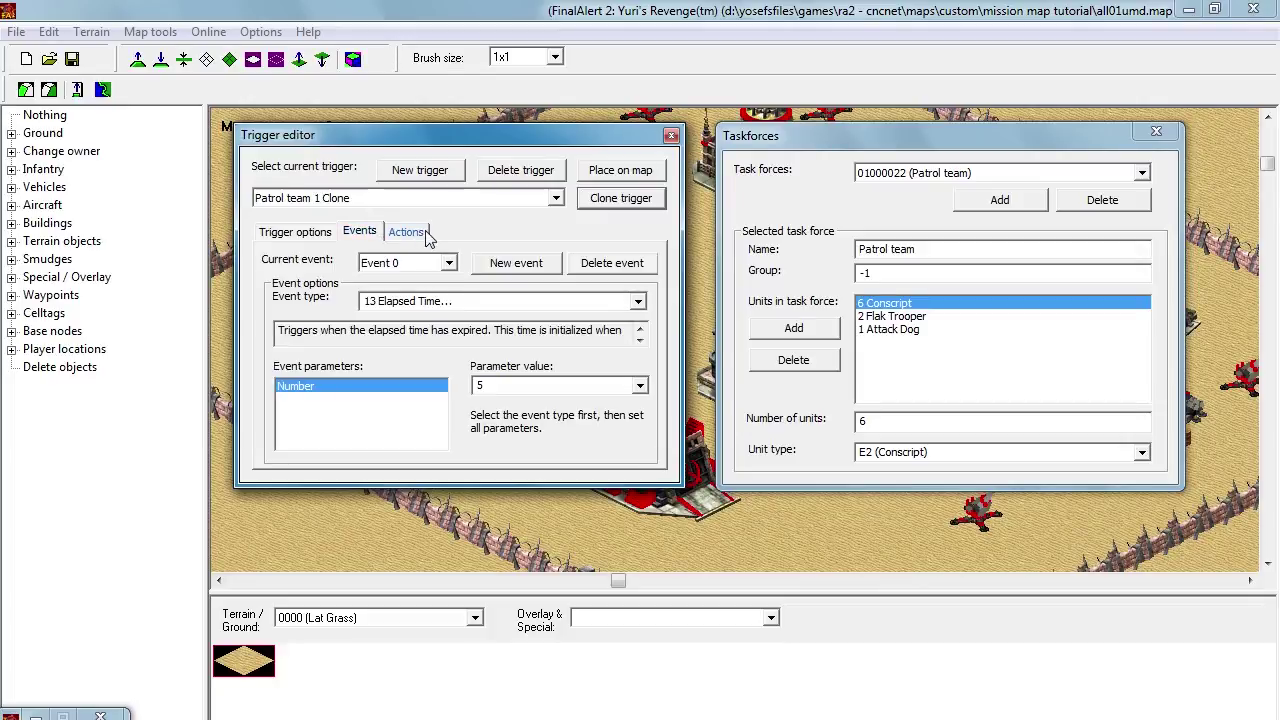
left_click_drag(498, 389, 477, 394)
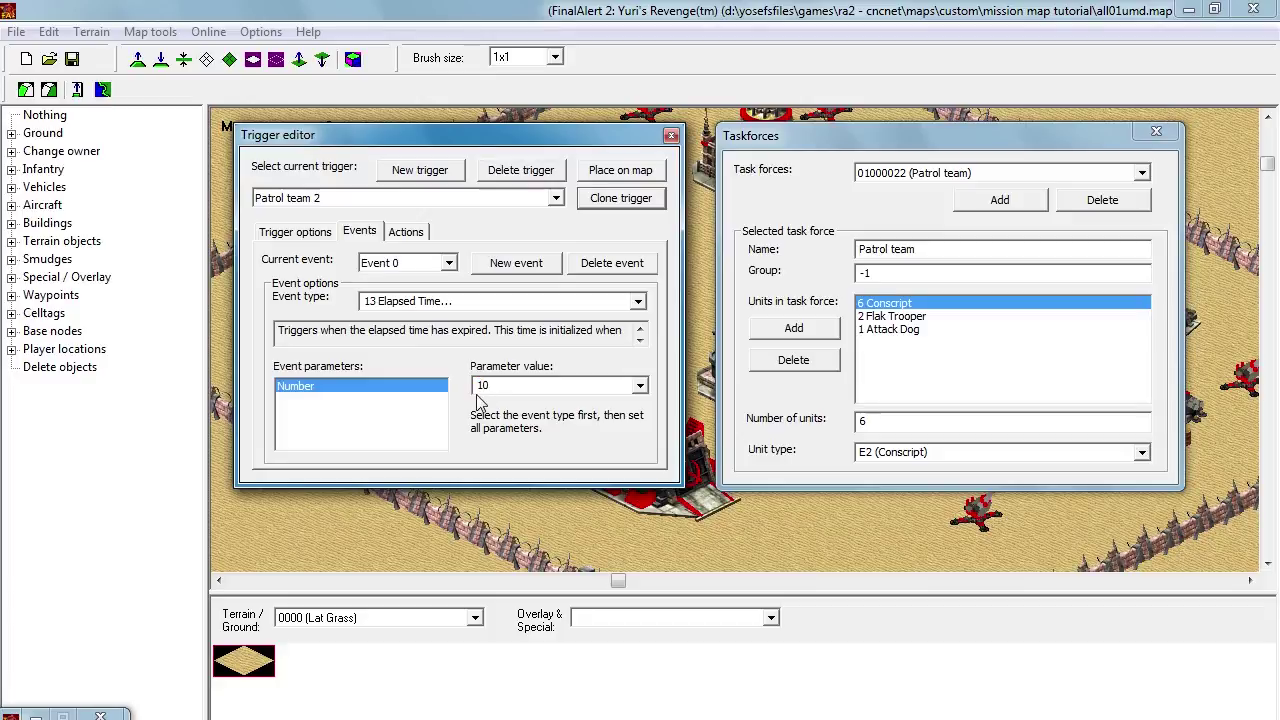
Step: Set the teamtype of the Patrol team 2 trigger's Create Team action to 01000039 Patrol team 2
left_click(405, 231)
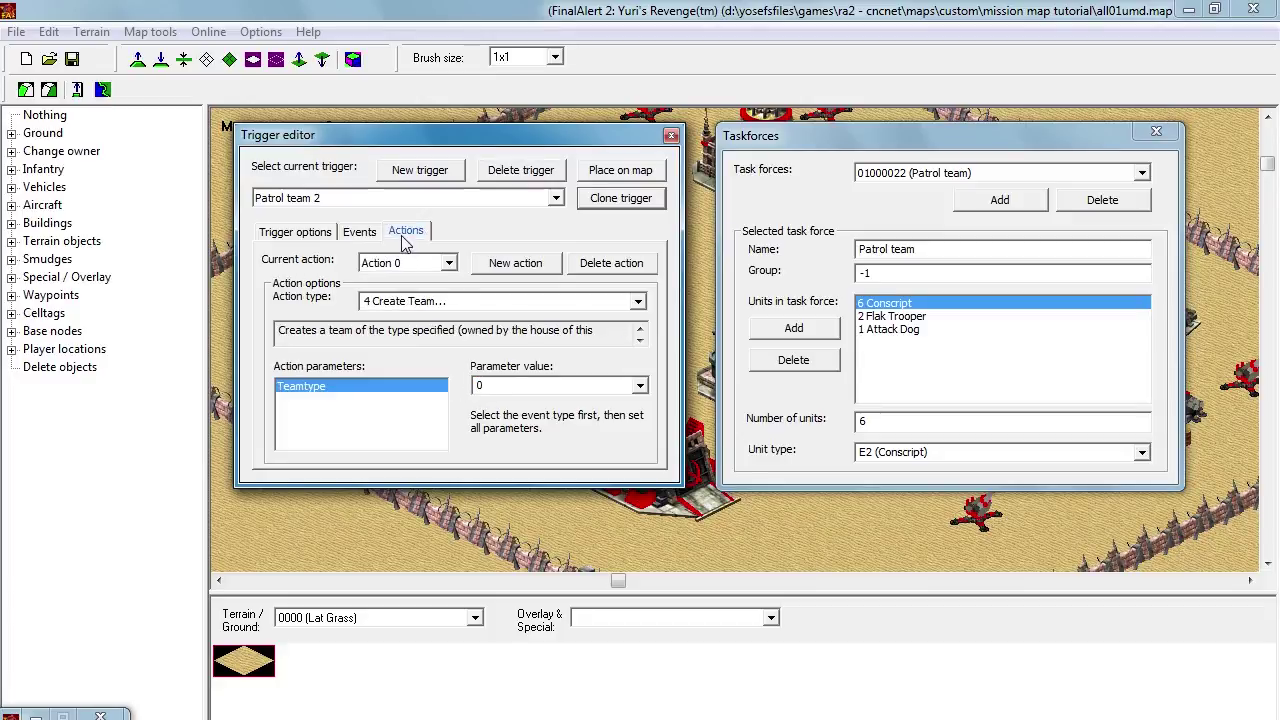
left_click(640, 387)
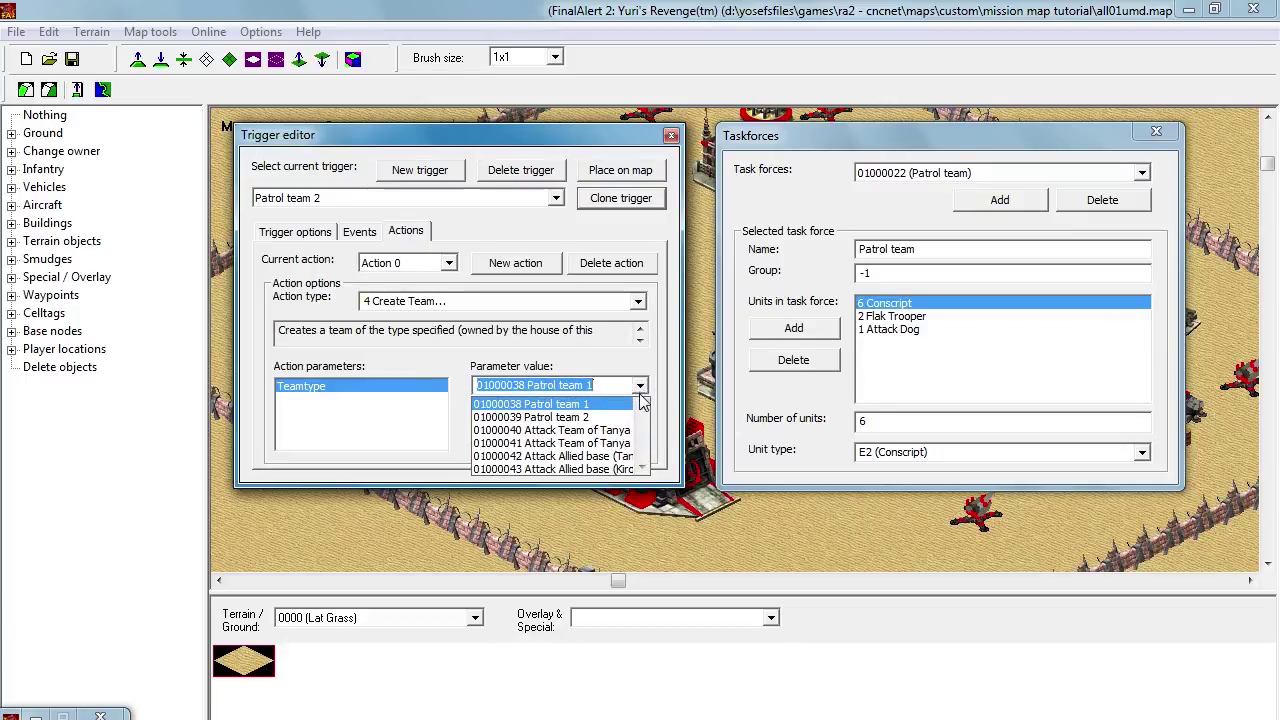
left_click(615, 418)
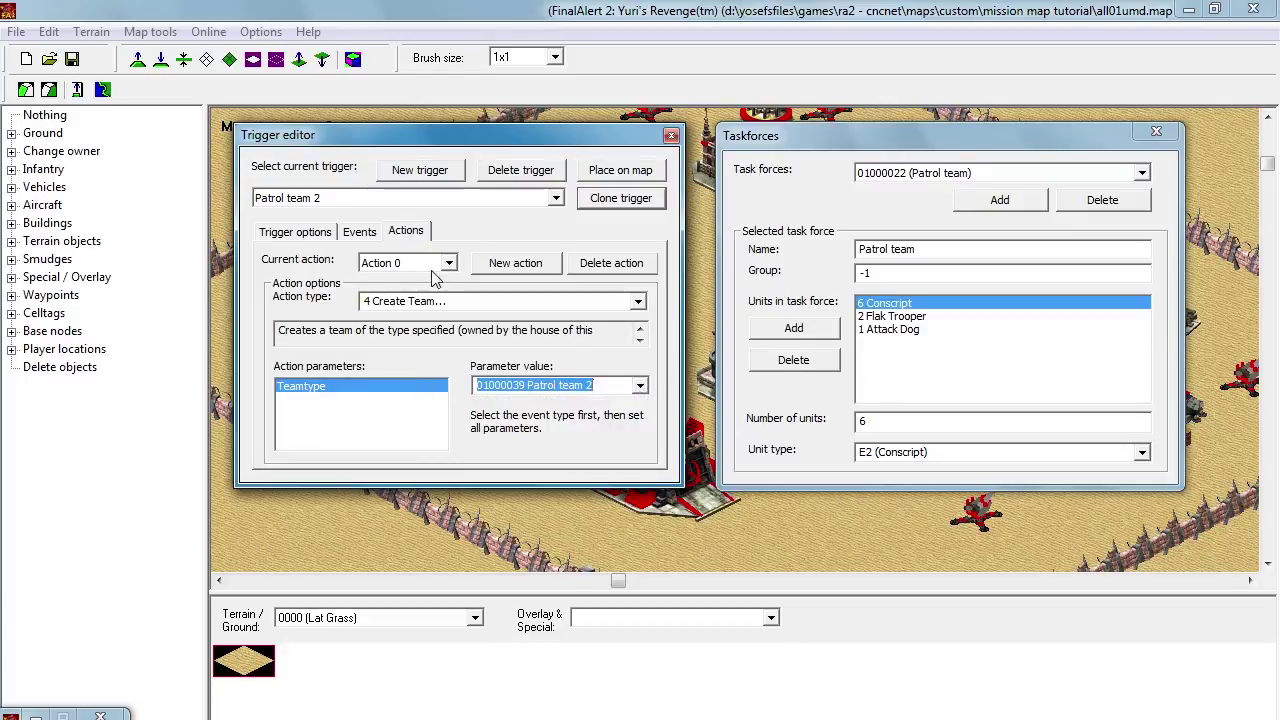
Step: Set the teamtype of the Patrol team 1 trigger's Create Team action to 01000038 Patrol team 1
left_click(440, 198)
left_click(450, 294)
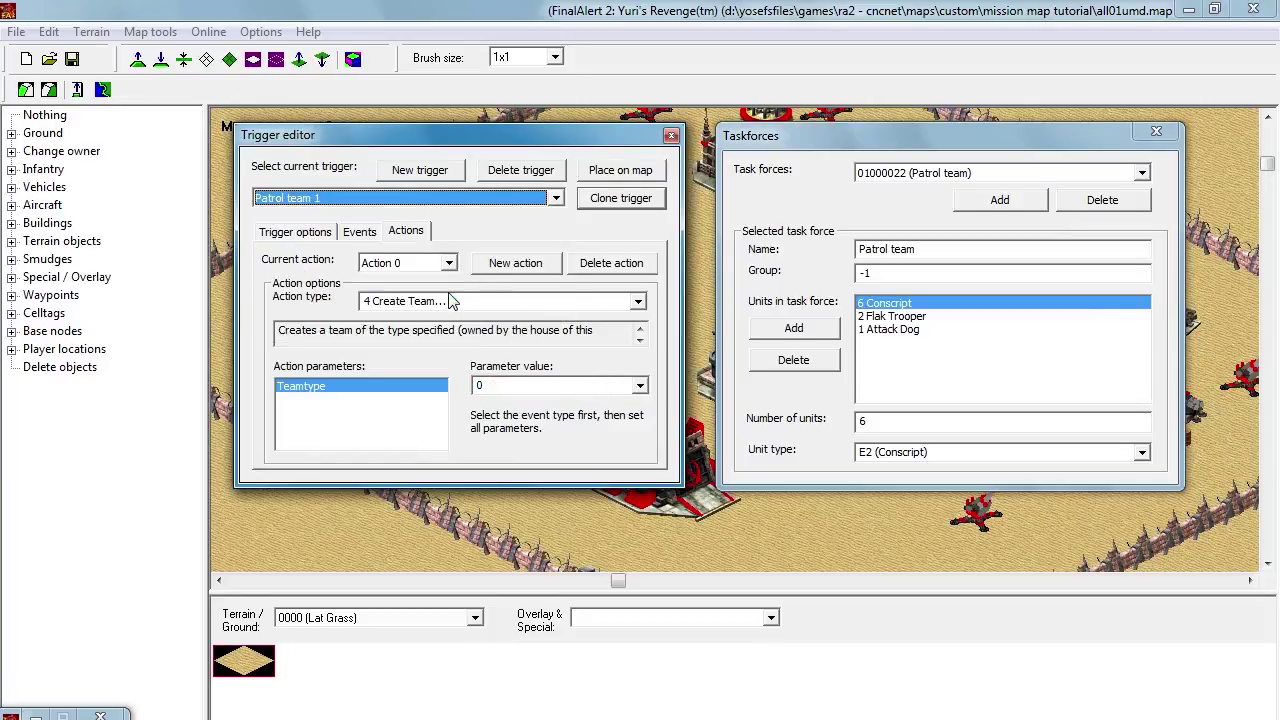
left_click(552, 390)
scroll(553, 389, "down", 1)
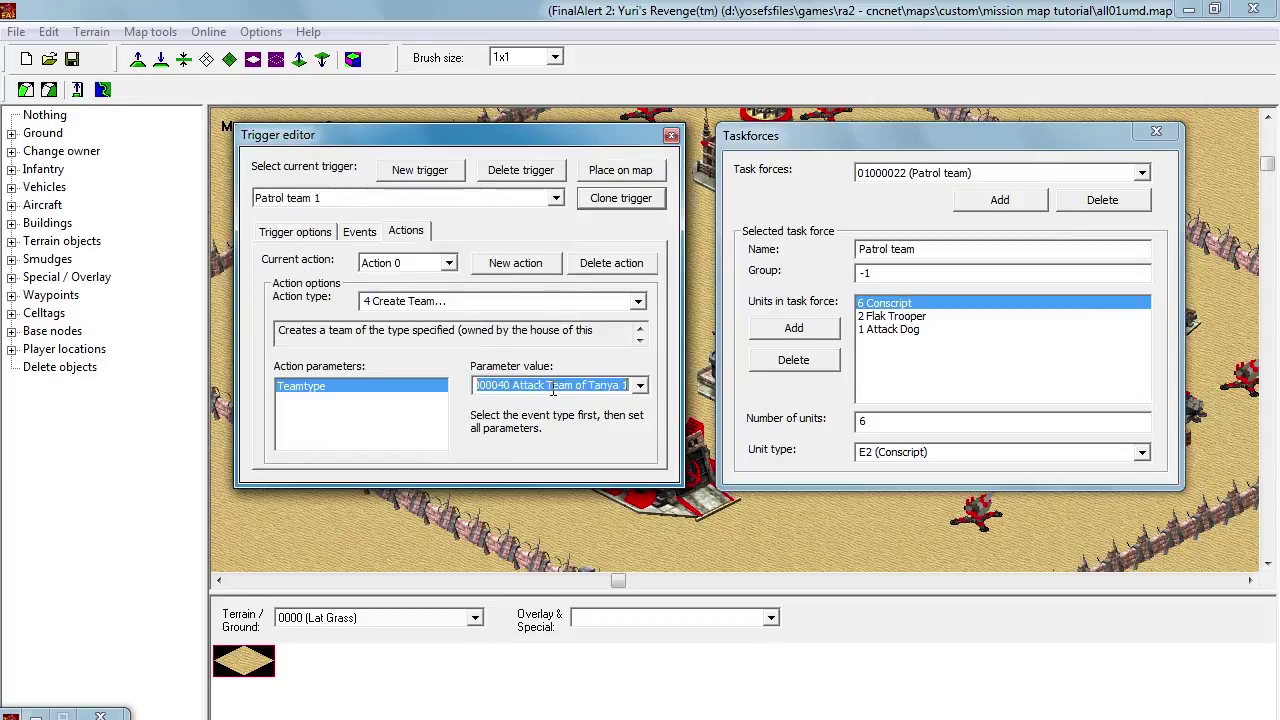
left_click(640, 386)
left_click(604, 405)
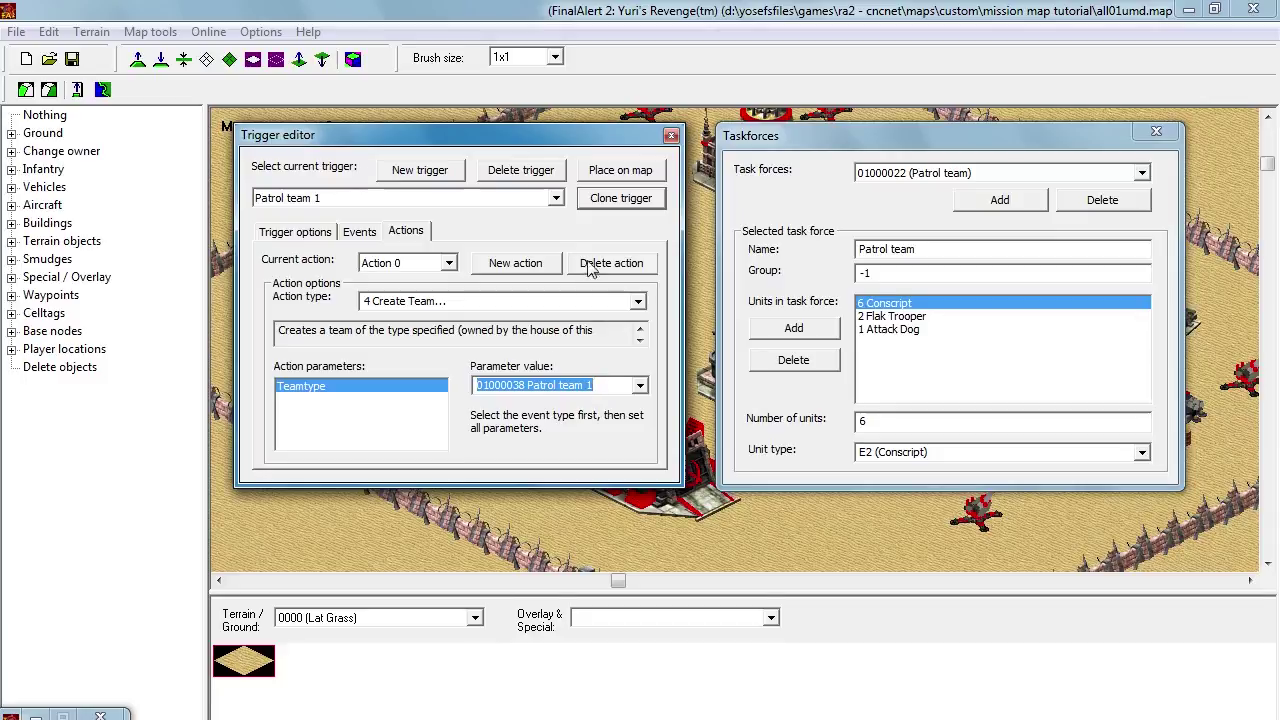
Step: Clone the Patrol team 1 trigger and copy the name of task force 01000025, Attack Team of Tanya 1
left_click(604, 207)
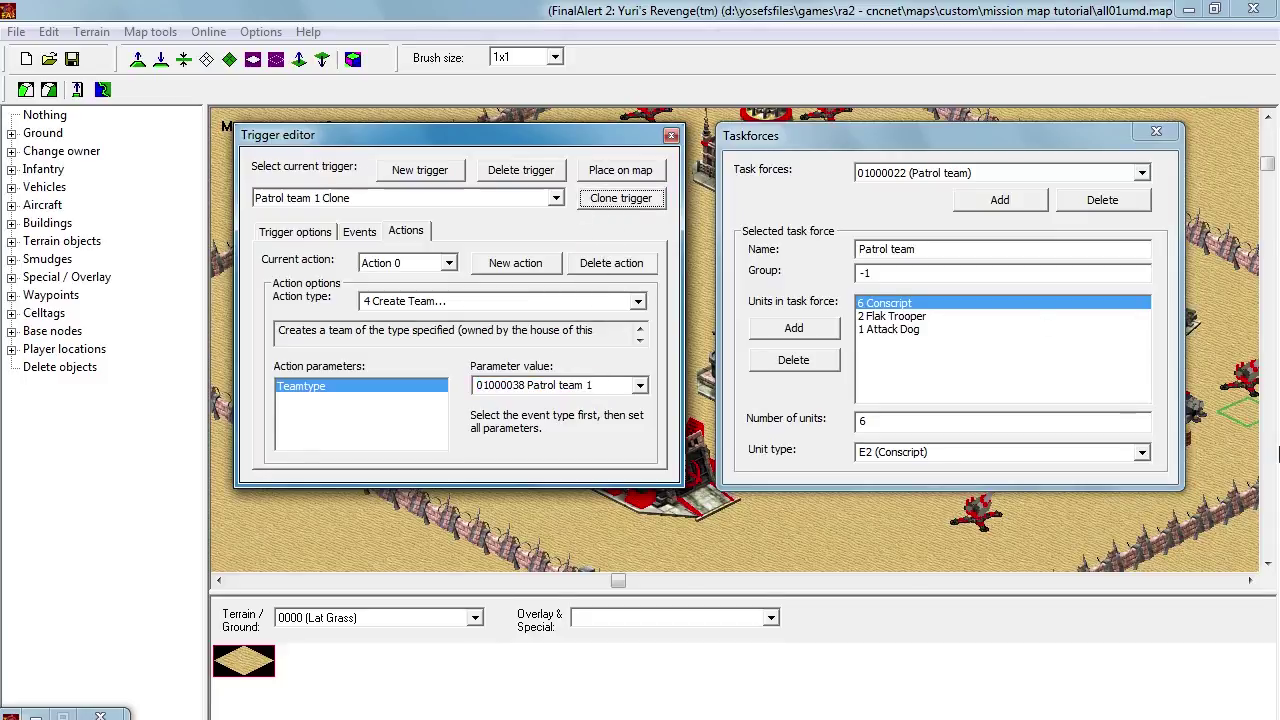
left_click(1015, 172)
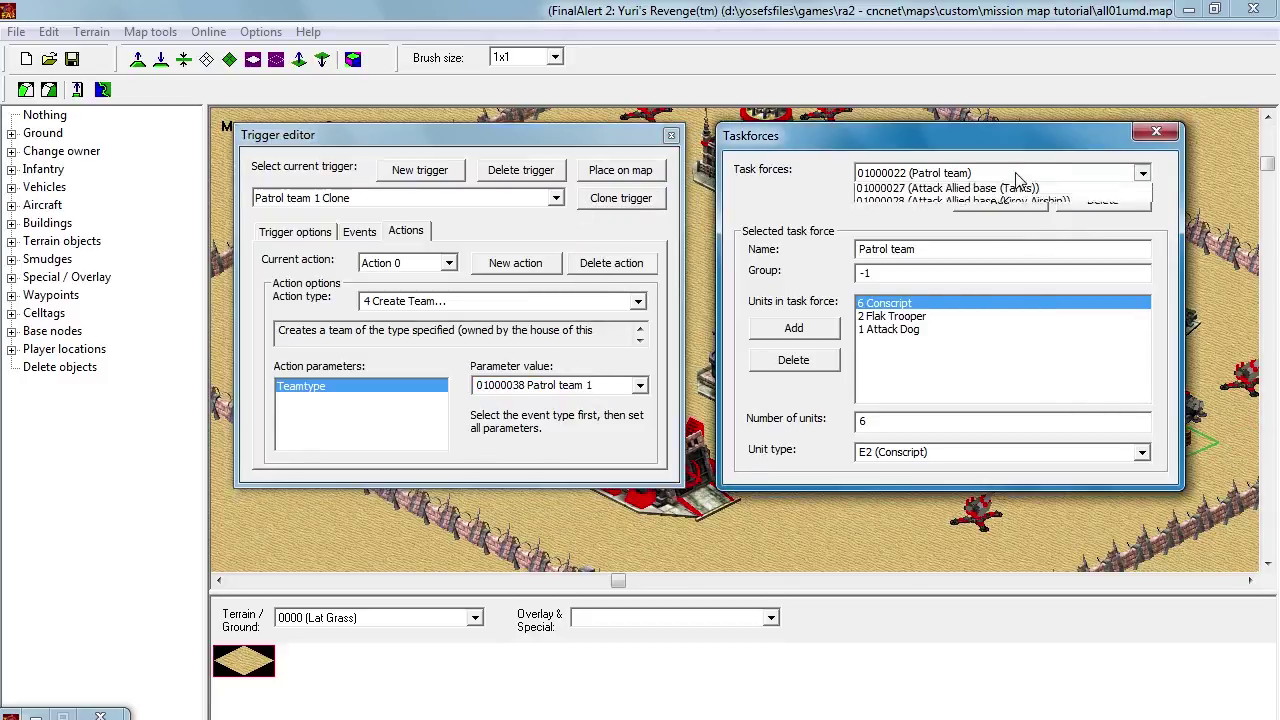
left_click(1016, 204)
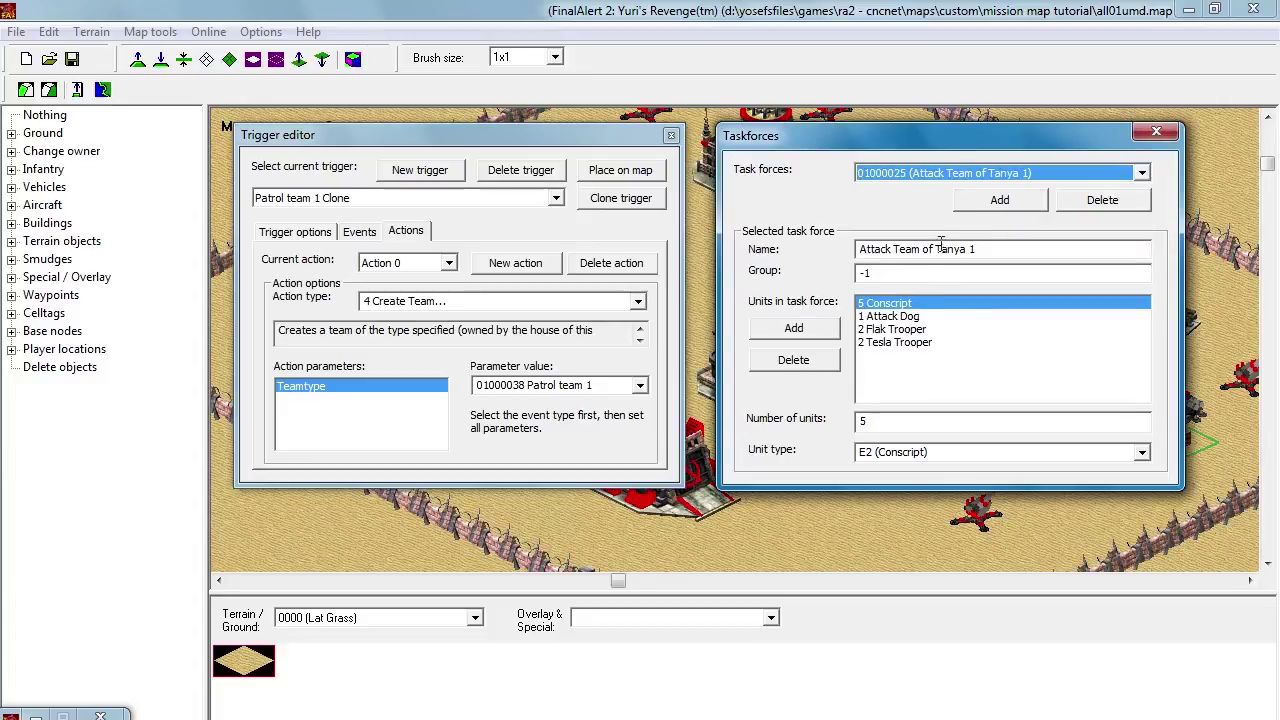
left_click(983, 251)
key("ctrl+c")
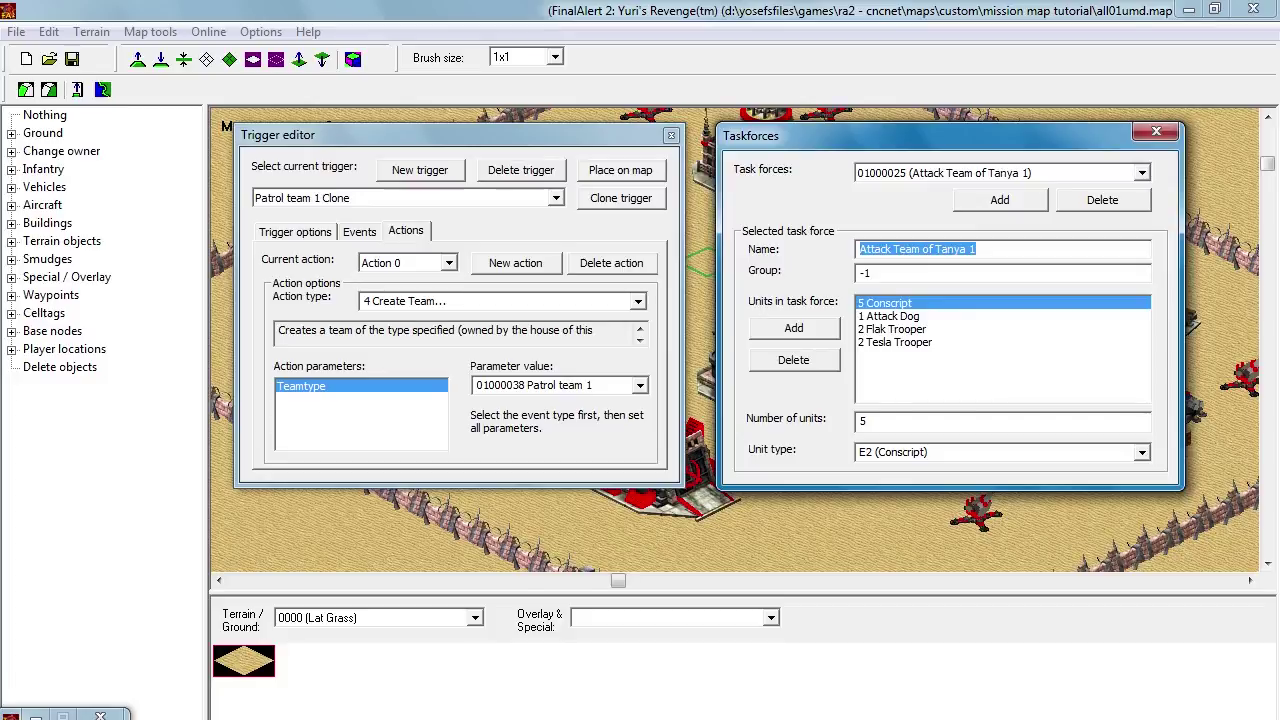
Step: Set the clone's Create Team teamtype to 01000040 Attack Team of Tanya 1 and rename the trigger as Attack Team of Tanya 1
left_click(645, 385)
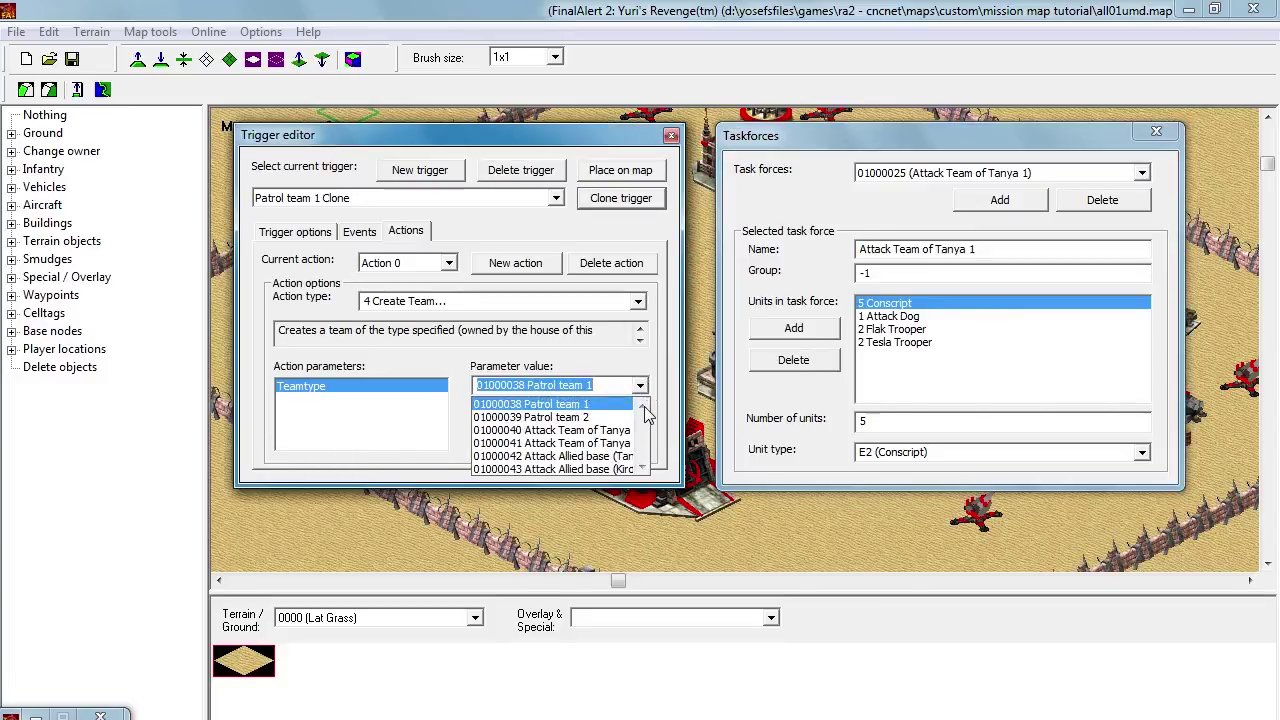
left_click(595, 430)
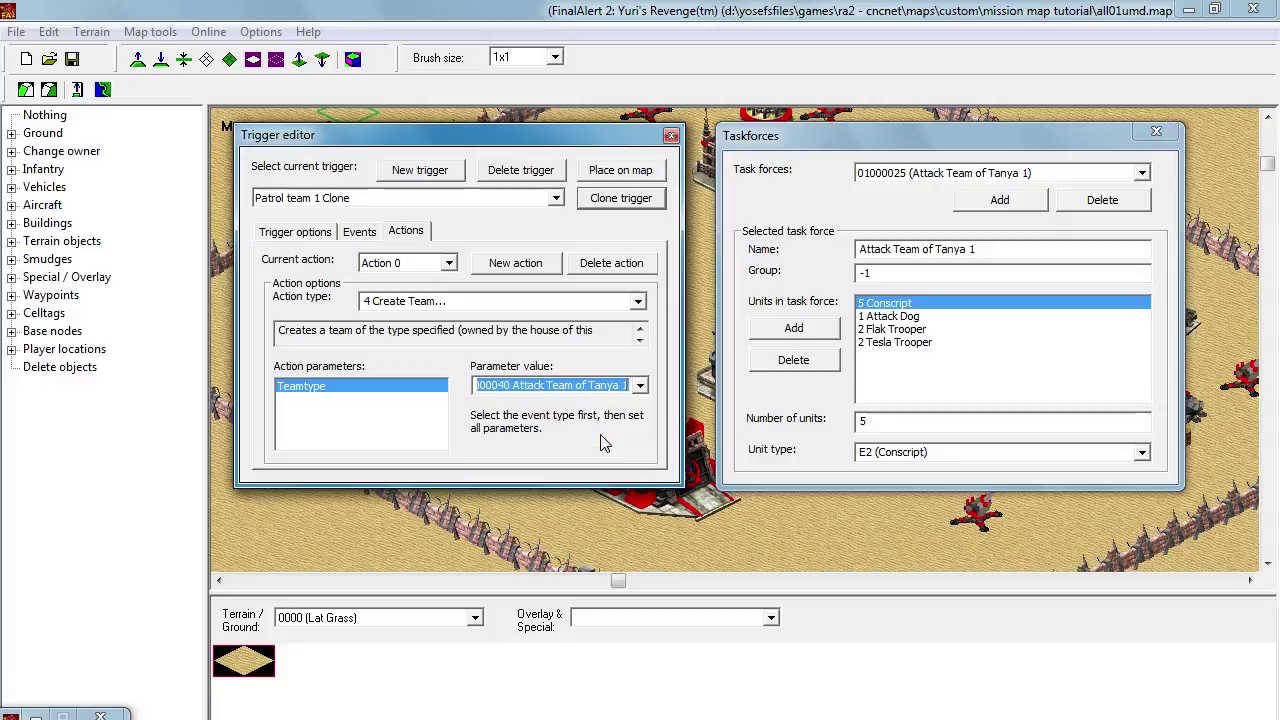
left_click(290, 231)
left_click_drag(378, 274, 250, 276)
key("ctrl+v")
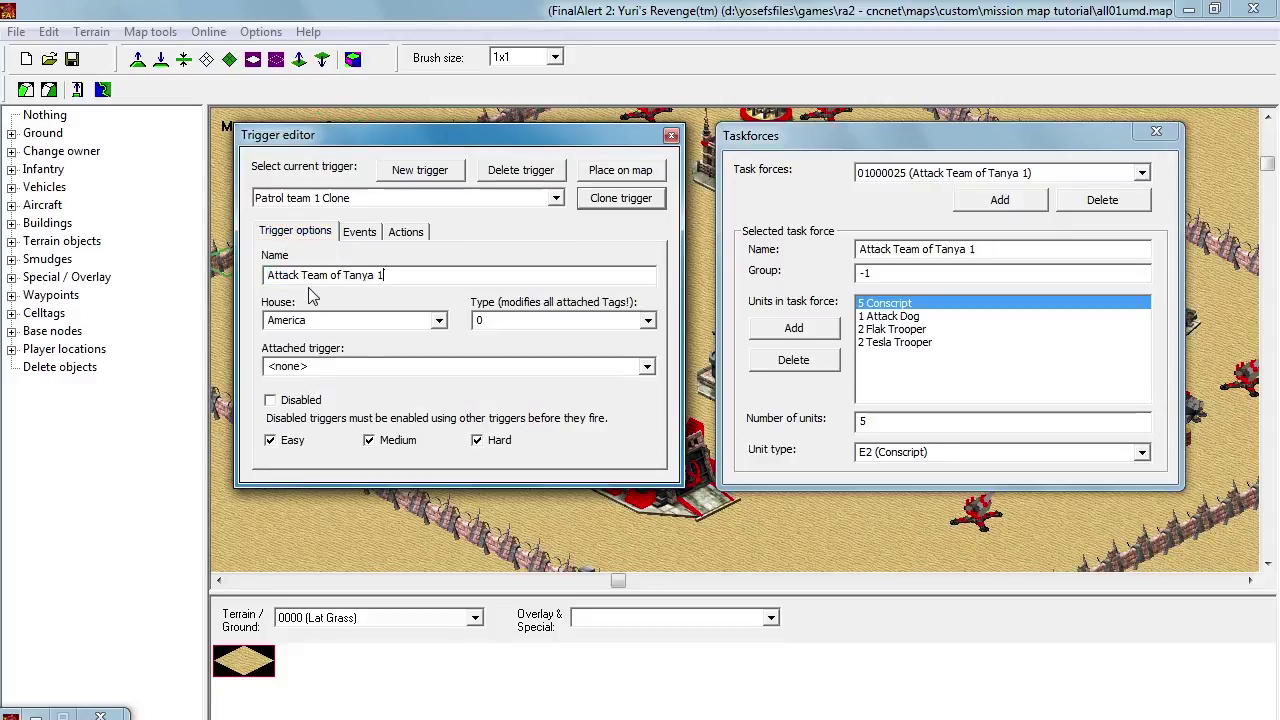
Step: Set the Elapsed Time event of the Attack Team of Tanya 1 trigger to 100 and check its action
left_click(365, 233)
left_click(310, 232)
left_click(504, 320)
left_click(360, 231)
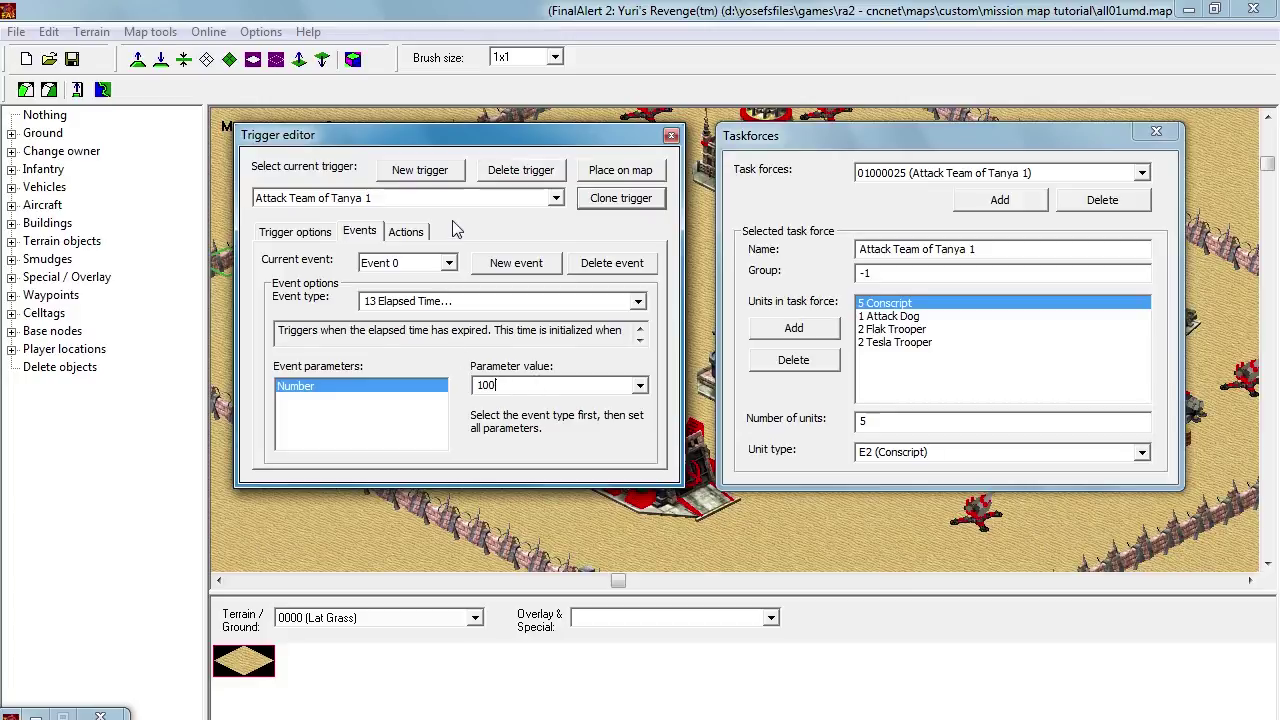
left_click(420, 232)
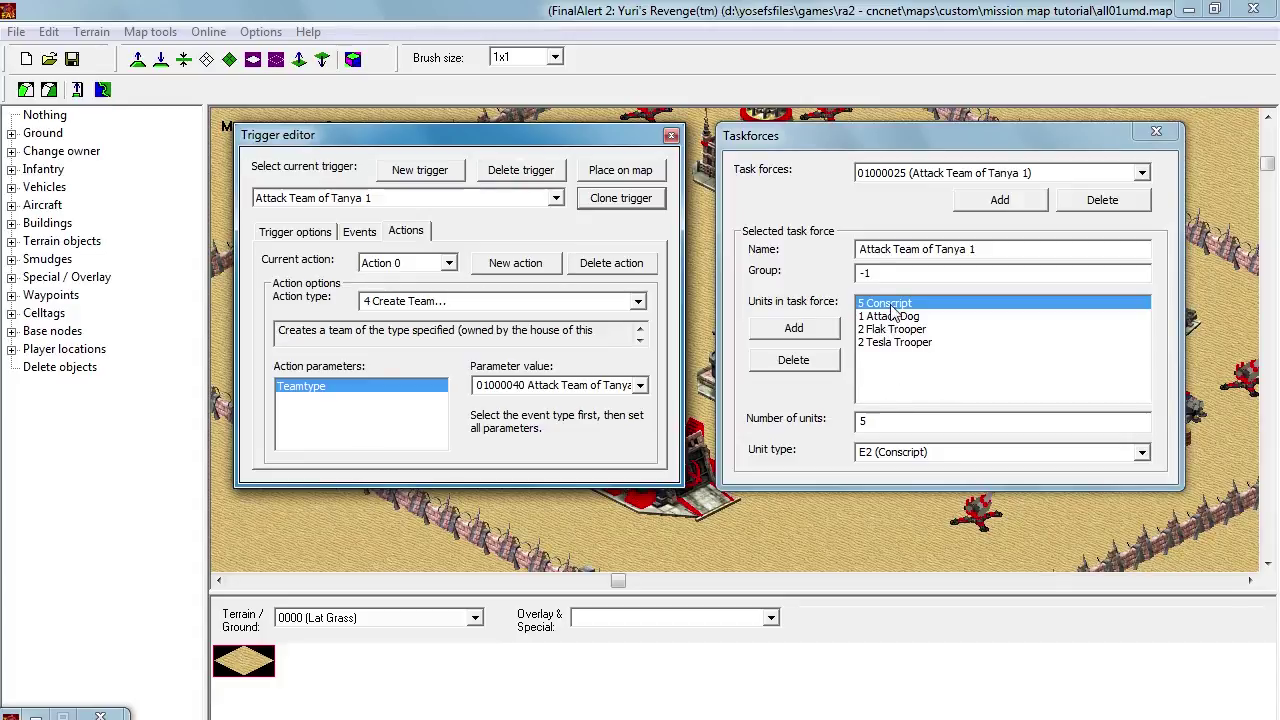
Step: Copy the name of task force 01000026, Attack Team of Tanya 2, and clone the Attack Team of Tanya 1 trigger
left_click(914, 176)
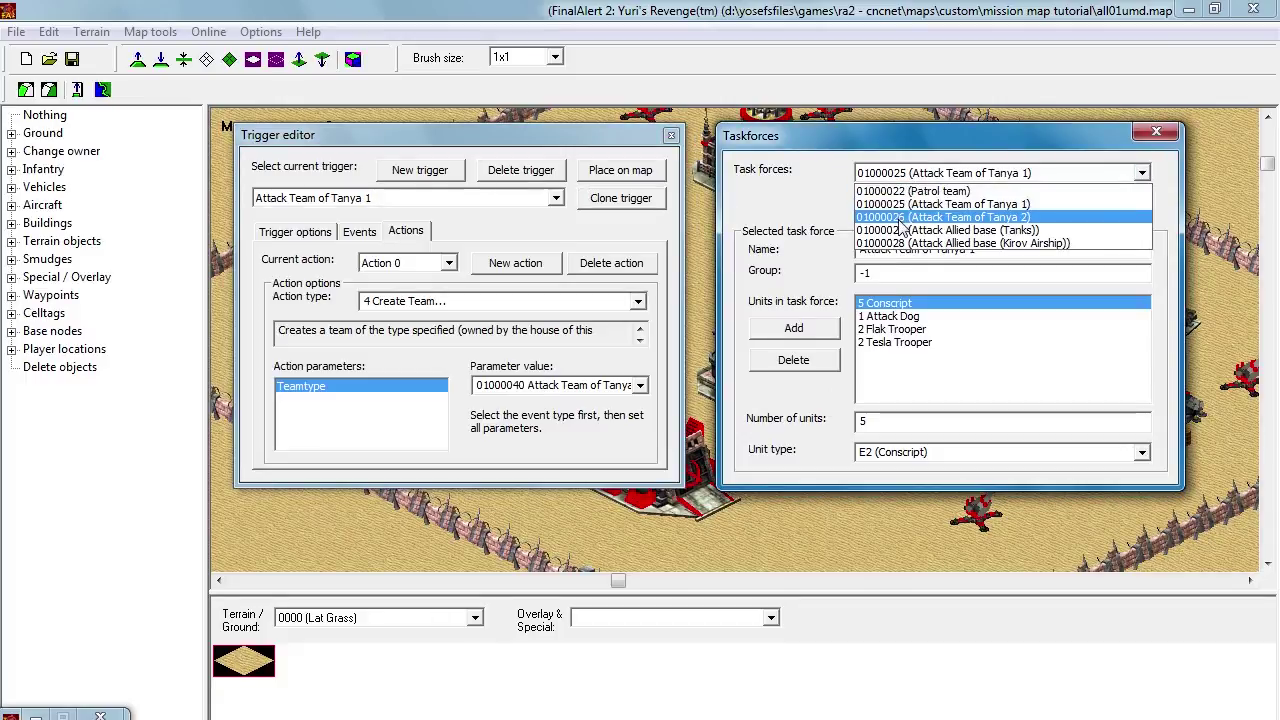
left_click(903, 218)
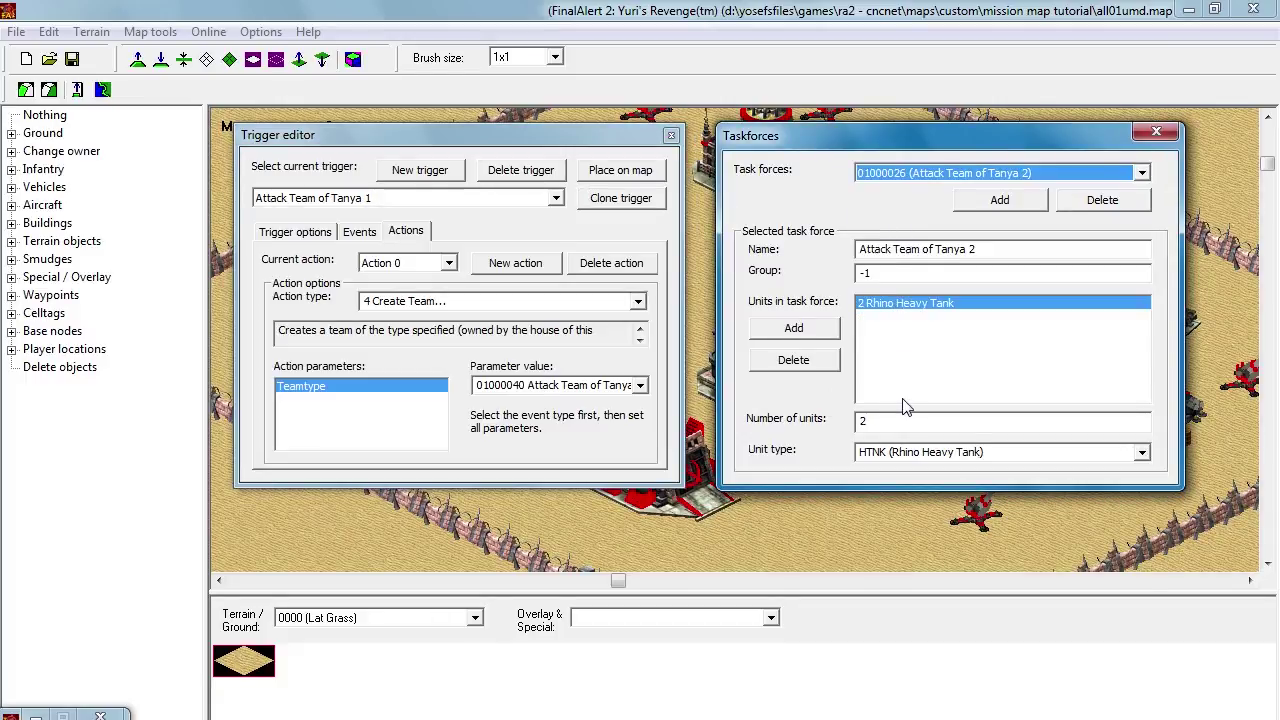
left_click_drag(1018, 250, 758, 256)
key("ctrl+c")
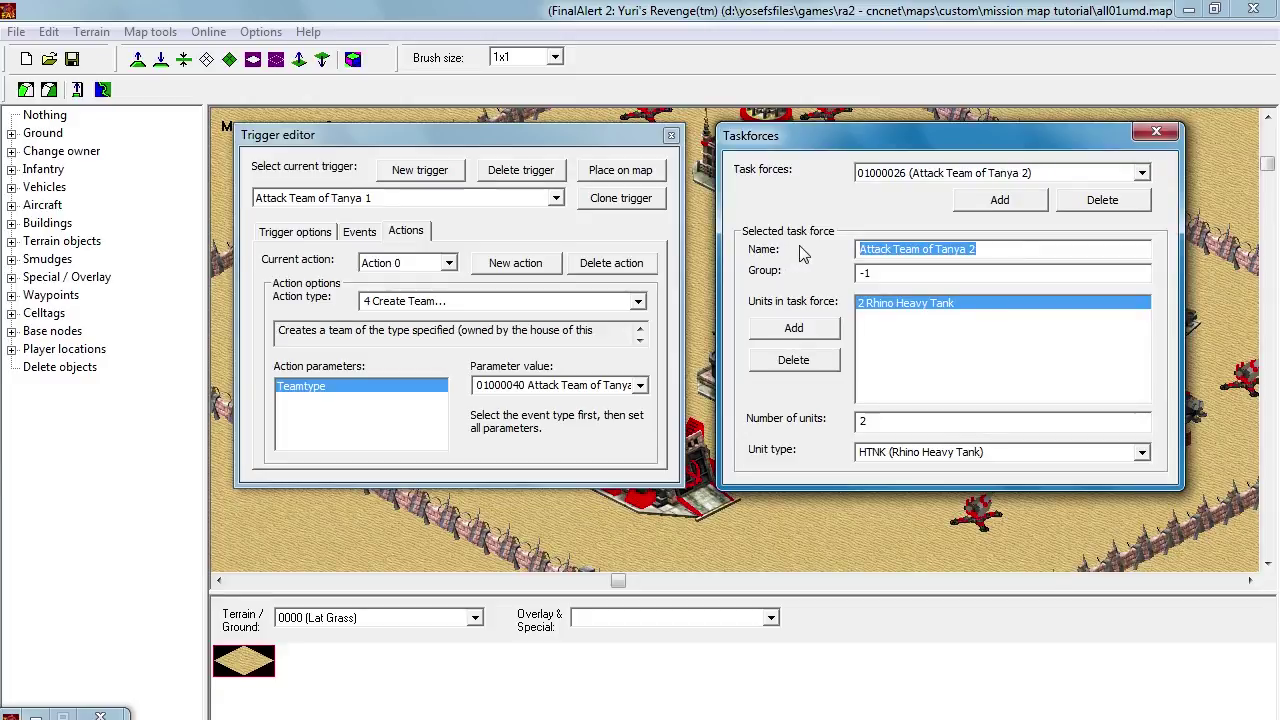
left_click(636, 201)
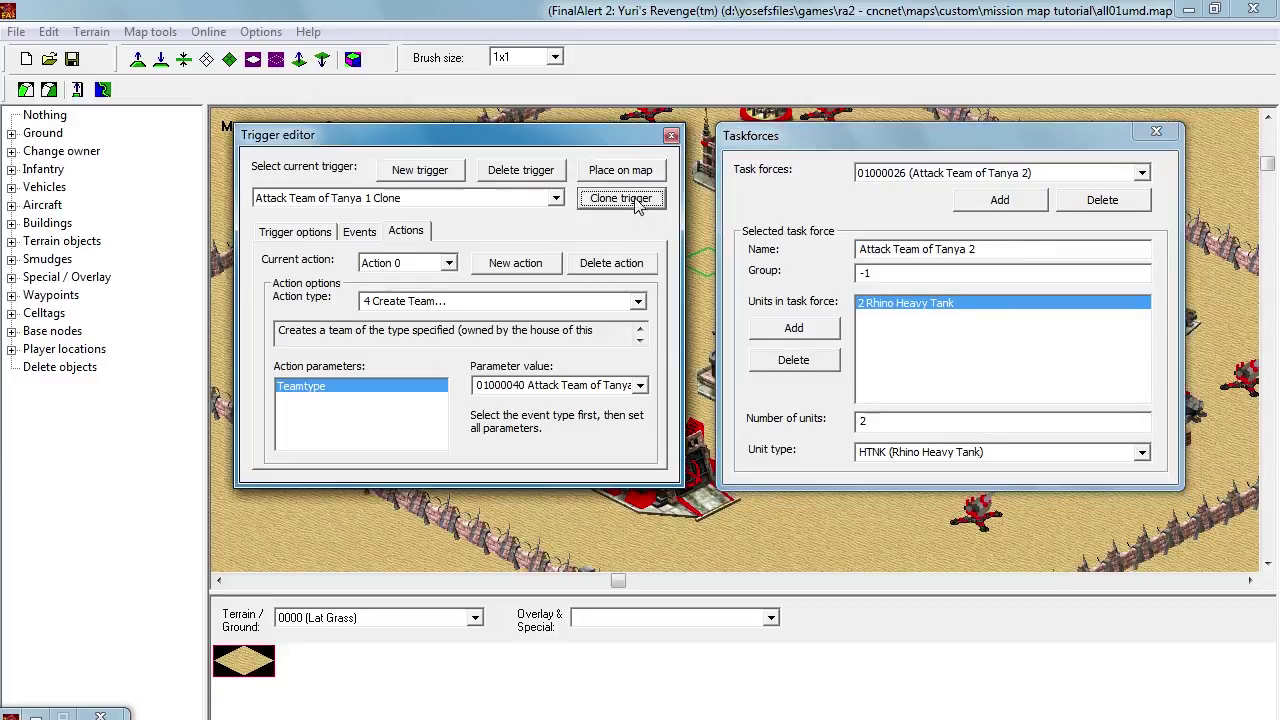
Step: Rename the cloned trigger as Attack Team of Tanya 2 and set its Elapsed Time event to 300
left_click(300, 231)
left_click_drag(432, 276, 266, 277)
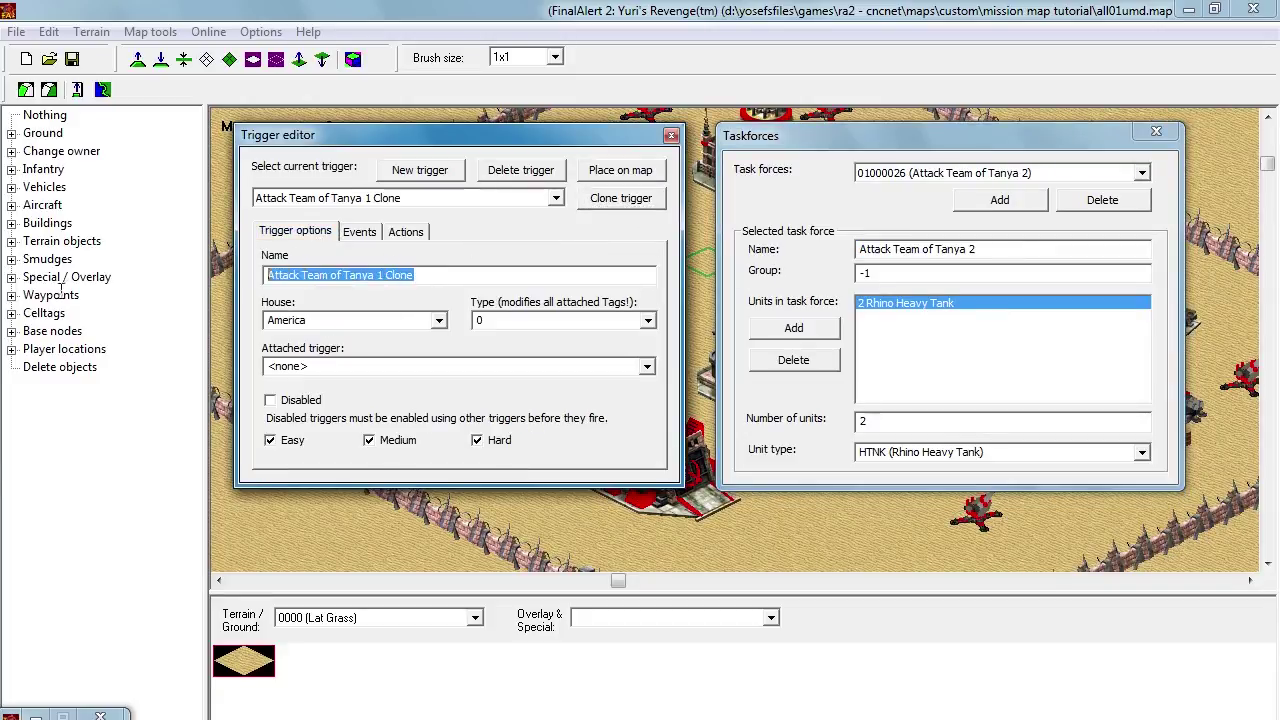
key("ctrl+v")
left_click(501, 320)
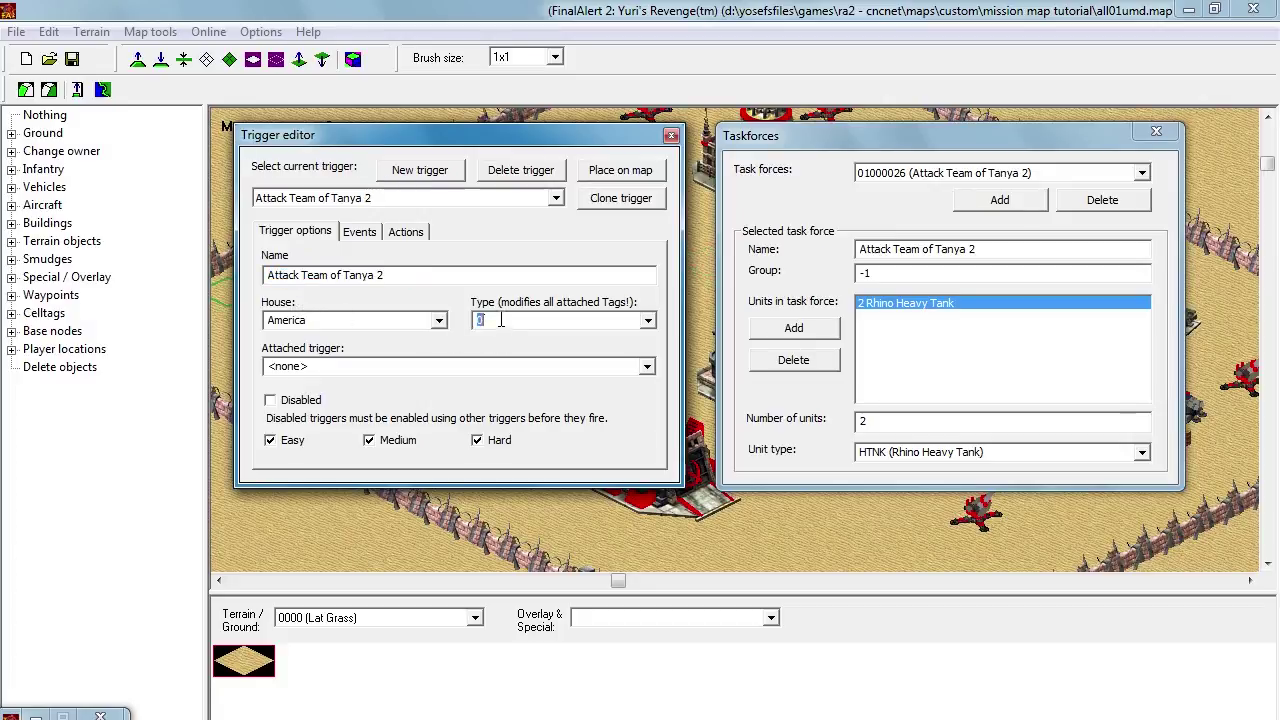
left_click(359, 231)
double_click(487, 385)
type("300")
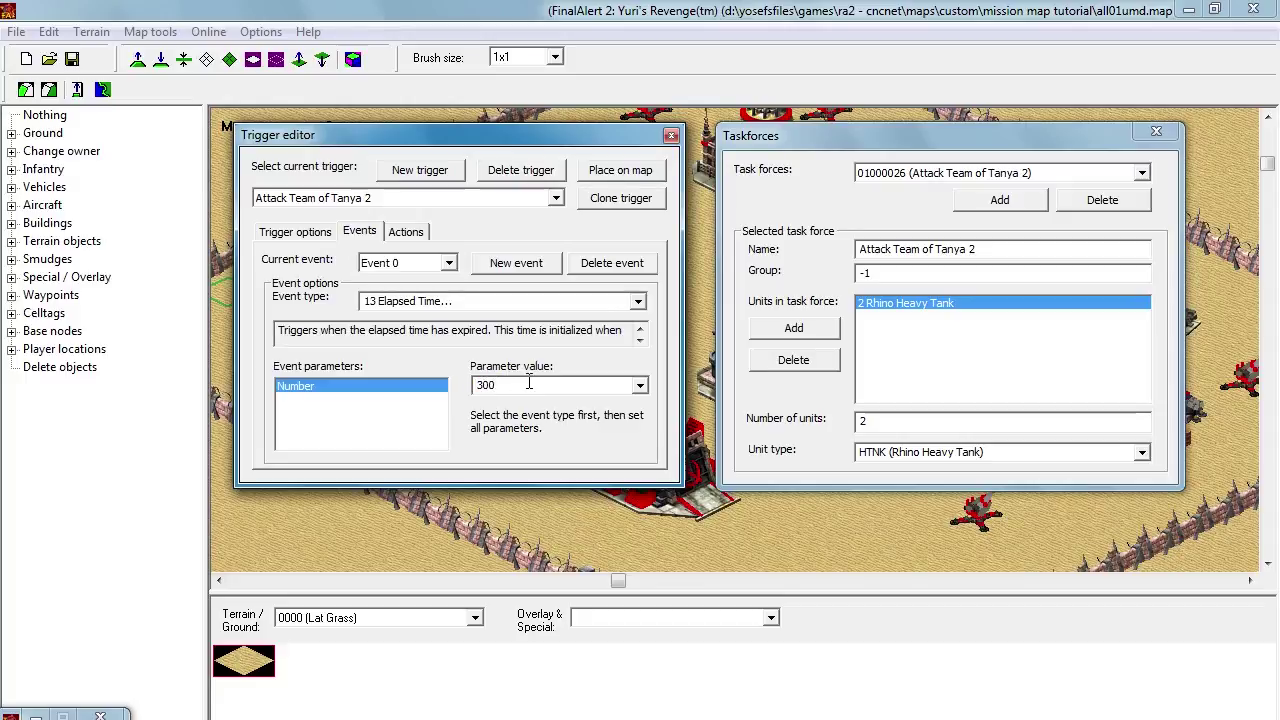
Step: Set the Create Team teamtype of the Attack Team of Tanya 2 trigger to 01000041 Attack Team of Tanya 2
left_click(405, 231)
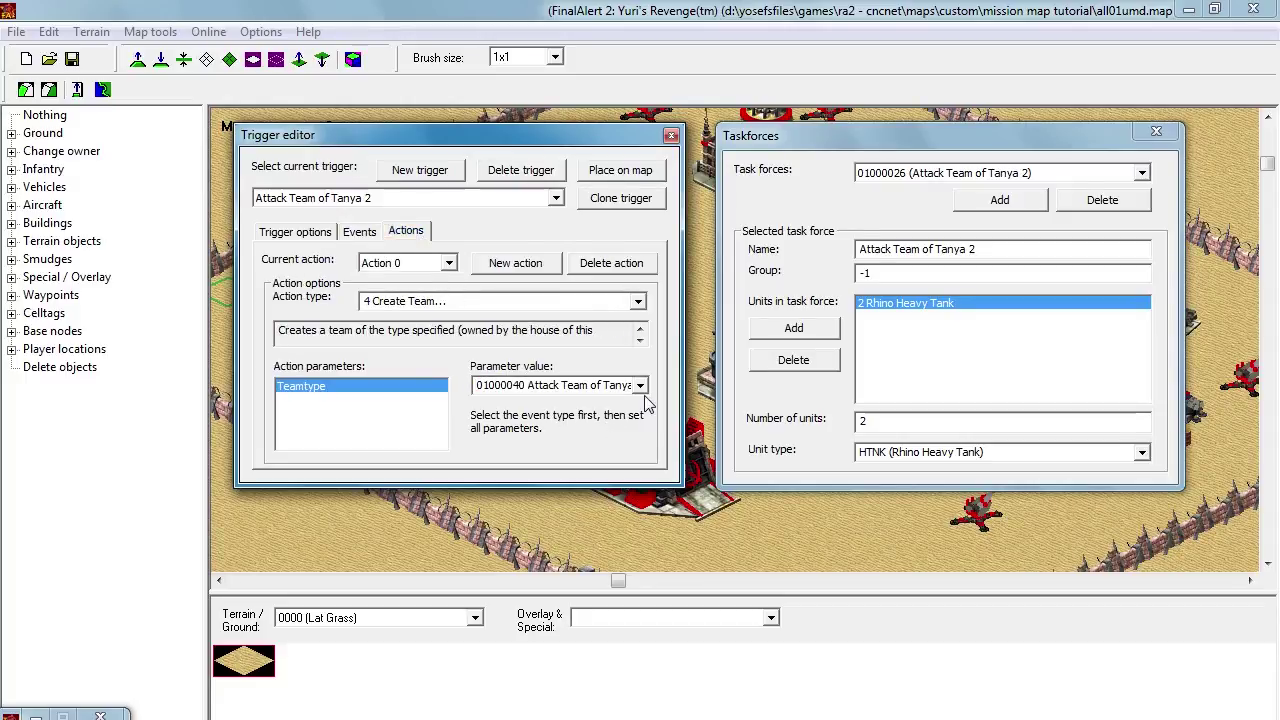
left_click(641, 386)
left_click(607, 456)
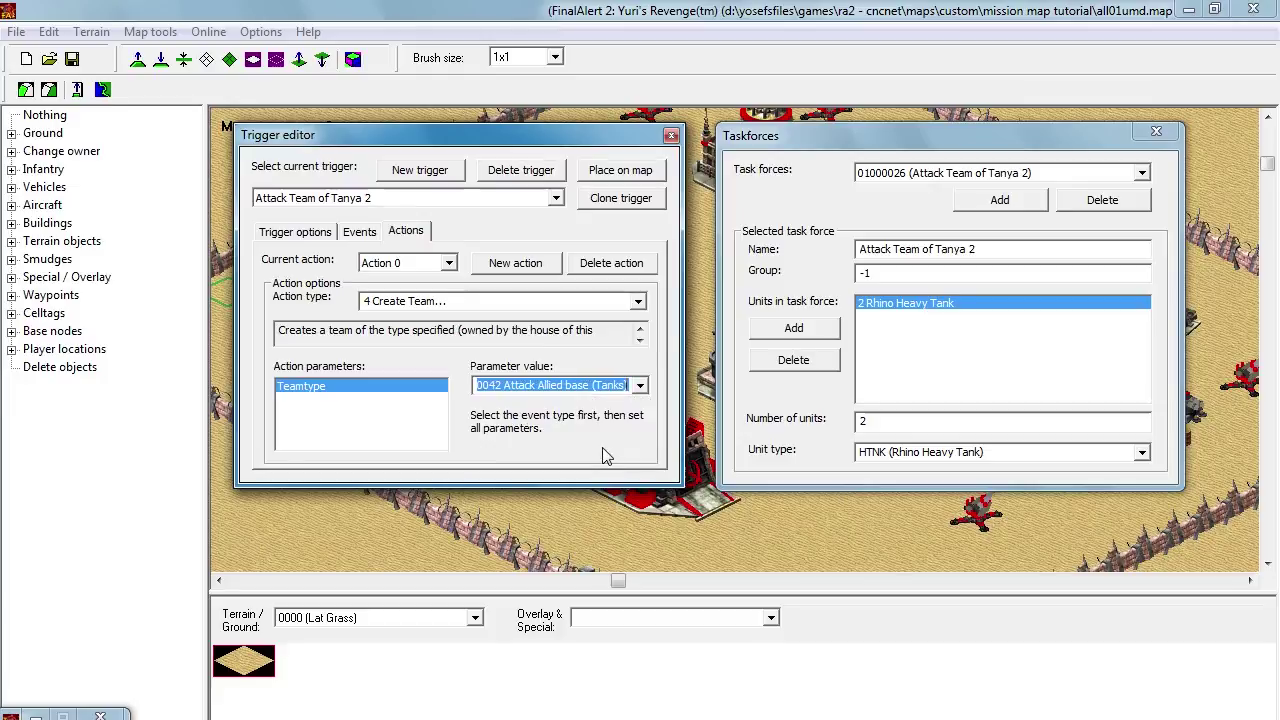
left_click(641, 387)
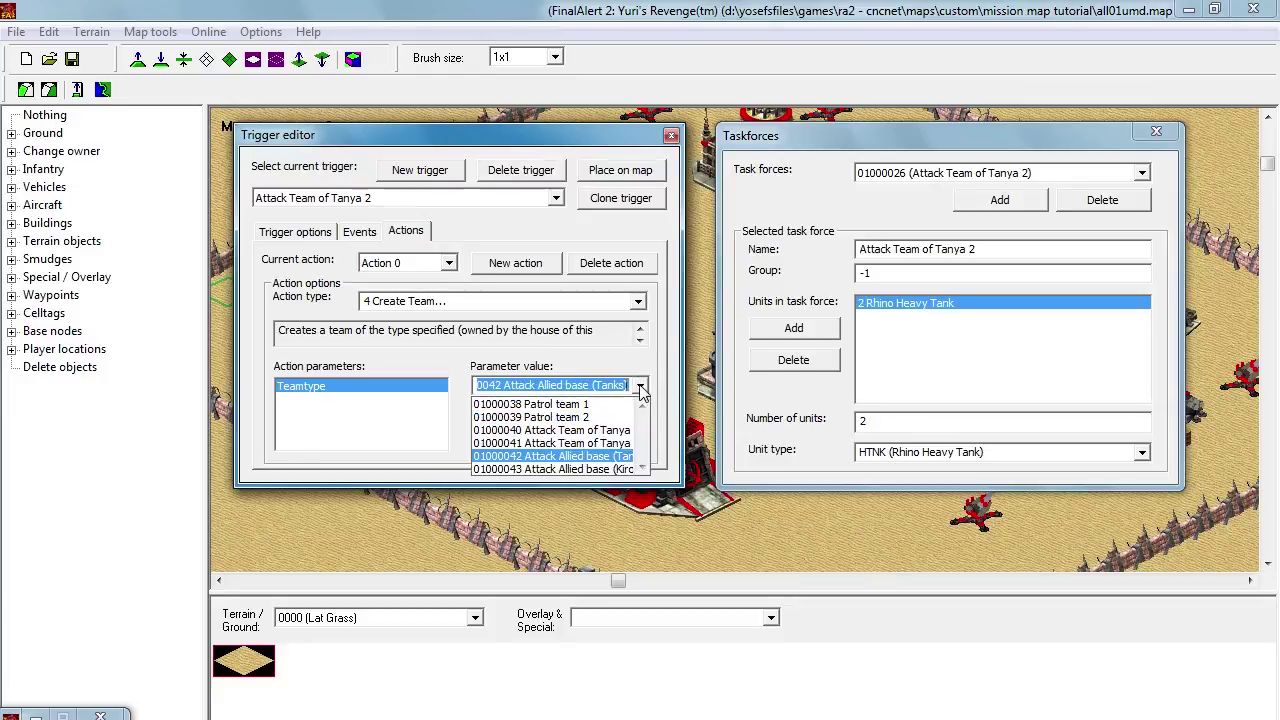
left_click(605, 443)
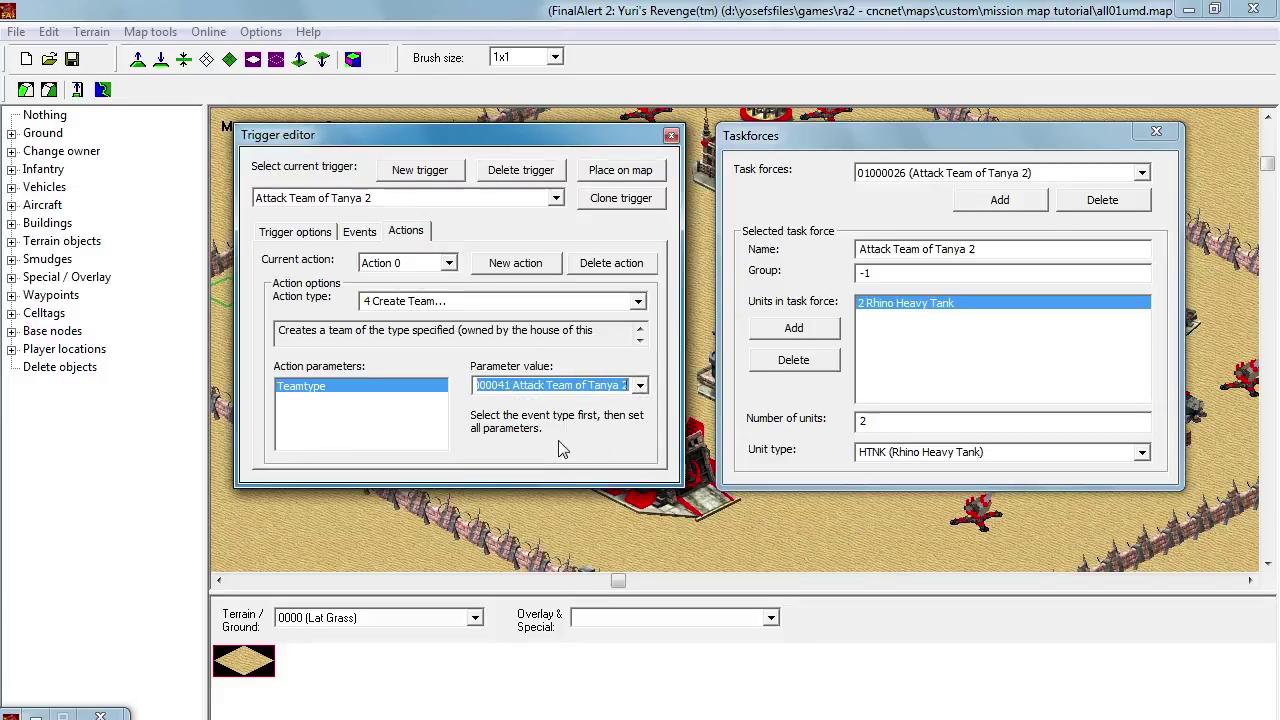
Step: Select task force 01000027 and copy its name, Attack Allied base (Tanks)
left_click(889, 174)
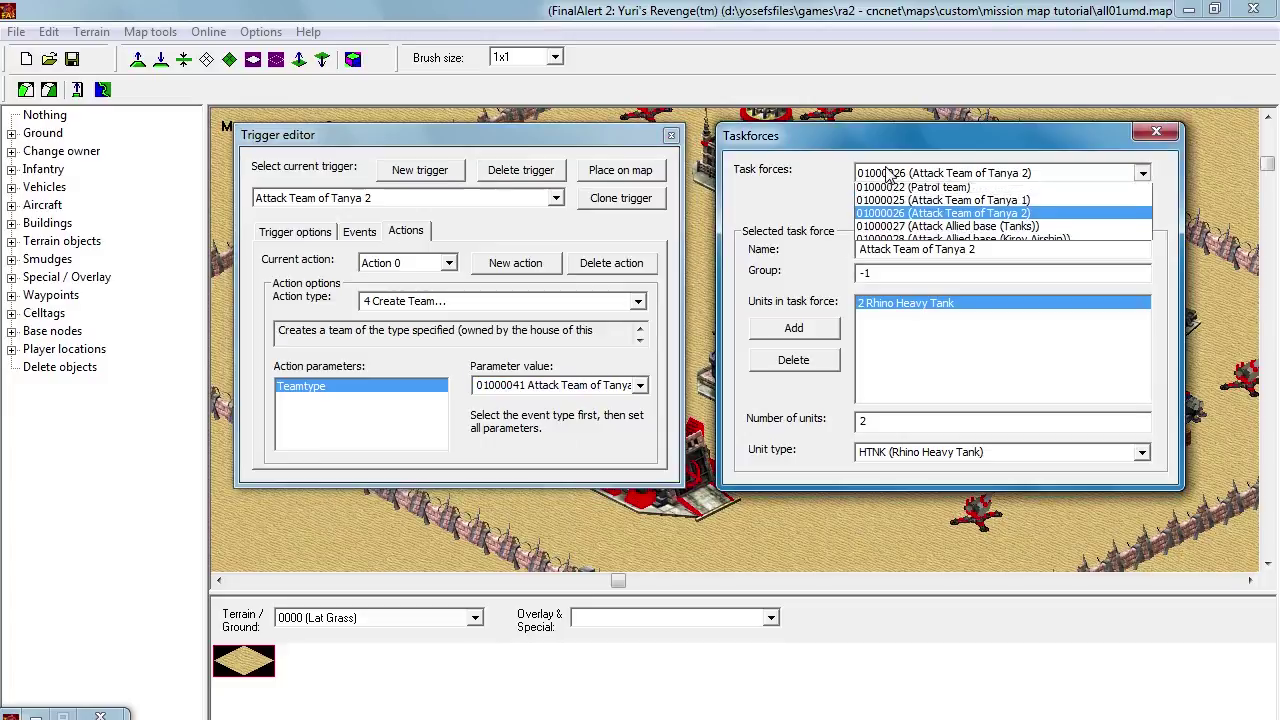
left_click(884, 231)
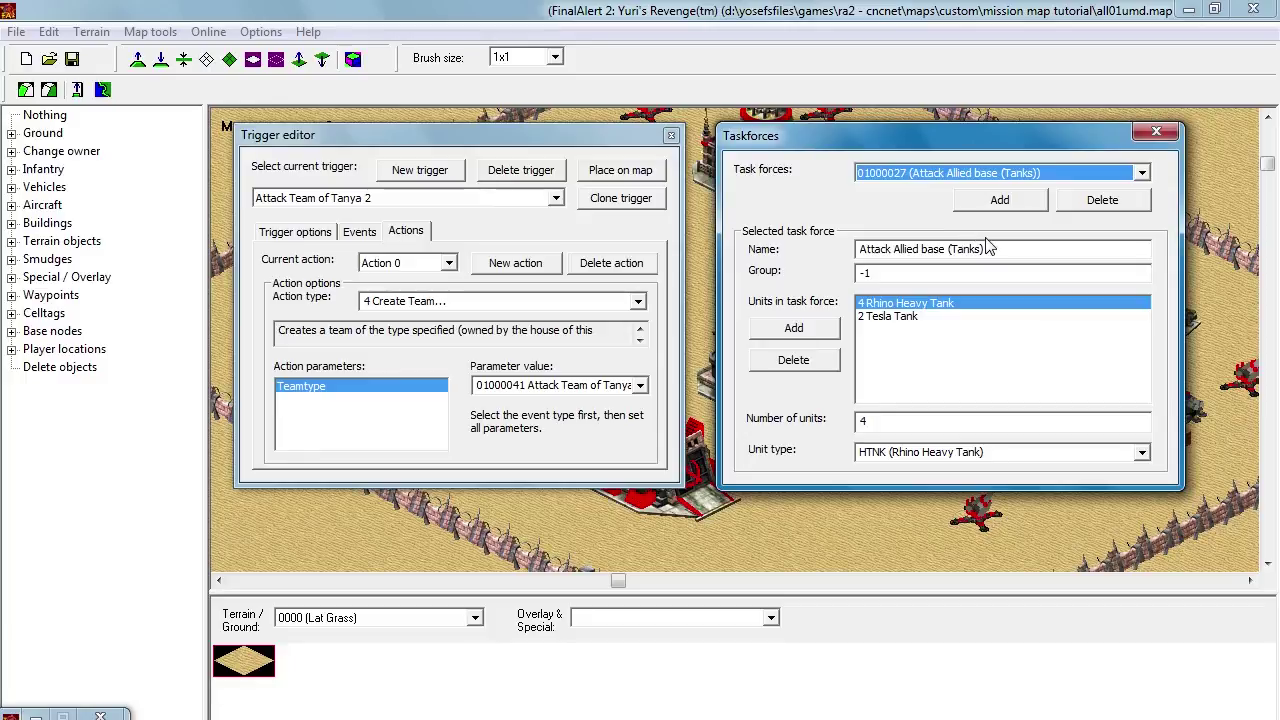
left_click_drag(990, 249, 836, 260)
key("ctrl+c")
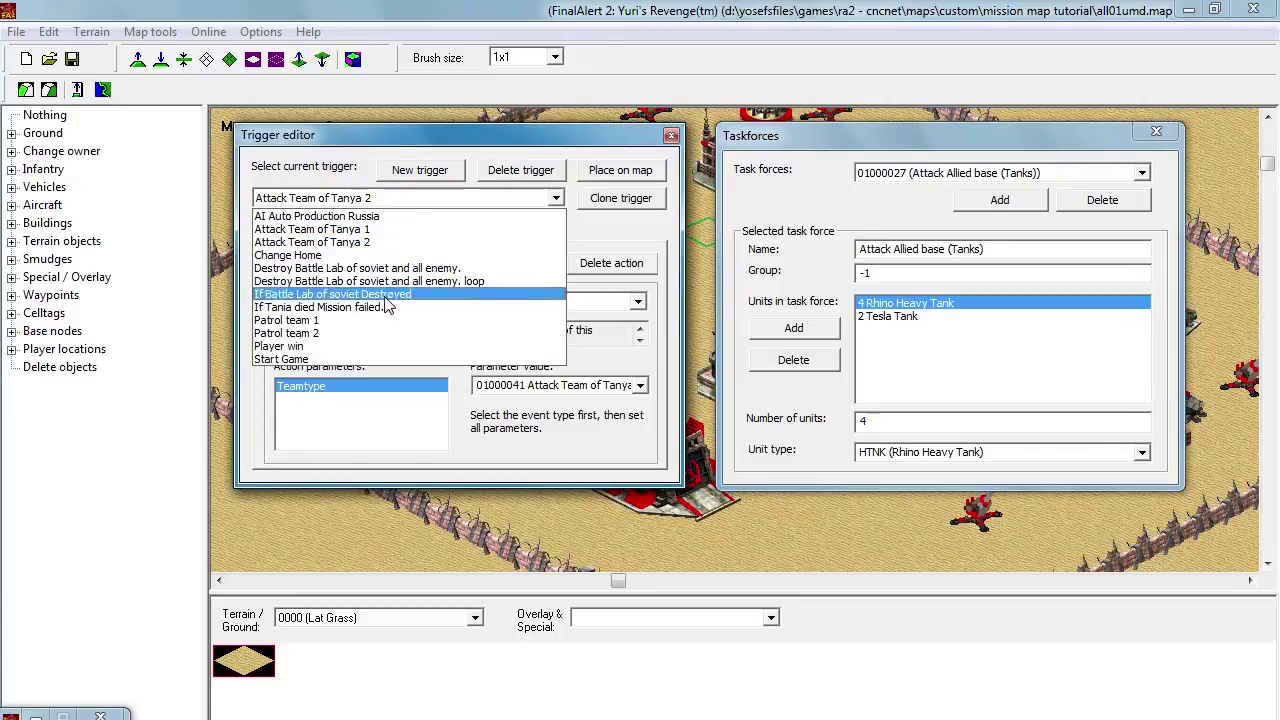
Step: Rename the Change Home trigger as If enter base Change Home
left_click(470, 255)
left_click(300, 231)
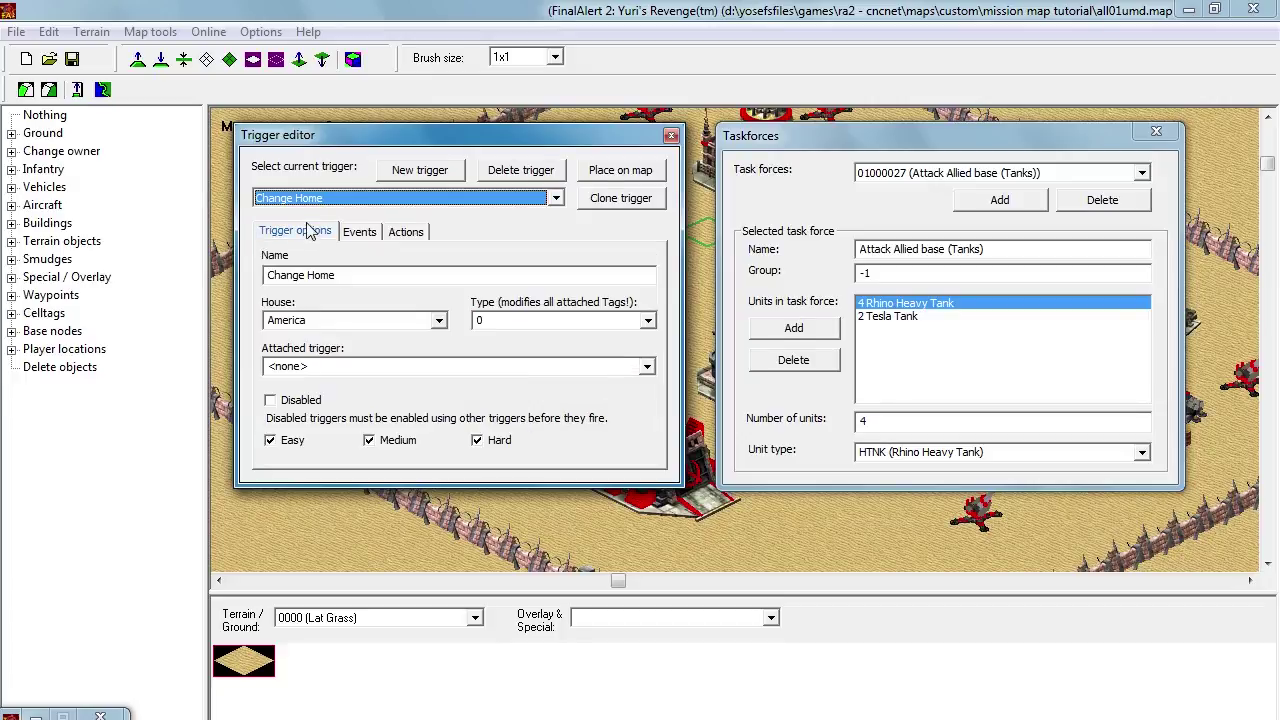
left_click(266, 275)
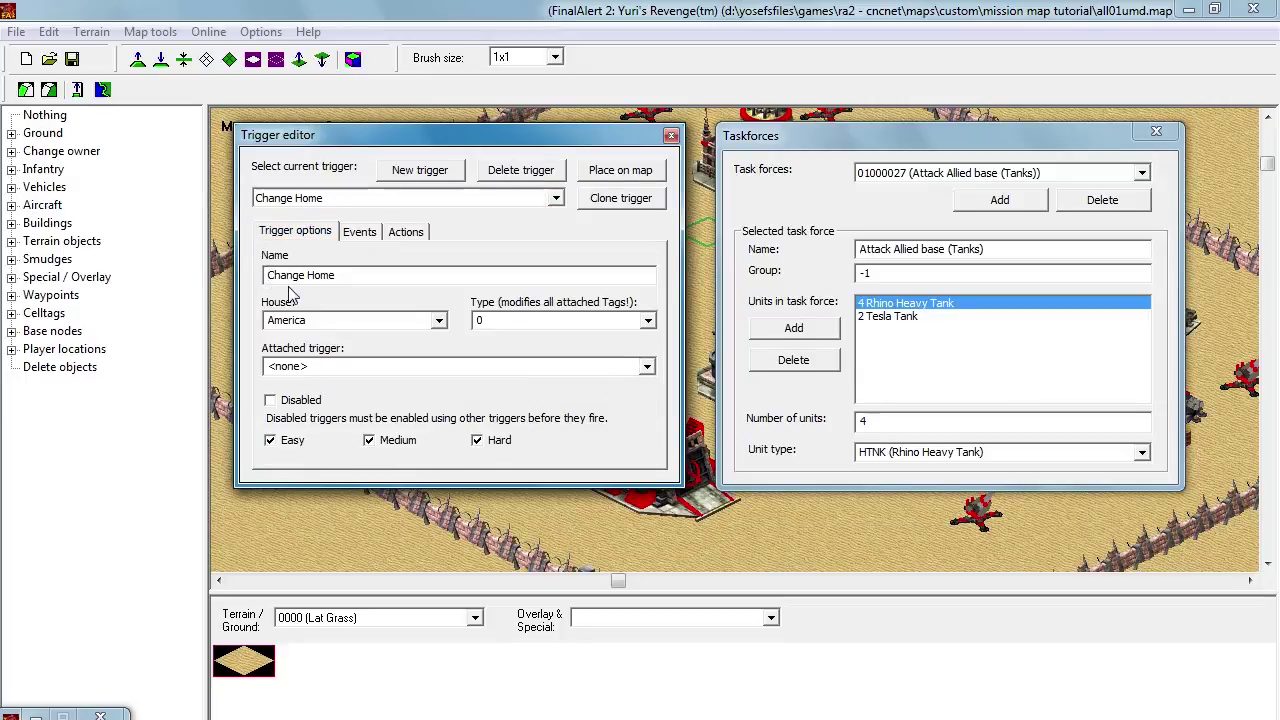
type("If en")
type("ter ba")
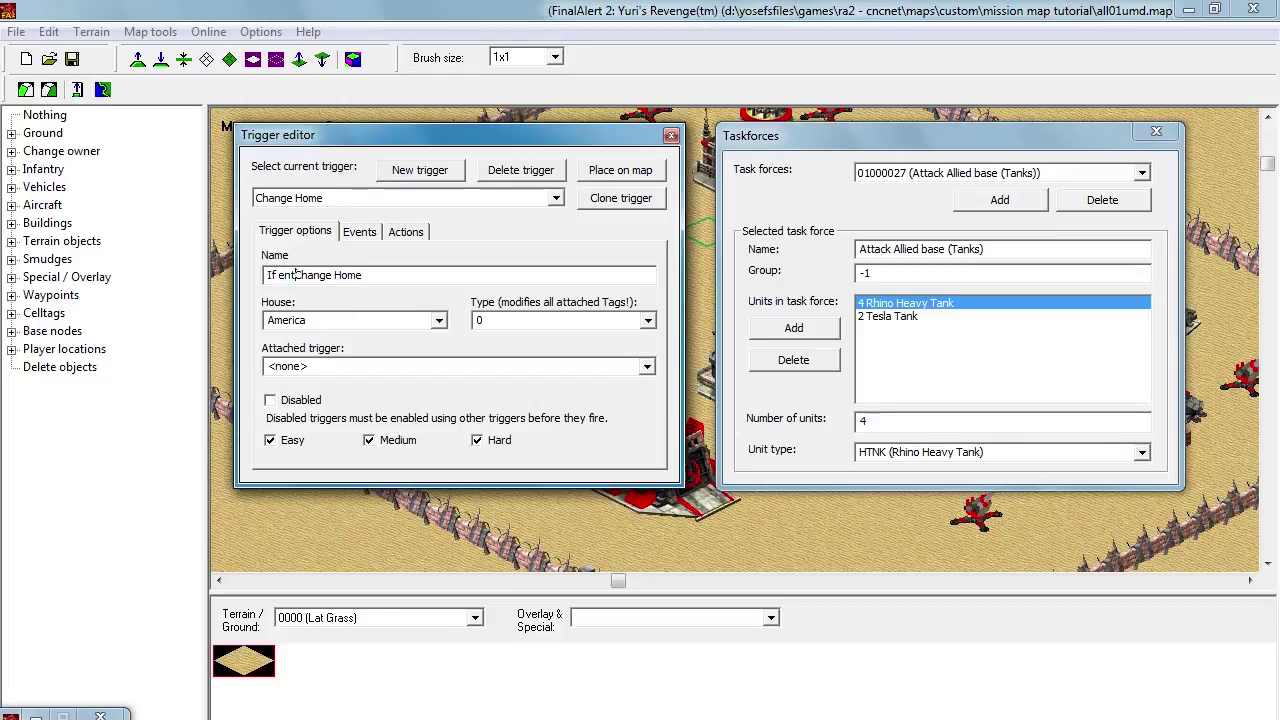
type("se")
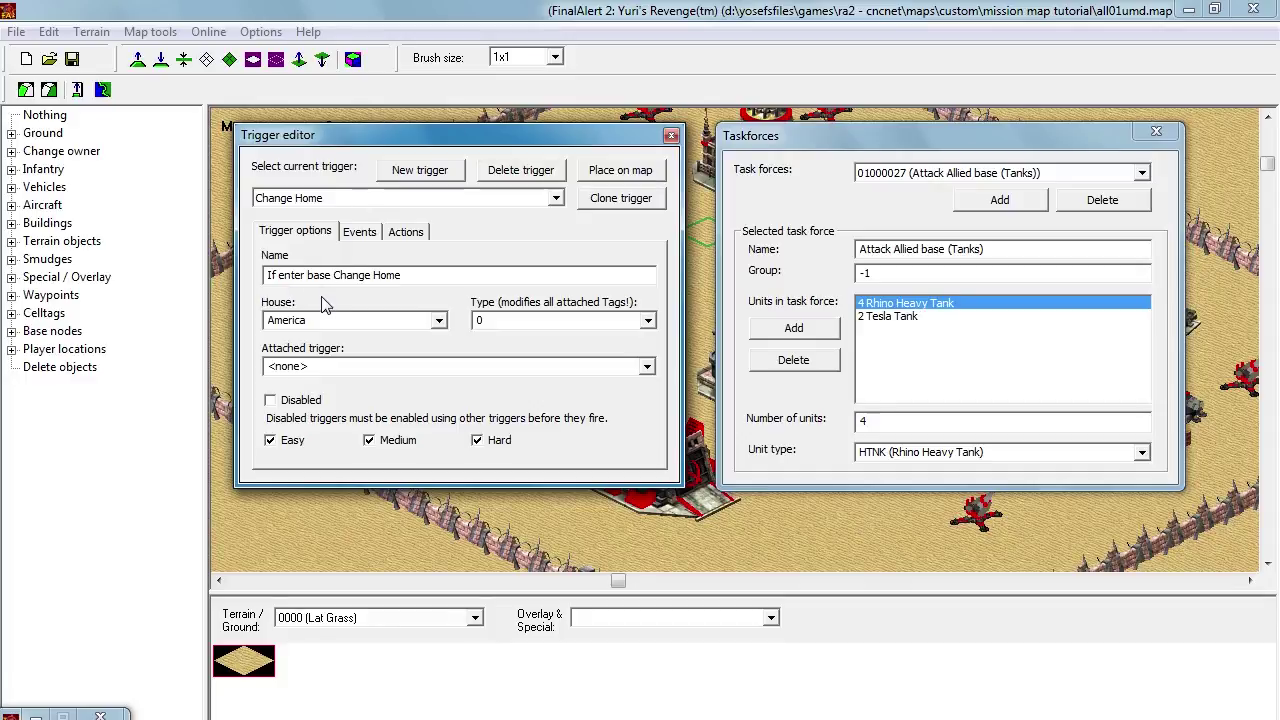
Step: Add Action 2 to the If enter base Change Home trigger as 4 Create Team with teamtype Attack Allied base (Tanks)
left_click(420, 232)
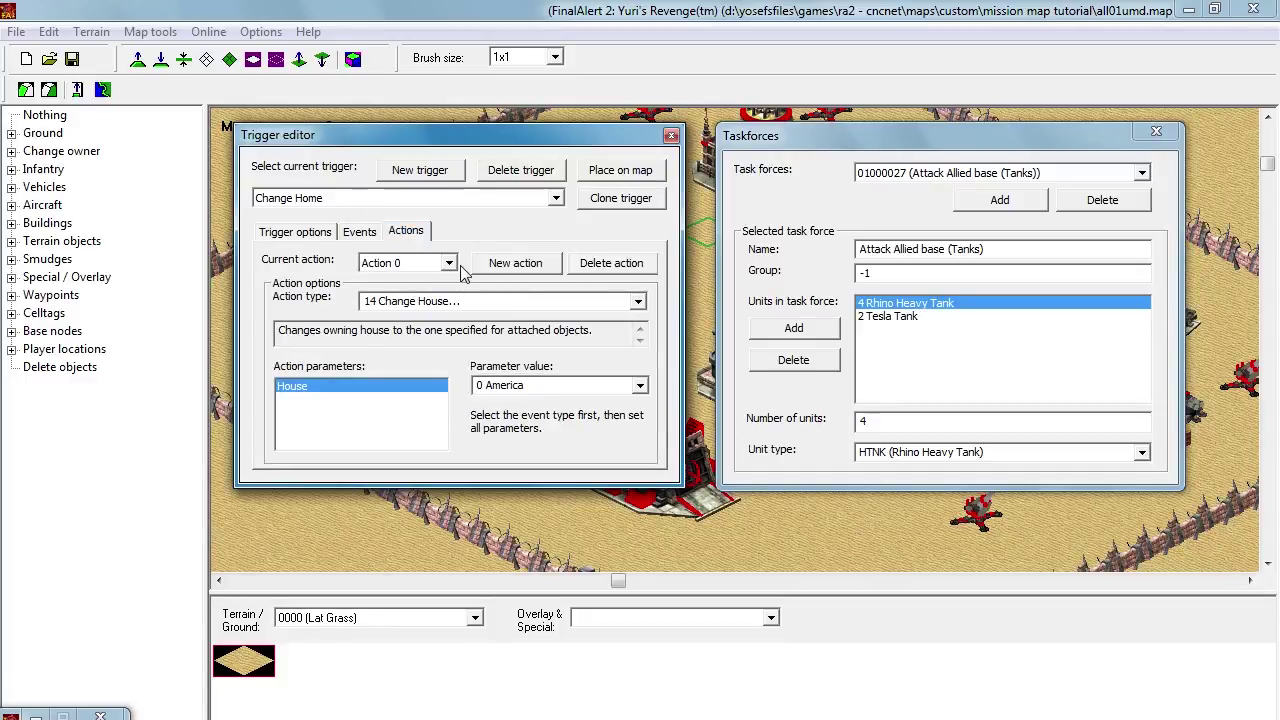
left_click(449, 263)
left_click(451, 263)
left_click(512, 264)
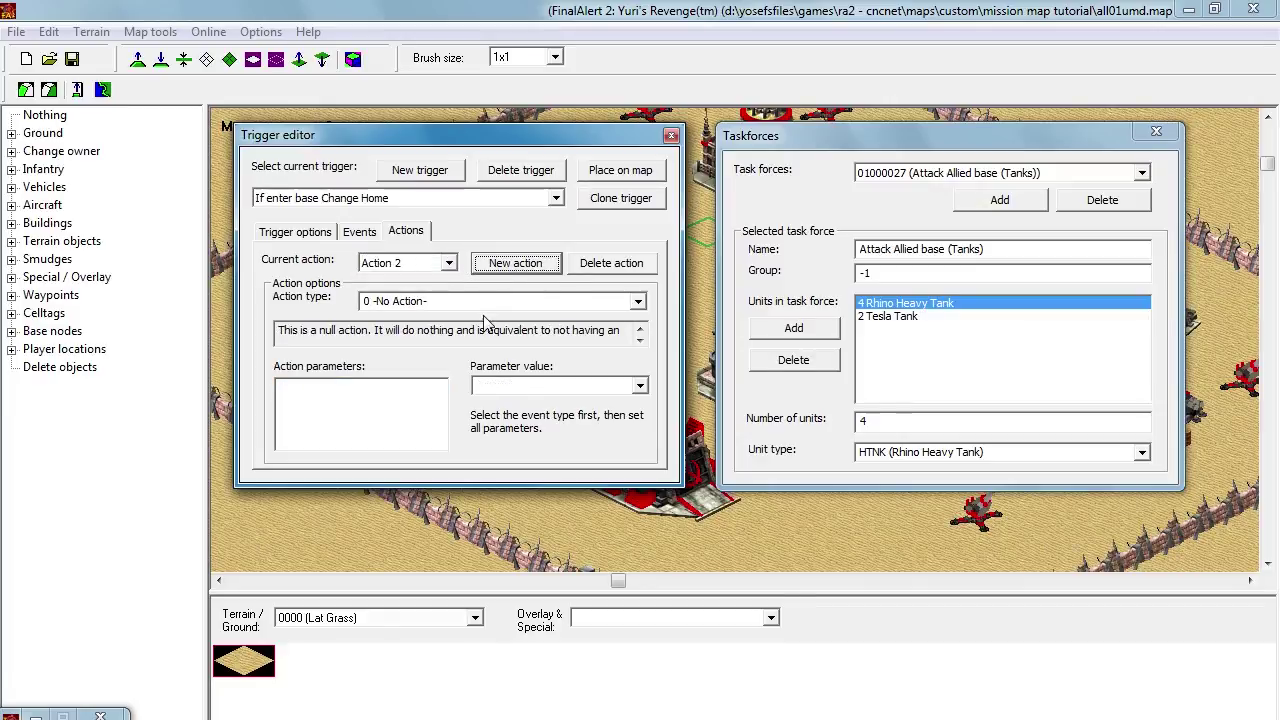
left_click(558, 297)
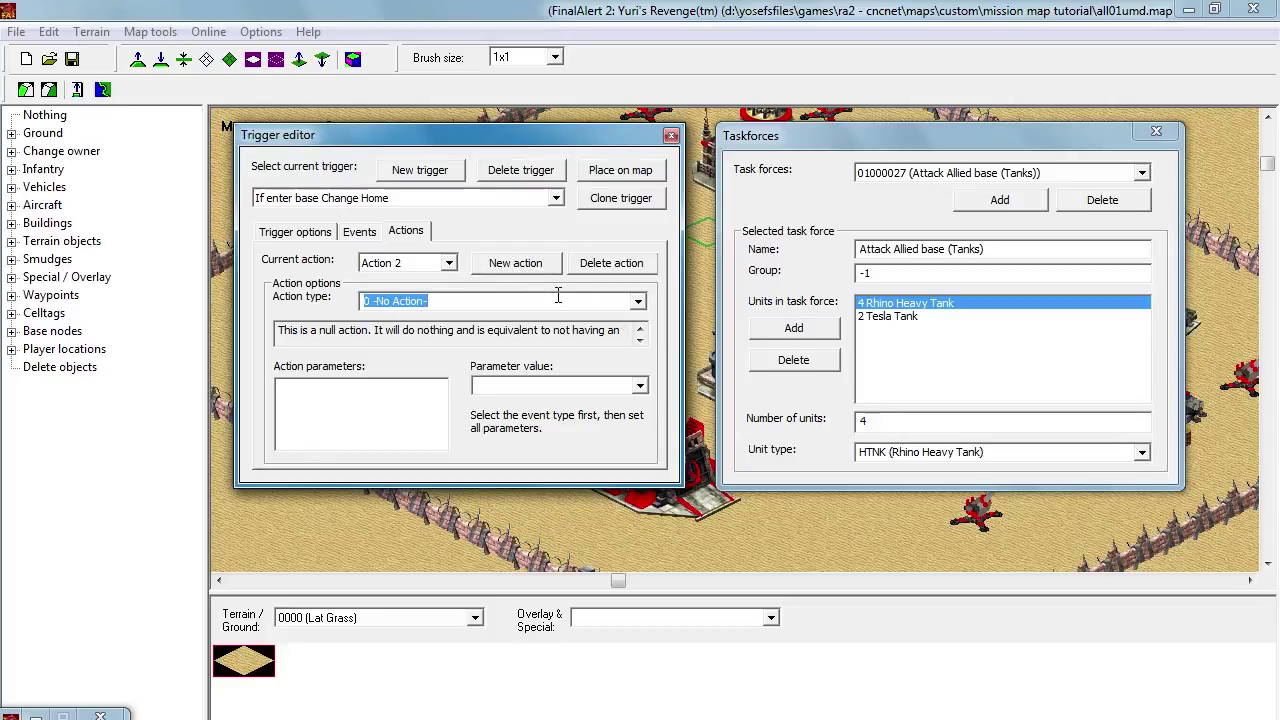
type("4 Create Team...")
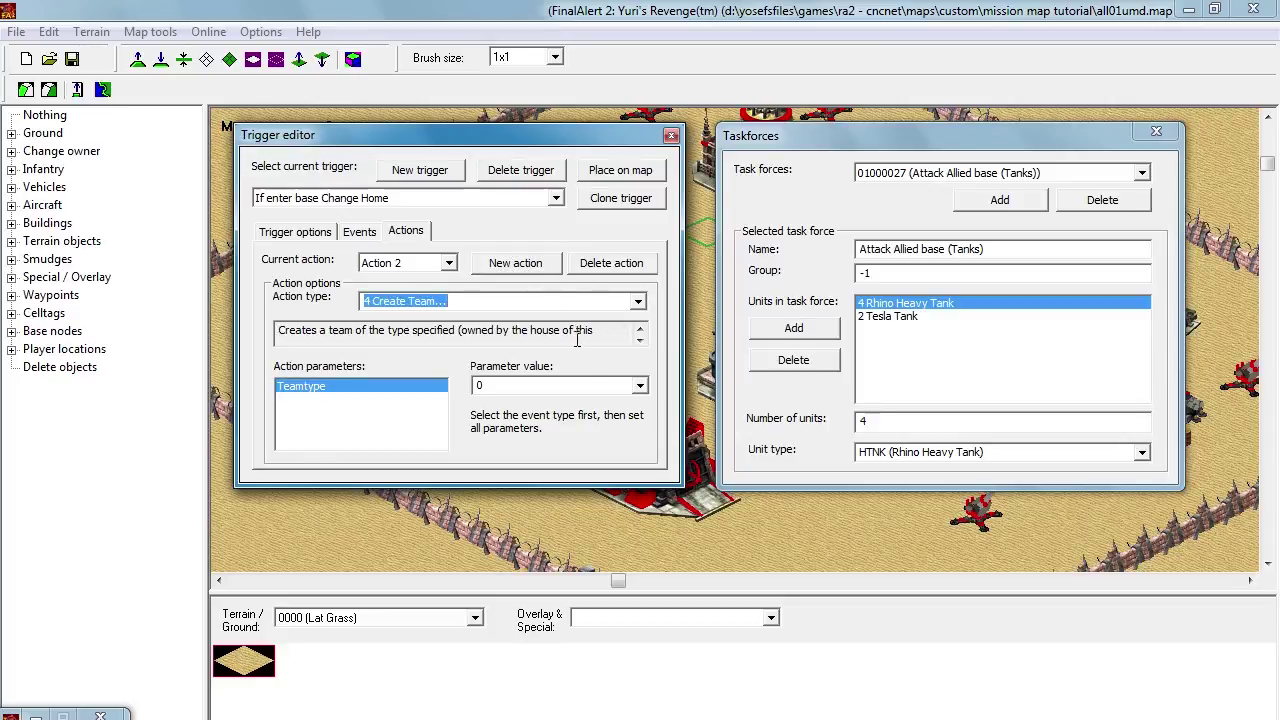
key("Tab")
key("ctrl+v")
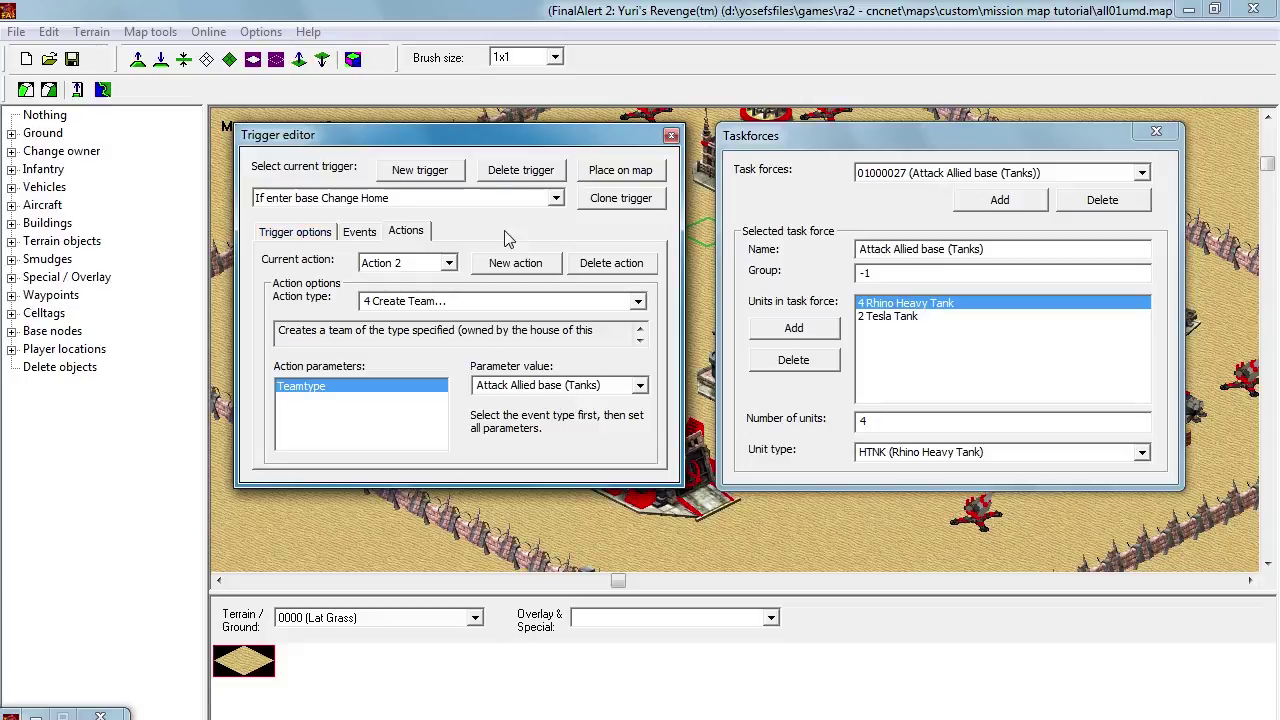
Step: Add Action 3 to the same trigger as another 4 Create Team with the copied teamtype name, and review the type choices
left_click(510, 262)
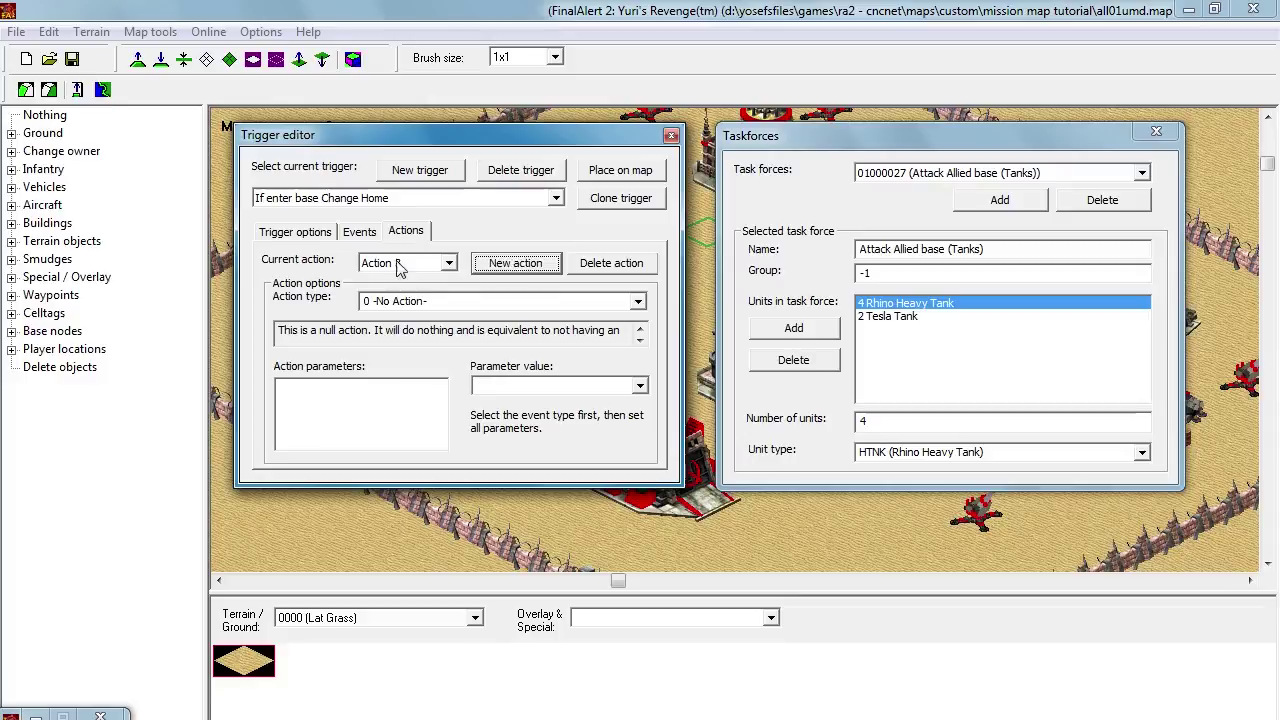
left_click(468, 306)
type("4 Create Team...")
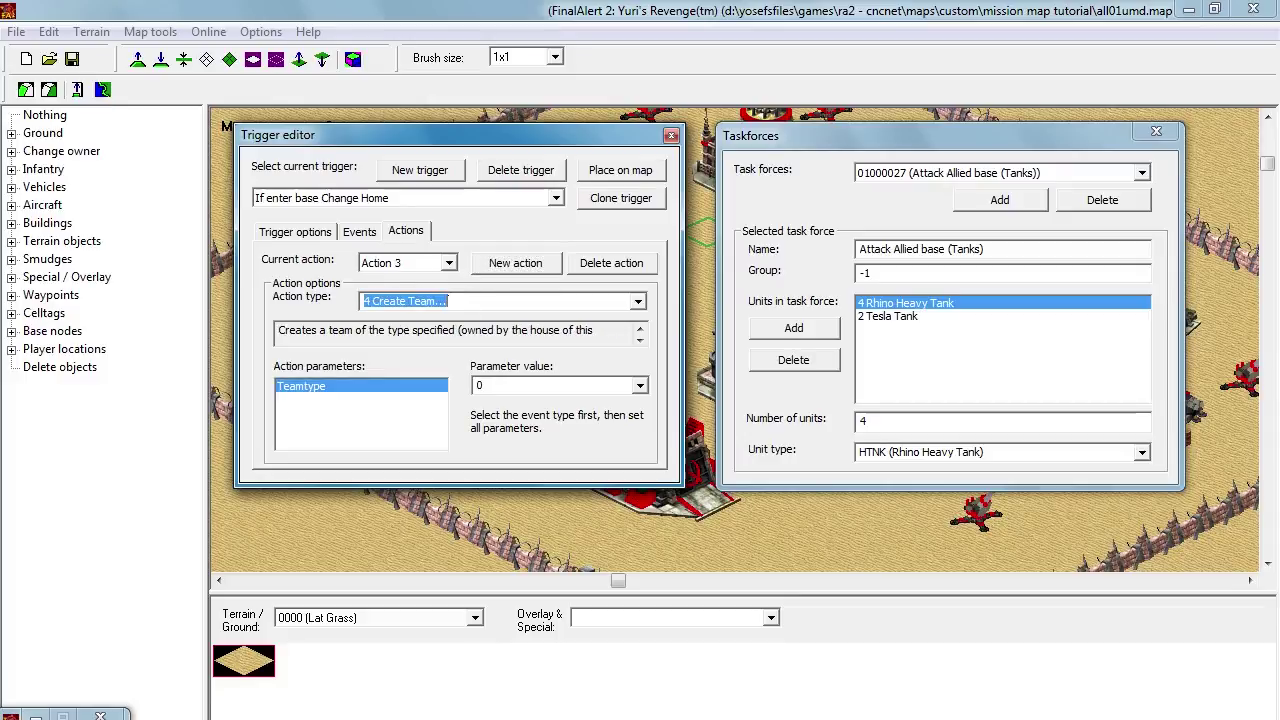
left_click(495, 386)
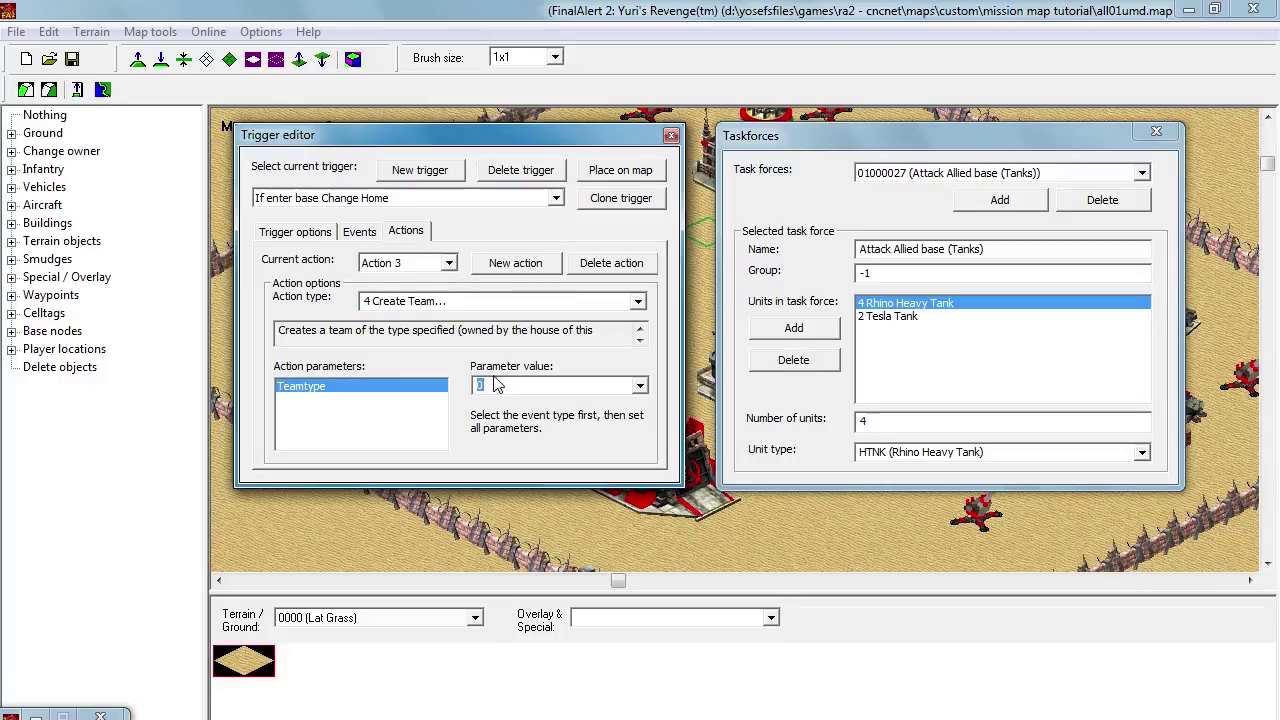
key("ctrl+v")
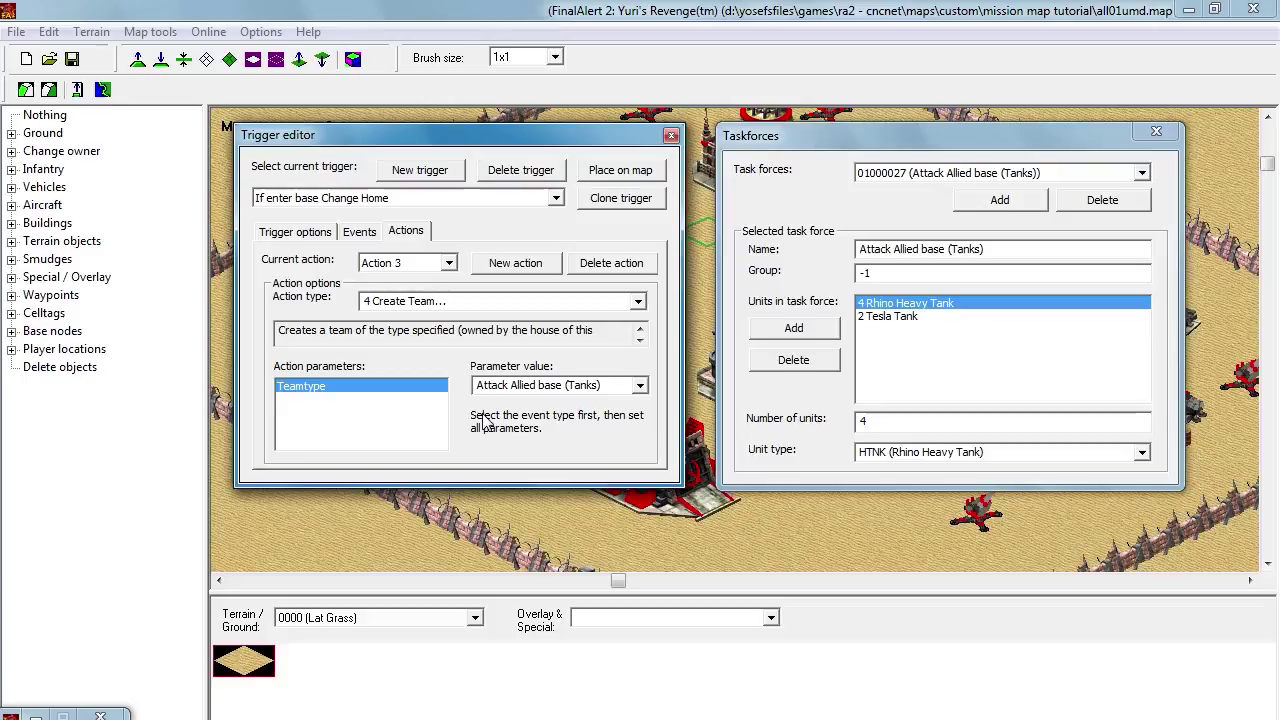
left_click(638, 302)
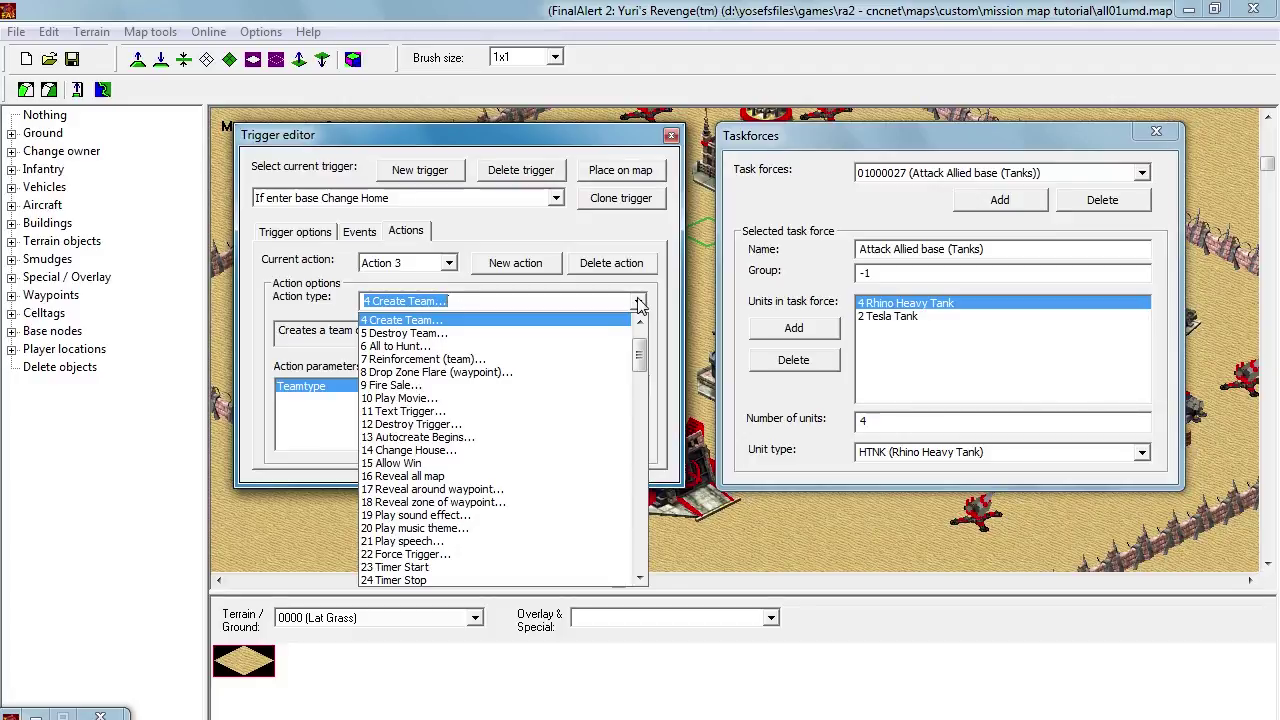
left_click(638, 304)
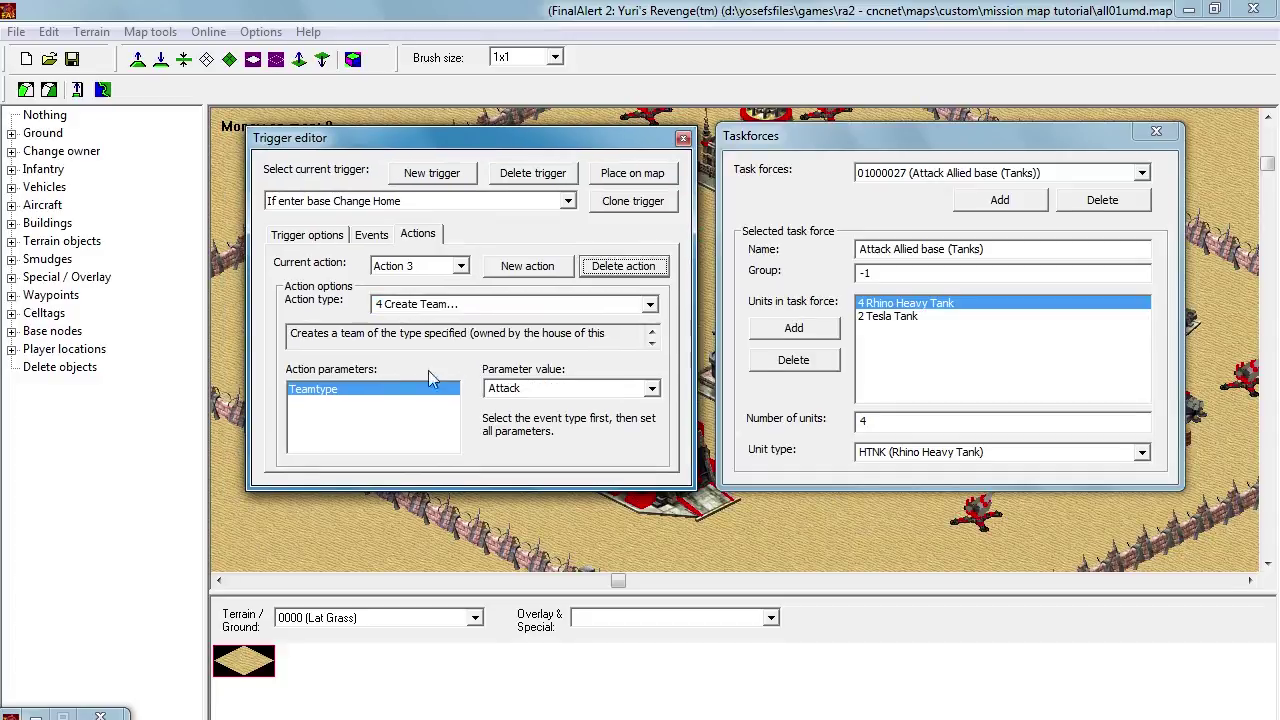
left_click(651, 390)
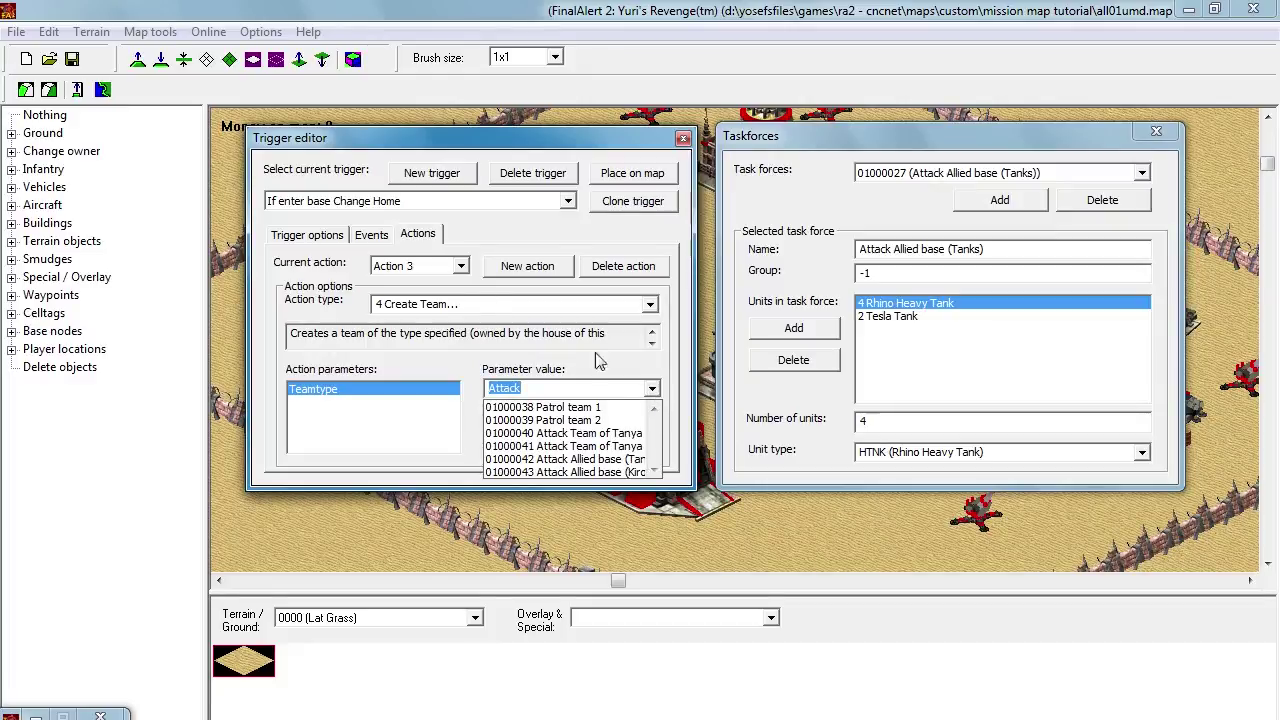
Step: Define local variable 0 with the description Attack Base and the preset value 1 - Set
left_click(48, 37)
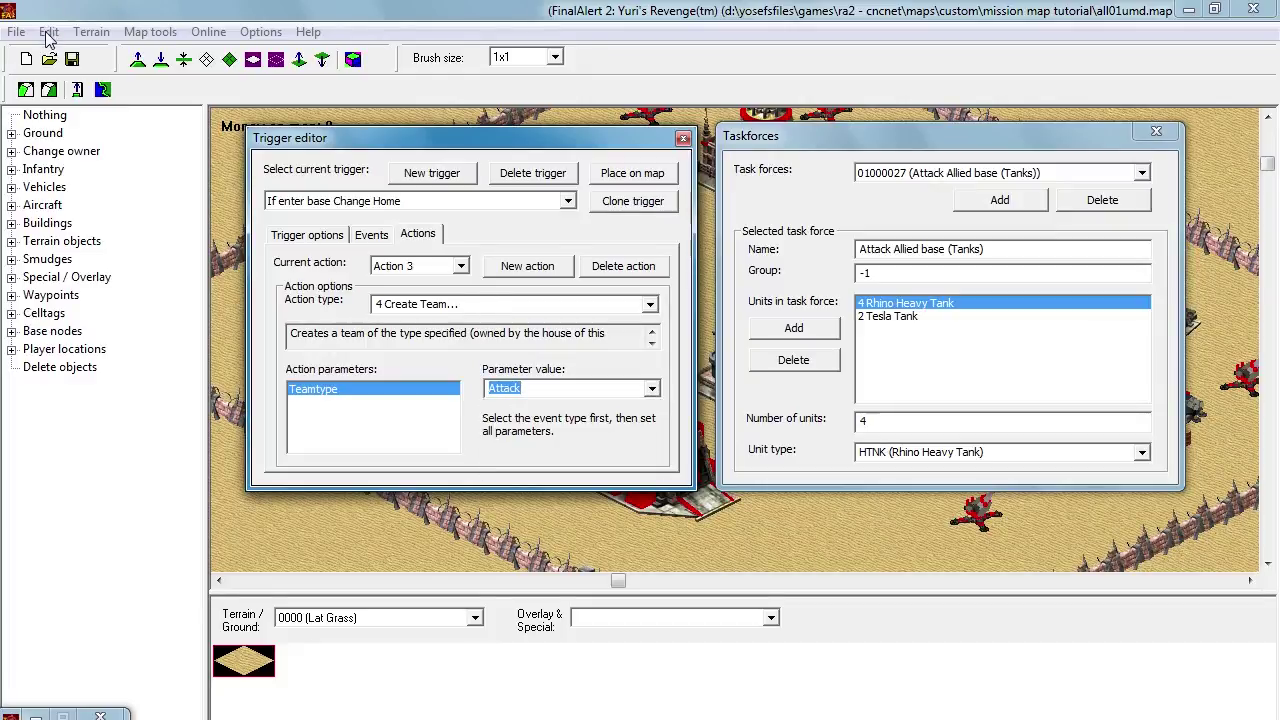
left_click(48, 37)
left_click(167, 362)
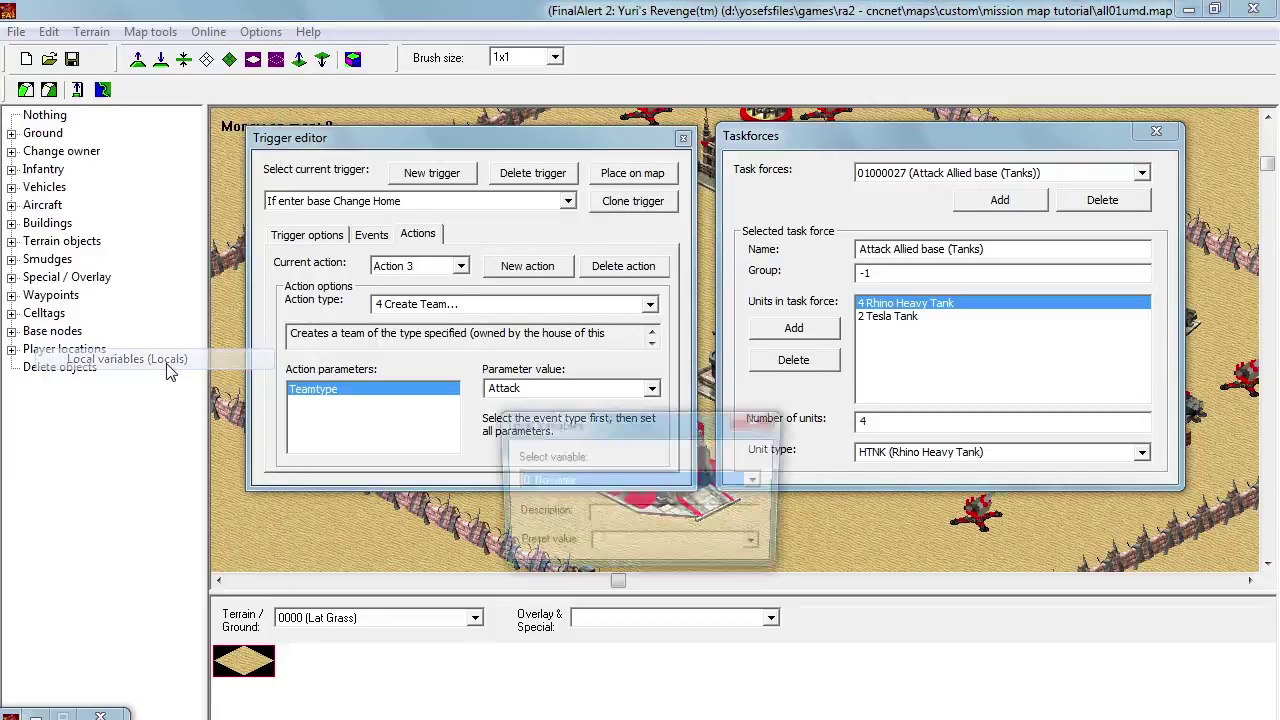
left_click(620, 516)
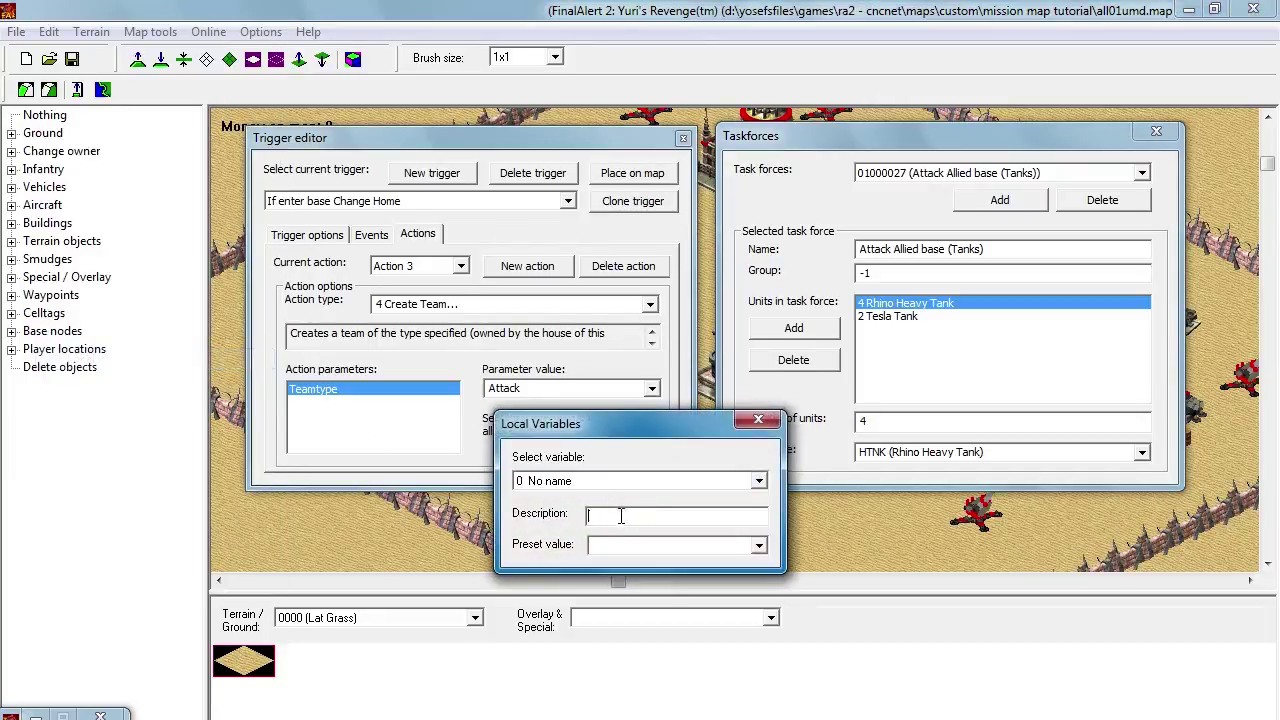
type("Attack Base")
left_click(758, 545)
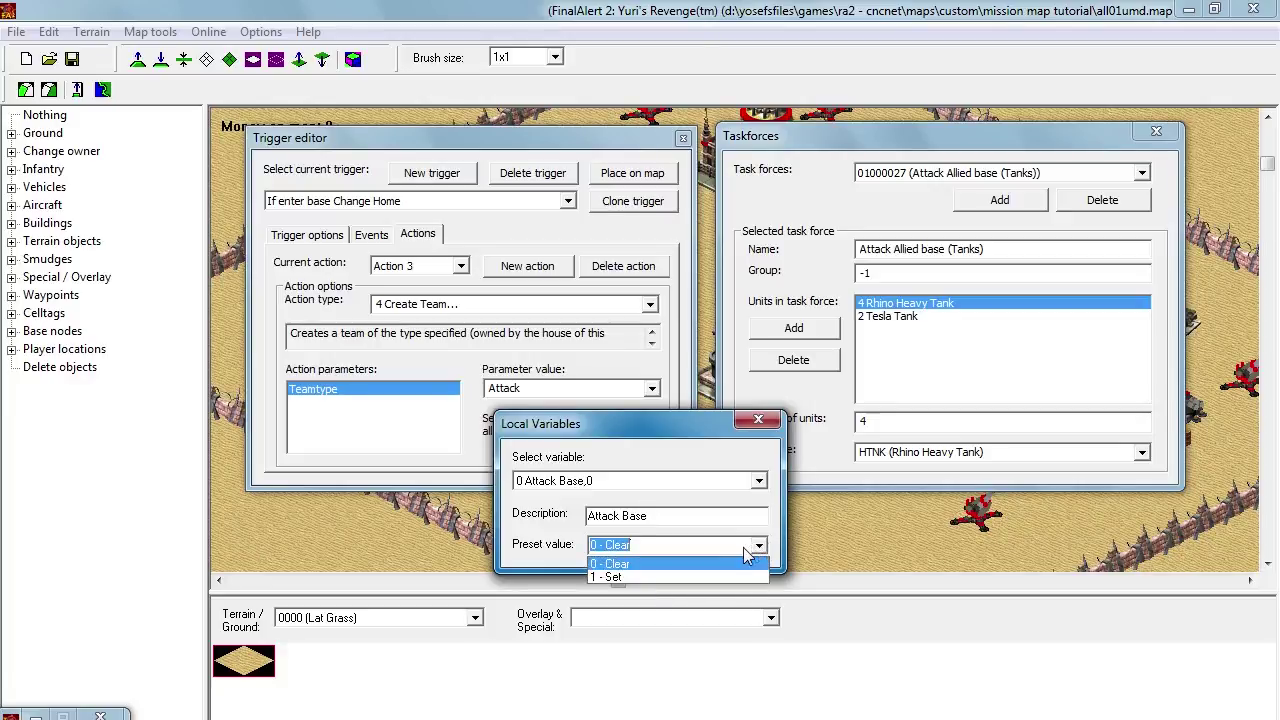
left_click(731, 578)
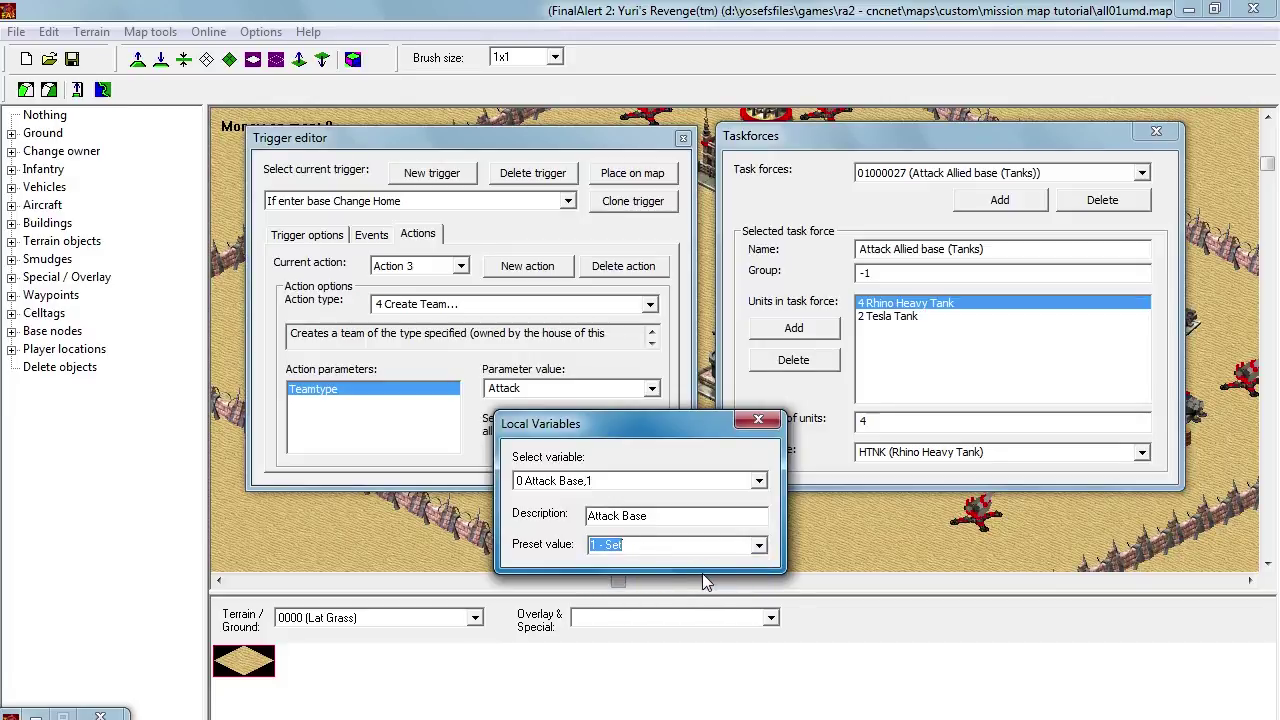
Step: Create a new trigger named Attack Base
left_click(366, 135)
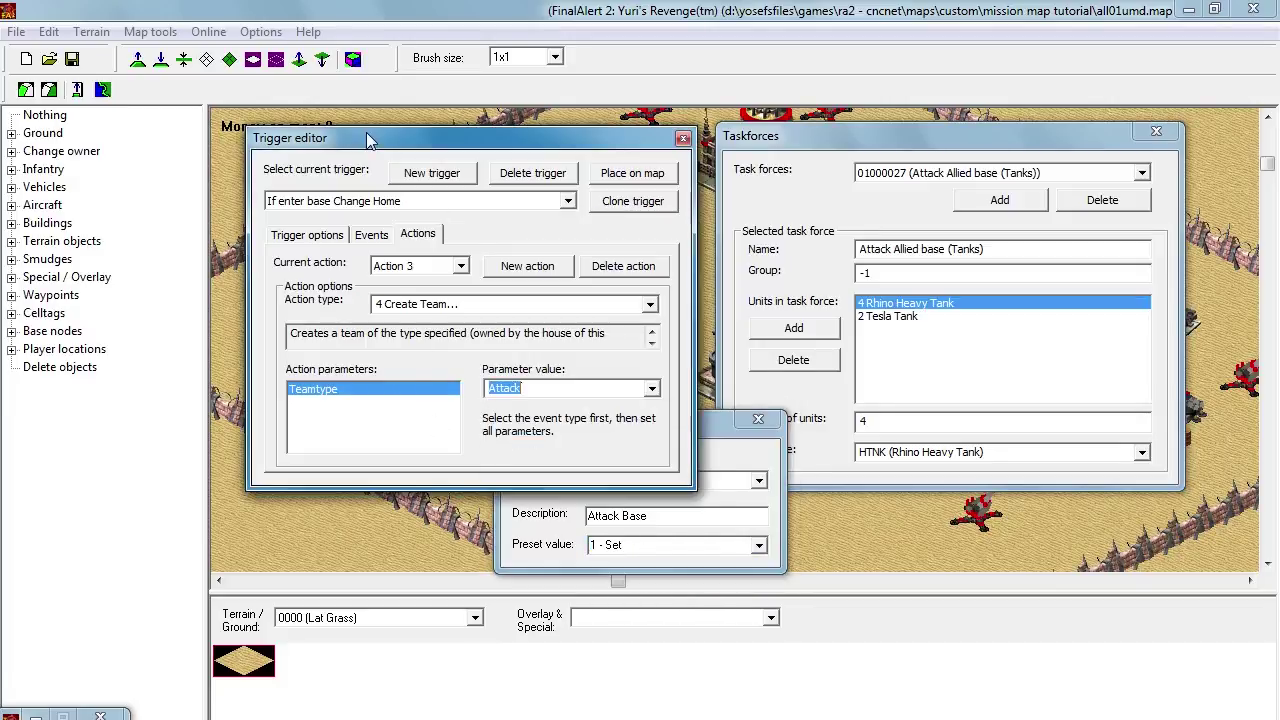
left_click(416, 178)
left_click(285, 238)
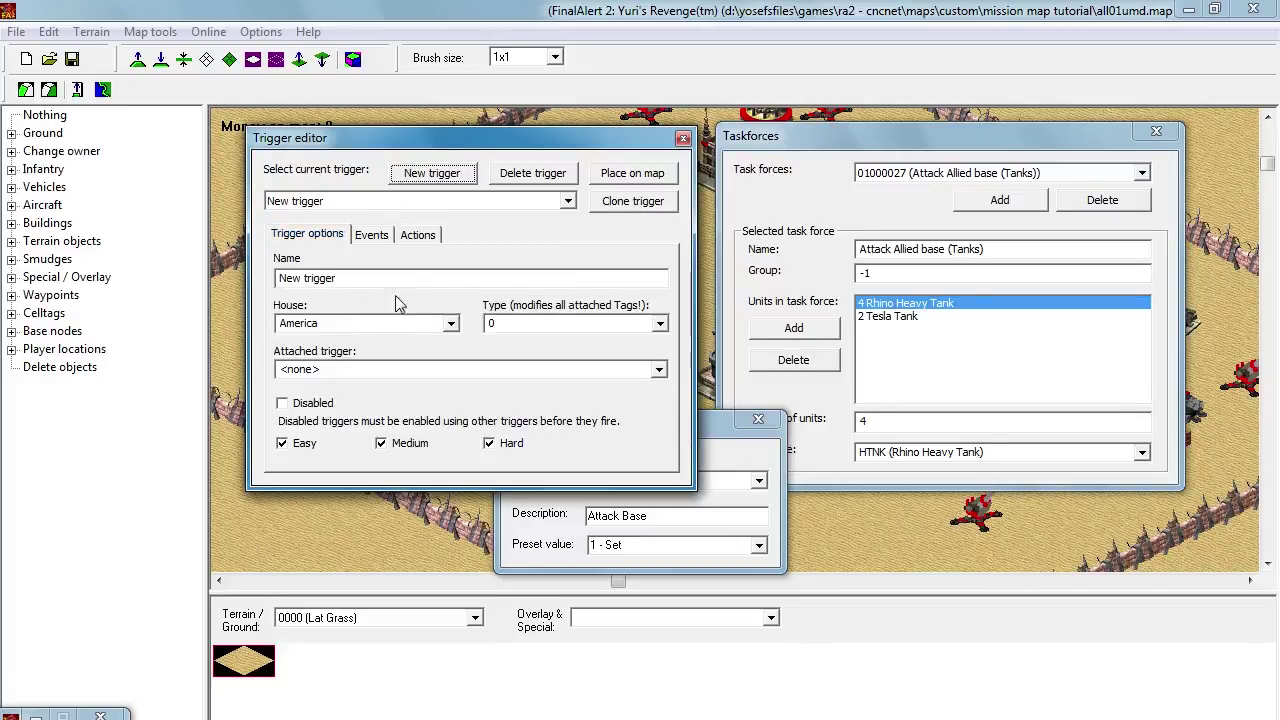
left_click_drag(388, 278, 272, 278)
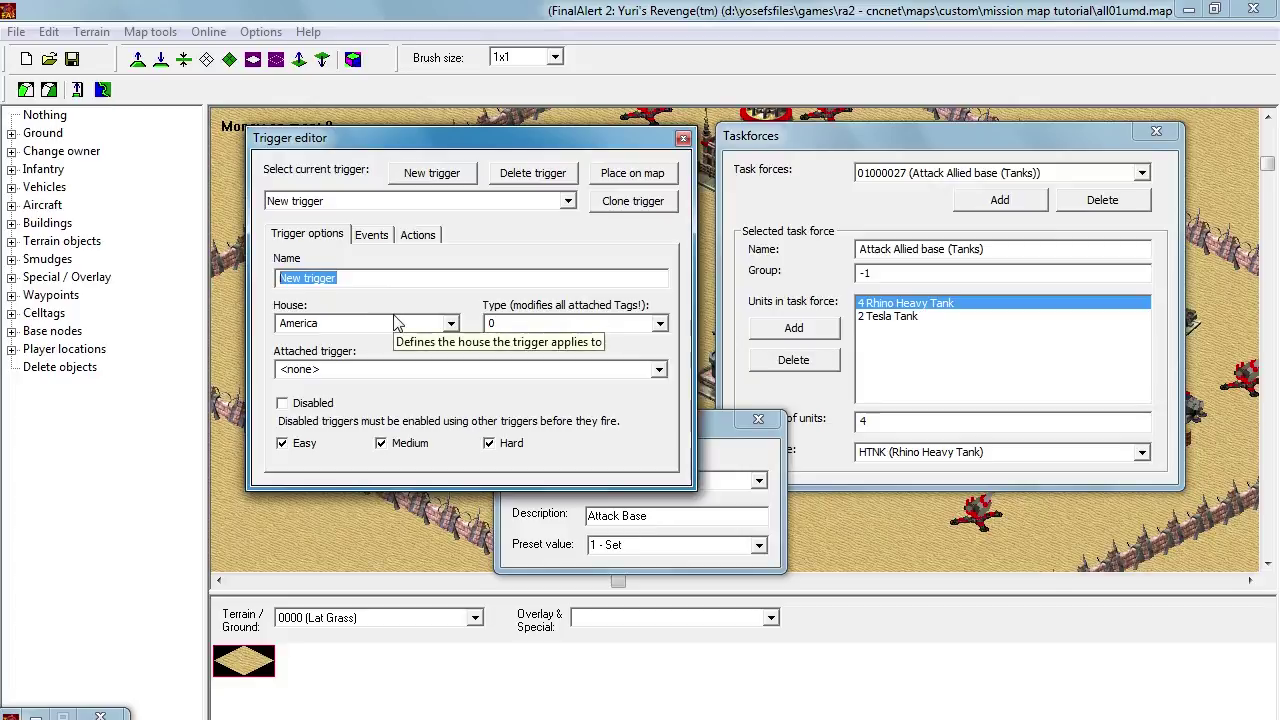
type("Attack Base")
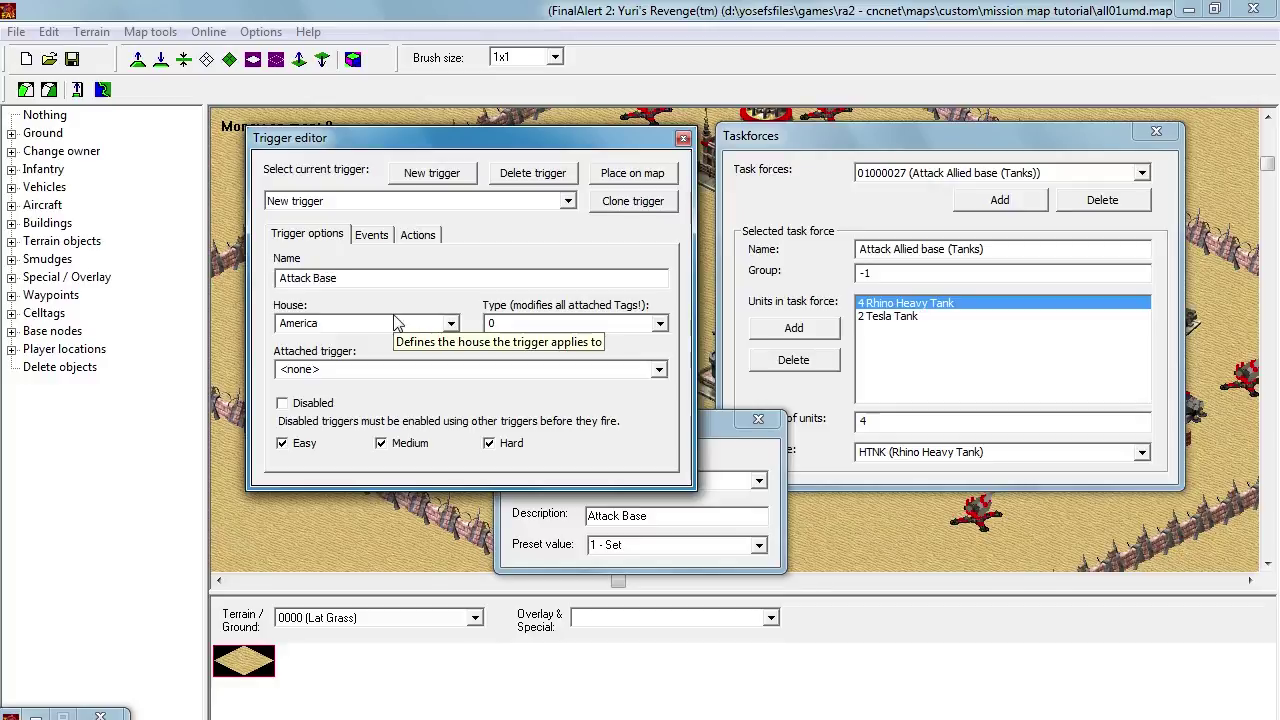
left_click(328, 235)
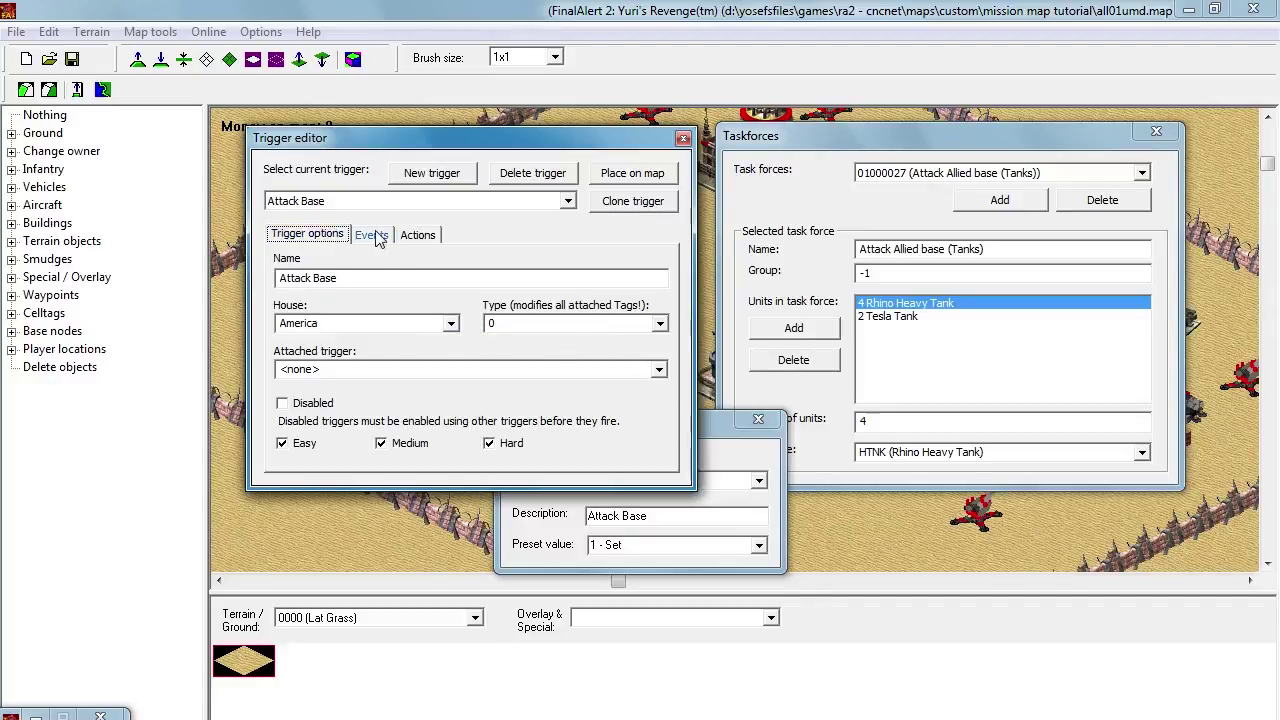
Step: Add a 36 Local is set event to the Attack Base trigger, using local variable 0 Attack Base
left_click(371, 235)
left_click(524, 268)
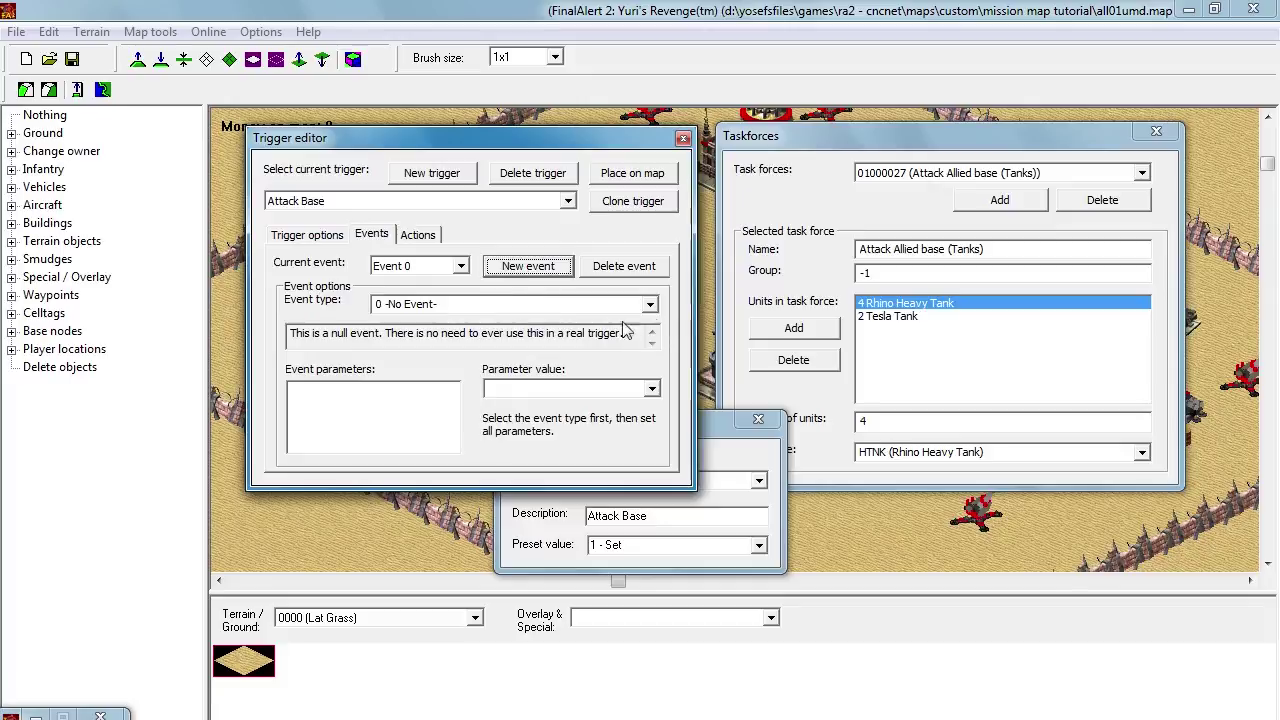
left_click(650, 305)
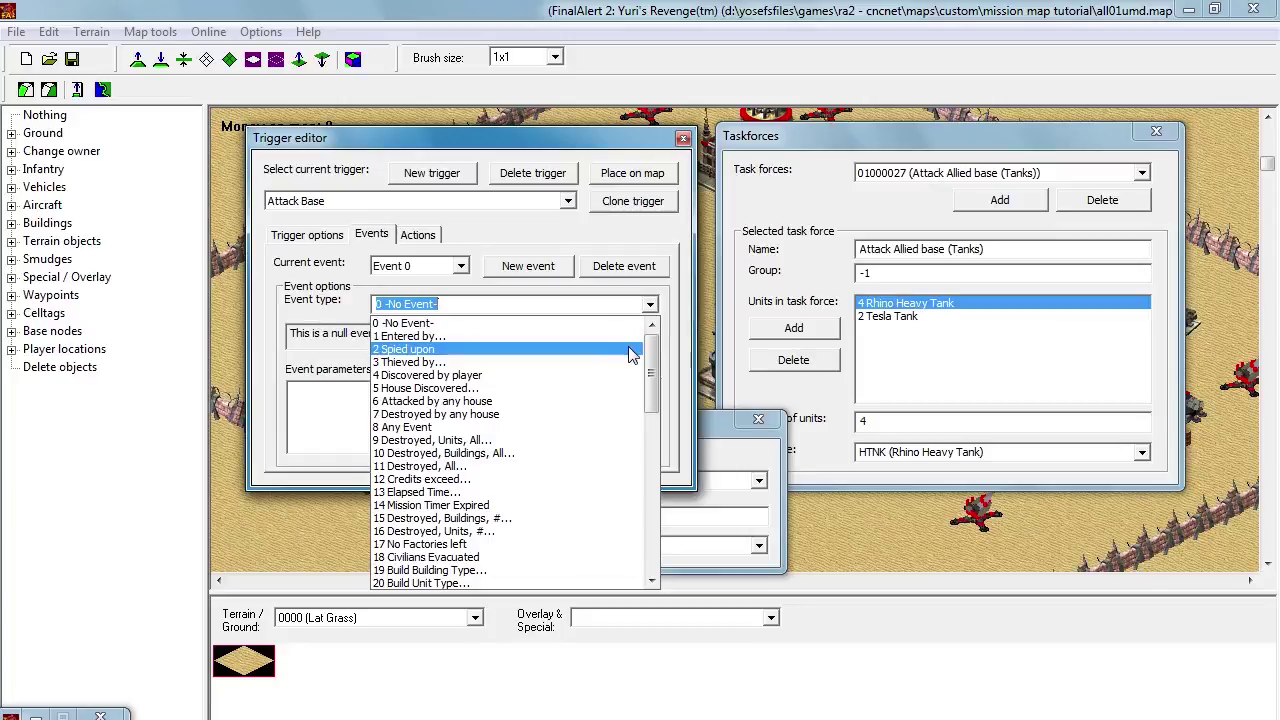
scroll(625, 360, "down", 2)
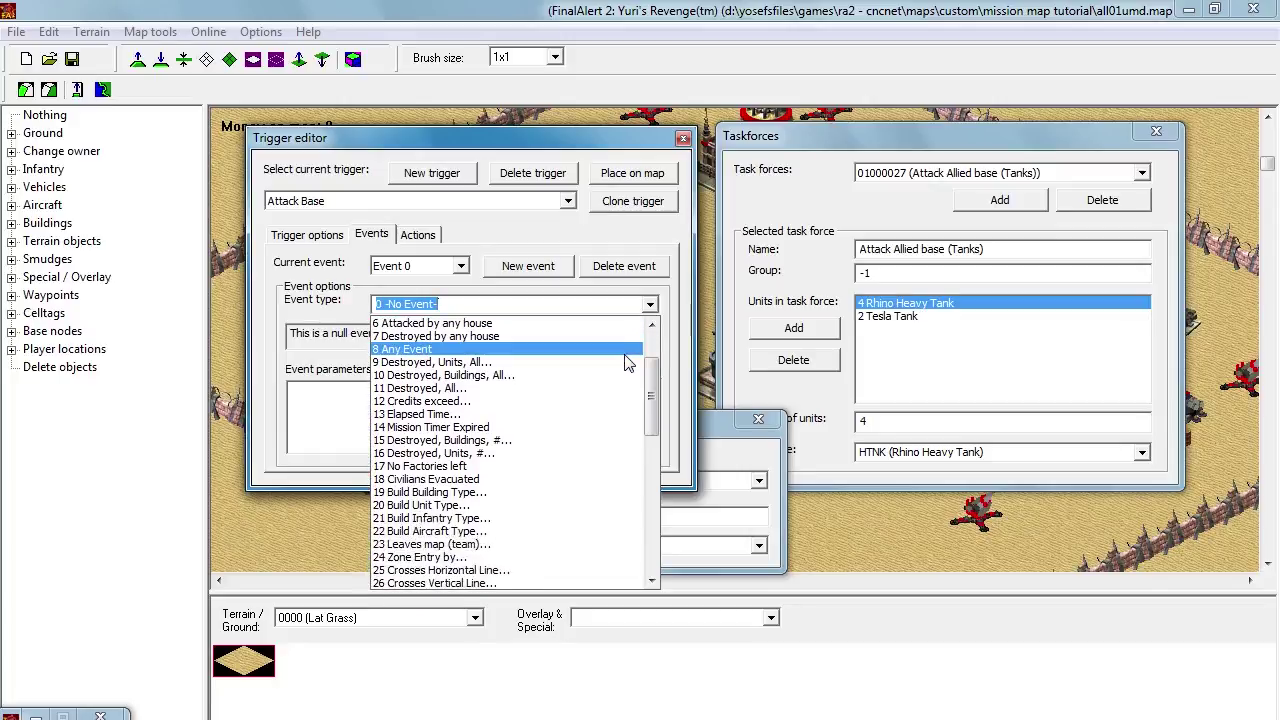
scroll(625, 363, "down", 4)
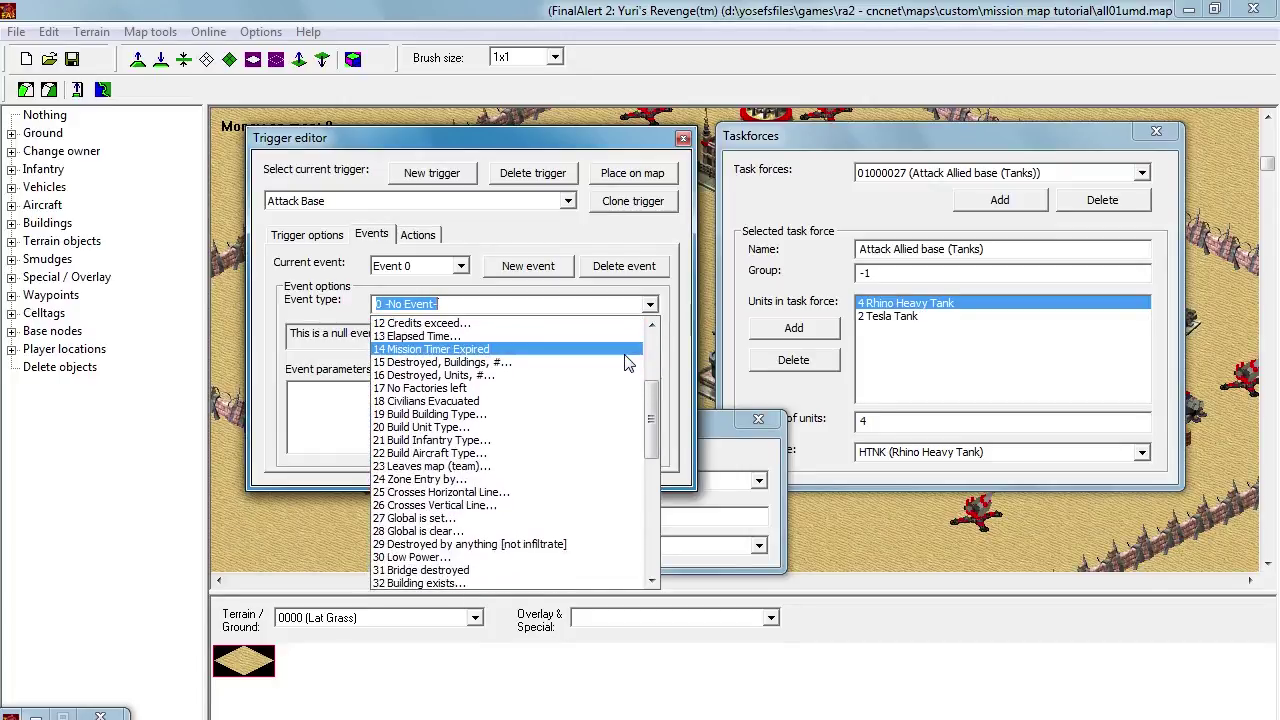
scroll(624, 362, "down", 3)
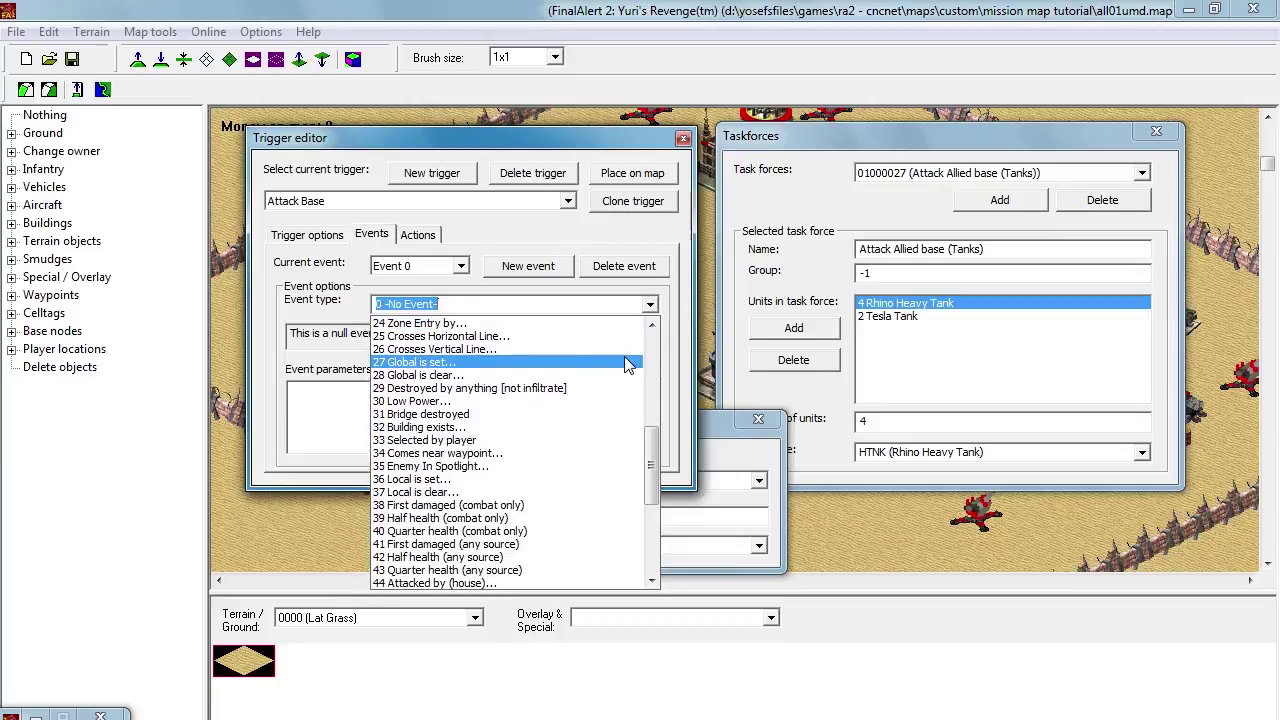
left_click(557, 478)
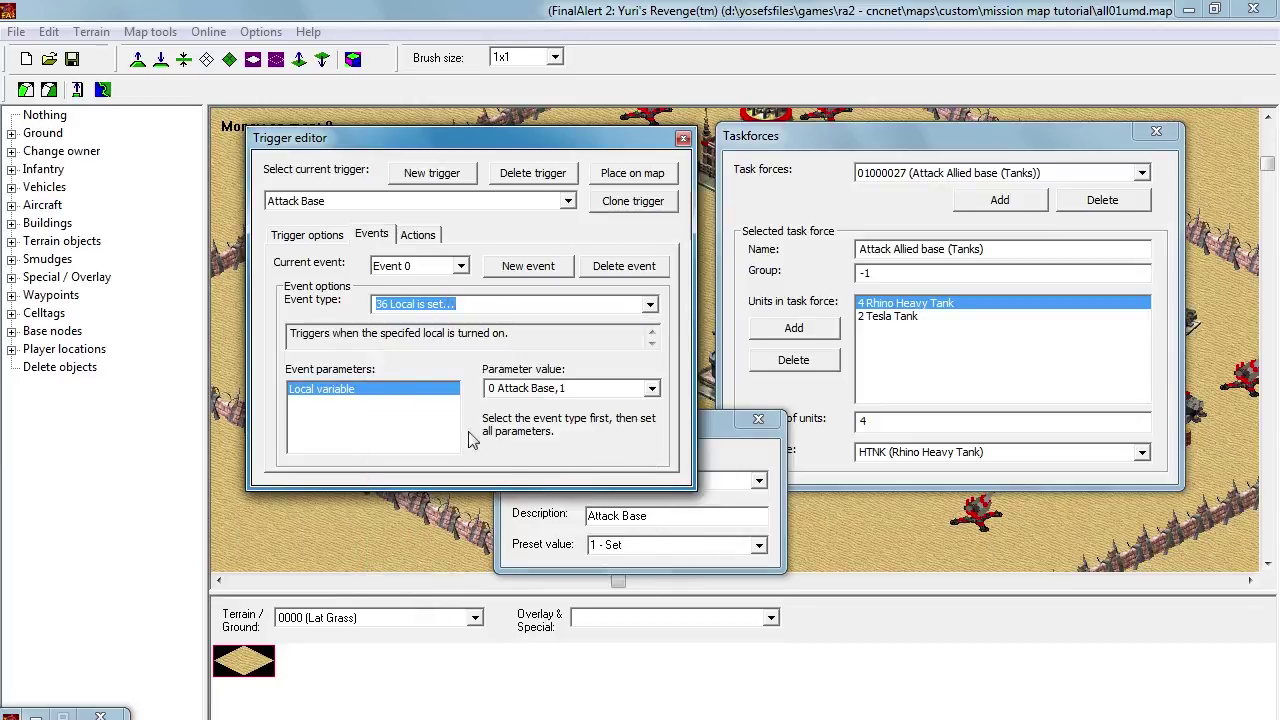
Step: Add a blank Action 0 to the Attack Base trigger and set the trigger's type to 2
left_click(416, 236)
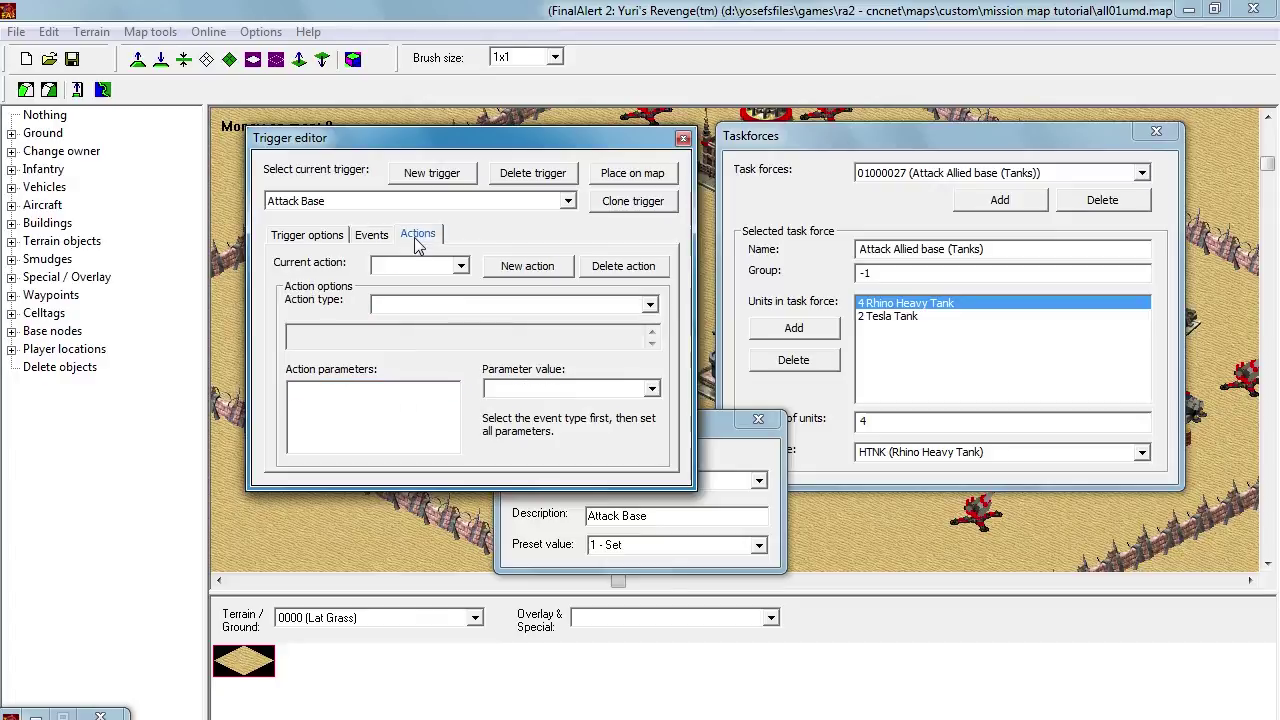
left_click(535, 265)
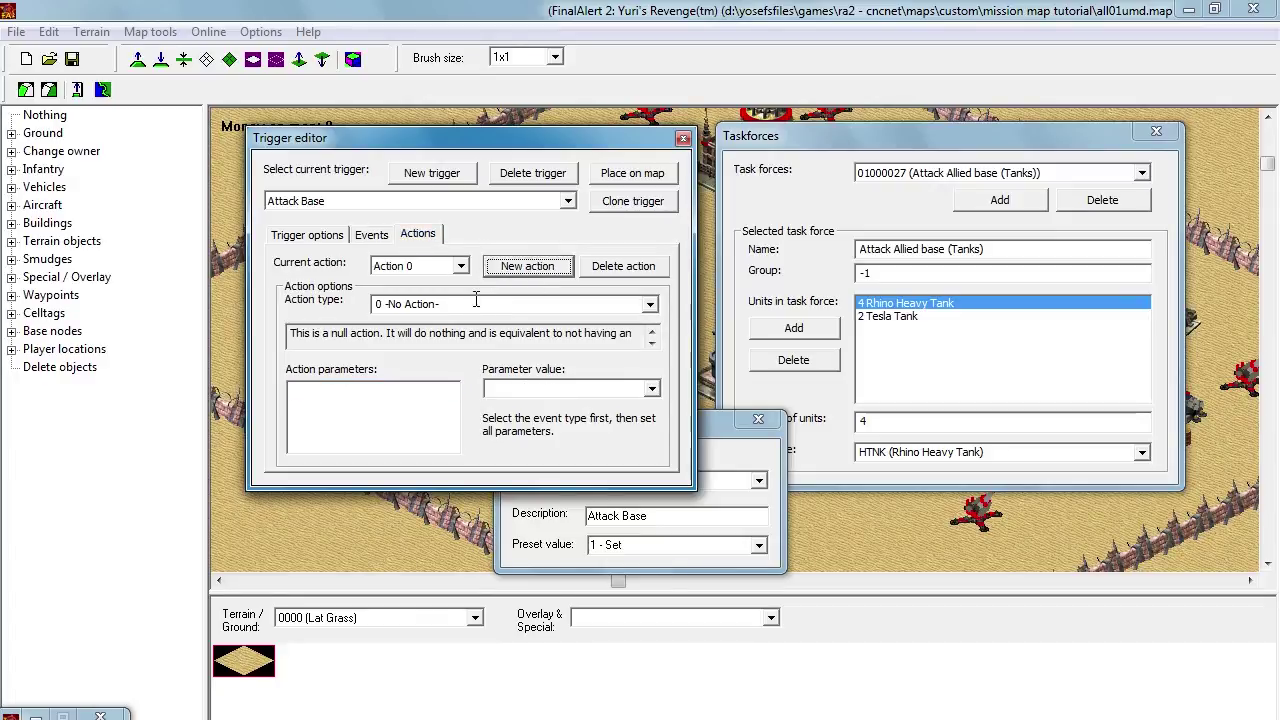
left_click(330, 235)
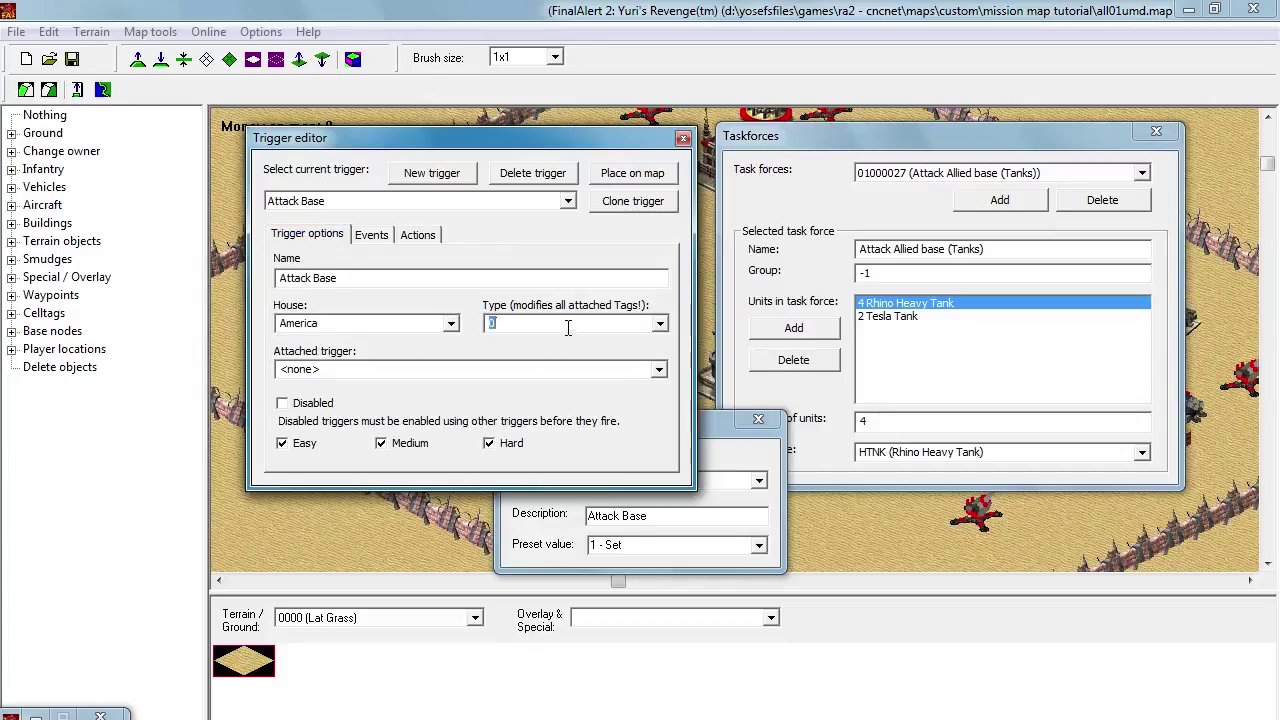
type("2")
Step: Add Event 1 to the Attack Base trigger as 13 Elapsed Time with the number 70
left_click(371, 235)
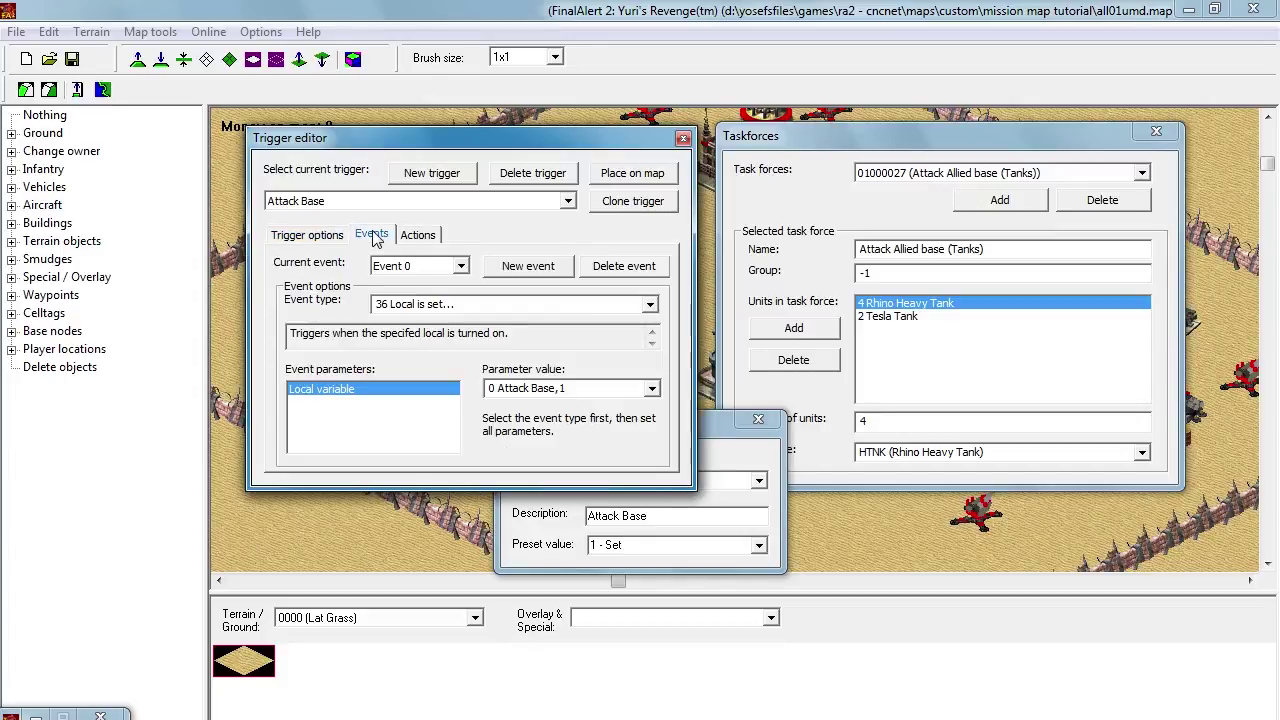
left_click(496, 270)
left_click(480, 303)
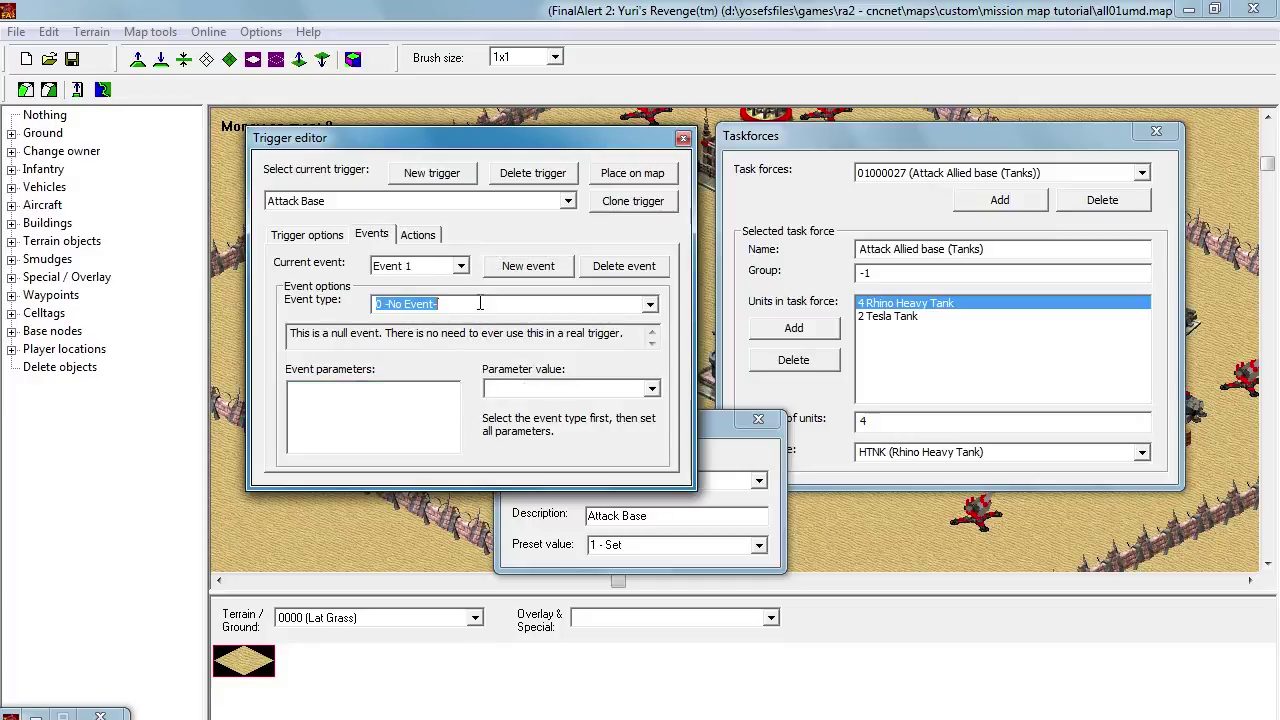
type("13")
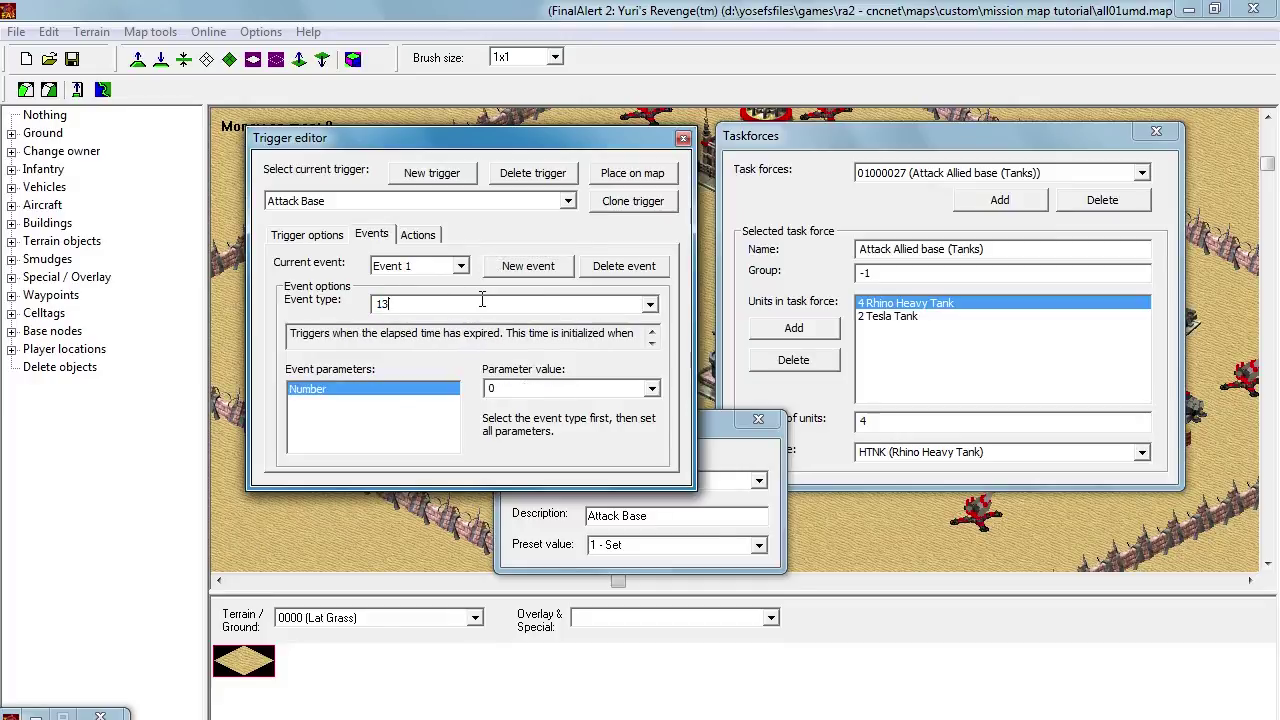
key("Down")
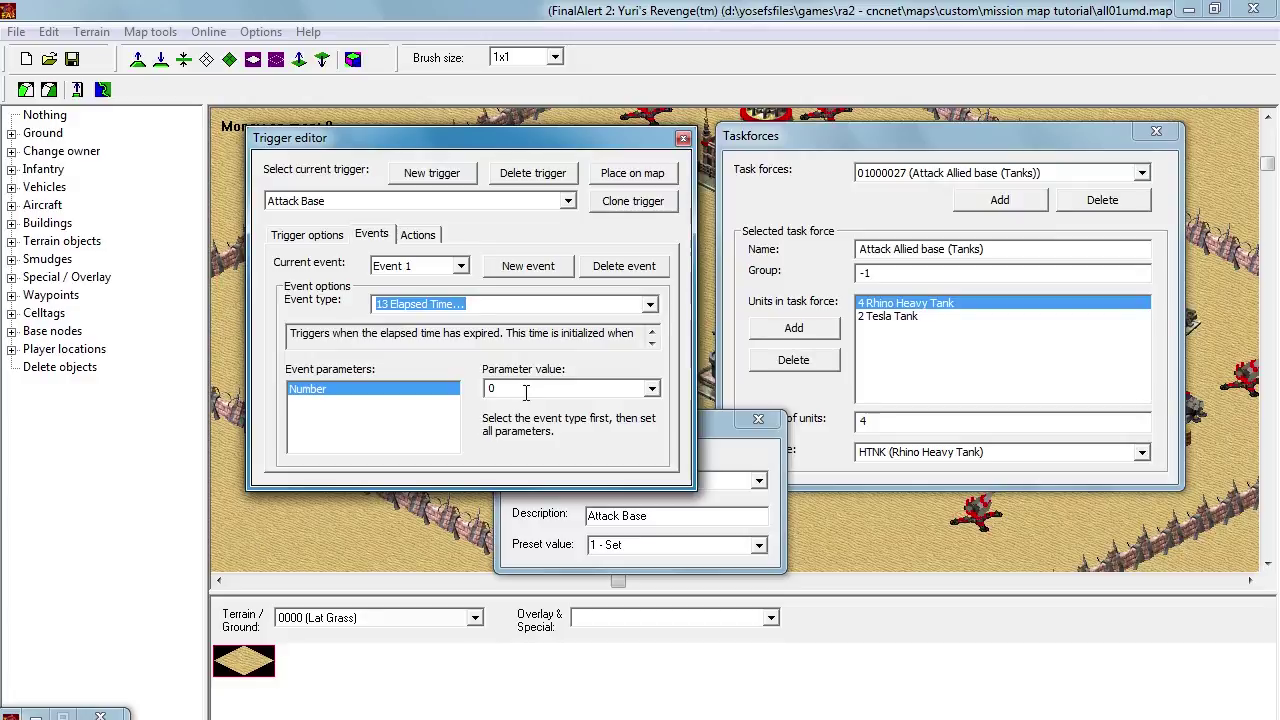
left_click(527, 390)
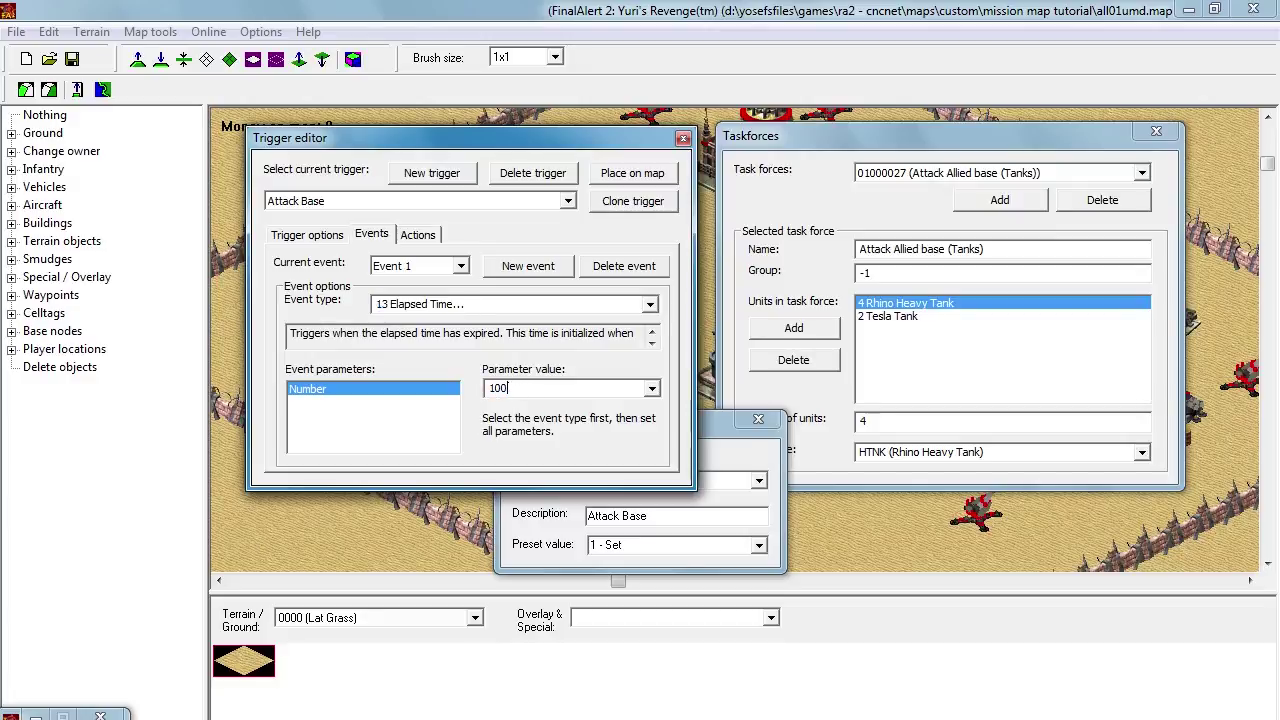
type("100")
left_click_drag(536, 388, 460, 396)
type("70")
Step: Set Action 0 of the Attack Base trigger to 4 Create Team with the teamtype Attack Allied base (Tanks)
left_click(424, 236)
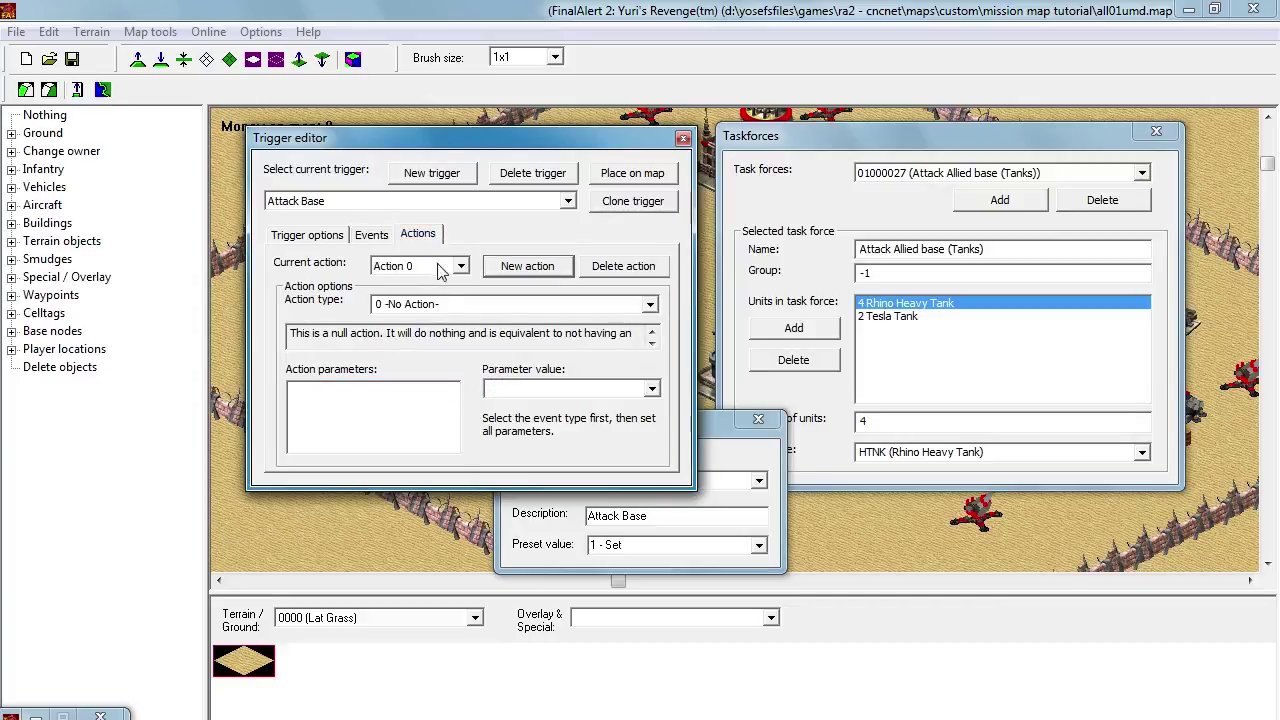
left_click(618, 310)
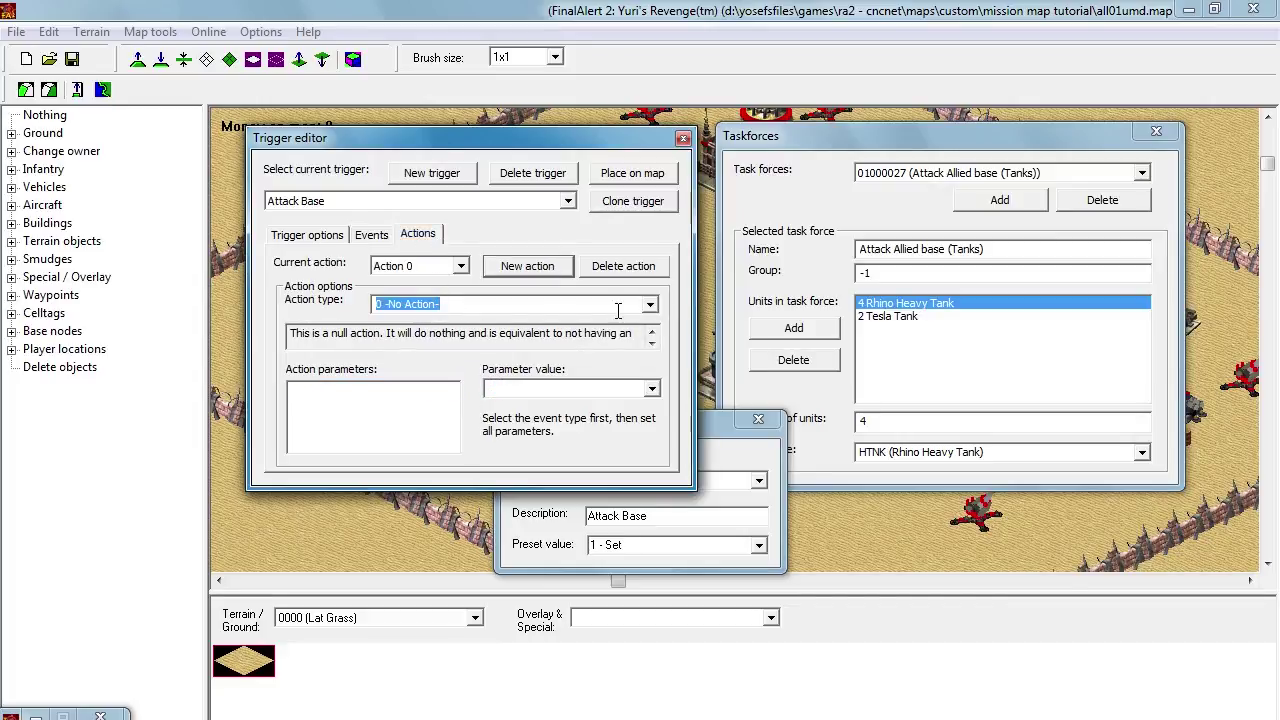
type("4 Create Team...")
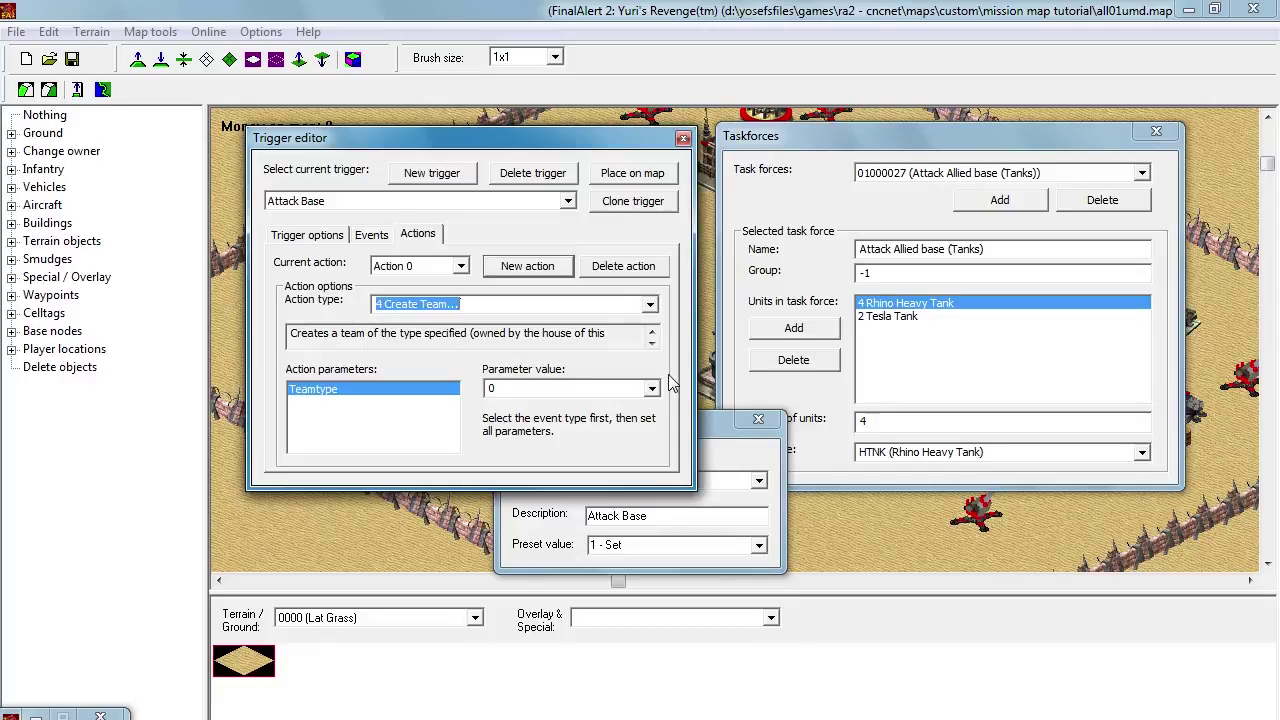
left_click(652, 388)
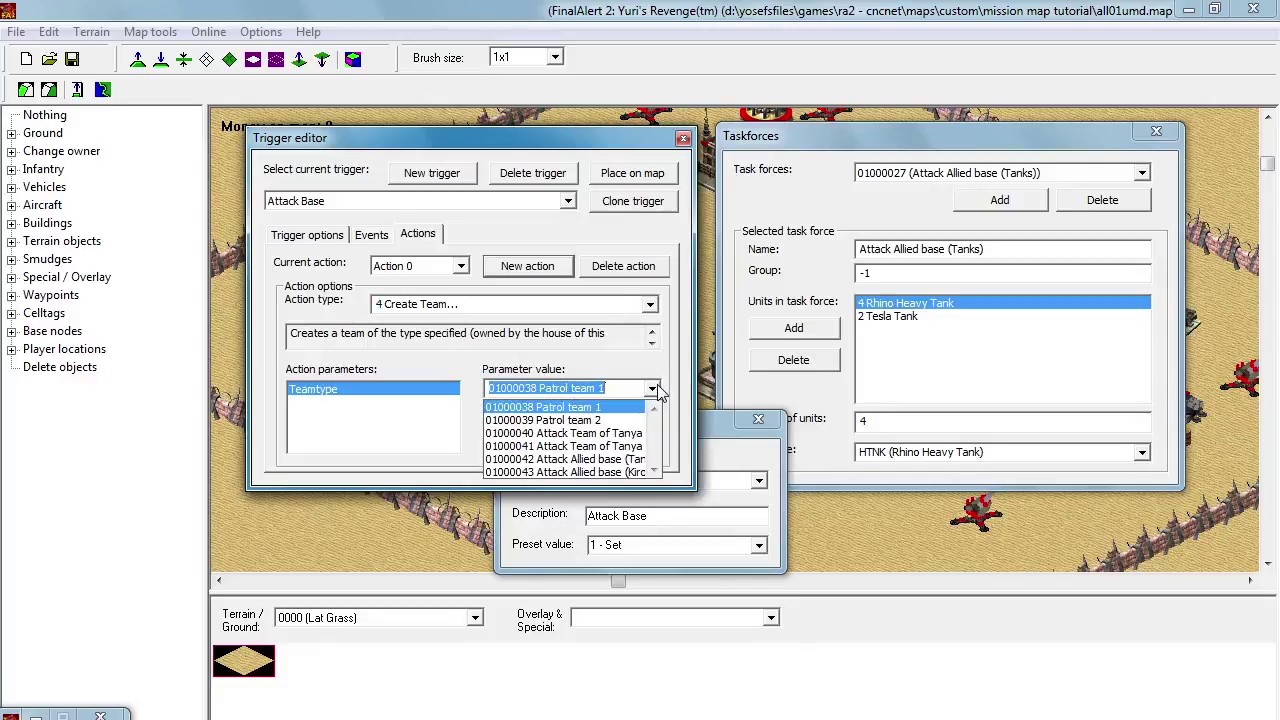
left_click(643, 460)
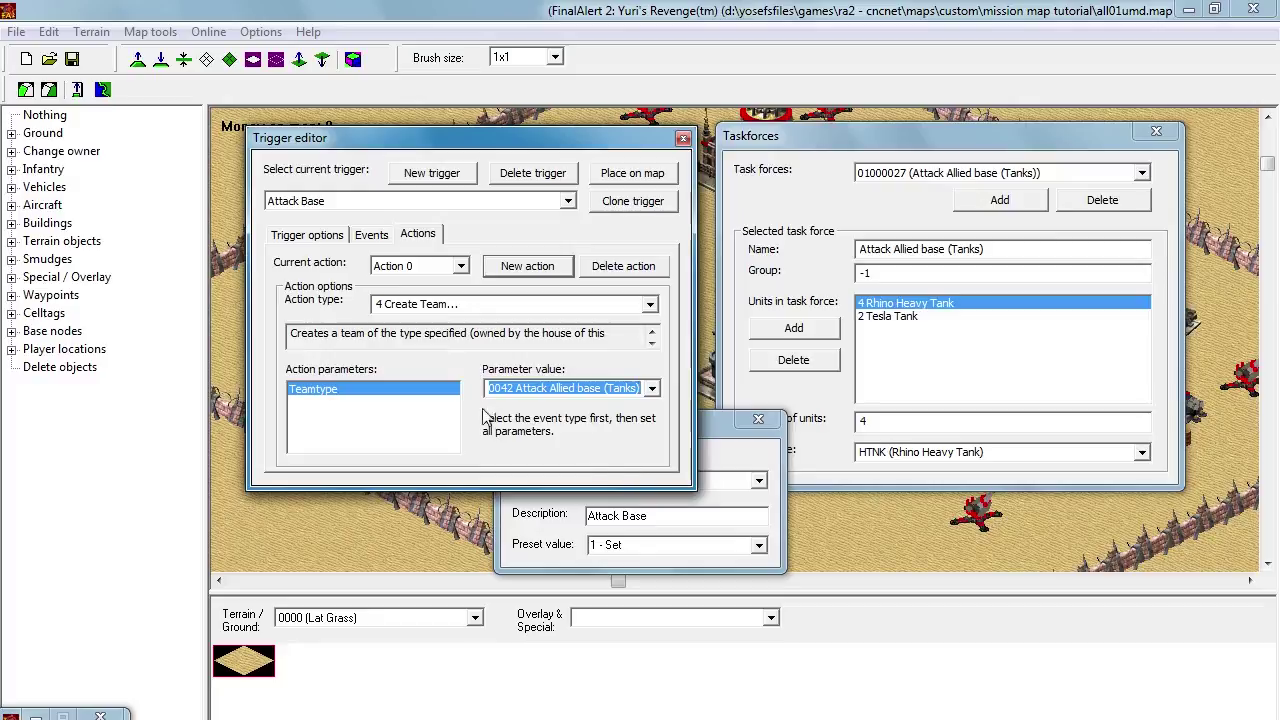
Step: Add Action 1 to the Attack Base trigger as 4 Create Team with the teamtype Attack Allied base (Kirov Airship)
left_click(517, 275)
left_click(458, 304)
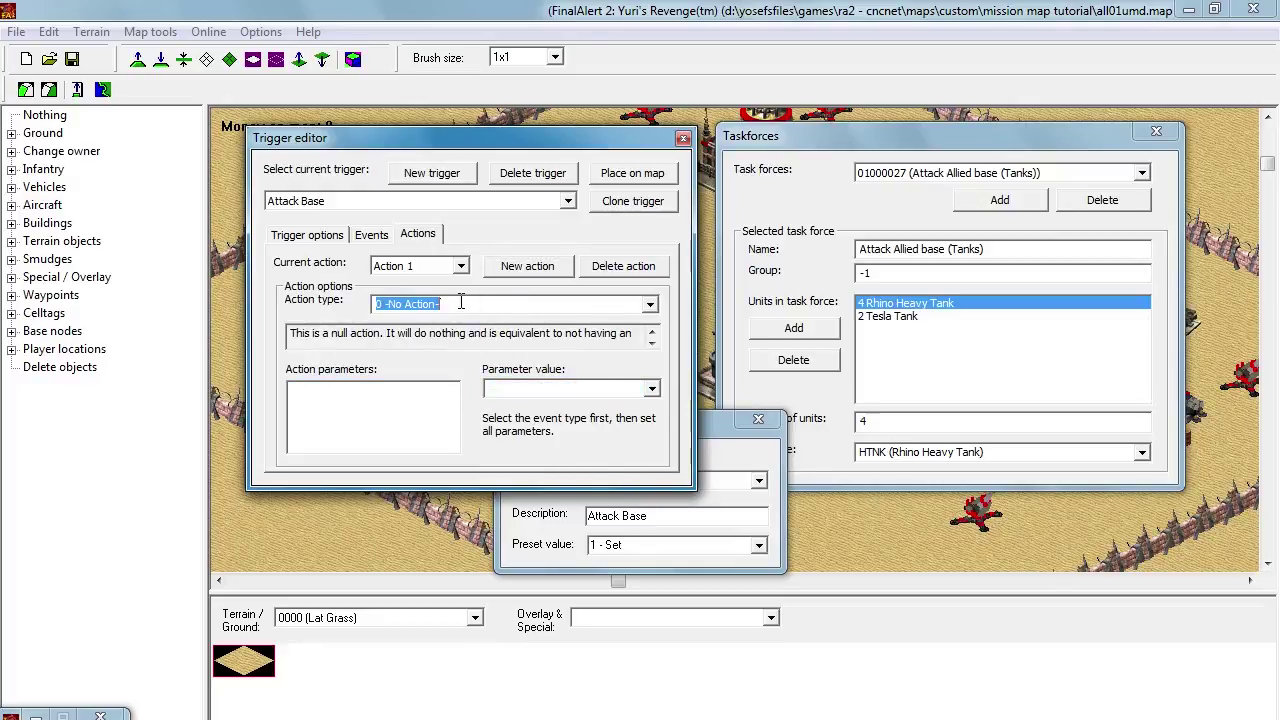
type("4 Create Team...")
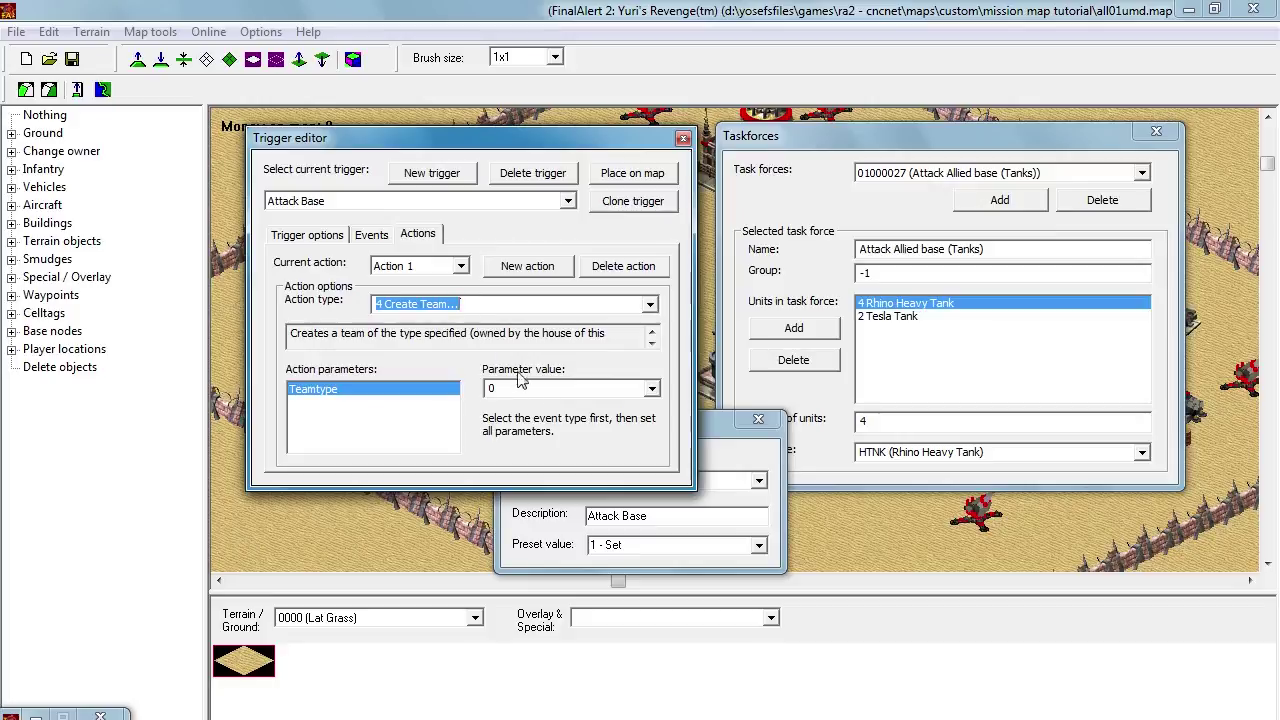
left_click(548, 394)
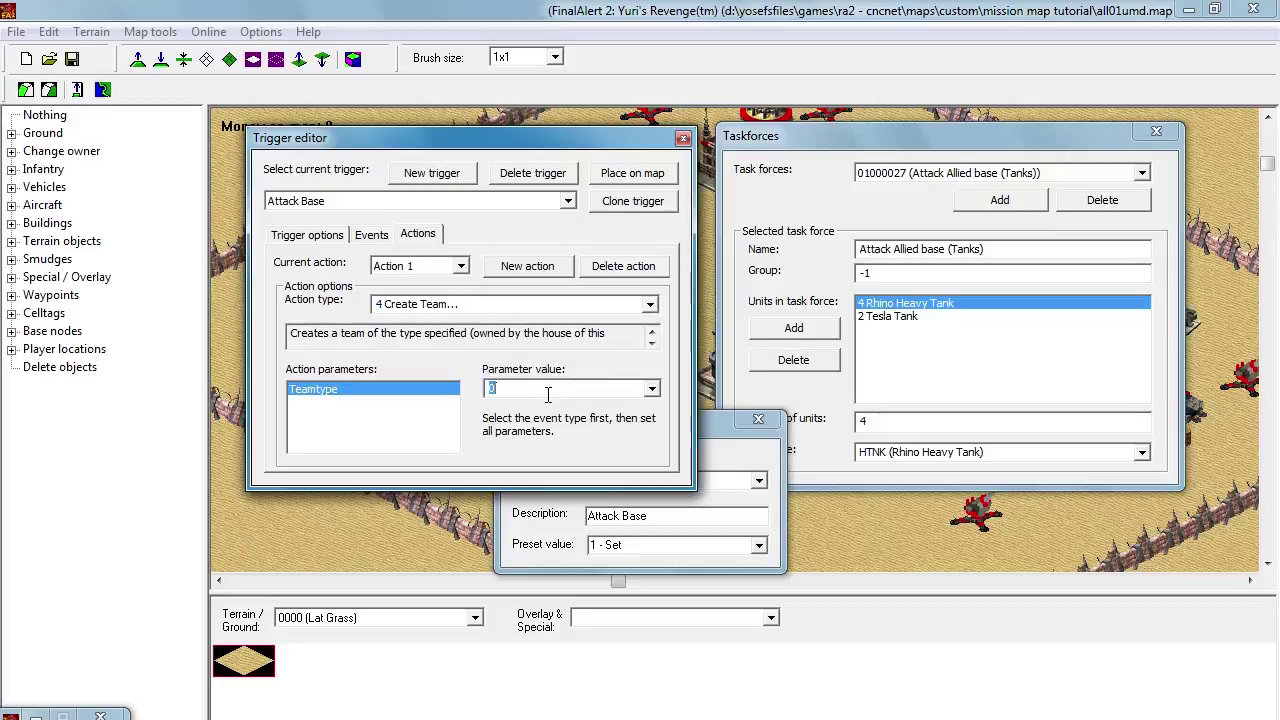
left_click(651, 389)
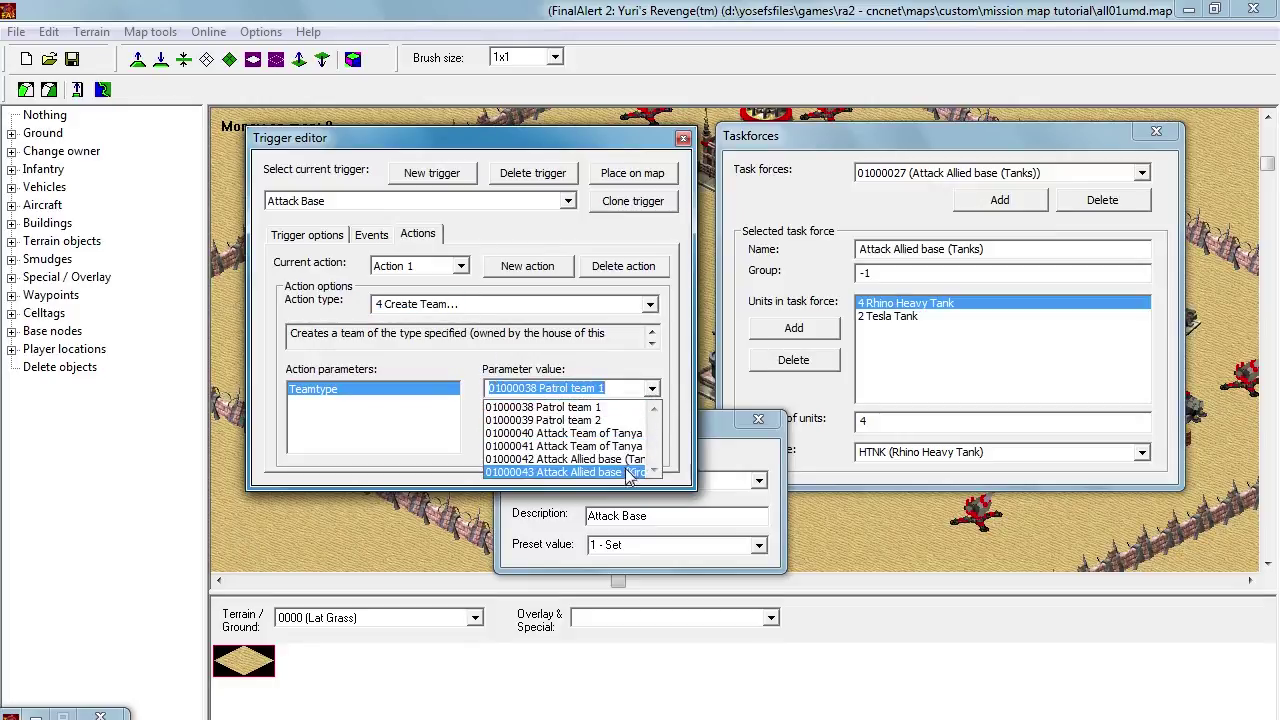
left_click(629, 472)
scroll(624, 420, "down", 1)
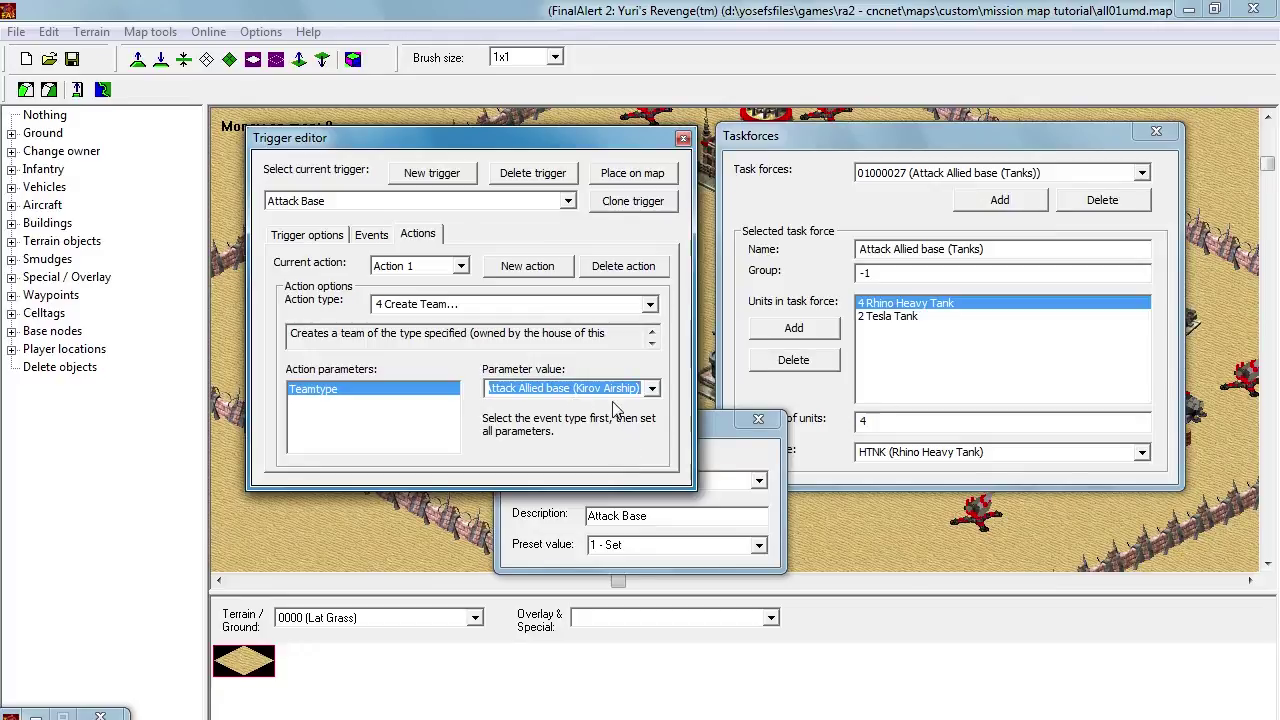
Step: Check the Attack Base trigger's options and events, and add a new blank trigger
left_click(316, 240)
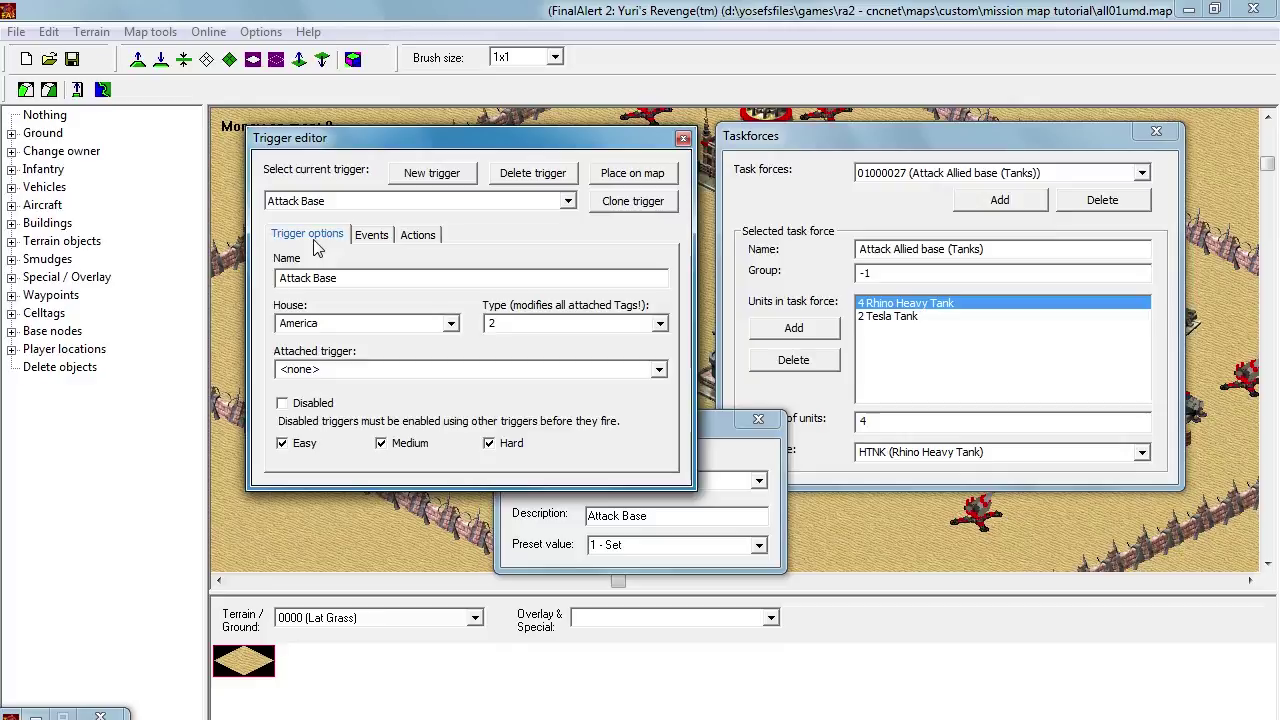
left_click(356, 240)
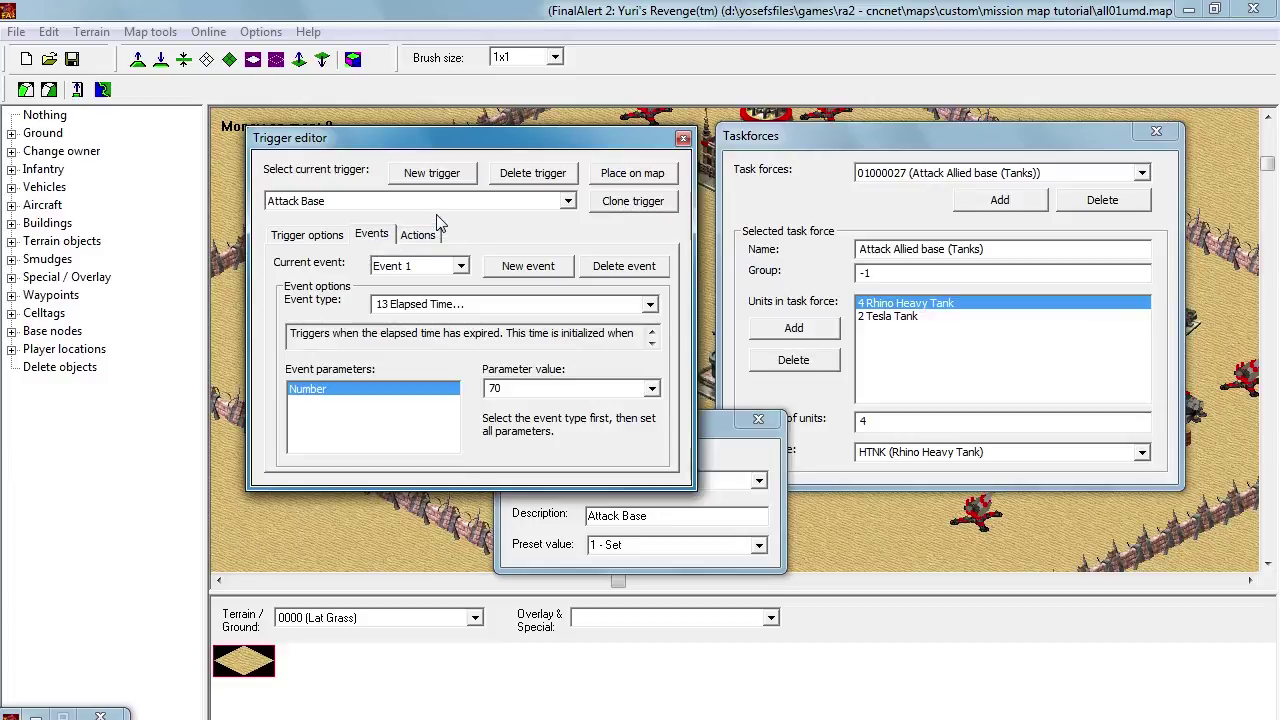
left_click(446, 180)
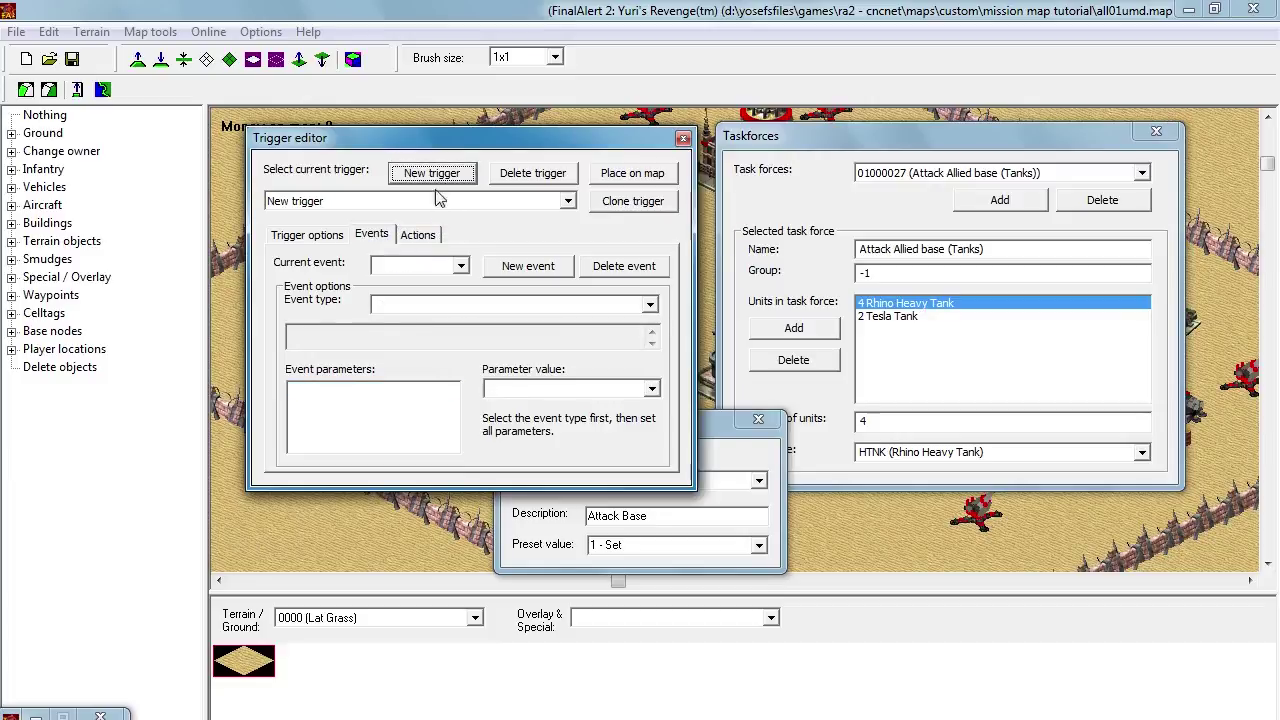
Step: Open Action 2 of the If enter base Change Home trigger and check its teamtype choices
left_click(358, 203)
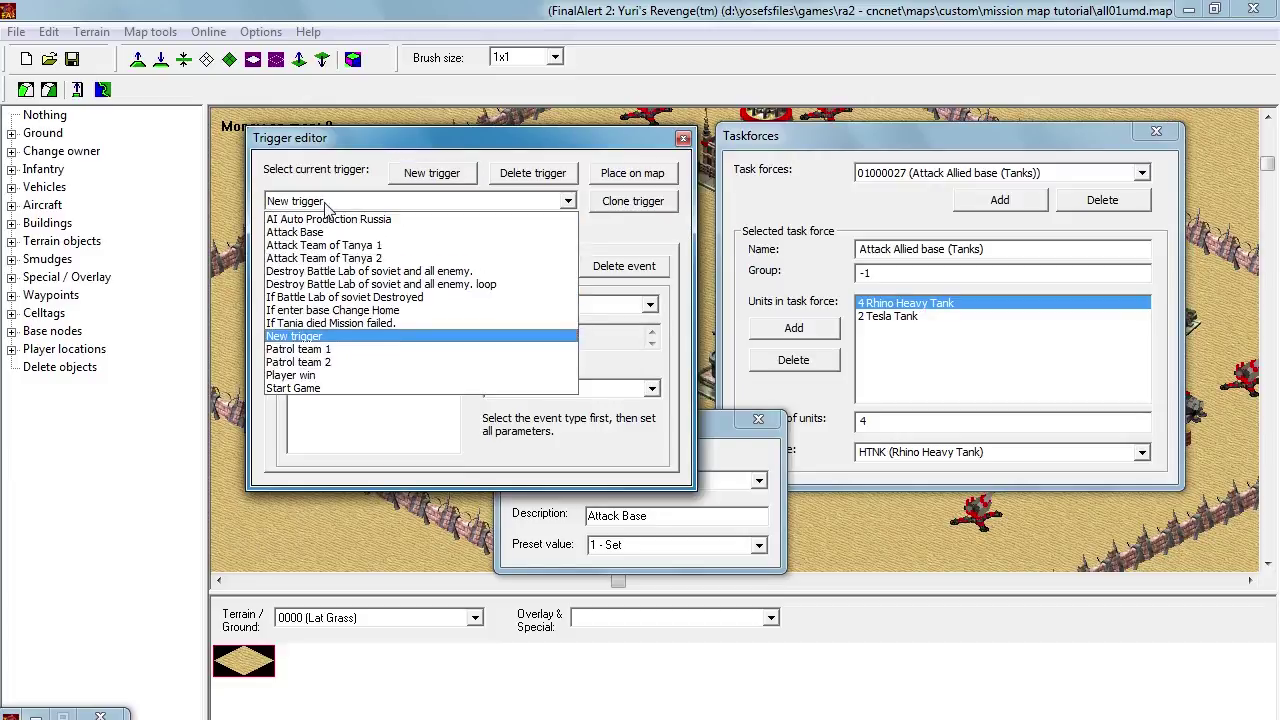
left_click(336, 312)
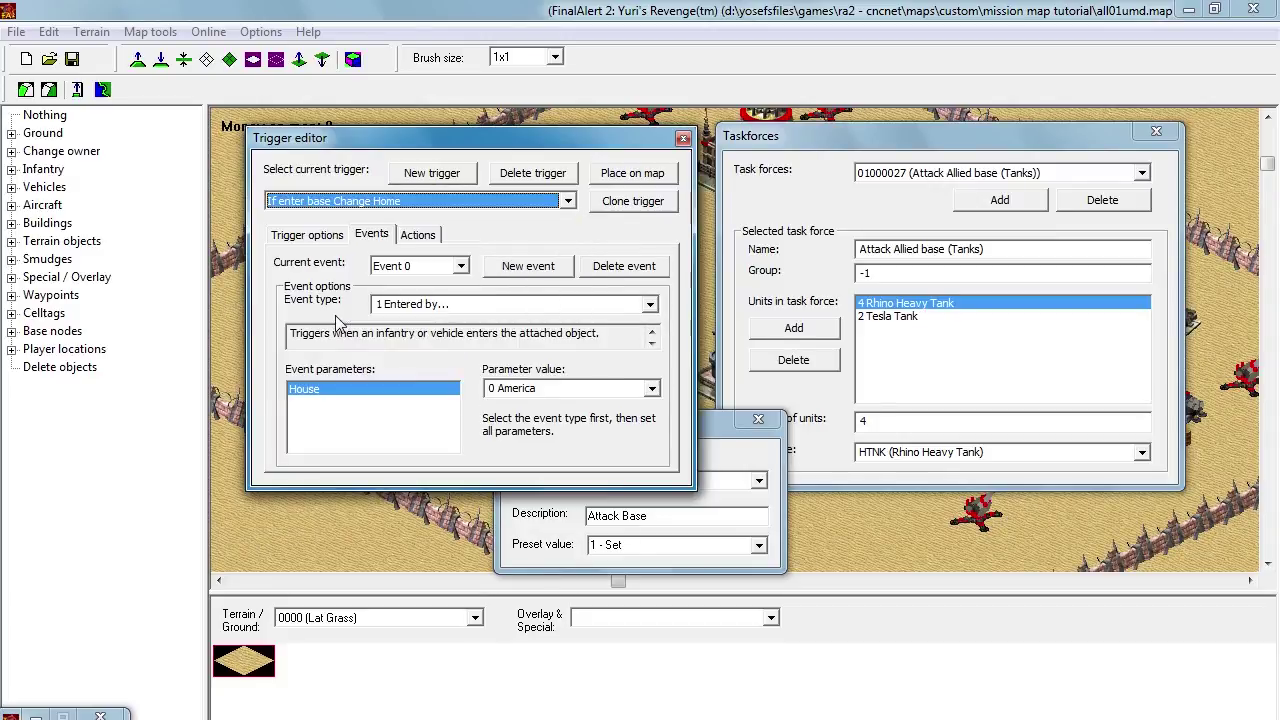
left_click(418, 234)
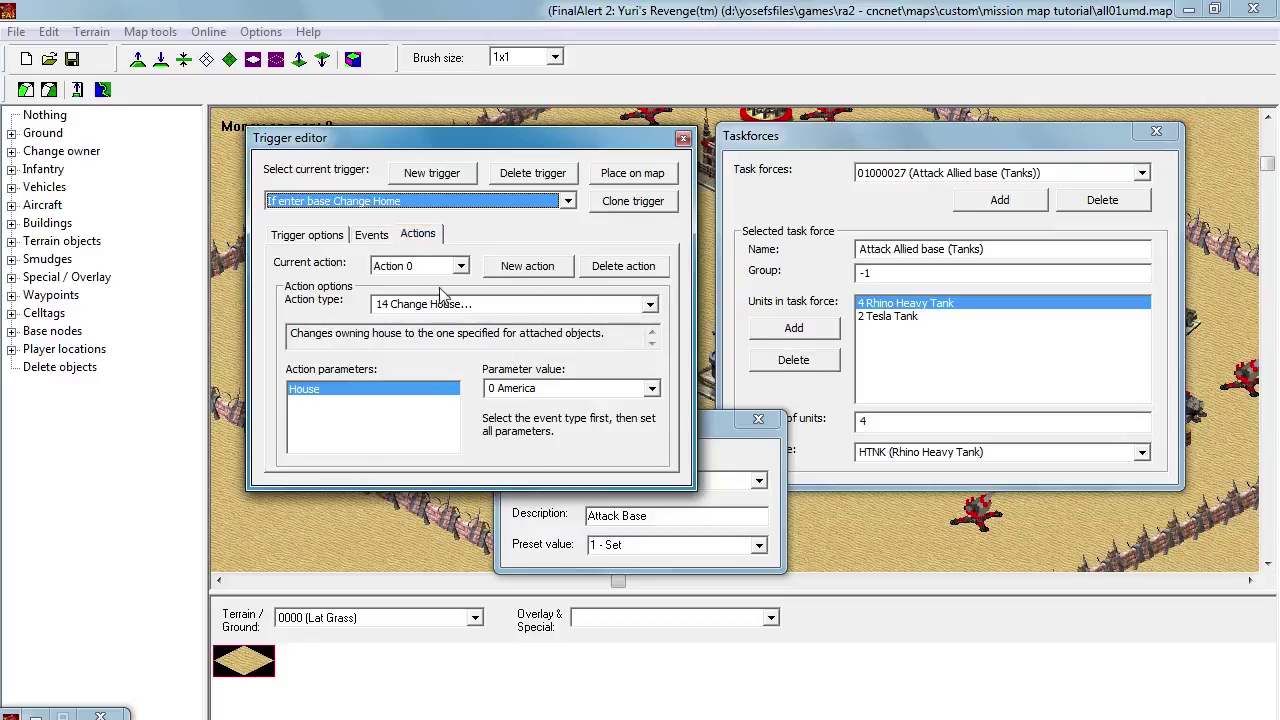
left_click(445, 266)
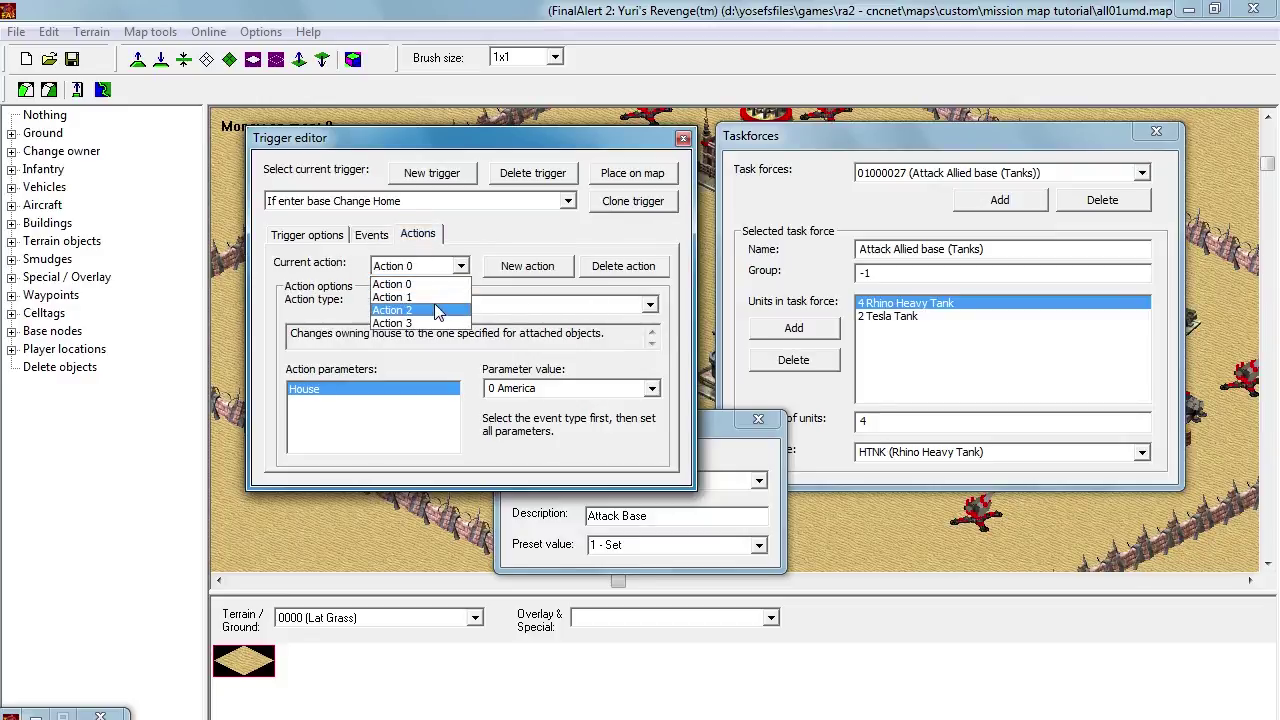
left_click(437, 311)
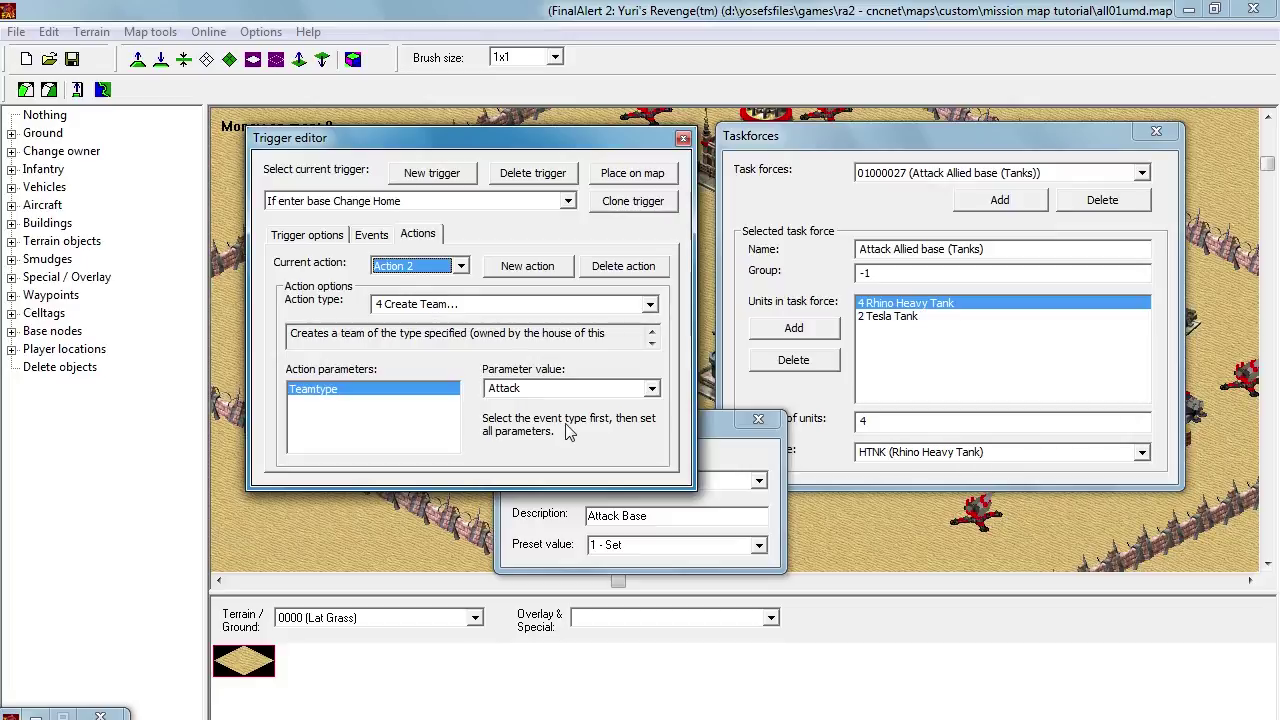
left_click(652, 389)
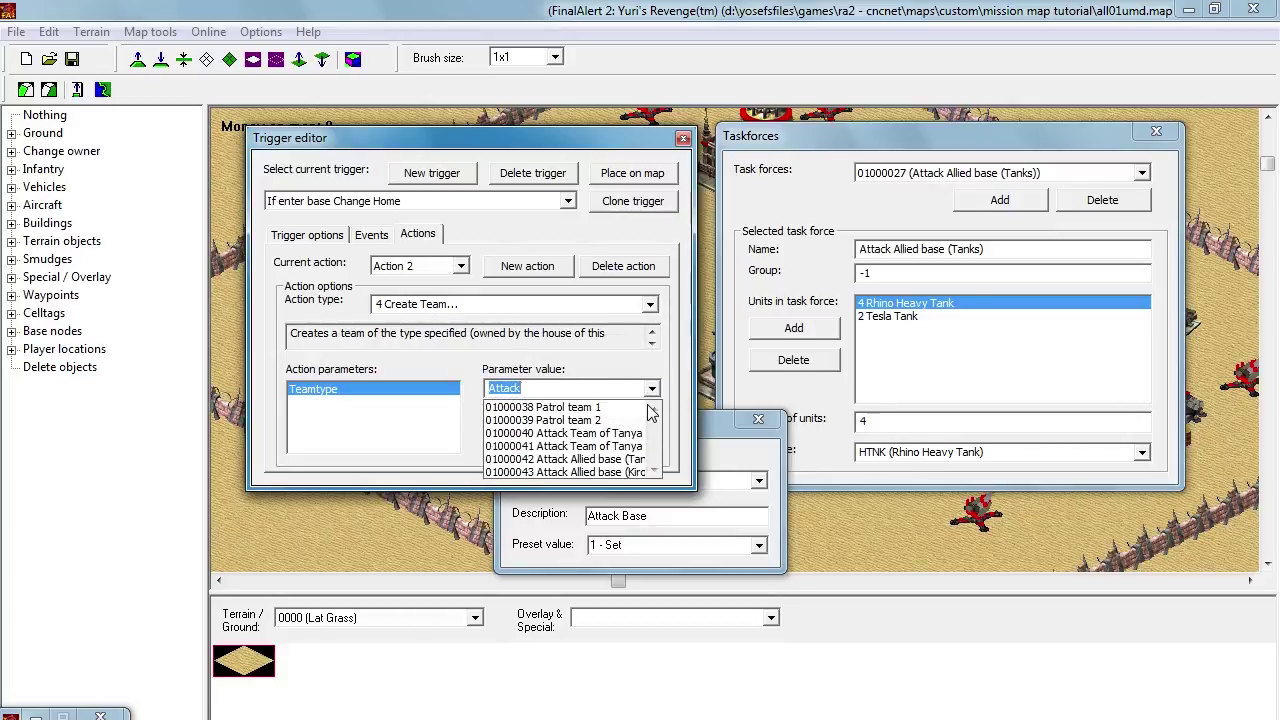
Step: Change Action 2 of the If enter base Change Home trigger to 56 Local Set with local variable 0 Attack Base
left_click(650, 305)
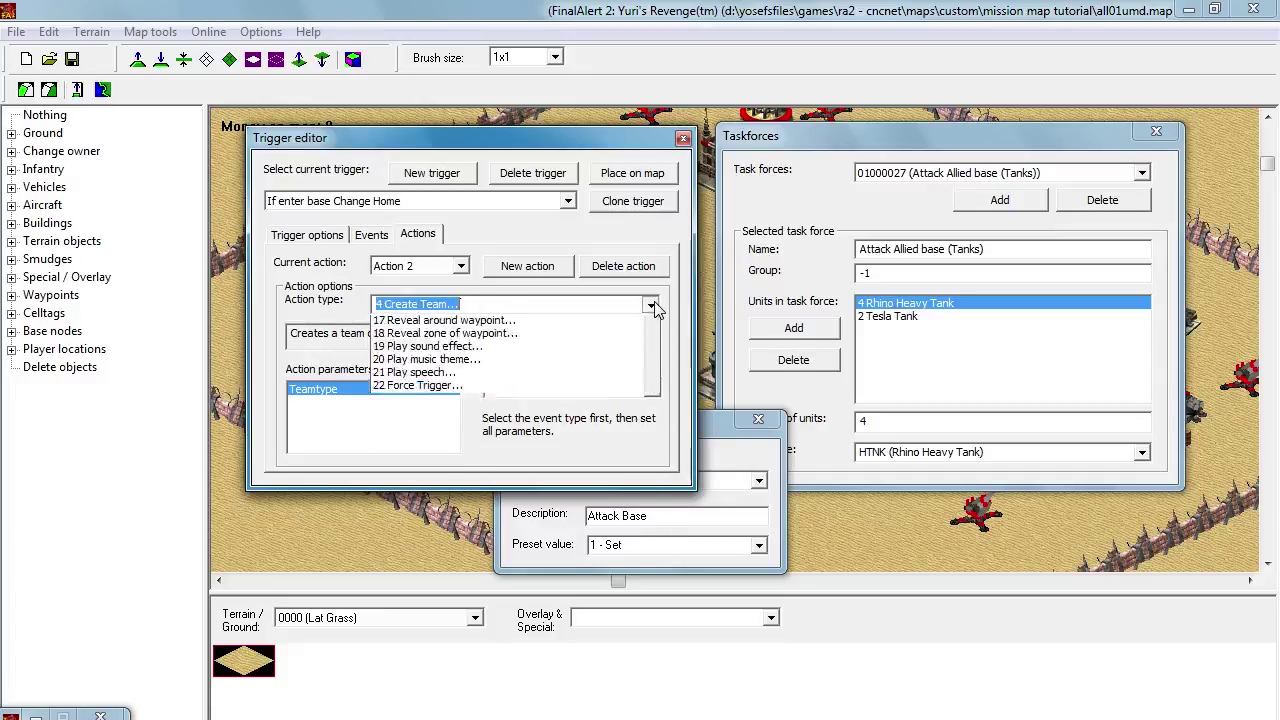
scroll(635, 355, "down", 4)
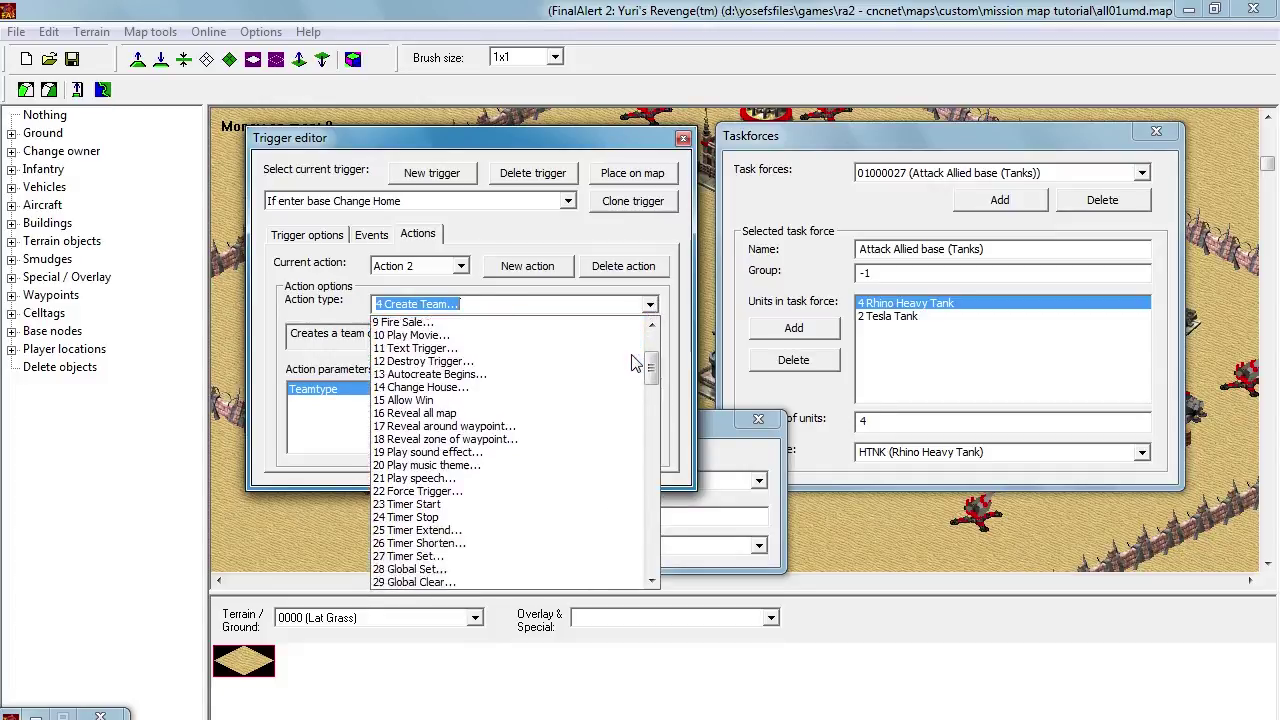
scroll(635, 362, "down", 1)
scroll(635, 362, "down", 2)
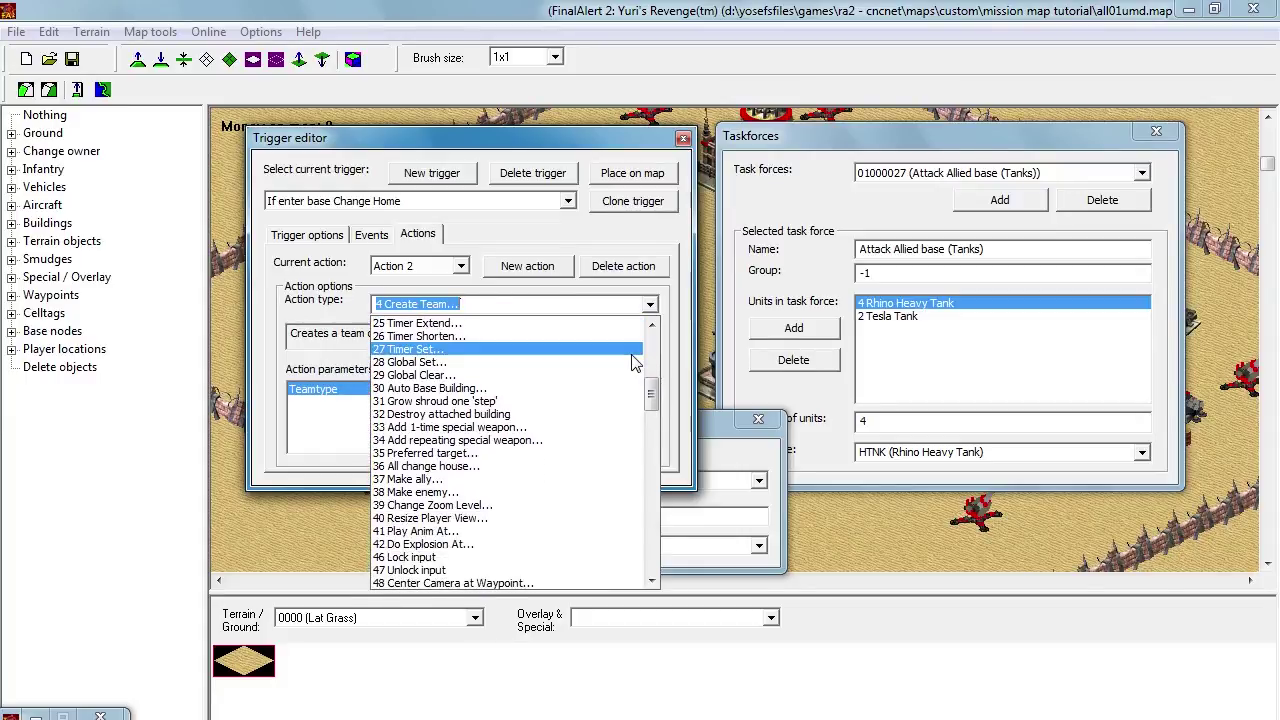
scroll(639, 434, "down", 2)
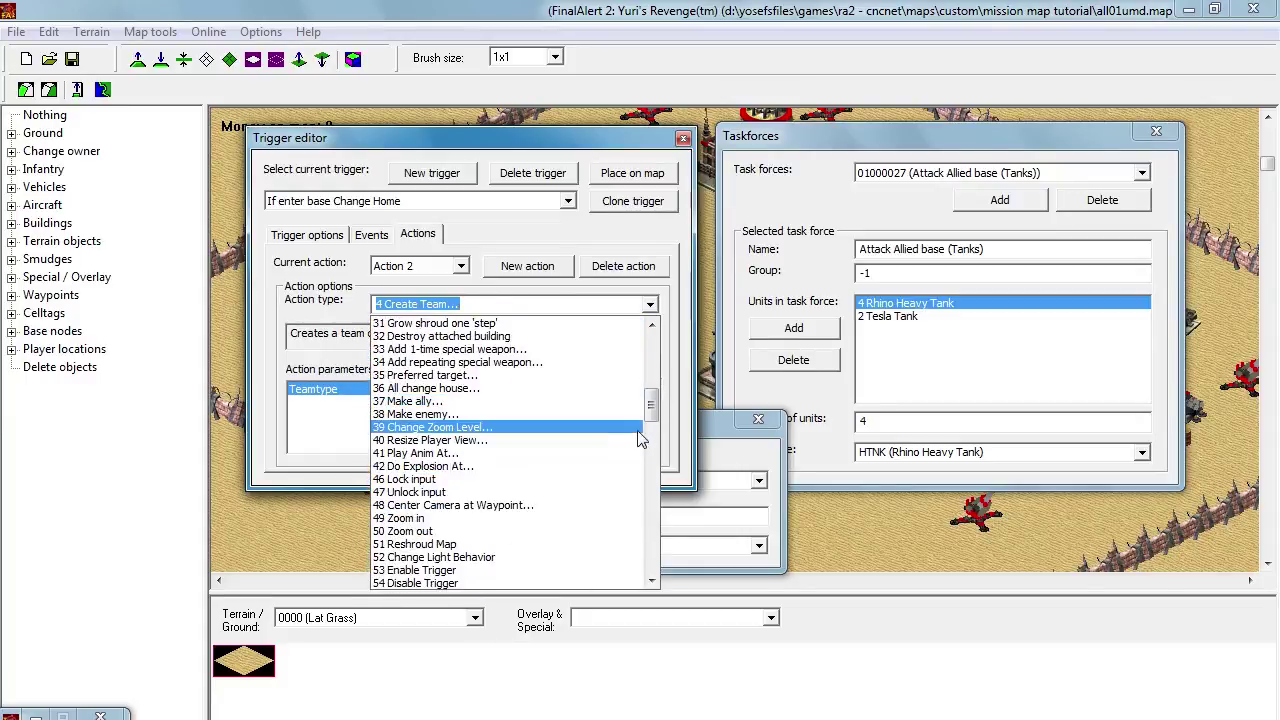
scroll(639, 434, "down", 1)
scroll(630, 432, "down", 1)
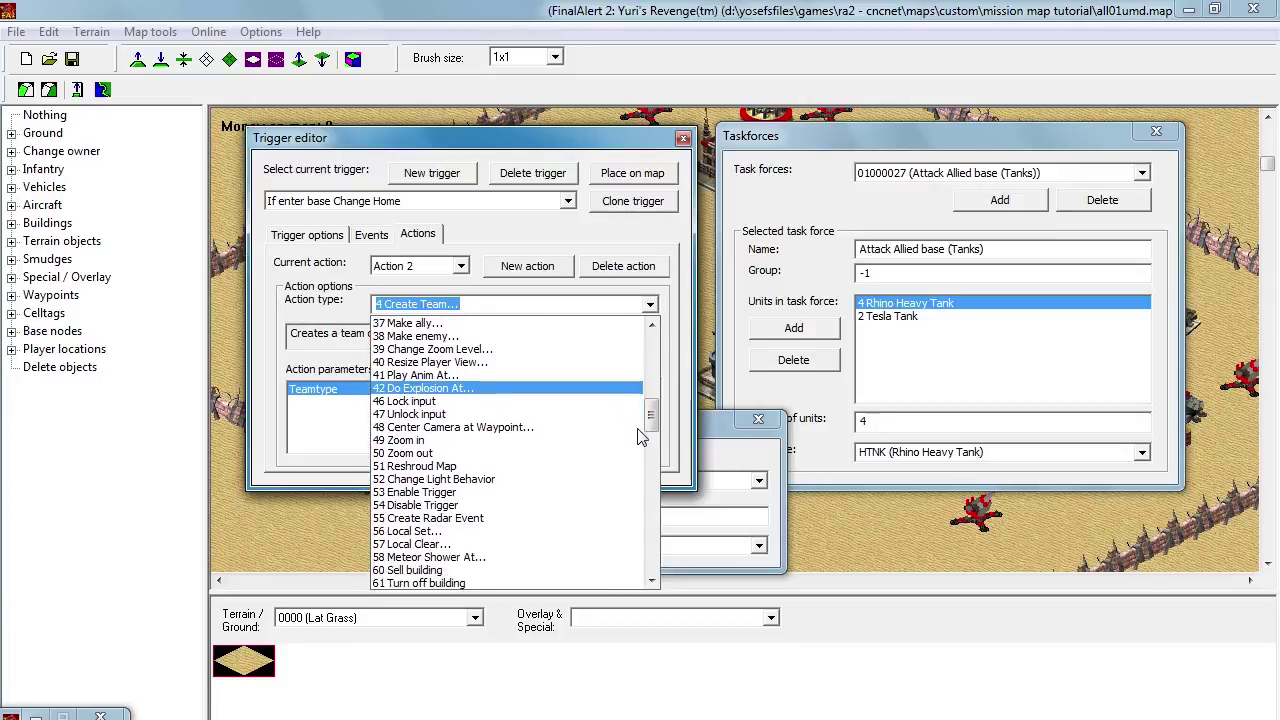
left_click(574, 533)
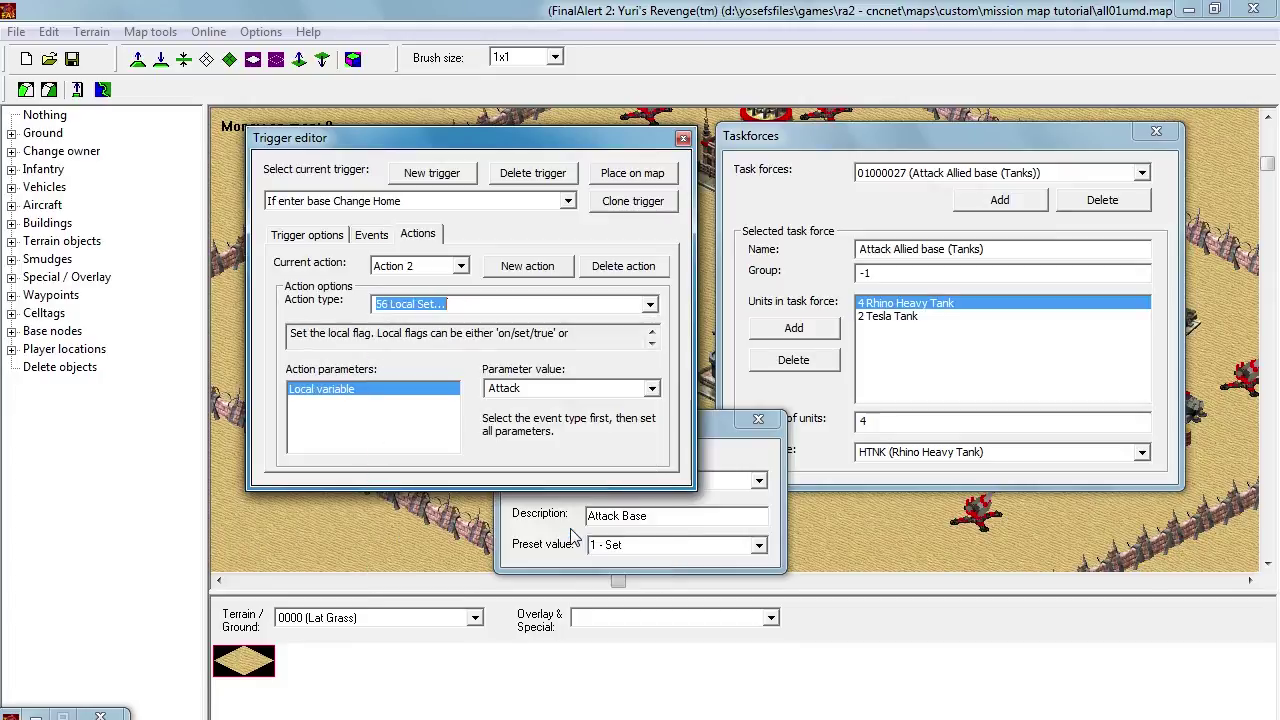
left_click(652, 390)
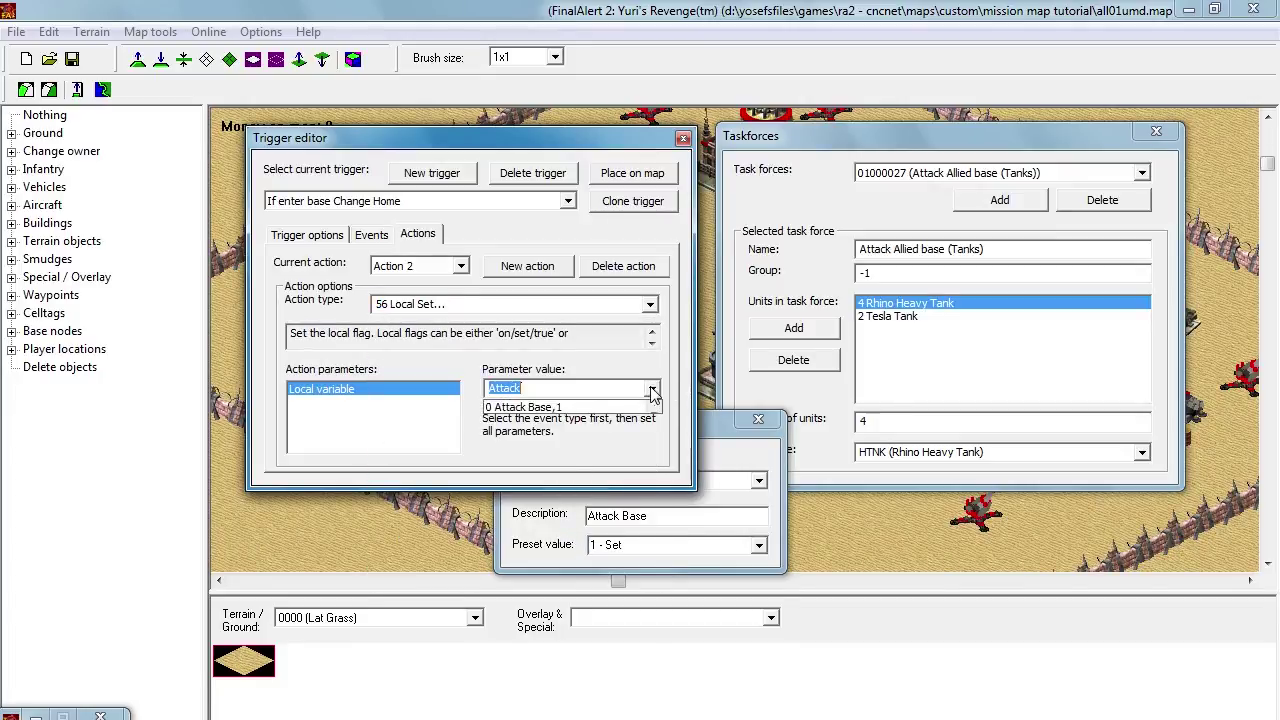
left_click(634, 404)
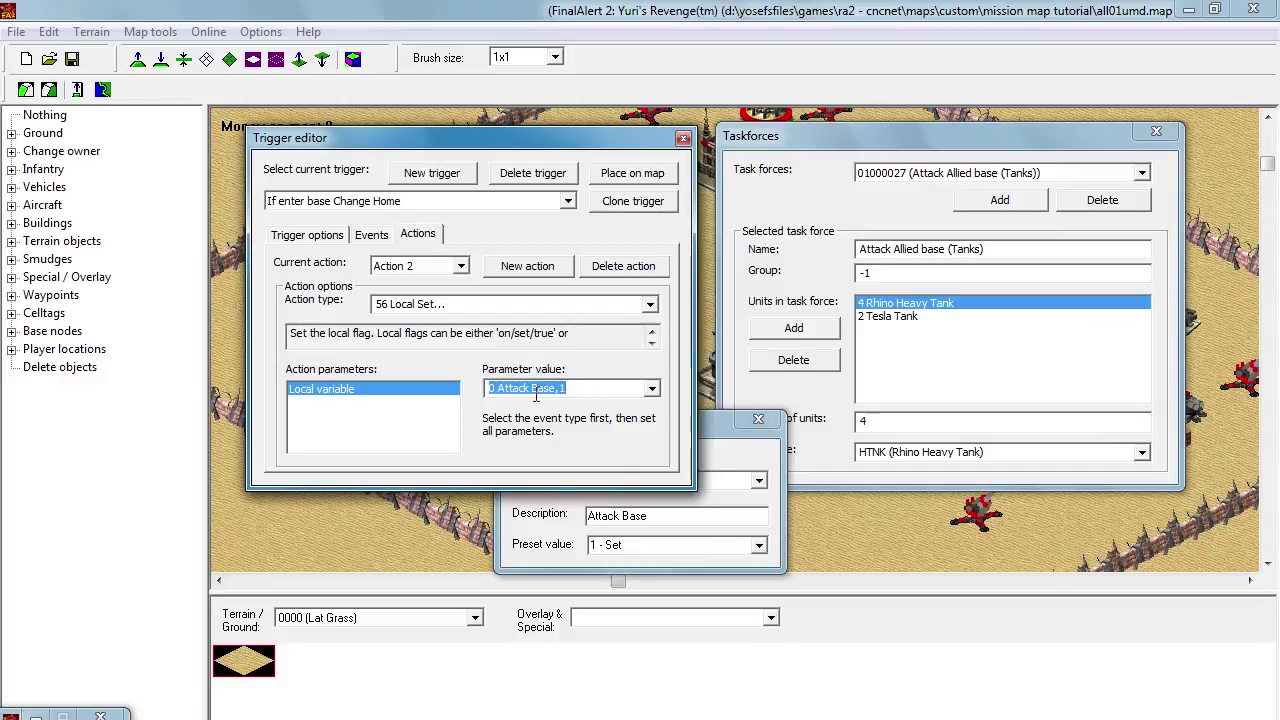
Step: Delete Action 3 from the If enter base Change Home trigger and close the Local Variables, Trigger editor and Taskforces windows
left_click(724, 443)
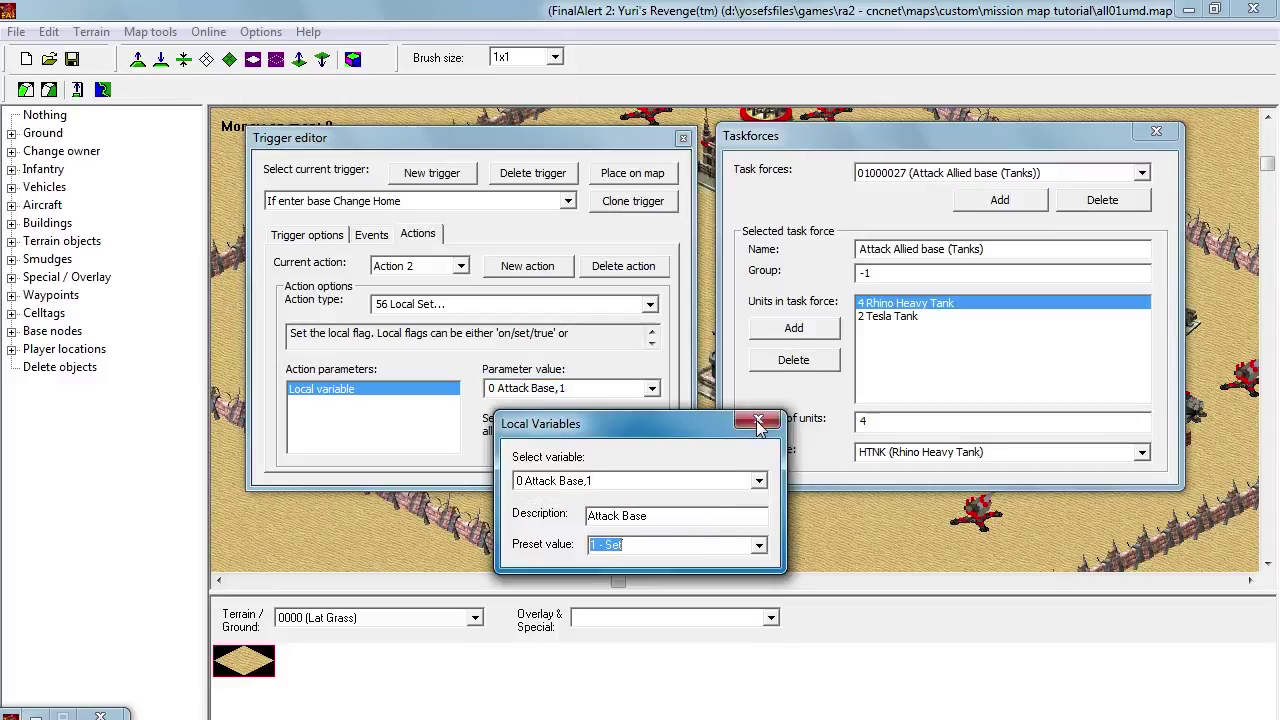
left_click(758, 422)
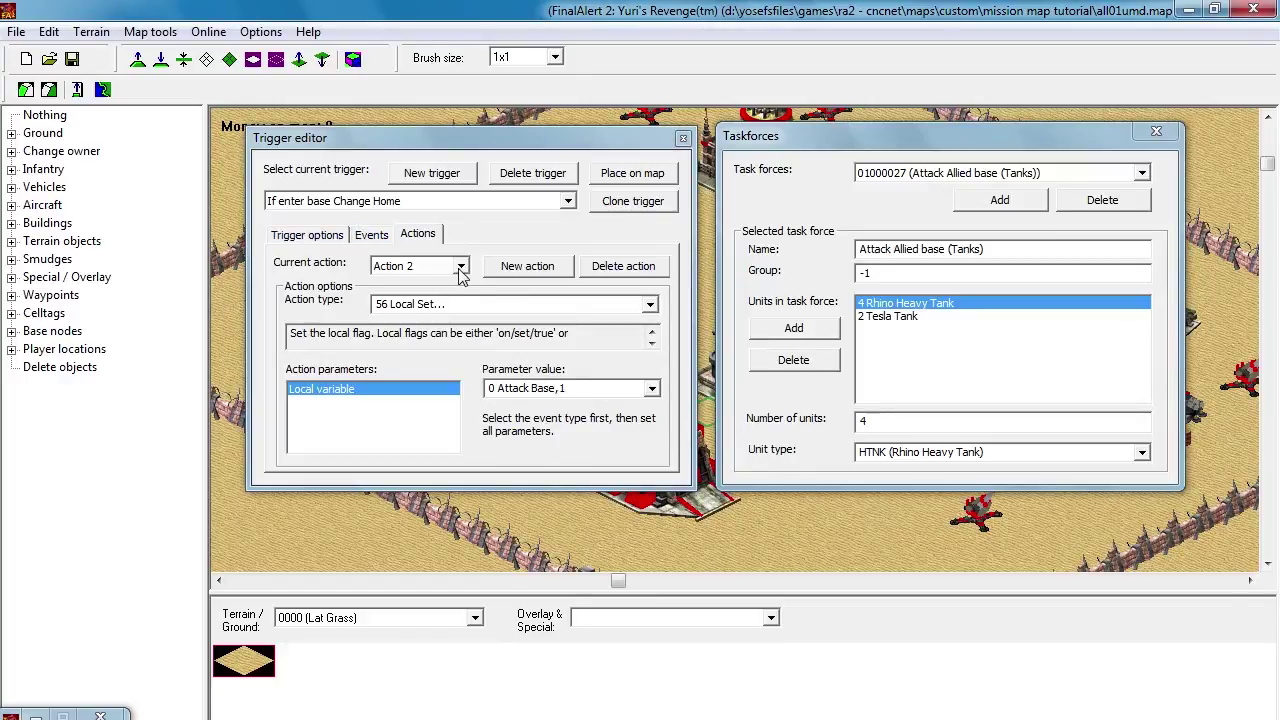
left_click(460, 270)
left_click(433, 328)
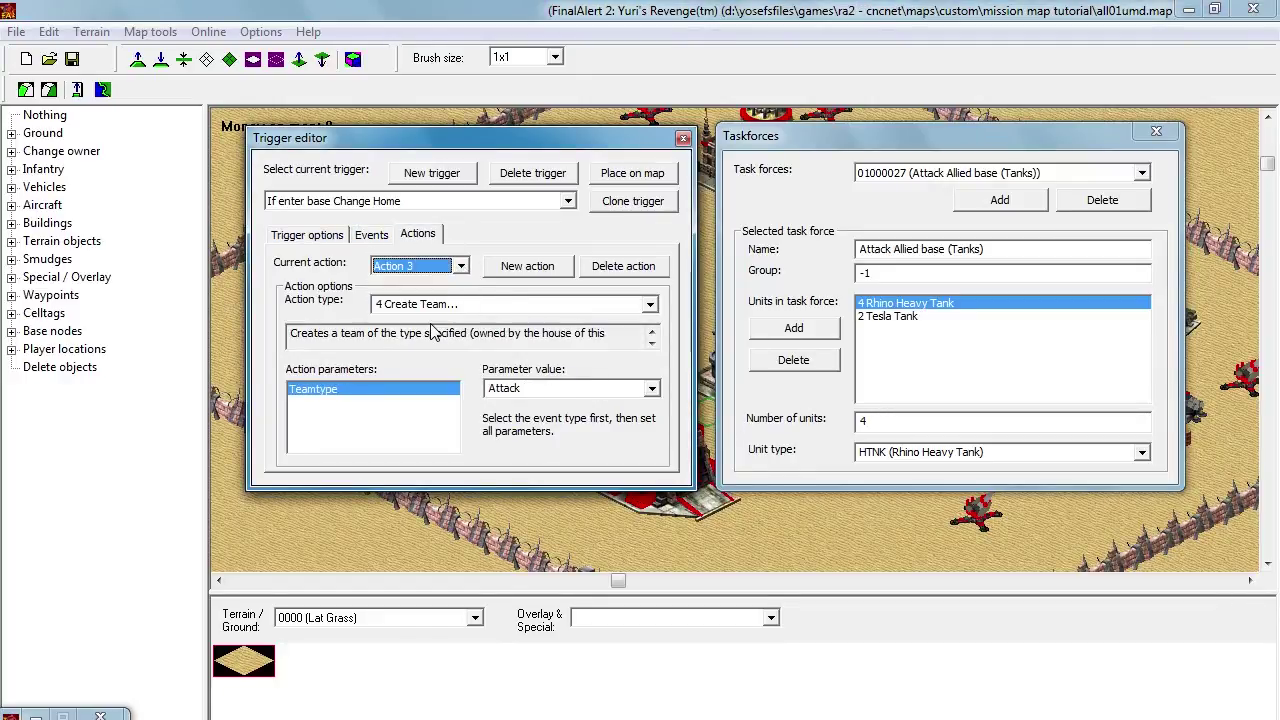
left_click(651, 388)
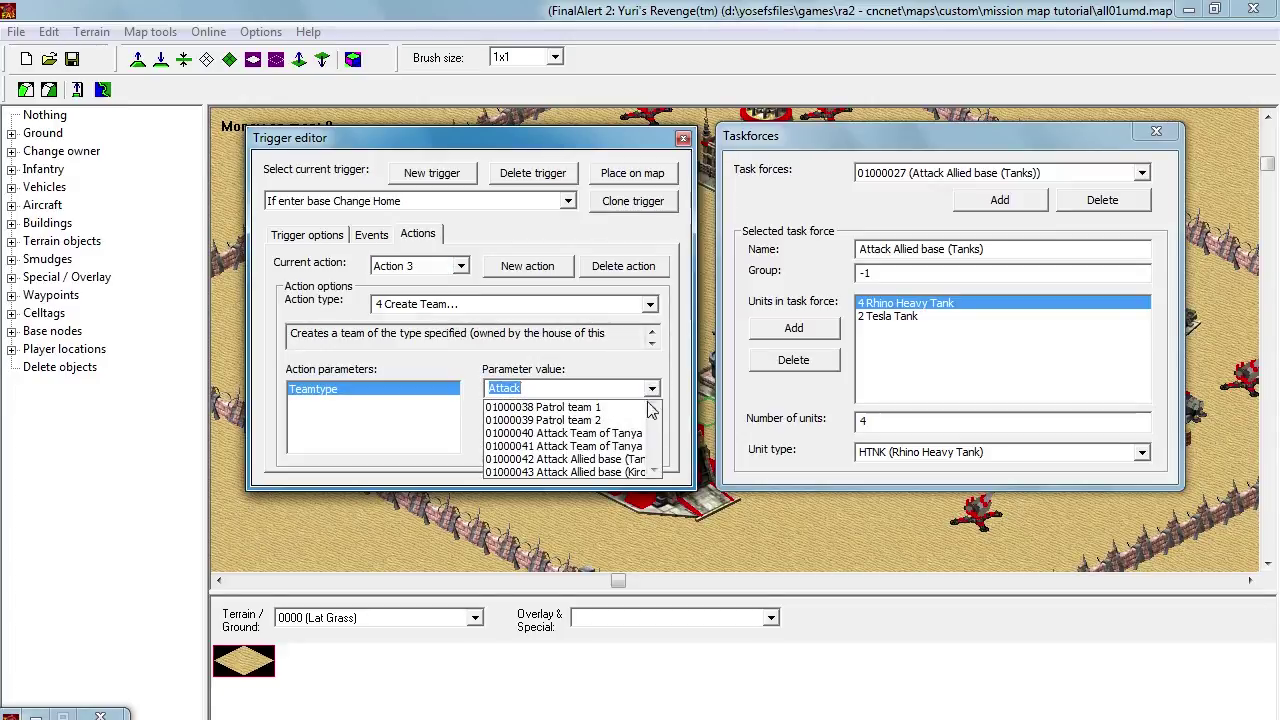
left_click(667, 359)
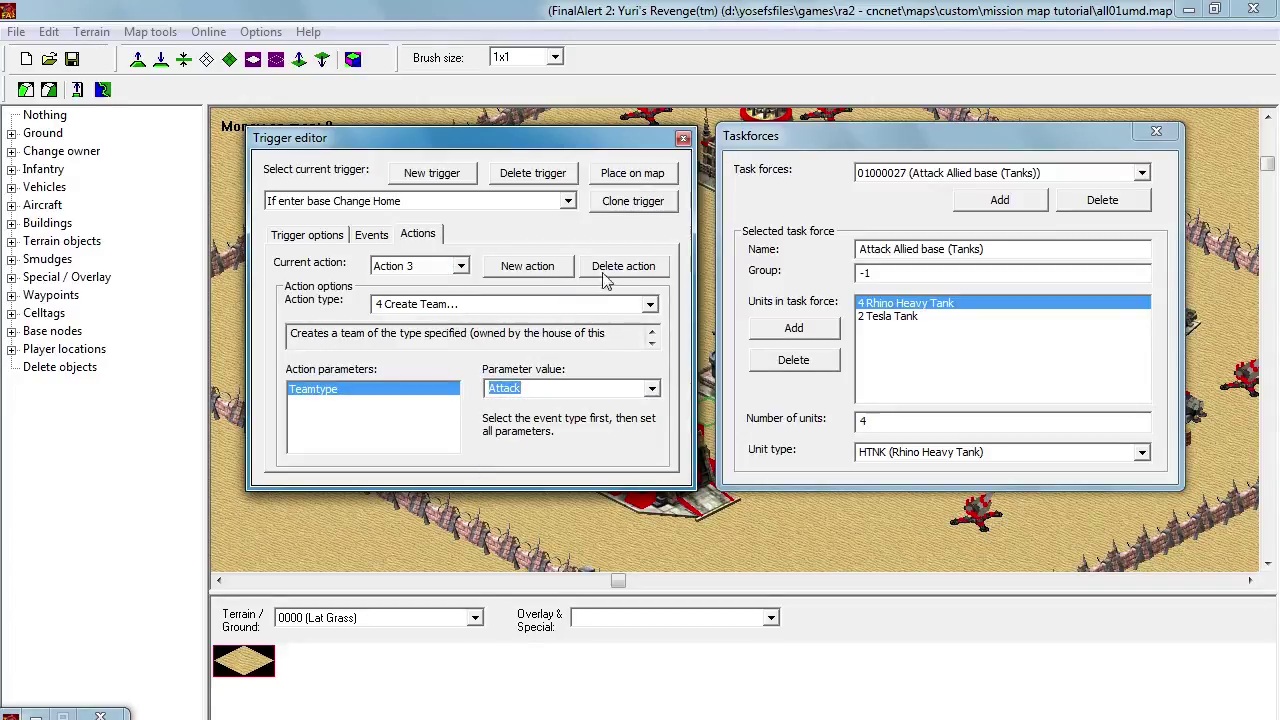
left_click(605, 270)
left_click(452, 353)
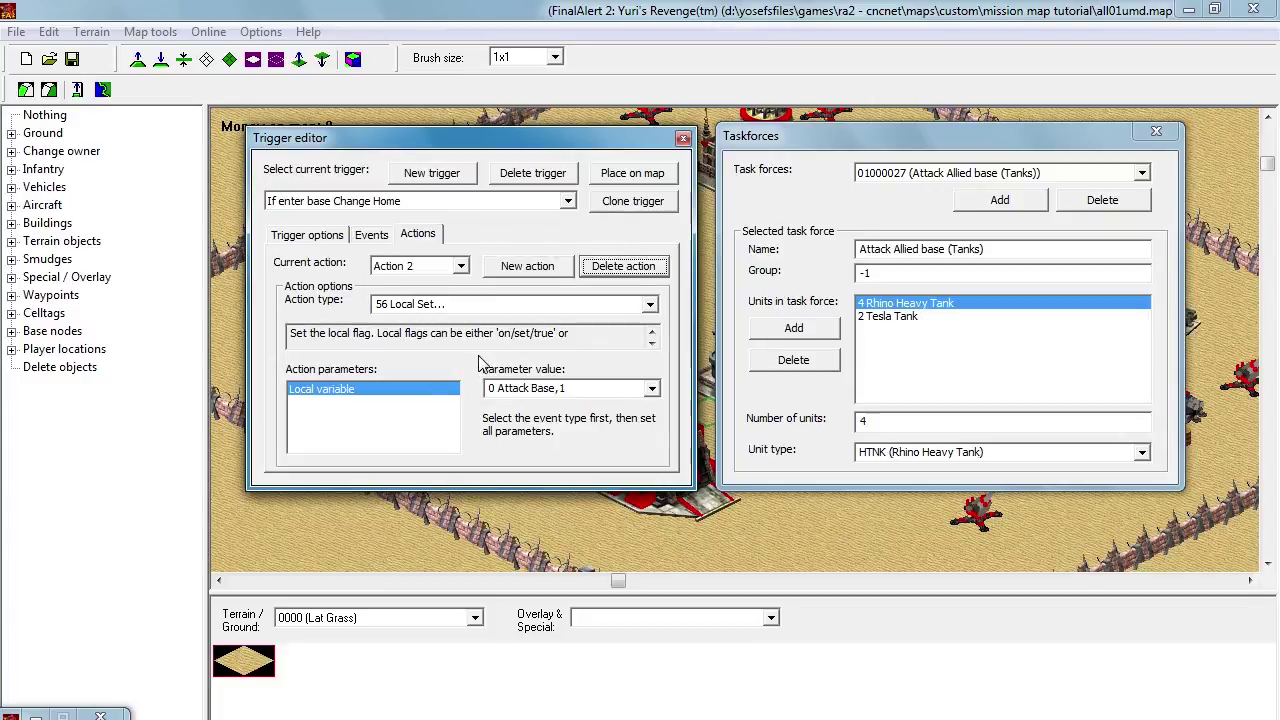
left_click(683, 138)
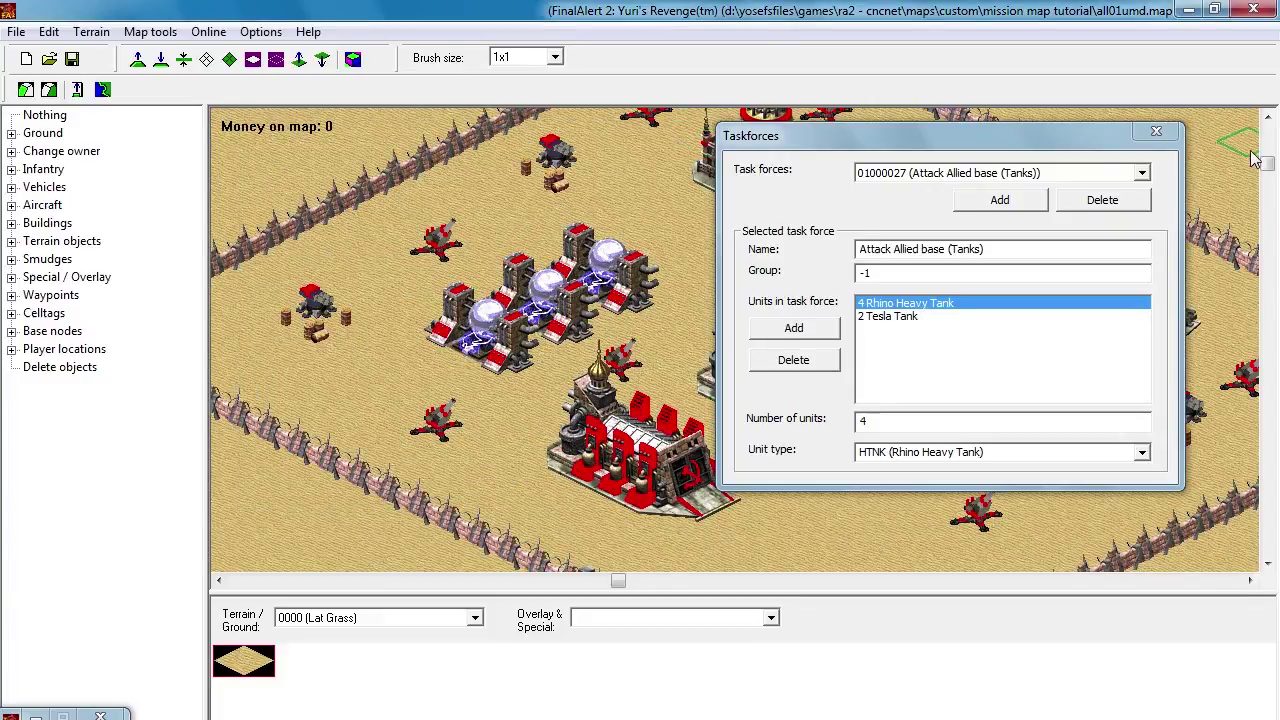
left_click(1157, 132)
Step: Place three ore mines, TIBTRE01, TIBTRE02 and TIBTRE03, close together outside the lower corner of the Allied base wall
left_click_drag(672, 411, 1007, 518)
mouse_move(910, 435)
left_mouse_down()
mouse_move(868, 368)
mouse_move(873, 403)
left_mouse_up()
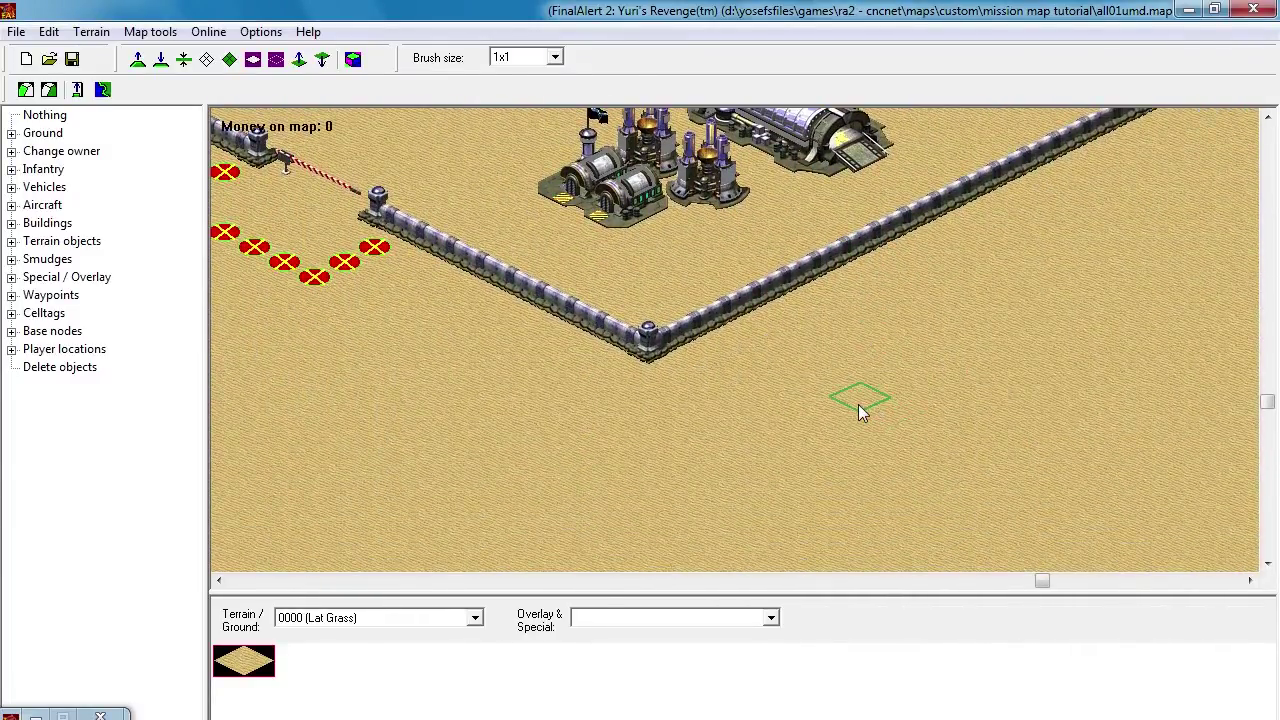
middle_click(858, 404)
middle_click(884, 401)
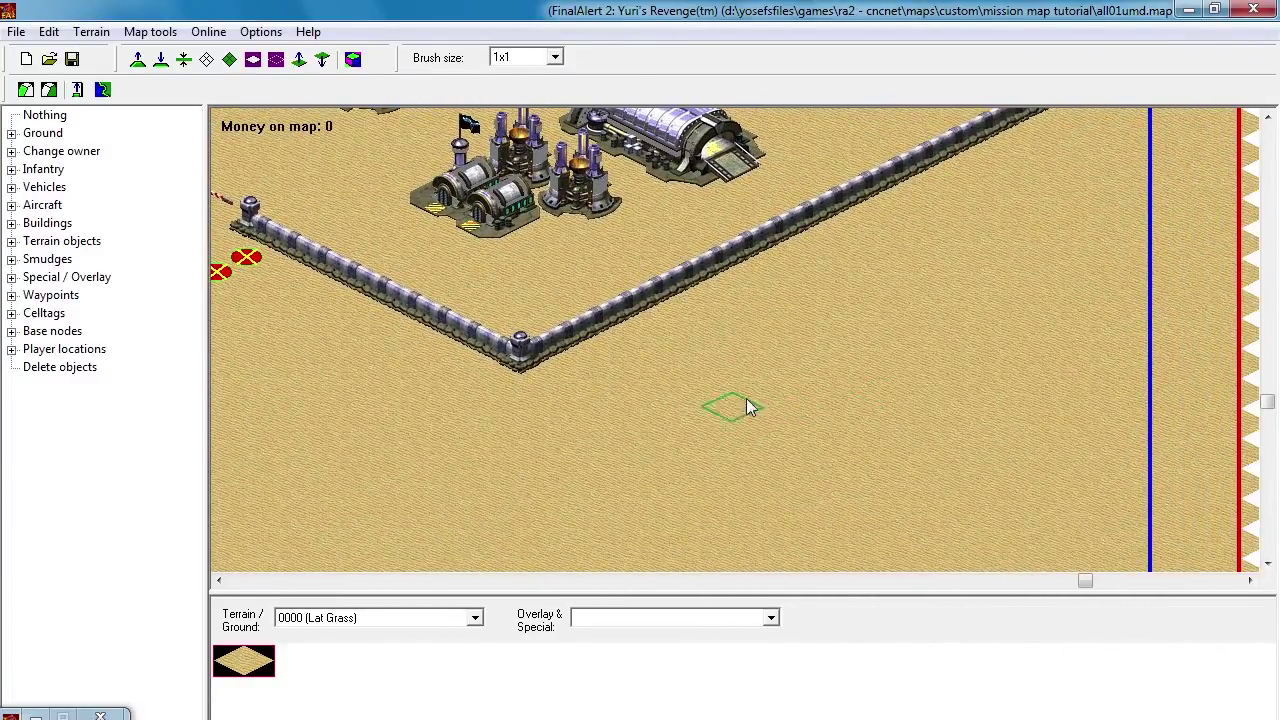
left_click(12, 243)
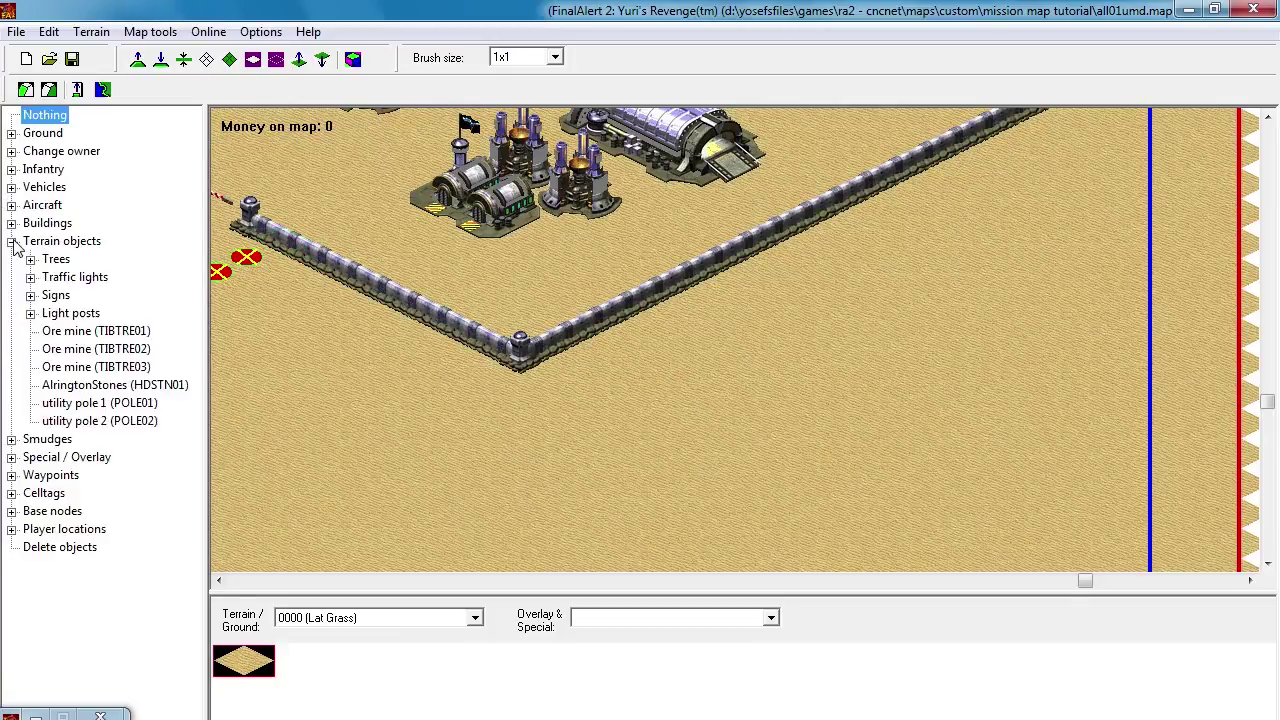
left_click(83, 335)
left_click(834, 447)
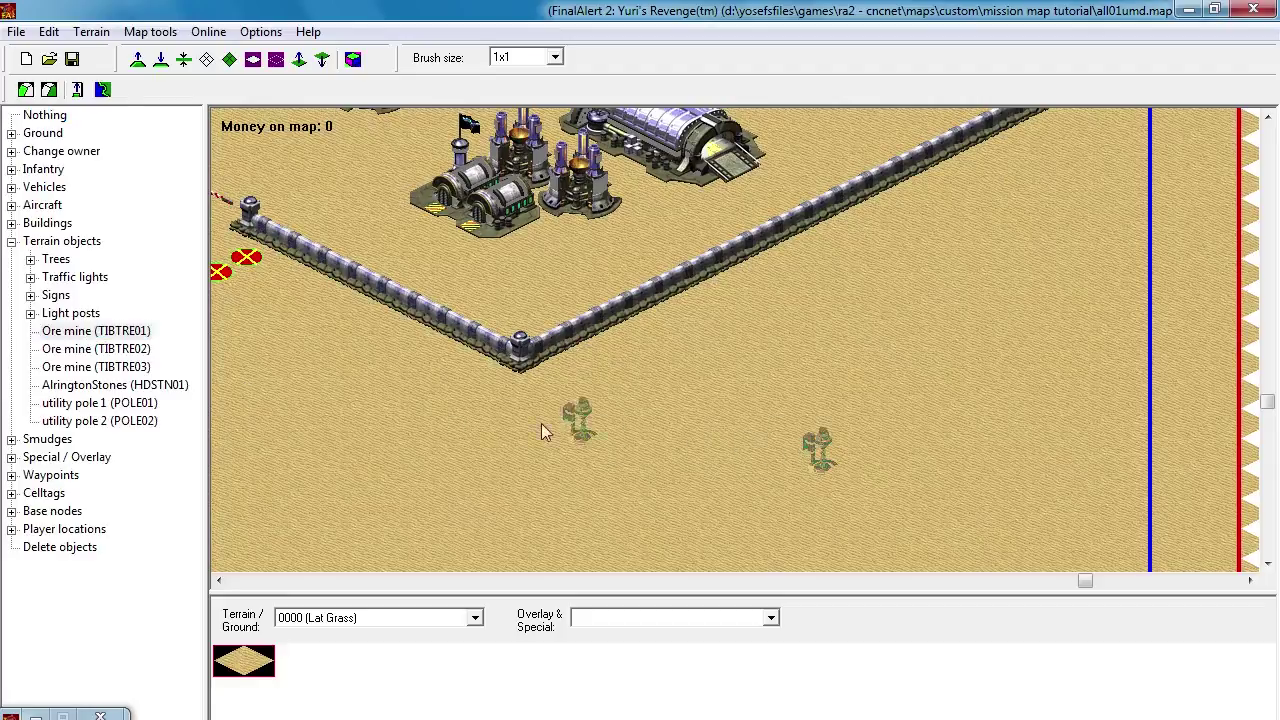
left_click(96, 348)
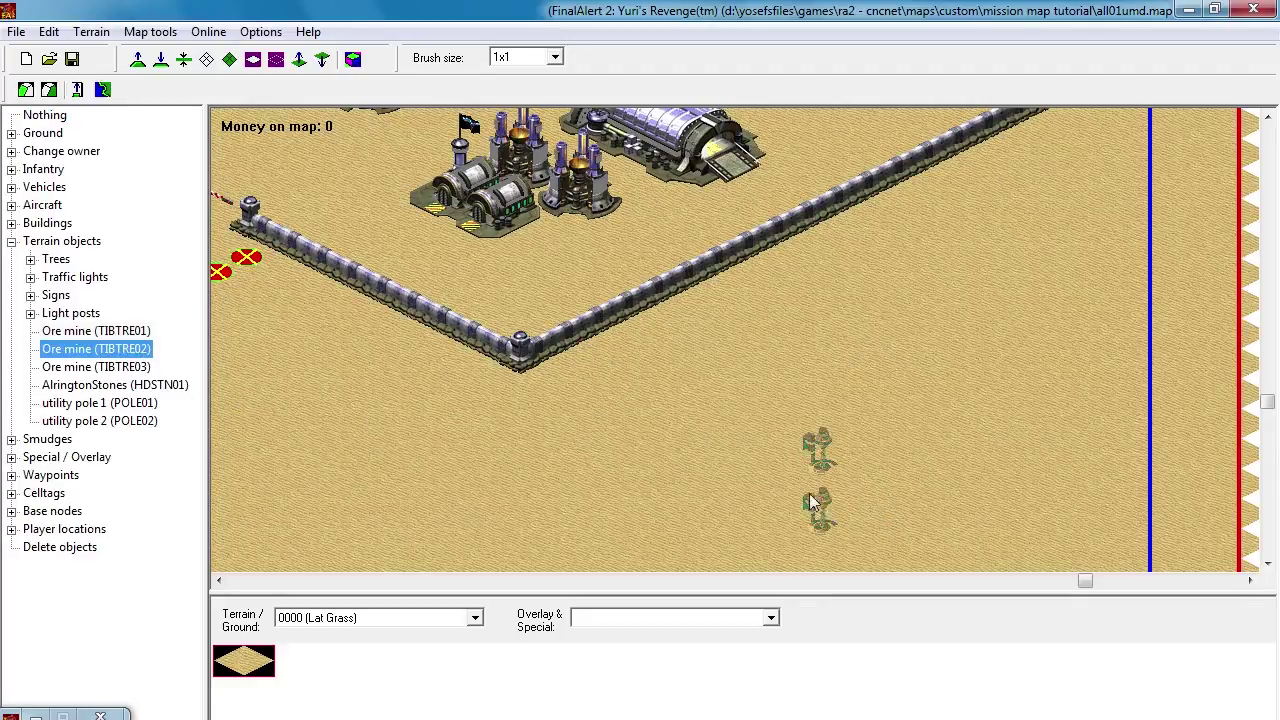
left_click(760, 482)
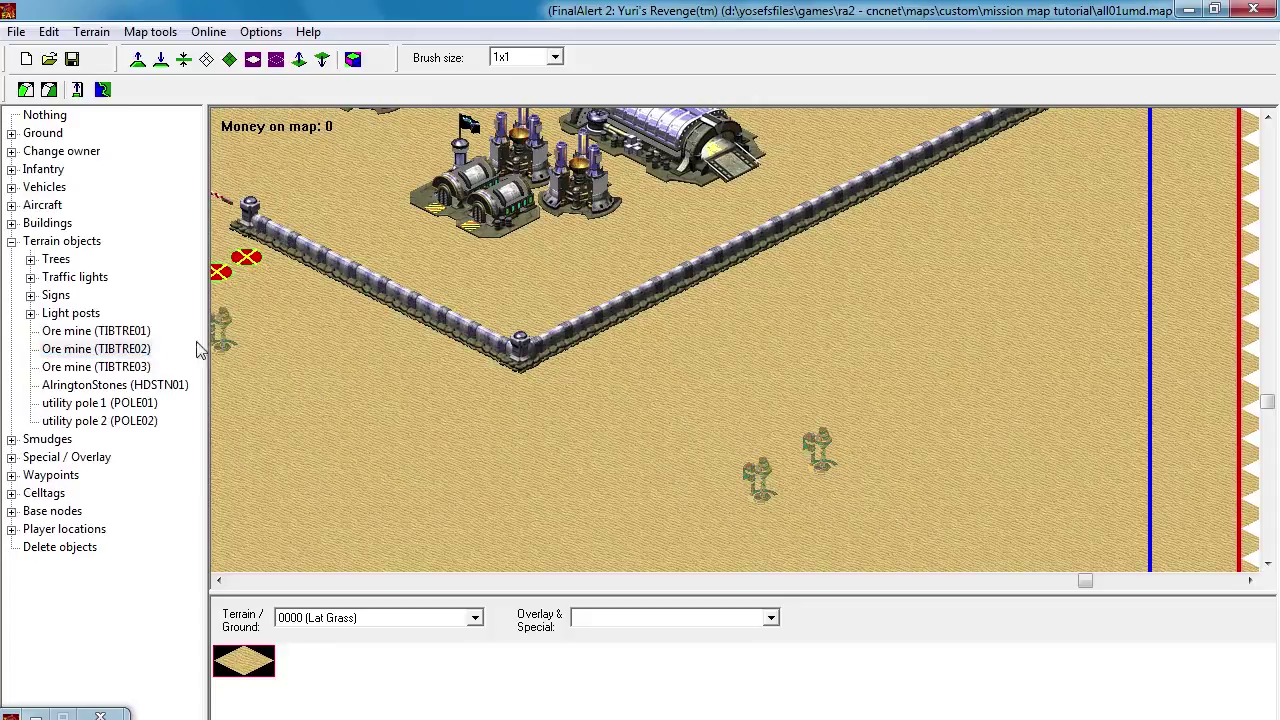
left_click(140, 366)
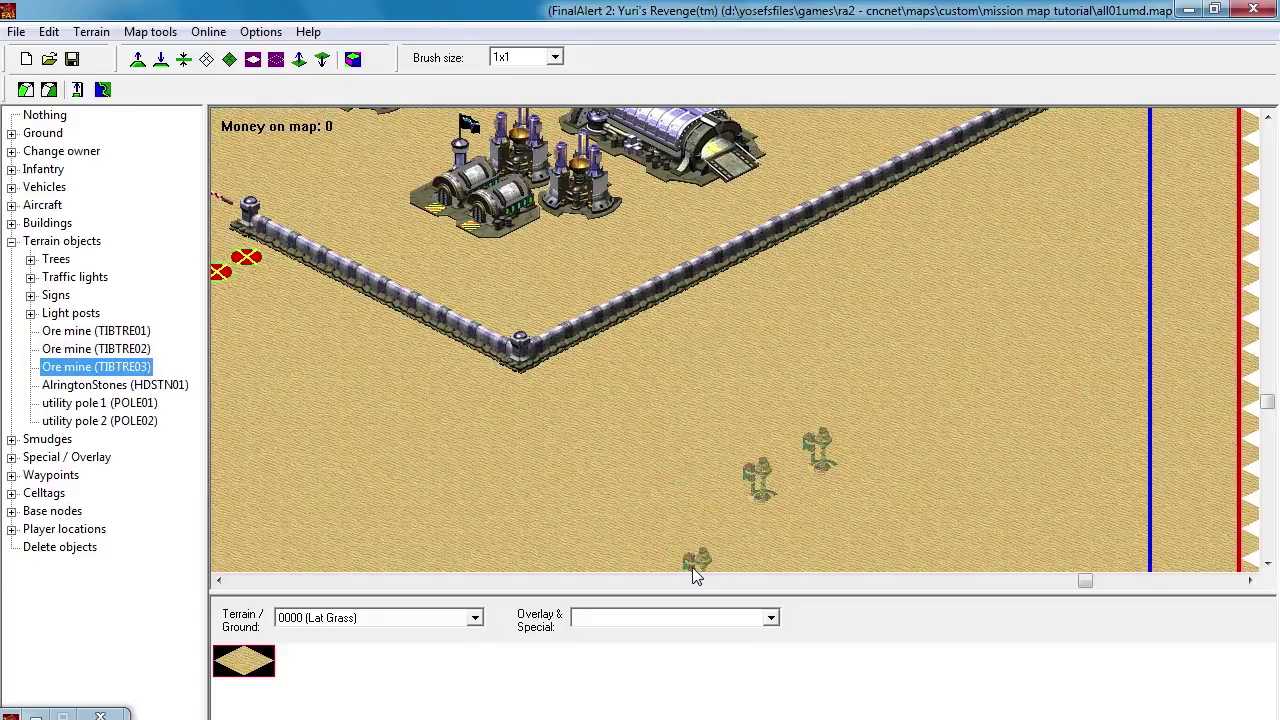
left_click(842, 503)
right_click(891, 427)
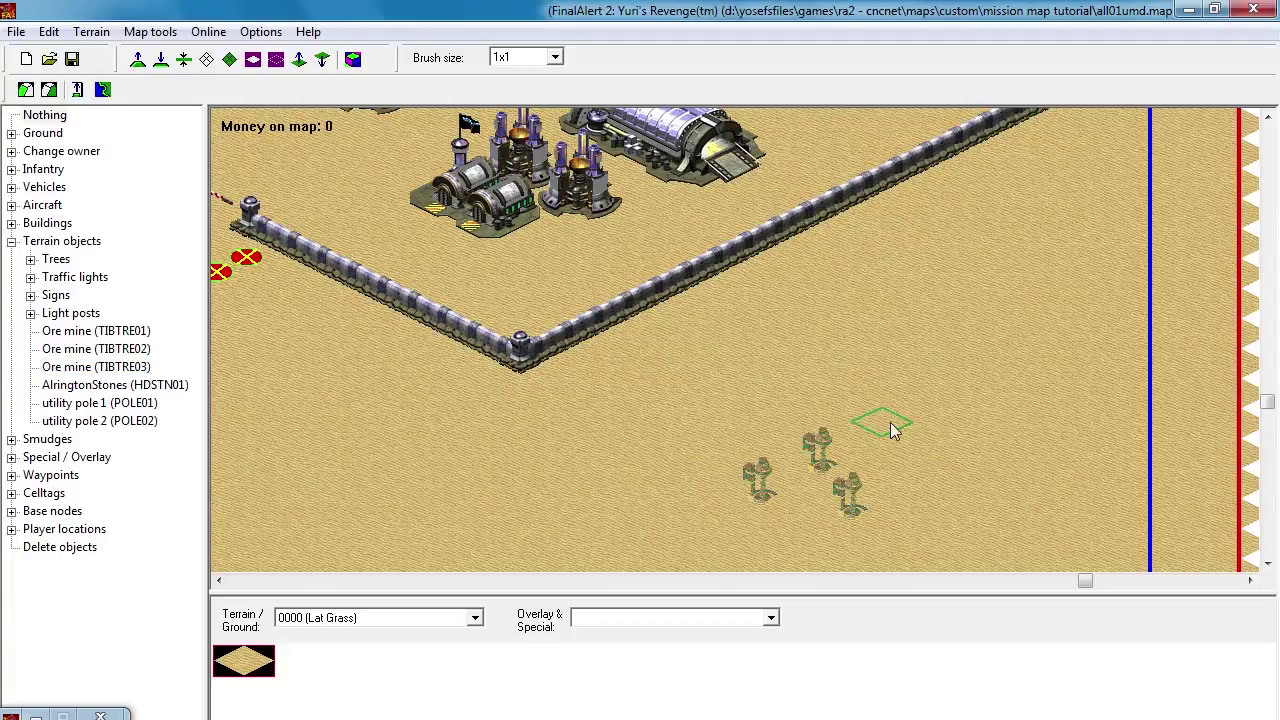
Step: Paint ore around the three ore mines outside the Allied base, enlarging the brush to 3x3
scroll(891, 427, "down", 3)
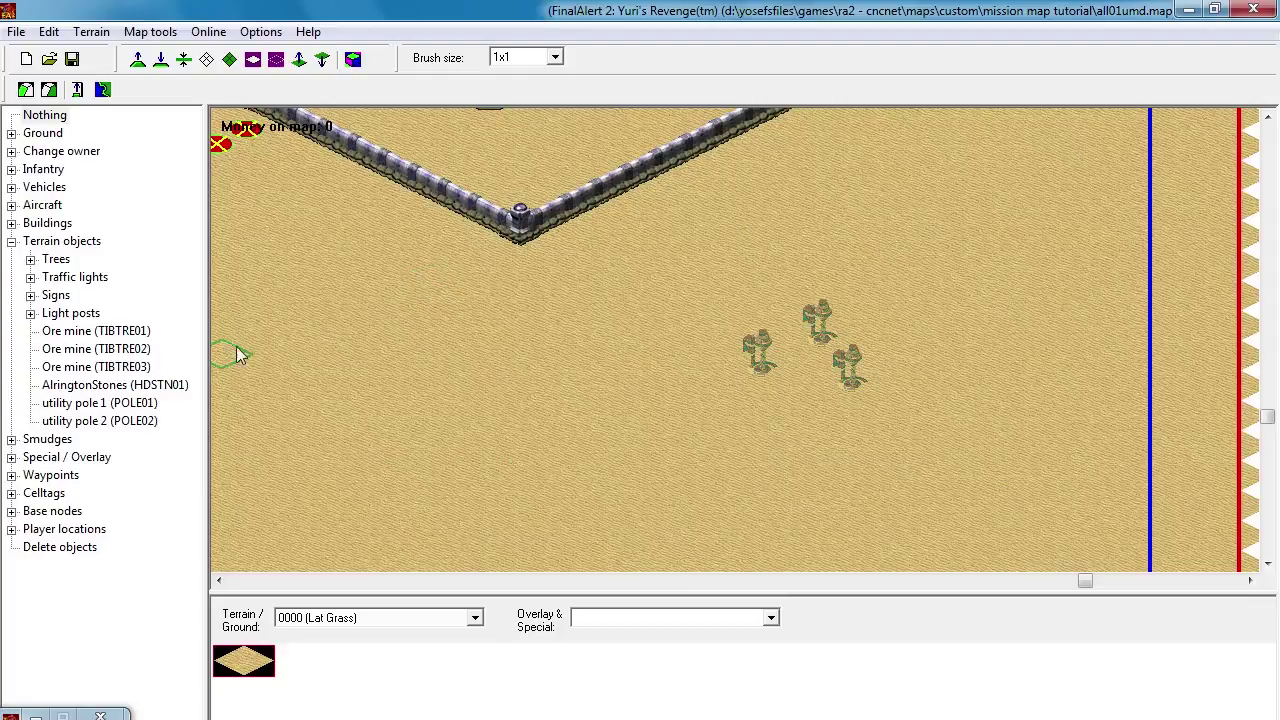
left_click(11, 458)
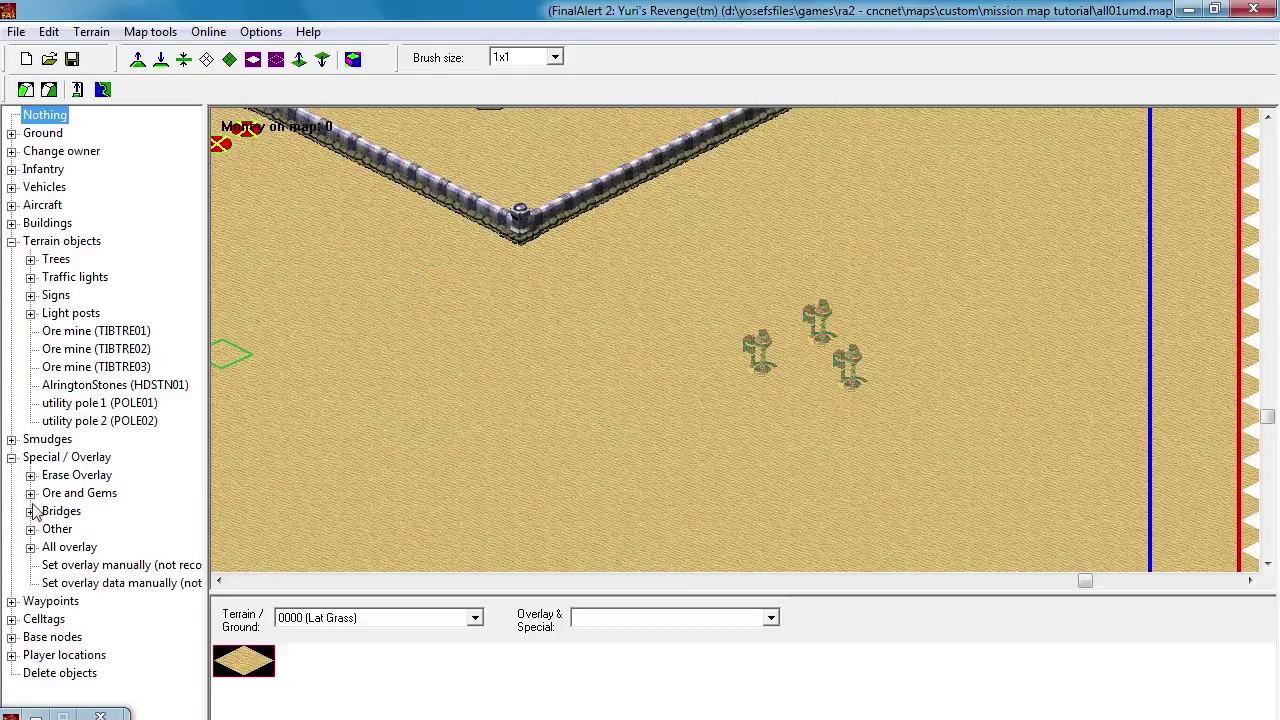
left_click(30, 493)
left_click(92, 529)
left_click(283, 447)
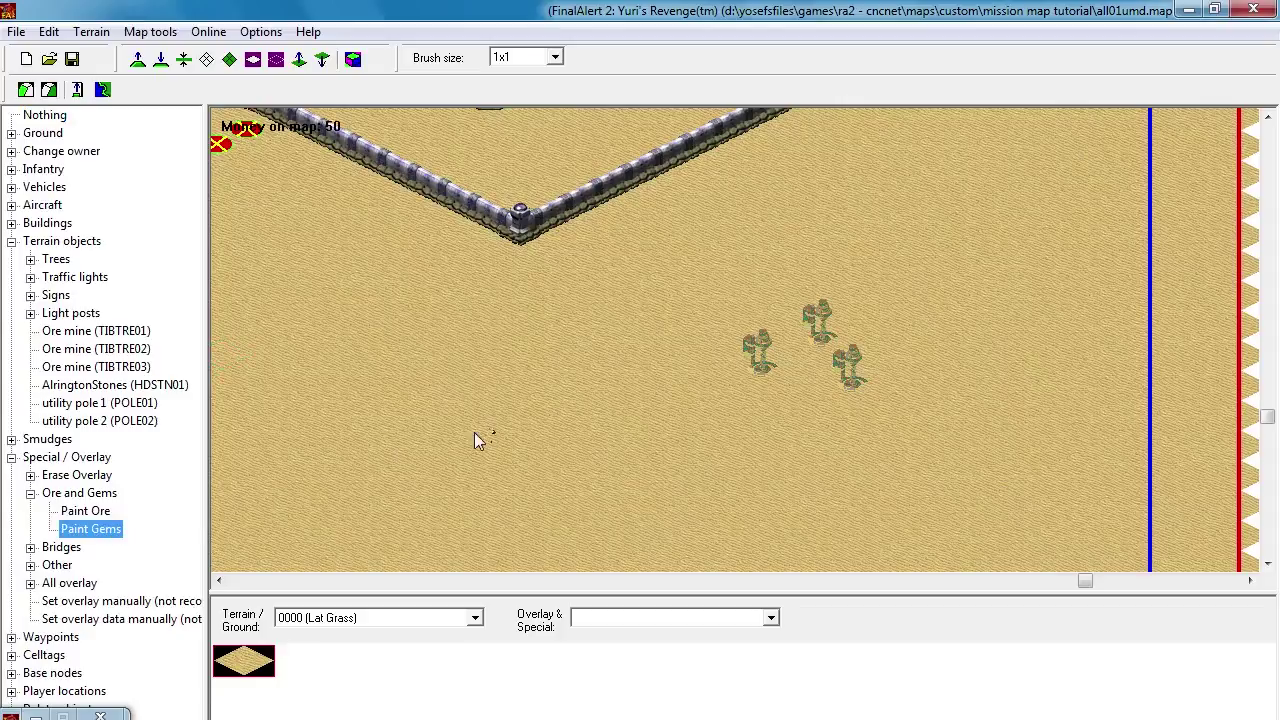
left_click(85, 511)
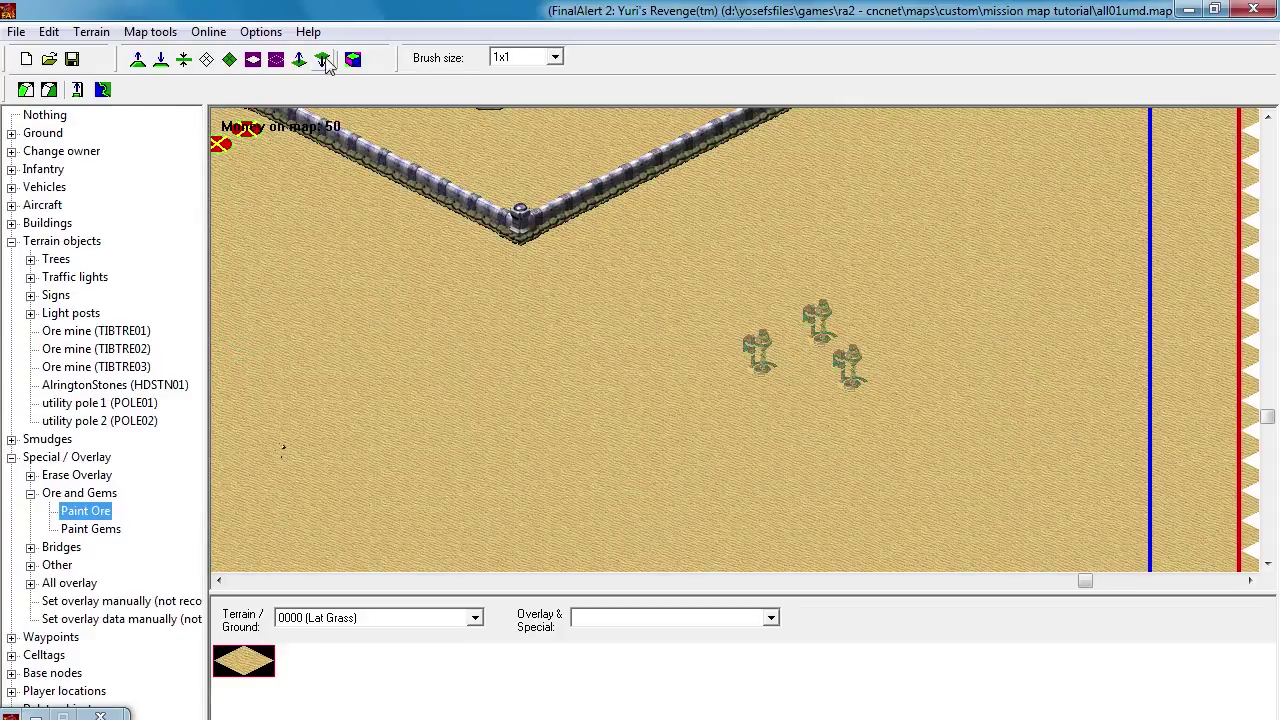
left_click(525, 58)
left_click(505, 101)
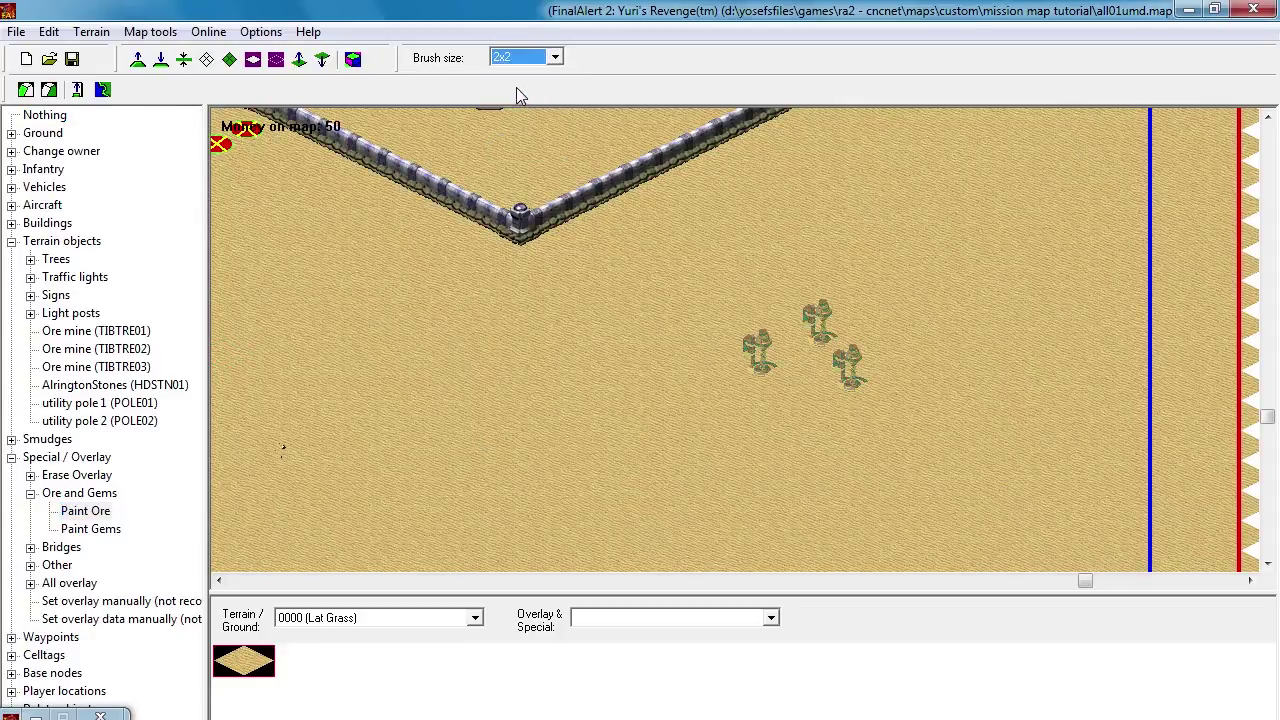
mouse_move(845, 395)
left_mouse_down()
mouse_move(820, 302)
mouse_move(820, 385)
mouse_move(902, 343)
mouse_move(775, 312)
mouse_move(785, 282)
mouse_move(905, 388)
mouse_move(741, 403)
mouse_move(663, 343)
mouse_move(746, 280)
mouse_move(750, 290)
left_mouse_up()
mouse_move(760, 354)
left_mouse_down()
mouse_move(585, 246)
mouse_move(603, 294)
left_mouse_up()
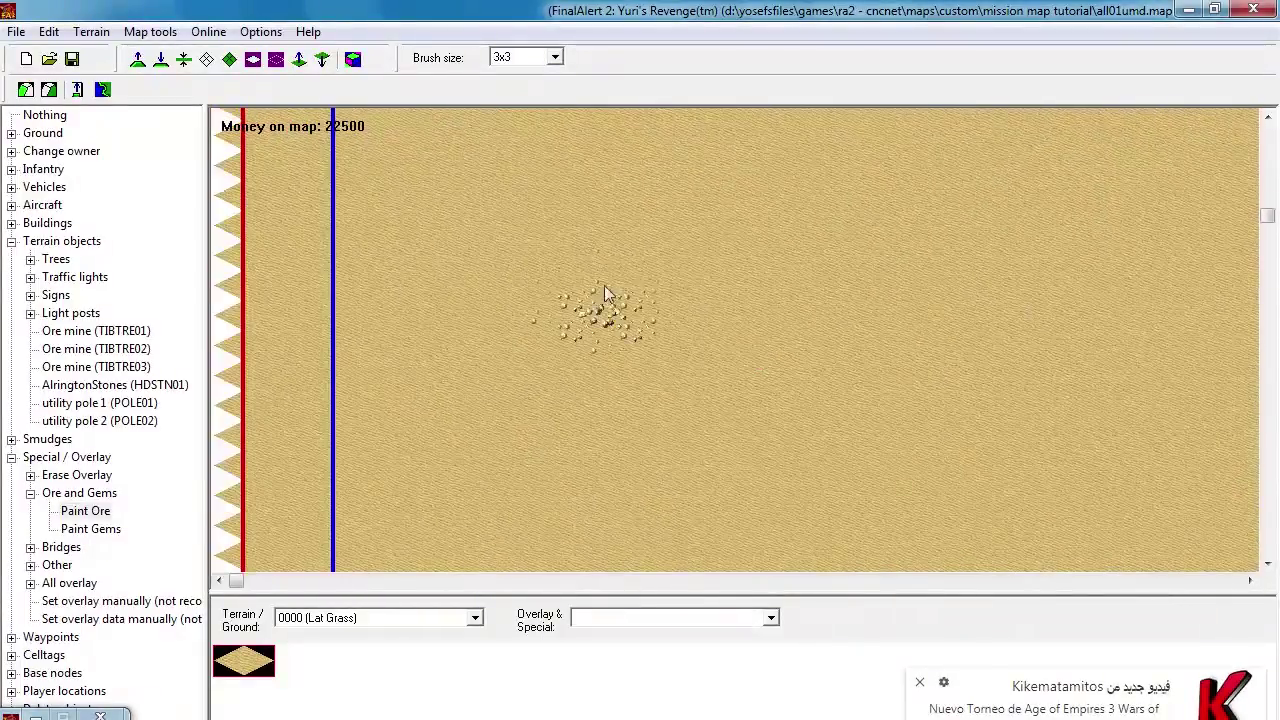
Step: Paint a large ore field with the 3x3 brush outside the Soviet base wall, near the map's upper border
left_click(919, 684)
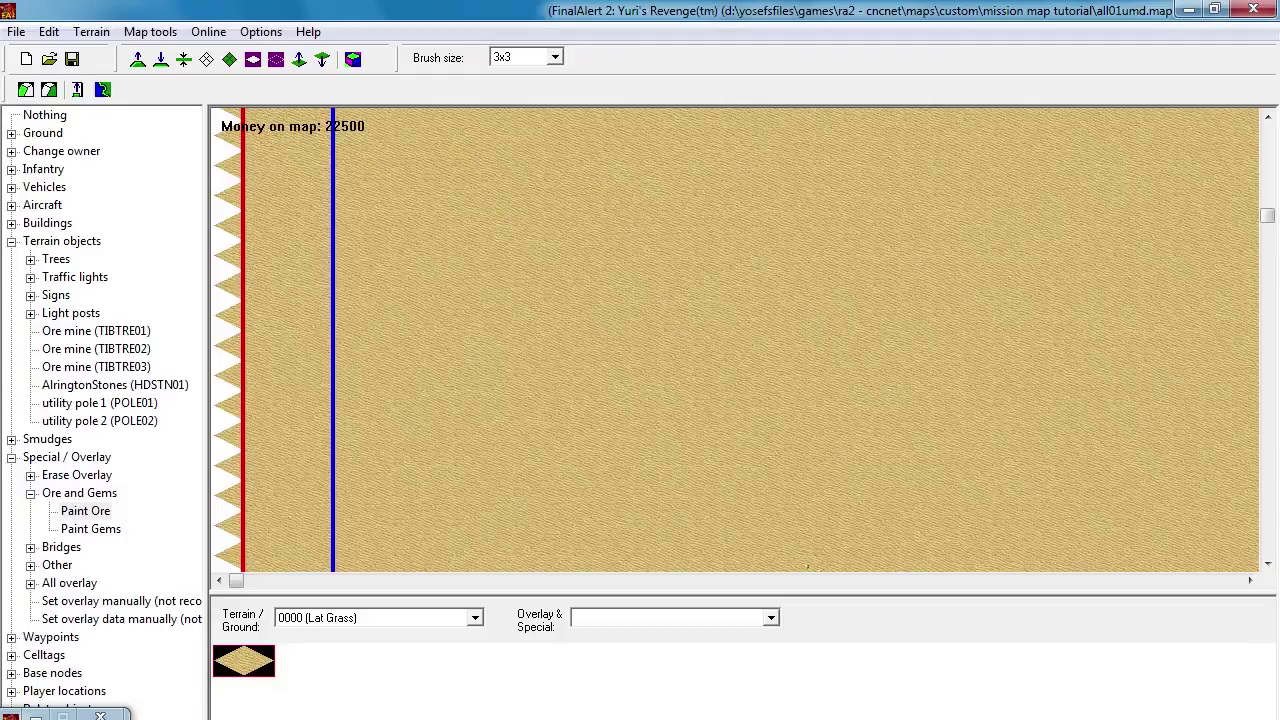
mouse_move(980, 486)
left_mouse_down()
mouse_move(840, 394)
mouse_move(1004, 339)
mouse_move(880, 368)
left_mouse_up()
left_click_drag(769, 369, 760, 402)
mouse_move(510, 387)
left_mouse_down()
mouse_move(661, 393)
mouse_move(656, 409)
left_mouse_up()
mouse_move(621, 372)
left_mouse_down()
mouse_move(731, 334)
mouse_move(738, 294)
mouse_move(571, 277)
mouse_move(486, 314)
mouse_move(604, 371)
mouse_move(826, 305)
mouse_move(651, 266)
mouse_move(723, 392)
mouse_move(671, 420)
mouse_move(859, 378)
mouse_move(820, 362)
mouse_move(766, 434)
mouse_move(894, 434)
mouse_move(985, 338)
mouse_move(514, 407)
mouse_move(655, 468)
mouse_move(990, 305)
mouse_move(902, 282)
mouse_move(503, 306)
mouse_move(470, 385)
left_mouse_up()
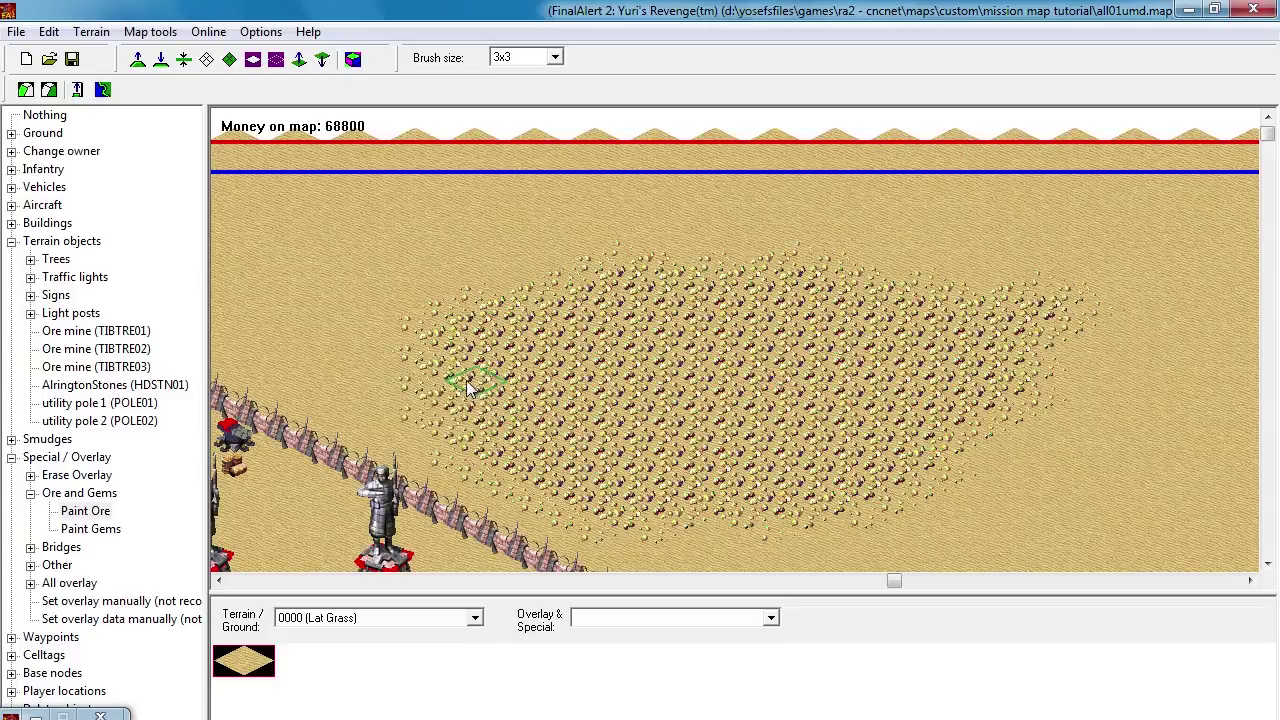